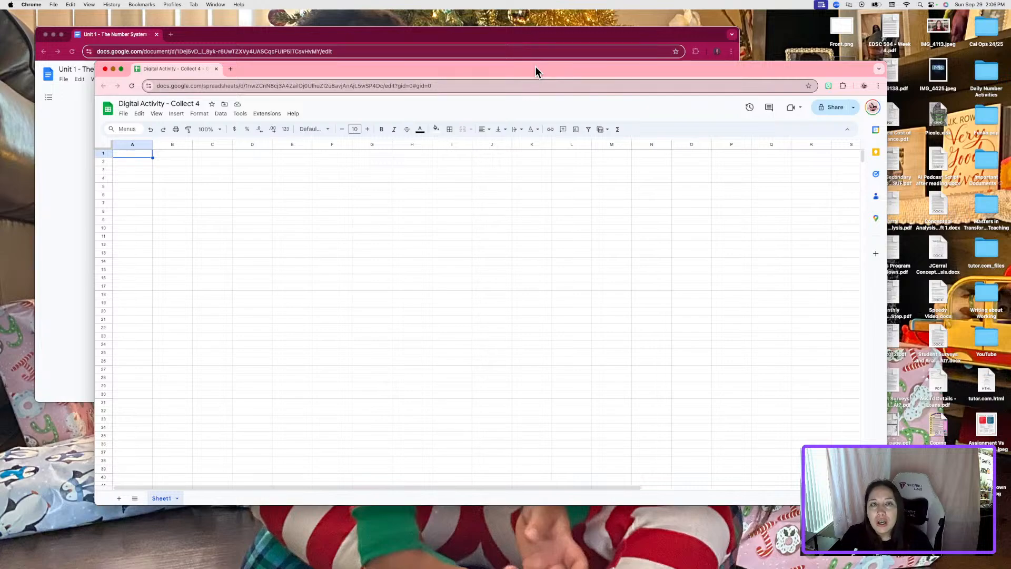
# - Switch to the Unit 1 - The Number System document and review its questions and answers from beginning to end
pyautogui.click(72, 222)
pyautogui.scroll(-15, 490, 267)
pyautogui.scroll(20, 491, 267)
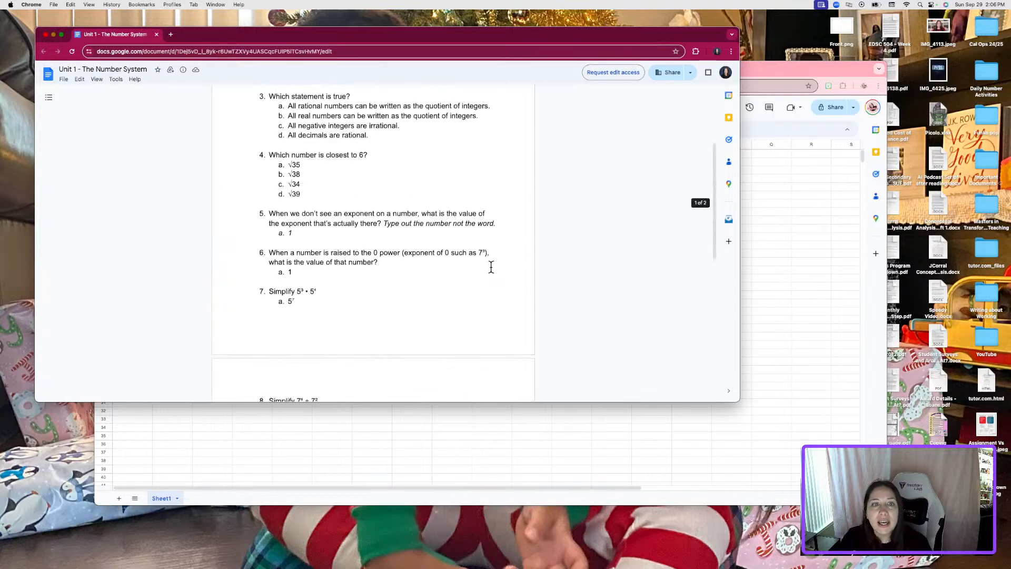
pyautogui.scroll(-20, 496, 264)
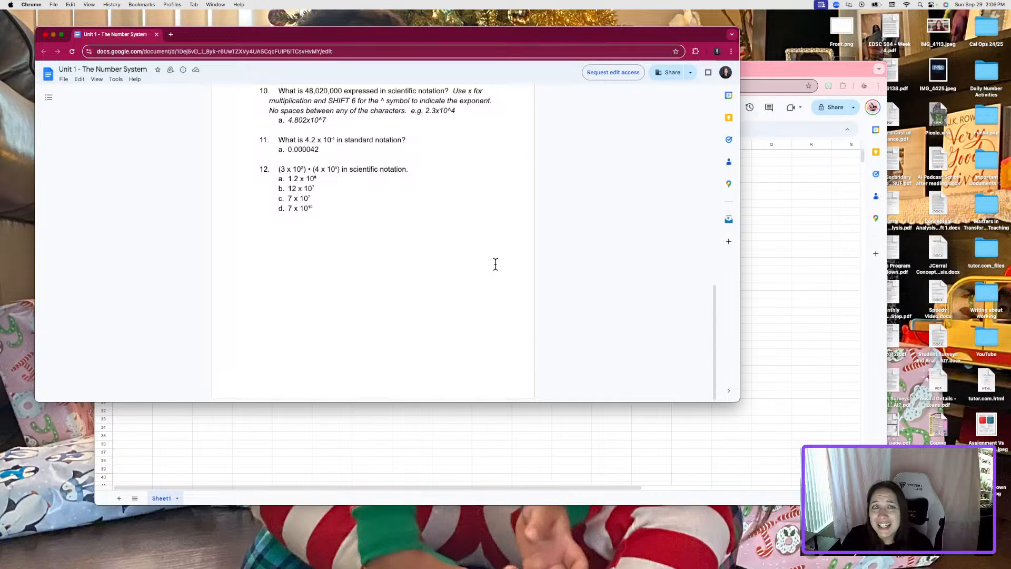
pyautogui.scroll(20, 479, 281)
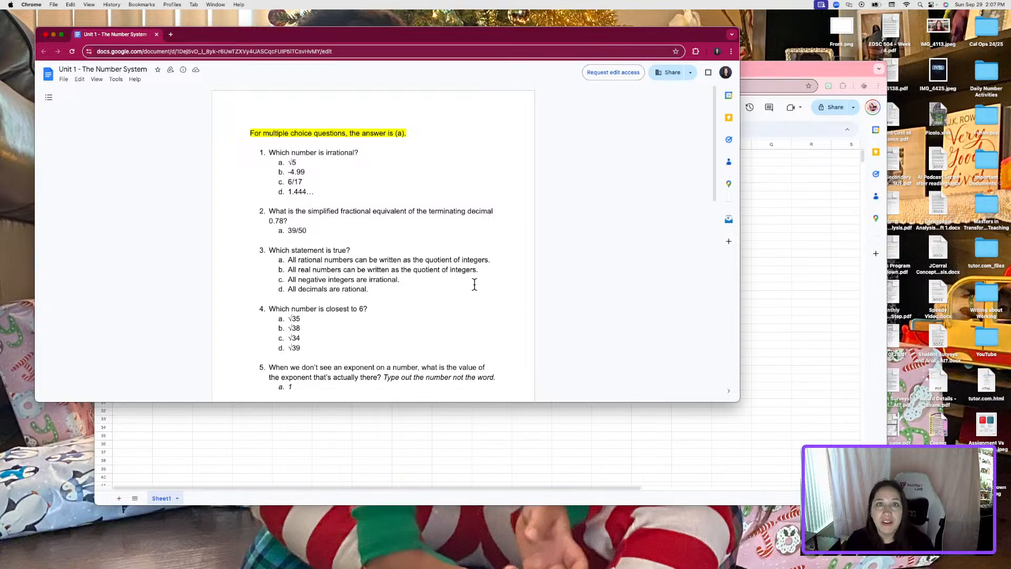
pyautogui.scroll(-20, 474, 285)
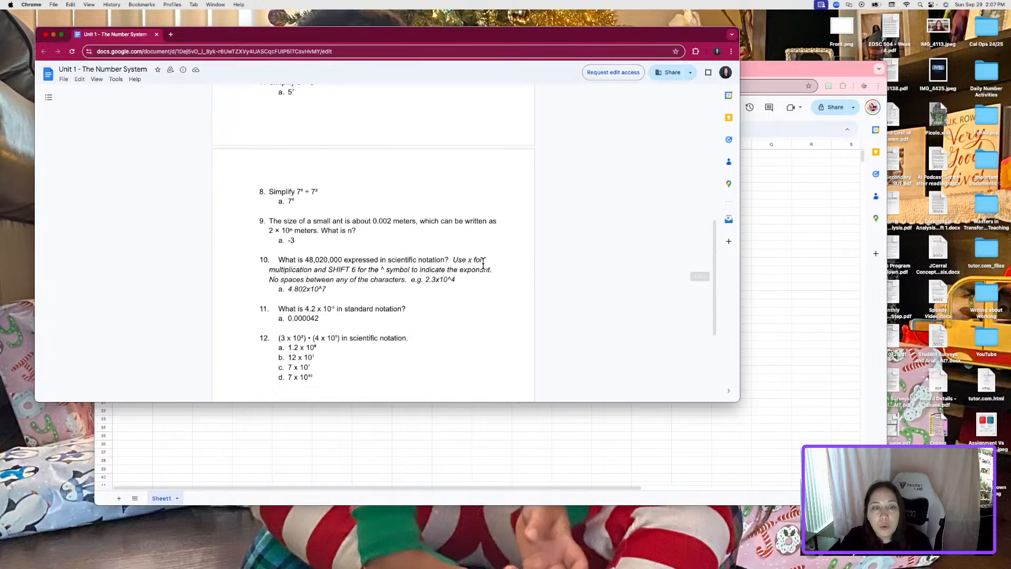
pyautogui.scroll(20, 402, 307)
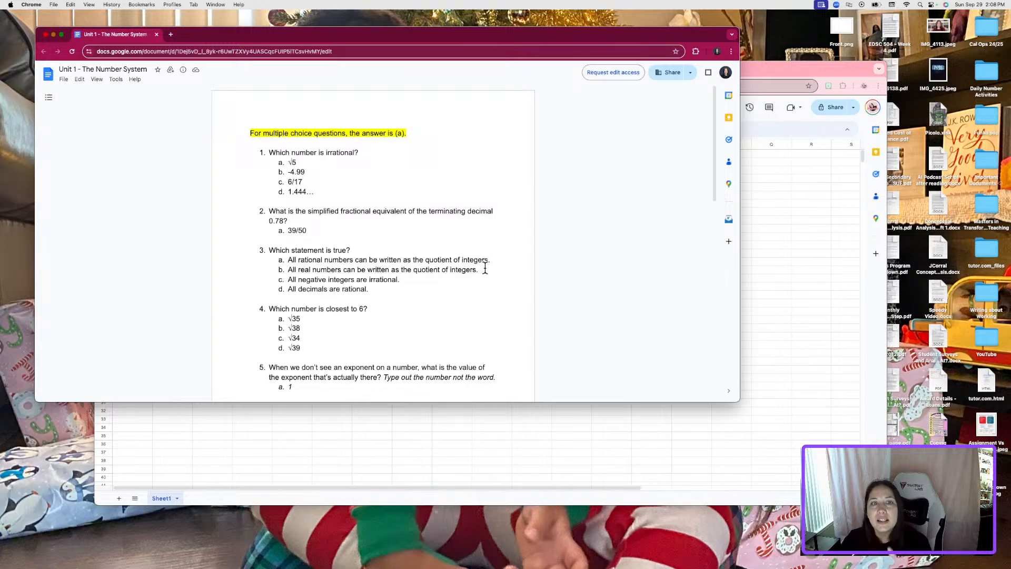
# - Return to the Digital Activity spreadsheet, add a second sheet and narrow its columns A and B to slim margins
pyautogui.click(815, 297)
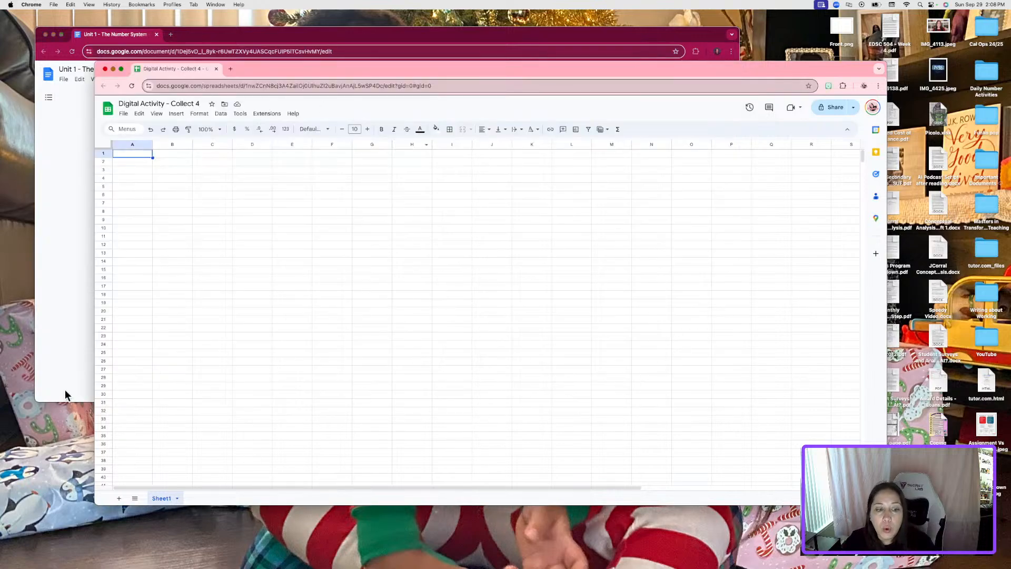
pyautogui.click(119, 498)
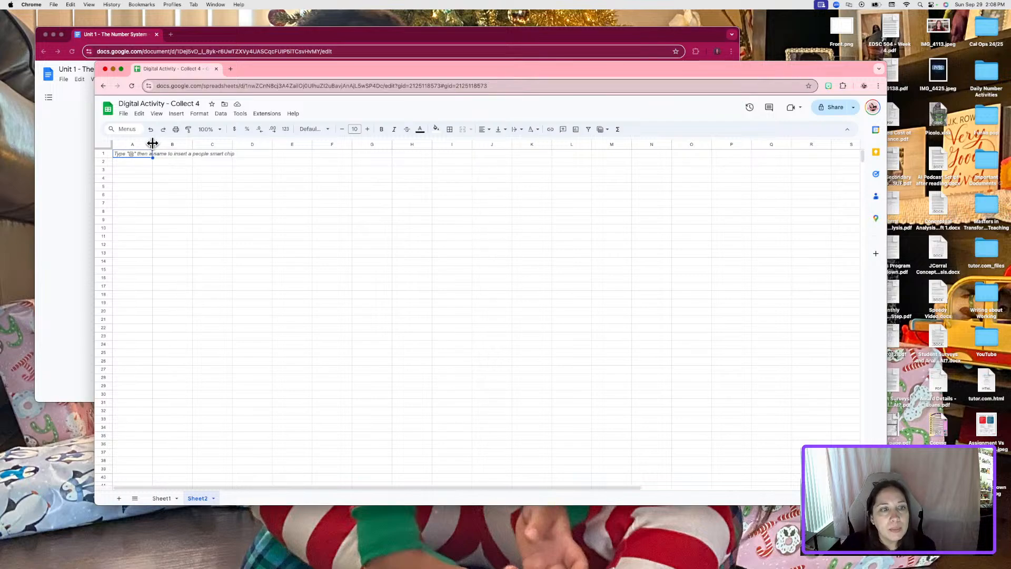
pyautogui.moveTo(152, 146); pyautogui.dragTo(126, 148)
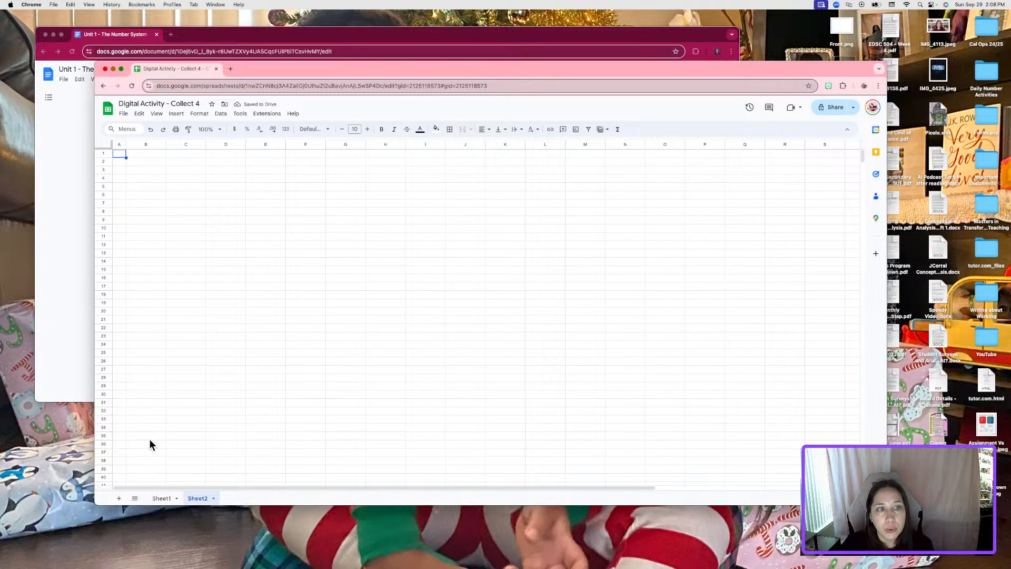
pyautogui.click(147, 143)
pyautogui.moveTo(165, 145); pyautogui.dragTo(138, 144)
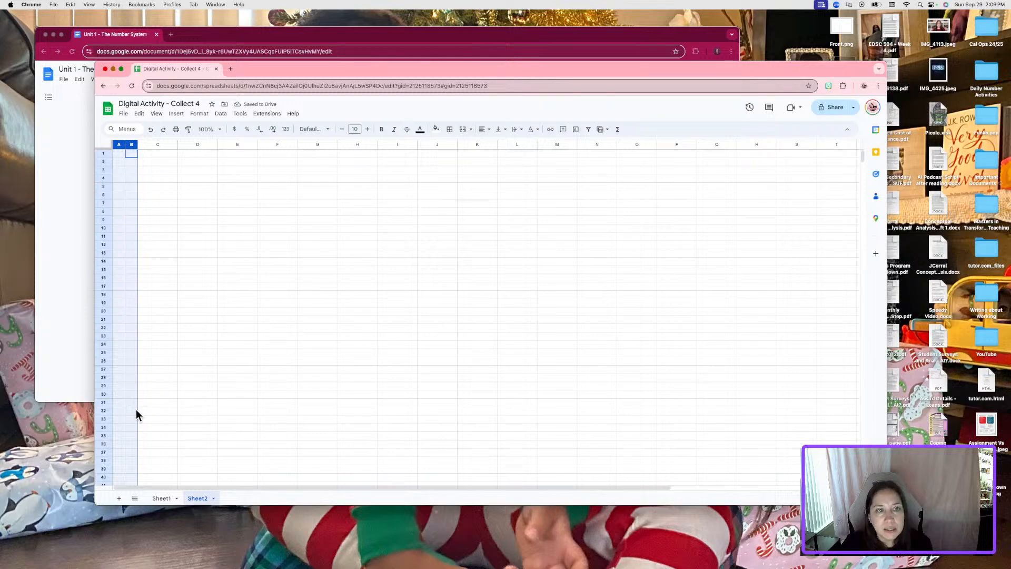
pyautogui.click(158, 161)
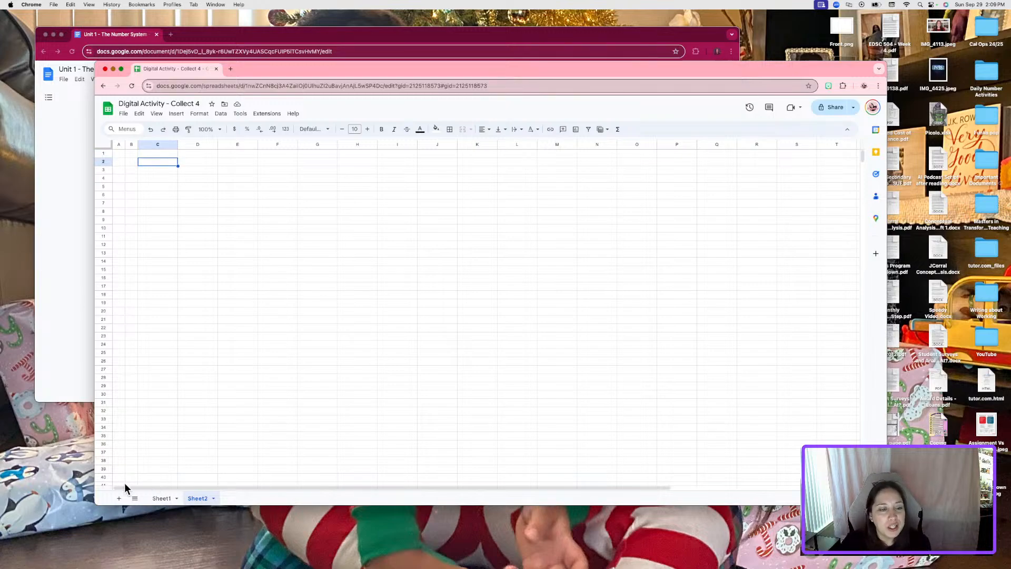
pyautogui.click(104, 461)
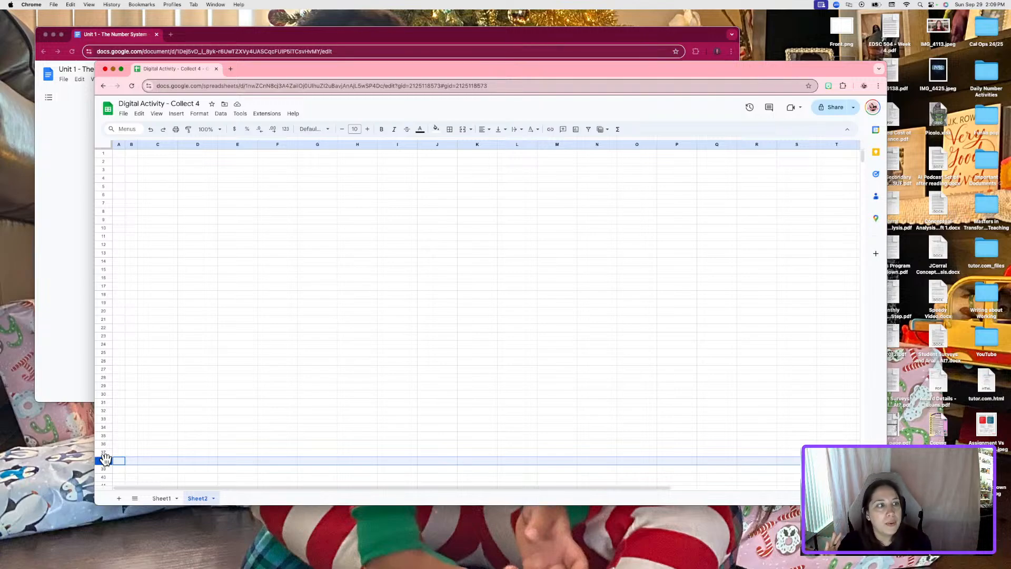
# - Merge cells C3:U4 on the second sheet into one wide title block
pyautogui.click(159, 170)
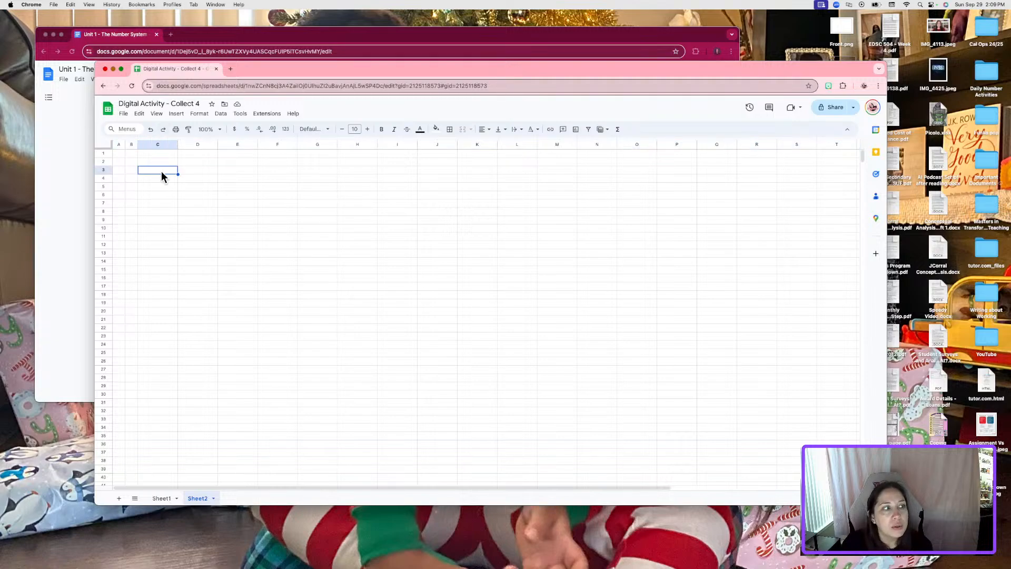
pyautogui.moveTo(166, 168); pyautogui.dragTo(166, 180)
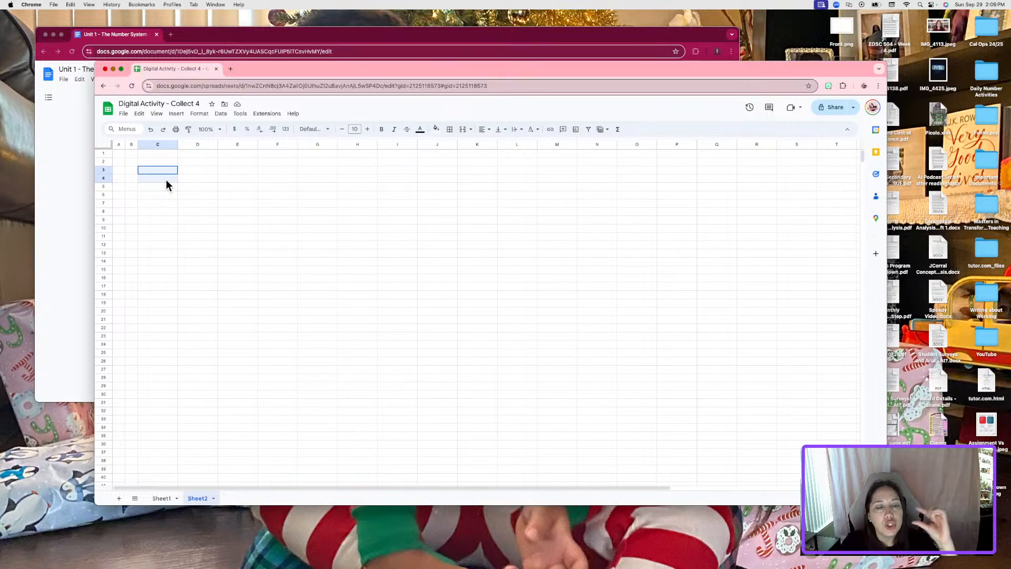
pyautogui.moveTo(166, 180); pyautogui.dragTo(760, 184)
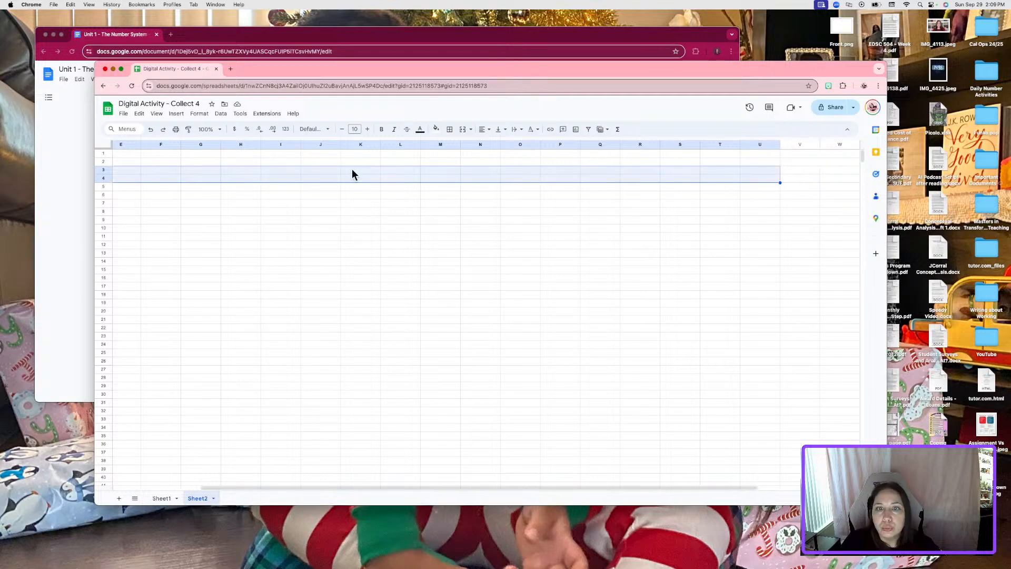
pyautogui.click(466, 133)
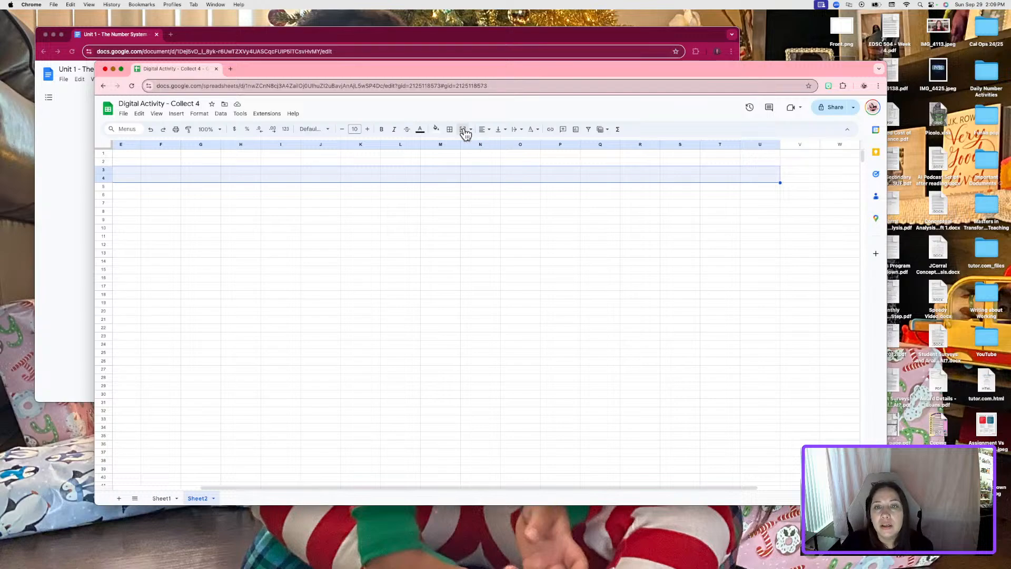
pyautogui.moveTo(450, 488); pyautogui.dragTo(413, 487)
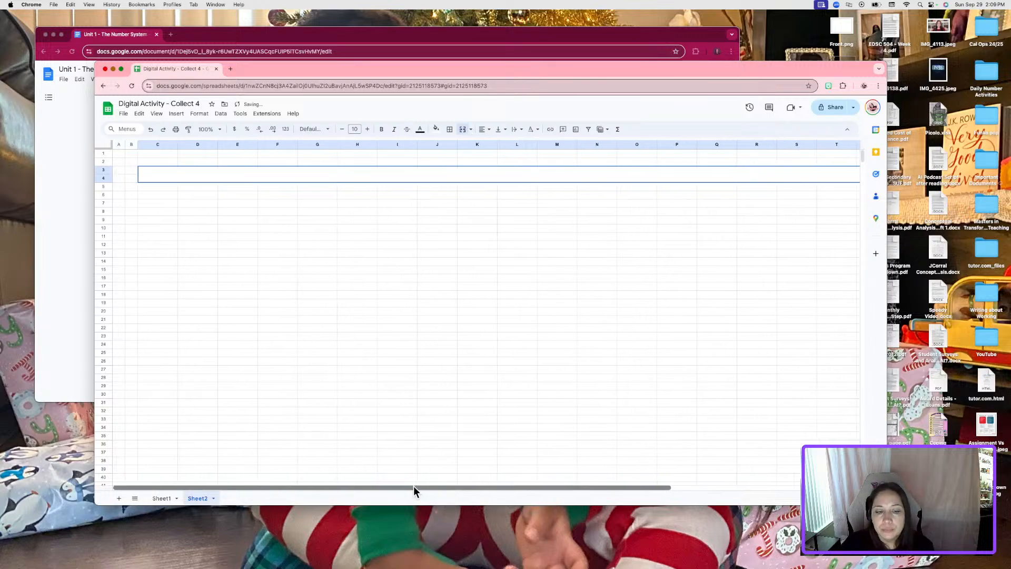
# - Enter the placeholder "Where my title goes" in the merged title block
pyautogui.click(213, 230)
pyautogui.click(164, 178)
pyautogui.doubleClick(163, 178)
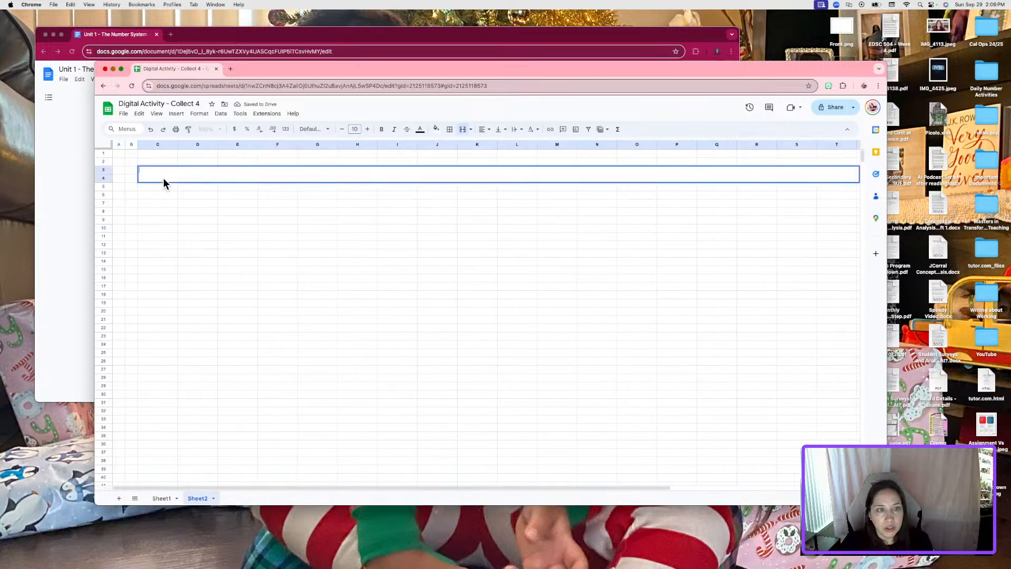
pyautogui.write('Where my t')
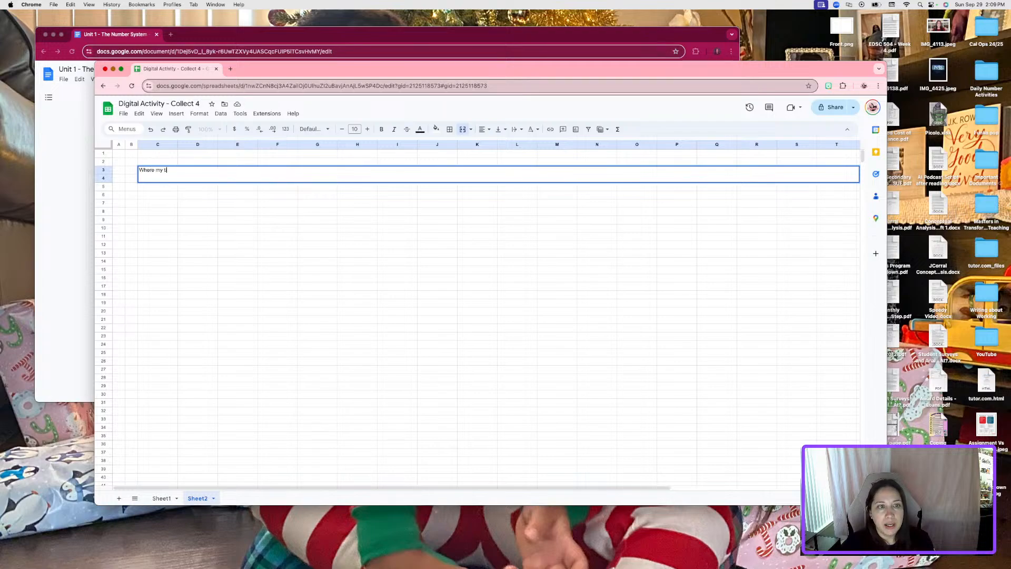
pyautogui.write('itle goes')
pyautogui.press('Return')
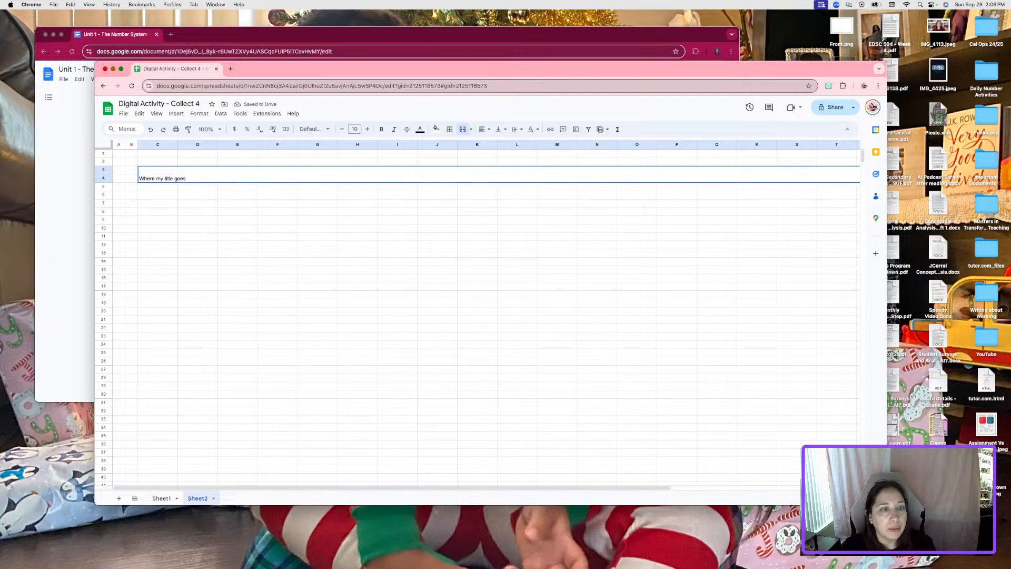
# - Merge cells C6:U7 below the title and enter the placeholder "Directions go here" in them
pyautogui.click(165, 186)
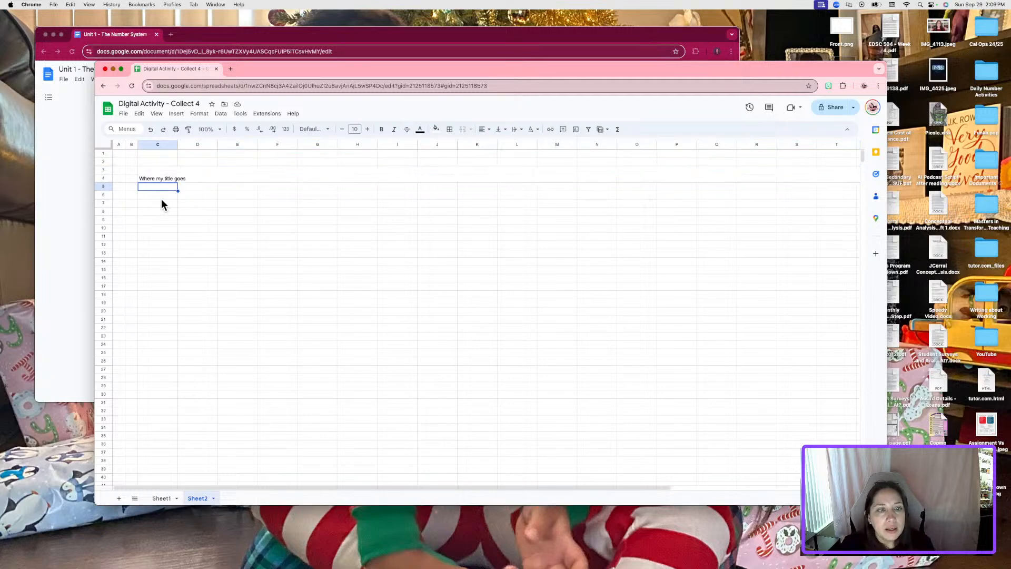
pyautogui.moveTo(162, 193); pyautogui.dragTo(733, 207)
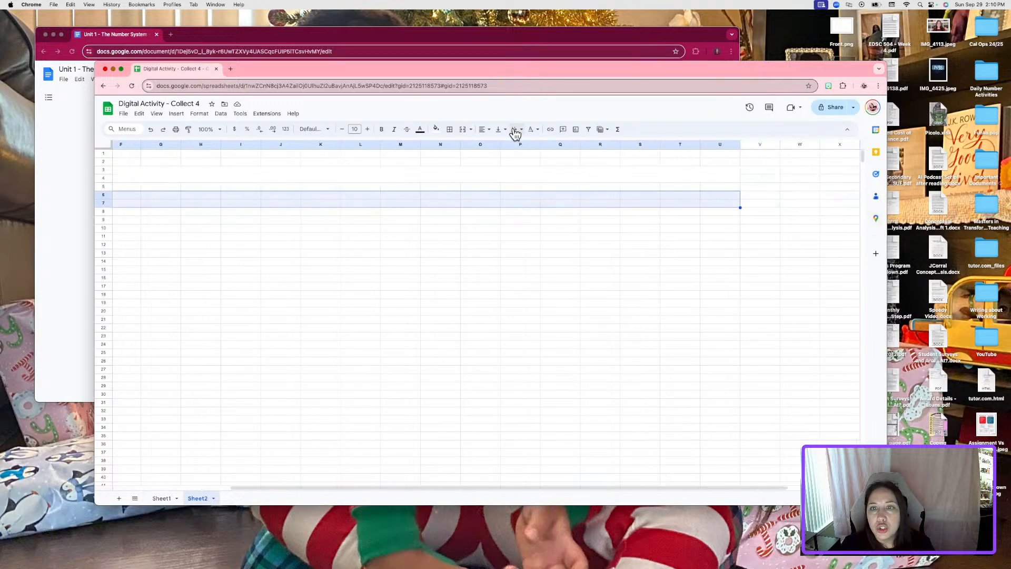
pyautogui.click(462, 136)
pyautogui.doubleClick(156, 194)
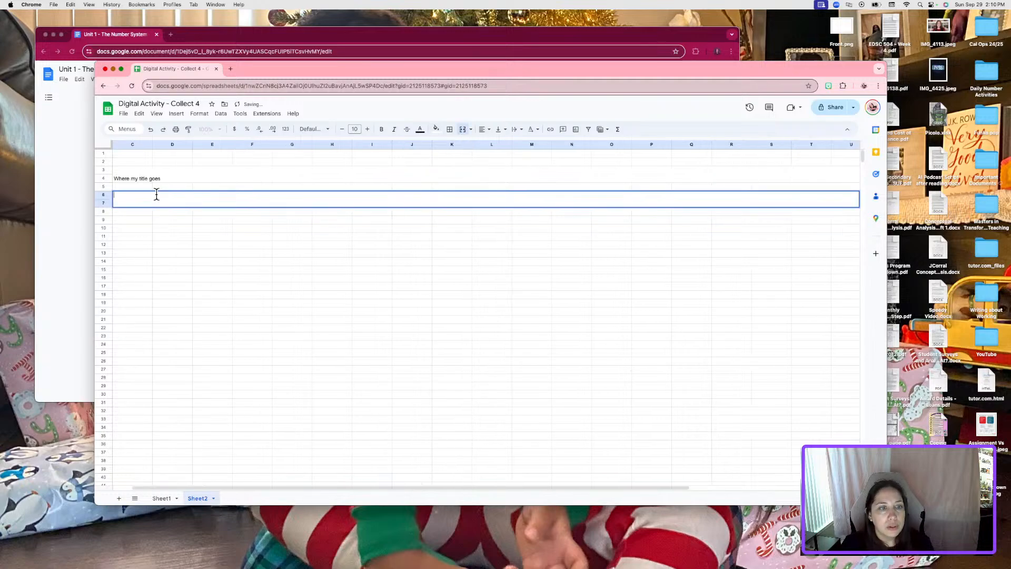
pyautogui.write('Directions ')
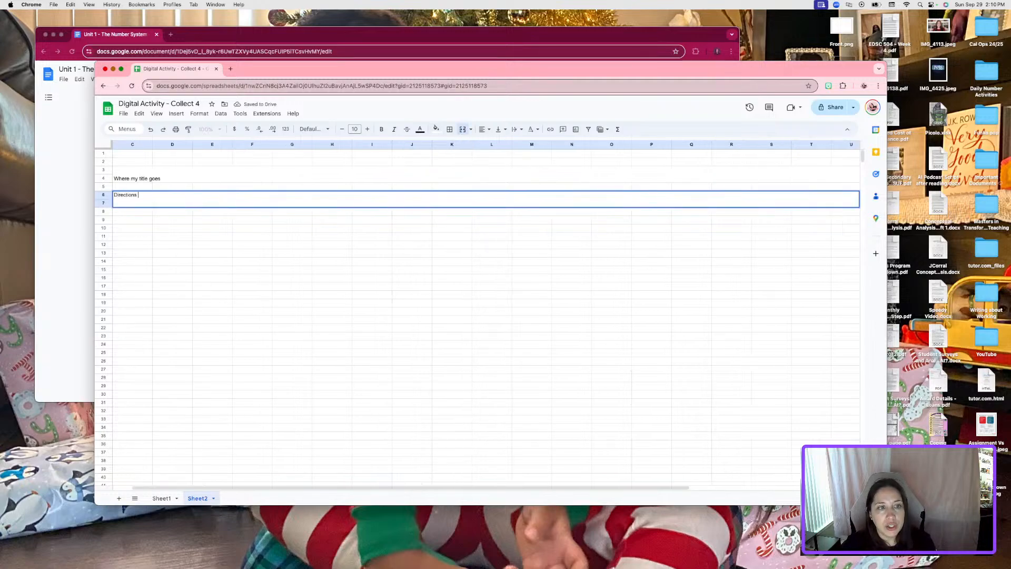
pyautogui.write('go here')
pyautogui.click(224, 319)
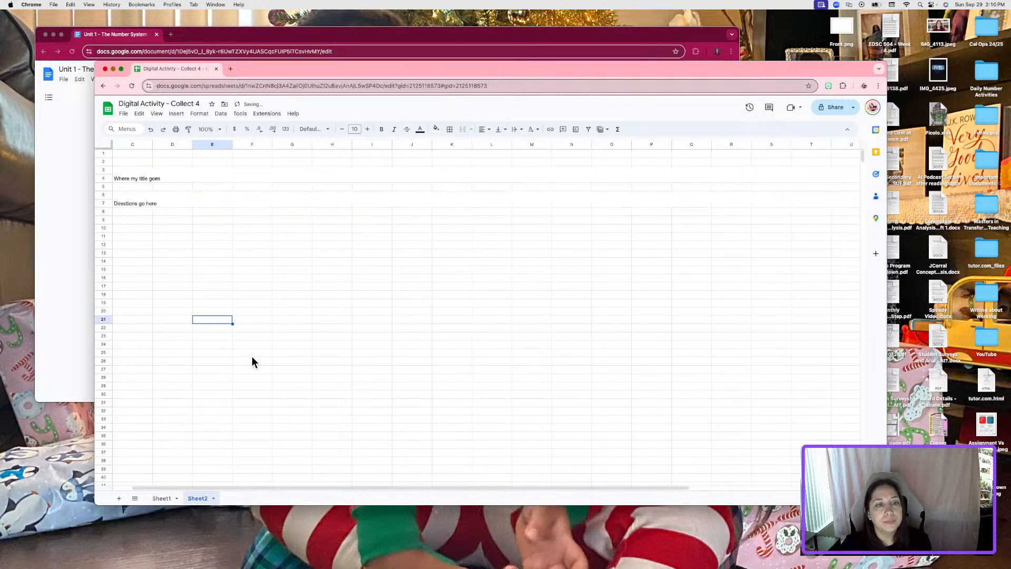
pyautogui.hscroll(-2, 349, 485)
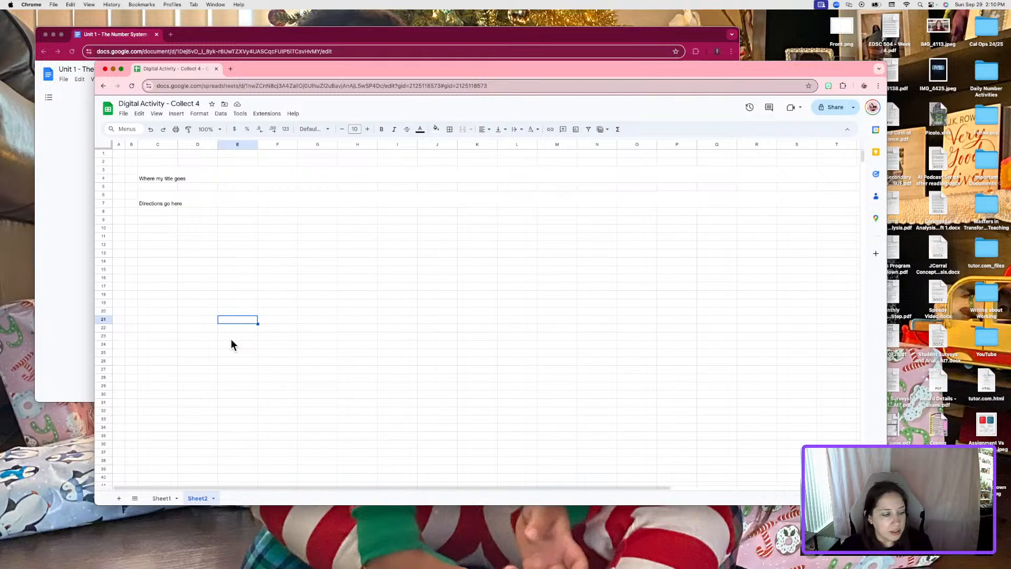
# - Check the question document briefly and merge cells C9:E11 under the directions into one box
pyautogui.click(340, 38)
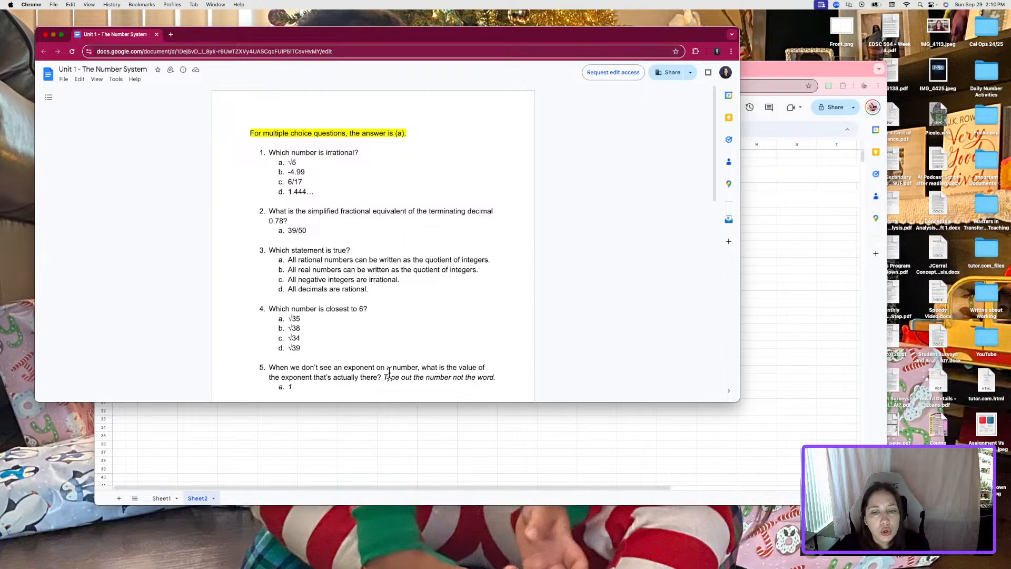
pyautogui.scroll(-3, 390, 363)
pyautogui.click(355, 431)
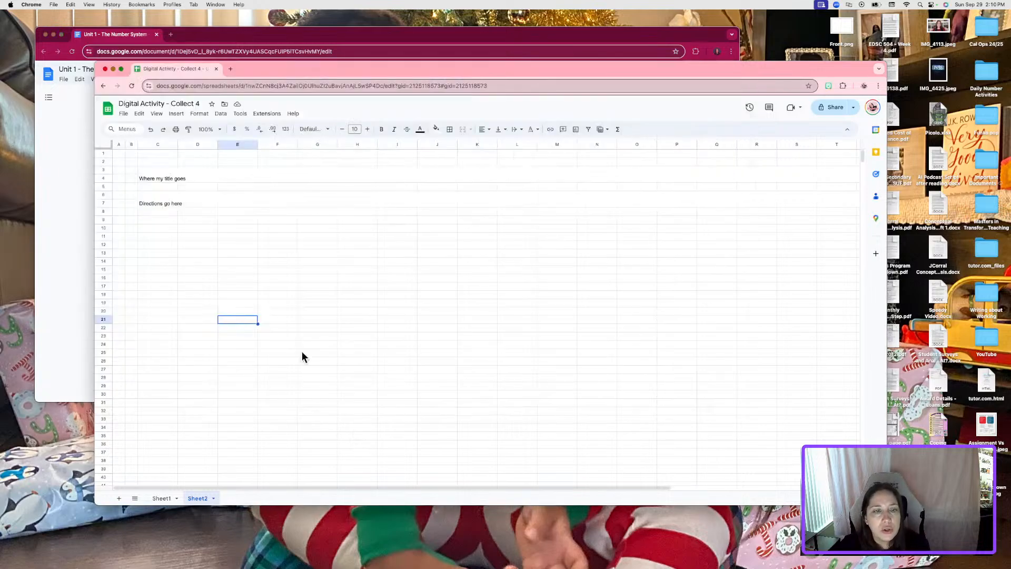
pyautogui.click(163, 219)
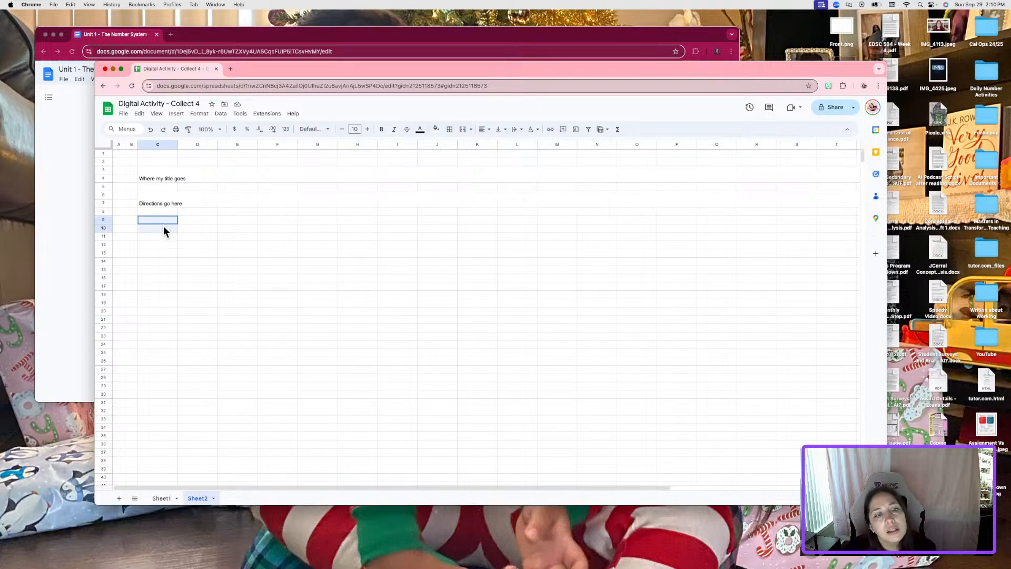
pyautogui.moveTo(164, 225); pyautogui.dragTo(164, 236)
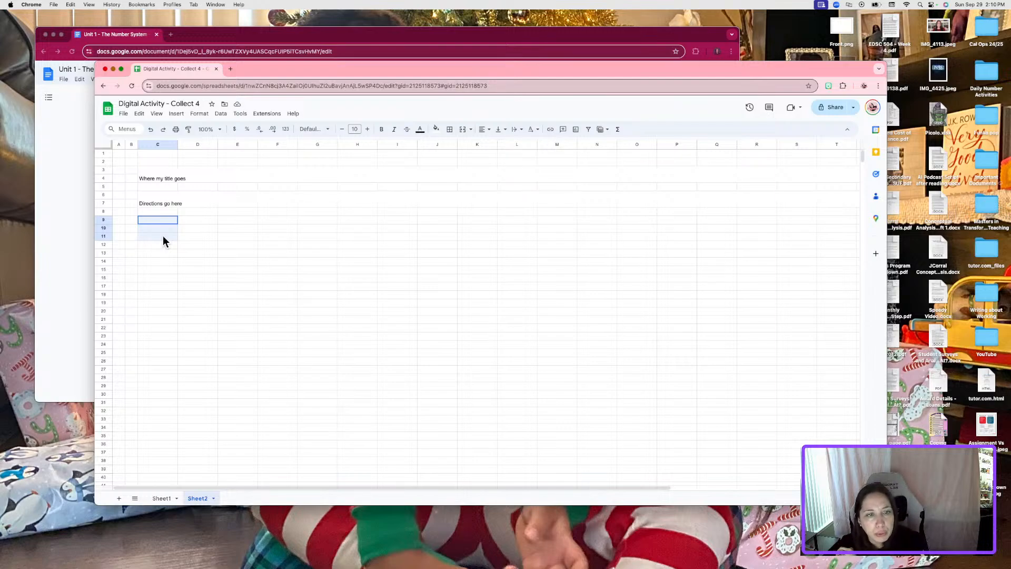
pyautogui.moveTo(162, 236); pyautogui.dragTo(248, 234)
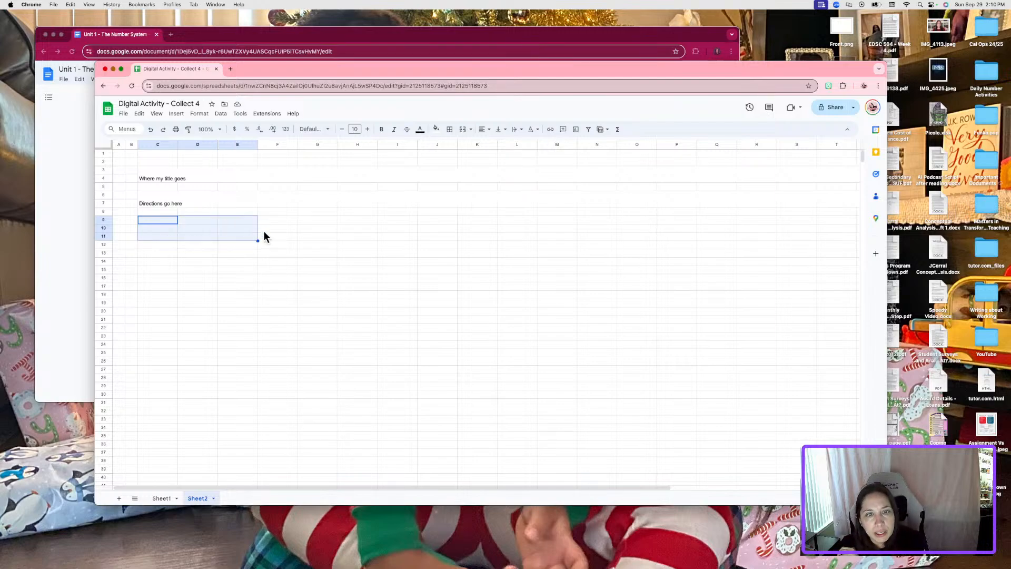
pyautogui.click(462, 129)
pyautogui.click(185, 304)
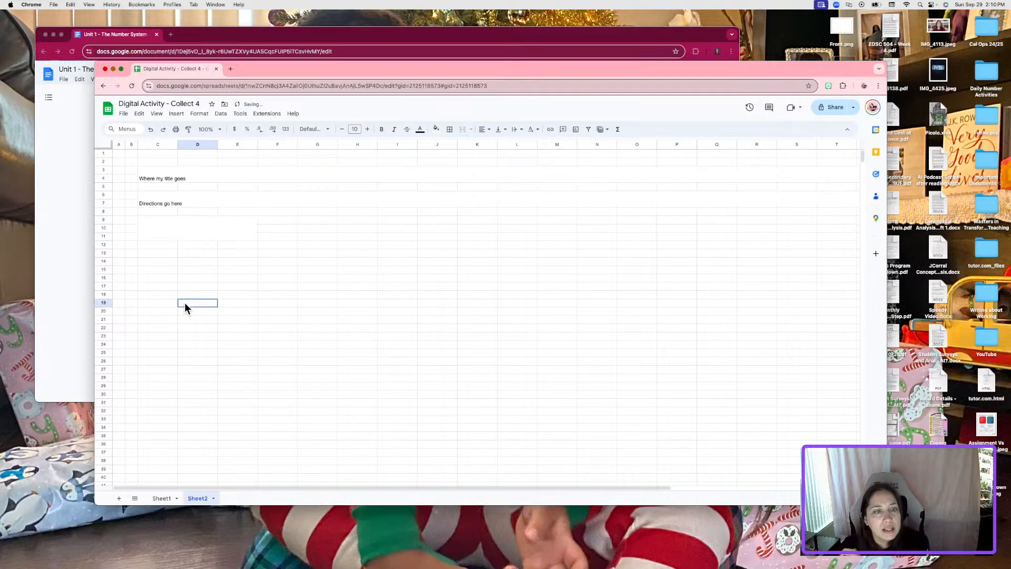
# - Copy the merged C9:E11 box and paste it alongside into F9:H11 and I9:K11
pyautogui.click(170, 225)
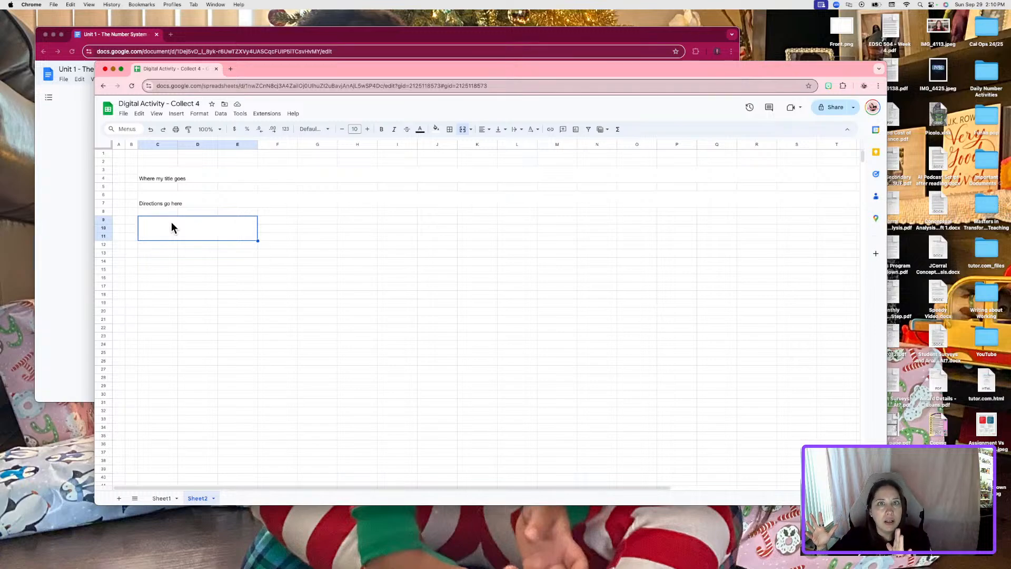
pyautogui.click(220, 320)
pyautogui.click(210, 231)
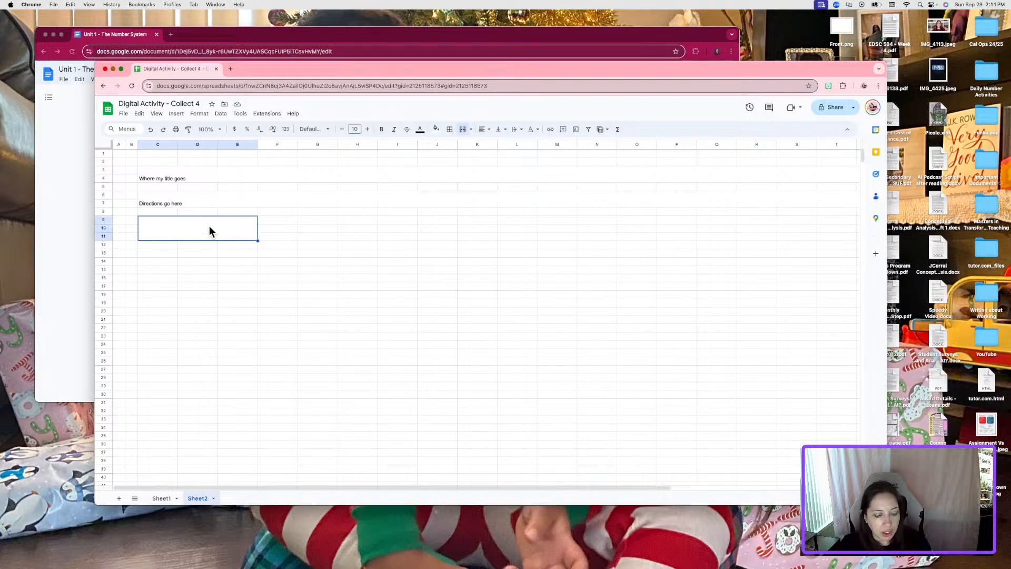
pyautogui.moveTo(257, 225); pyautogui.dragTo(386, 230)
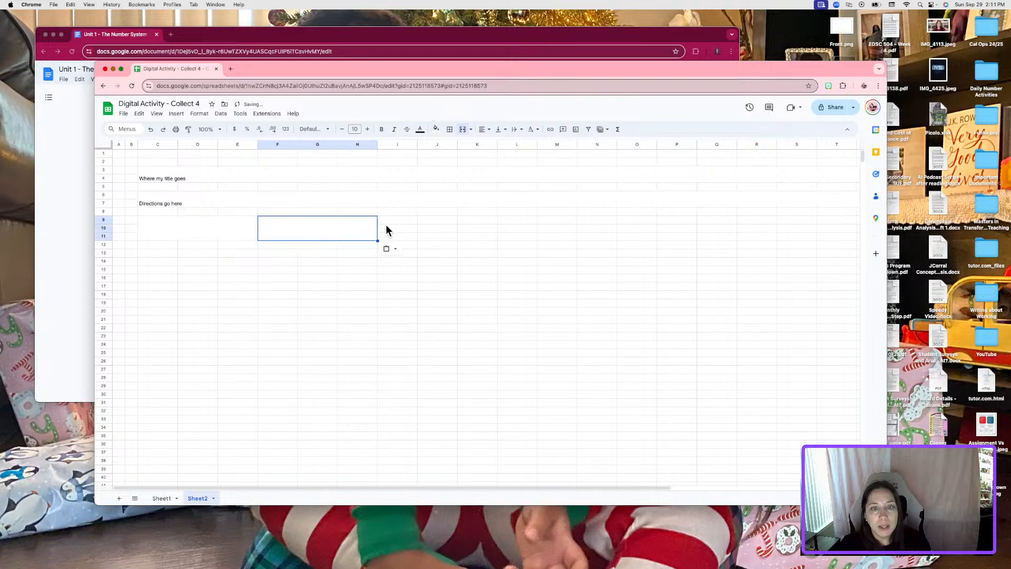
pyautogui.click(390, 227)
pyautogui.hotkey('ctrl', 'v')
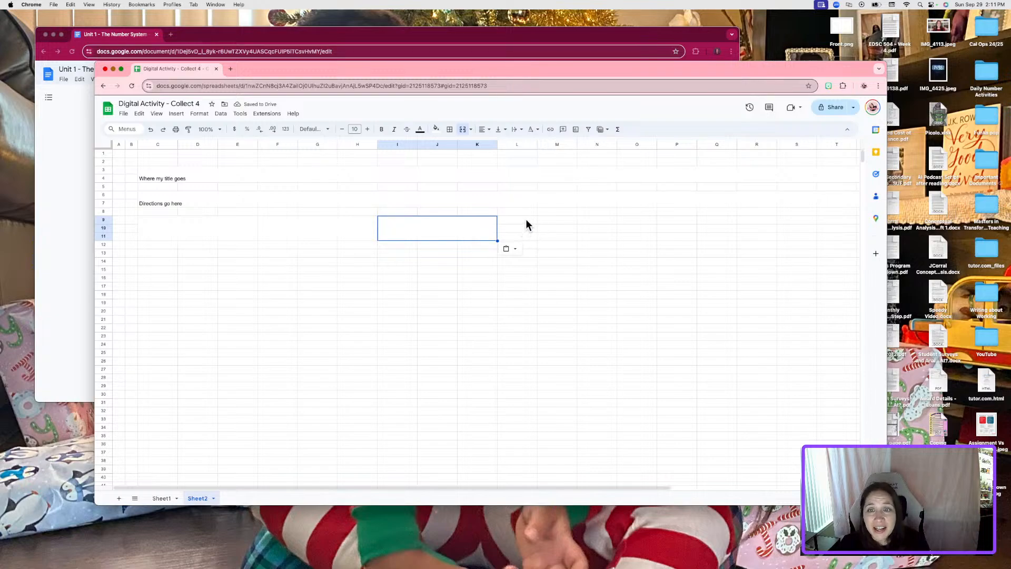
# - Merge cells L9:M11 into one box beside the three merged question boxes
pyautogui.moveTo(525, 219); pyautogui.dragTo(546, 230)
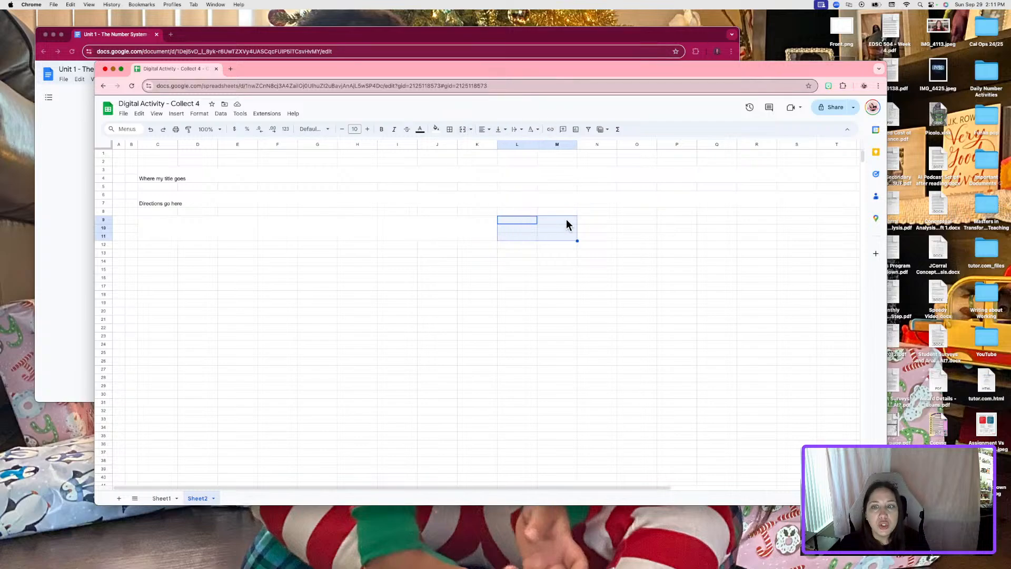
pyautogui.click(462, 129)
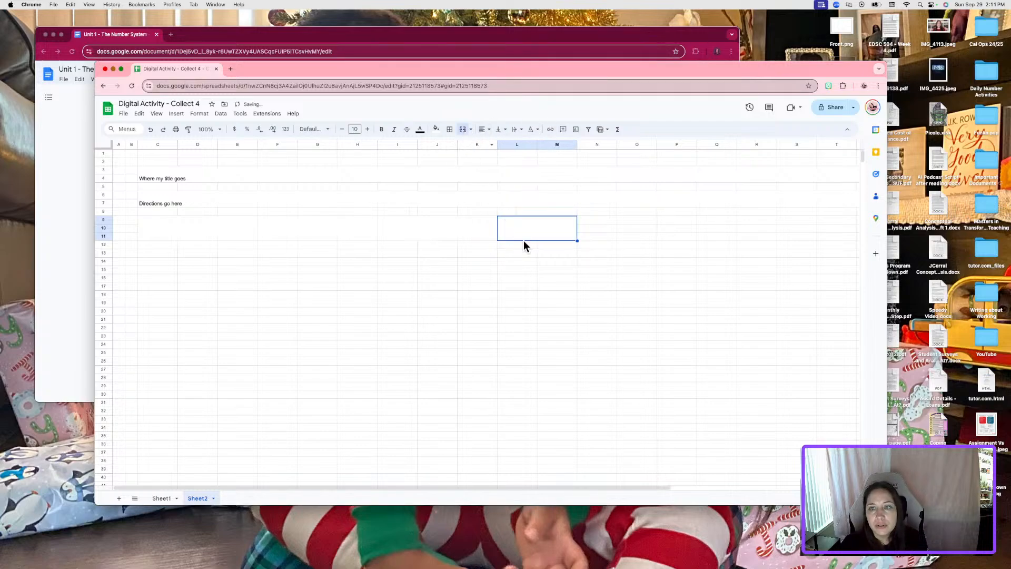
pyautogui.click(524, 244)
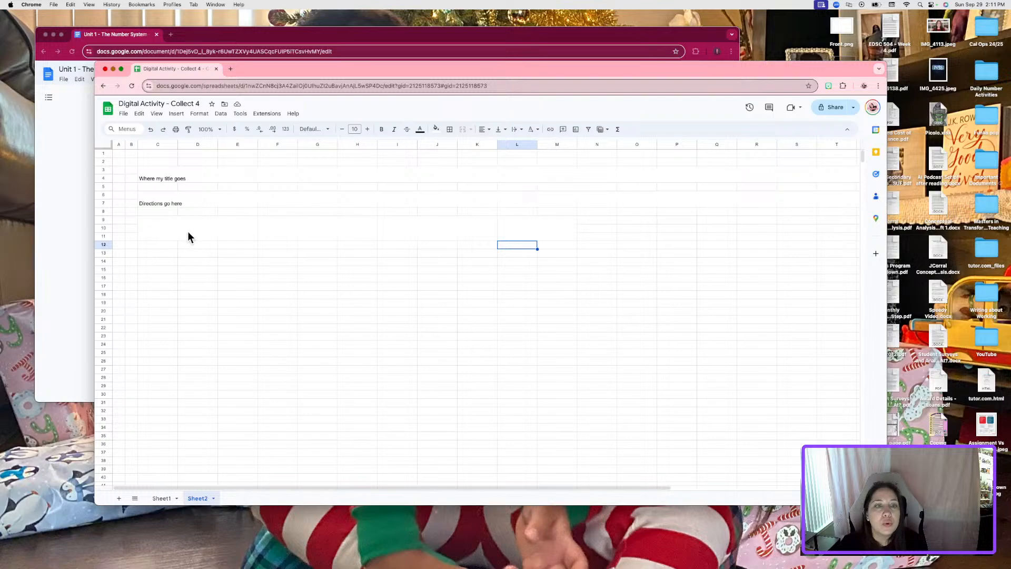
# - Try the placeholder "Question #" in the first merged box C9:E11 and clear it again
pyautogui.doubleClick(207, 227)
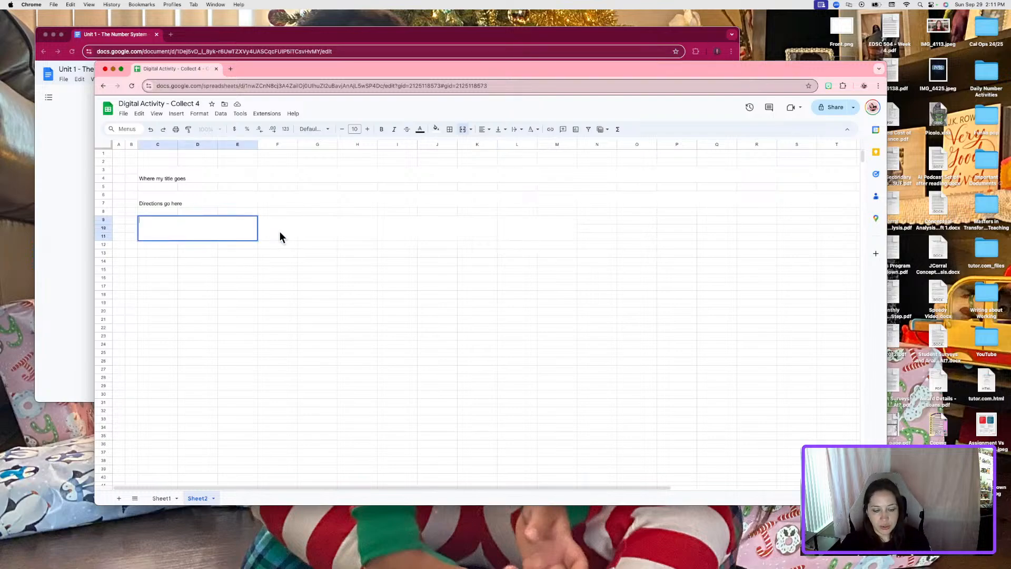
pyautogui.write('Questio')
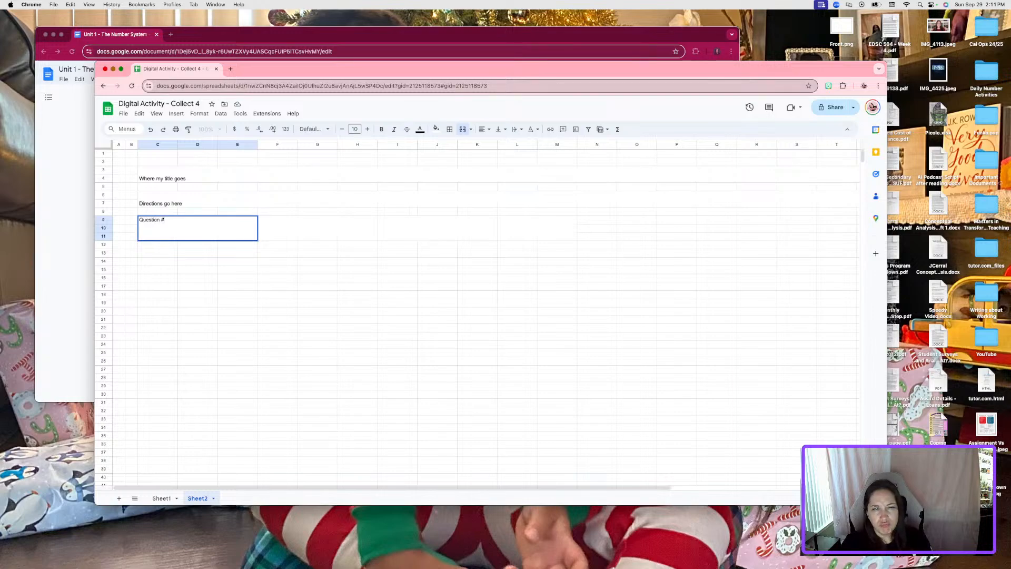
pyautogui.write('n #')
pyautogui.click(260, 283)
pyautogui.click(162, 229)
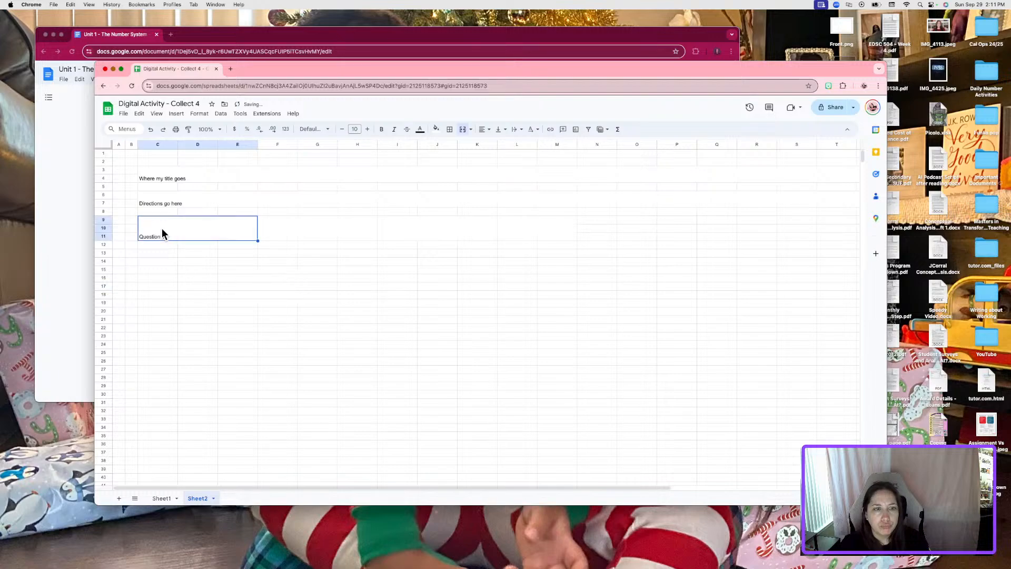
# - Insert one row below row 8, between the directions and the merged boxes
pyautogui.click(537, 220)
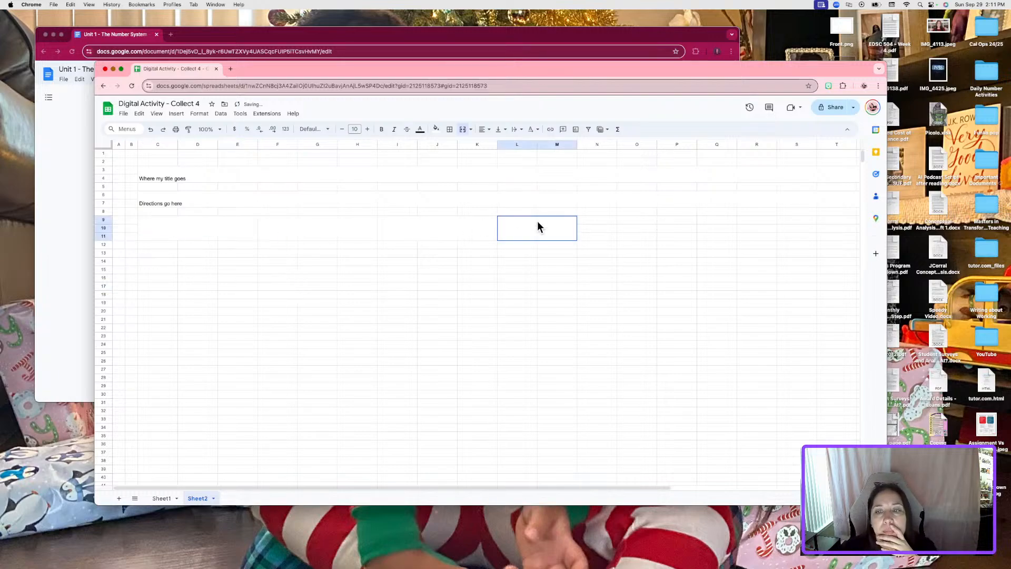
pyautogui.doubleClick(537, 220)
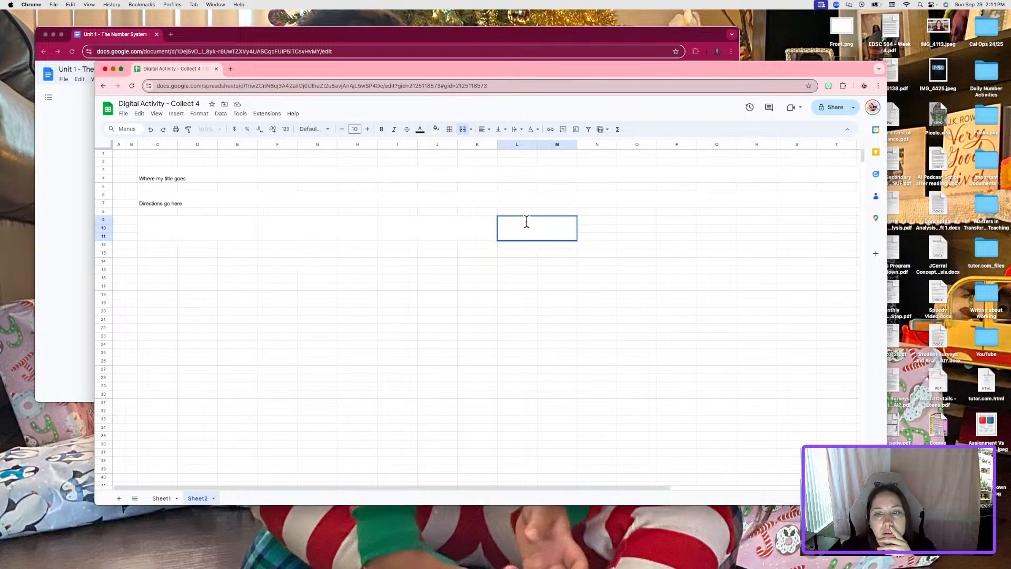
pyautogui.click(103, 211)
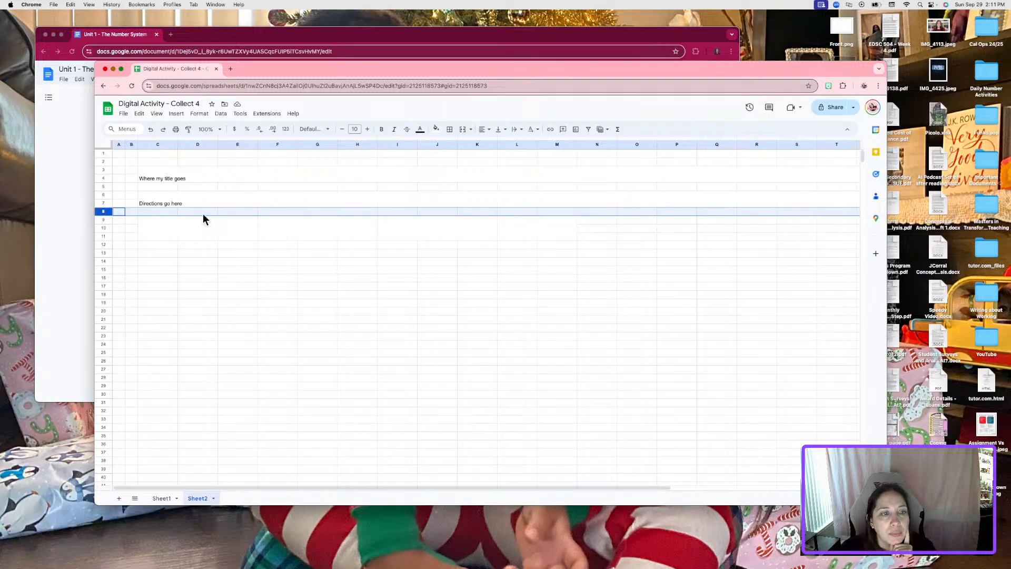
pyautogui.rightClick(104, 212)
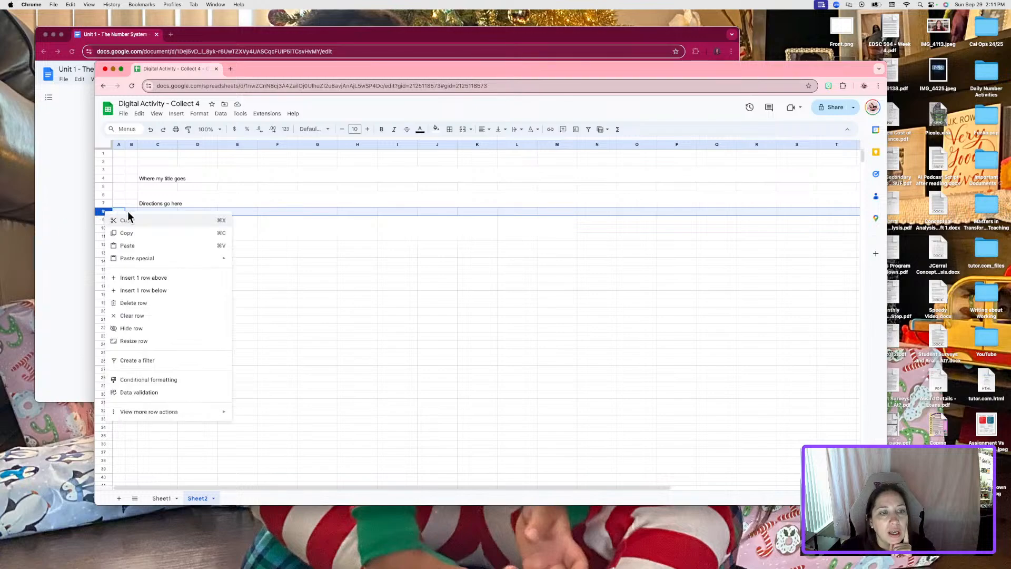
pyautogui.click(163, 291)
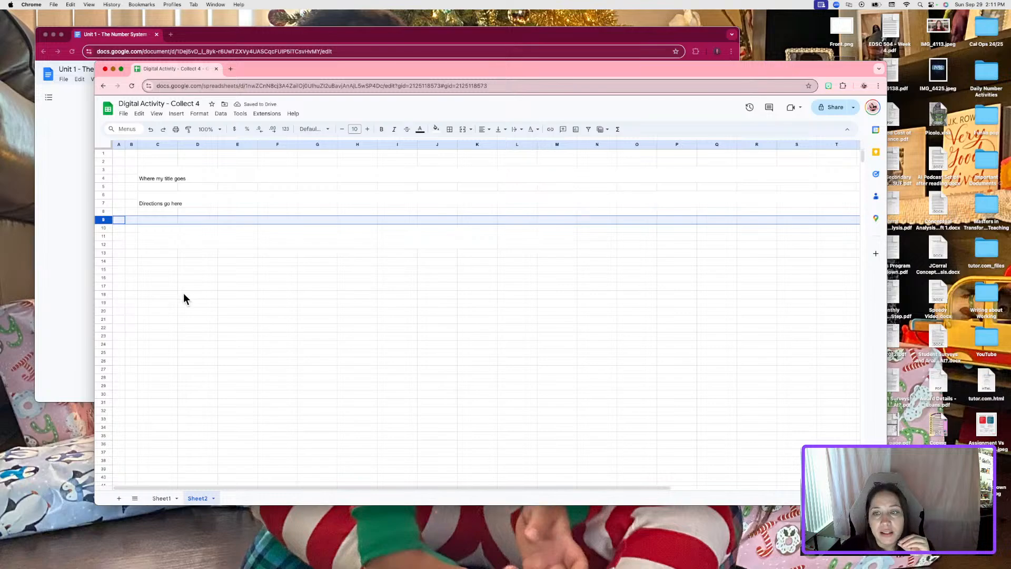
# - Merge cells L9:M9 directly above the merged L10:M12 box
pyautogui.click(506, 220)
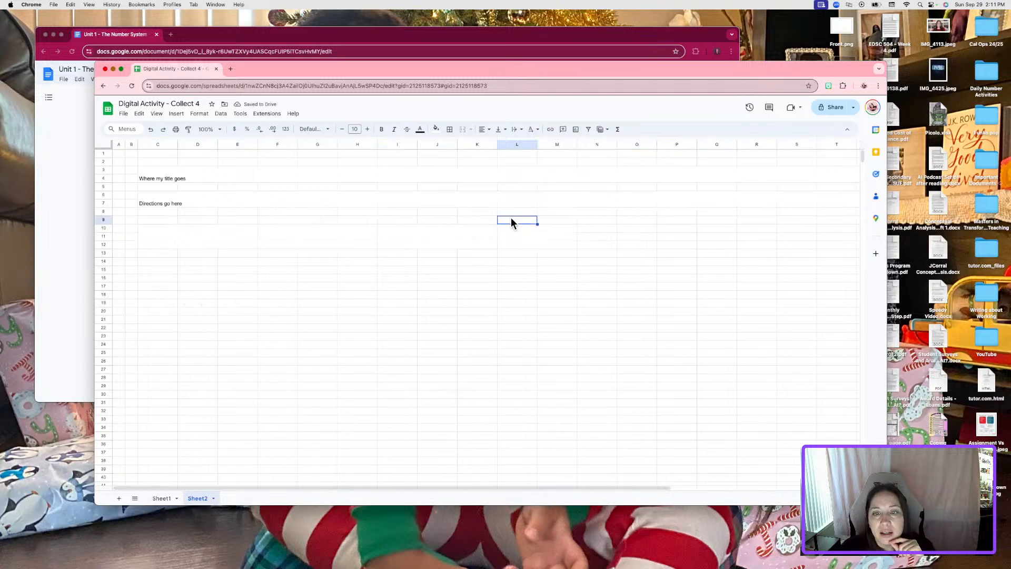
pyautogui.moveTo(511, 220); pyautogui.dragTo(552, 246)
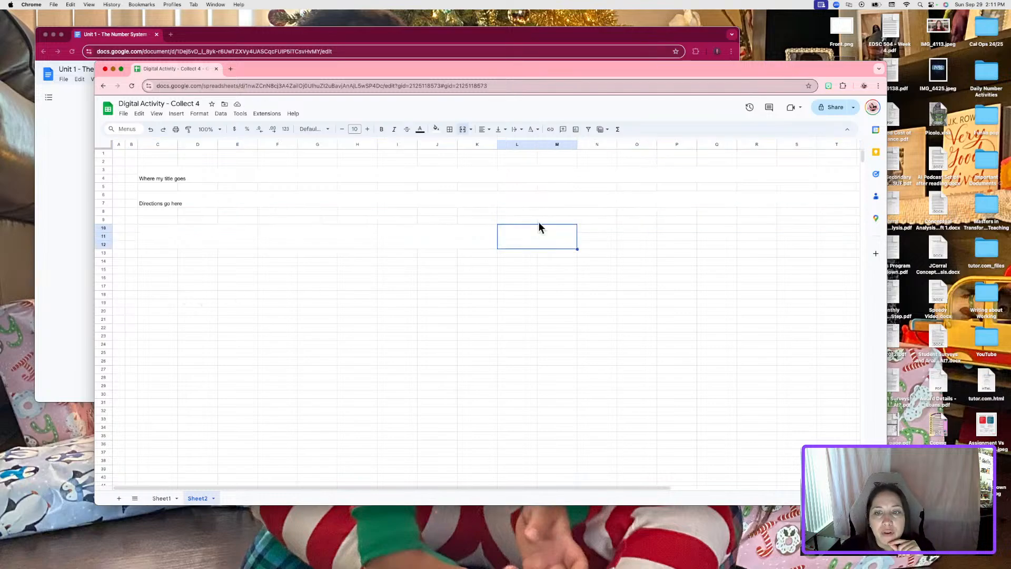
pyautogui.click(524, 220)
pyautogui.moveTo(508, 220); pyautogui.dragTo(567, 220)
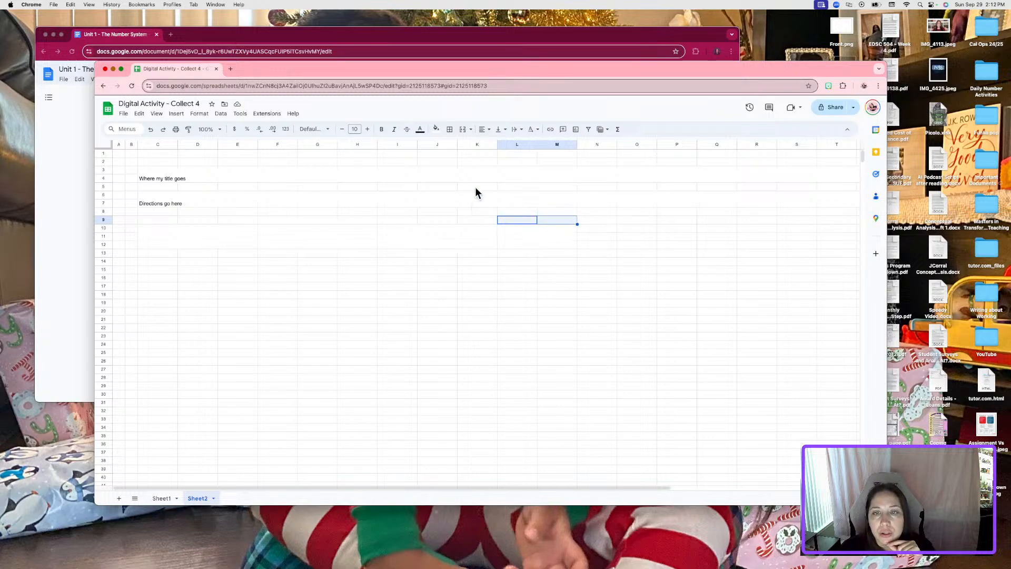
pyautogui.click(463, 129)
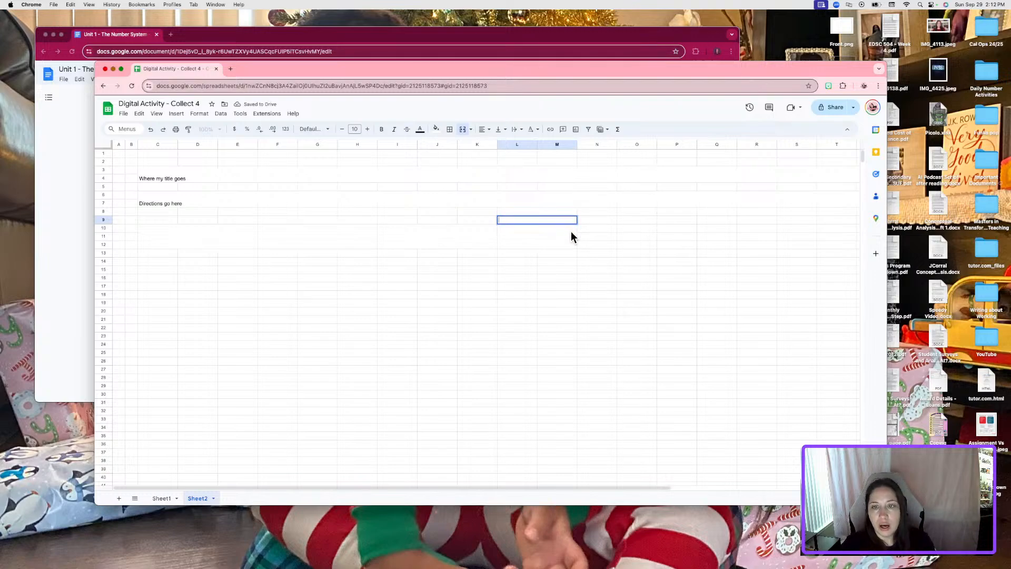
# - Enter the heading "Collect 4 Stickers Here" in the merged L9:M9 cell
pyautogui.write('Tit')
pyautogui.press('BackSpace')
pyautogui.press('BackSpace')
pyautogui.press('BackSpace')
pyautogui.write('Collect ')
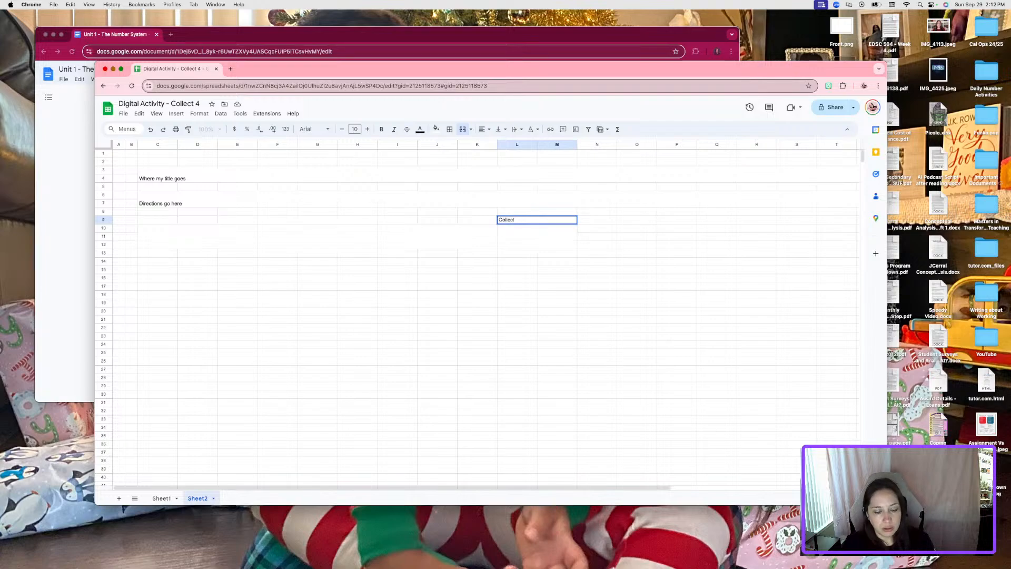
pyautogui.write('4 Stickers HEre')
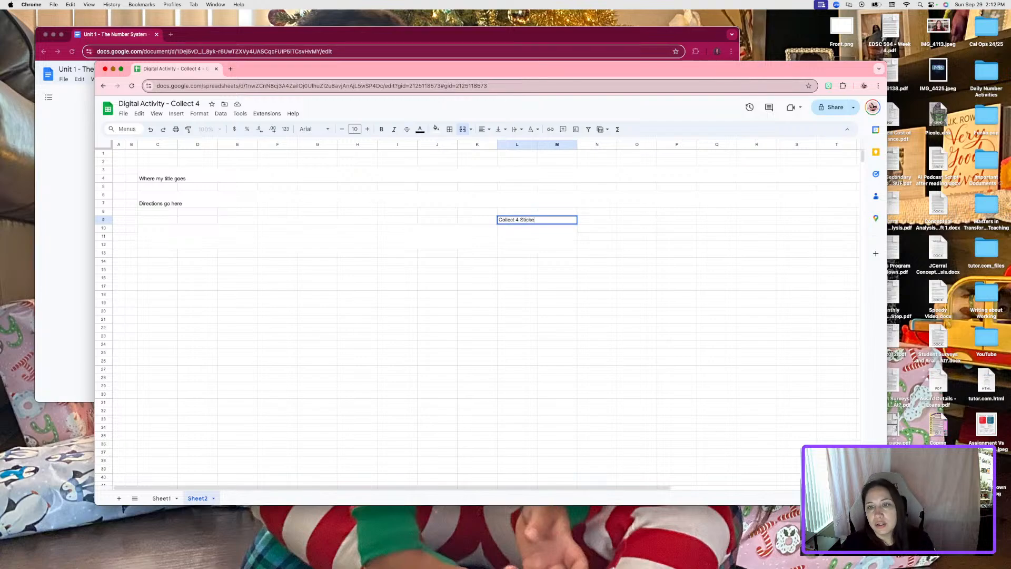
pyautogui.press('BackSpace')
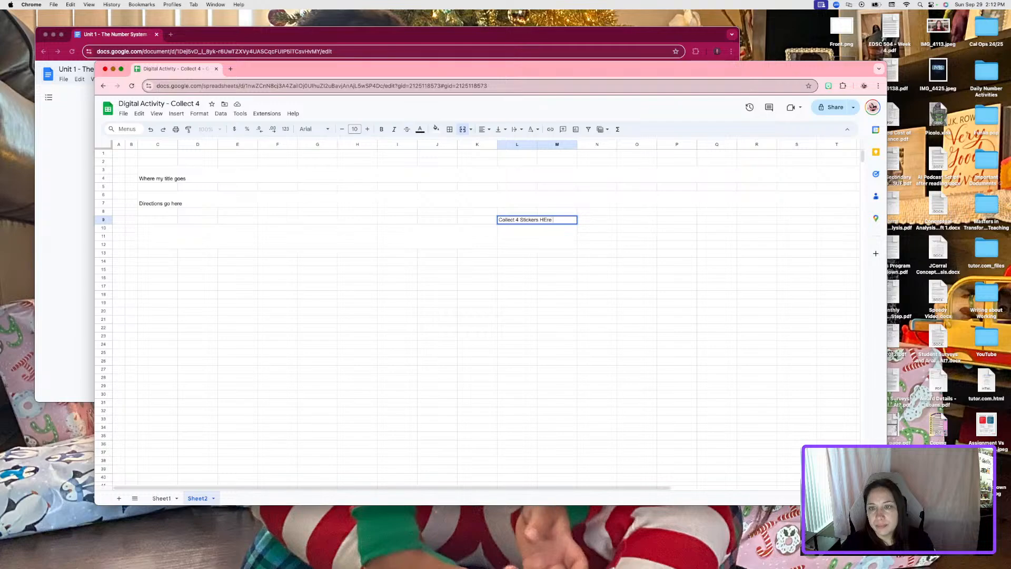
pyautogui.write('ere')
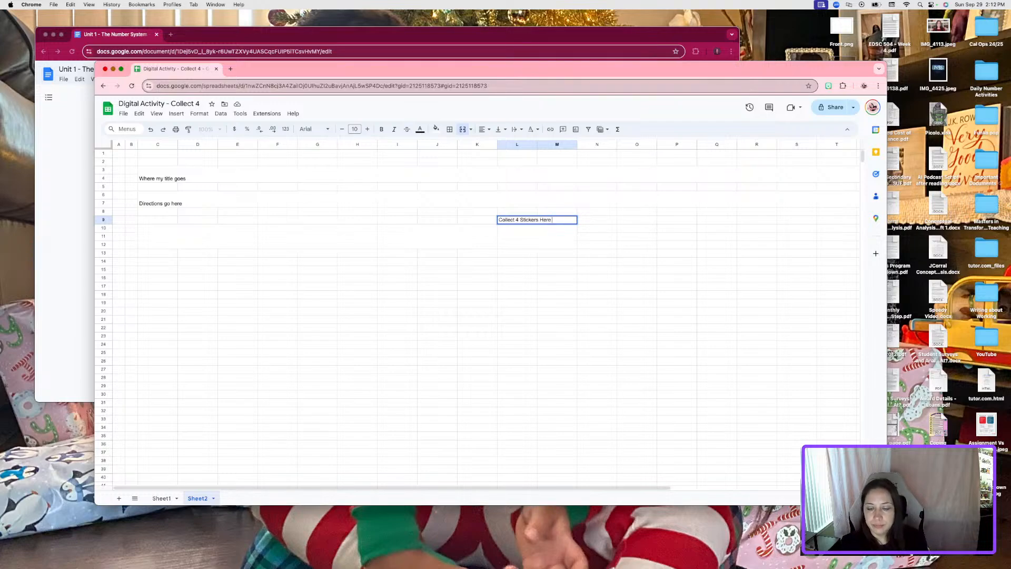
pyautogui.click(558, 314)
# - Center the "Collect 4 Stickers Here" heading horizontally in its cell
pyautogui.click(552, 219)
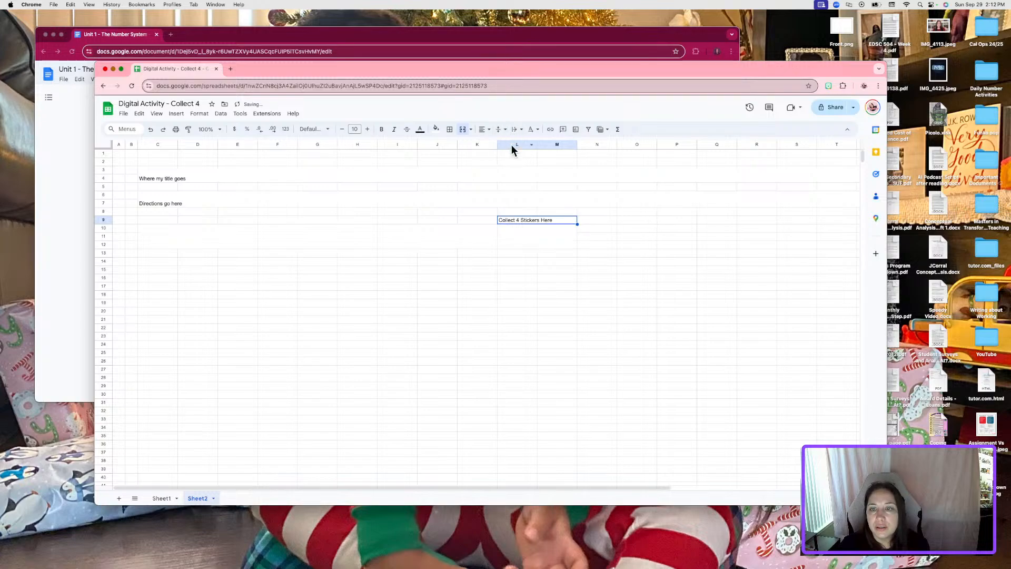
pyautogui.click(488, 129)
pyautogui.click(496, 147)
pyautogui.click(501, 268)
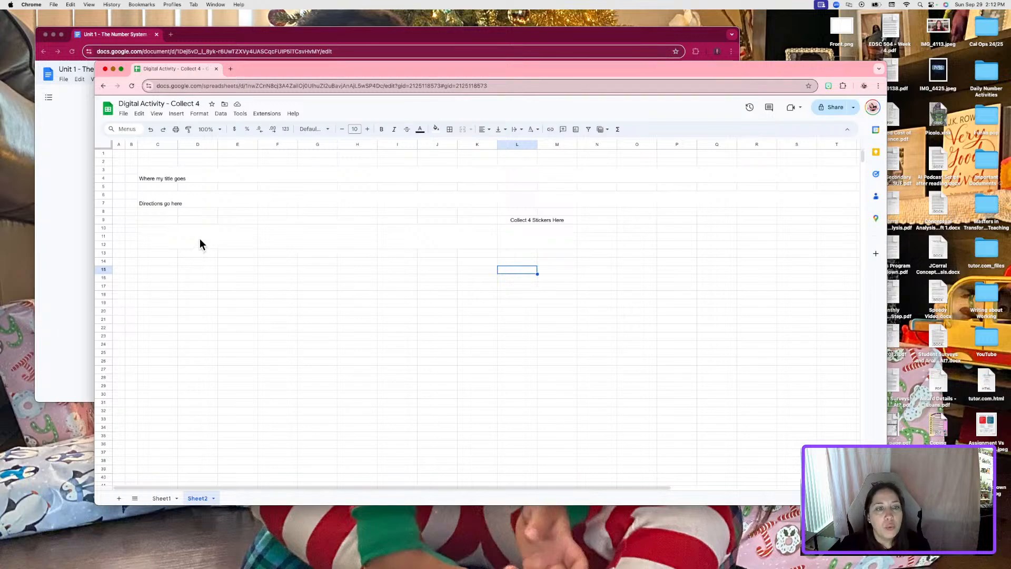
pyautogui.moveTo(200, 238); pyautogui.dragTo(306, 242)
pyautogui.click(426, 232)
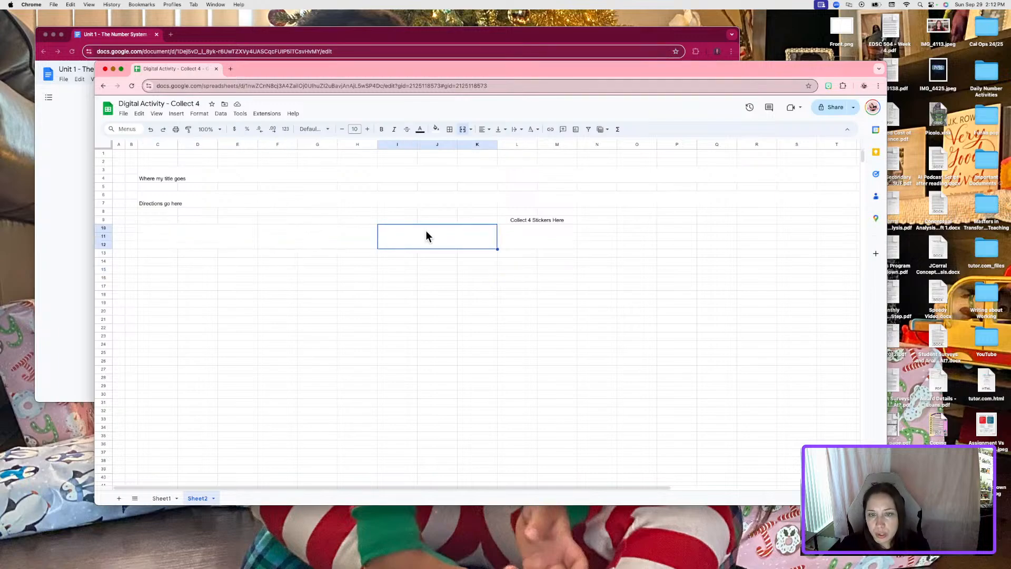
pyautogui.click(536, 231)
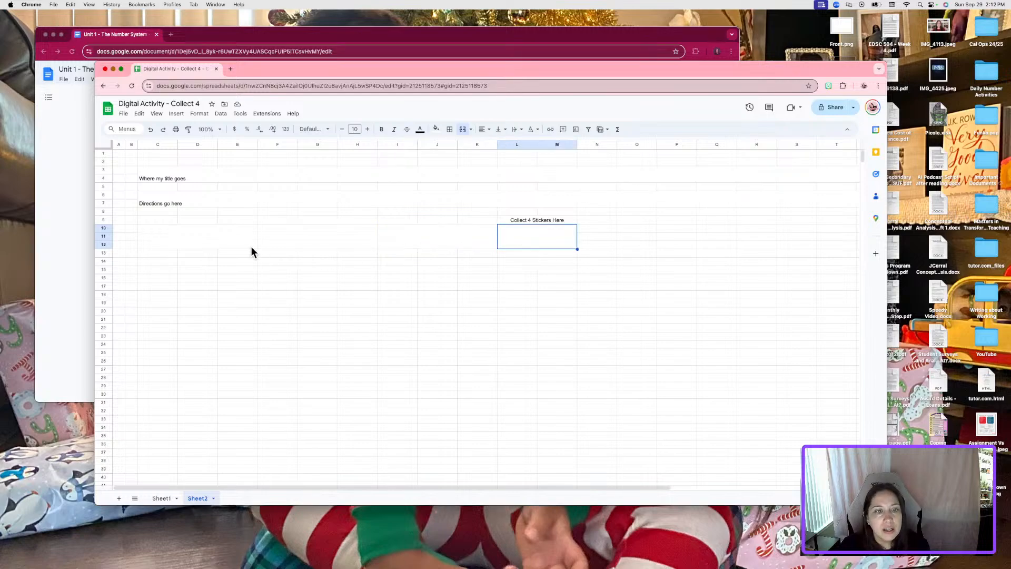
pyautogui.click(236, 242)
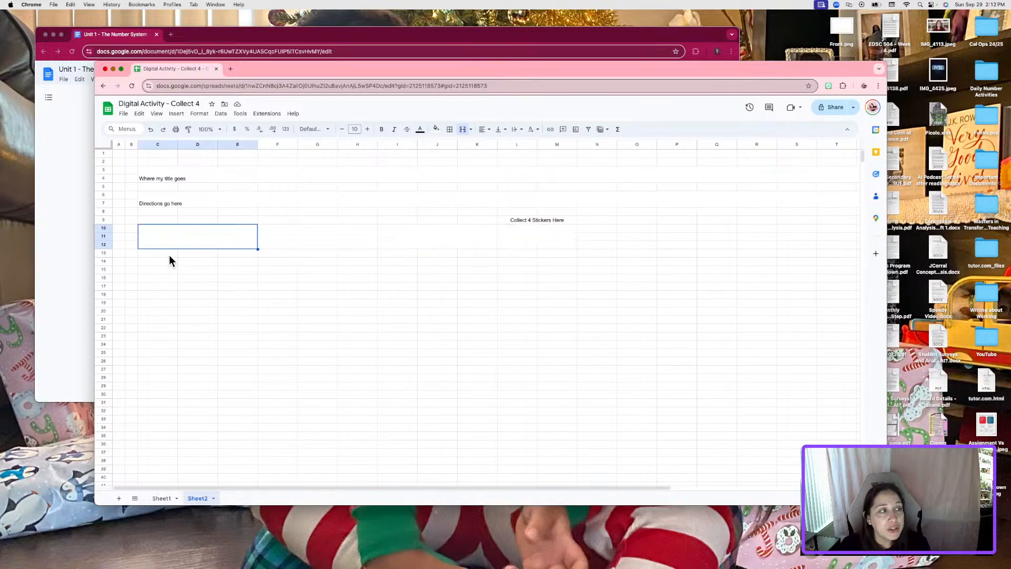
pyautogui.moveTo(168, 253); pyautogui.dragTo(235, 262)
pyautogui.click(217, 240)
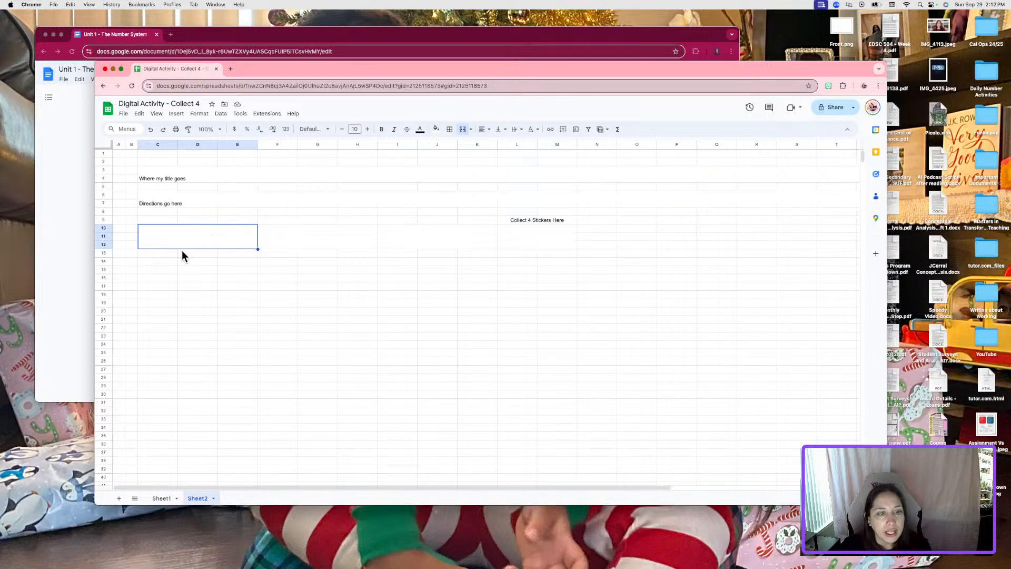
# - Merge cells C13:E14 into one box directly beneath the merged C10:E12 box
pyautogui.moveTo(165, 252); pyautogui.dragTo(244, 260)
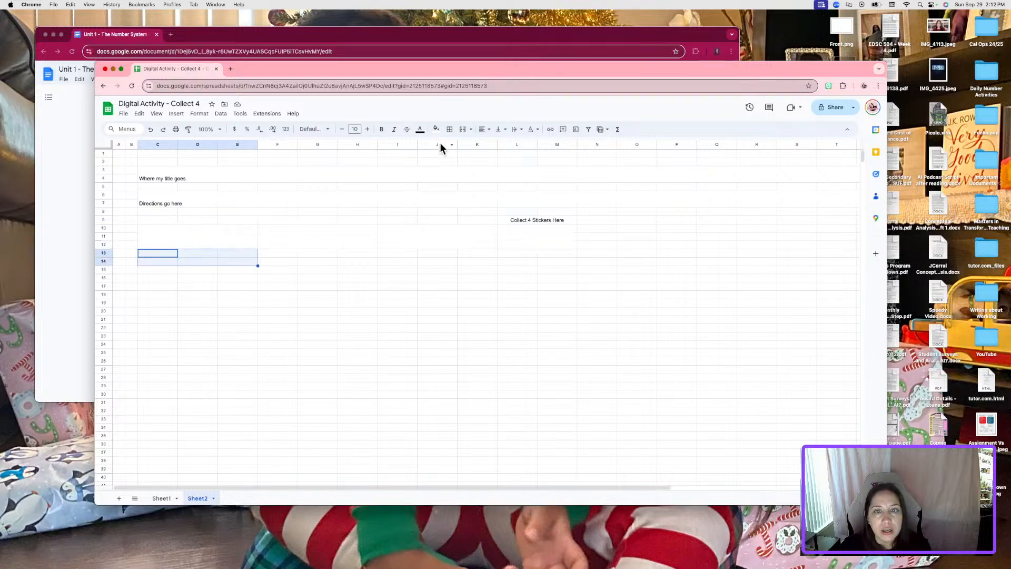
pyautogui.click(460, 131)
pyautogui.click(209, 293)
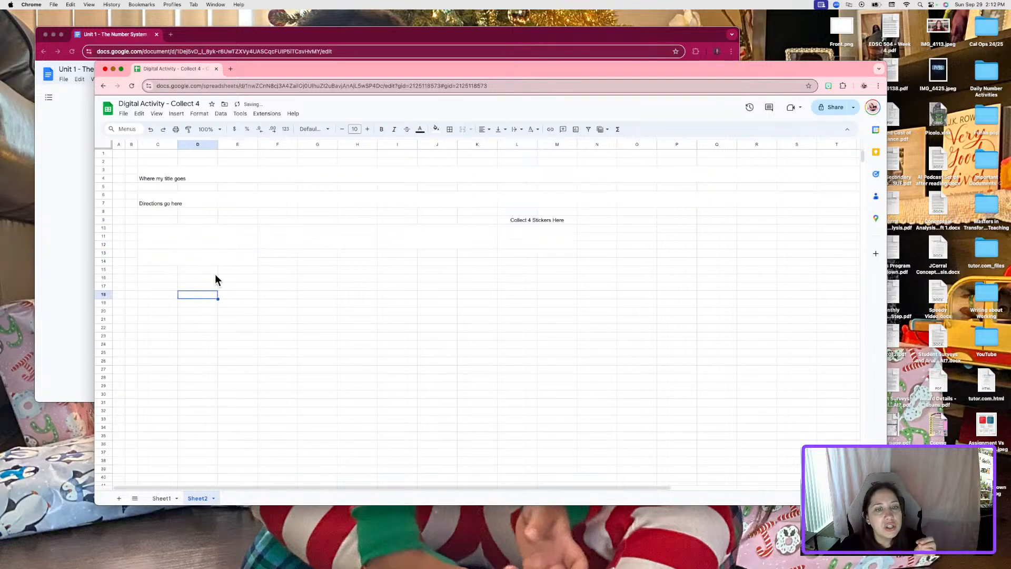
# - Copy the merged C13:E14 box and paste it alongside into F13:H14 and I13:K14
pyautogui.click(209, 255)
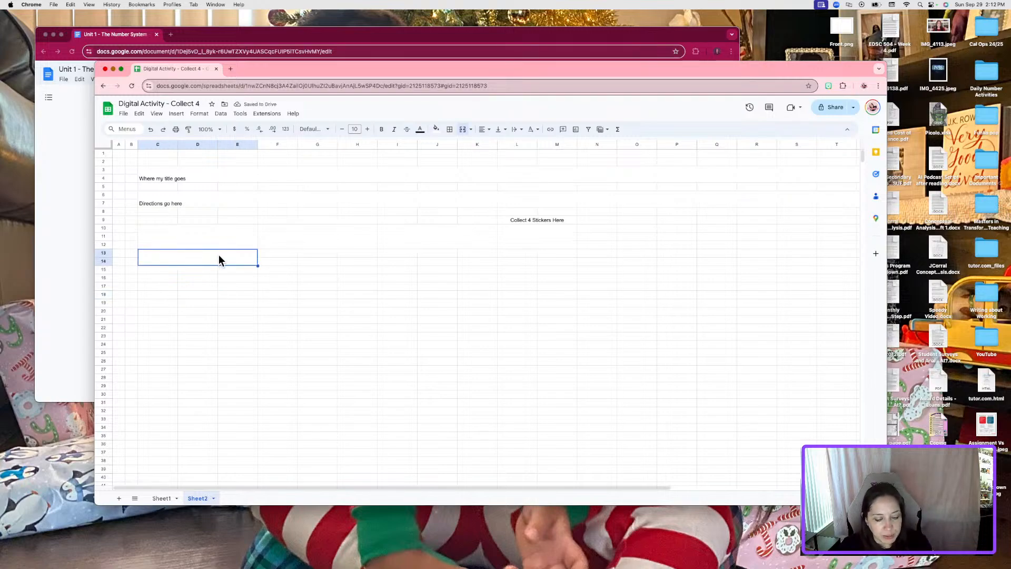
pyautogui.press('super+c')
pyautogui.press('Right')
pyautogui.press('Right')
pyautogui.press('Right')
pyautogui.press('Right')
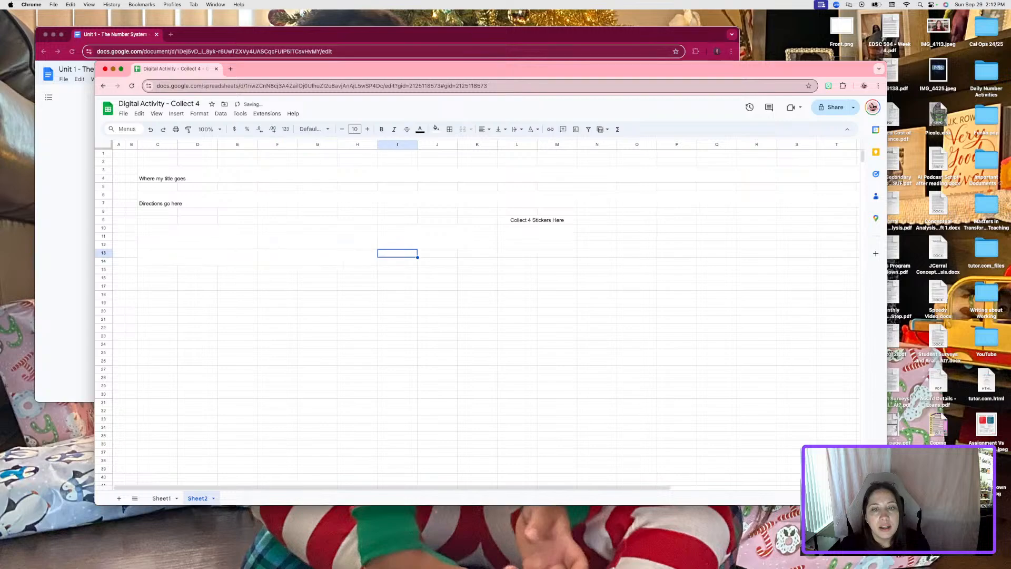
pyautogui.press('super+v')
# - Enter "A1" in the merged C10:E12 box and "Q1" in the C13:E14 box beneath it
pyautogui.click(201, 258)
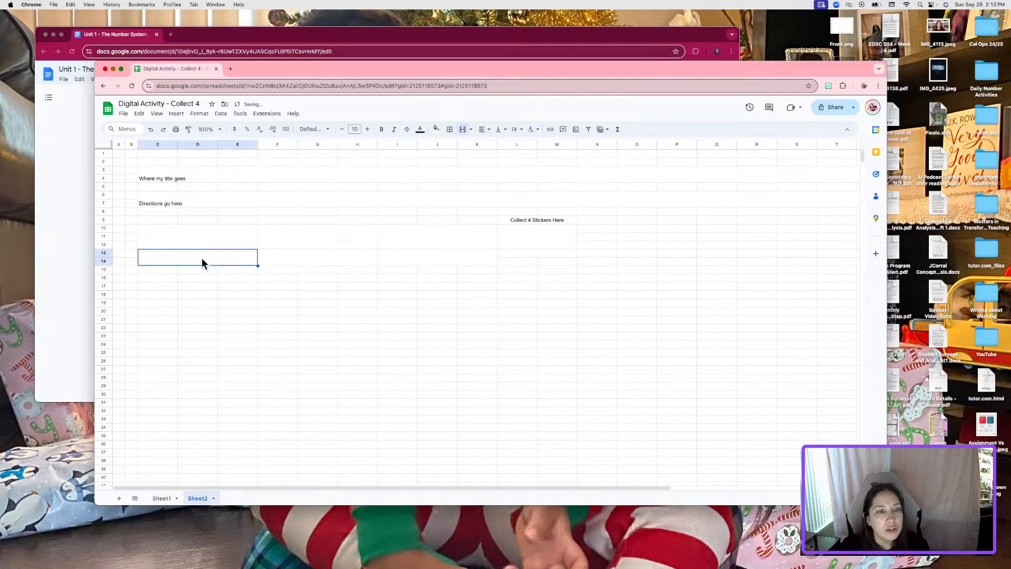
pyautogui.doubleClick(211, 232)
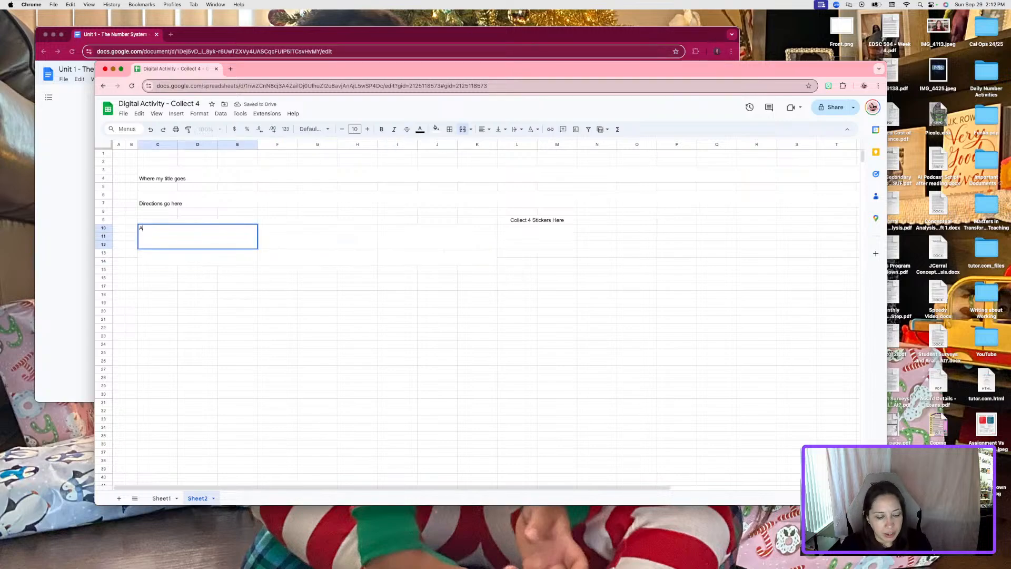
pyautogui.write('A1')
pyautogui.press('Return')
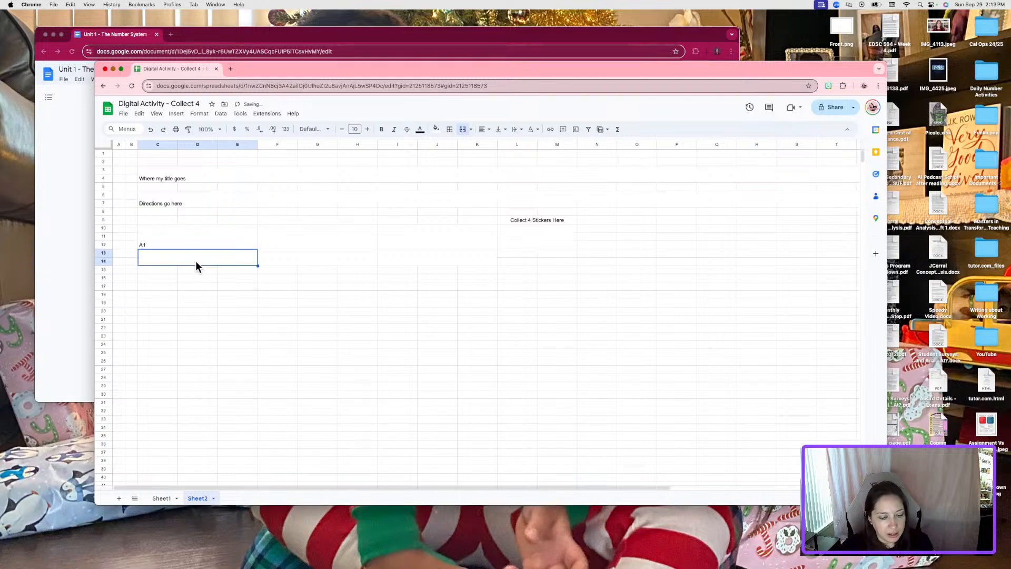
pyautogui.write('Q1')
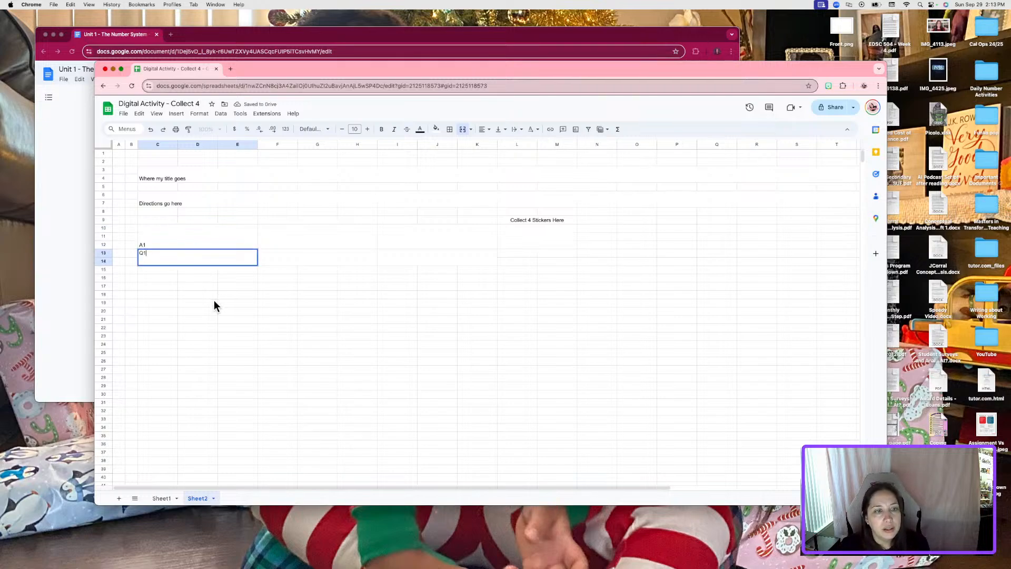
# - Swap the labels so the C10:E12 box reads "Q1" and the C13:E14 box beneath it reads "A1"
pyautogui.click(170, 244)
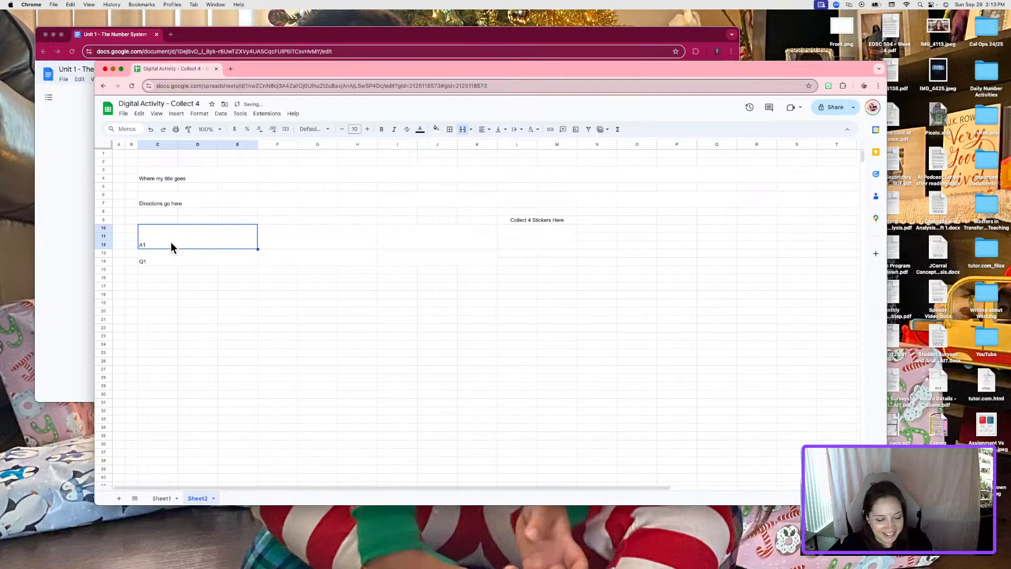
pyautogui.write('Q1')
pyautogui.click(169, 261)
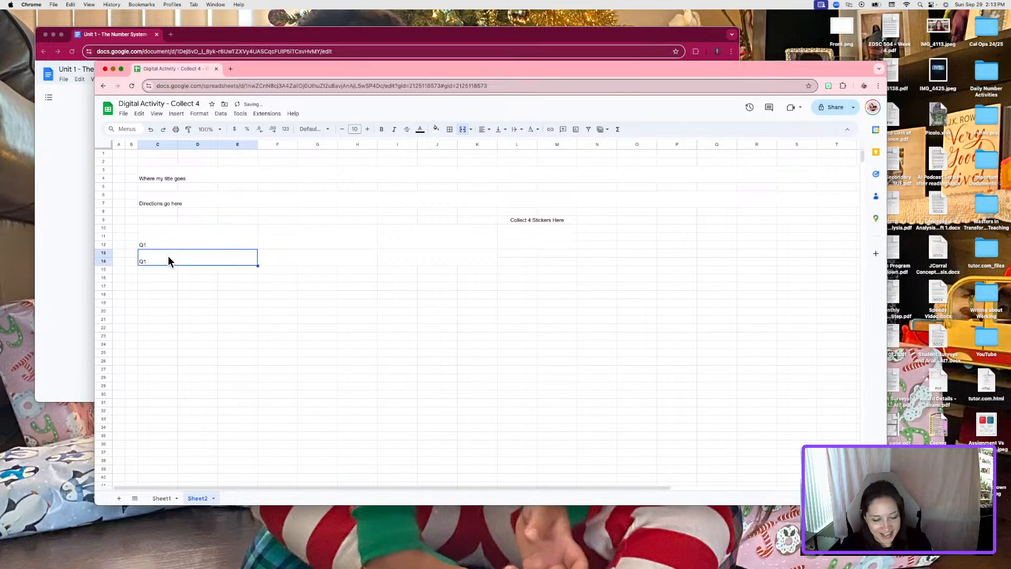
pyautogui.write('A1')
pyautogui.click(236, 368)
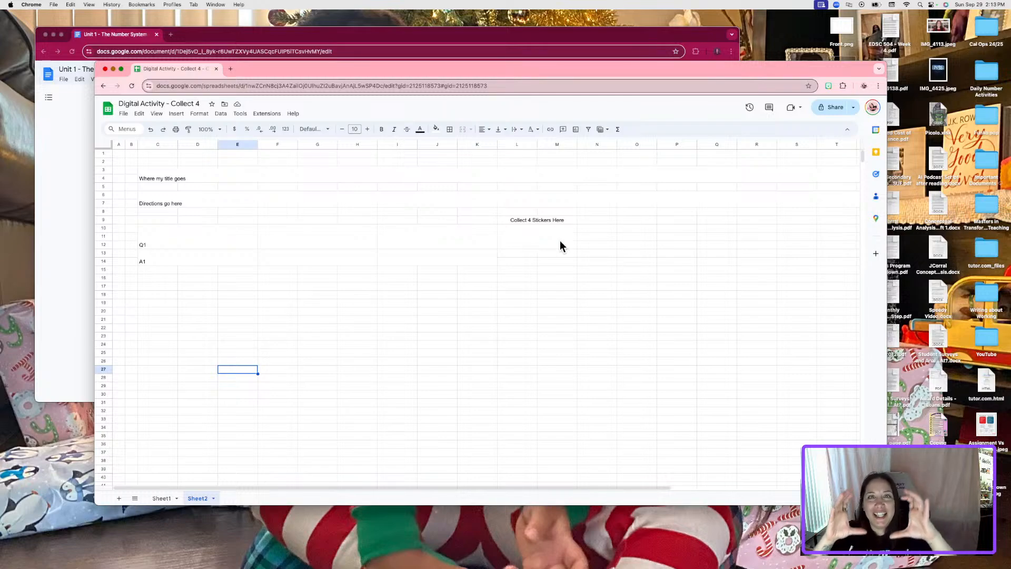
# - Merge L10:M12 with L13:M14 into one sticker box under the "Collect 4 Stickers Here" heading
pyautogui.click(560, 240)
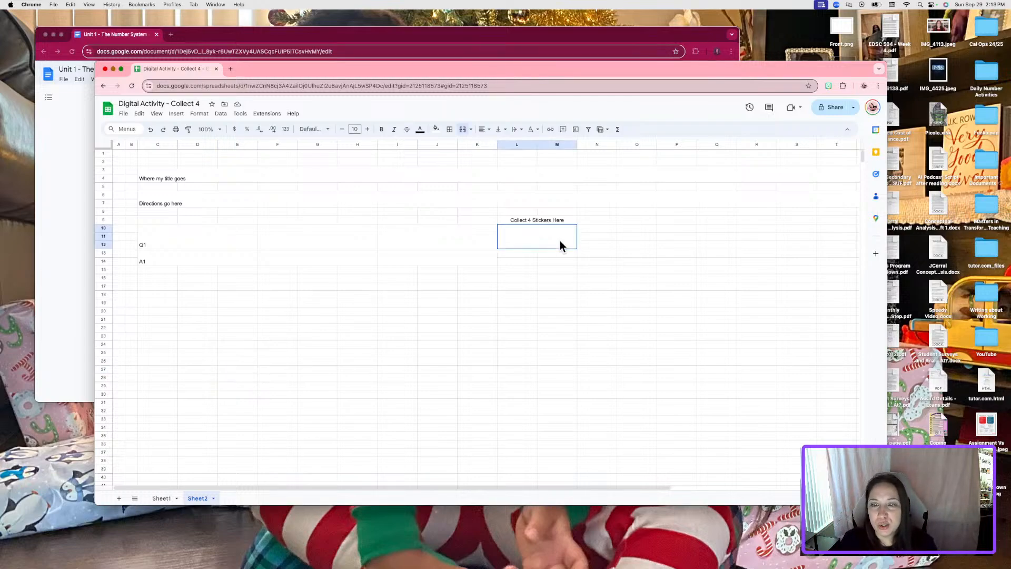
pyautogui.moveTo(545, 241); pyautogui.dragTo(539, 258)
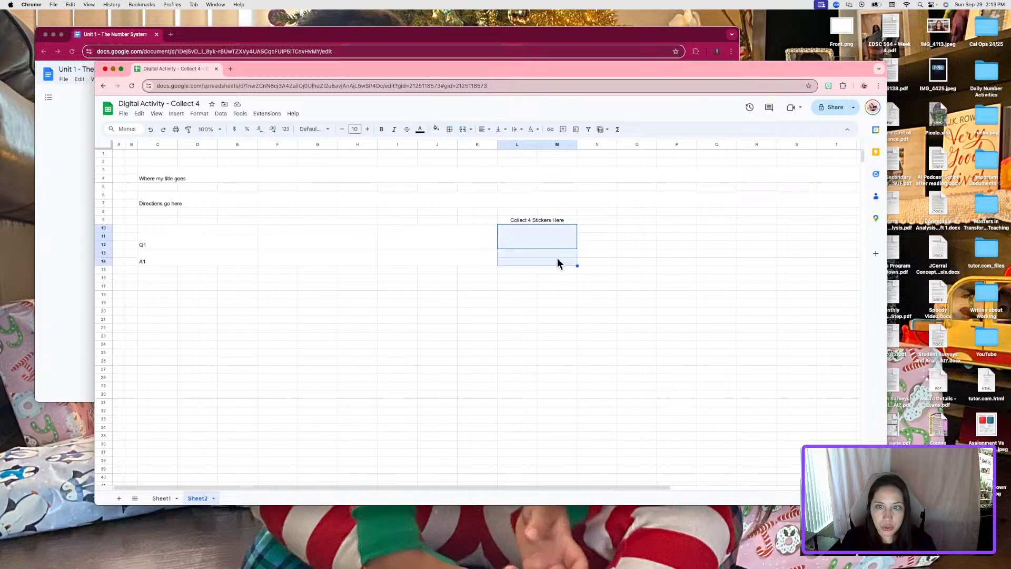
pyautogui.click(463, 130)
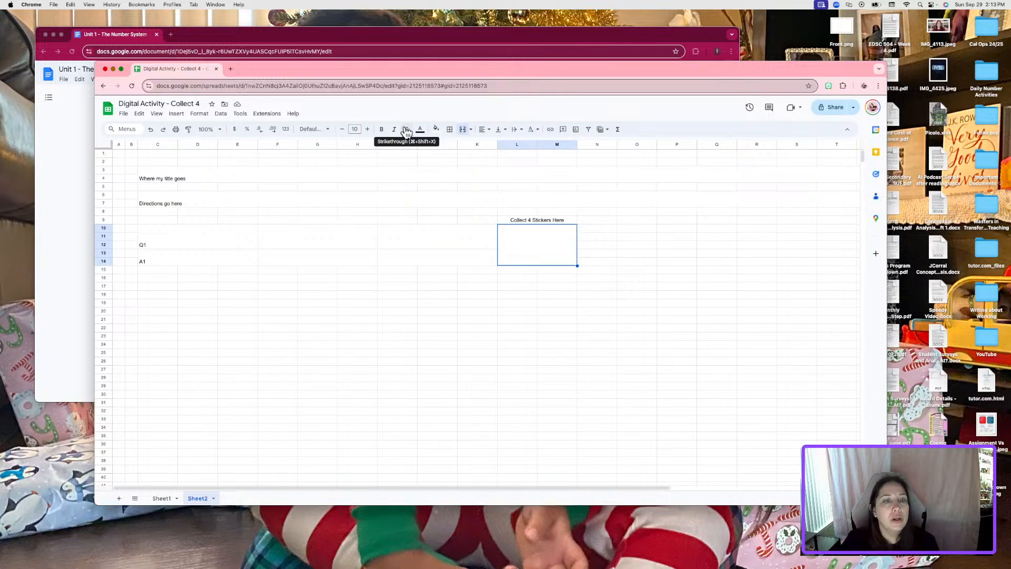
# - Copy the question, answer and sticker block C10:M14 and paste it starting at C16, leaving row 15 empty
pyautogui.moveTo(206, 237); pyautogui.dragTo(541, 264)
pyautogui.press('super+c')
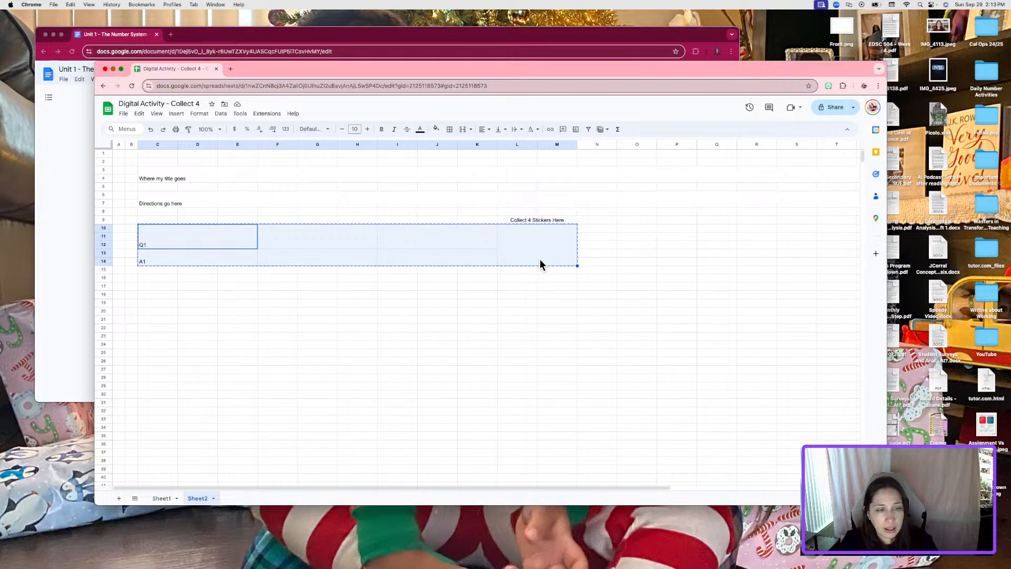
pyautogui.click(154, 269)
pyautogui.click(105, 269)
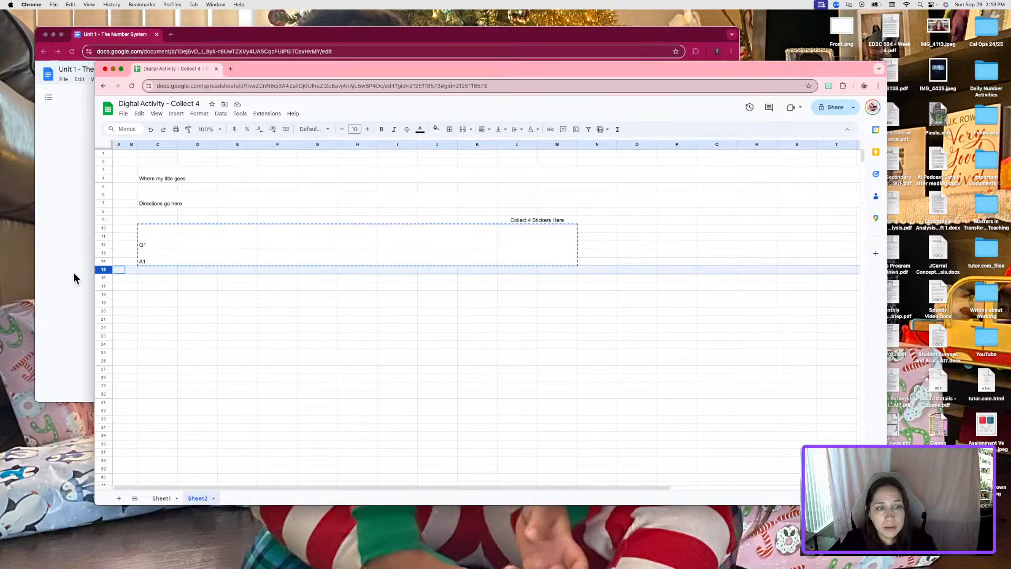
pyautogui.click(154, 279)
pyautogui.press('super+v')
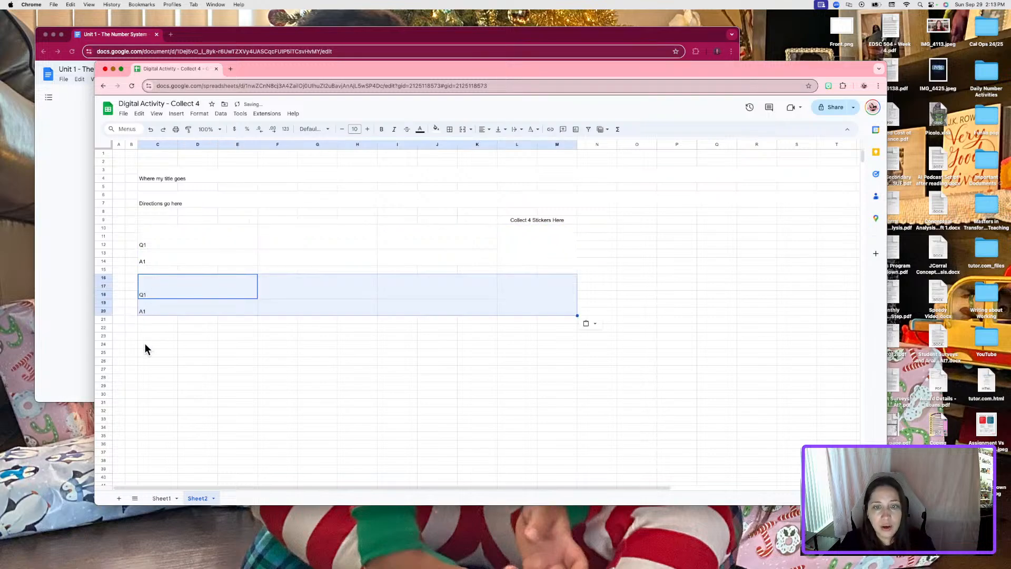
# - Clear the "Q1" and "A1" text from the pasted block in rows 16 to 20
pyautogui.doubleClick(162, 292)
pyautogui.press('BackSpace')
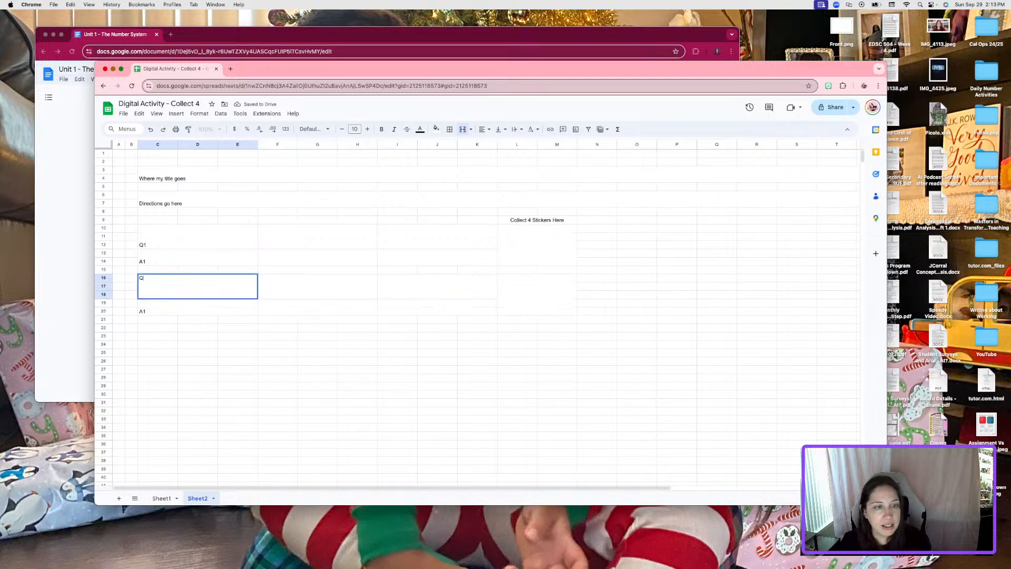
pyautogui.press('Return')
pyautogui.press('BackSpace')
pyautogui.click(212, 346)
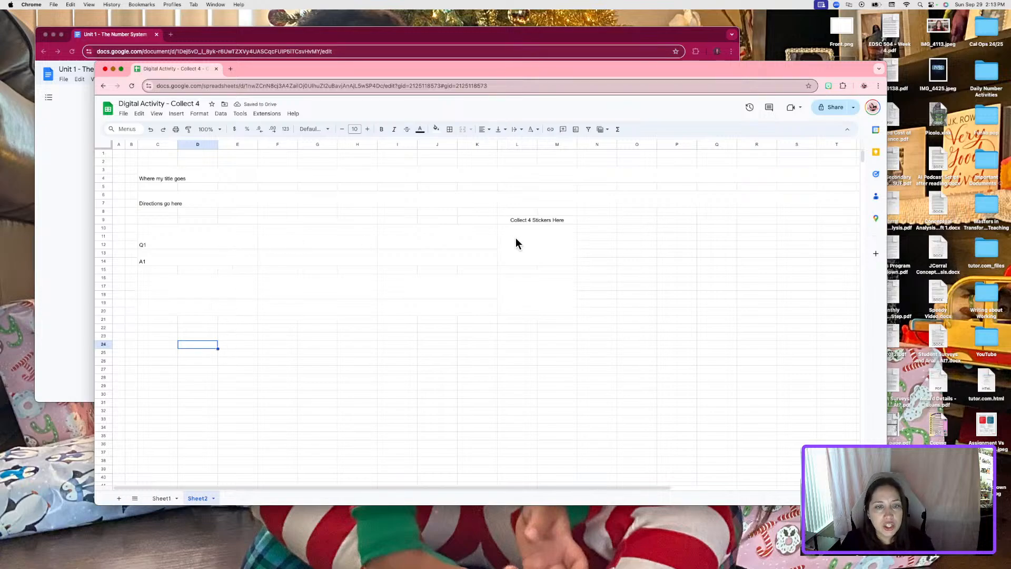
# - Copy the blank block C16:M20 and paste it at C22 and C28, with one empty row between blocks
pyautogui.moveTo(231, 289); pyautogui.dragTo(536, 303)
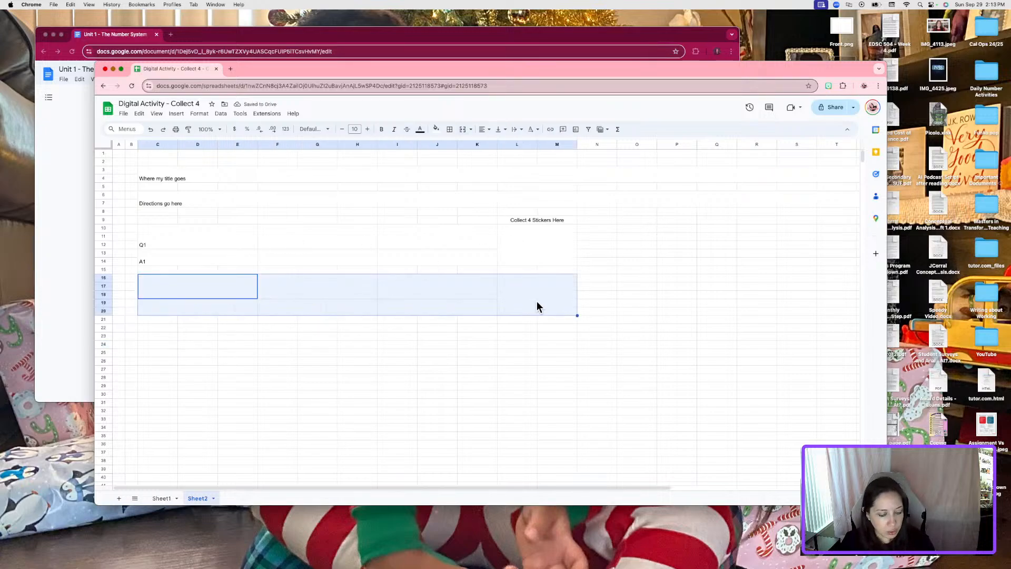
pyautogui.press('super+c')
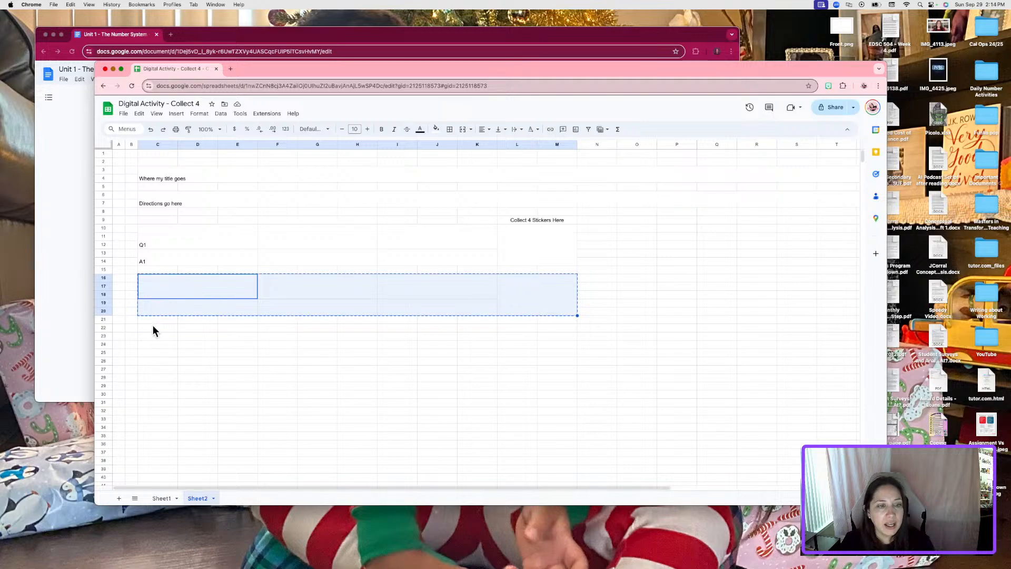
pyautogui.click(156, 322)
pyautogui.click(155, 328)
pyautogui.press('super+v')
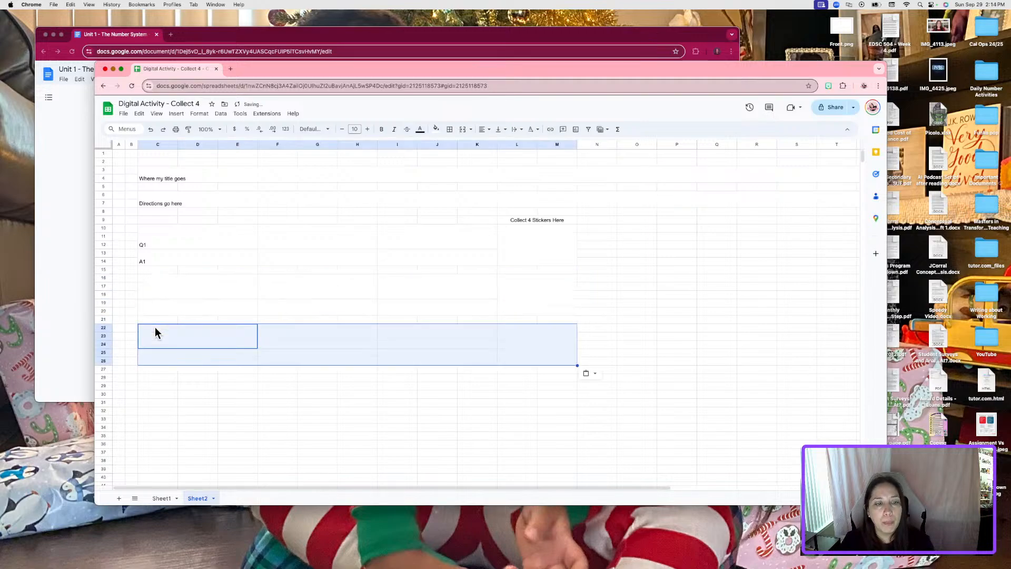
pyautogui.click(152, 371)
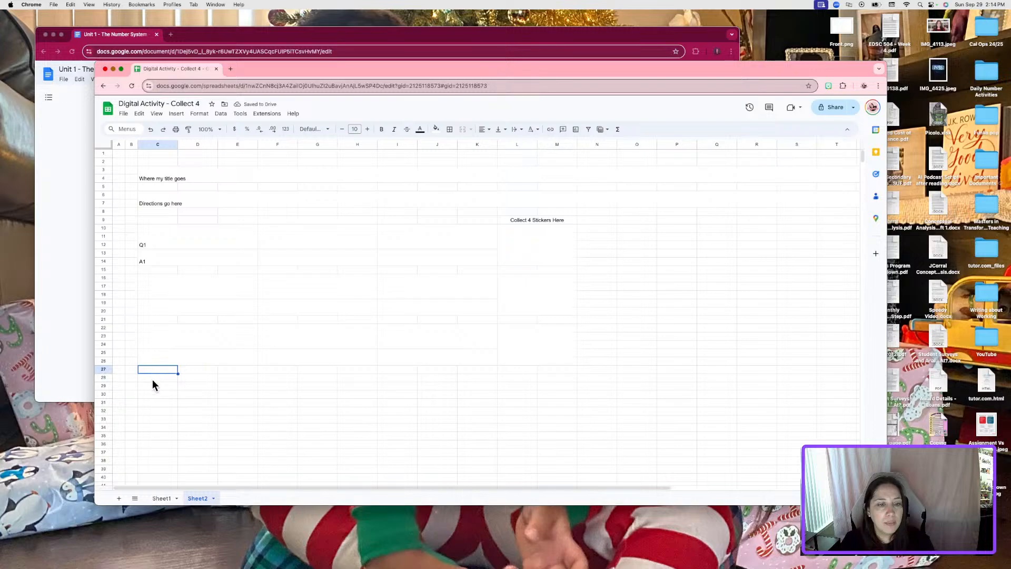
pyautogui.click(153, 379)
pyautogui.press('super+v')
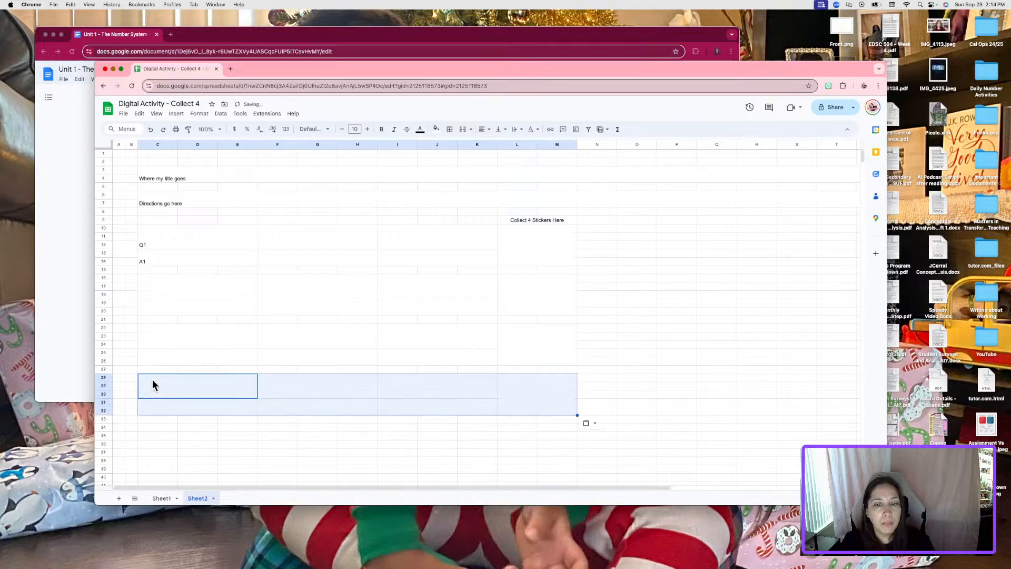
pyautogui.click(646, 337)
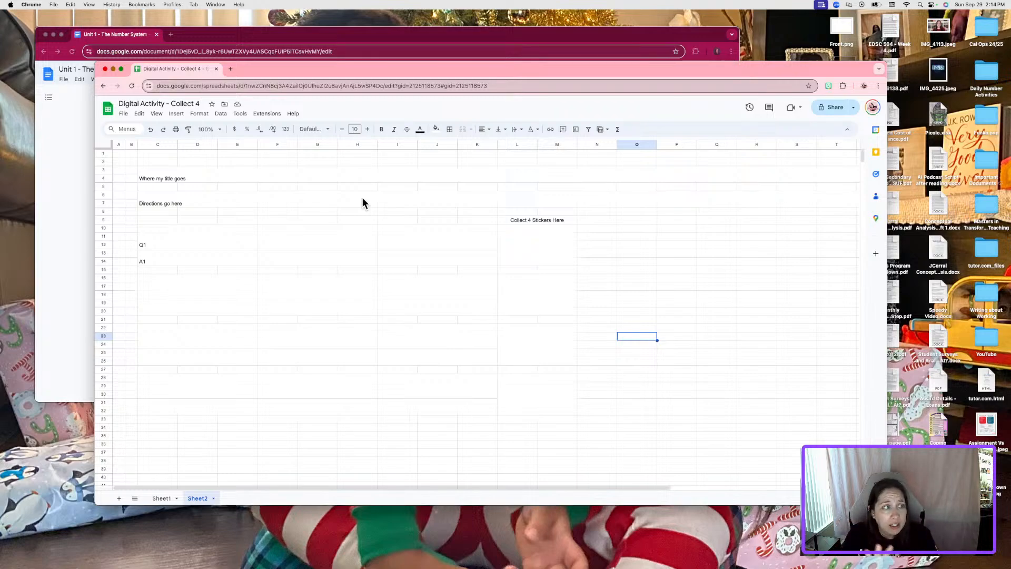
# - Delete all unused rows from row 35 to the end of the sheet
pyautogui.click(174, 420)
pyautogui.click(103, 419)
pyautogui.click(104, 427)
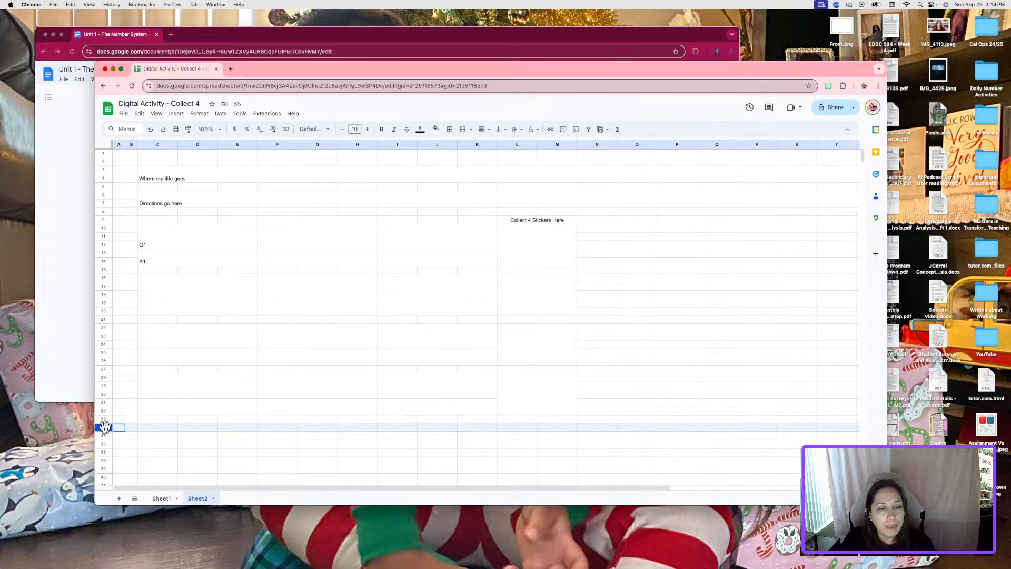
pyautogui.click(108, 435)
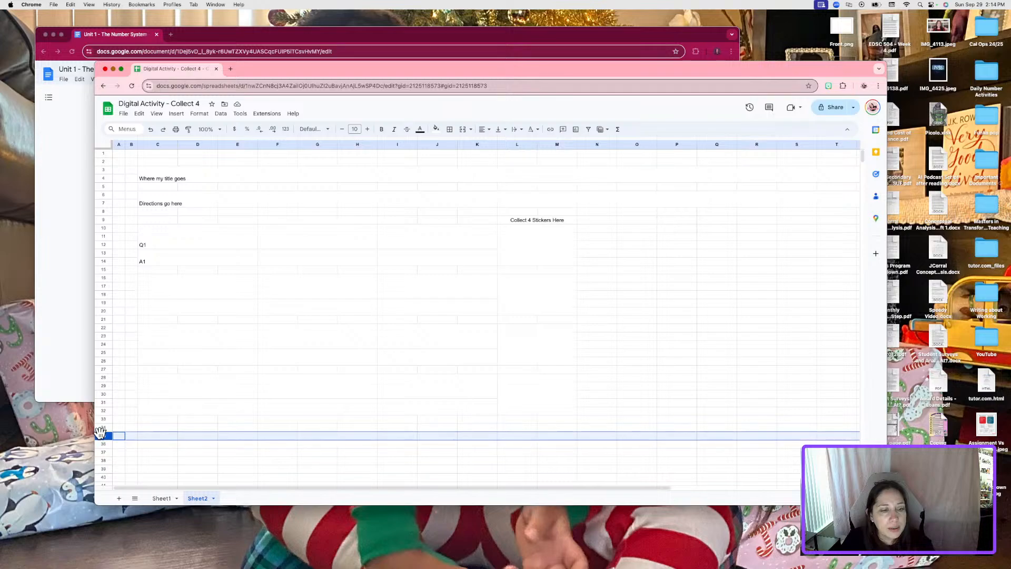
pyautogui.click(163, 453)
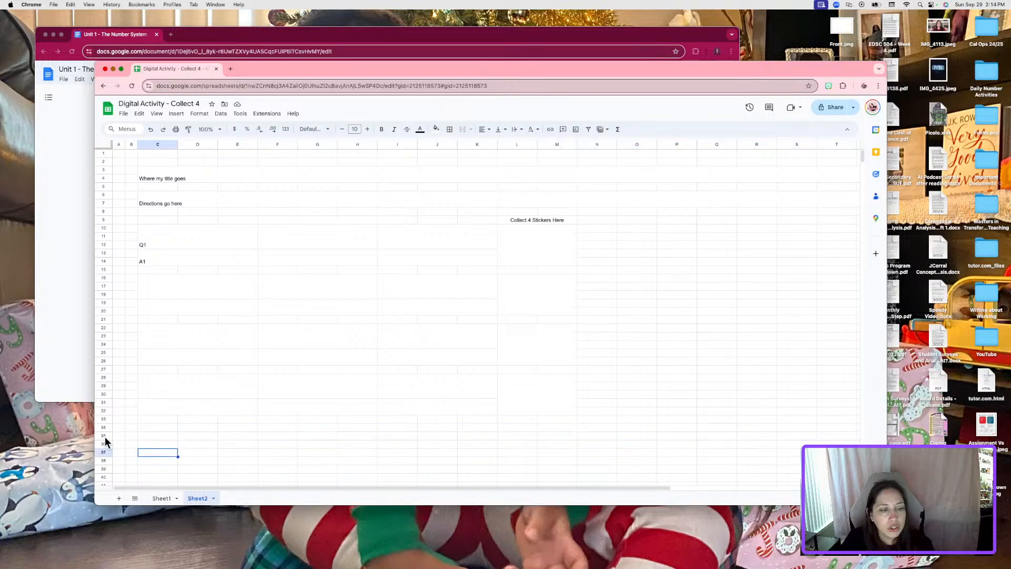
pyautogui.click(106, 435)
pyautogui.moveTo(106, 434); pyautogui.dragTo(106, 528)
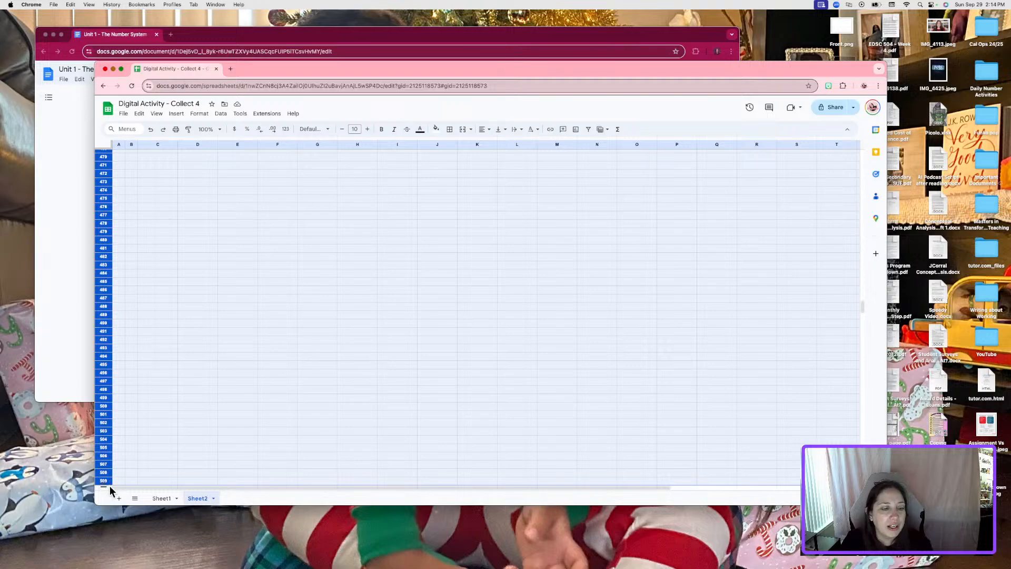
pyautogui.rightClick(296, 238)
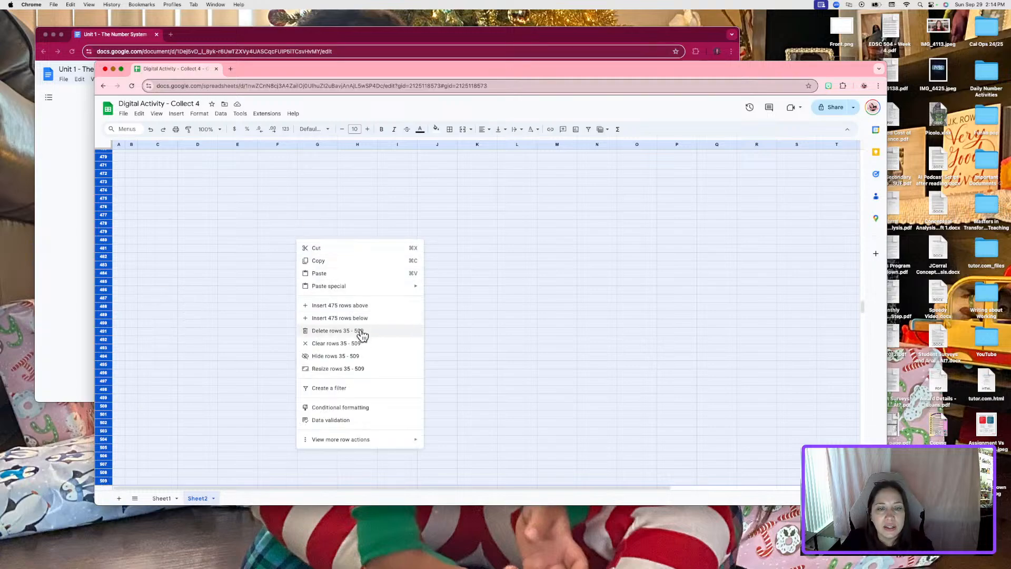
pyautogui.click(363, 332)
pyautogui.rightClick(305, 245)
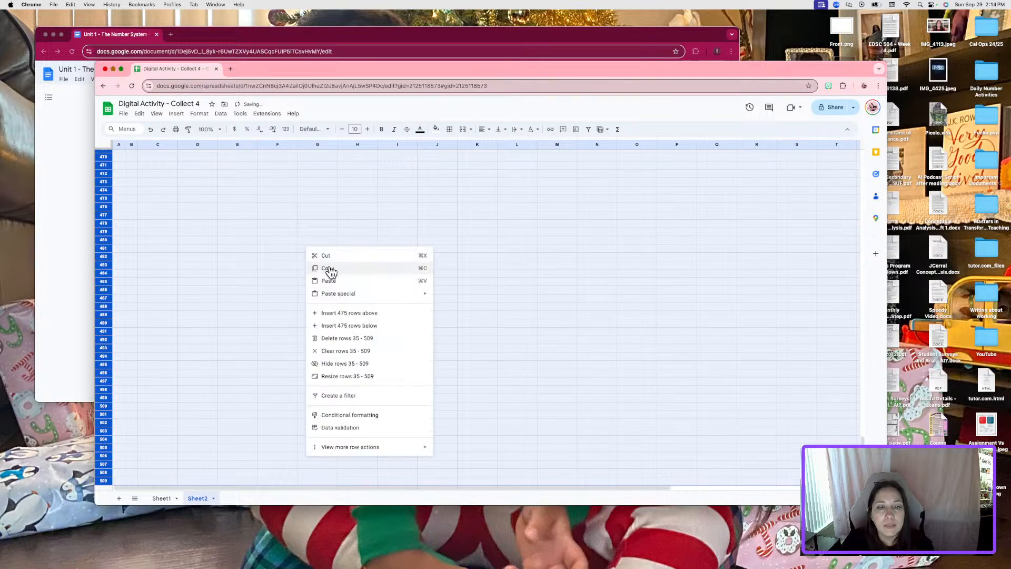
pyautogui.click(360, 341)
pyautogui.rightClick(313, 350)
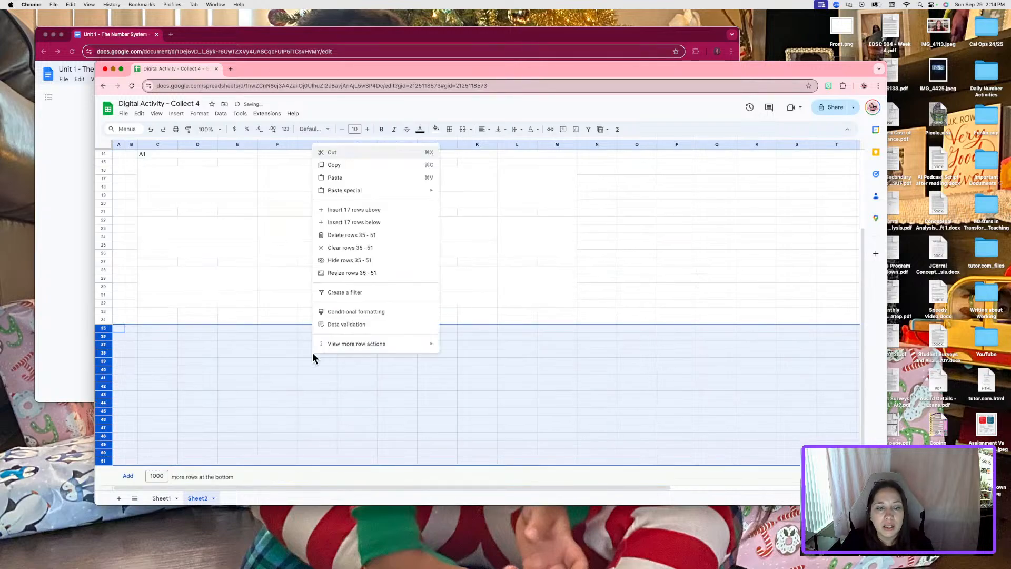
pyautogui.click(371, 237)
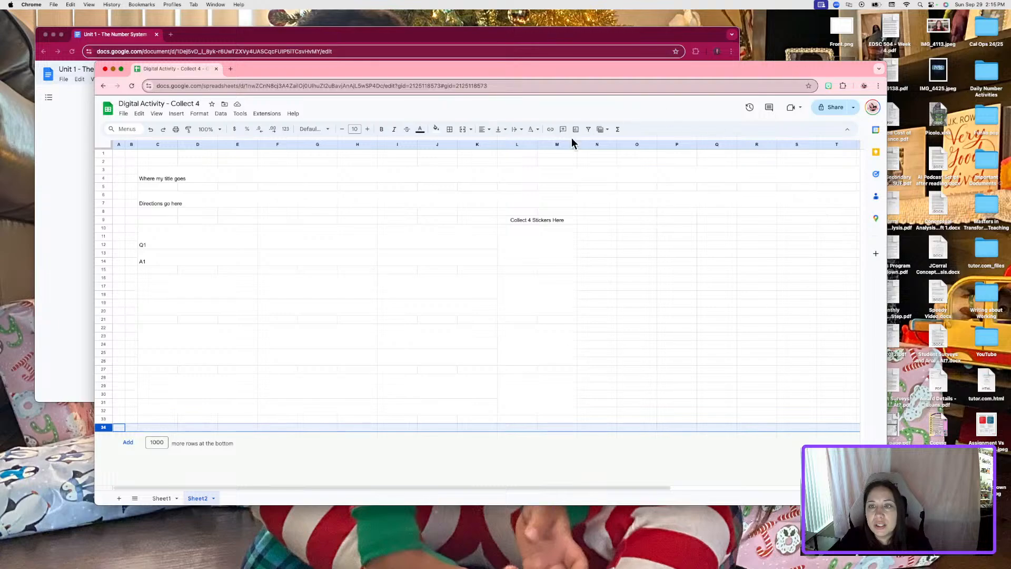
pyautogui.moveTo(595, 144); pyautogui.dragTo(648, 143)
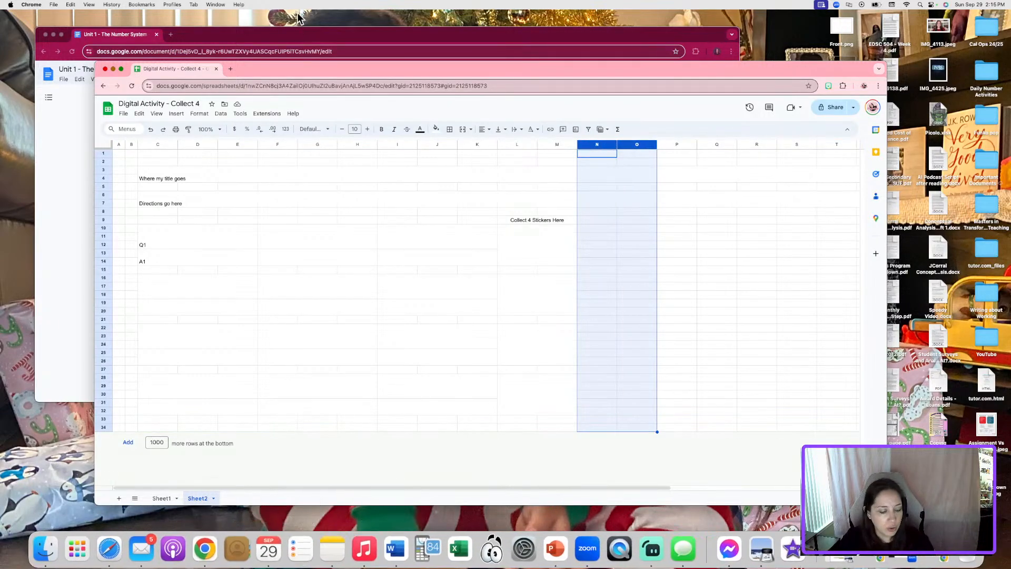
pyautogui.keyDown('ctrl'); pyautogui.click(132, 144); pyautogui.keyUp('ctrl')
pyautogui.keyDown('shift'); pyautogui.click(118, 144); pyautogui.keyUp('shift')
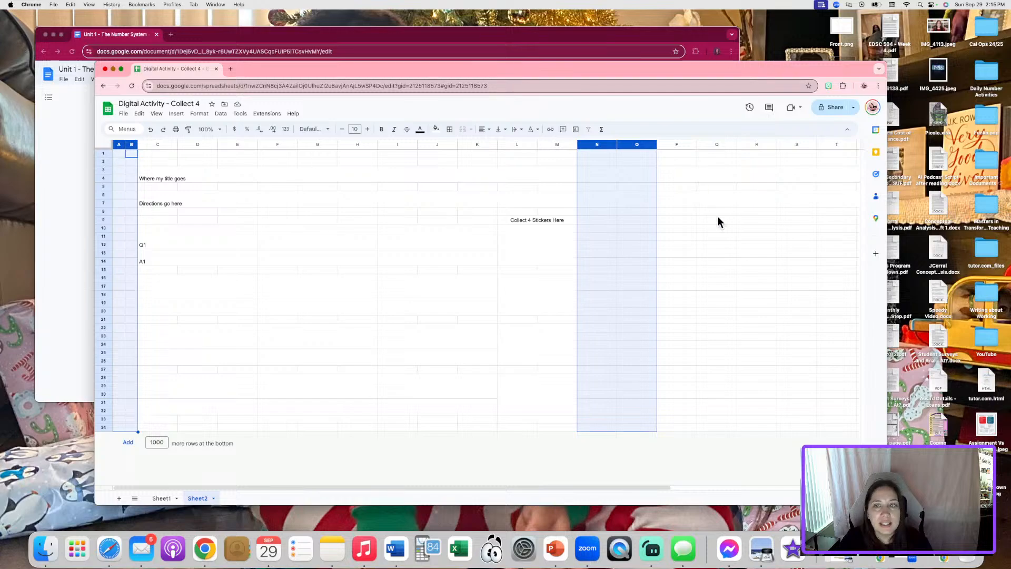
pyautogui.click(627, 221)
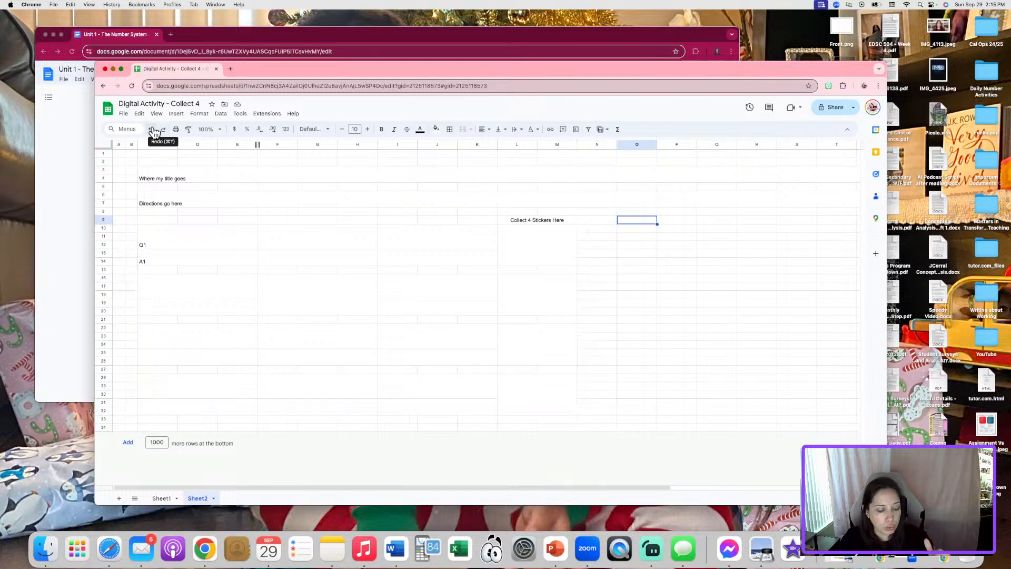
# - Select columns A, B, N and O together and resize them to the same narrow width as side margins
pyautogui.moveTo(118, 147); pyautogui.dragTo(131, 145)
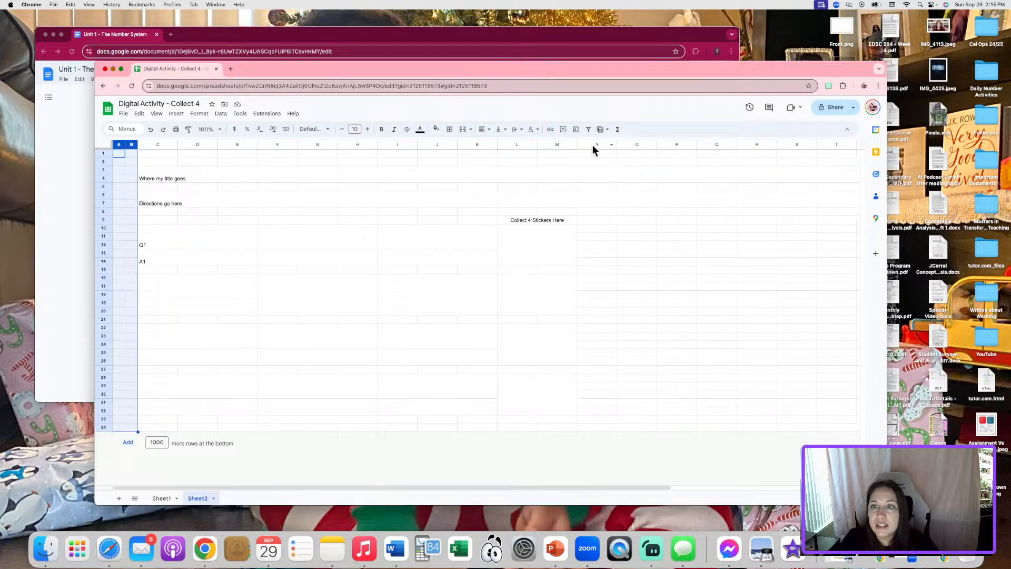
pyautogui.moveTo(595, 144); pyautogui.dragTo(624, 143)
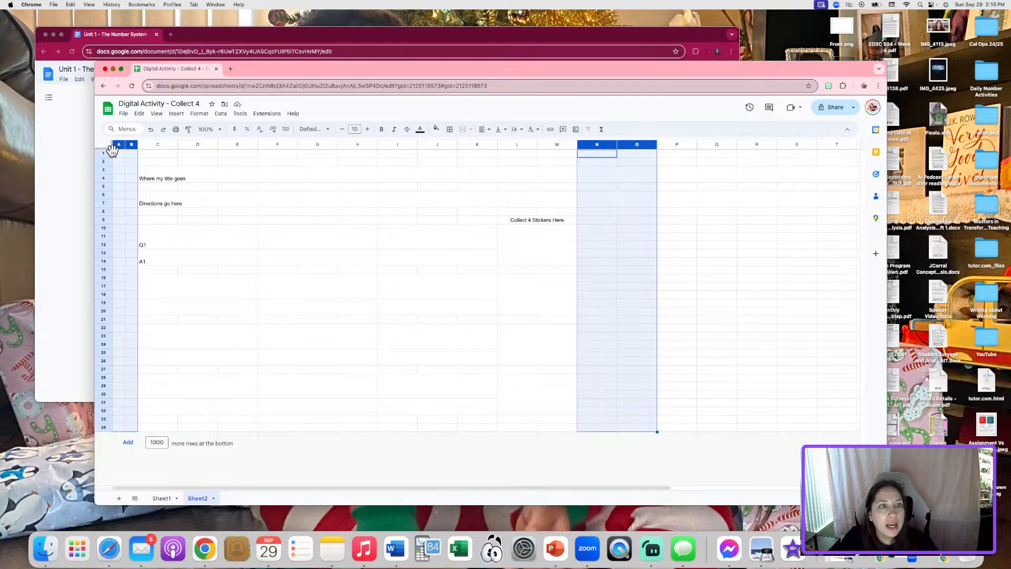
pyautogui.moveTo(125, 145); pyautogui.dragTo(123, 146)
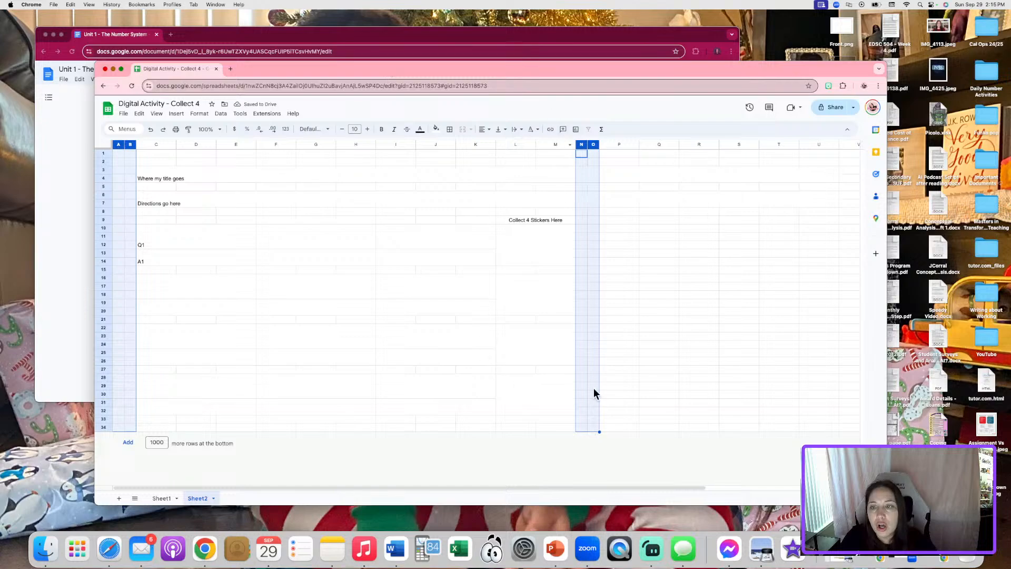
pyautogui.click(684, 272)
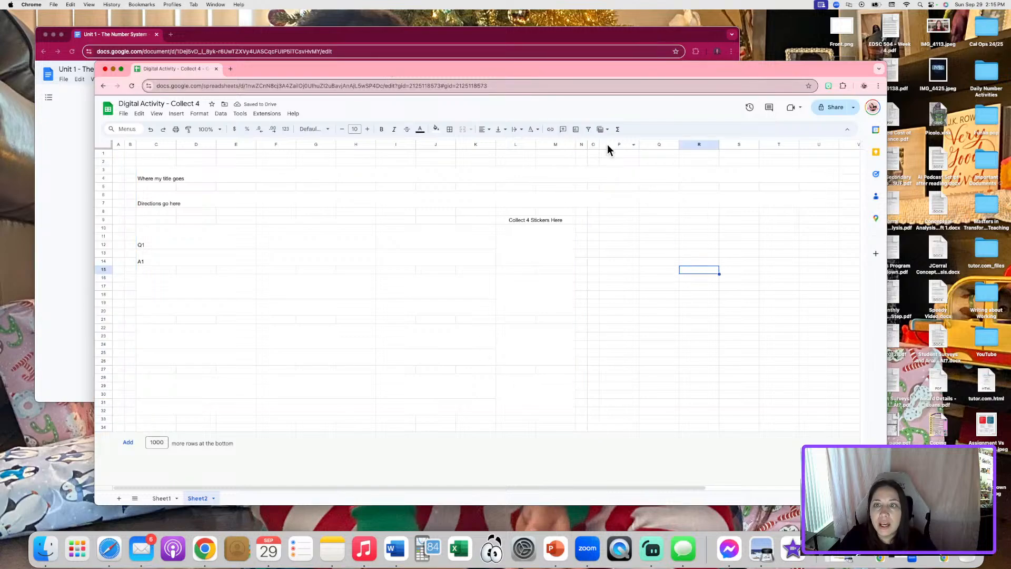
# - Delete all unused columns from P through Z, keeping the narrow margin columns N and O
pyautogui.click(609, 143)
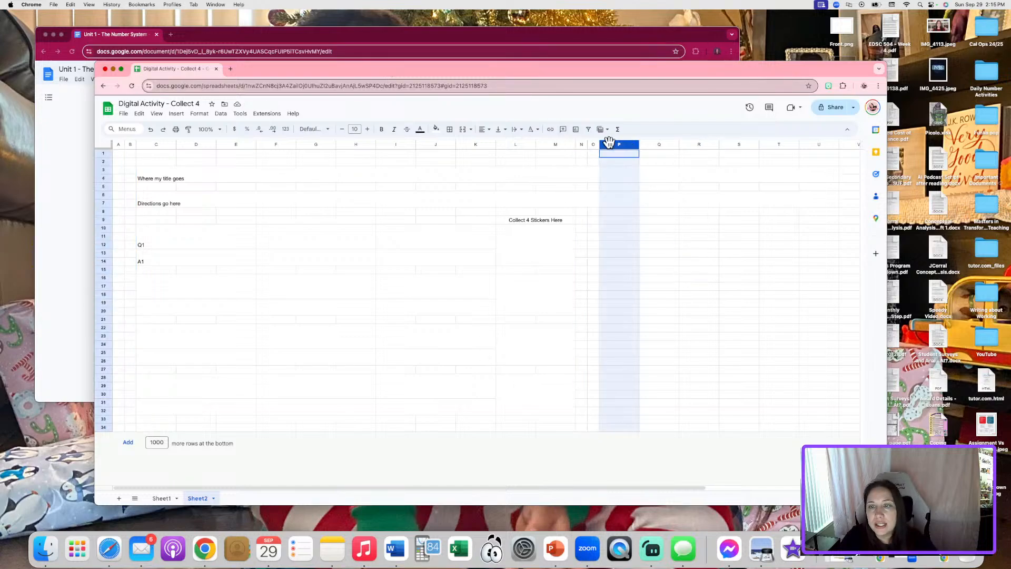
pyautogui.click(739, 286)
pyautogui.click(618, 143)
pyautogui.press('super+shift+Right')
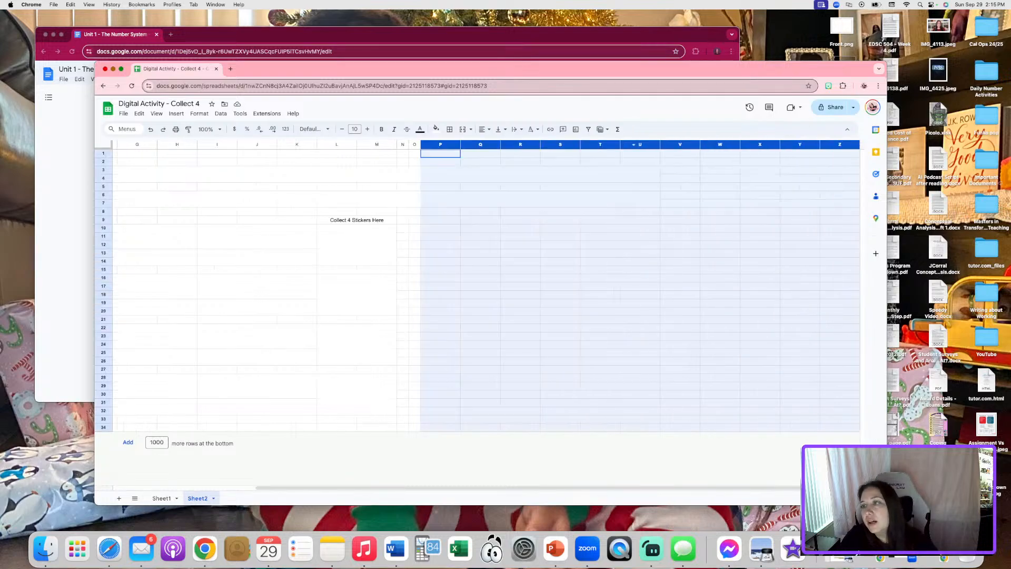
pyautogui.rightClick(453, 147)
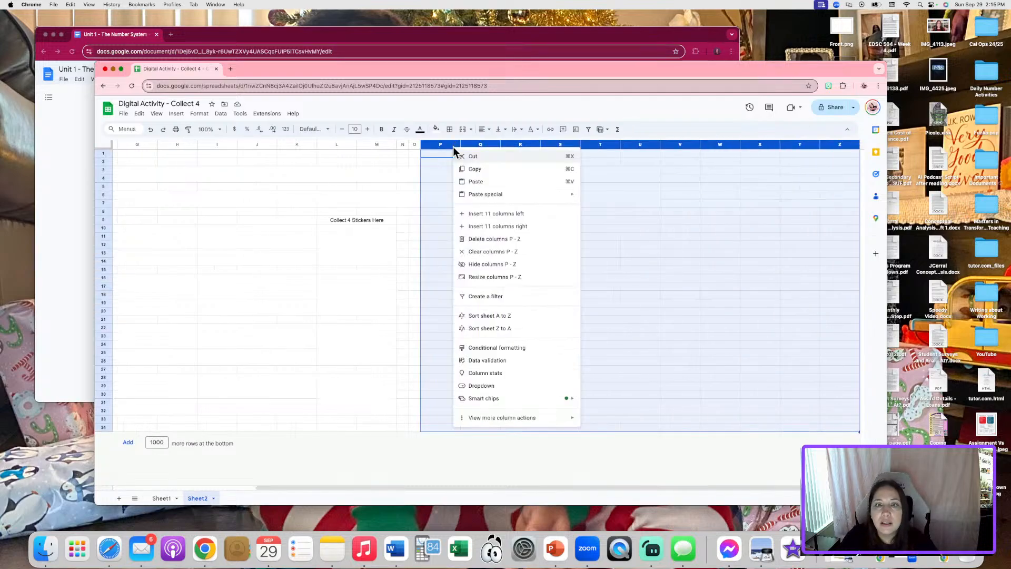
pyautogui.click(495, 240)
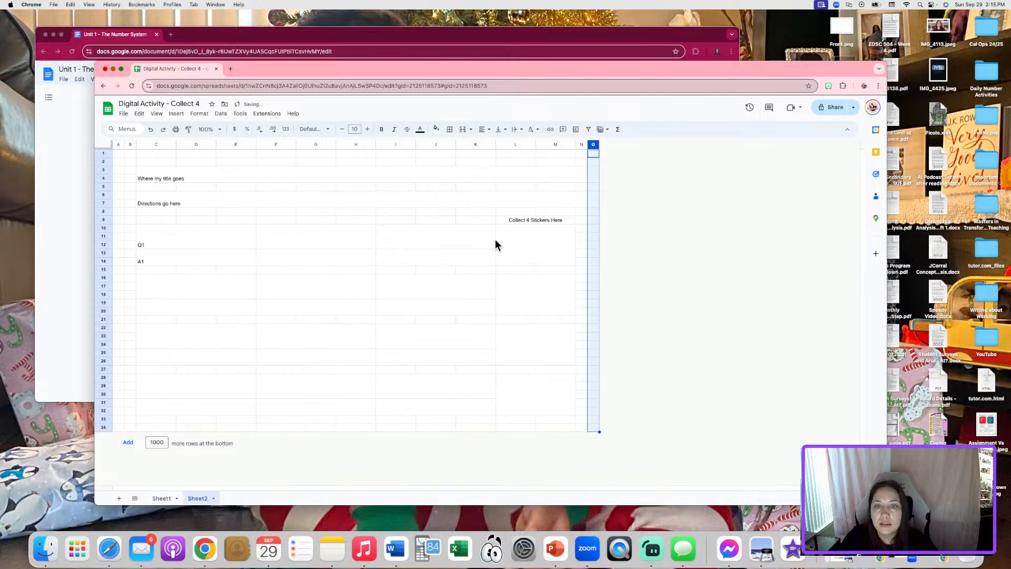
pyautogui.click(744, 262)
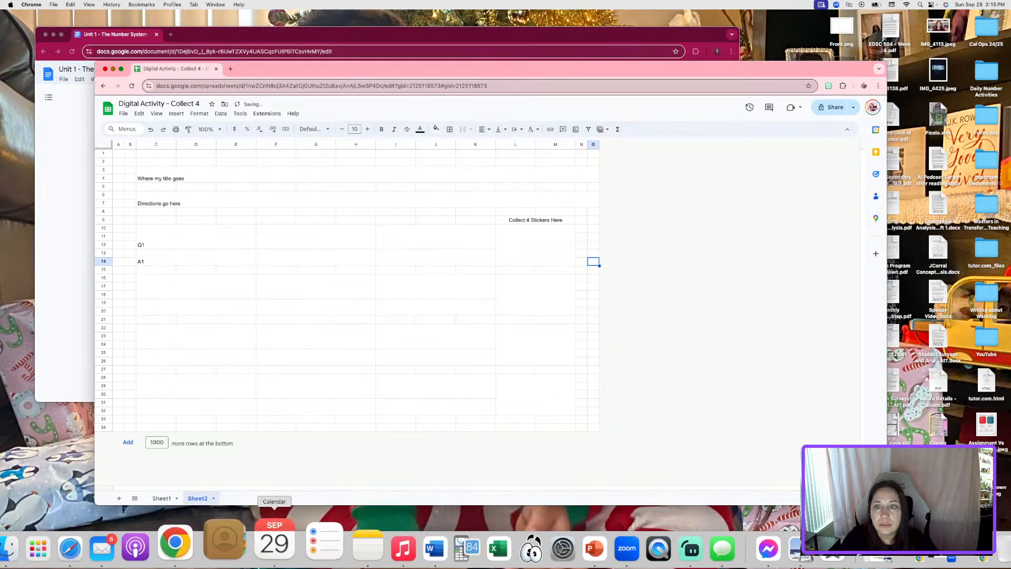
# - Unmerge the title box in rows 3 and 4 and merge it again across C3:M4 only
pyautogui.click(197, 170)
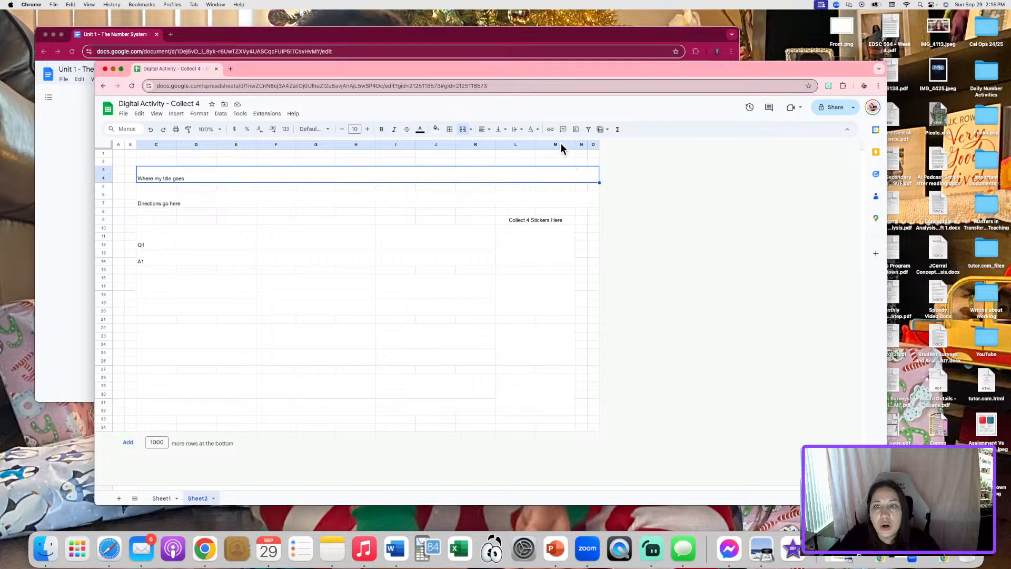
pyautogui.click(464, 135)
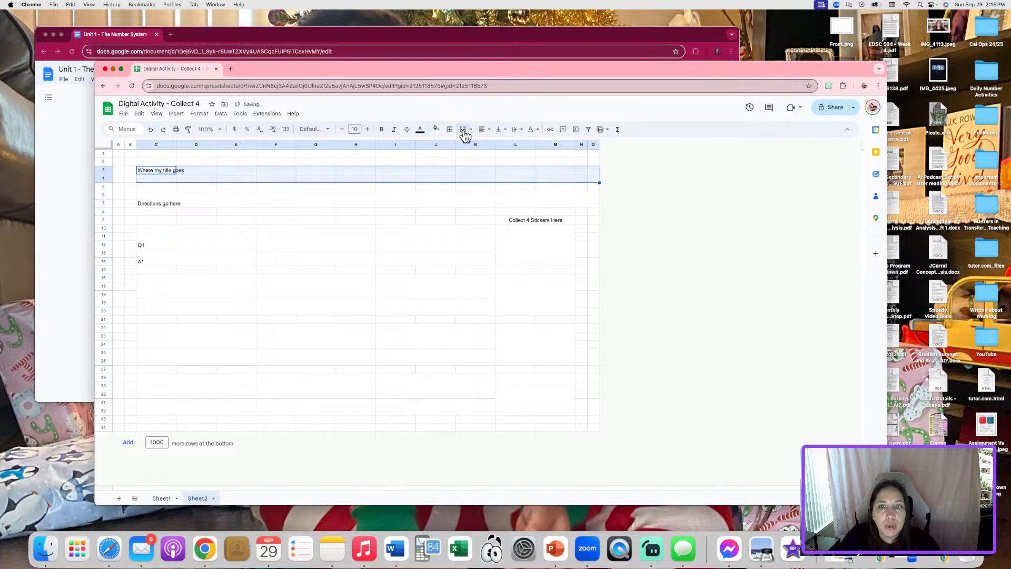
pyautogui.click(162, 171)
pyautogui.moveTo(163, 178); pyautogui.dragTo(563, 176)
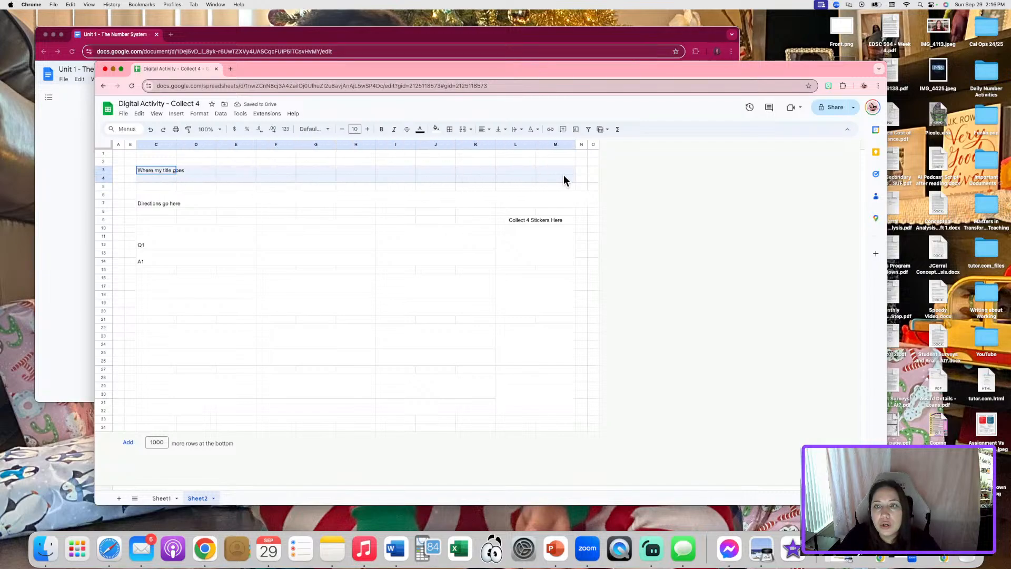
pyautogui.click(462, 130)
# - Unmerge the directions box in rows 6 and 7 and merge it again across C6:M7 only
pyautogui.click(178, 203)
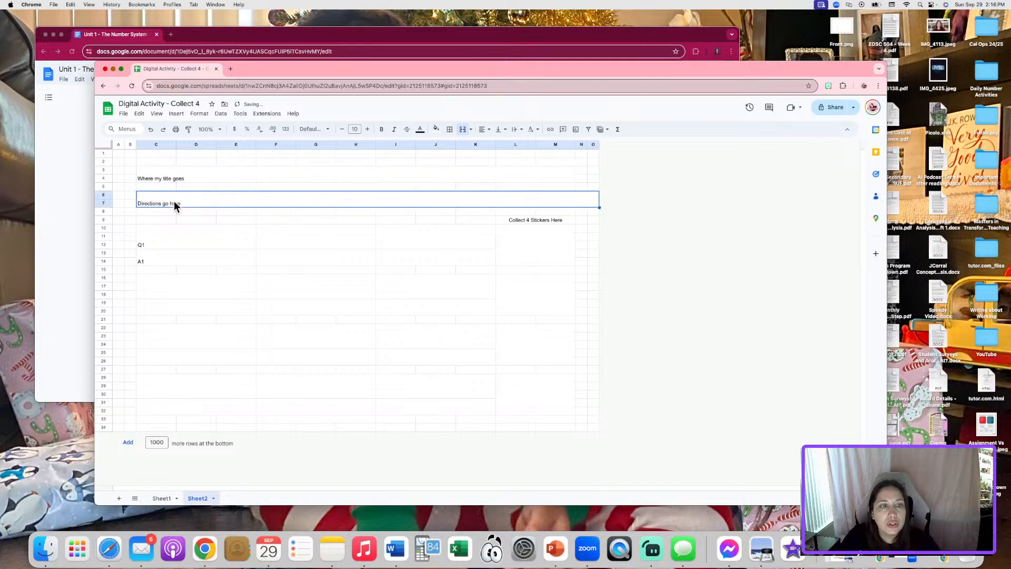
pyautogui.click(462, 129)
pyautogui.click(165, 192)
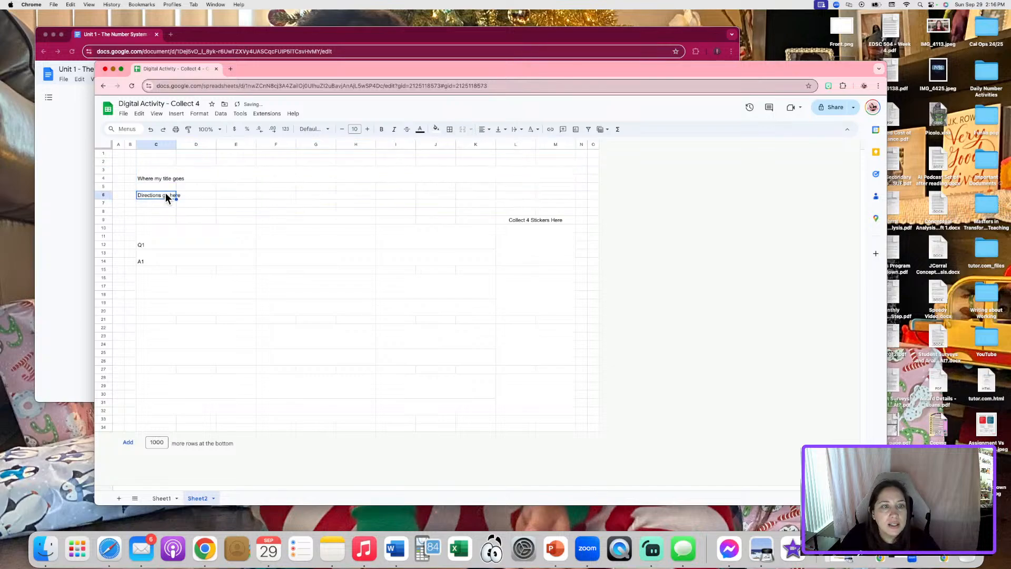
pyautogui.moveTo(165, 207); pyautogui.dragTo(552, 205)
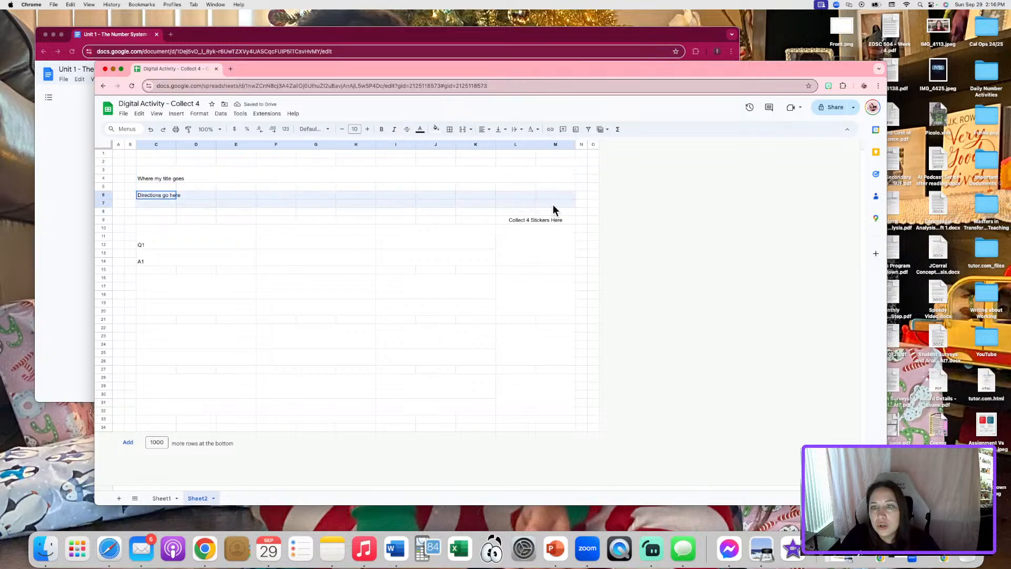
pyautogui.click(465, 131)
# - Move the spreadsheet's browser window toward the upper edge of the desktop and enlarge it
pyautogui.moveTo(460, 70); pyautogui.dragTo(428, 25)
pyautogui.moveTo(837, 463); pyautogui.dragTo(914, 512)
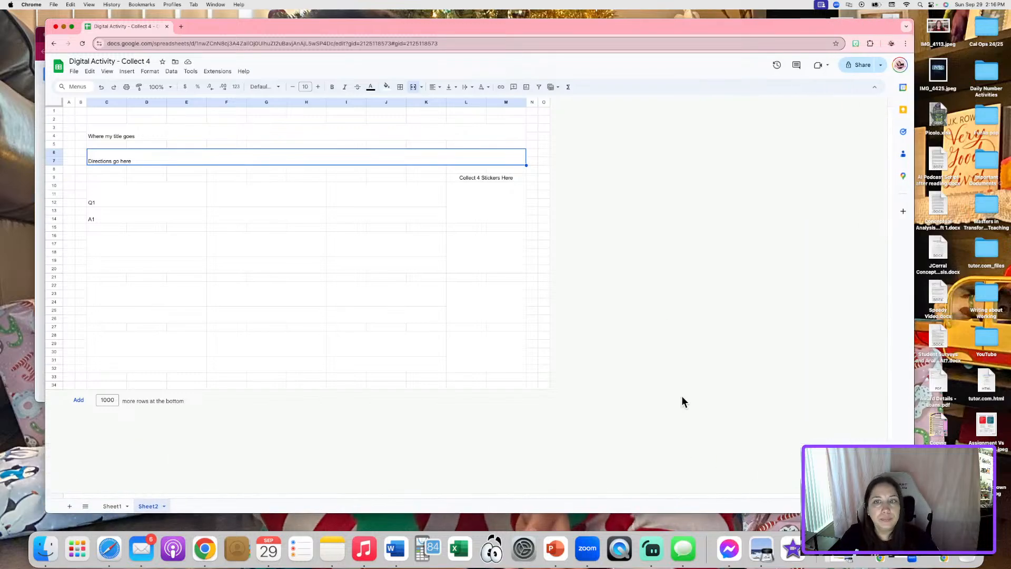
pyautogui.click(662, 263)
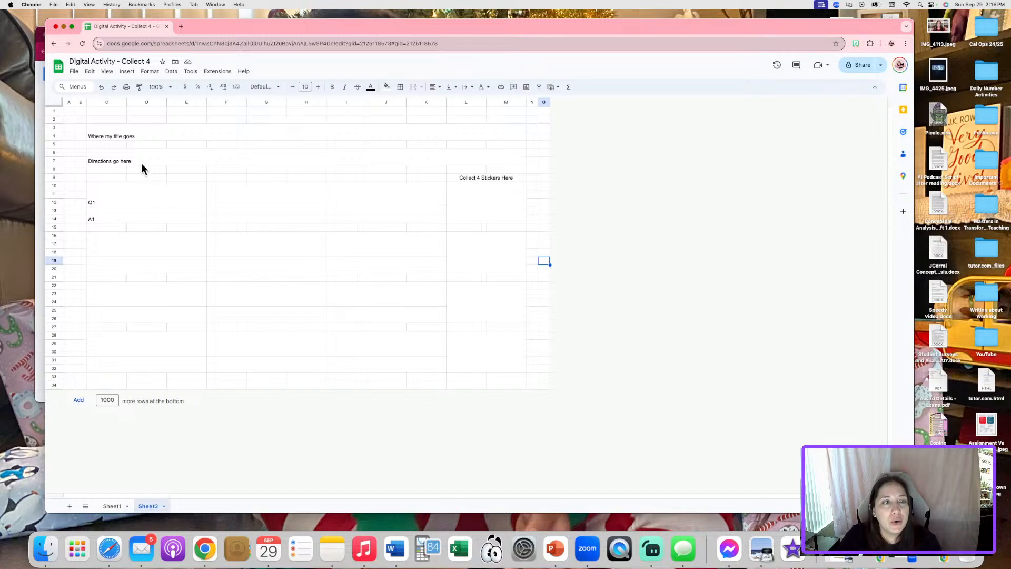
# - Align the title text to the middle vertically and center it horizontally in its merged box
pyautogui.doubleClick(141, 138)
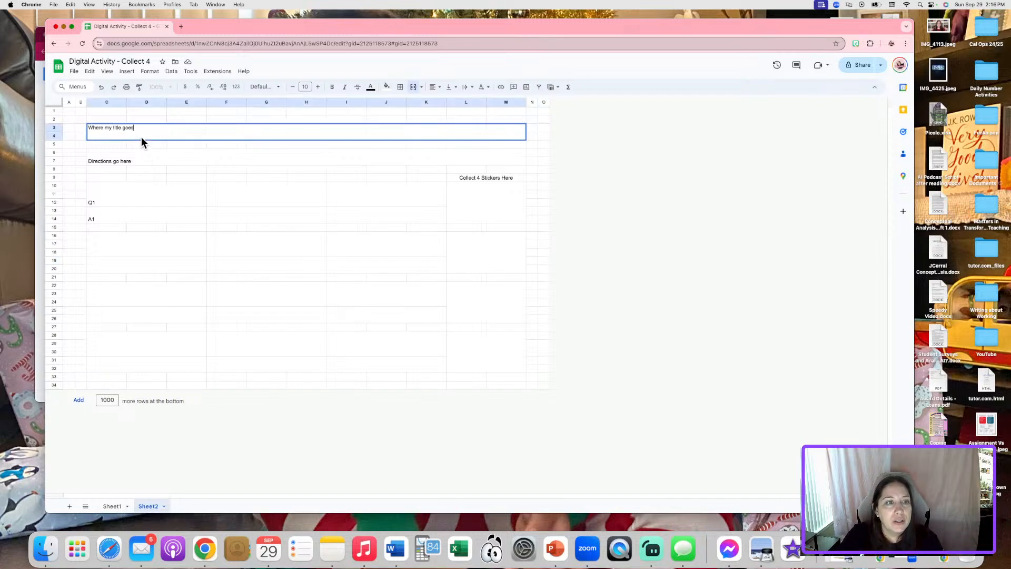
pyautogui.click(210, 176)
pyautogui.click(182, 132)
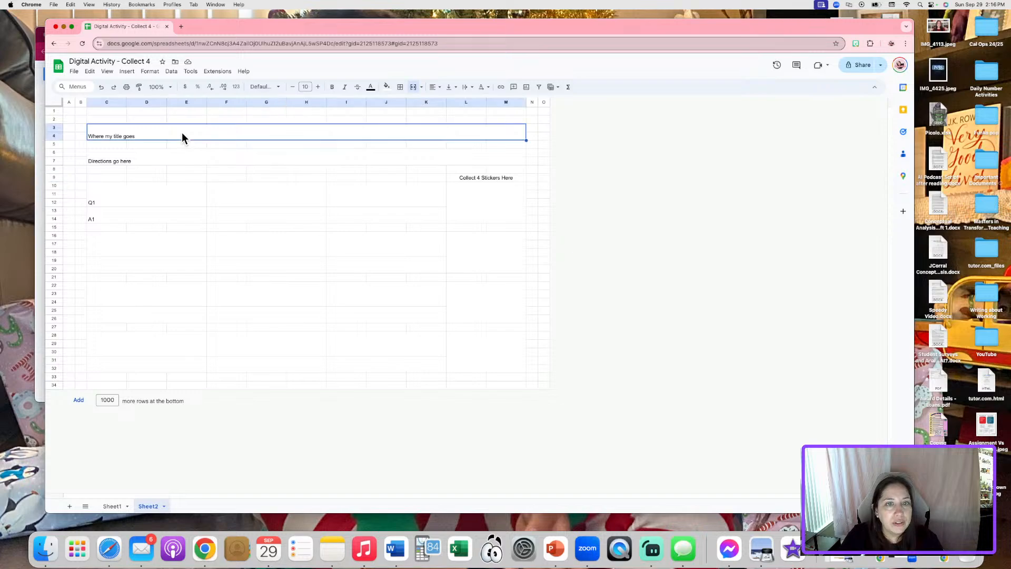
pyautogui.click(456, 87)
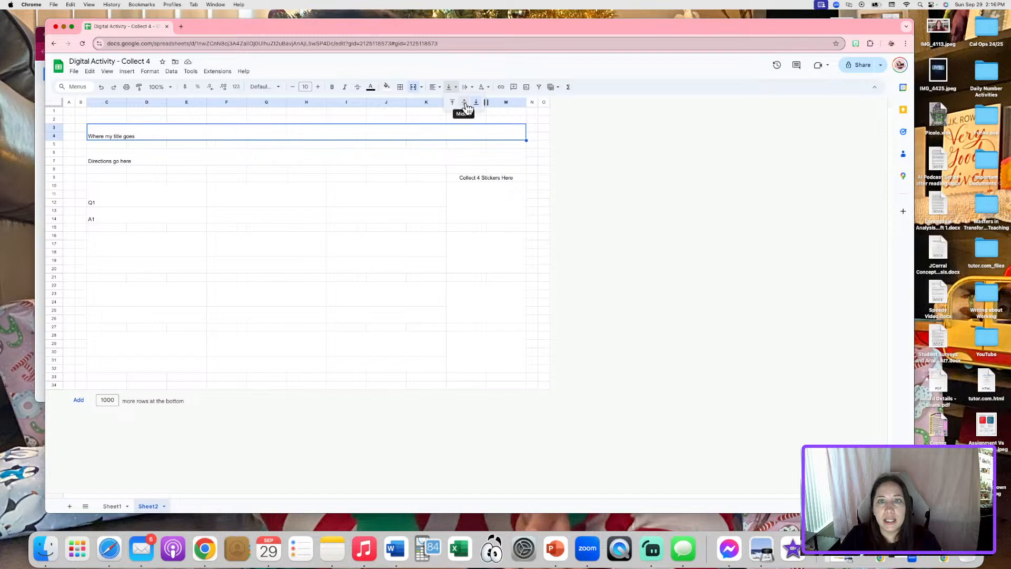
pyautogui.click(466, 106)
pyautogui.click(434, 87)
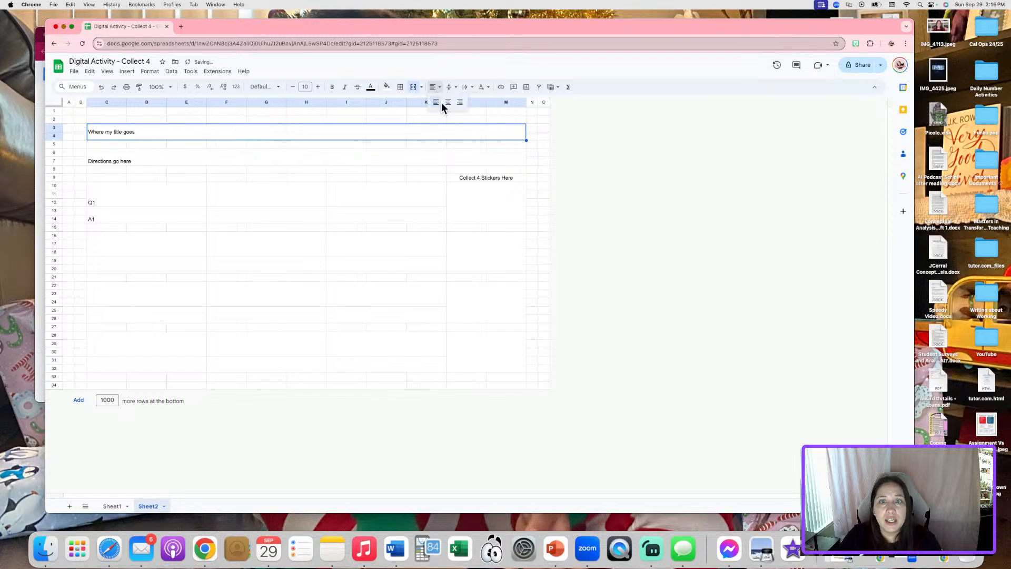
pyautogui.click(448, 103)
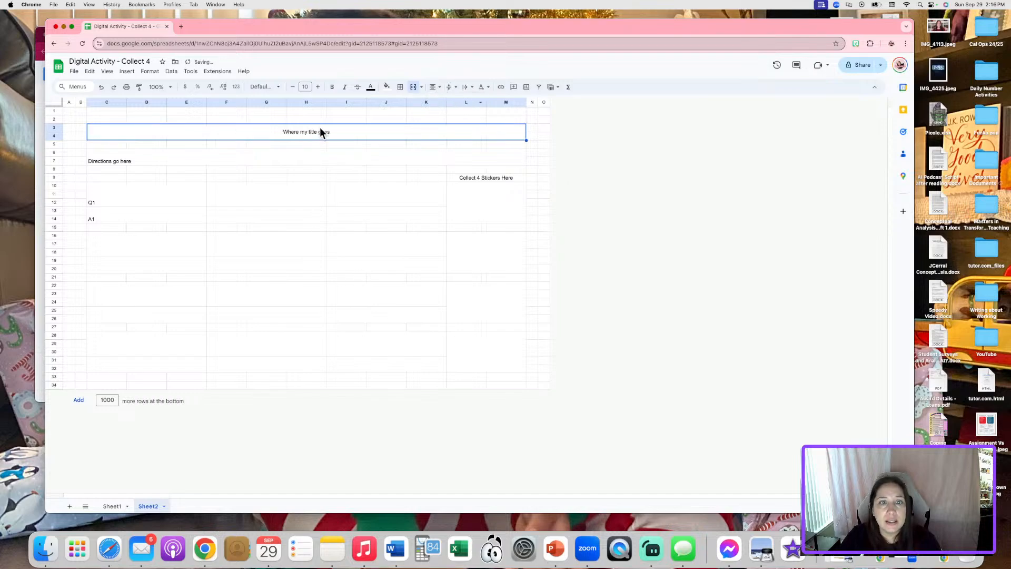
# - Replace the title placeholder text with "Title Goes Here"
pyautogui.doubleClick(333, 129)
pyautogui.moveTo(332, 129); pyautogui.dragTo(271, 120)
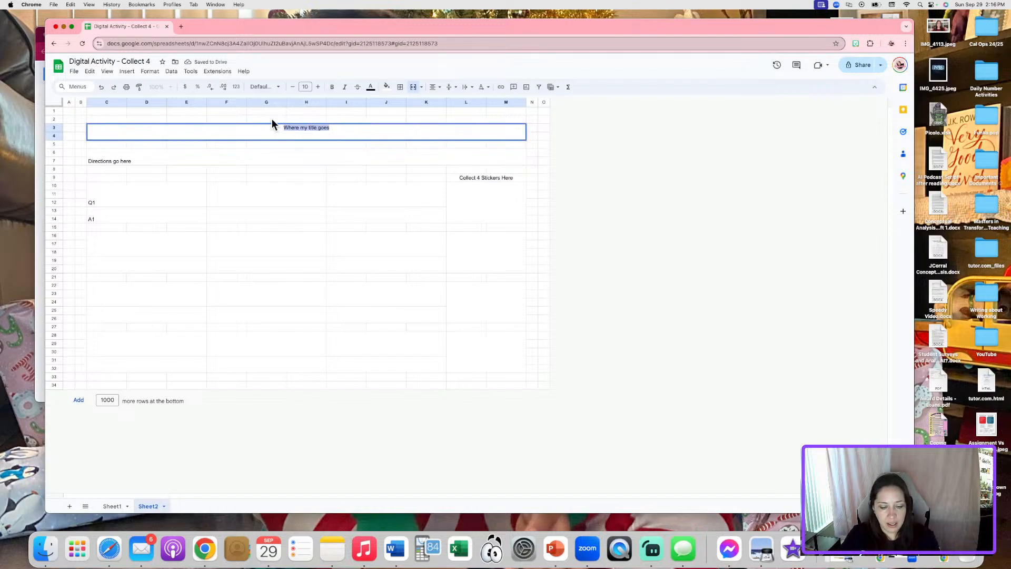
pyautogui.write('Title Goes Her')
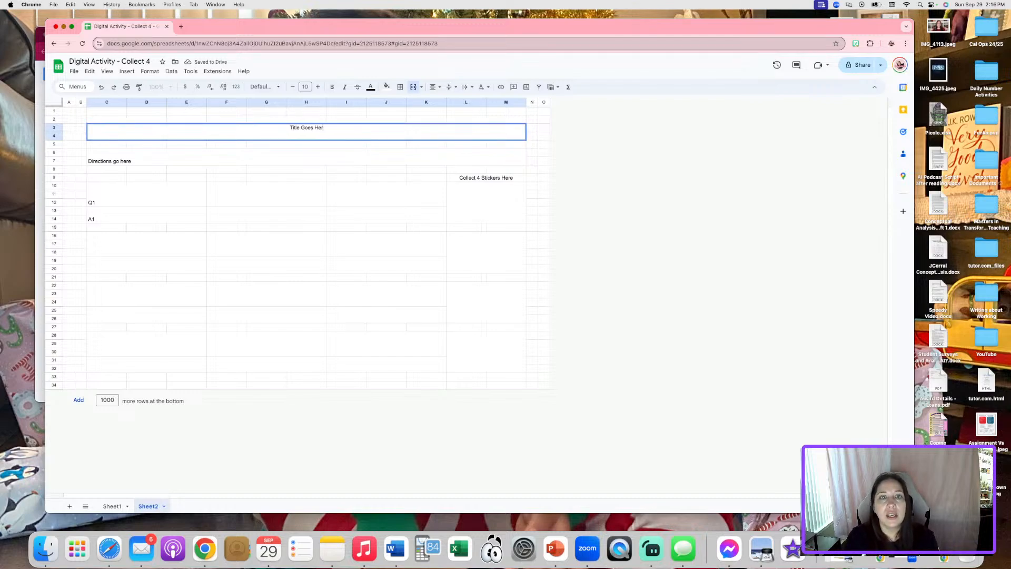
pyautogui.write('e')
pyautogui.press('Return')
# - Enlarge the title text to font size 20 and change it to a serif font
pyautogui.click(327, 130)
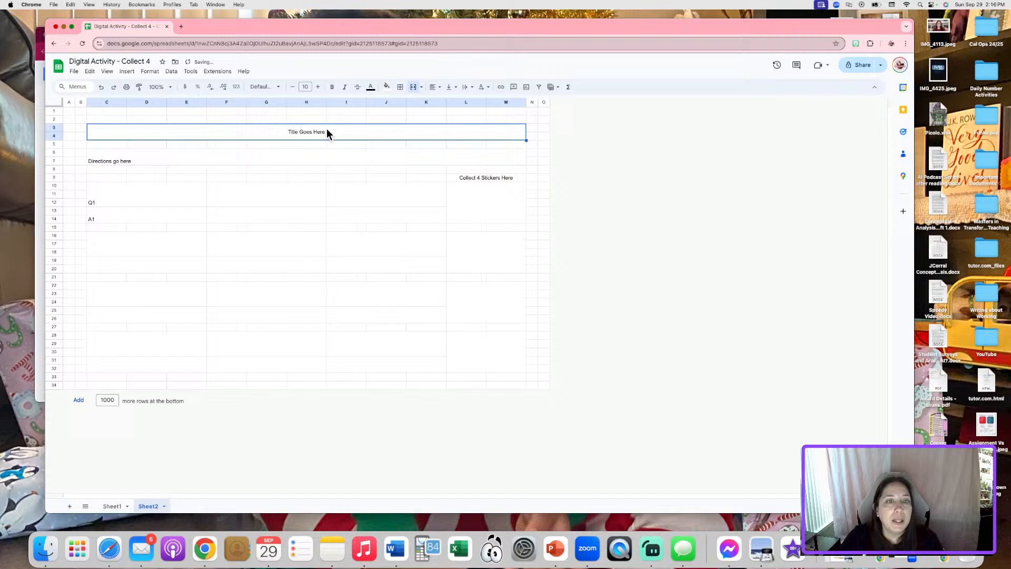
pyautogui.click(317, 86)
pyautogui.click(318, 87)
pyautogui.click(317, 86)
pyautogui.click(317, 87)
pyautogui.click(318, 87)
pyautogui.click(317, 87)
pyautogui.click(317, 87)
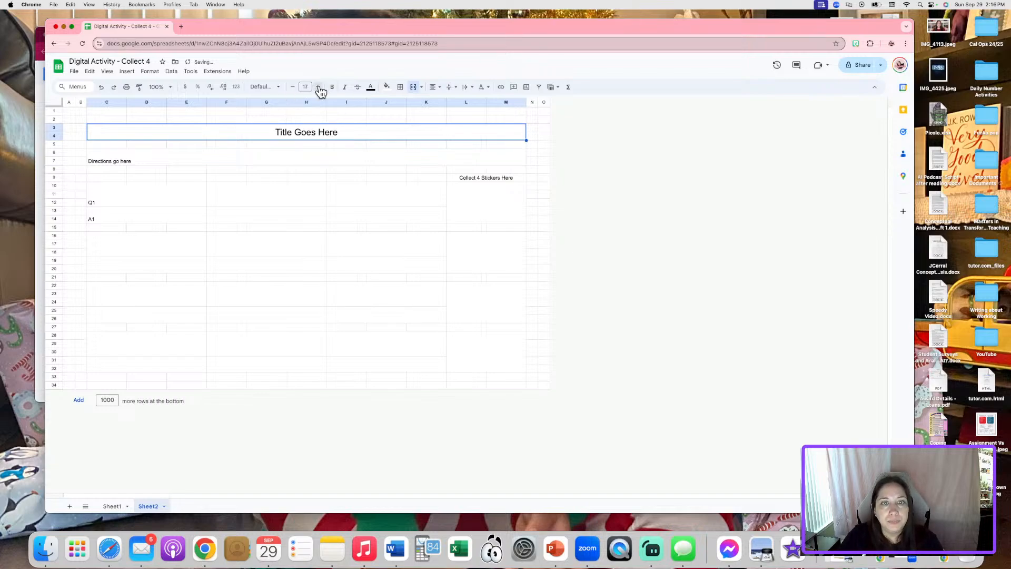
pyautogui.click(318, 87)
pyautogui.click(318, 87)
pyautogui.click(317, 87)
pyautogui.click(318, 87)
pyautogui.click(317, 87)
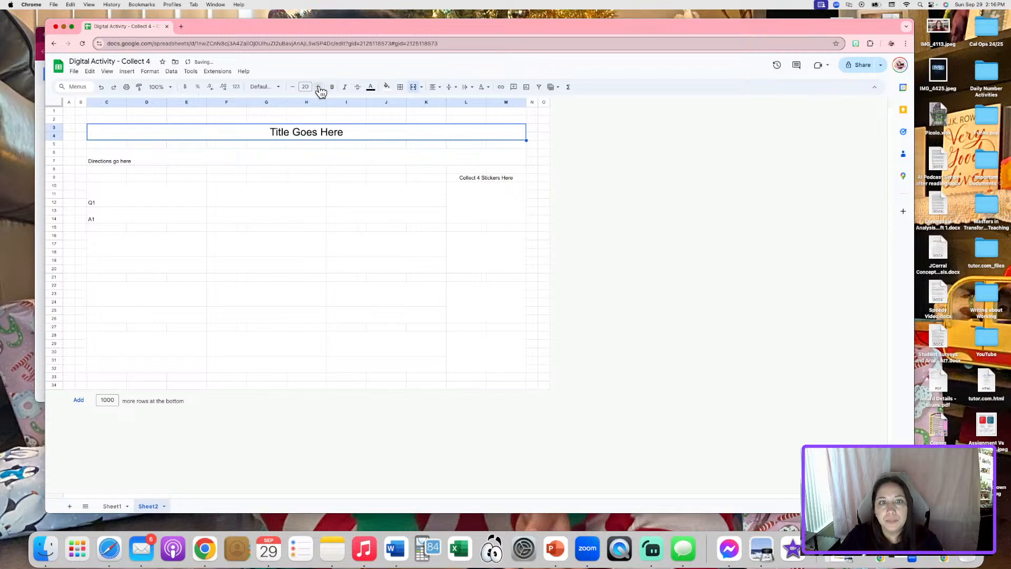
pyautogui.click(279, 92)
pyautogui.click(310, 182)
pyautogui.click(544, 144)
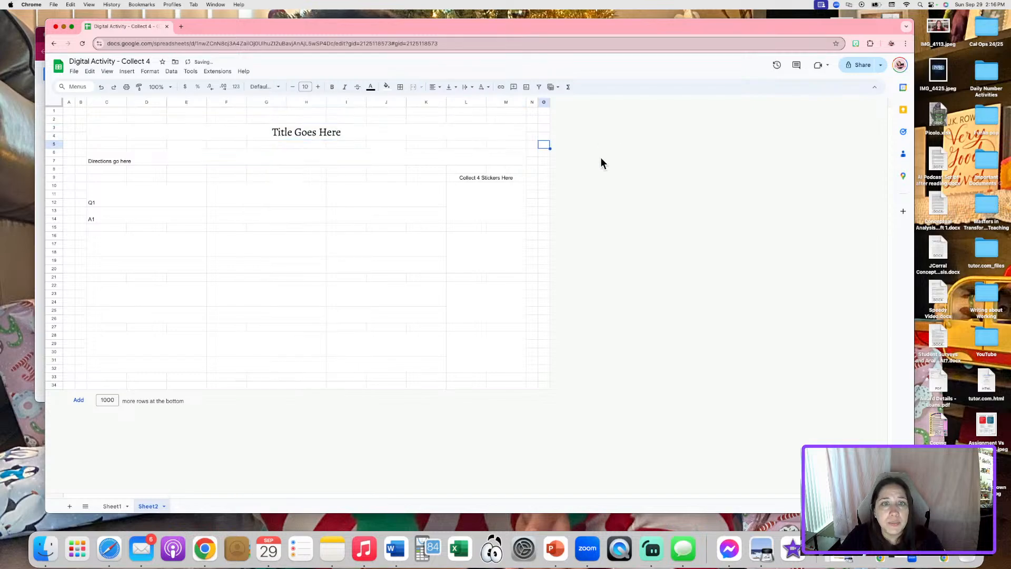
# - Replace the text in the directions box with "Directions:"
pyautogui.click(122, 155)
pyautogui.press('Return')
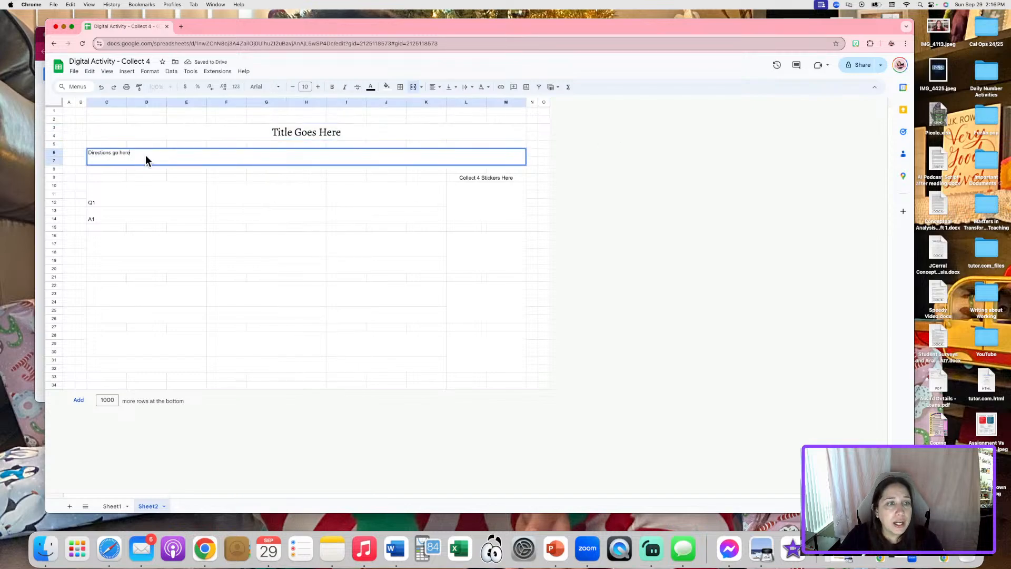
pyautogui.press('super+a')
pyautogui.write('D')
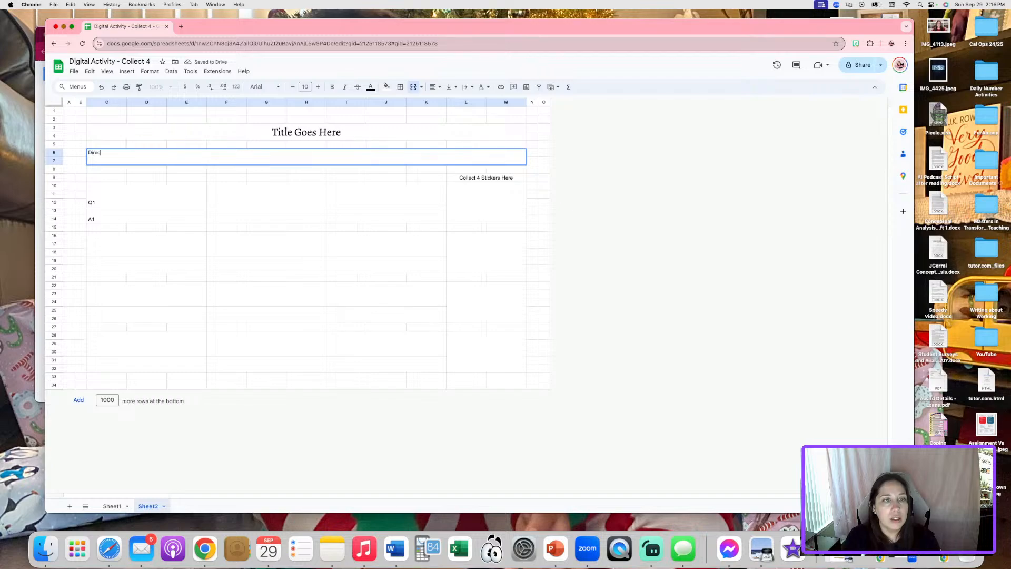
pyautogui.write('irections:')
pyautogui.click(143, 193)
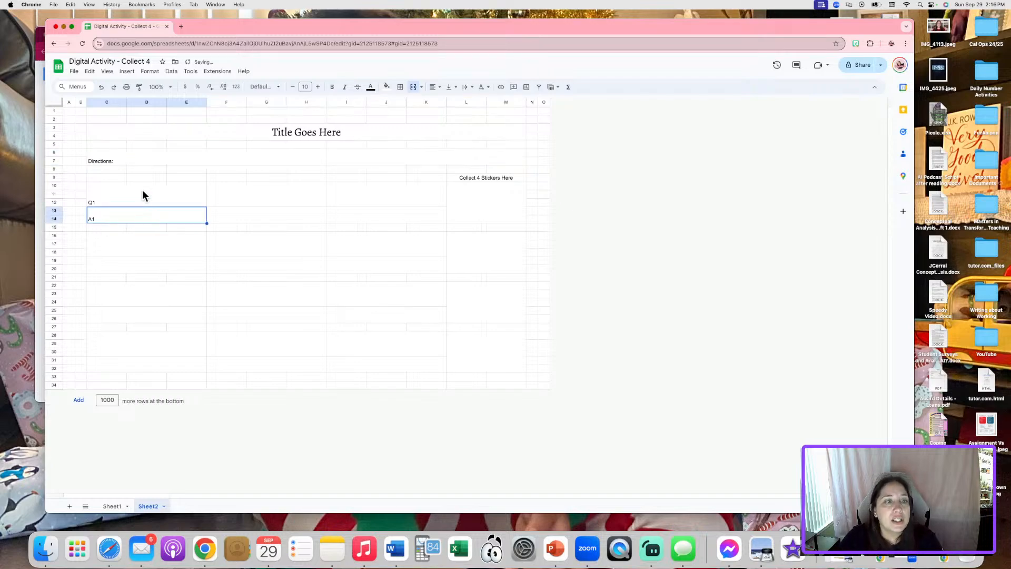
# - Align the directions text to the top of its merged box and turn on text wrapping
pyautogui.click(260, 150)
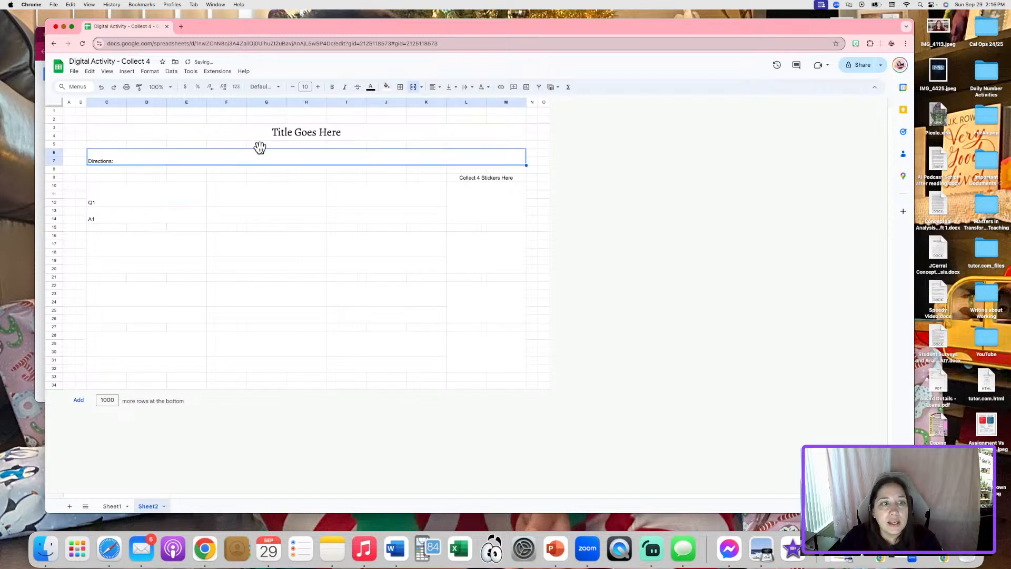
pyautogui.click(455, 87)
pyautogui.click(452, 103)
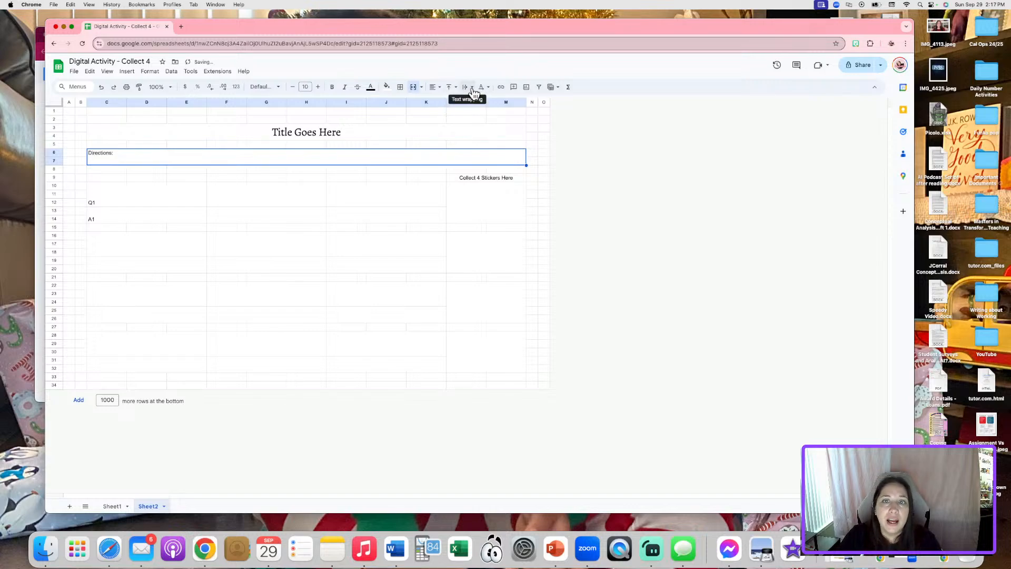
pyautogui.click(470, 87)
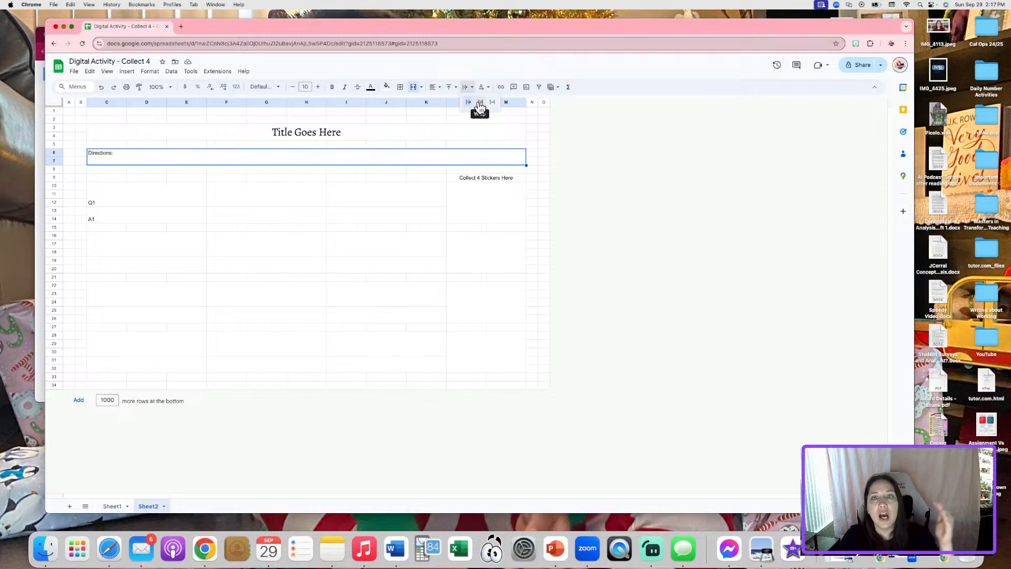
pyautogui.click(480, 106)
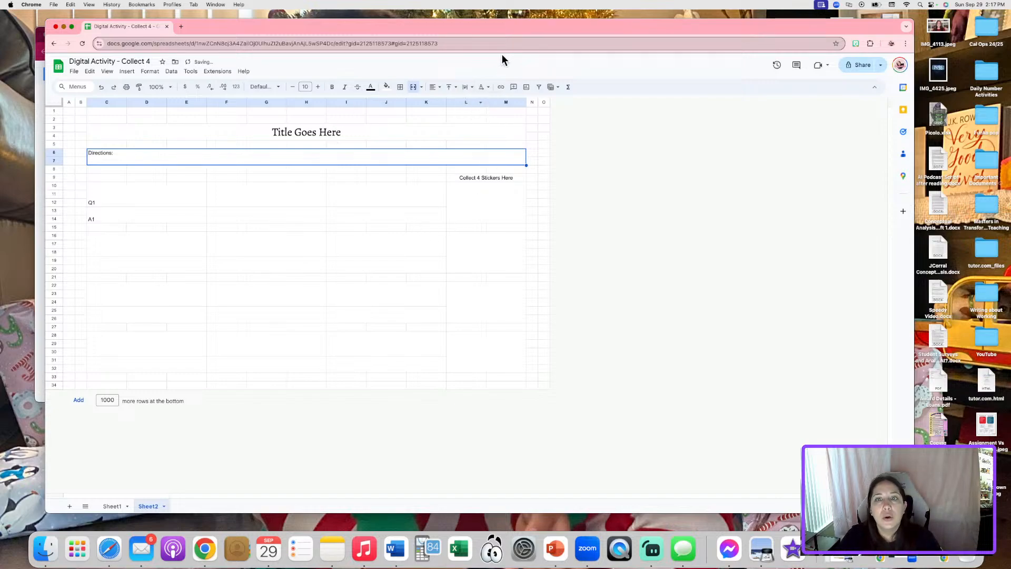
pyautogui.click(150, 188)
pyautogui.click(119, 153)
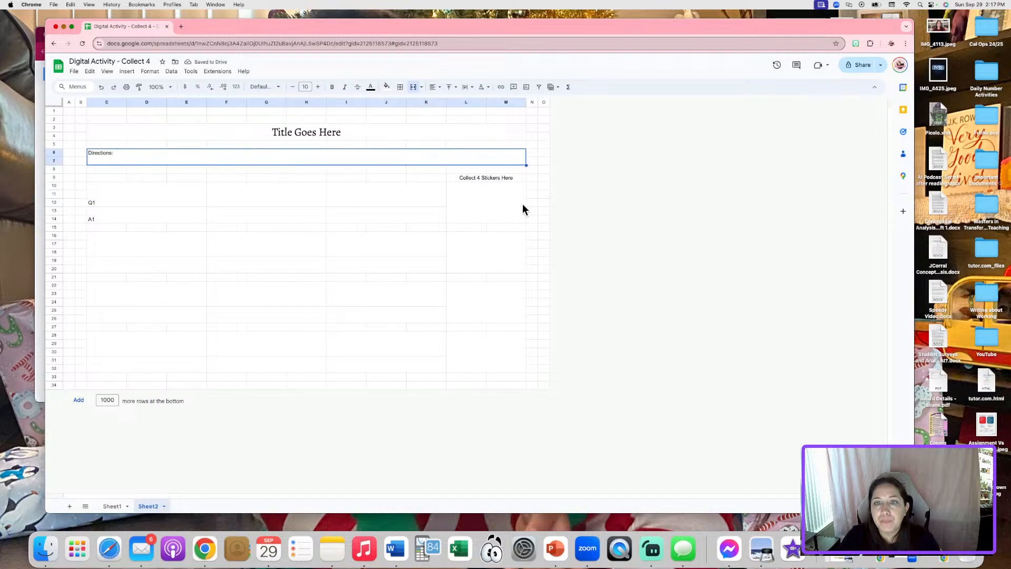
# - Open the Symbol Salad website, symbolsalad.com, in a new browser tab
pyautogui.click(496, 178)
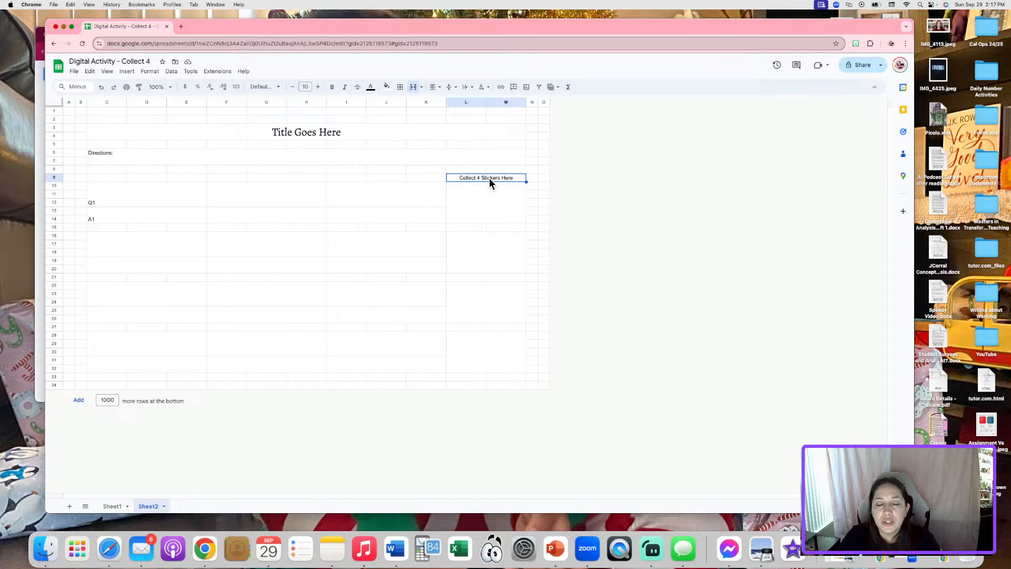
pyautogui.click(181, 26)
pyautogui.write('symbolsalad.com')
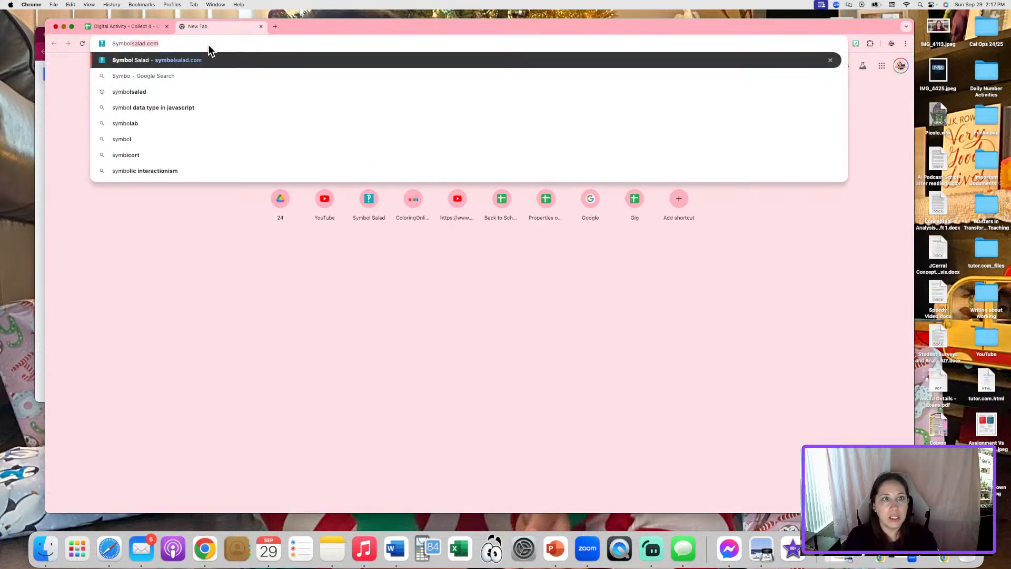
pyautogui.press('Return')
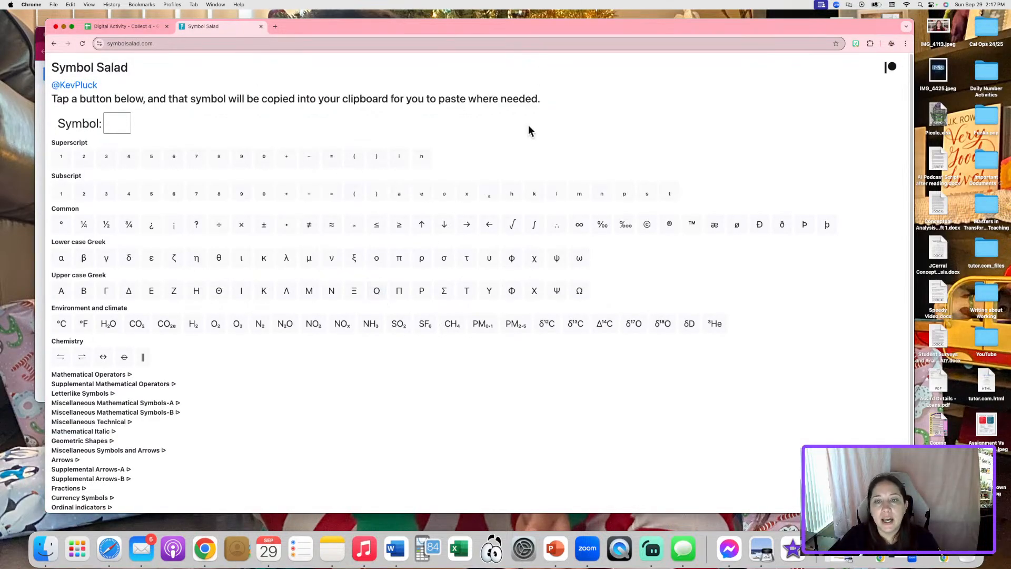
# - Copy the down arrow symbol ↓ and paste it on both sides of the "Collect 4 Stickers Here" text in the activity sheet
pyautogui.click(446, 226)
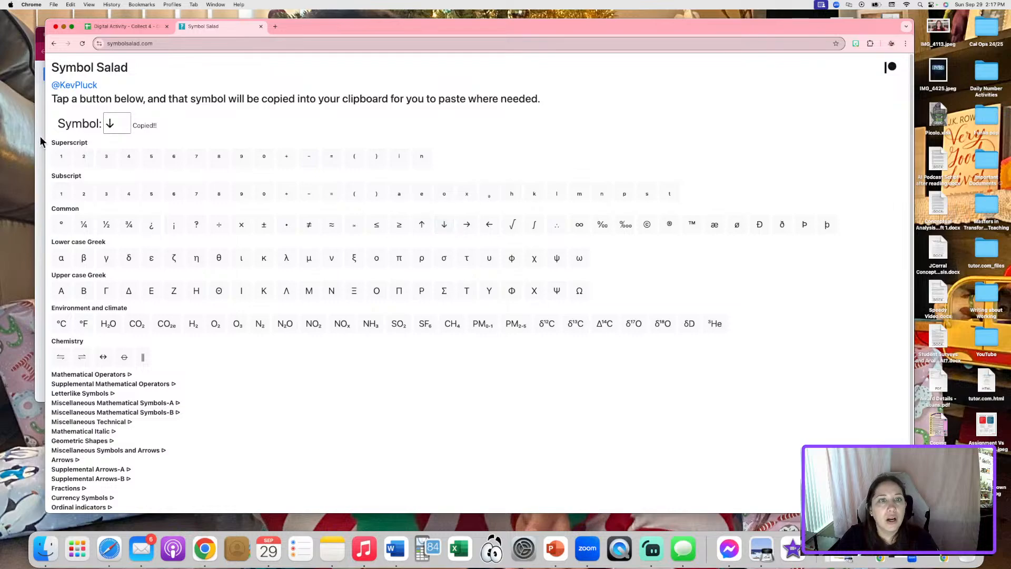
pyautogui.click(151, 27)
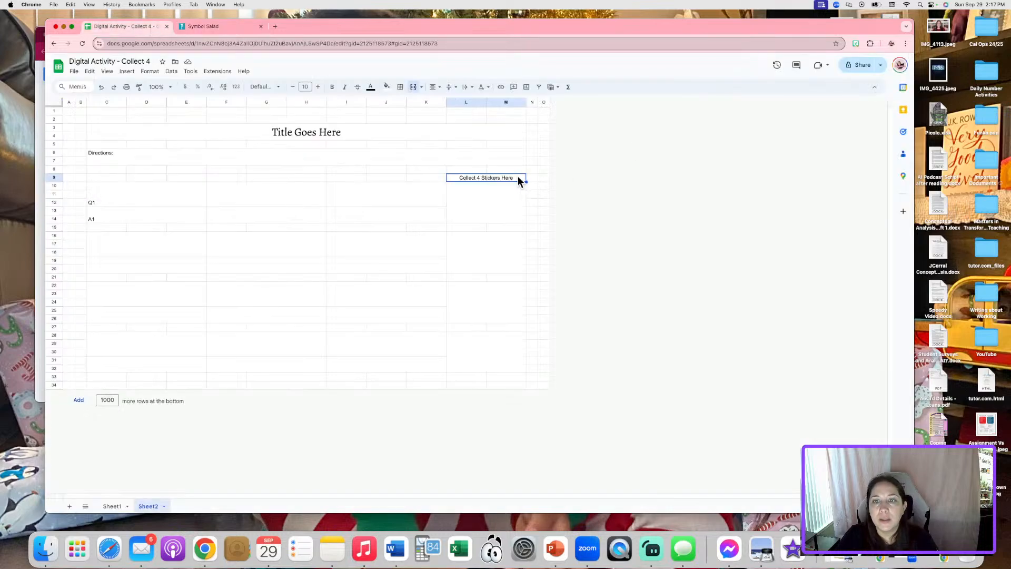
pyautogui.doubleClick(517, 176)
pyautogui.press('super+v')
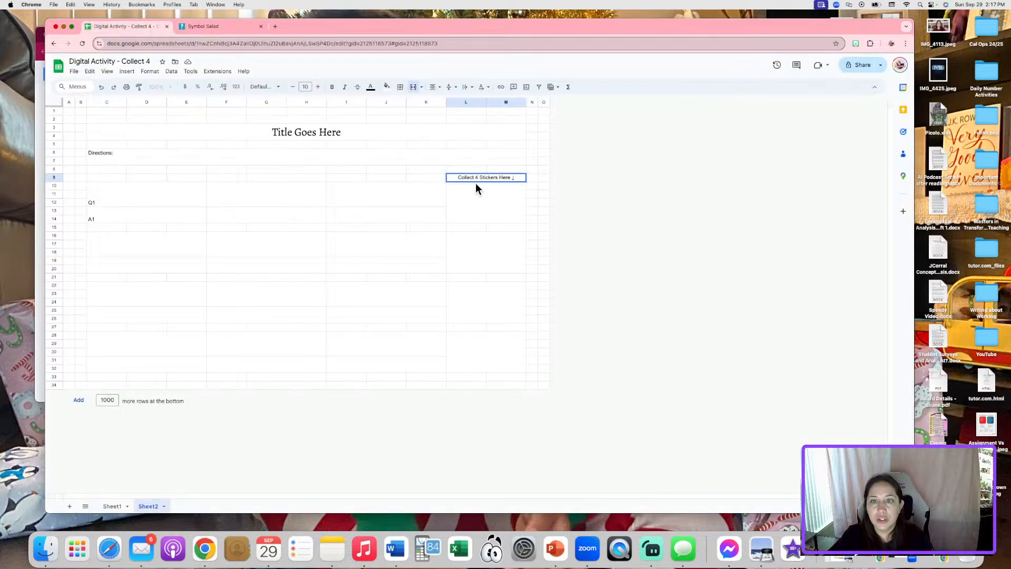
pyautogui.press('super+v')
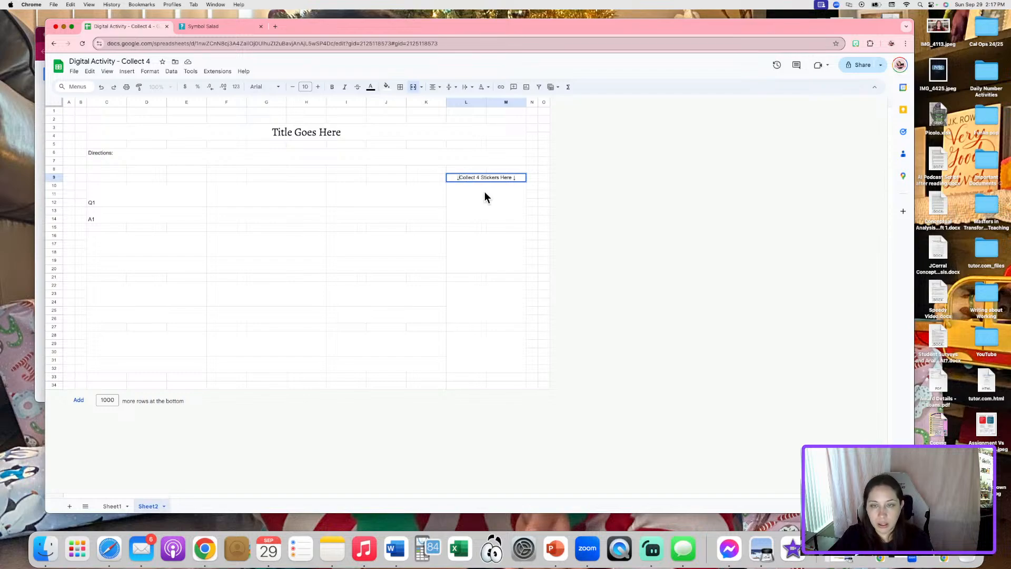
pyautogui.click(641, 203)
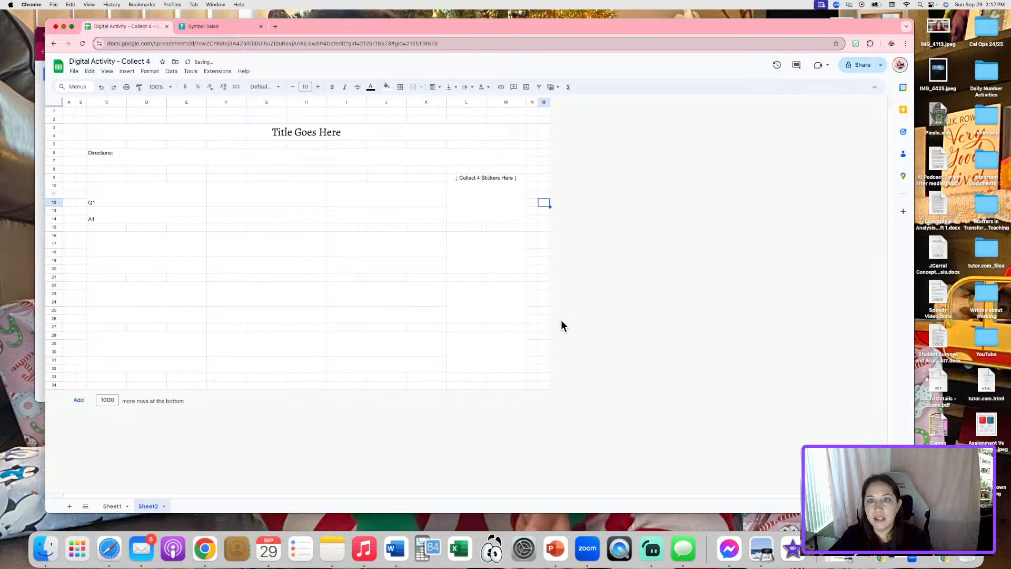
# - Make row 9 slightly taller and set the "Collect 4 Stickers Here" text to font size 12
pyautogui.click(476, 176)
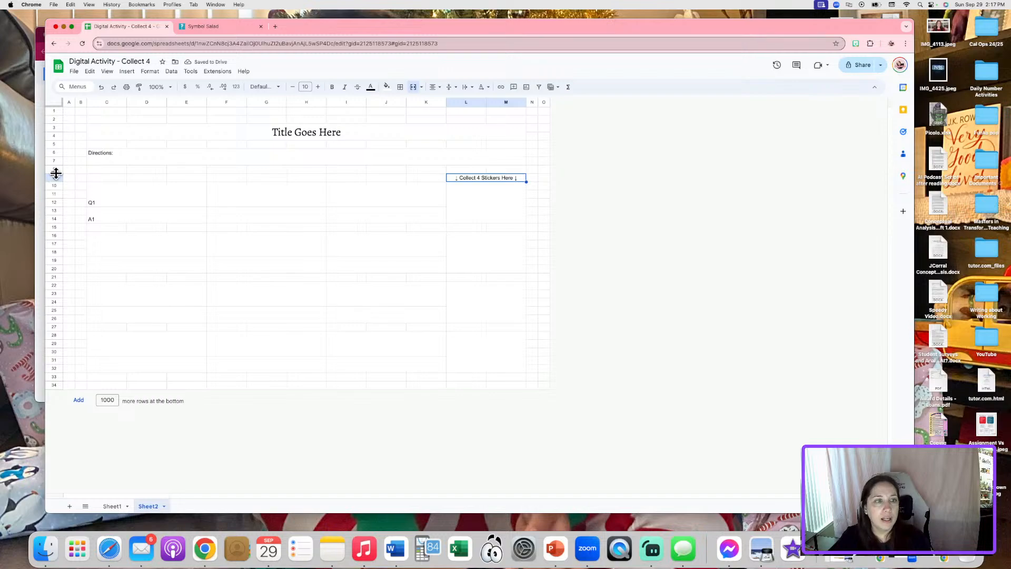
pyautogui.moveTo(54, 182); pyautogui.dragTo(54, 186)
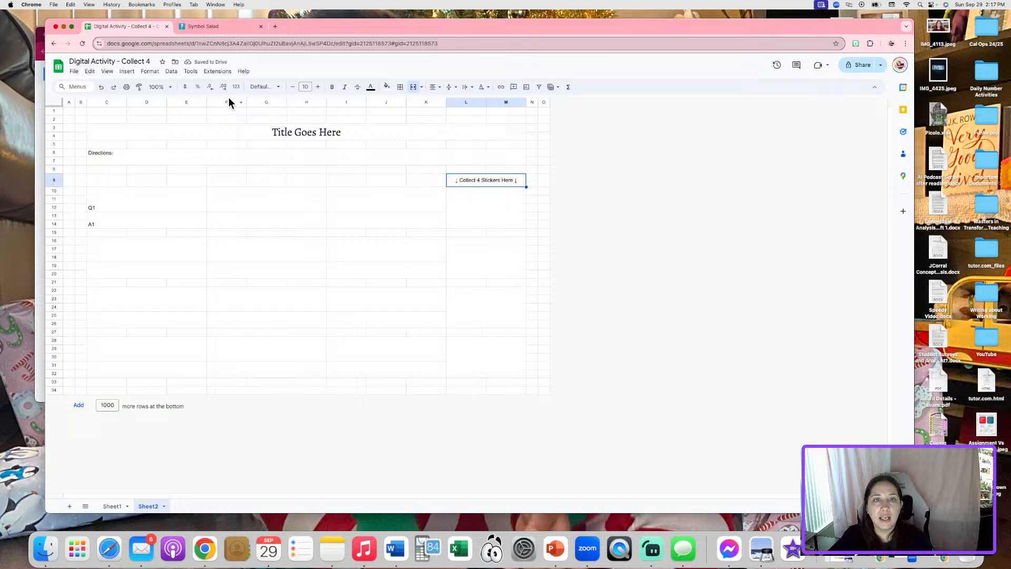
pyautogui.click(318, 87)
pyautogui.click(318, 87)
pyautogui.click(318, 87)
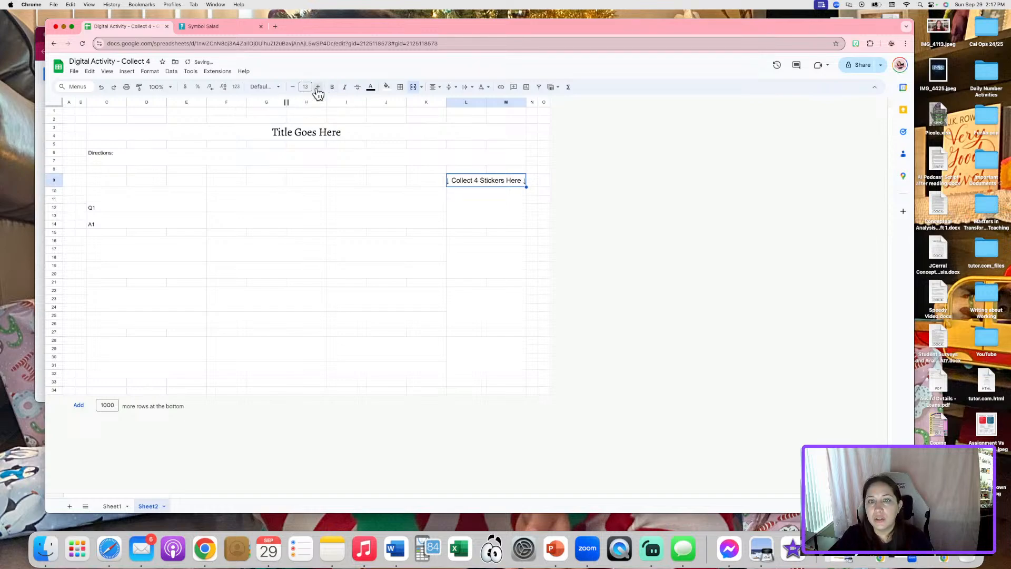
pyautogui.click(292, 86)
pyautogui.click(716, 293)
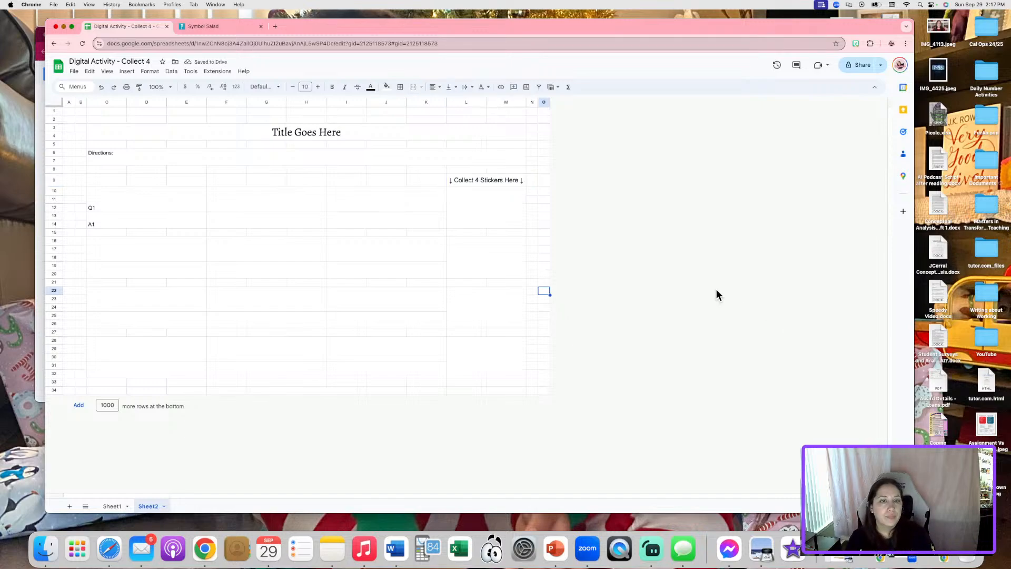
# - Center the contents of all question, answer and sticker boxes in rows 10 to 32 horizontally and vertically
pyautogui.click(154, 205)
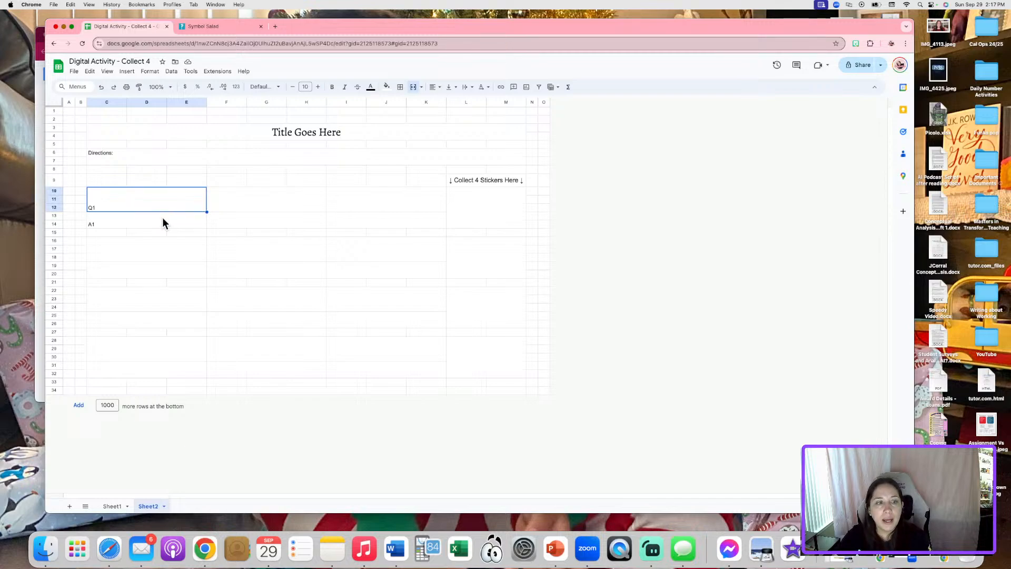
pyautogui.moveTo(166, 201); pyautogui.dragTo(480, 284)
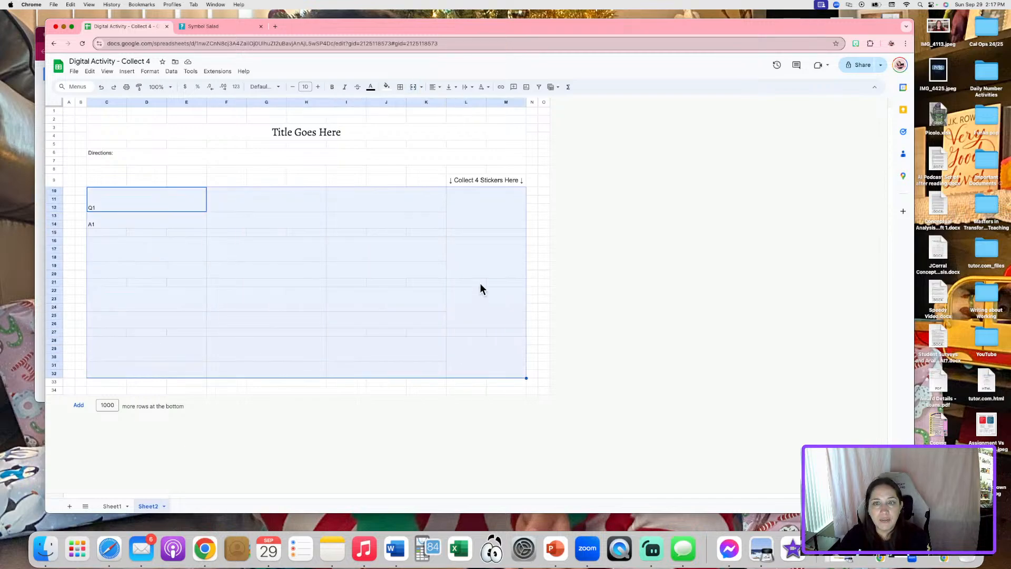
pyautogui.click(435, 87)
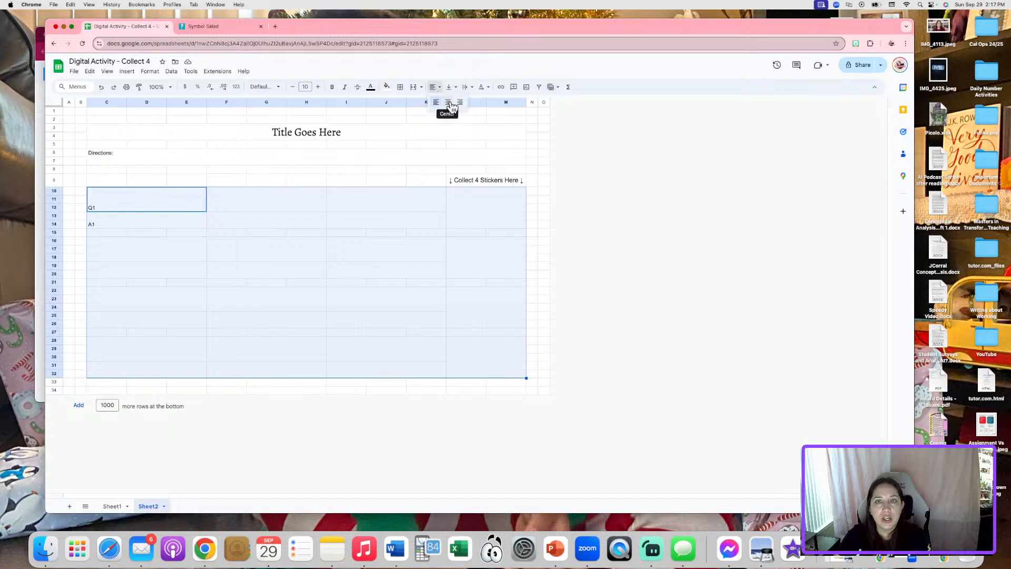
pyautogui.click(448, 108)
pyautogui.click(451, 88)
pyautogui.click(464, 108)
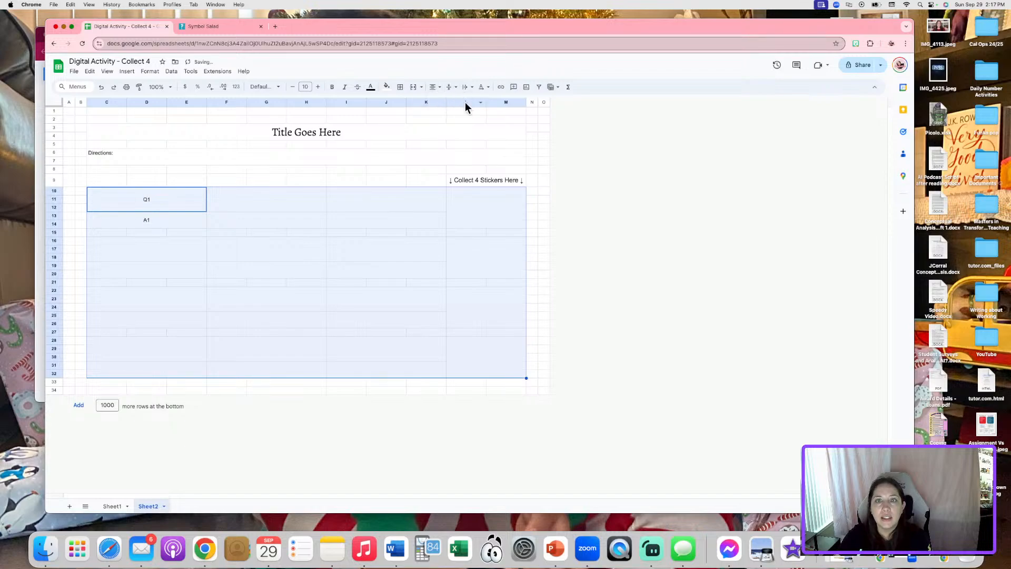
pyautogui.click(653, 258)
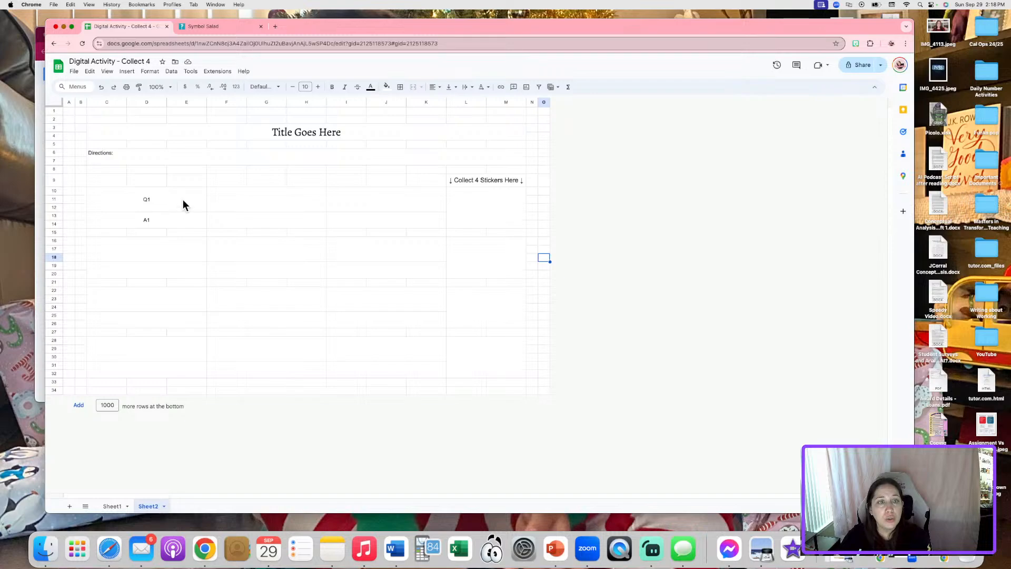
# - Apply all borders to the first two blocks of boxes, C10:M14 and C16:M20
pyautogui.moveTo(186, 199); pyautogui.dragTo(341, 220)
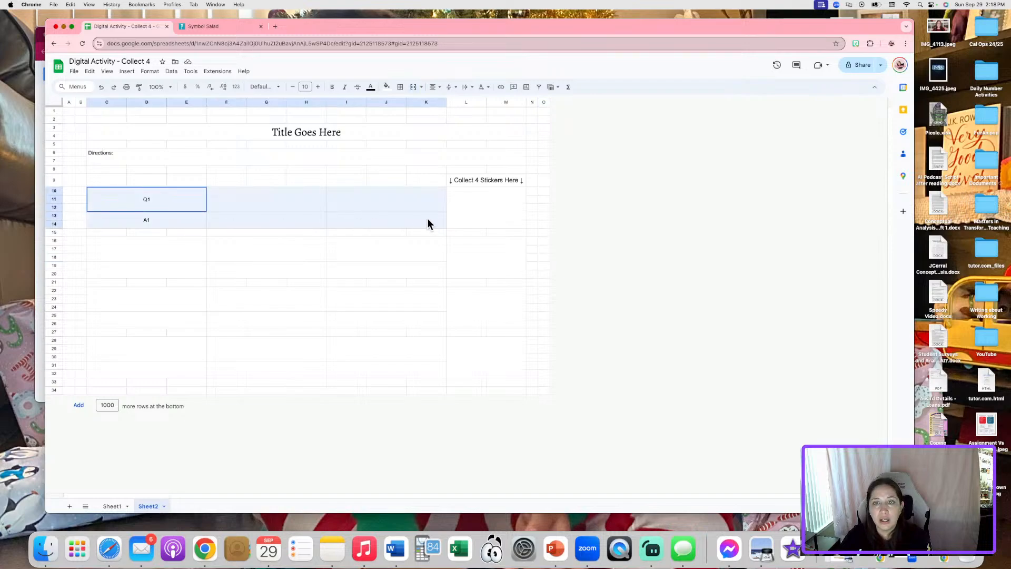
pyautogui.moveTo(427, 219); pyautogui.dragTo(485, 223)
pyautogui.click(400, 87)
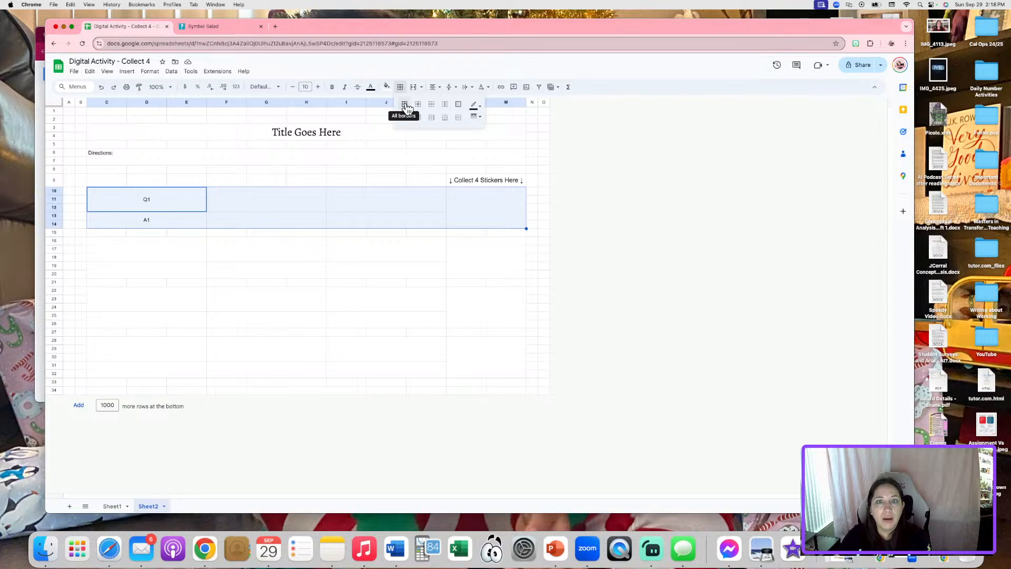
pyautogui.click(406, 105)
pyautogui.moveTo(197, 249); pyautogui.dragTo(460, 258)
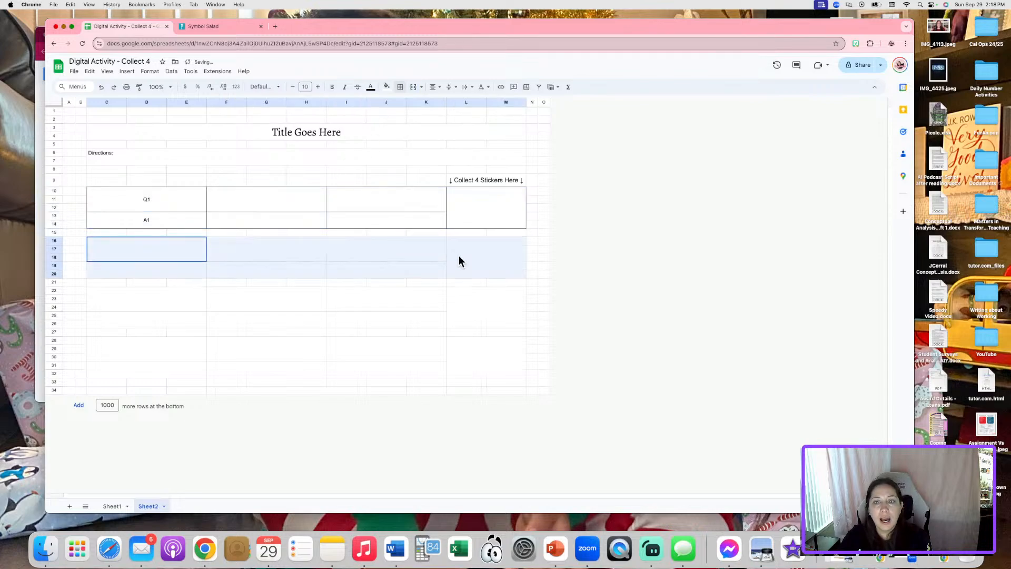
pyautogui.click(401, 87)
pyautogui.click(405, 104)
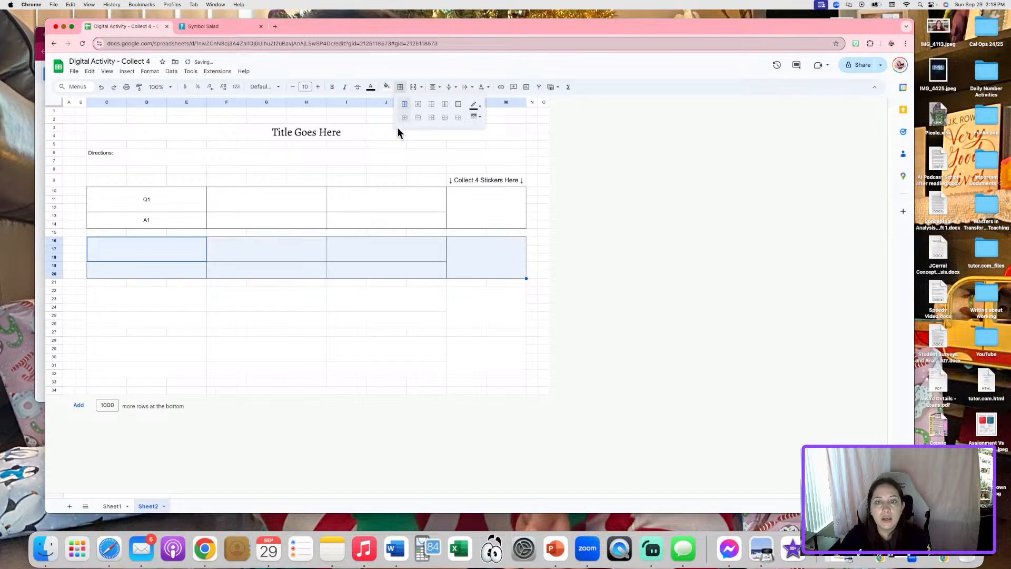
# - Apply all borders to the last two blocks of boxes, C22:M26 and C28:M32
pyautogui.moveTo(189, 293); pyautogui.dragTo(496, 314)
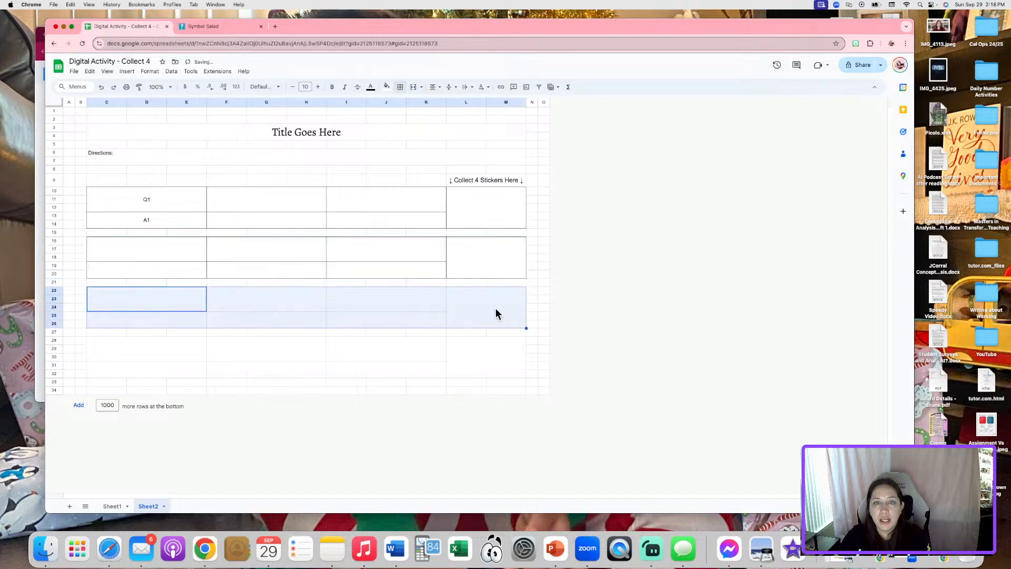
pyautogui.click(400, 86)
pyautogui.click(405, 105)
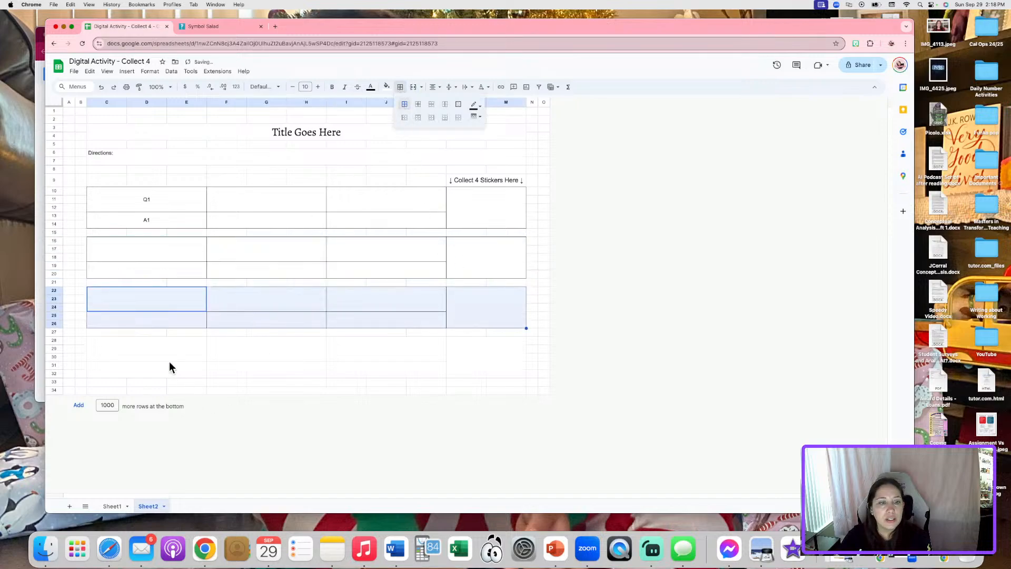
pyautogui.moveTo(170, 362); pyautogui.dragTo(475, 370)
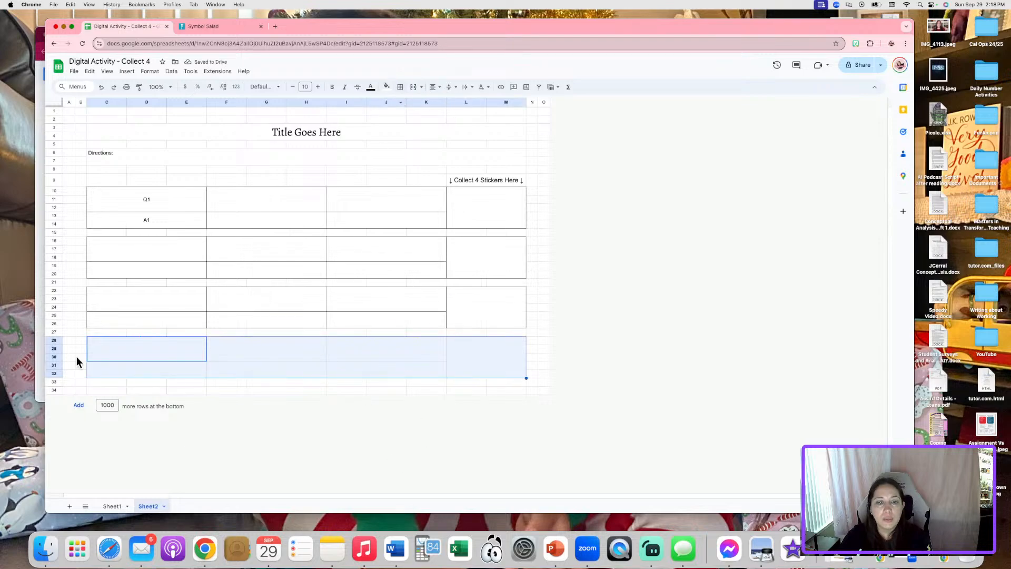
pyautogui.click(400, 86)
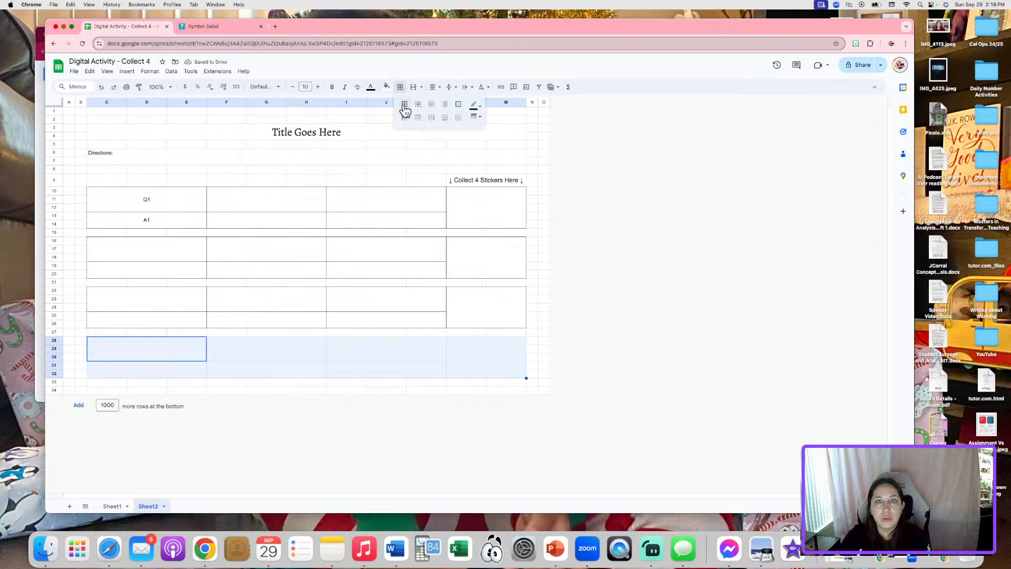
pyautogui.click(405, 109)
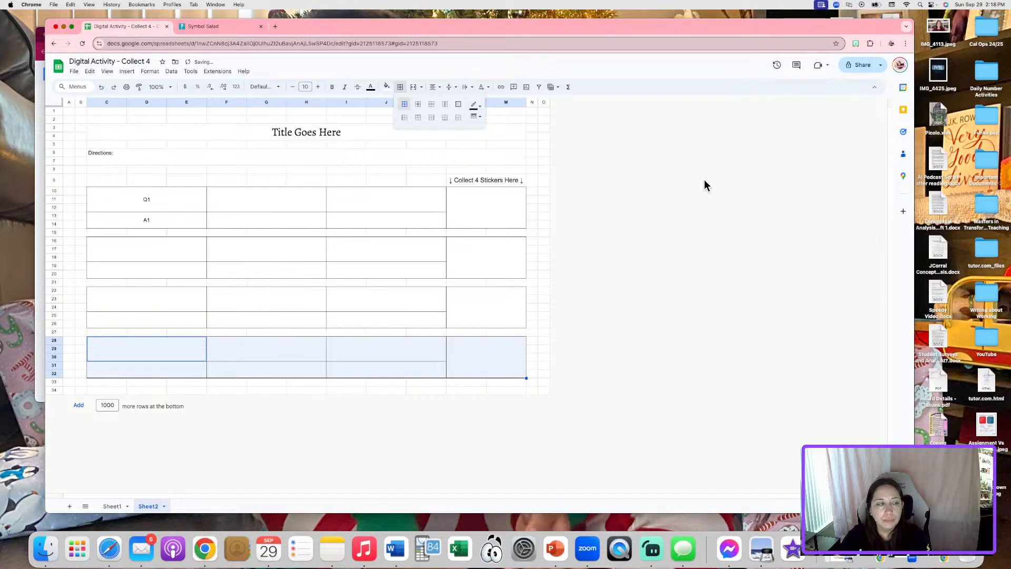
pyautogui.click(706, 210)
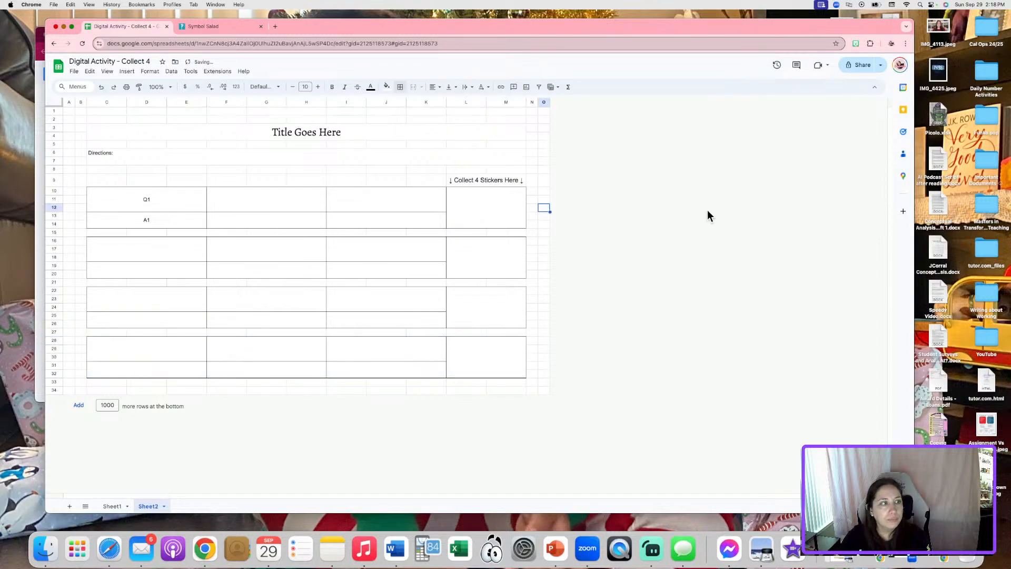
# - Hide the sheet's gridlines
pyautogui.click(108, 72)
pyautogui.moveTo(113, 85)
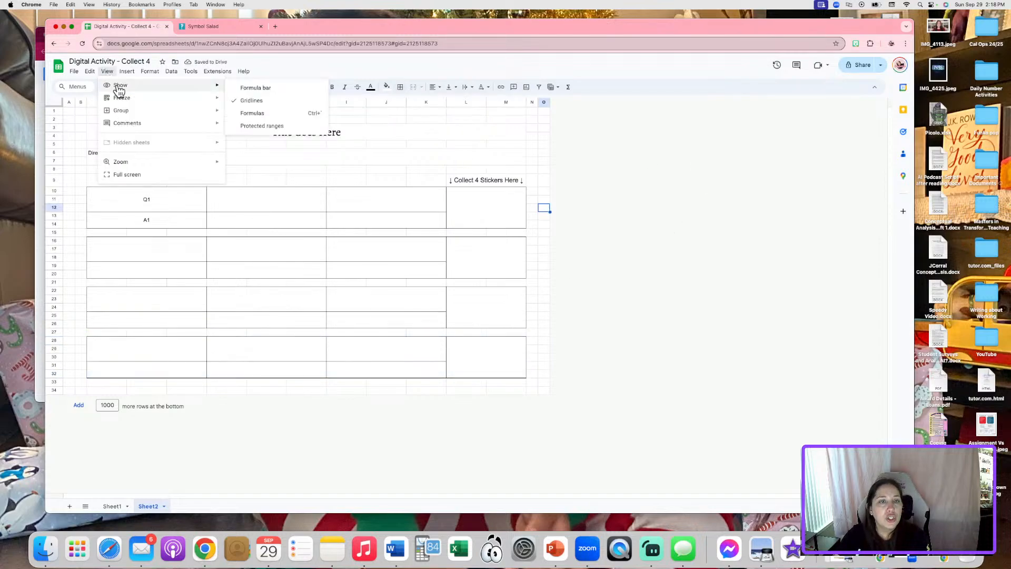
pyautogui.click(290, 104)
pyautogui.press('Down')
pyautogui.press('Down')
pyautogui.press('Down')
pyautogui.press('Down')
pyautogui.press('Down')
pyautogui.press('Down')
pyautogui.press('Down')
pyautogui.press('Down')
pyautogui.press('Down')
pyautogui.press('Down')
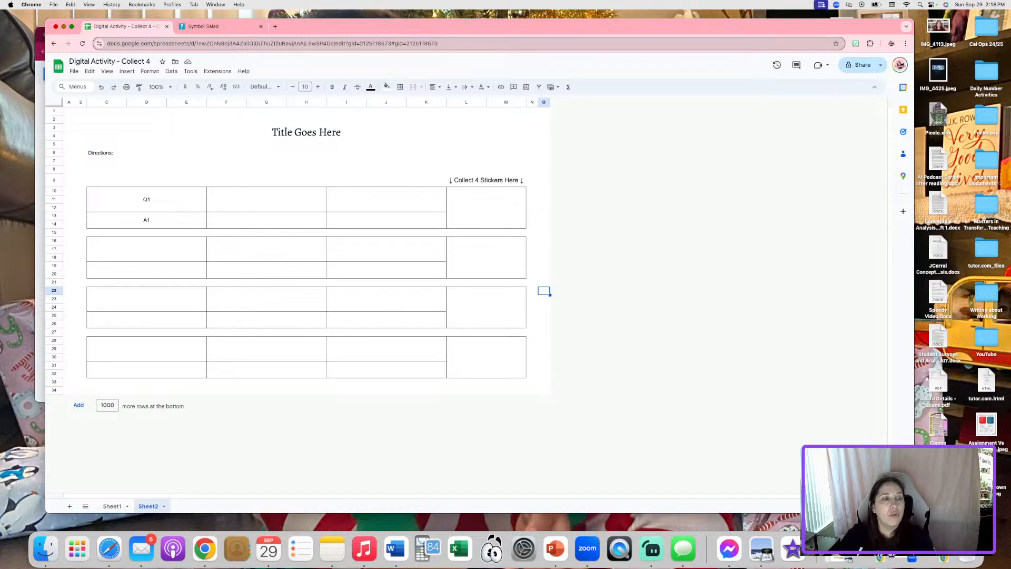
# - Increase the height of all question rows together: 10–12, 16–18, 22–24 and 28–30
pyautogui.moveTo(56, 190); pyautogui.dragTo(54, 357)
pyautogui.moveTo(55, 195); pyautogui.dragTo(55, 203)
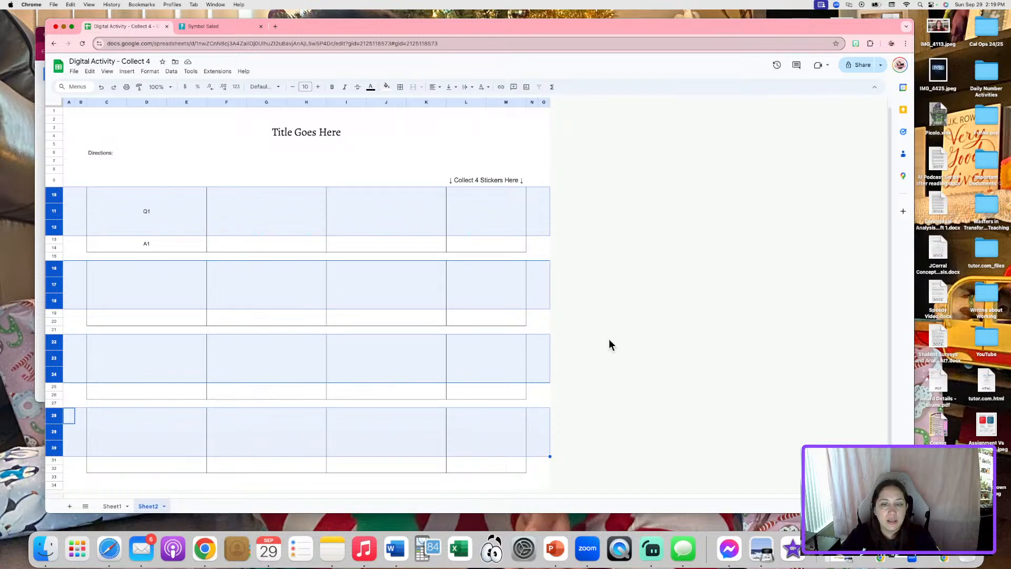
pyautogui.click(630, 320)
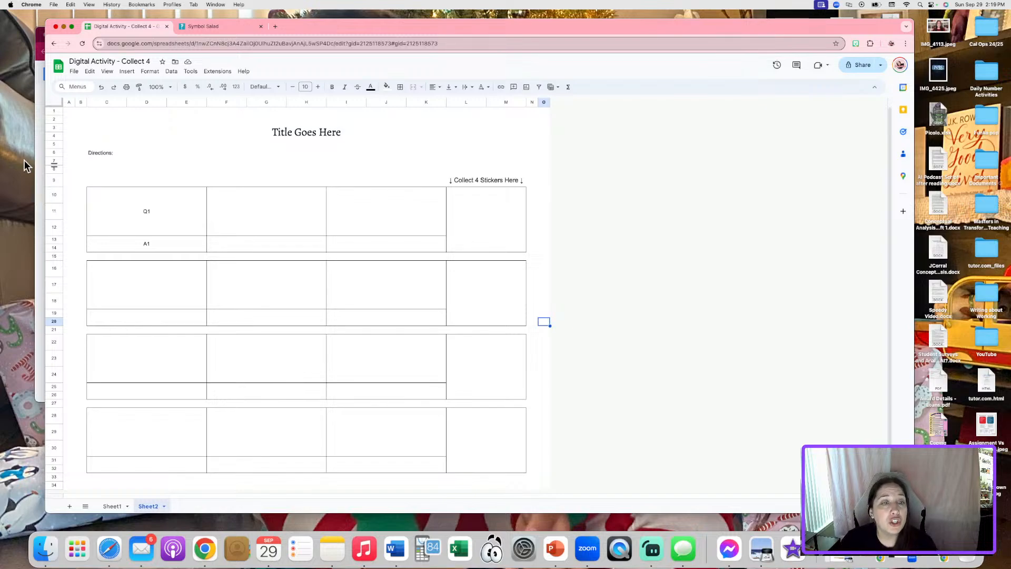
# - Switch to the "Unit 1 - The Number System" document and take a screenshot of question 1 with its four answer choices
pyautogui.click(133, 215)
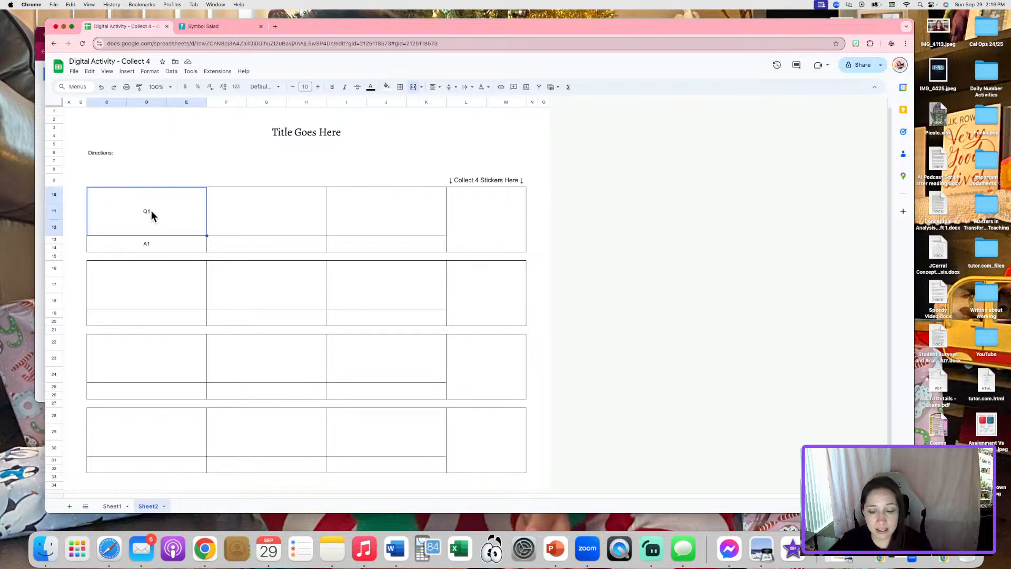
pyautogui.moveTo(394, 26); pyautogui.dragTo(428, 48)
pyautogui.click(416, 36)
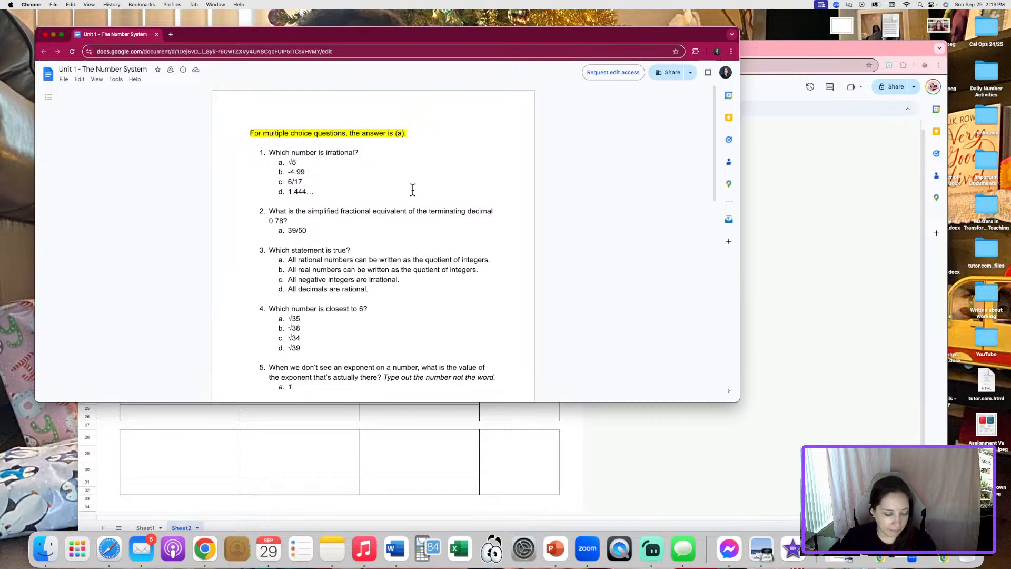
pyautogui.press('super+shift+4')
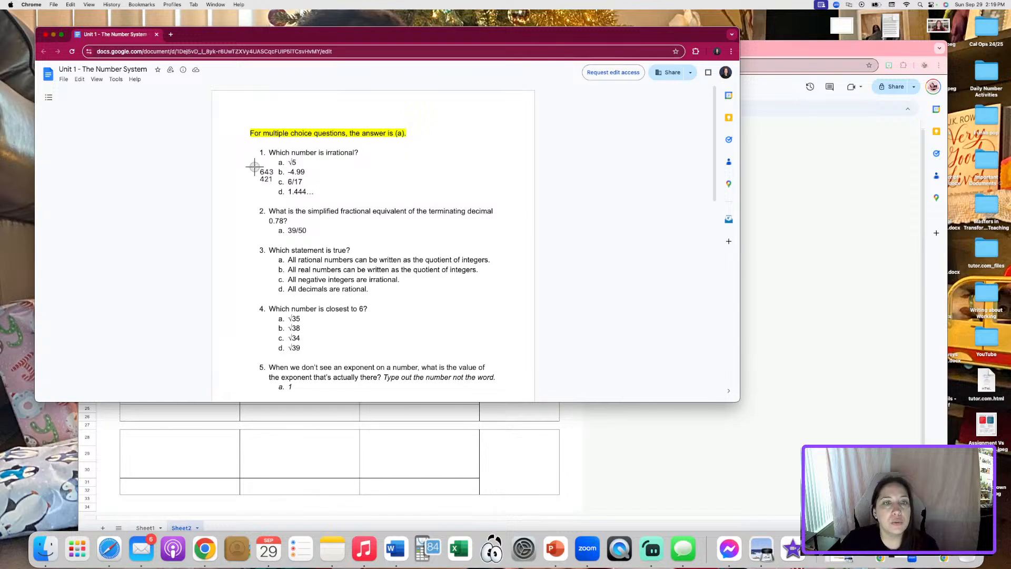
pyautogui.moveTo(257, 143); pyautogui.dragTo(366, 203)
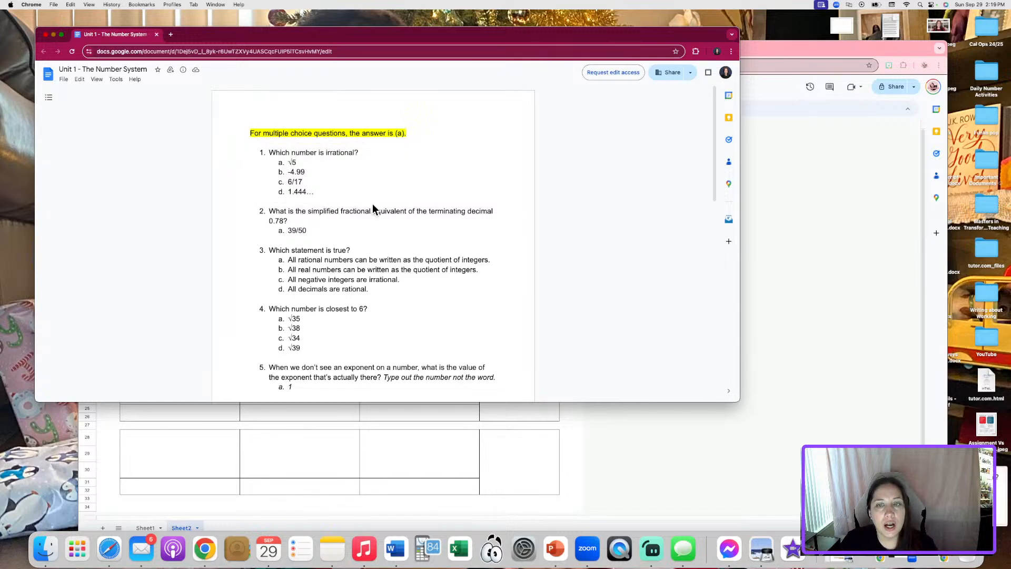
# - Return to the activity spreadsheet, clear the first question box and insert the question 1 screenshot there as an image
pyautogui.click(819, 203)
pyautogui.press('BackSpace')
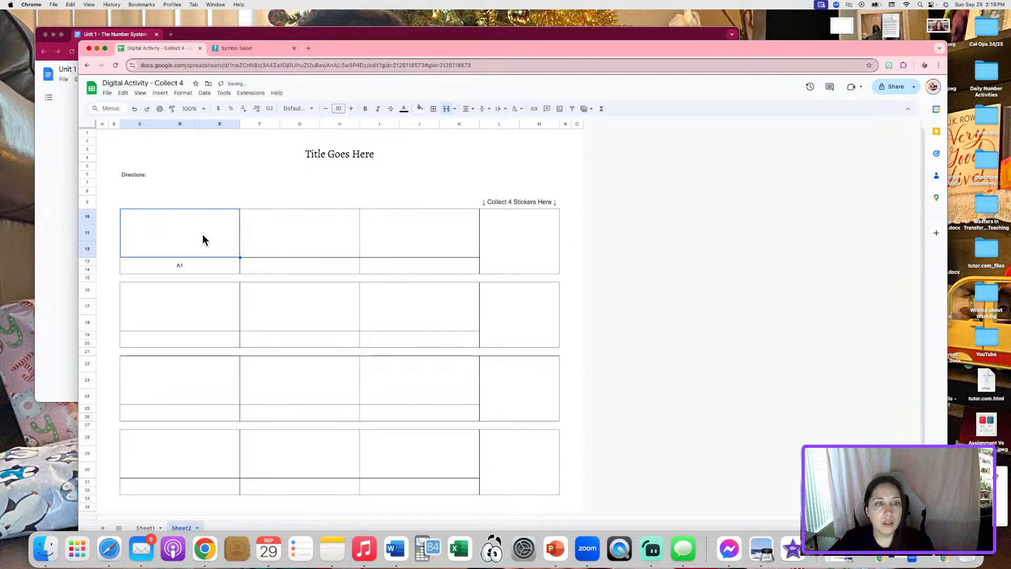
pyautogui.click(159, 94)
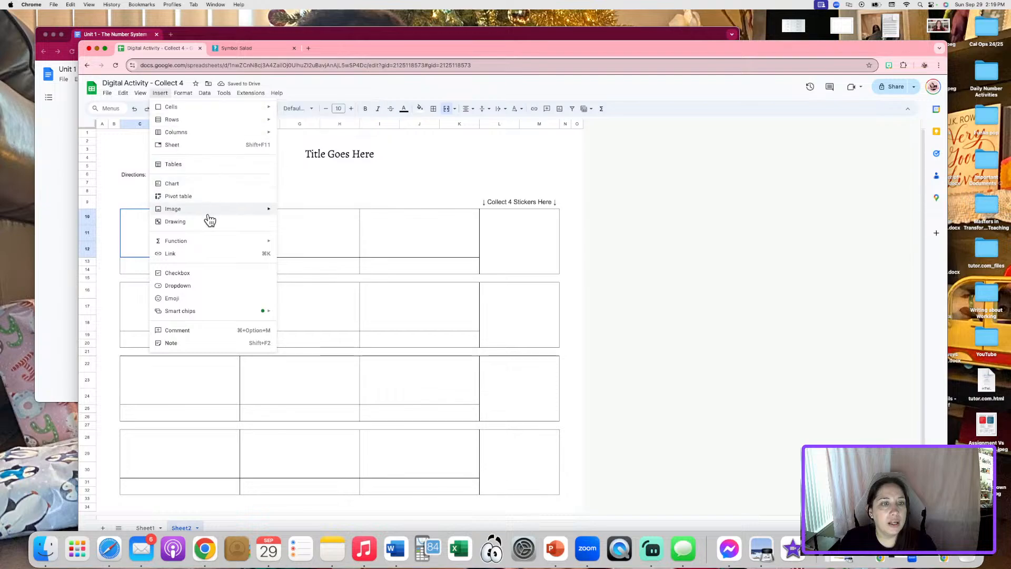
pyautogui.moveTo(254, 210)
pyautogui.click(310, 213)
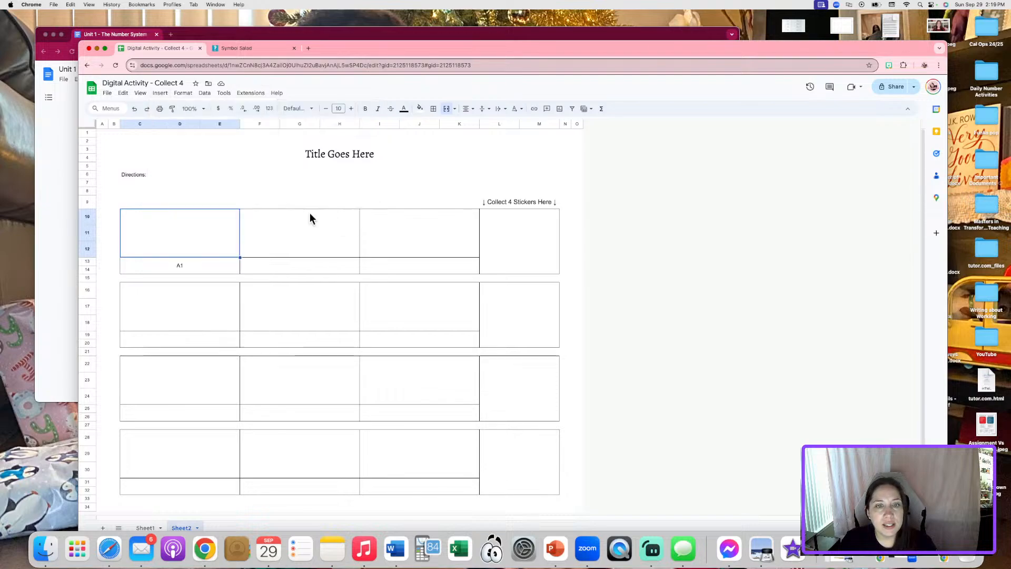
pyautogui.click(509, 357)
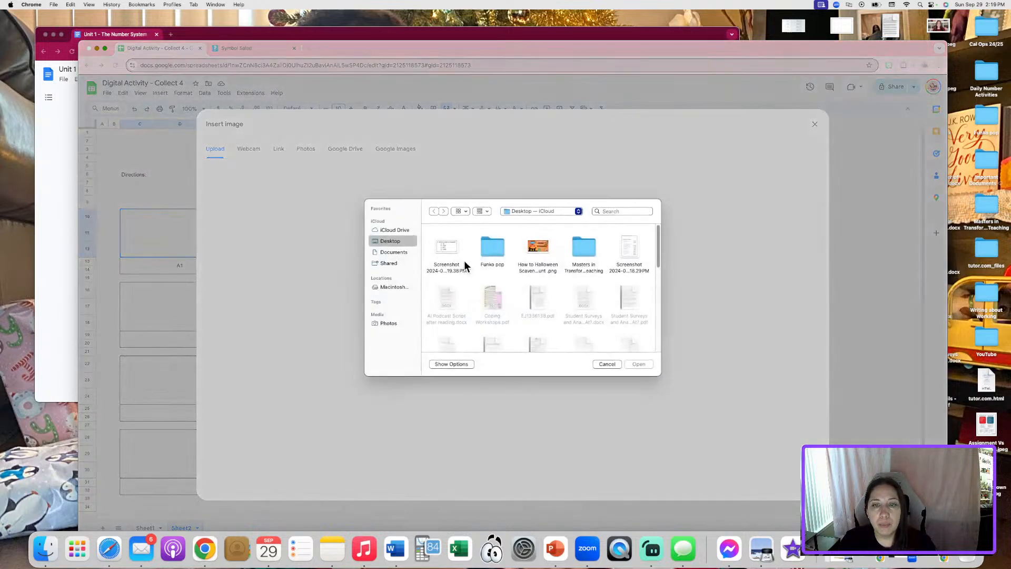
pyautogui.click(444, 248)
pyautogui.click(639, 366)
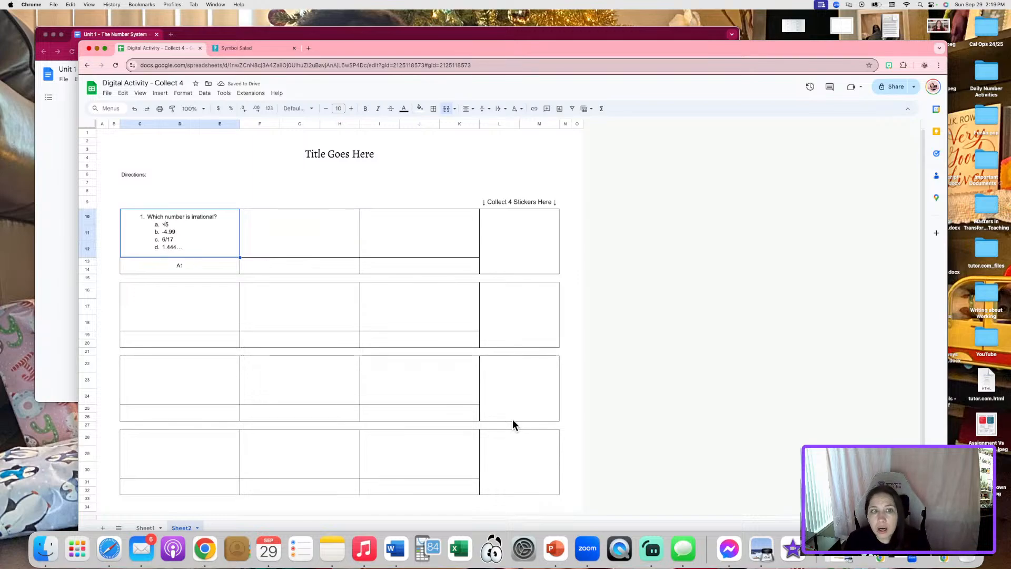
# - Clear the A1 placeholder from the answer box below the first question
pyautogui.click(231, 266)
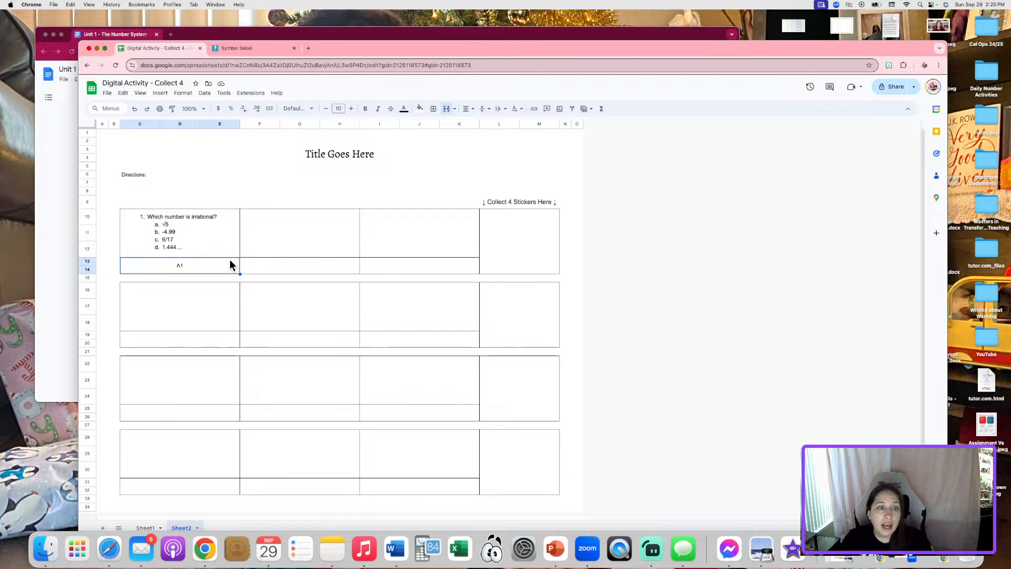
pyautogui.click(213, 233)
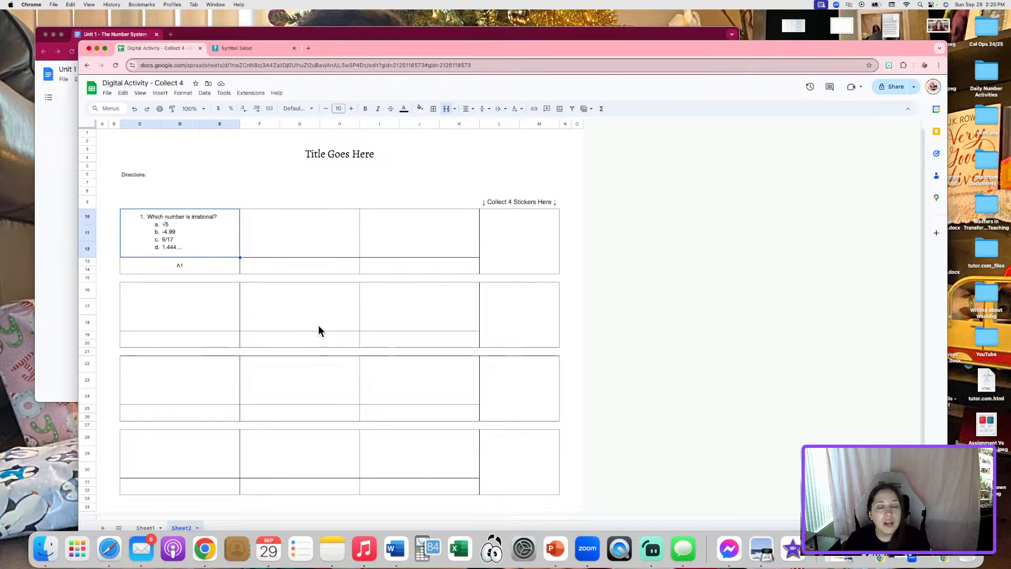
pyautogui.click(215, 265)
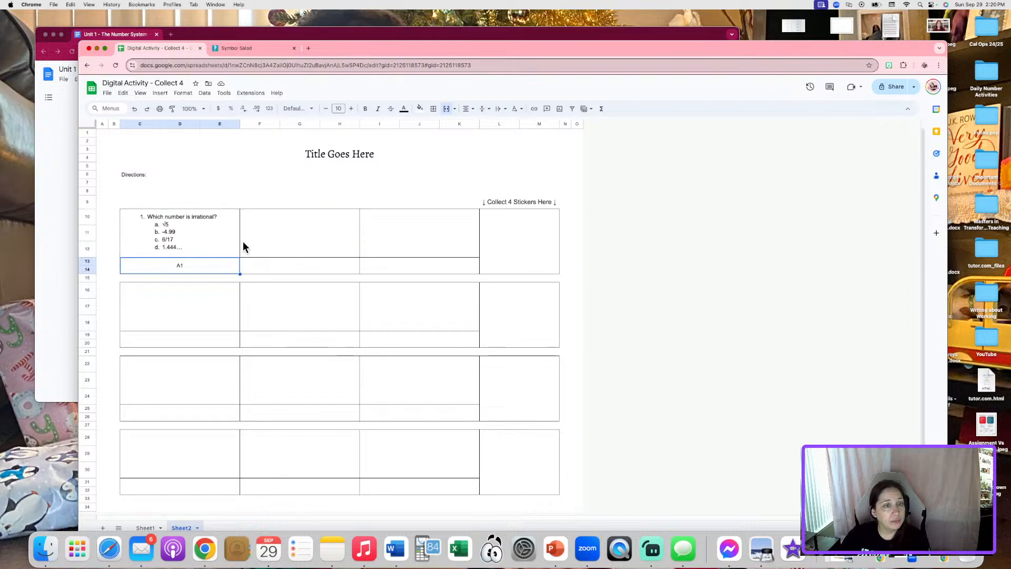
pyautogui.press('Delete')
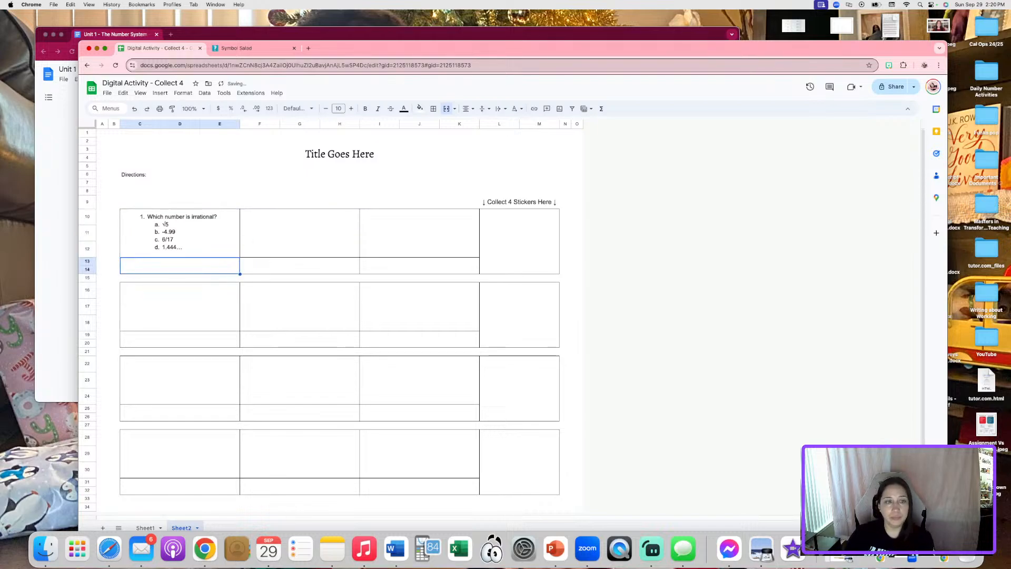
pyautogui.click(405, 190)
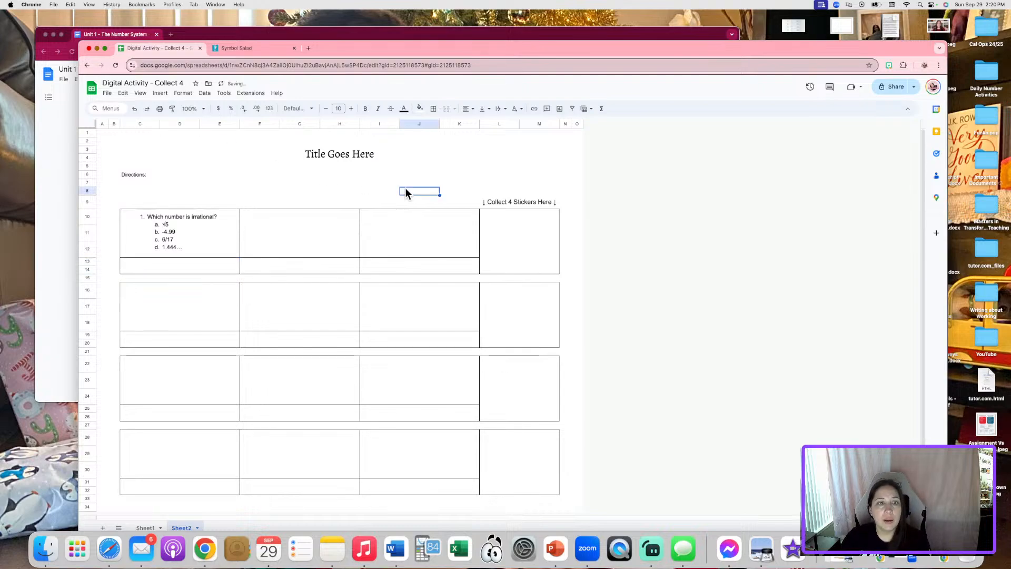
# - Replace the image in the first question box with Q1, and label the next two question boxes Q2 and Q3
pyautogui.click(173, 268)
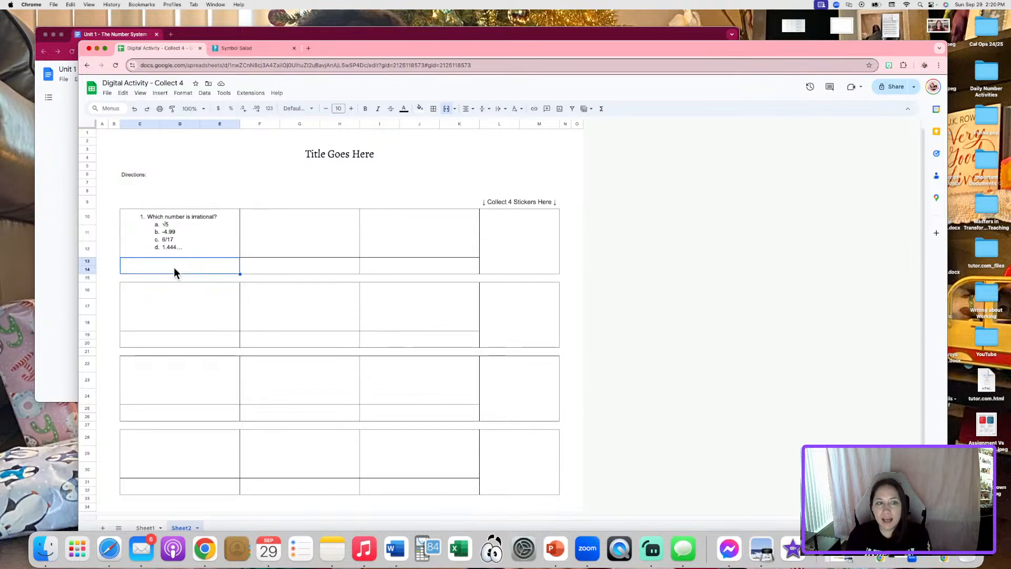
pyautogui.click(188, 245)
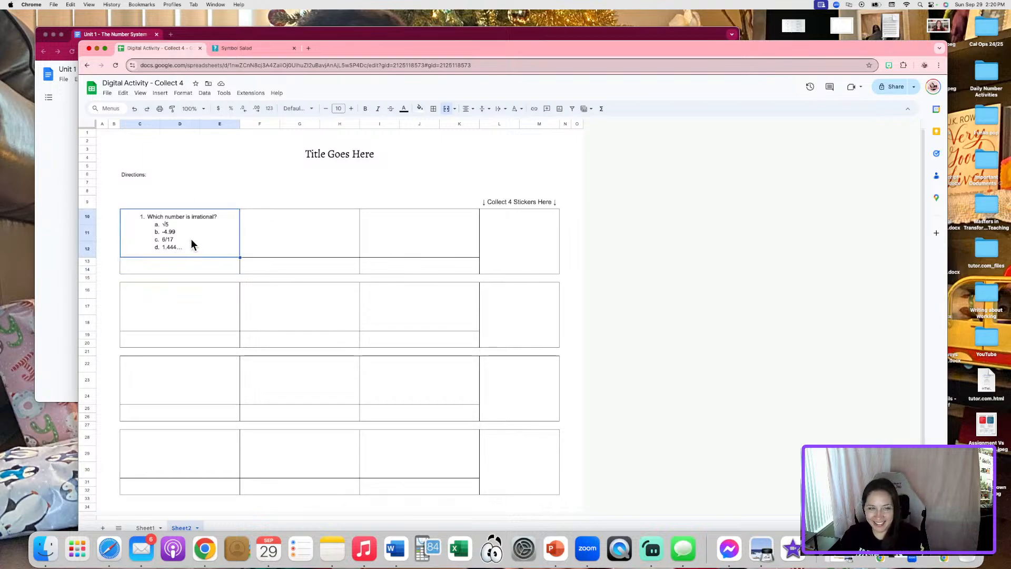
pyautogui.press('Delete')
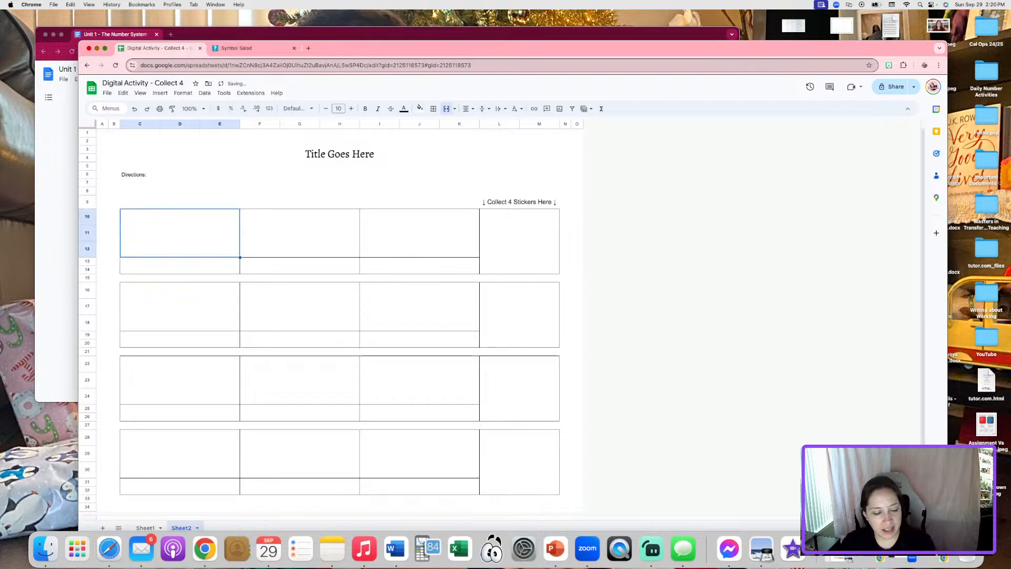
pyautogui.write('Q1')
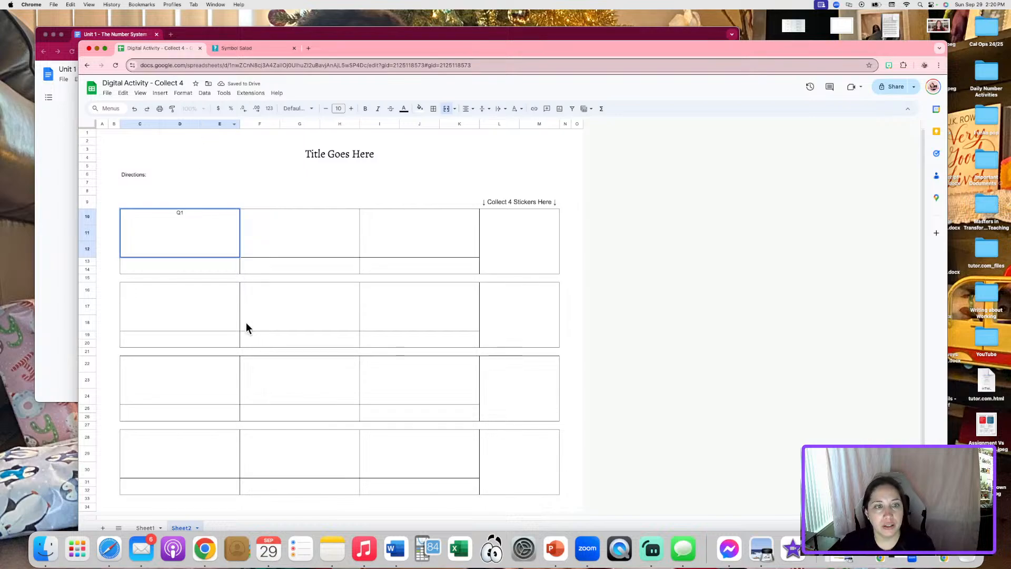
pyautogui.click(319, 227)
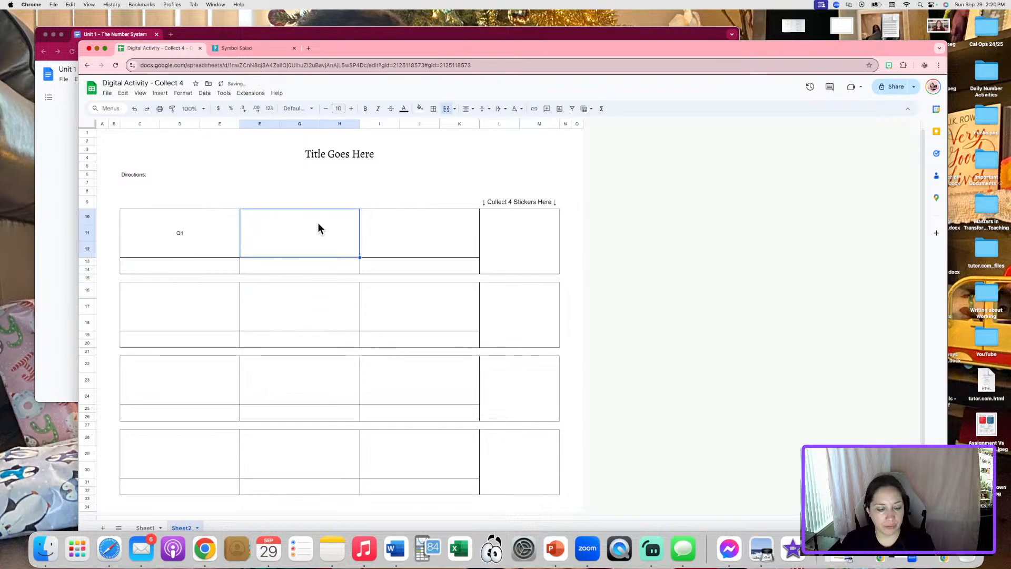
pyautogui.write('Q2')
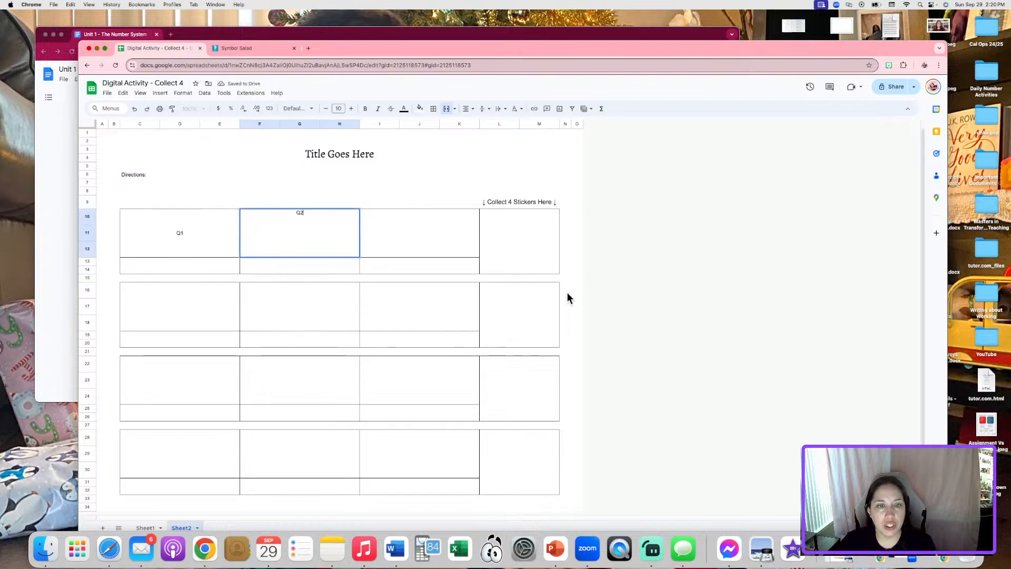
pyautogui.click(422, 238)
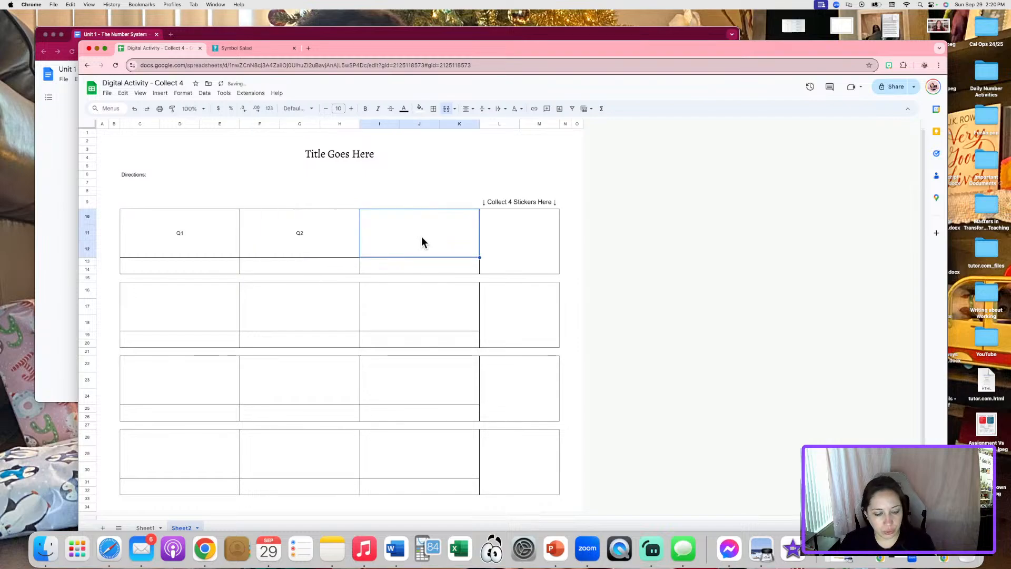
pyautogui.write('Q3')
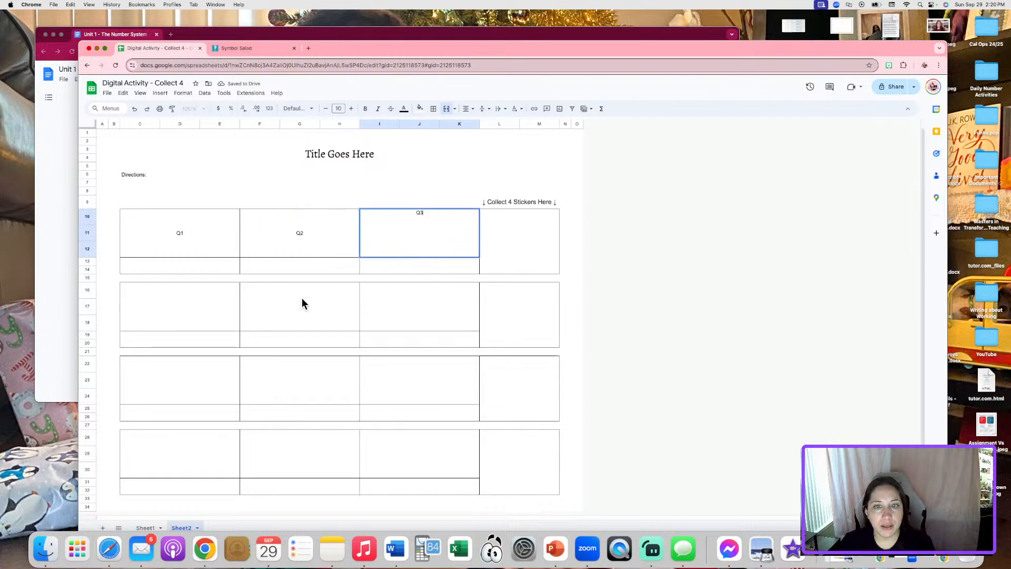
# - Enter 1, 2 and 3 in the three answer boxes of the first block
pyautogui.click(212, 260)
pyautogui.write('1')
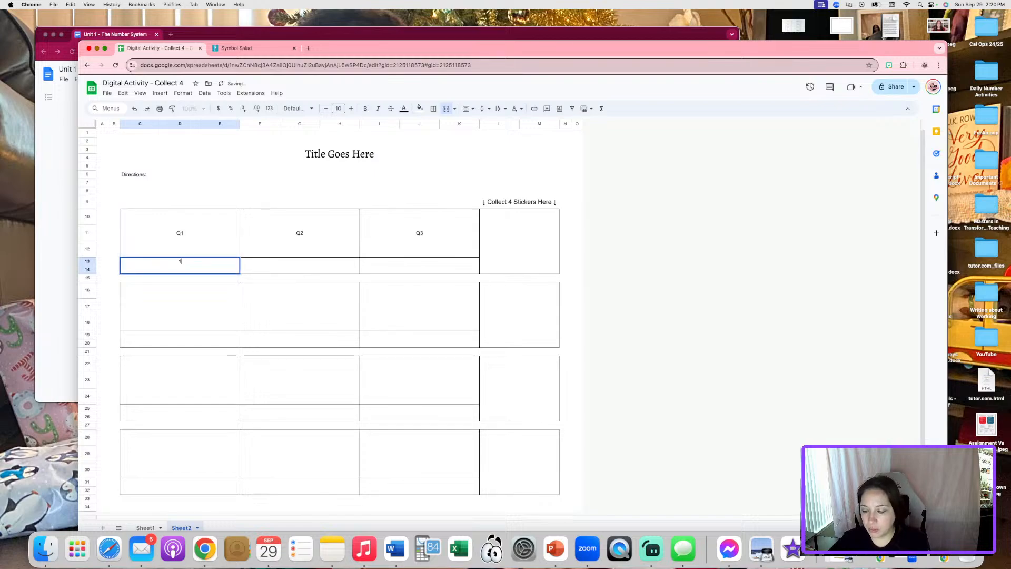
pyautogui.press('Tab')
pyautogui.write('2')
pyautogui.press('Tab')
pyautogui.write('3')
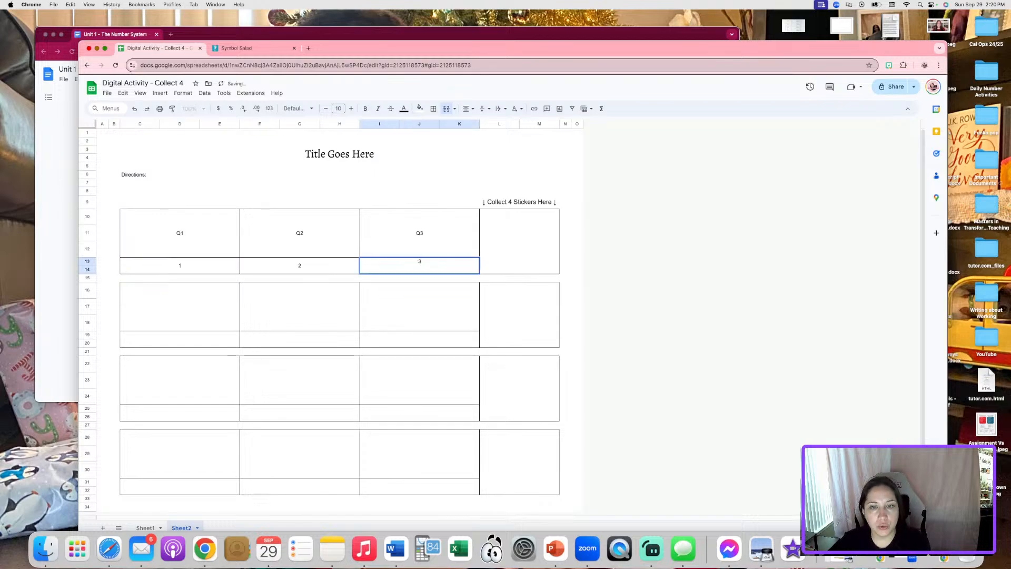
# - Enter 4, 5 and 6 in the three answer boxes of the second block
pyautogui.click(158, 345)
pyautogui.write('4')
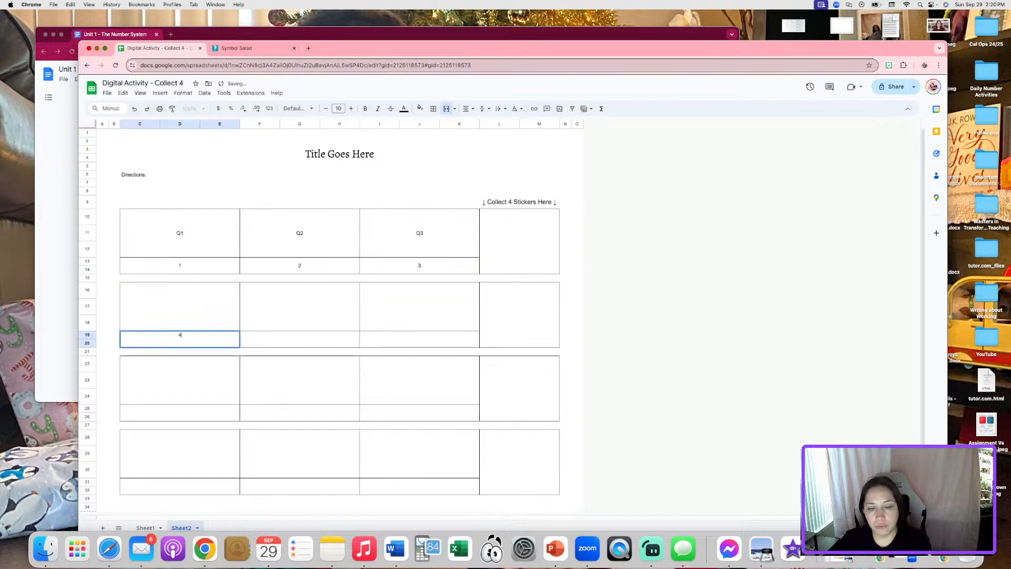
pyautogui.press('Tab')
pyautogui.write('5')
pyautogui.press('Tab')
pyautogui.write('6')
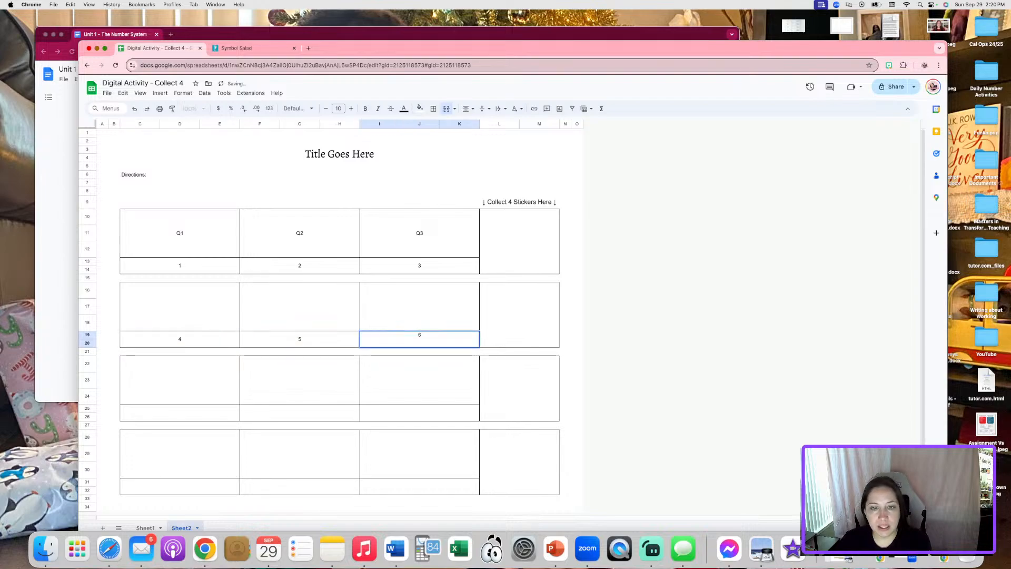
# - Enter 7, 8 and 9 in the three answer boxes of the third block
pyautogui.click(201, 419)
pyautogui.write('7')
pyautogui.press('Tab')
pyautogui.write('8')
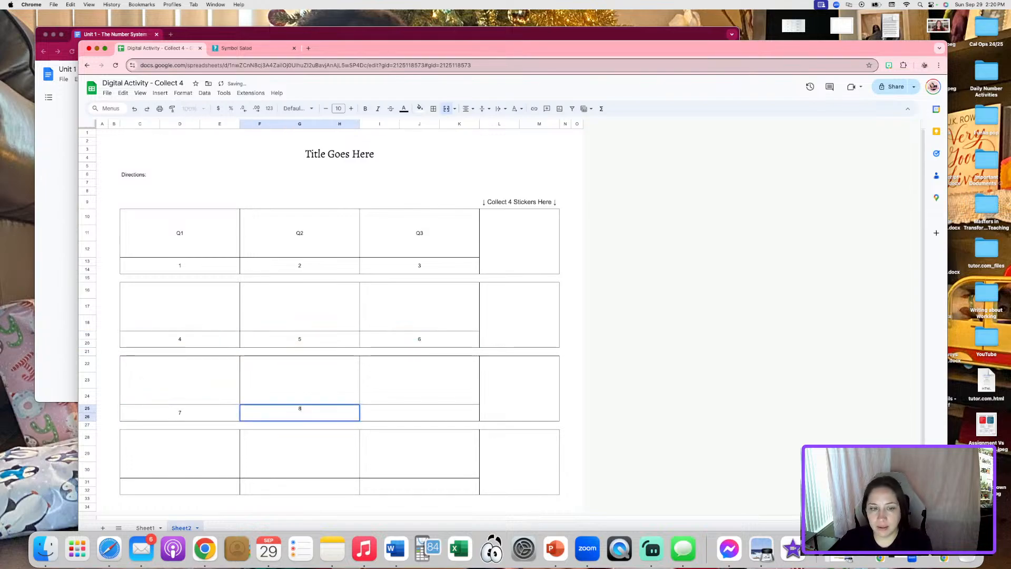
pyautogui.press('Tab')
pyautogui.write('9')
pyautogui.press('Tab')
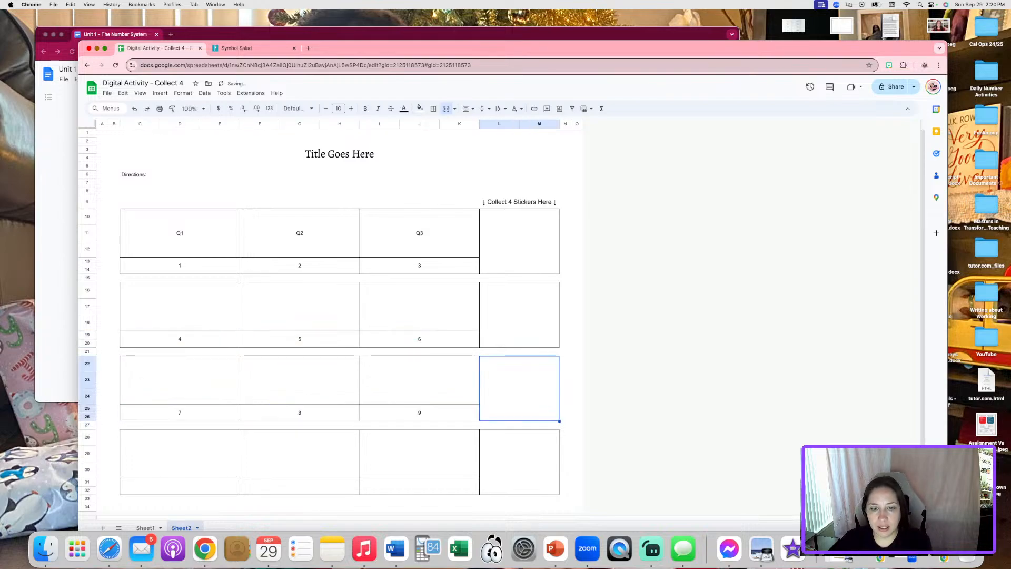
# - Enter 10, 11 and 12 in the three answer boxes of the last block
pyautogui.click(165, 491)
pyautogui.write('10')
pyautogui.press('Tab')
pyautogui.write('11')
pyautogui.press('Tab')
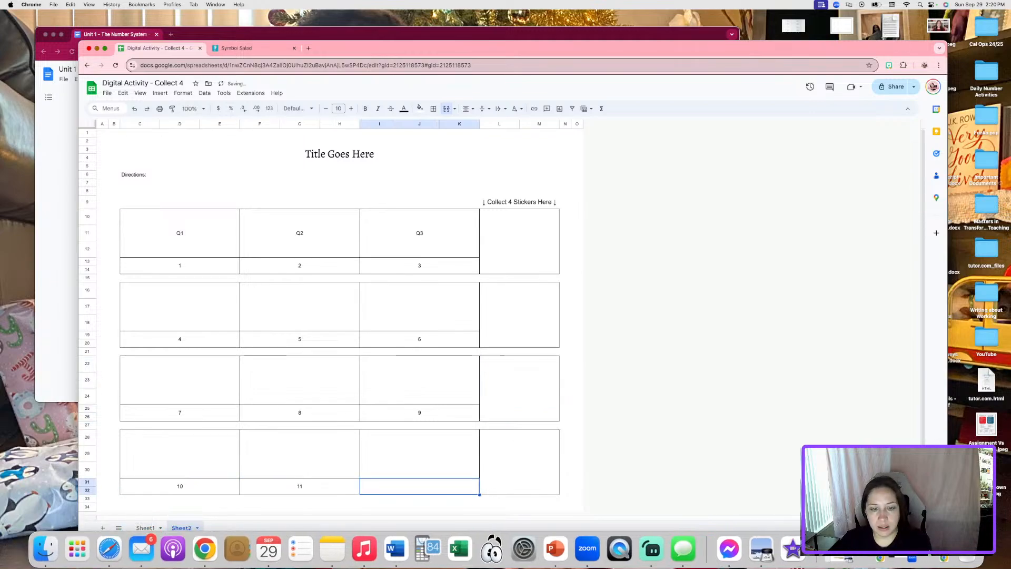
pyautogui.write('12')
pyautogui.press('Tab')
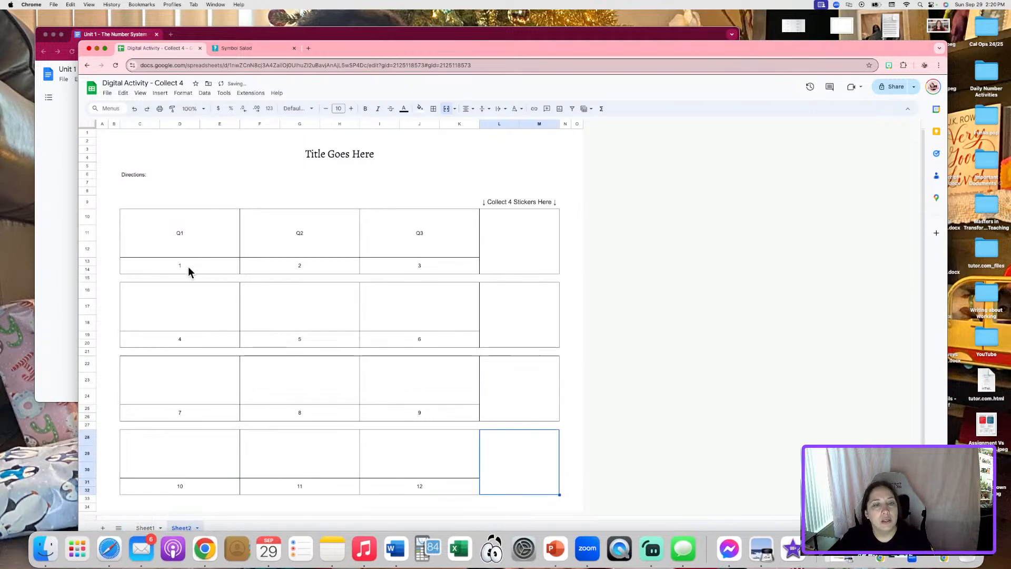
# - Increase the font size of all twelve numbered answer boxes together to 19
pyautogui.moveTo(189, 271); pyautogui.dragTo(413, 271)
pyautogui.keyDown('super'); pyautogui.moveTo(232, 337); pyautogui.dragTo(390, 341); pyautogui.keyUp('super')
pyautogui.keyDown('super'); pyautogui.moveTo(171, 421); pyautogui.dragTo(366, 418); pyautogui.keyUp('super')
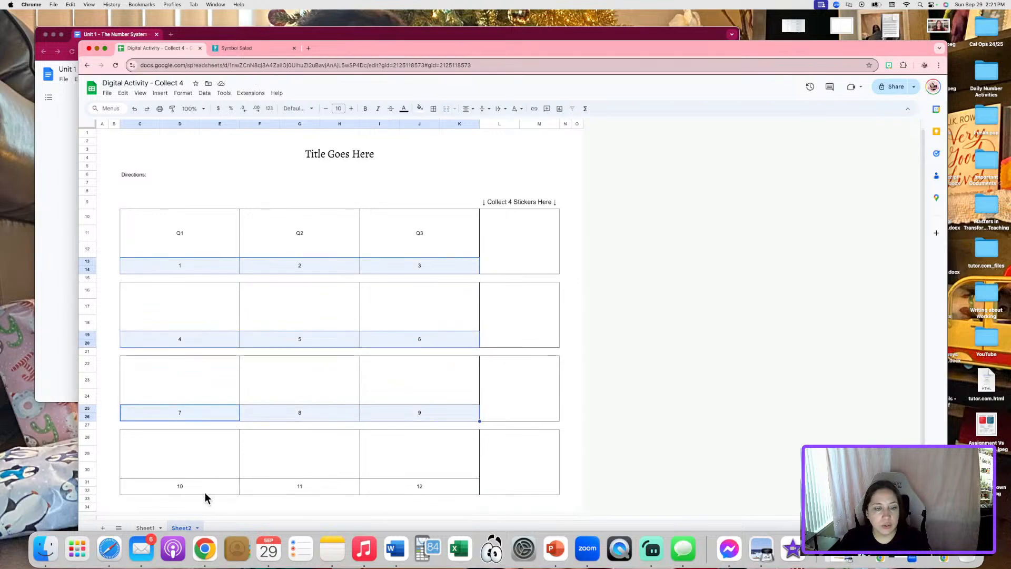
pyautogui.keyDown('super'); pyautogui.moveTo(204, 492); pyautogui.dragTo(406, 492); pyautogui.keyUp('super')
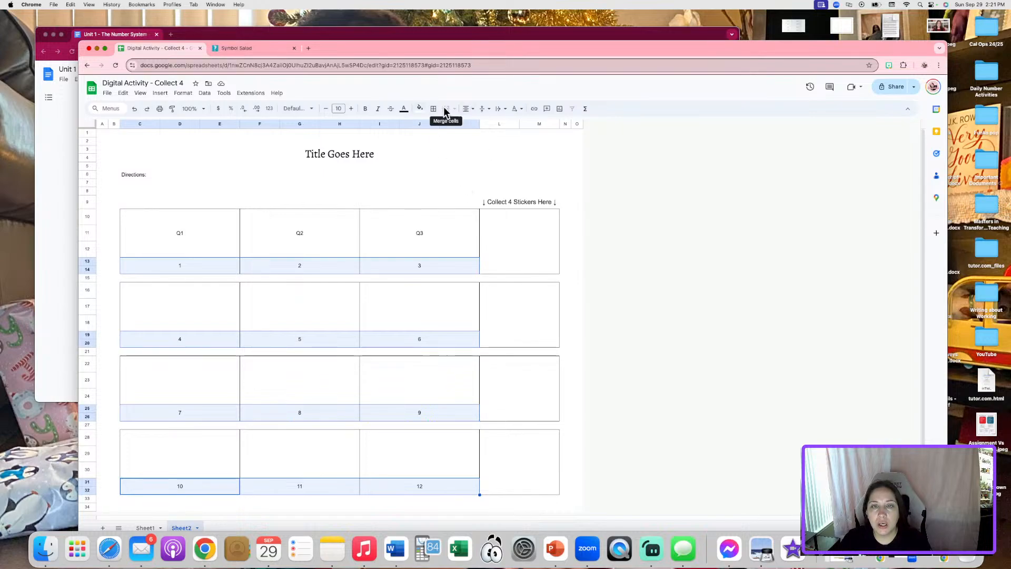
pyautogui.click(352, 109)
pyautogui.click(352, 109)
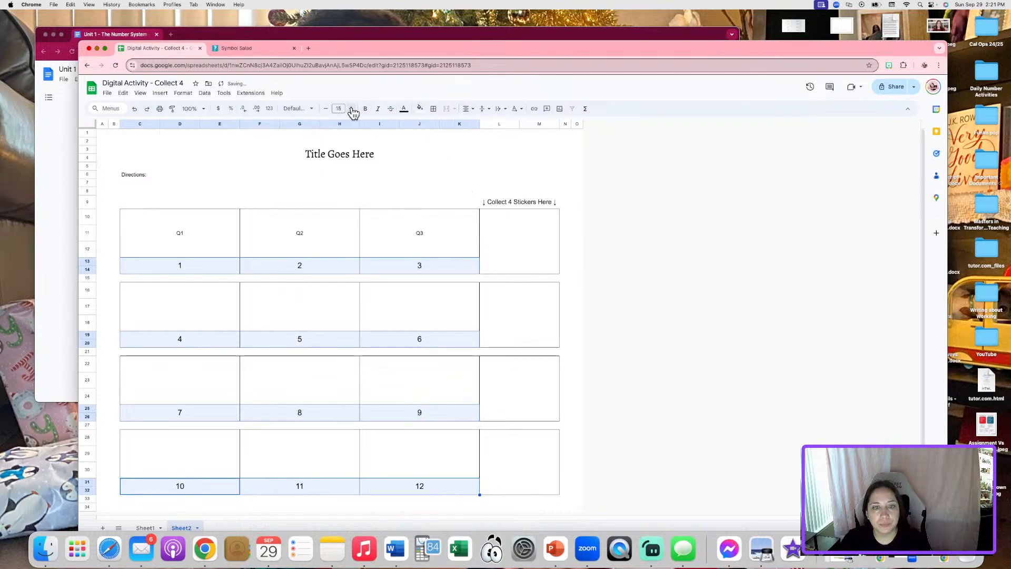
pyautogui.click(352, 109)
pyautogui.click(351, 109)
pyautogui.click(352, 109)
pyautogui.click(351, 109)
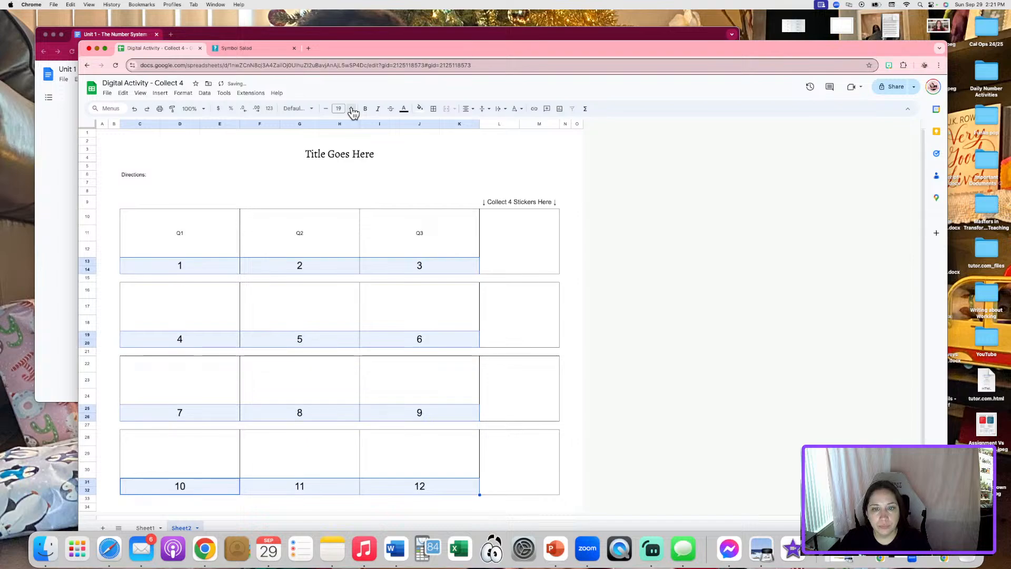
pyautogui.click(245, 464)
# - Increase the font size of the Q1, Q2 and Q3 question boxes to 15
pyautogui.moveTo(195, 251); pyautogui.dragTo(416, 233)
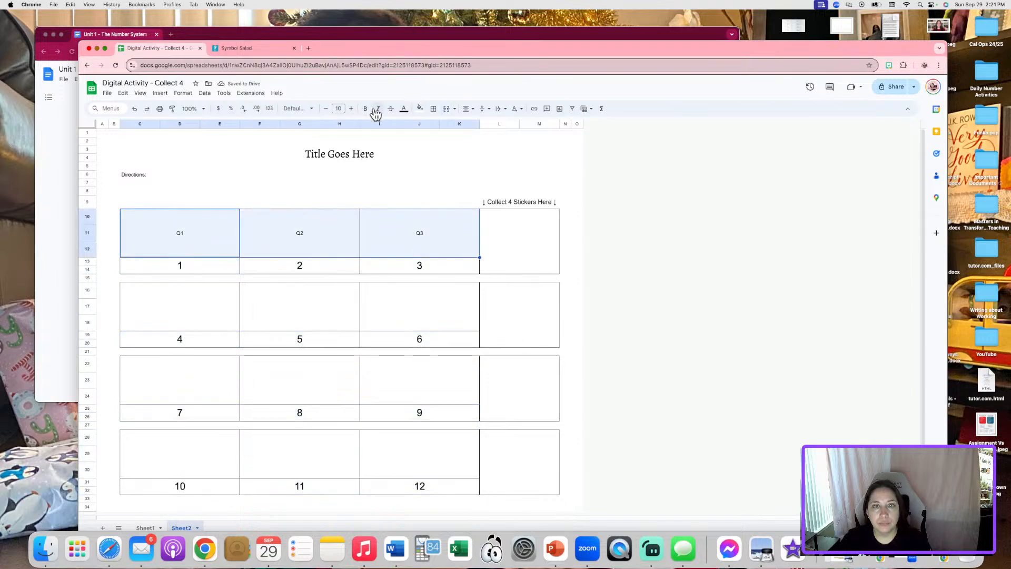
pyautogui.click(352, 109)
pyautogui.click(352, 109)
pyautogui.click(351, 109)
pyautogui.click(351, 109)
pyautogui.click(352, 109)
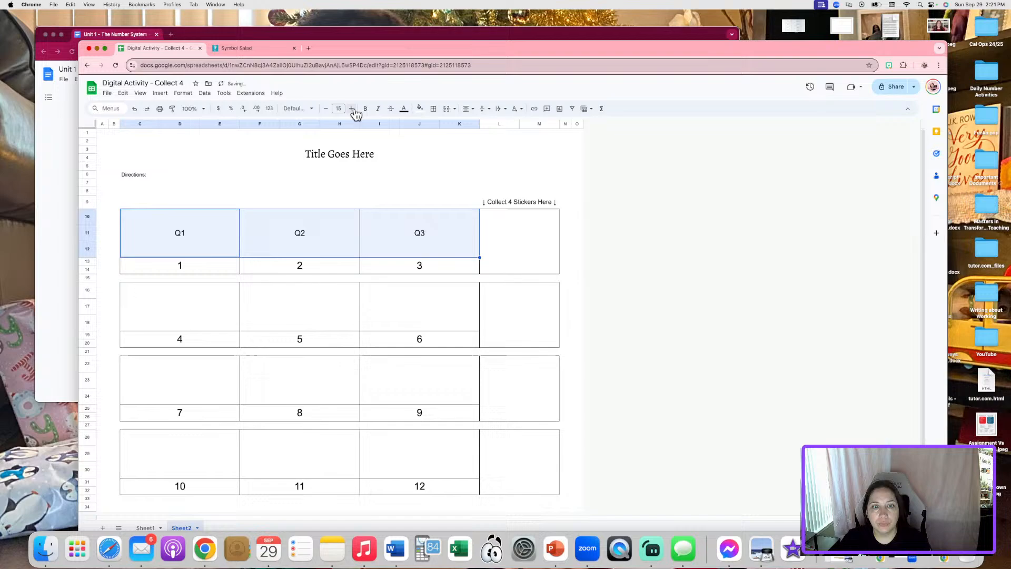
pyautogui.click(340, 232)
# - Enter Q4 in the first question box of the second block and fill the series across to Q6
pyautogui.click(224, 307)
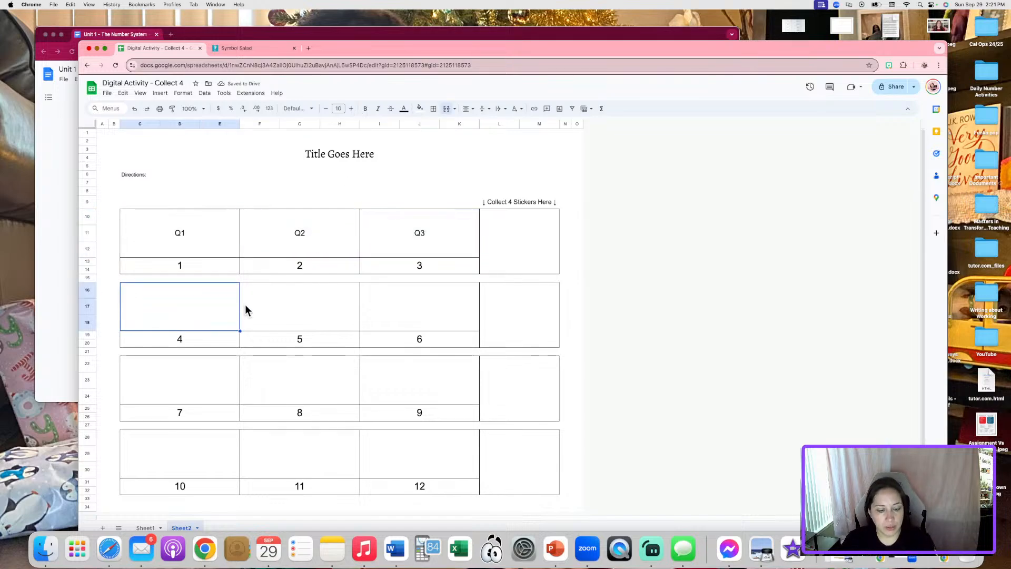
pyautogui.write('$4')
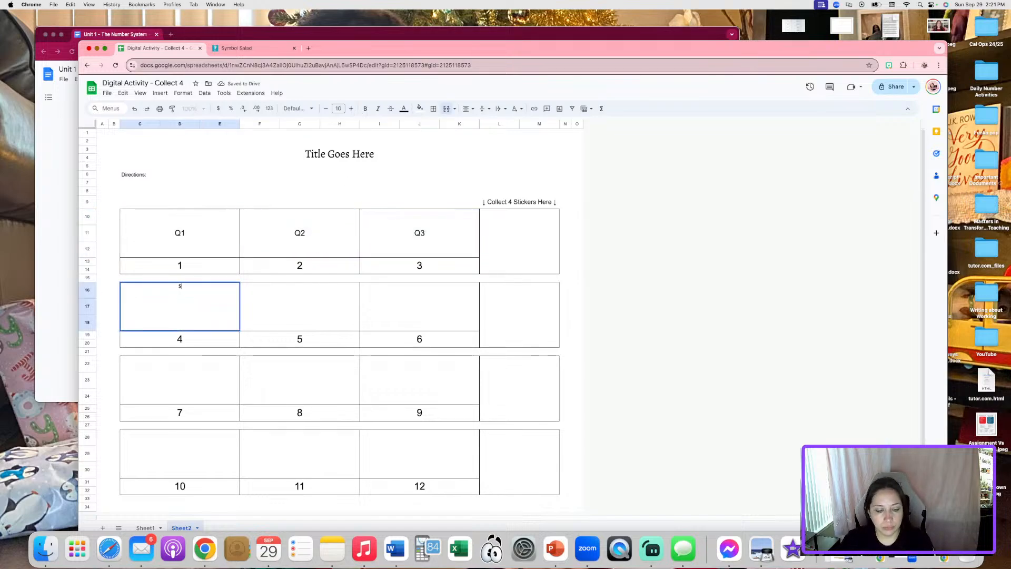
pyautogui.press('Escape')
pyautogui.write('Q4')
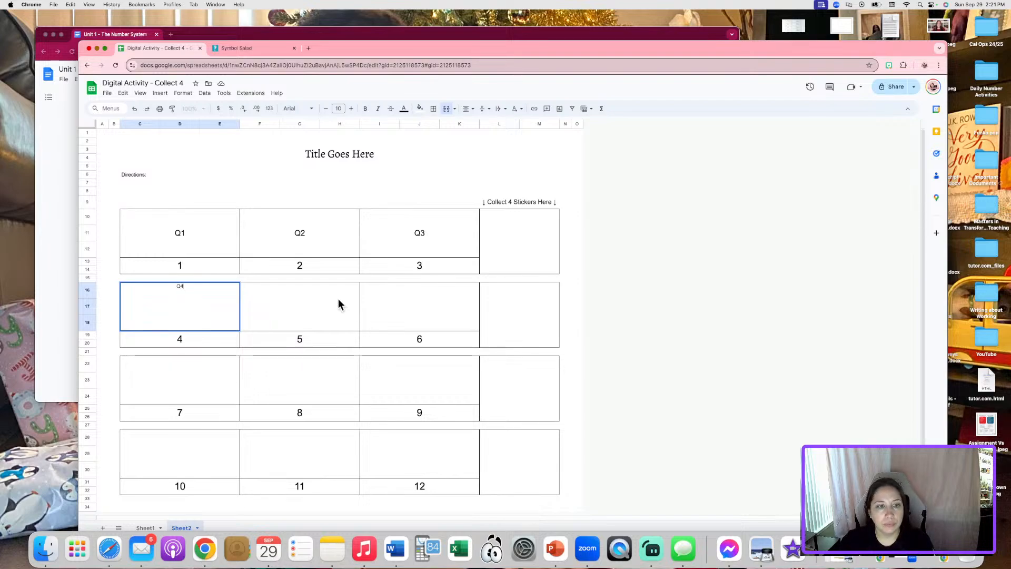
pyautogui.click(285, 316)
pyautogui.click(238, 328)
pyautogui.moveTo(240, 331); pyautogui.dragTo(478, 332)
# - Enter Q7 in the first question box of the third block and fill the series across to Q9
pyautogui.click(205, 399)
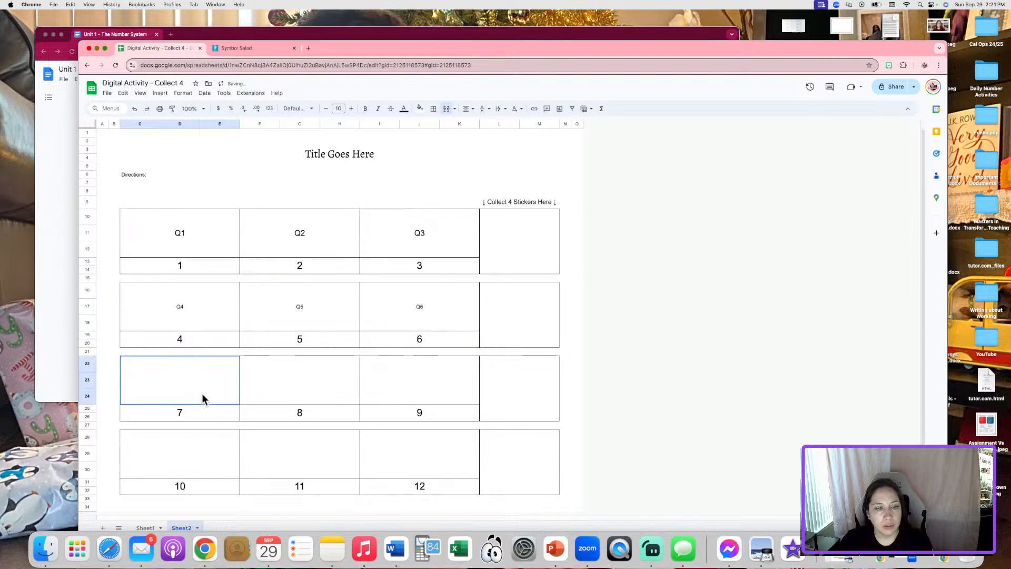
pyautogui.write('Q')
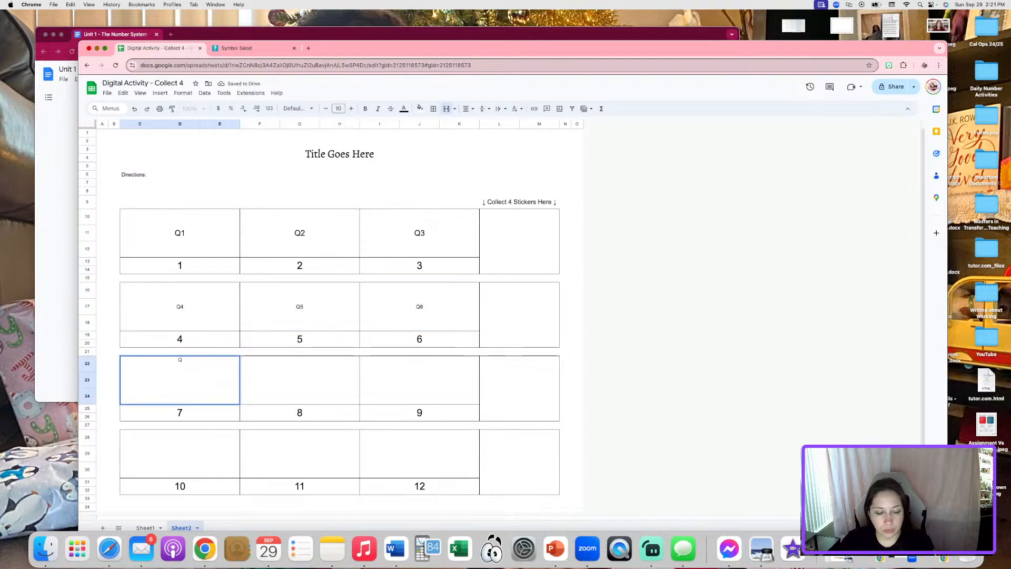
pyautogui.write('7')
pyautogui.click(319, 397)
pyautogui.click(219, 403)
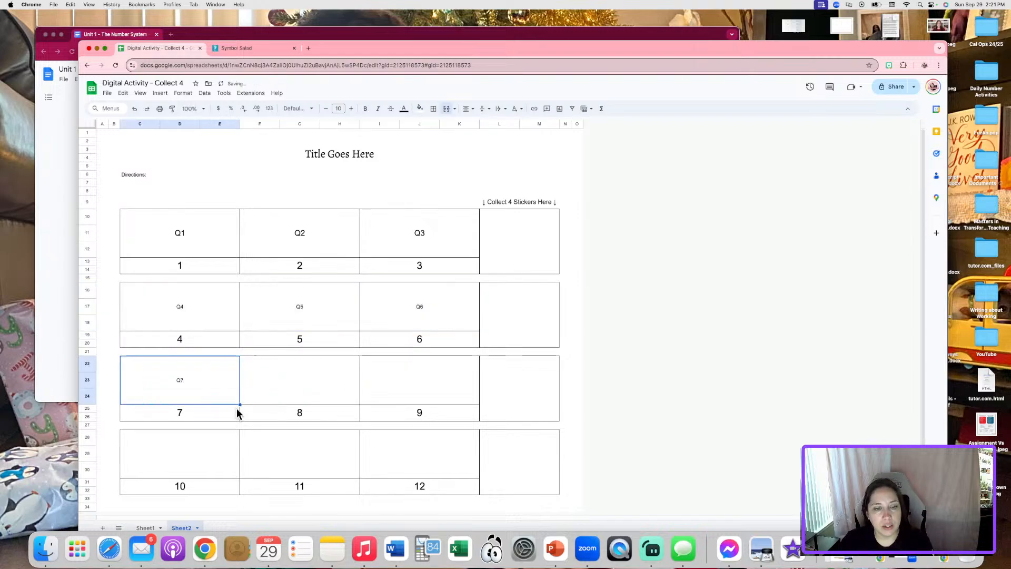
pyautogui.moveTo(241, 404); pyautogui.dragTo(466, 404)
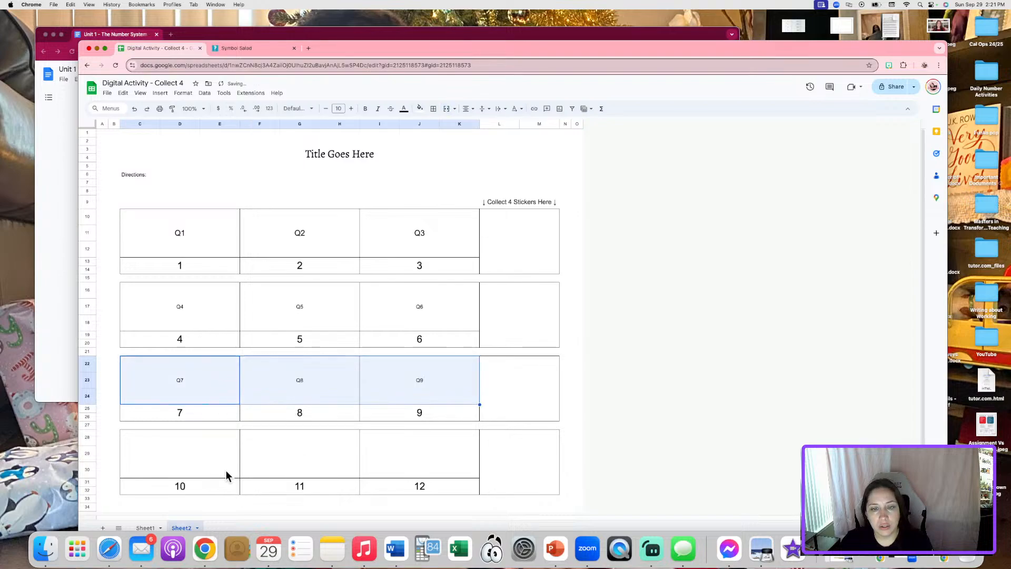
# - Enter Q10 in the first question box of the last block and fill the series across to Q12
pyautogui.click(170, 460)
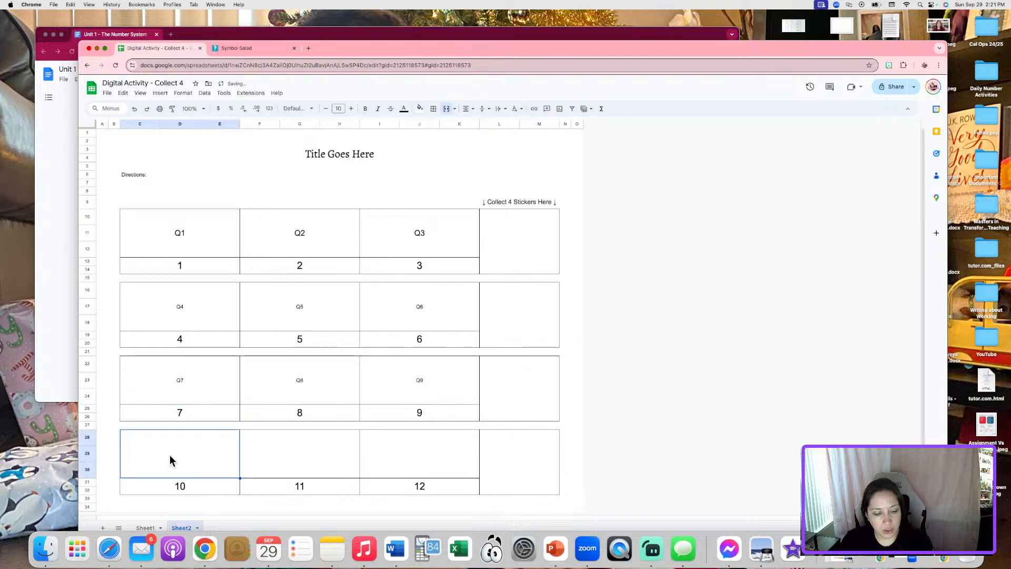
pyautogui.write('Q10')
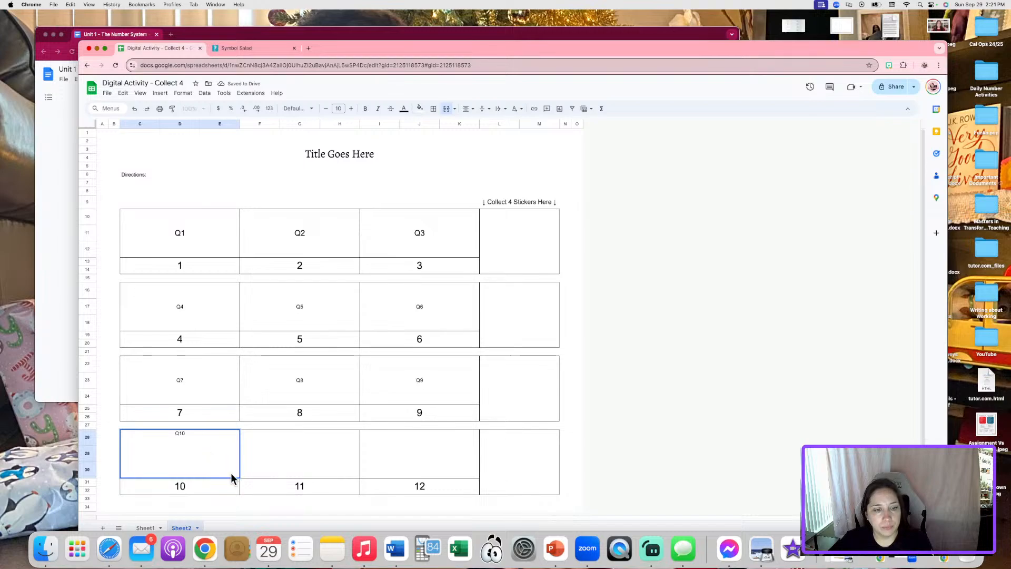
pyautogui.press('Tab')
pyautogui.click(215, 453)
pyautogui.moveTo(235, 479); pyautogui.dragTo(479, 478)
pyautogui.click(746, 403)
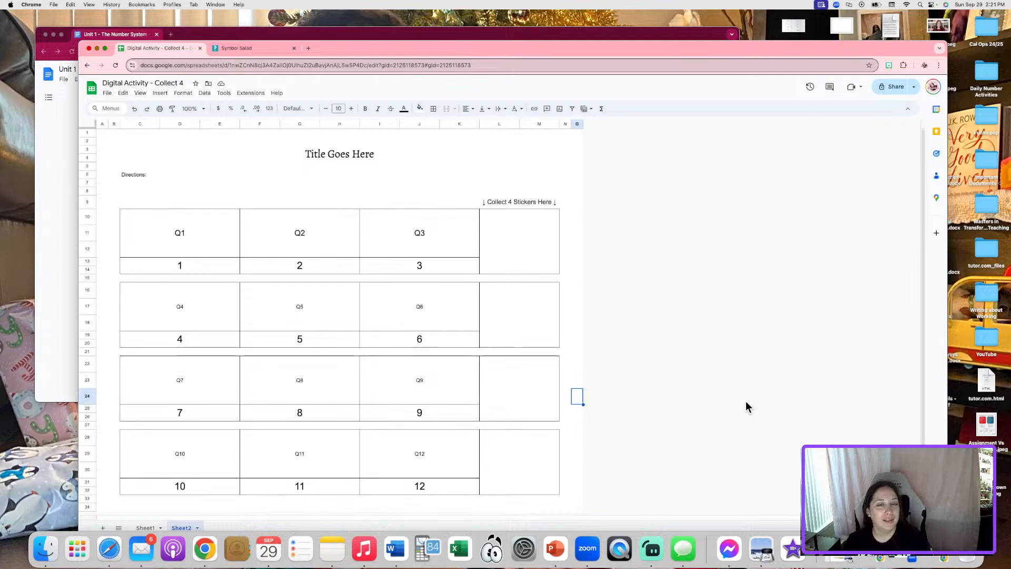
# - Copy the Q1 box's formatting onto the question boxes Q4 through Q12, one row at a time
pyautogui.click(205, 226)
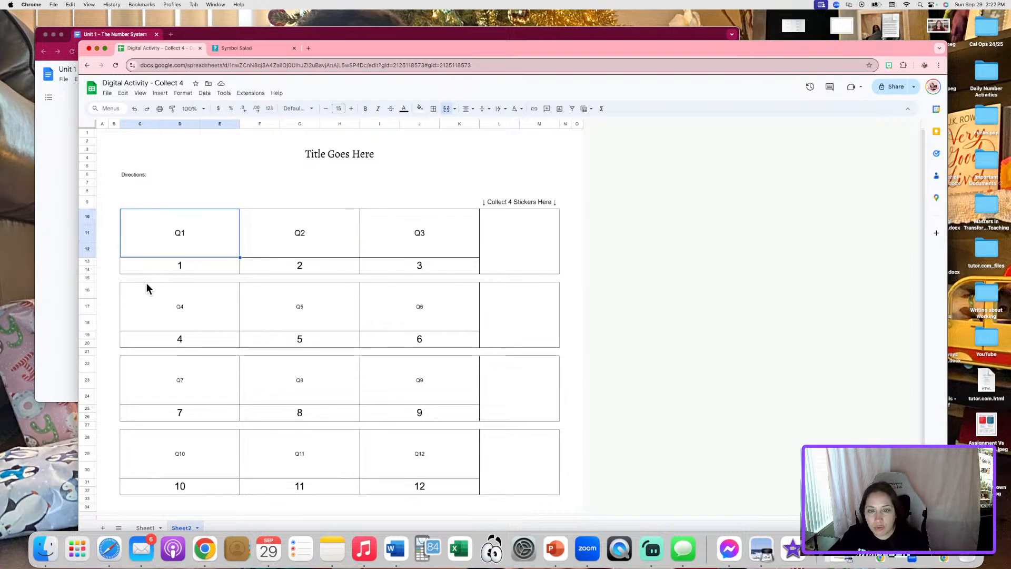
pyautogui.click(172, 110)
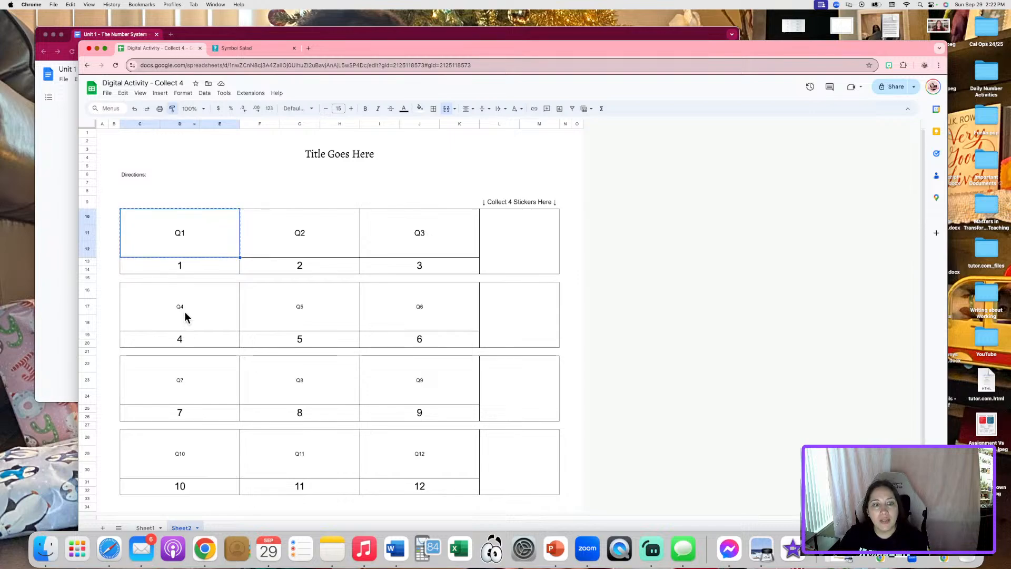
pyautogui.moveTo(184, 311); pyautogui.dragTo(403, 316)
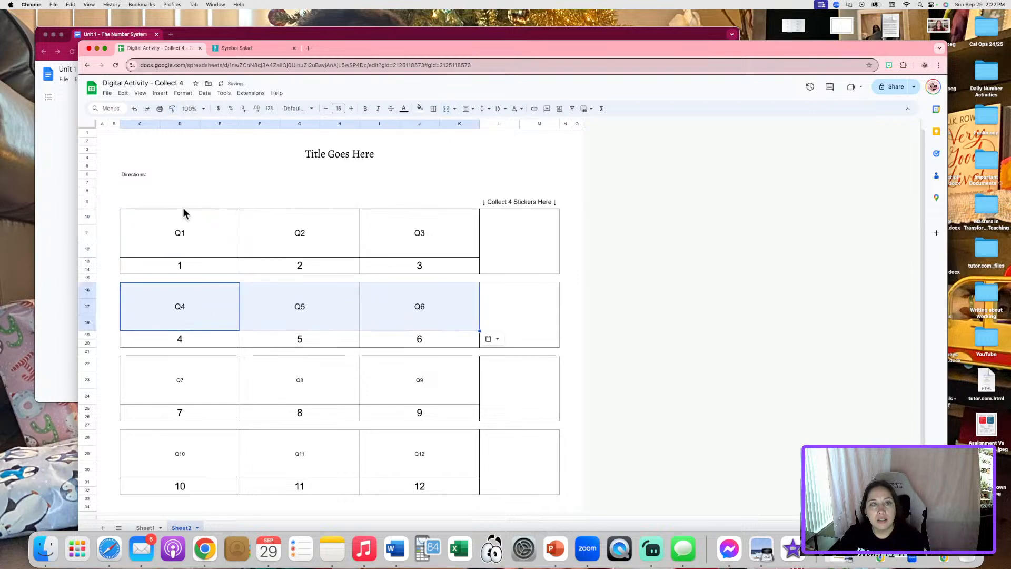
pyautogui.click(173, 109)
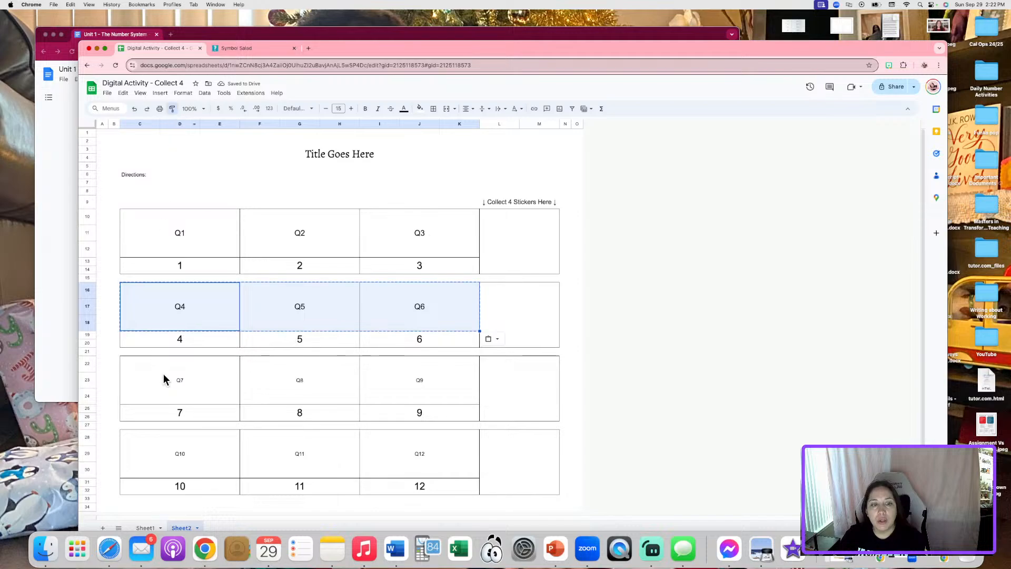
pyautogui.moveTo(163, 379); pyautogui.dragTo(416, 380)
pyautogui.click(173, 109)
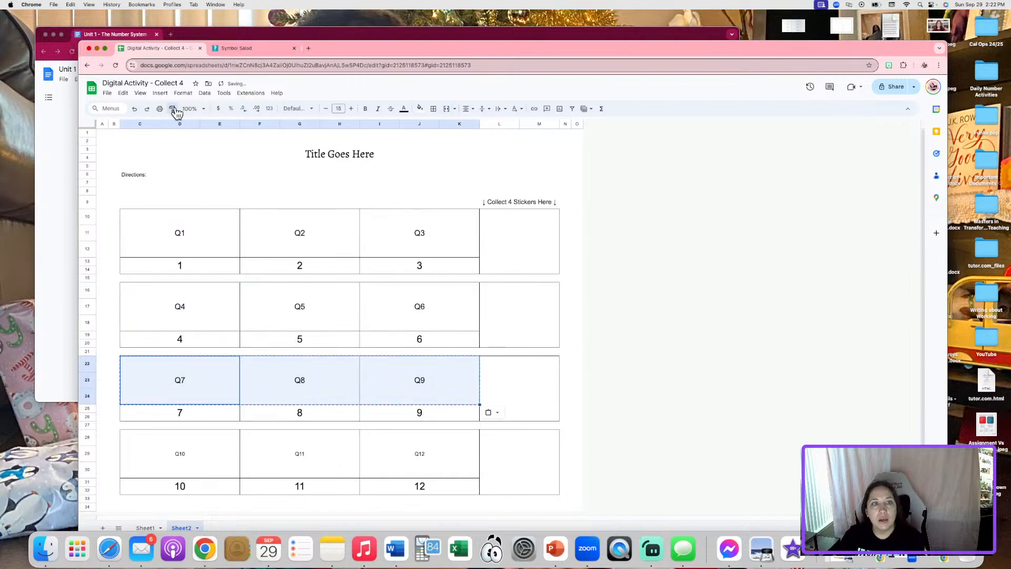
pyautogui.click(185, 457)
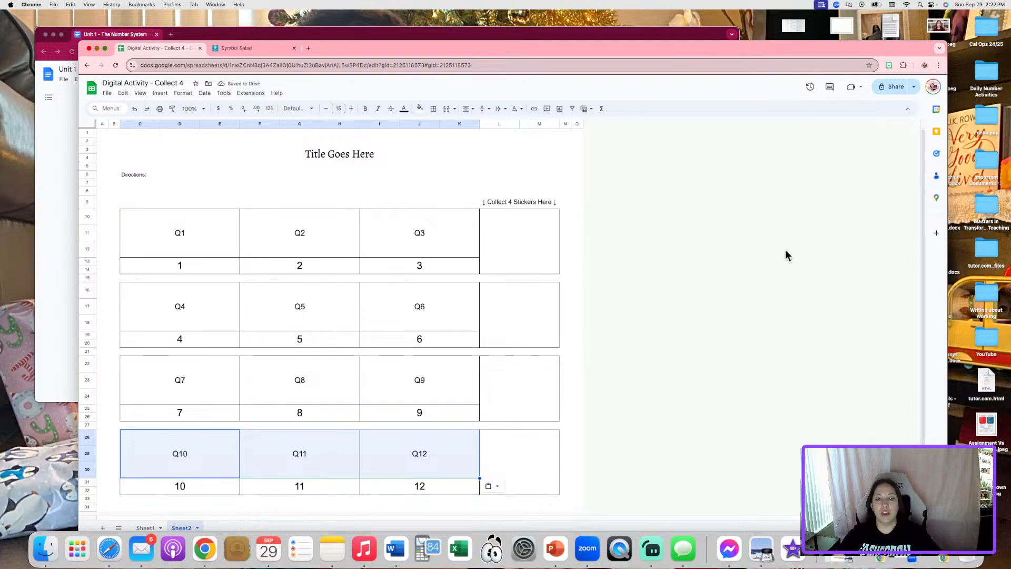
pyautogui.click(498, 159)
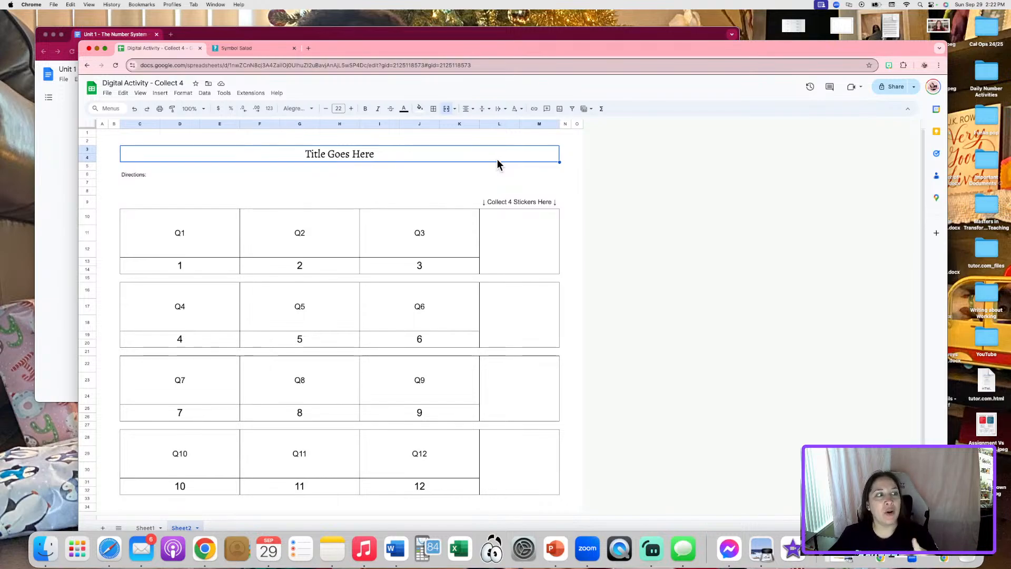
pyautogui.click(790, 322)
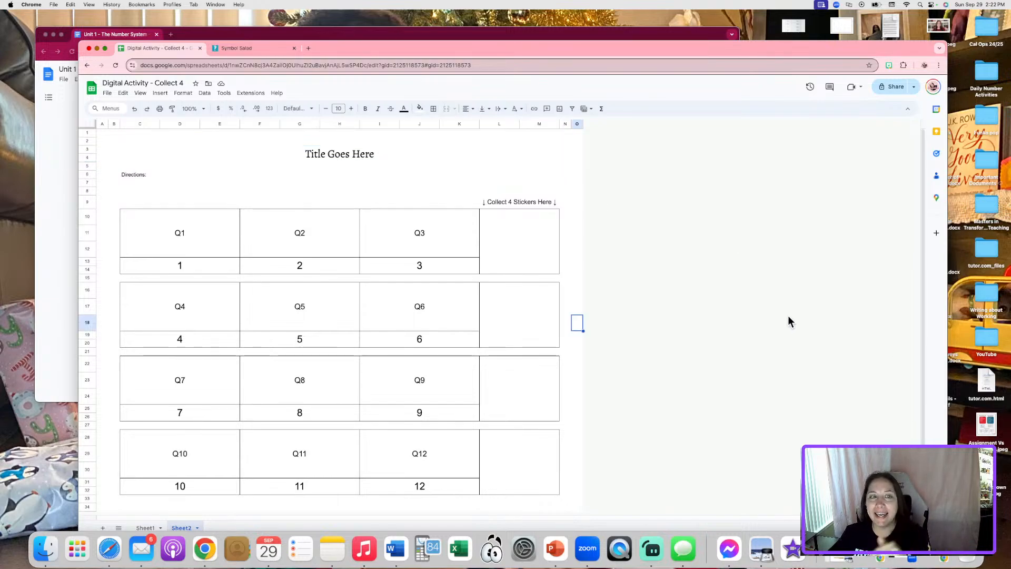
pyautogui.moveTo(770, 48); pyautogui.dragTo(758, 29)
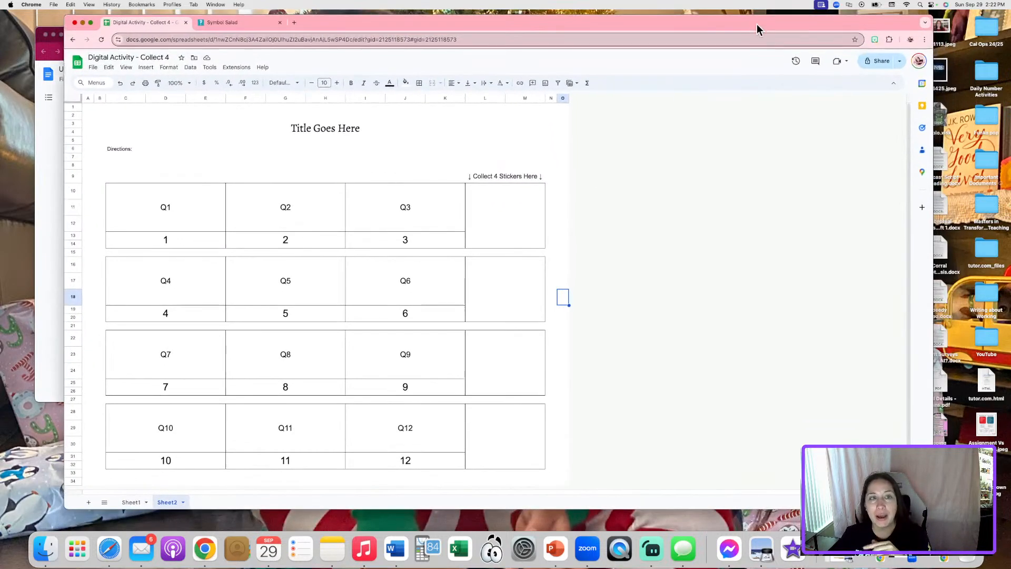
# - Set the spreadsheet's general access to Anyone with the link and copy the sharing link
pyautogui.click(878, 61)
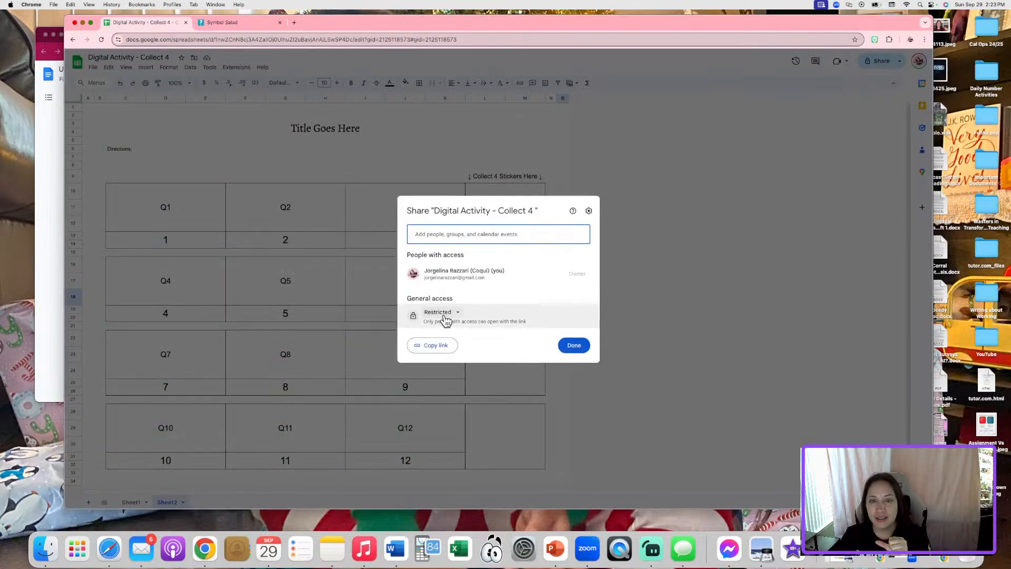
pyautogui.click(445, 316)
pyautogui.click(456, 348)
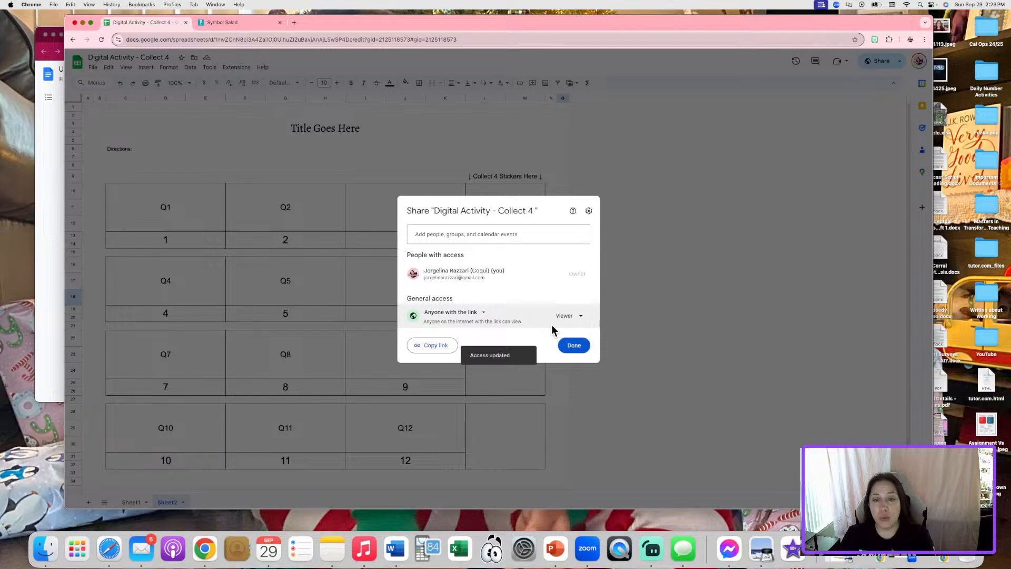
pyautogui.click(439, 347)
pyautogui.click(576, 348)
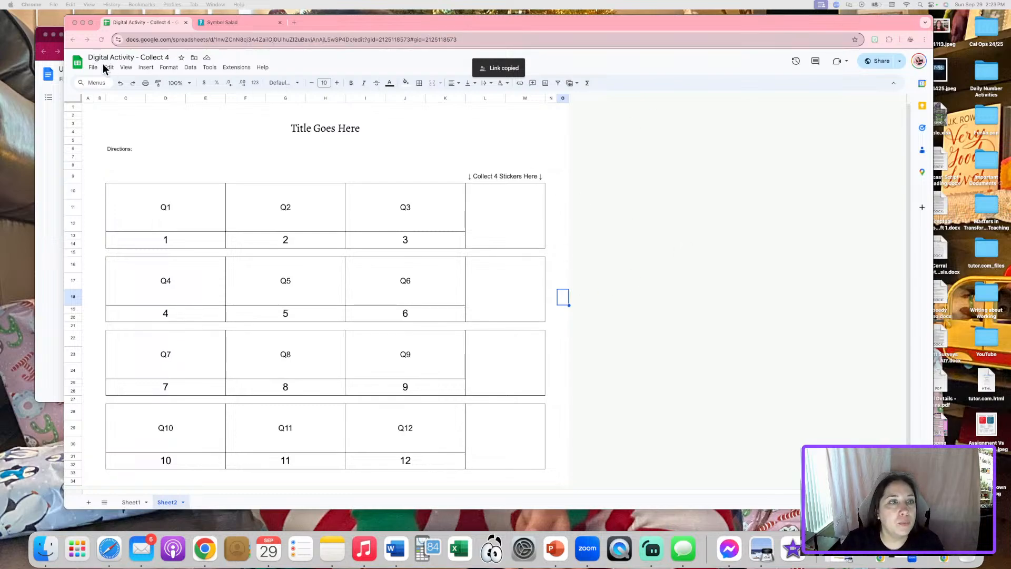
# - Rename the spreadsheet as "Digital Activity - Collect 4 - Link 1"
pyautogui.click(154, 58)
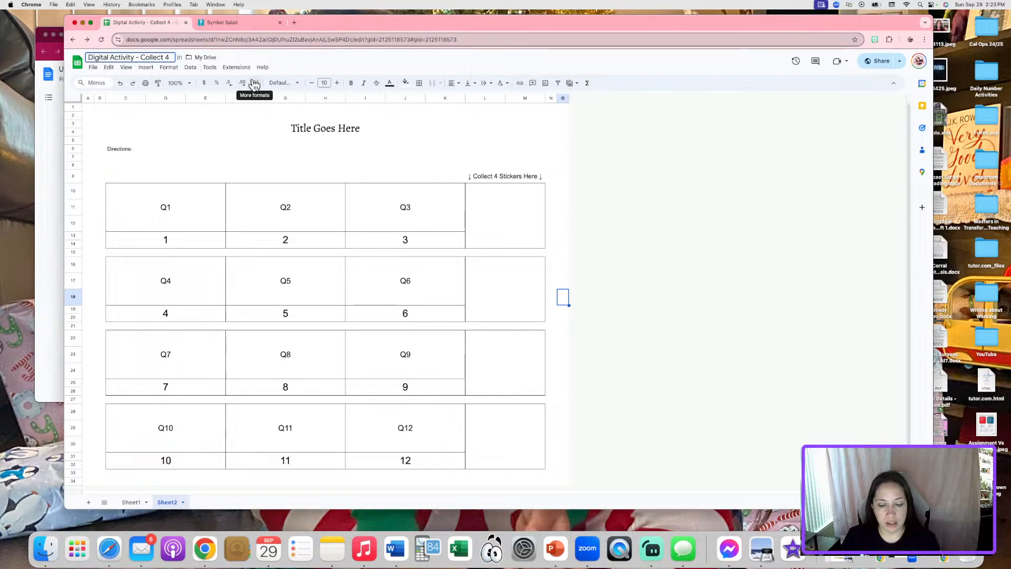
pyautogui.write('Link 1')
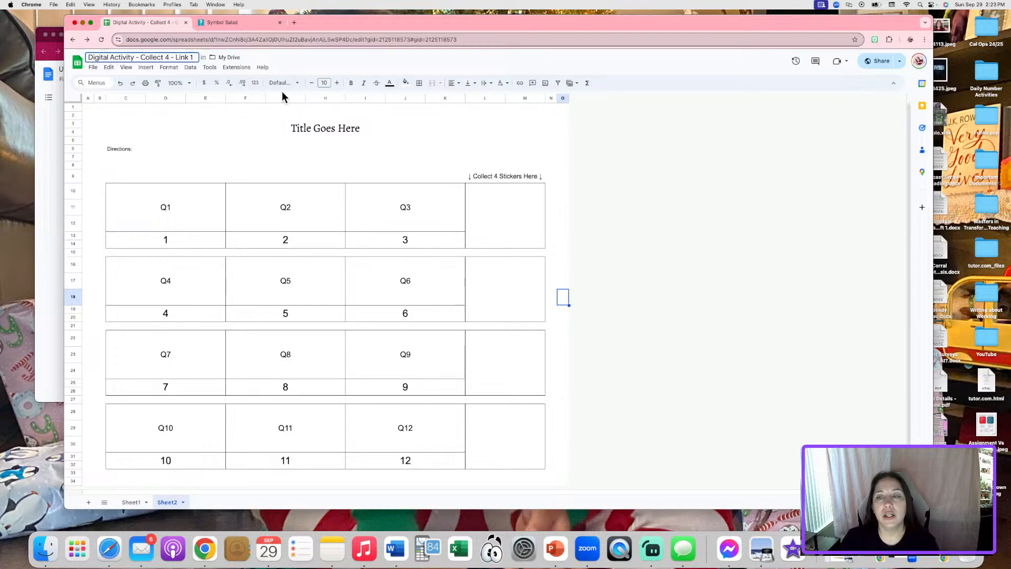
pyautogui.press('Return')
# - Make a copy of the spreadsheet named "Digital Activity - Collect 4 - Link 2"
pyautogui.click(94, 68)
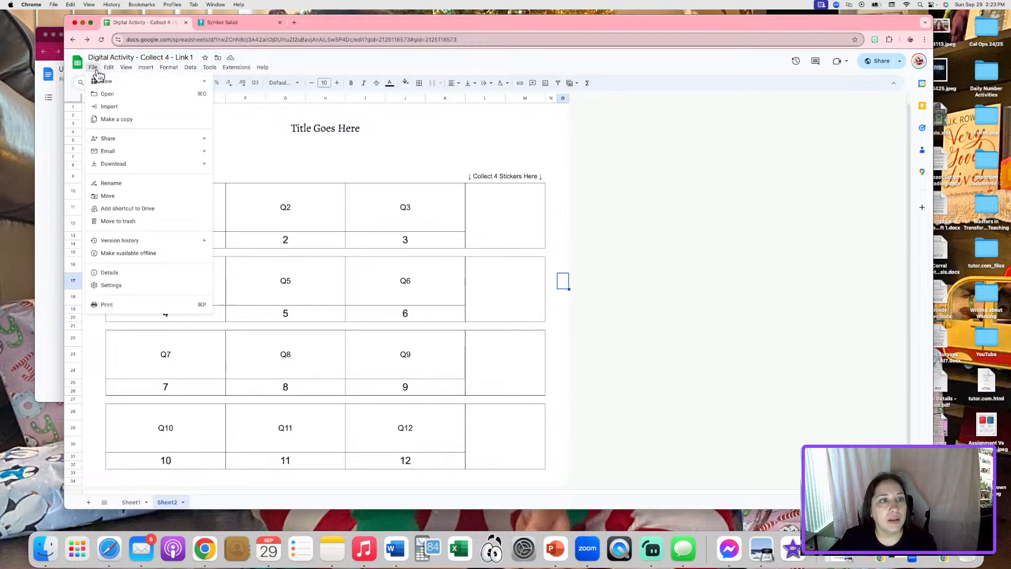
pyautogui.click(123, 120)
pyautogui.click(452, 228)
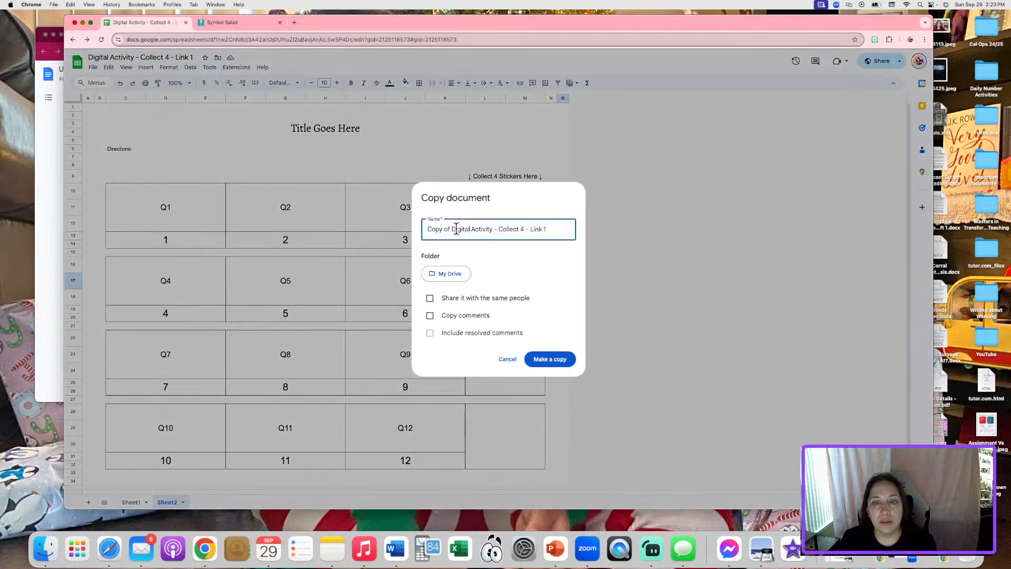
pyautogui.moveTo(452, 228); pyautogui.dragTo(320, 225)
pyautogui.press('BackSpace')
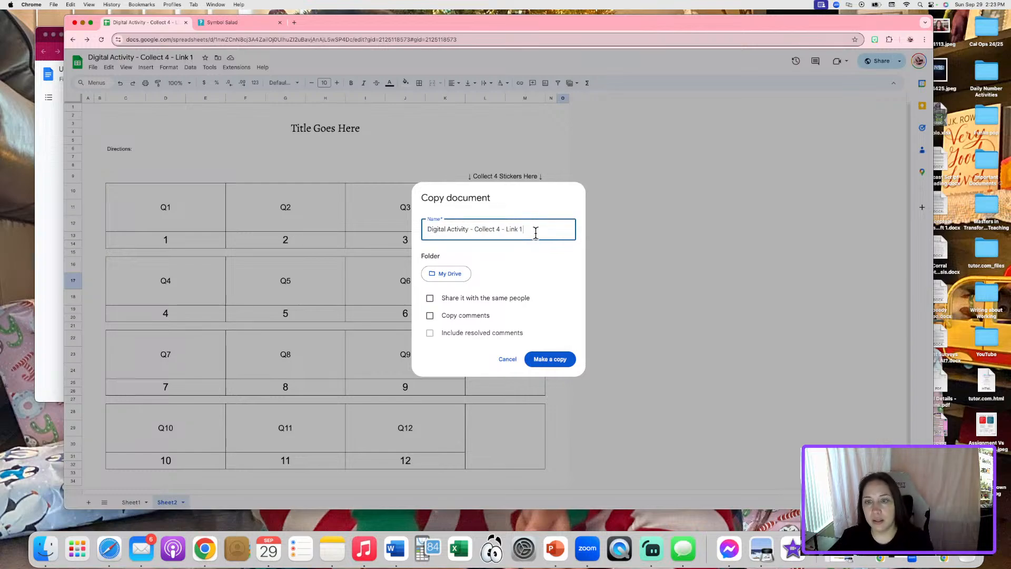
pyautogui.press('BackSpace')
pyautogui.write('2')
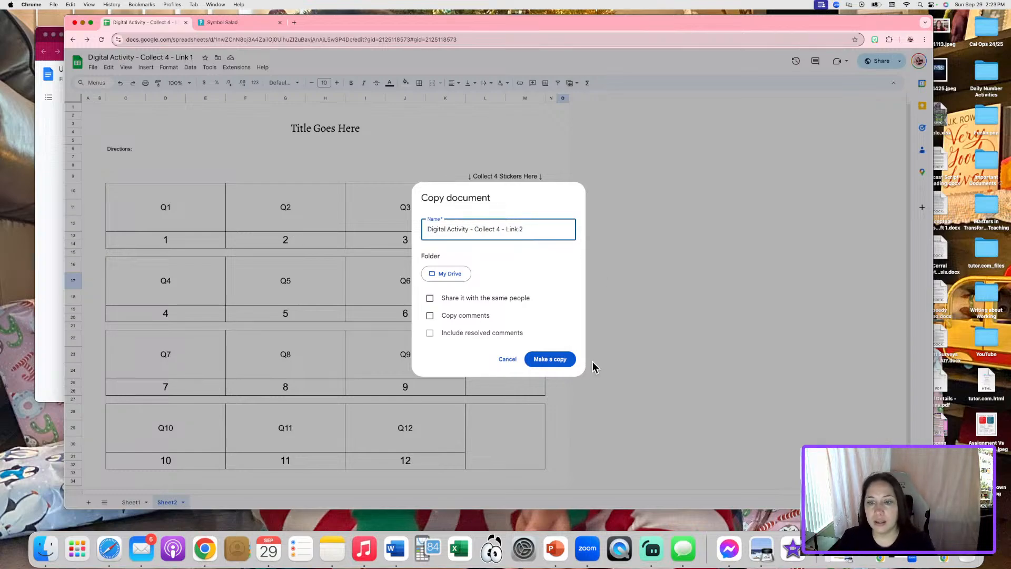
pyautogui.click(550, 359)
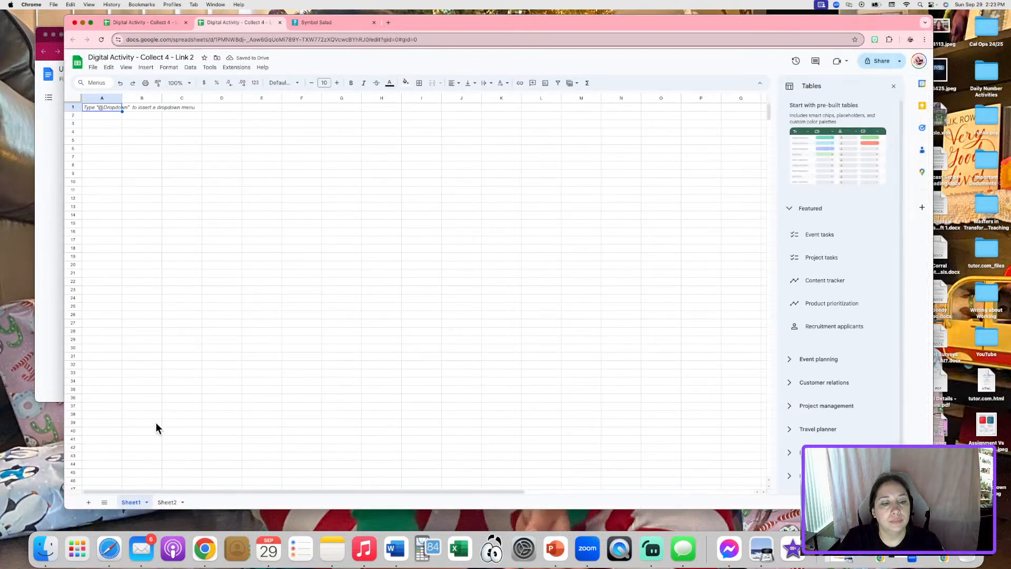
# - Show Sheet2 in the Link 2 copy, compare it with the Link 1 file, and close the pre-built tables pane
pyautogui.scroll(-10, 149, 216)
pyautogui.scroll(10, 158, 263)
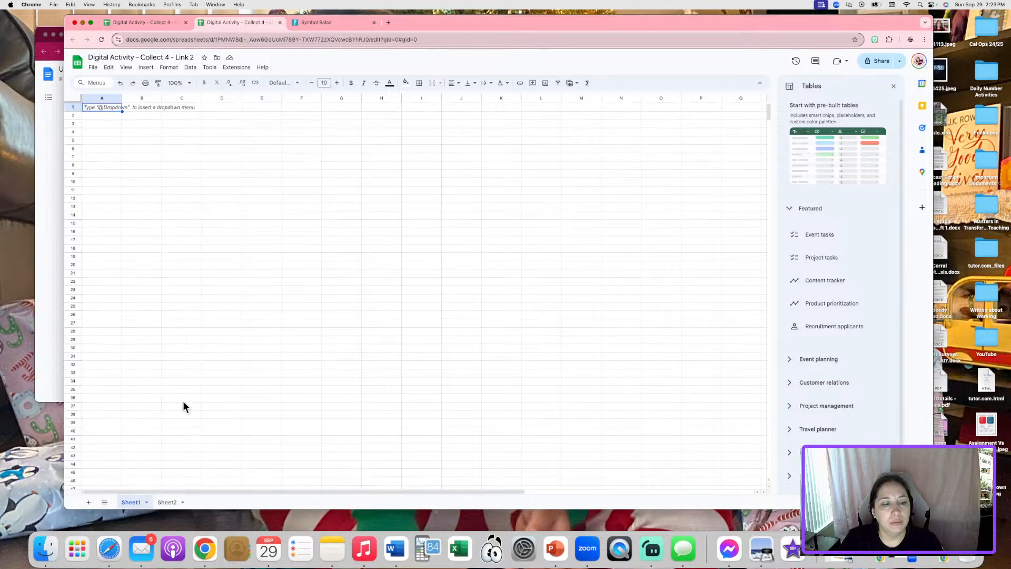
pyautogui.click(165, 502)
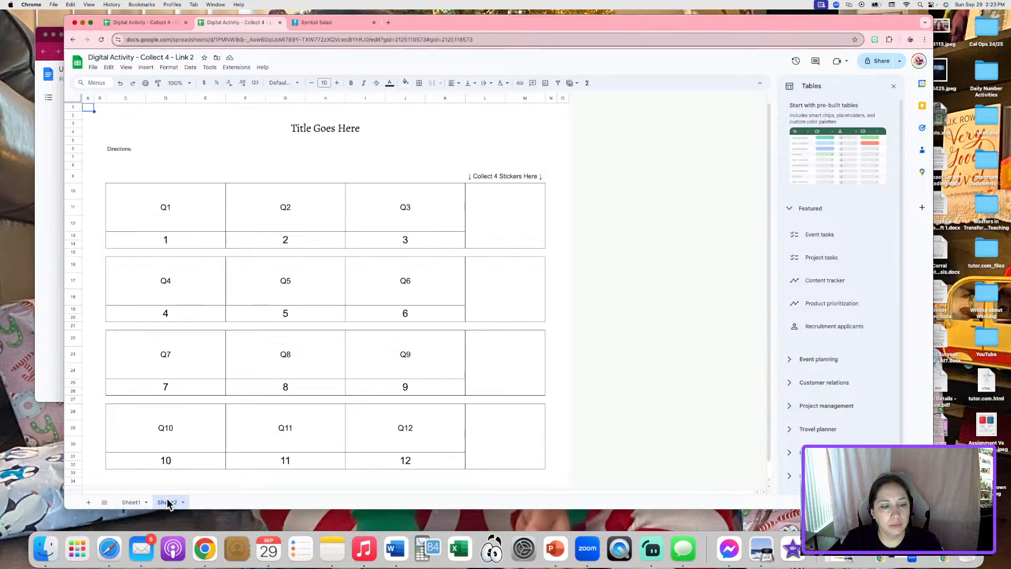
pyautogui.click(153, 23)
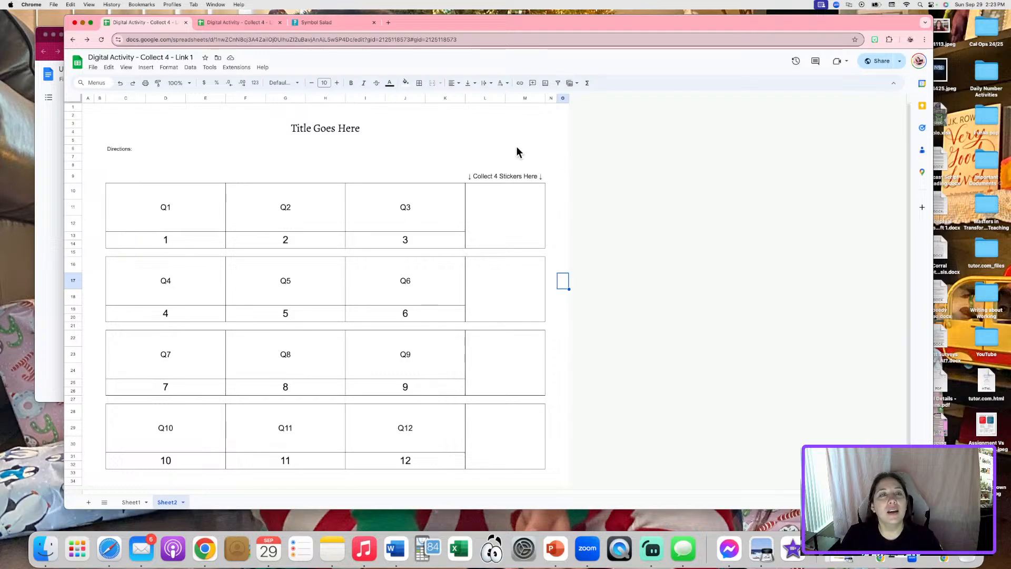
pyautogui.click(237, 22)
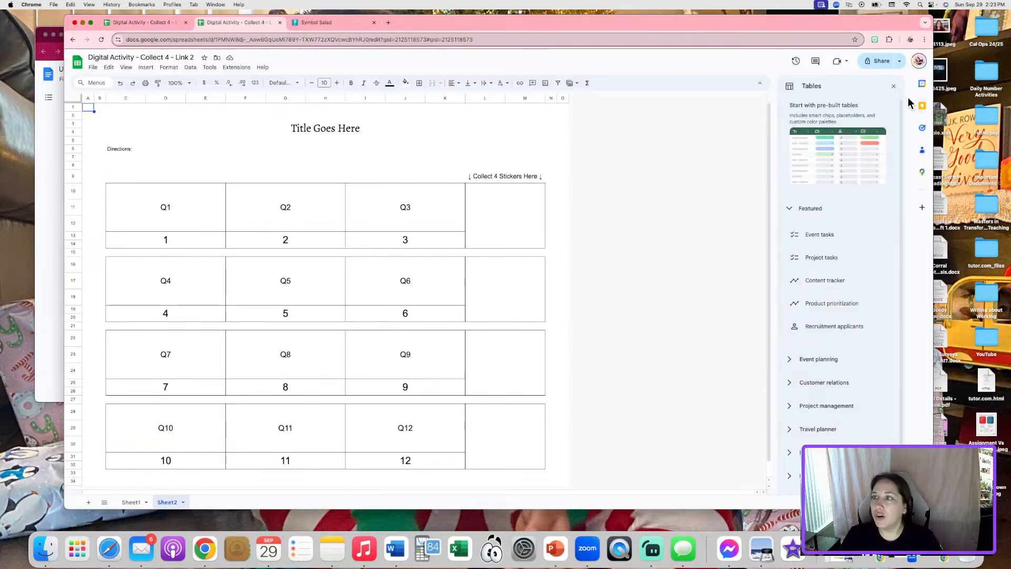
pyautogui.click(893, 86)
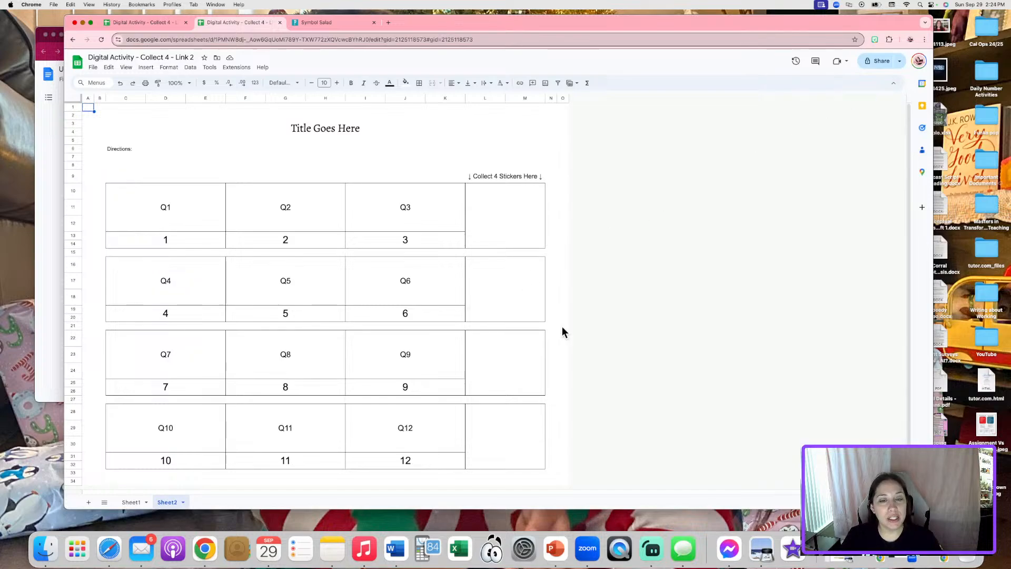
# - Move the activity sheet, Sheet2, ahead of the blank Sheet1 in the Link 2 spreadsheet
pyautogui.click(74, 97)
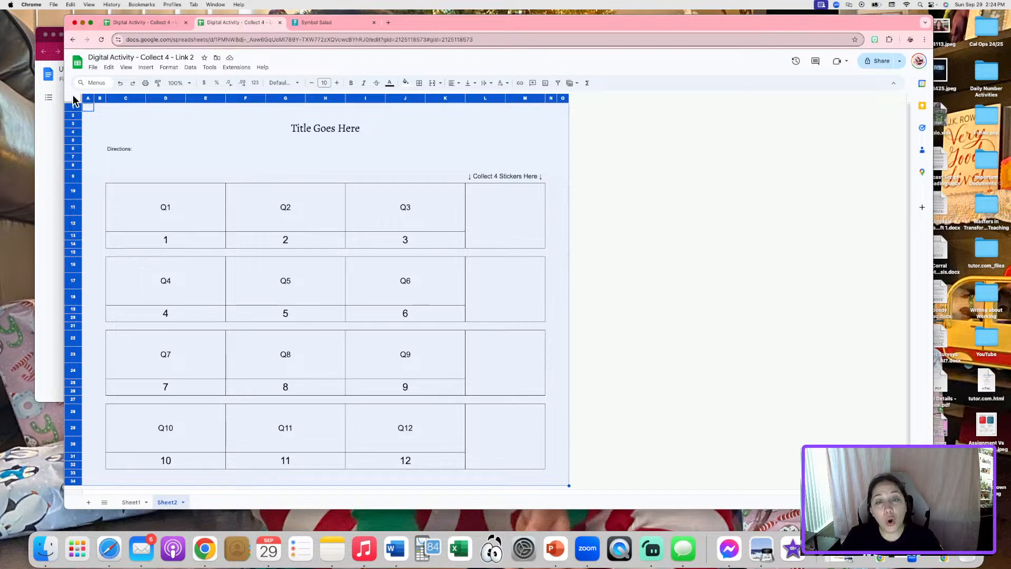
pyautogui.click(131, 502)
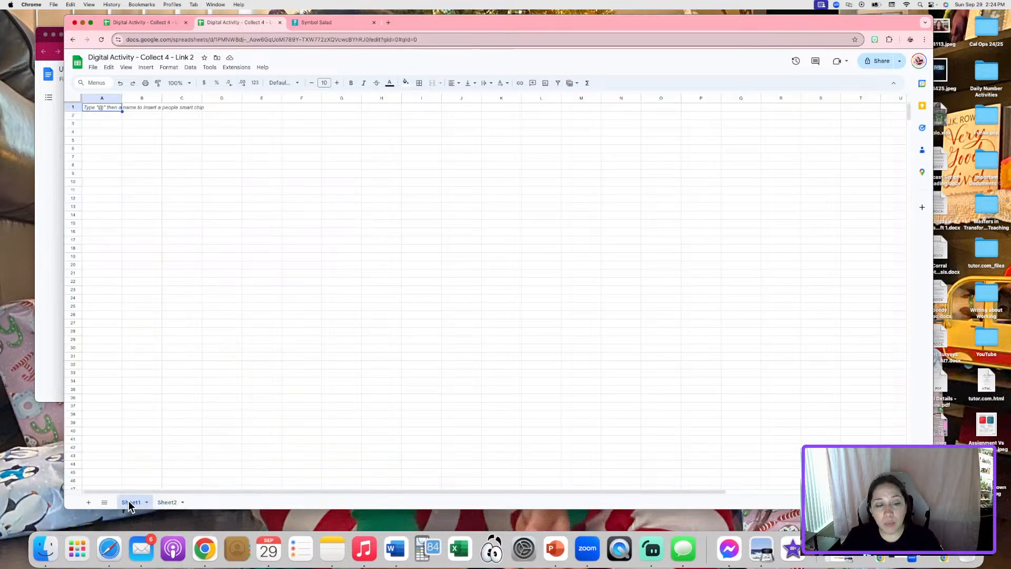
pyautogui.moveTo(168, 502); pyautogui.dragTo(140, 501)
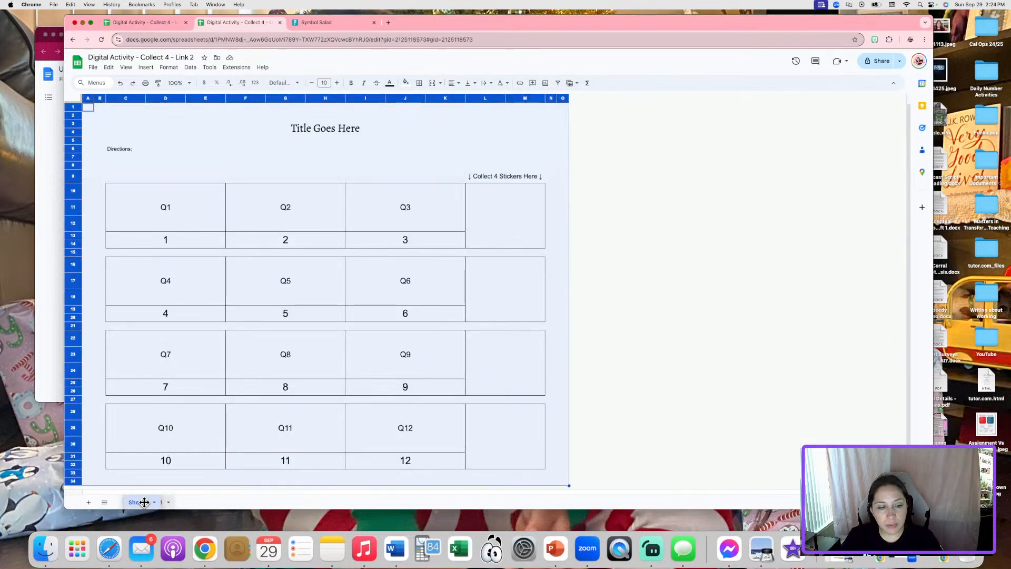
# - Rename the blank Sheet1 in the Link 2 spreadsheet as Sheet23 to free up its name
pyautogui.rightClick(139, 501)
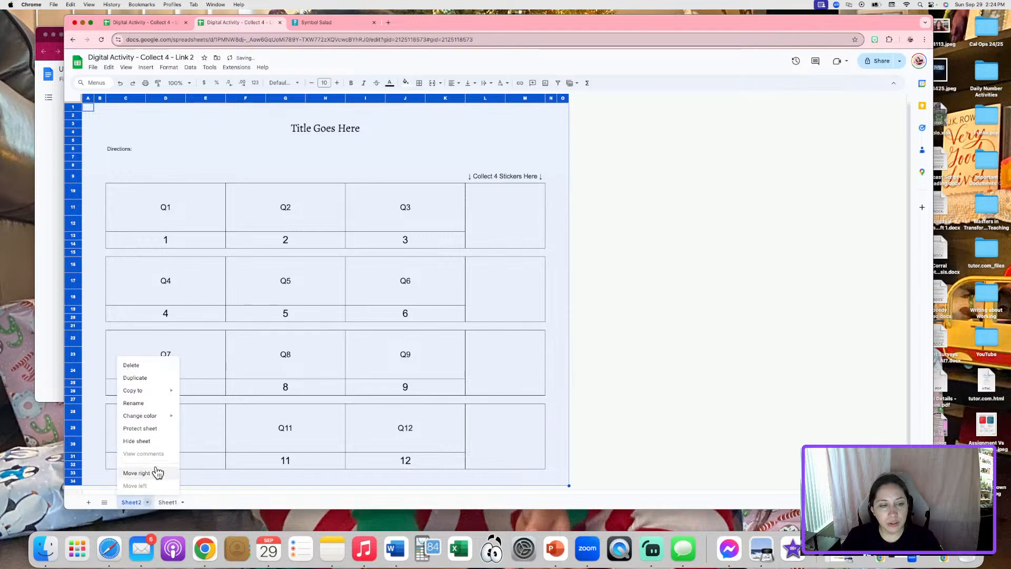
pyautogui.rightClick(166, 502)
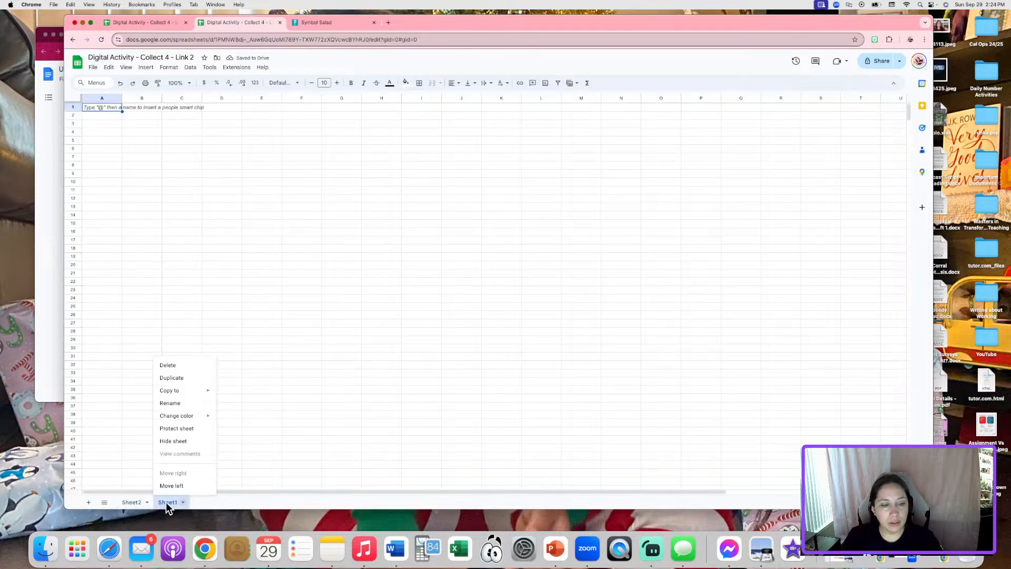
pyautogui.click(194, 403)
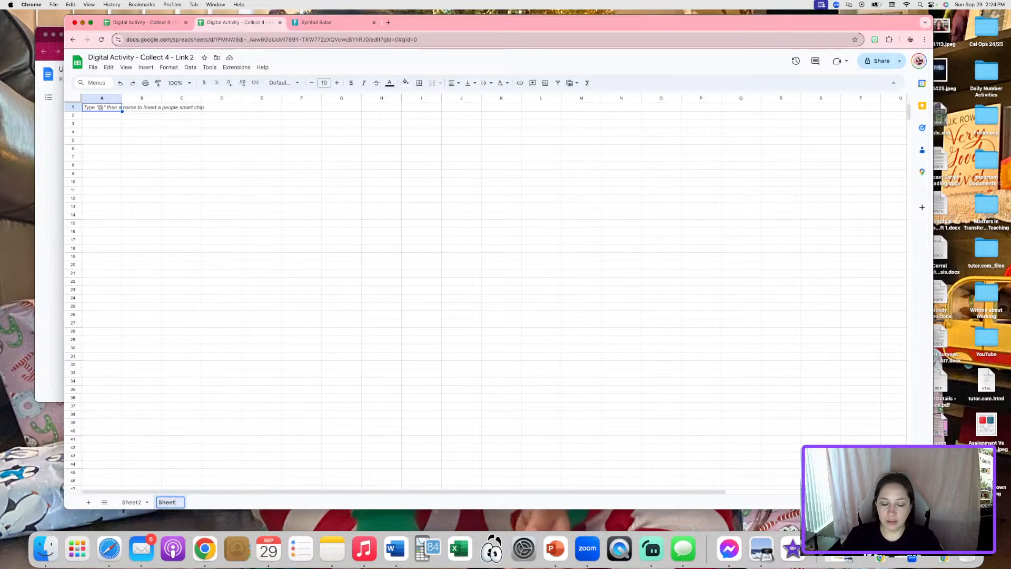
pyautogui.write('23')
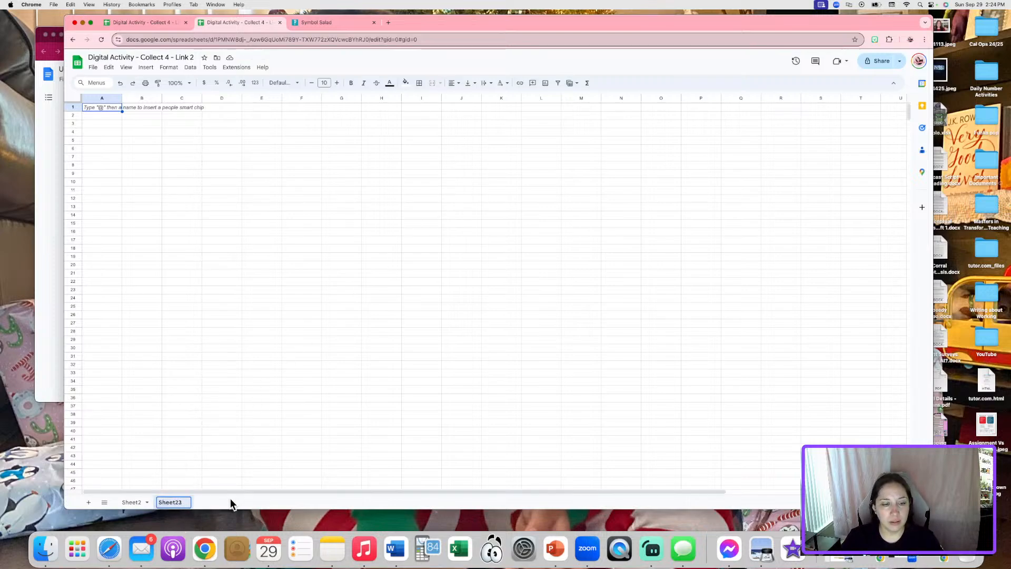
# - Rename the activity sheet in the Link 2 spreadsheet as Sheet1
pyautogui.rightClick(131, 503)
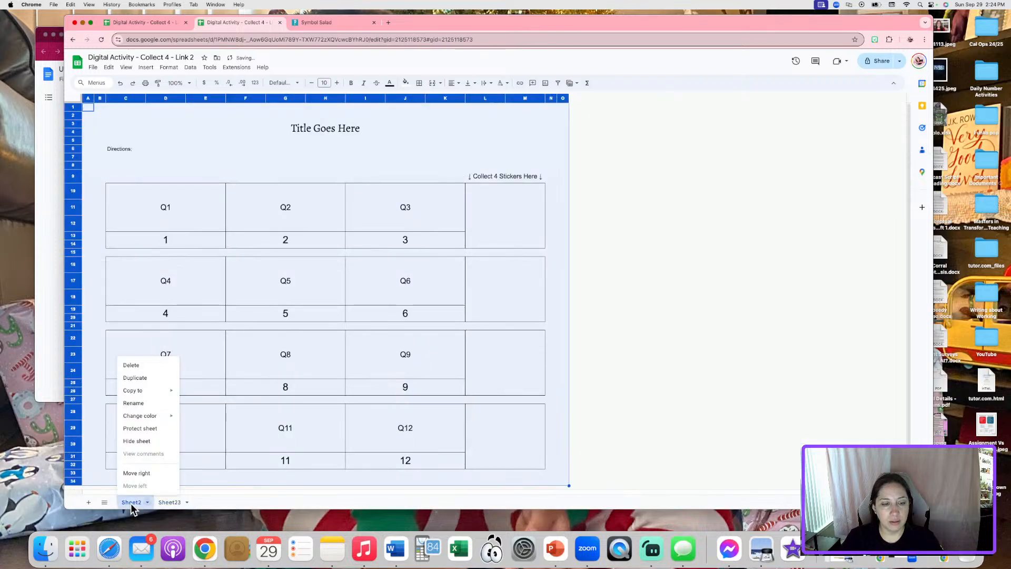
pyautogui.click(144, 403)
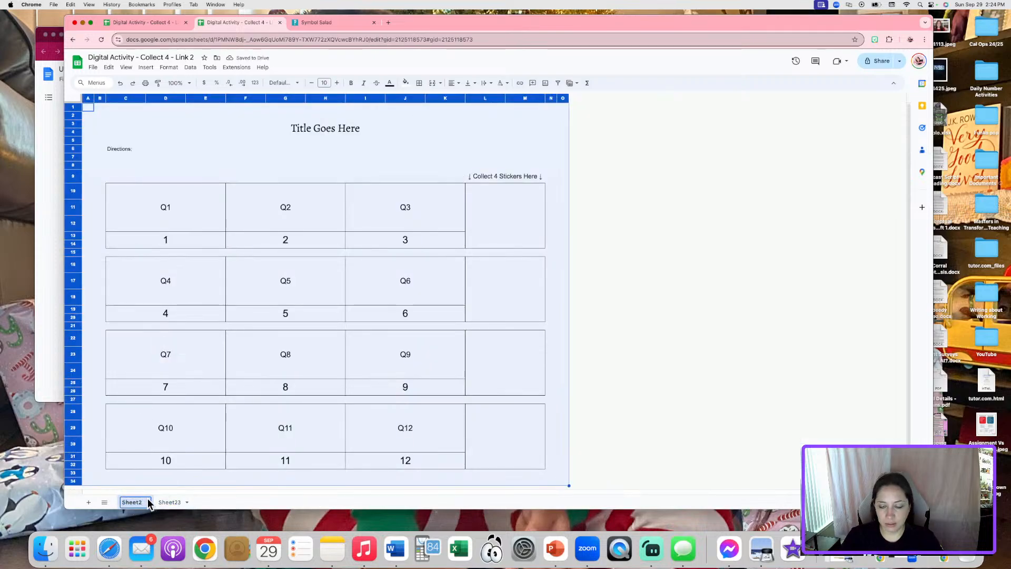
pyautogui.write('Sheet1')
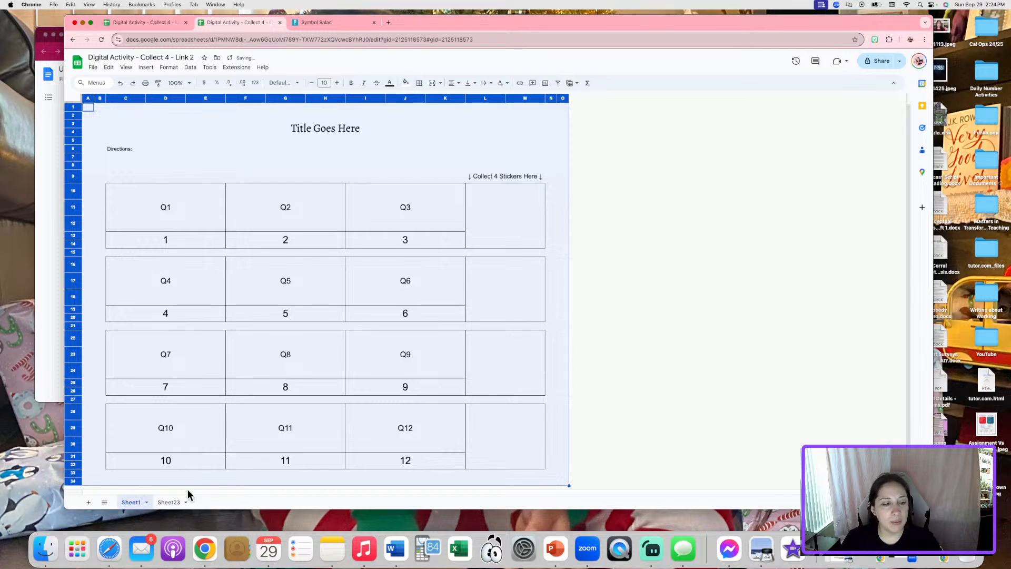
# - Rename the blank Sheet23 as Sheet2 and return to the activity sheet
pyautogui.rightClick(169, 502)
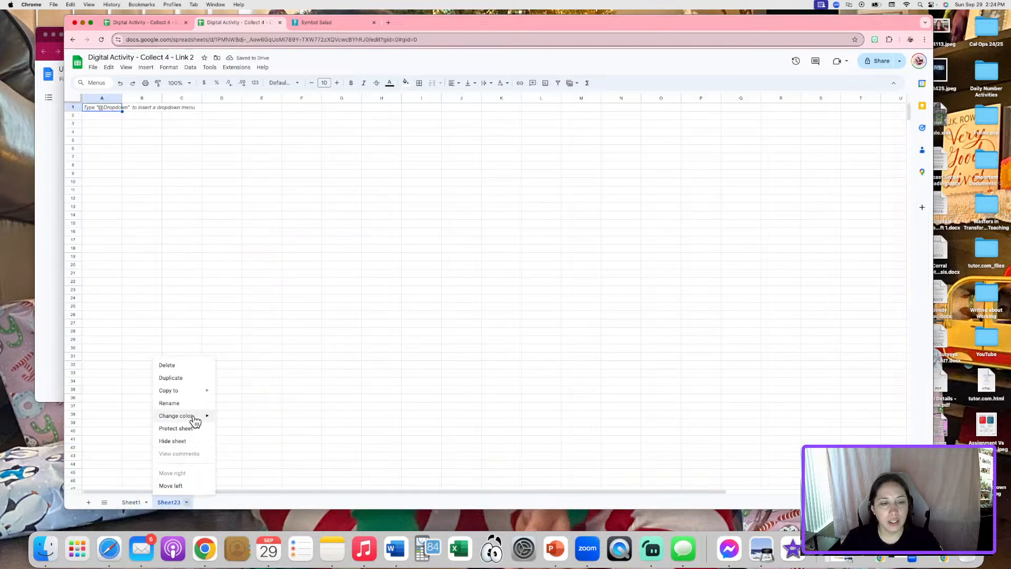
pyautogui.click(182, 403)
pyautogui.press('BackSpace')
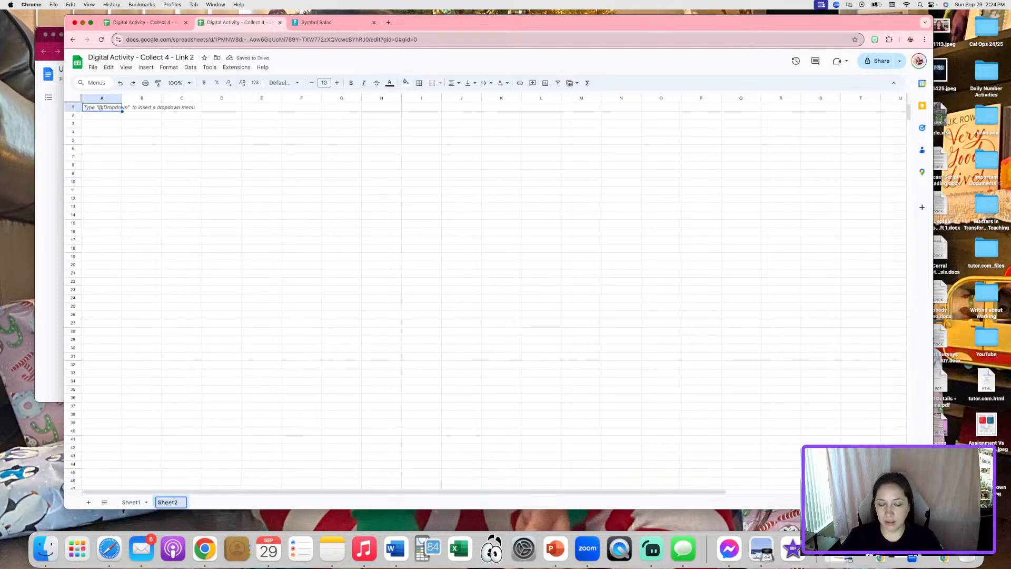
pyautogui.click(315, 398)
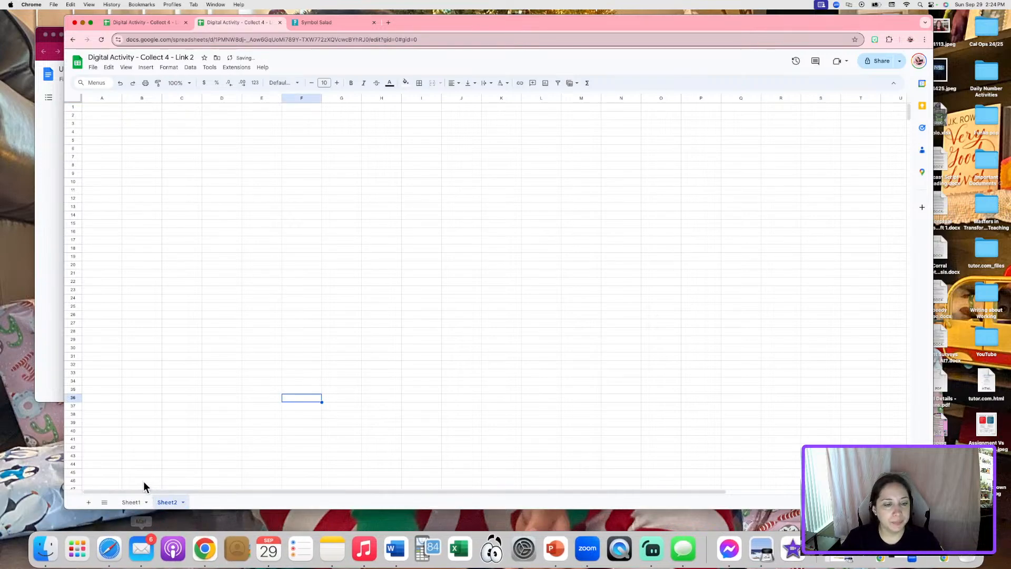
pyautogui.click(131, 502)
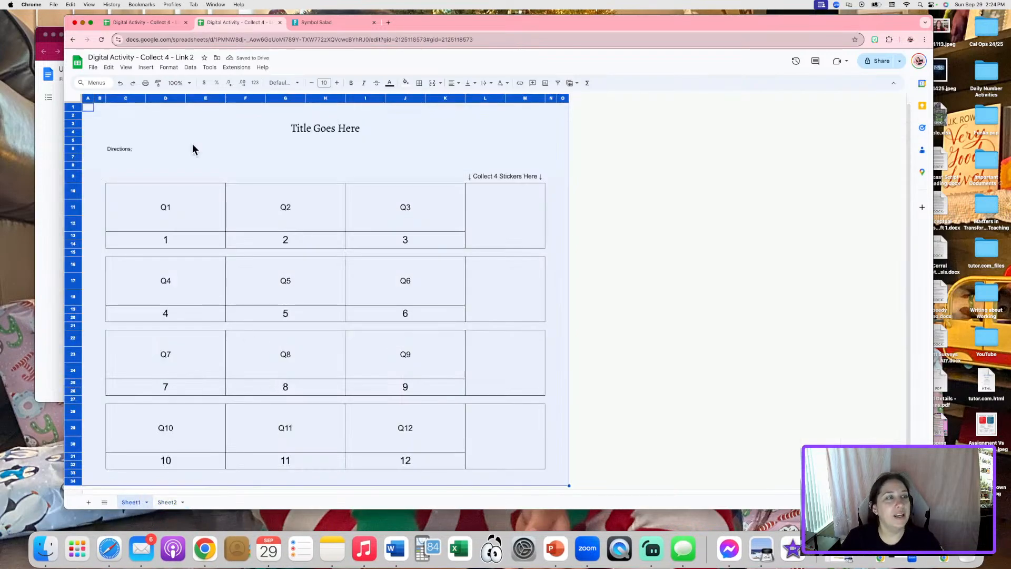
# - In the Link 1 spreadsheet, move the activity sheet ahead of the blank sheet and rename it as Sheet11
pyautogui.click(140, 22)
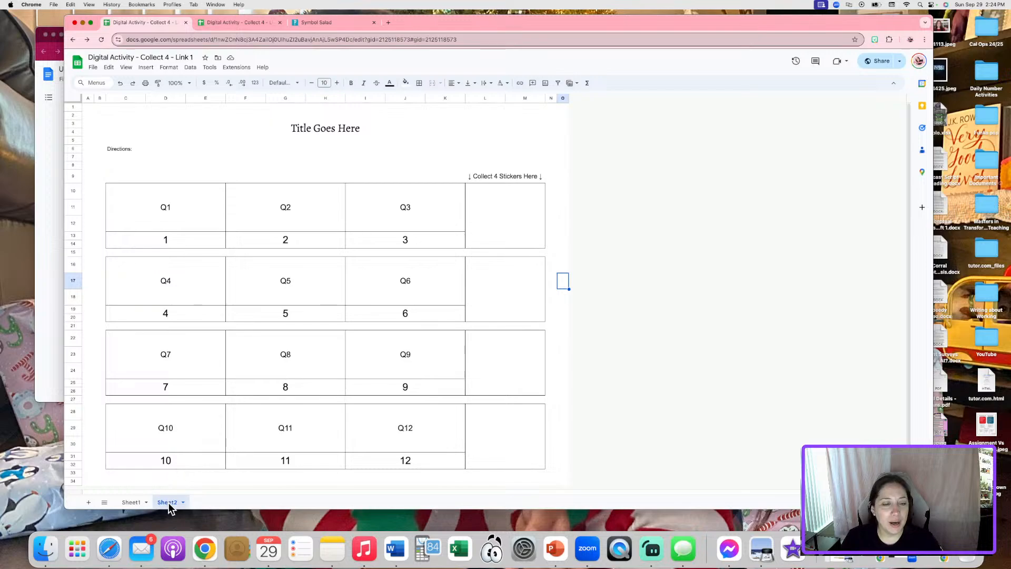
pyautogui.moveTo(169, 503); pyautogui.dragTo(111, 502)
pyautogui.click(145, 502)
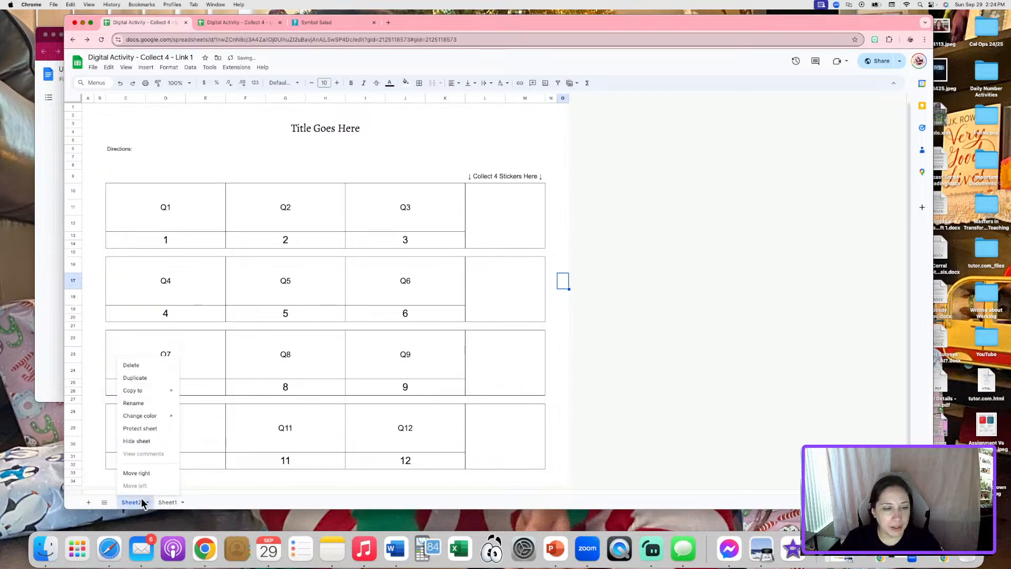
pyautogui.click(133, 403)
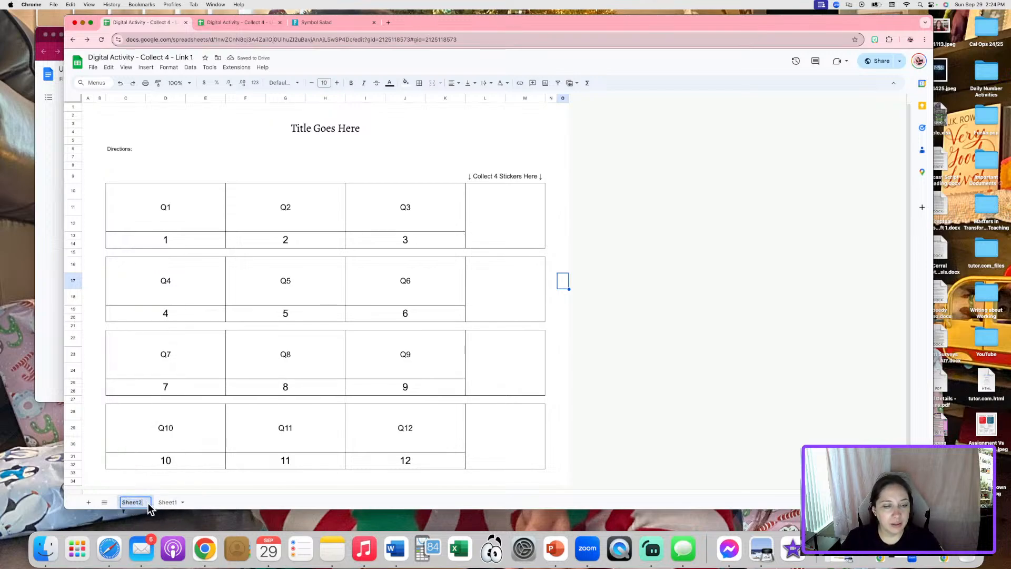
pyautogui.write('Sheet11')
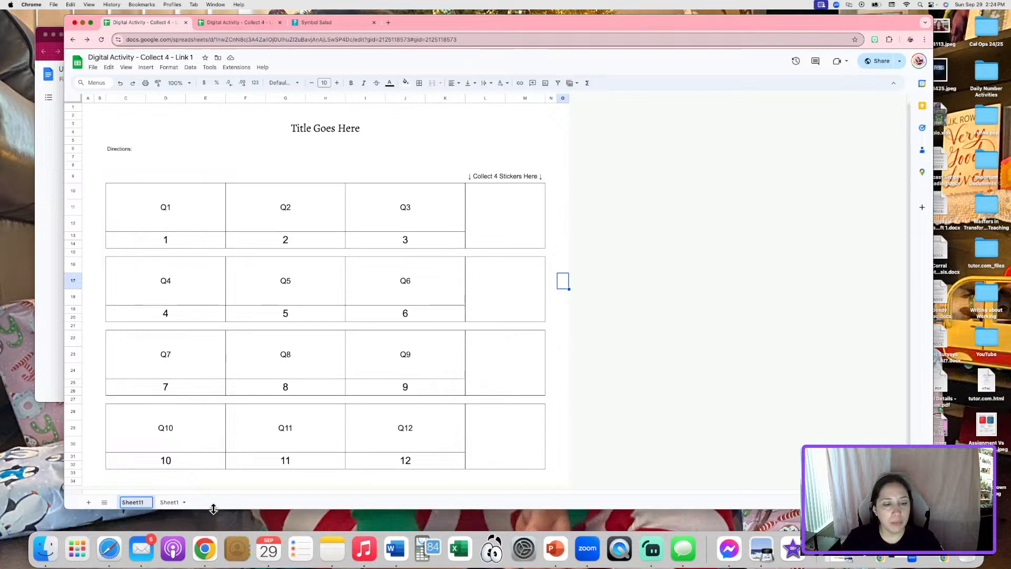
pyautogui.press('Return')
# - Rename the blank sheet in the Link 1 spreadsheet as Sheet2
pyautogui.click(168, 501)
pyautogui.click(184, 502)
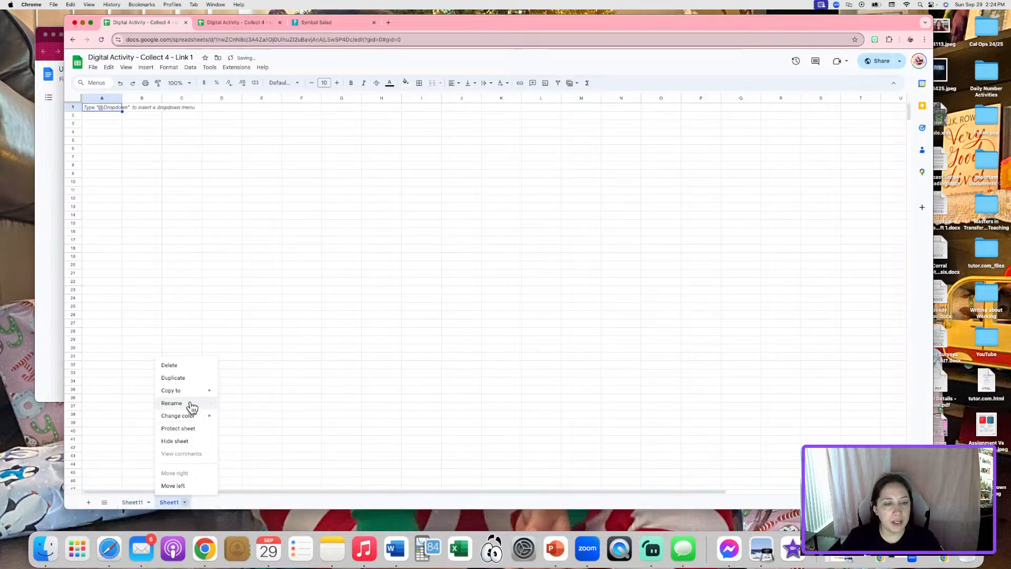
pyautogui.click(172, 403)
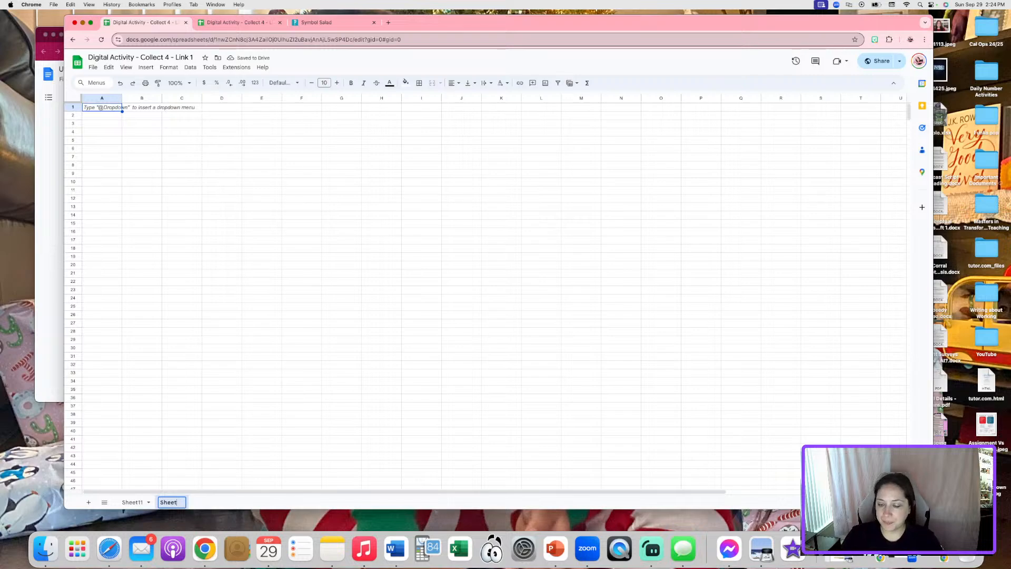
pyautogui.press('BackSpace')
pyautogui.write('2')
pyautogui.press('Return')
# - Rename the activity sheet Sheet11 in the Link 1 spreadsheet as Sheet1
pyautogui.rightClick(138, 507)
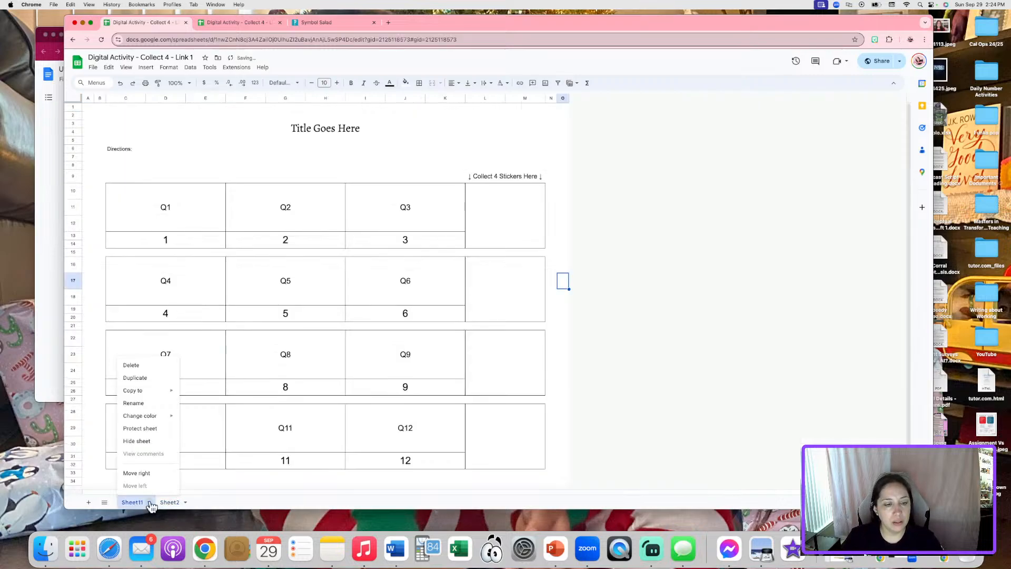
pyautogui.click(143, 403)
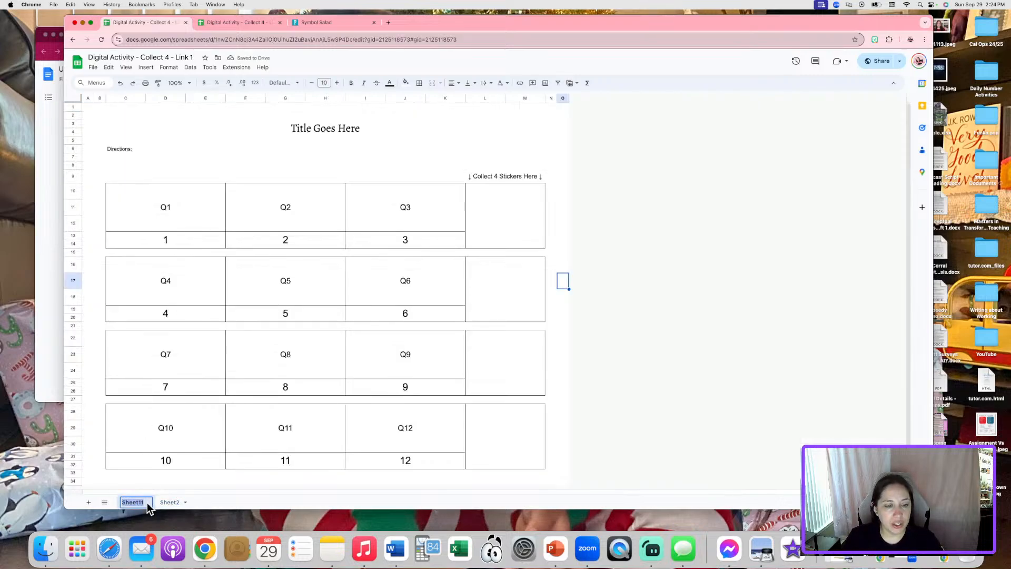
pyautogui.press('BackSpace')
pyautogui.click(618, 323)
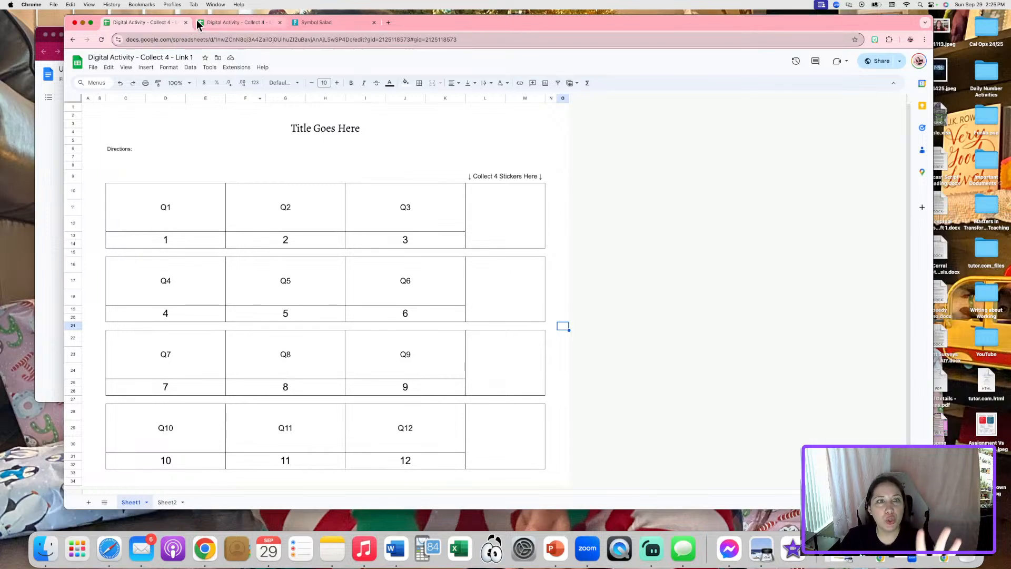
# - Return to the Link 2 spreadsheet, copy the page 1 formula =OFFSET(Sheet2!L22,Sheet2!R34,0) from the video note in Notes, and minimize Notes
pyautogui.click(216, 23)
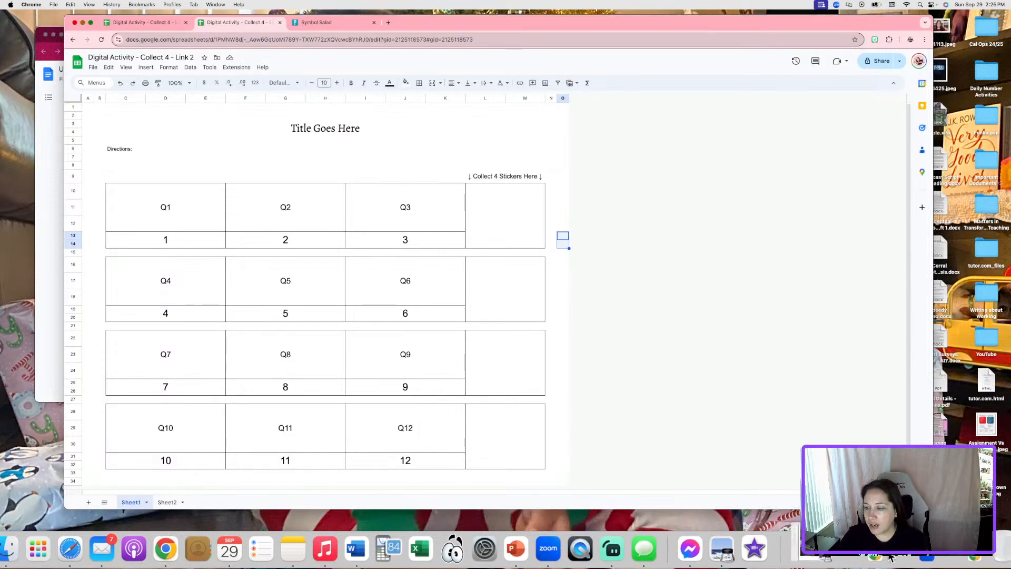
pyautogui.click(334, 545)
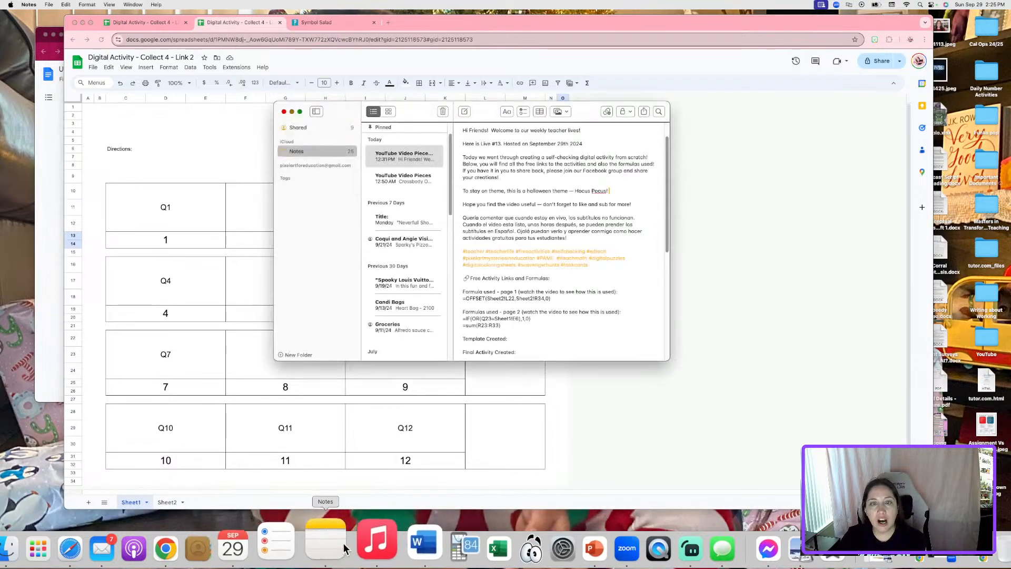
pyautogui.scroll(3, 591, 246)
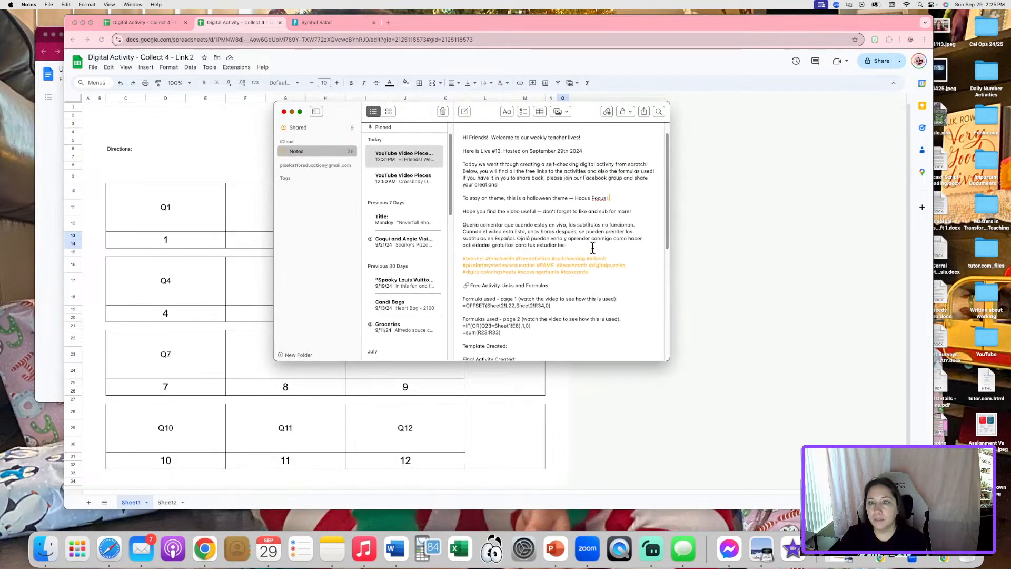
pyautogui.scroll(-5, 592, 247)
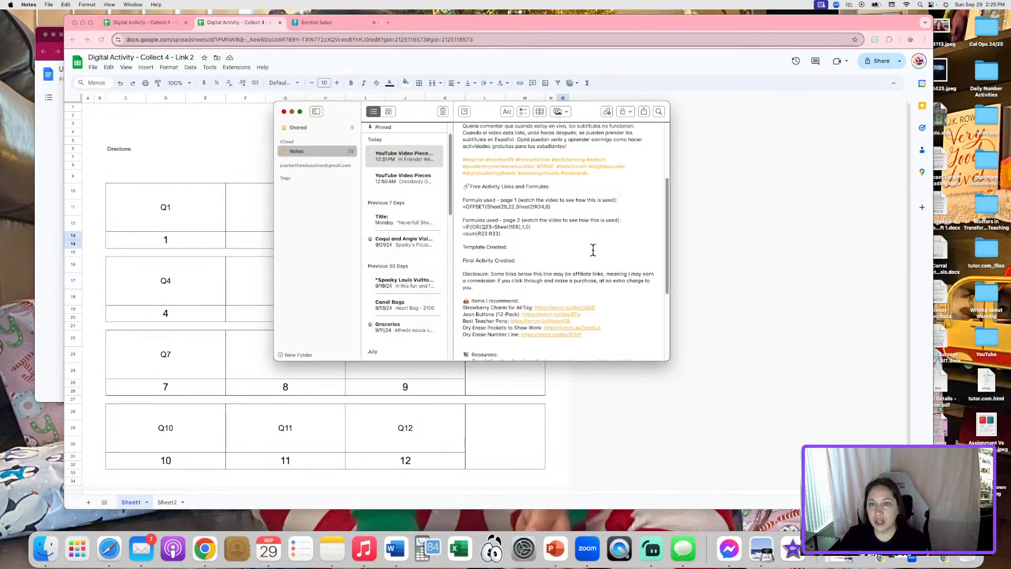
pyautogui.moveTo(568, 207); pyautogui.dragTo(432, 204)
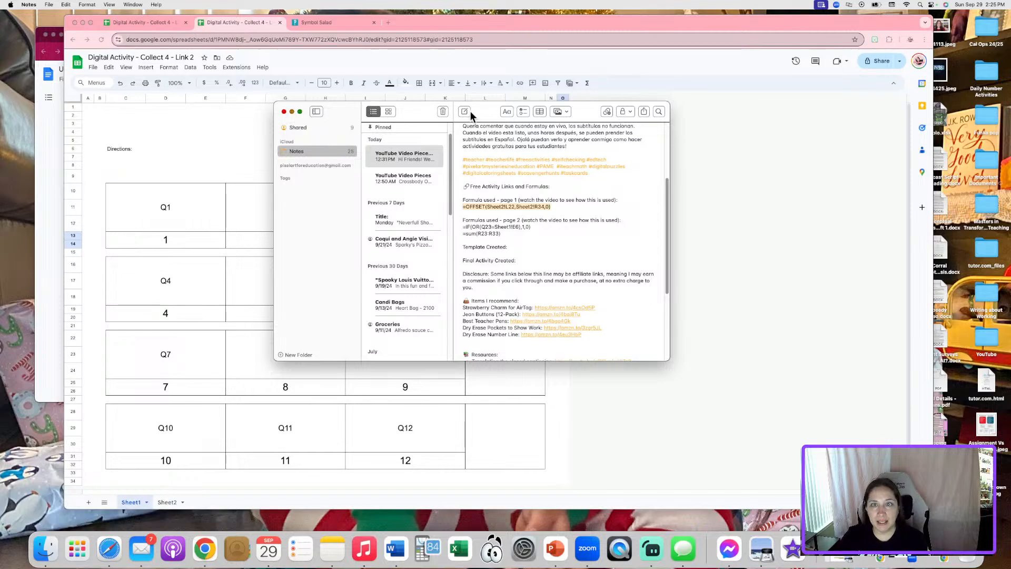
pyautogui.press('super+m')
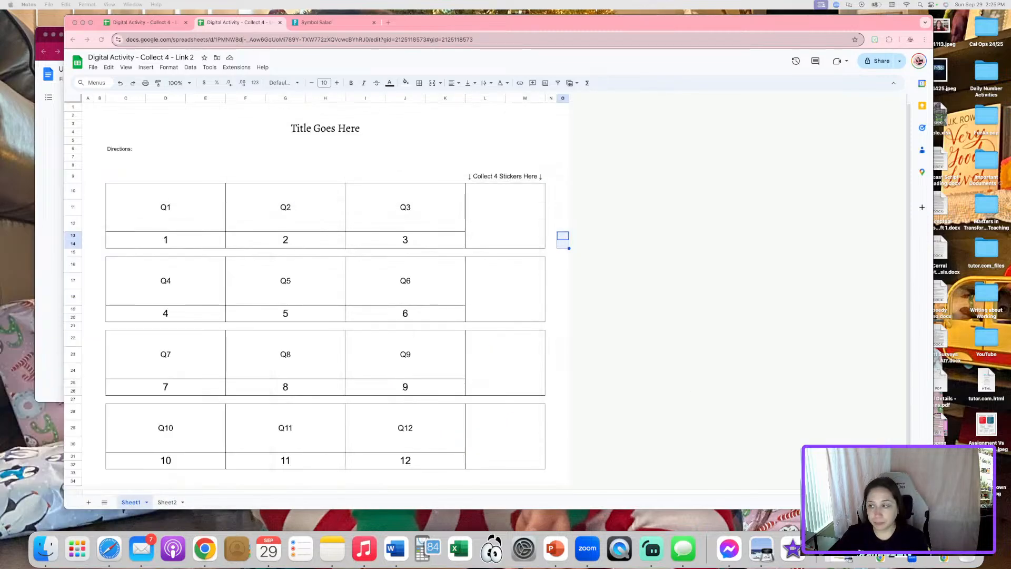
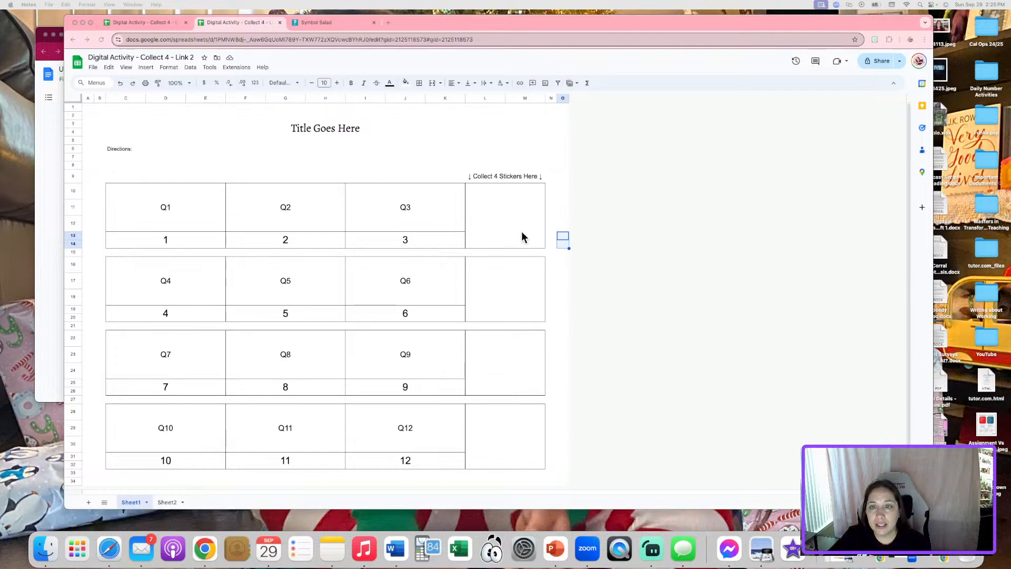
# - Enter =OFFSET(Sheet2!L22,Sheet2!R34,0) in the first sticker box beside Q3 on Sheet1
pyautogui.click(512, 212)
pyautogui.click(498, 209)
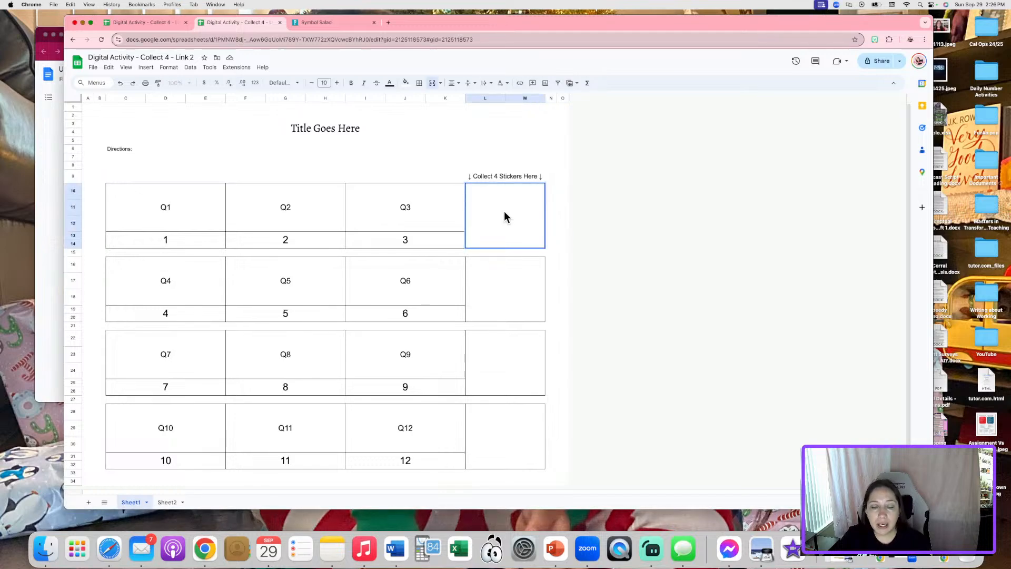
pyautogui.write('=OFFSET(Sheet2!L22,Sheet2!R34,0)')
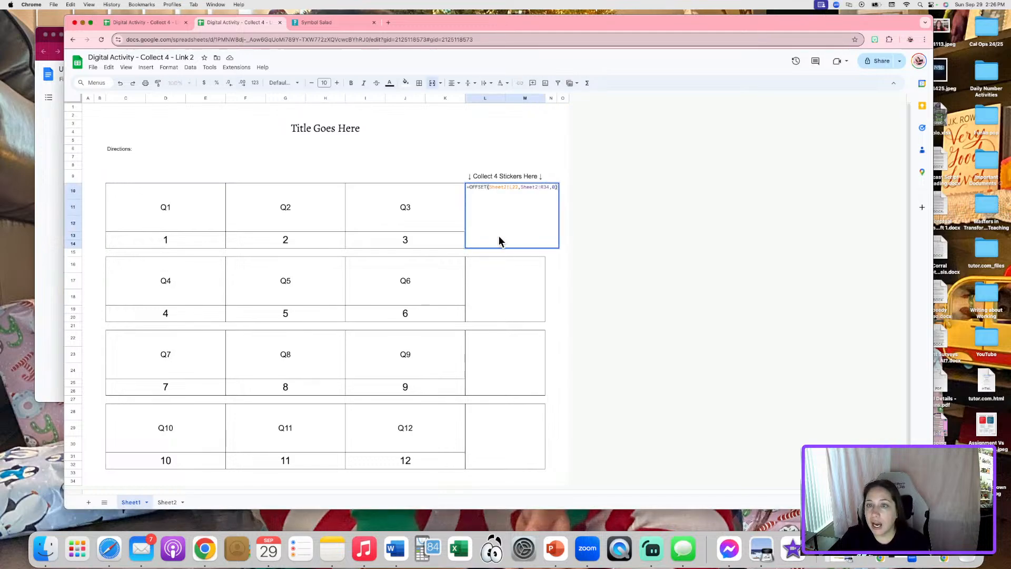
pyautogui.click(551, 141)
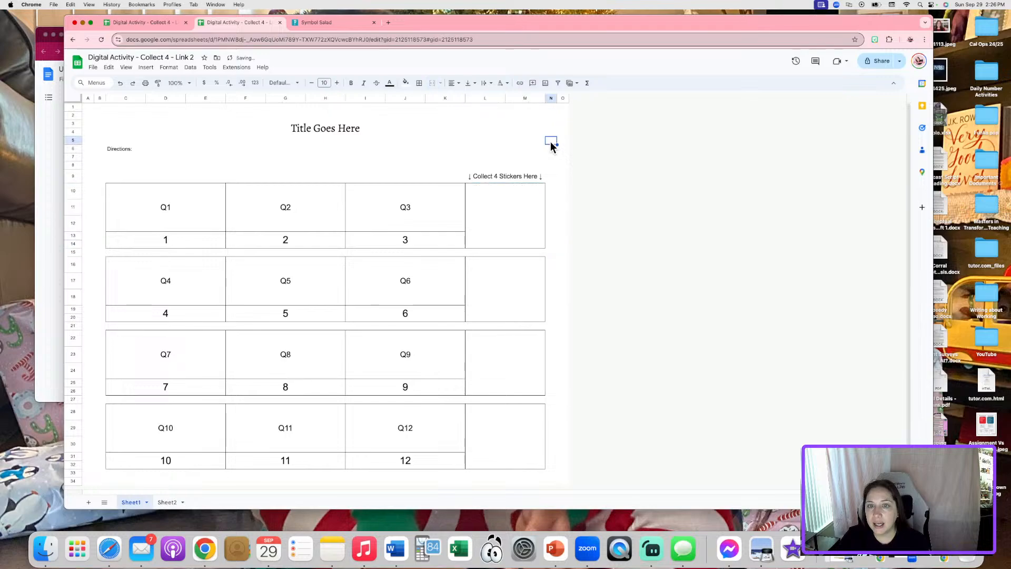
# - Show the formula bar and inspect the formula in the sticker box beside Q3
pyautogui.click(515, 197)
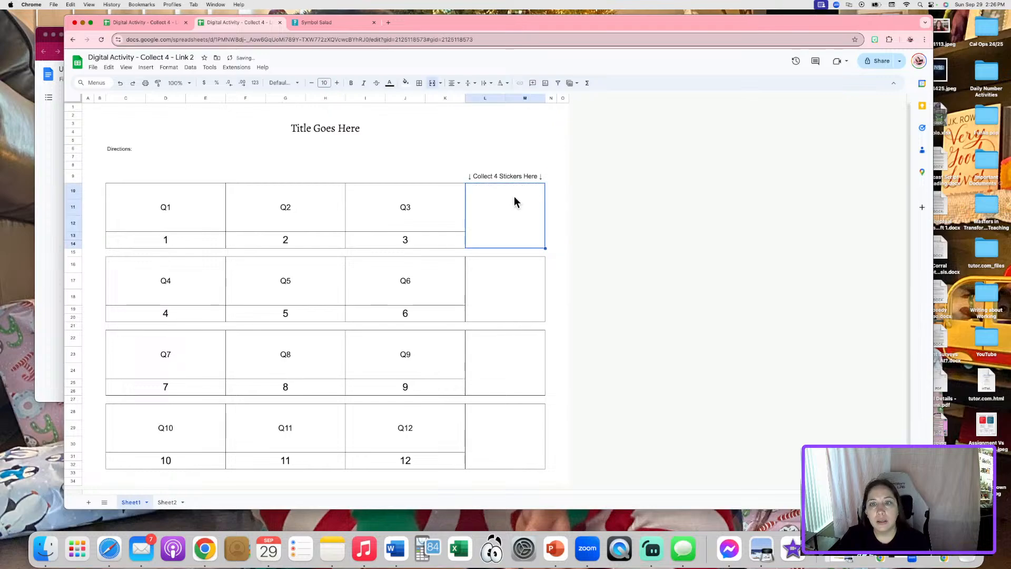
pyautogui.click(127, 68)
pyautogui.moveTo(134, 80)
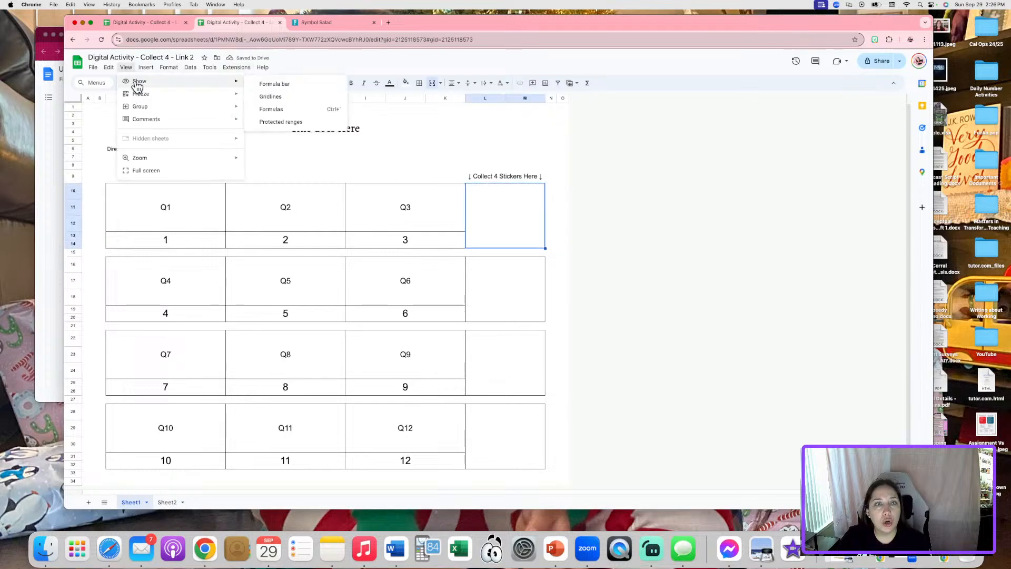
pyautogui.click(289, 81)
pyautogui.click(241, 99)
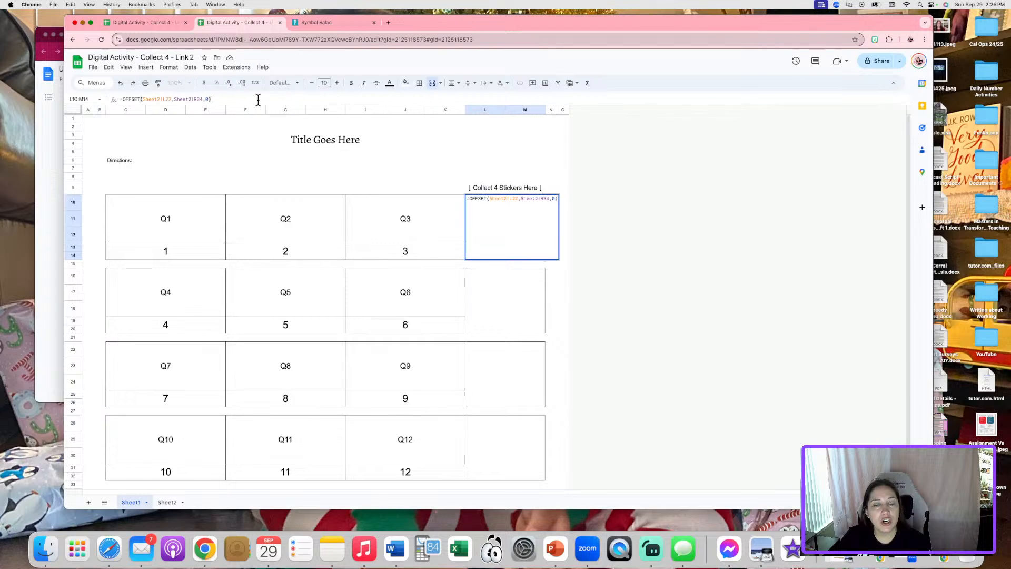
# - Enter =OFFSET(Sheet2!L22,Sheet2!R34,0) in the remaining sticker boxes beside Q6, Q9 and Q12
pyautogui.click(494, 296)
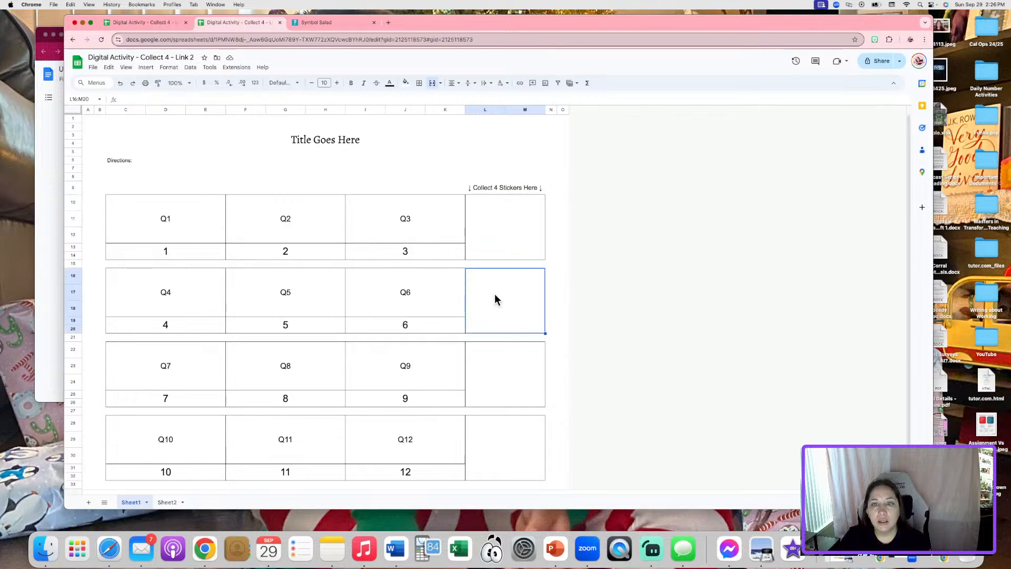
pyautogui.click(498, 300)
pyautogui.click(498, 375)
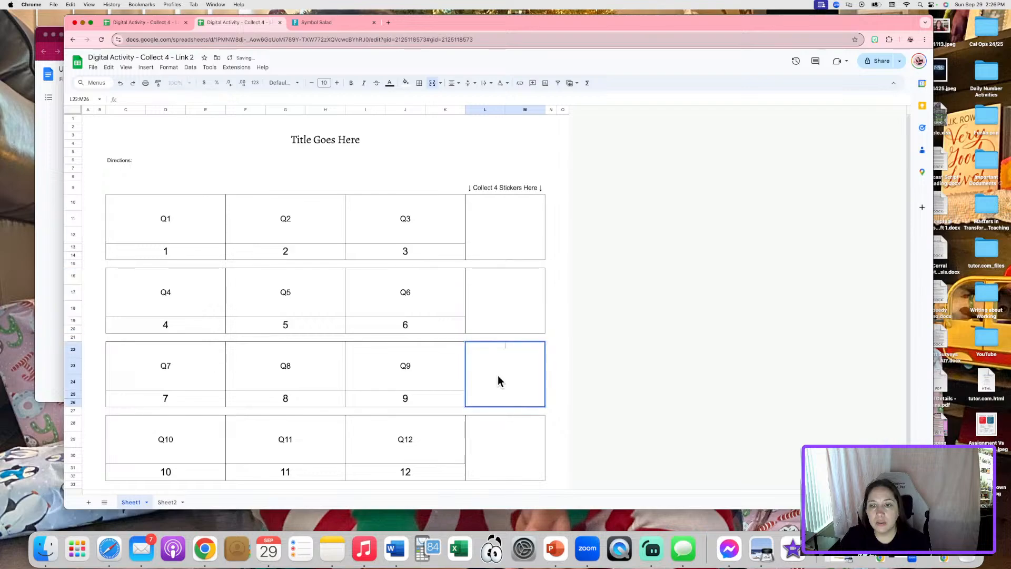
pyautogui.click(498, 375)
pyautogui.click(503, 442)
pyautogui.click(516, 443)
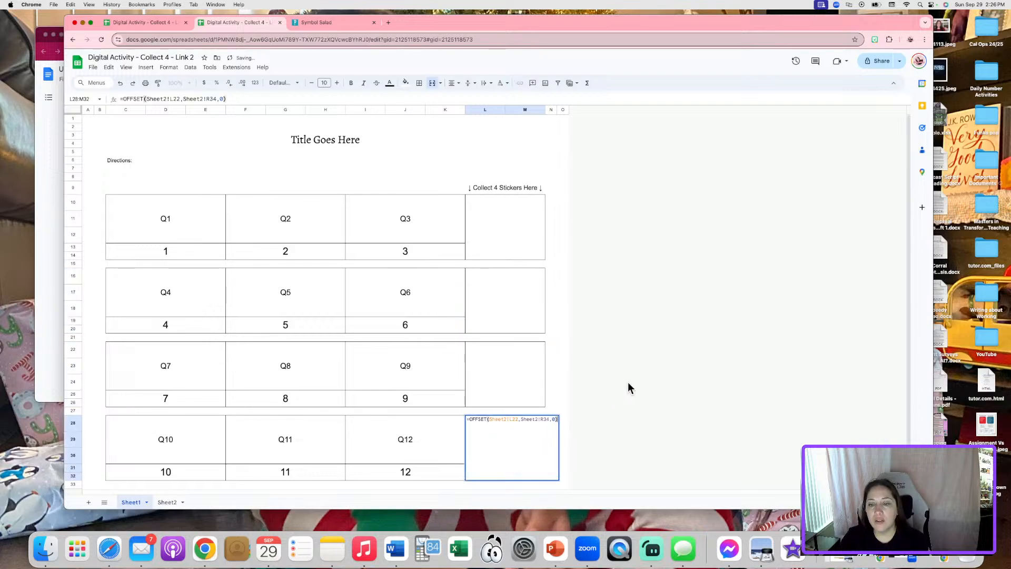
pyautogui.click(627, 388)
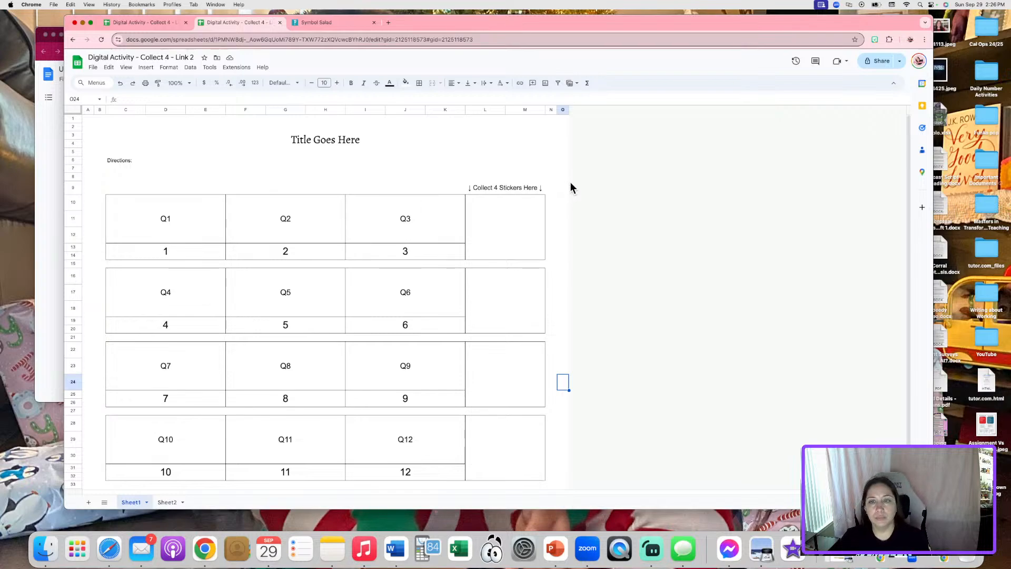
# - Examine the Sheet2!L22 and Sheet2!R34 references in the formula of the sticker box beside Q3
pyautogui.doubleClick(506, 220)
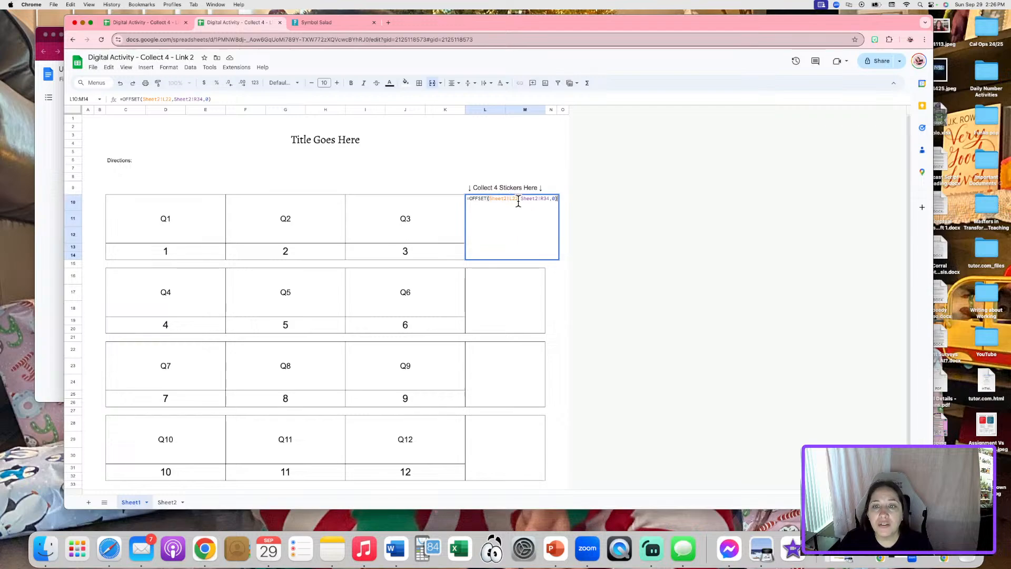
pyautogui.moveTo(518, 200); pyautogui.dragTo(483, 199)
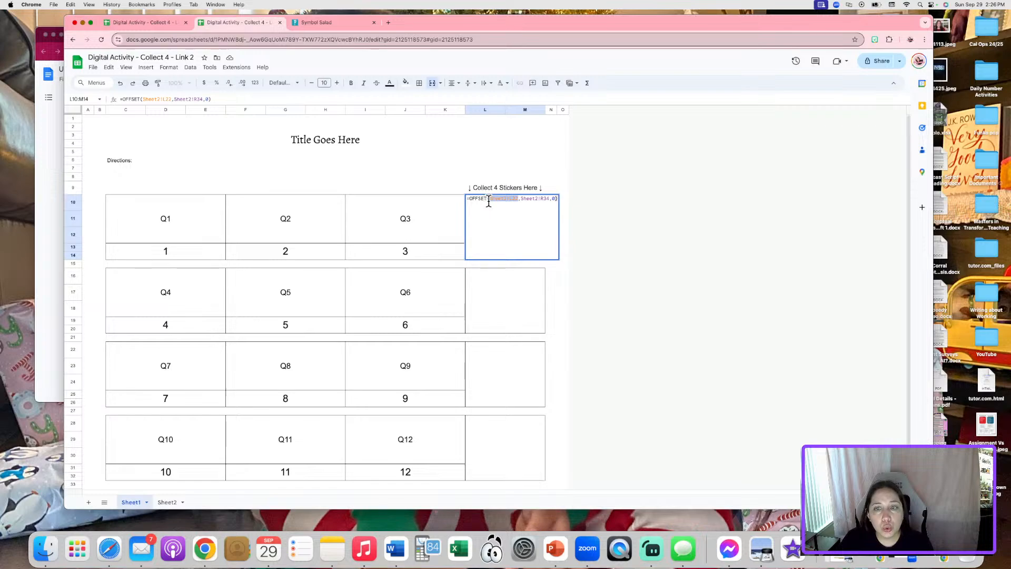
pyautogui.hotkey('shift', 'End')
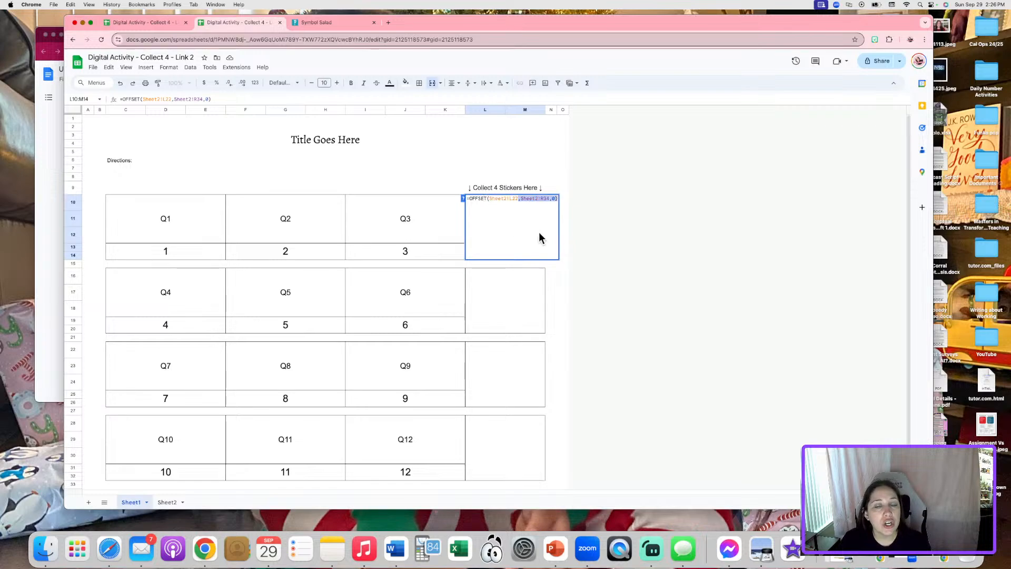
pyautogui.press('Escape')
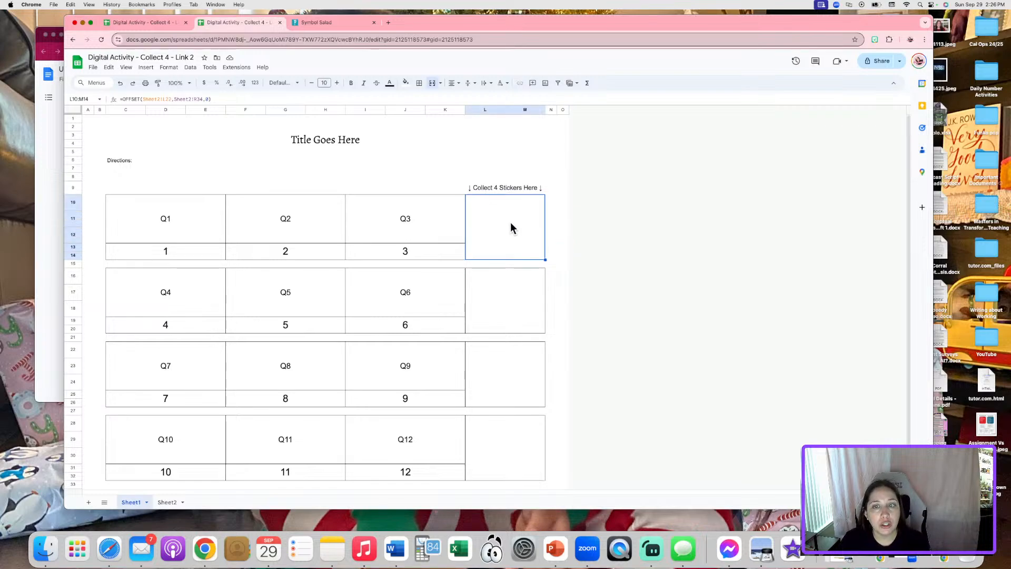
pyautogui.doubleClick(511, 222)
pyautogui.press('Escape')
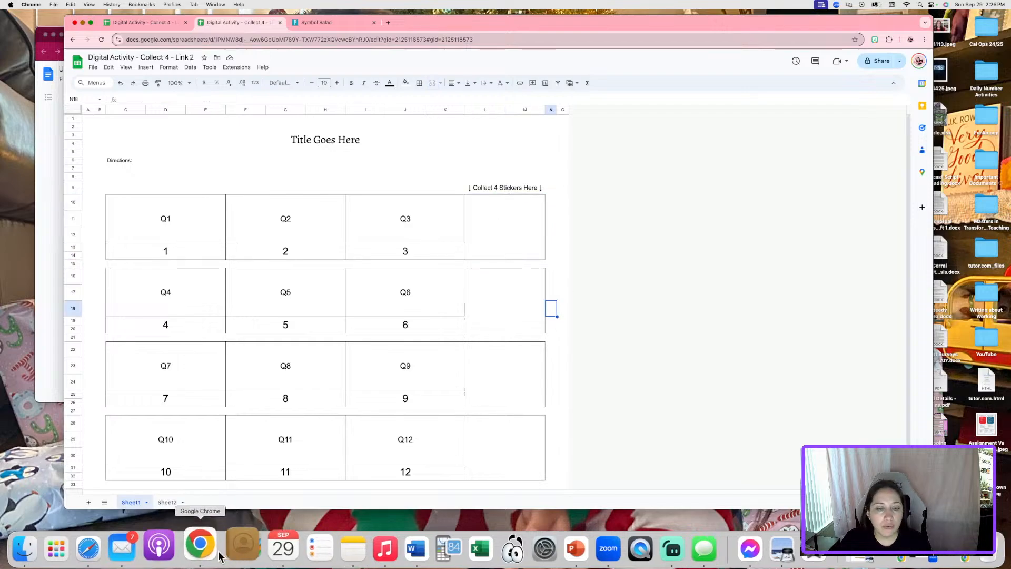
# - On Sheet2, enter Sticker 1.1 in cell L22
pyautogui.click(166, 502)
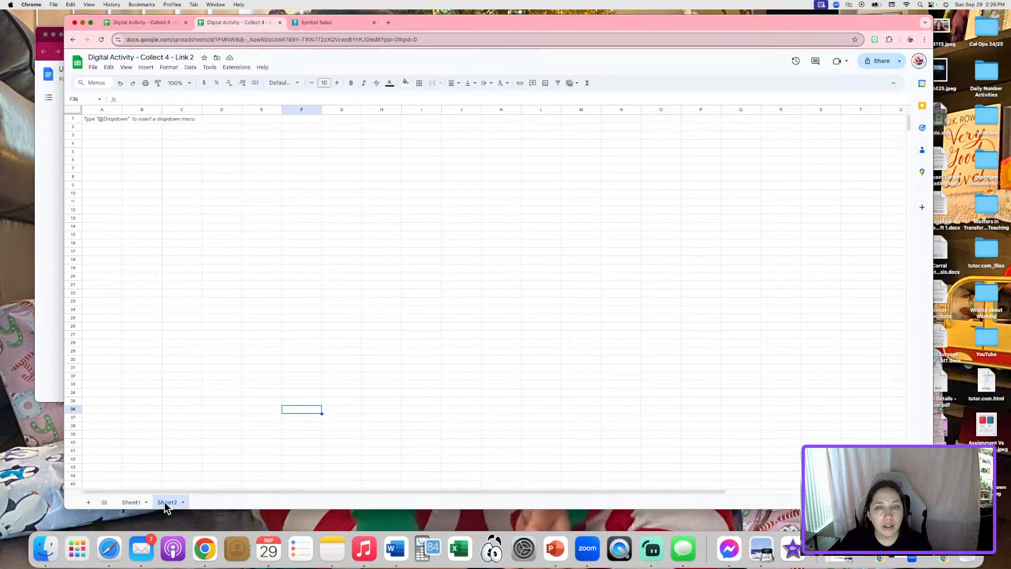
pyautogui.click(540, 111)
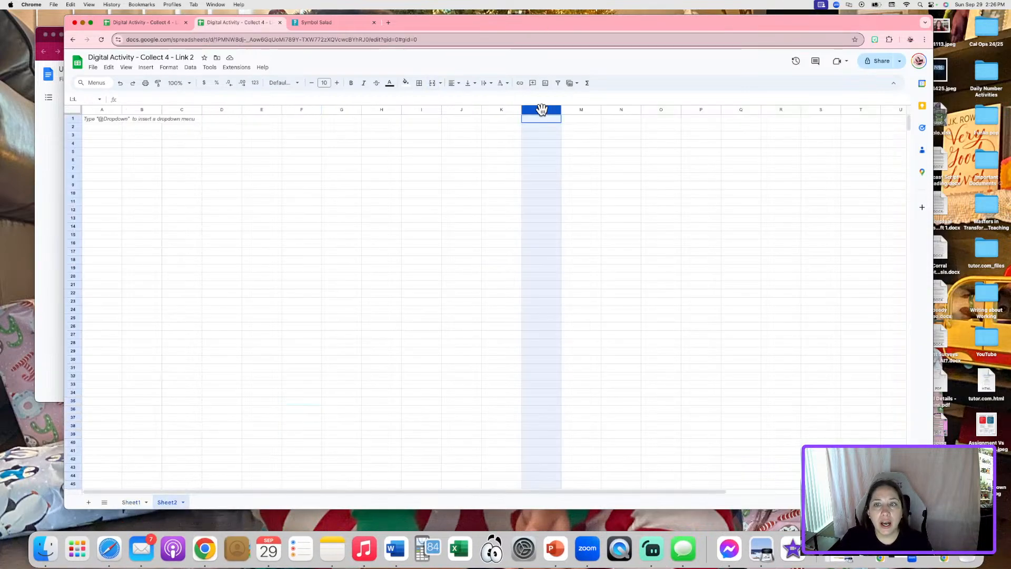
pyautogui.click(535, 294)
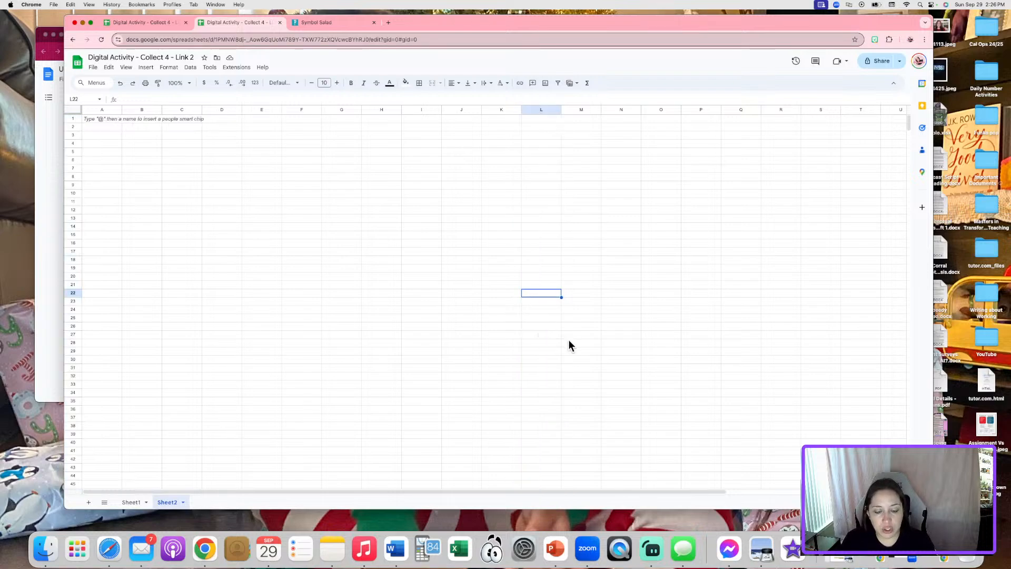
pyautogui.write('Sticker')
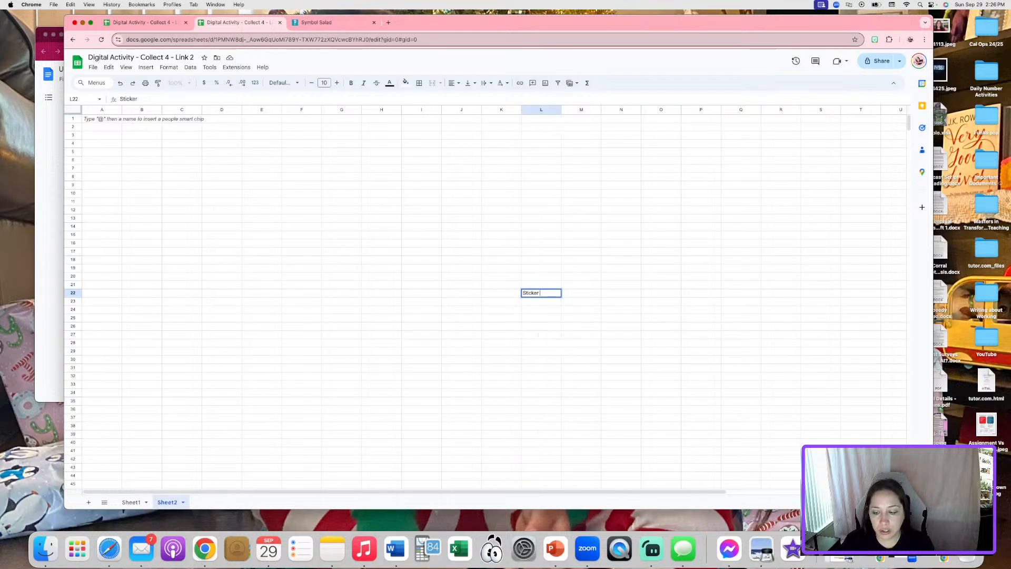
pyautogui.write(' 1')
pyautogui.press('Return')
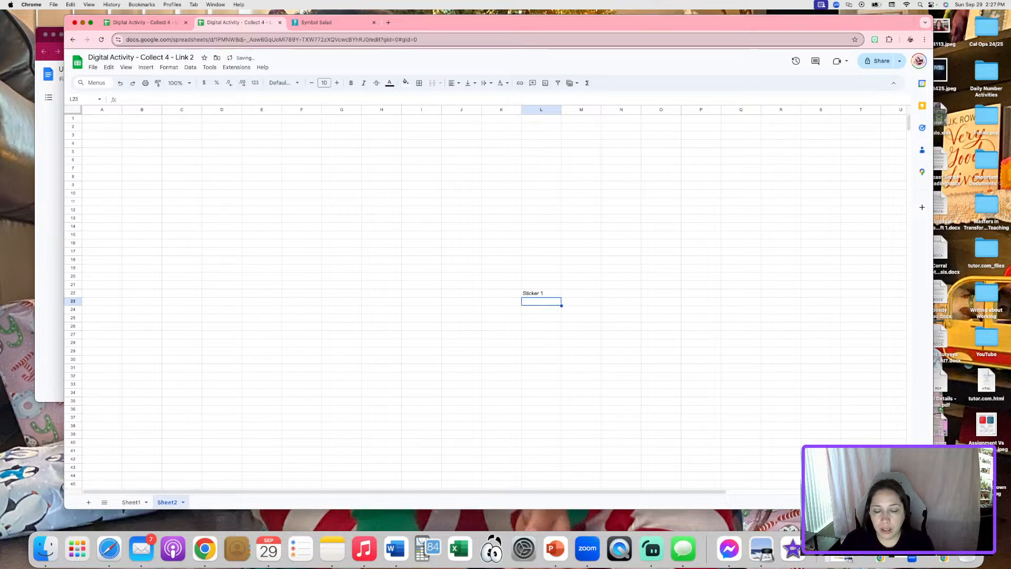
pyautogui.click(538, 294)
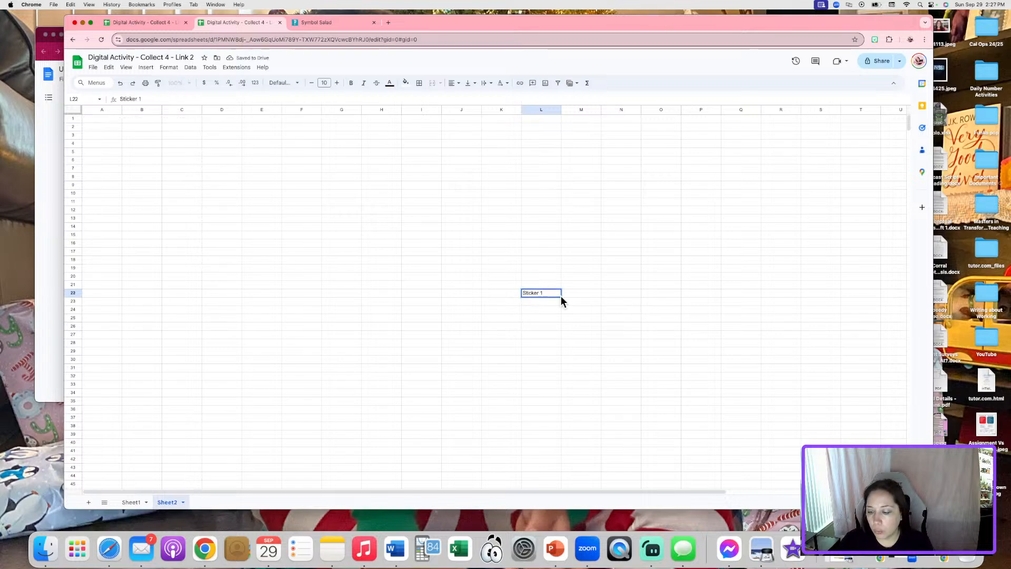
pyautogui.write('.1')
pyautogui.press('Return')
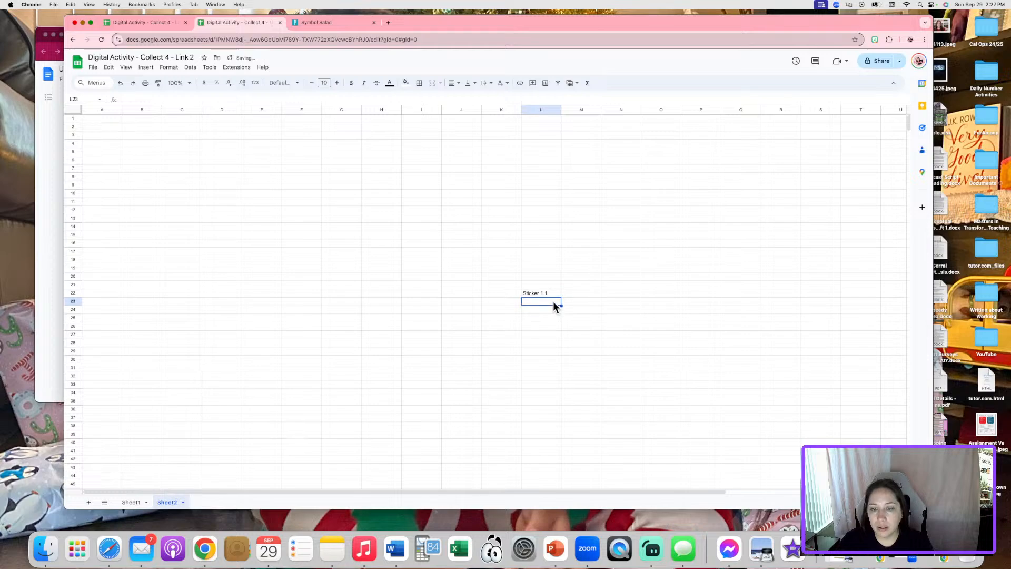
# - Enter Sticker 1.2 in cell L23 and Sticker 1.3 in cell L24
pyautogui.write('Sticker')
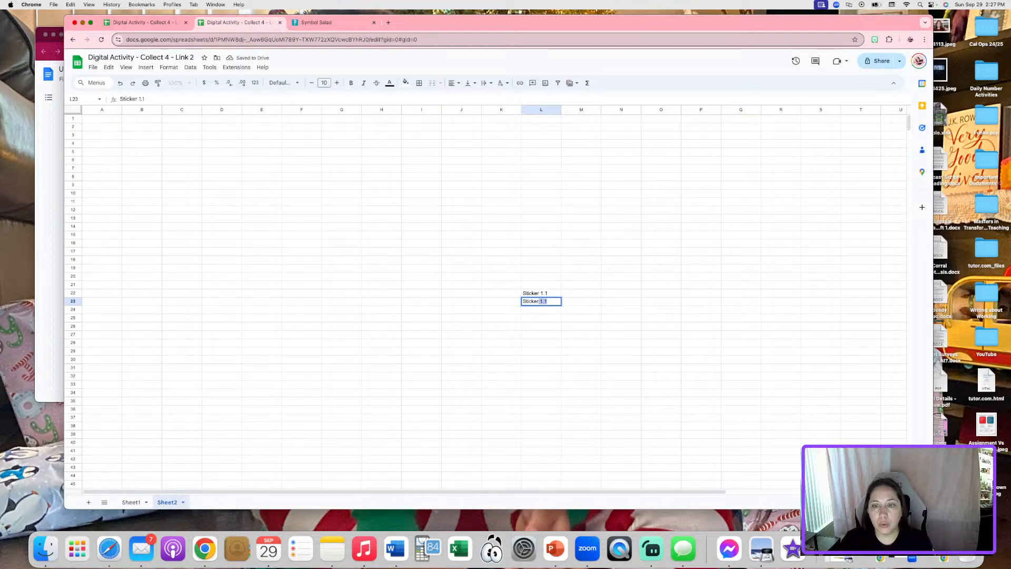
pyautogui.write(' 1.2')
pyautogui.press('Return')
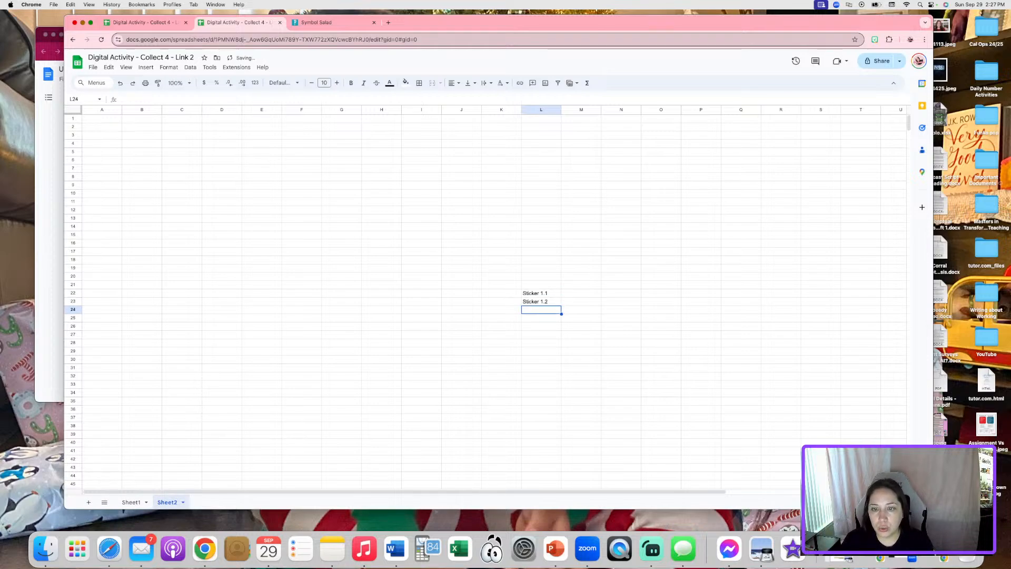
pyautogui.write('Sticker 1.')
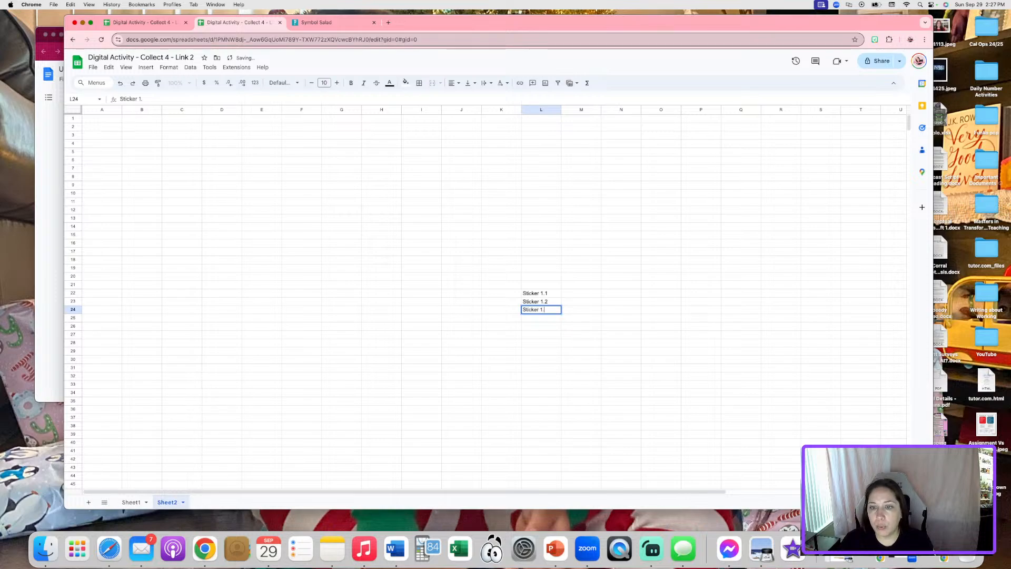
pyautogui.write('3')
pyautogui.press('Return')
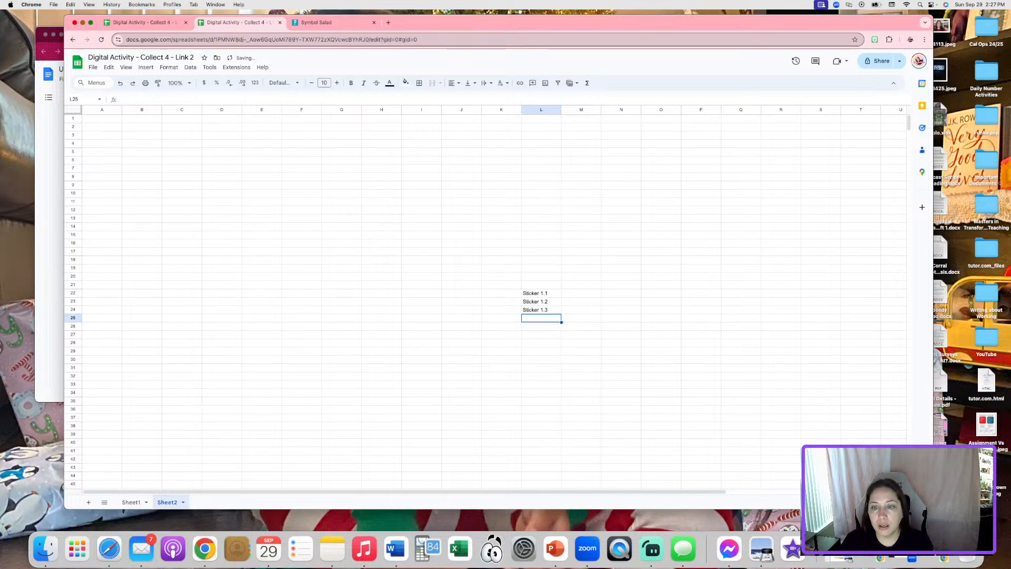
pyautogui.click(174, 25)
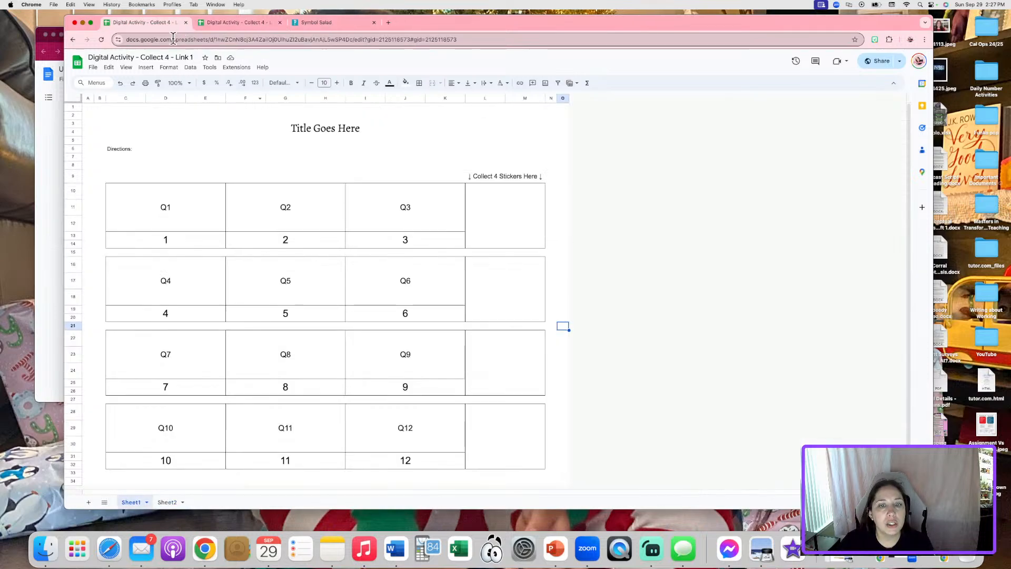
pyautogui.click(247, 22)
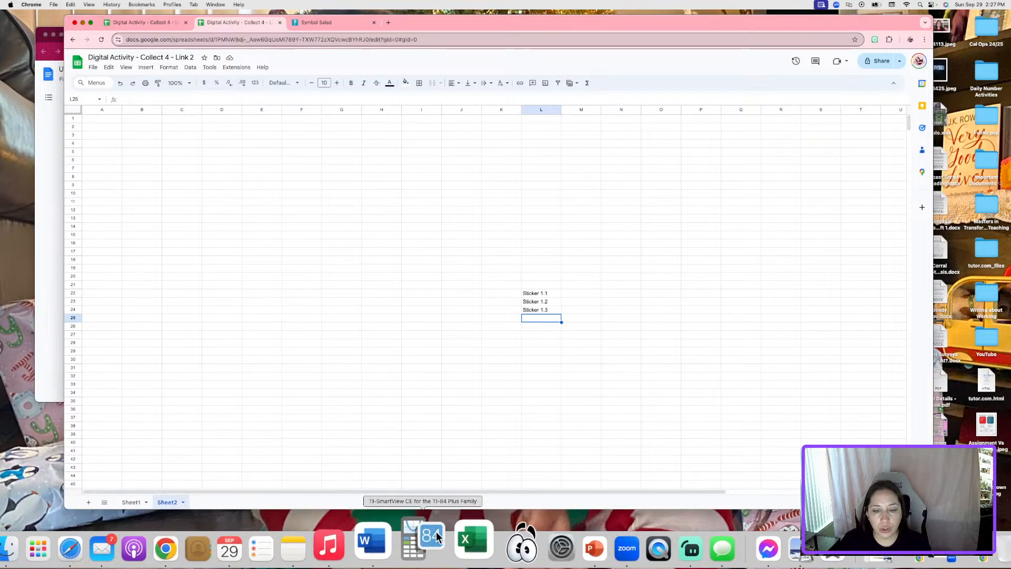
# - Switch to Microsoft Word, create a blank document and paste the formula =OFFSET(Sheet2!L22,Sheet2!R34,0) into it
pyautogui.click(402, 543)
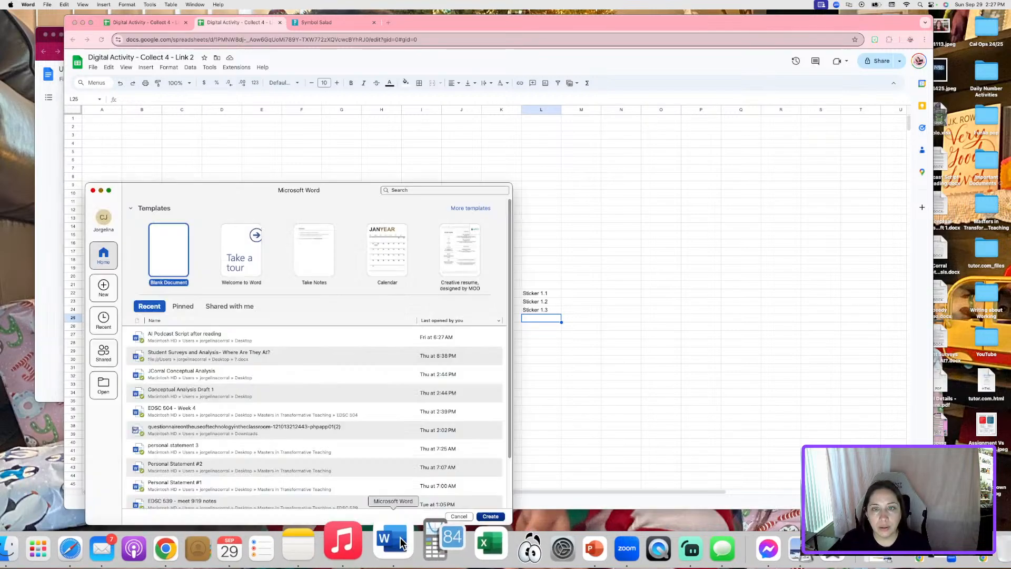
pyautogui.doubleClick(179, 257)
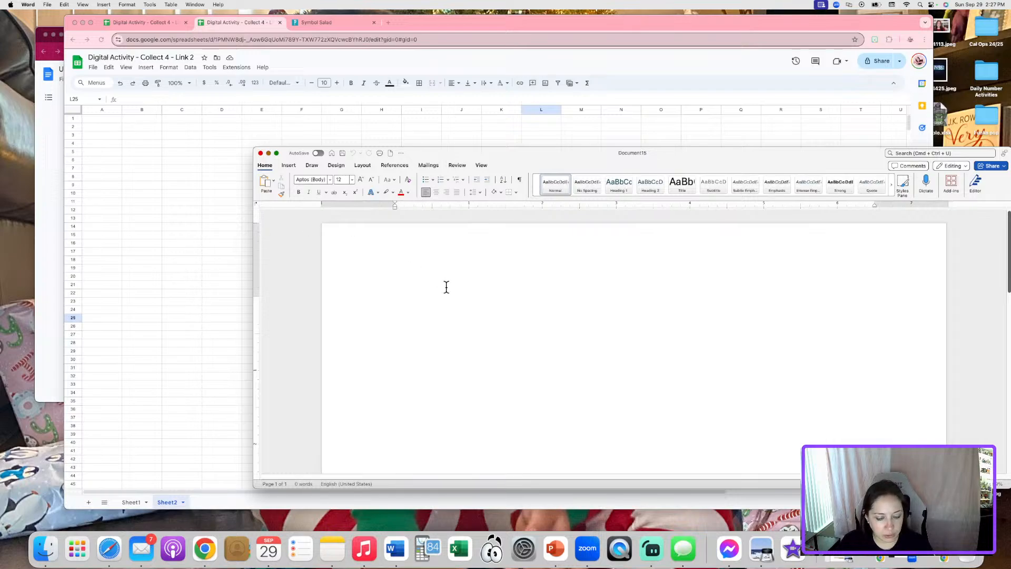
pyautogui.write('=OFFSET(Sheet2!L22,Sheet2!R34,0)')
# - Enlarge the pasted OFFSET formula to font size 28
pyautogui.moveTo(610, 299); pyautogui.dragTo(380, 300)
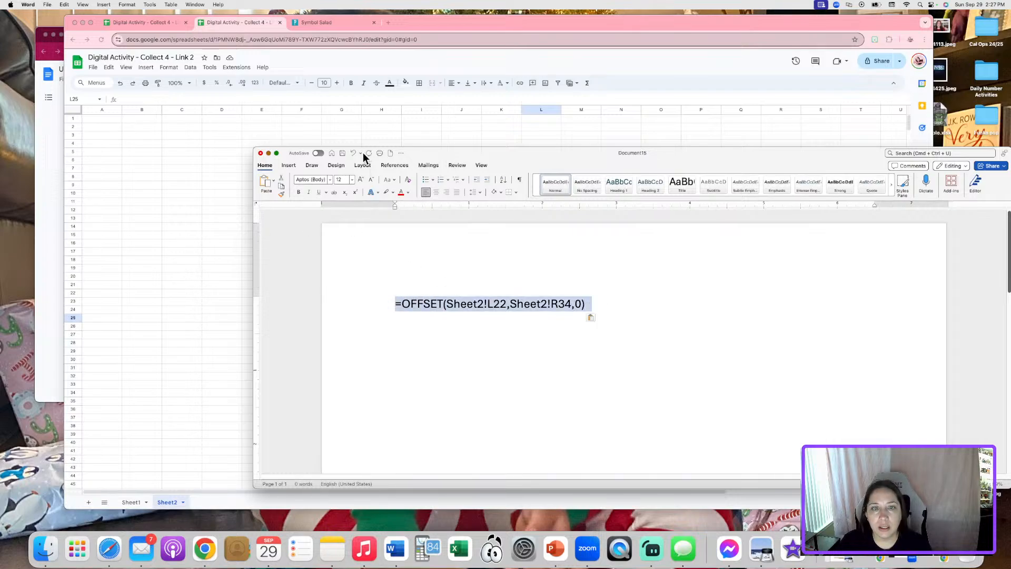
pyautogui.click(360, 179)
pyautogui.click(360, 179)
pyautogui.click(360, 179)
pyautogui.click(361, 180)
pyautogui.click(360, 179)
pyautogui.click(360, 180)
pyautogui.click(361, 179)
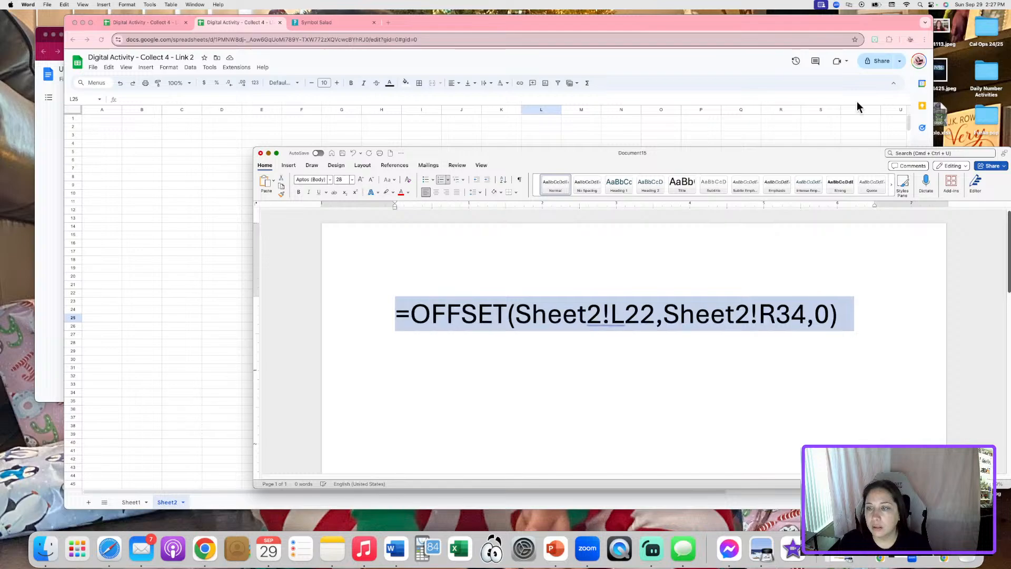
# - Move the Word window over the spreadsheet and enlarge it to cover most of the browser window
pyautogui.moveTo(814, 159); pyautogui.dragTo(639, 53)
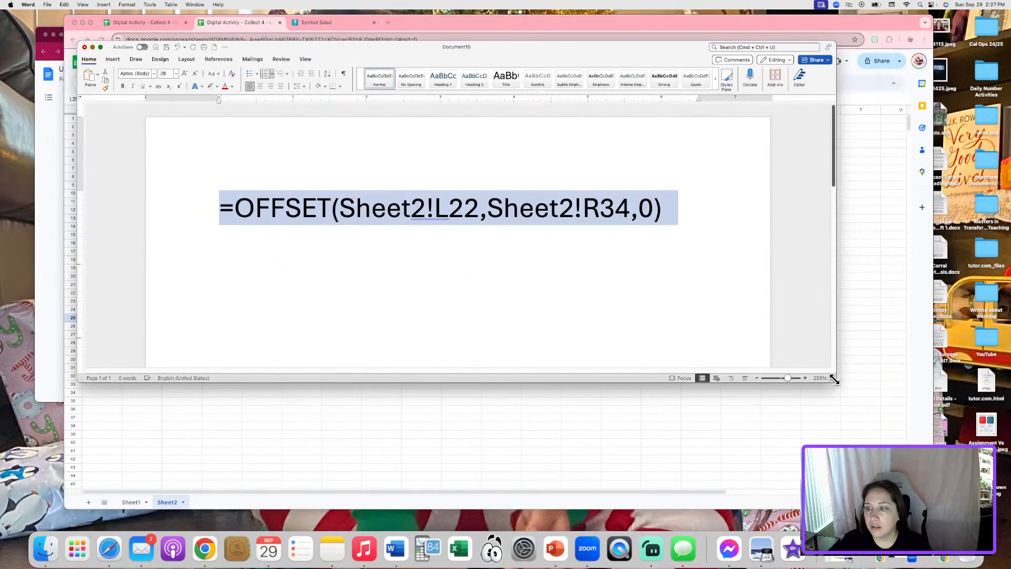
pyautogui.moveTo(834, 379); pyautogui.dragTo(926, 479)
pyautogui.click(557, 367)
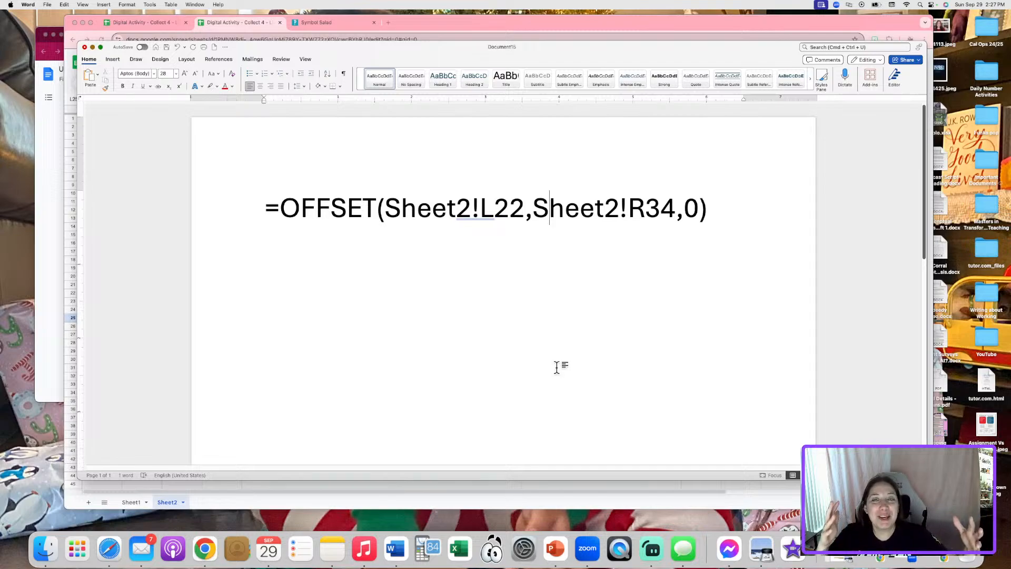
# - Color the Sheet2!L22 reference in the formula red
pyautogui.moveTo(525, 207); pyautogui.dragTo(385, 207)
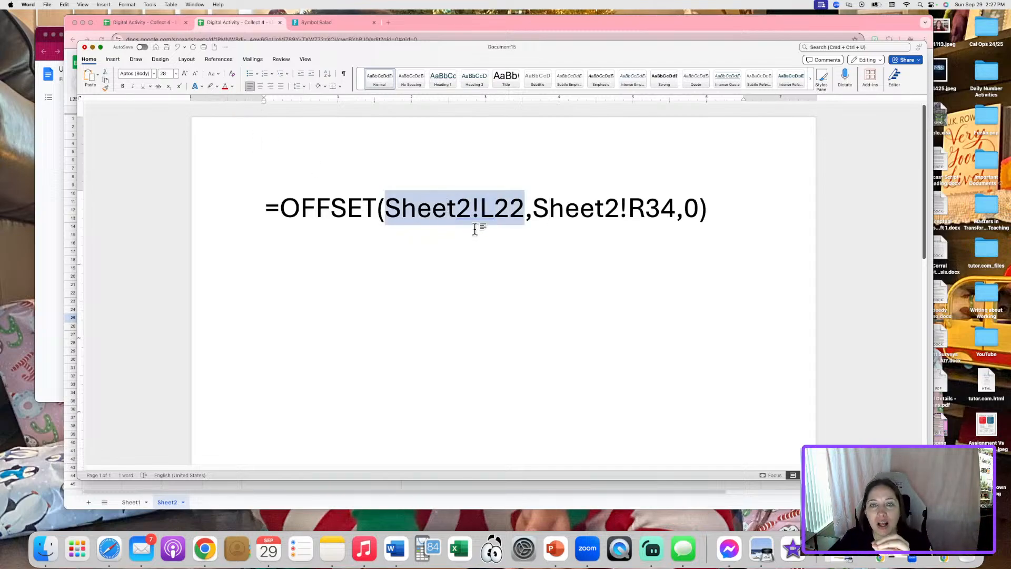
pyautogui.click(226, 87)
pyautogui.click(539, 321)
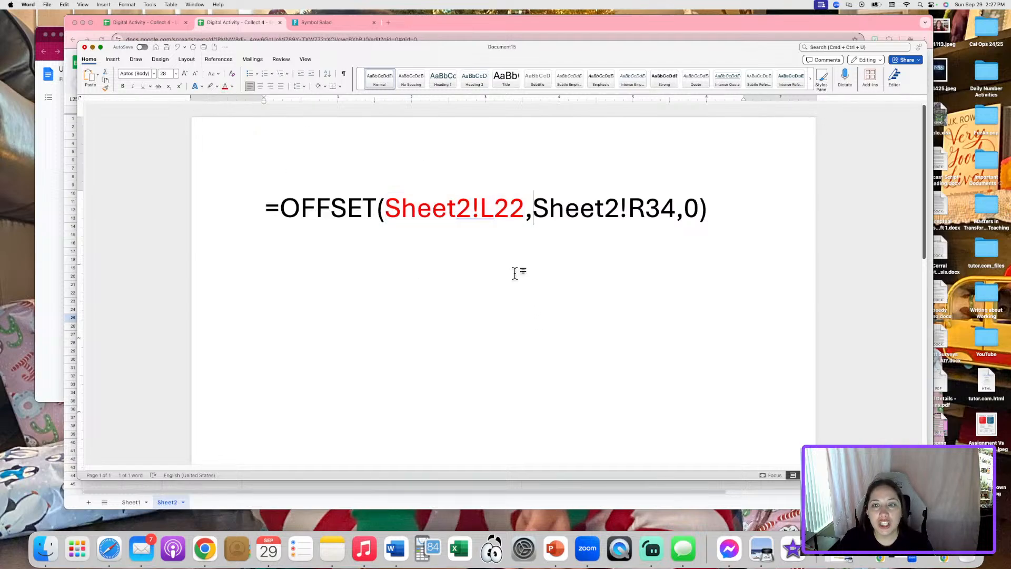
pyautogui.moveTo(496, 216); pyautogui.dragTo(456, 216)
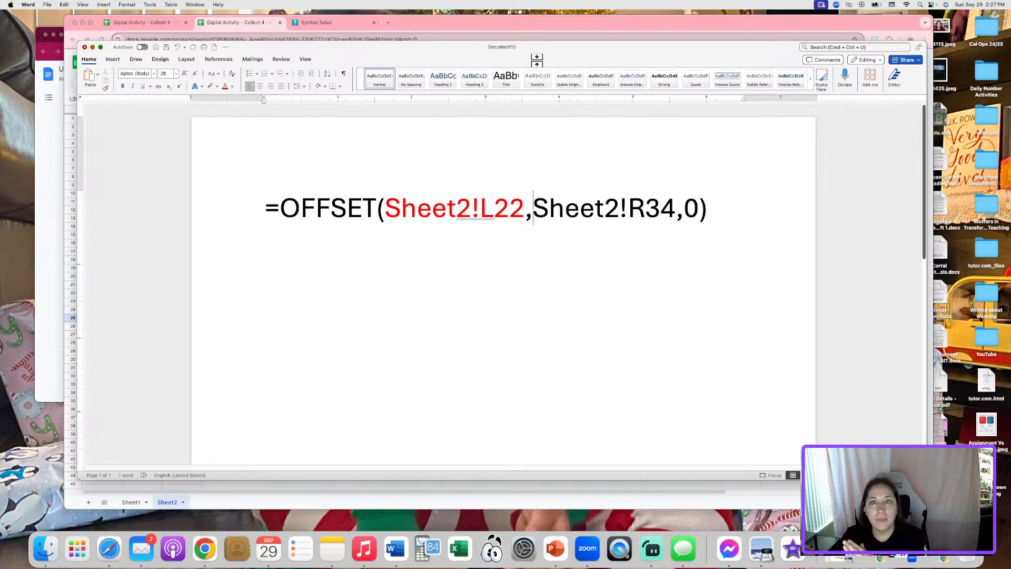
pyautogui.click(508, 206)
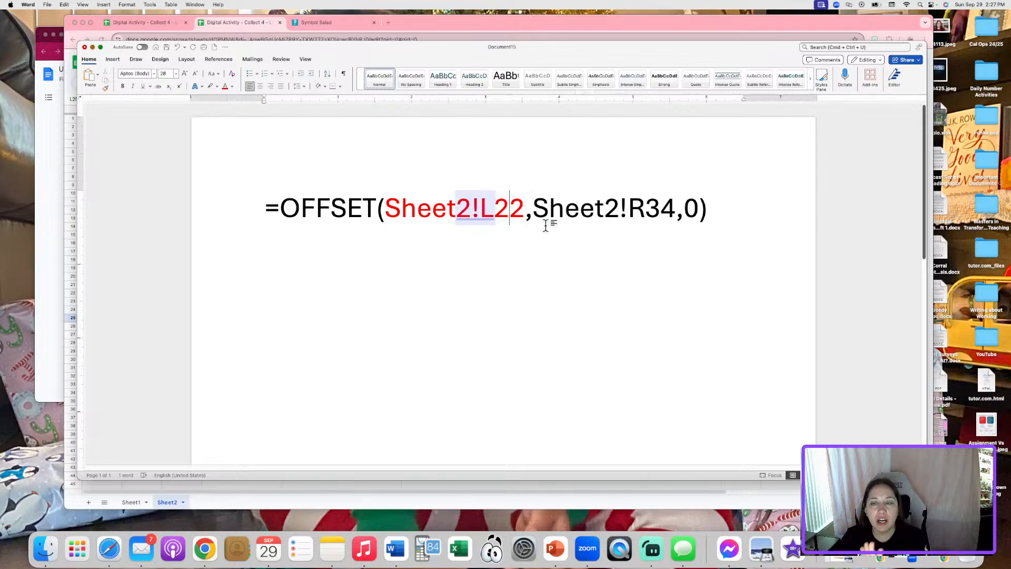
# - Switch back to the spreadsheet in Chrome and enter Sticker 2.1, Sticker 2.2 and Sticker 2.3 in cells L26 to L28 of Sheet2
pyautogui.click(457, 37)
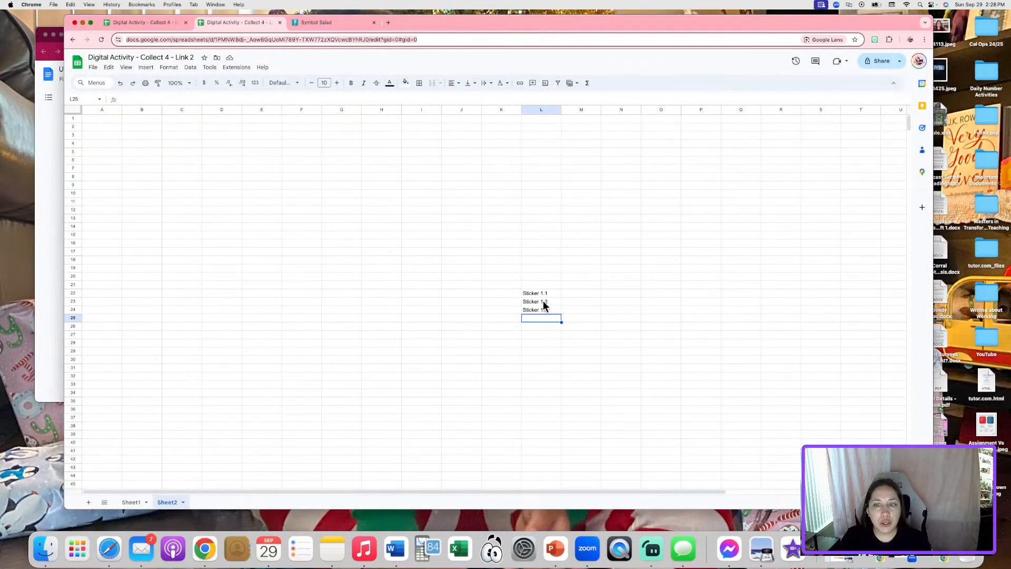
pyautogui.click(539, 327)
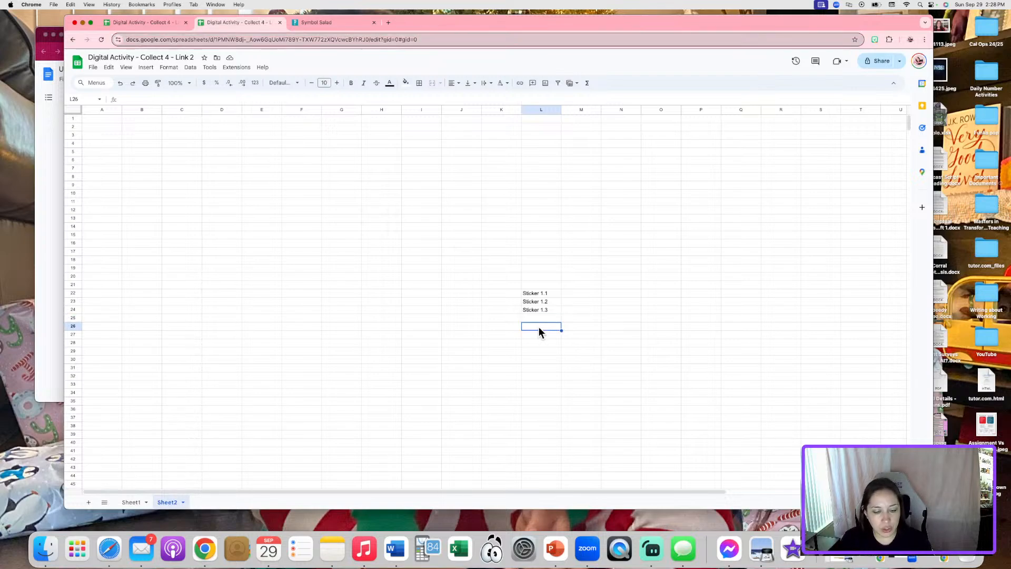
pyautogui.write('Sticker ')
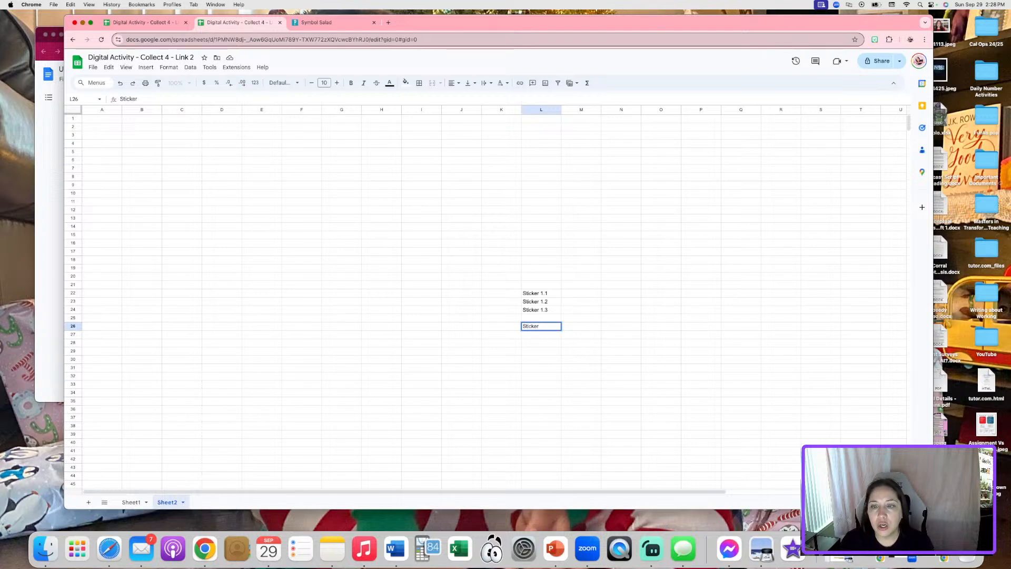
pyautogui.write('2.1')
pyautogui.press('Return')
pyautogui.write('Stick')
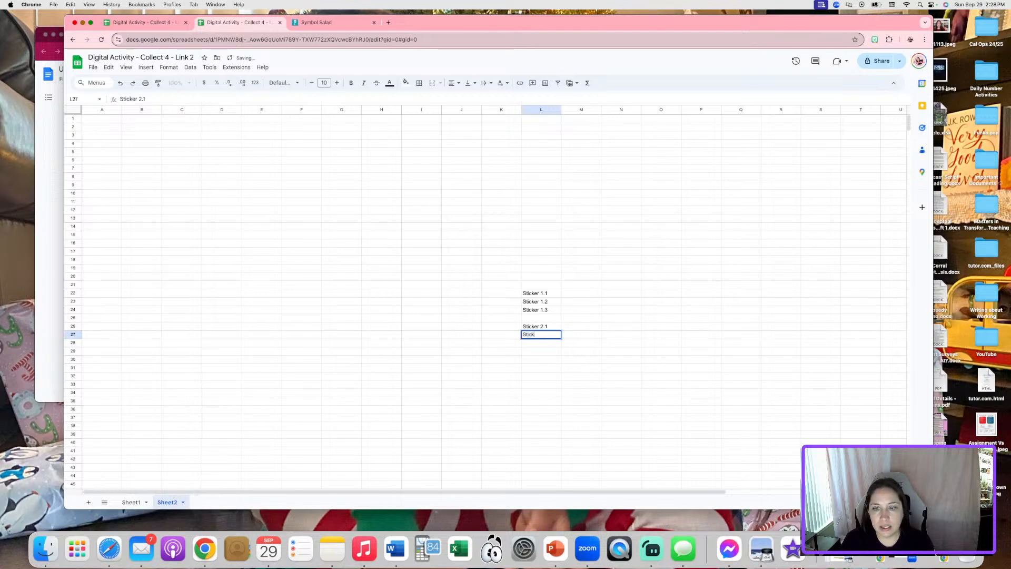
pyautogui.write('er 2.2')
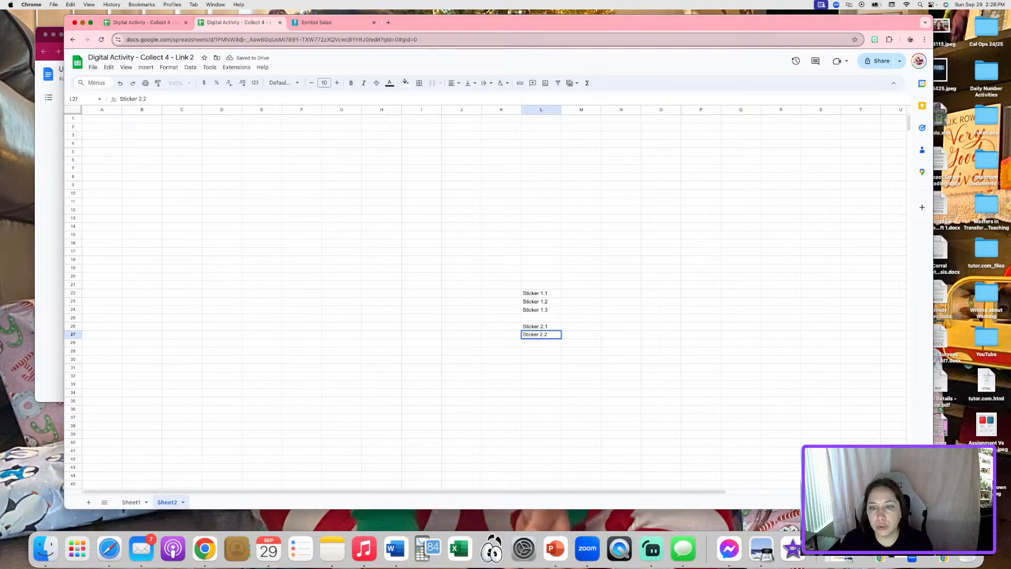
pyautogui.press('Return')
pyautogui.write('Sticker ')
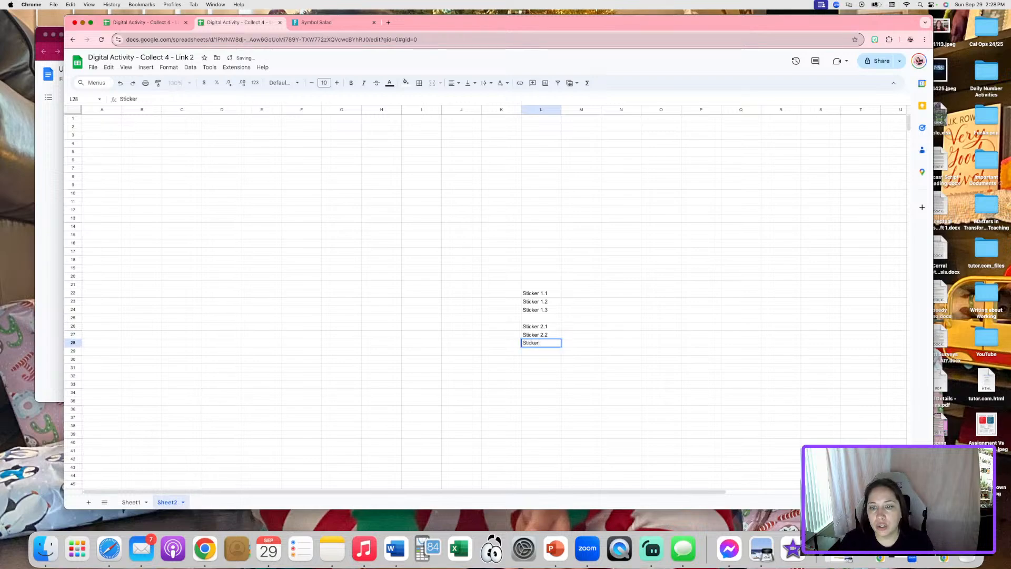
pyautogui.write('2.3')
pyautogui.click(595, 353)
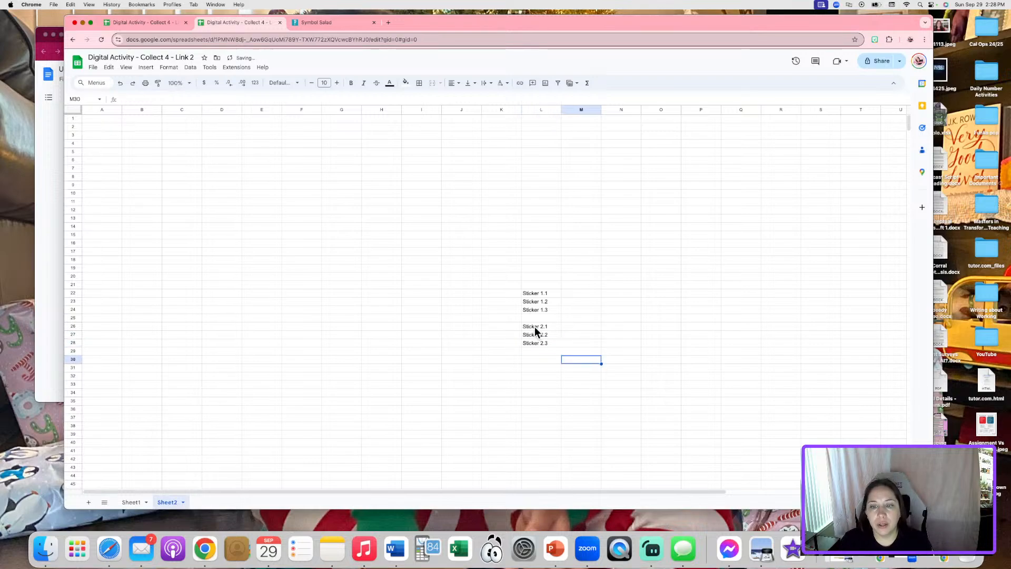
# - On Sheet1, change the first reference in the OFFSET formula of the Q4–Q6 sticker cell to Sheet2!L26
pyautogui.click(534, 326)
pyautogui.click(131, 502)
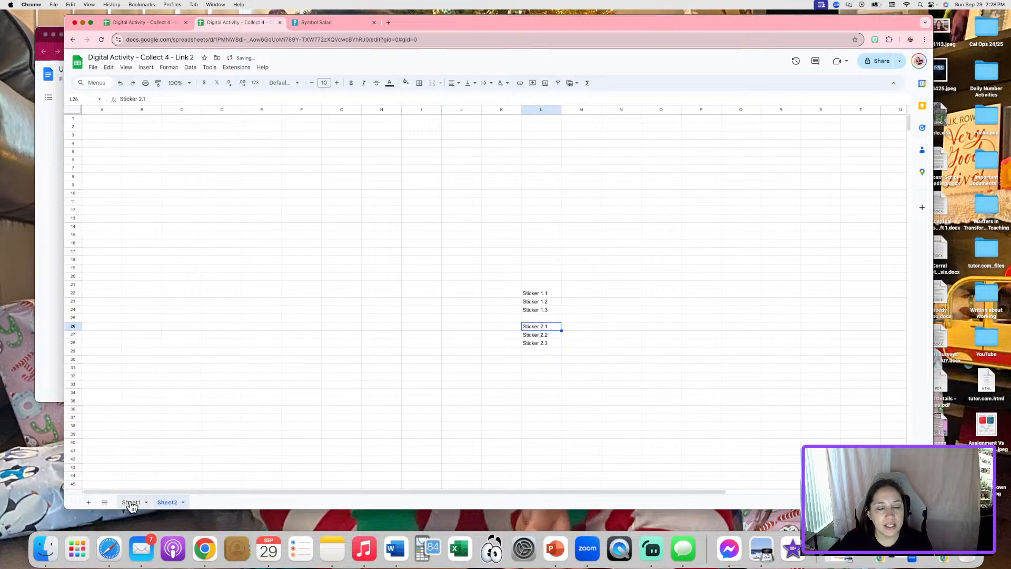
pyautogui.click(516, 302)
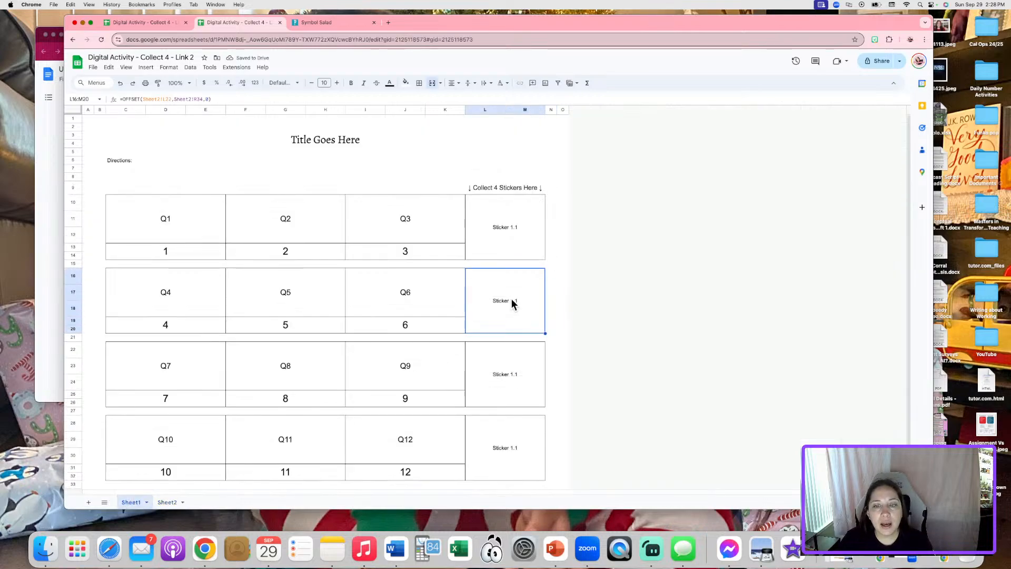
pyautogui.doubleClick(511, 300)
pyautogui.click(519, 271)
pyautogui.press('BackSpace')
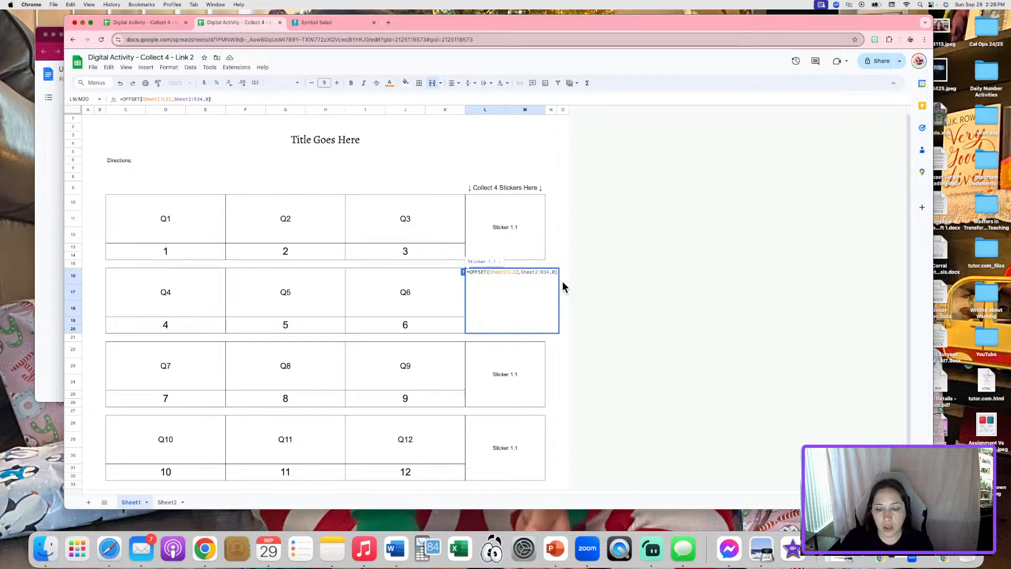
pyautogui.write('6')
pyautogui.press('Return')
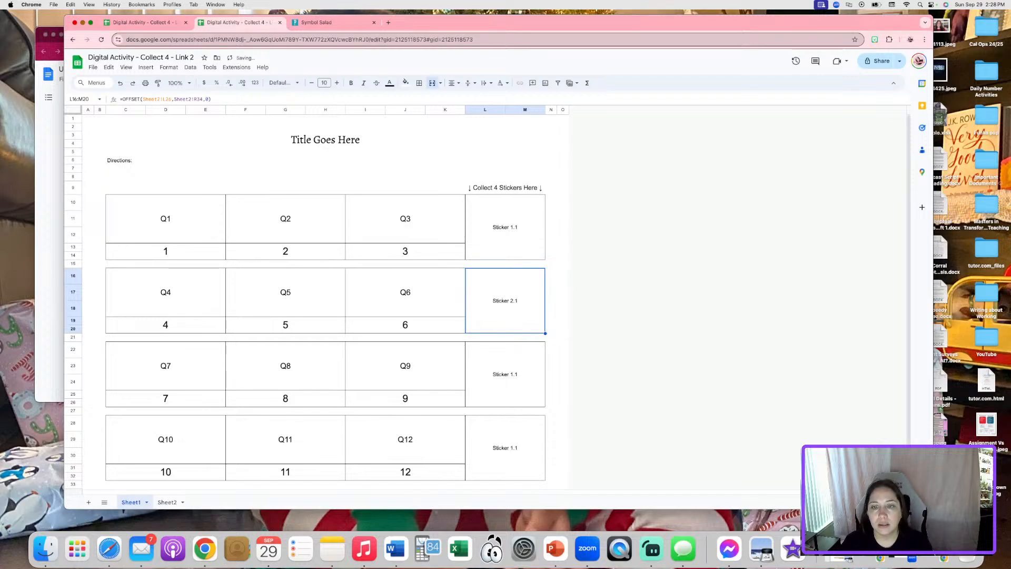
pyautogui.click(509, 243)
pyautogui.click(516, 311)
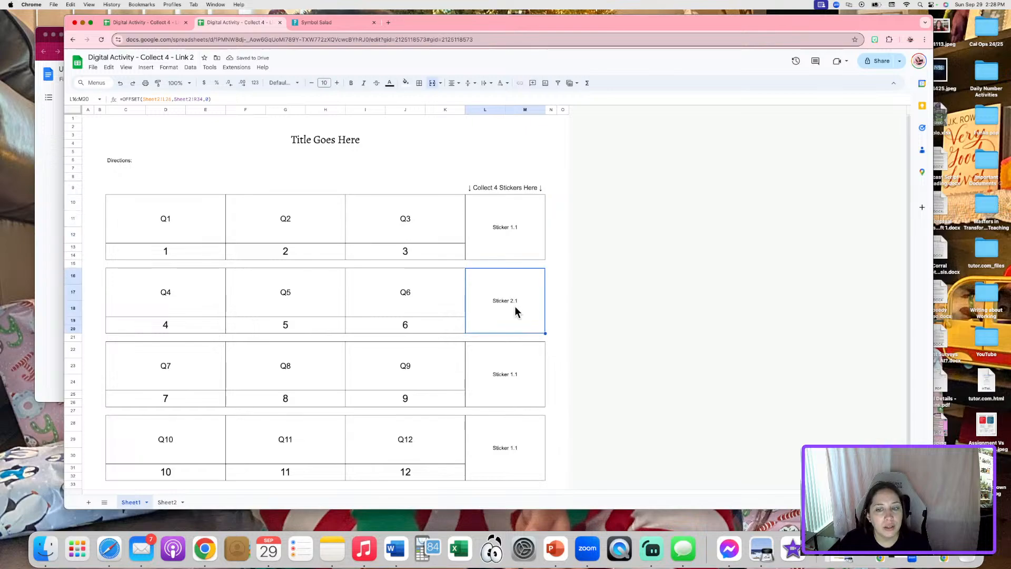
pyautogui.click(526, 375)
pyautogui.press('Down')
pyautogui.click(514, 392)
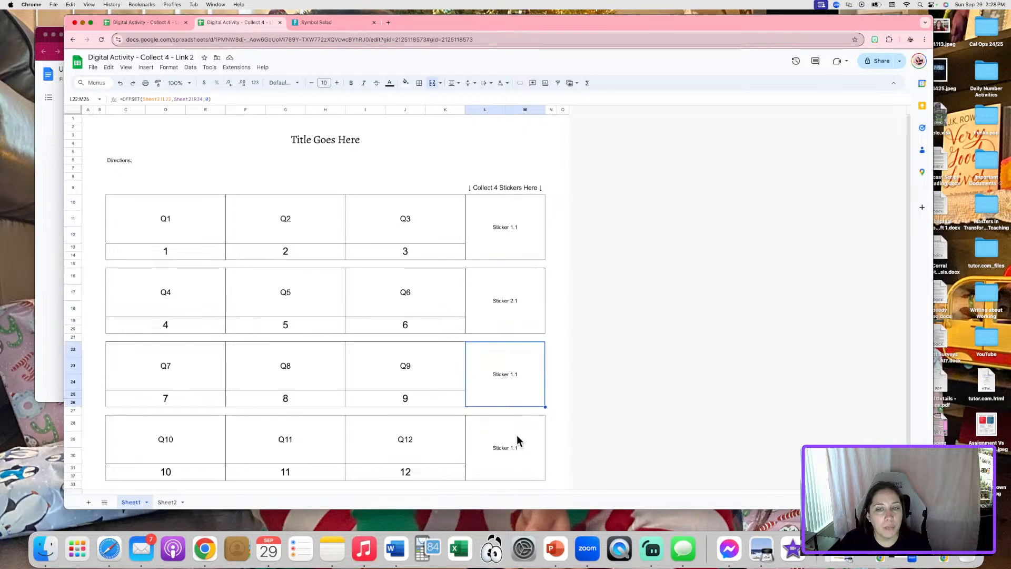
pyautogui.click(516, 435)
# - Enter Sticker 3.1, Sticker 3.2 and Sticker 3.3 in cells L30 to L32 of Sheet2
pyautogui.click(167, 502)
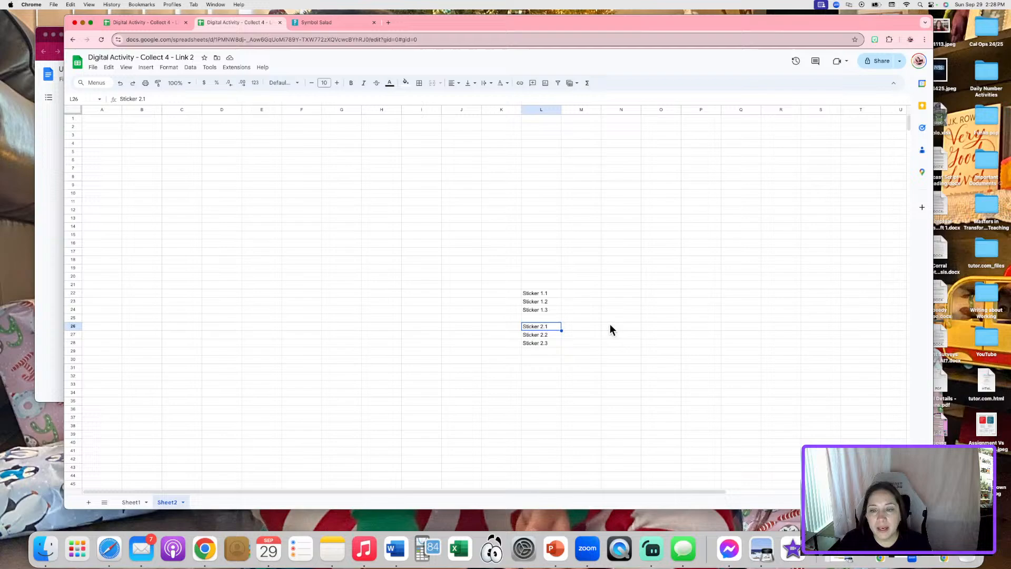
pyautogui.click(549, 361)
pyautogui.write('Sticker 3.1')
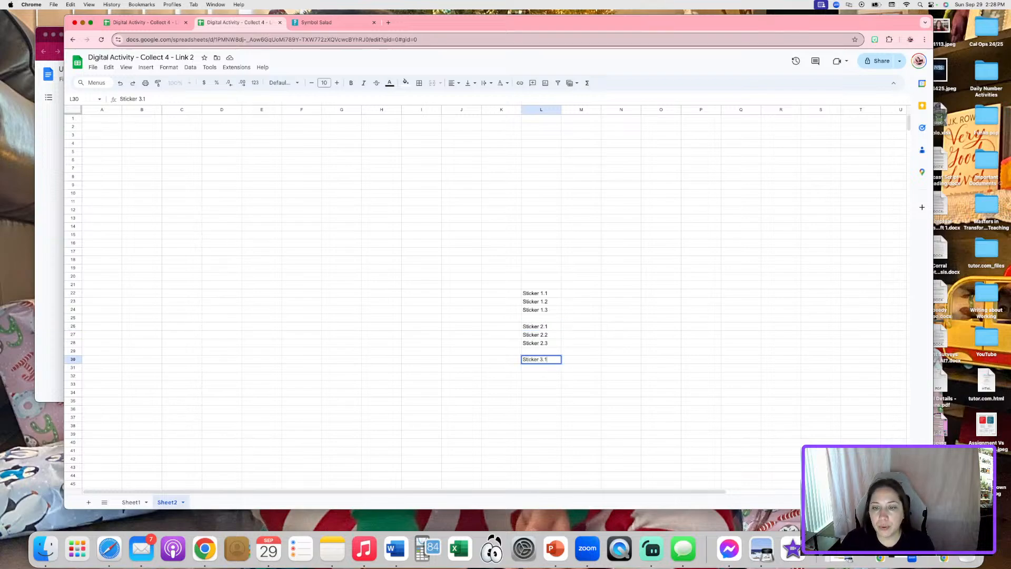
pyautogui.press('Return')
pyautogui.write('Sticker 3.2')
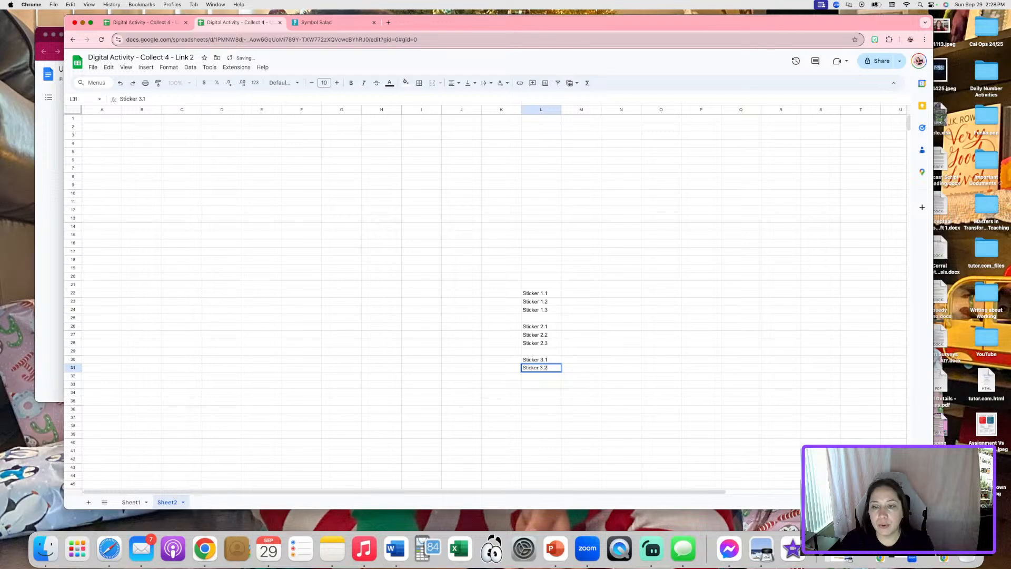
pyautogui.press('Return')
pyautogui.write('Sticker 3.3')
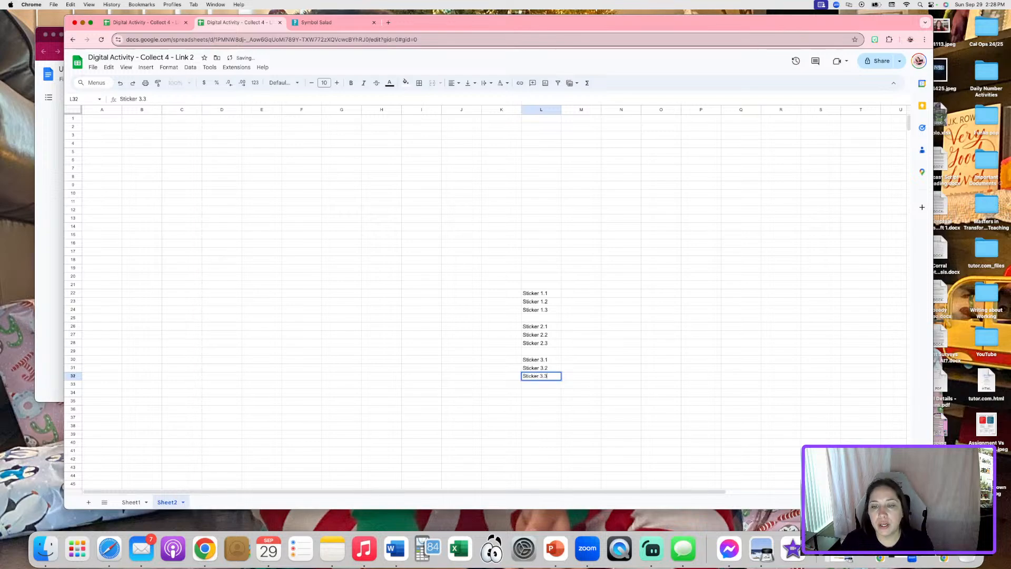
pyautogui.press('Return')
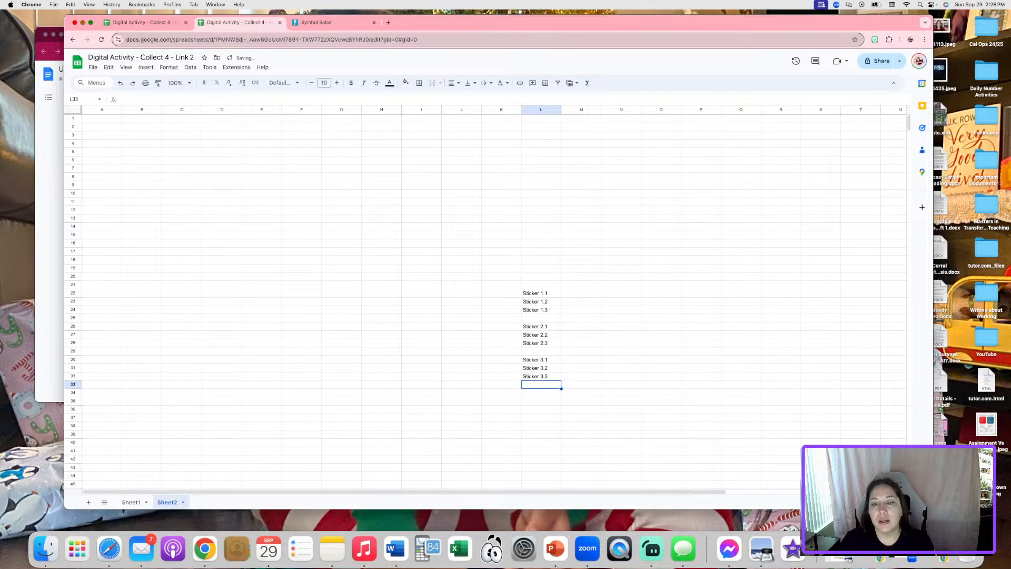
pyautogui.write('Sticke')
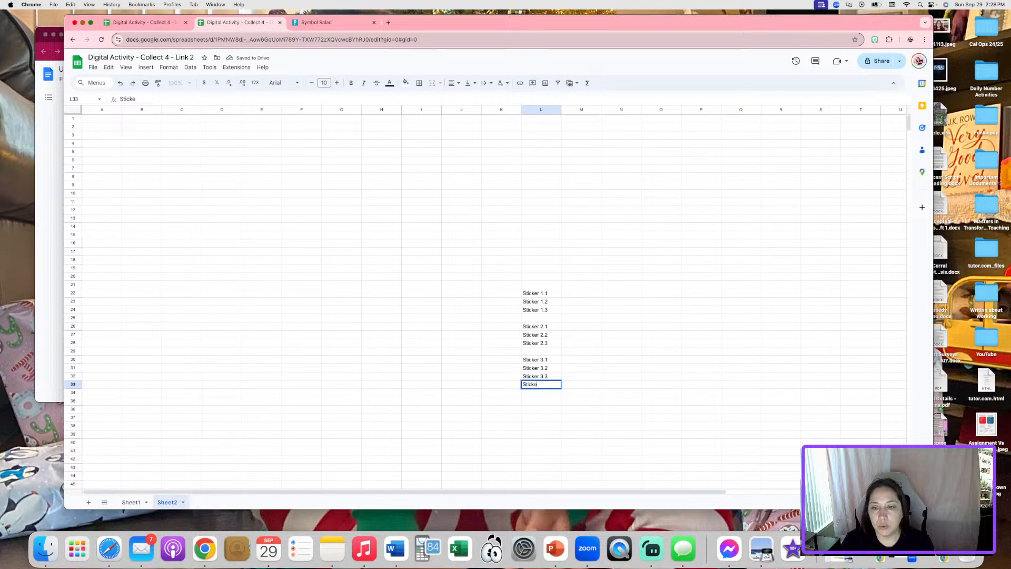
pyautogui.press('BackSpace')
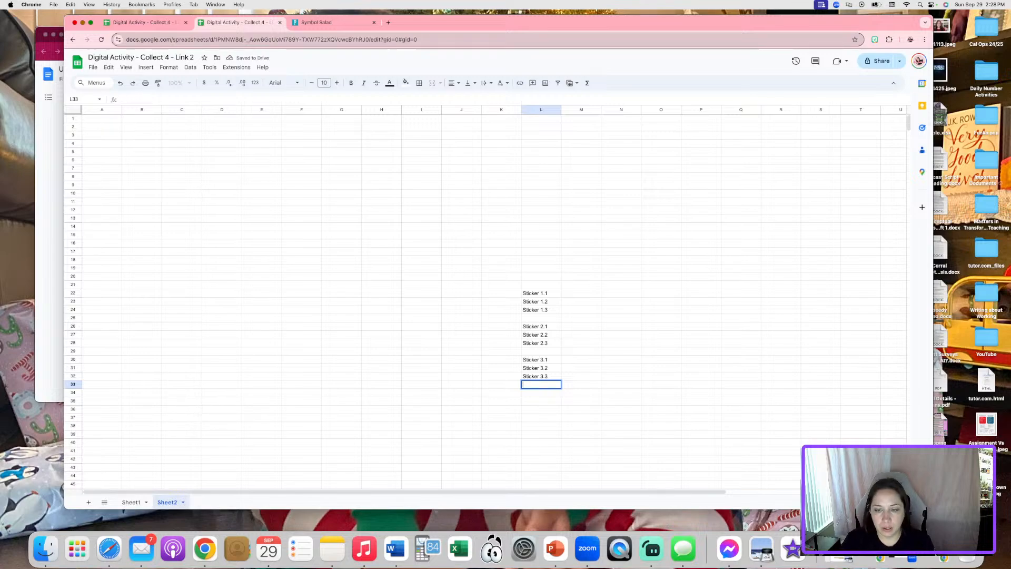
pyautogui.click(606, 368)
# - Leave row 33 blank and enter Sticker 4.1, Sticker 4.2 and Sticker 4.3 in cells L34 to L36
pyautogui.click(560, 391)
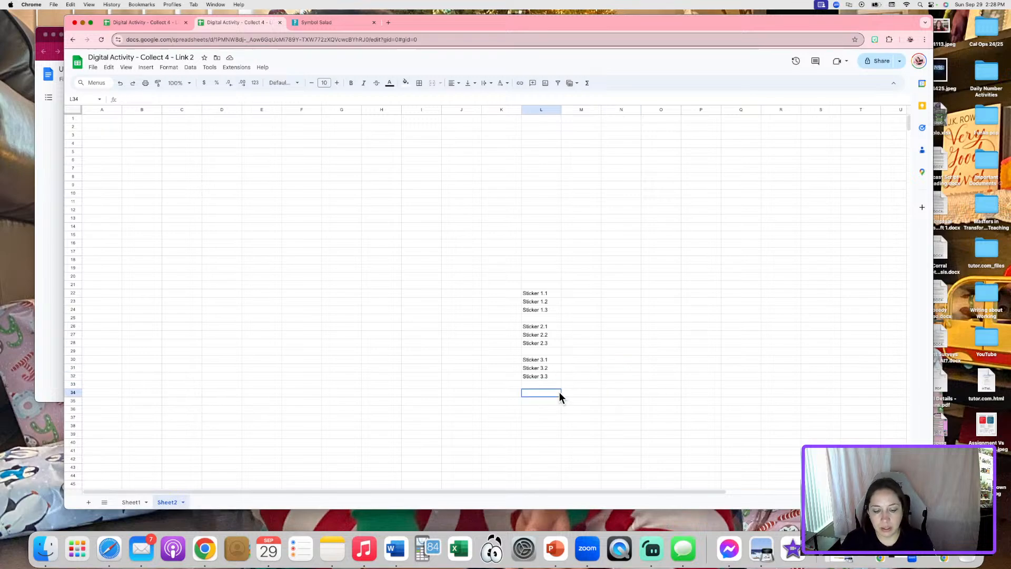
pyautogui.write('Sticker 4.')
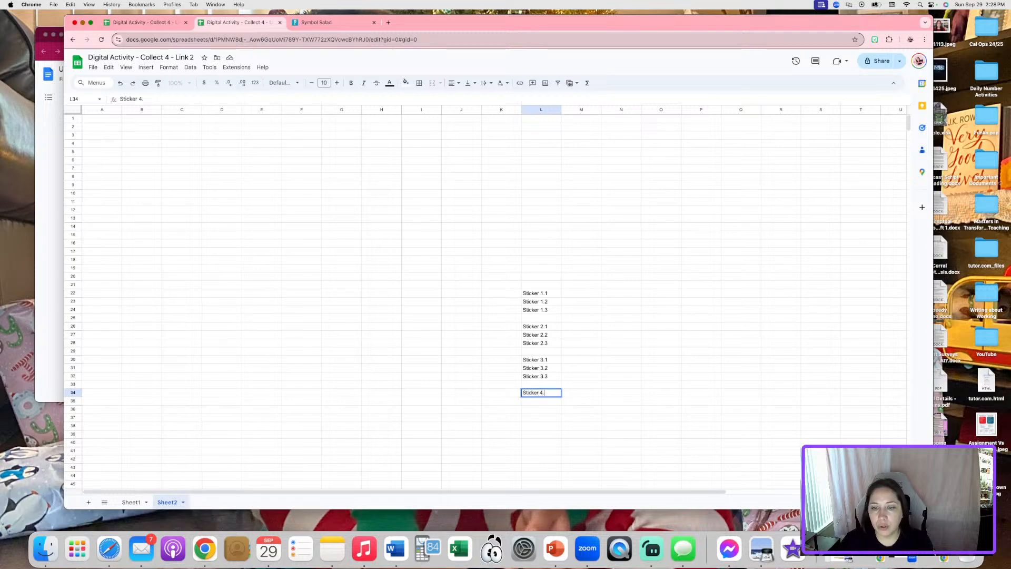
pyautogui.write('1')
pyautogui.press('Return')
pyautogui.write('Sticker ')
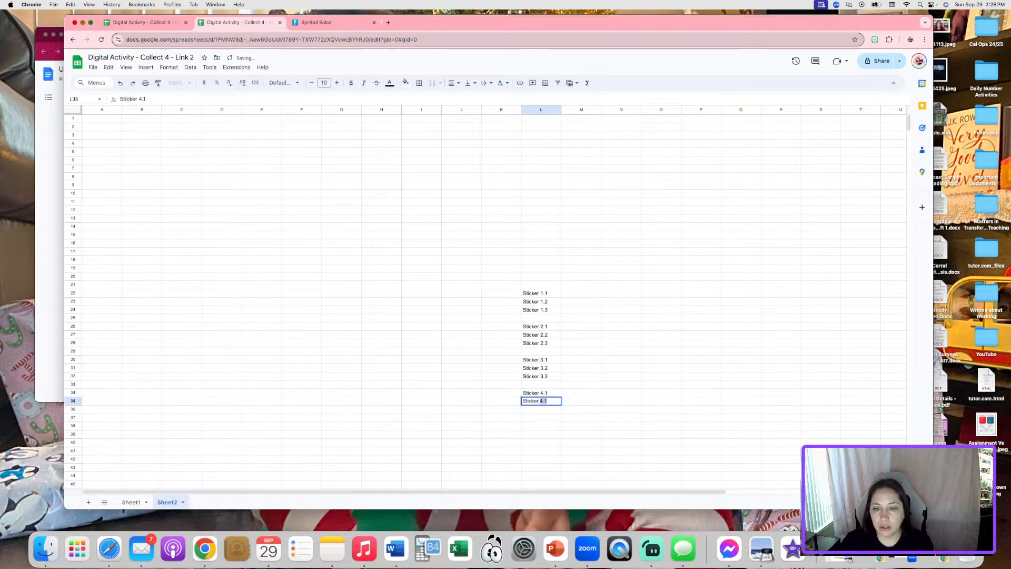
pyautogui.write('4.2')
pyautogui.press('Return')
pyautogui.write('Stiuc')
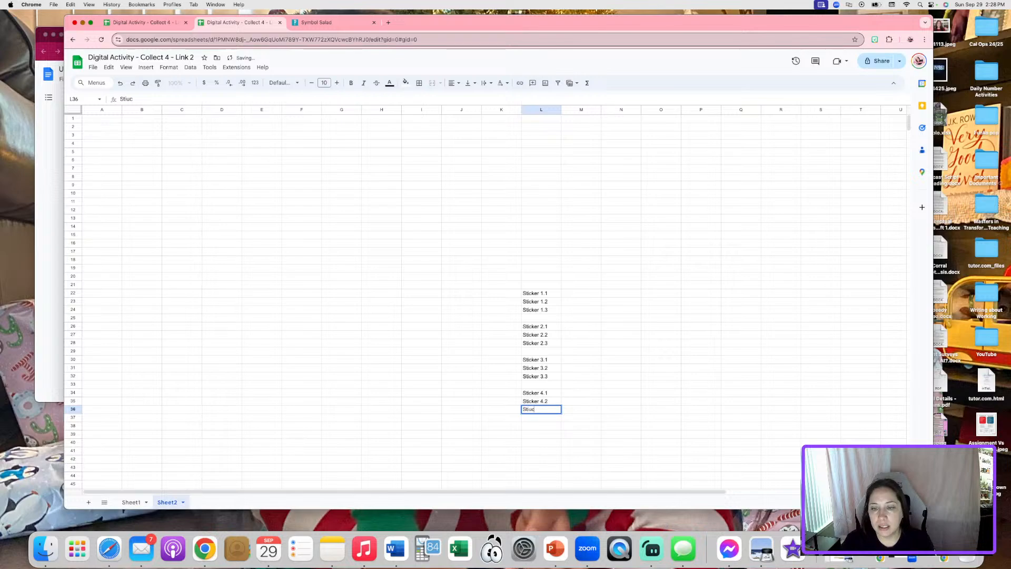
pyautogui.press('BackSpace')
pyautogui.press('BackSpace')
pyautogui.write('cker ')
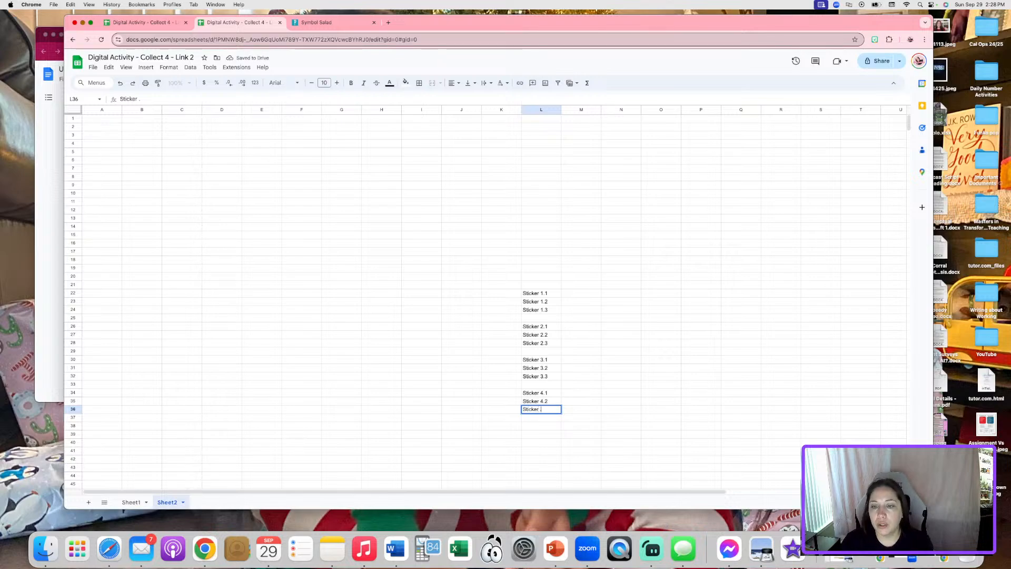
pyautogui.write('4.3')
pyautogui.click(635, 359)
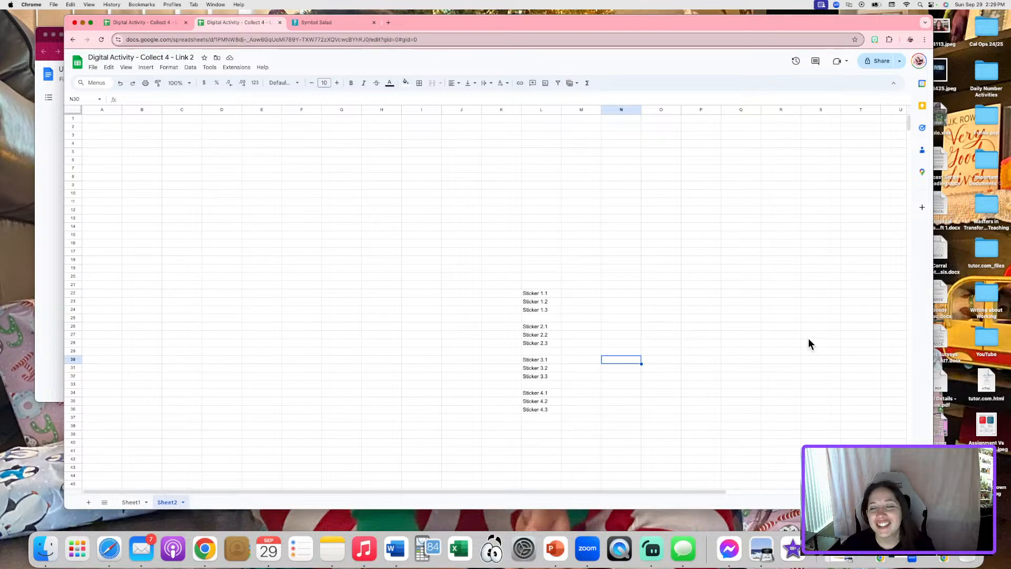
# - On Sheet1, change the first reference in the OFFSET formula of the Q7–Q9 sticker cell to Sheet2!L30
pyautogui.click(539, 358)
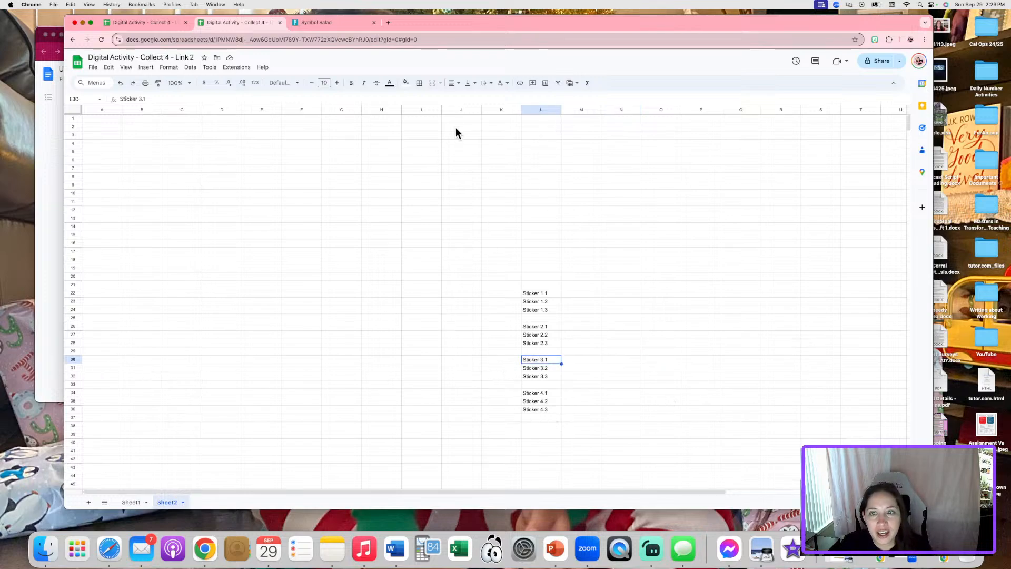
pyautogui.click(547, 393)
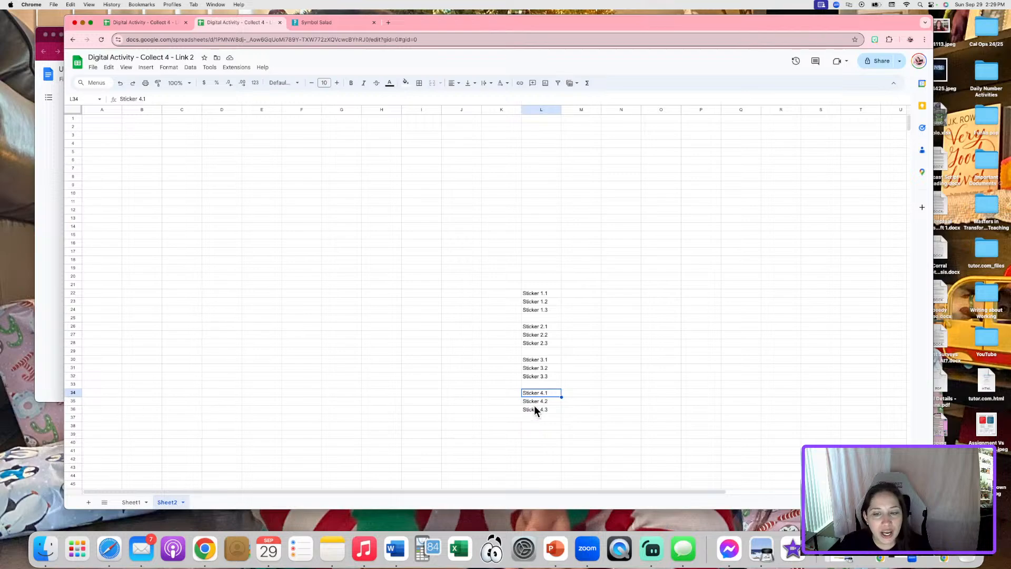
pyautogui.click(131, 502)
pyautogui.click(503, 392)
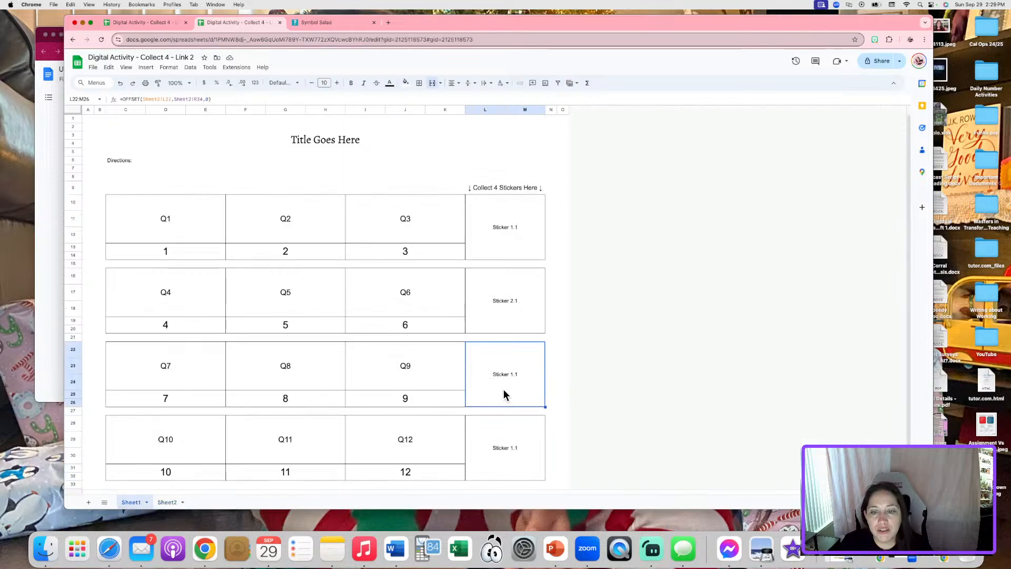
pyautogui.doubleClick(504, 393)
pyautogui.click(517, 345)
pyautogui.press('BackSpace')
pyautogui.press('BackSpace')
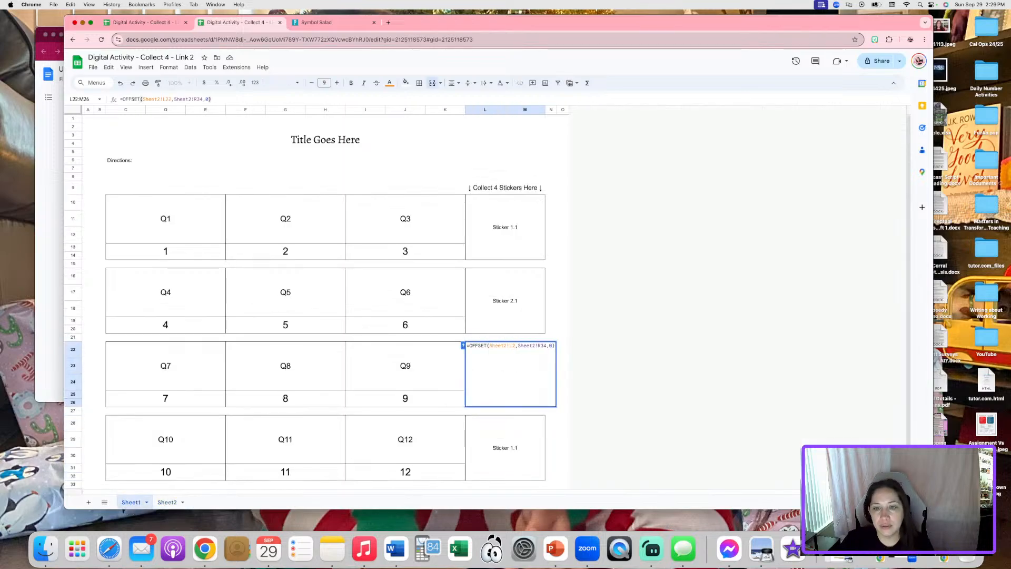
pyautogui.write('30')
pyautogui.press('Return')
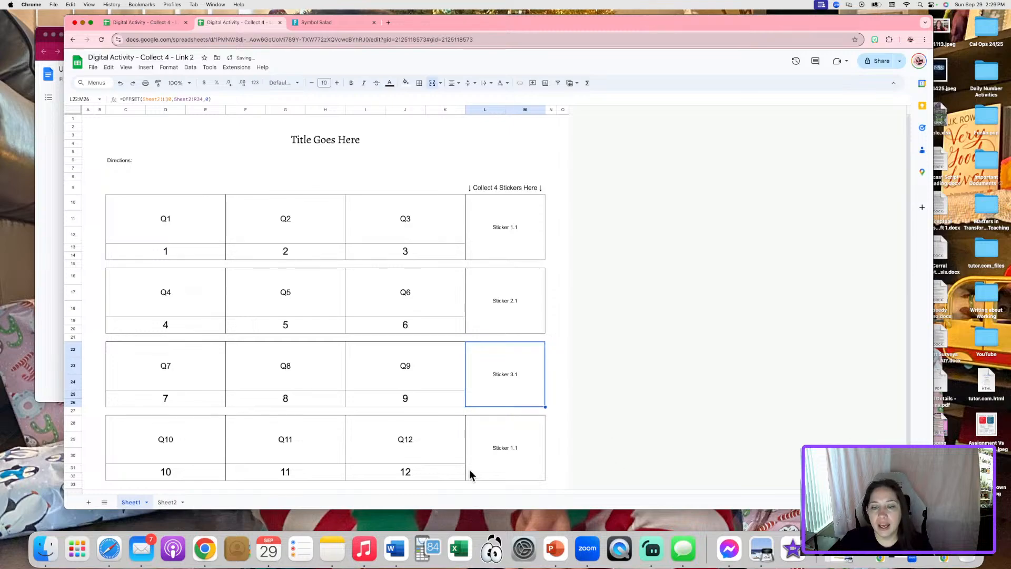
# - Change the first reference in the Q10–Q12 sticker cell's OFFSET formula to Sheet2!L34, and return to Sheet2
pyautogui.doubleClick(493, 447)
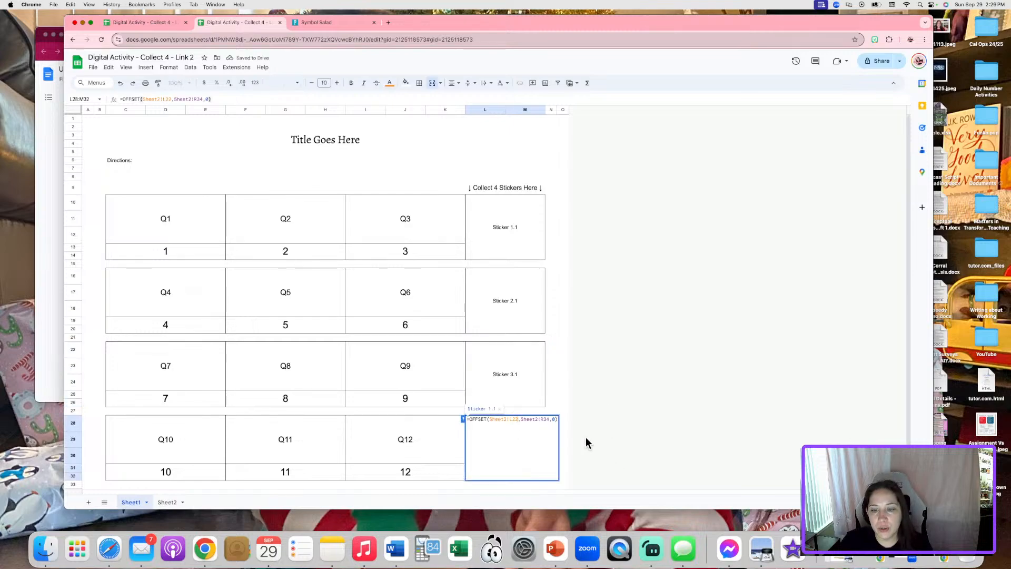
pyautogui.press('BackSpace')
pyautogui.press('BackSpace')
pyautogui.write('34')
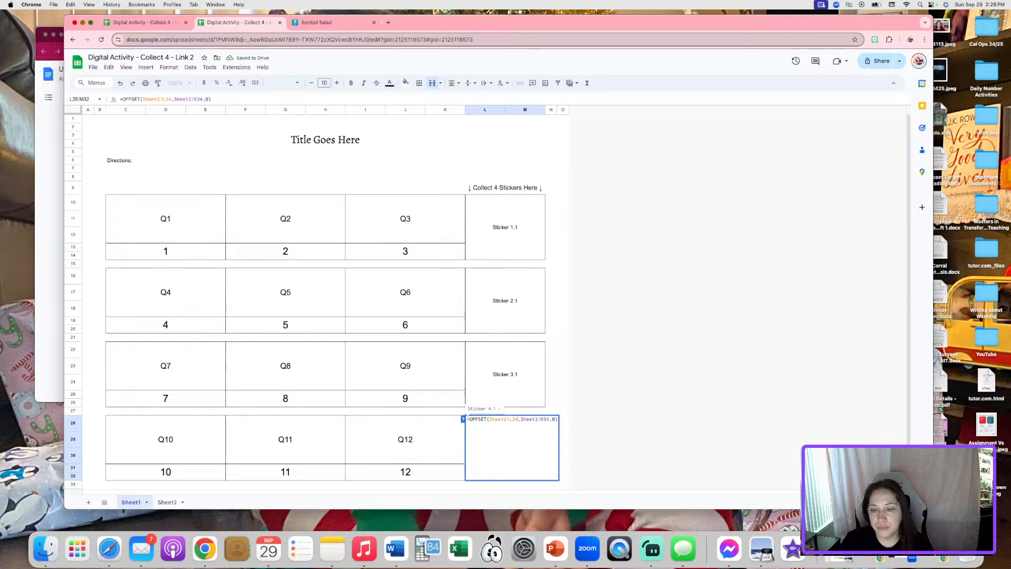
pyautogui.press('Return')
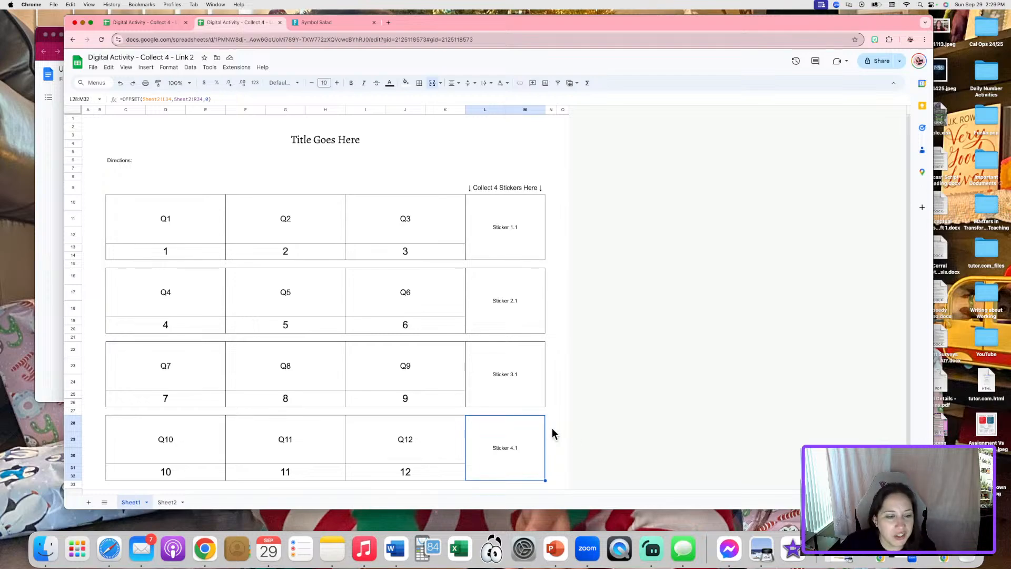
pyautogui.click(169, 502)
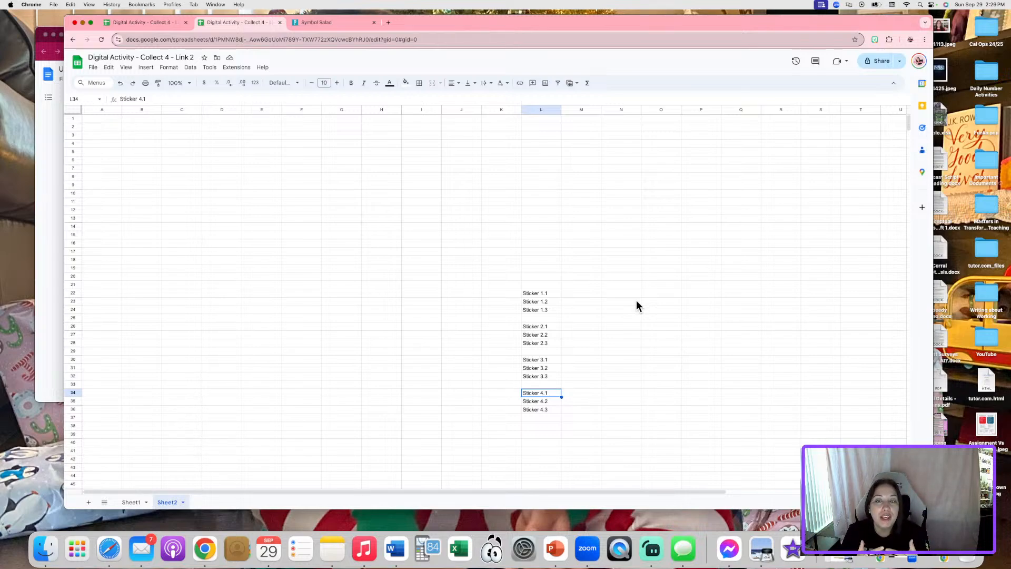
# - Relabel the first entries of the first two sticker groups as Sticker 1.0 in L22 and Sticker 2.0 in L26
pyautogui.click(550, 293)
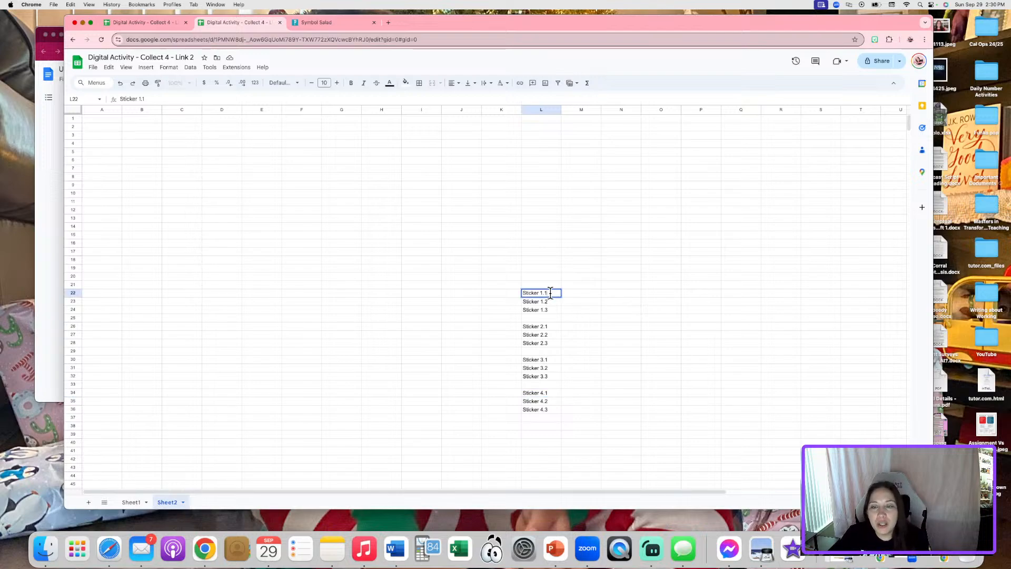
pyautogui.press('BackSpace')
pyautogui.write('0')
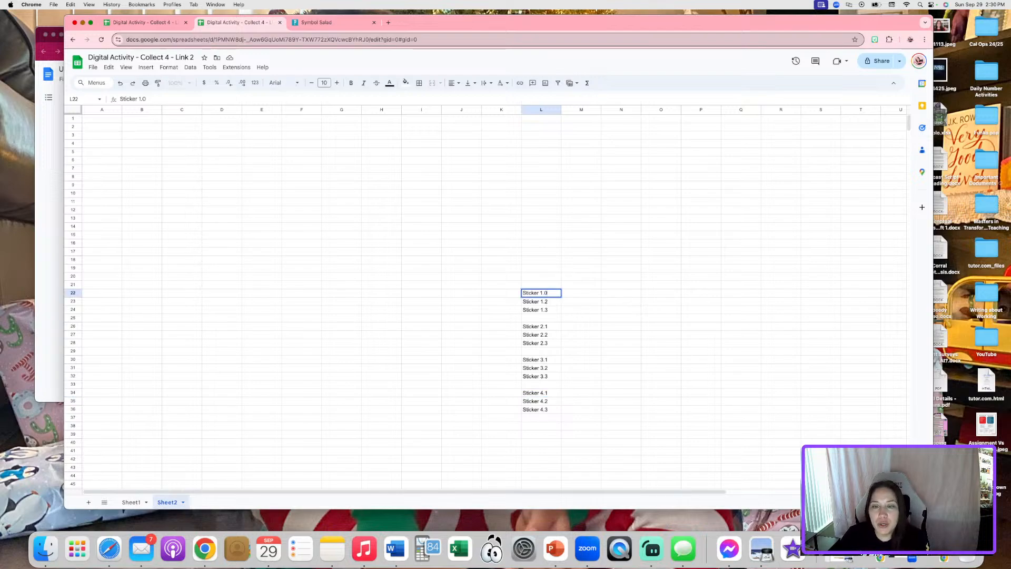
pyautogui.click(553, 325)
pyautogui.press('Return')
pyautogui.press('BackSpace')
pyautogui.write('0')
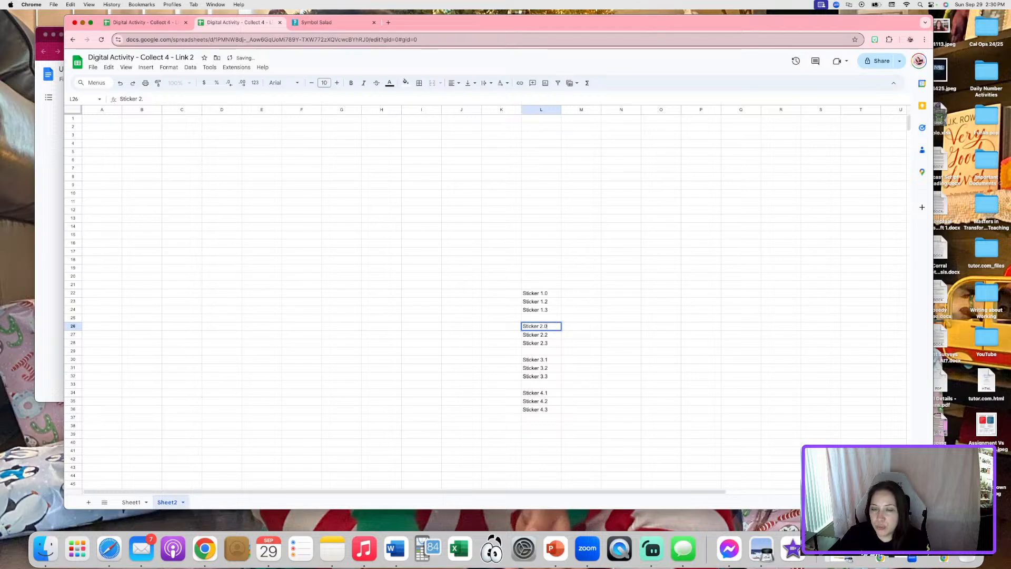
# - Relabel the first entries of the last two sticker groups as Sticker 3.0 in L30 and Sticker 4.0 in L34
pyautogui.click(551, 359)
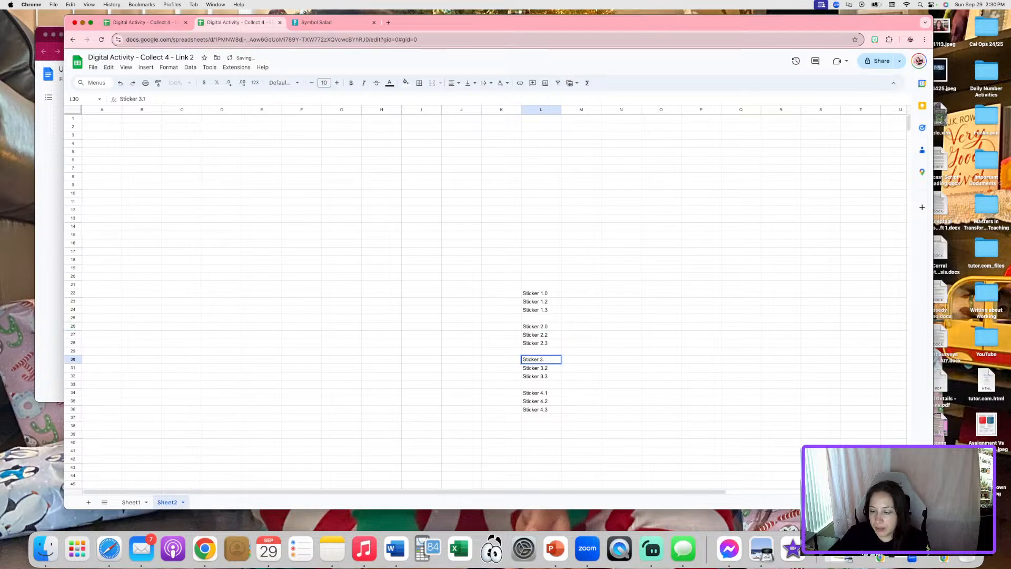
pyautogui.press('Return')
pyautogui.press('BackSpace')
pyautogui.write('0')
pyautogui.click(556, 392)
pyautogui.press('Return')
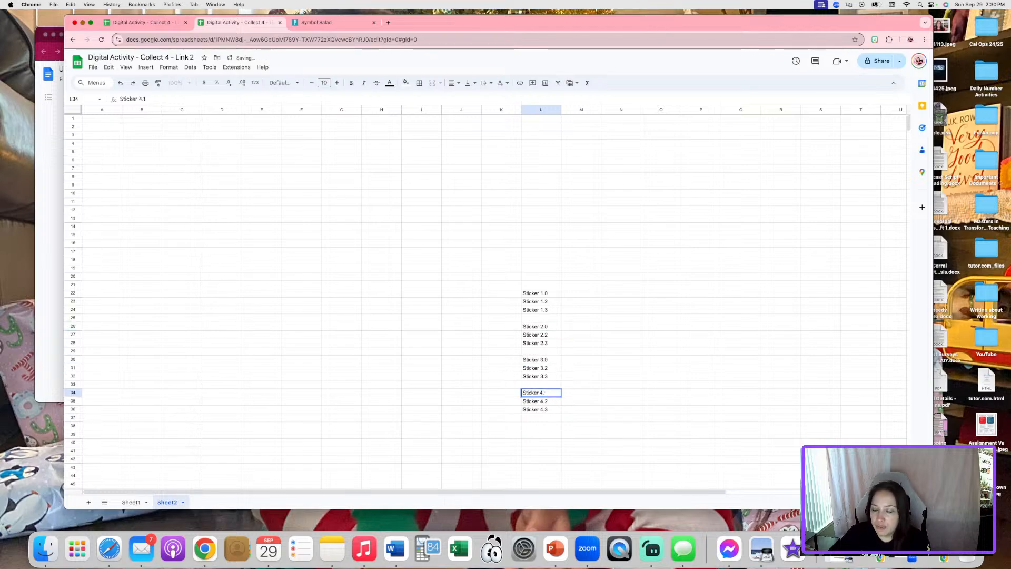
pyautogui.press('BackSpace')
pyautogui.write('0')
pyautogui.click(598, 376)
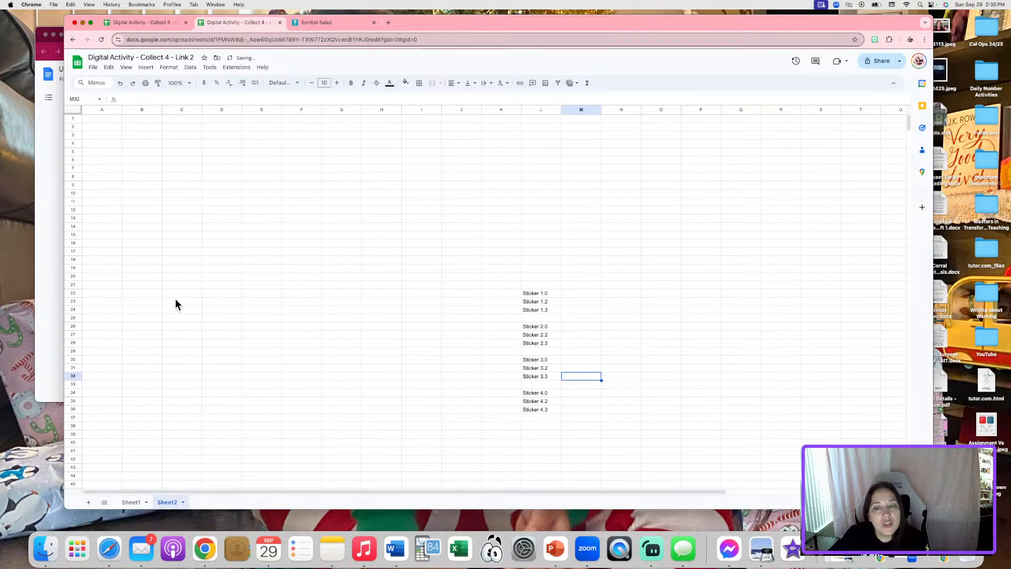
# - Insert one row below blank row 25, between the first and second sticker groups
pyautogui.rightClick(77, 316)
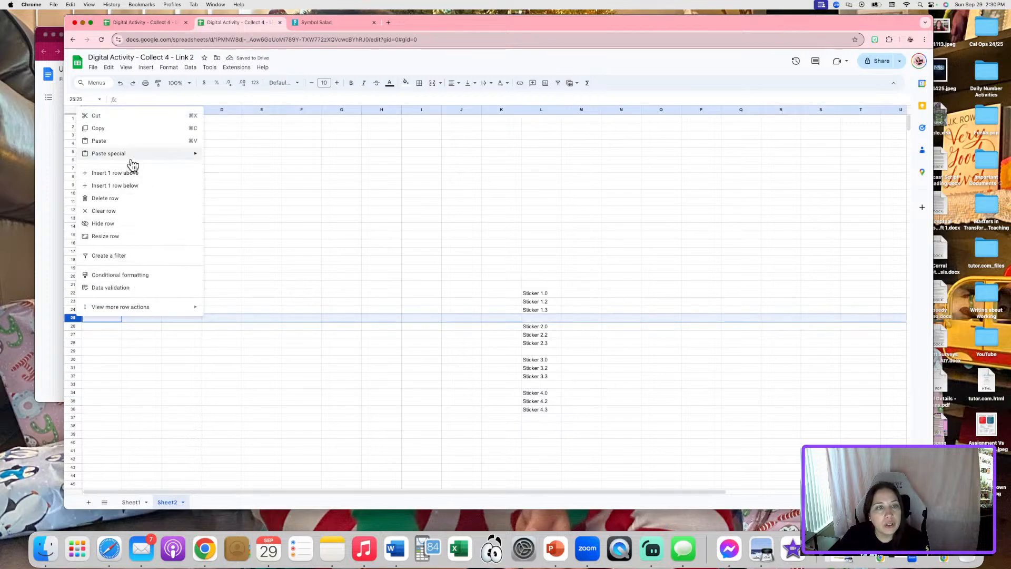
pyautogui.click(148, 191)
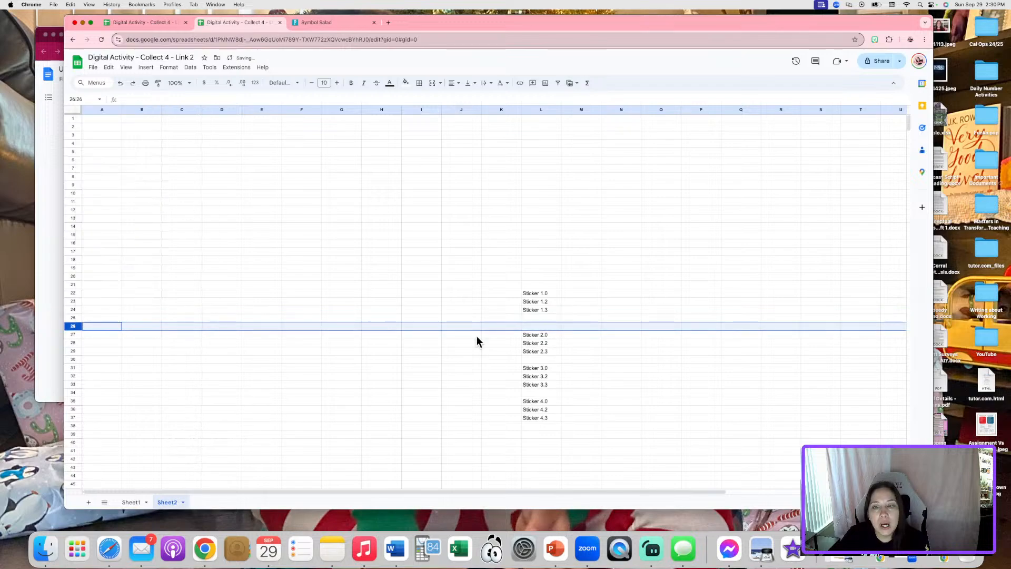
pyautogui.click(555, 317)
pyautogui.click(552, 303)
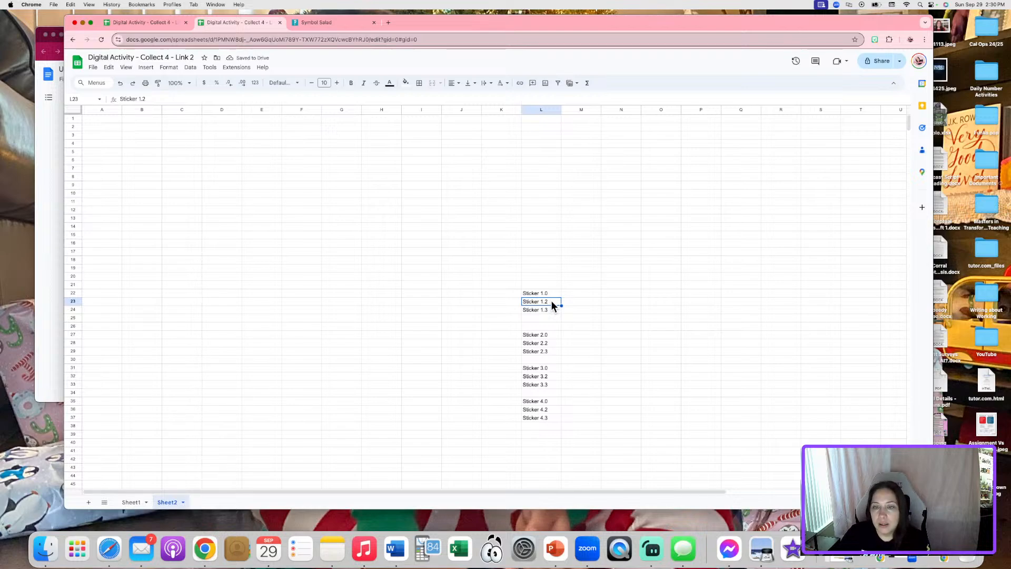
# - Change L23 to Sticker 1.1 and extend the first group so L24 and L25 read Sticker 1.2 and Sticker 1.3
pyautogui.doubleClick(551, 300)
pyautogui.press('BackSpace')
pyautogui.write('1')
pyautogui.click(607, 301)
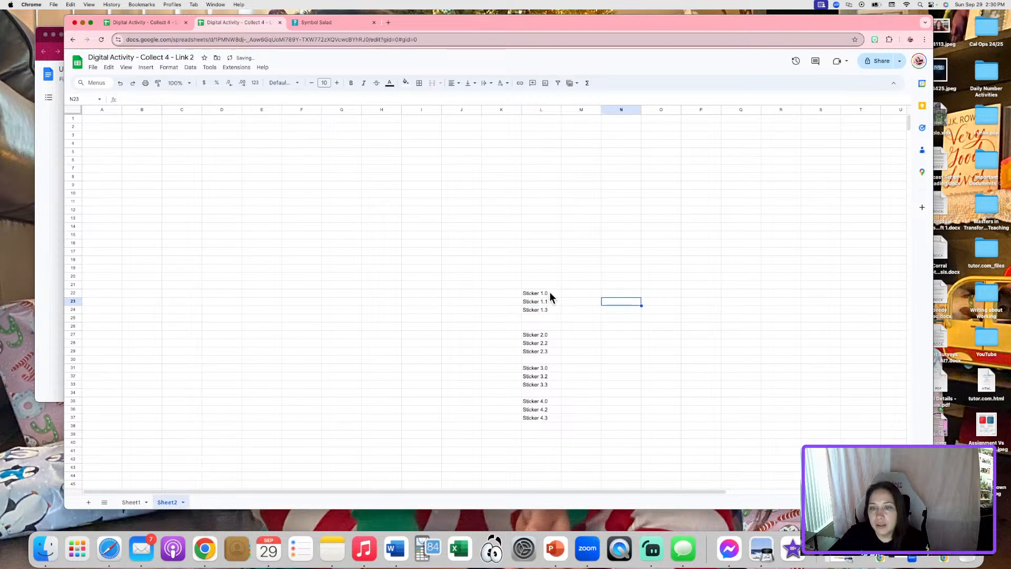
pyautogui.moveTo(548, 293); pyautogui.dragTo(561, 322)
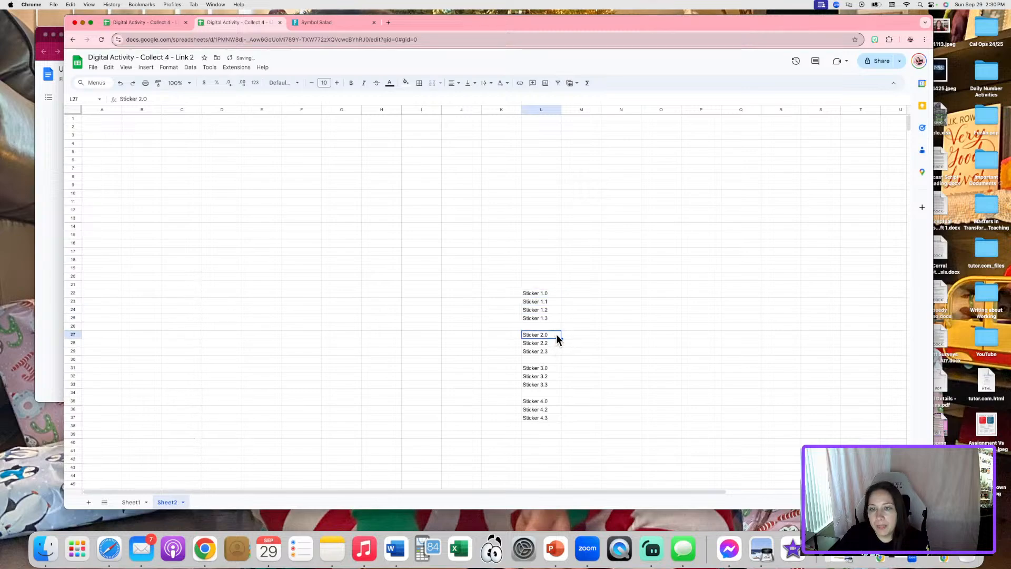
# - Change cell L28 in the second sticker group to Sticker 2.1
pyautogui.doubleClick(555, 342)
pyautogui.press('BackSpace')
pyautogui.write('1')
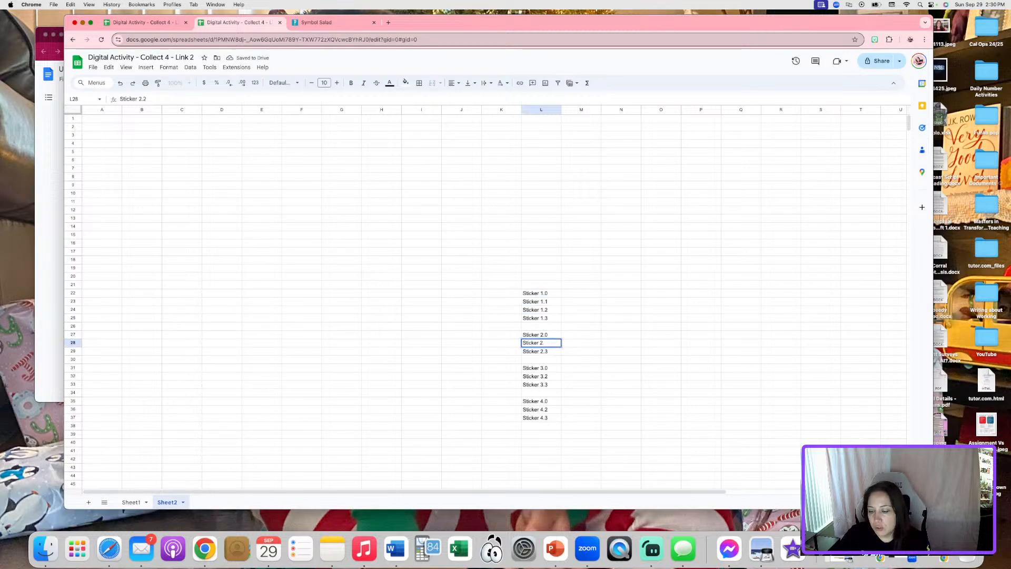
pyautogui.press('Tab')
pyautogui.moveTo(549, 335); pyautogui.dragTo(549, 344)
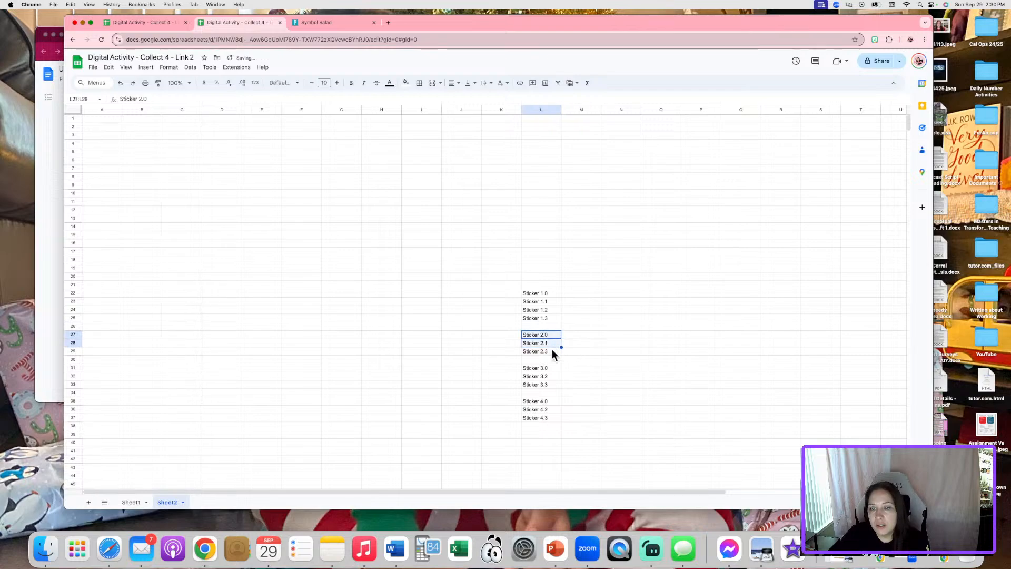
# - Insert one row below row 30 and extend the second group so L29 and L30 read Sticker 2.2 and Sticker 2.3
pyautogui.click(549, 359)
pyautogui.click(74, 359)
pyautogui.rightClick(74, 358)
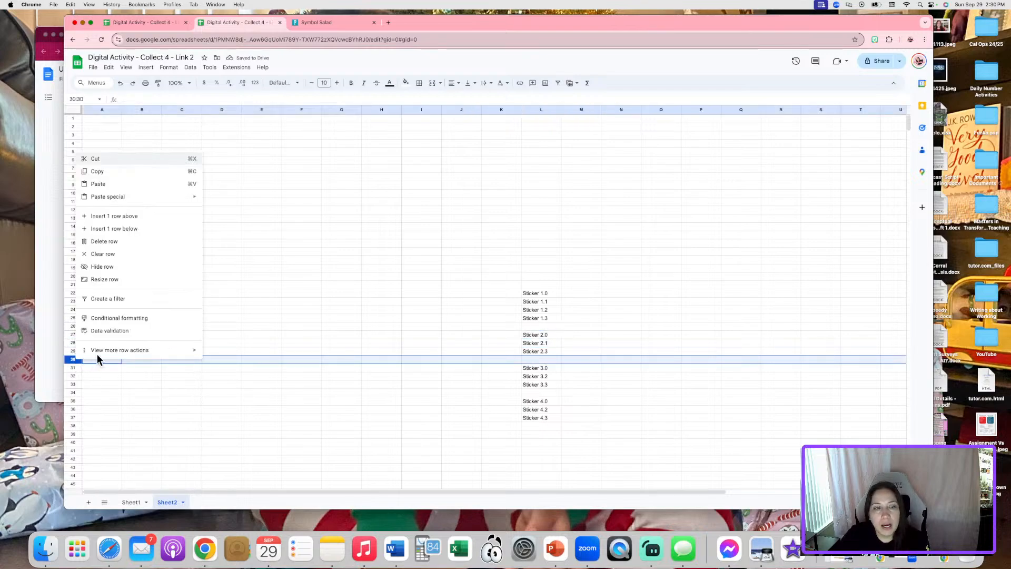
pyautogui.click(127, 229)
pyautogui.click(553, 335)
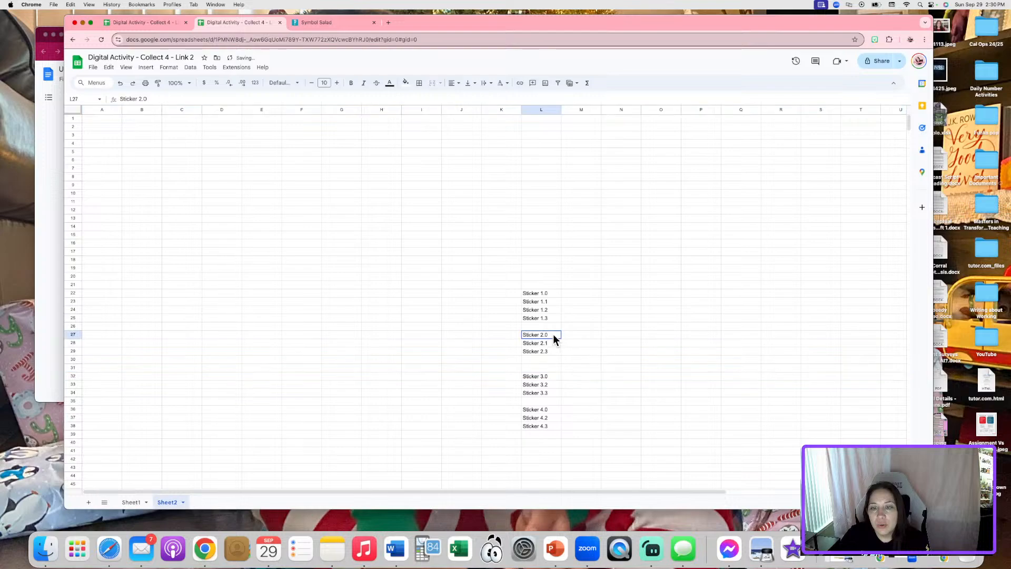
pyautogui.moveTo(556, 335); pyautogui.dragTo(560, 363)
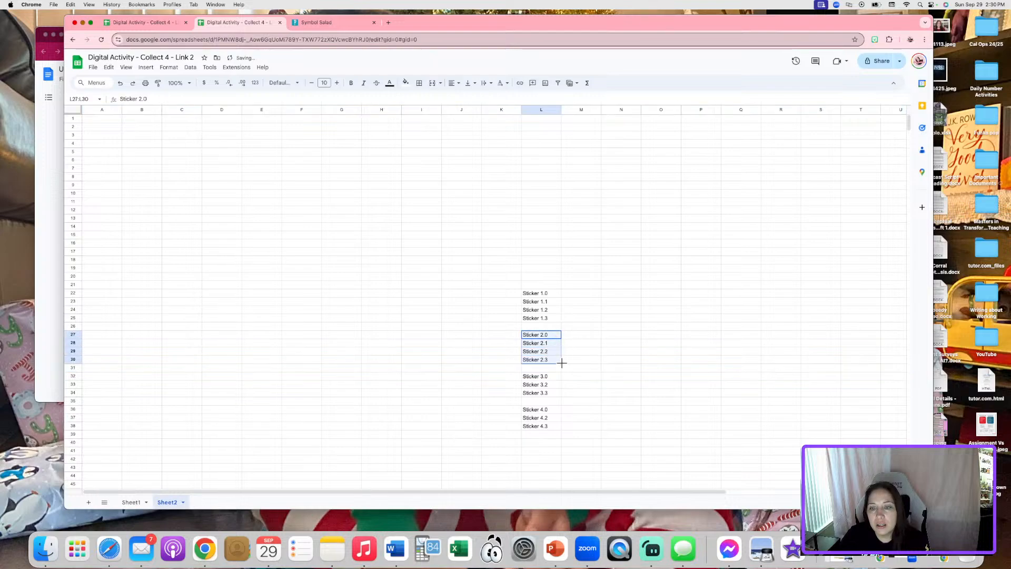
# - Insert one row above the Sticker 3.2 row and enter Sticker 3.1 in the new cell L33
pyautogui.click(554, 385)
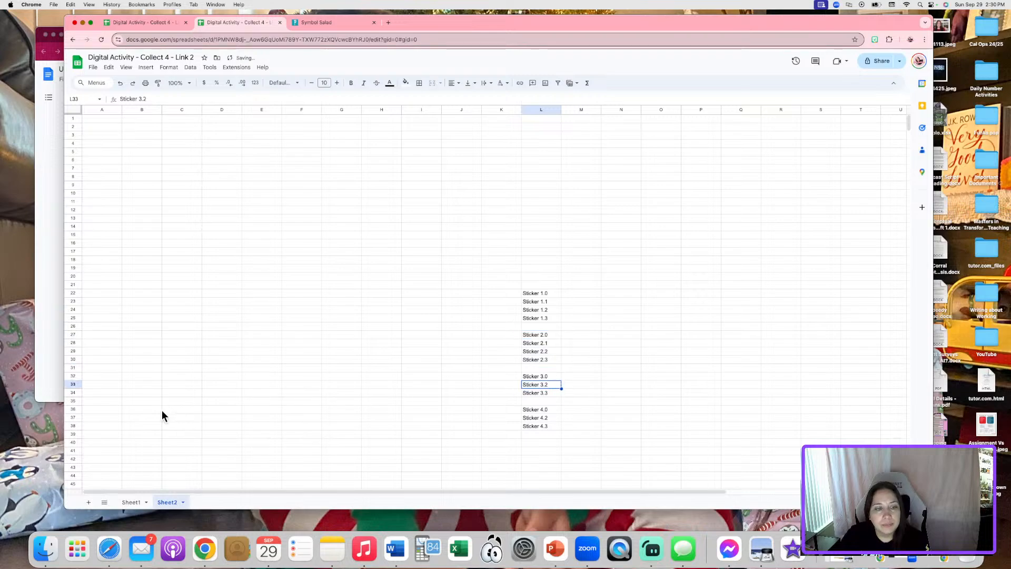
pyautogui.rightClick(77, 383)
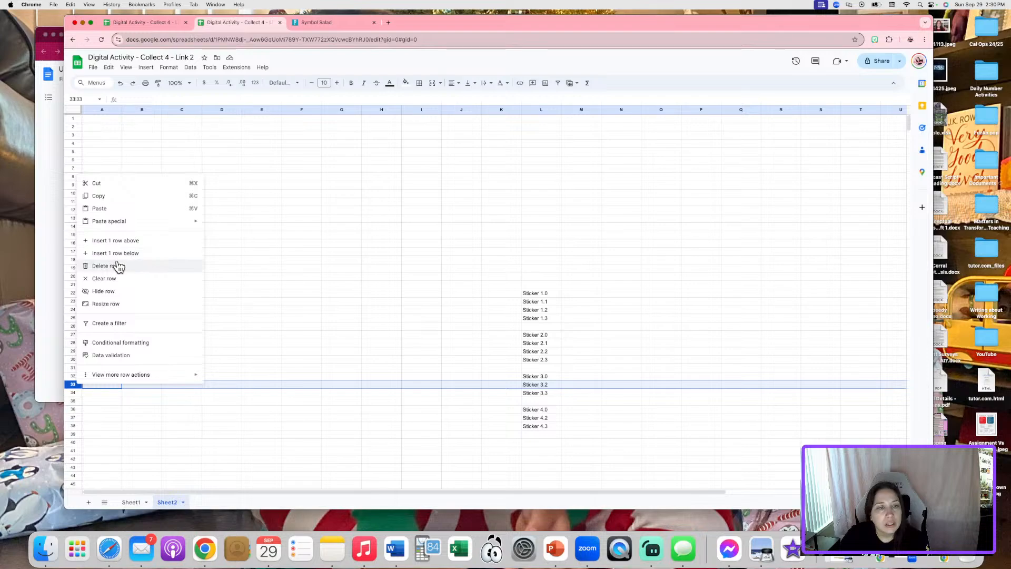
pyautogui.click(140, 242)
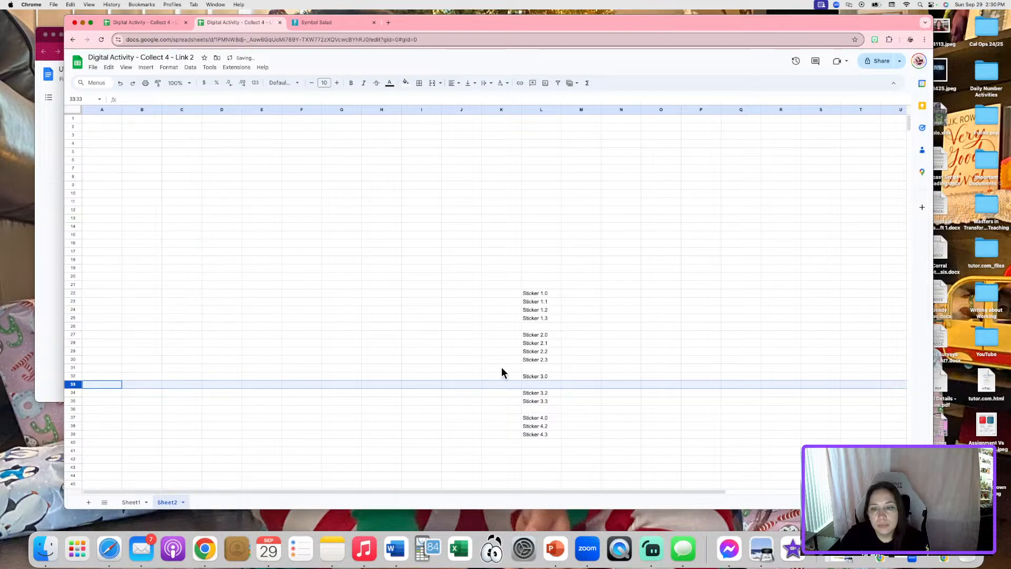
pyautogui.click(540, 377)
pyautogui.click(544, 386)
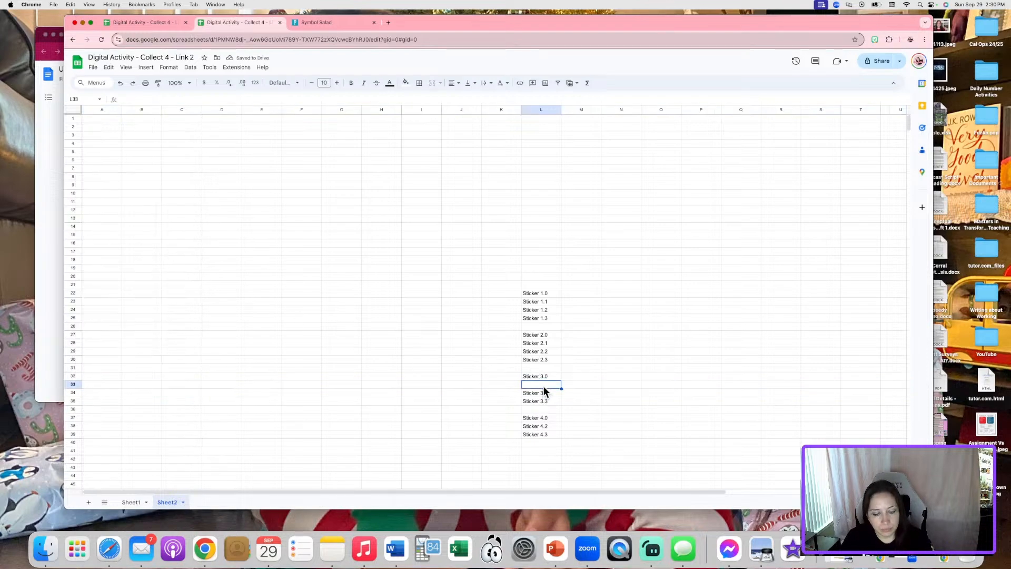
pyautogui.write('Sticker 3.1')
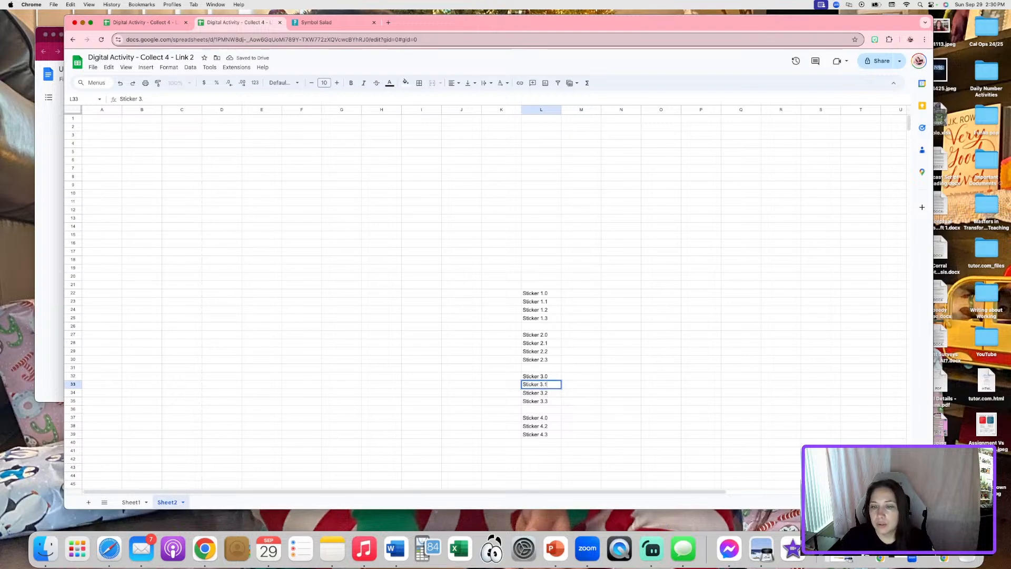
pyautogui.press('Return')
pyautogui.click(568, 409)
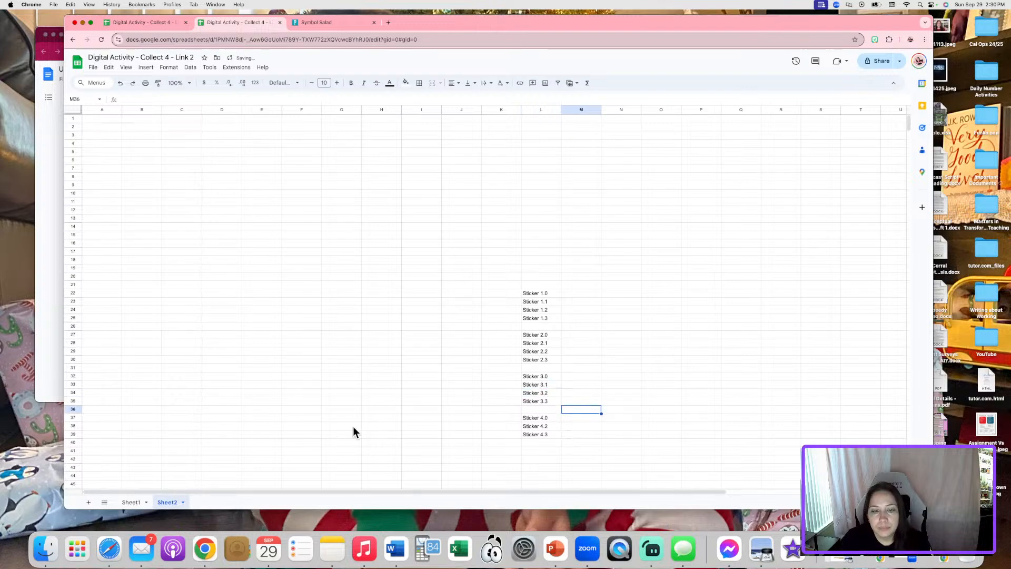
# - Insert one row below row 38, between Sticker 4.2 and Sticker 4.3
pyautogui.click(76, 419)
pyautogui.rightClick(77, 421)
pyautogui.click(76, 425)
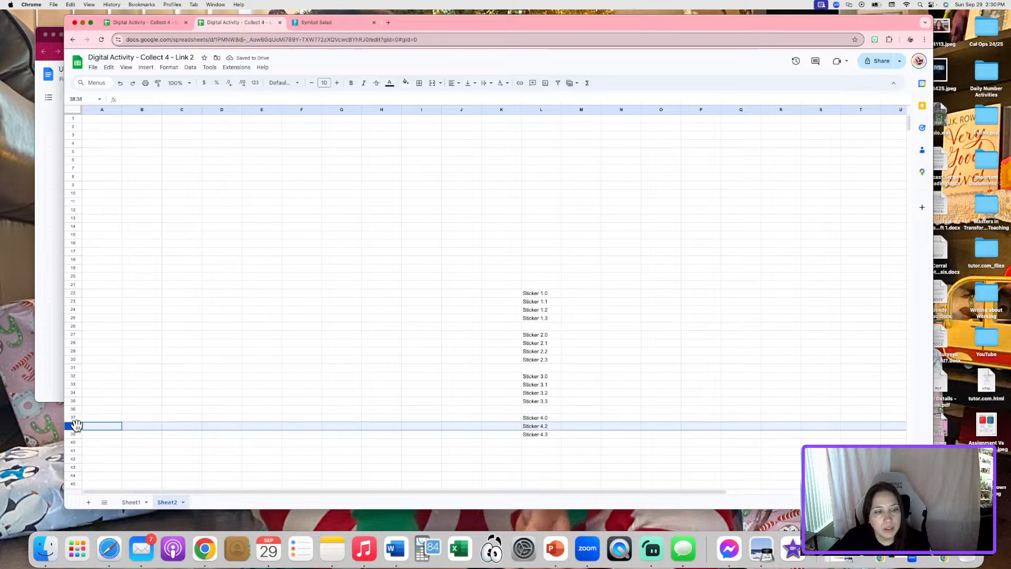
pyautogui.rightClick(77, 425)
pyautogui.click(153, 296)
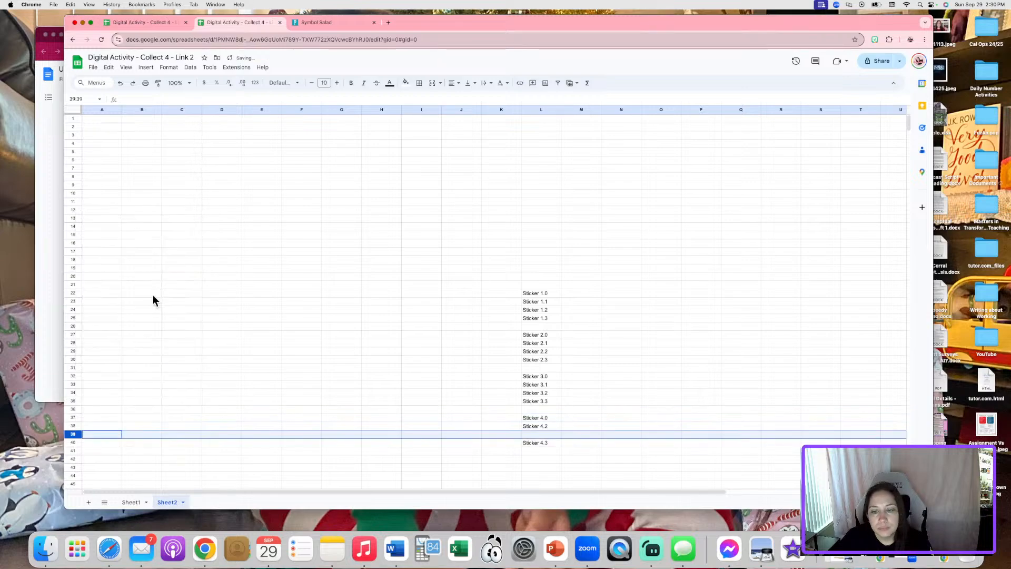
# - Change cell L38 in the fourth sticker group to Sticker 4.1
pyautogui.click(524, 427)
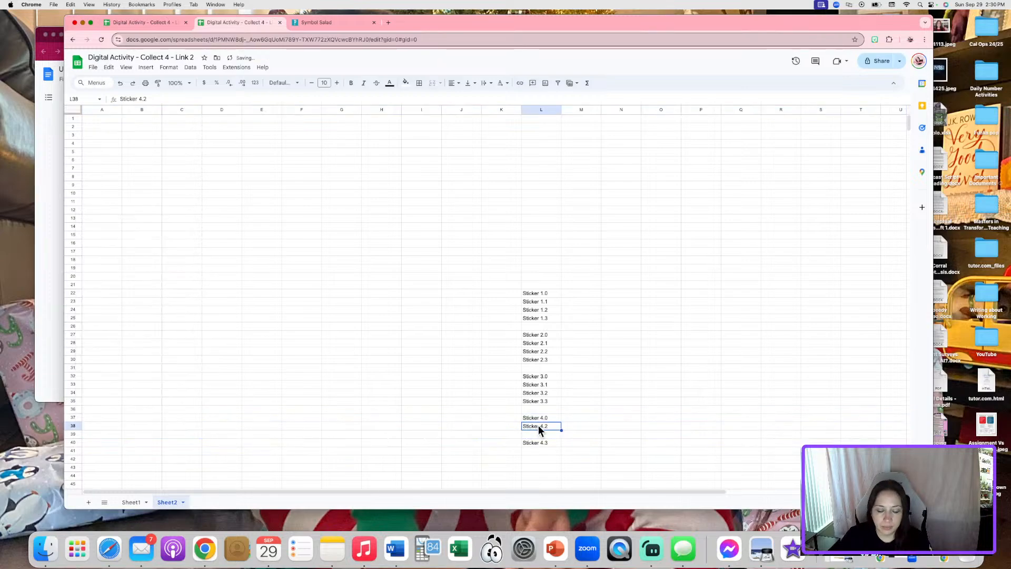
pyautogui.doubleClick(538, 426)
pyautogui.press('BackSpace')
pyautogui.write('1')
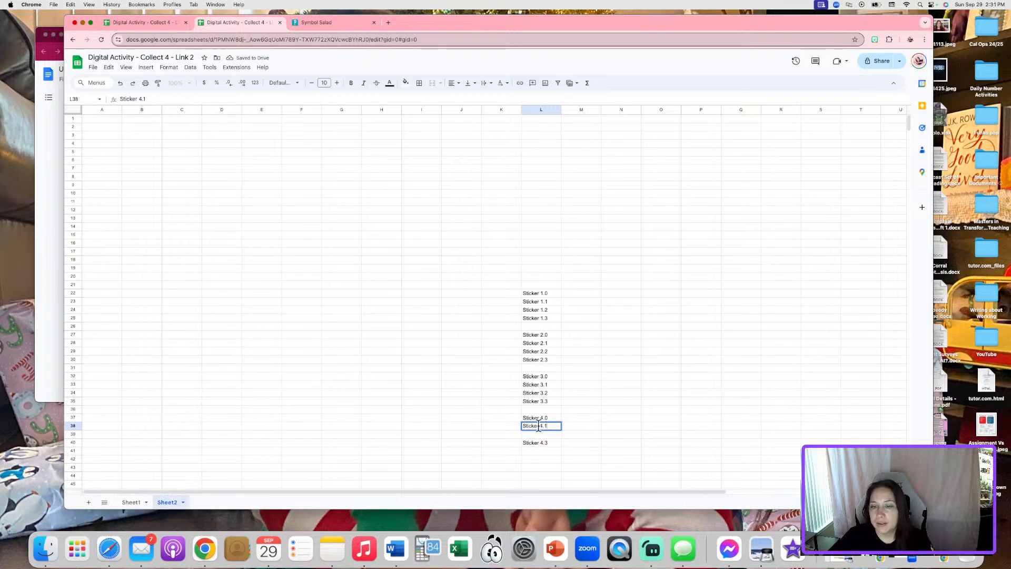
# - Complete the fourth sticker group's labels in column L with Sticker 4.1 in L38 and Sticker 4.2 in L39
pyautogui.click(661, 467)
pyautogui.moveTo(551, 417); pyautogui.dragTo(560, 443)
pyautogui.click(589, 441)
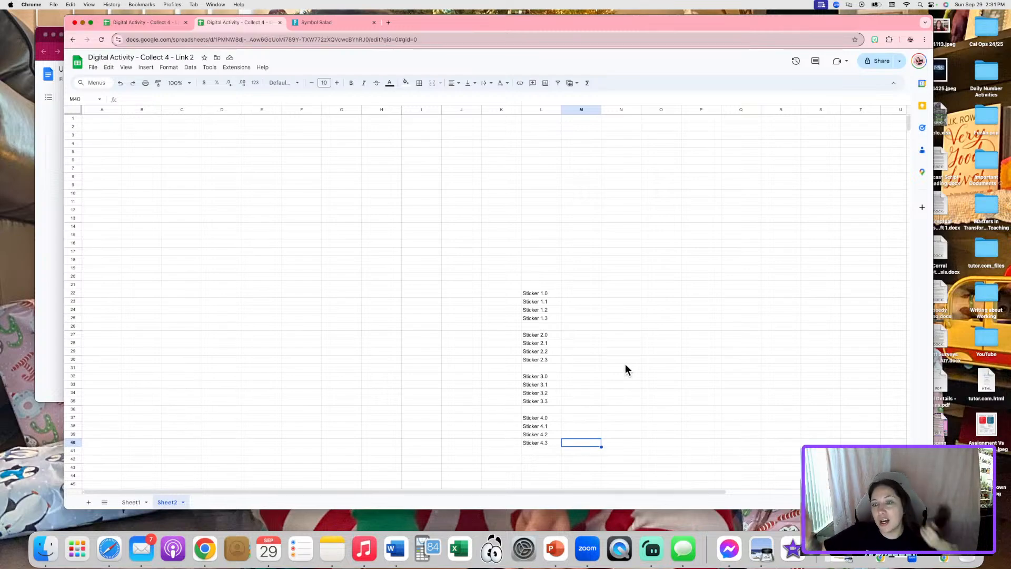
# - Examine the OFFSET formulas in the four sticker cells on Sheet1, comparing which Sheet2 cells each one references
pyautogui.click(131, 502)
pyautogui.click(498, 237)
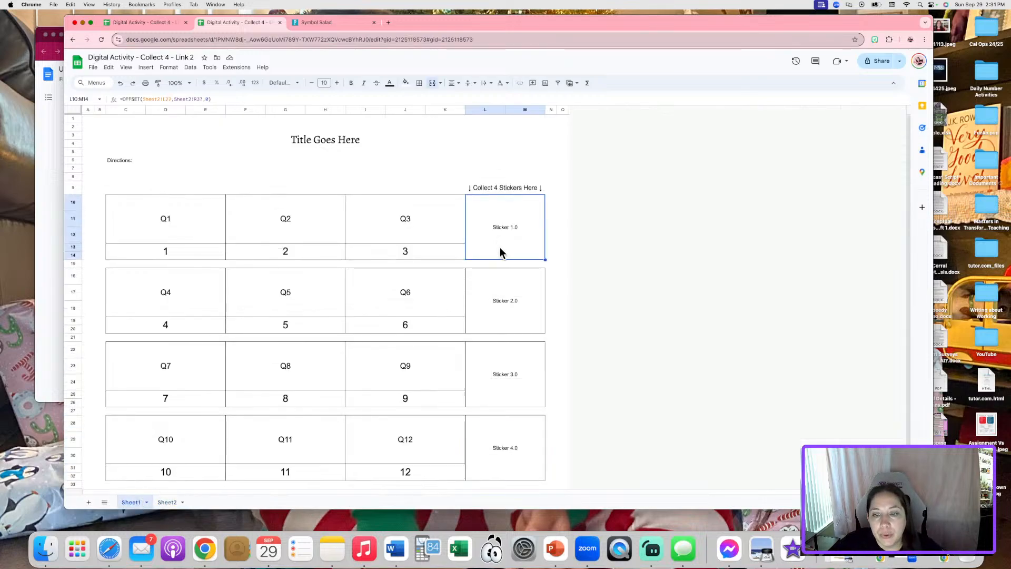
pyautogui.click(505, 302)
pyautogui.click(510, 363)
pyautogui.click(513, 446)
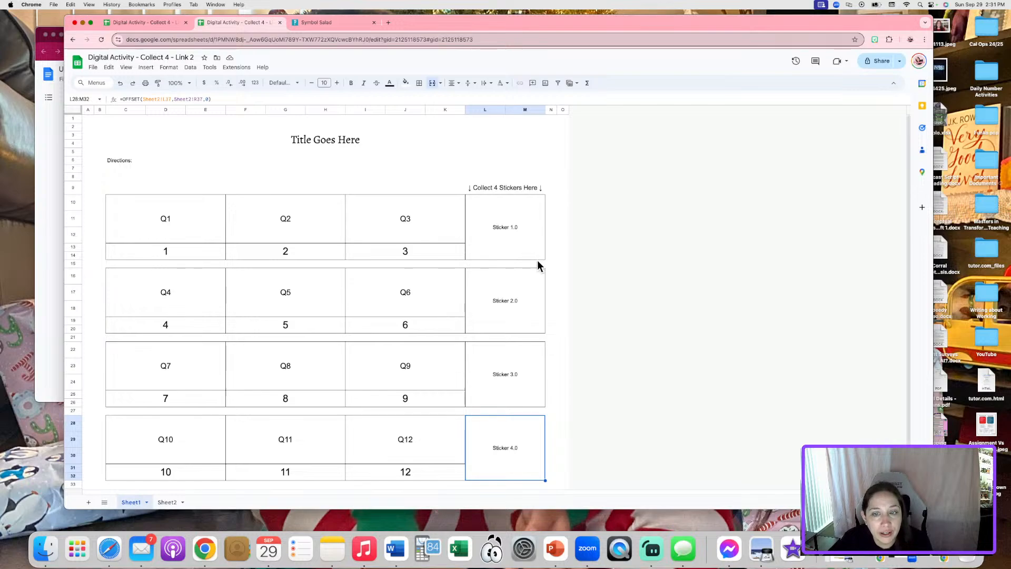
pyautogui.click(532, 323)
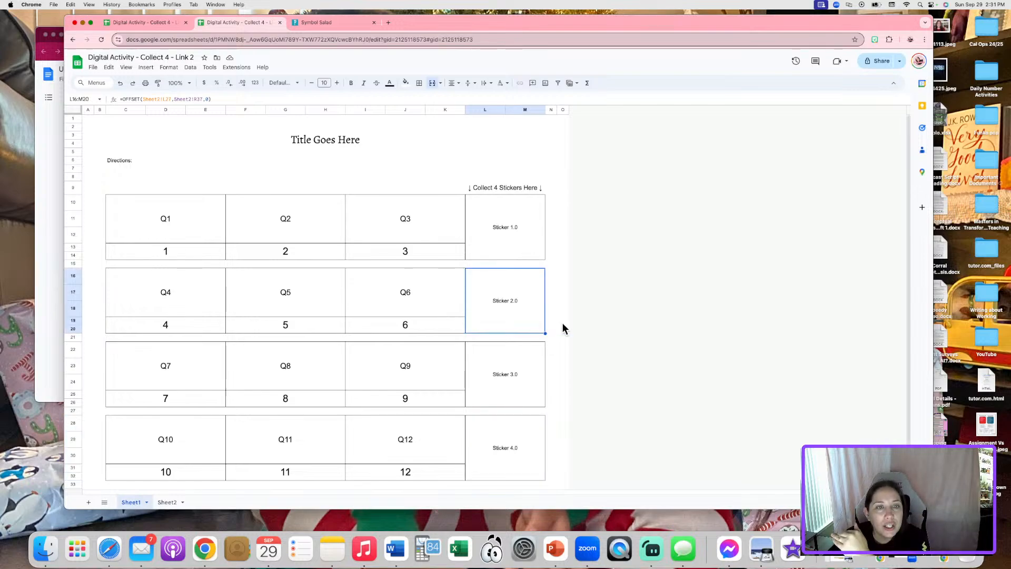
pyautogui.click(539, 378)
pyautogui.click(514, 232)
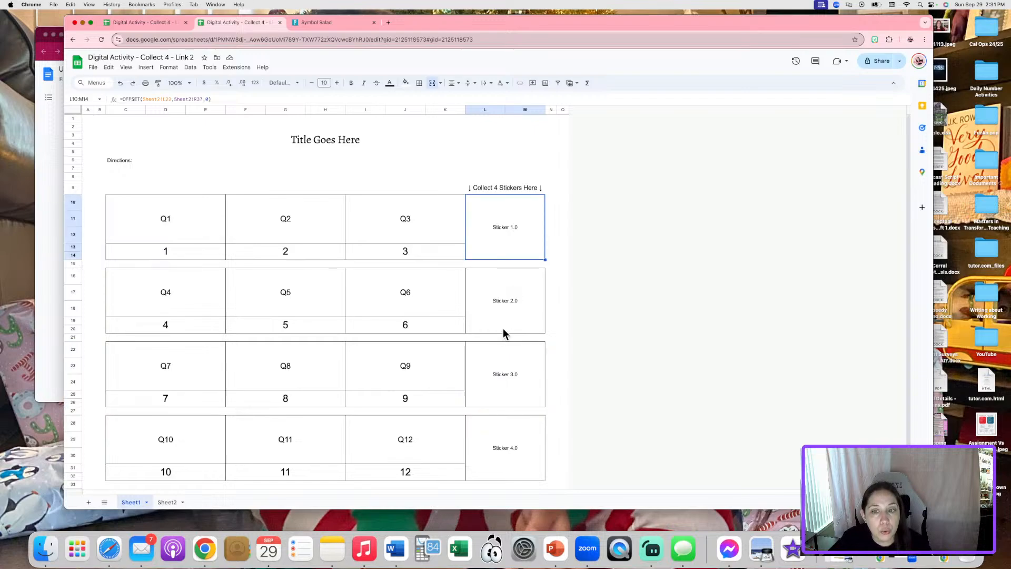
pyautogui.doubleClick(504, 324)
pyautogui.doubleClick(498, 370)
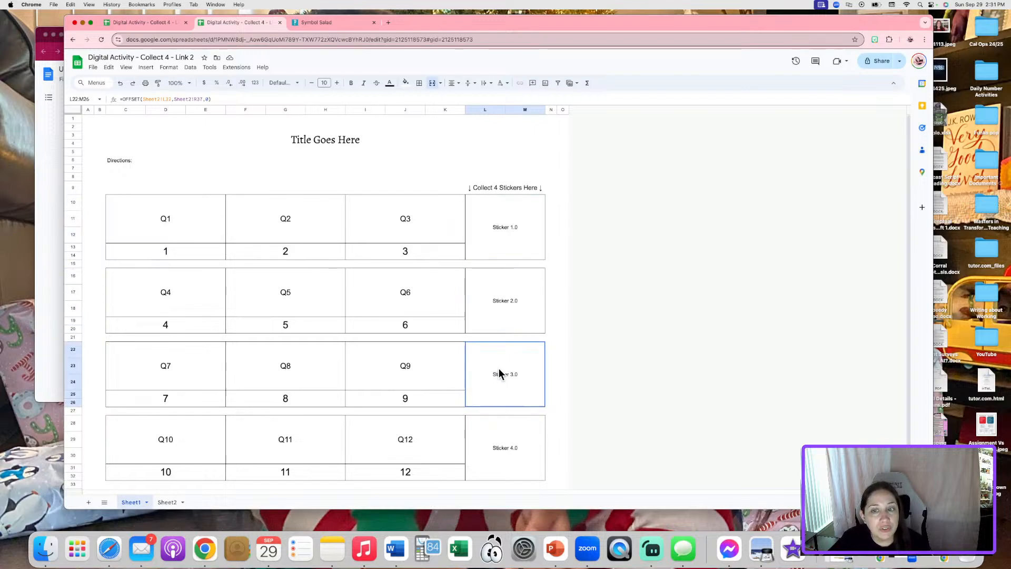
pyautogui.doubleClick(500, 424)
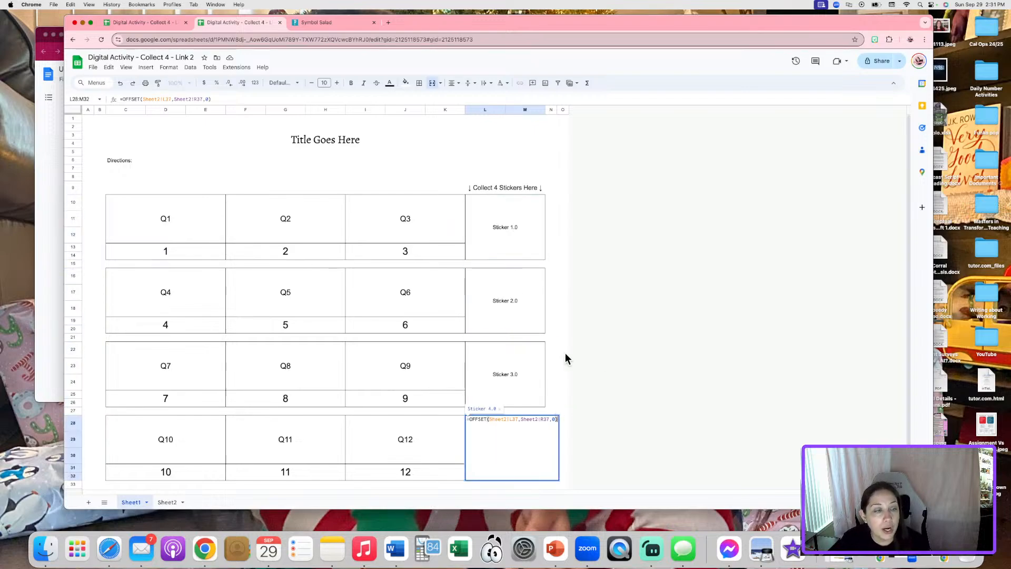
pyautogui.click(536, 358)
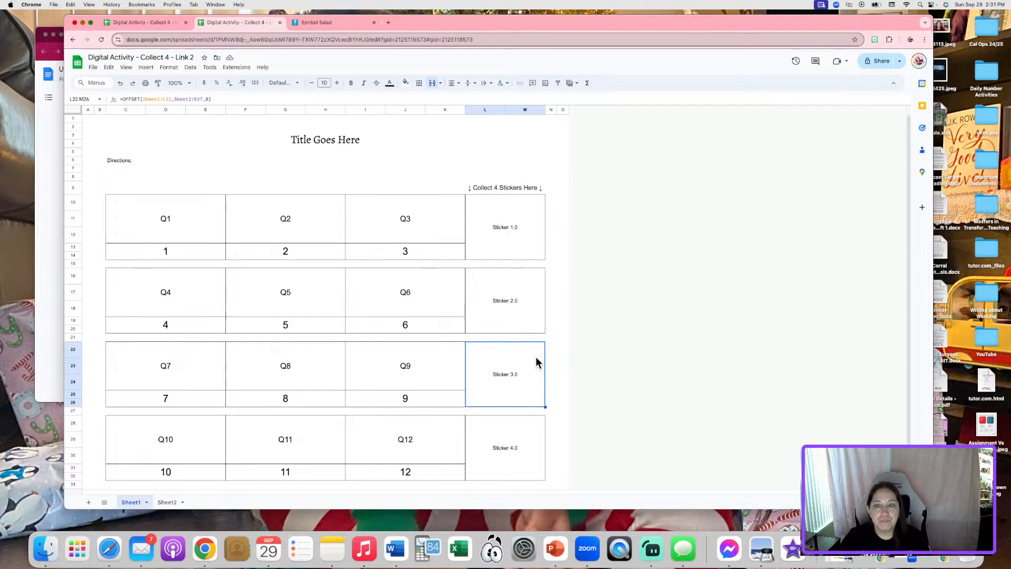
pyautogui.click(527, 232)
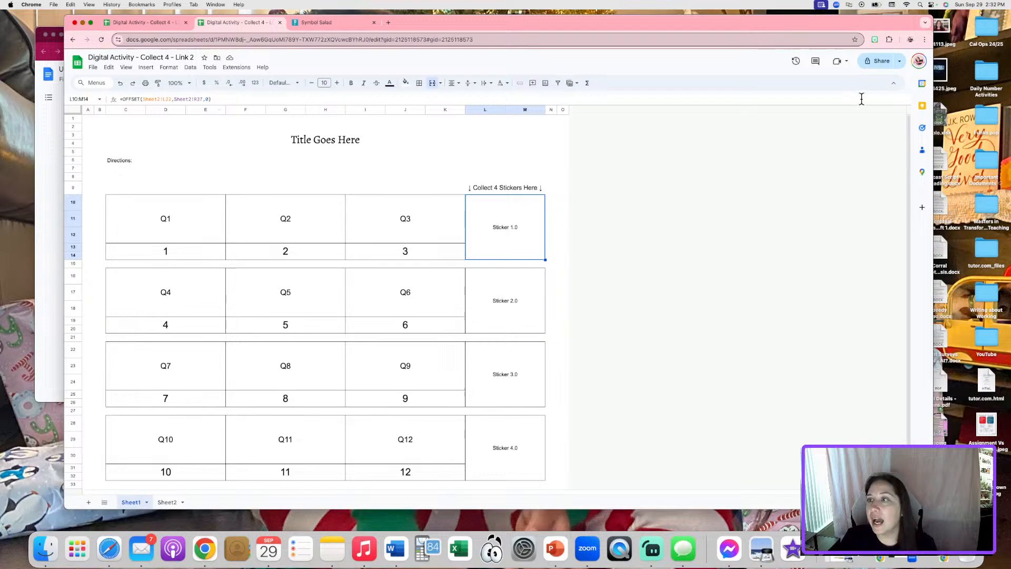
# - Share the spreadsheet with anyone who has the link and copy its link
pyautogui.click(880, 62)
pyautogui.click(441, 317)
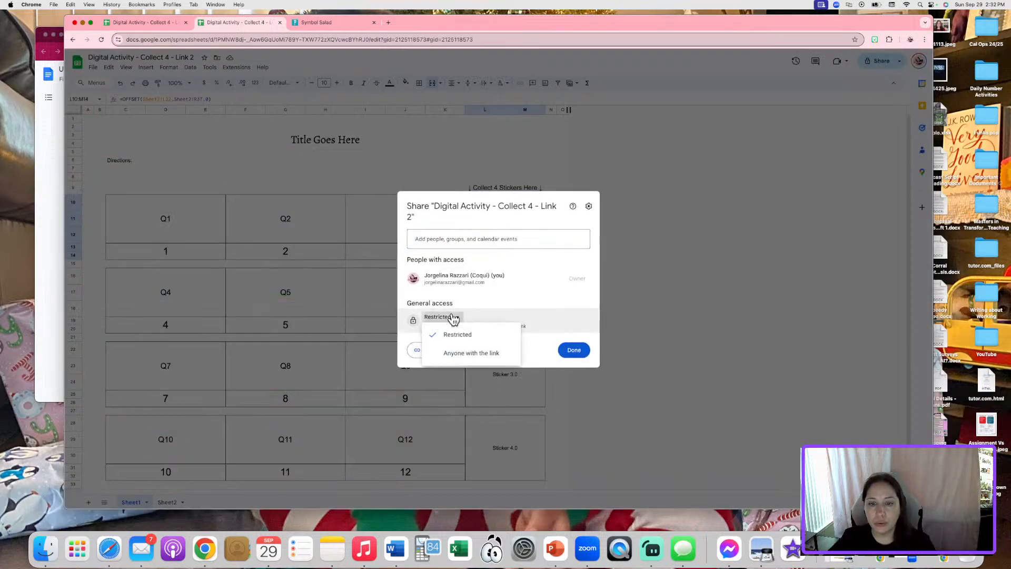
pyautogui.click(462, 357)
pyautogui.click(432, 350)
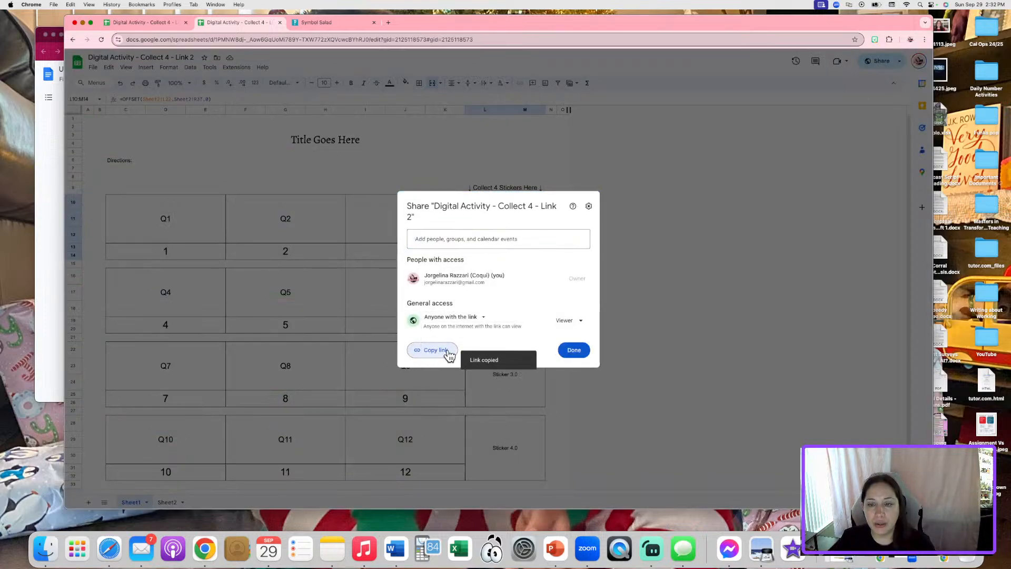
pyautogui.click(575, 351)
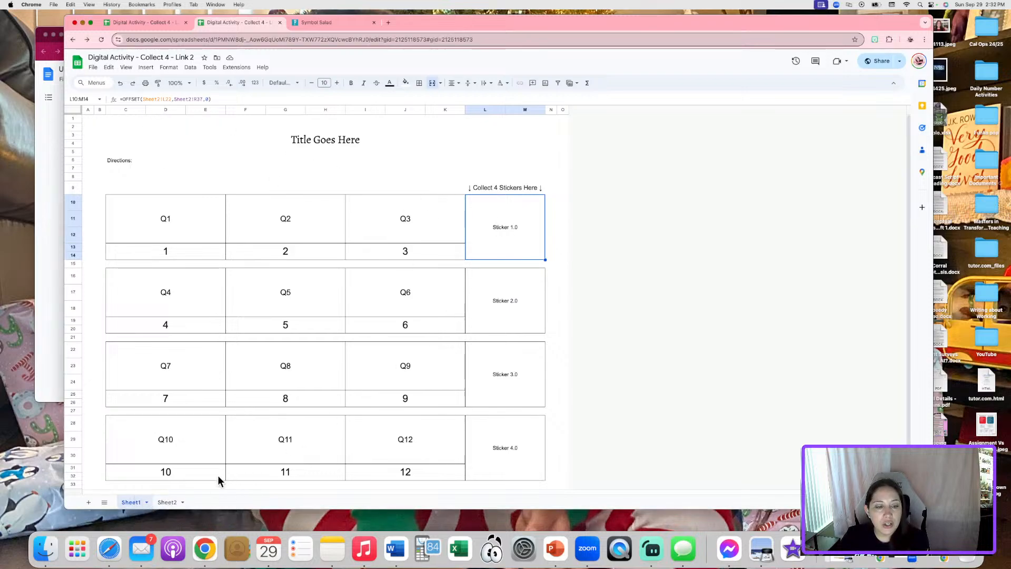
# - Add the heading "Sticker Images Will Go" in cell L20 of Sheet2 and widen column L to fit it
pyautogui.click(167, 502)
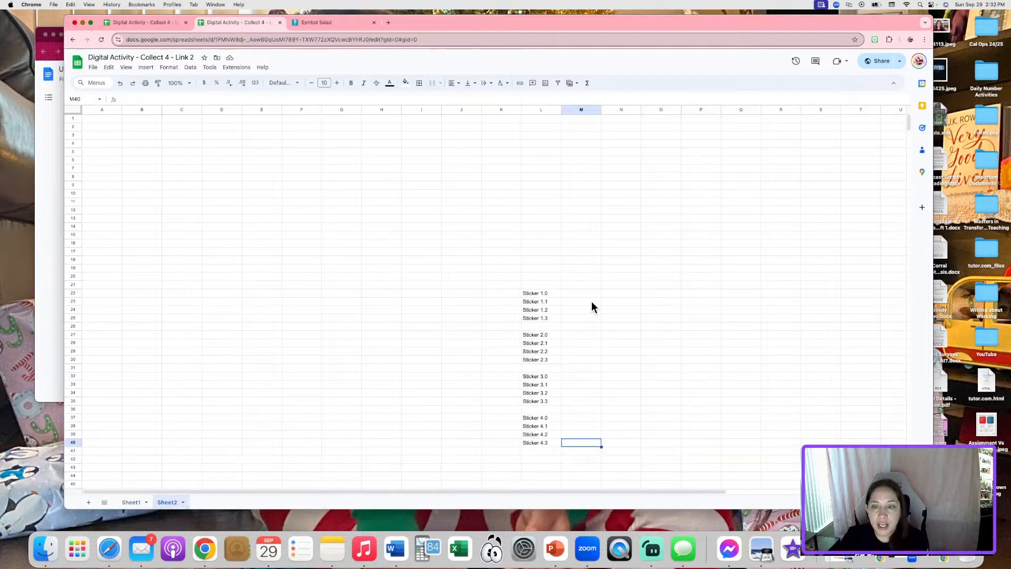
pyautogui.click(539, 278)
pyautogui.write('Sticker ')
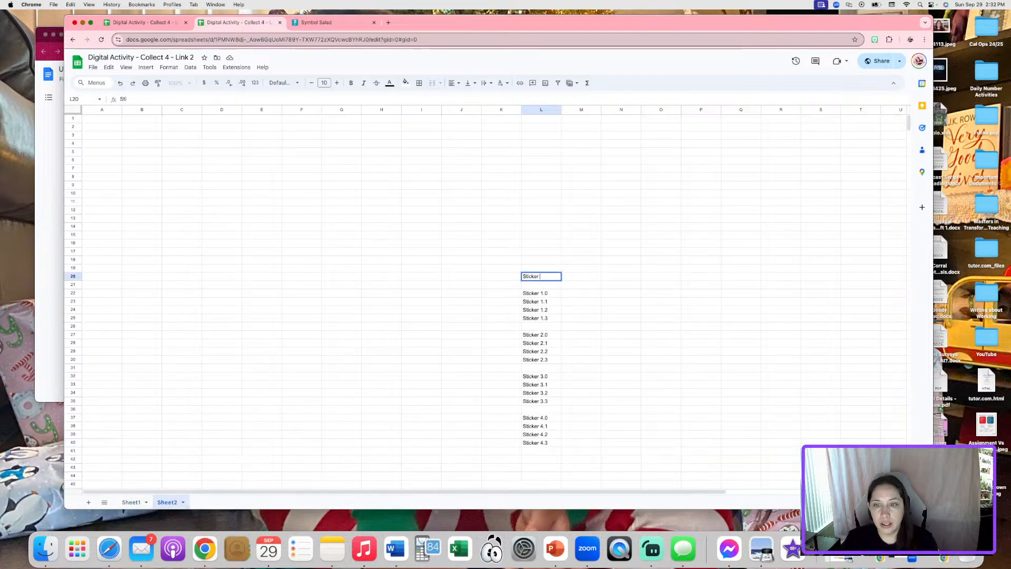
pyautogui.write('Images Will Go')
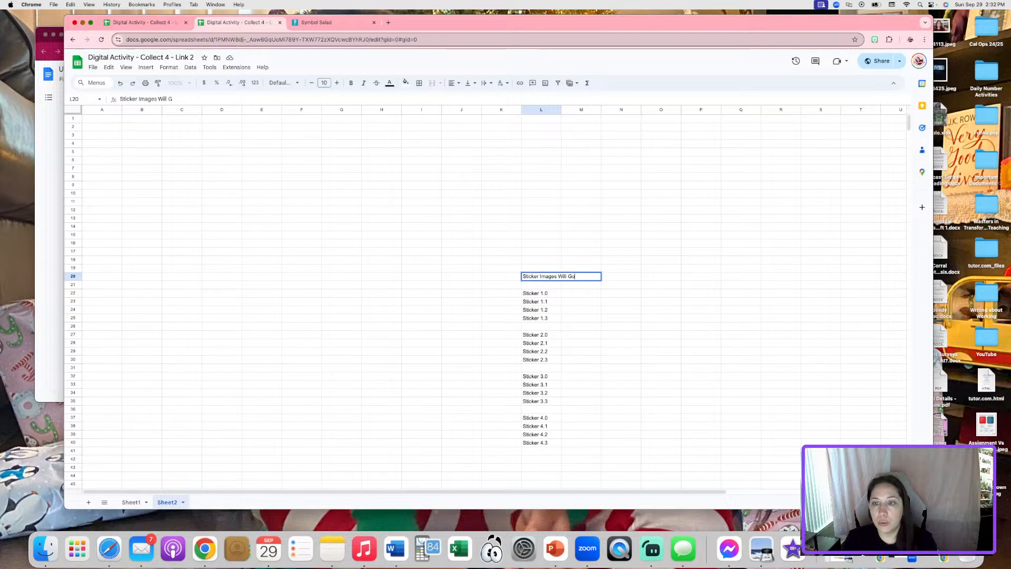
pyautogui.click(690, 343)
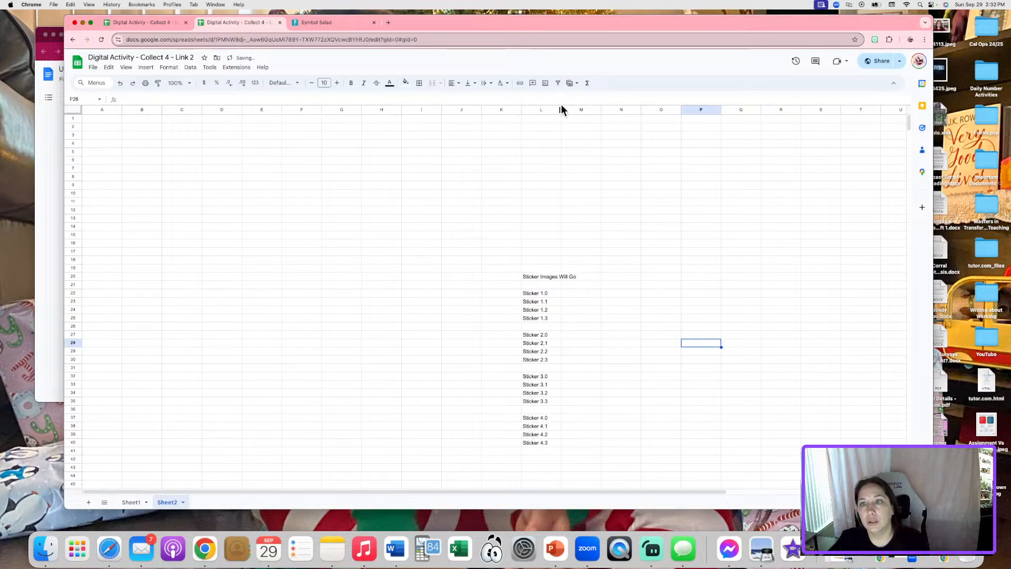
pyautogui.moveTo(560, 107); pyautogui.dragTo(581, 108)
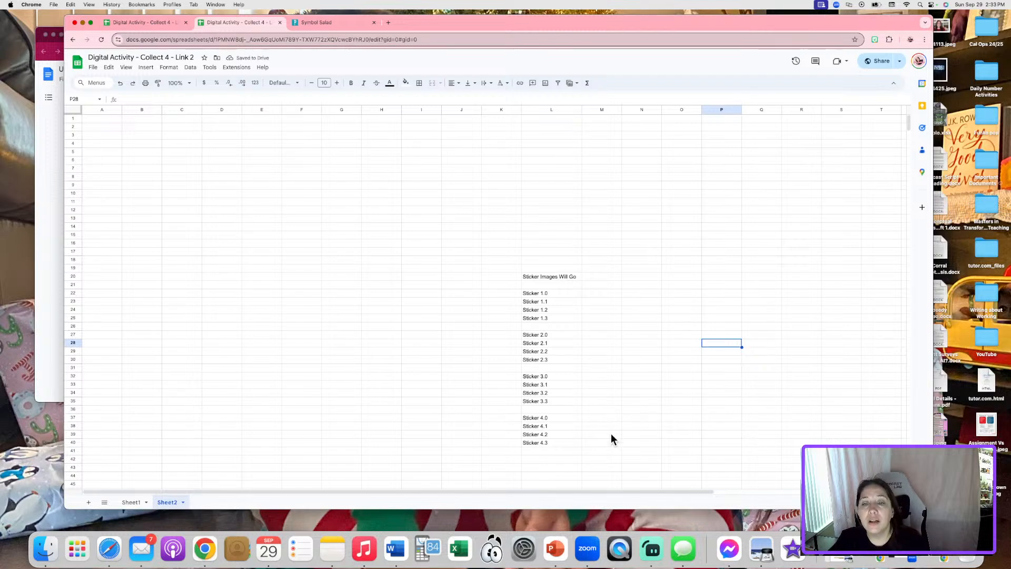
# - Switch to the Word document and color the Sheet2!R34 argument of the OFFSET formula light blue
pyautogui.click(131, 502)
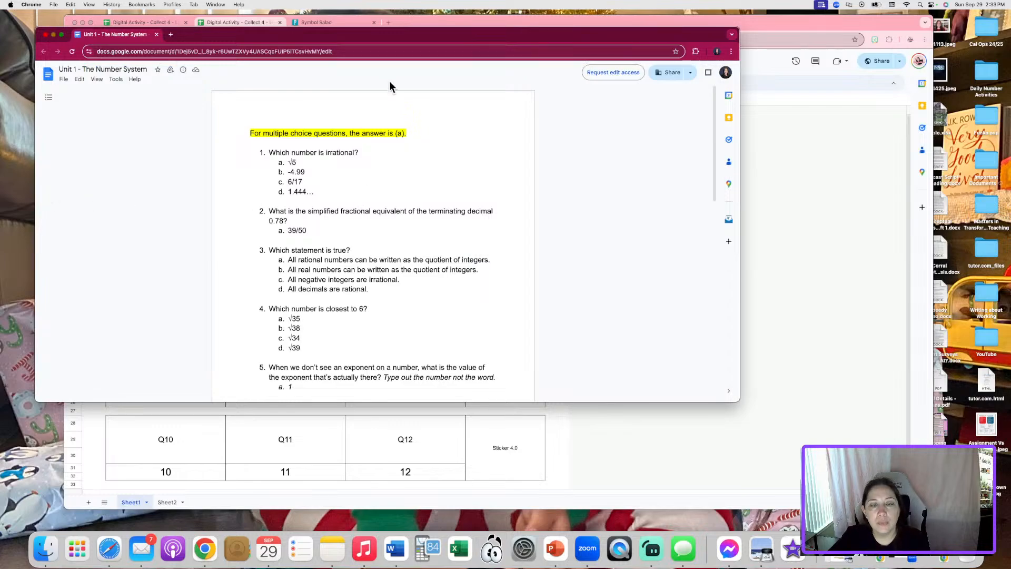
pyautogui.click(410, 542)
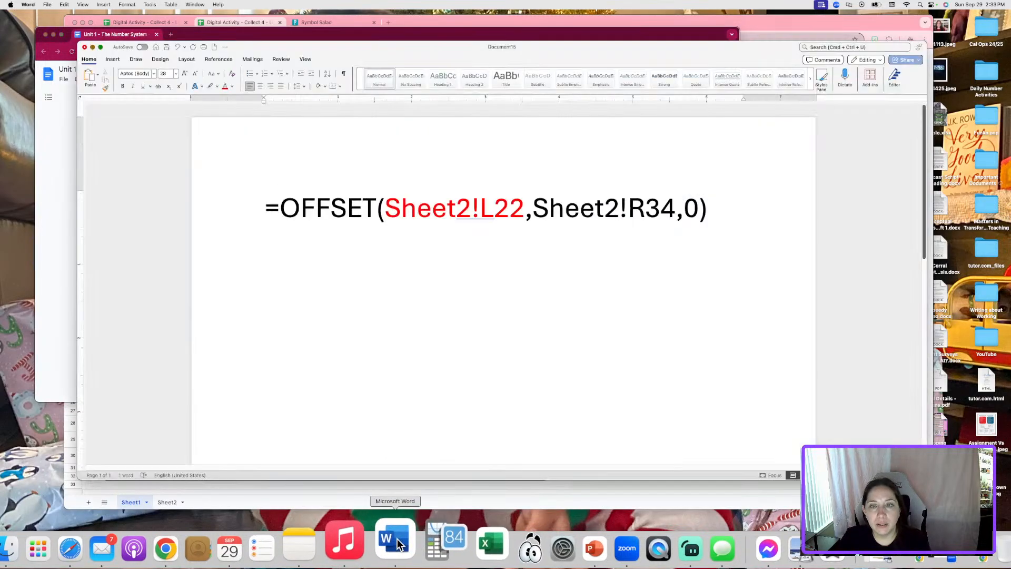
pyautogui.moveTo(536, 207); pyautogui.dragTo(676, 210)
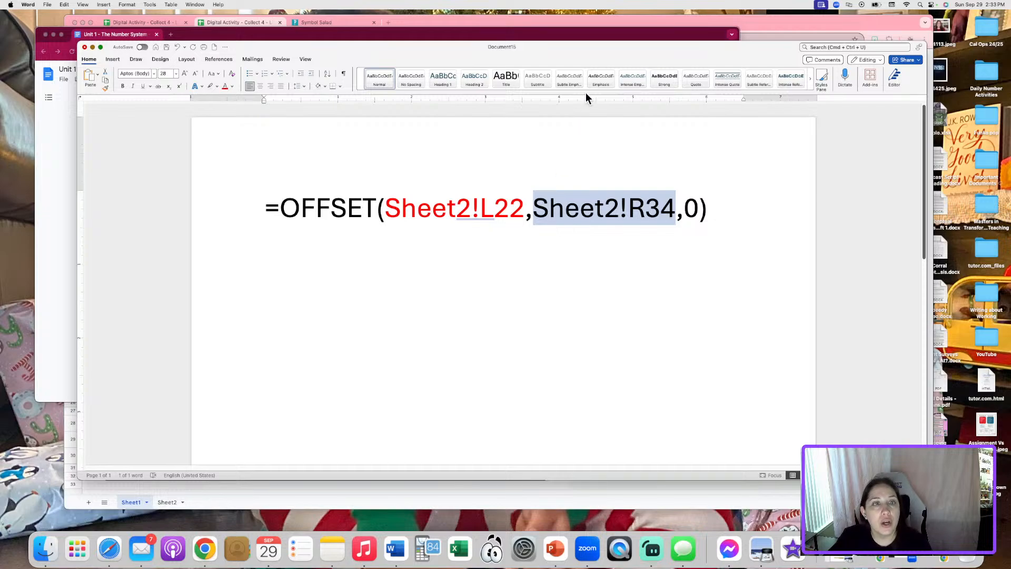
pyautogui.click(231, 87)
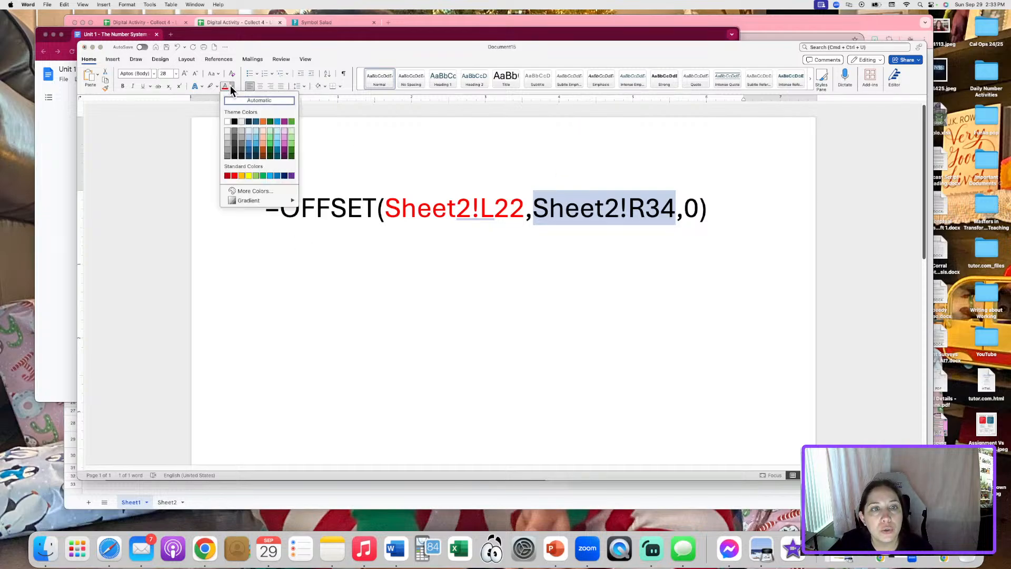
pyautogui.click(268, 175)
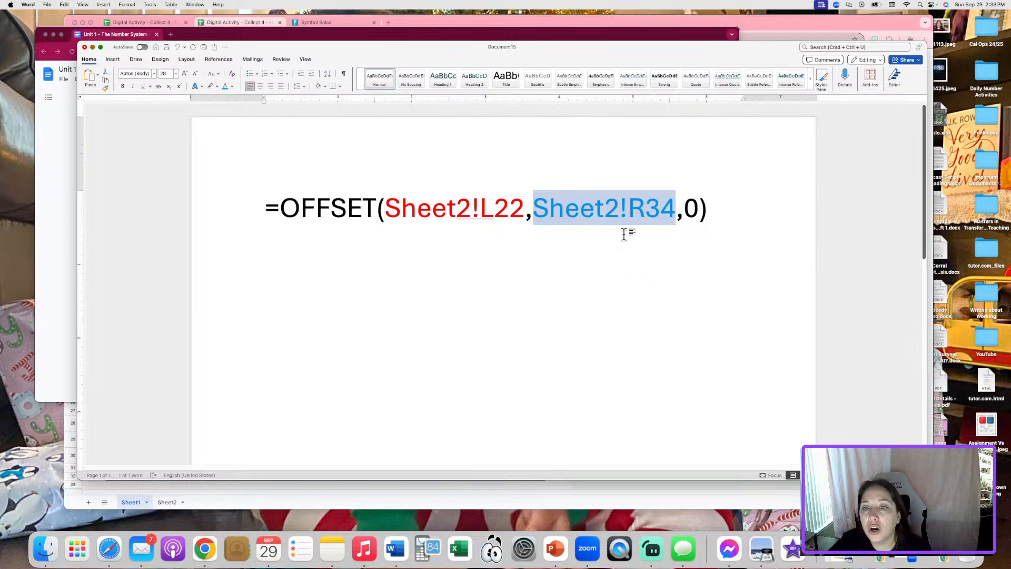
pyautogui.click(642, 222)
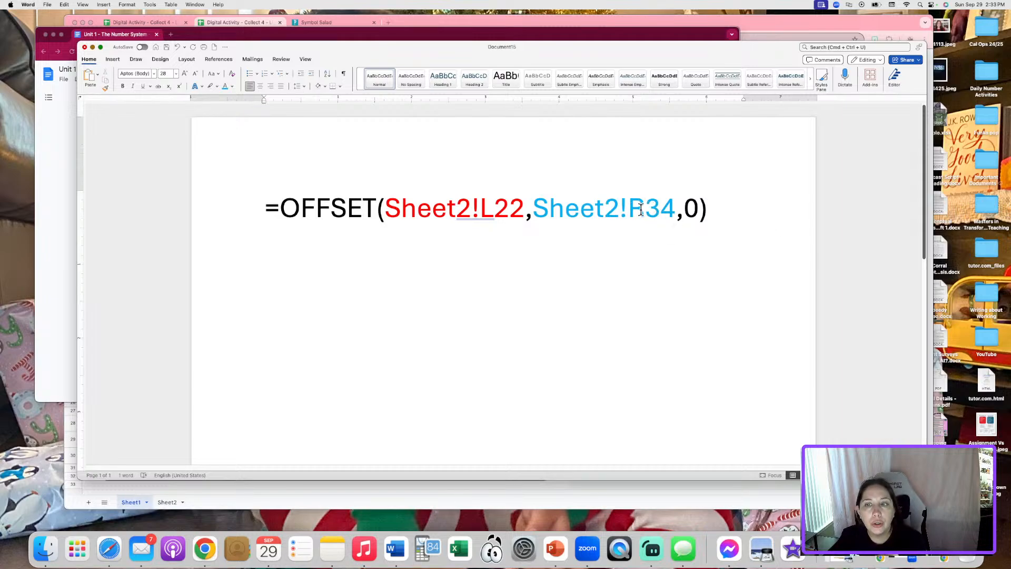
pyautogui.click(53, 244)
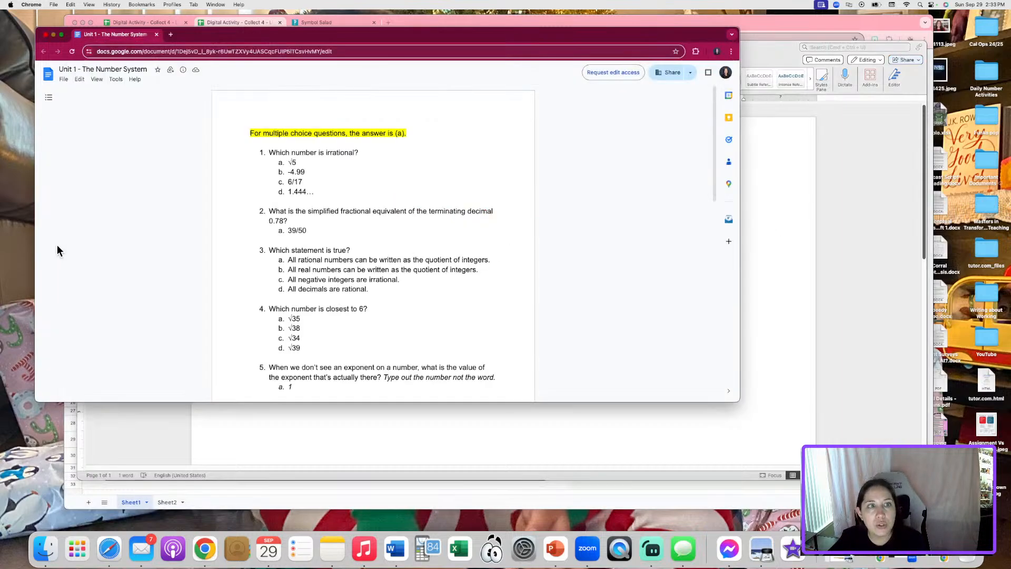
pyautogui.click(797, 277)
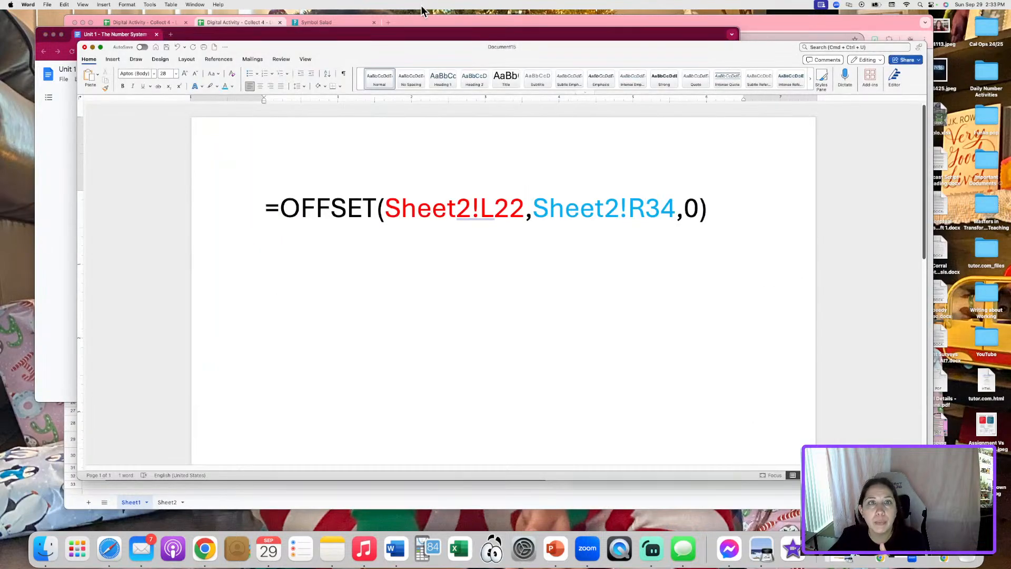
# - Return to the Collect 4 spreadsheet in Google Sheets and enter the label "SUM 1" in cell R26 of Sheet2
pyautogui.click(441, 24)
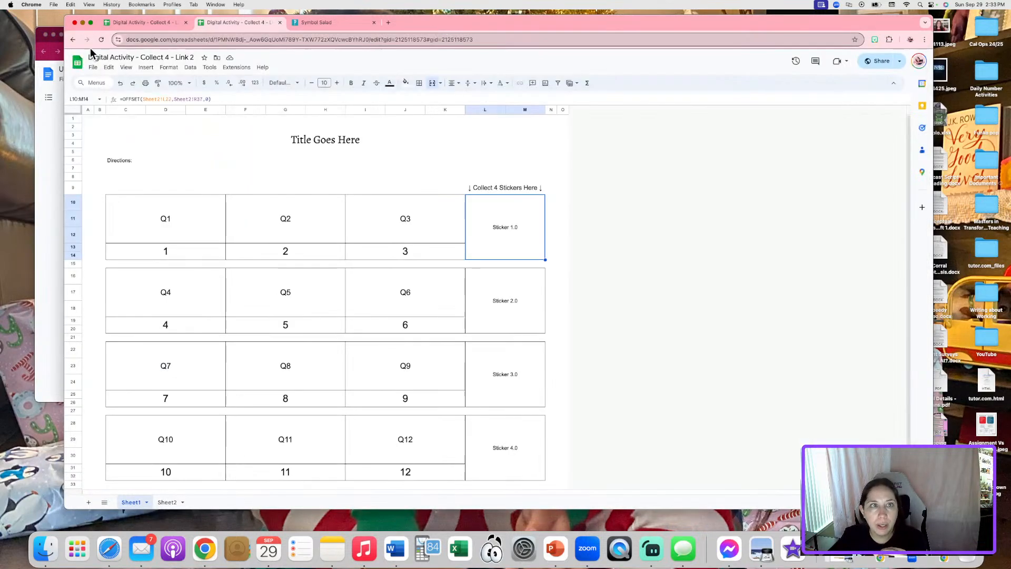
pyautogui.click(166, 503)
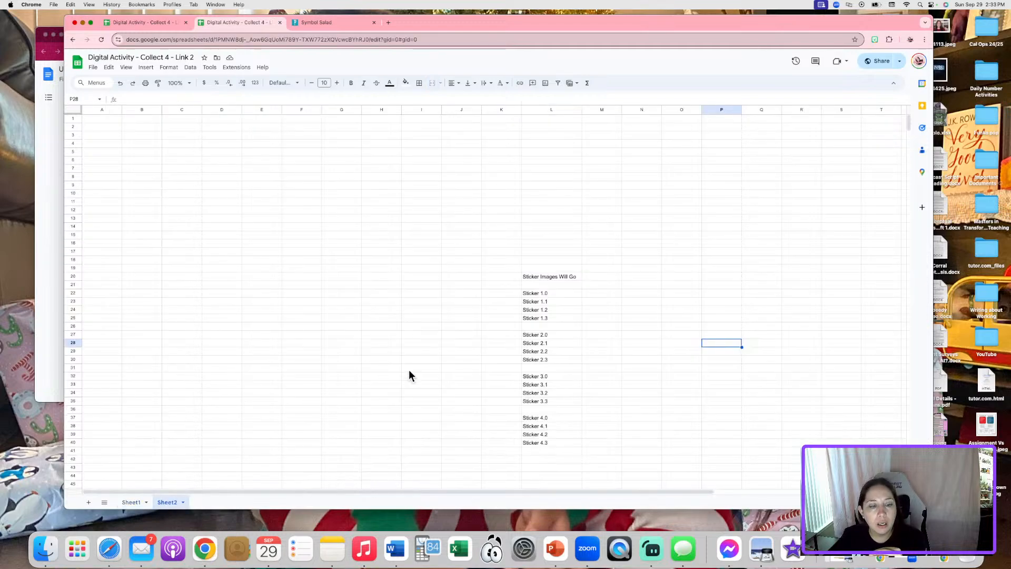
pyautogui.click(133, 502)
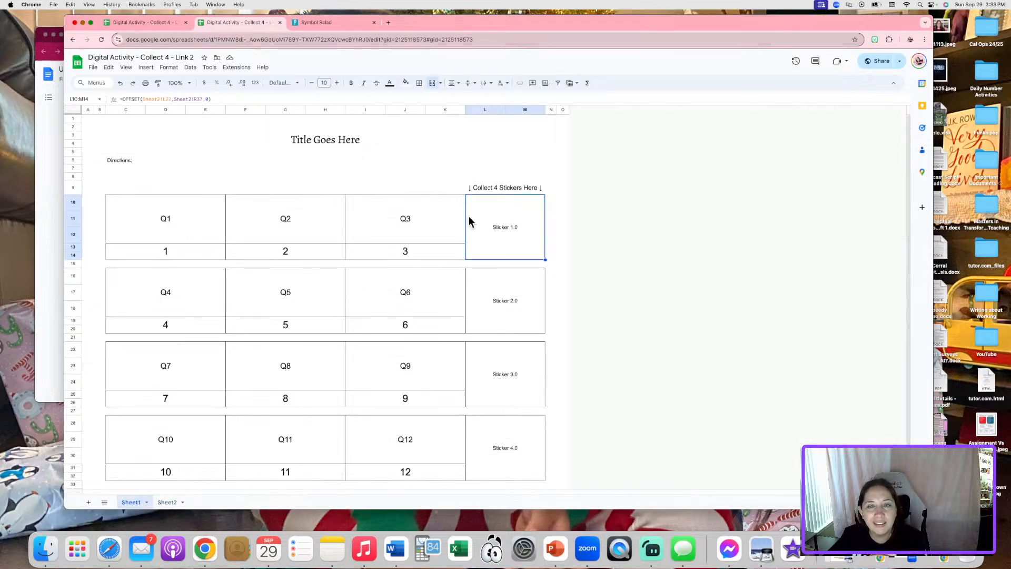
pyautogui.click(167, 502)
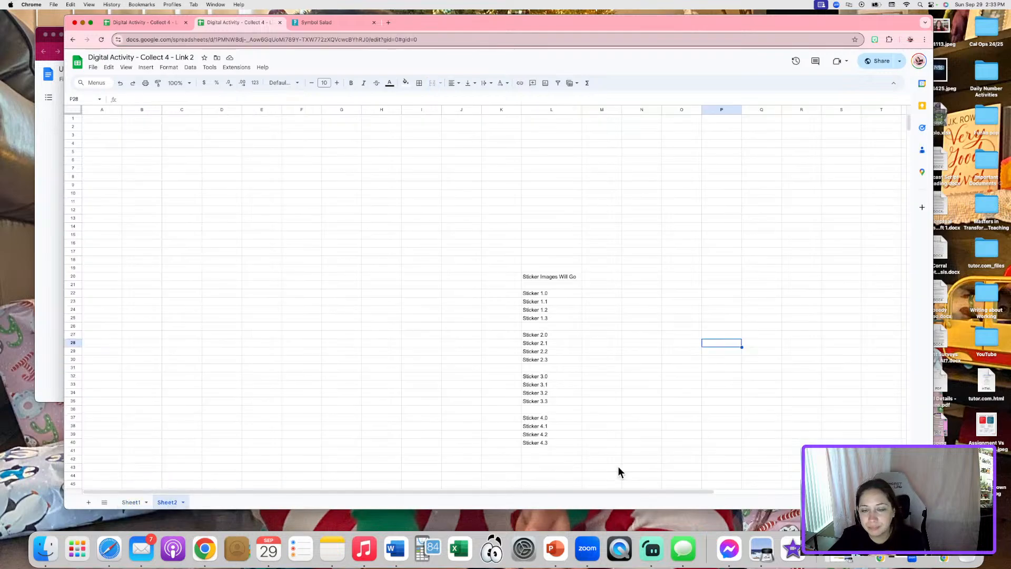
pyautogui.moveTo(489, 492); pyautogui.dragTo(618, 487)
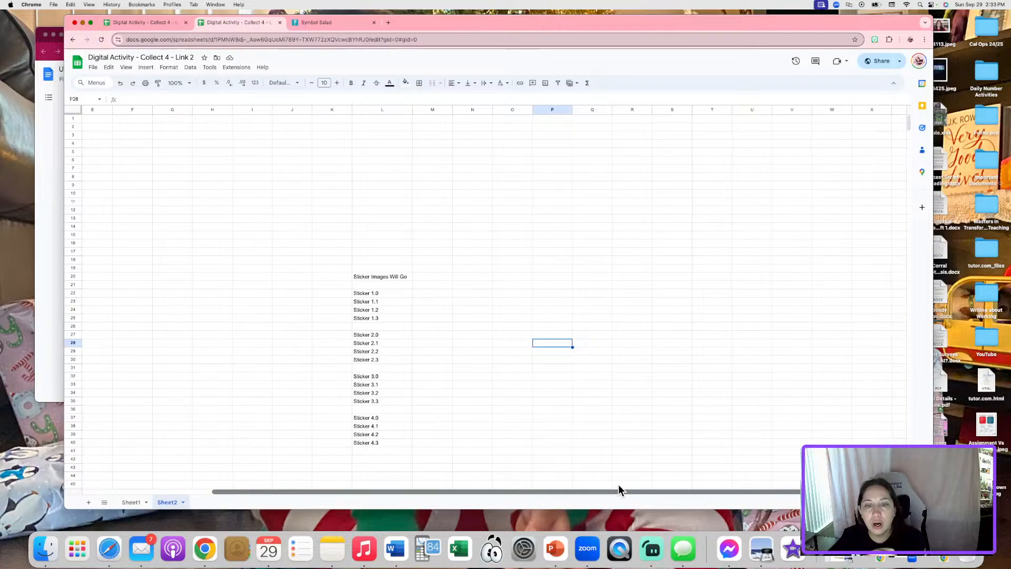
pyautogui.click(638, 119)
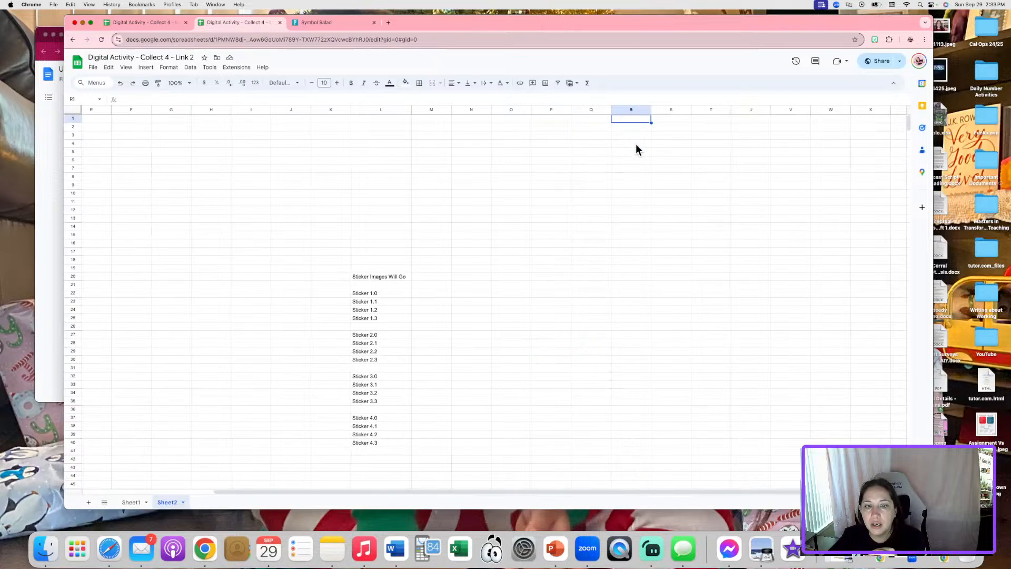
pyautogui.click(639, 326)
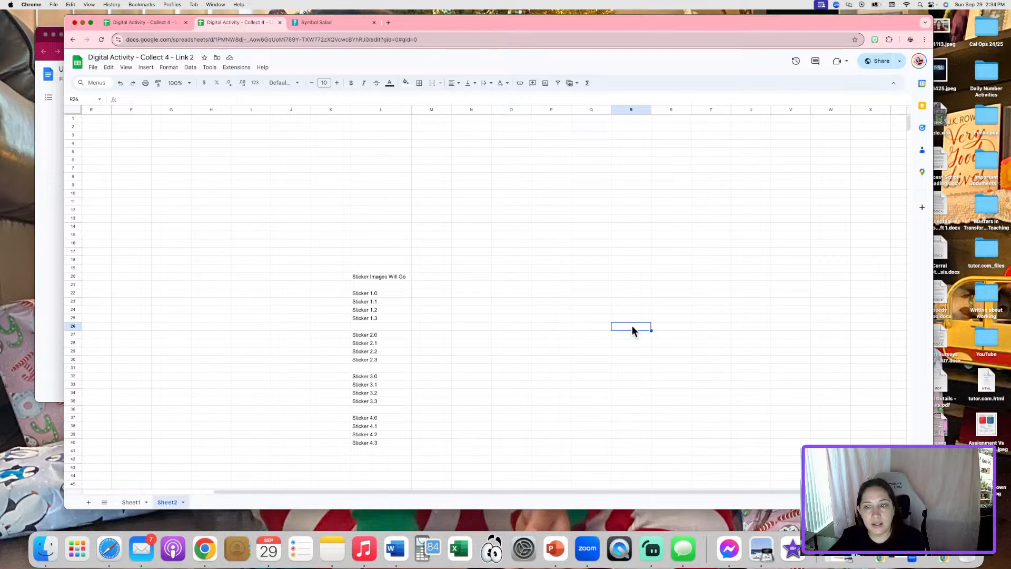
pyautogui.write('SUM 1')
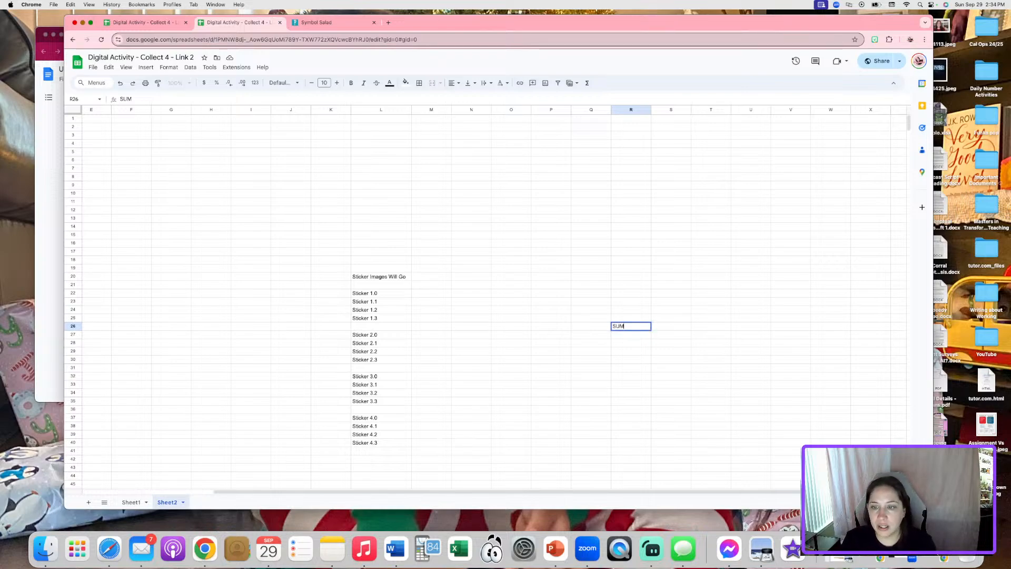
pyautogui.click(646, 392)
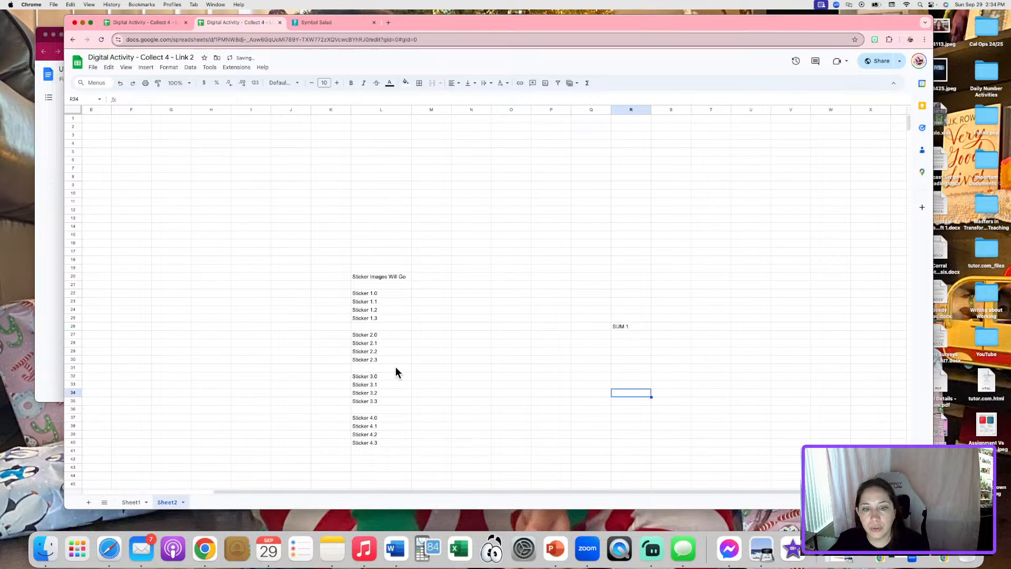
# - Enter the labels "SUM 2" in cell R31, "SUM 3" in R36 and "SUM 4" in R40 of Sheet2
pyautogui.click(622, 368)
pyautogui.write('S')
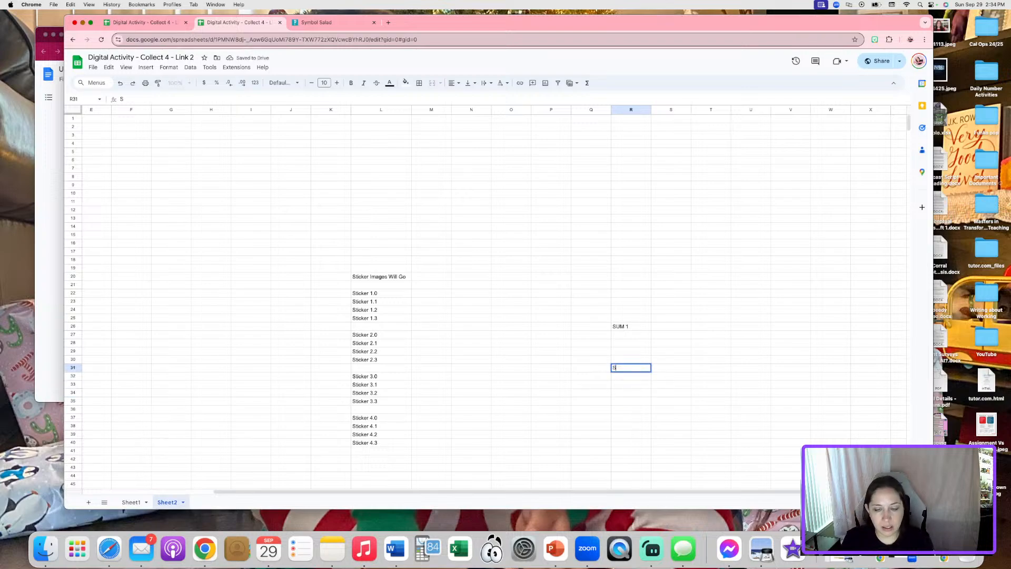
pyautogui.write('UM 2')
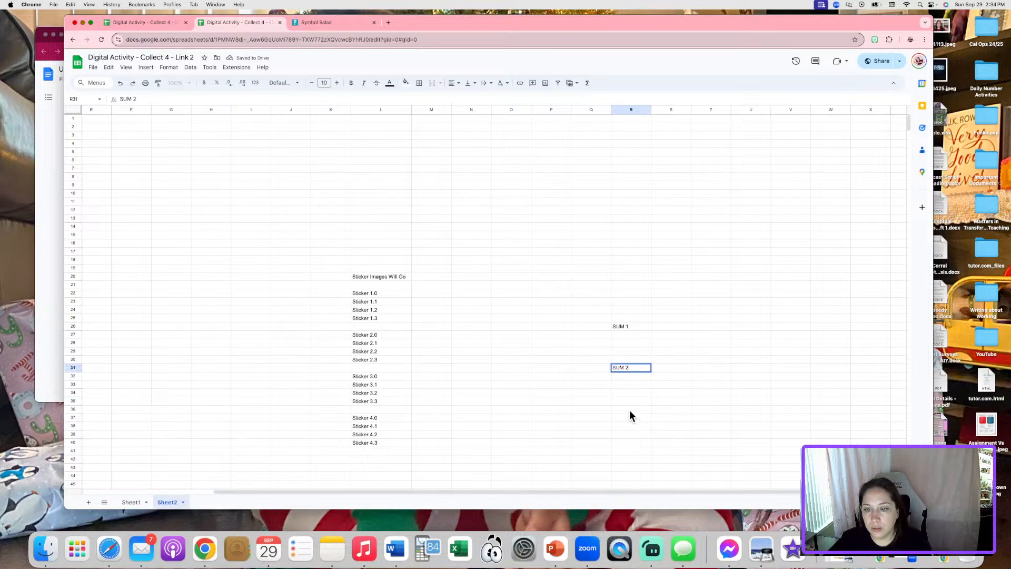
pyautogui.click(629, 410)
pyautogui.write('SUM')
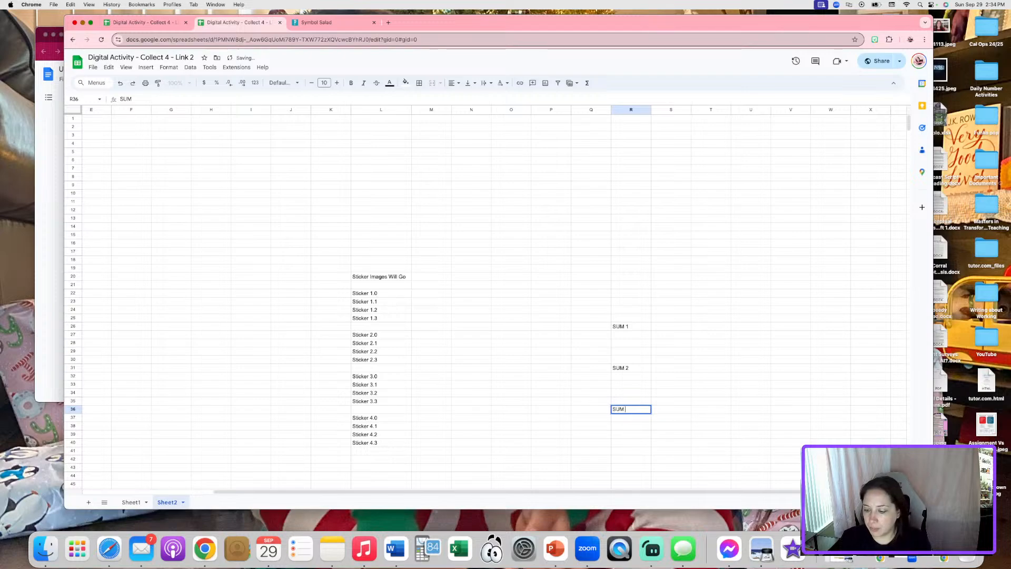
pyautogui.write(' 3')
pyautogui.click(616, 443)
pyautogui.write('SUM 4')
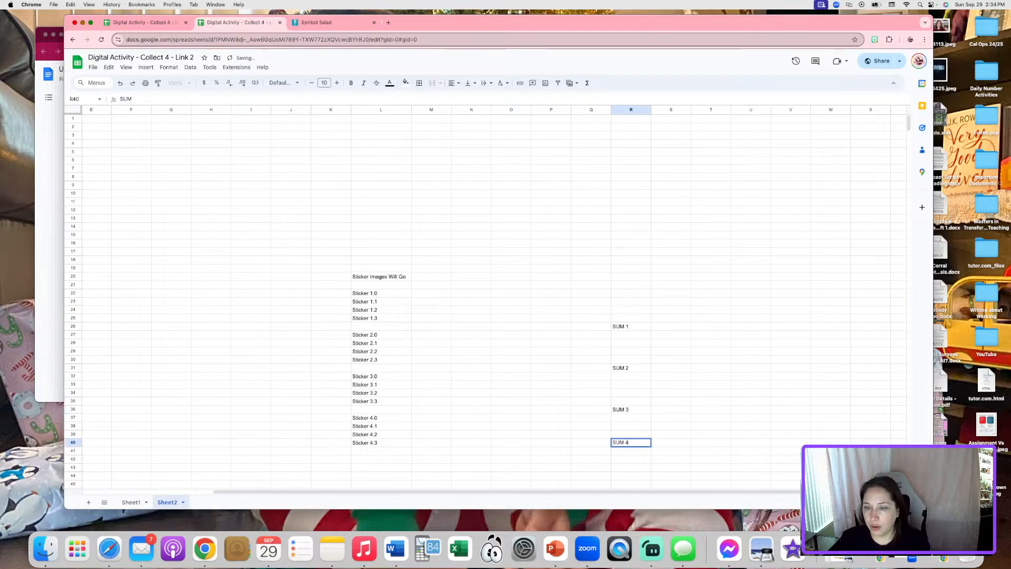
pyautogui.click(659, 434)
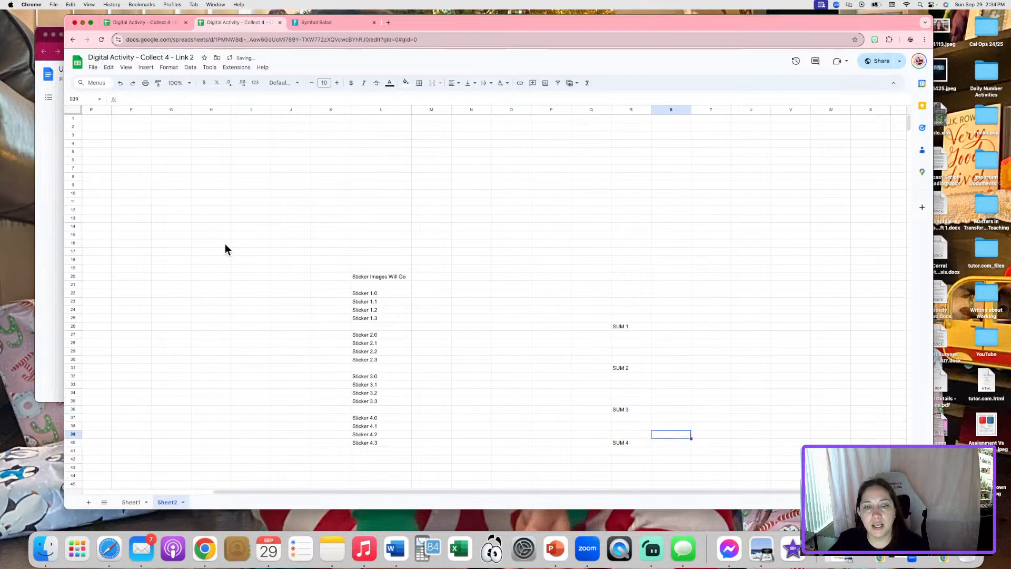
# - Check the sum label cells against the sticker rows and move the "SUM 4" label from R40 to R41
pyautogui.click(616, 326)
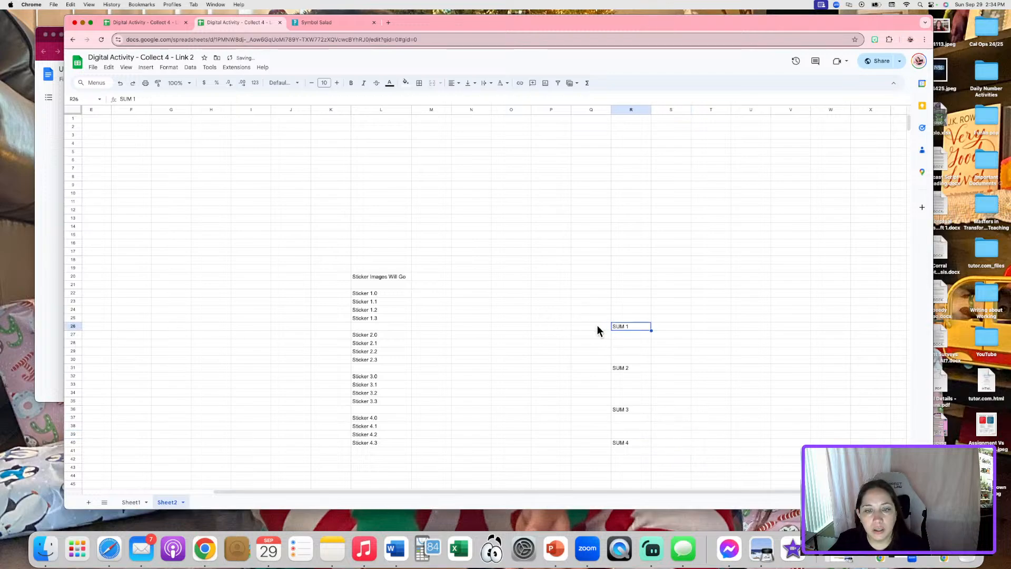
pyautogui.click(631, 372)
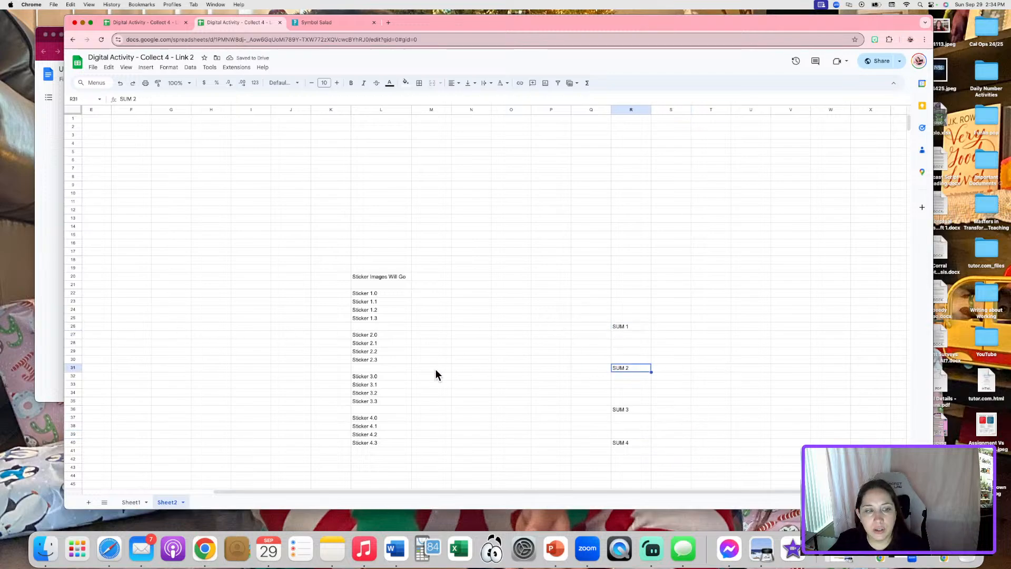
pyautogui.click(625, 409)
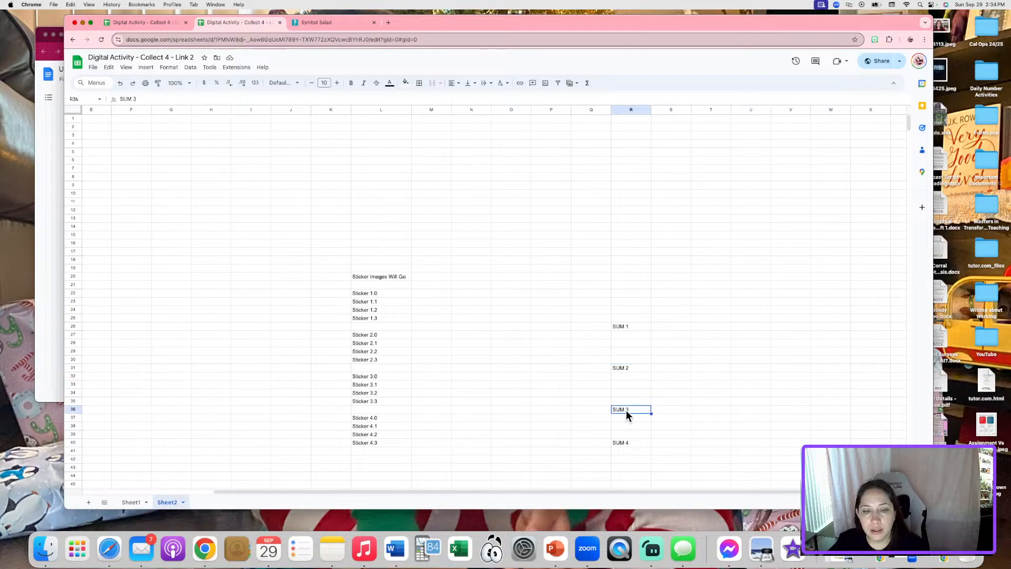
pyautogui.click(620, 442)
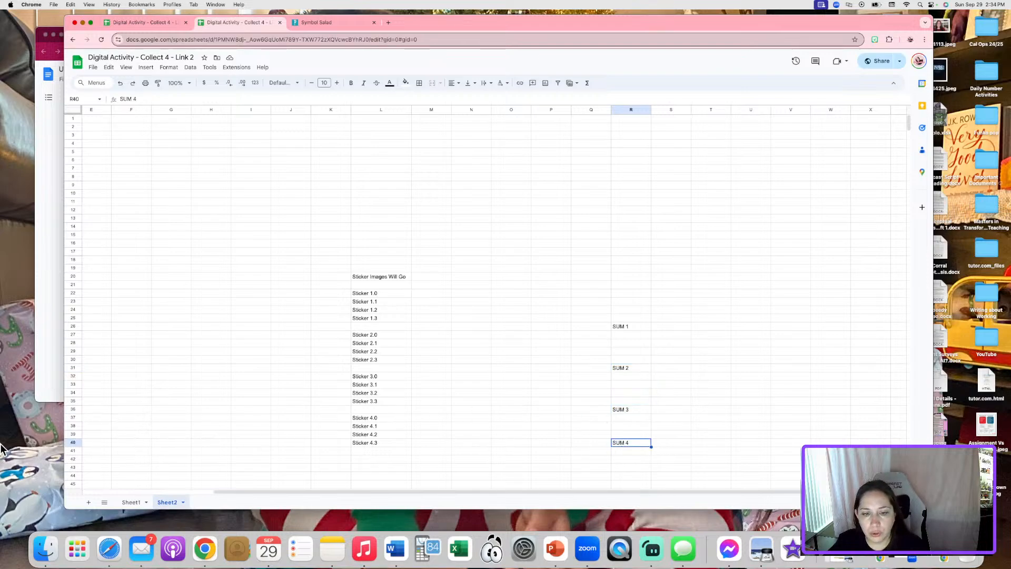
pyautogui.click(390, 444)
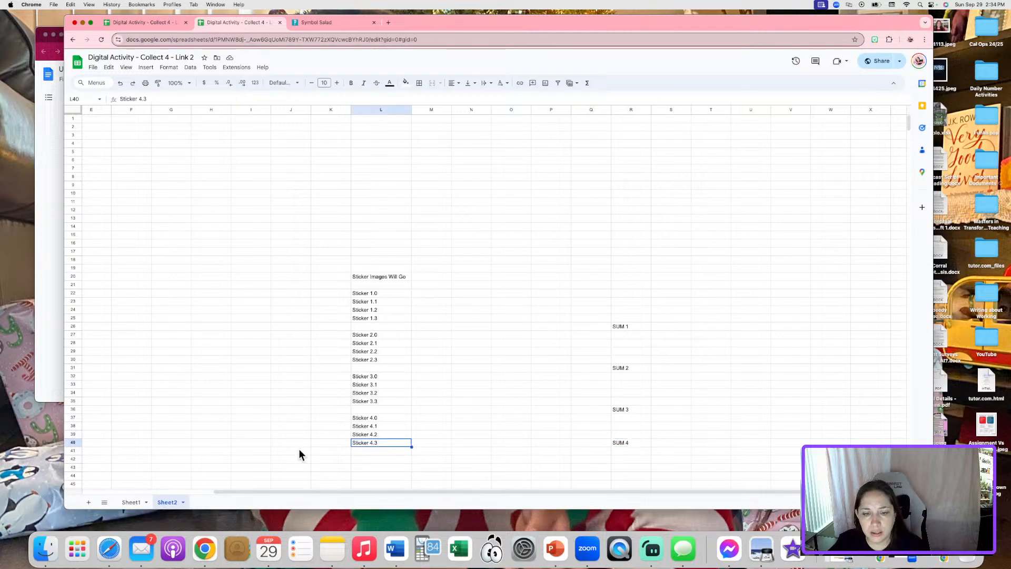
pyautogui.click(76, 443)
pyautogui.click(630, 443)
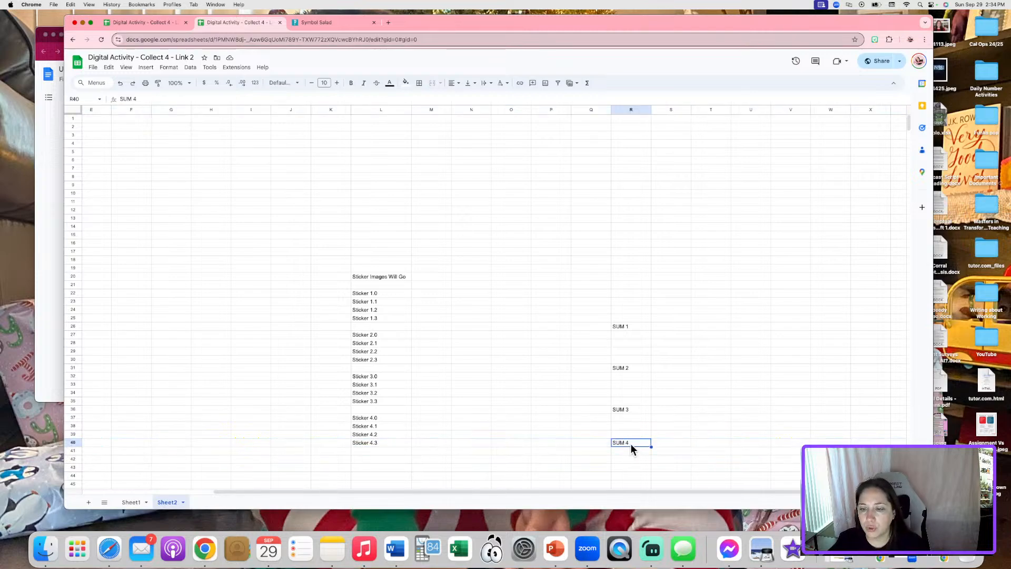
pyautogui.moveTo(631, 446); pyautogui.dragTo(627, 453)
pyautogui.doubleClick(629, 453)
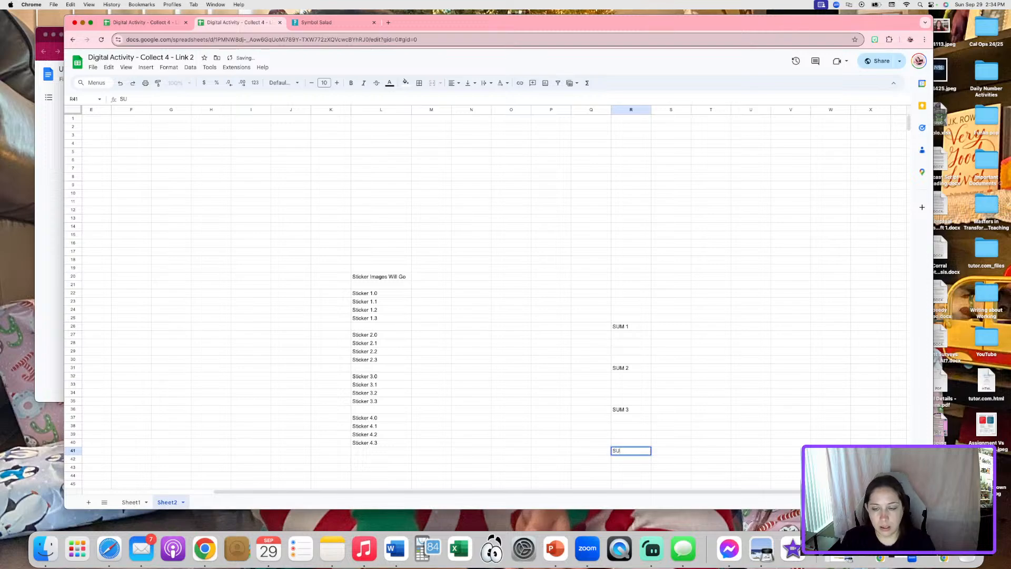
pyautogui.press('BackSpace')
pyautogui.write('4')
pyautogui.click(689, 432)
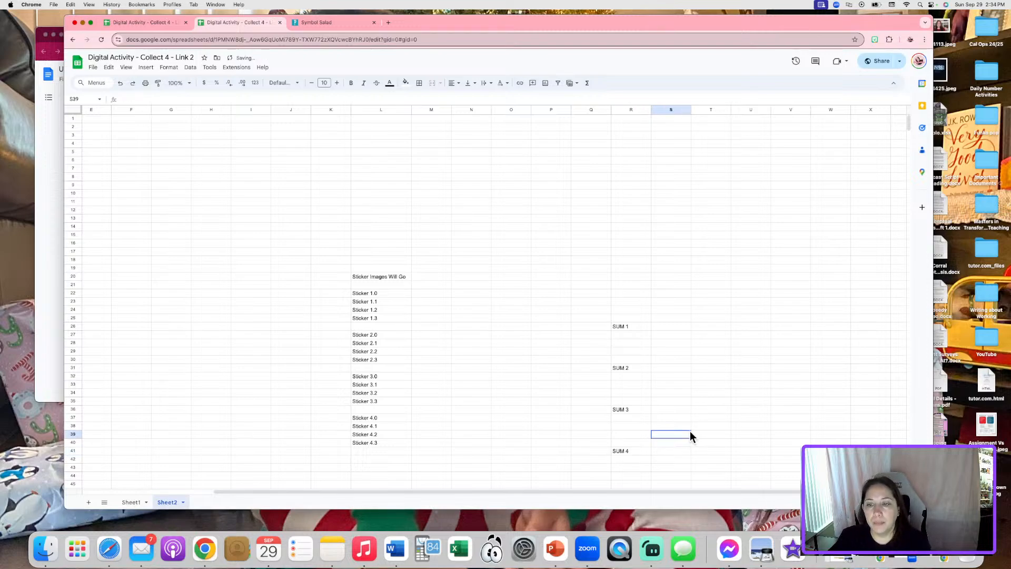
# - On Sheet1, change the row reference in the first sticker cell's OFFSET formula to Sheet2!R26
pyautogui.click(636, 324)
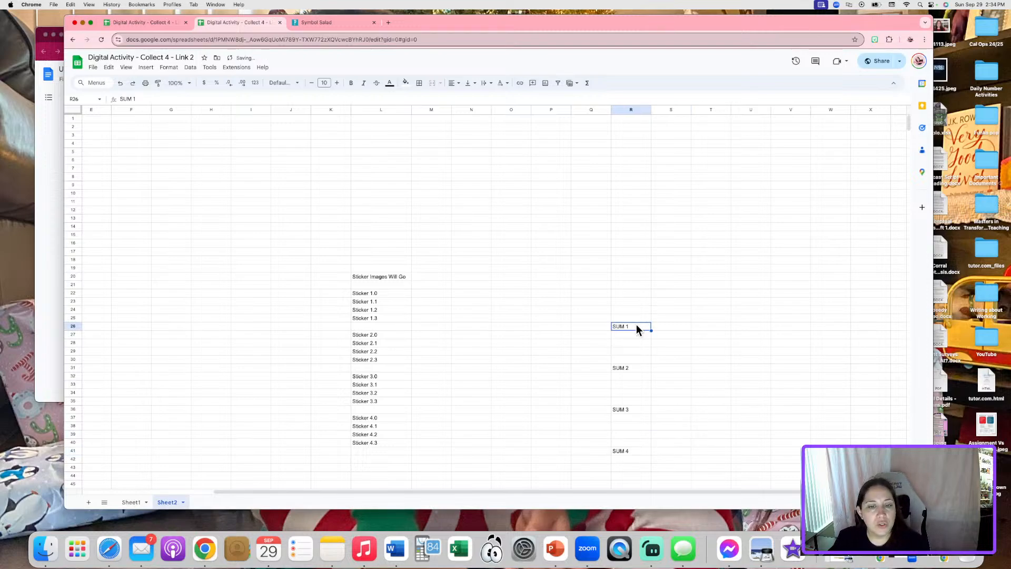
pyautogui.click(627, 368)
pyautogui.click(627, 411)
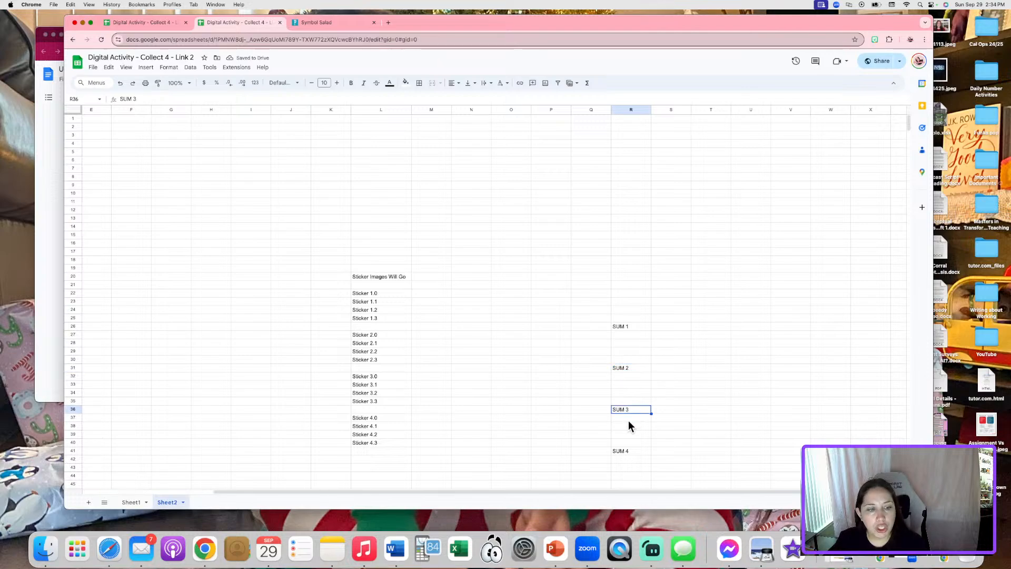
pyautogui.click(131, 501)
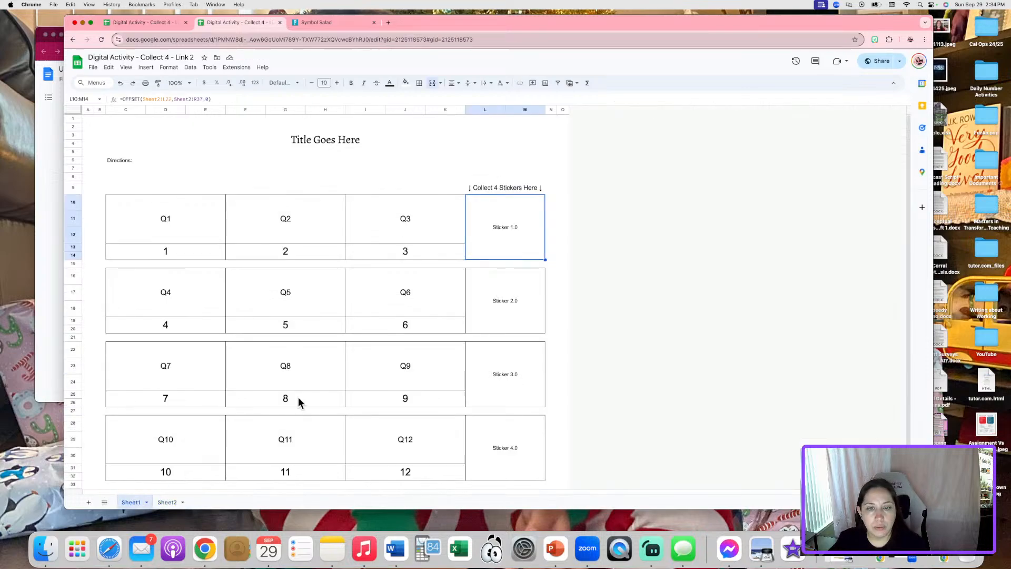
pyautogui.doubleClick(508, 226)
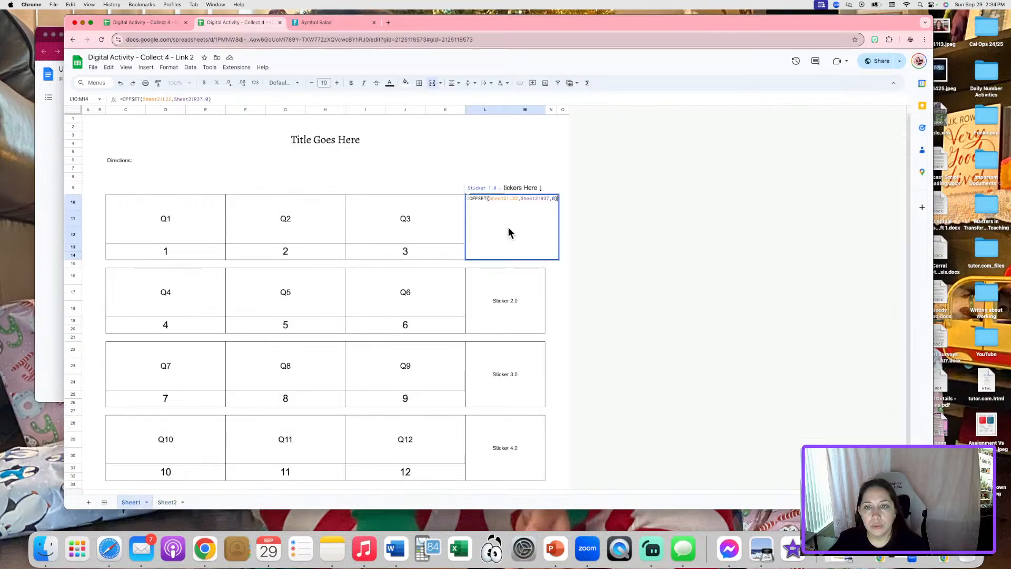
pyautogui.click(548, 198)
pyautogui.press('BackSpace')
pyautogui.press('BackSpace')
pyautogui.write('26')
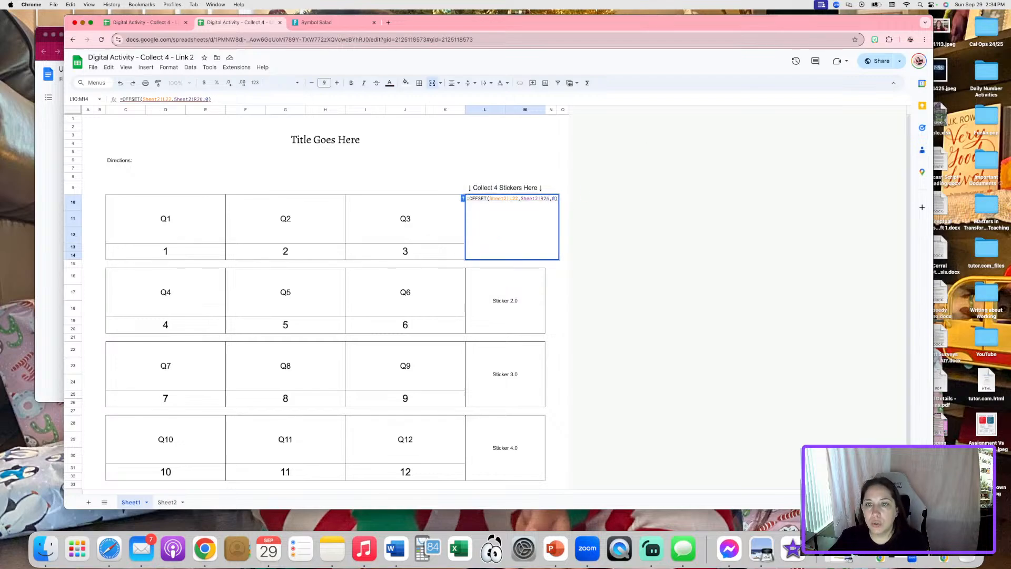
pyautogui.press('Return')
# - Change the row reference in the second sticker cell's OFFSET formula, beside Q4 to Q6, to Sheet2!R31
pyautogui.doubleClick(532, 294)
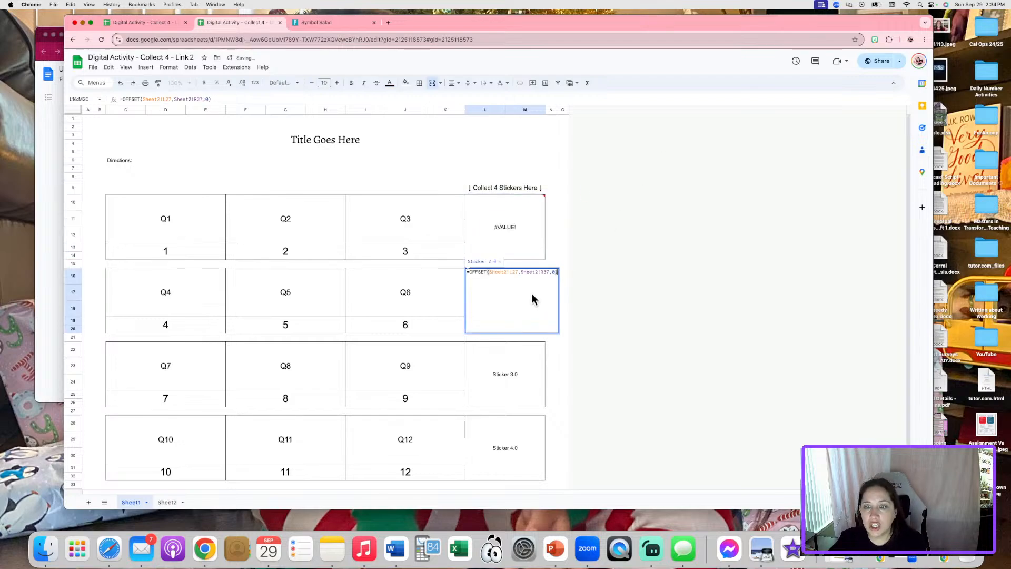
pyautogui.click(549, 272)
pyautogui.press('BackSpace')
pyautogui.write('1')
pyautogui.press('Return')
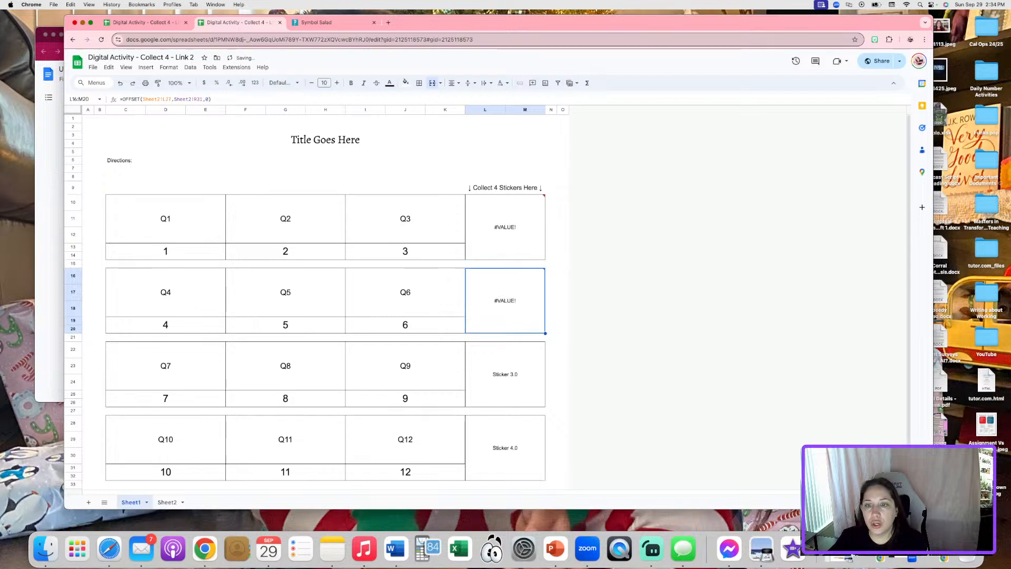
# - Change the row reference in the third sticker cell's OFFSET formula, beside Q7 to Q9, to Sheet2!R36
pyautogui.doubleClick(532, 373)
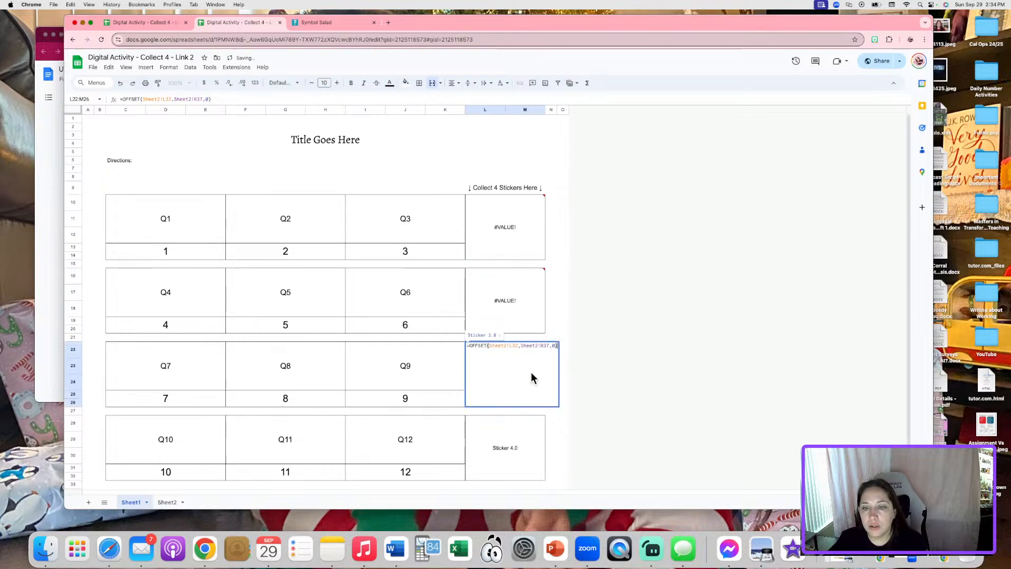
pyautogui.click(549, 347)
pyautogui.press('BackSpace')
pyautogui.write('6')
pyautogui.press('Return')
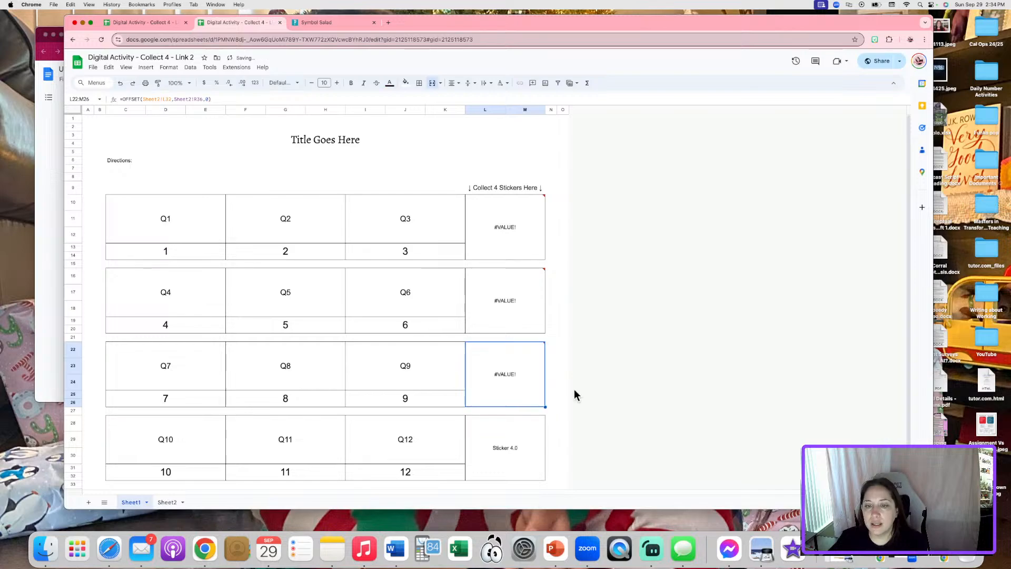
# - Change the row reference in the fourth sticker cell's OFFSET formula, beside Q10 to Q12, to Sheet2!R41
pyautogui.click(530, 446)
pyautogui.doubleClick(541, 432)
pyautogui.click(550, 420)
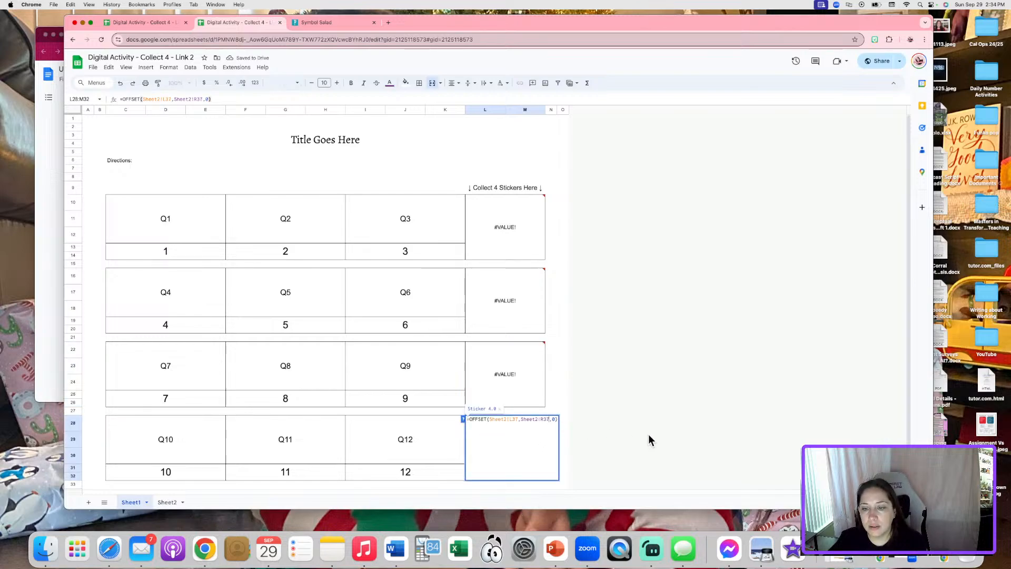
pyautogui.press('BackSpace')
pyautogui.press('BackSpace')
pyautogui.write('41')
pyautogui.press('Return')
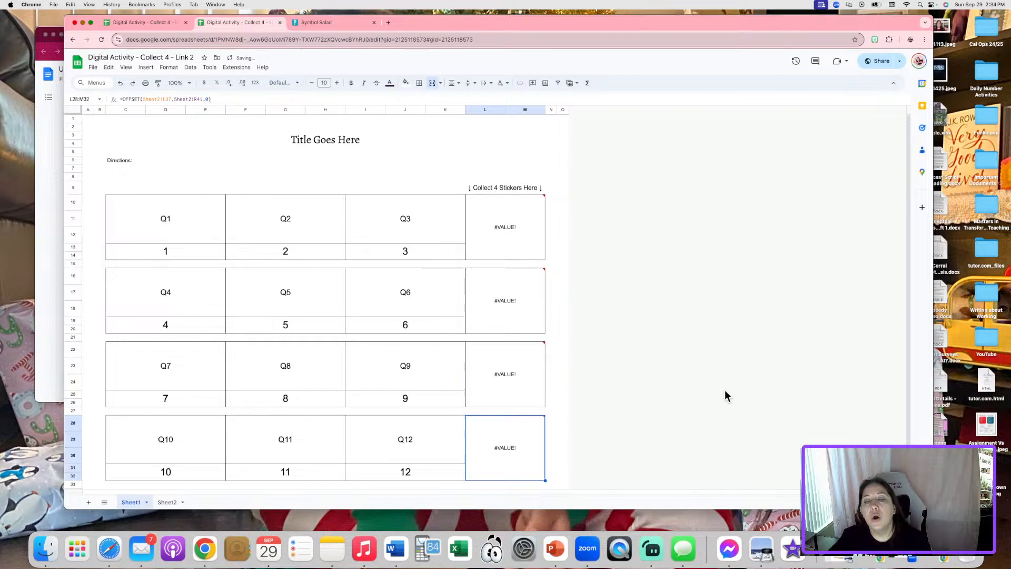
# - Review the twelve answer cells below Q1 to Q12 on Sheet1, one after another
pyautogui.moveTo(519, 375)
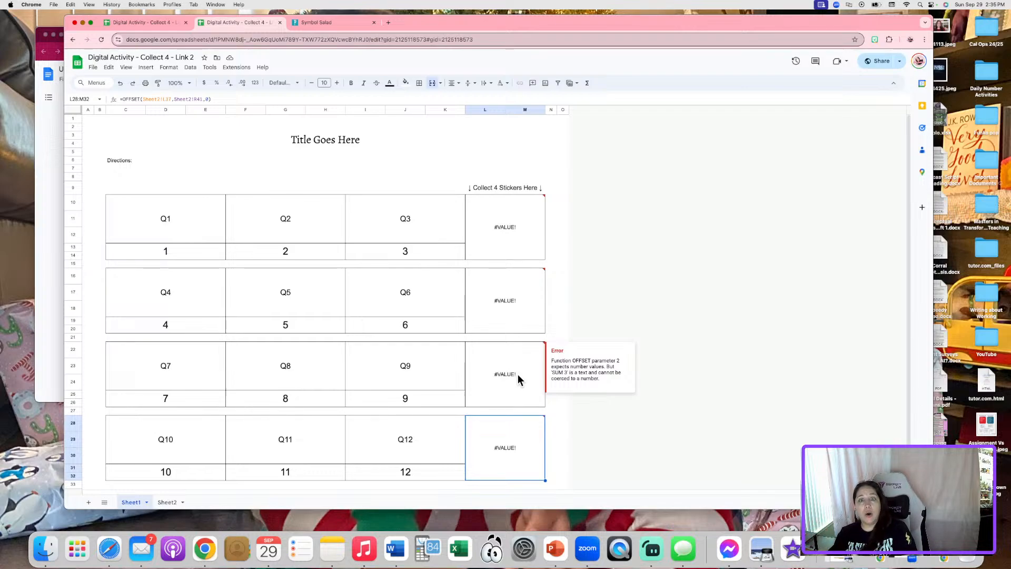
pyautogui.click(192, 252)
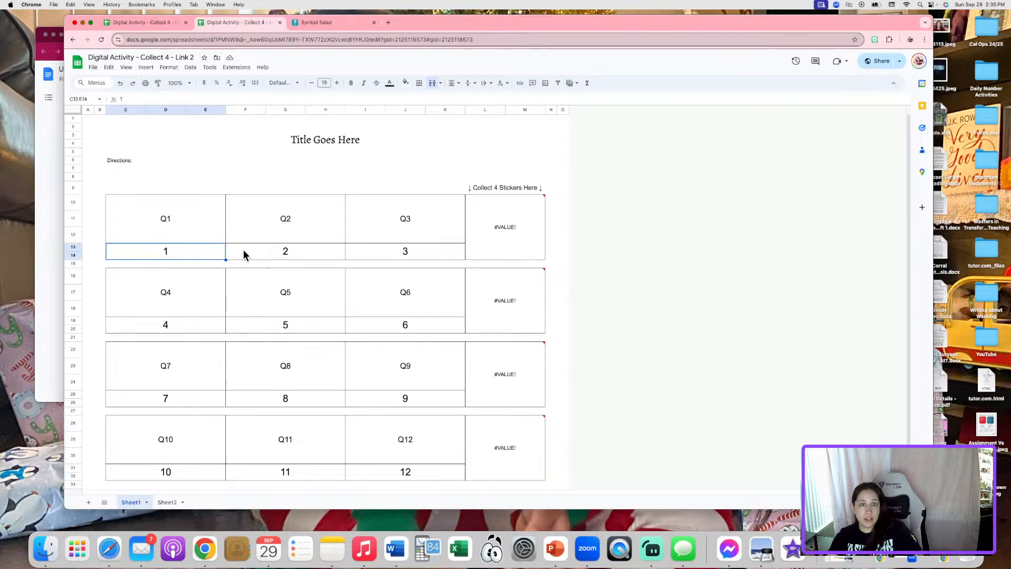
pyautogui.click(242, 250)
pyautogui.click(374, 254)
pyautogui.click(203, 329)
pyautogui.click(316, 326)
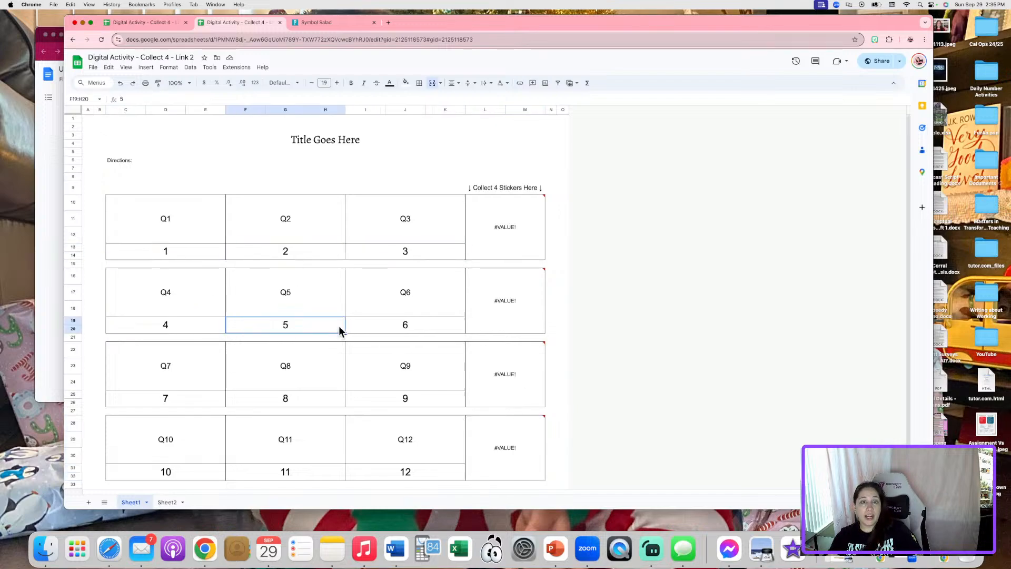
pyautogui.click(416, 323)
pyautogui.click(174, 403)
pyautogui.click(271, 402)
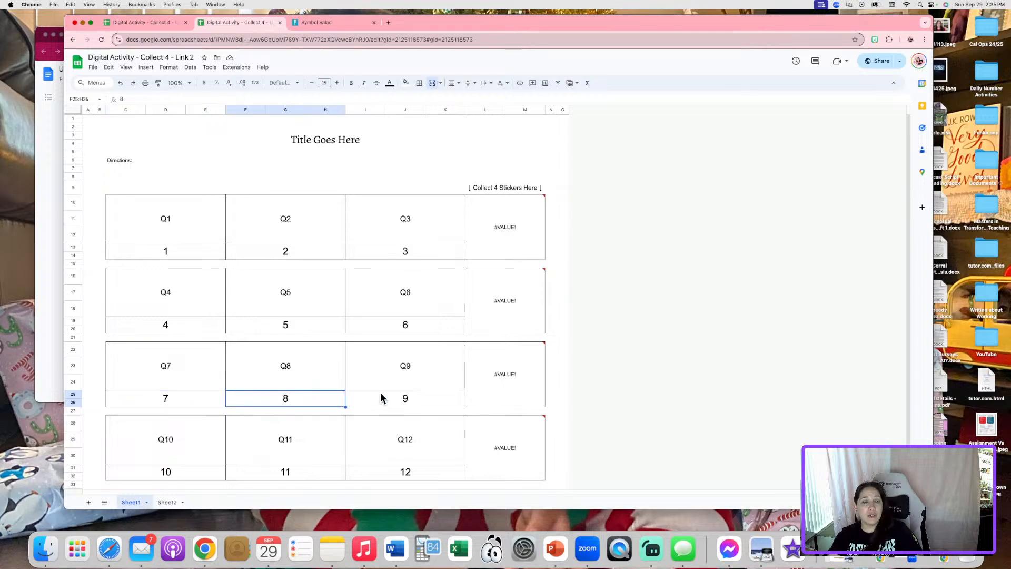
pyautogui.click(381, 396)
pyautogui.click(169, 470)
pyautogui.click(279, 477)
pyautogui.click(393, 473)
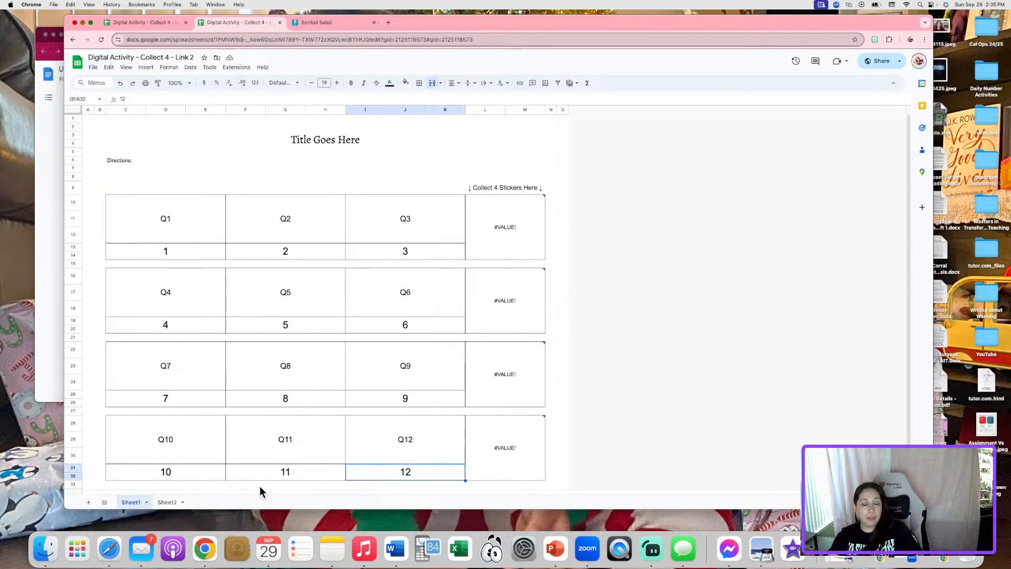
# - On Sheet2, enter the heading "Answers" in cell P22 and "Do not delete" in cell Q22
pyautogui.click(168, 503)
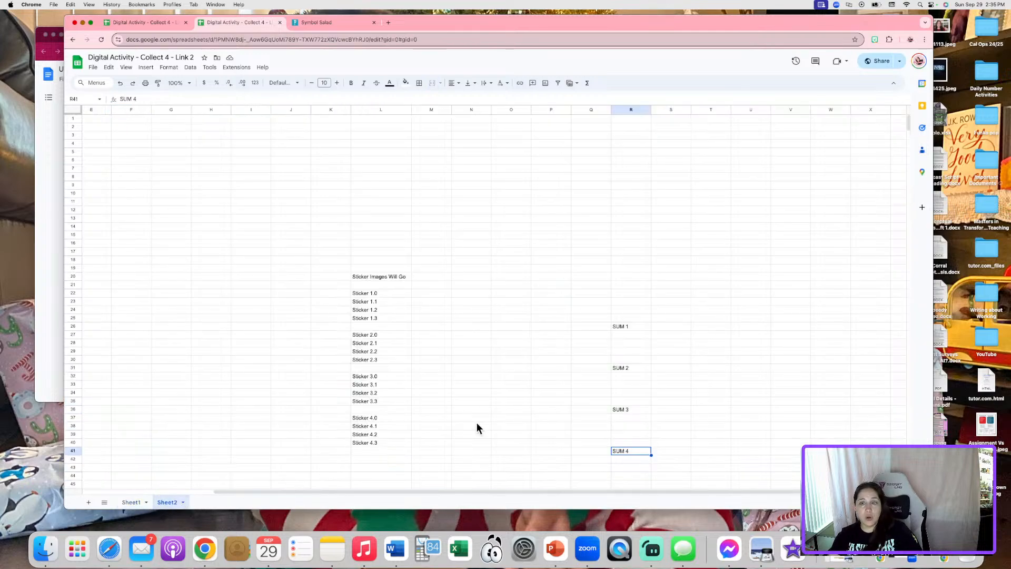
pyautogui.click(583, 324)
pyautogui.click(557, 324)
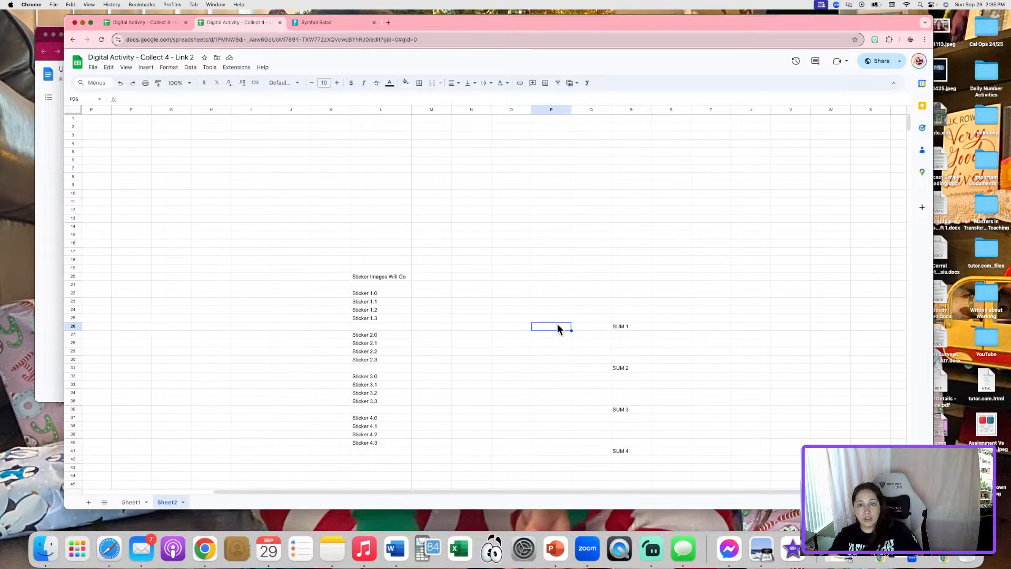
pyautogui.click(619, 326)
pyautogui.click(553, 325)
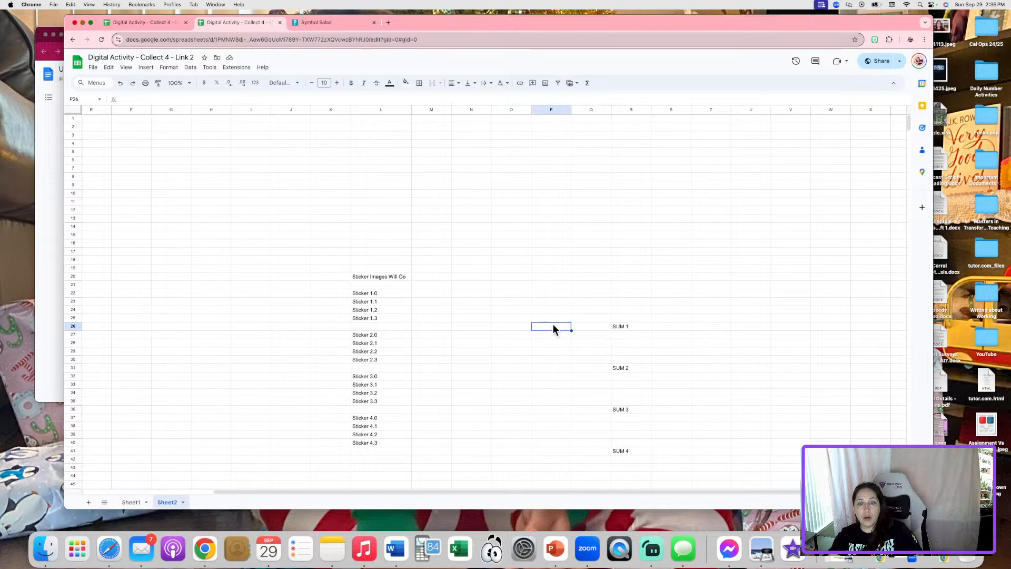
pyautogui.click(550, 293)
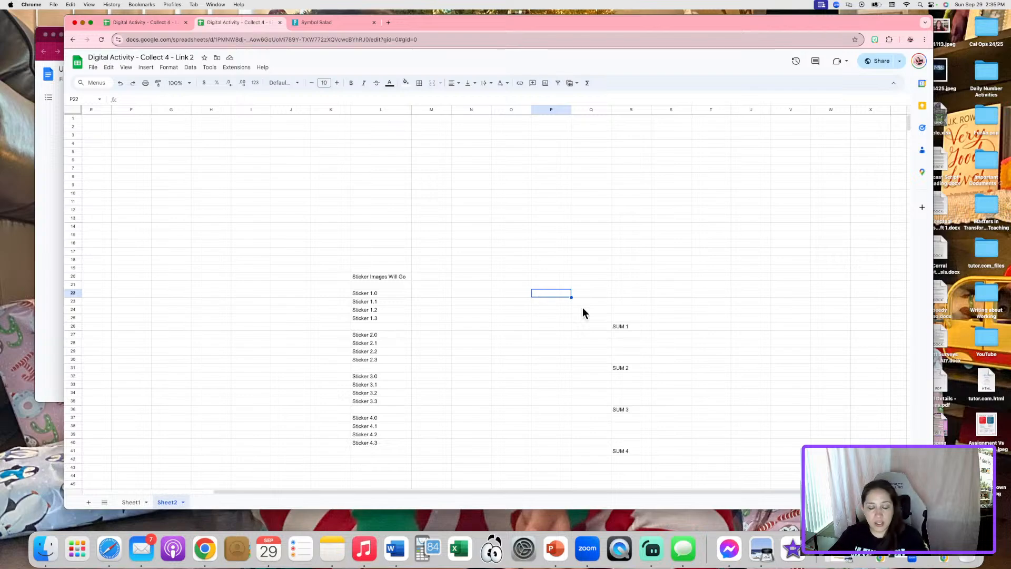
pyautogui.write('Answers')
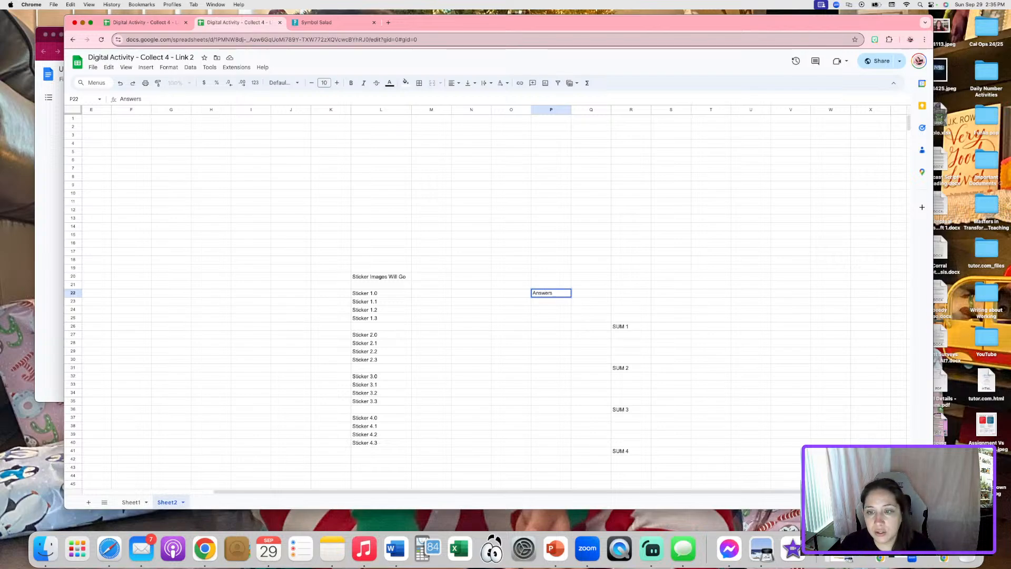
pyautogui.click(591, 293)
pyautogui.write('Do not delete')
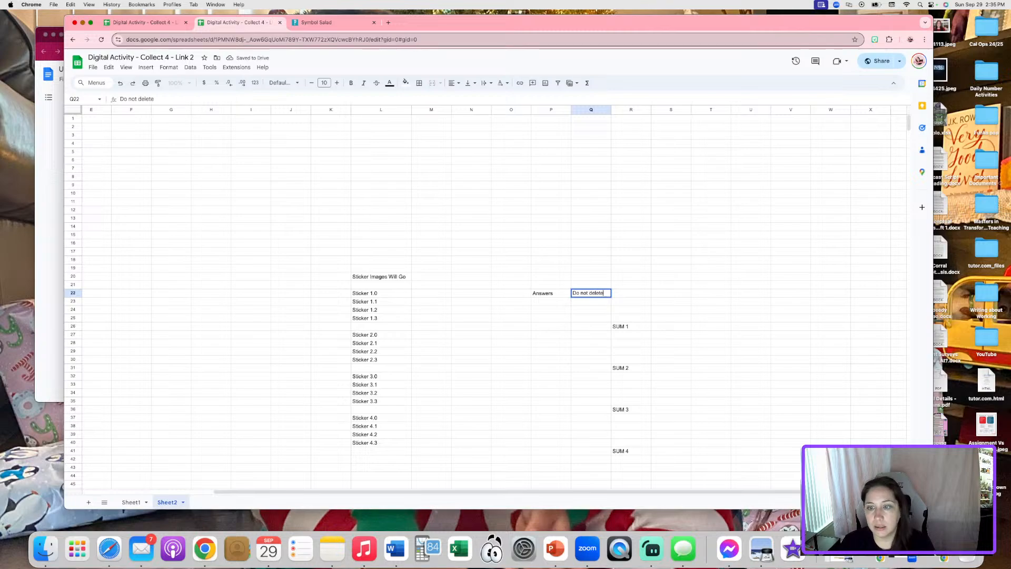
# - Enter the placeholder answers 1, 2 and 3 in cells P23 to P25, below the "Answers" heading
pyautogui.press('Return')
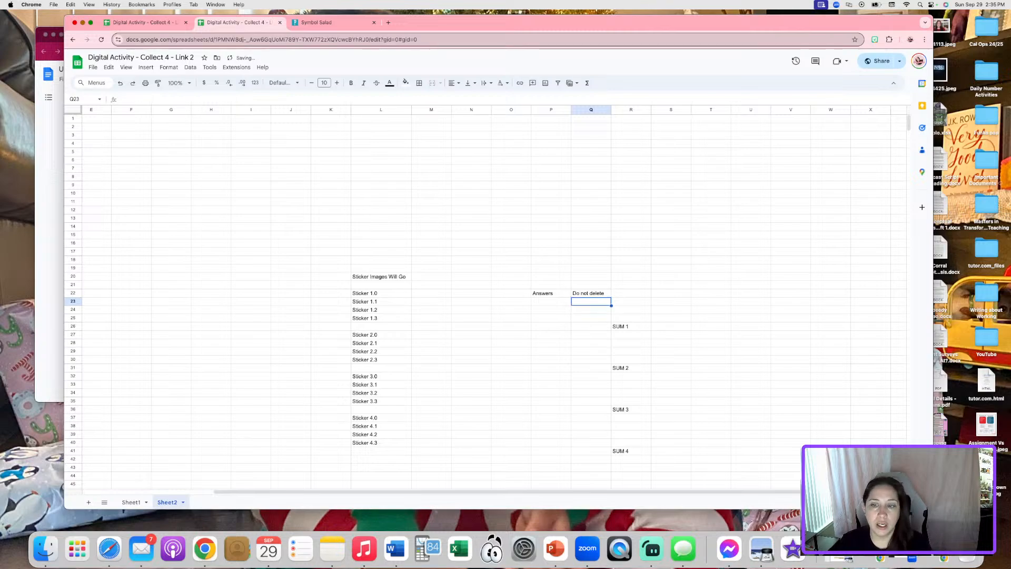
pyautogui.click(548, 299)
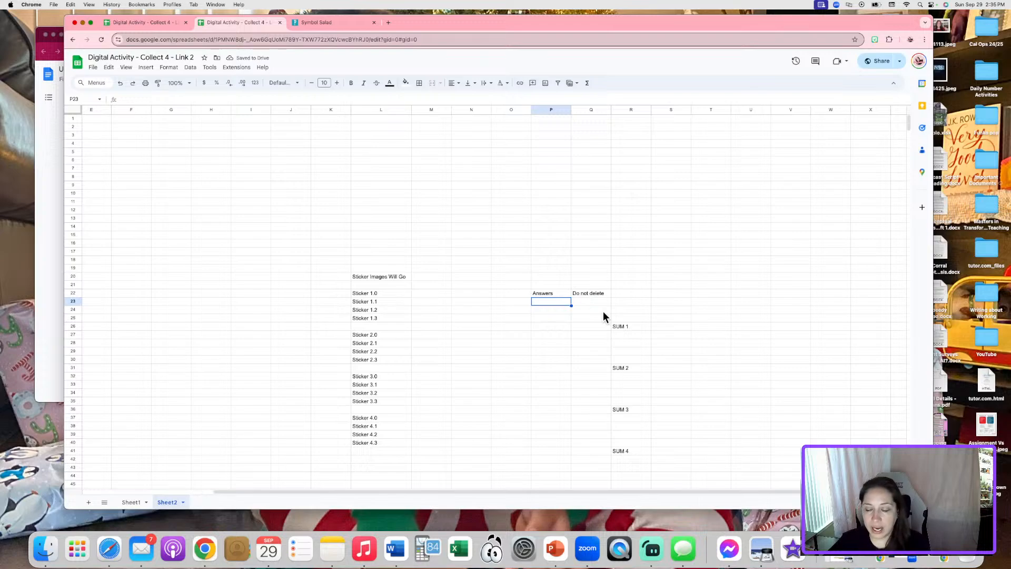
pyautogui.write('1')
pyautogui.press('Return')
pyautogui.write('2')
pyautogui.press('Return')
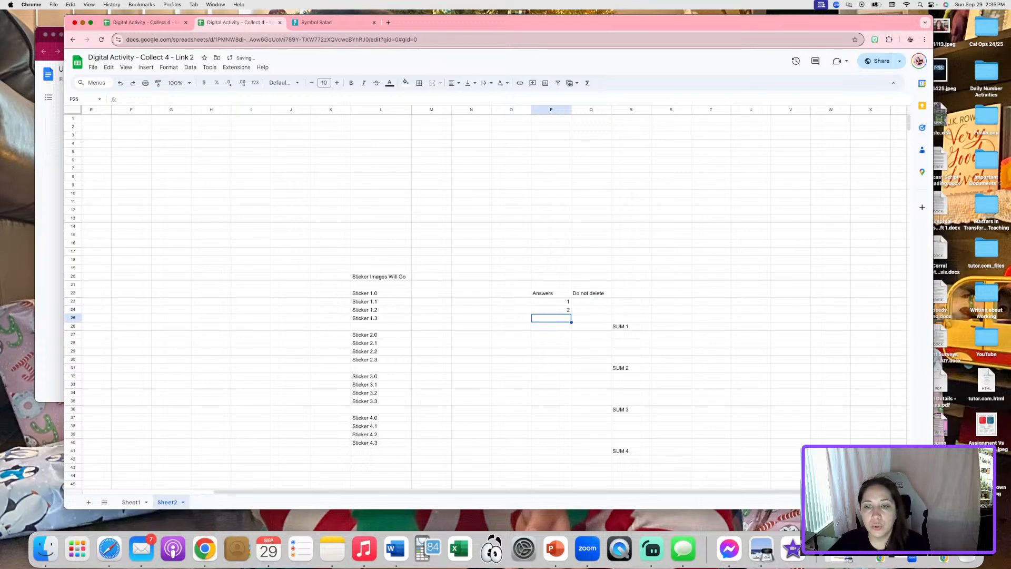
pyautogui.write('3')
pyautogui.press('Return')
# - Enter the placeholder answers 4, 5 and 6 in cells P28 to P30, level with Sticker 2.1 to 2.3
pyautogui.press('Down')
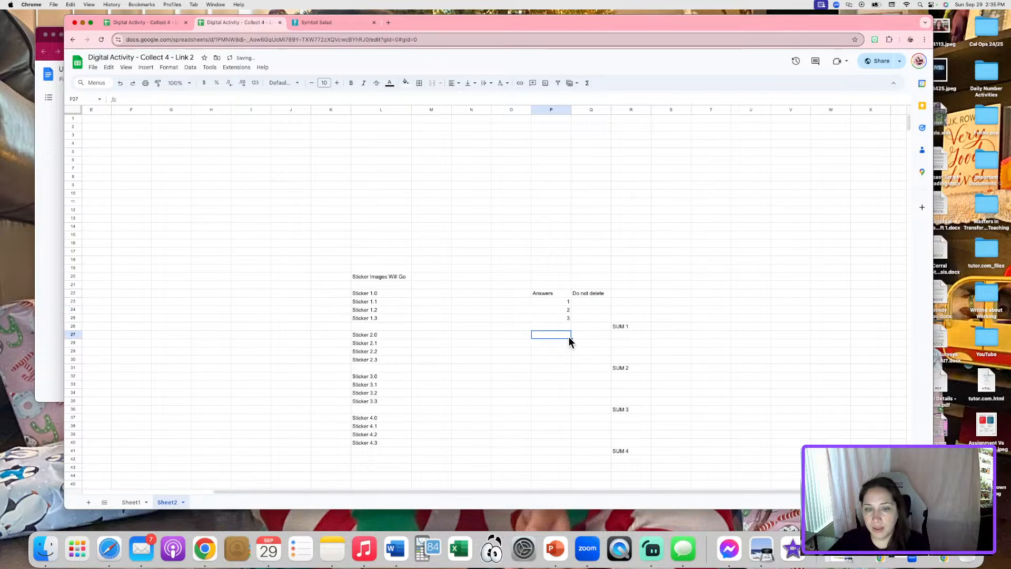
pyautogui.press('Down')
pyautogui.write('4')
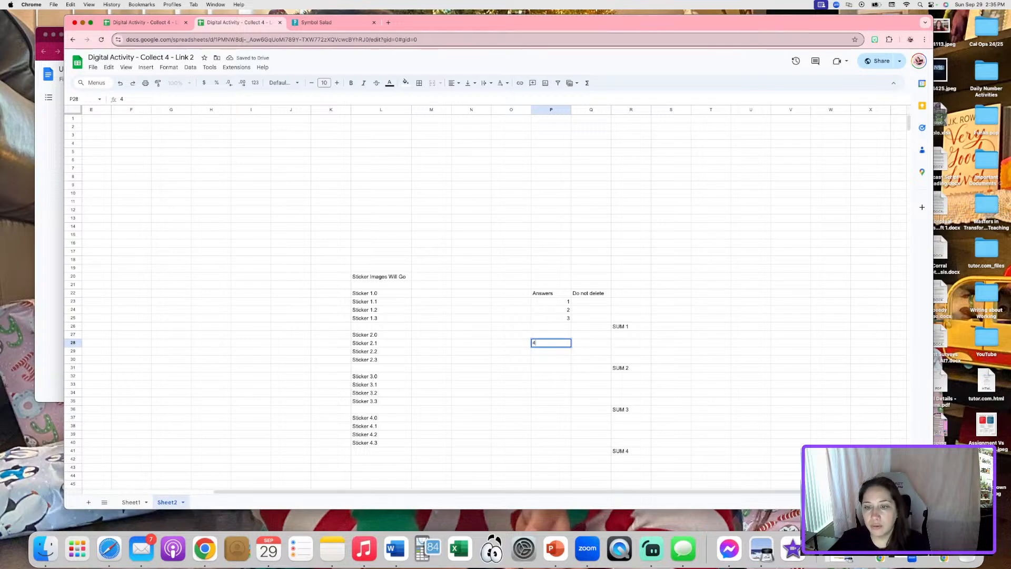
pyautogui.press('Return')
pyautogui.write('5')
pyautogui.press('Return')
pyautogui.write('6')
pyautogui.press('Return')
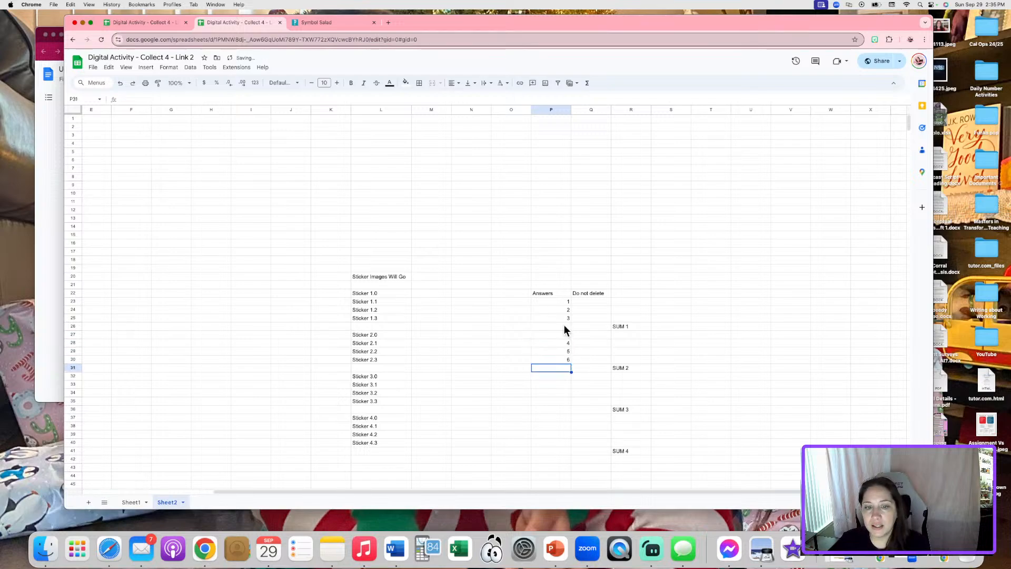
# - Enter the placeholder answers 7, 8 and 9 in cells P33 to P35, level with Sticker 3.1 to 3.3
pyautogui.click(563, 385)
pyautogui.write('7')
pyautogui.press('Return')
pyautogui.write('8')
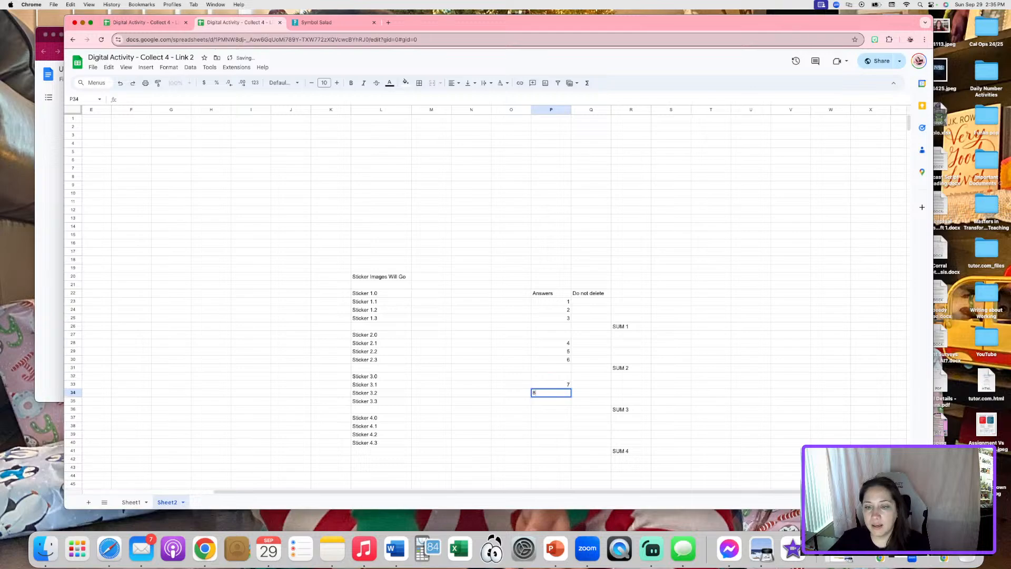
pyautogui.press('Return')
pyautogui.write('9')
pyautogui.press('Return')
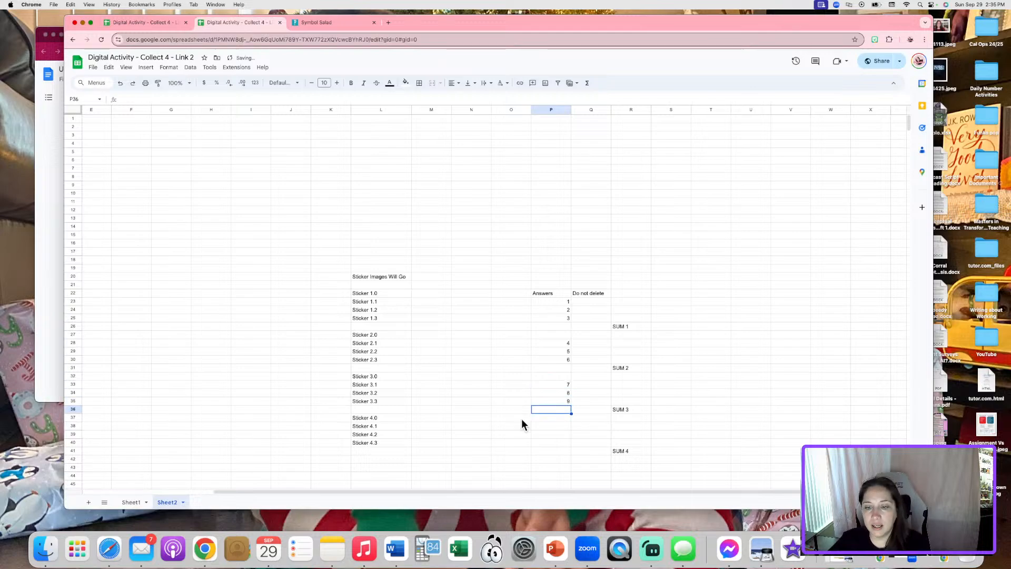
# - Enter the placeholder answers 10, 11 and 12 in cells P38 to P40, level with Sticker 4.1 to 4.3
pyautogui.click(551, 426)
pyautogui.write('10')
pyautogui.press('Return')
pyautogui.write('11')
pyautogui.press('Return')
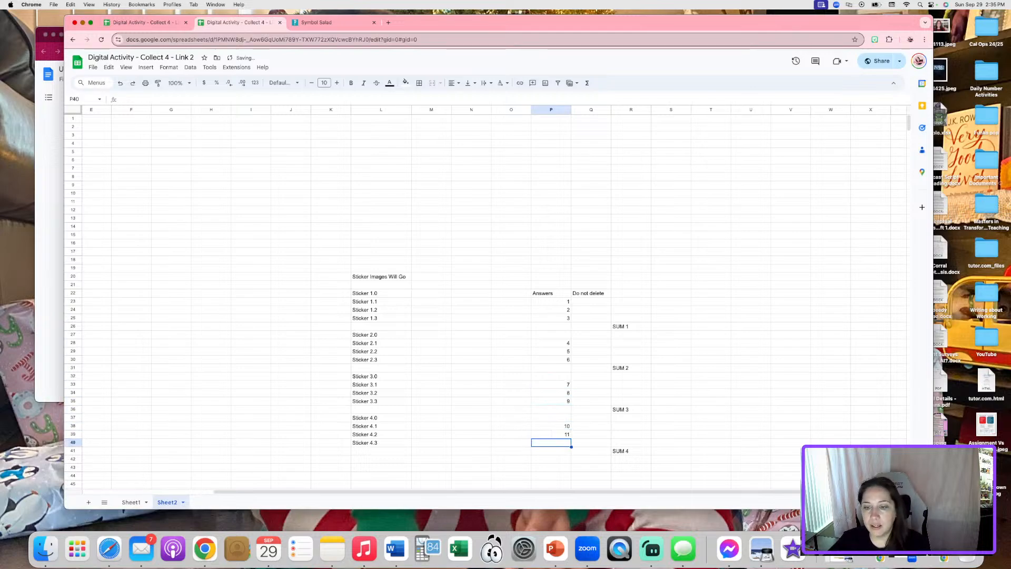
pyautogui.write('12')
pyautogui.press('Return')
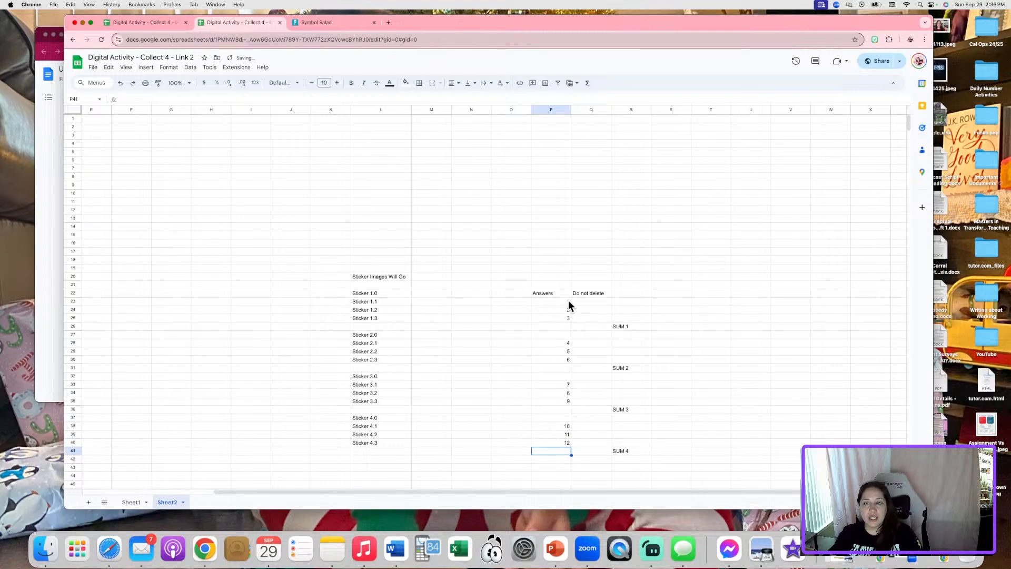
# - Check the row alignment of the answers in P23:P40 with the sticker labels, using rows 23, 24 and 25
pyautogui.moveTo(568, 301); pyautogui.dragTo(564, 444)
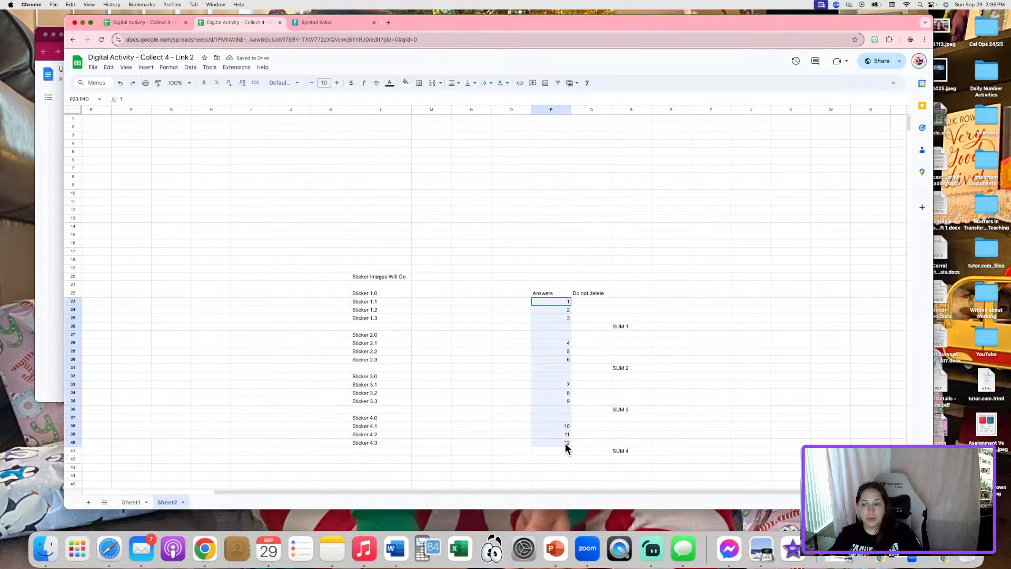
pyautogui.click(556, 369)
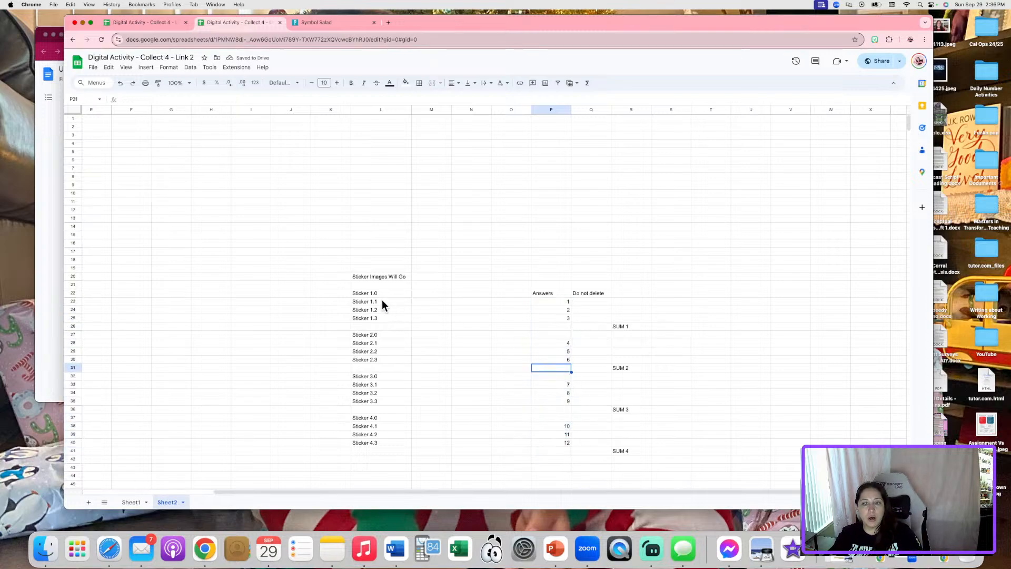
pyautogui.click(72, 301)
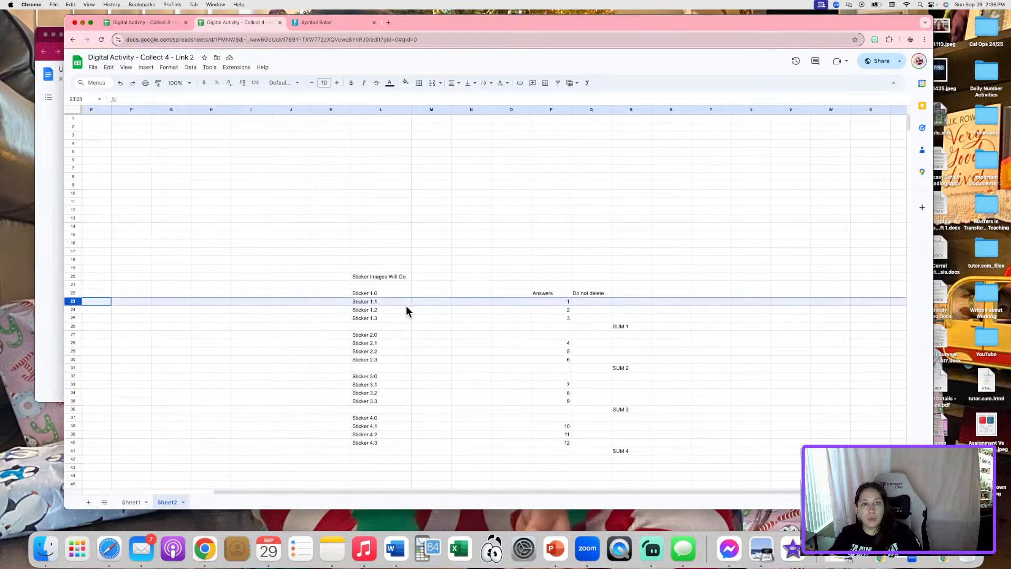
pyautogui.click(72, 309)
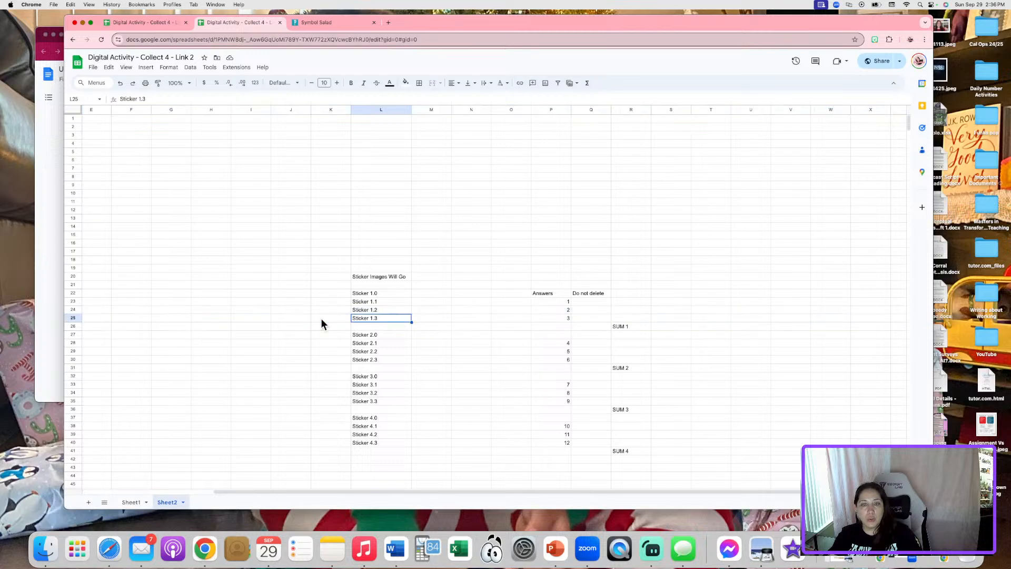
pyautogui.click(73, 318)
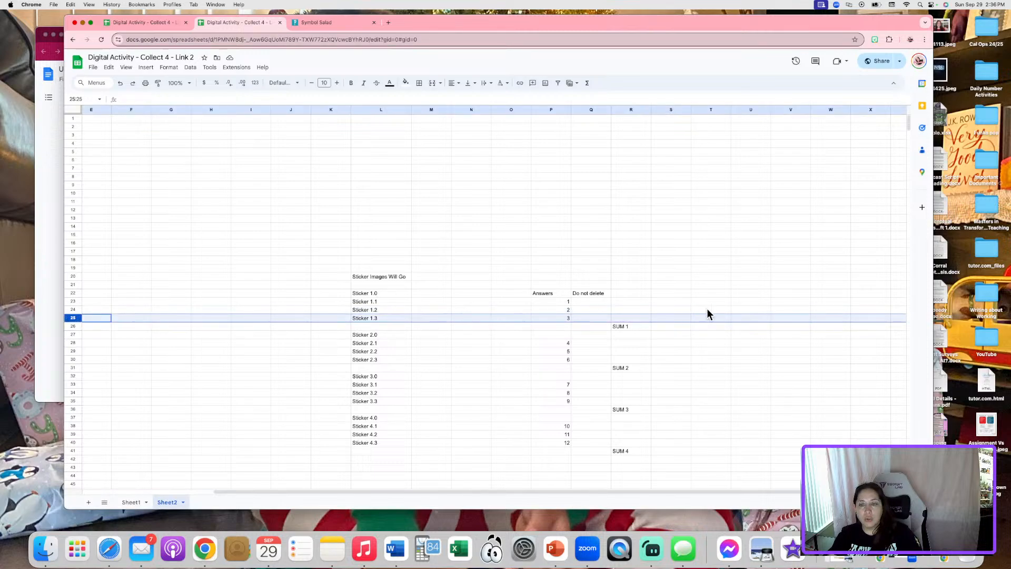
pyautogui.click(701, 359)
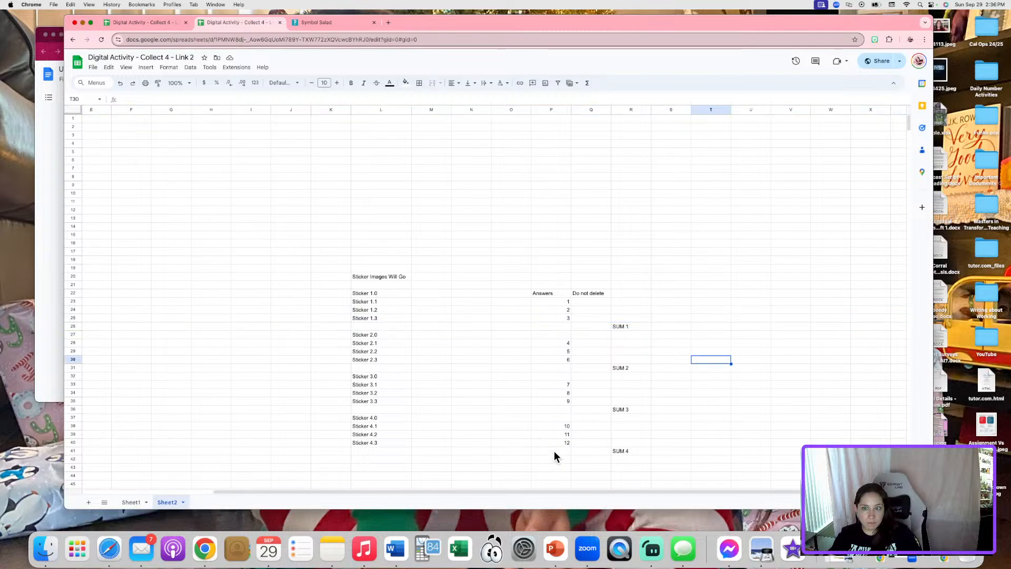
# - Switch to the Word document and add the line "Formula on sheet 2:" below the OFFSET formula
pyautogui.click(593, 299)
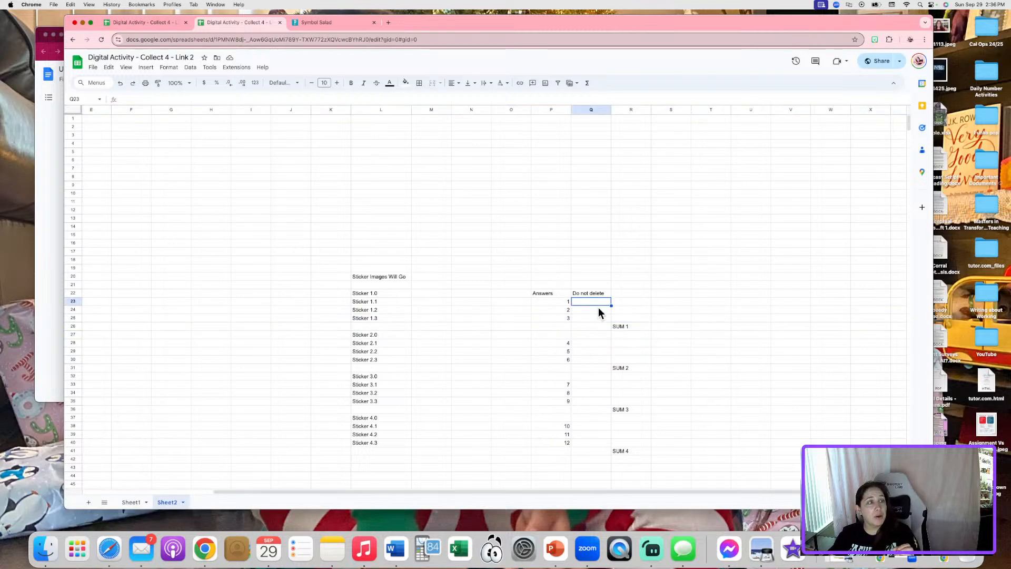
pyautogui.click(37, 196)
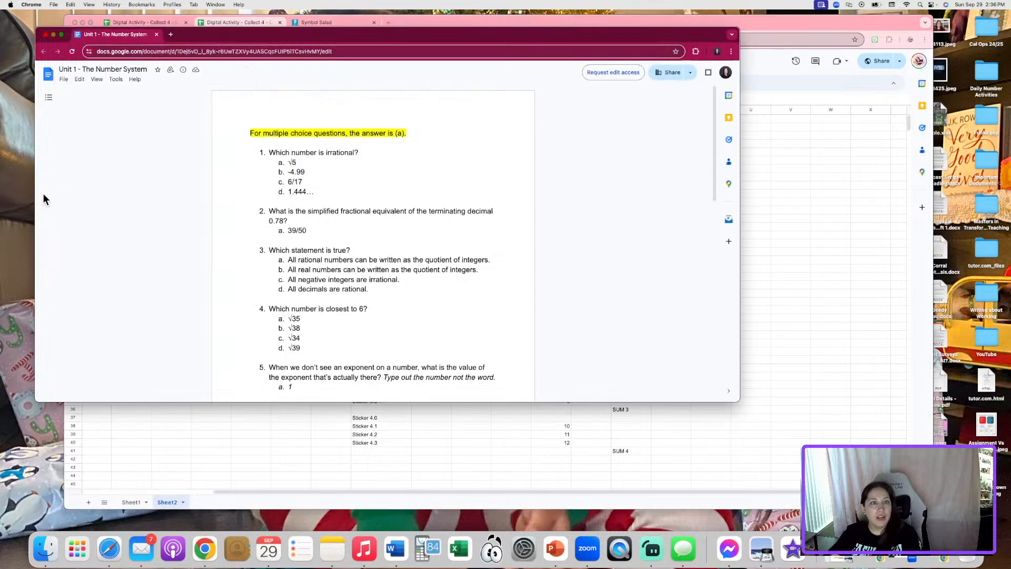
pyautogui.click(400, 548)
pyautogui.press('Return')
pyautogui.press('Return')
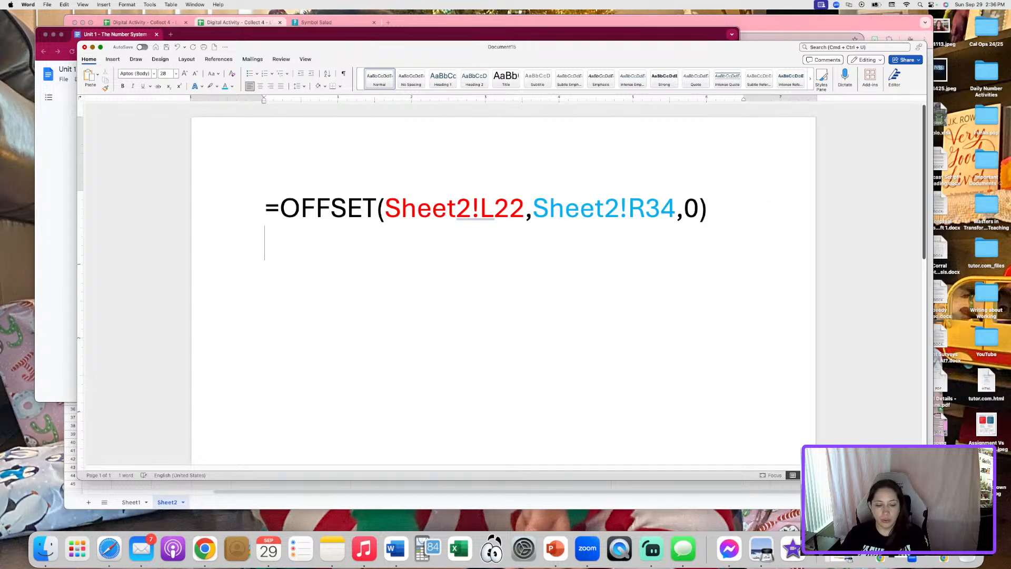
pyautogui.write('Formula on sheet 23')
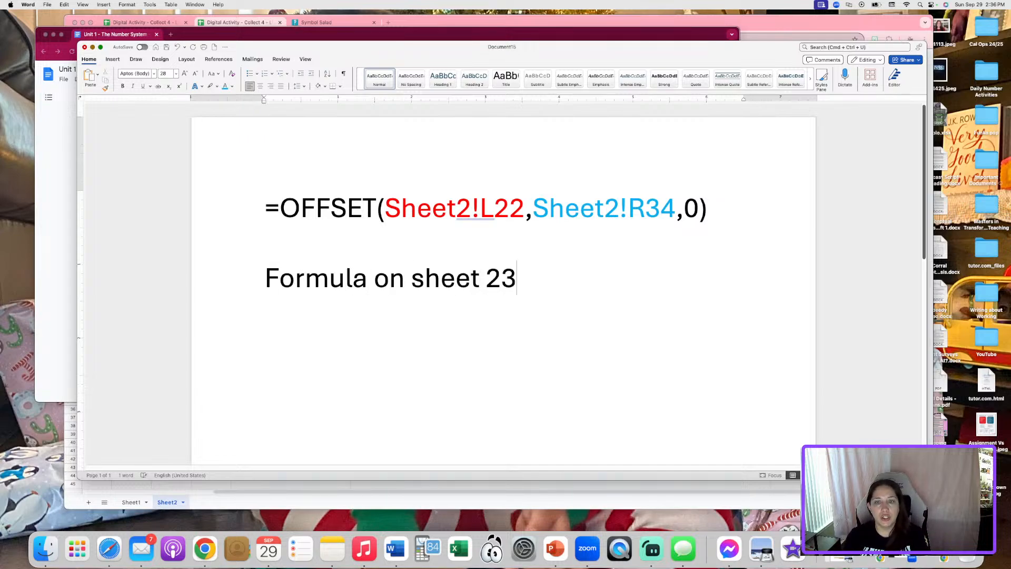
pyautogui.press('BackSpace')
pyautogui.write(':')
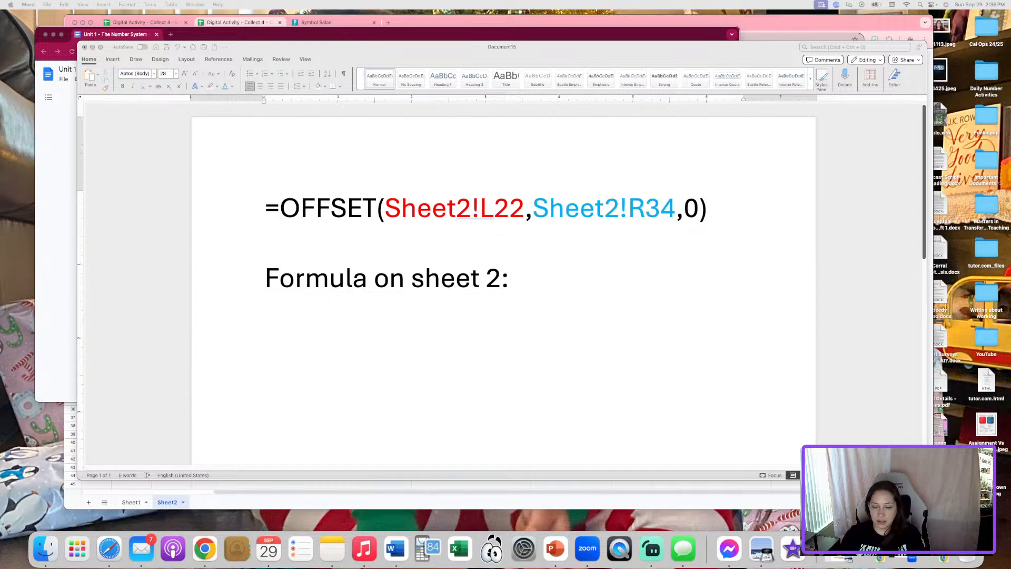
# - Paste the copied formula =IF(OR(Q23=Sheet1!E6),1,0) as unformatted text on a new line under "Formula on sheet 2:"
pyautogui.click(512, 284)
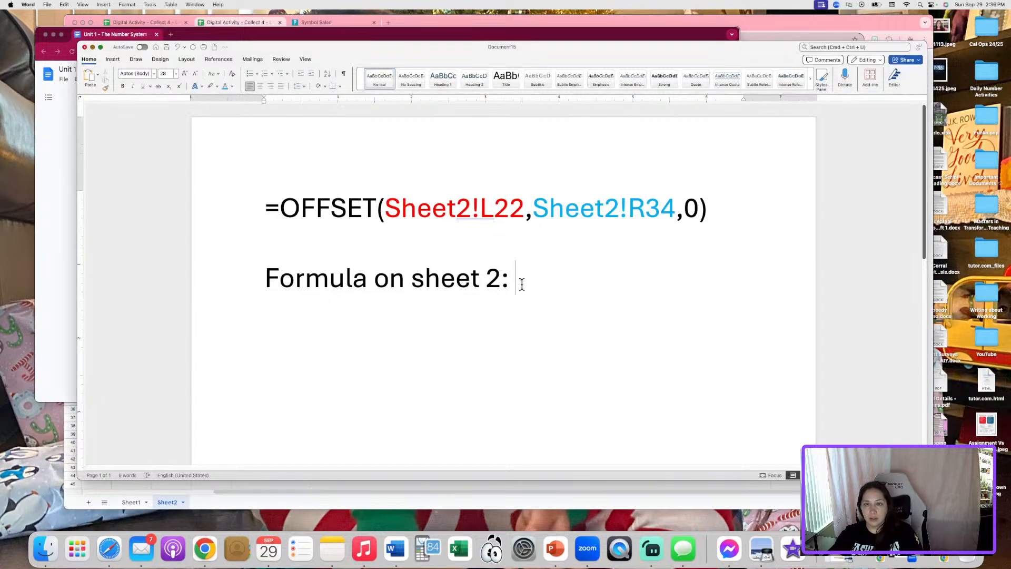
pyautogui.press('Return')
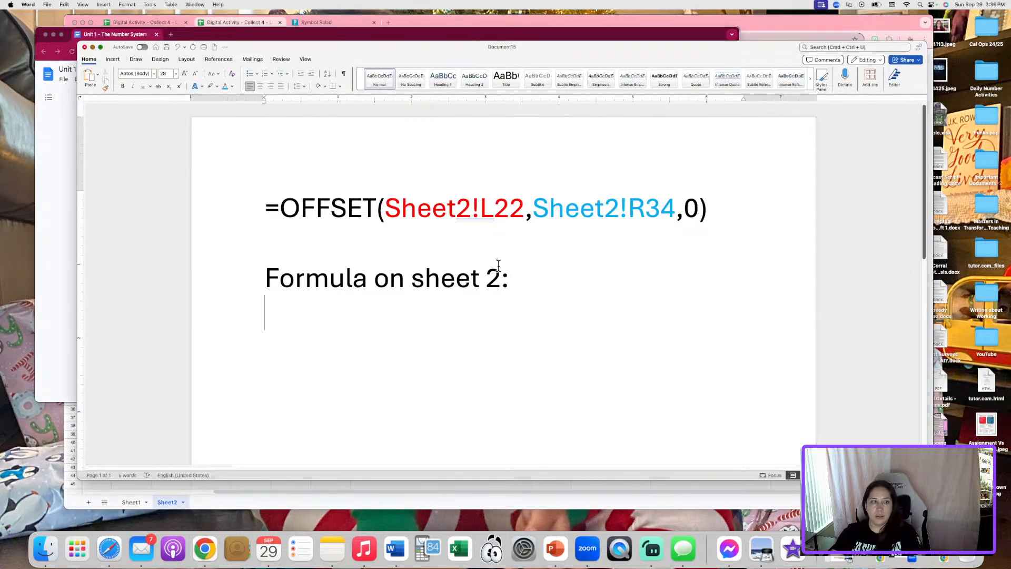
pyautogui.rightClick(283, 314)
pyautogui.click(319, 347)
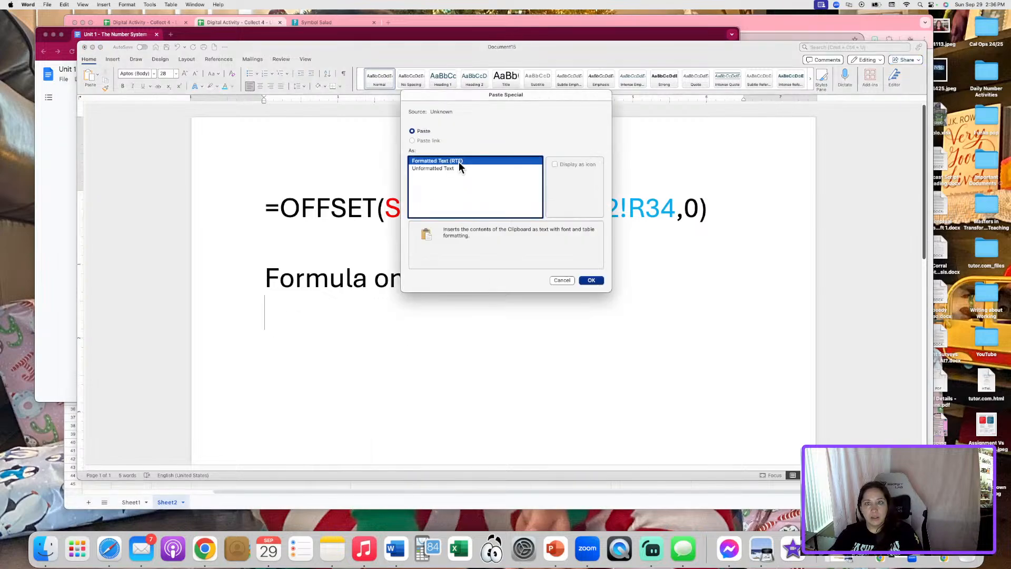
pyautogui.click(460, 168)
pyautogui.click(600, 282)
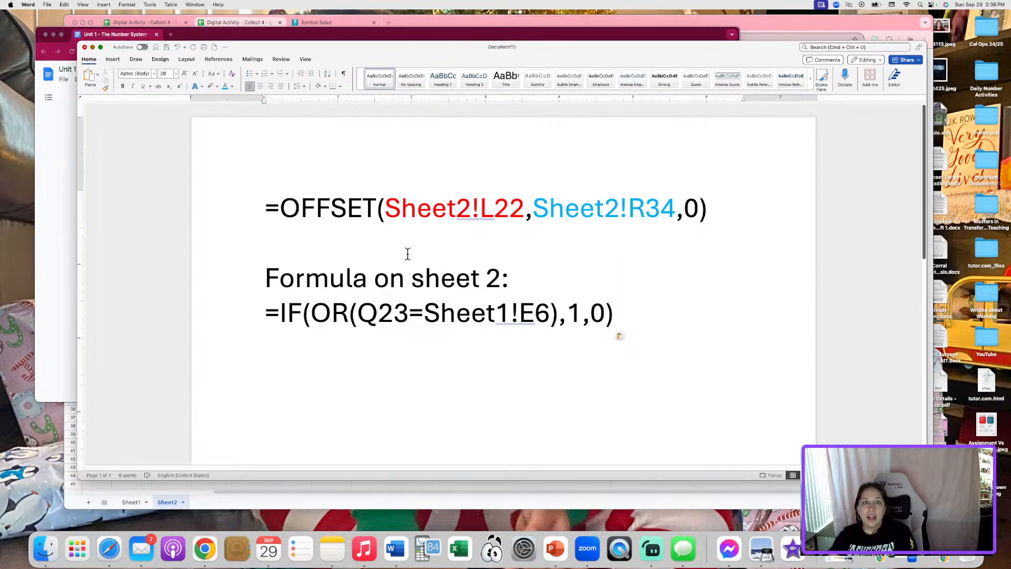
# - Switch back to the Google Sheets activity and paste the IF(OR) formula into Sheet2 cell Q23 as values only
pyautogui.click(239, 21)
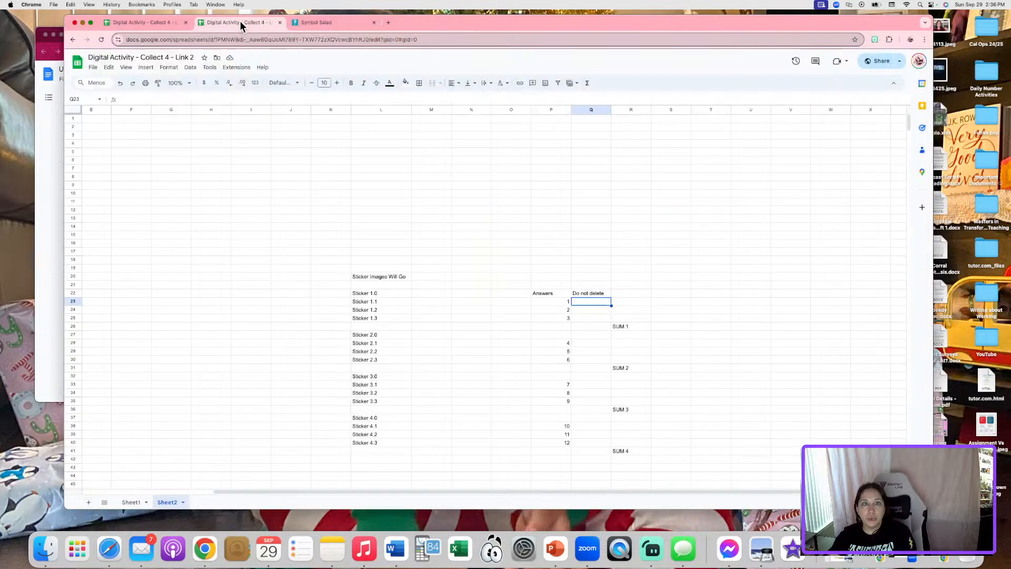
pyautogui.rightClick(598, 301)
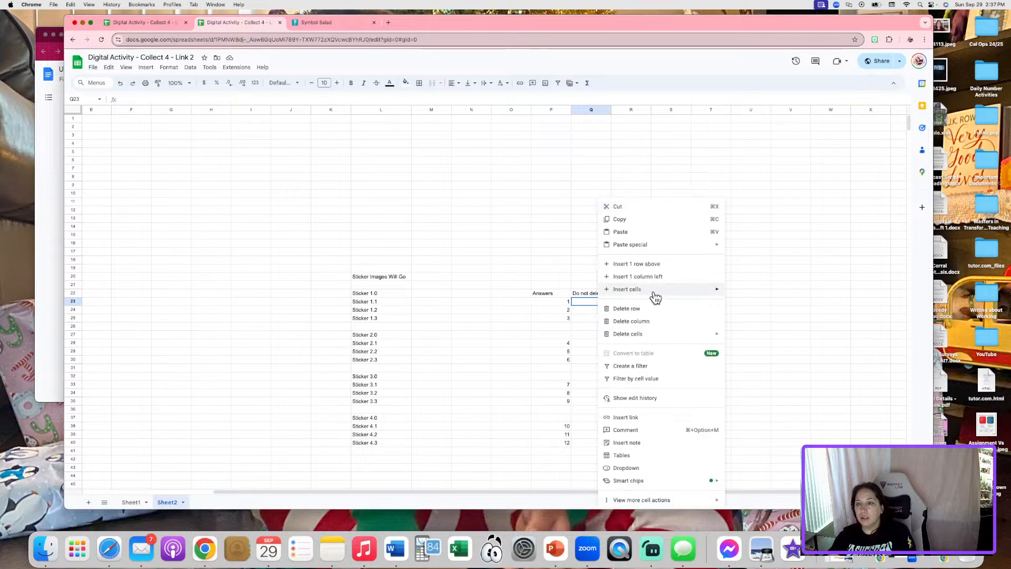
pyautogui.moveTo(653, 249)
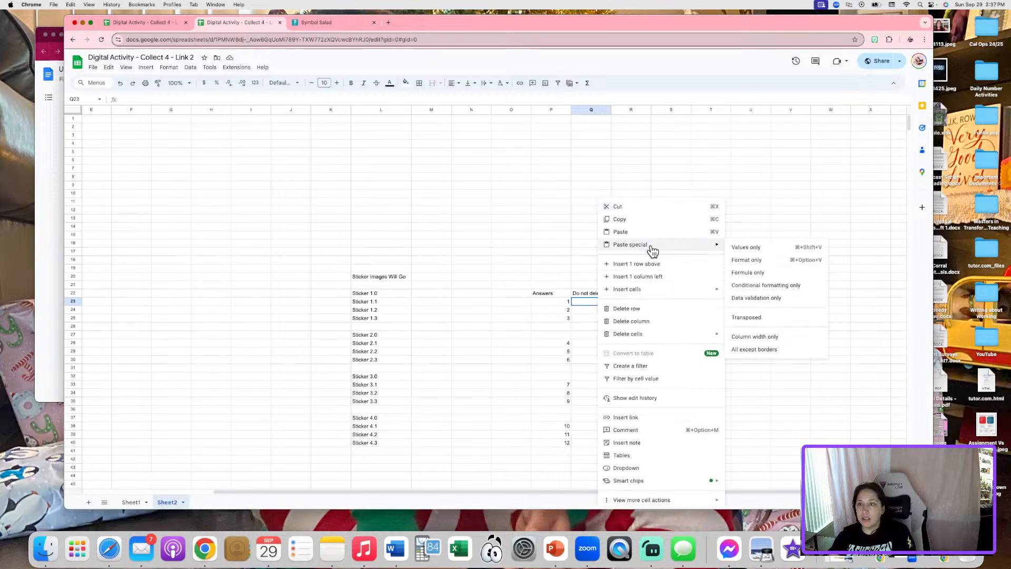
pyautogui.click(742, 248)
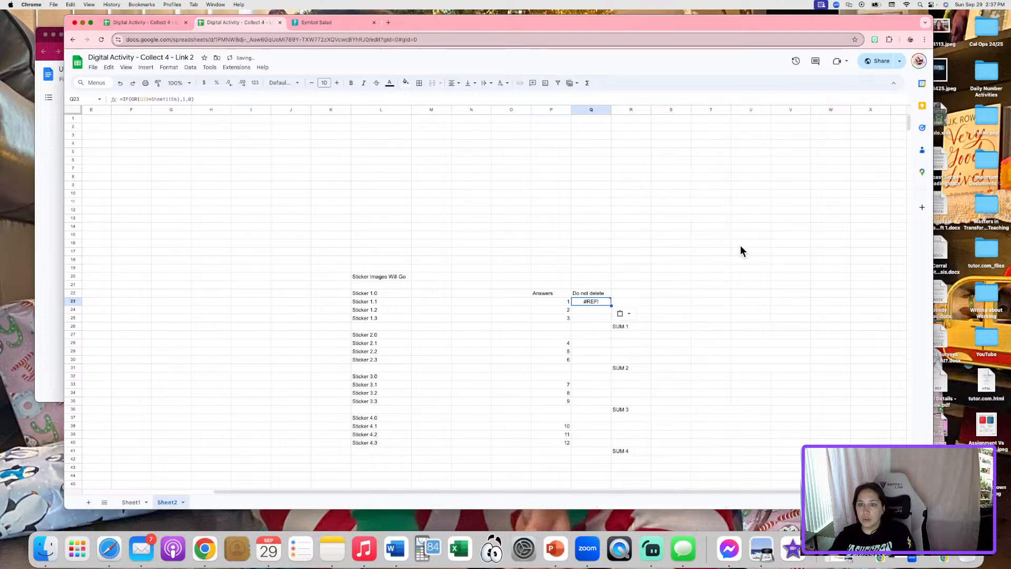
# - Inspect the formula pasted in Q23 and read the cell's error details
pyautogui.moveTo(597, 307)
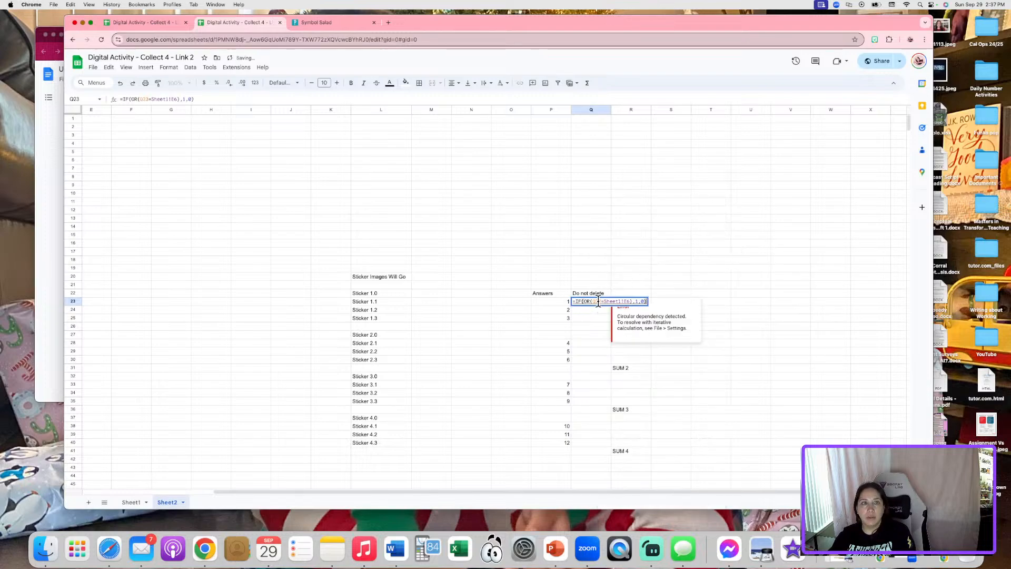
pyautogui.click(676, 261)
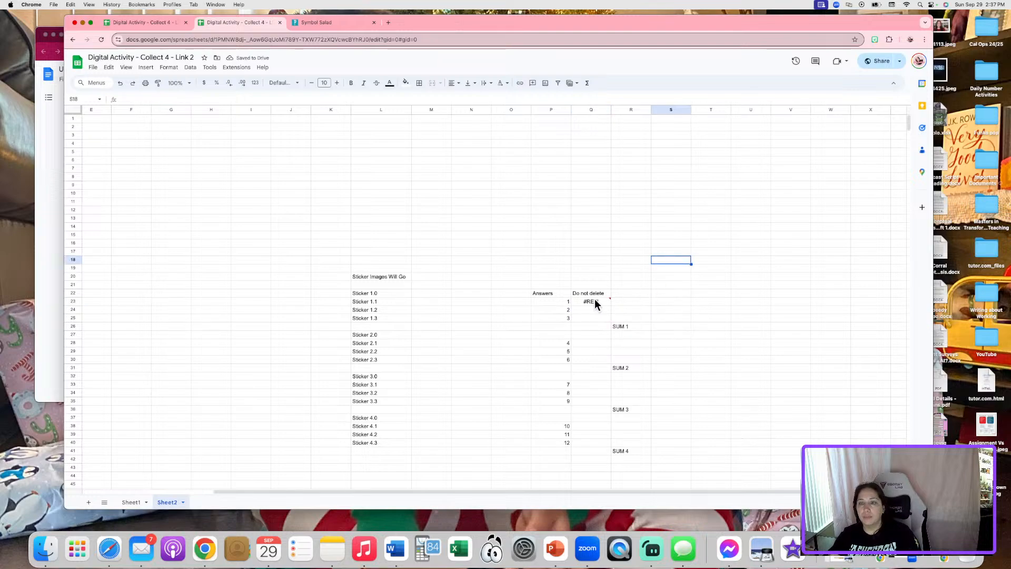
pyautogui.click(595, 298)
pyautogui.click(684, 249)
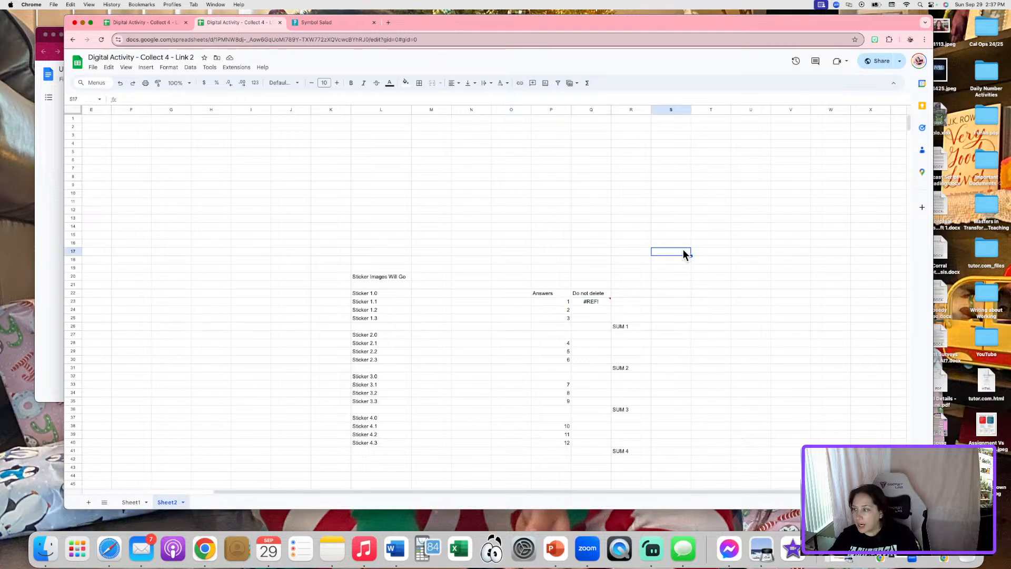
pyautogui.click(590, 301)
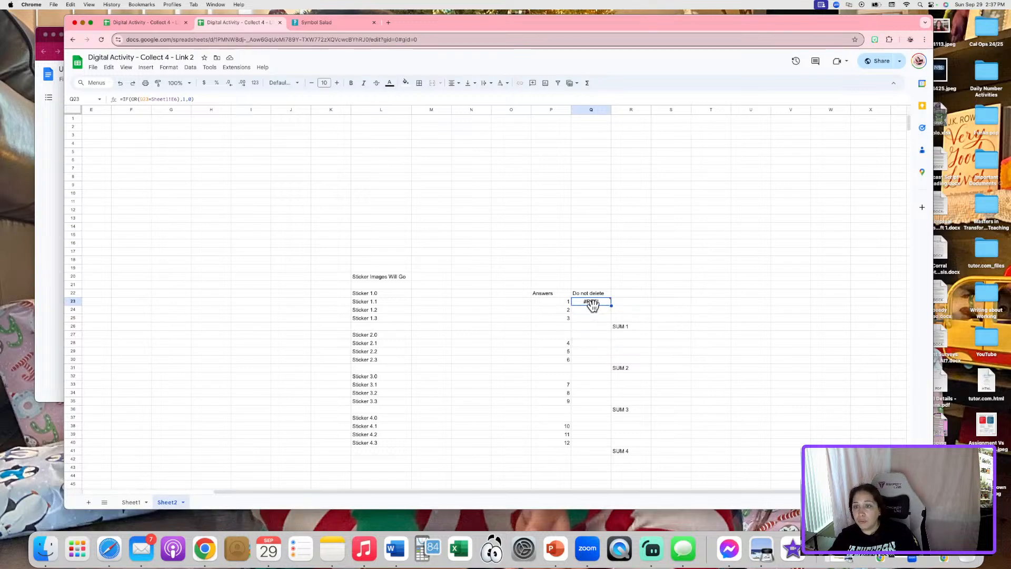
pyautogui.moveTo(602, 300)
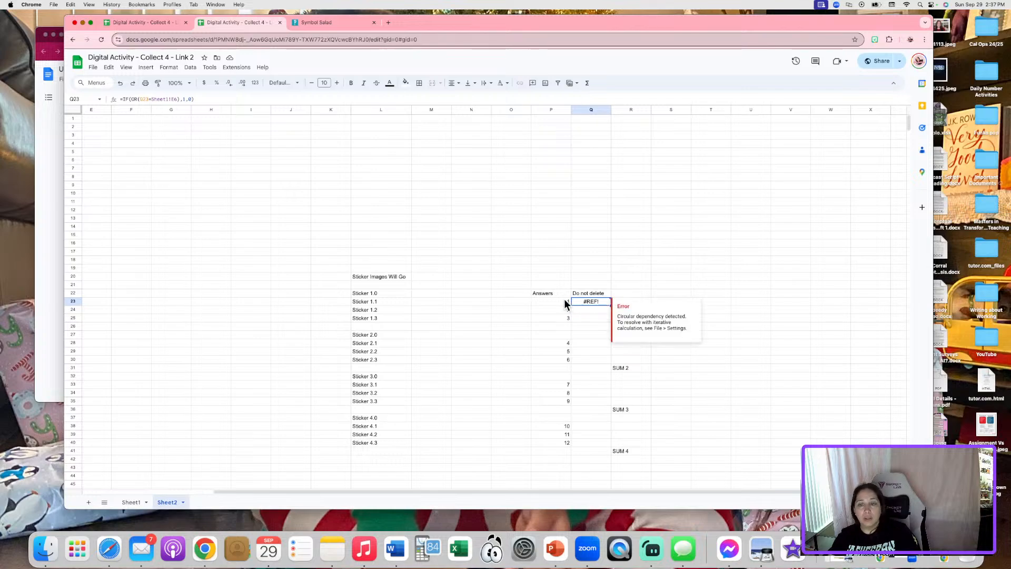
pyautogui.click(598, 335)
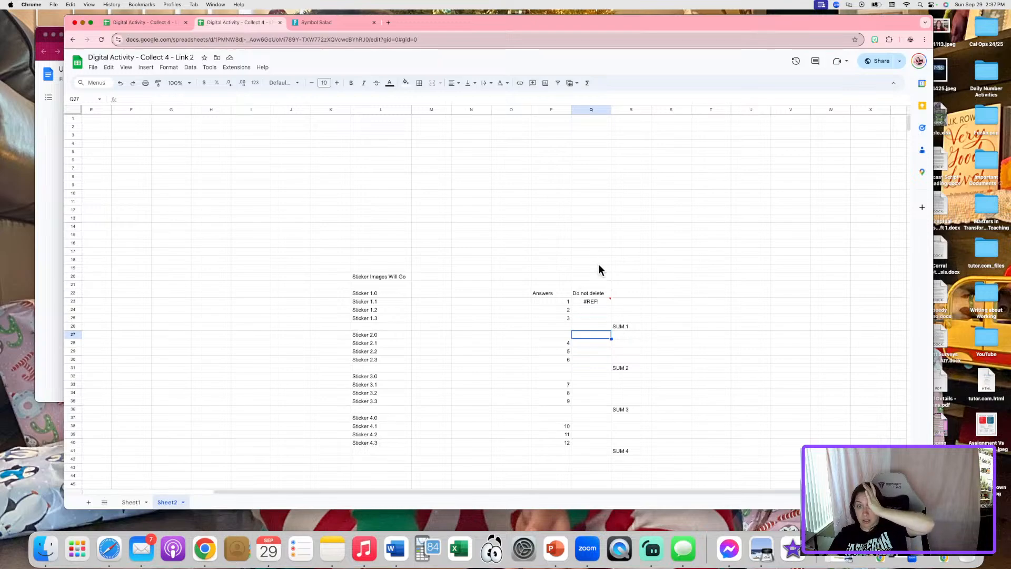
# - Switch to the Word document and color the Q23 reference in the IF(OR) formula light blue
pyautogui.moveTo(579, 299)
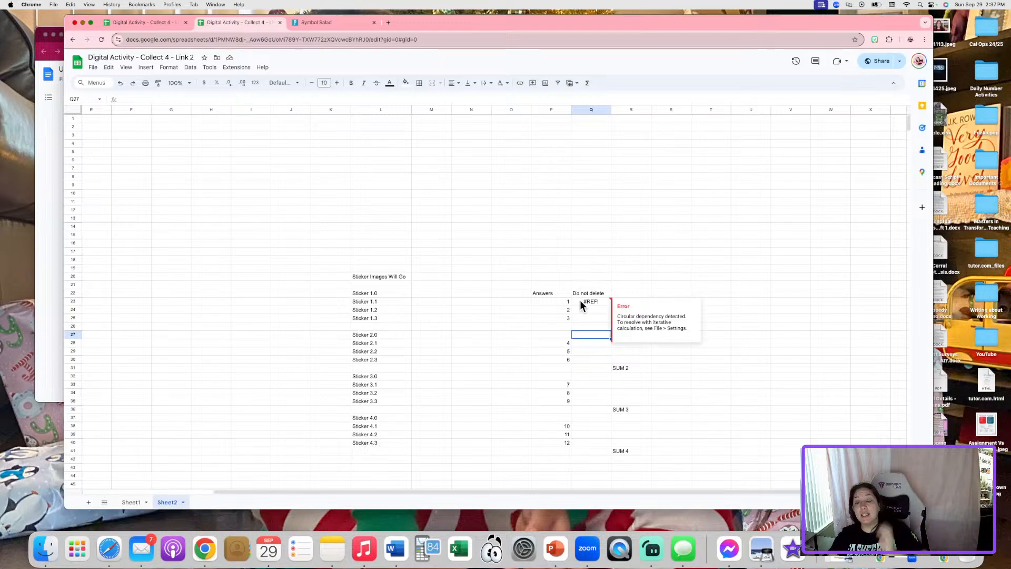
pyautogui.click(63, 239)
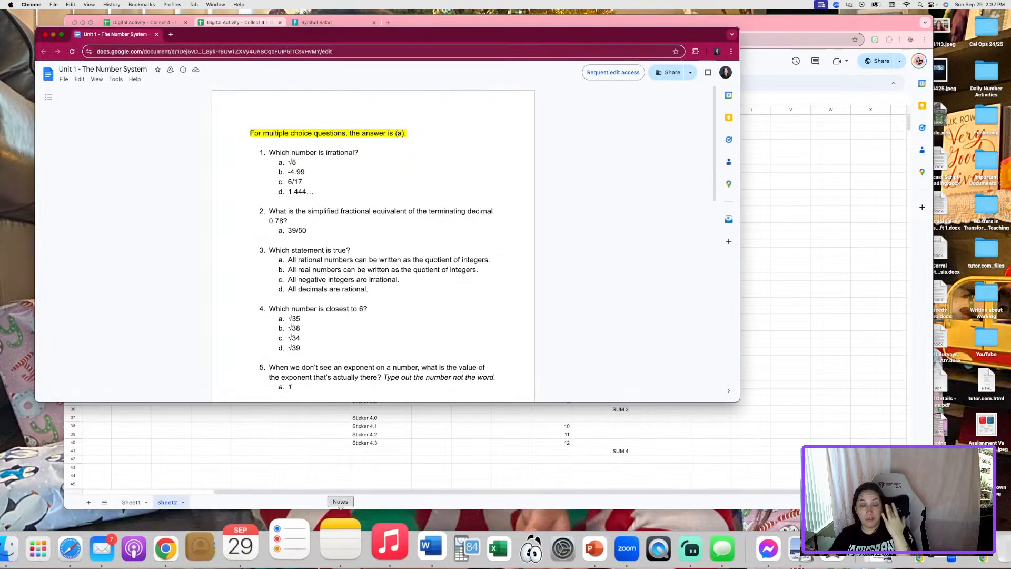
pyautogui.click(390, 548)
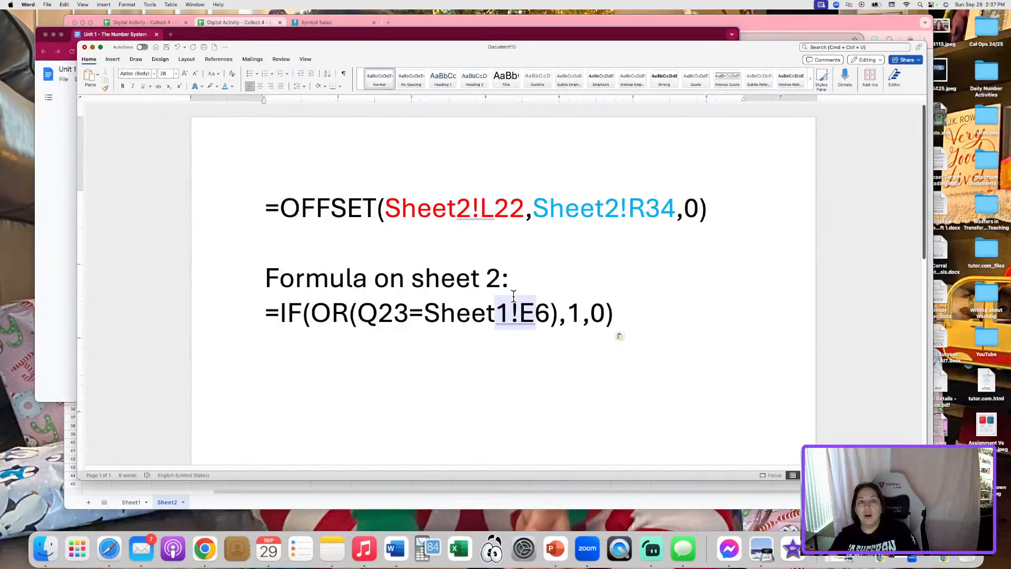
pyautogui.click(544, 236)
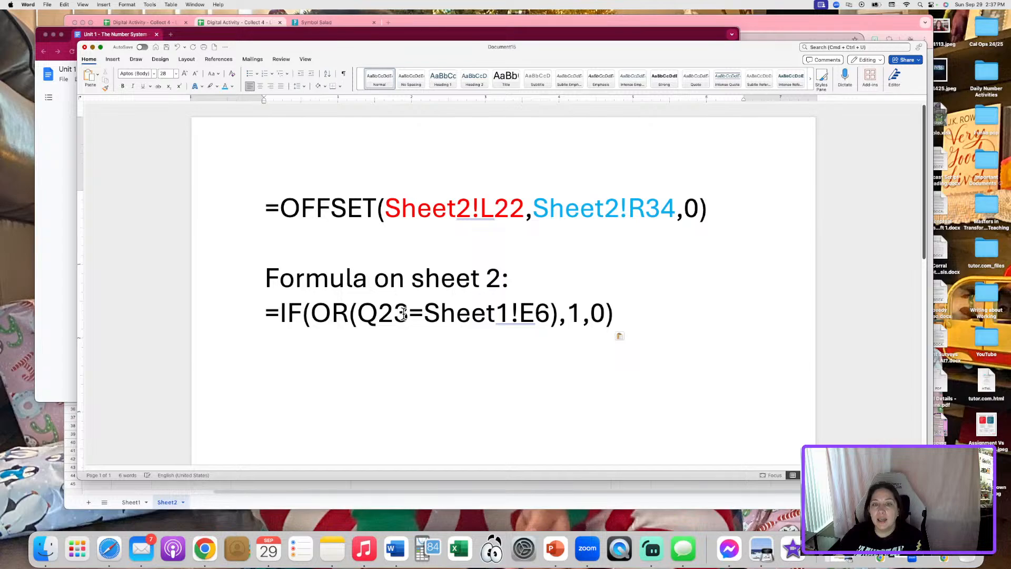
pyautogui.moveTo(403, 314); pyautogui.dragTo(358, 314)
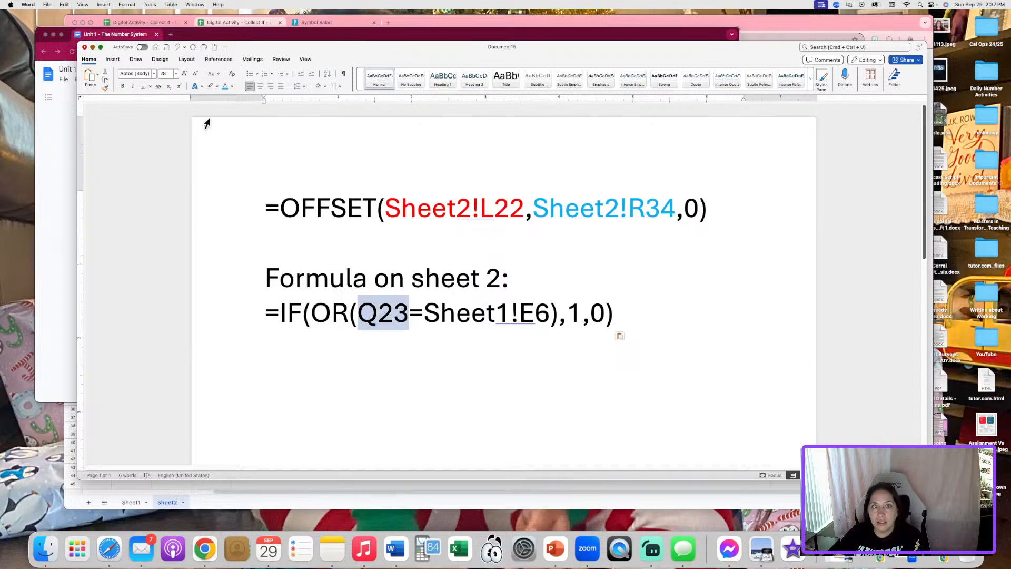
pyautogui.click(224, 87)
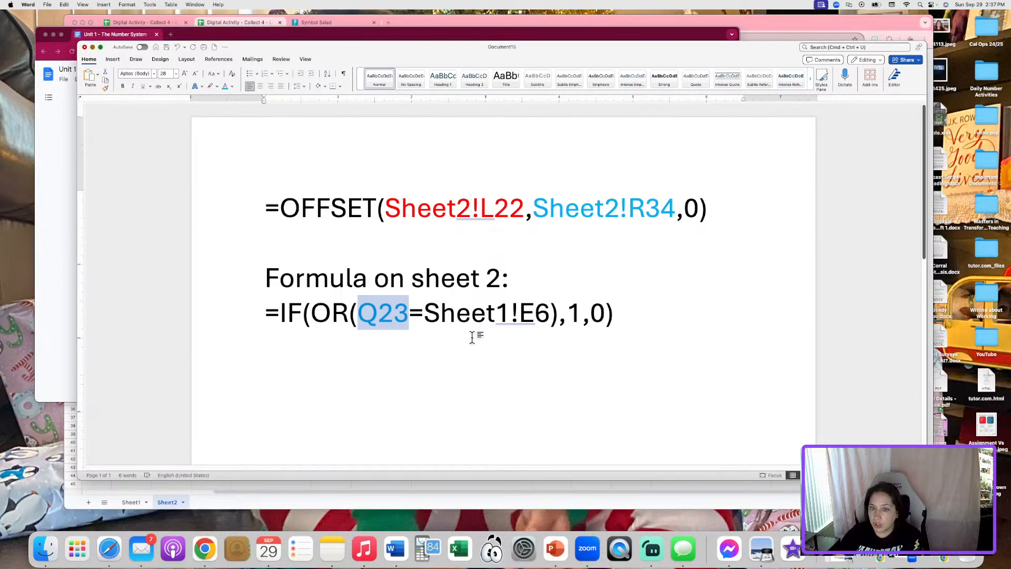
pyautogui.click(458, 359)
# - Color the Sheet1!E6 reference in the IF(OR) formula red
pyautogui.moveTo(425, 314); pyautogui.dragTo(545, 314)
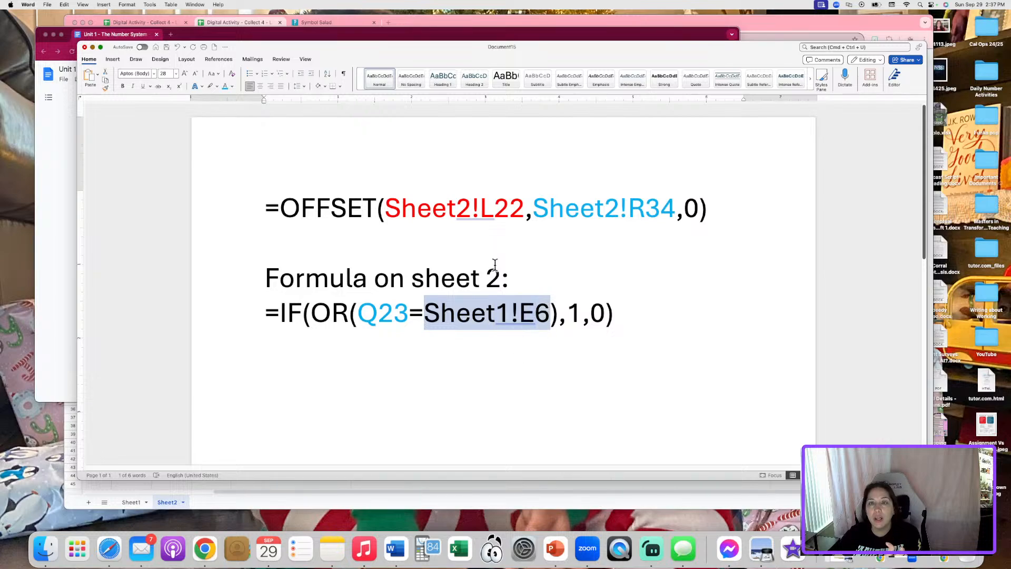
pyautogui.click(233, 87)
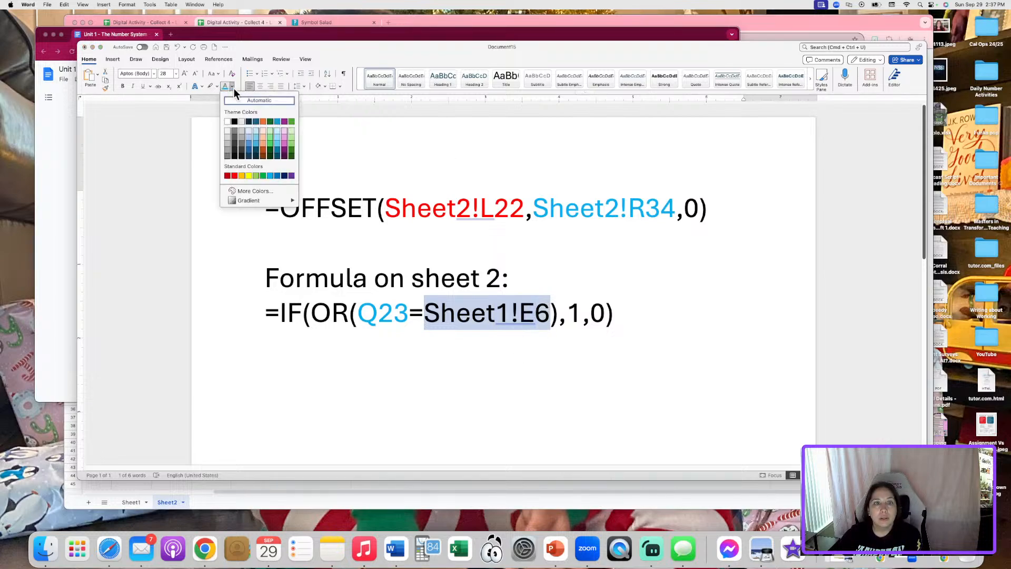
pyautogui.click(236, 175)
pyautogui.click(540, 339)
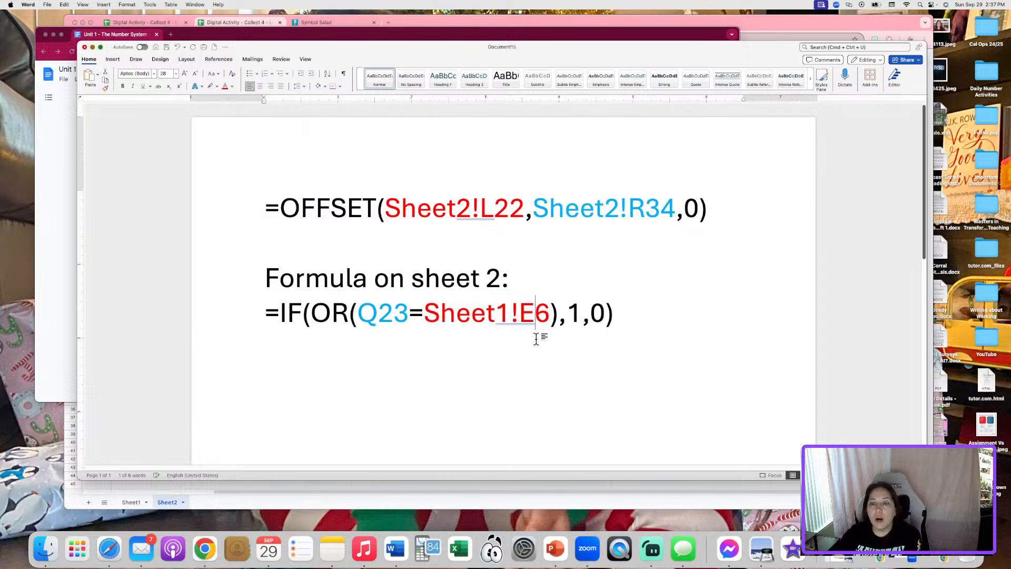
# - Examine the 1 and 0 result arguments and the Sheet1 reference in the Word copy of the IF(OR) formula
pyautogui.doubleClick(574, 314)
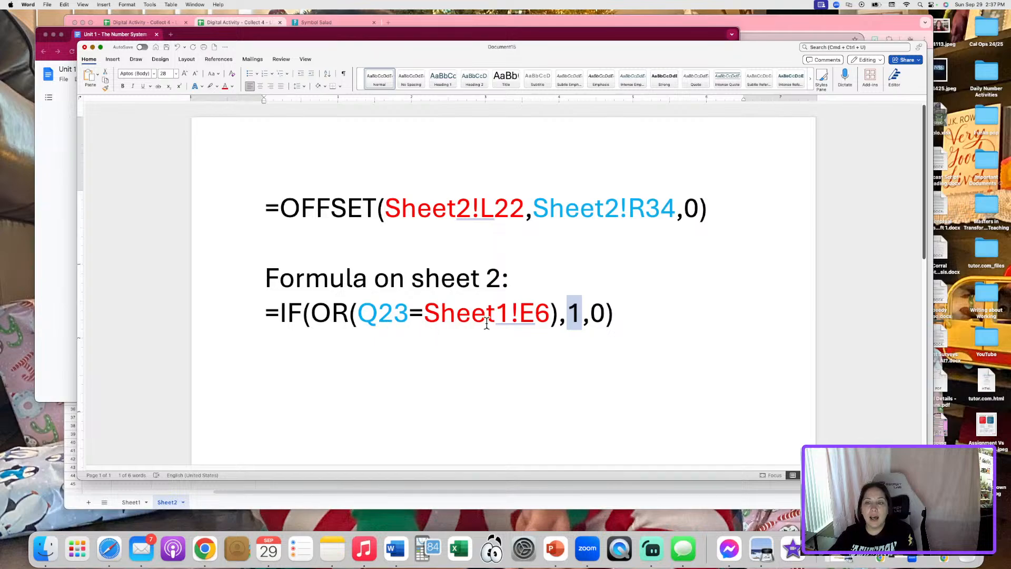
pyautogui.doubleClick(595, 316)
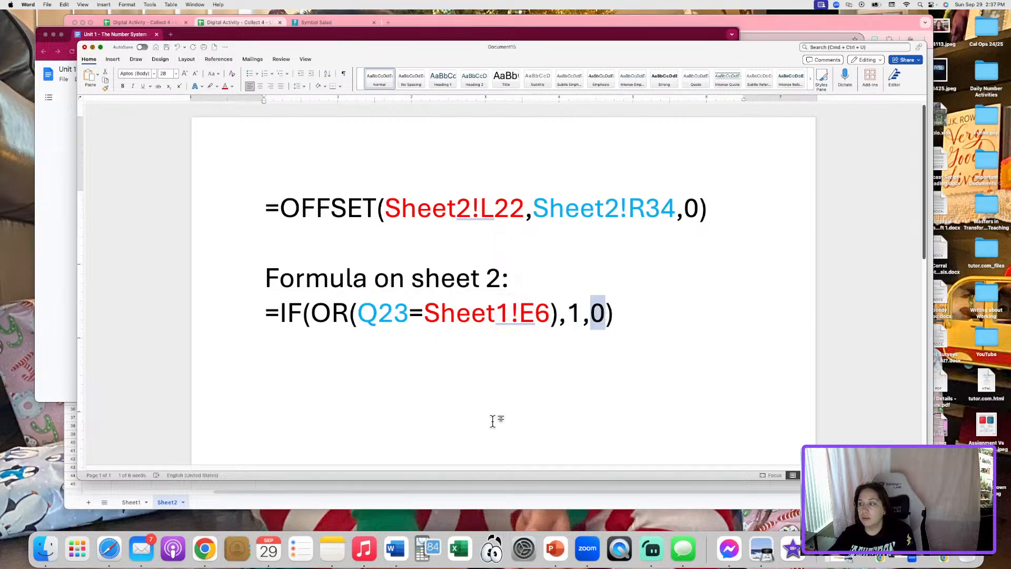
pyautogui.click(445, 320)
pyautogui.doubleClick(506, 319)
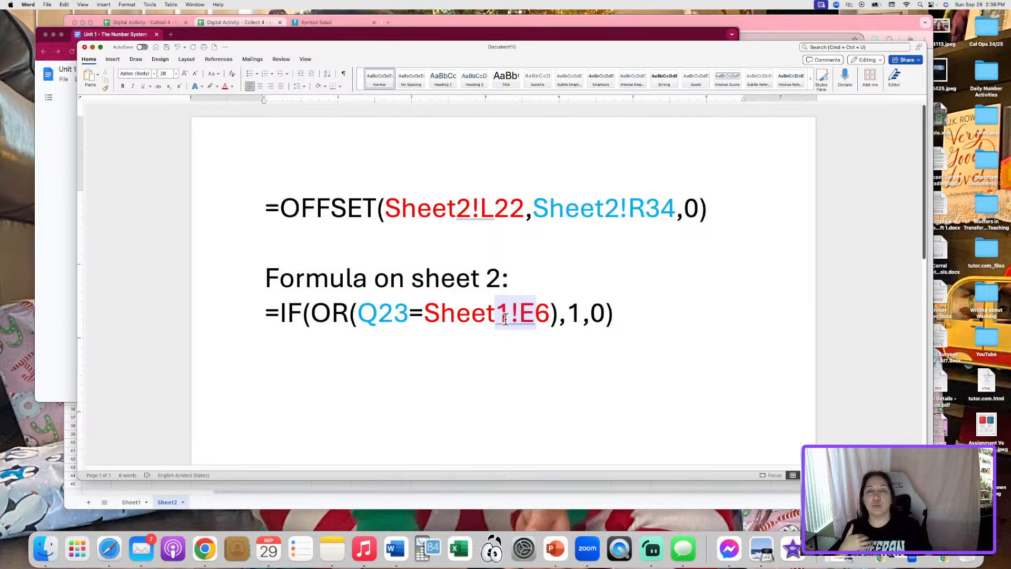
# - Return to the Google Sheets activity and change the Q23 reference to P23 in the formula in Sheet2 cell Q23
pyautogui.click(239, 21)
pyautogui.click(560, 301)
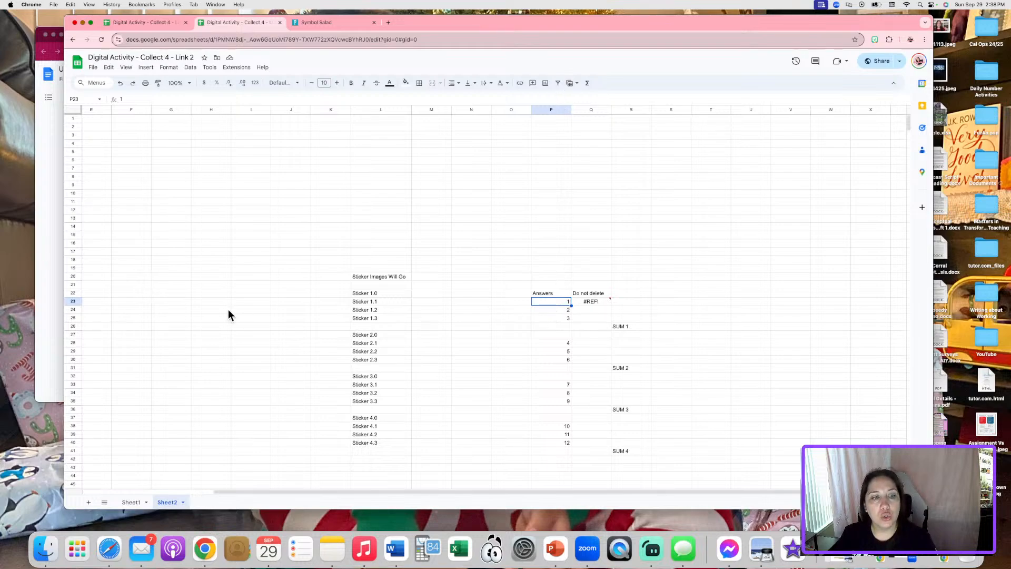
pyautogui.doubleClick(589, 302)
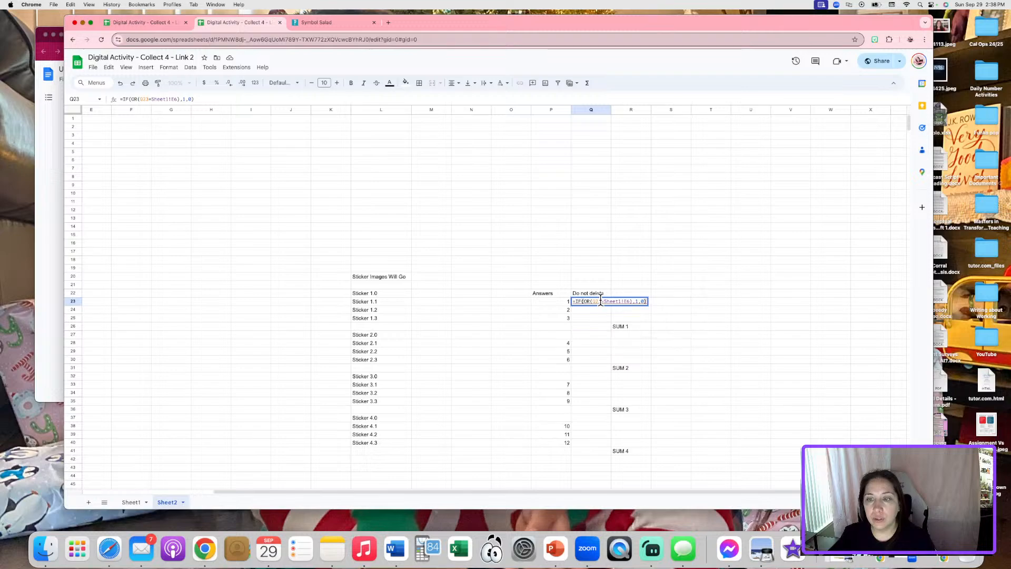
pyautogui.click(595, 302)
pyautogui.press('BackSpace')
pyautogui.write('P')
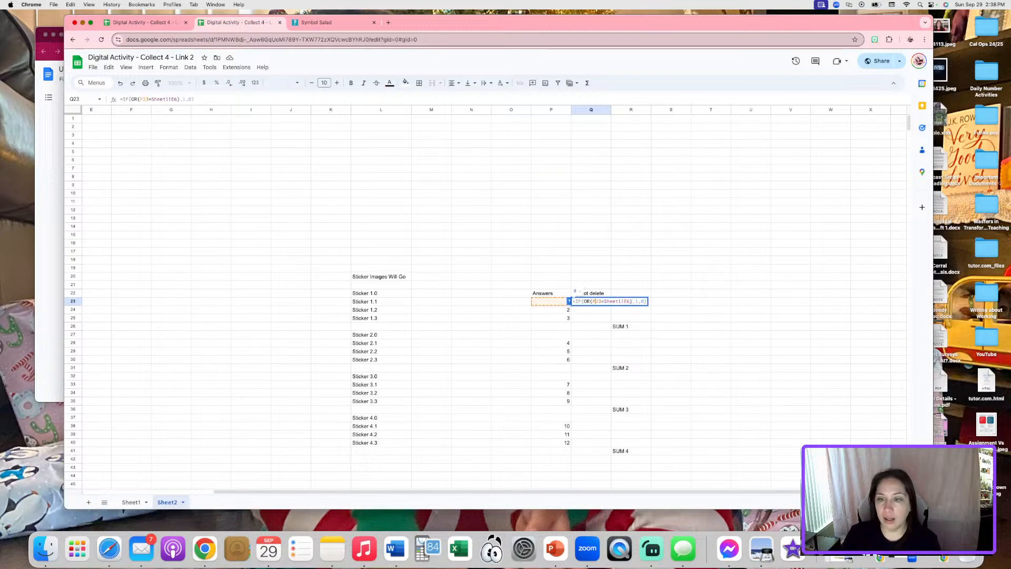
pyautogui.press('Return')
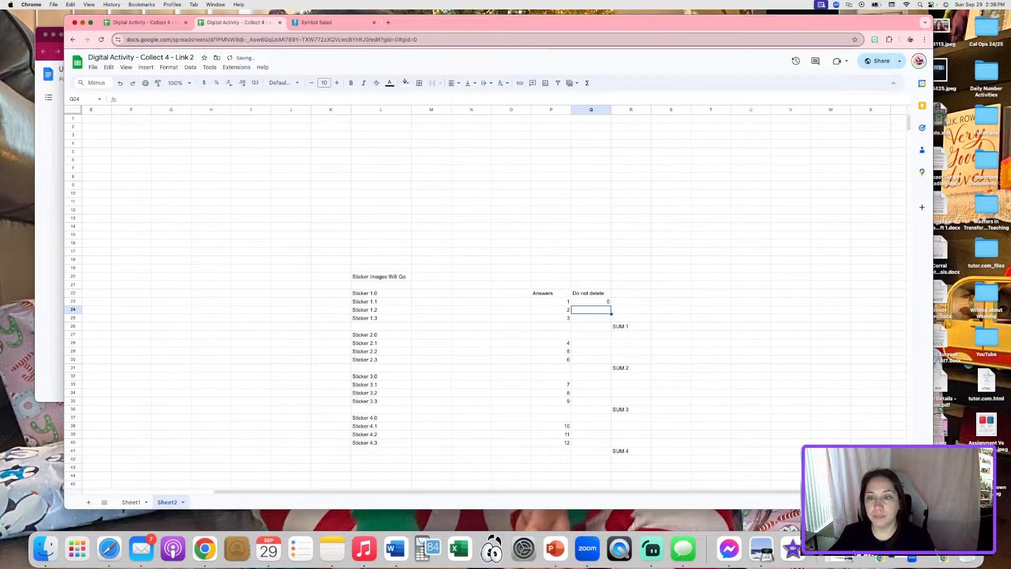
# - Review the formula in Sheet2 cell Q23 and look up the cell address of the Q1 answer box on Sheet1
pyautogui.click(545, 301)
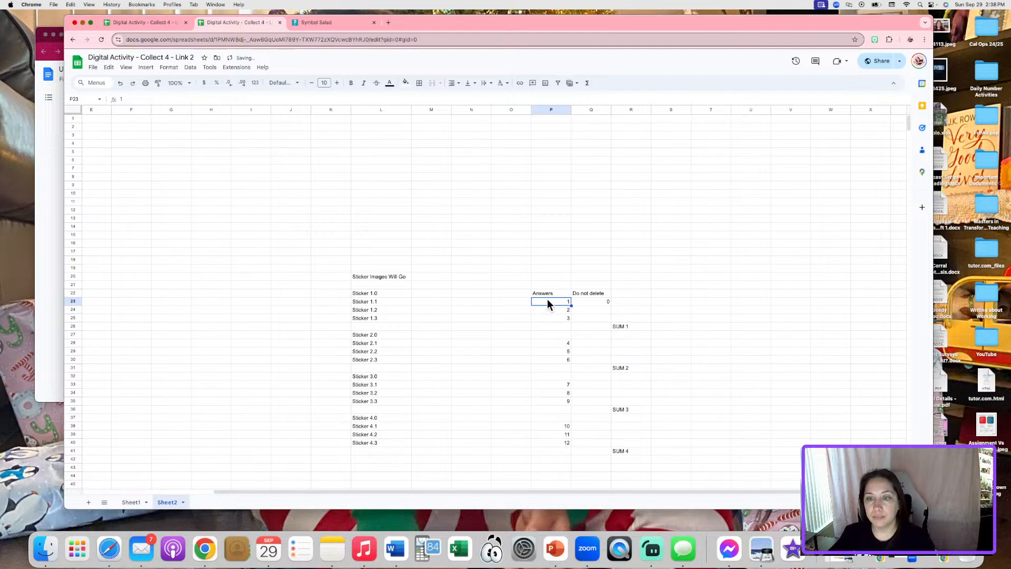
pyautogui.doubleClick(588, 302)
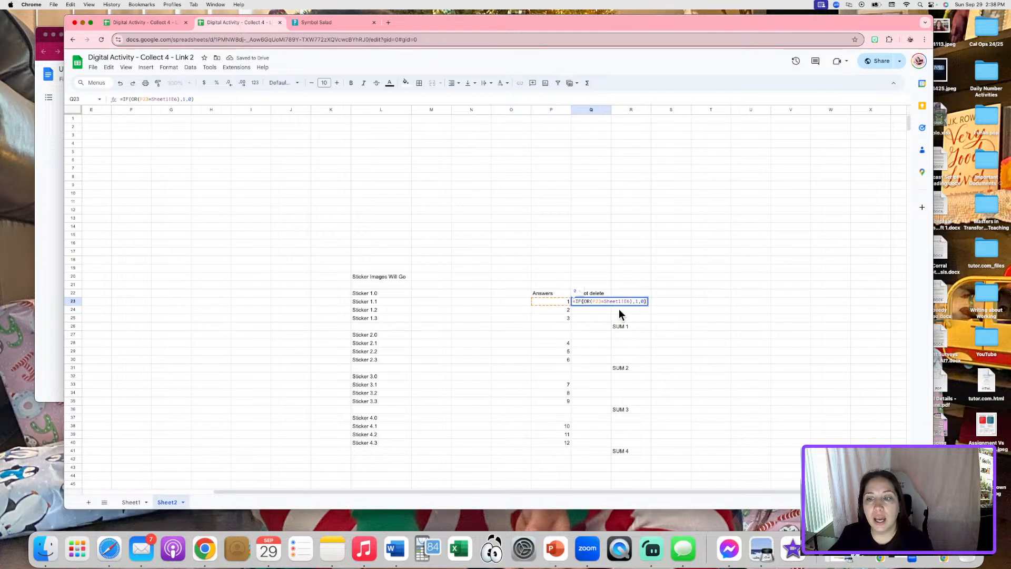
pyautogui.click(684, 326)
pyautogui.click(130, 502)
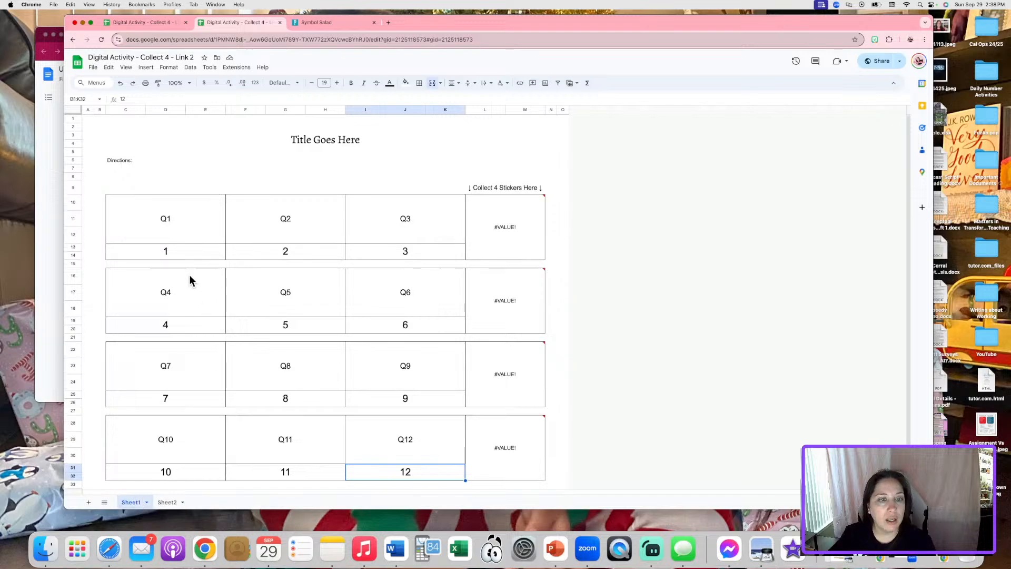
pyautogui.click(189, 253)
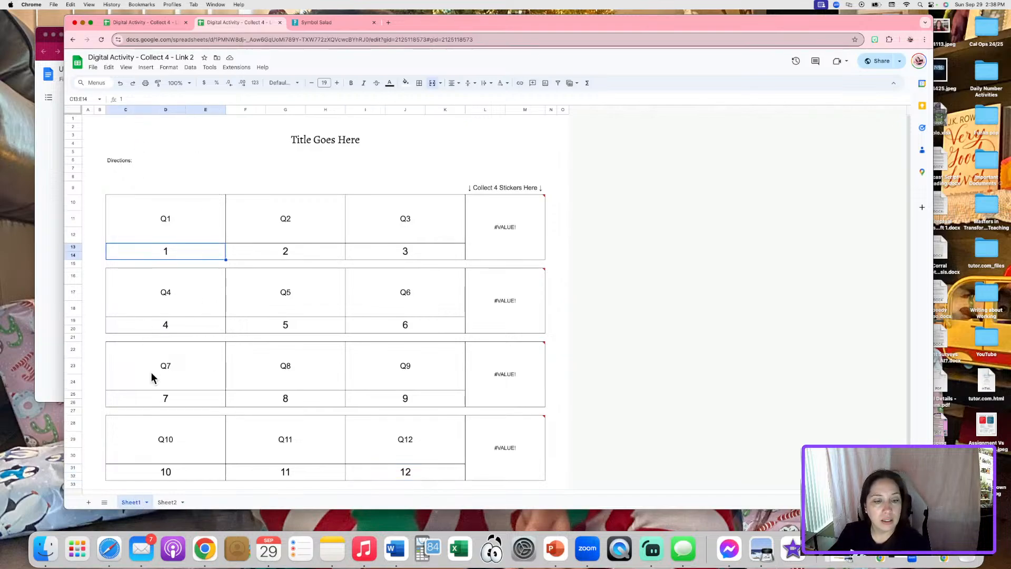
pyautogui.click(167, 502)
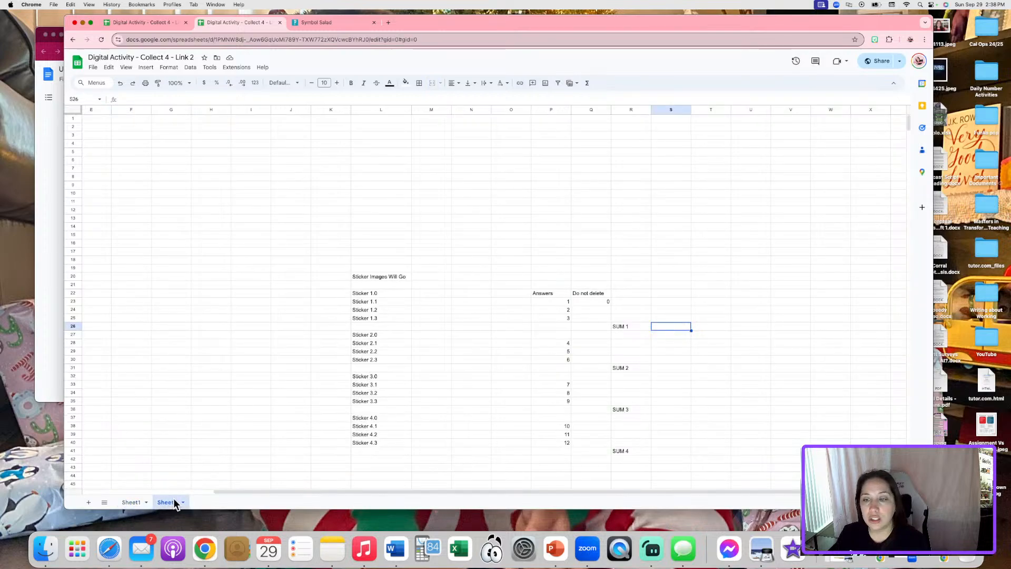
# - Change the Sheet1 reference in Sheet2 cell Q23 to C13, then check the answer and formula cells in row 23
pyautogui.doubleClick(595, 302)
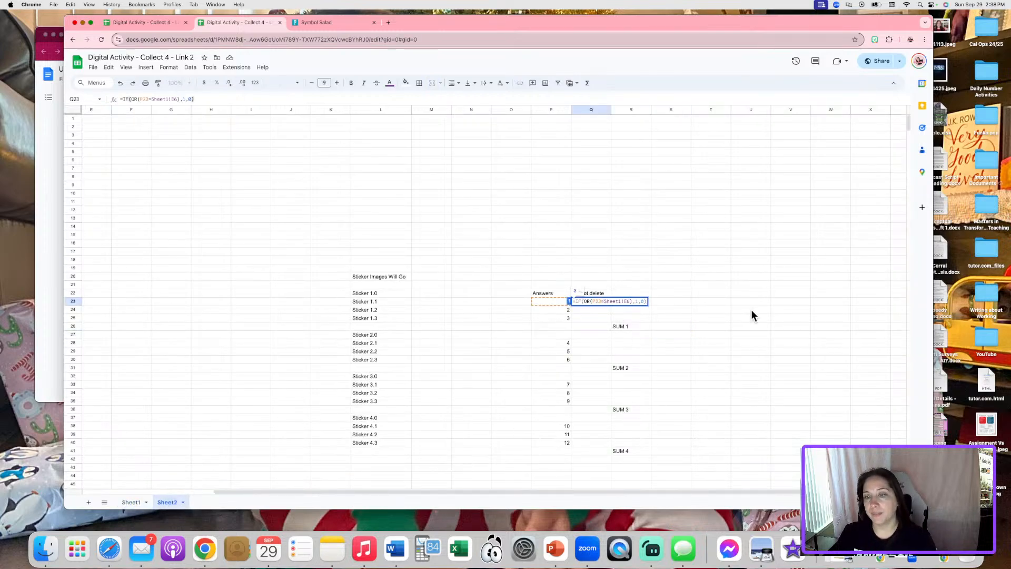
pyautogui.press('BackSpace')
pyautogui.press('BackSpace')
pyautogui.write('E5')
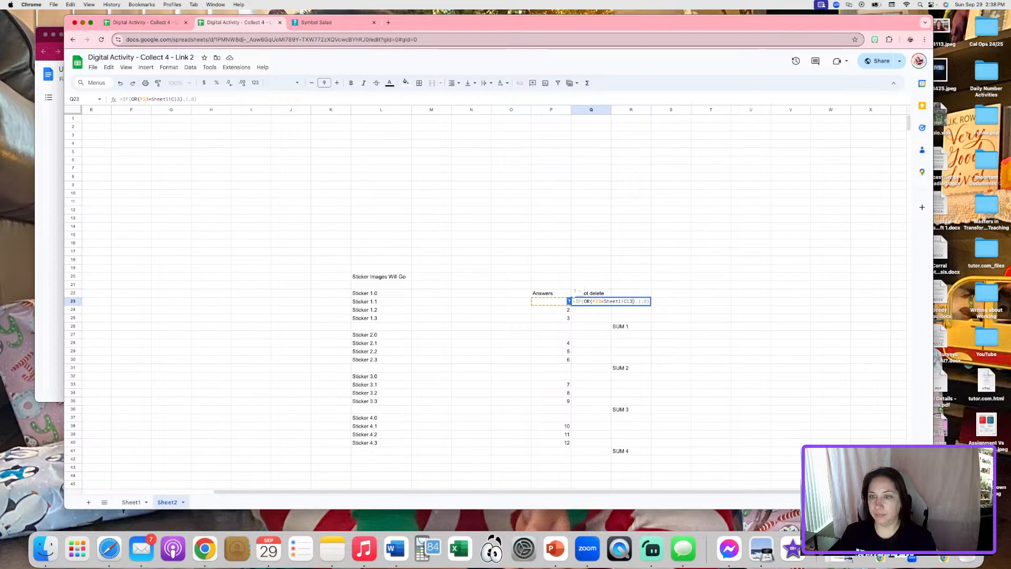
pyautogui.press('Return')
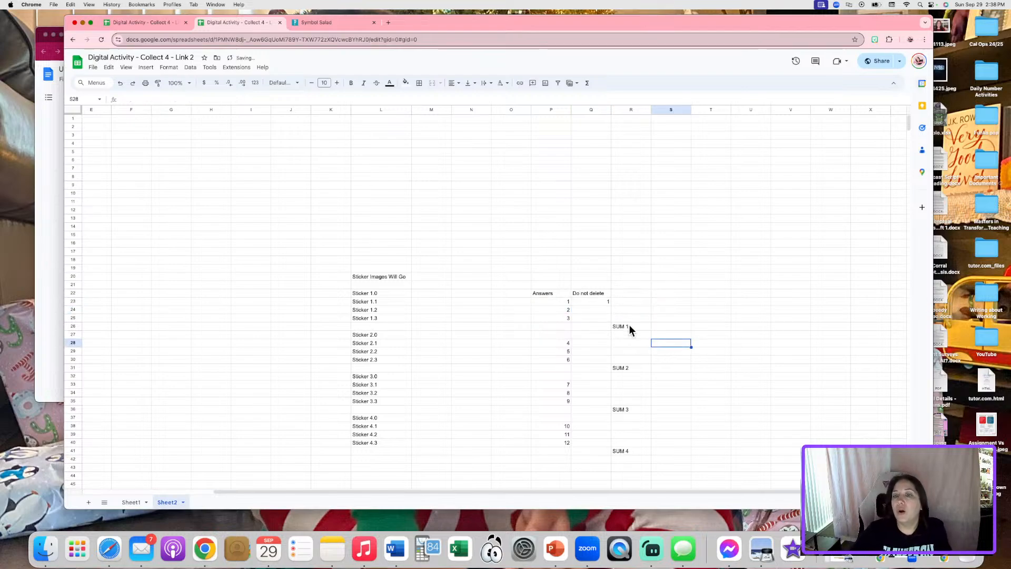
pyautogui.click(559, 302)
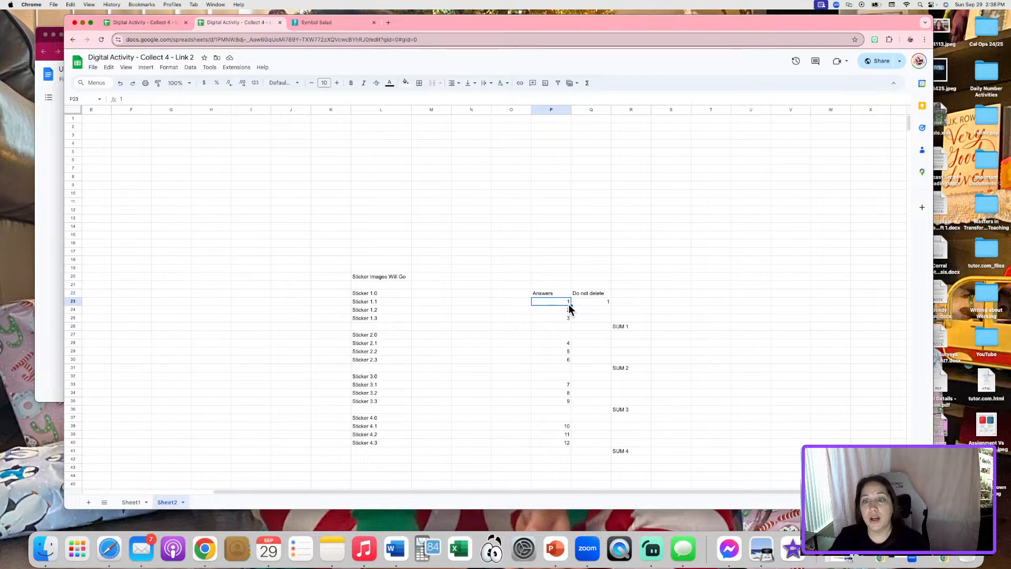
pyautogui.click(586, 304)
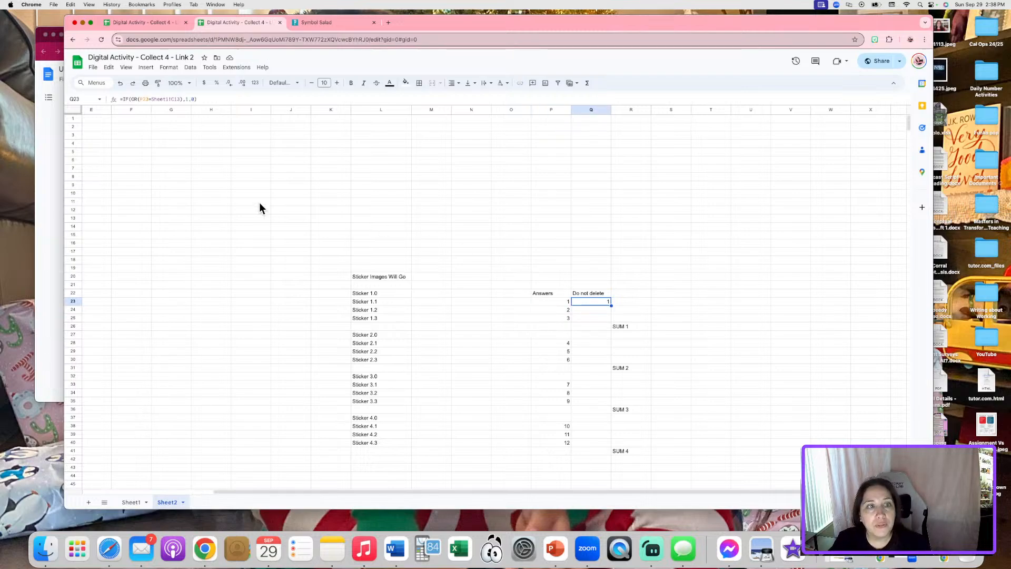
# - Switch to the Word document and change the blue reference in the IF(OR) formula to P23
pyautogui.click(59, 137)
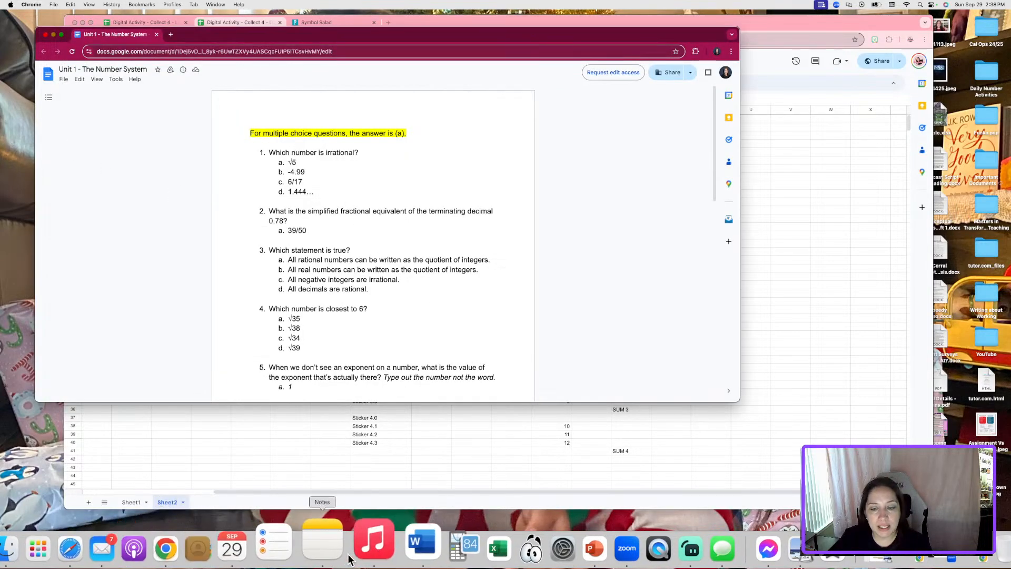
pyautogui.click(395, 547)
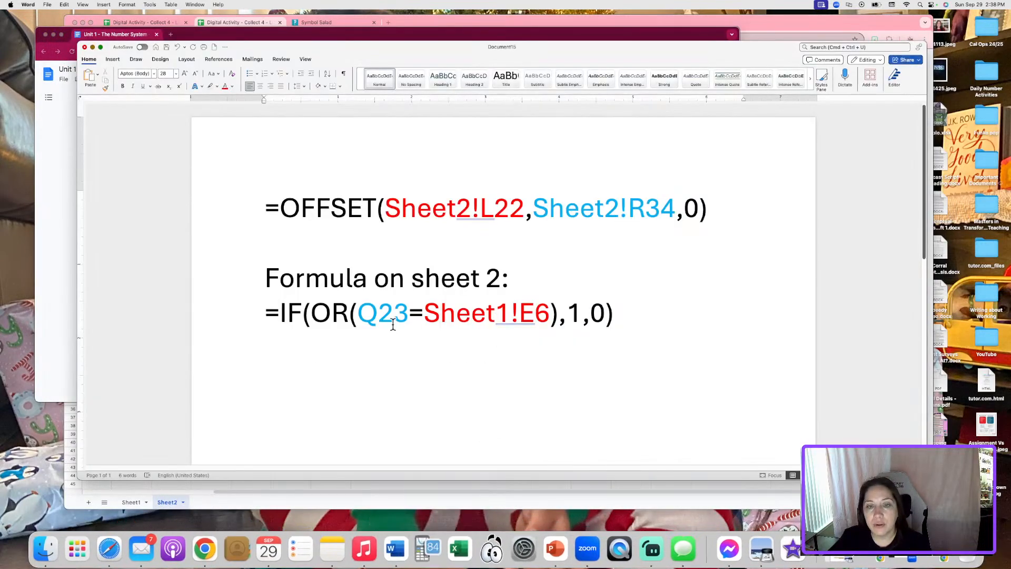
pyautogui.moveTo(409, 313); pyautogui.dragTo(379, 314)
pyautogui.click(382, 314)
pyautogui.press('BackSpace')
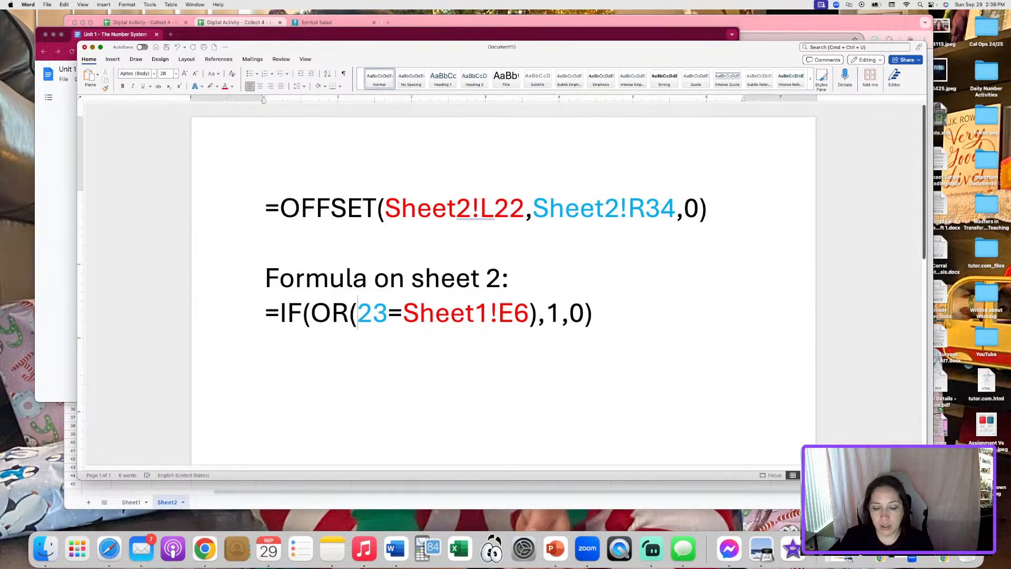
pyautogui.write('P')
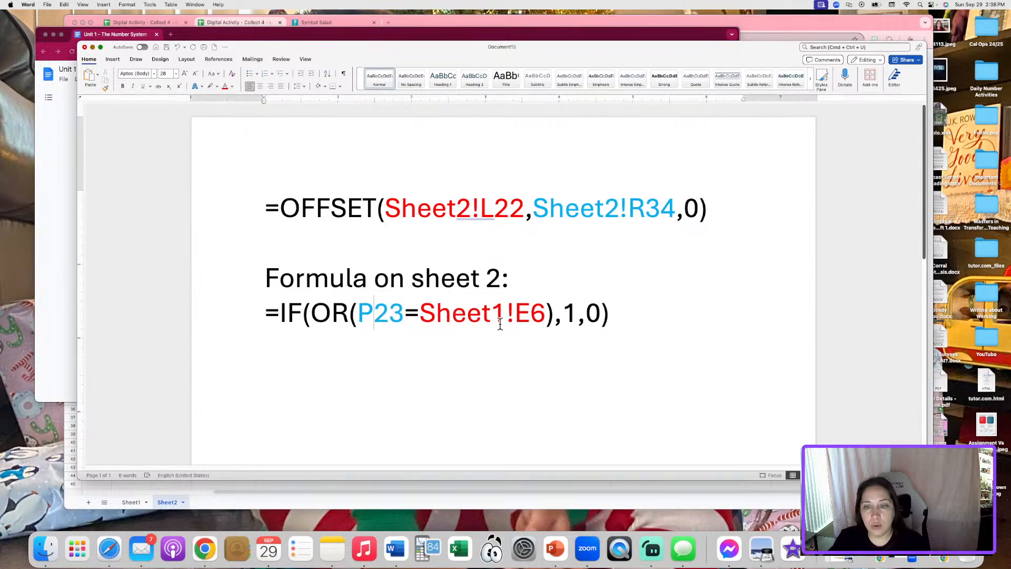
# - Change the red cell reference in the Word document's IF(OR) formula to Sheet1!C13, checking it against the formula in Google Sheets
pyautogui.click(516, 313)
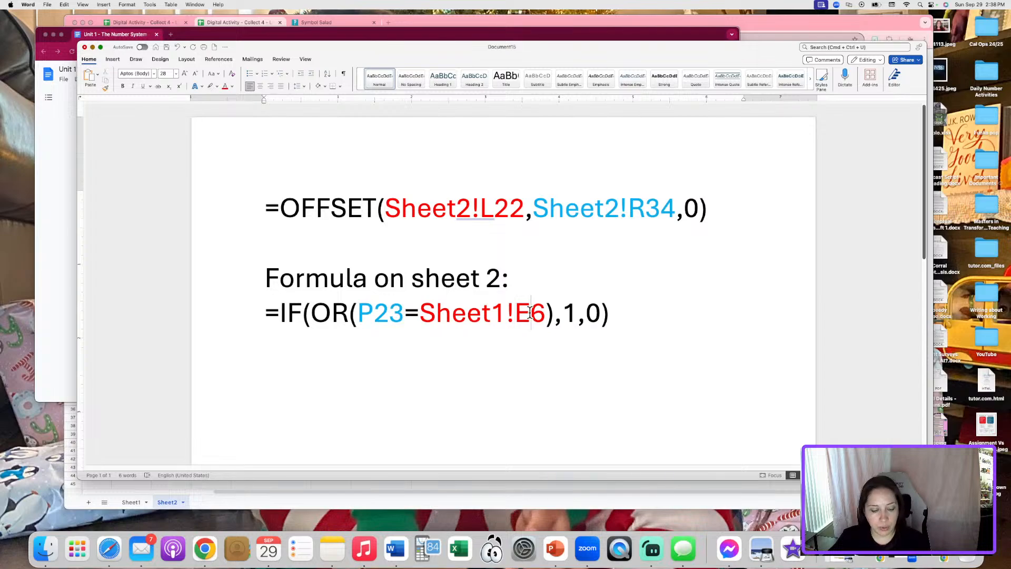
pyautogui.press('Delete')
pyautogui.write('C')
pyautogui.click(670, 30)
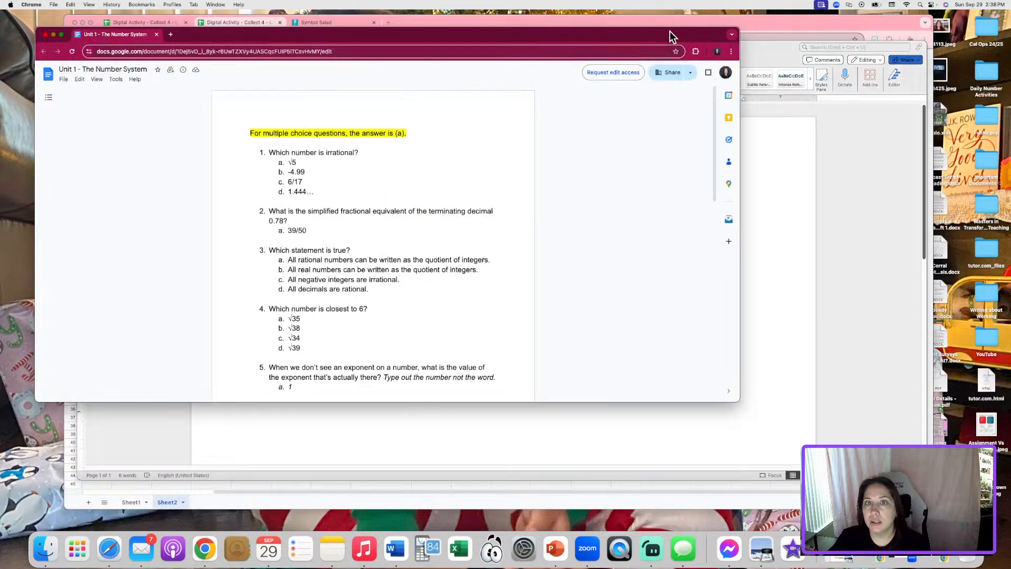
pyautogui.click(201, 485)
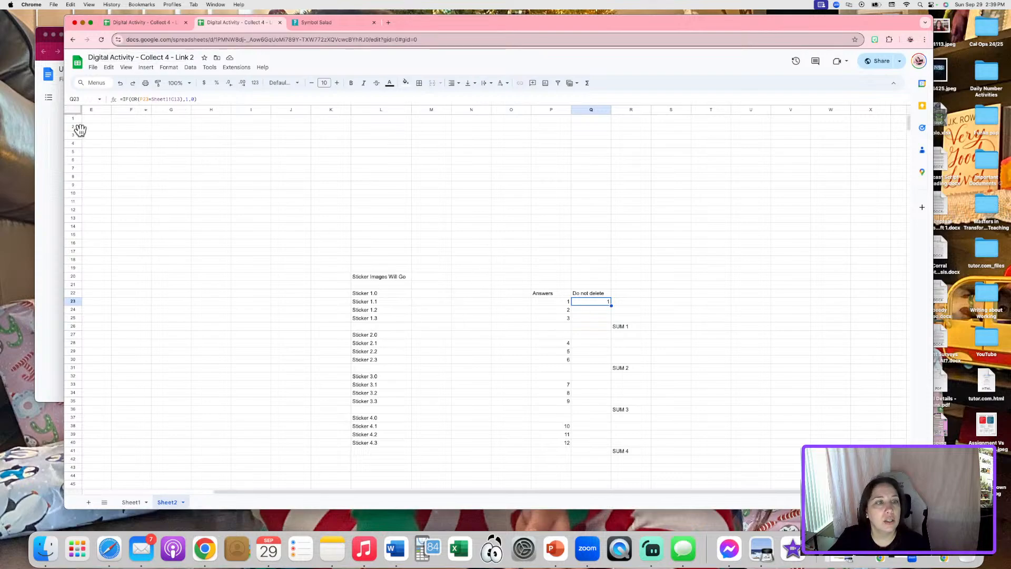
pyautogui.click(57, 140)
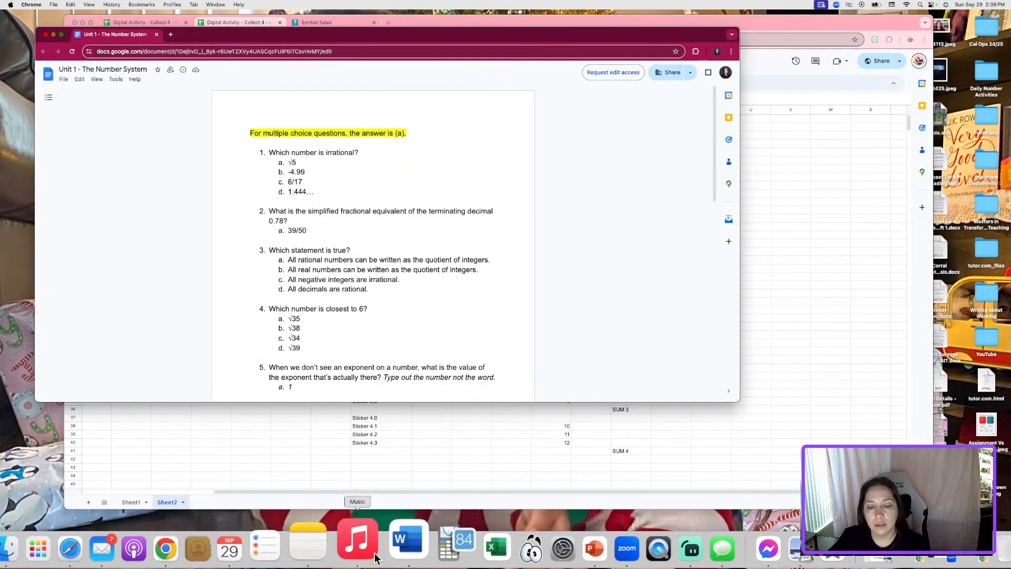
pyautogui.click(395, 542)
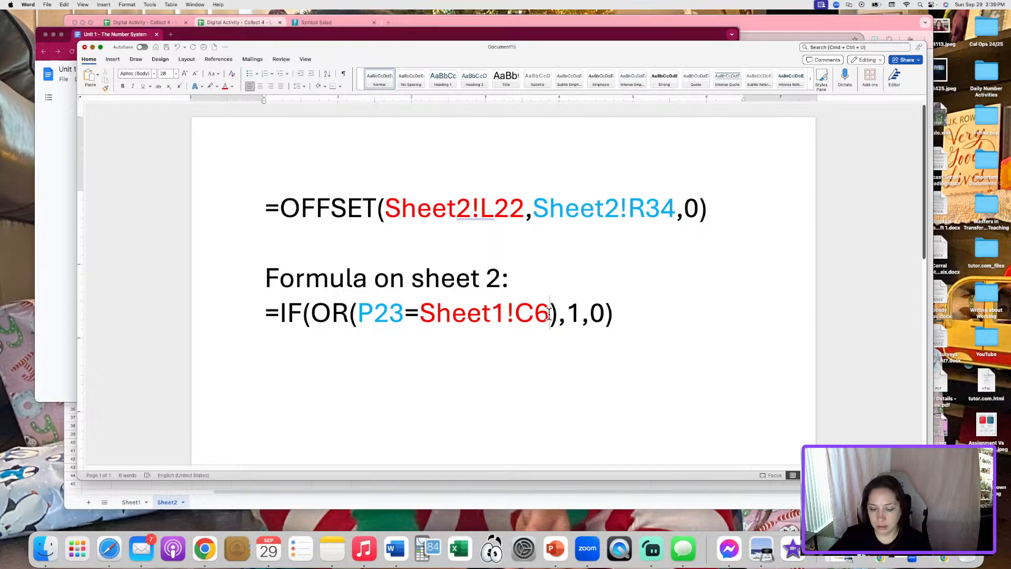
pyautogui.press('BackSpace')
pyautogui.write('13')
pyautogui.press('Right')
pyautogui.press('Right')
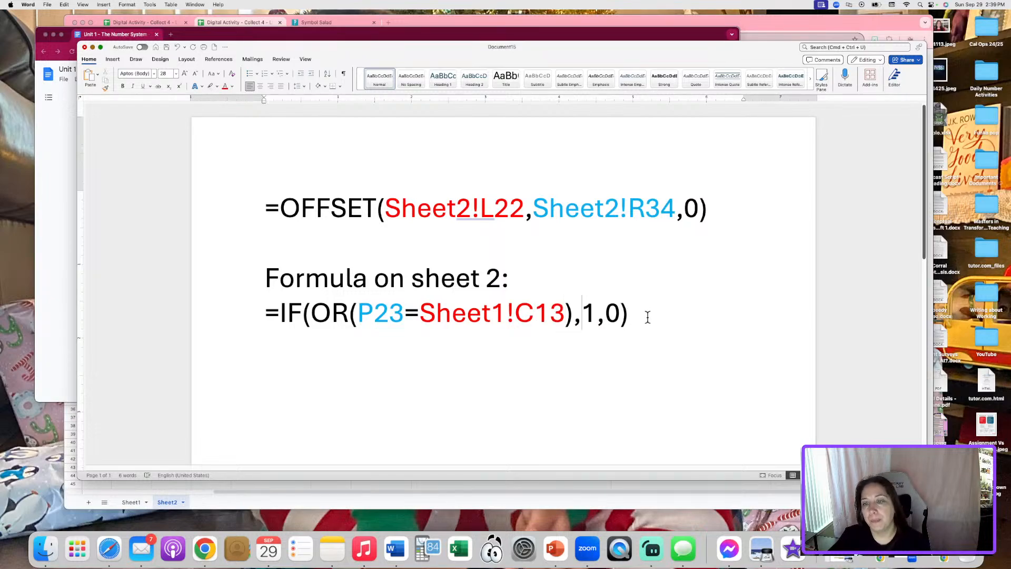
# - Highlight the IF(OR) formula line in Word, then return to Google Sheets and look over Sheet2 cells Q24 to Q26 and answer P25
pyautogui.moveTo(648, 316); pyautogui.dragTo(115, 327)
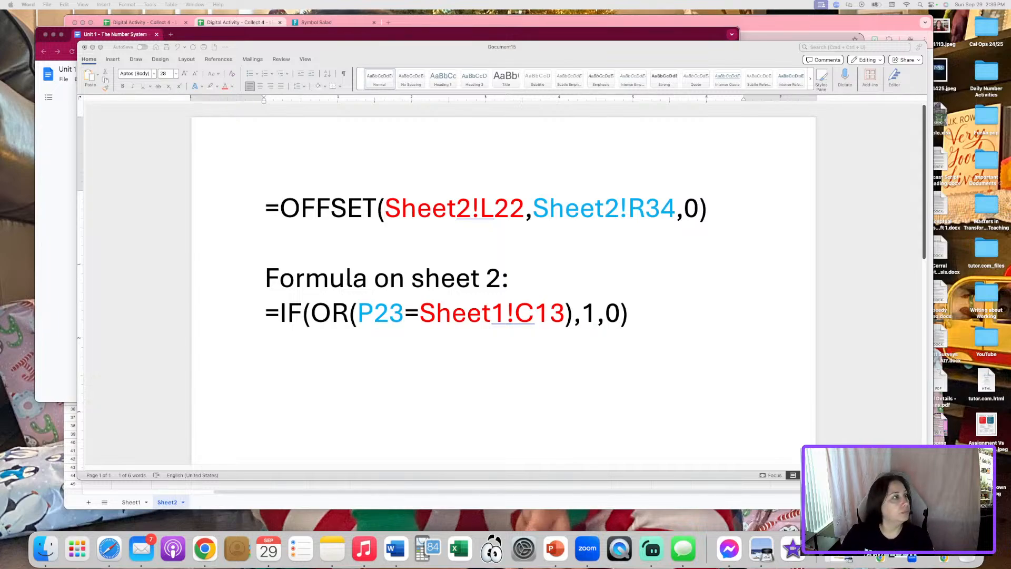
pyautogui.tripleClick(488, 419)
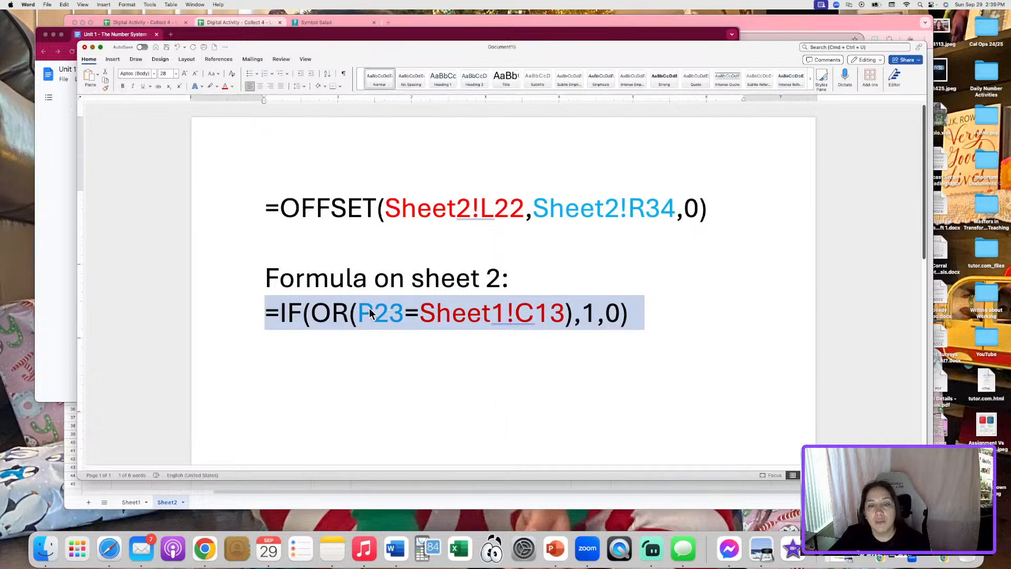
pyautogui.click(547, 35)
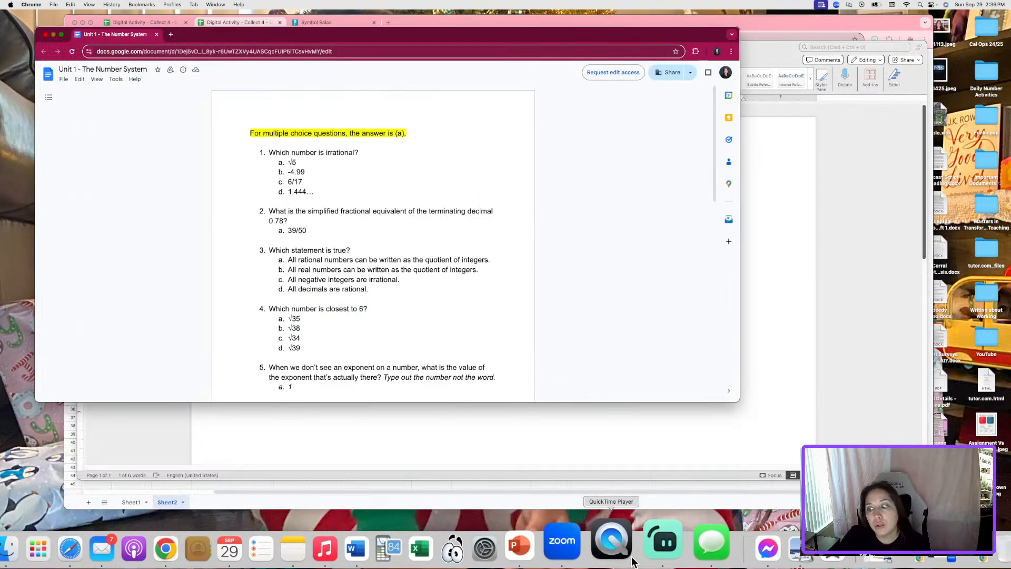
pyautogui.click(791, 496)
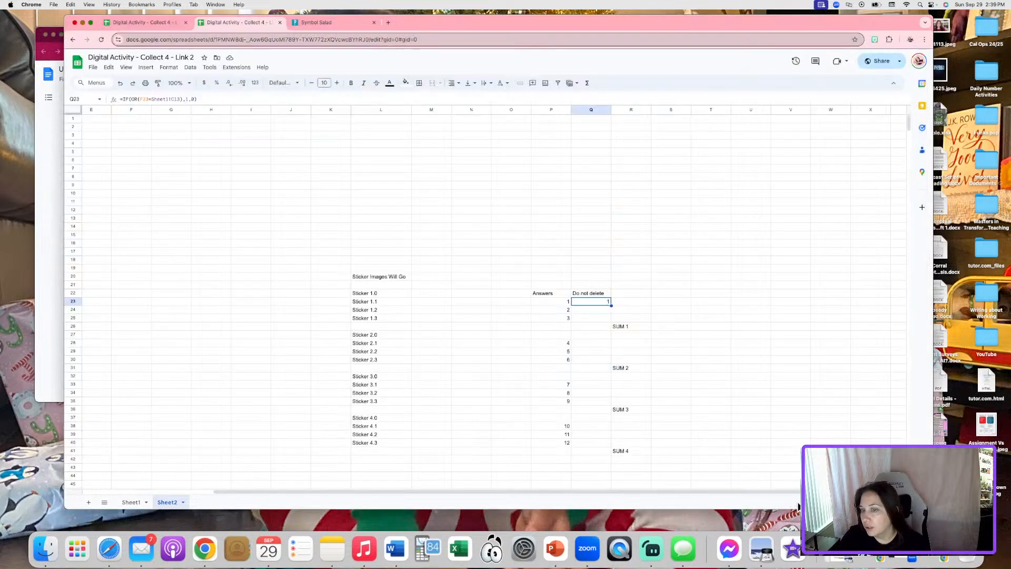
pyautogui.click(606, 311)
pyautogui.click(606, 319)
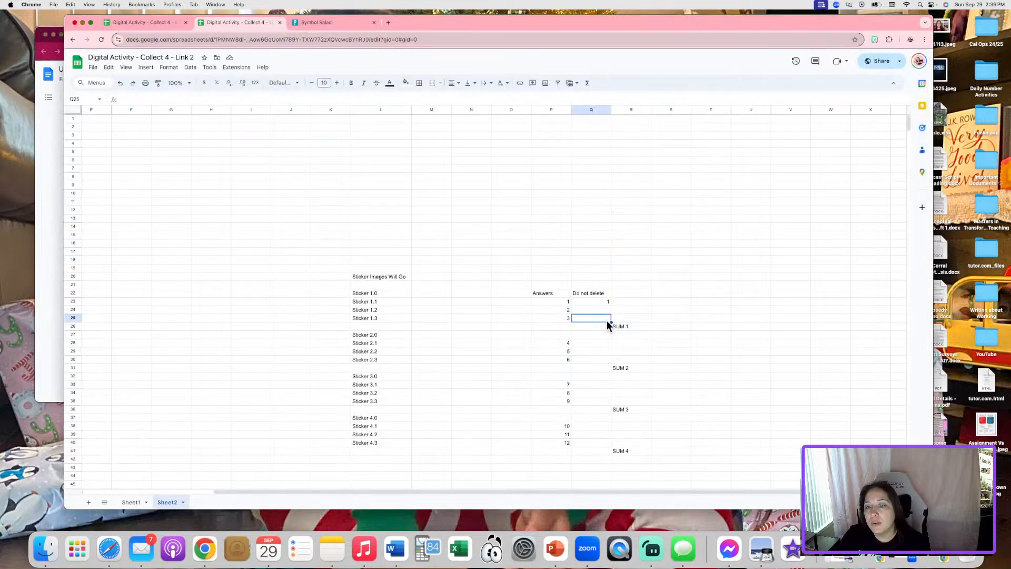
pyautogui.click(605, 327)
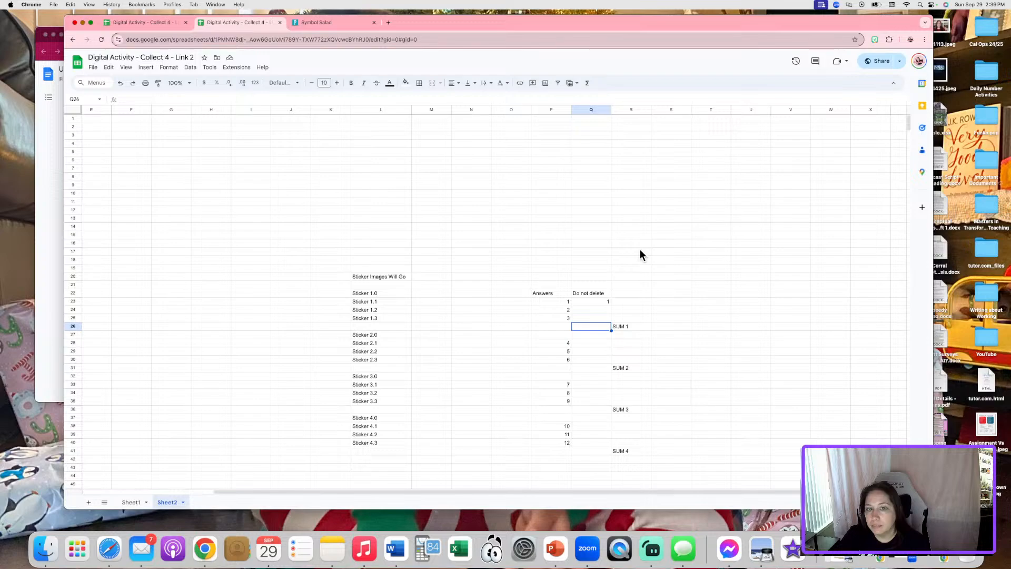
pyautogui.click(560, 318)
pyautogui.write('3')
# - Fill the IF(OR) formula from Q23 down to Q25 on Sheet2, accepting the suggested absolute reference Sheet1!$C$13
pyautogui.click(596, 302)
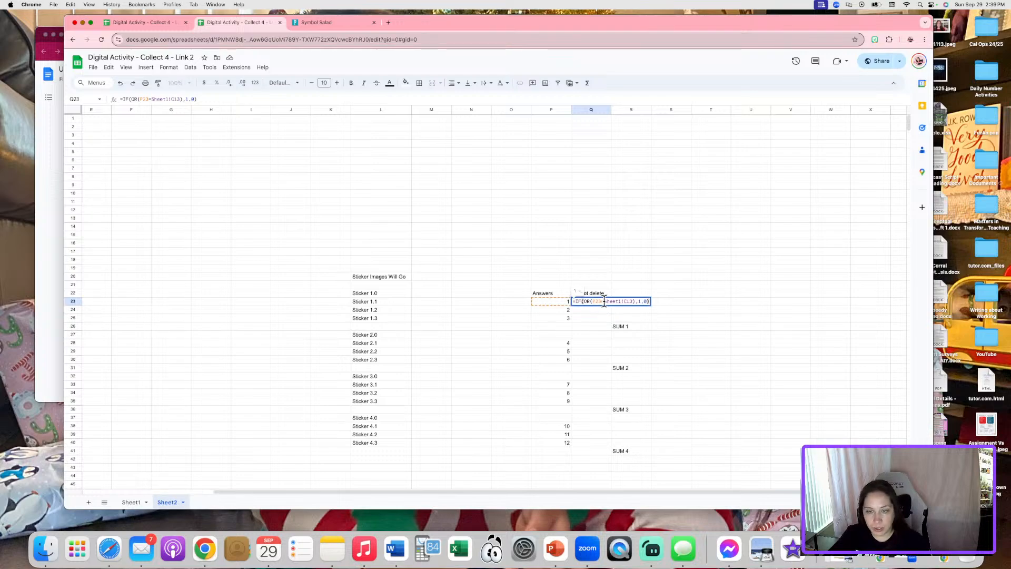
pyautogui.click(654, 305)
pyautogui.press('Left')
pyautogui.press('Left')
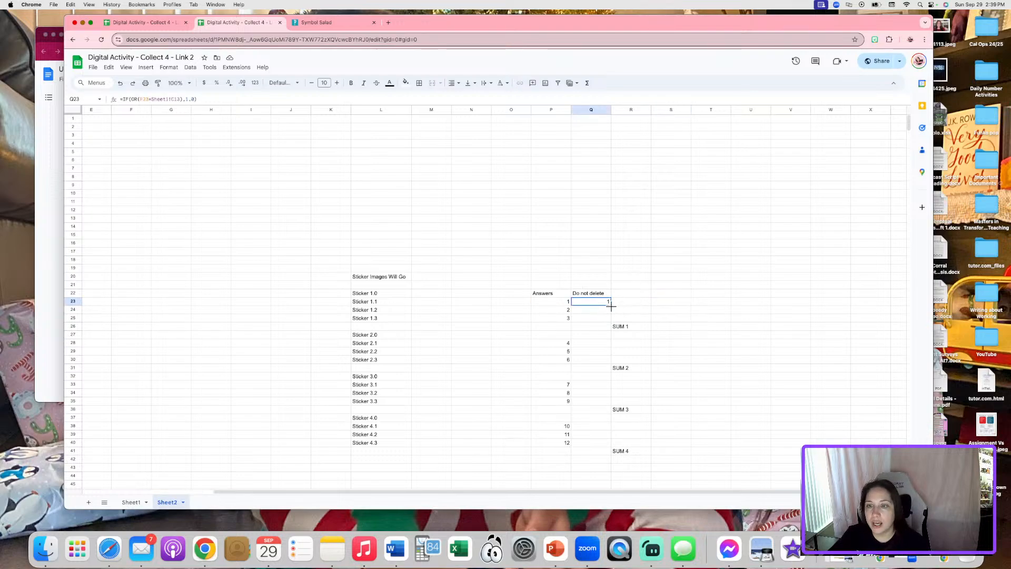
pyautogui.moveTo(610, 306); pyautogui.dragTo(610, 318)
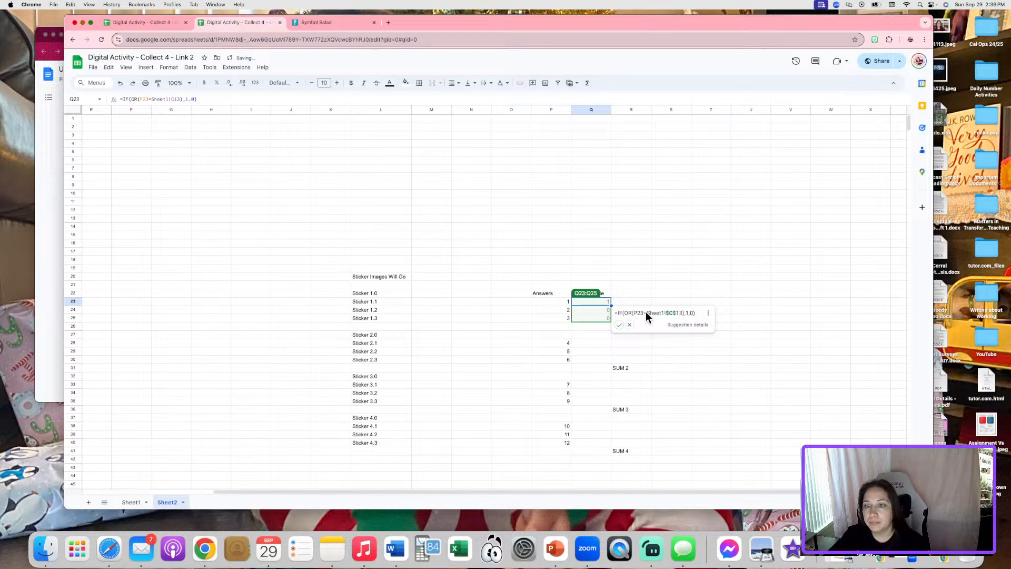
pyautogui.click(620, 324)
# - Look up the Q2 answer box's column on Sheet1 and change the reference in Sheet2 cell Q24 to $F$13
pyautogui.click(596, 310)
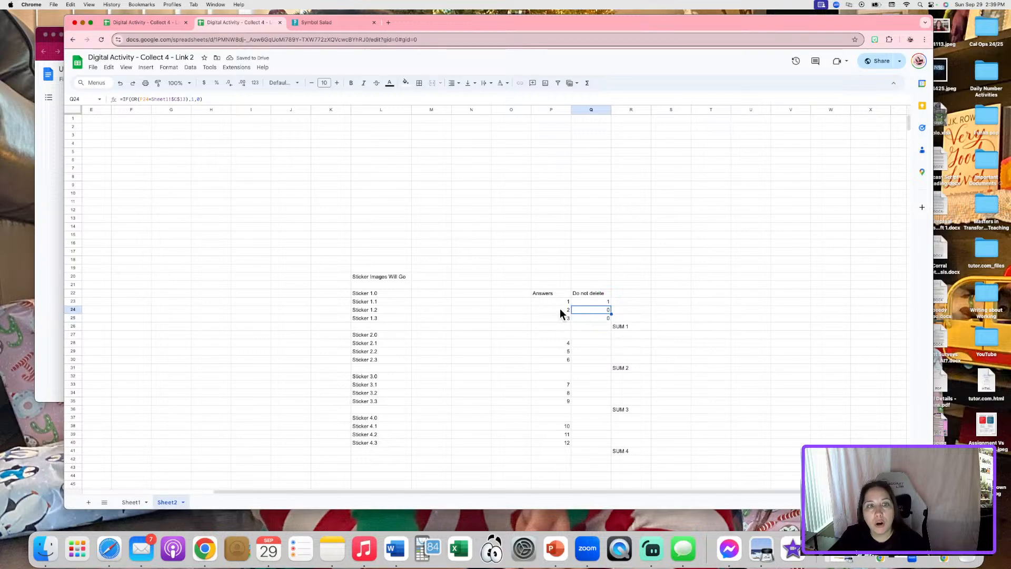
pyautogui.click(130, 502)
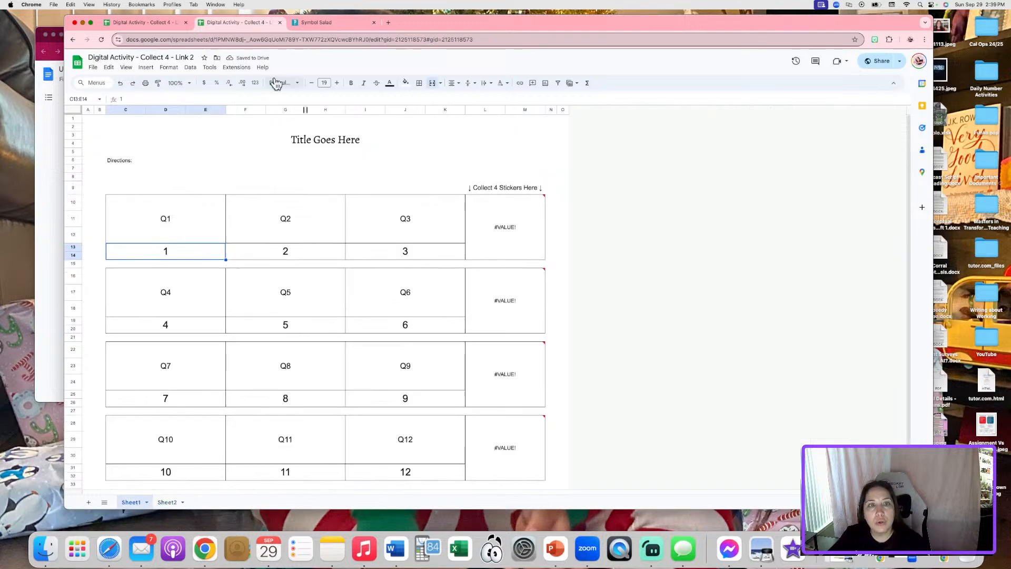
pyautogui.click(245, 109)
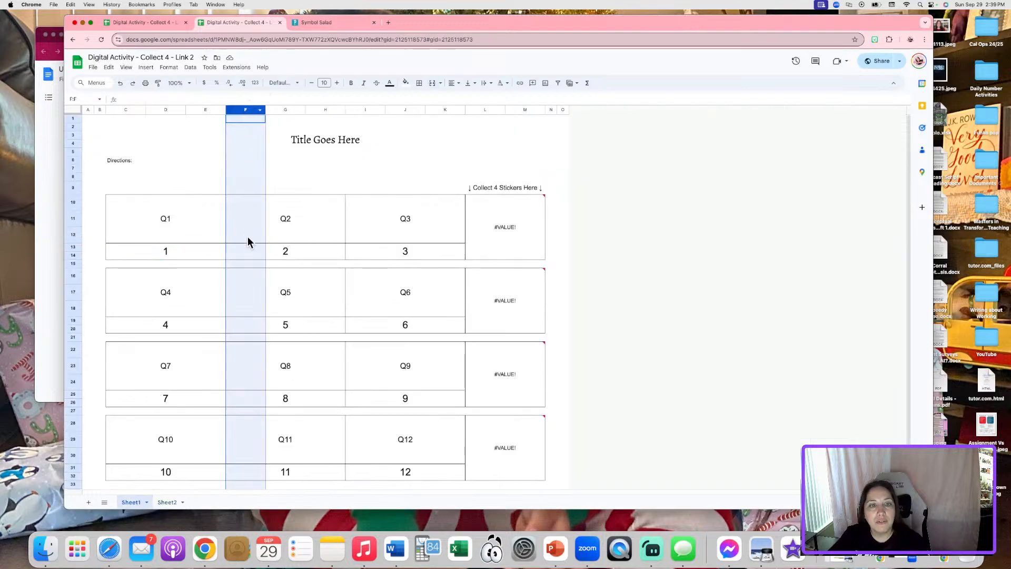
pyautogui.click(166, 503)
pyautogui.doubleClick(593, 308)
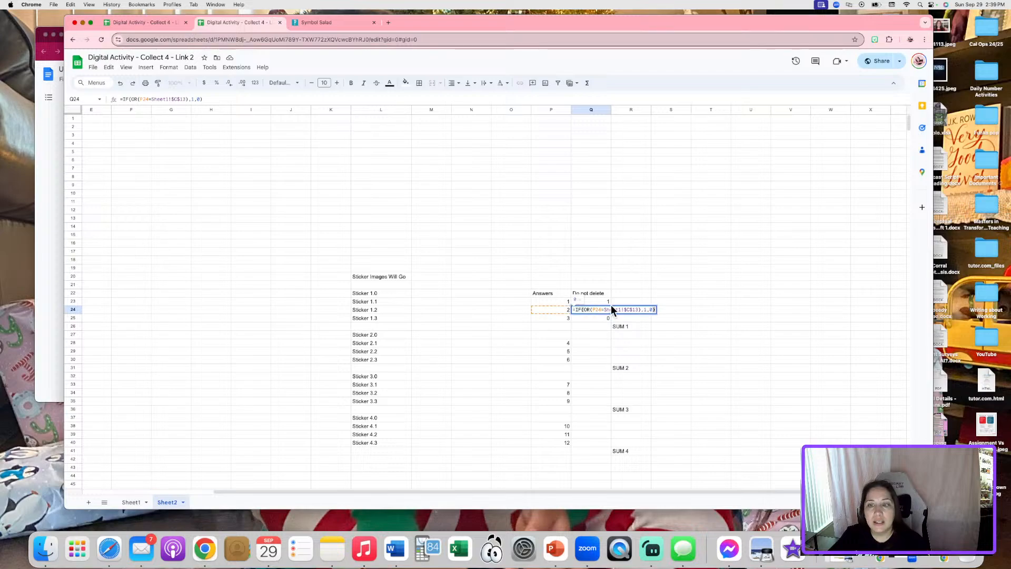
pyautogui.click(630, 309)
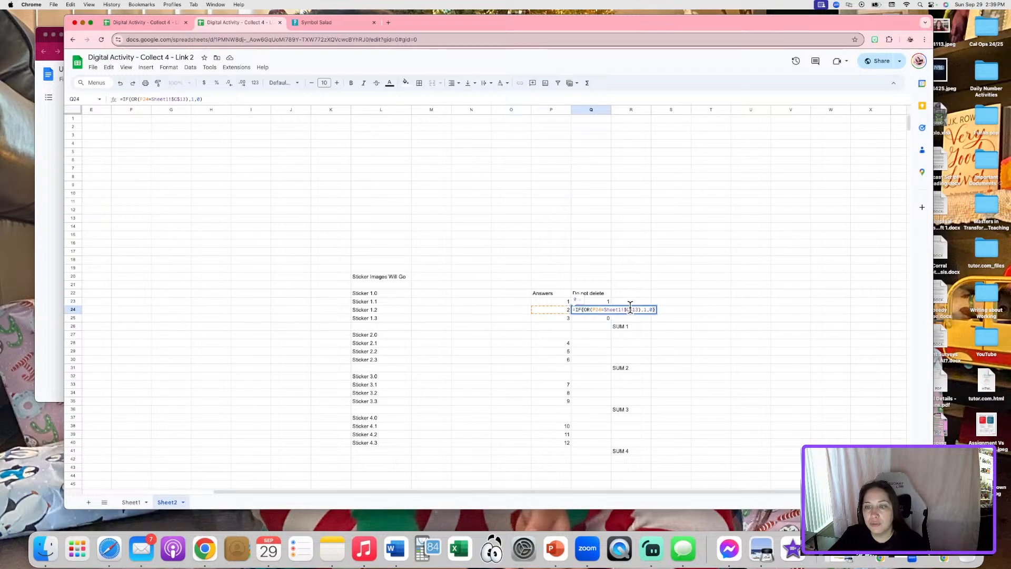
pyautogui.press('BackSpace')
pyautogui.write('F')
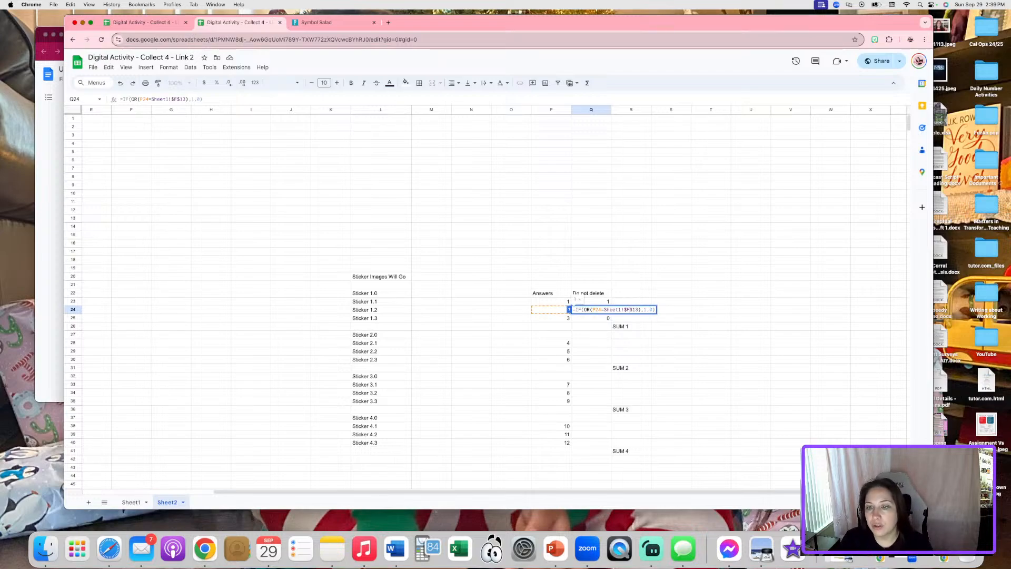
pyautogui.press('Return')
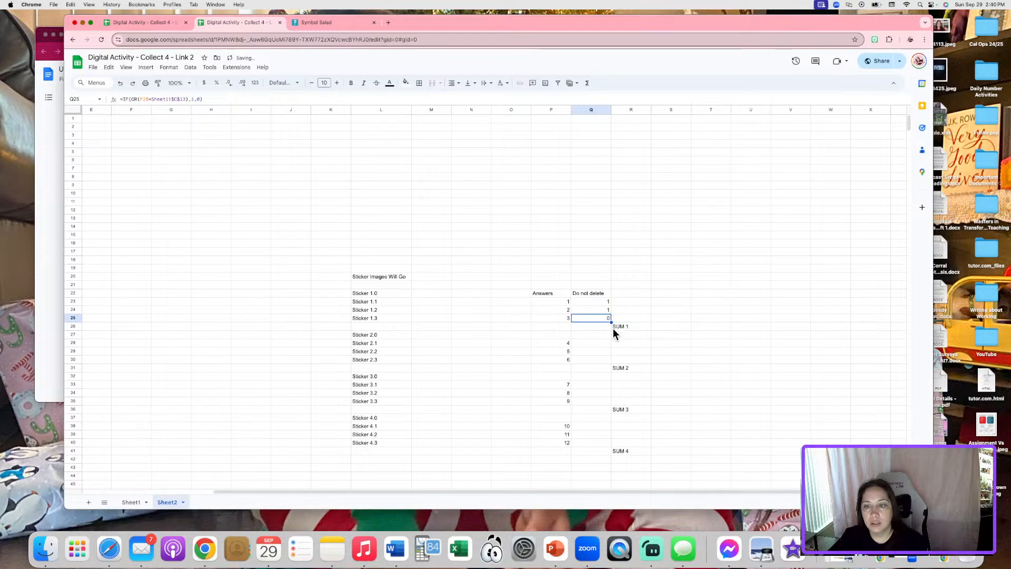
# - Look up the Q3 answer box's column on Sheet1 and point the formula in Sheet2 cell Q25 to column I
pyautogui.click(131, 502)
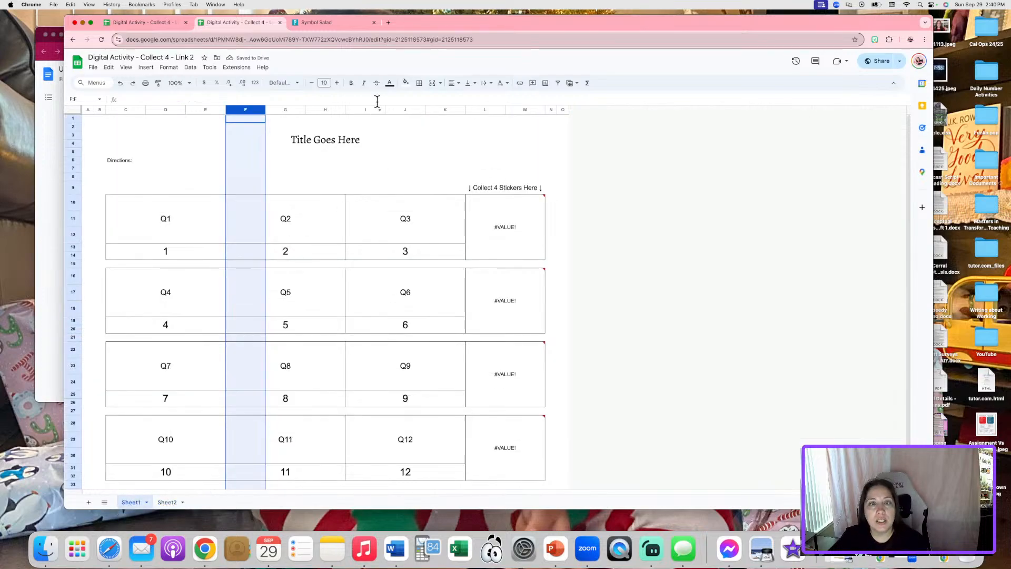
pyautogui.click(167, 502)
pyautogui.doubleClick(598, 316)
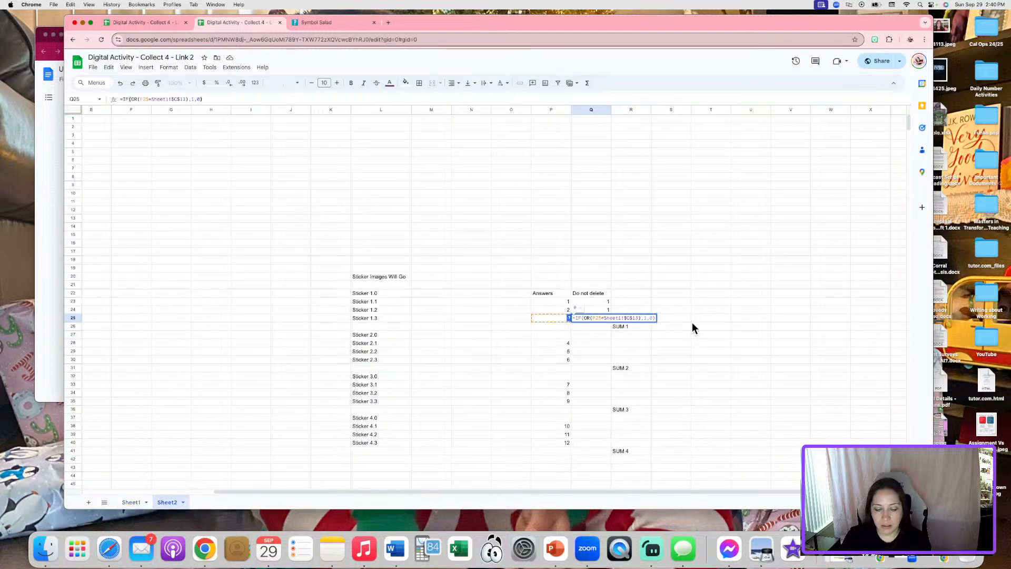
pyautogui.press('Return')
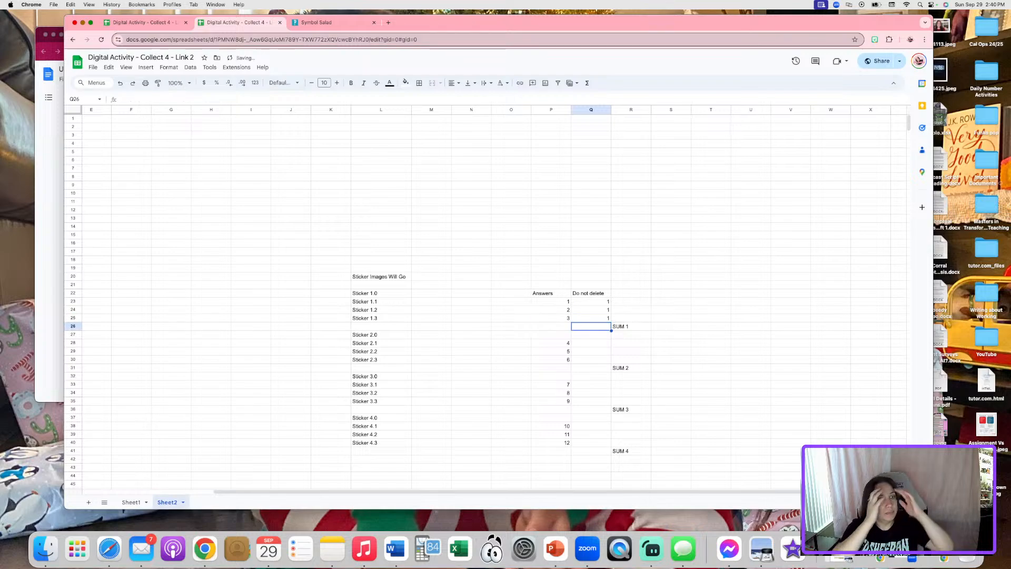
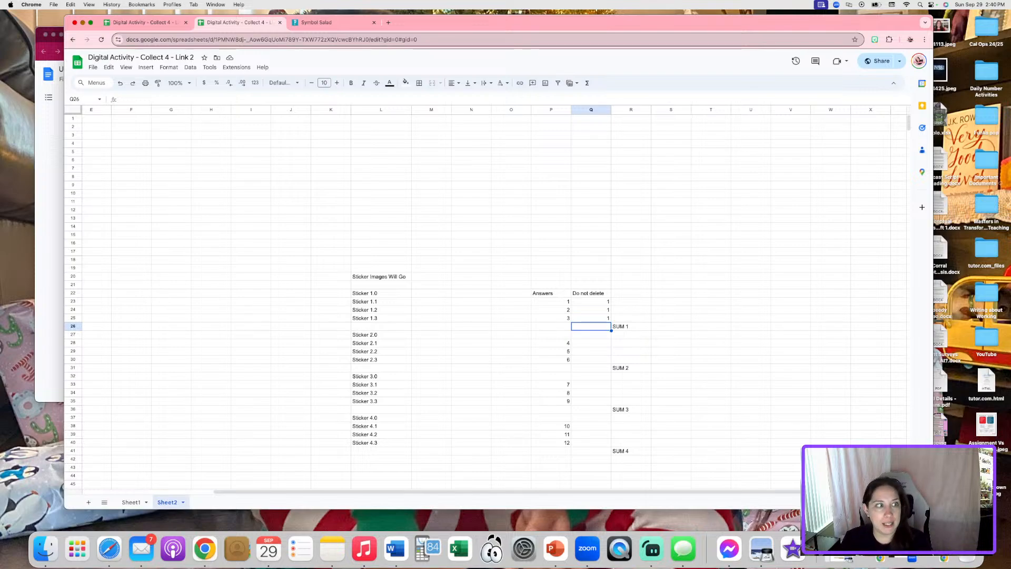
# - Replace the SUM 1 placeholder in Sheet2 cell R26 with the formula =SUM(Q23:Q25)
pyautogui.click(625, 328)
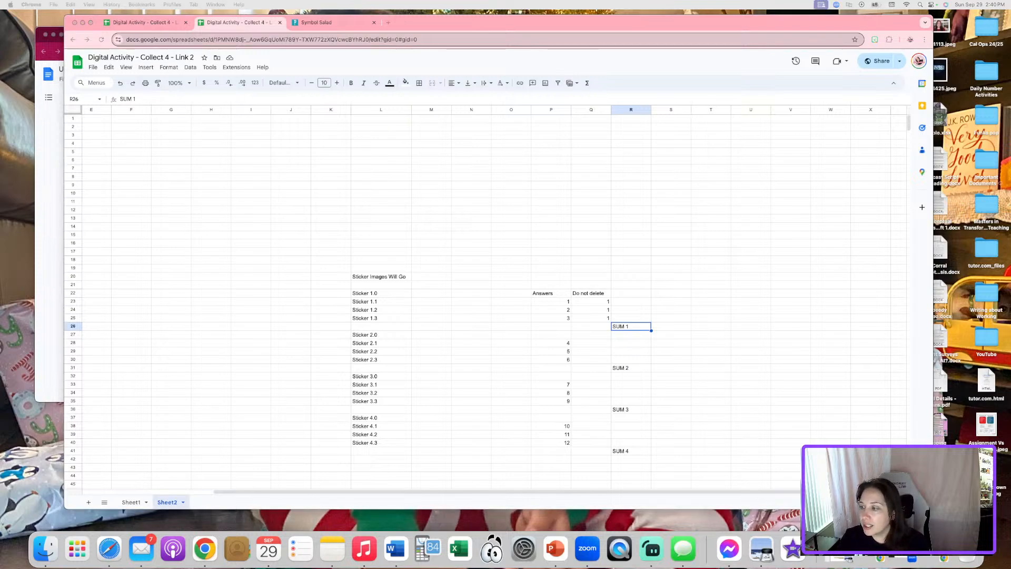
pyautogui.click(628, 331)
pyautogui.write('=')
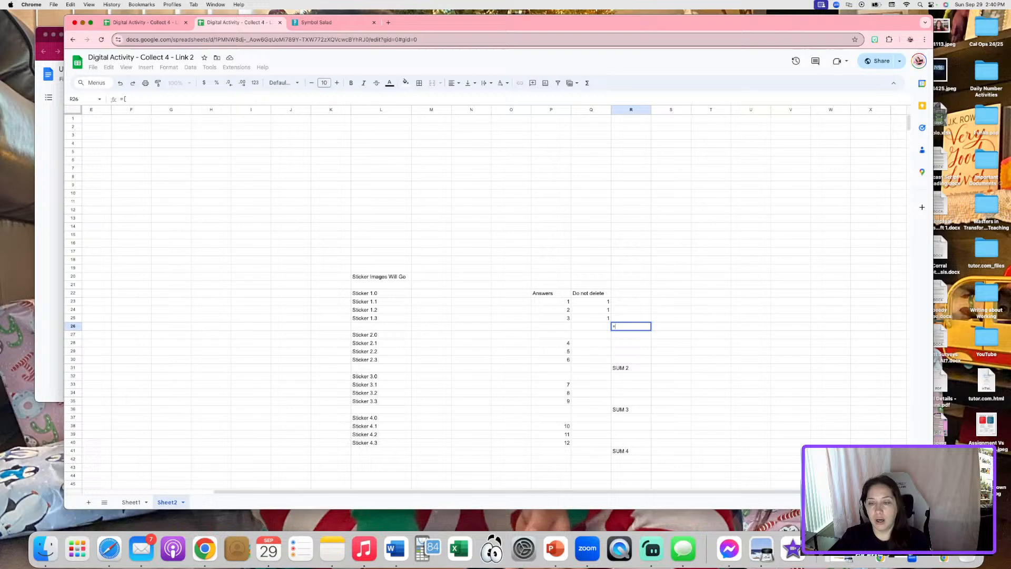
pyautogui.press('BackSpace')
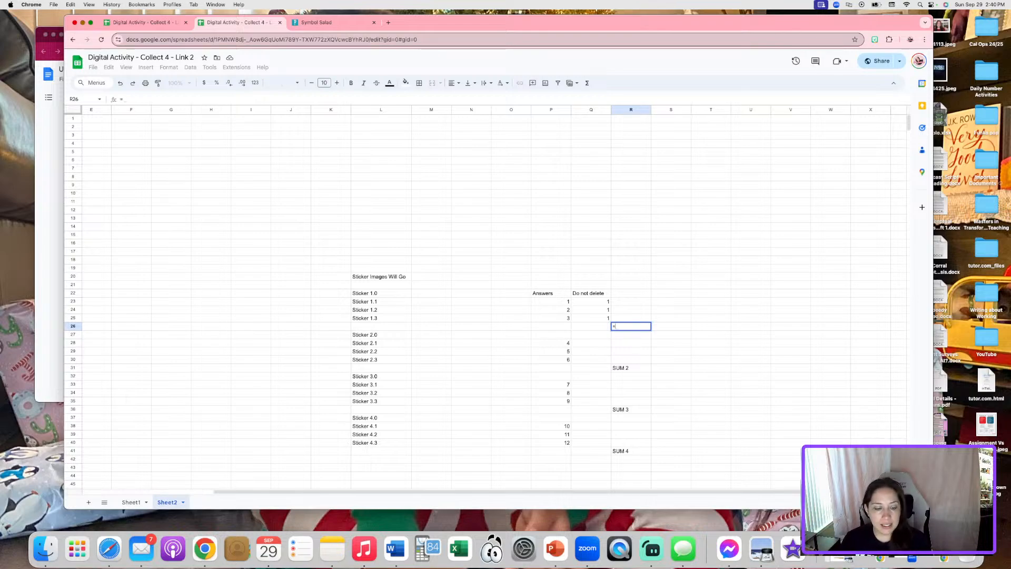
pyautogui.write('SUM')
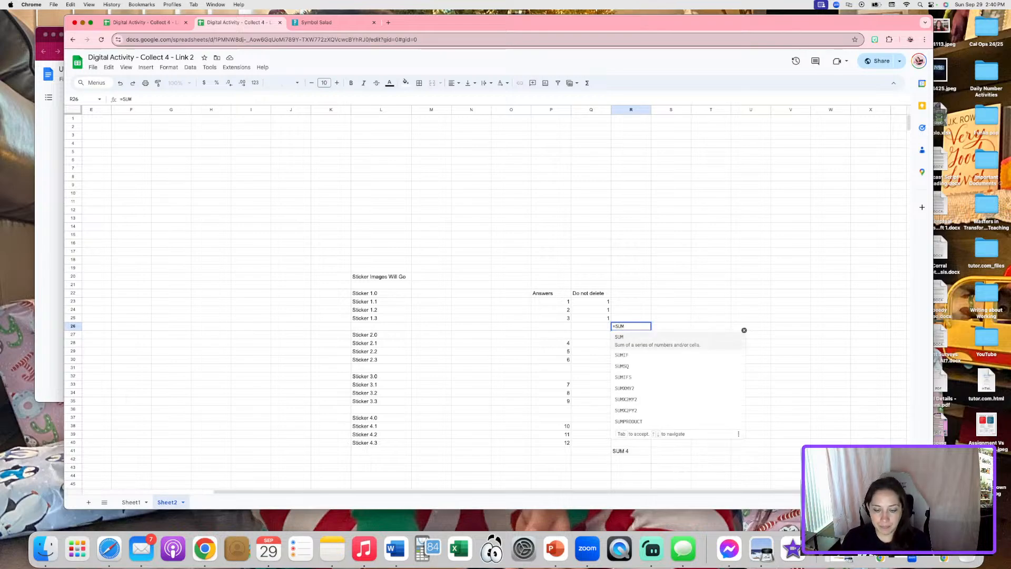
pyautogui.write('(')
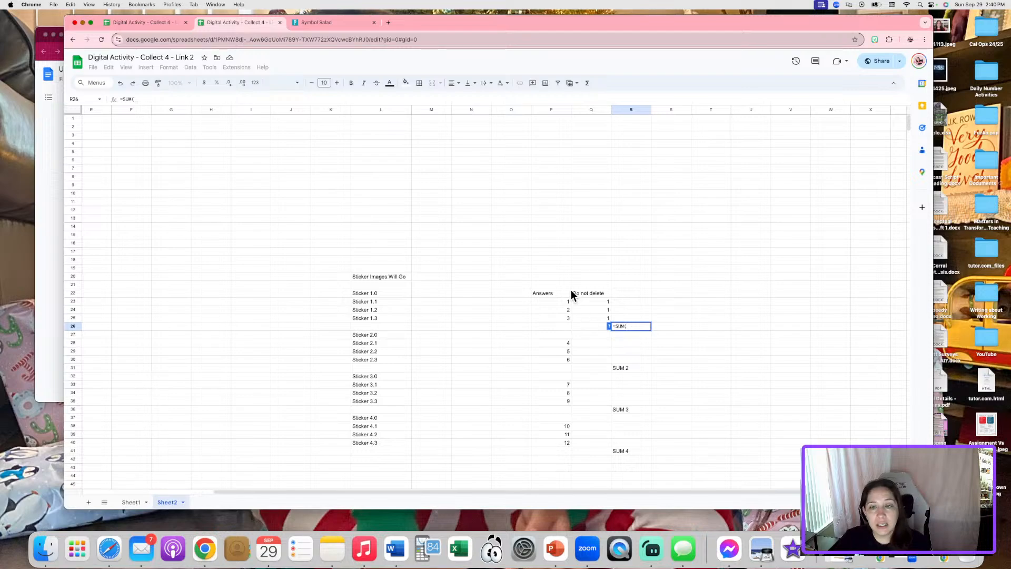
pyautogui.moveTo(589, 300); pyautogui.dragTo(589, 315)
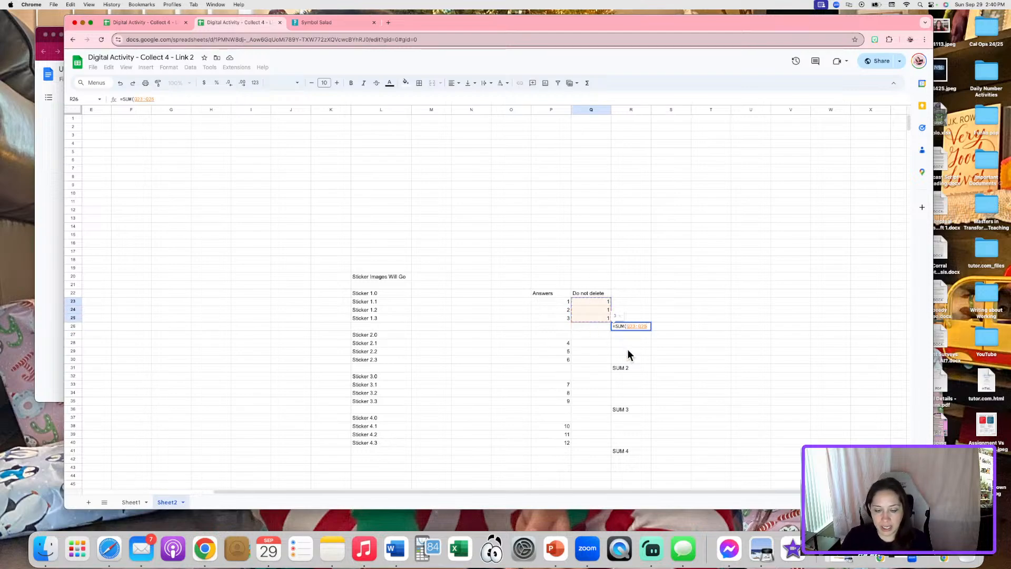
pyautogui.write(')')
pyautogui.press('Return')
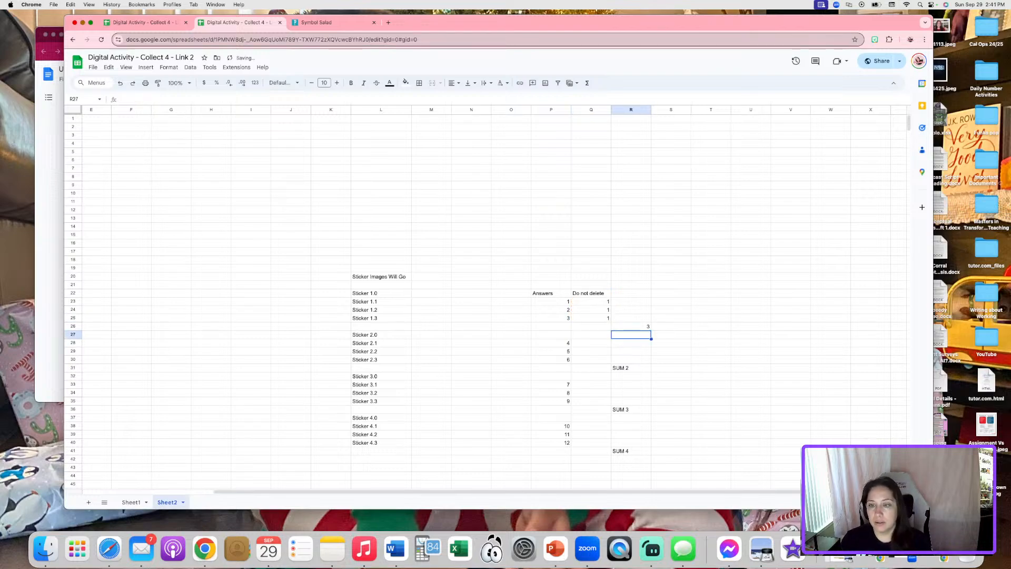
pyautogui.click(714, 358)
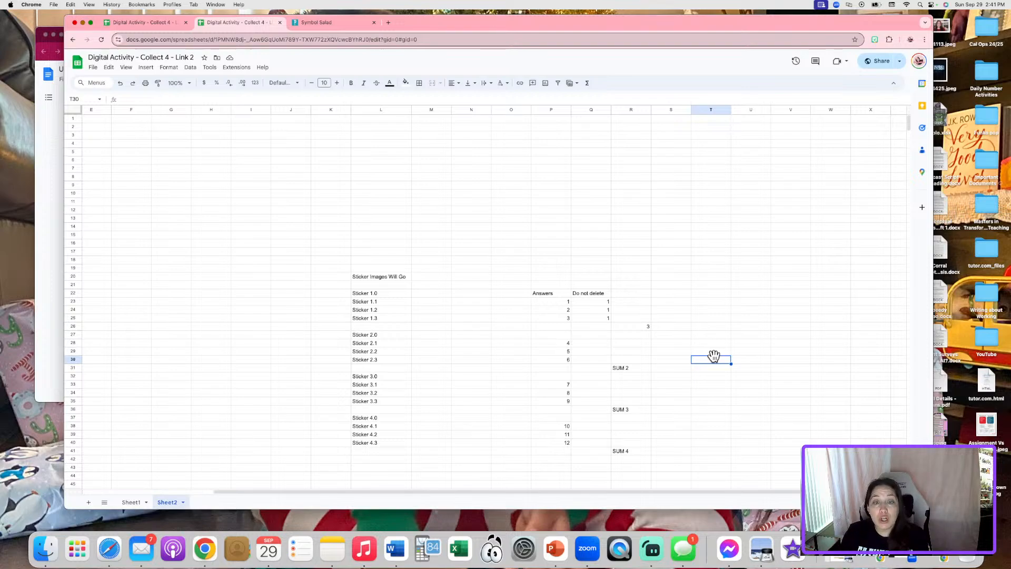
pyautogui.click(385, 319)
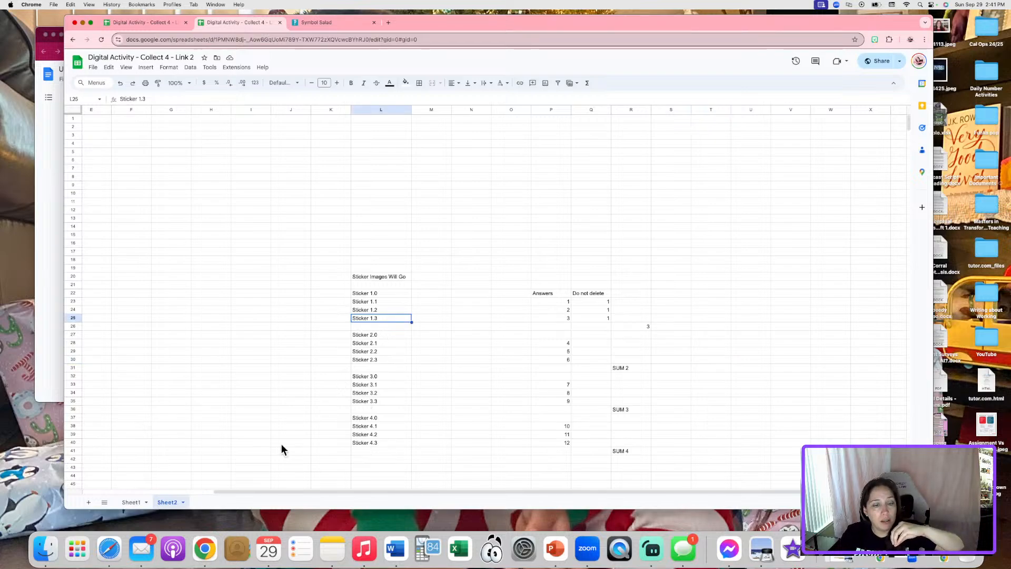
# - Test the first sticker on Sheet1 by clearing the answer boxes under Q3, Q2 and Q1 one at a time
pyautogui.click(136, 504)
pyautogui.click(513, 240)
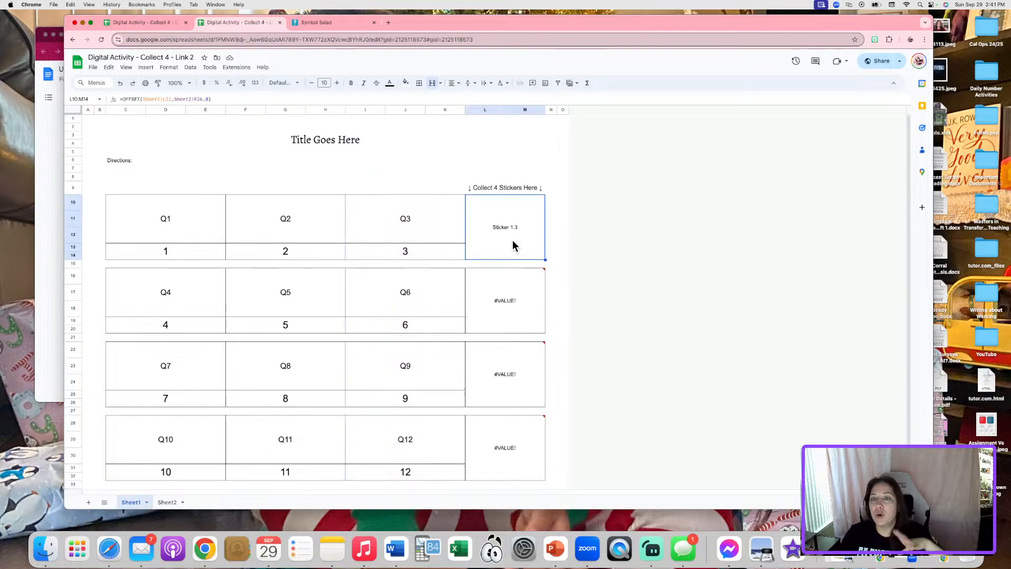
pyautogui.click(437, 256)
pyautogui.press('Delete')
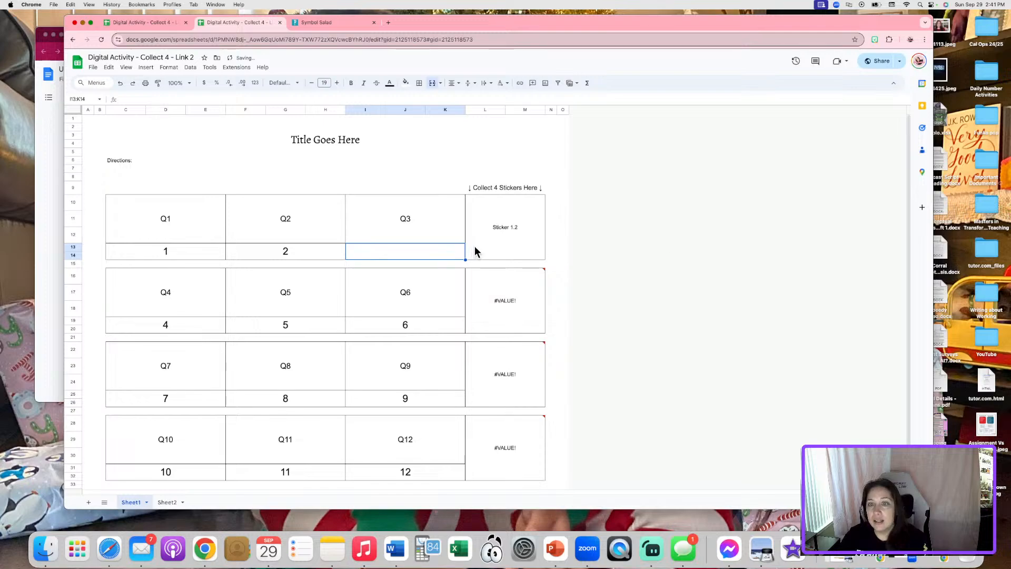
pyautogui.click(298, 252)
pyautogui.click(141, 250)
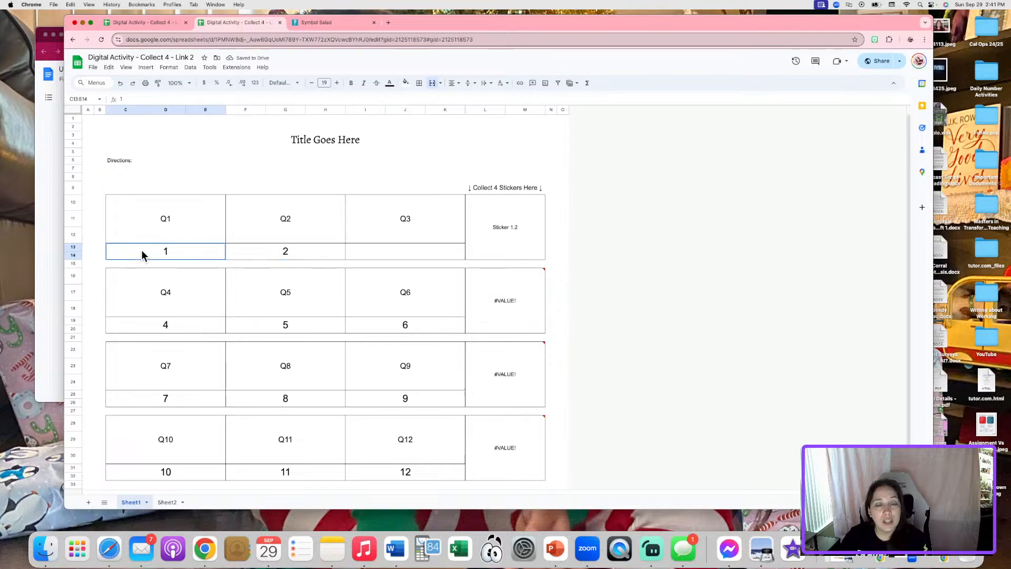
pyautogui.click(244, 251)
pyautogui.click(404, 245)
pyautogui.click(305, 255)
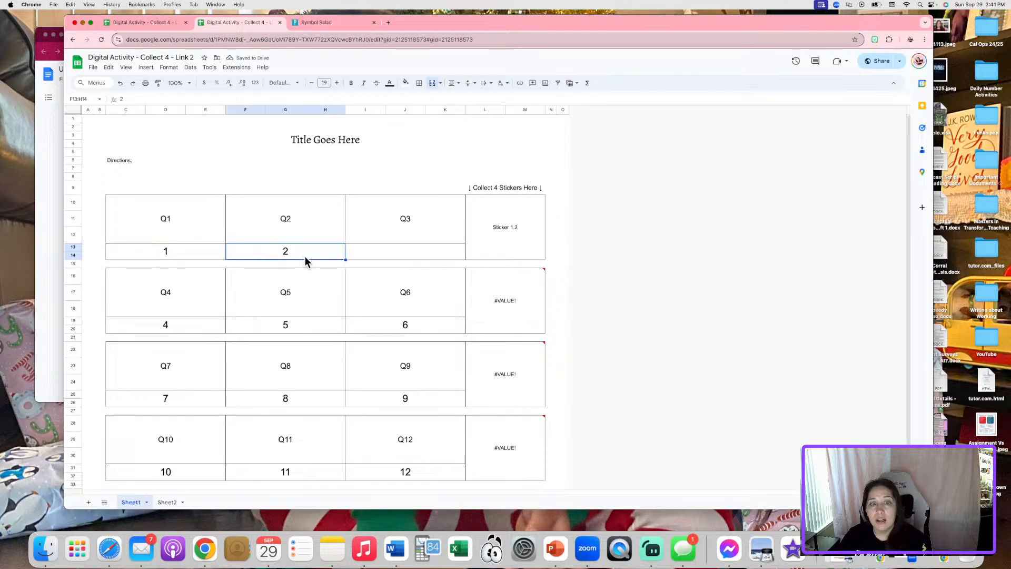
pyautogui.press('Delete')
pyautogui.click(175, 251)
pyautogui.press('Delete')
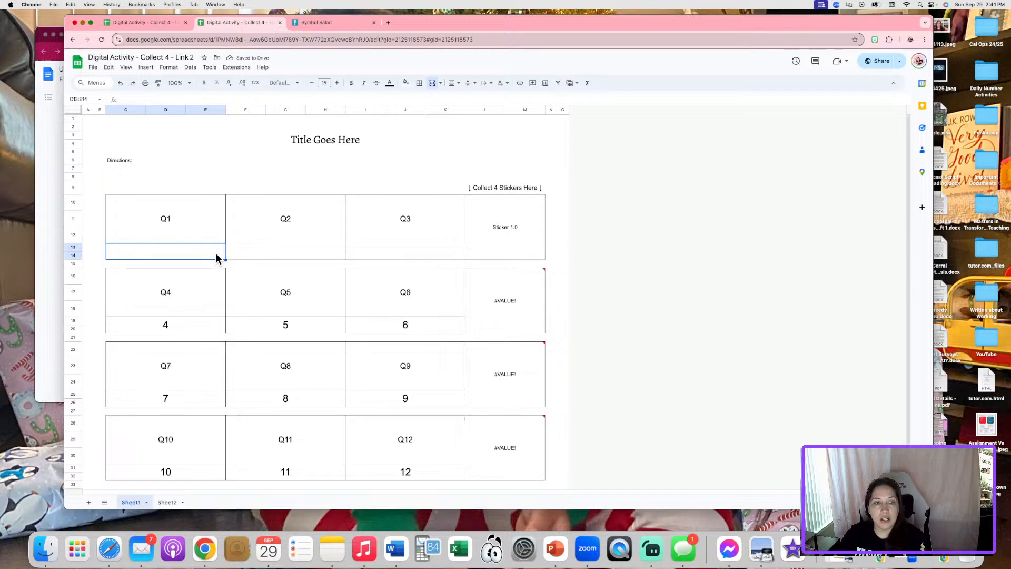
# - Enter 1, 2 and 3 as the Q1 to Q3 answers on Sheet1, and clear all three boxes together
pyautogui.write('1')
pyautogui.press('Tab')
pyautogui.write('2')
pyautogui.press('Tab')
pyautogui.write('3')
pyautogui.press('Tab')
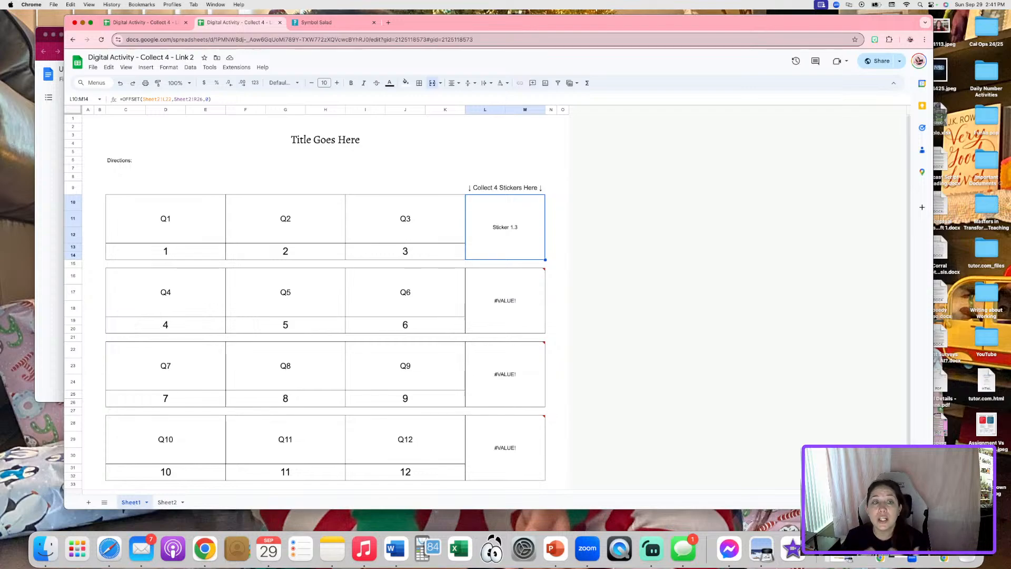
pyautogui.moveTo(221, 251); pyautogui.dragTo(356, 252)
pyautogui.press('Delete')
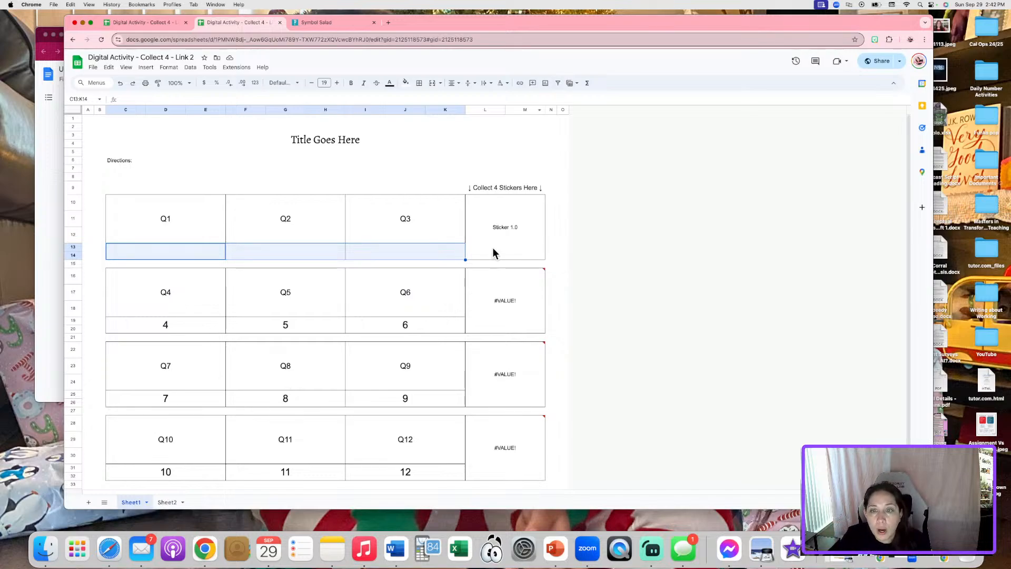
# - Delete the Sticker 1.0 text from Sheet2 cell L22, check the first sticker box on Sheet1, and undo the deletion
pyautogui.click(166, 502)
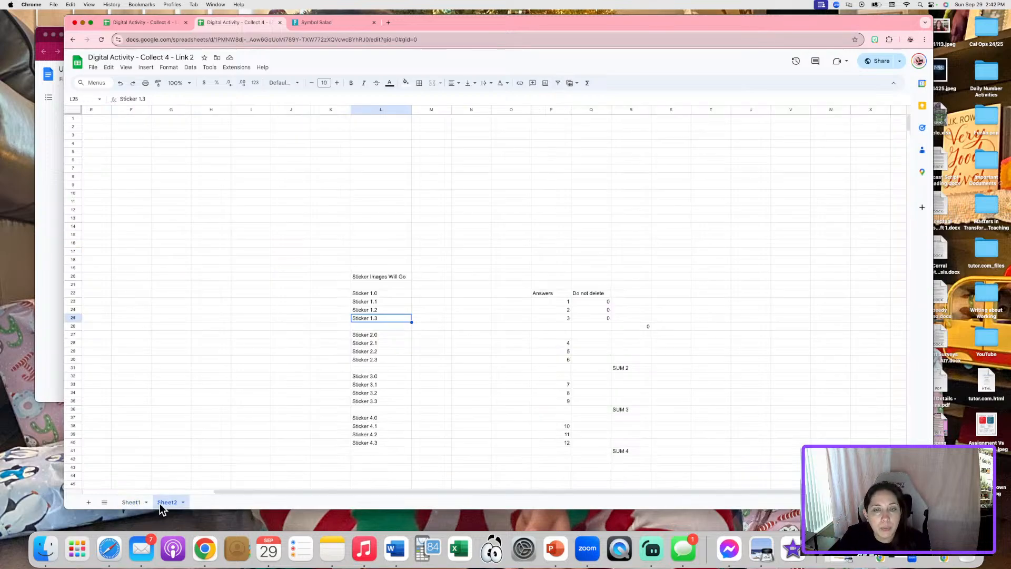
pyautogui.click(374, 294)
pyautogui.press('Delete')
pyautogui.click(438, 341)
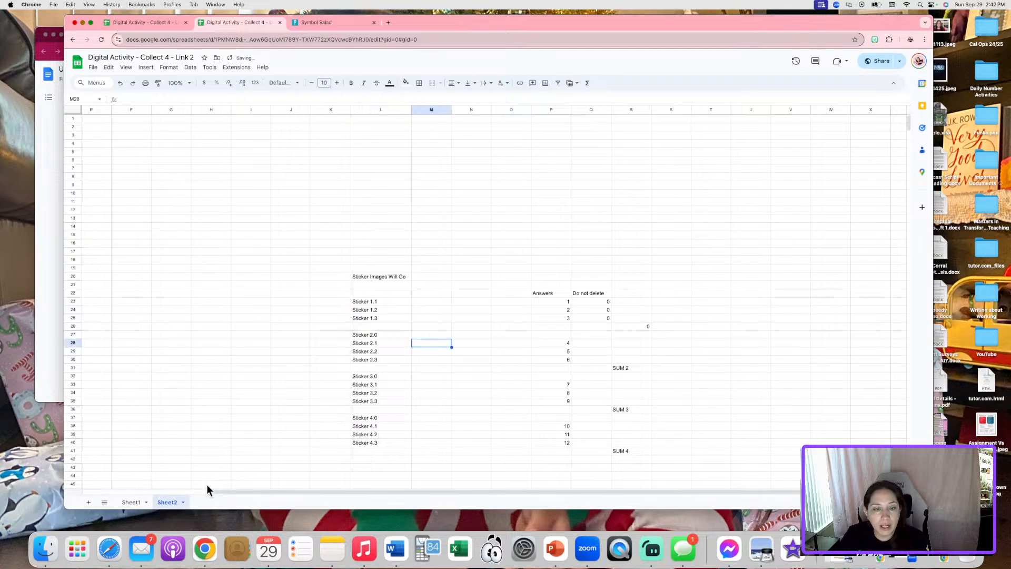
pyautogui.click(130, 502)
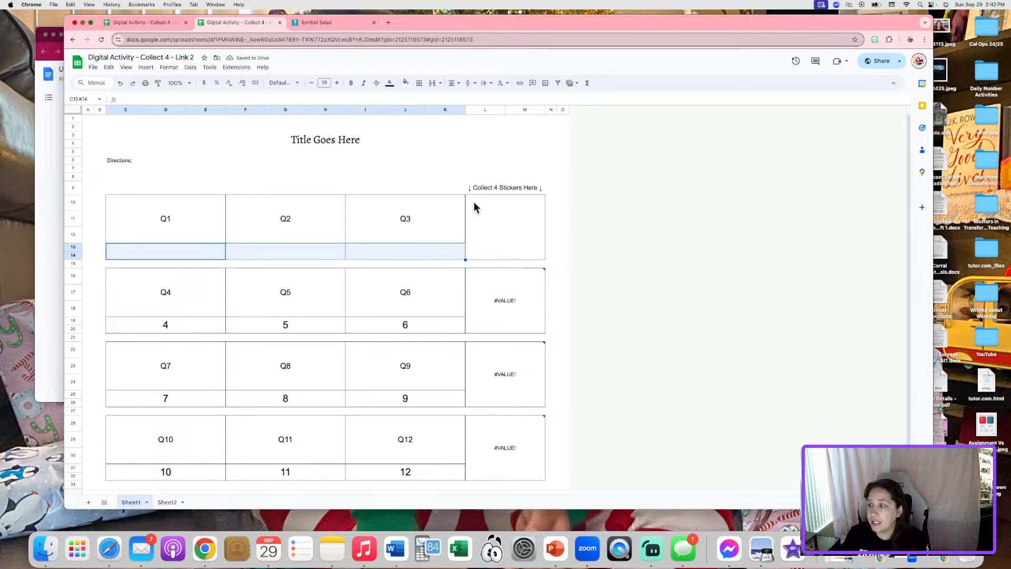
pyautogui.click(168, 502)
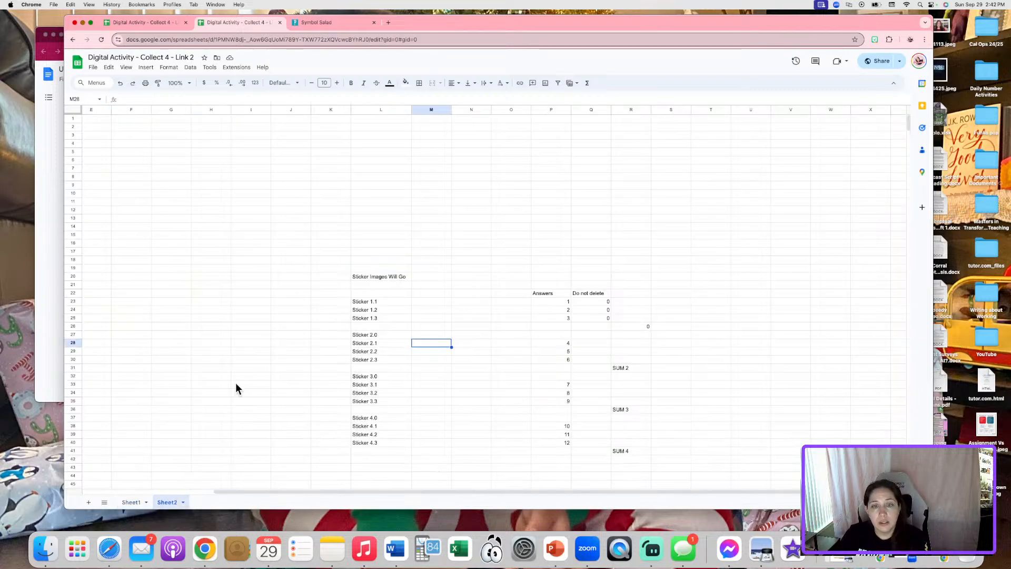
pyautogui.click(121, 82)
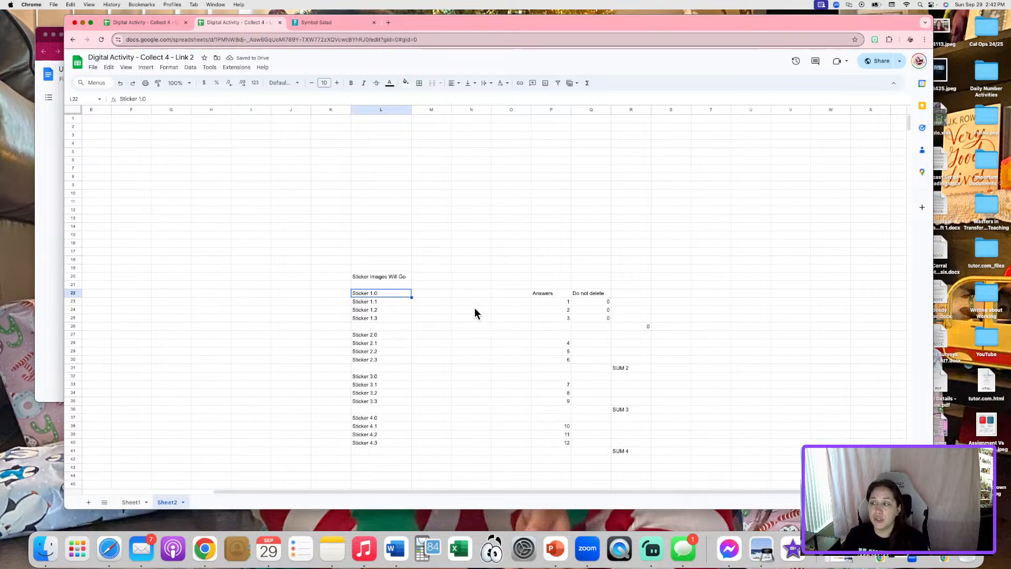
# - Fill in 1, 2 and 3 under Q1, Q2 and Q3 on Sheet1 and return to Sheet2
pyautogui.click(131, 502)
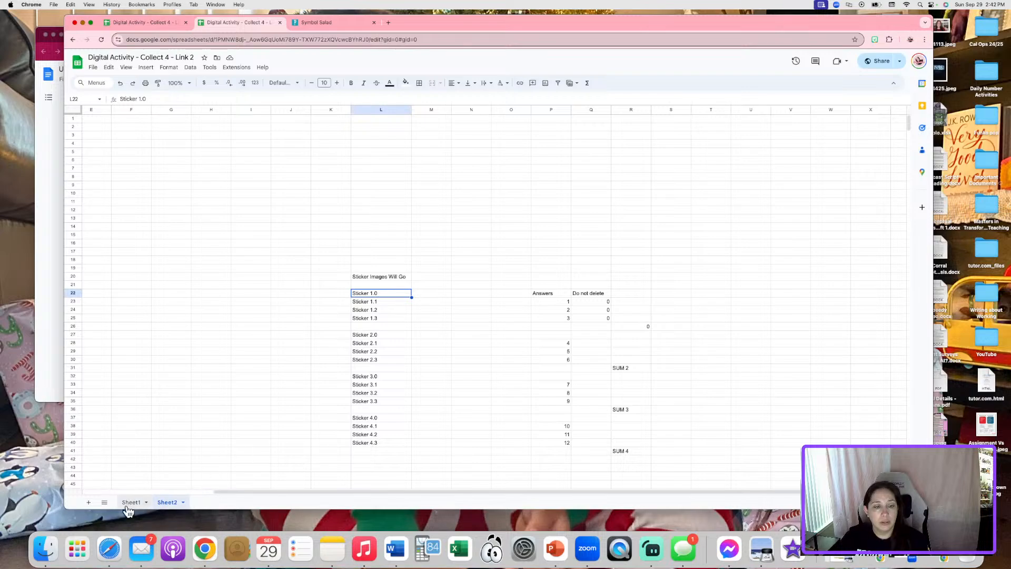
pyautogui.click(204, 251)
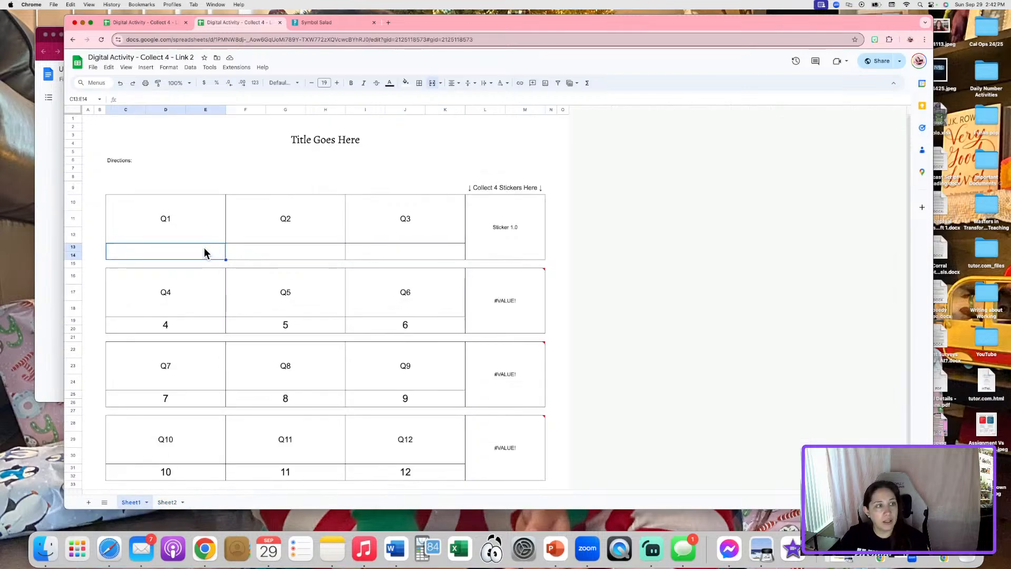
pyautogui.write('1')
pyautogui.press('Tab')
pyautogui.write('2')
pyautogui.press('Tab')
pyautogui.write('3')
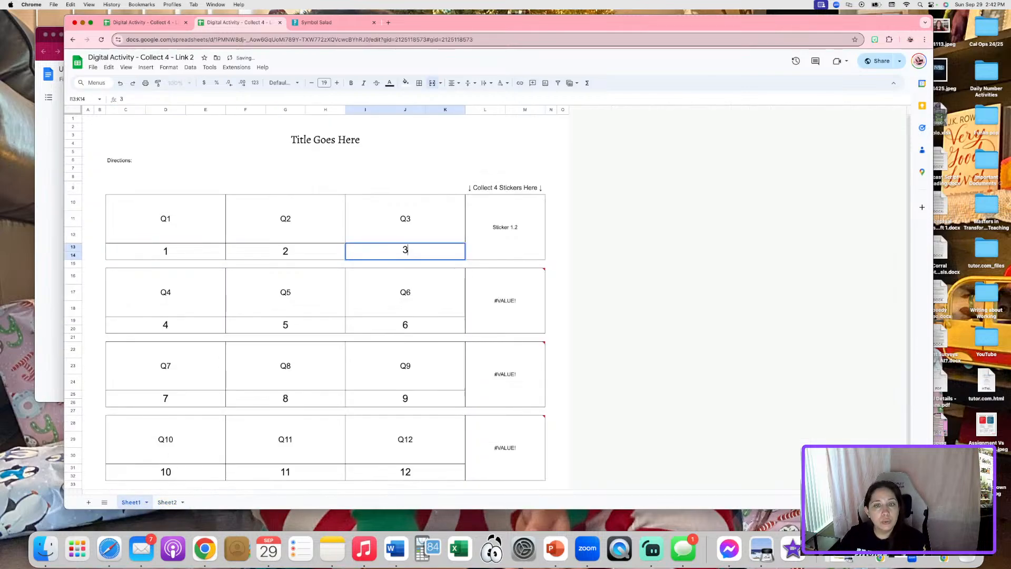
pyautogui.press('Tab')
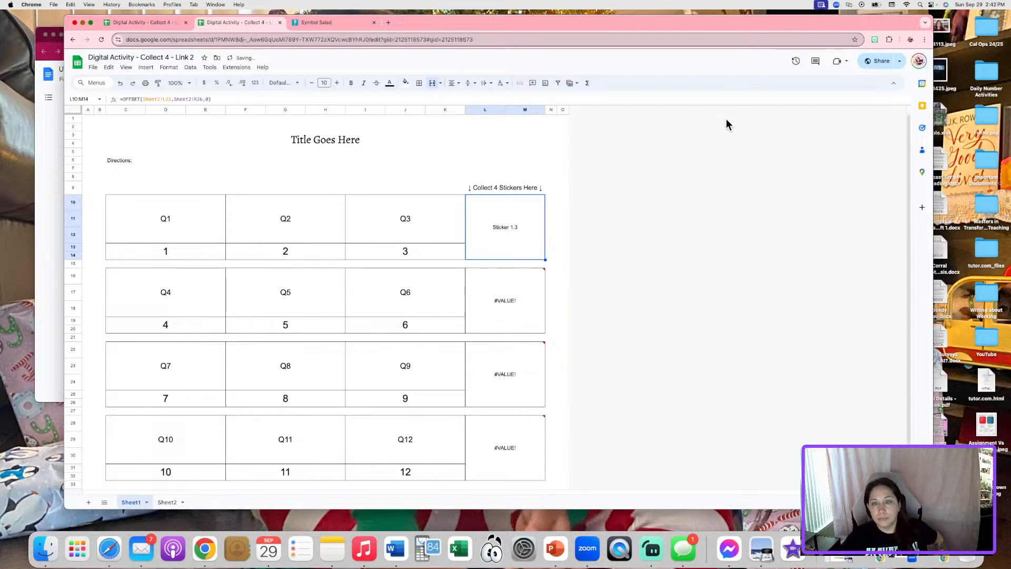
pyautogui.press('Tab')
pyautogui.press('Tab')
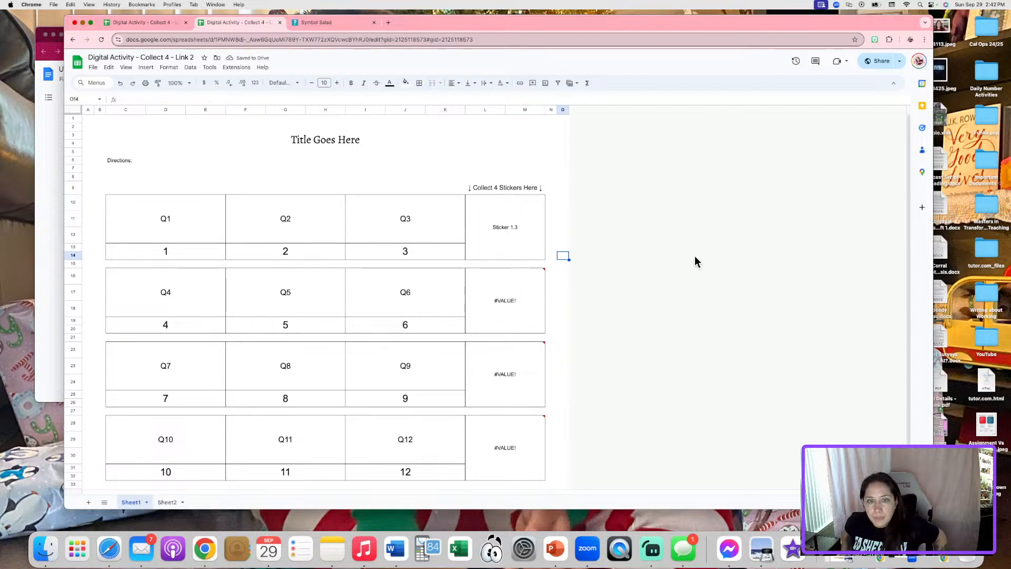
pyautogui.click(167, 502)
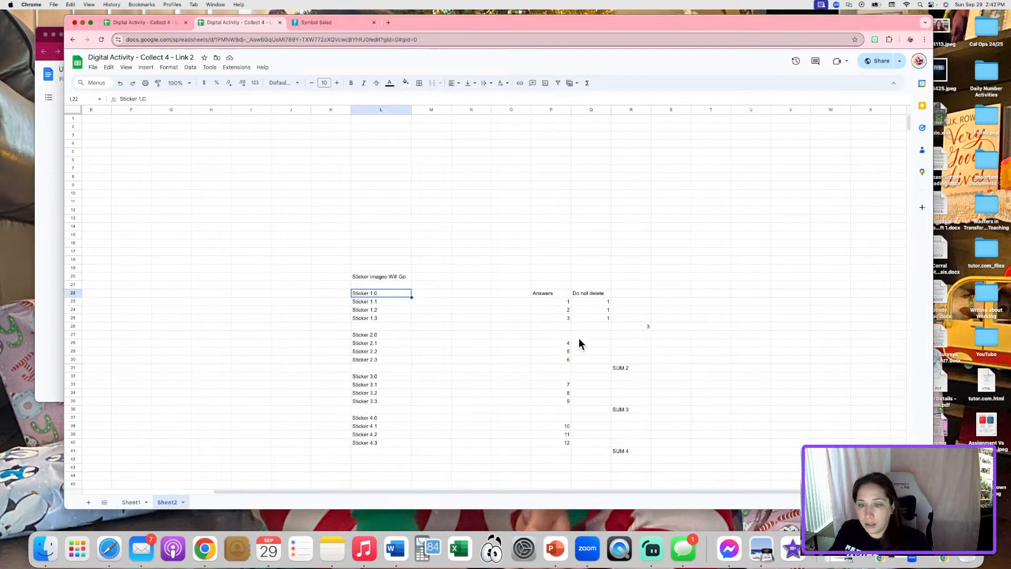
pyautogui.click(589, 304)
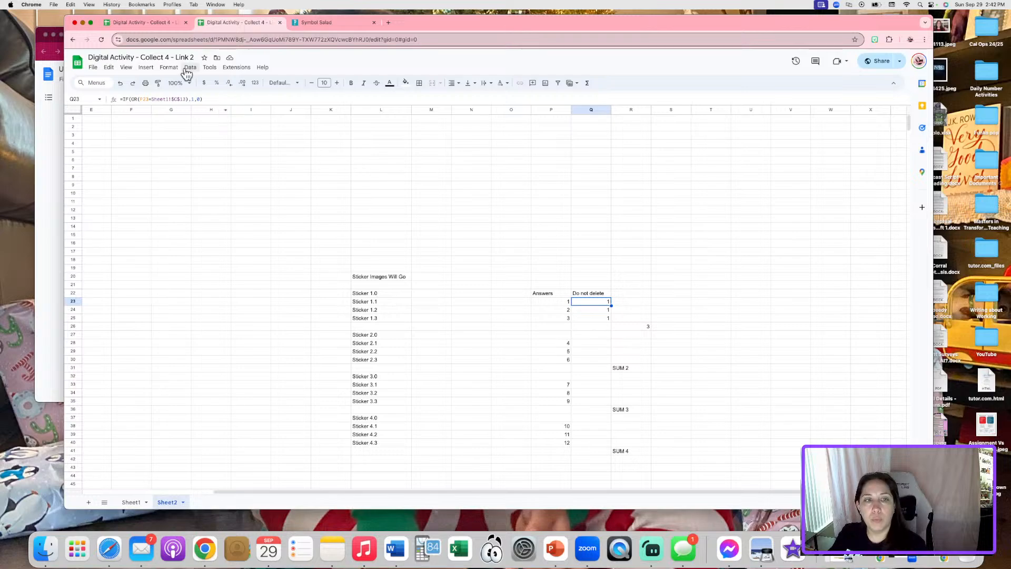
pyautogui.click(585, 324)
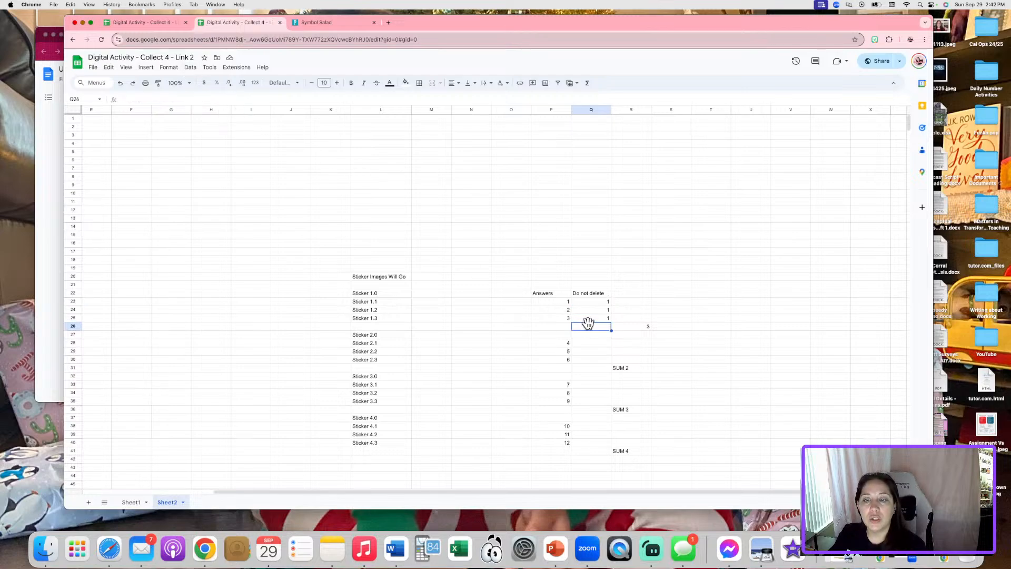
pyautogui.click(589, 317)
pyautogui.moveTo(217, 98); pyautogui.dragTo(120, 99)
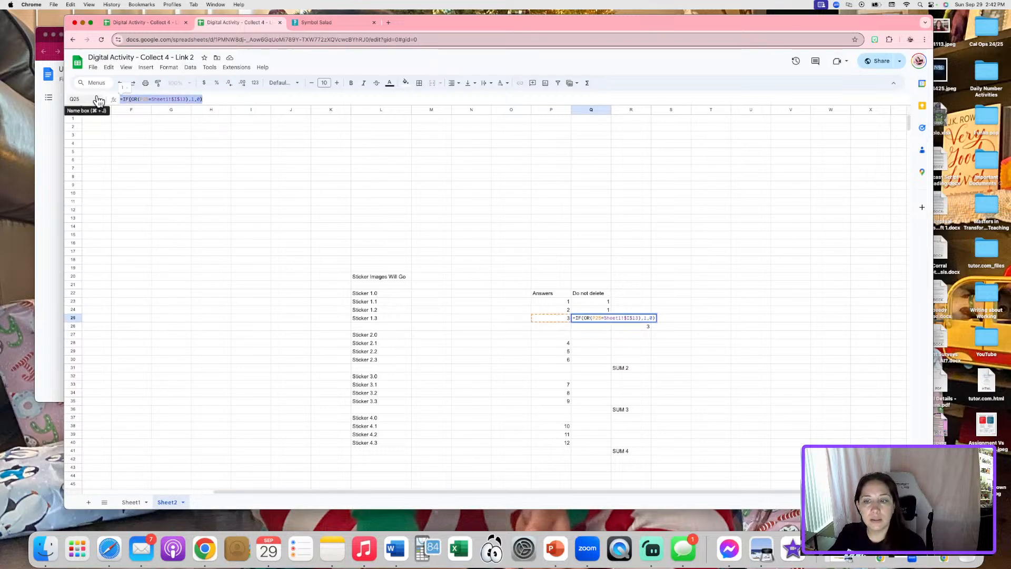
pyautogui.click(742, 303)
# - Copy the IF(OR) formula text from Q23 into Q28 on Sheet2 and change its answer reference to P28
pyautogui.click(604, 302)
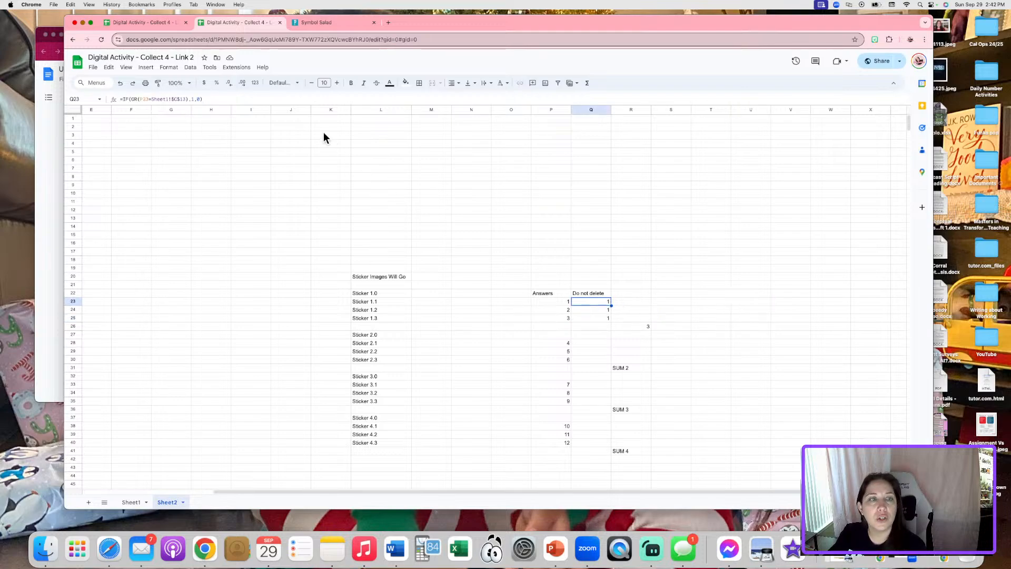
pyautogui.moveTo(211, 98); pyautogui.dragTo(20, 108)
pyautogui.hotkey('ctrl', 'c')
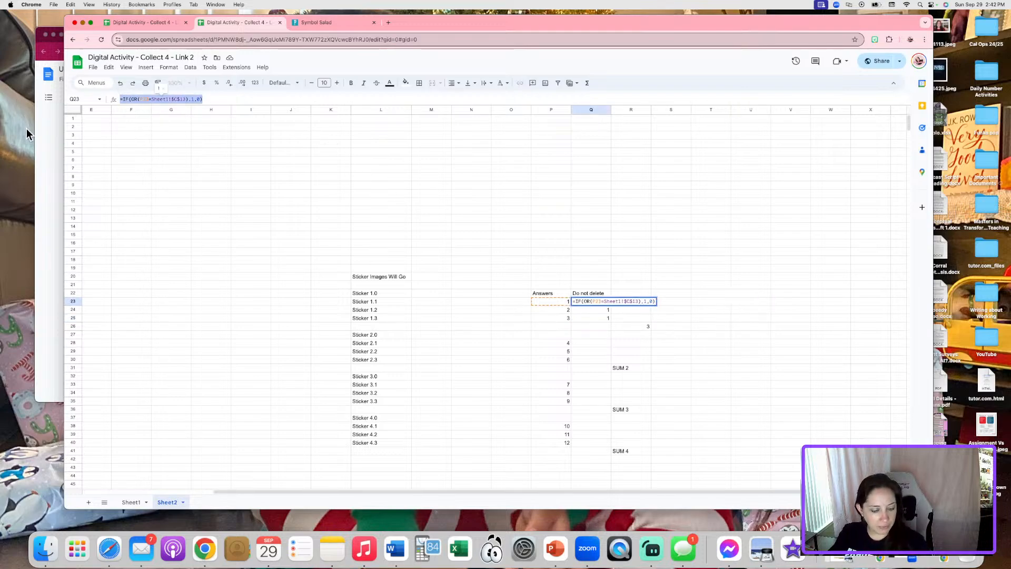
pyautogui.click(606, 343)
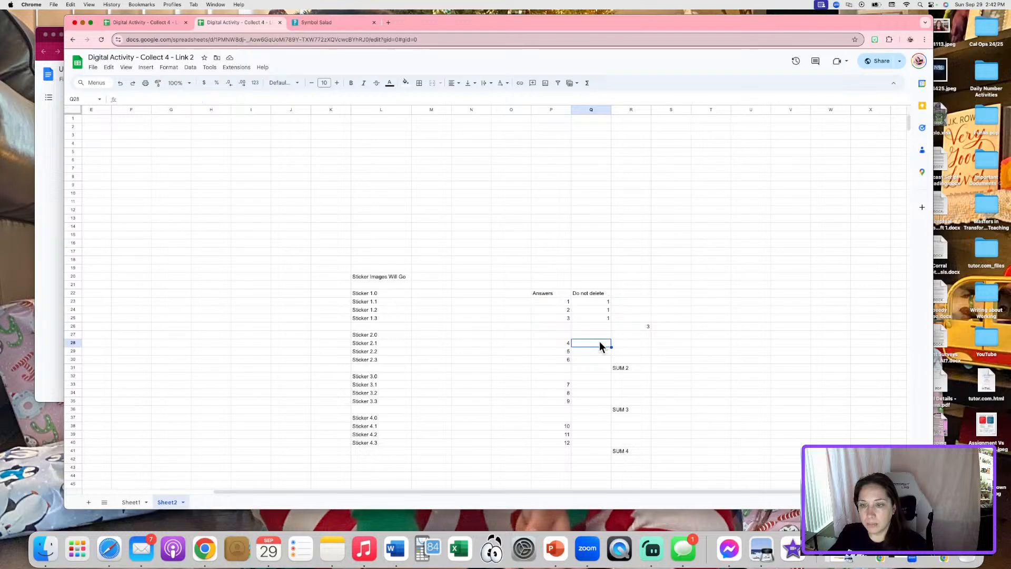
pyautogui.hotkey('ctrl', 'v')
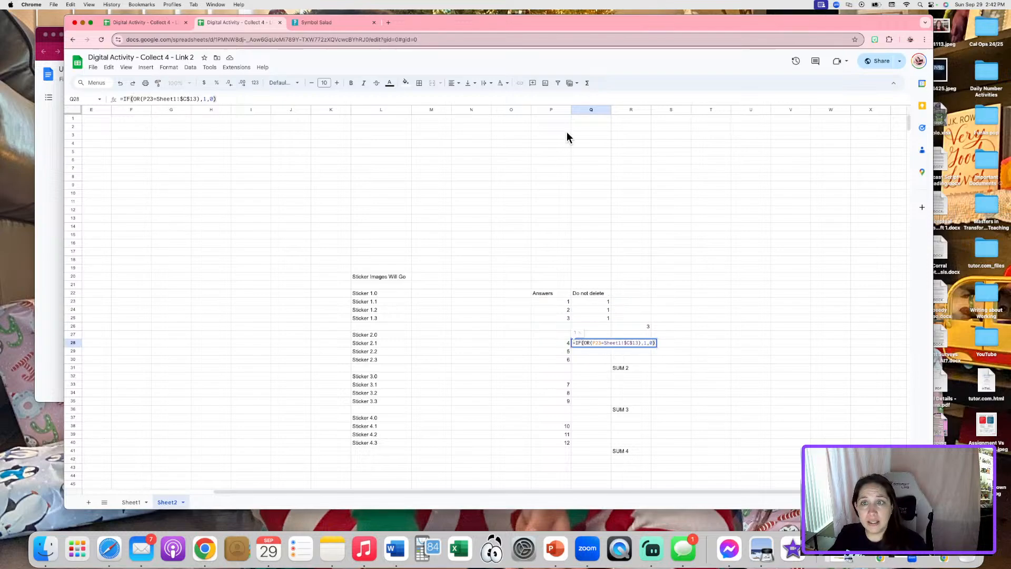
pyautogui.click(601, 343)
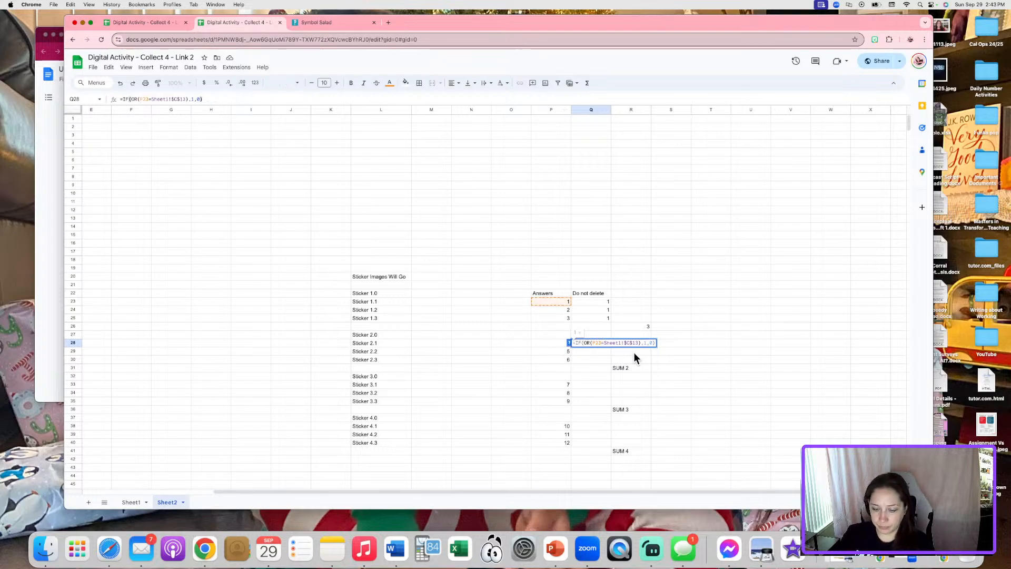
pyautogui.press('BackSpace')
pyautogui.write('8')
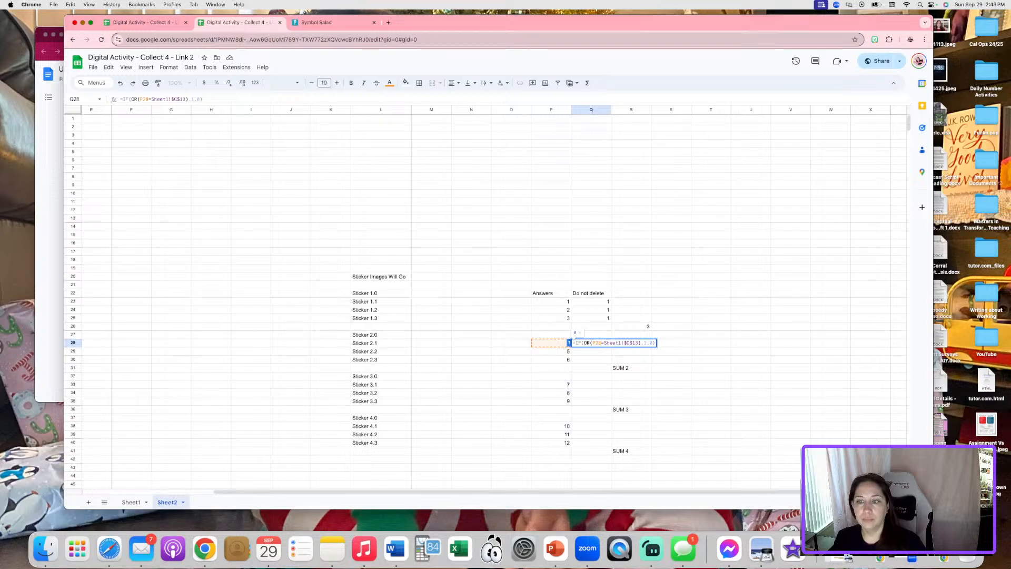
pyautogui.press('Return')
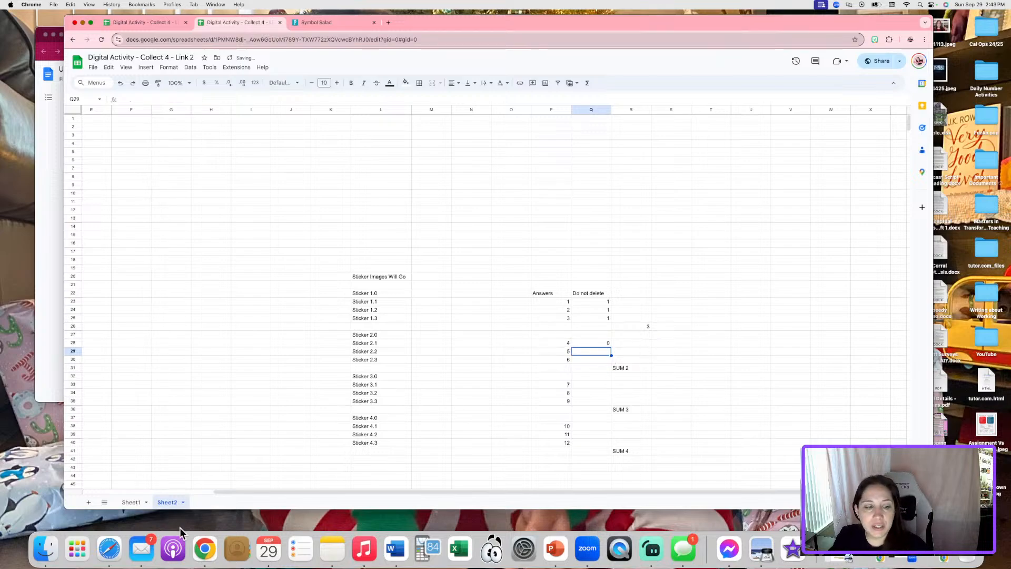
# - Look up the Q4 answer box's row on Sheet1 and change the reference in Sheet2 cell Q28 to $C$19
pyautogui.click(135, 504)
pyautogui.click(131, 322)
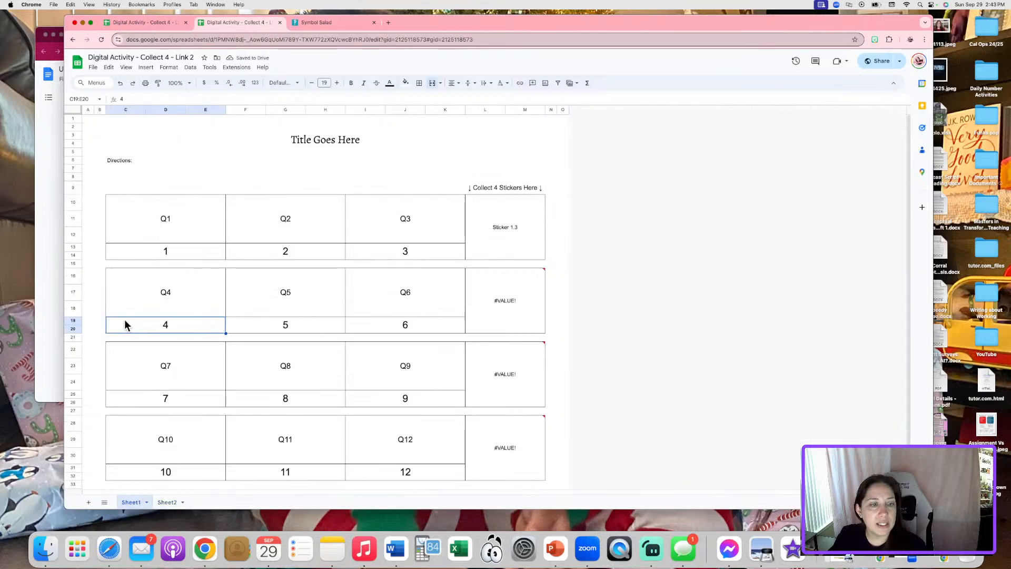
pyautogui.click(165, 502)
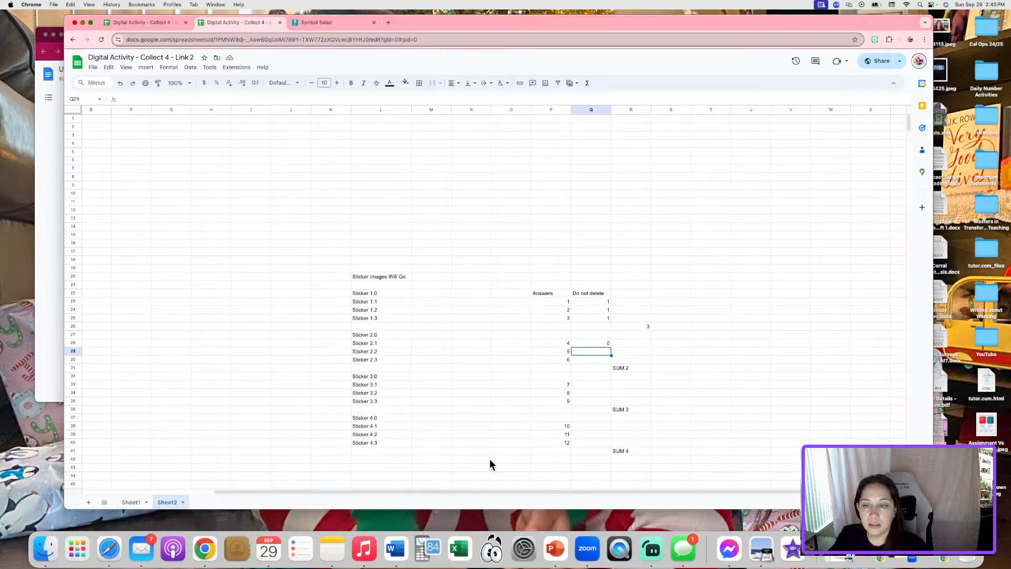
pyautogui.doubleClick(602, 341)
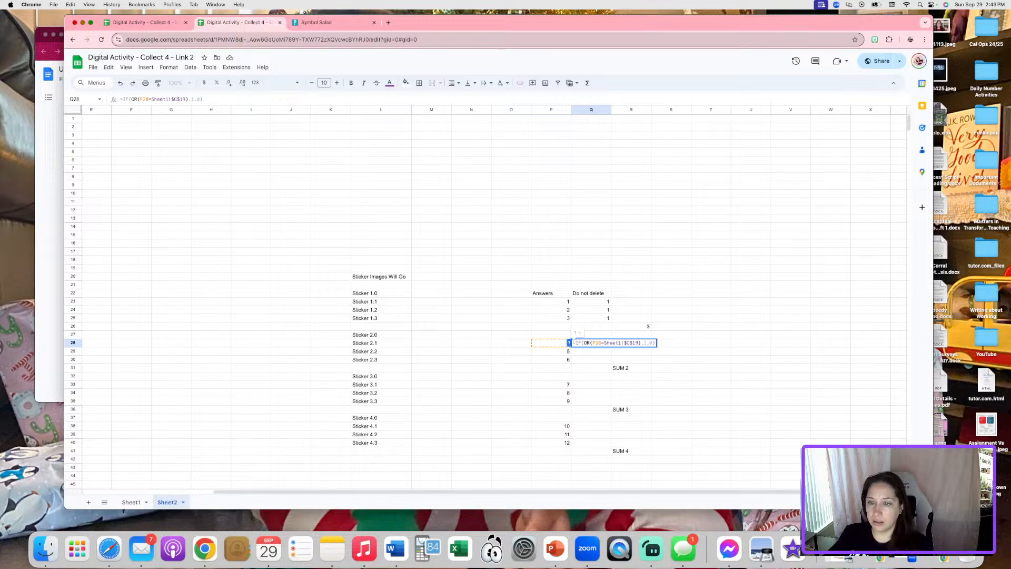
pyautogui.press('Return')
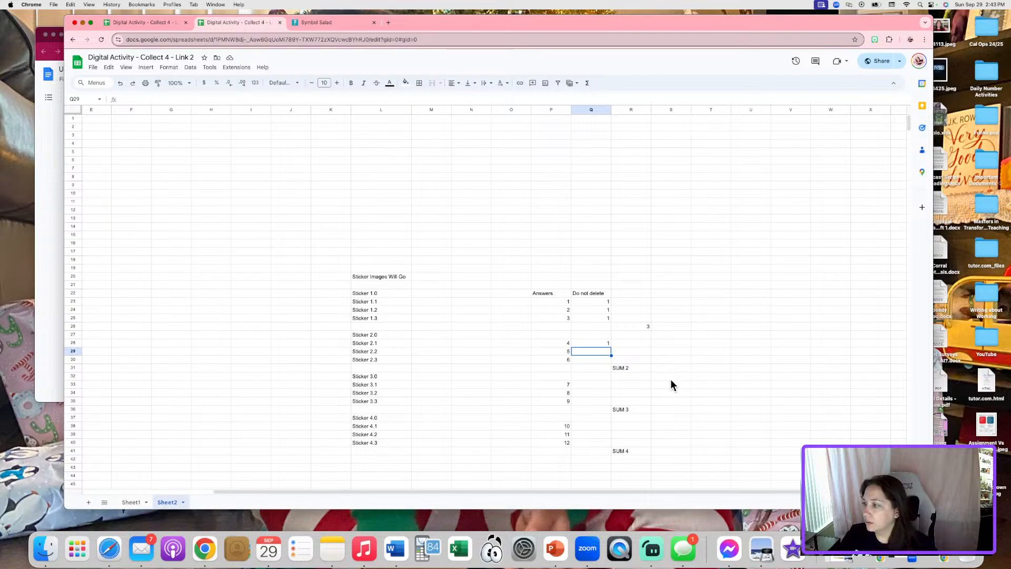
# - Fill the IF(OR) formula from Q28 down to Q30 on Sheet2 and select Q29
pyautogui.click(592, 344)
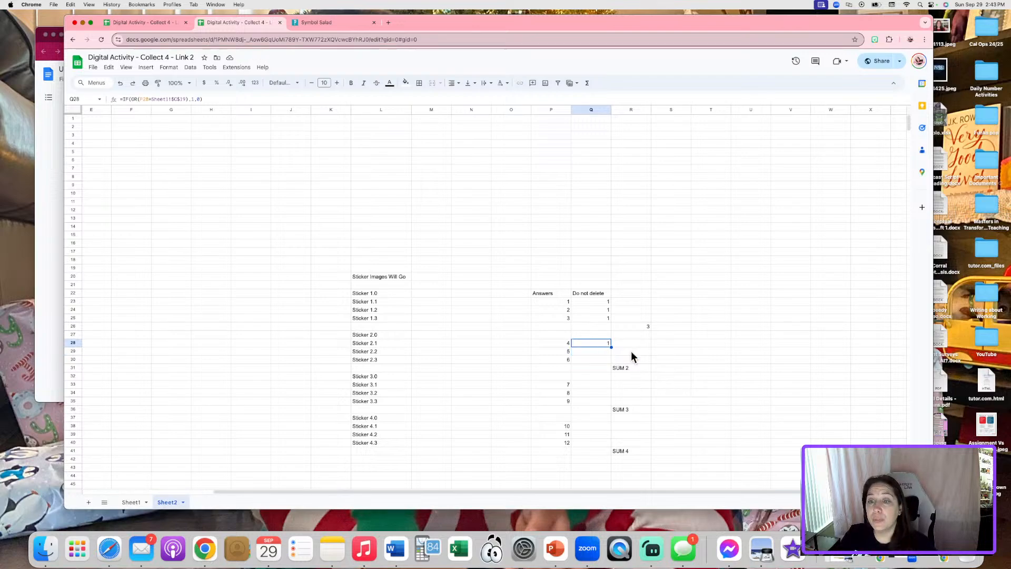
pyautogui.moveTo(611, 345); pyautogui.dragTo(610, 353)
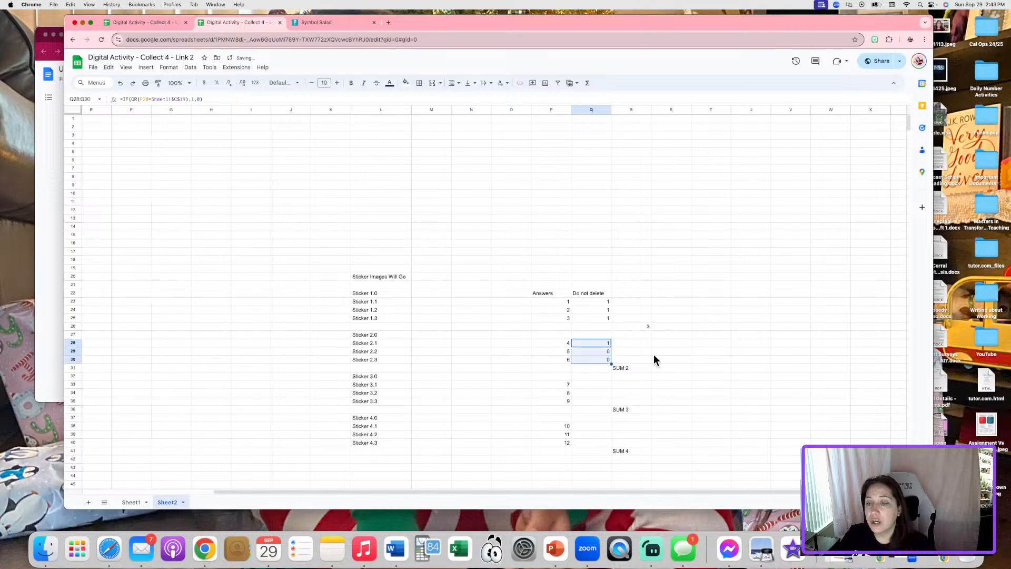
pyautogui.click(757, 358)
pyautogui.click(603, 352)
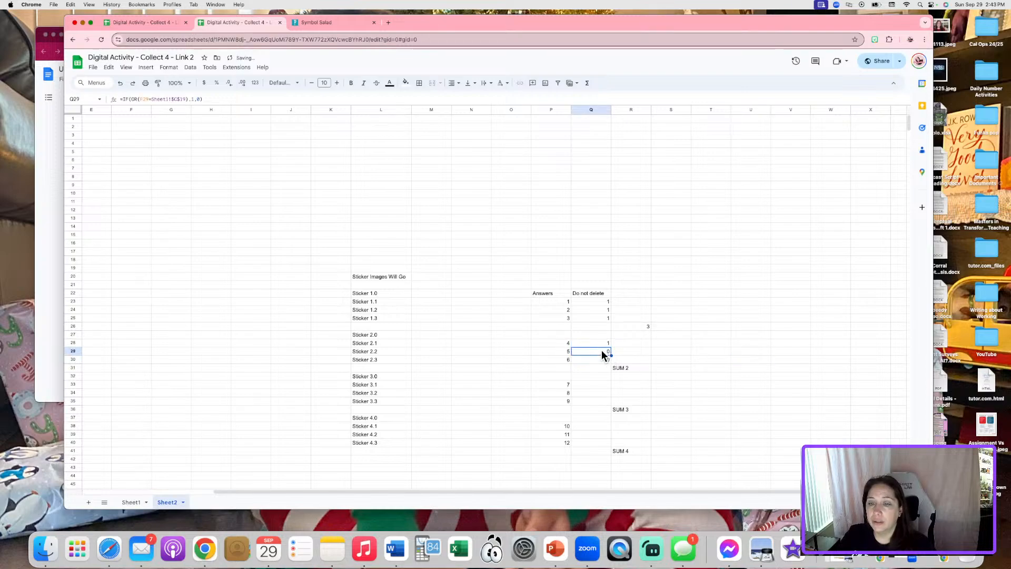
# - Change the Sheet1 references in the answer-check formulas of Q29 and Q30 to $F$19 and $I$19
pyautogui.doubleClick(602, 351)
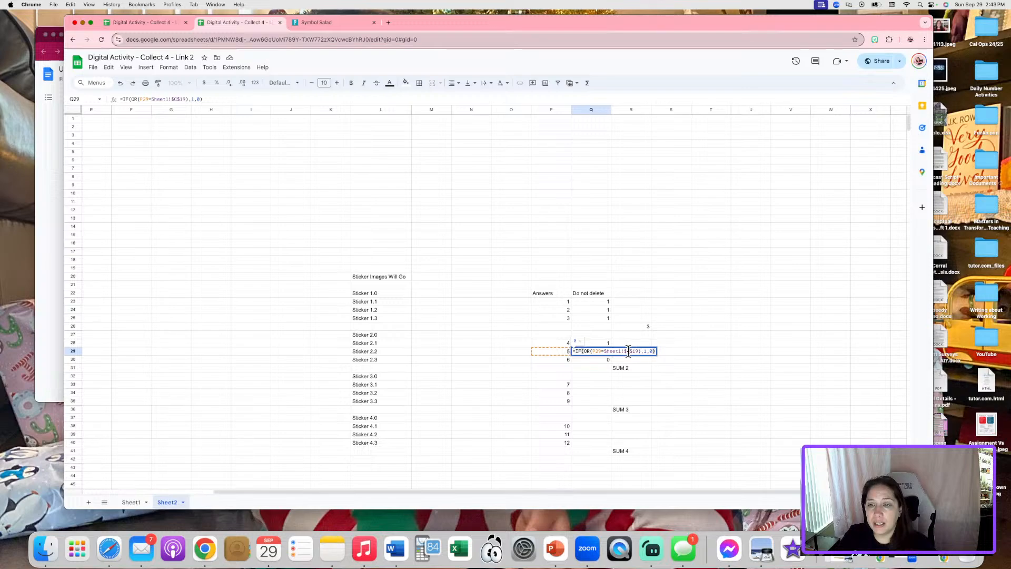
pyautogui.click(598, 303)
pyautogui.click(598, 310)
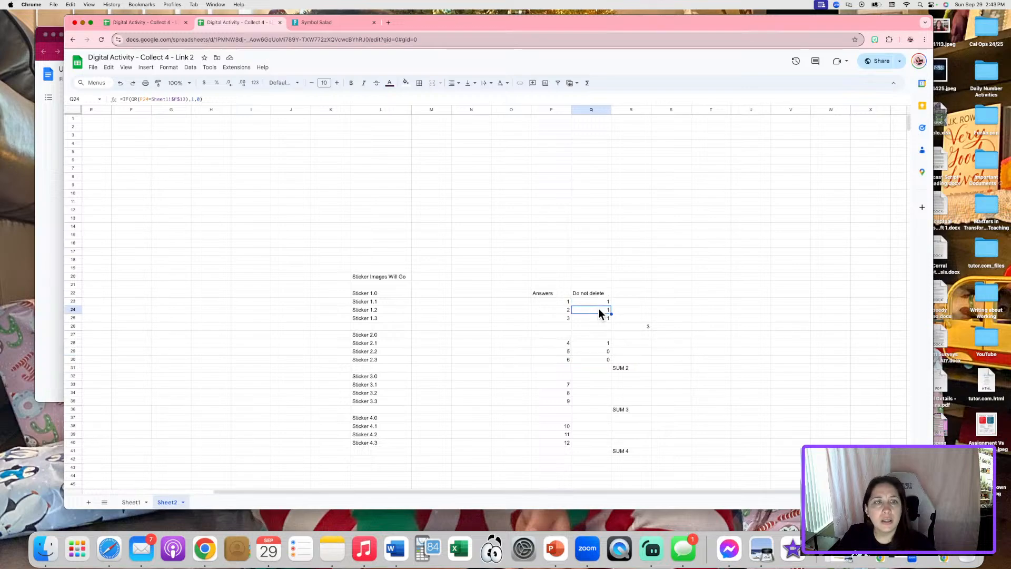
pyautogui.doubleClick(599, 348)
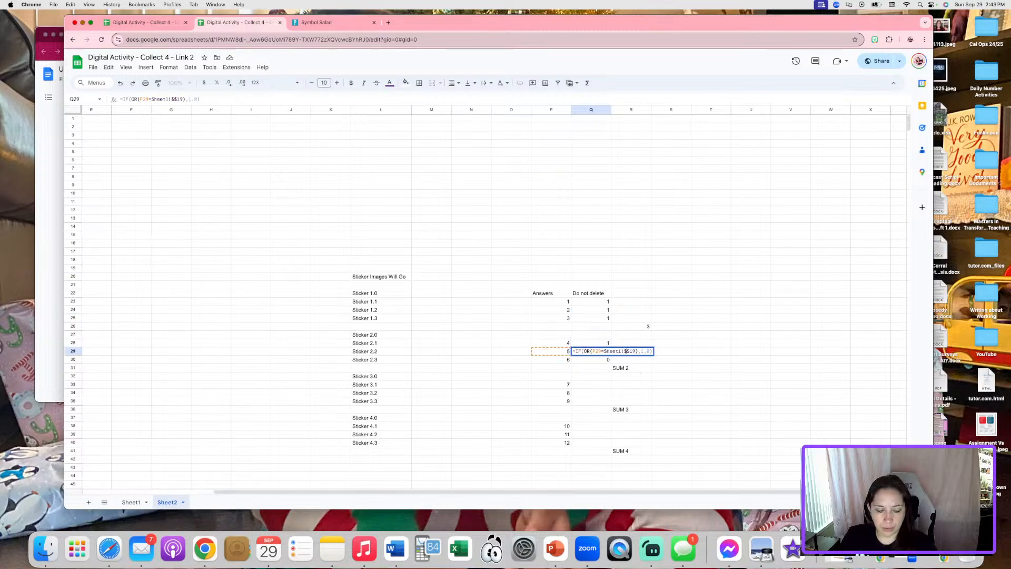
pyautogui.press('Return')
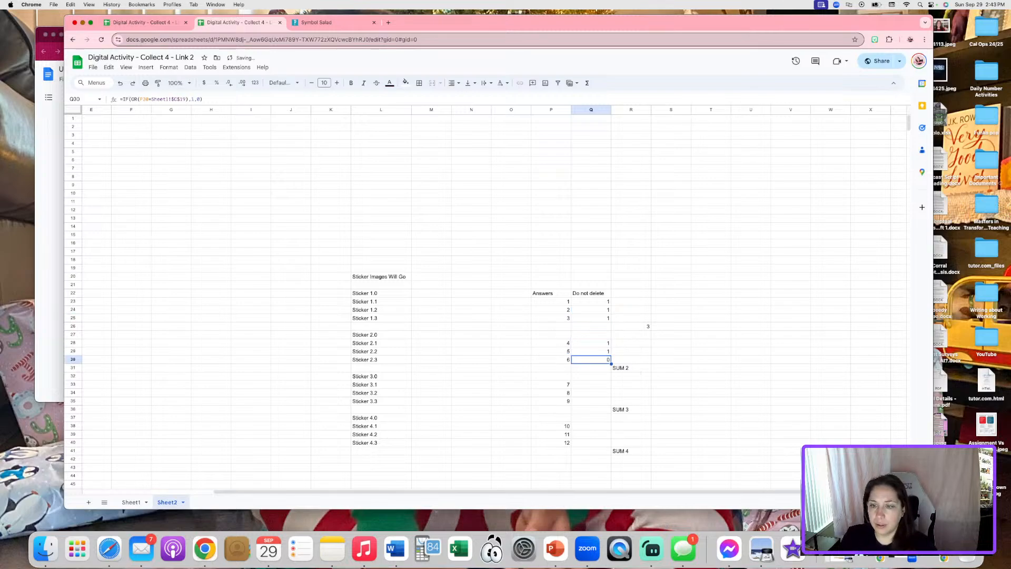
pyautogui.doubleClick(598, 359)
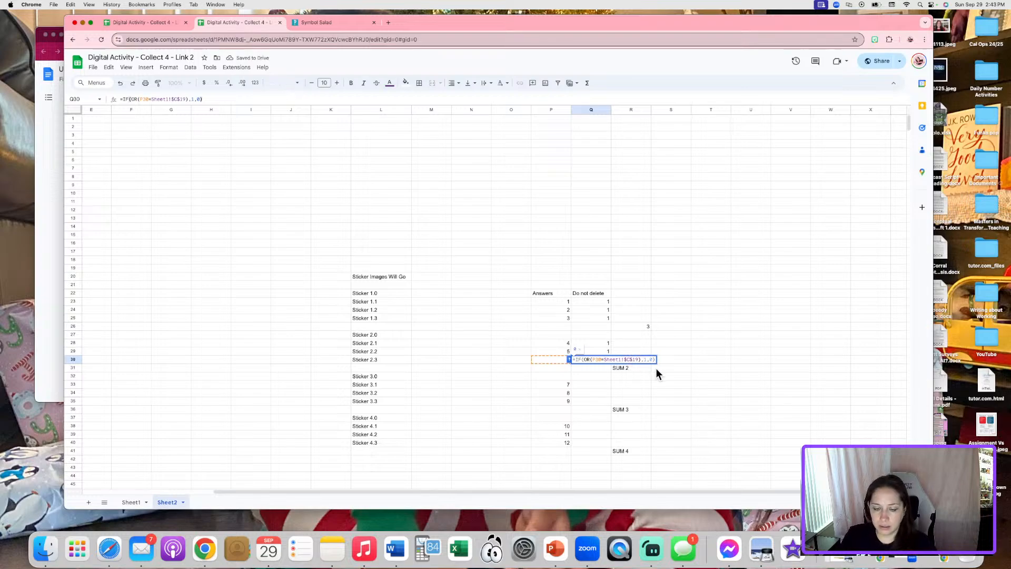
pyautogui.press('Return')
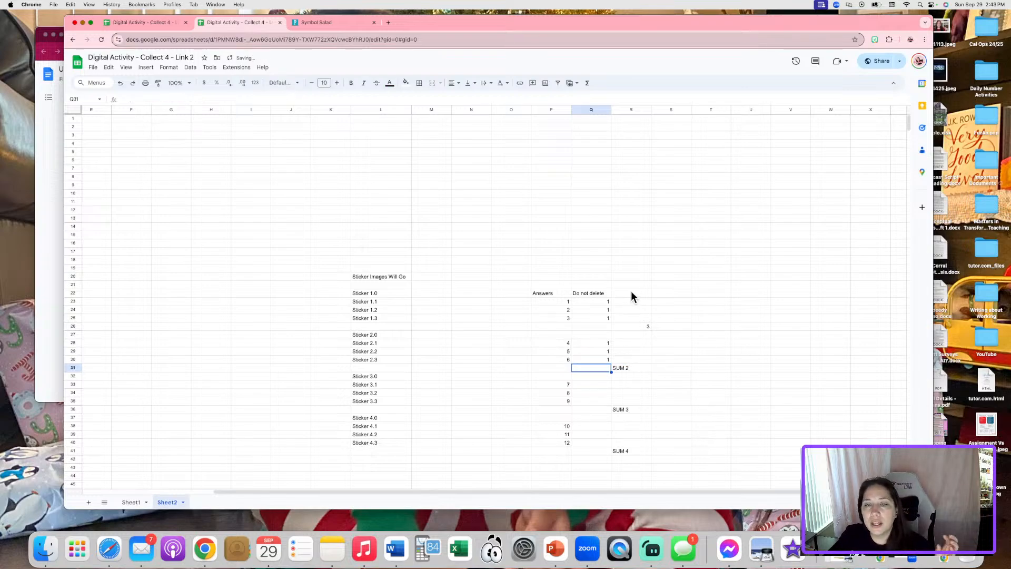
# - Review the formulas in Q23:Q25, and copy the answer-check formulas from Q28:Q30 into Q33:Q35
pyautogui.click(603, 302)
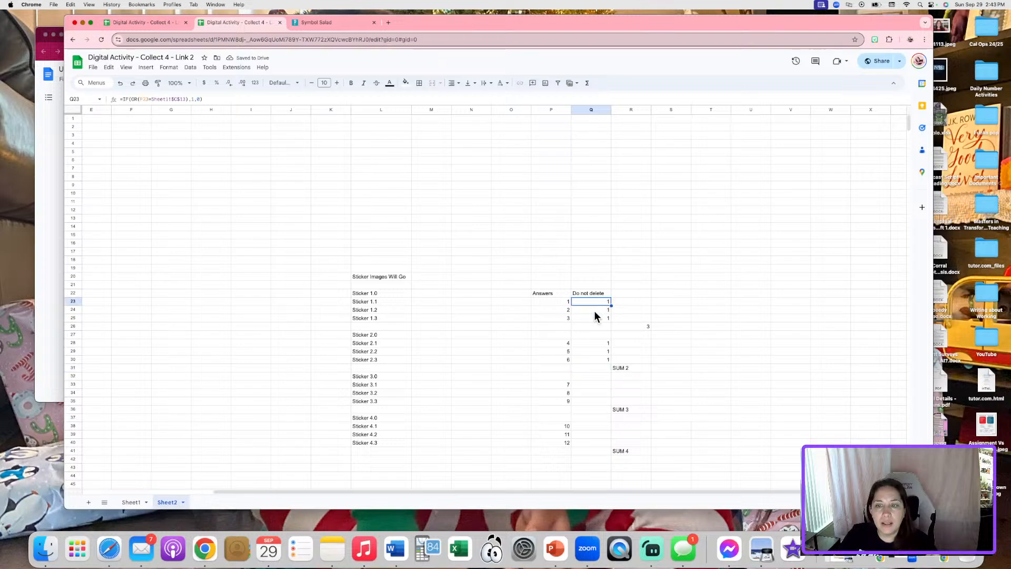
pyautogui.press('Down')
pyautogui.press('Down')
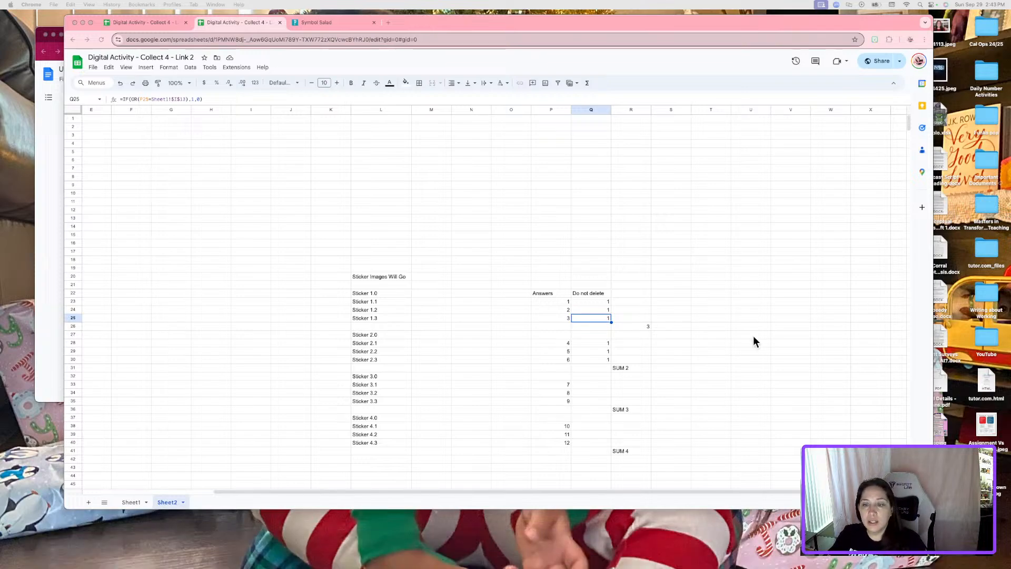
pyautogui.click(656, 351)
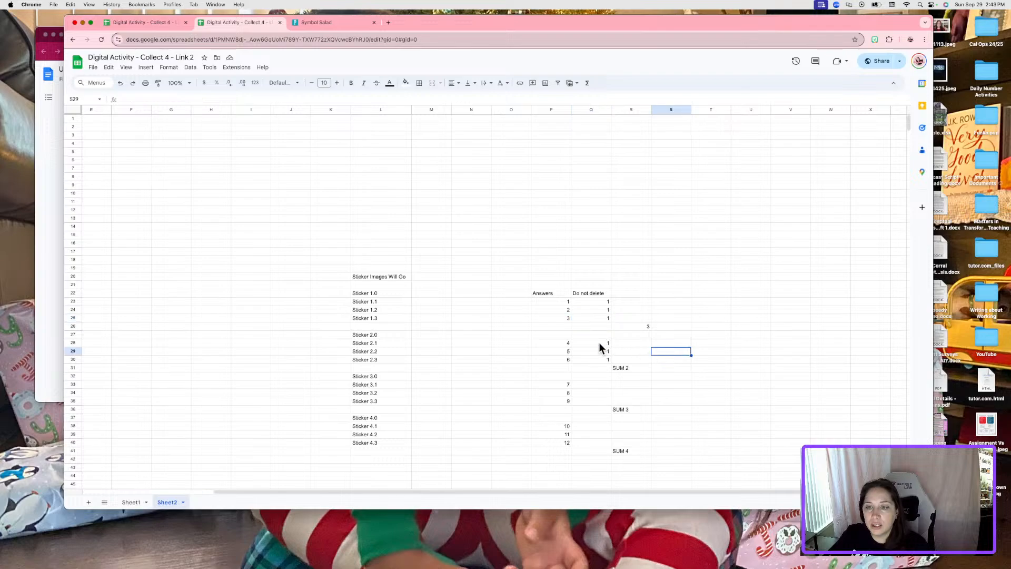
pyautogui.moveTo(600, 343); pyautogui.dragTo(596, 359)
pyautogui.press('super+c')
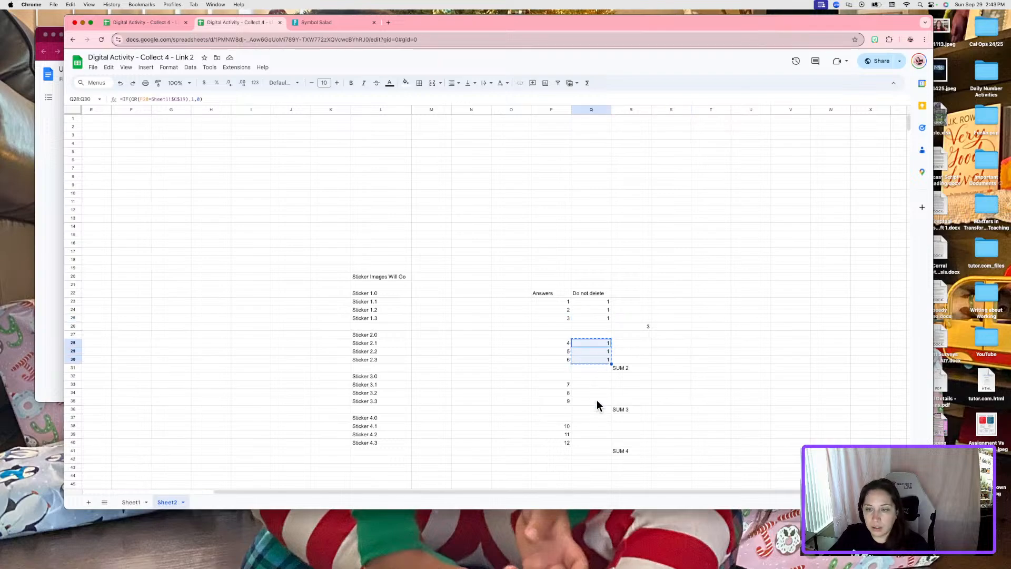
pyautogui.click(596, 385)
pyautogui.press('super+v')
pyautogui.click(694, 386)
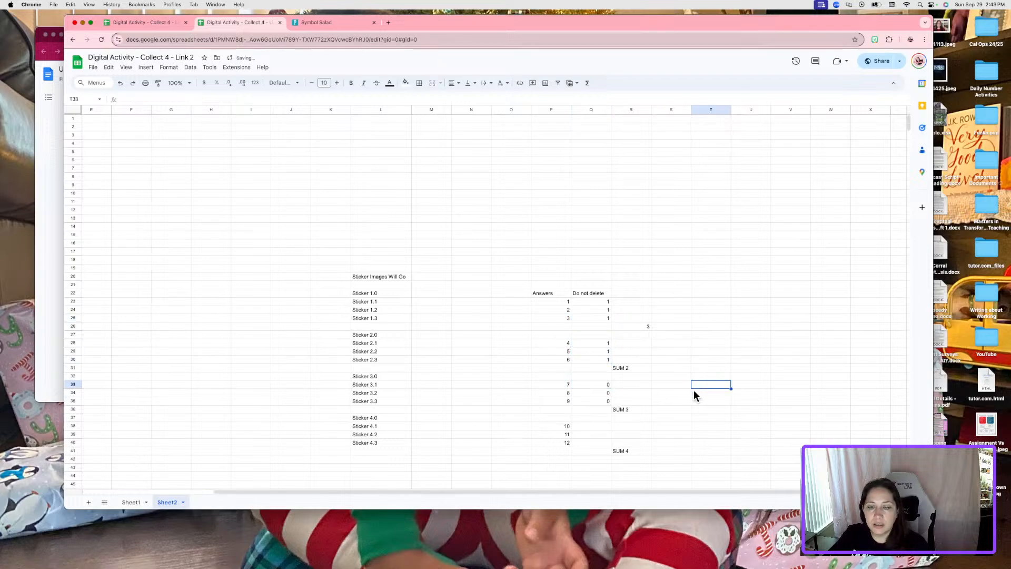
# - Look up the Q7 answer box's row on Sheet1 and change the reference in Sheet2 cell Q33 to $C$25
pyautogui.click(134, 501)
pyautogui.click(127, 400)
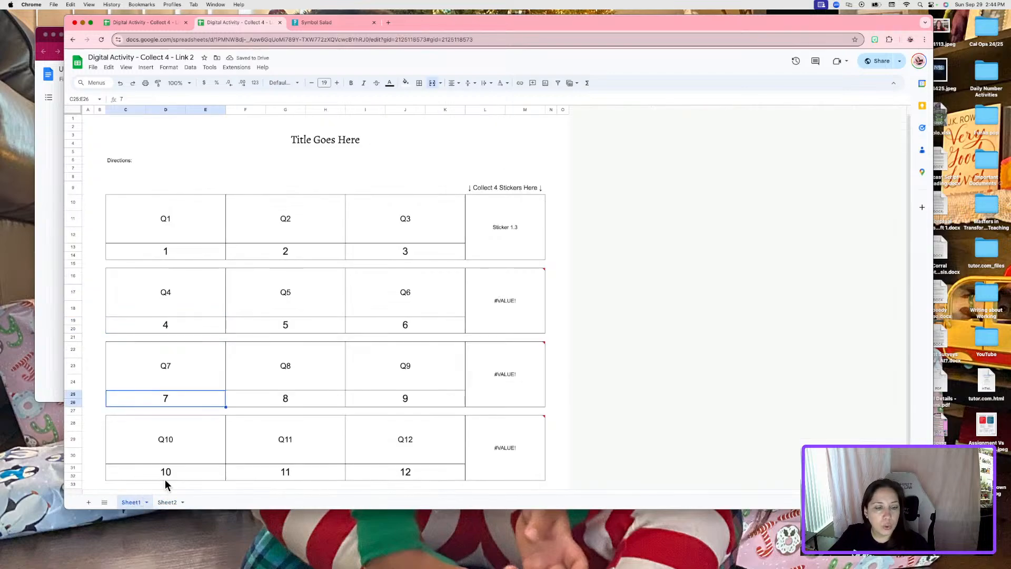
pyautogui.click(166, 502)
pyautogui.doubleClick(598, 385)
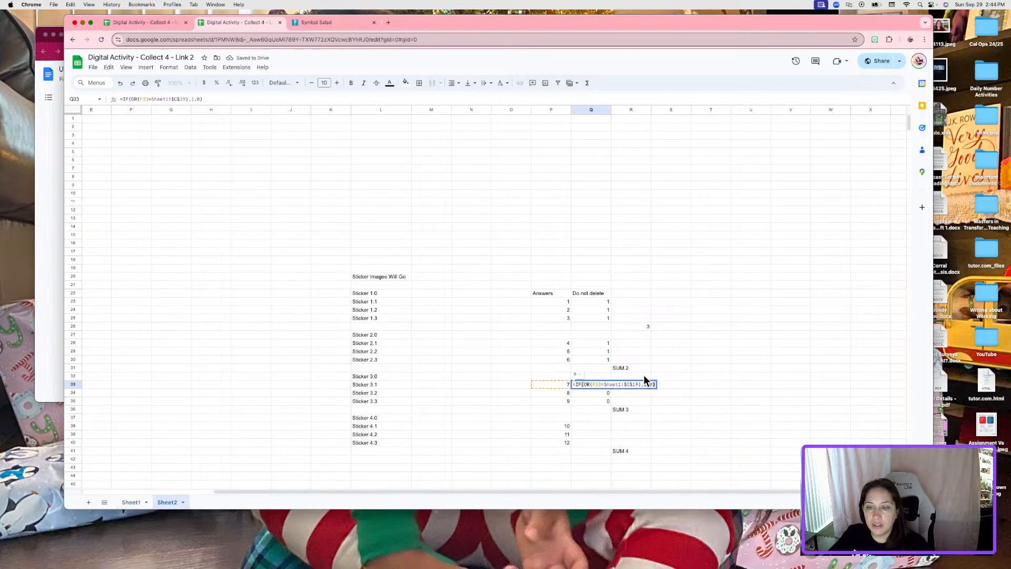
pyautogui.click(657, 382)
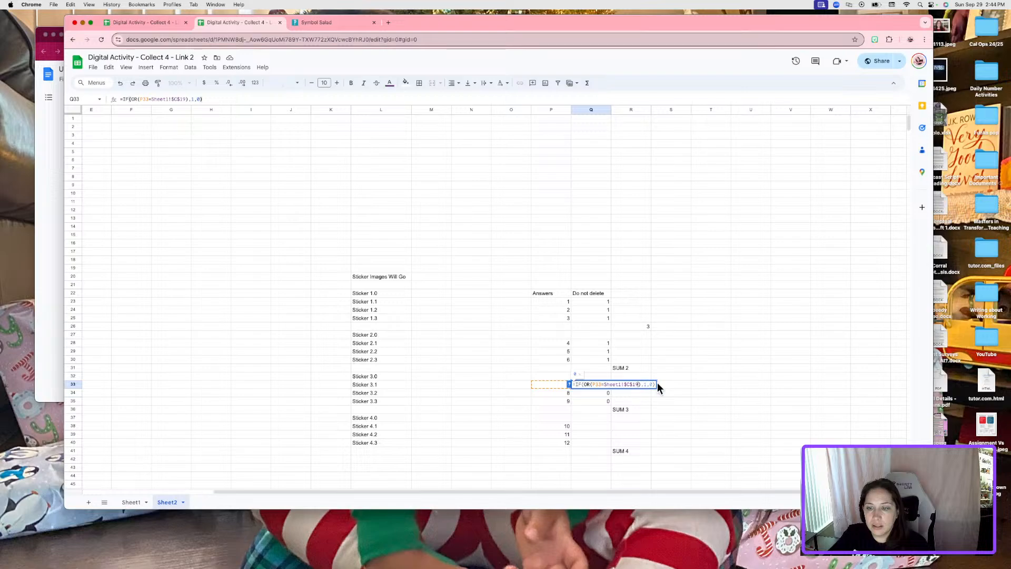
pyautogui.press('Return')
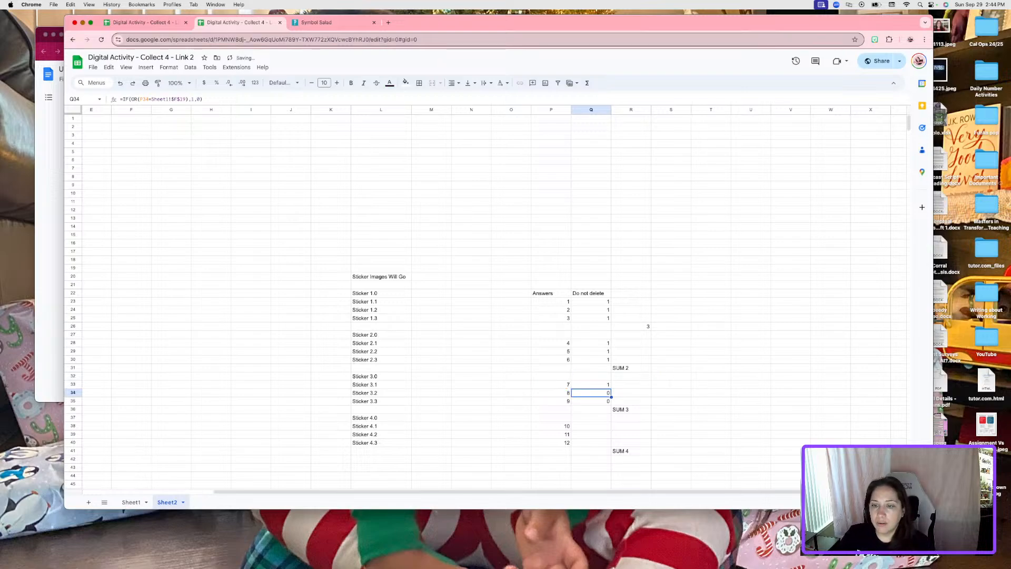
# - Change the Sheet1 references in the answer-check formulas of Q34 and Q35 to $F$25 and $I$25
pyautogui.doubleClick(593, 392)
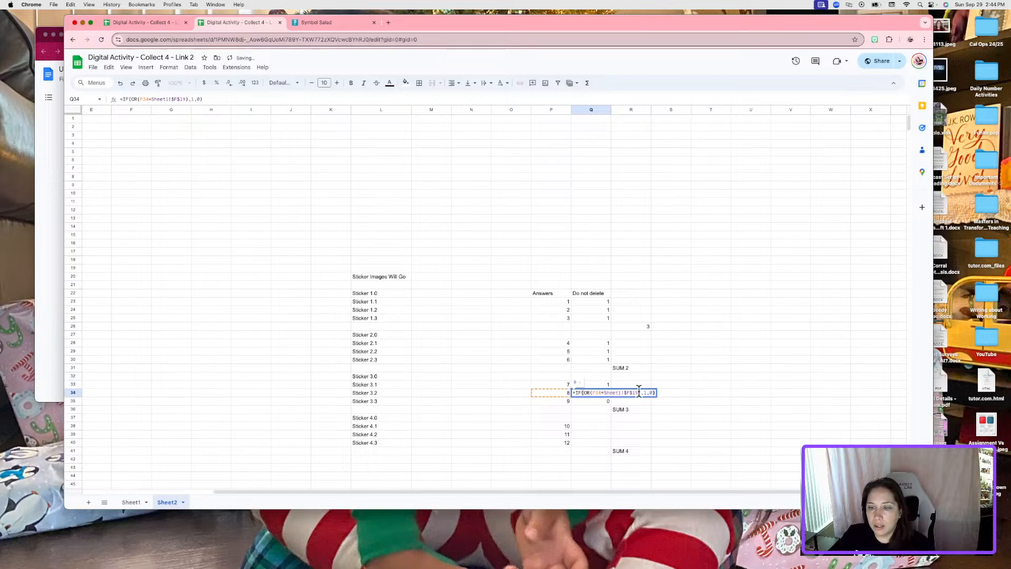
pyautogui.click(660, 393)
pyautogui.press('Return')
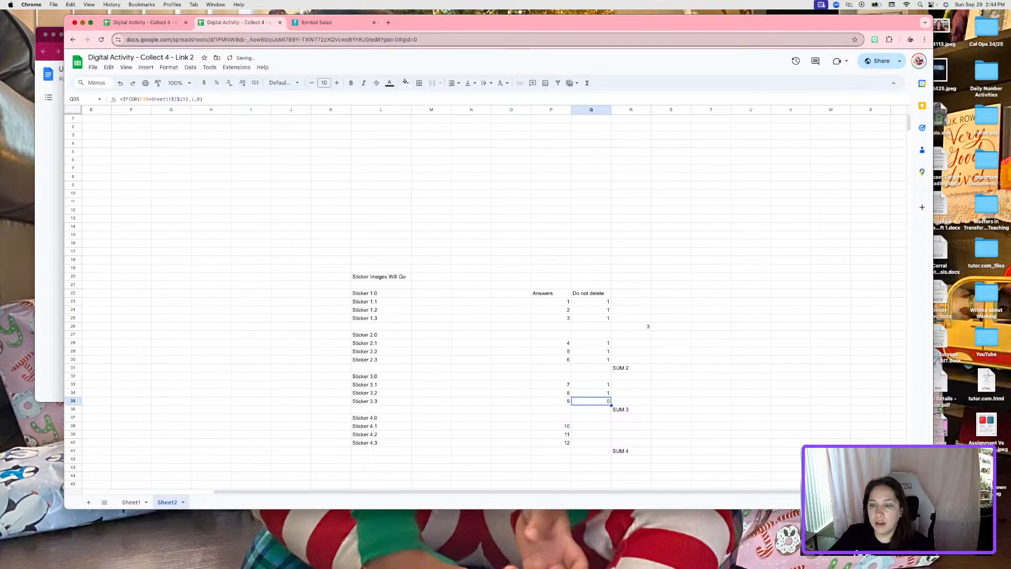
pyautogui.doubleClick(594, 403)
pyautogui.click(641, 403)
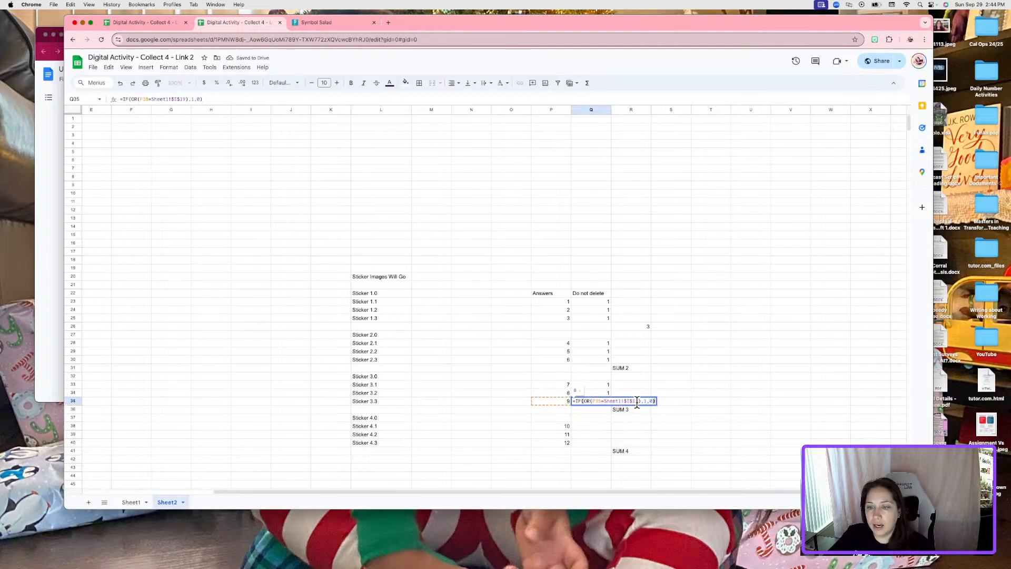
pyautogui.press('Return')
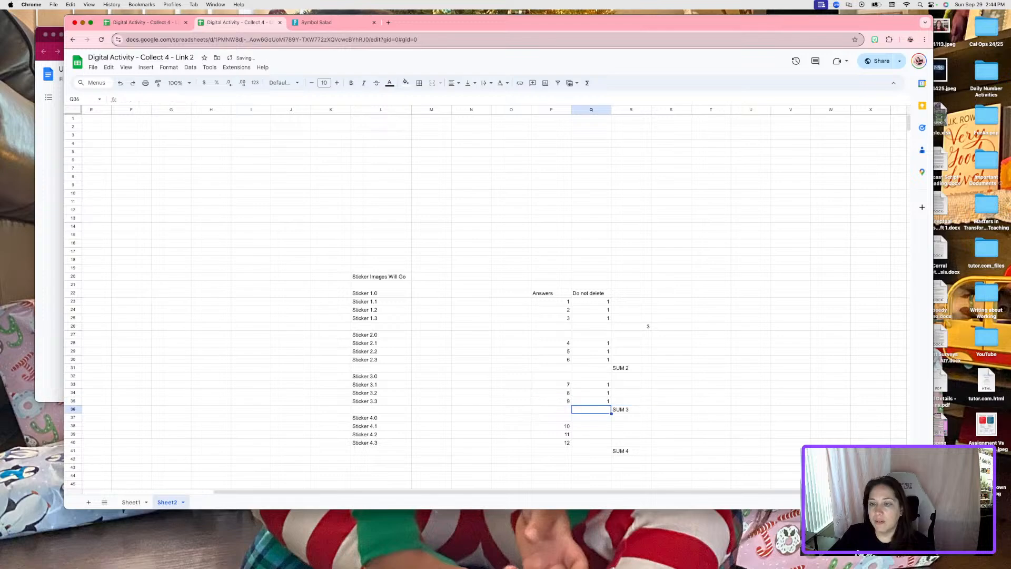
# - Paste the copied answer-check formulas into Q38:Q40 beside answers 10, 11 and 12
pyautogui.moveTo(585, 425); pyautogui.dragTo(587, 442)
pyautogui.hotkey('ctrl', 'v')
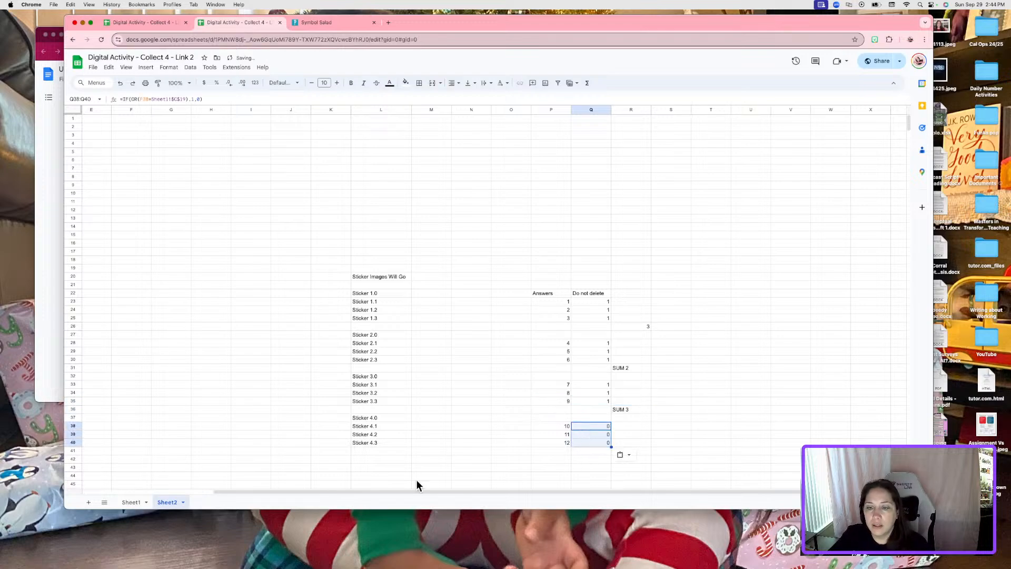
pyautogui.click(687, 426)
# - Look up the Q10 answer box's row on Sheet1 and change the reference in Sheet2 cell Q38 to $C$31
pyautogui.click(131, 502)
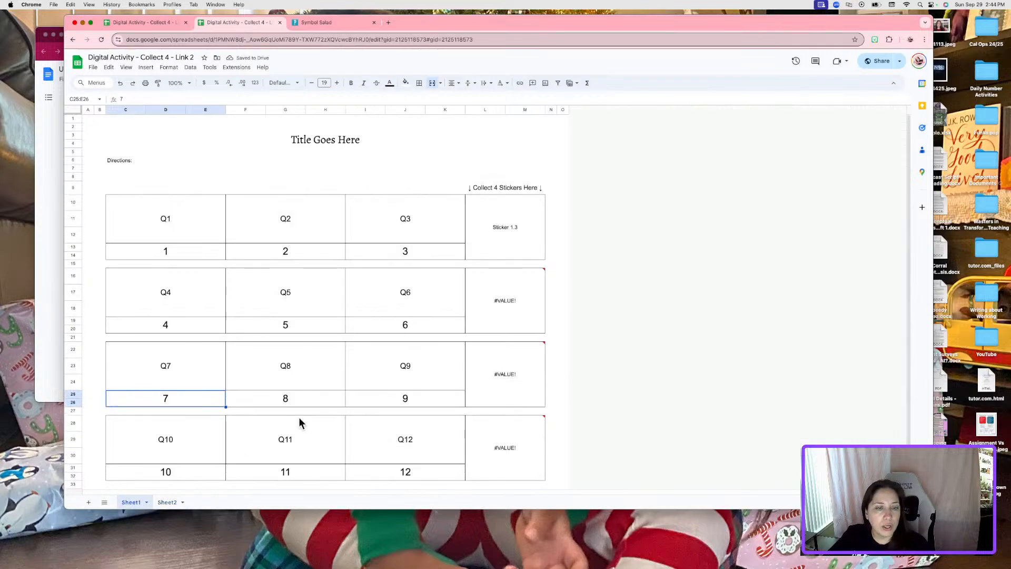
pyautogui.click(158, 466)
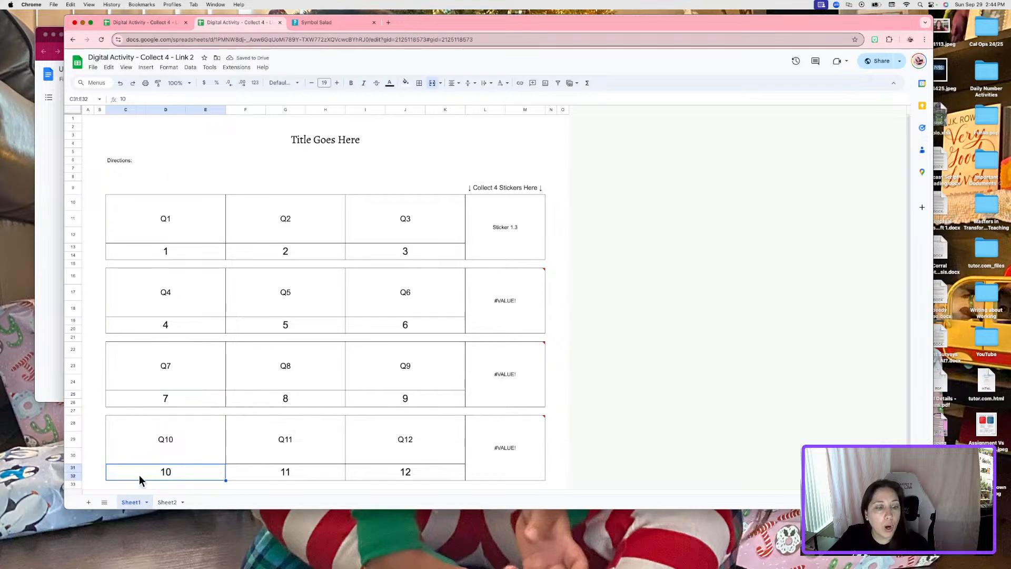
pyautogui.click(166, 502)
pyautogui.click(598, 425)
pyautogui.doubleClick(598, 425)
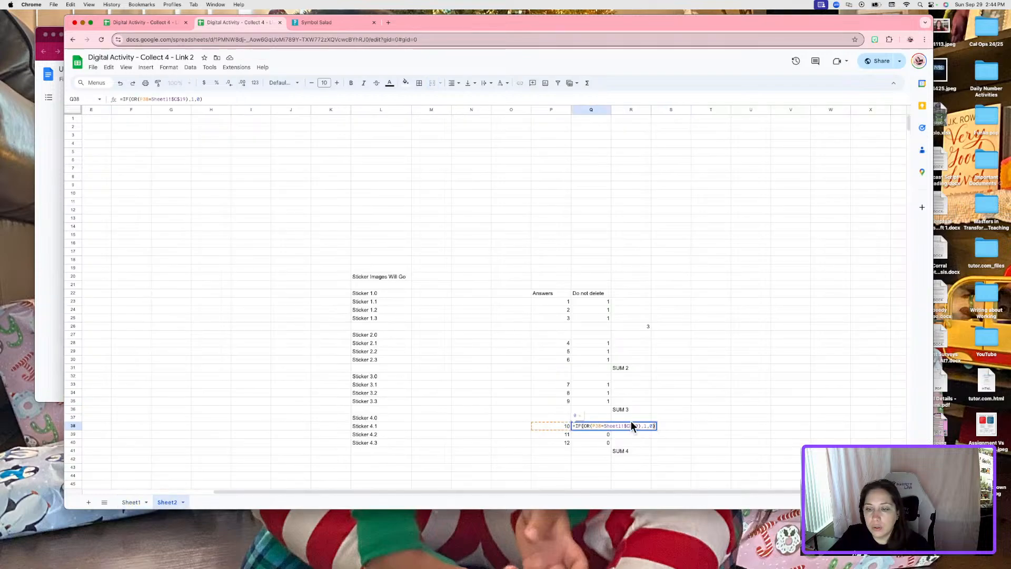
pyautogui.press('BackSpace')
pyautogui.press('BackSpace')
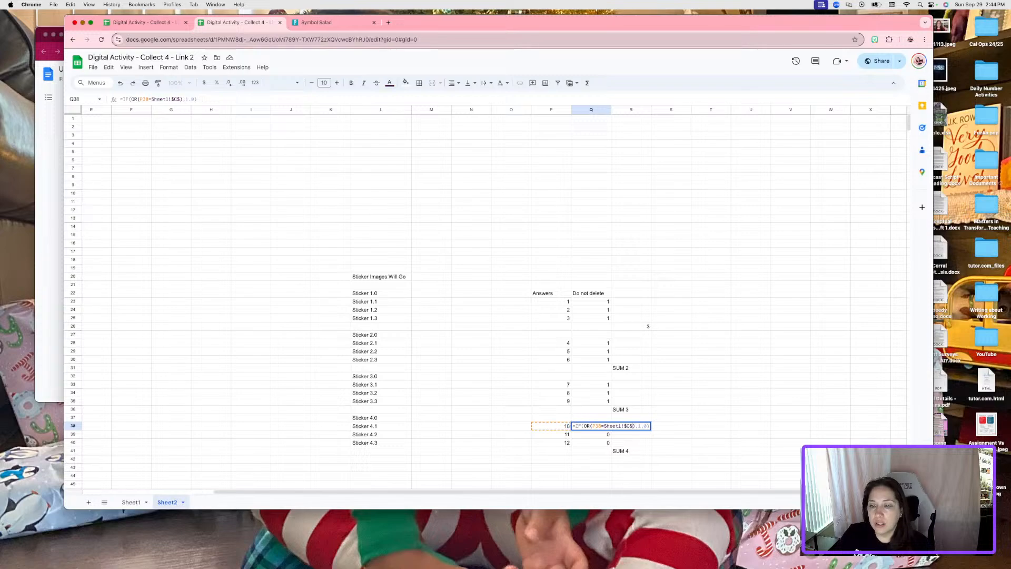
pyautogui.write('20')
pyautogui.press('Return')
# - Change the Sheet1 reference in the Q39 answer-check formula to $F$31
pyautogui.doubleClick(605, 435)
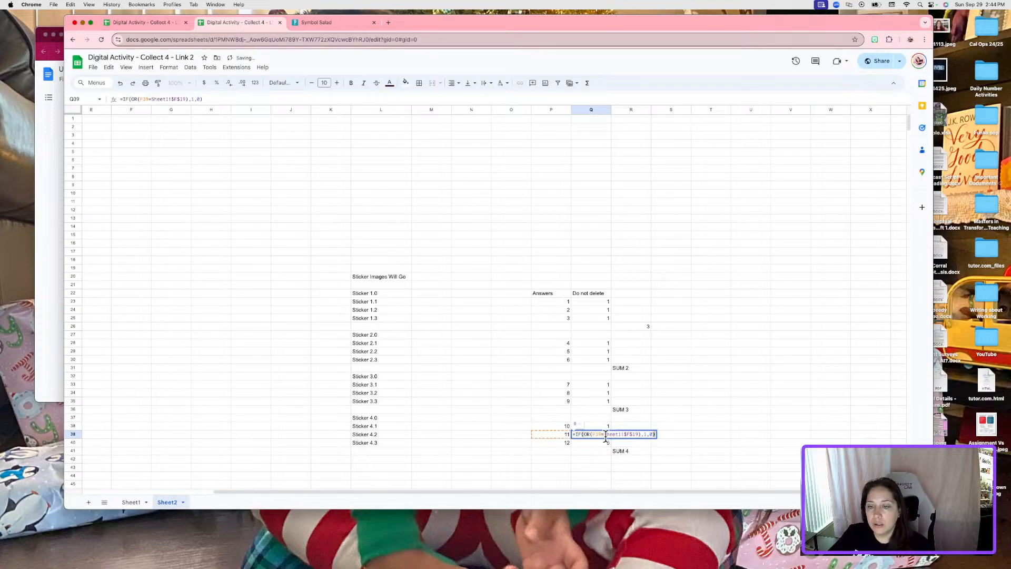
pyautogui.click(639, 434)
pyautogui.press('BackSpace')
pyautogui.press('BackSpace')
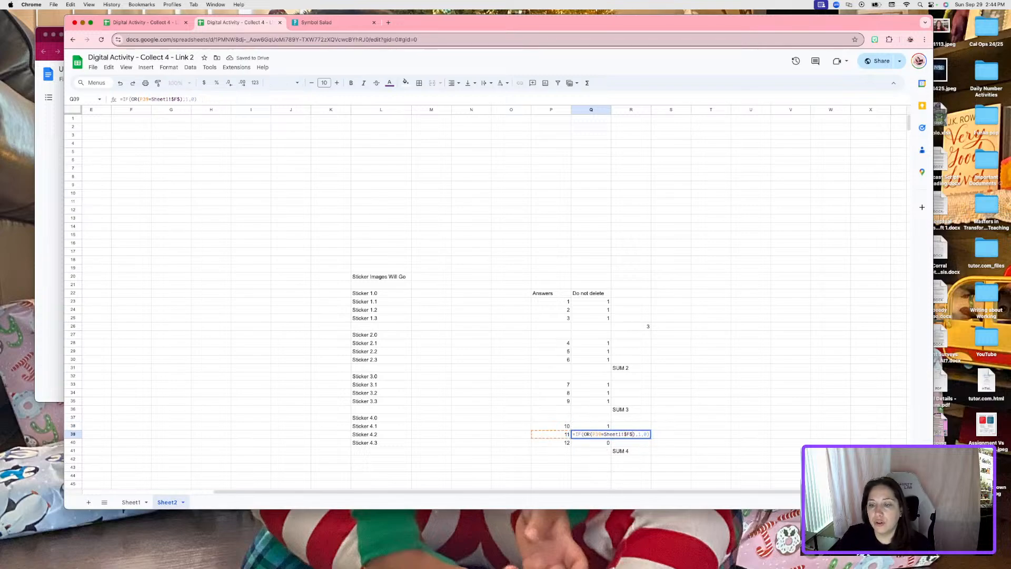
pyautogui.write('20')
pyautogui.press('Return')
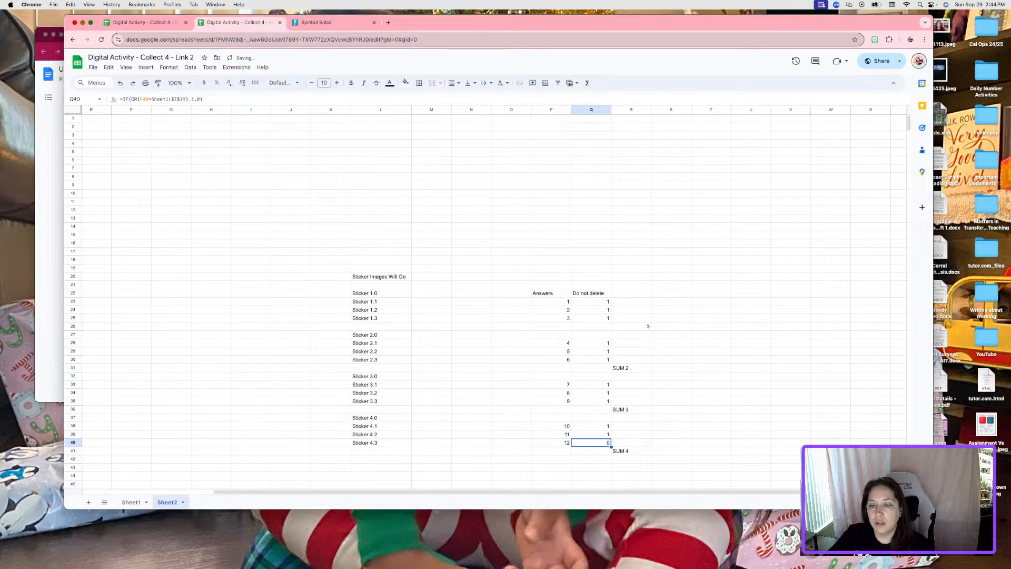
# - Change the Sheet1 reference in the Q40 answer-check formula to $I$31
pyautogui.doubleClick(598, 441)
pyautogui.click(639, 442)
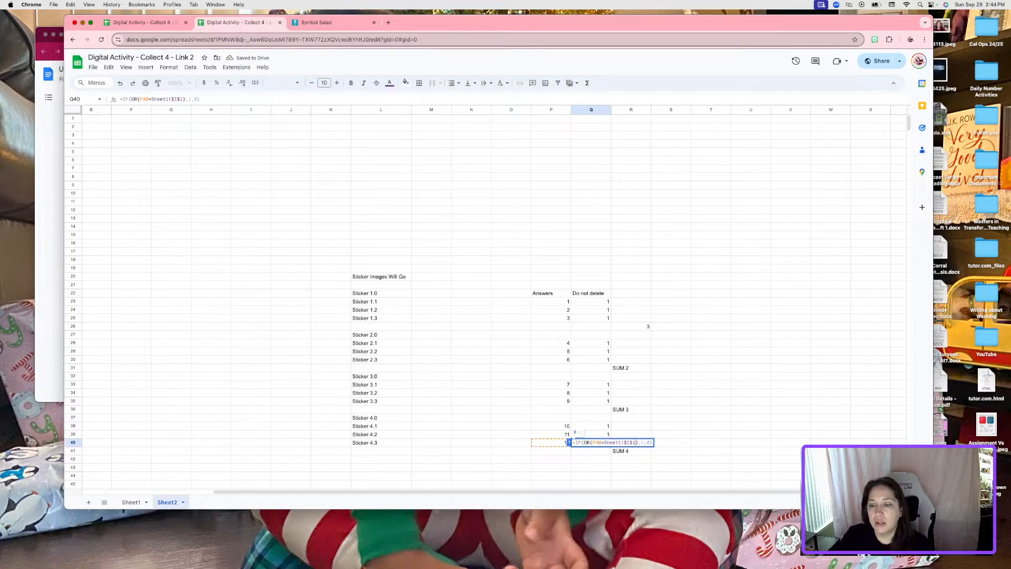
pyautogui.press('BackSpace')
pyautogui.press('BackSpace')
pyautogui.write('20')
pyautogui.press('Return')
pyautogui.click(758, 376)
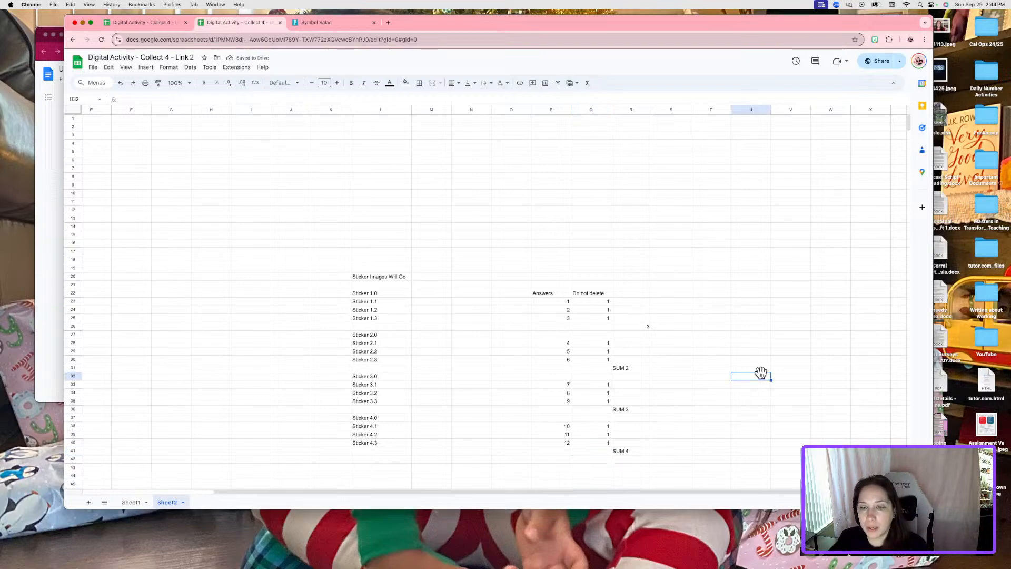
# - Check the existing SUM formula in R26 and replace the SUM 2 placeholder in R31 with a SUM of Q28:Q30
pyautogui.click(633, 361)
pyautogui.click(634, 369)
pyautogui.click(634, 326)
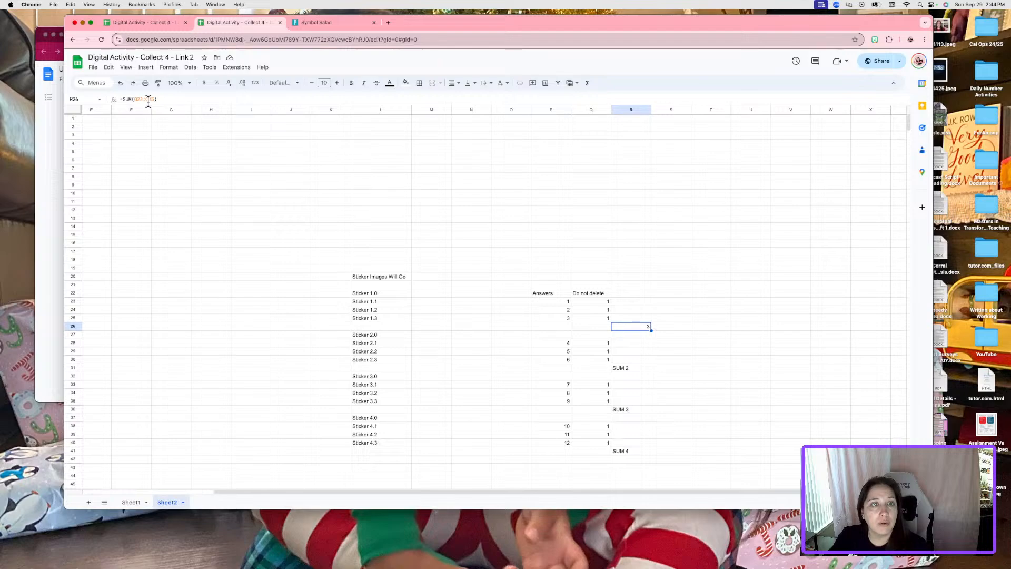
pyautogui.click(640, 369)
pyautogui.write('=')
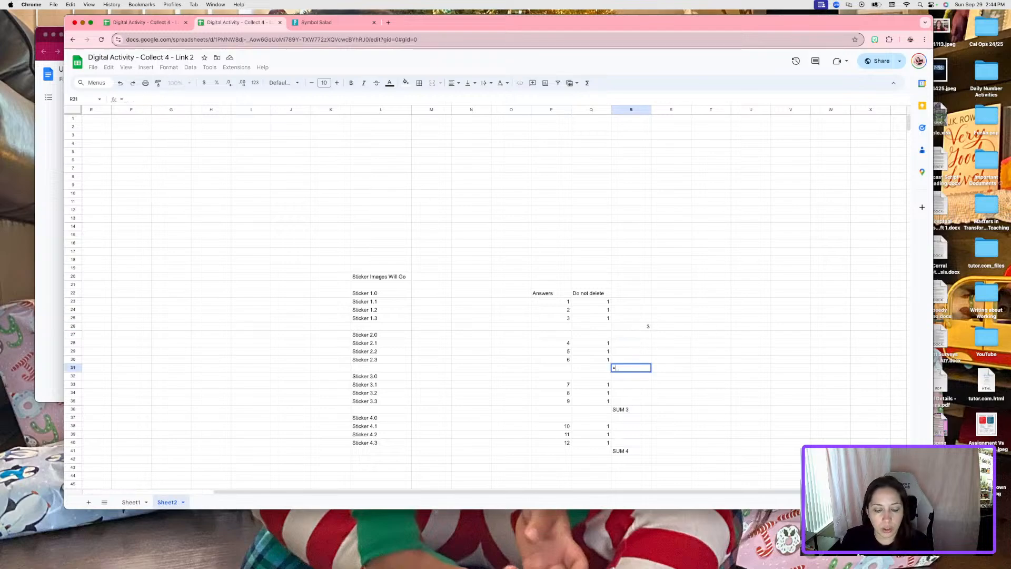
pyautogui.write('SUM(')
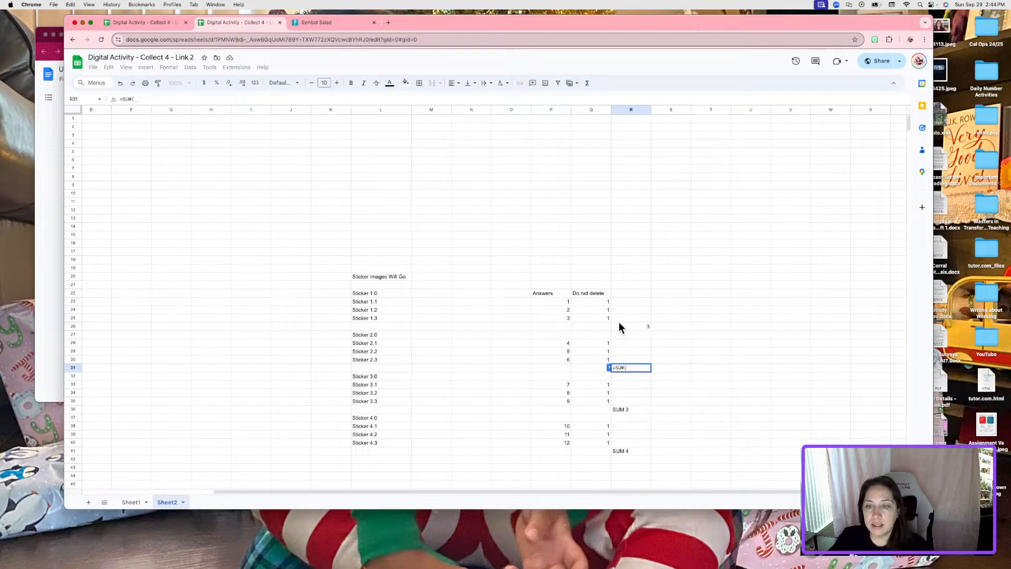
pyautogui.moveTo(596, 343); pyautogui.dragTo(595, 361)
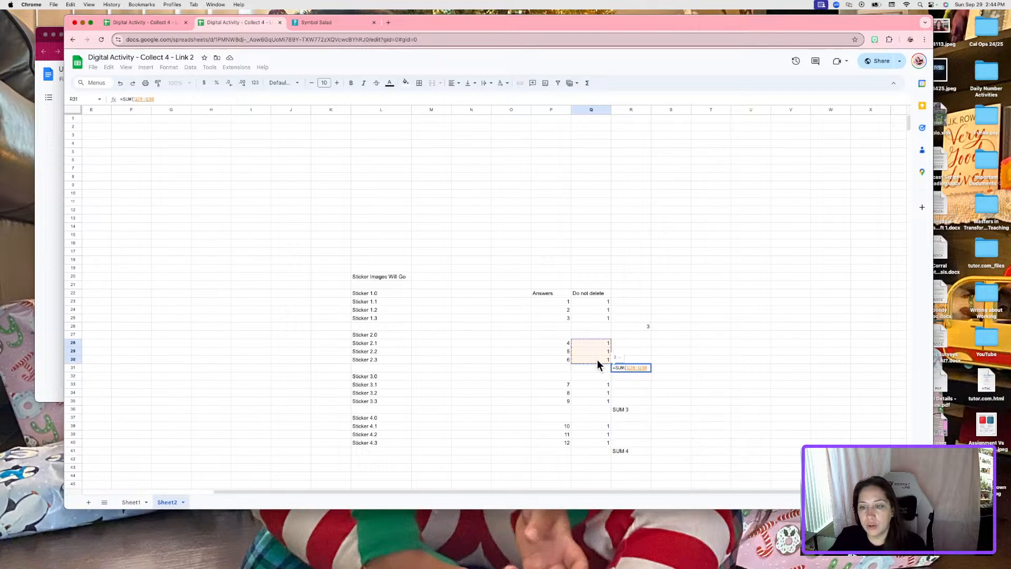
pyautogui.press('Return')
# - Replace the SUM 3 placeholder in R36 with a SUM of Q33:Q35
pyautogui.click(634, 406)
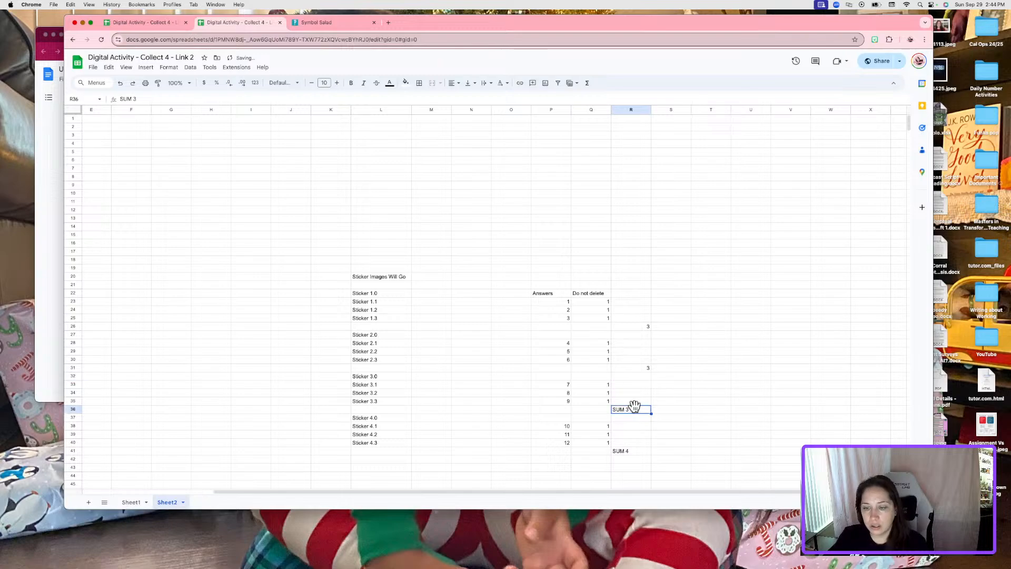
pyautogui.write('=SUM')
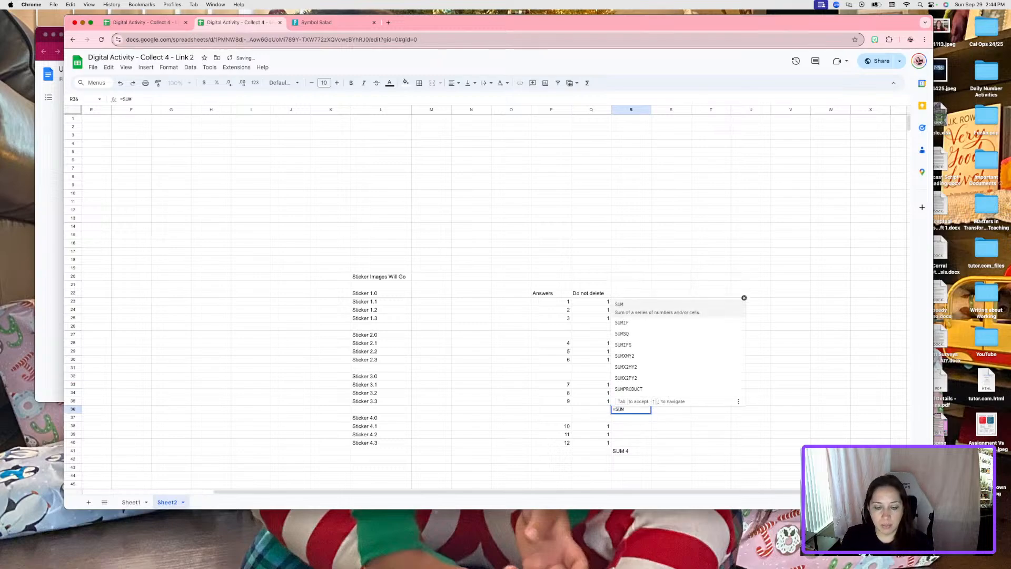
pyautogui.write('(')
pyautogui.moveTo(605, 383); pyautogui.dragTo(604, 406)
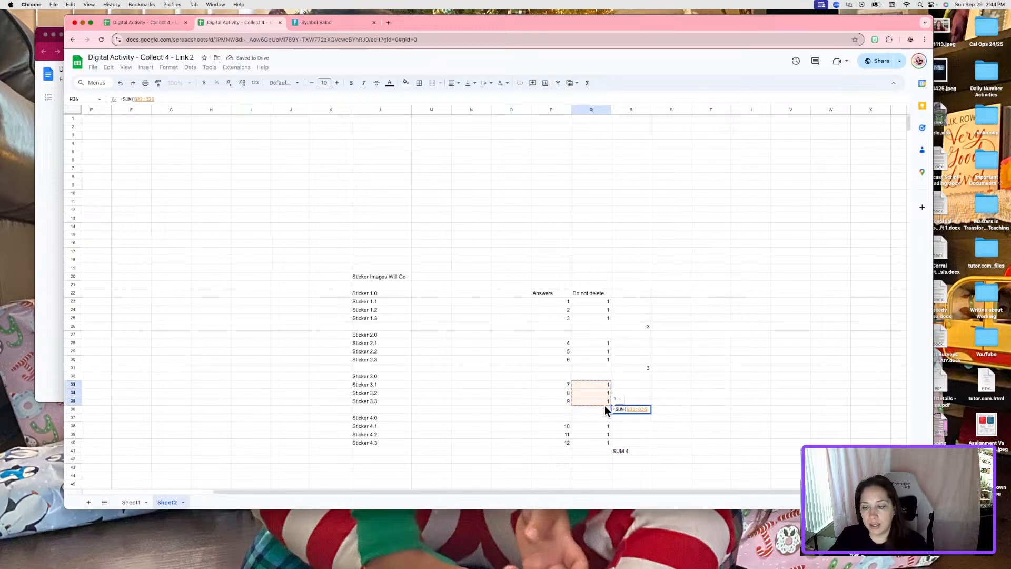
pyautogui.press('Return')
# - Replace the SUM 4 placeholder in R41 with a SUM of Q38:Q40
pyautogui.click(634, 451)
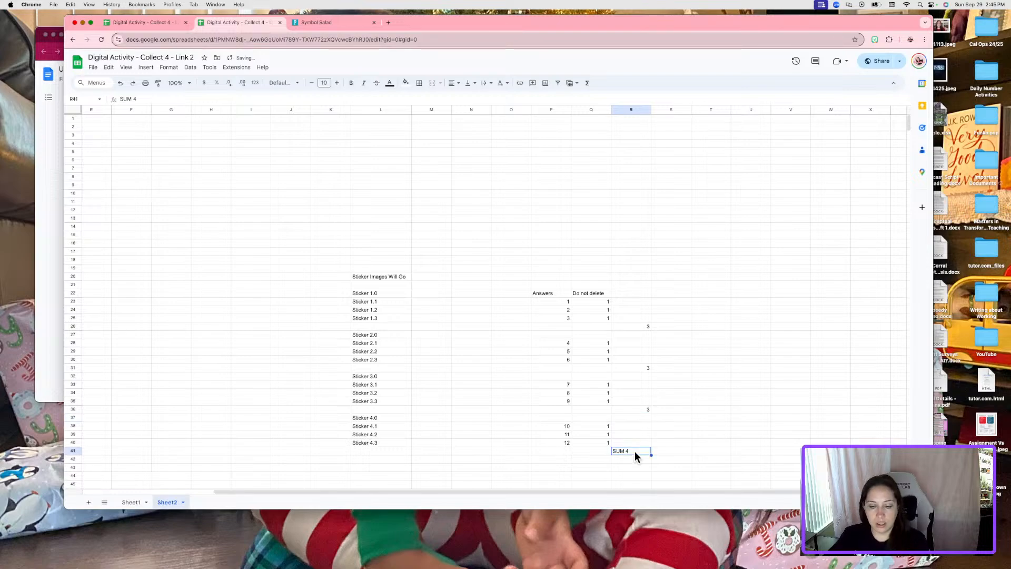
pyautogui.write('=SUM')
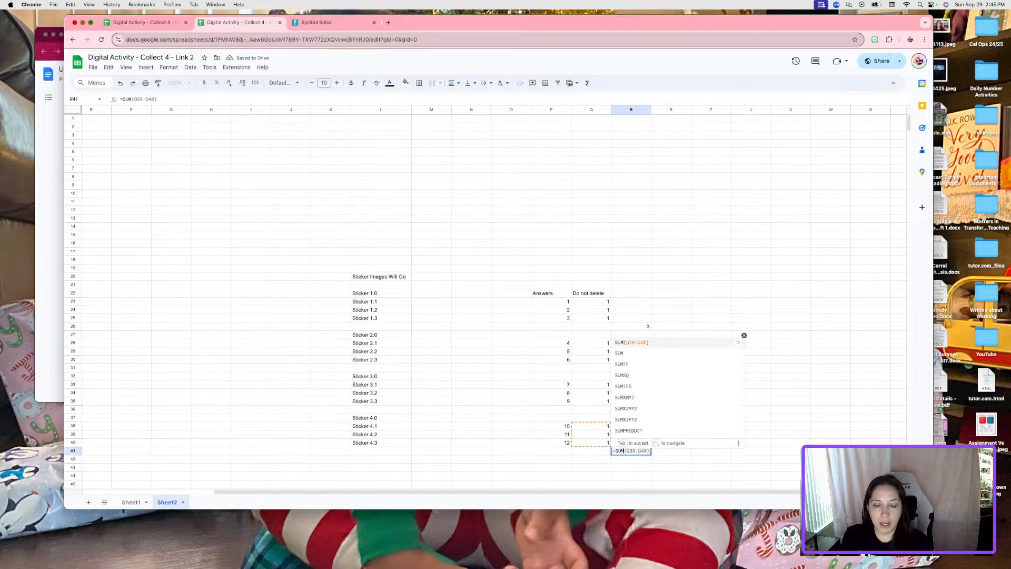
pyautogui.write('(')
pyautogui.moveTo(601, 420); pyautogui.dragTo(595, 441)
pyautogui.press('Return')
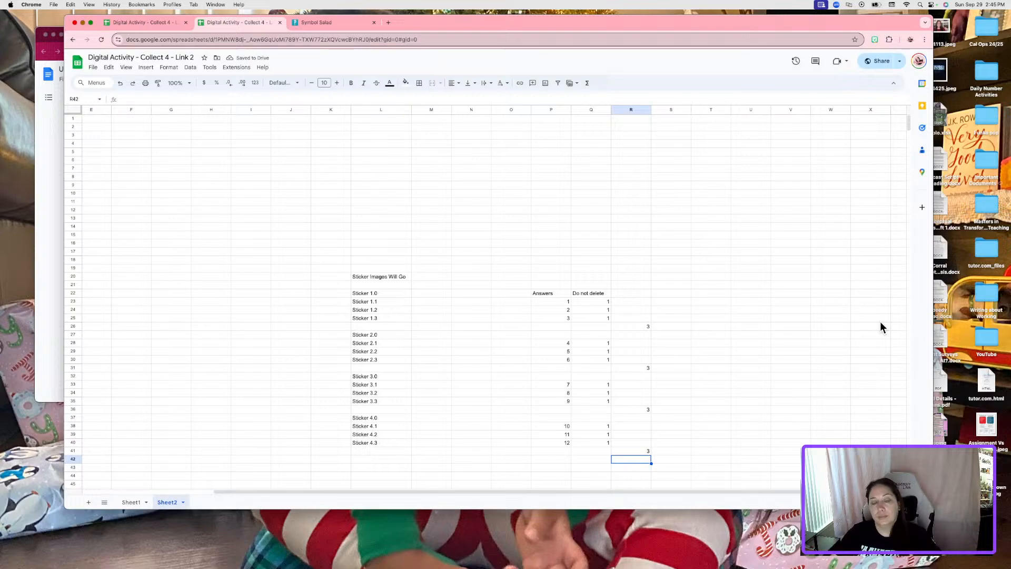
# - Review the first-row answer boxes and the OFFSET formulas in the four sticker cells on Sheet1
pyautogui.click(131, 503)
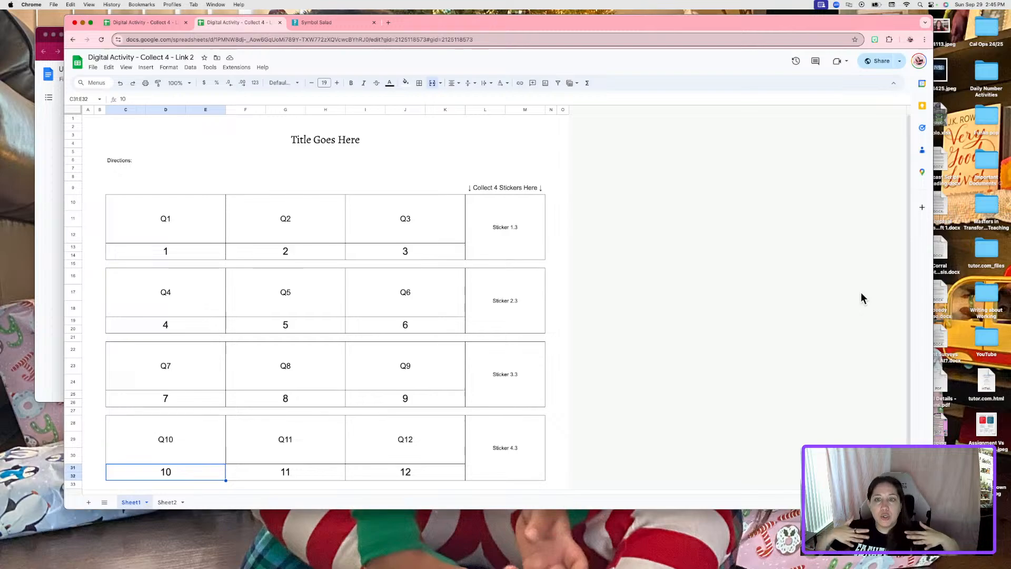
pyautogui.click(168, 255)
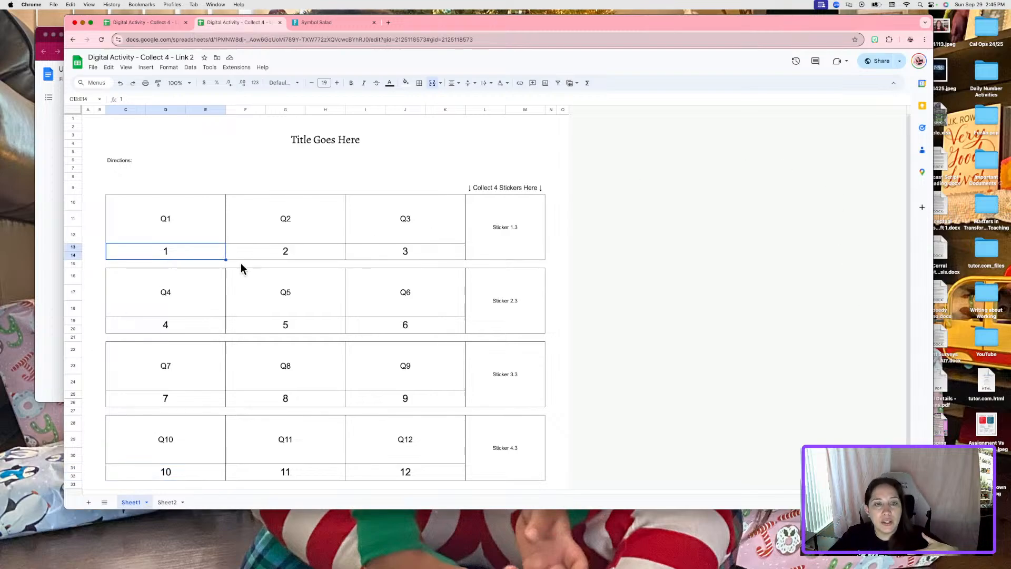
pyautogui.click(306, 255)
pyautogui.click(366, 252)
pyautogui.click(191, 254)
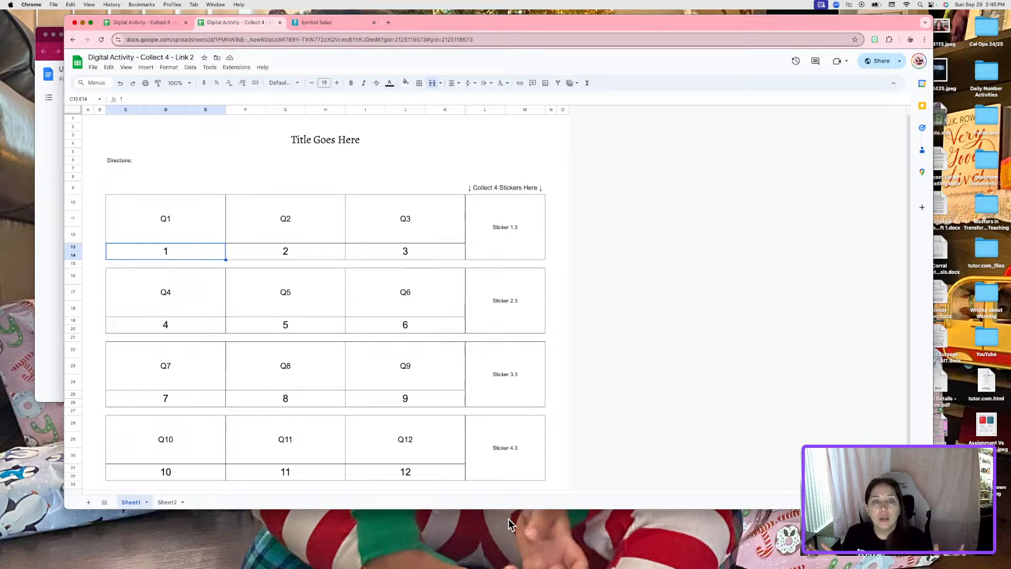
pyautogui.click(493, 232)
pyautogui.click(508, 328)
pyautogui.click(504, 352)
pyautogui.click(513, 459)
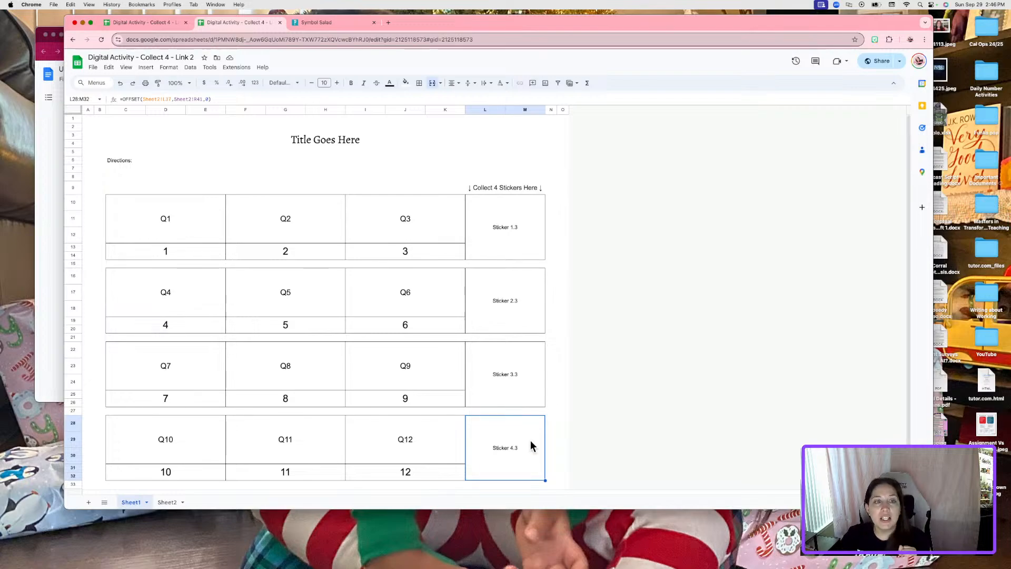
pyautogui.click(204, 248)
pyautogui.click(275, 252)
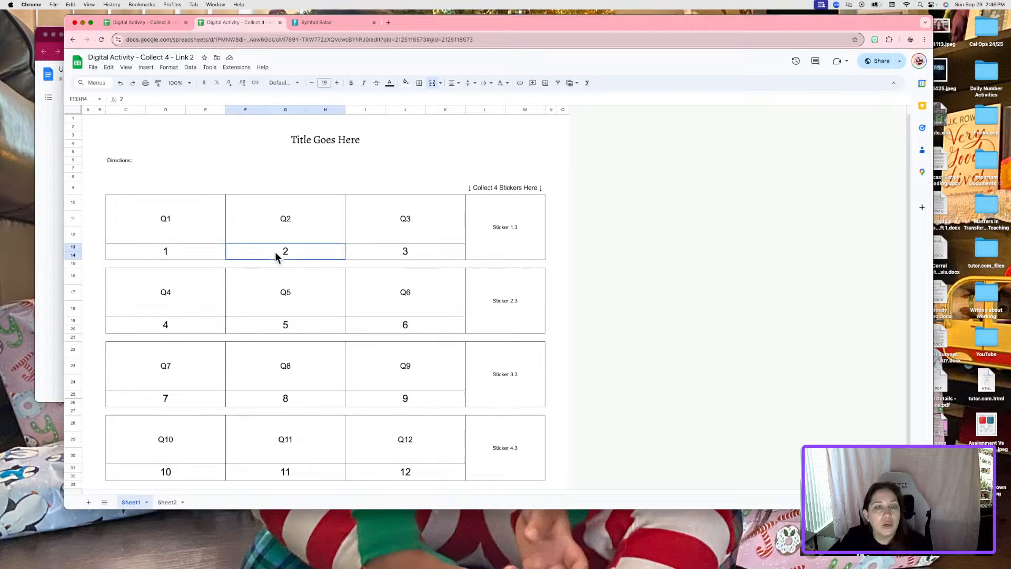
pyautogui.click(400, 251)
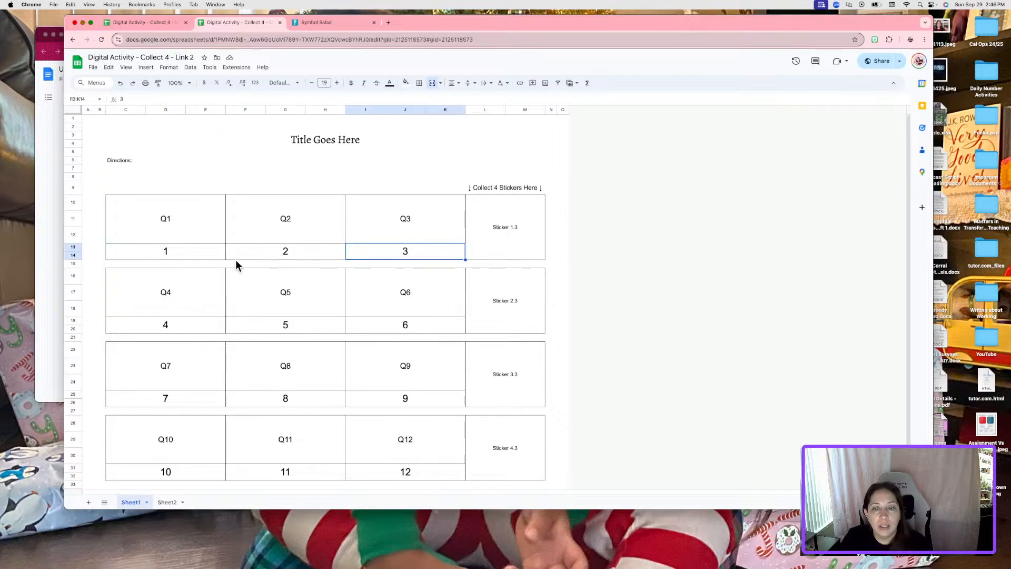
pyautogui.click(196, 248)
pyautogui.keyDown('shift'); pyautogui.click(309, 255); pyautogui.keyUp('shift')
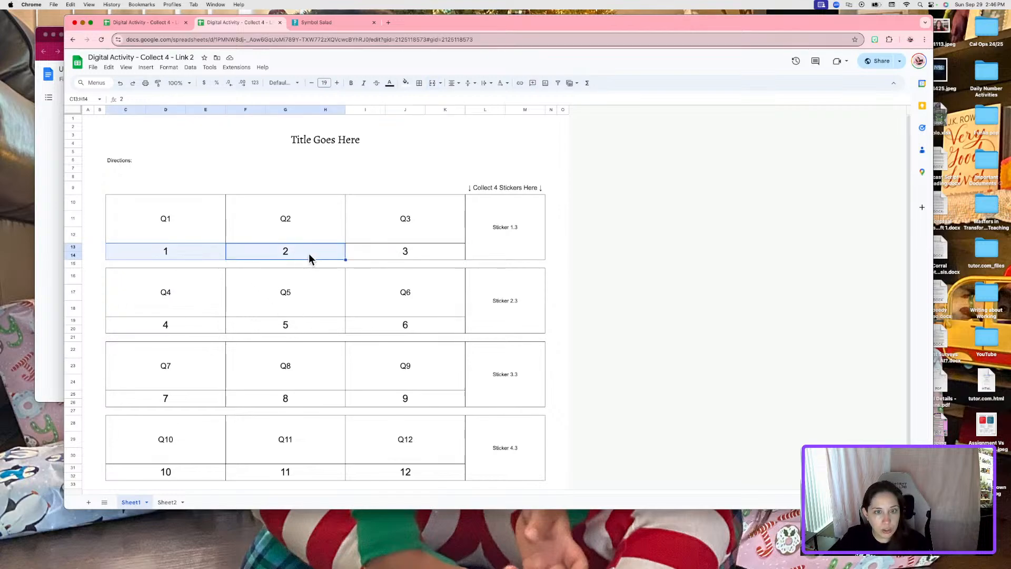
pyautogui.keyDown('shift'); pyautogui.click(372, 254); pyautogui.keyUp('shift')
pyautogui.keyDown('super'); pyautogui.click(192, 332); pyautogui.keyUp('super')
pyautogui.keyDown('shift'); pyautogui.click(282, 328); pyautogui.keyUp('shift')
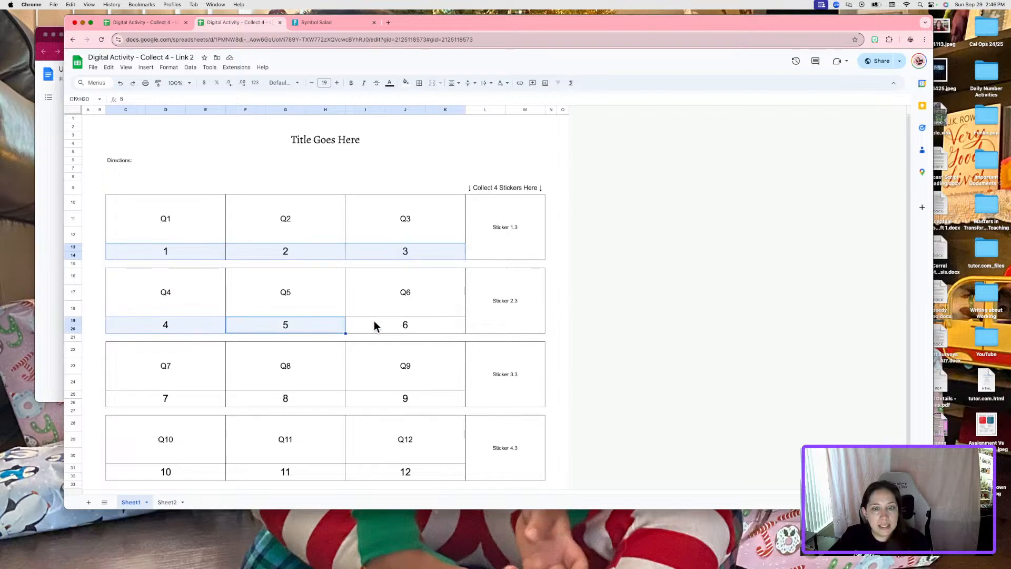
pyautogui.keyDown('shift'); pyautogui.click(374, 321); pyautogui.keyUp('shift')
pyautogui.keyDown('super'); pyautogui.click(153, 401); pyautogui.keyUp('super')
pyautogui.keyDown('shift'); pyautogui.click(284, 400); pyautogui.keyUp('shift')
pyautogui.keyDown('shift'); pyautogui.click(384, 402); pyautogui.keyUp('shift')
pyautogui.keyDown('super'); pyautogui.click(196, 474); pyautogui.keyUp('super')
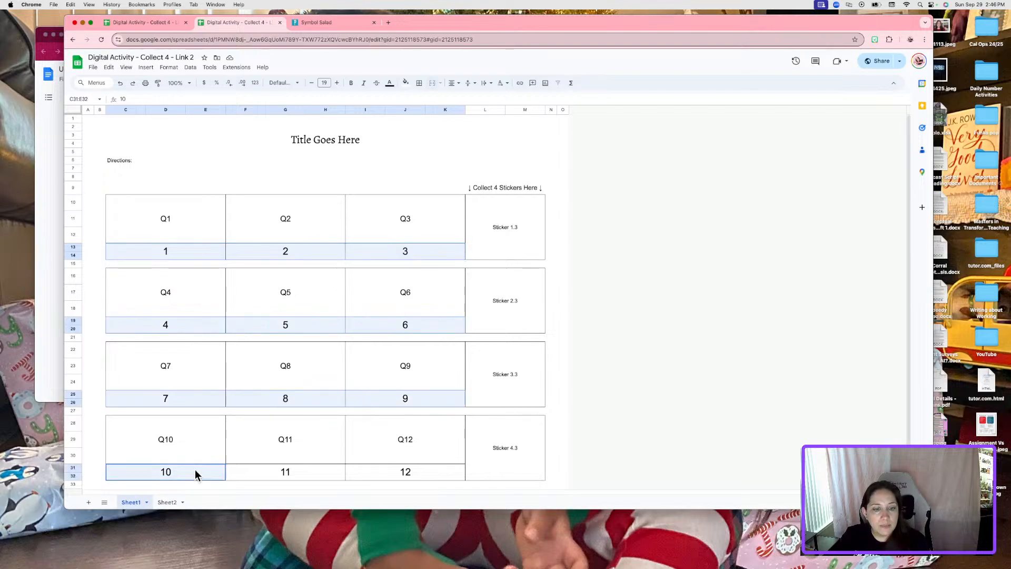
pyautogui.keyDown('shift'); pyautogui.click(287, 474); pyautogui.keyUp('shift')
pyautogui.keyDown('shift'); pyautogui.click(369, 479); pyautogui.keyUp('shift')
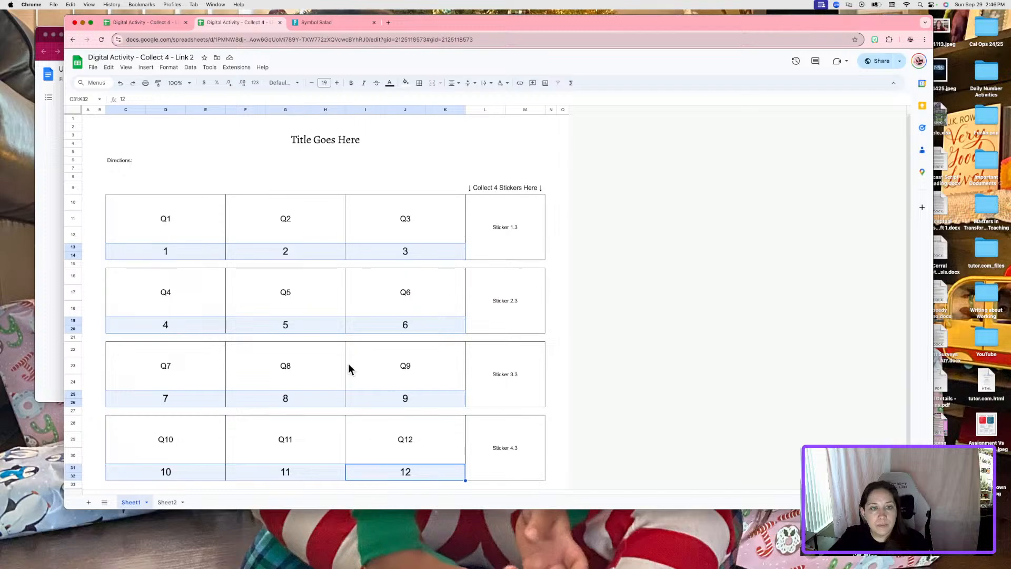
pyautogui.rightClick(205, 250)
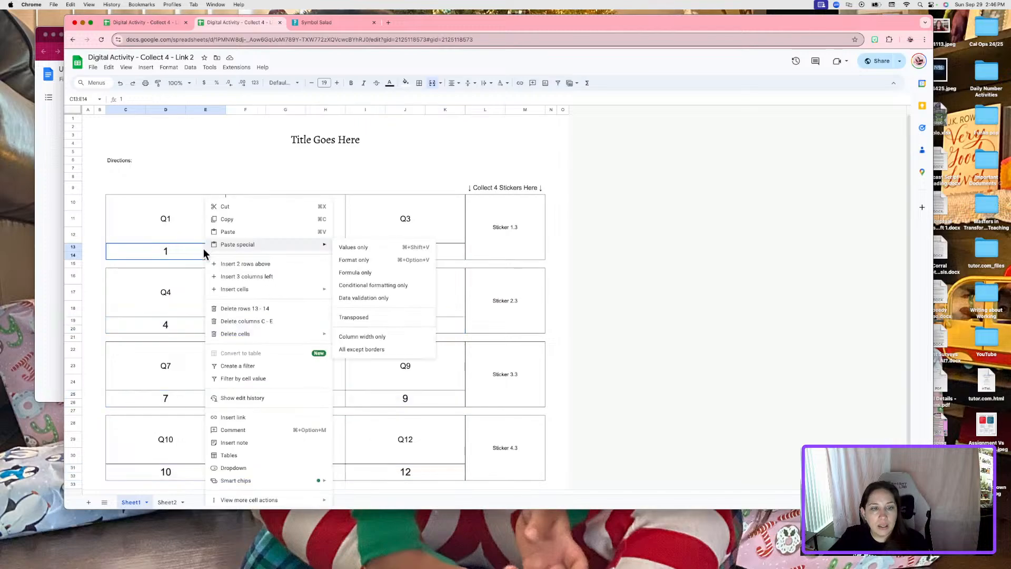
pyautogui.click(175, 252)
# - Select the answer boxes C13:K14, C19:K20, C25:K26 and C31:K32 together and open conditional formatting for them
pyautogui.moveTo(175, 251); pyautogui.dragTo(413, 244)
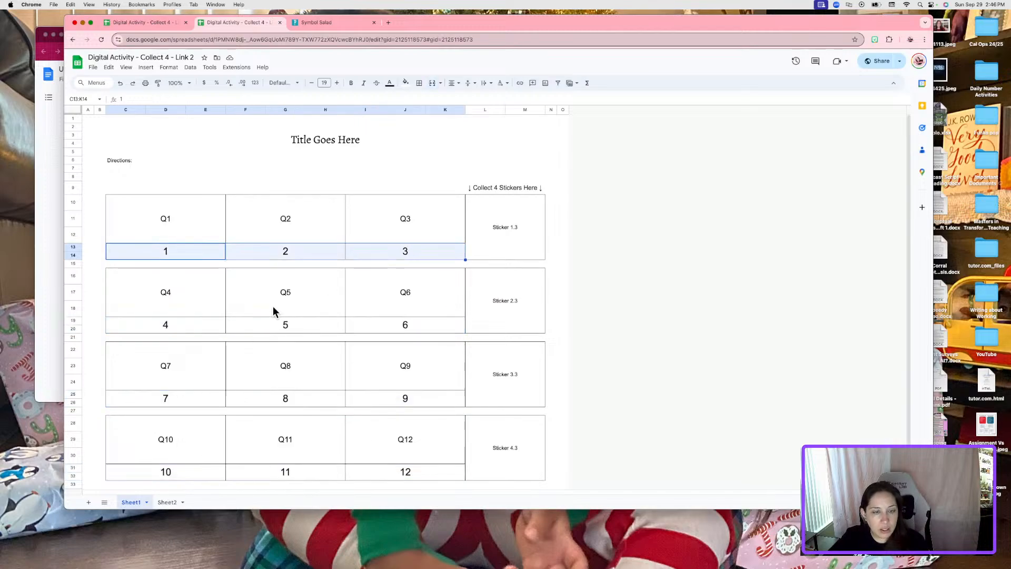
pyautogui.moveTo(210, 322); pyautogui.dragTo(396, 327)
pyautogui.moveTo(174, 399); pyautogui.dragTo(410, 400)
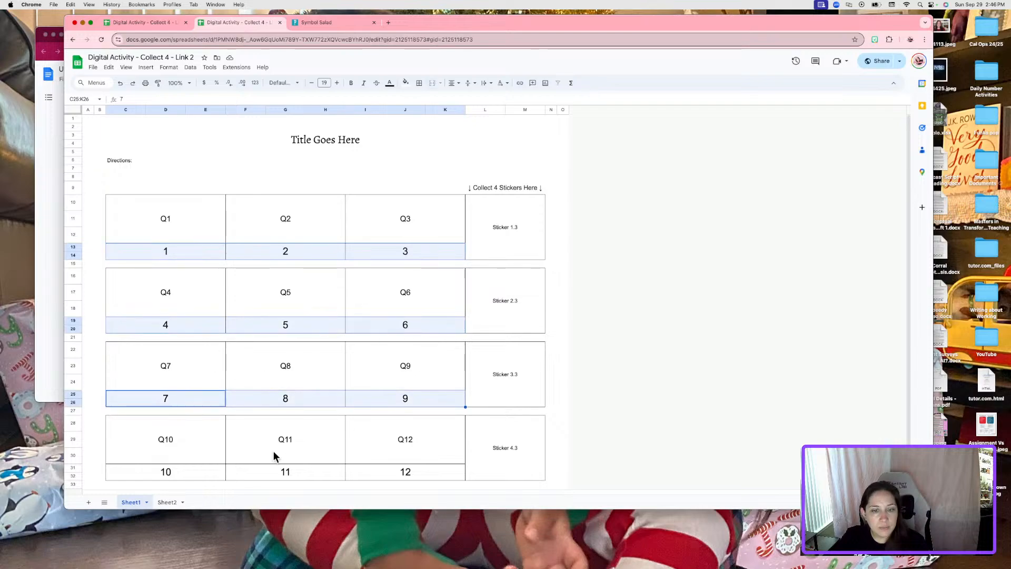
pyautogui.moveTo(164, 472); pyautogui.dragTo(416, 473)
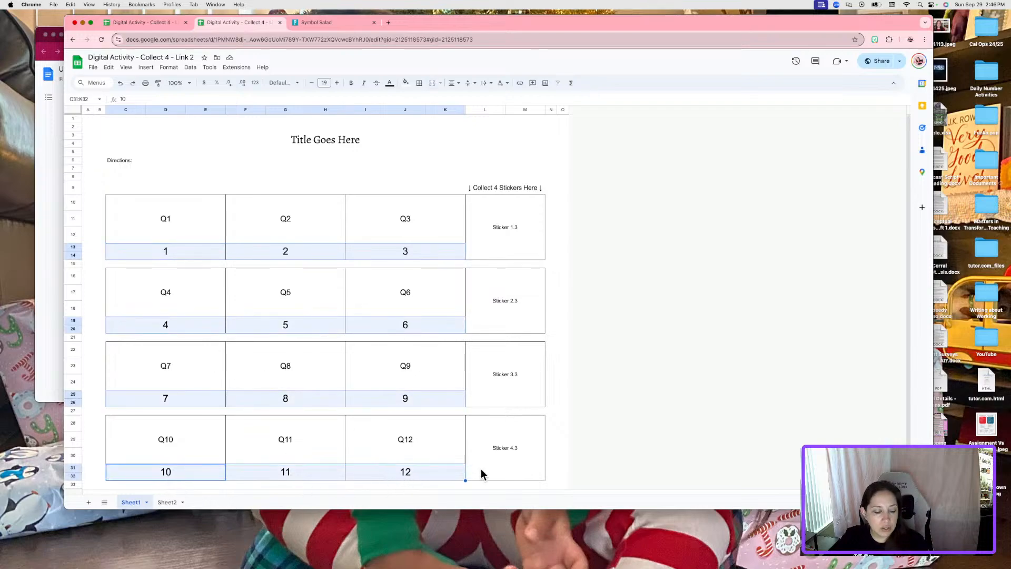
pyautogui.rightClick(378, 473)
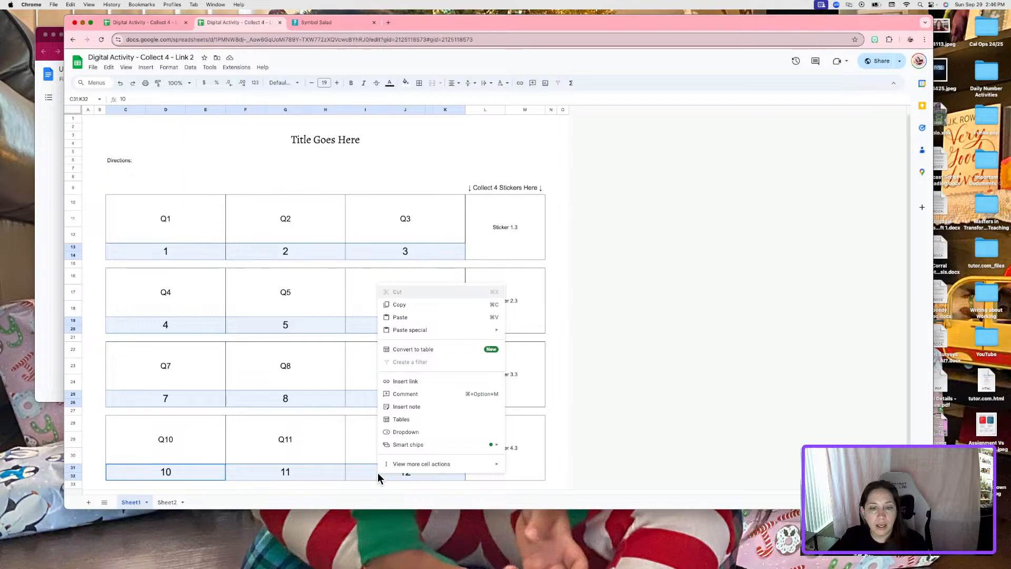
pyautogui.moveTo(440, 464)
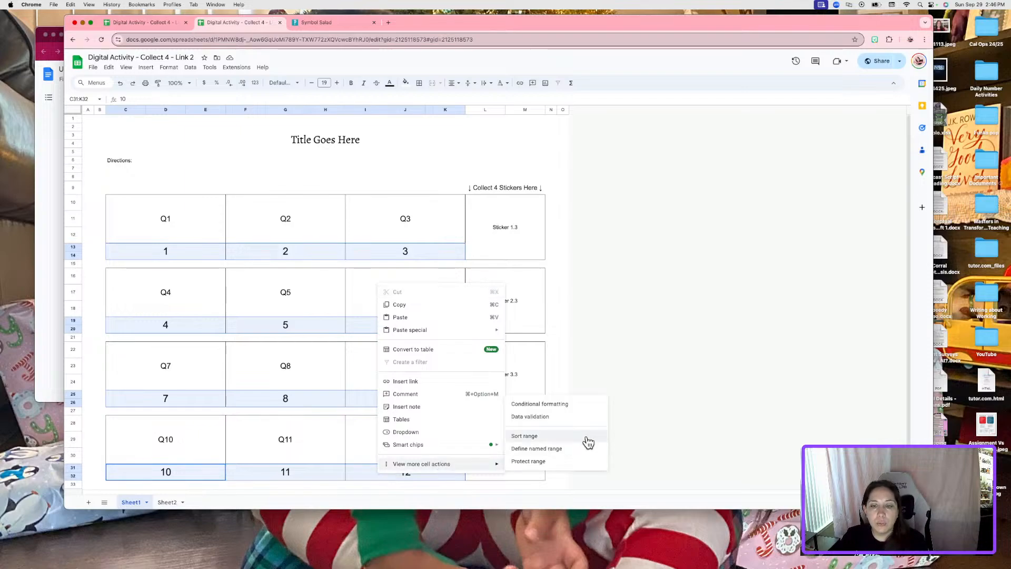
pyautogui.click(589, 404)
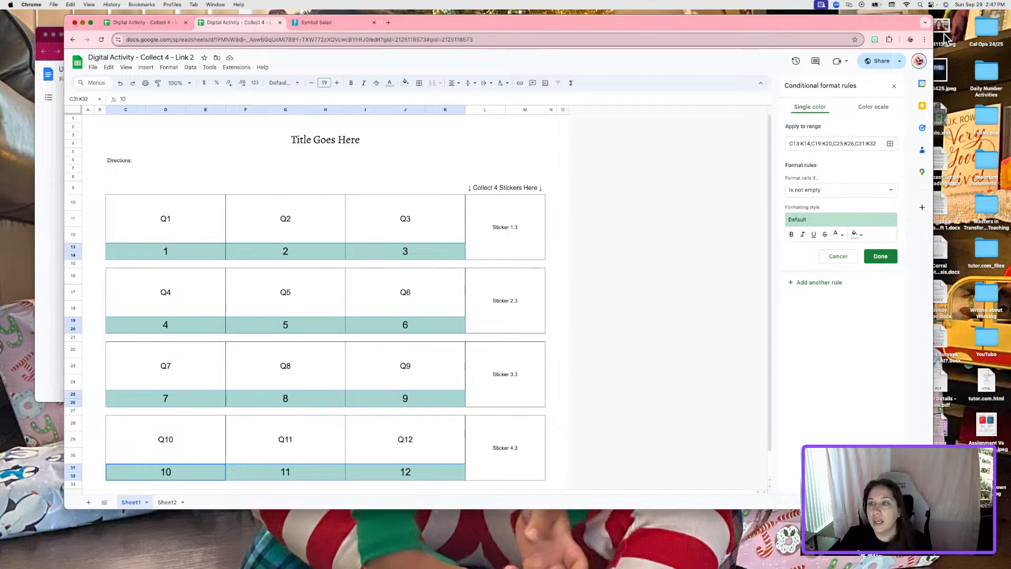
# - Set the answer-box formatting rule to "Is empty" with a light yellow fill and save it
pyautogui.click(840, 190)
pyautogui.click(837, 178)
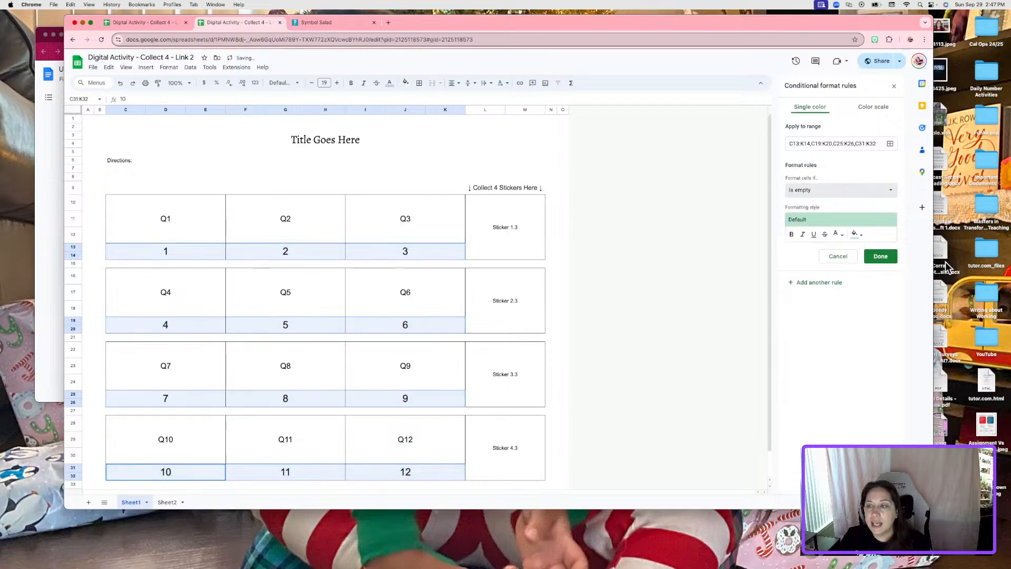
pyautogui.click(856, 234)
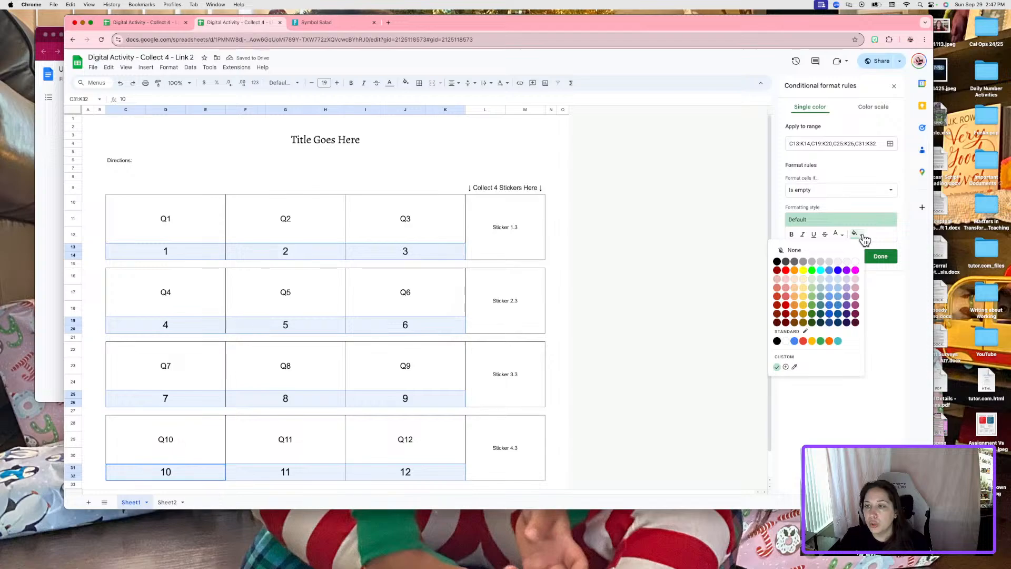
pyautogui.click(803, 283)
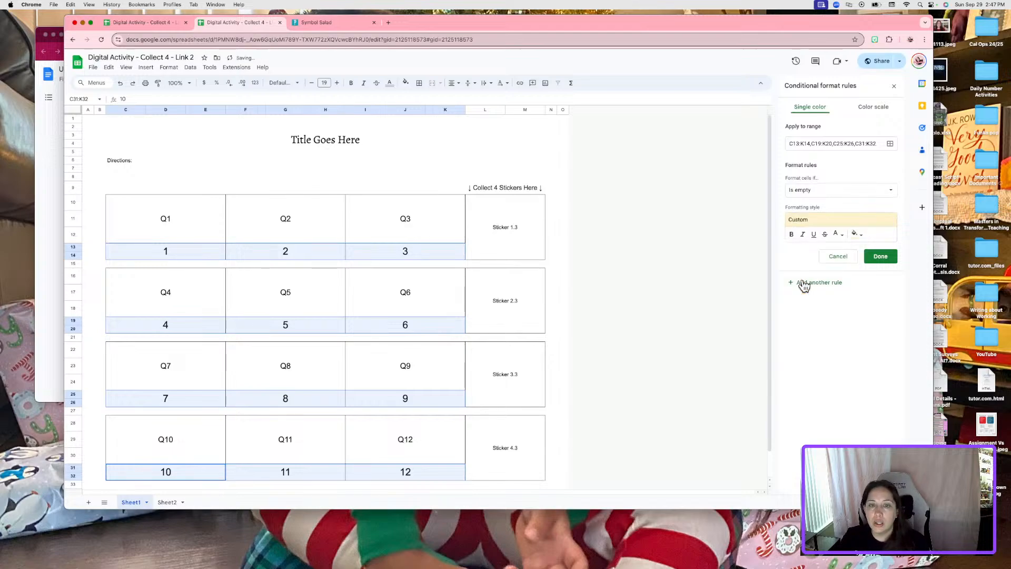
pyautogui.click(880, 257)
pyautogui.click(451, 289)
# - Test the empty-cell rule by clearing the Q1 answer box and re-entering 1, and close the formatting rules
pyautogui.click(202, 255)
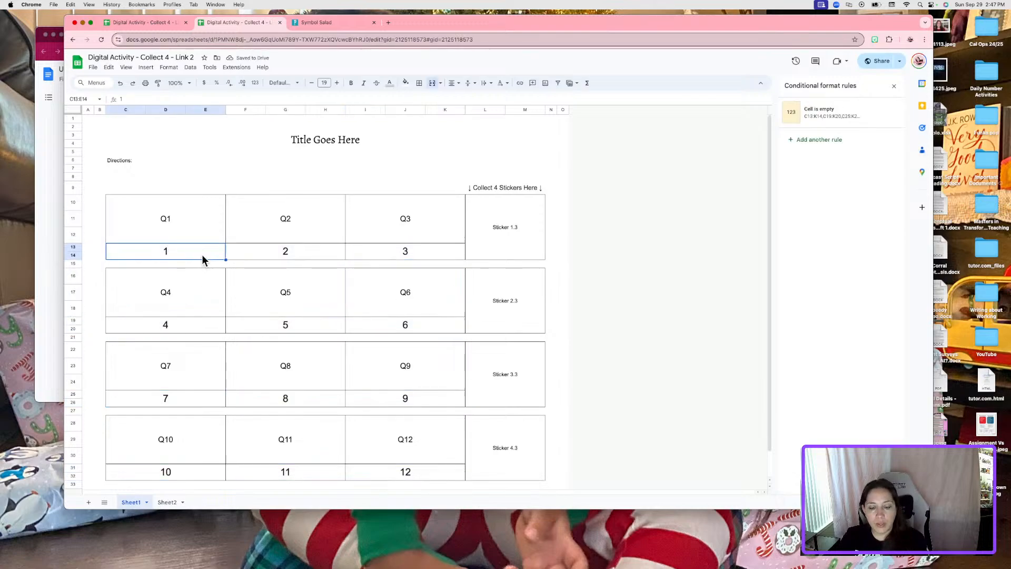
pyautogui.press('Delete')
pyautogui.click(232, 322)
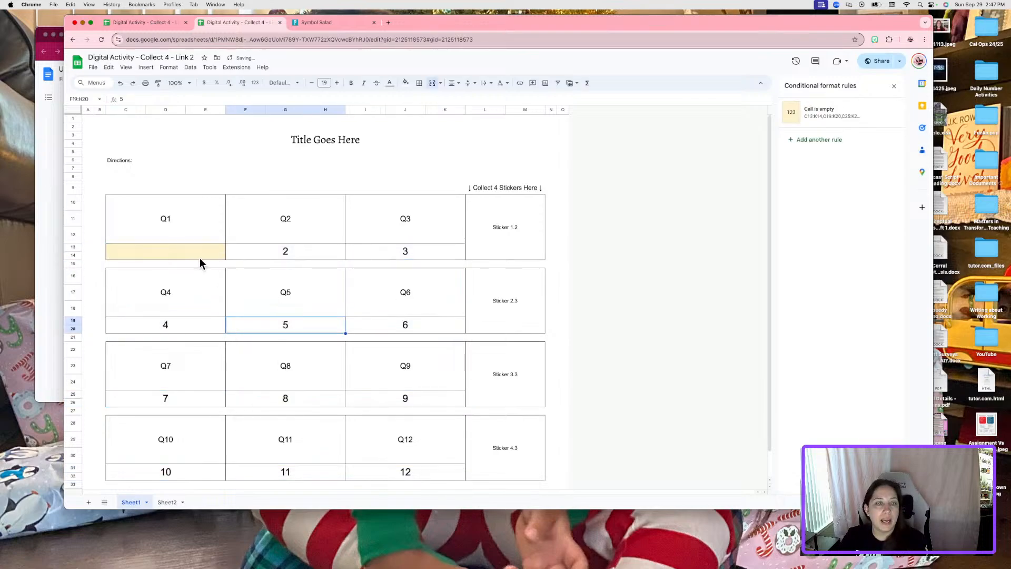
pyautogui.click(188, 251)
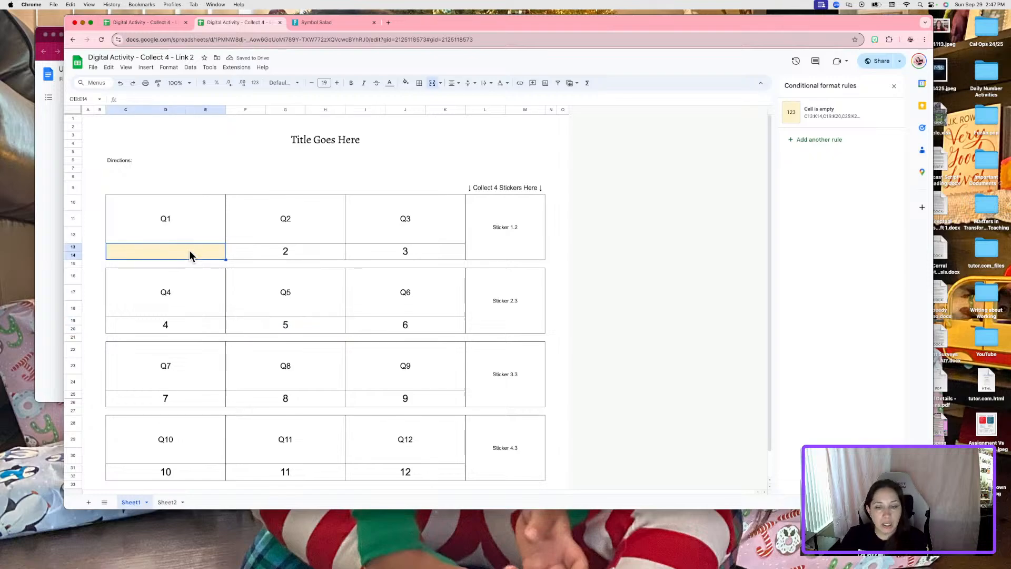
pyautogui.write('1')
pyautogui.click(202, 274)
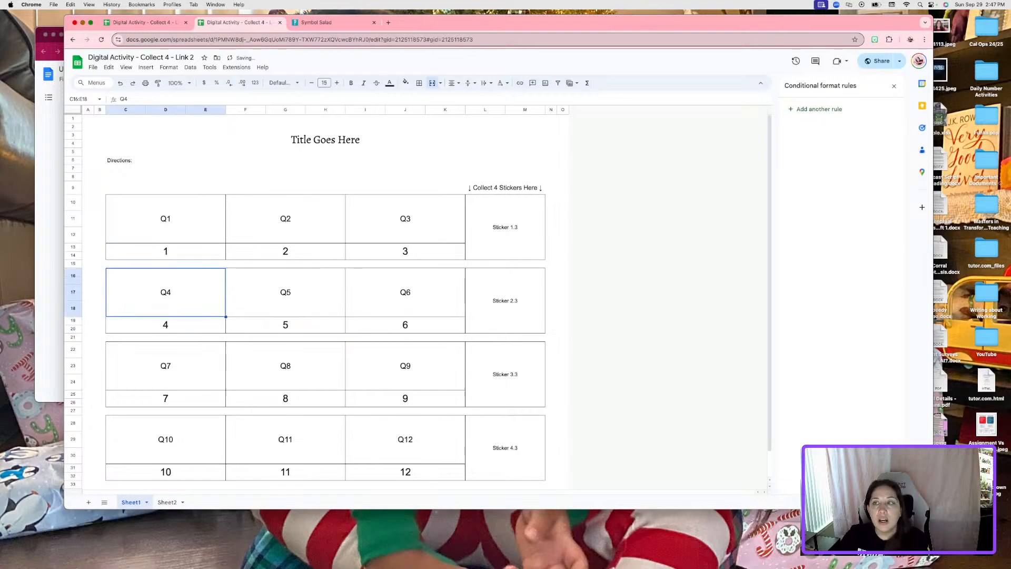
pyautogui.click(894, 86)
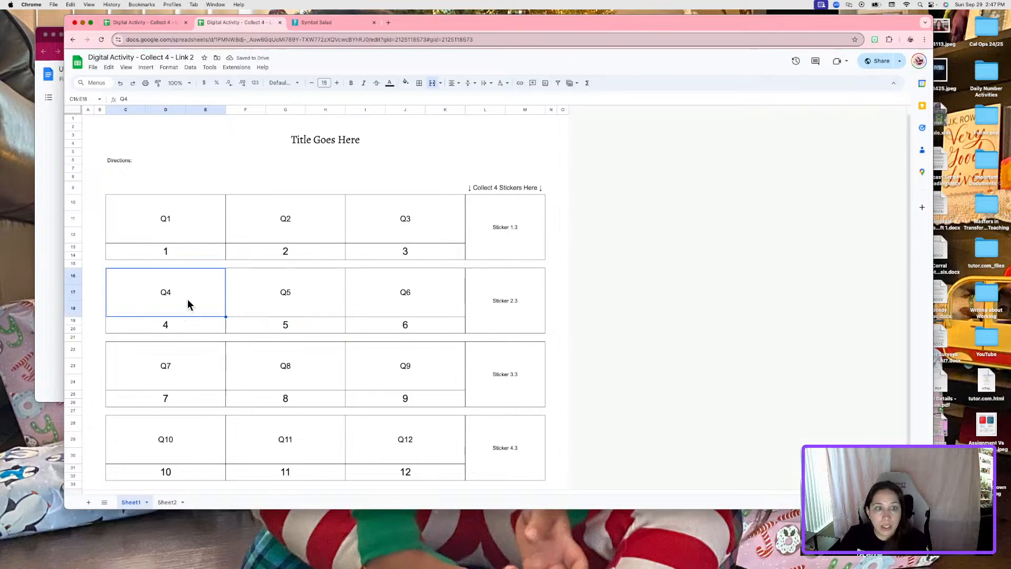
# - Add another conditional formatting rule for the Q1 answer box, range C13:E14, with the condition "Custom formula is"
pyautogui.click(192, 257)
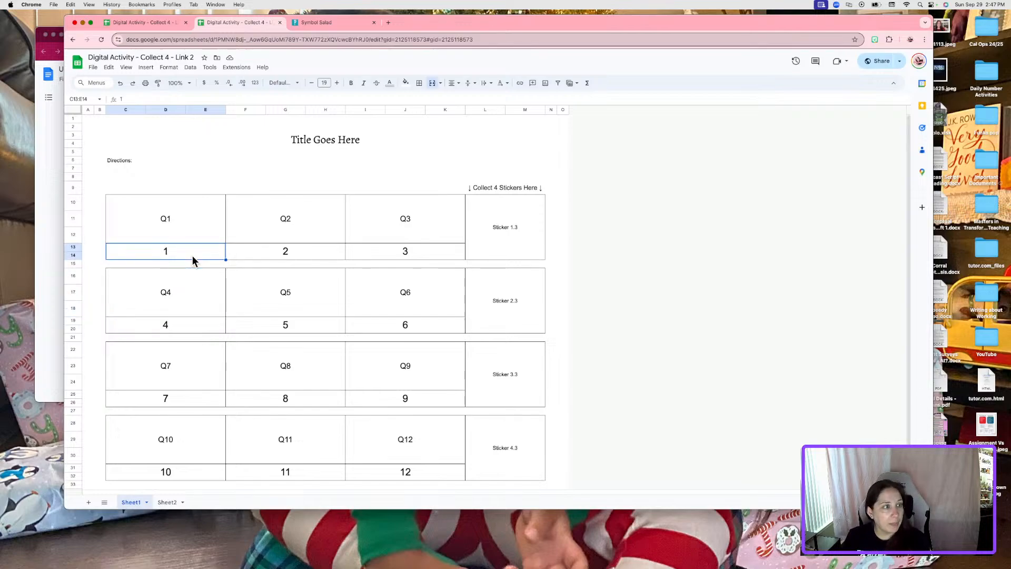
pyautogui.rightClick(192, 256)
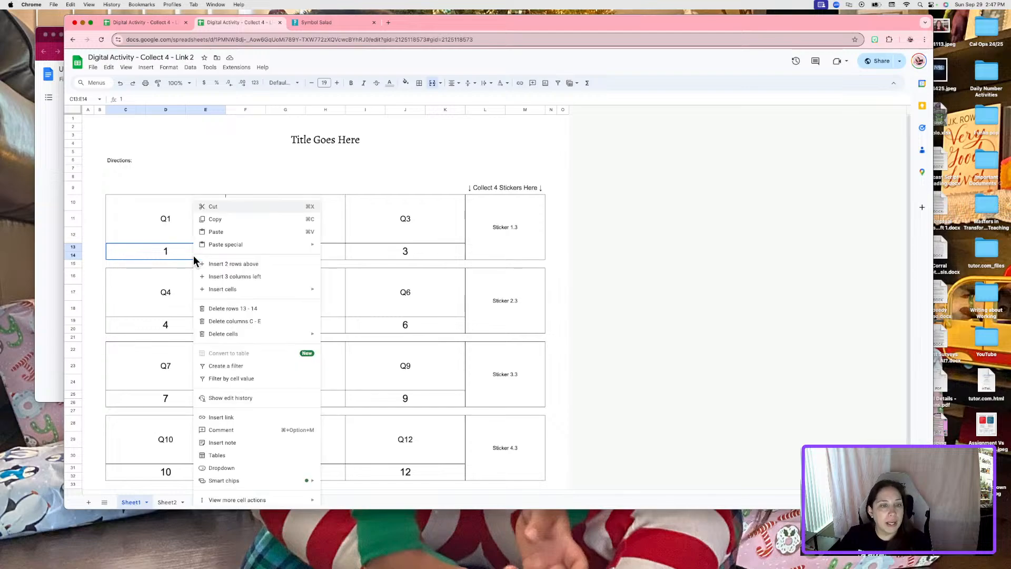
pyautogui.moveTo(273, 499)
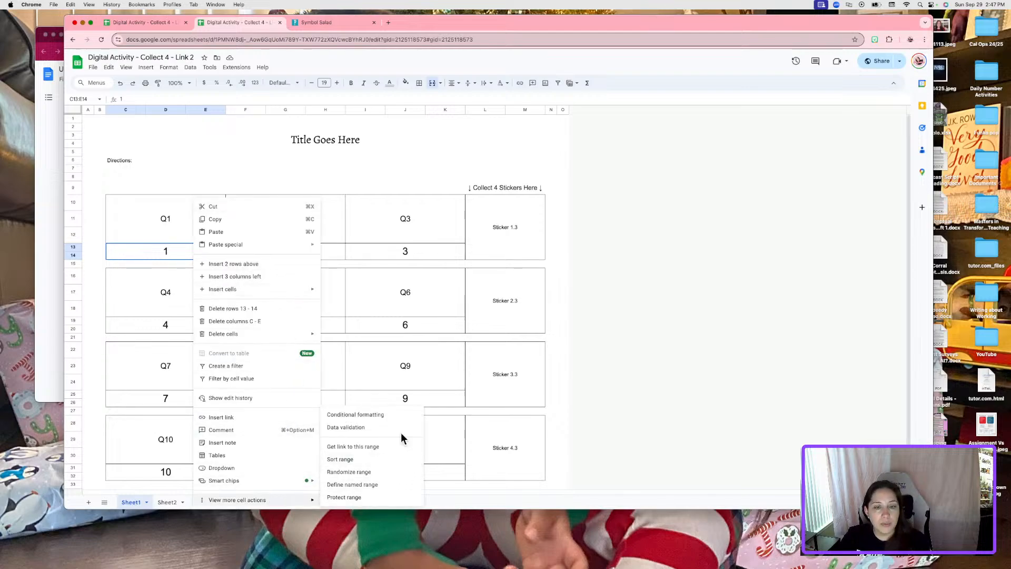
pyautogui.click(396, 415)
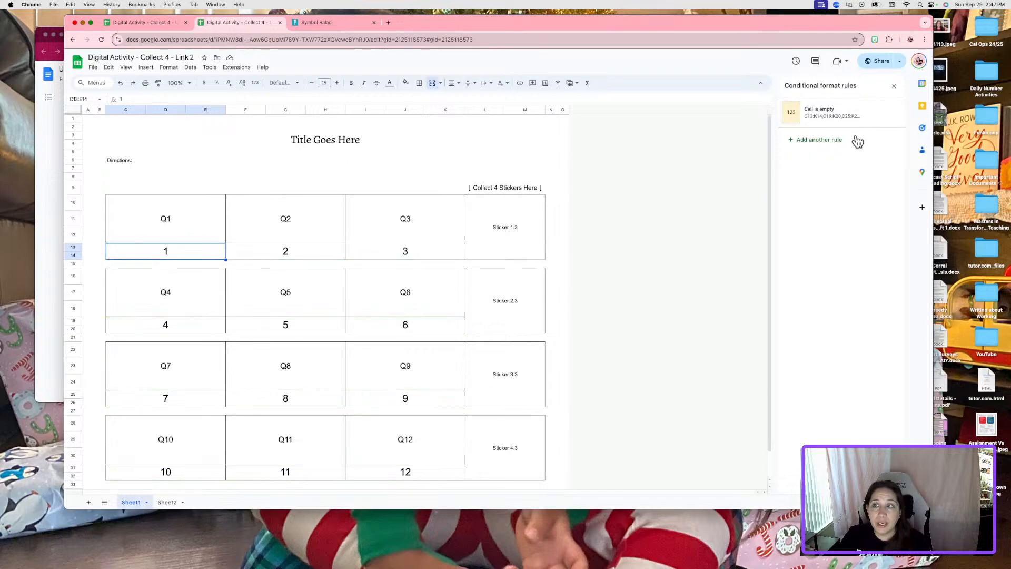
pyautogui.click(831, 145)
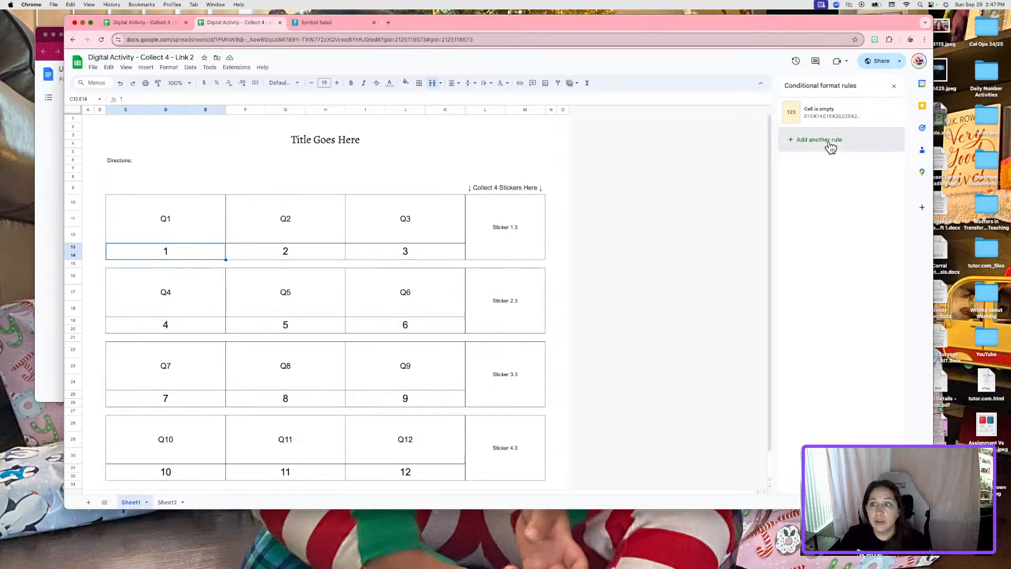
pyautogui.click(867, 191)
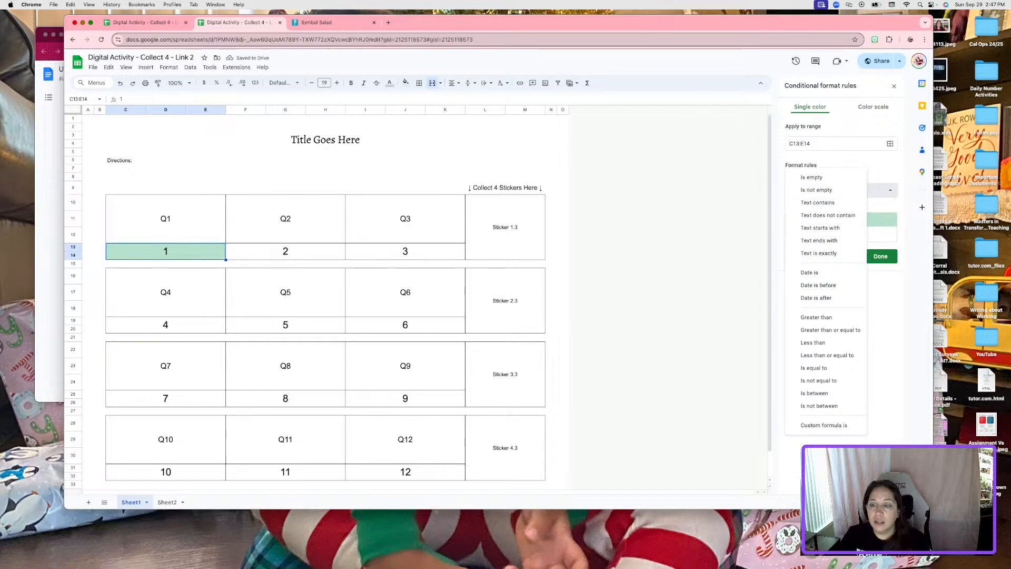
pyautogui.click(826, 426)
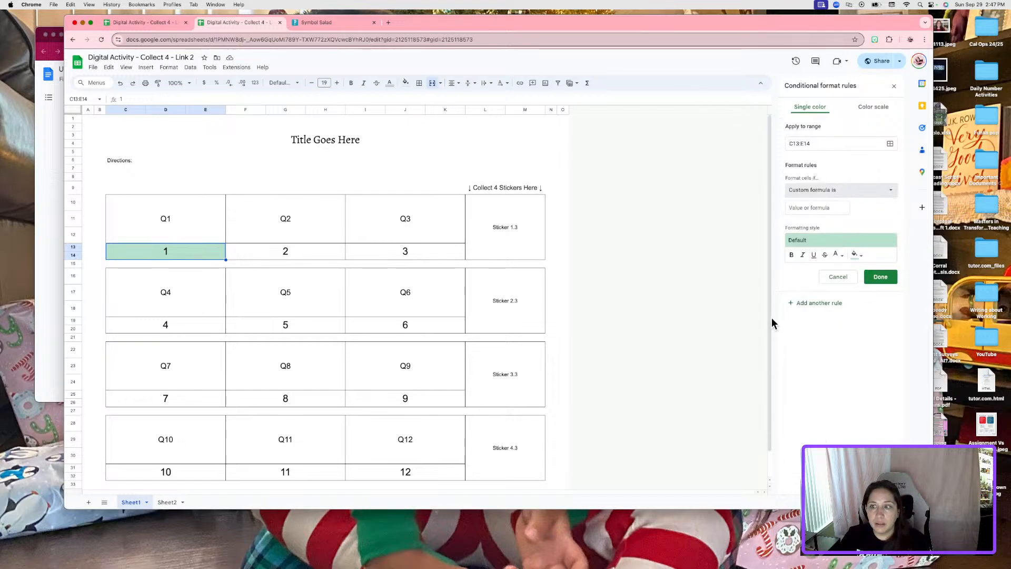
pyautogui.click(798, 207)
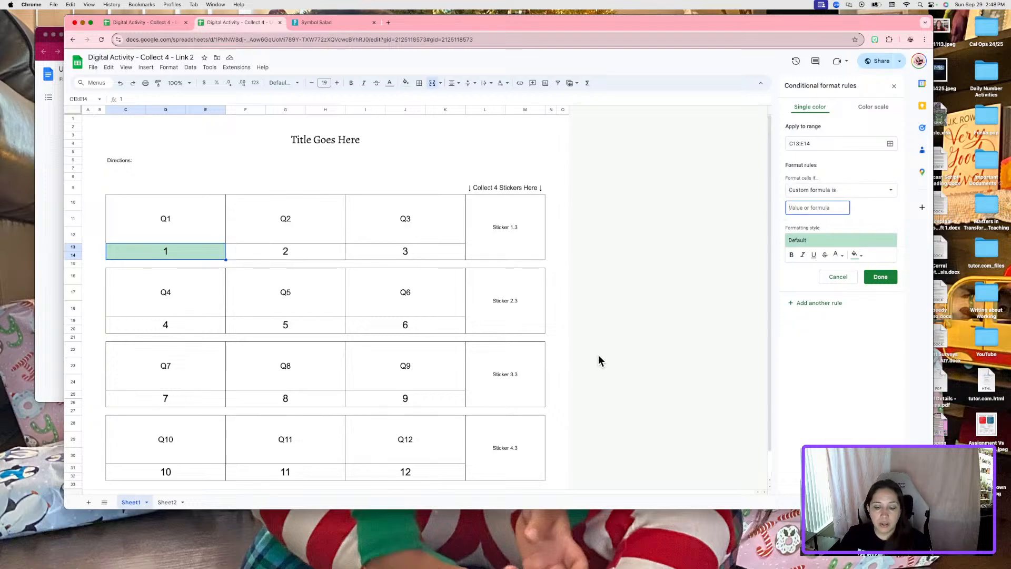
# - Enter =$C$13=indirect("Sheet2!Q23") as the rule's custom formula and save the rule with the default green style
pyautogui.write('=')
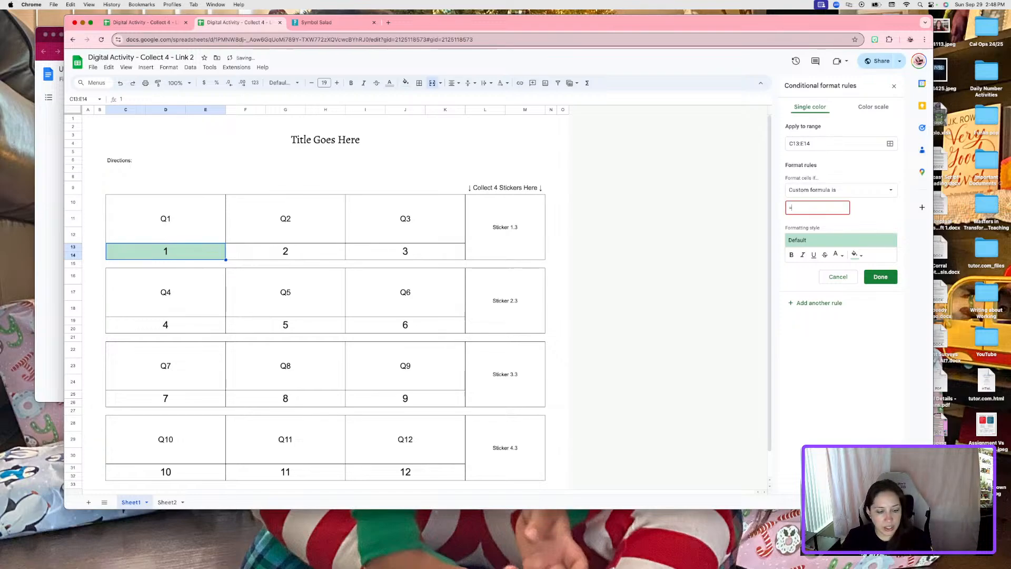
pyautogui.write('$C13$')
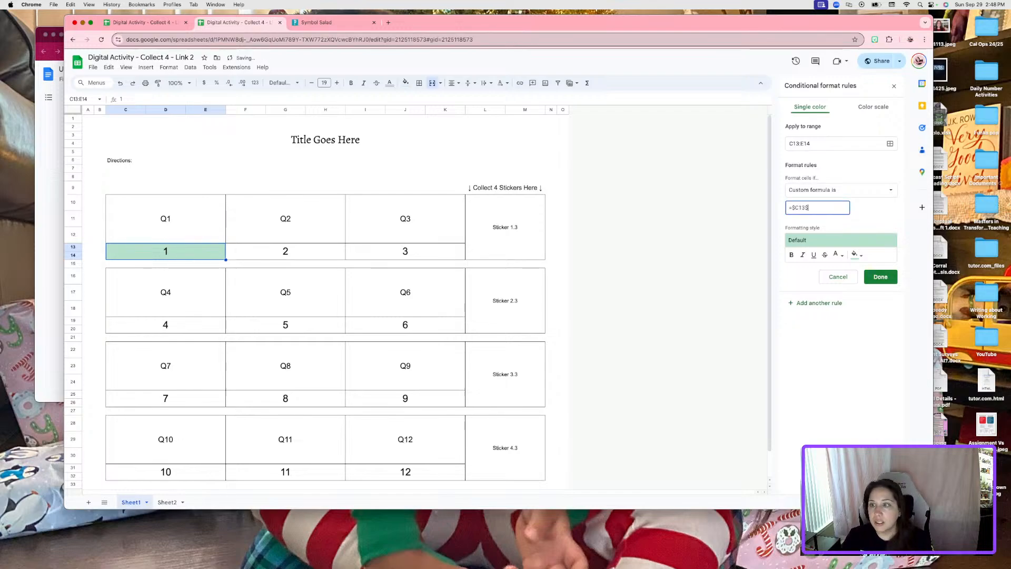
pyautogui.press('BackSpace')
pyautogui.press('BackSpace')
pyautogui.press('BackSpace')
pyautogui.write('$')
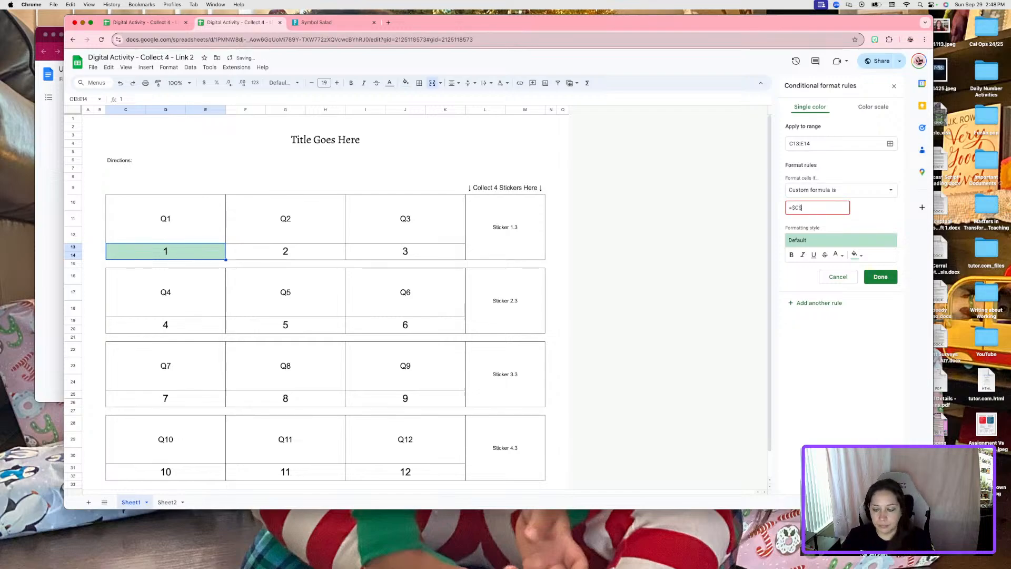
pyautogui.write('13')
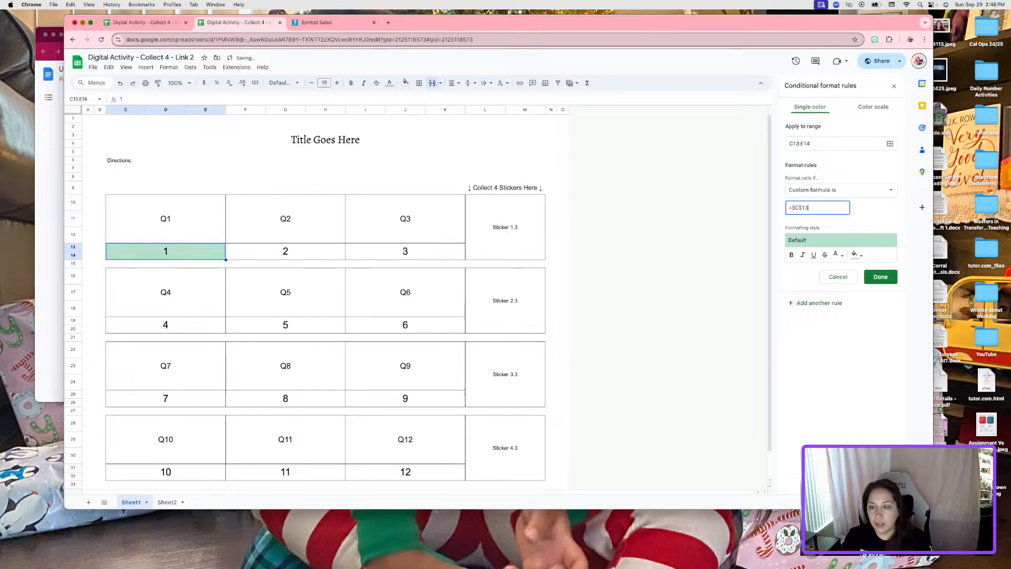
pyautogui.write('=')
pyautogui.write('indi')
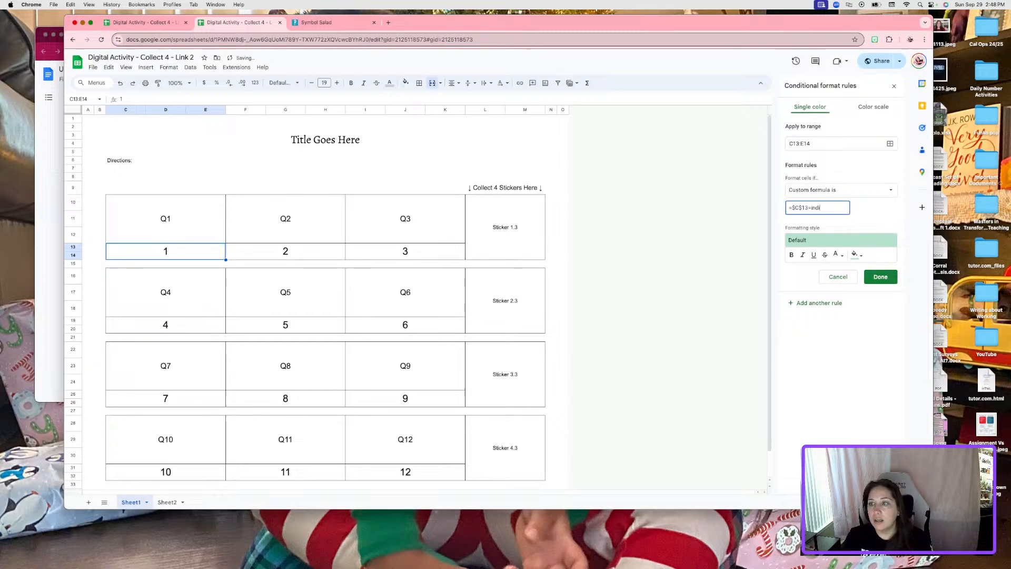
pyautogui.write('rect(Sheet')
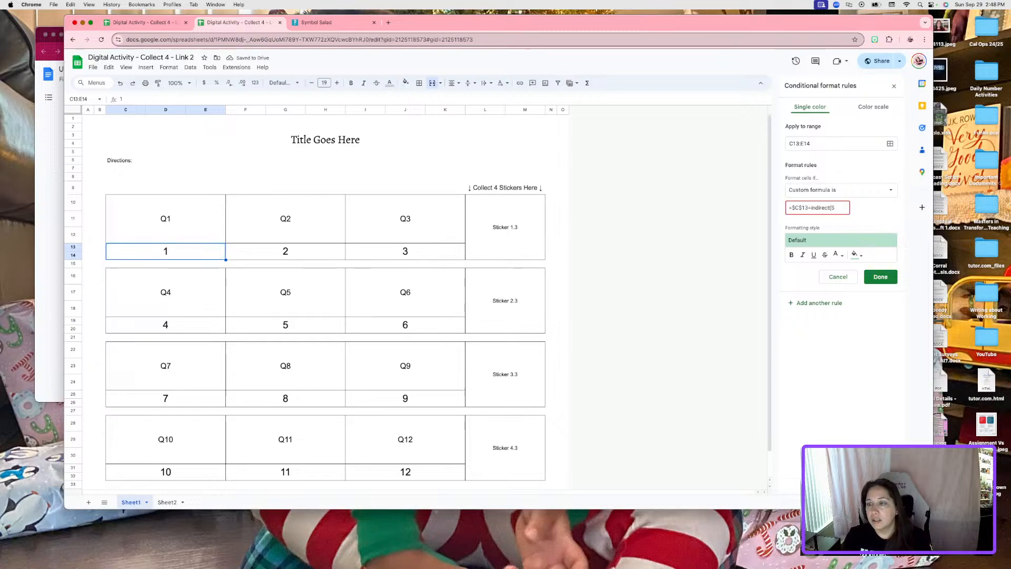
pyautogui.press('BackSpace')
pyautogui.press('BackSpace')
pyautogui.press('BackSpace')
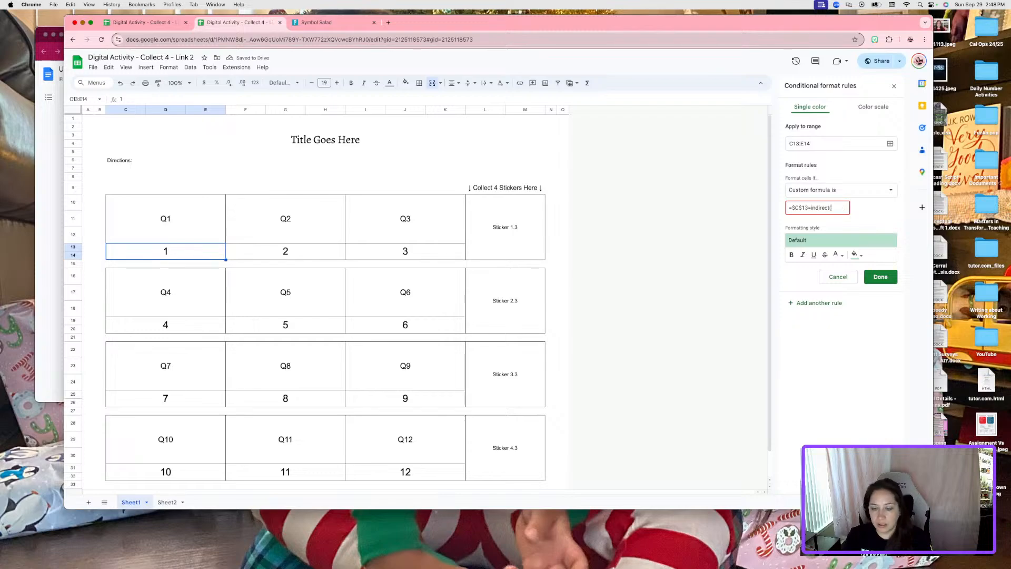
pyautogui.write('"sh')
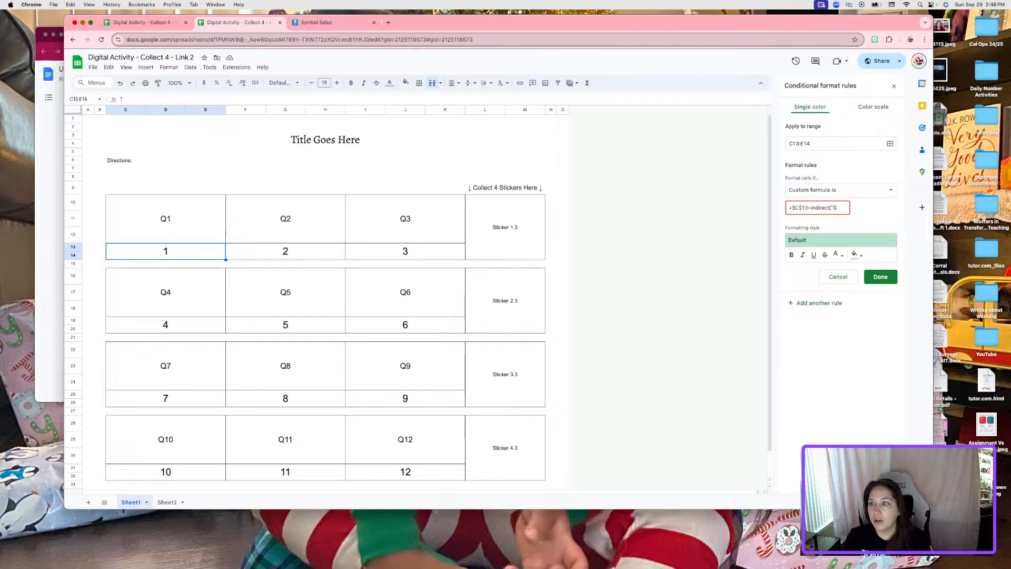
pyautogui.write('heet2!')
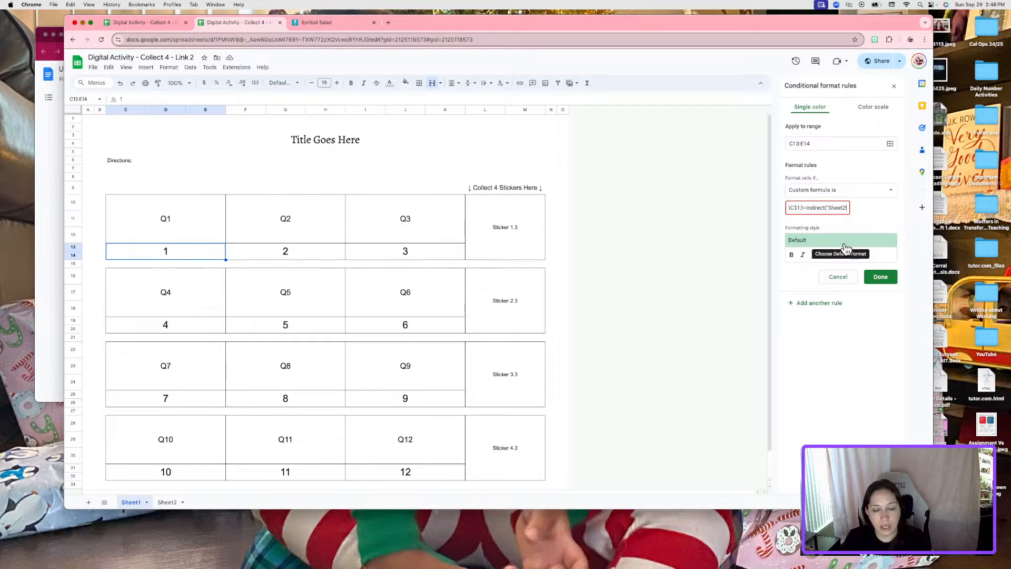
pyautogui.write('Q23')
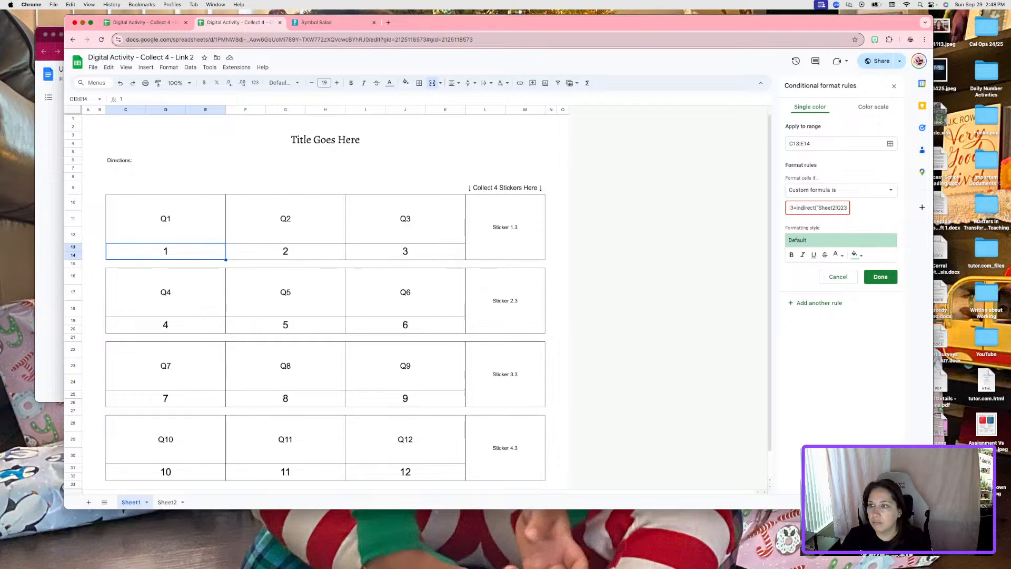
pyautogui.write('")')
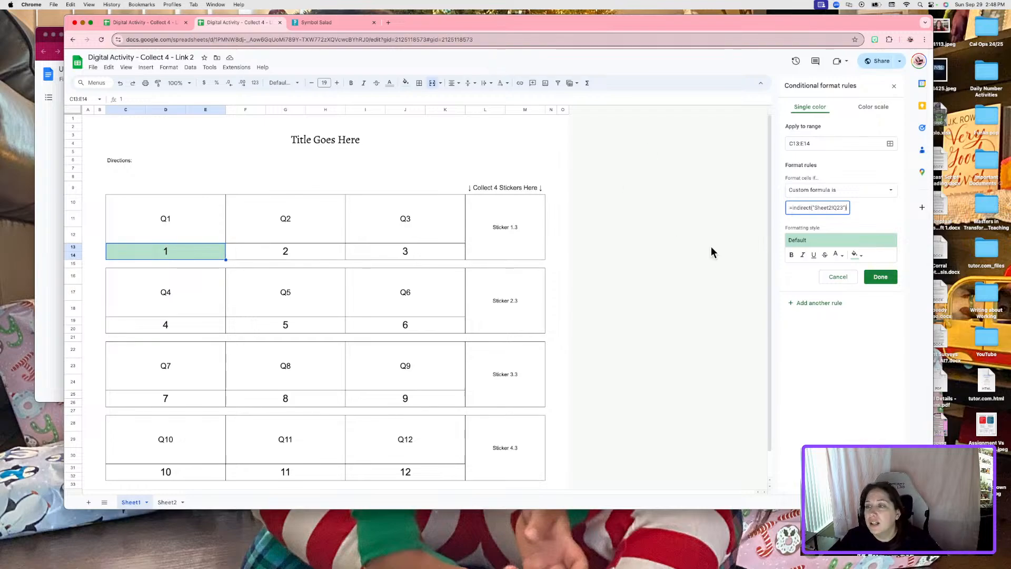
pyautogui.click(887, 275)
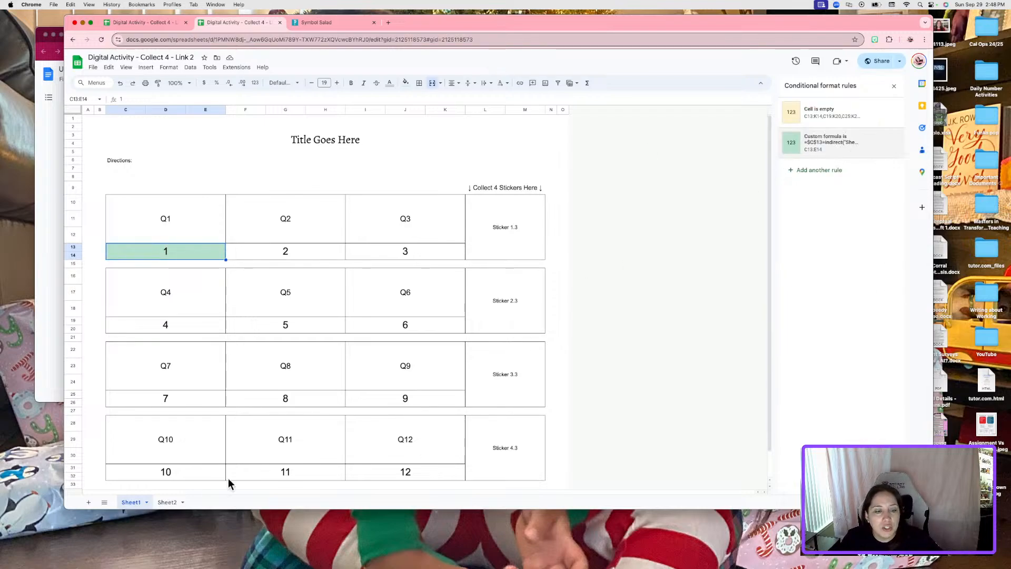
# - Check which Sheet2 cell holds the Q1 answer, correct the custom formula's reference to Sheet2!P23, and save the rule
pyautogui.click(174, 503)
pyautogui.click(564, 303)
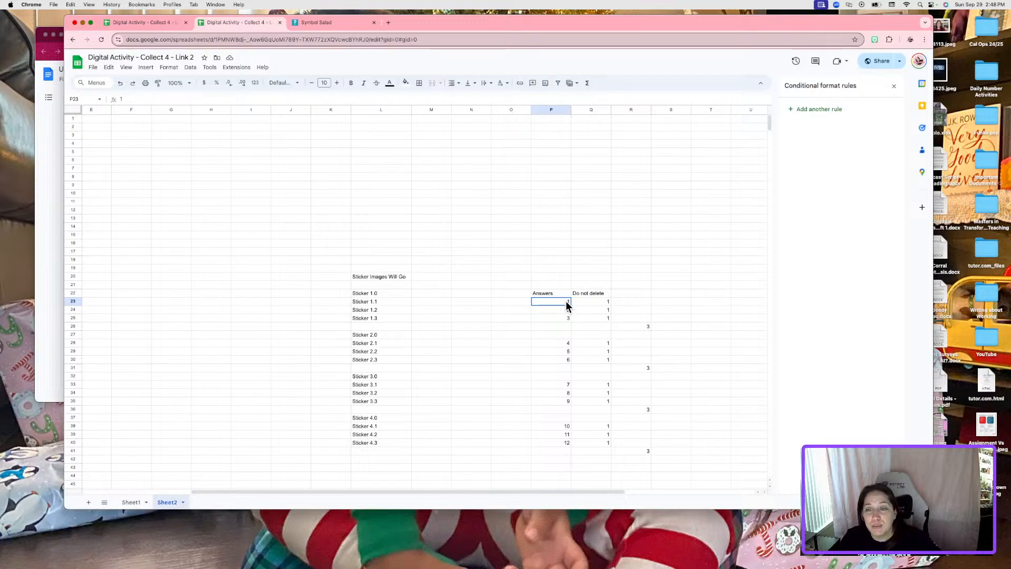
pyautogui.click(131, 502)
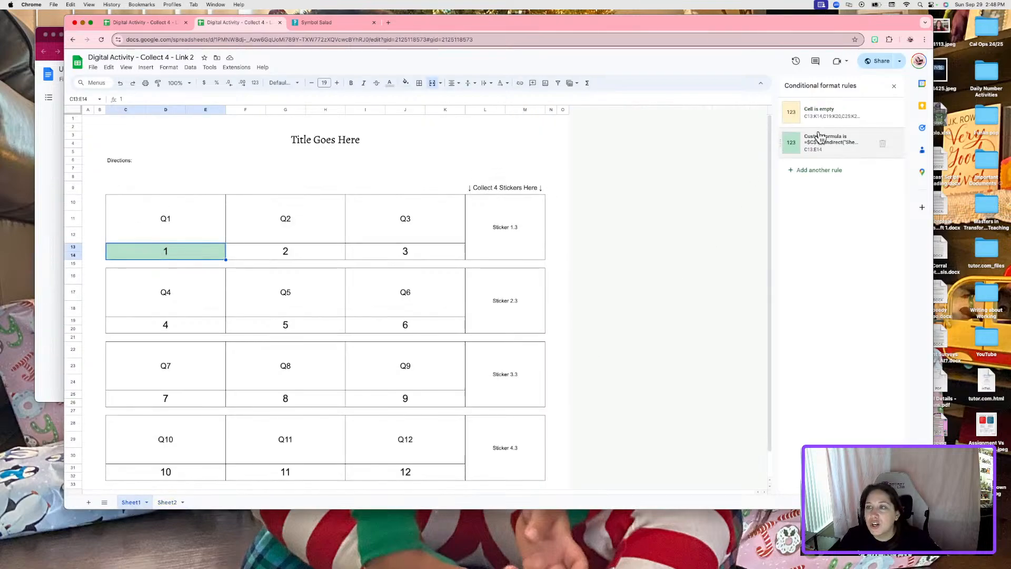
pyautogui.click(837, 140)
pyautogui.click(839, 207)
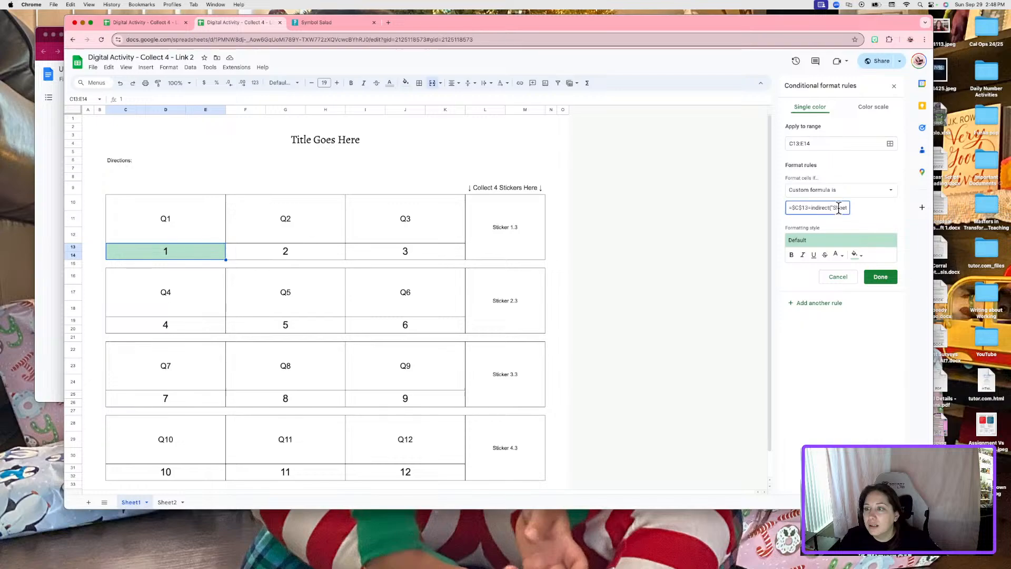
pyautogui.moveTo(845, 207); pyautogui.dragTo(836, 207)
pyautogui.write('O23')
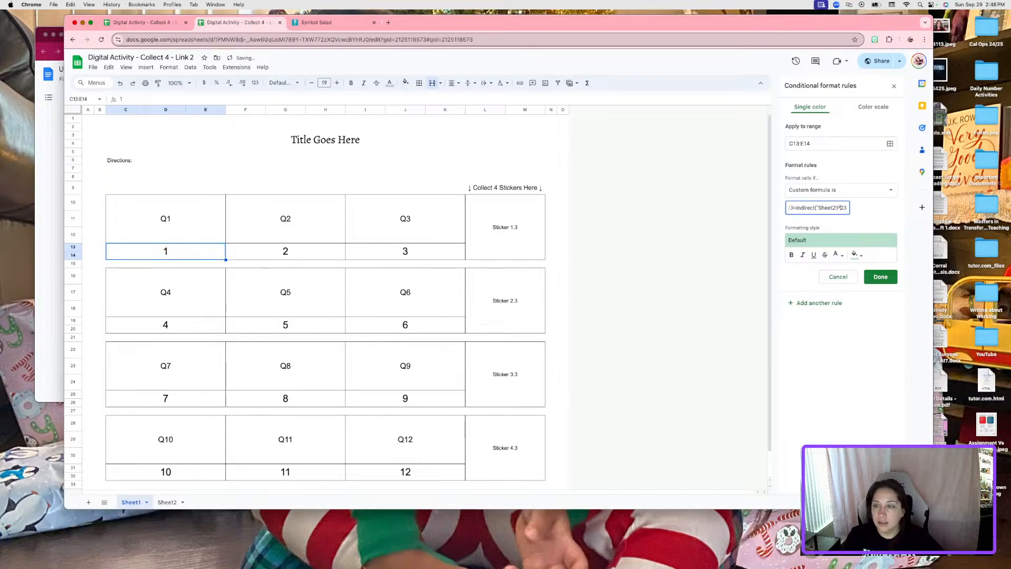
pyautogui.click(873, 207)
pyautogui.click(818, 208)
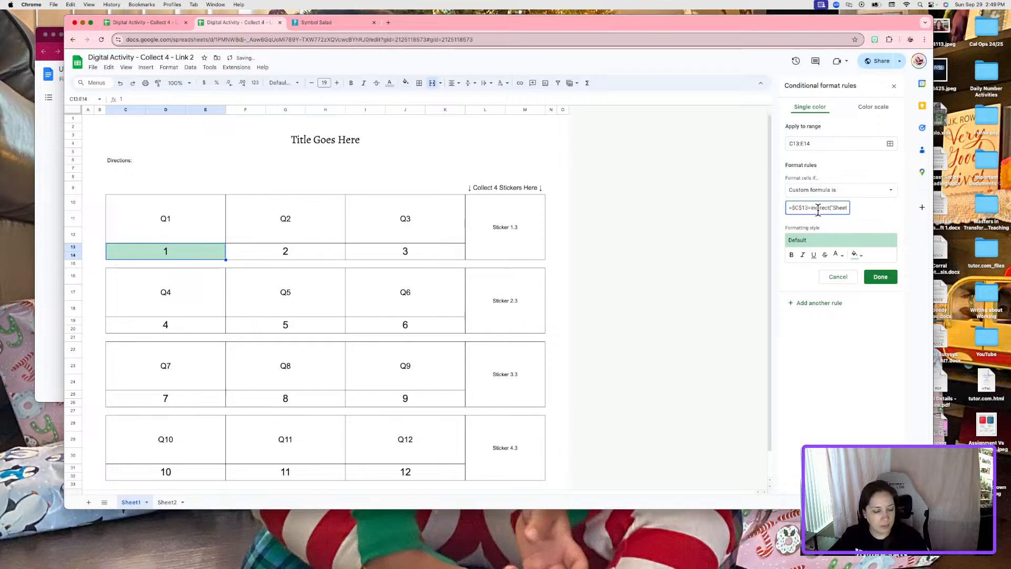
pyautogui.click(877, 278)
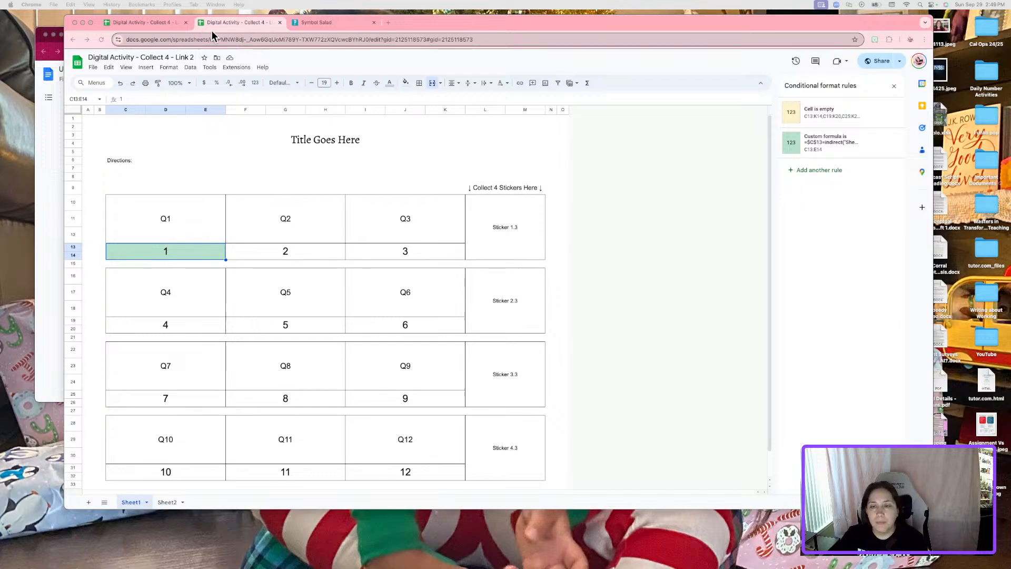
# - Change the fill of the Q1 correct-answer rule to a darker green and save it
pyautogui.click(679, 195)
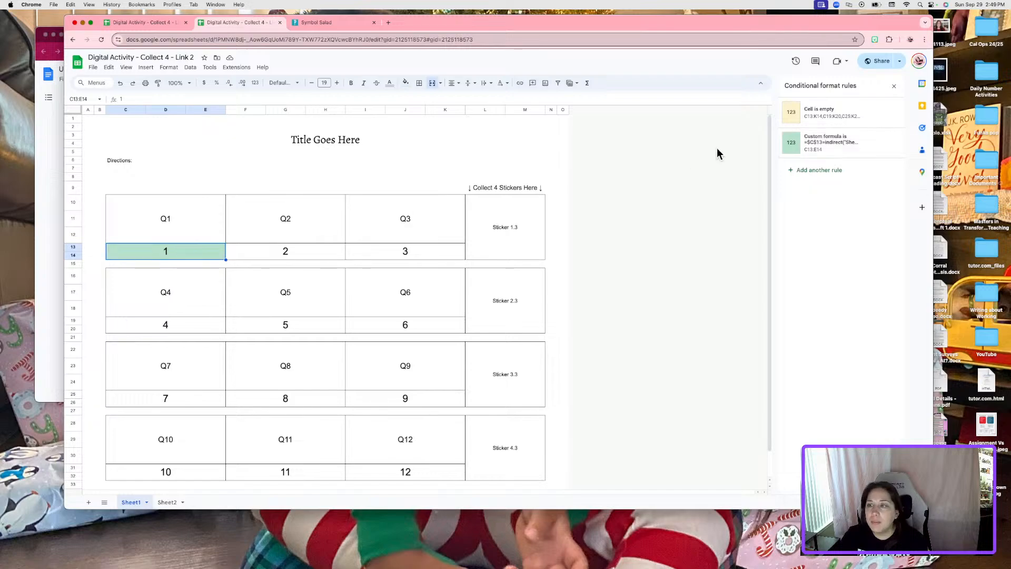
pyautogui.click(857, 150)
pyautogui.click(856, 255)
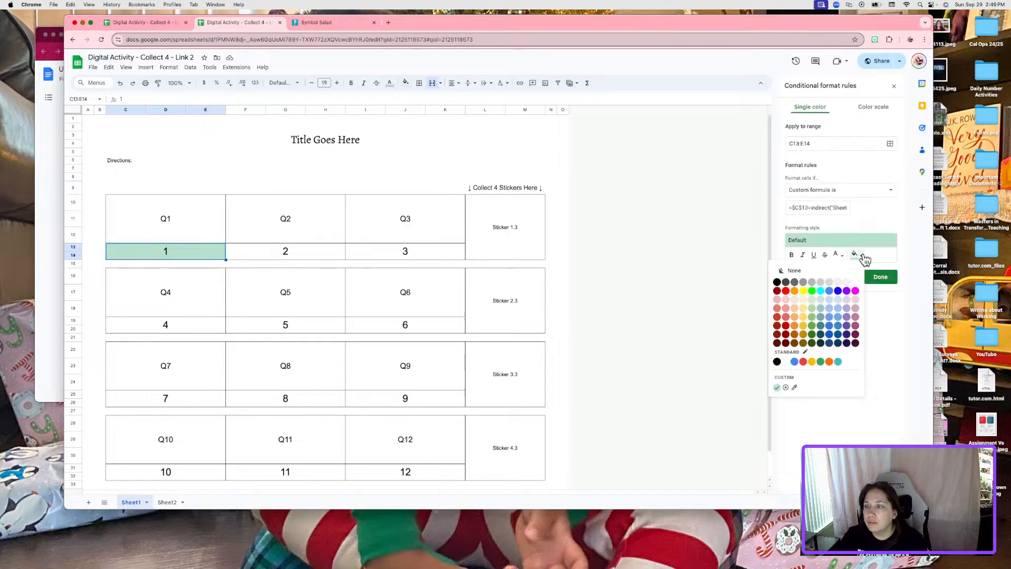
pyautogui.click(811, 325)
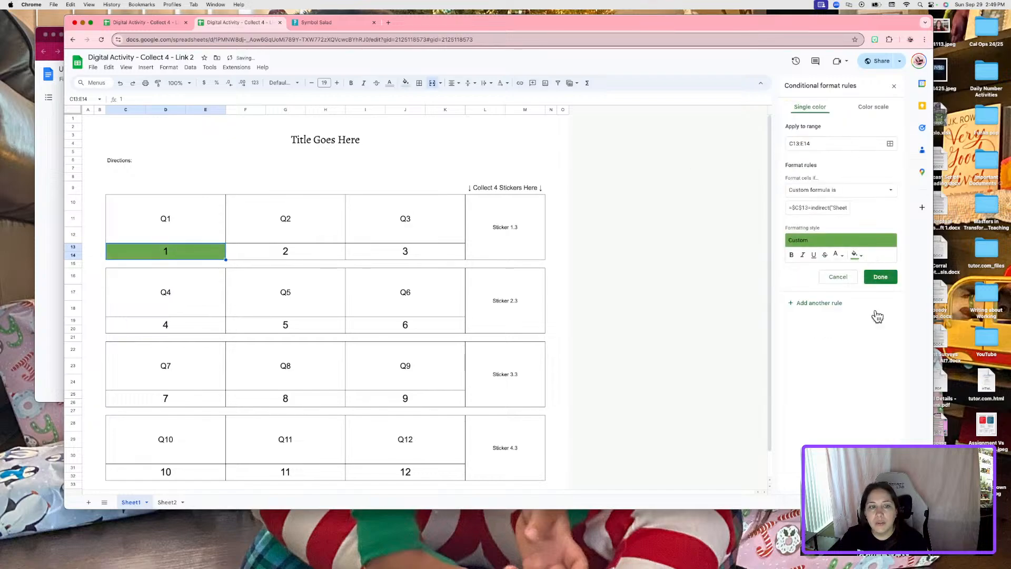
pyautogui.click(883, 278)
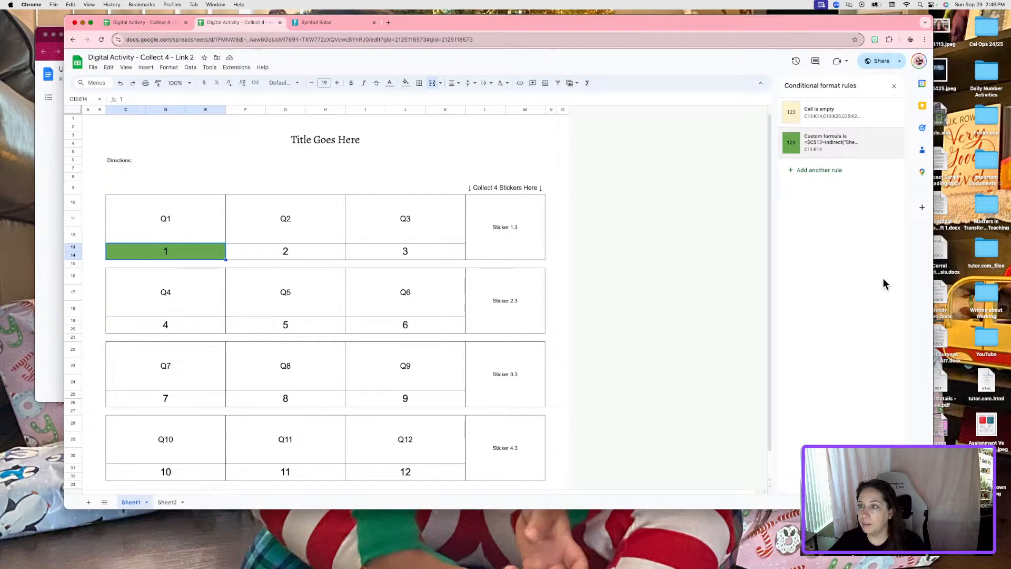
# - Add another rule for C13:E14 based on the Q1 correct-answer rule, changing its custom formula to =$C$13<>indirect("Sheet2!P23")
pyautogui.click(817, 153)
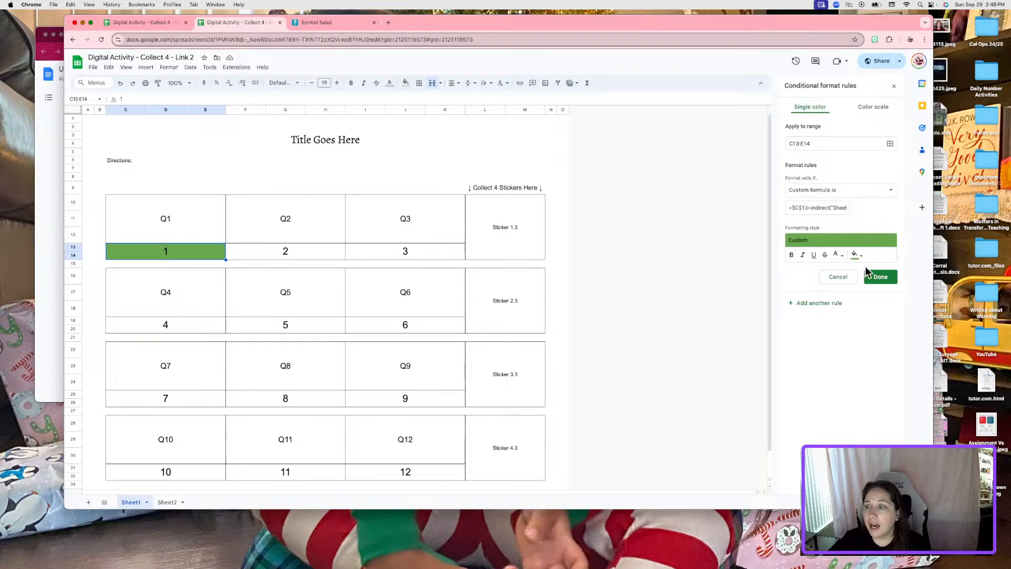
pyautogui.click(822, 304)
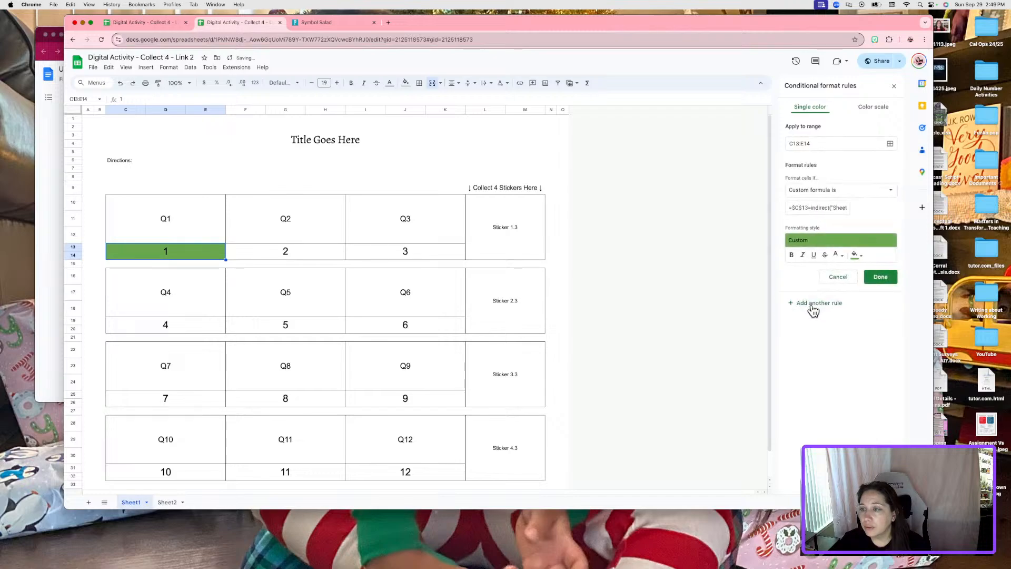
pyautogui.click(809, 207)
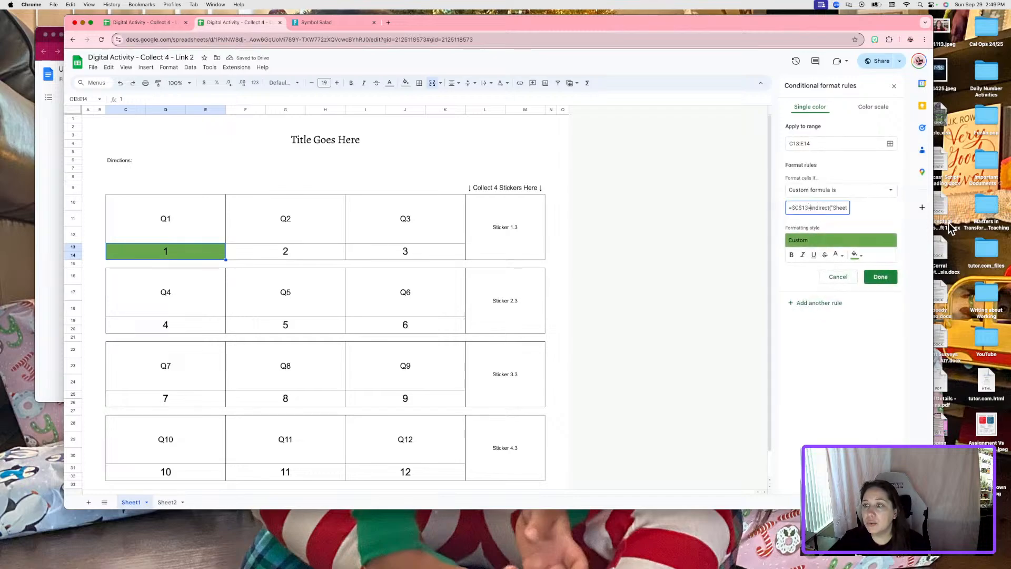
pyautogui.press('Delete')
pyautogui.write('<>')
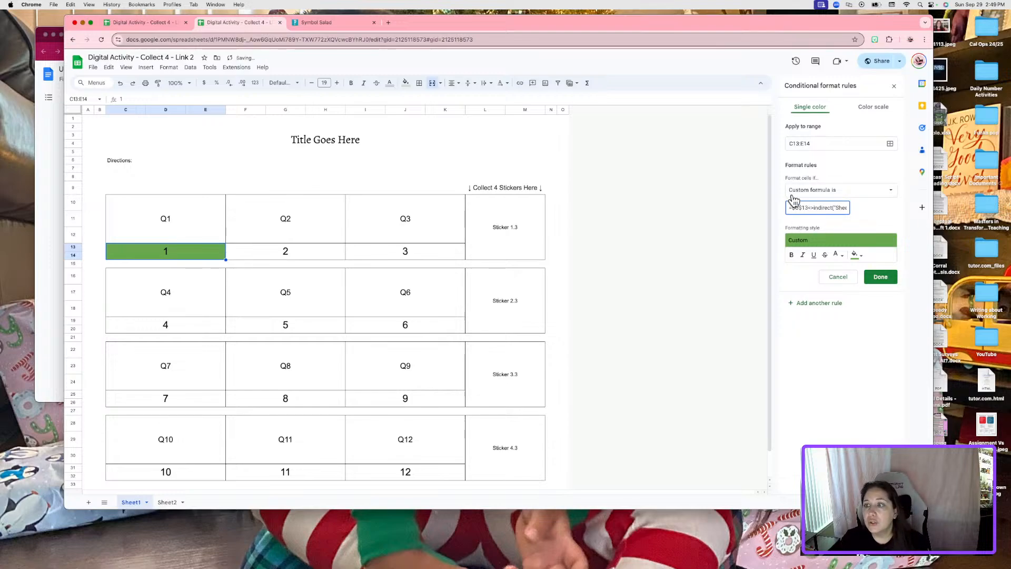
# - Set the Q1 incorrect-answer rule's fill to dark red, select its formula text, and save the rule
pyautogui.click(864, 257)
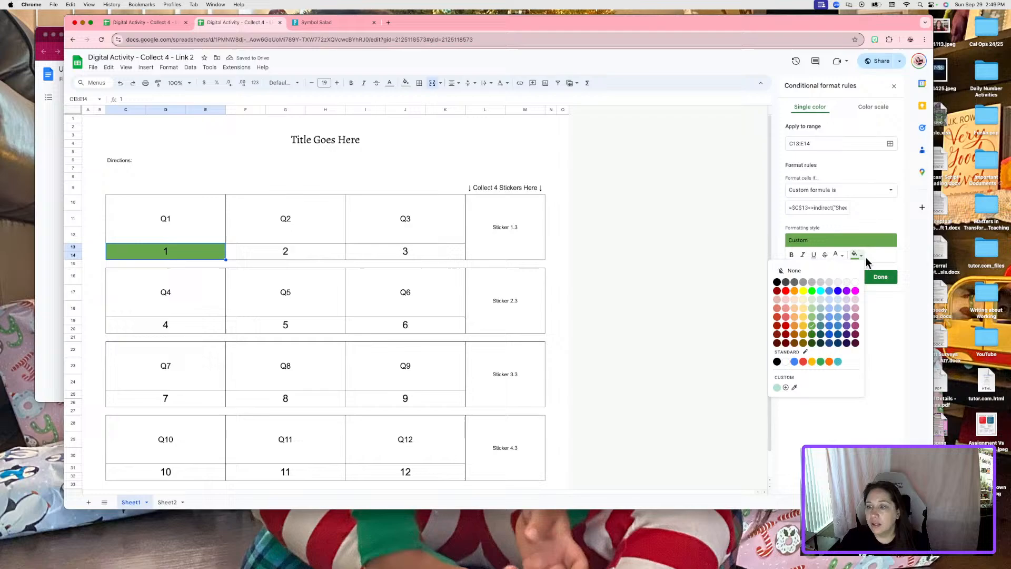
pyautogui.click(787, 326)
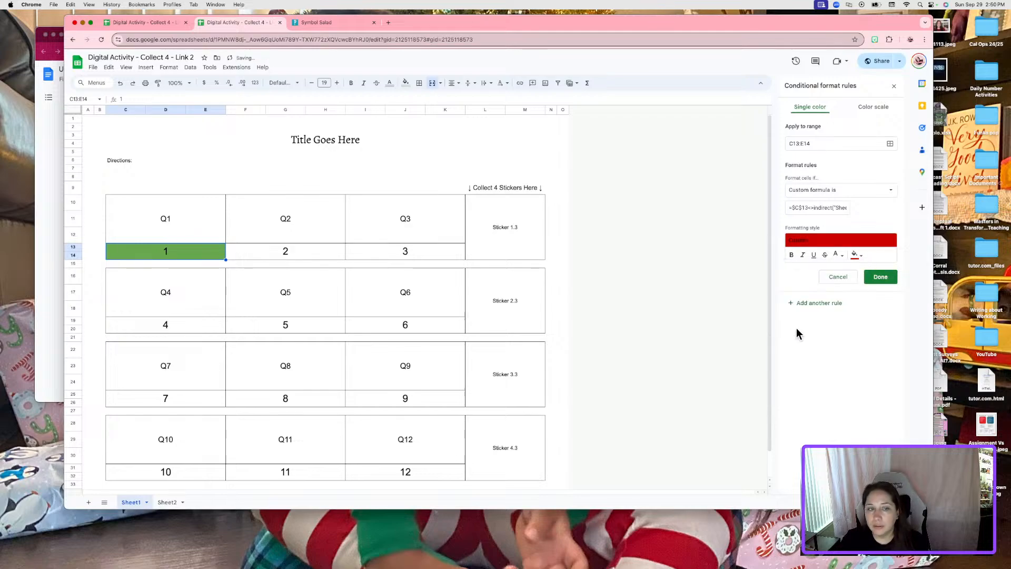
pyautogui.click(811, 207)
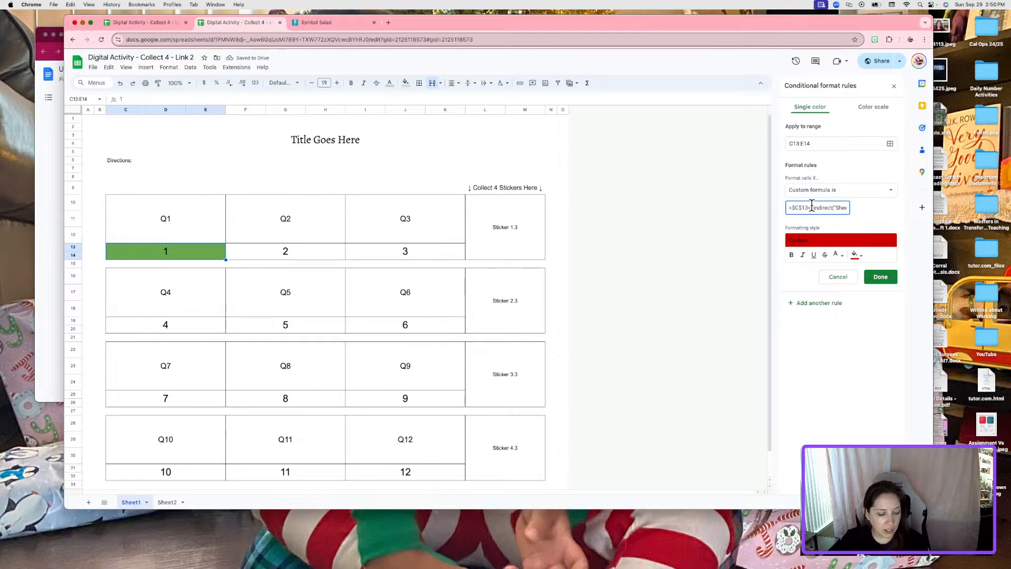
pyautogui.tripleClick(811, 207)
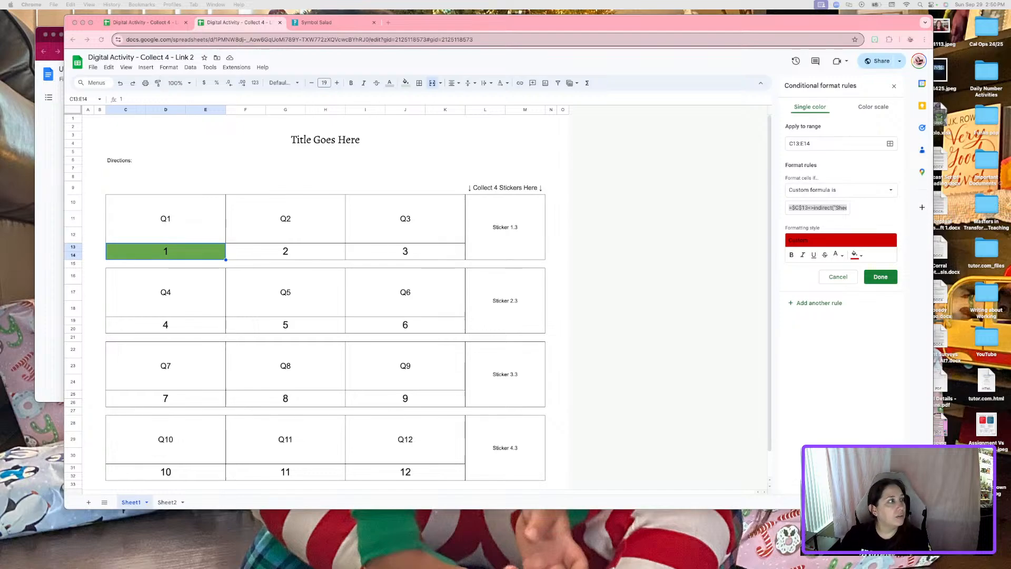
pyautogui.click(887, 276)
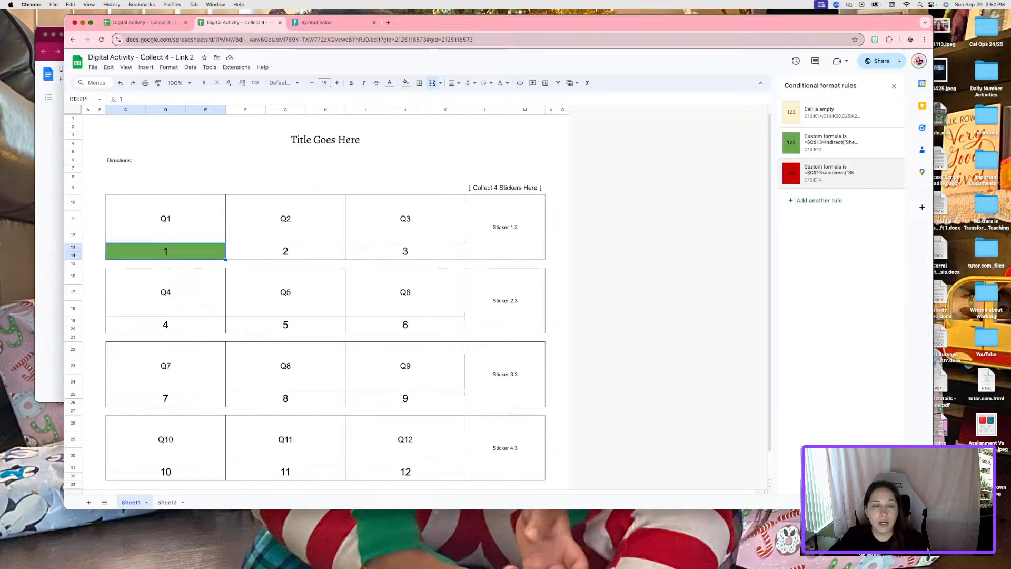
# - Test the Q1 answer box with the wrong answer 3, and clear the box to test its empty formatting
pyautogui.click(179, 282)
pyautogui.click(184, 252)
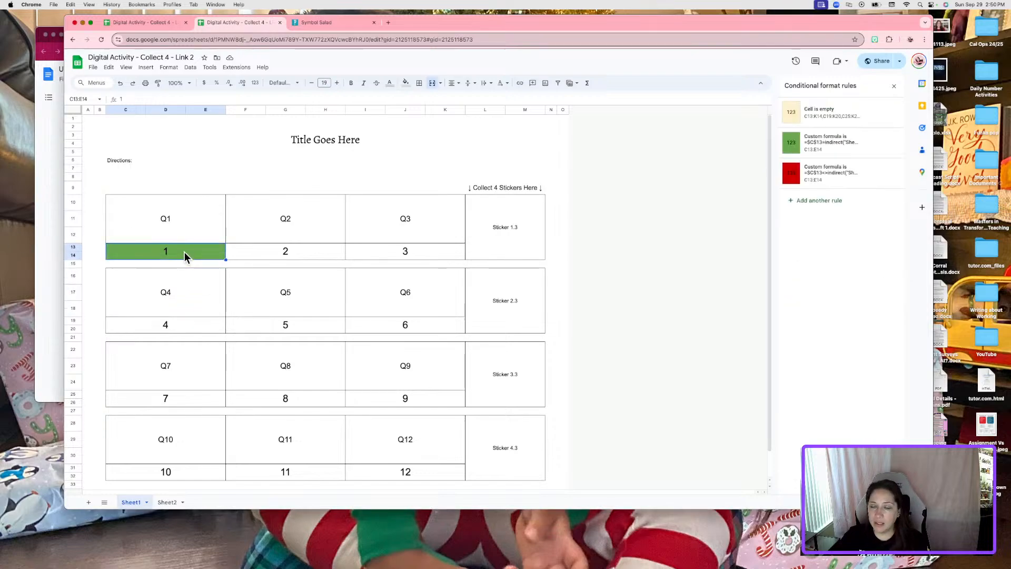
pyautogui.write('3')
pyautogui.click(221, 327)
pyautogui.click(191, 256)
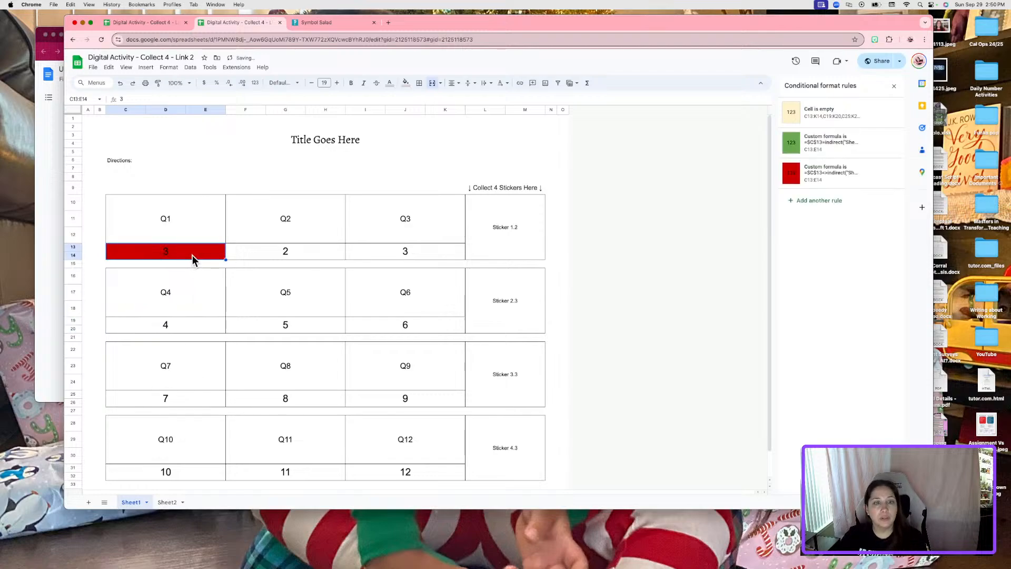
pyautogui.press('BackSpace')
pyautogui.click(192, 289)
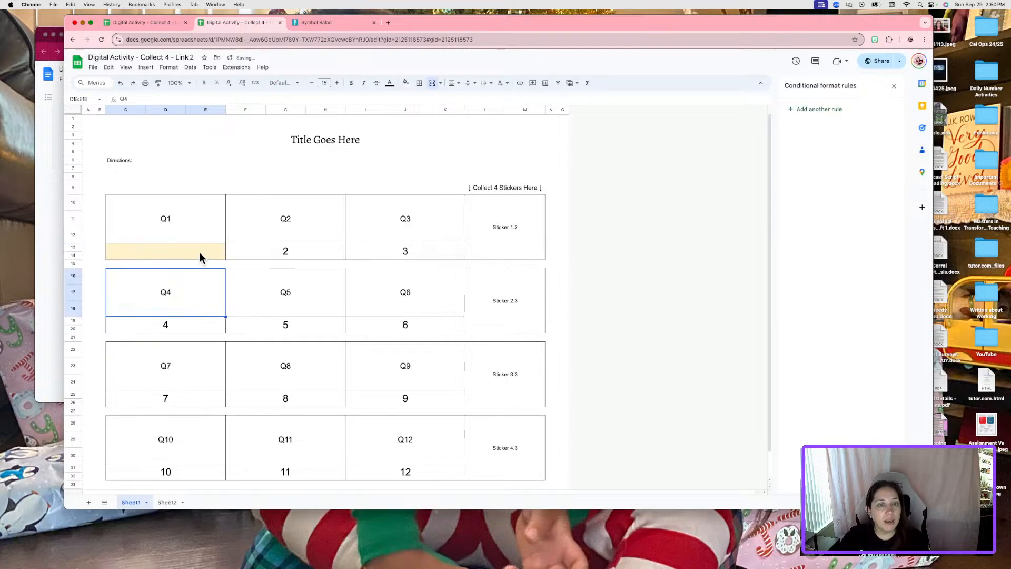
# - Test the Q1 answer box with the answers 1 and -1, leaving 1 entered
pyautogui.click(200, 253)
pyautogui.write('1')
pyautogui.press('Return')
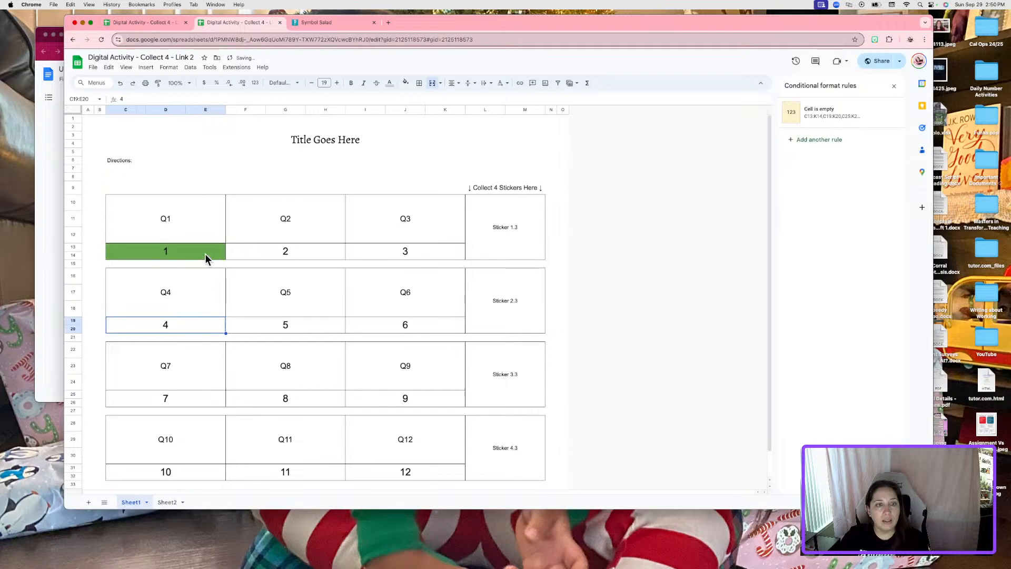
pyautogui.write('-1')
pyautogui.press('Return')
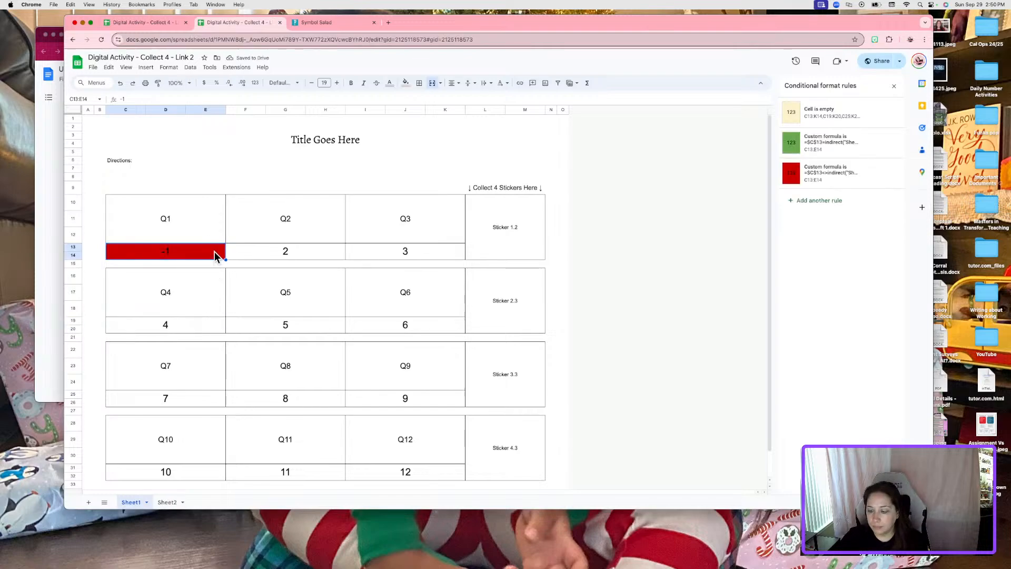
pyautogui.write('1')
pyautogui.click(228, 301)
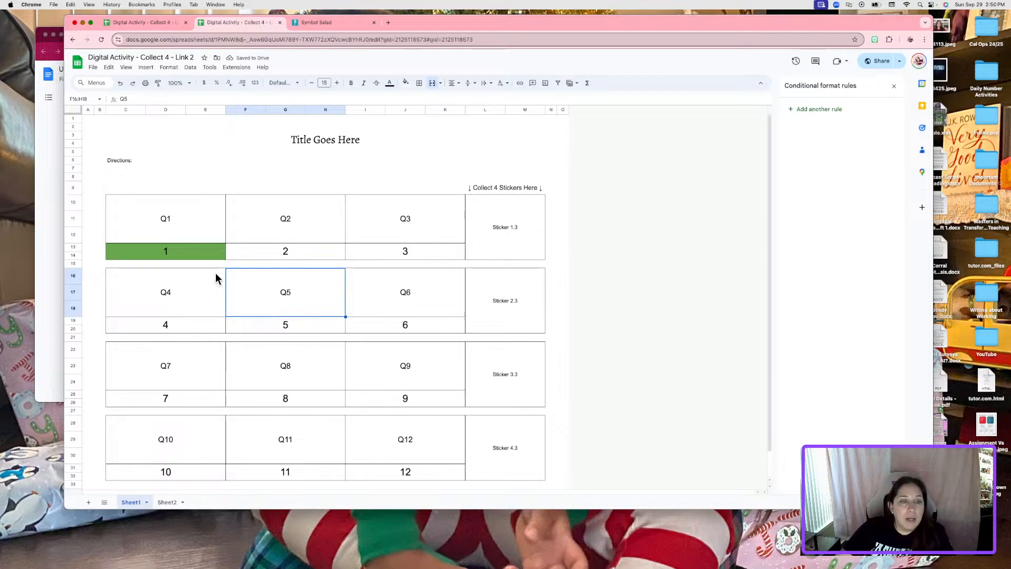
# - Copy the custom formula from the Q1 correct-answer rule and close the rule with its settings kept
pyautogui.click(214, 251)
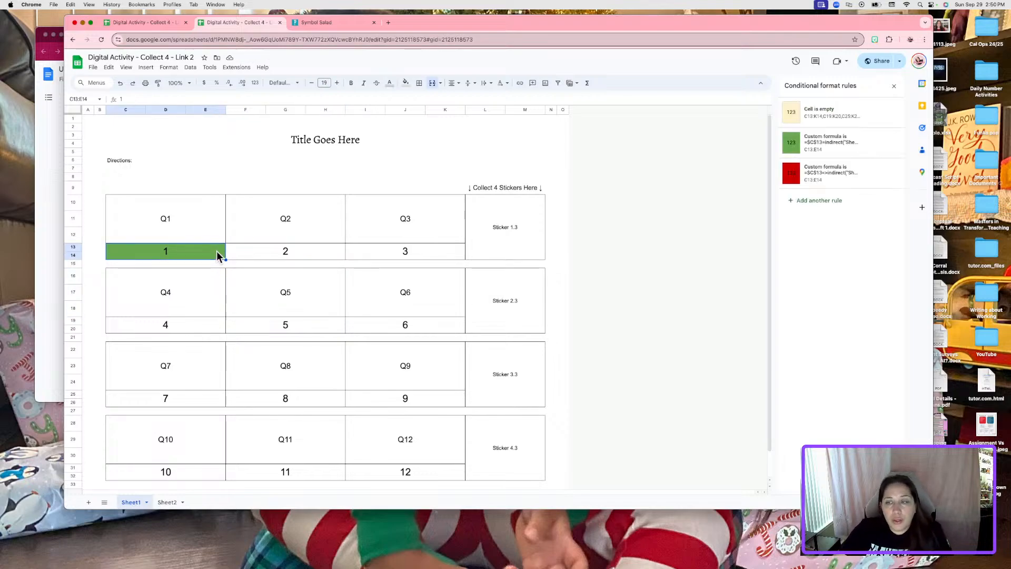
pyautogui.click(813, 141)
pyautogui.click(828, 208)
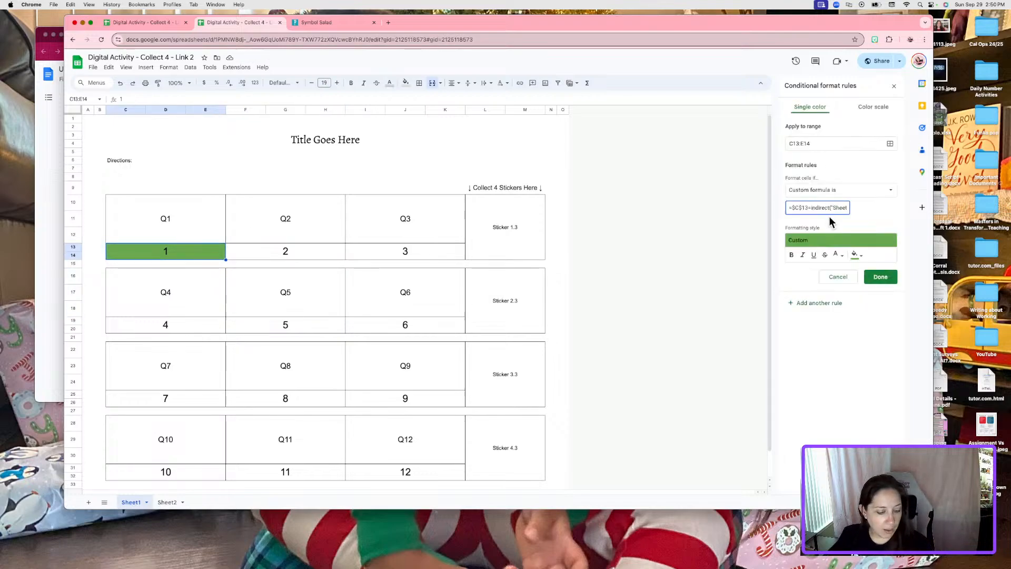
pyautogui.press('super+a')
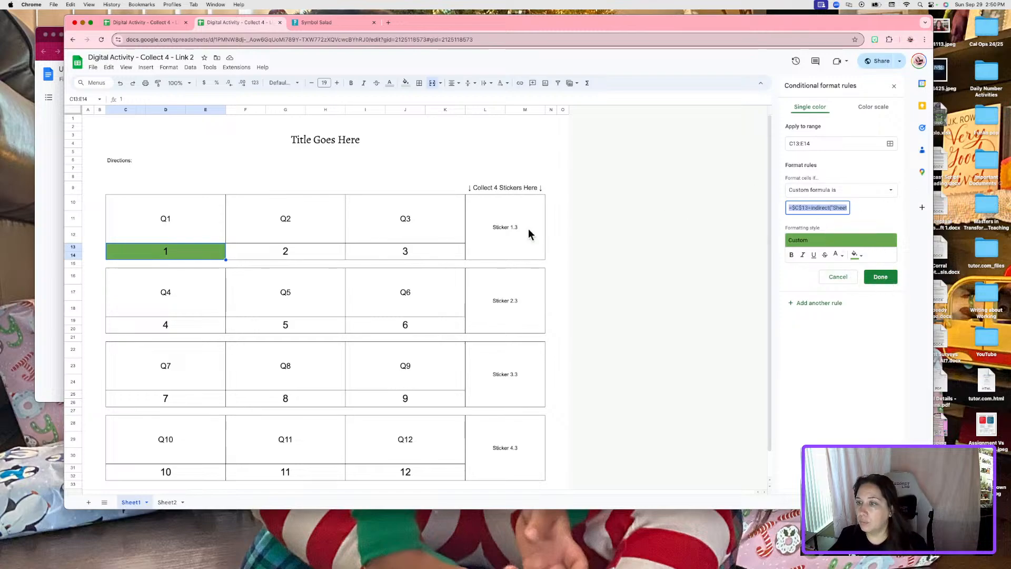
pyautogui.click(889, 283)
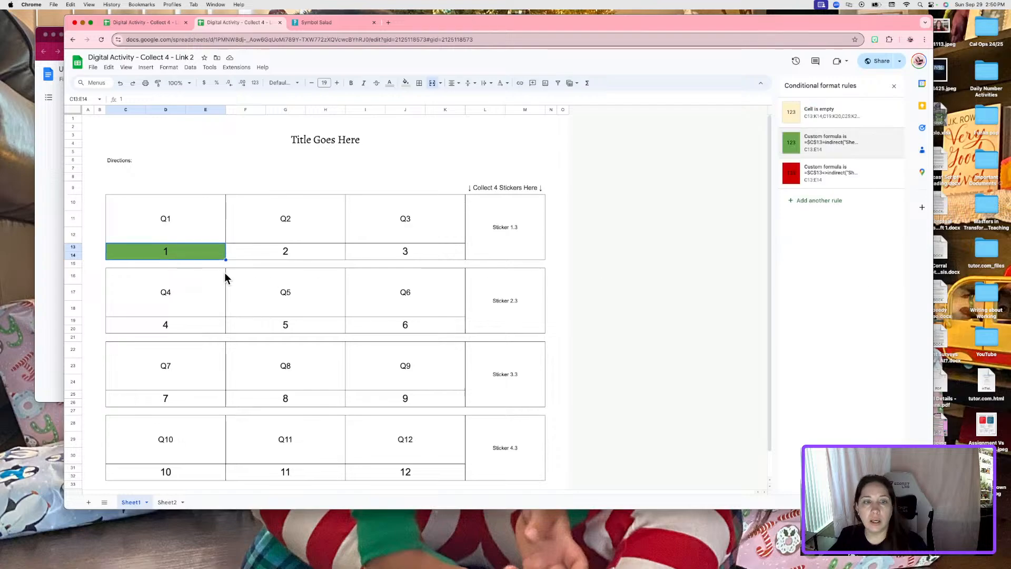
# - Add a conditional formatting rule for the Q2 answer box, range F13:H14, with the condition "Custom formula is"
pyautogui.click(288, 250)
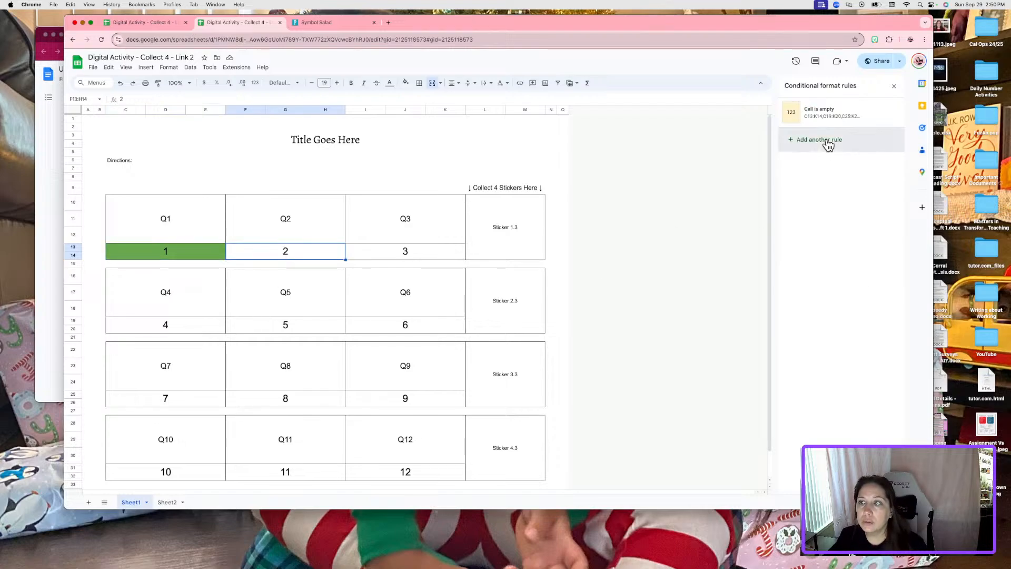
pyautogui.click(894, 86)
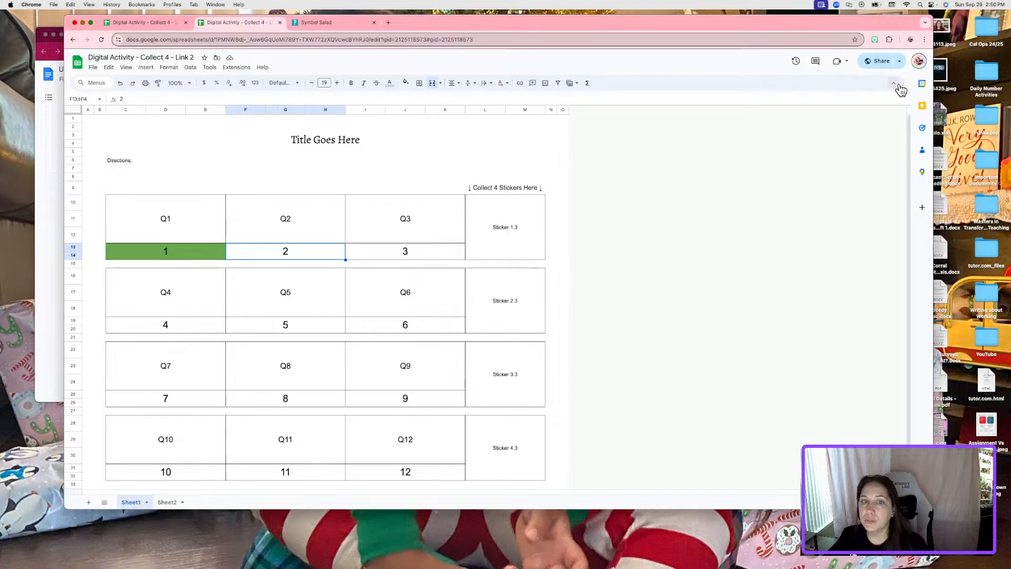
pyautogui.rightClick(314, 253)
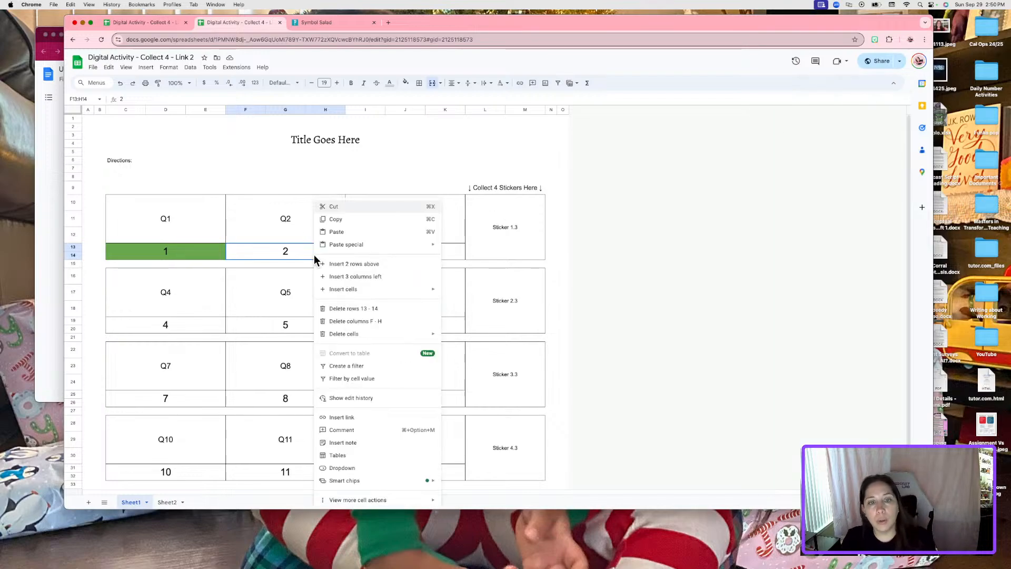
pyautogui.moveTo(367, 503)
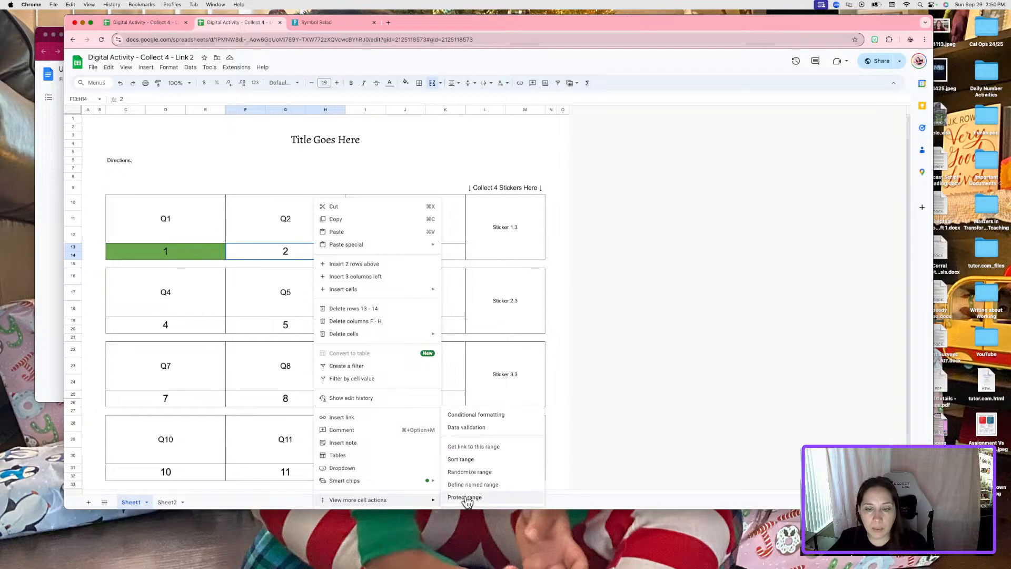
pyautogui.click(500, 419)
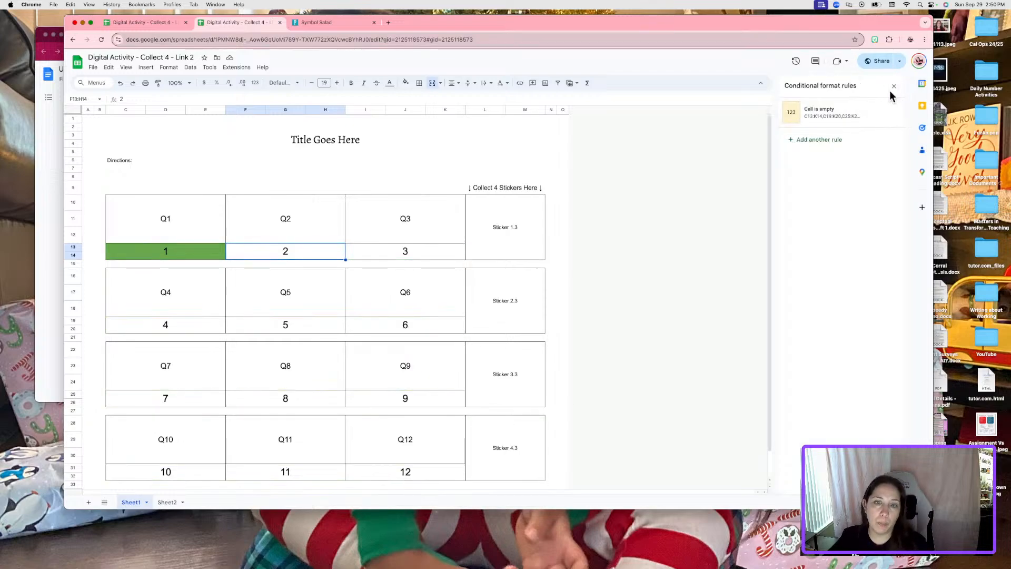
pyautogui.click(829, 145)
pyautogui.click(856, 193)
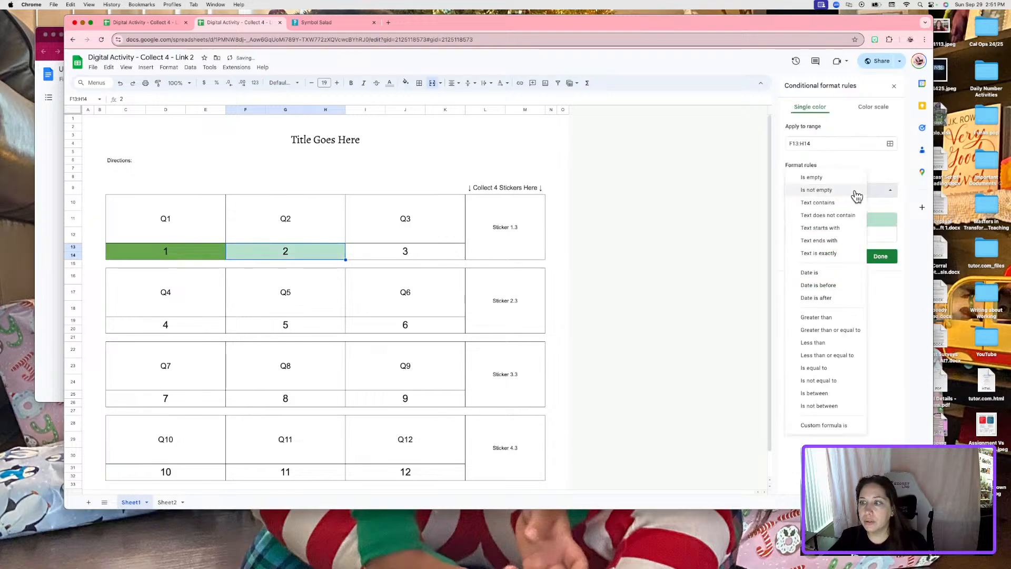
pyautogui.click(825, 425)
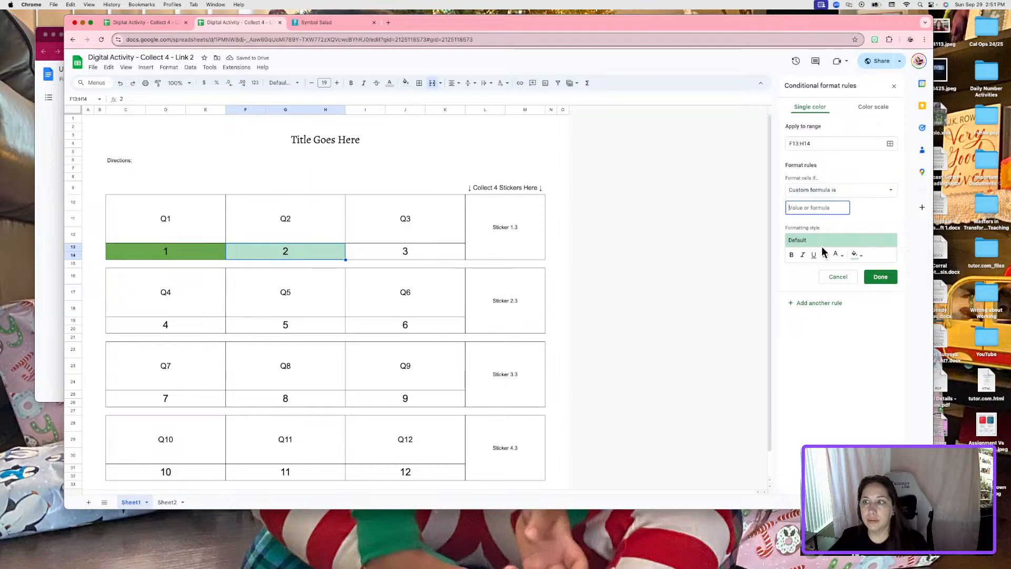
# - Enter the copied Q1 formula in the Q2 rule and change its answer-box reference to $F$13
pyautogui.write('=indirect("Sheet2!P23")')
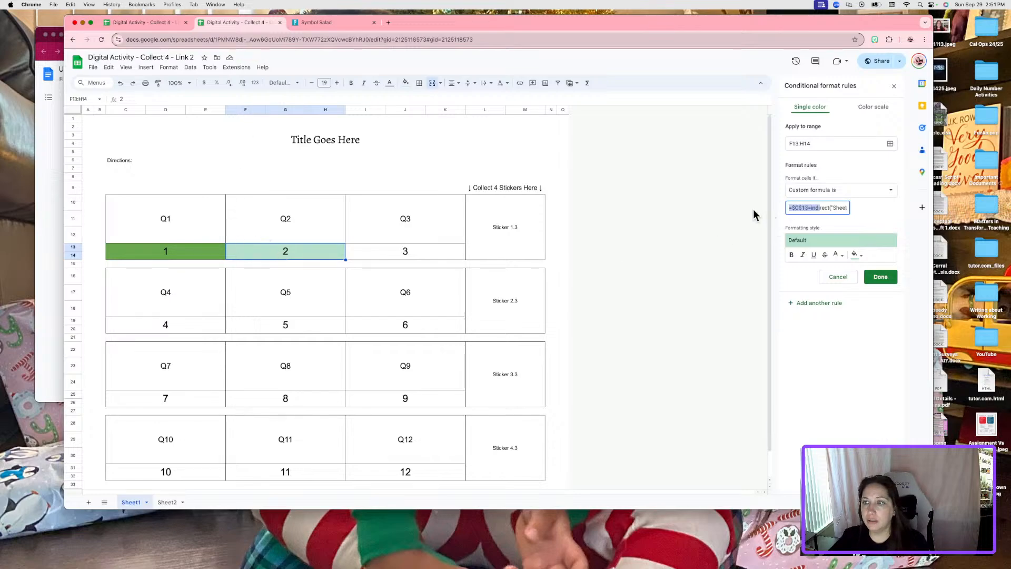
pyautogui.click(792, 208)
pyautogui.write('$C$13=')
pyautogui.press('Left')
pyautogui.press('Left')
pyautogui.press('Left')
pyautogui.press('Left')
pyautogui.press('BackSpace')
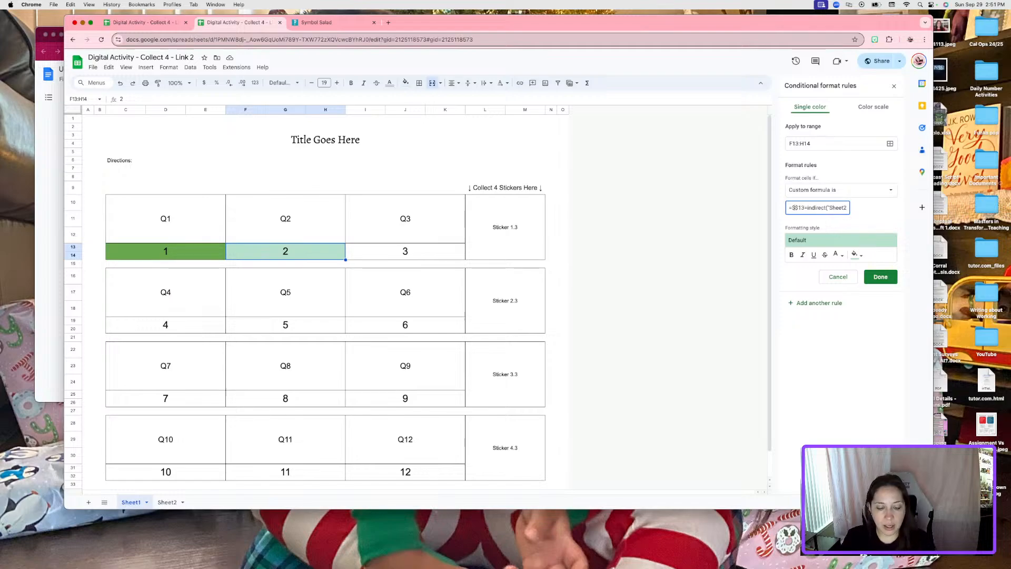
pyautogui.write('F')
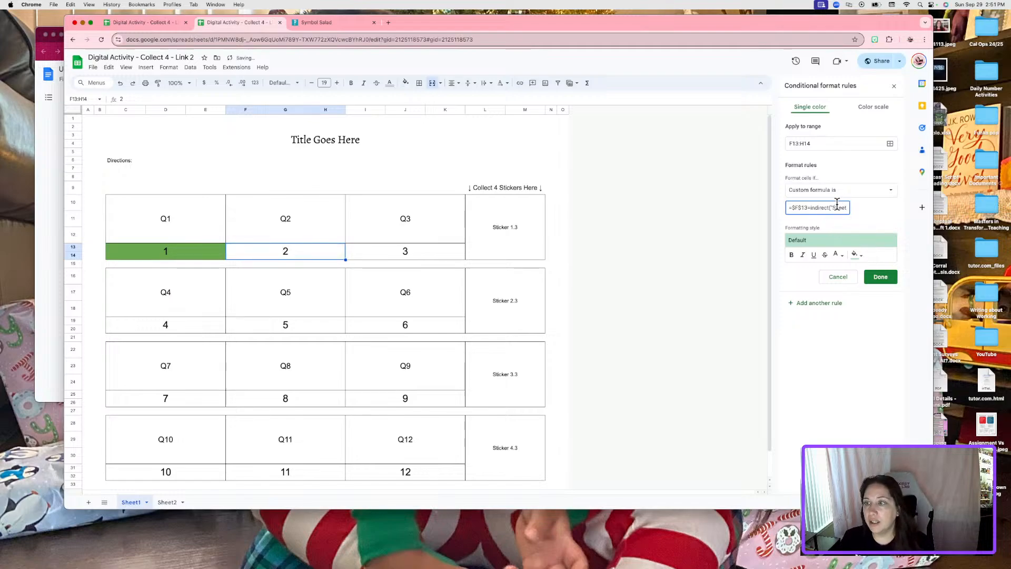
# - Change the answer reference in the Q2 rule's formula to Sheet2!P24 and select the whole formula for copying
pyautogui.click(843, 208)
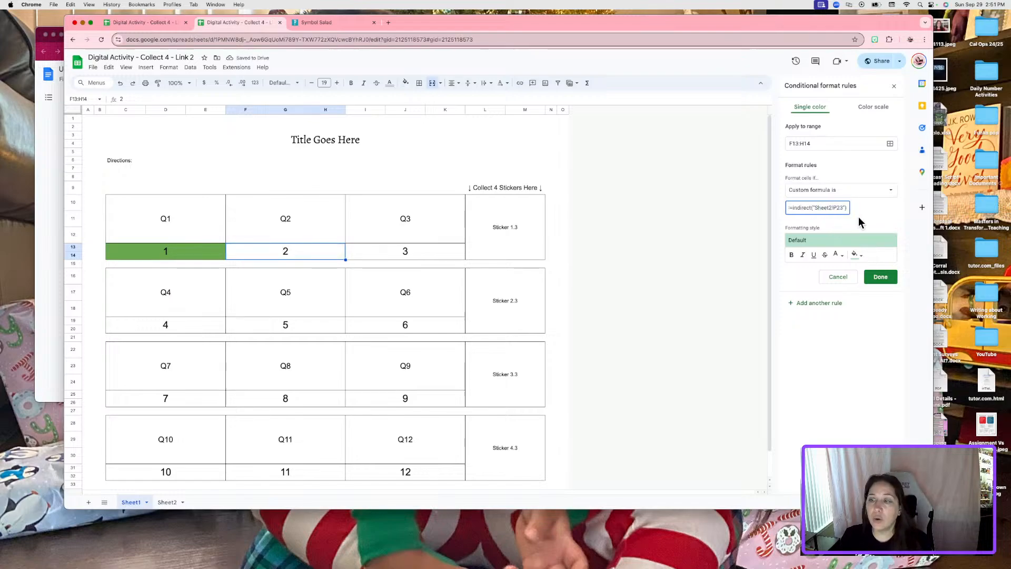
pyautogui.press('Left')
pyautogui.press('Left')
pyautogui.press('BackSpace')
pyautogui.write('4')
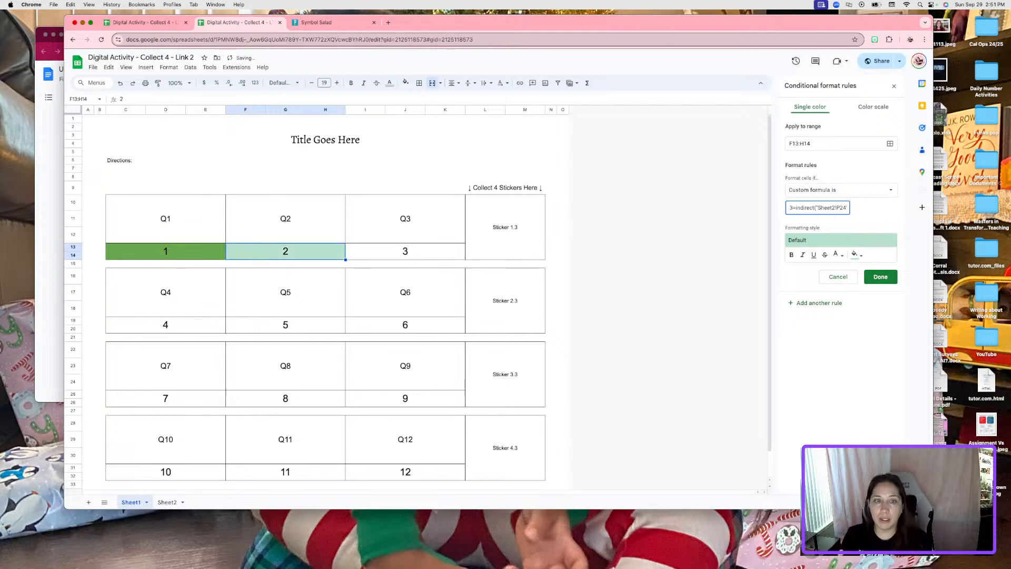
pyautogui.press('super+a')
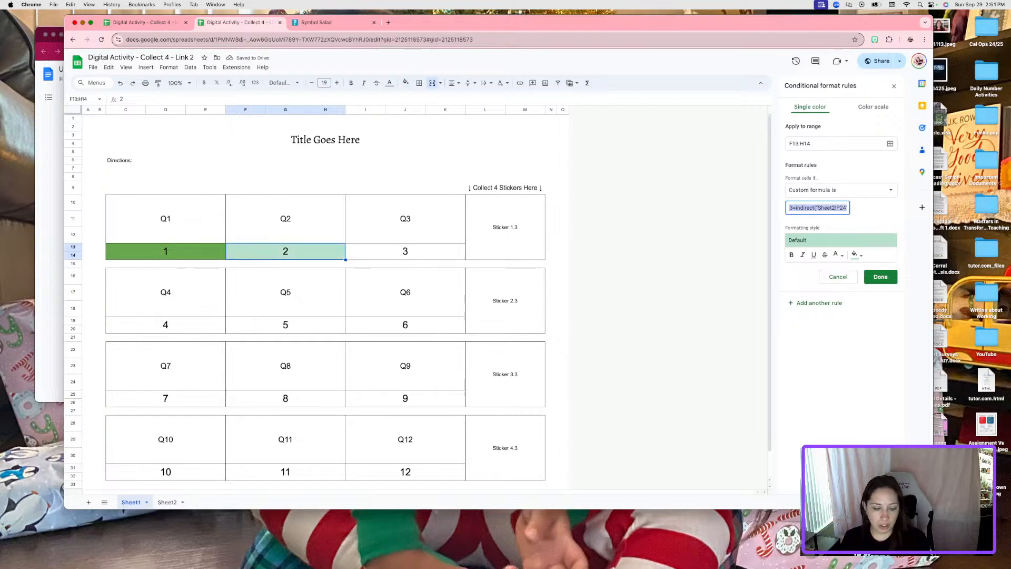
# - Give the Q2 correct-answer rule the same darker green fill as Q1 and save it
pyautogui.click(861, 255)
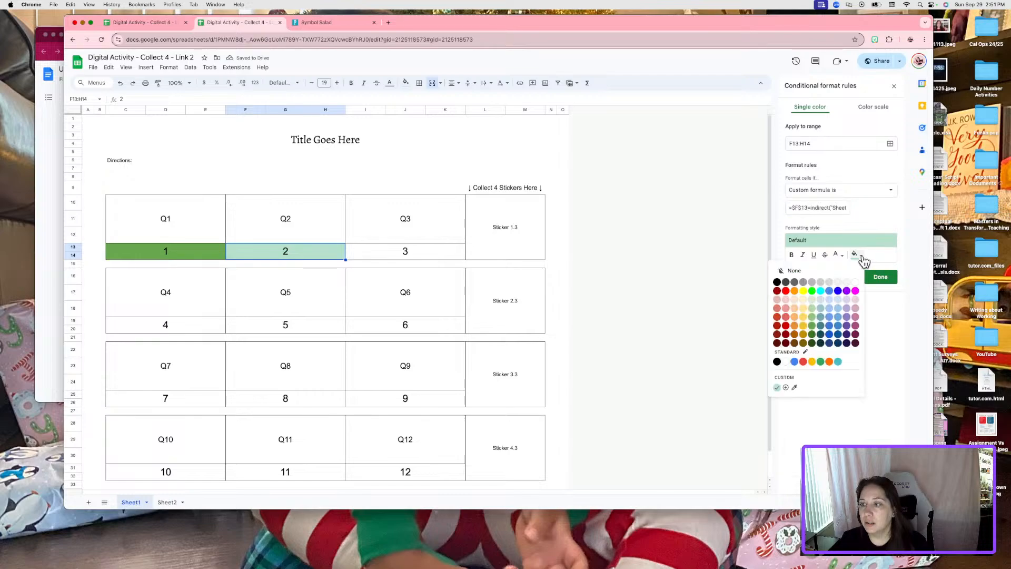
pyautogui.click(813, 325)
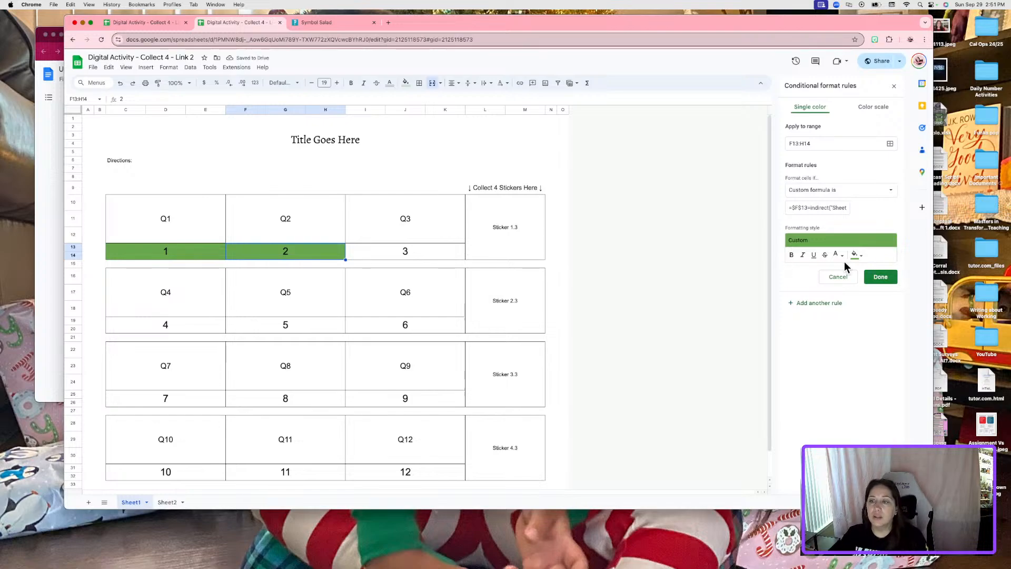
pyautogui.click(880, 276)
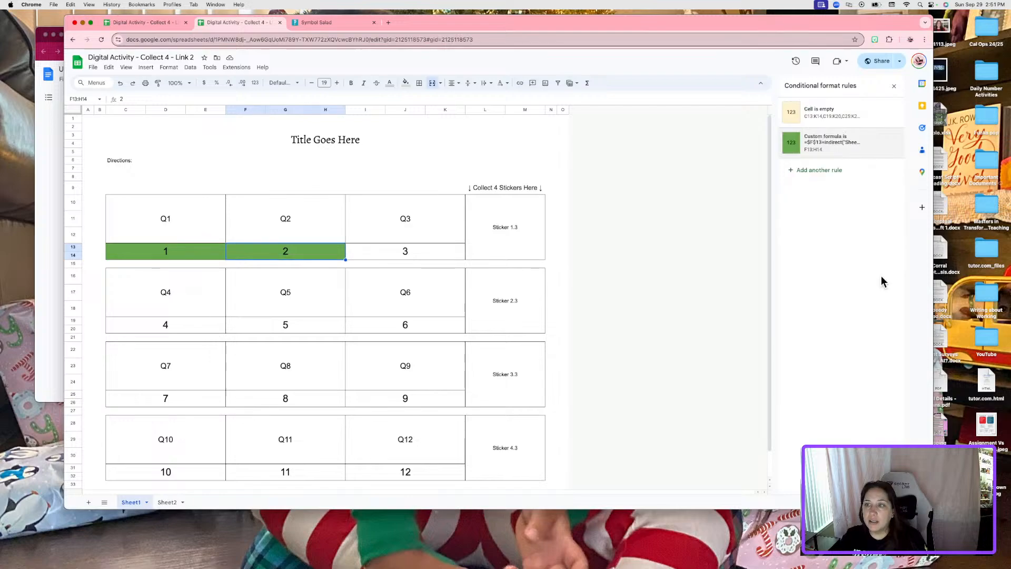
# - Add a second rule for the Q2 answer box, using <> instead of = in its formula and a dark red fill
pyautogui.click(869, 138)
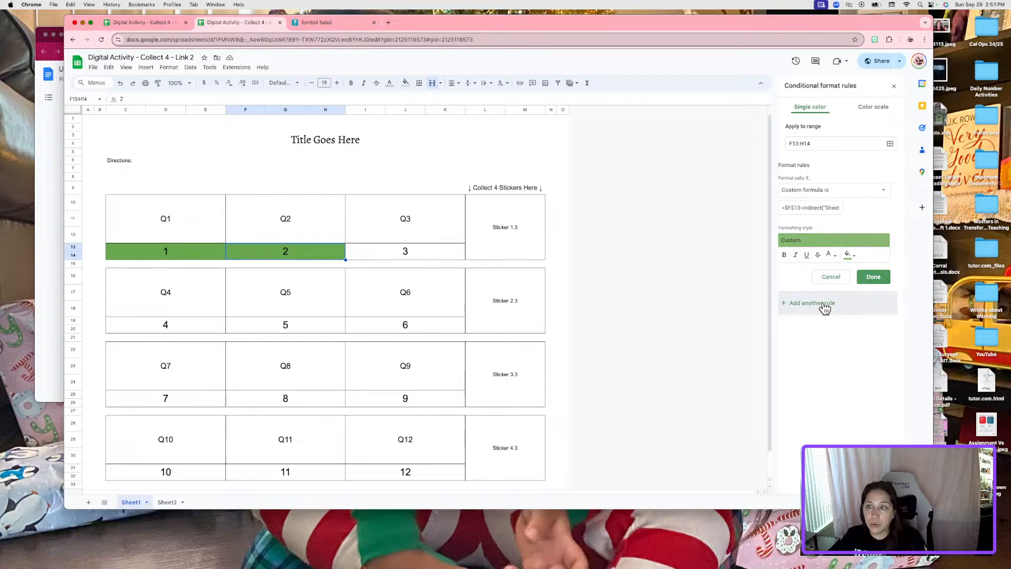
pyautogui.click(813, 207)
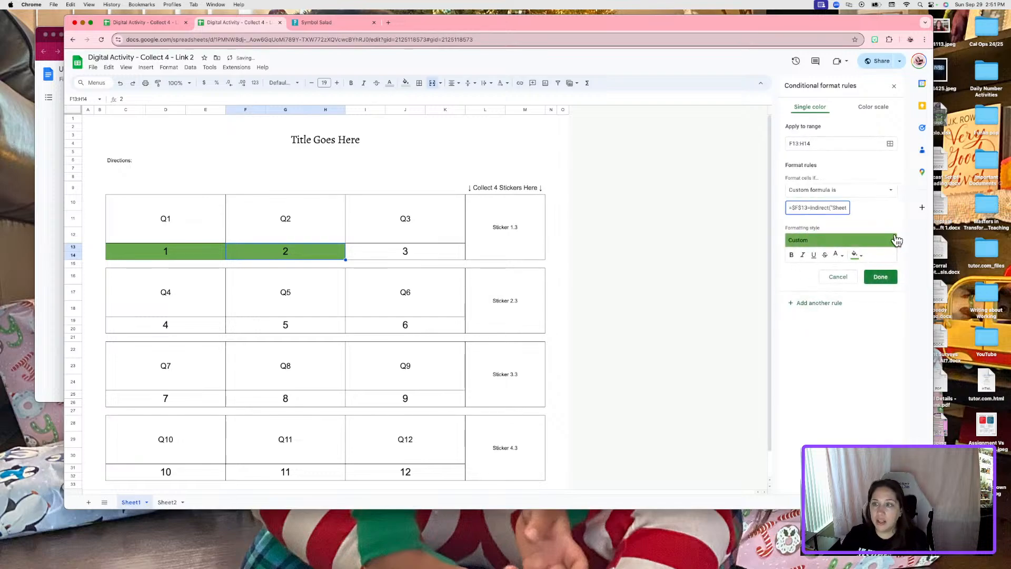
pyautogui.press('BackSpace')
pyautogui.write('<>')
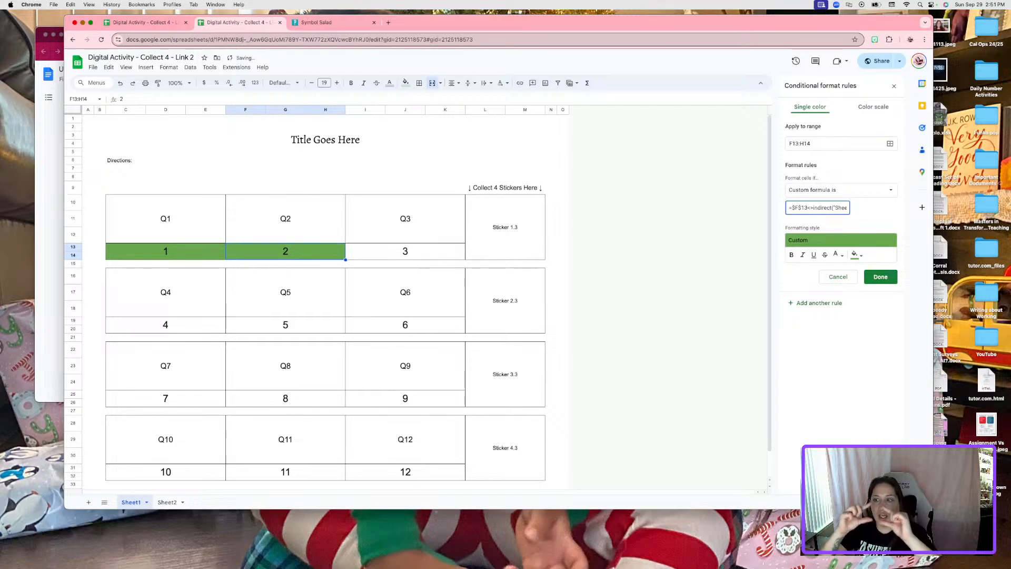
pyautogui.click(857, 255)
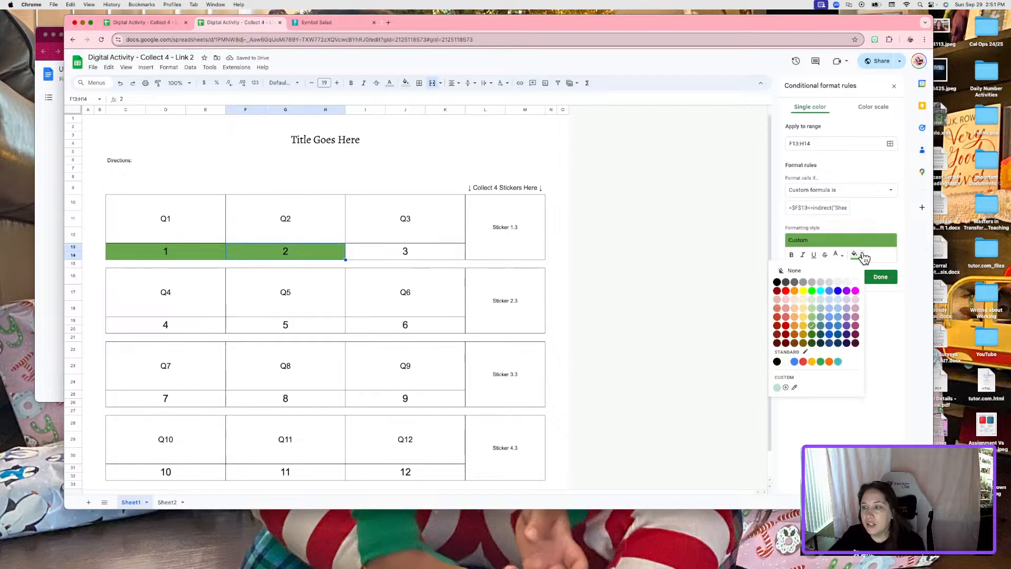
pyautogui.click(785, 327)
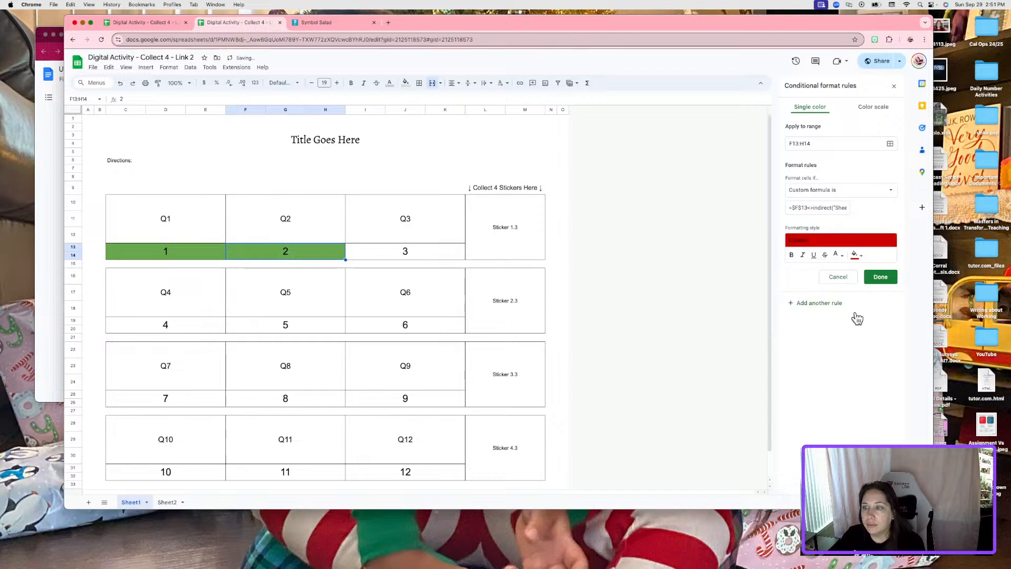
pyautogui.click(880, 278)
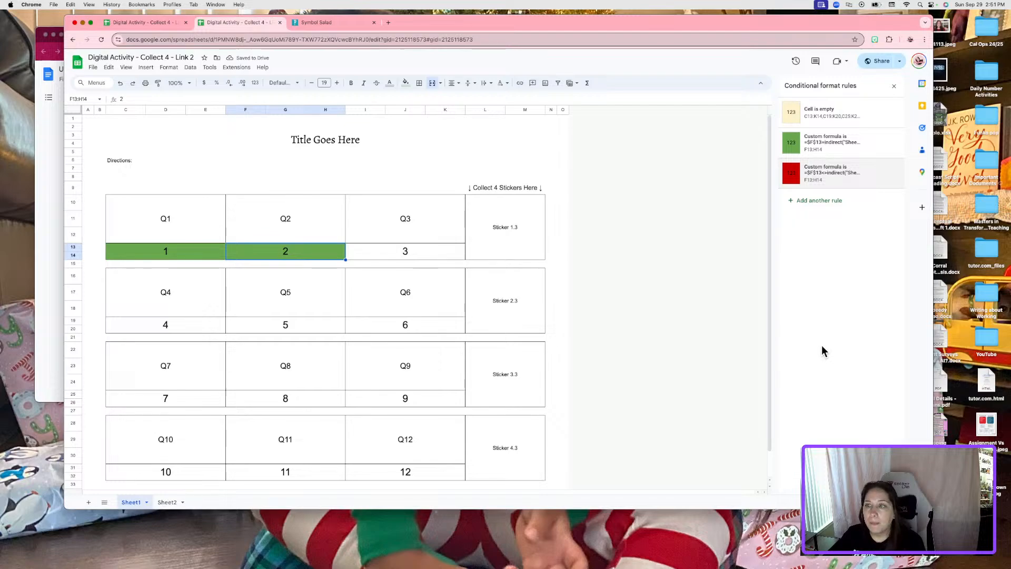
# - Add a "Custom formula is" rule for the Q3 answer box, range I13:K14, using the copied formula with its answer reference changed to Sheet2!P25
pyautogui.click(424, 252)
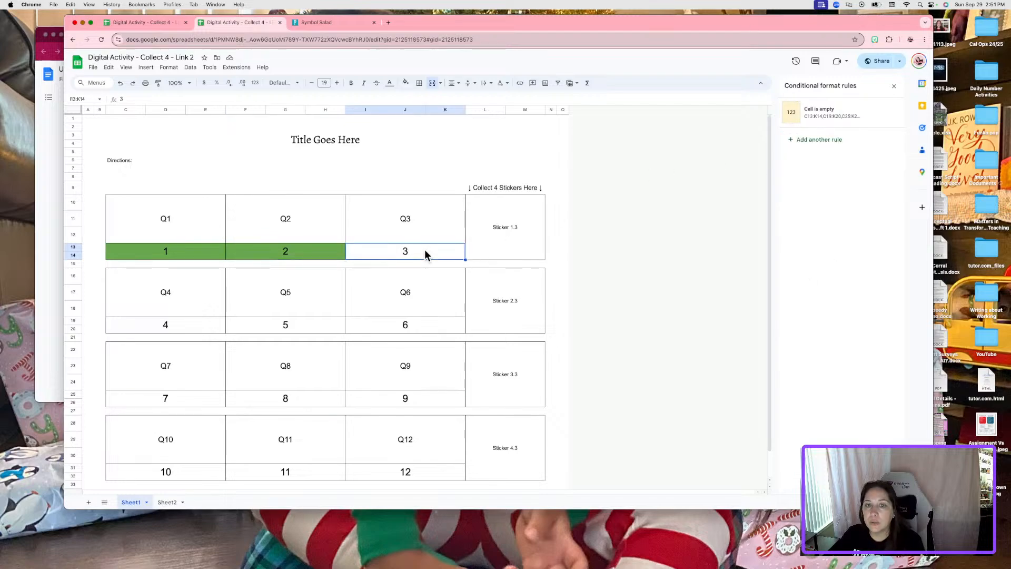
pyautogui.click(830, 141)
pyautogui.click(839, 193)
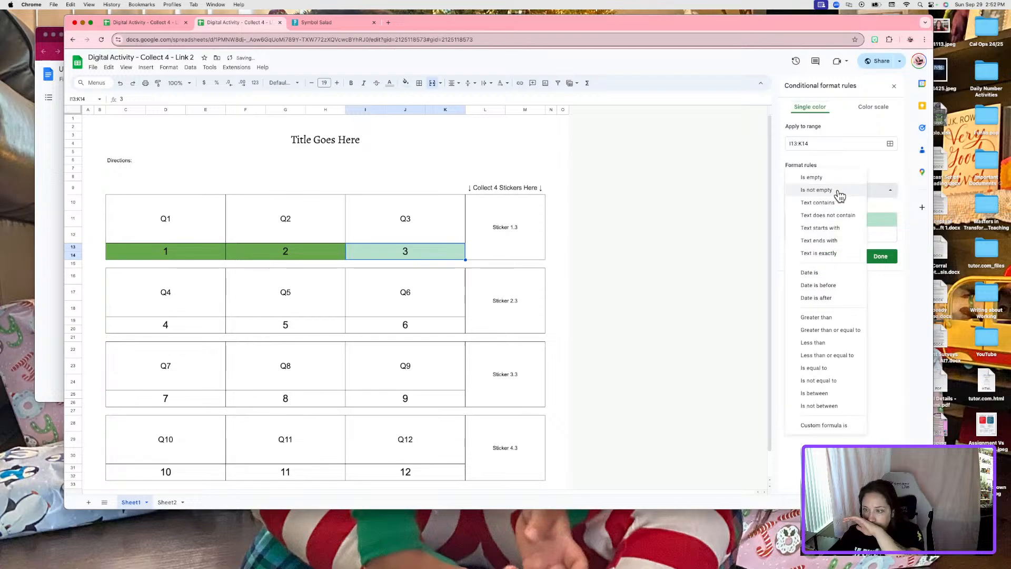
pyautogui.click(825, 426)
pyautogui.click(806, 209)
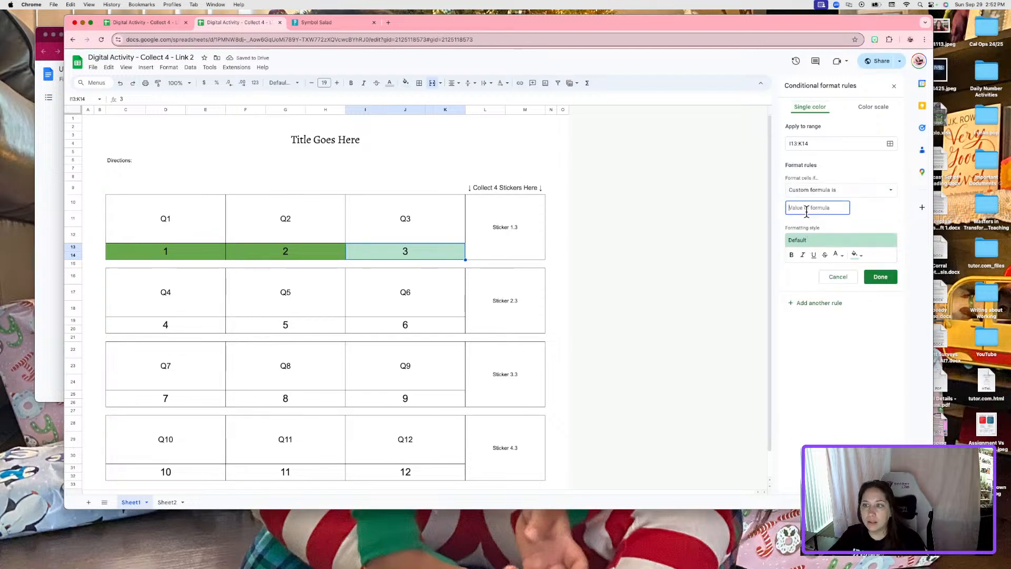
pyautogui.write('=indirect("Sheet2!J24")')
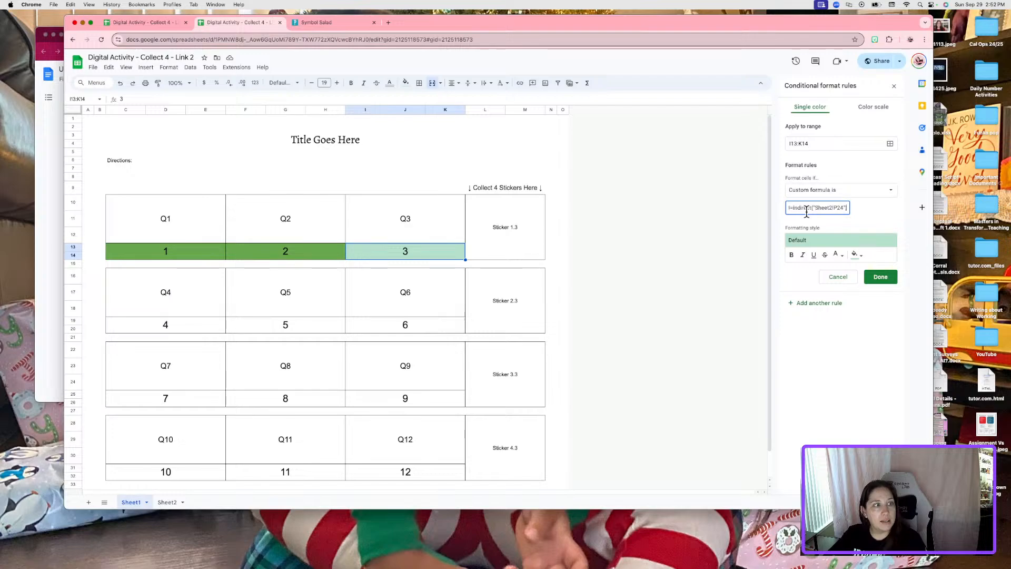
pyautogui.click(841, 207)
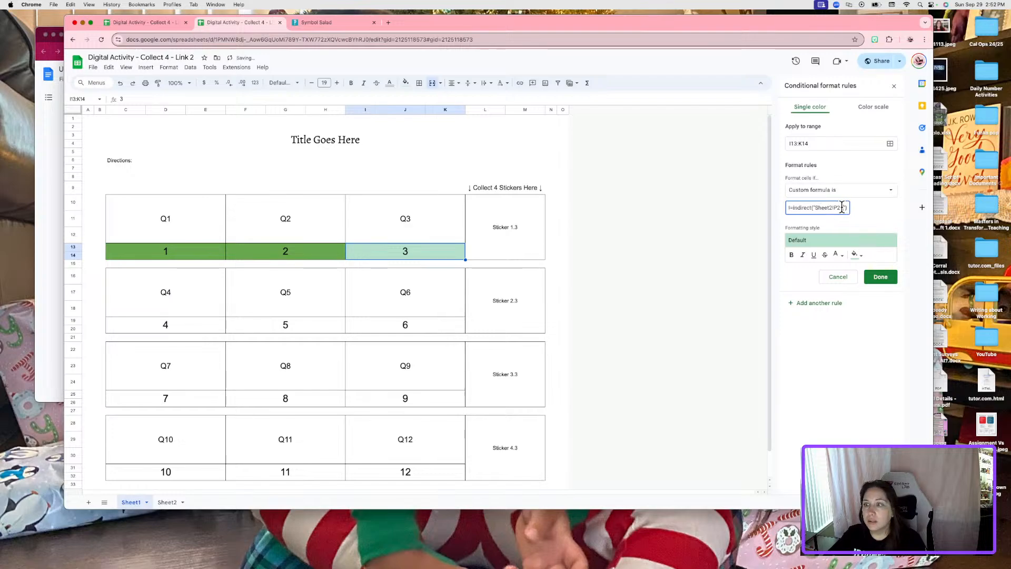
pyautogui.press('BackSpace')
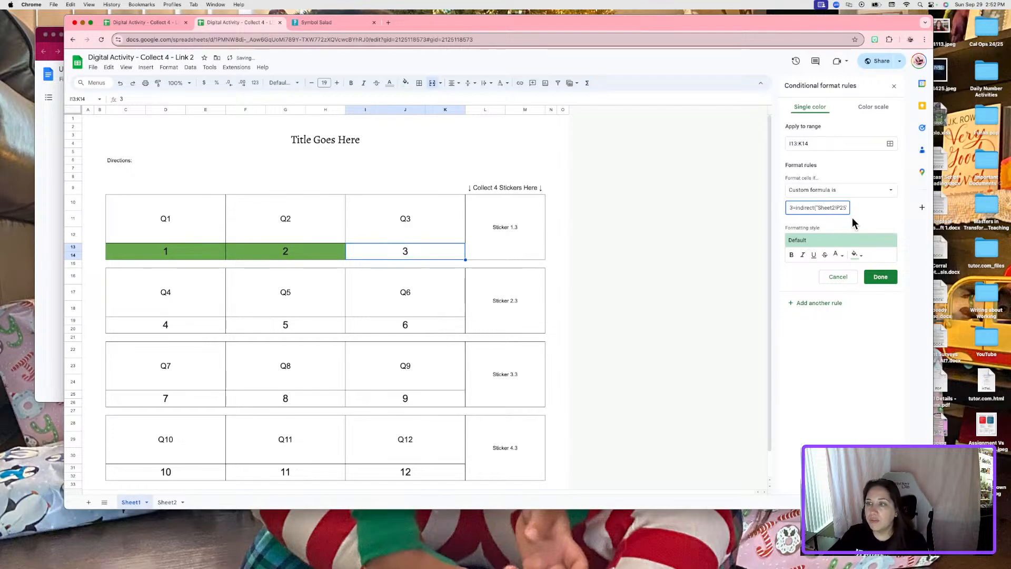
# - Change the answer-box reference in the Q3 formula to $I$13 and give the rule the same darker green fill as Q2
pyautogui.moveTo(842, 207); pyautogui.dragTo(781, 210)
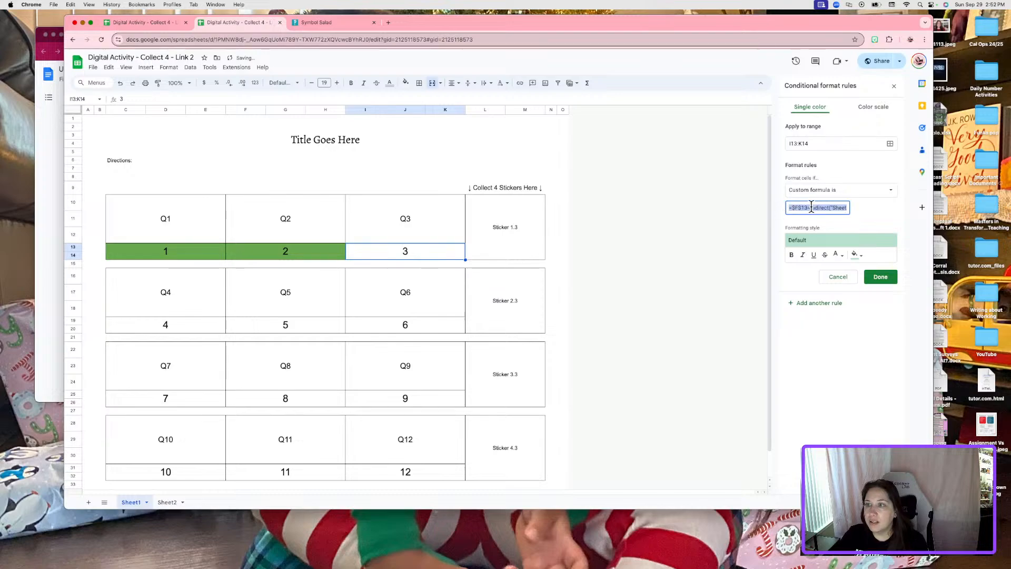
pyautogui.click(795, 208)
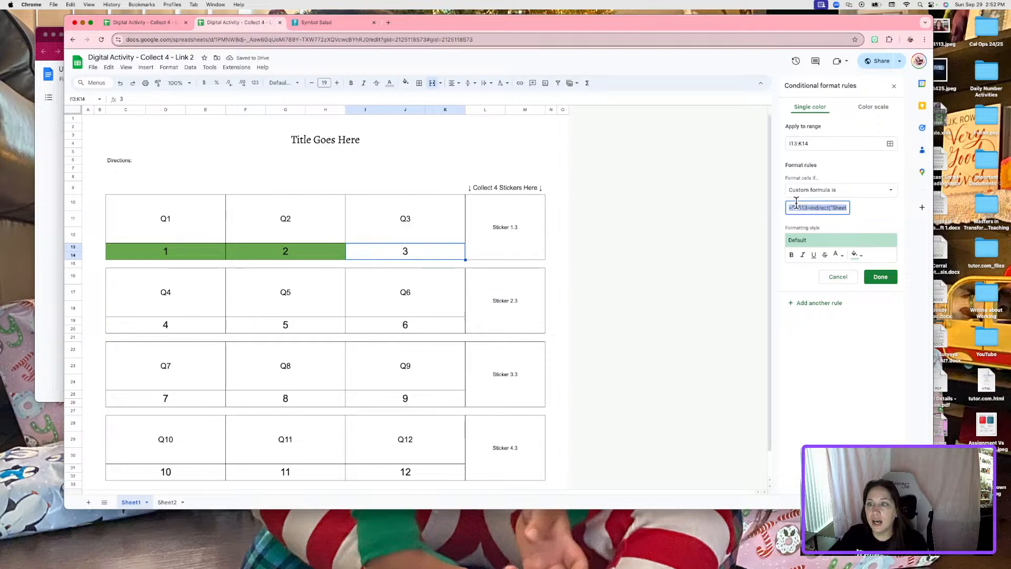
pyautogui.press('BackSpace')
pyautogui.write('I')
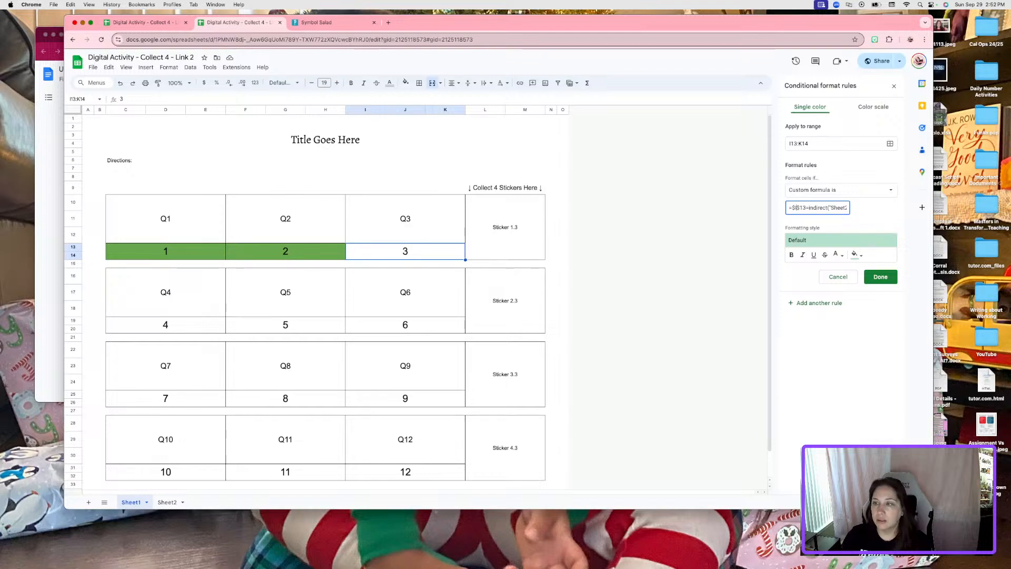
pyautogui.click(864, 256)
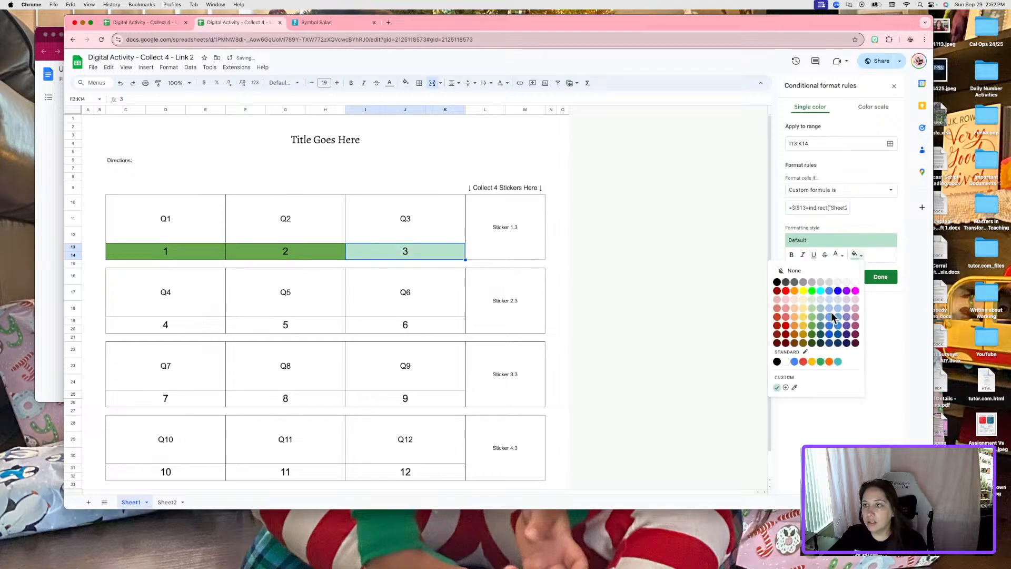
pyautogui.click(811, 325)
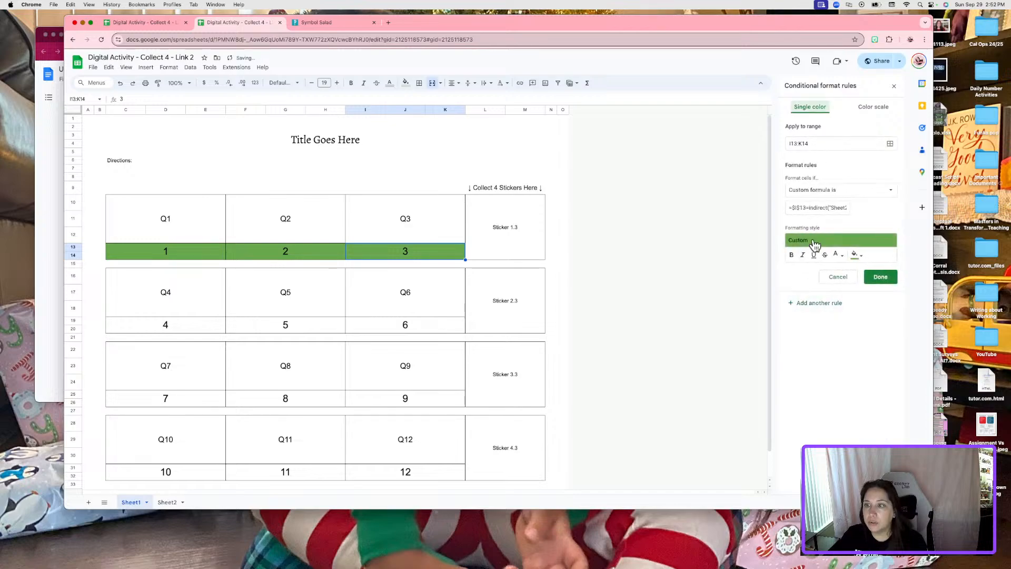
# - Add the incorrect-answer rule for Q3, using <> instead of = in the formula and a dark red fill, and save it
pyautogui.click(809, 208)
pyautogui.press('BackSpace')
pyautogui.write('<>')
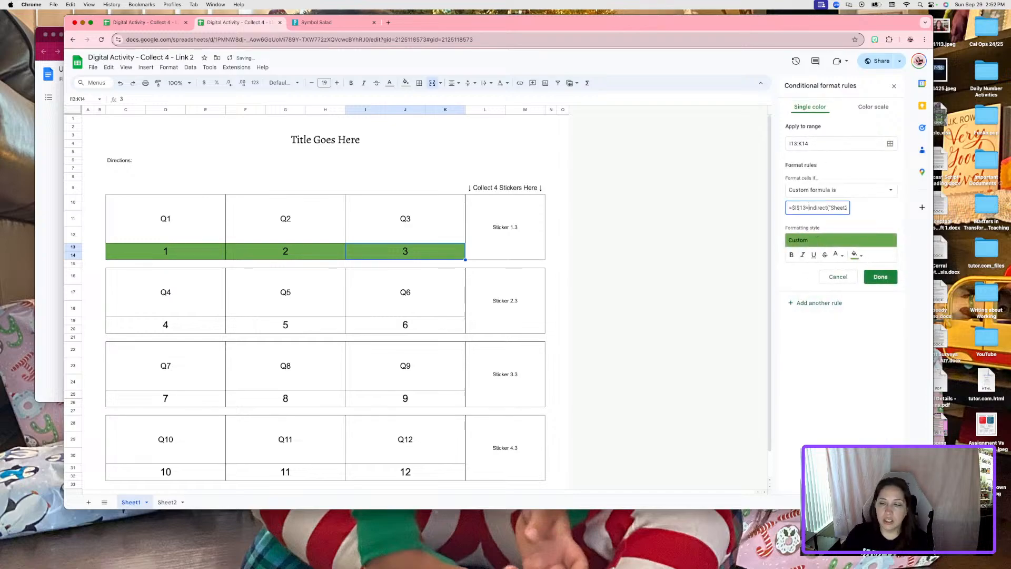
pyautogui.click(855, 254)
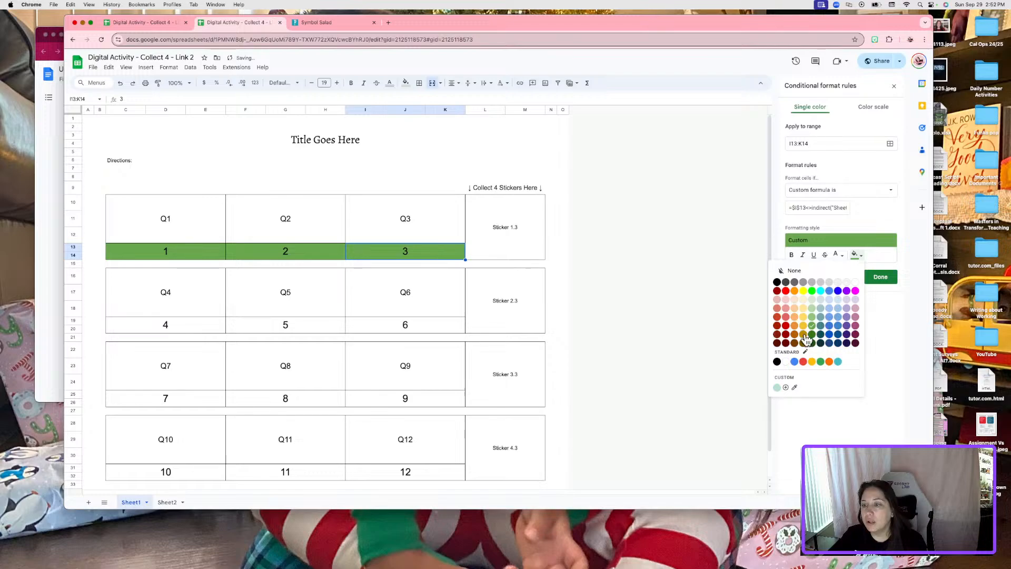
pyautogui.click(785, 326)
pyautogui.click(890, 278)
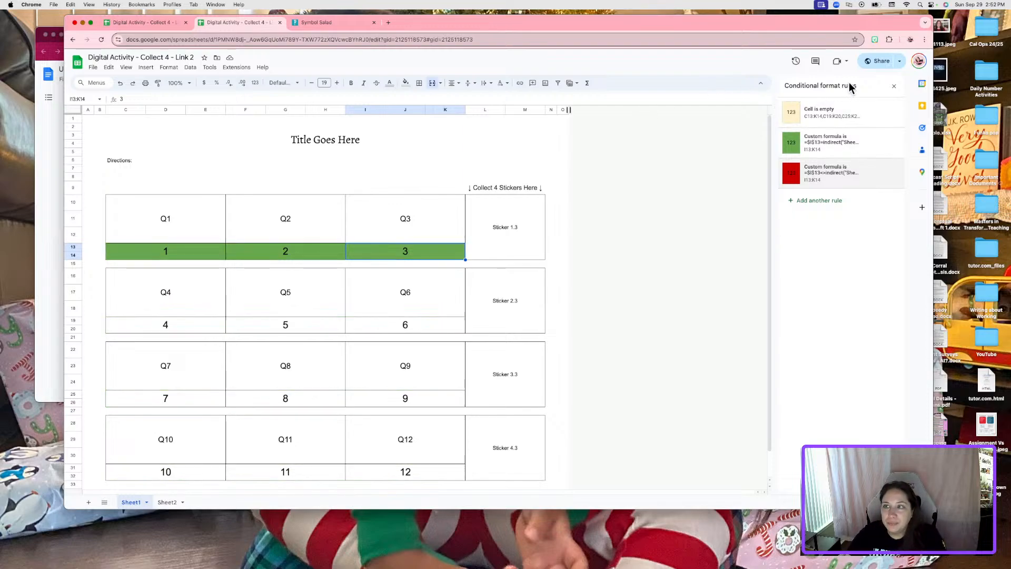
# - Review the spreadsheet's sharing settings
pyautogui.click(881, 61)
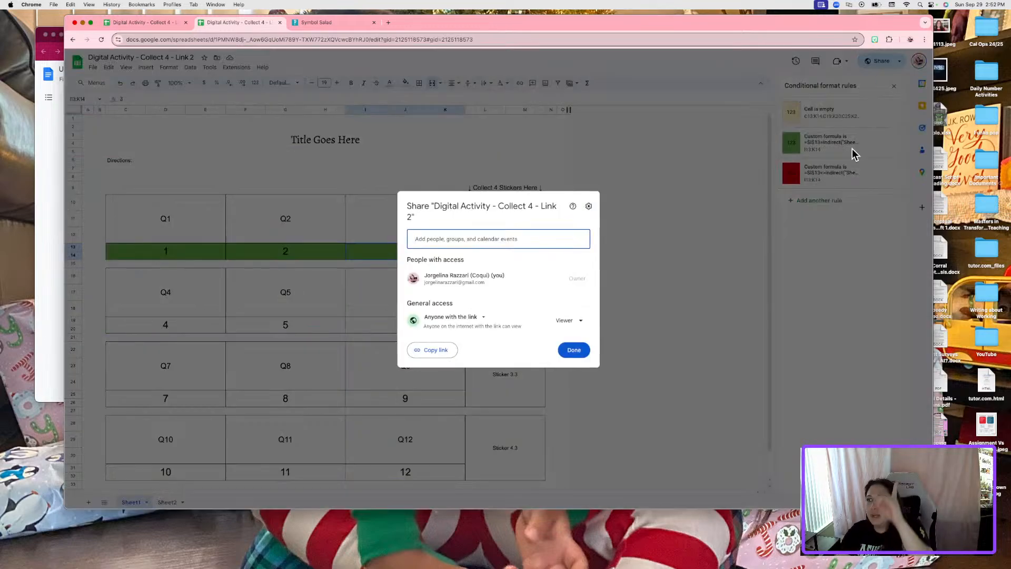
pyautogui.click(573, 352)
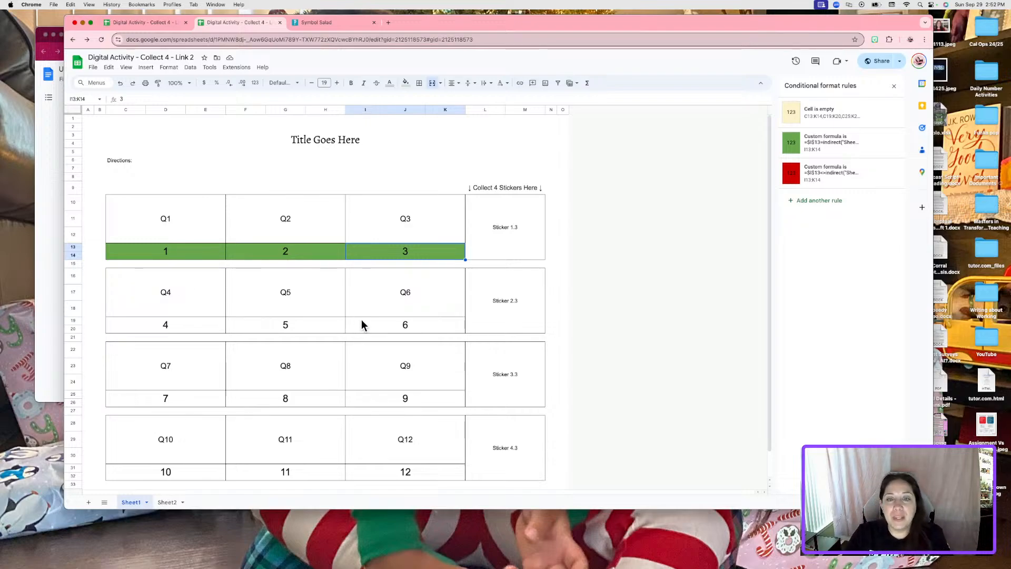
# - Locate the Q4 answer cell on Sheet2 and add a new conditional formatting rule for the Q4 answer box, range C19:E20
pyautogui.click(190, 325)
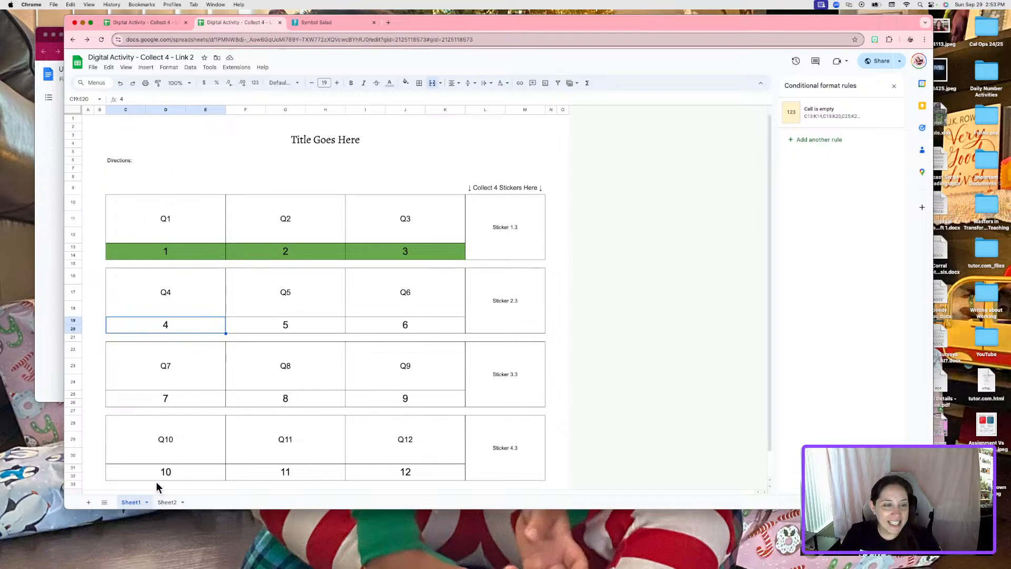
pyautogui.click(166, 503)
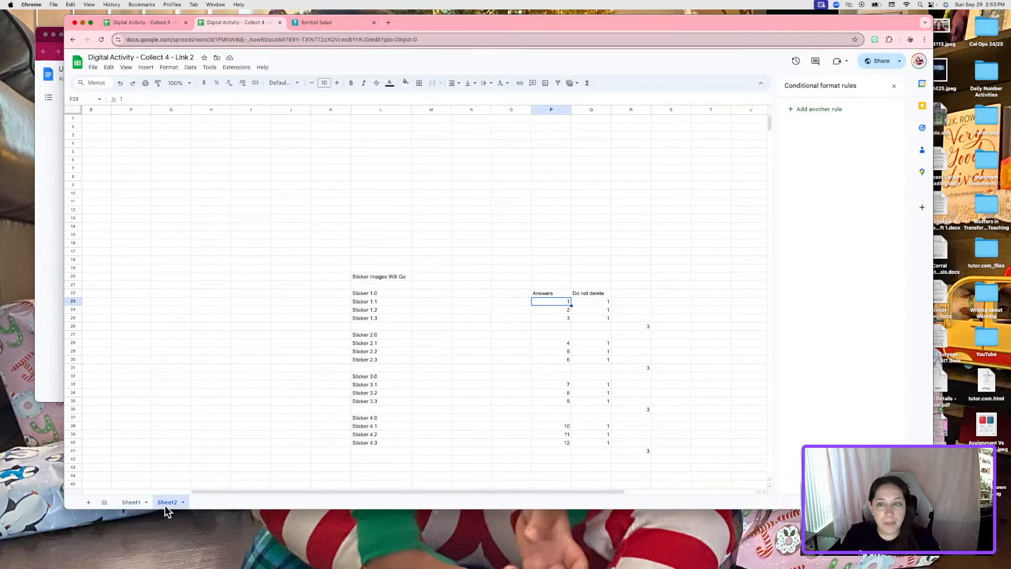
pyautogui.click(564, 325)
pyautogui.click(563, 334)
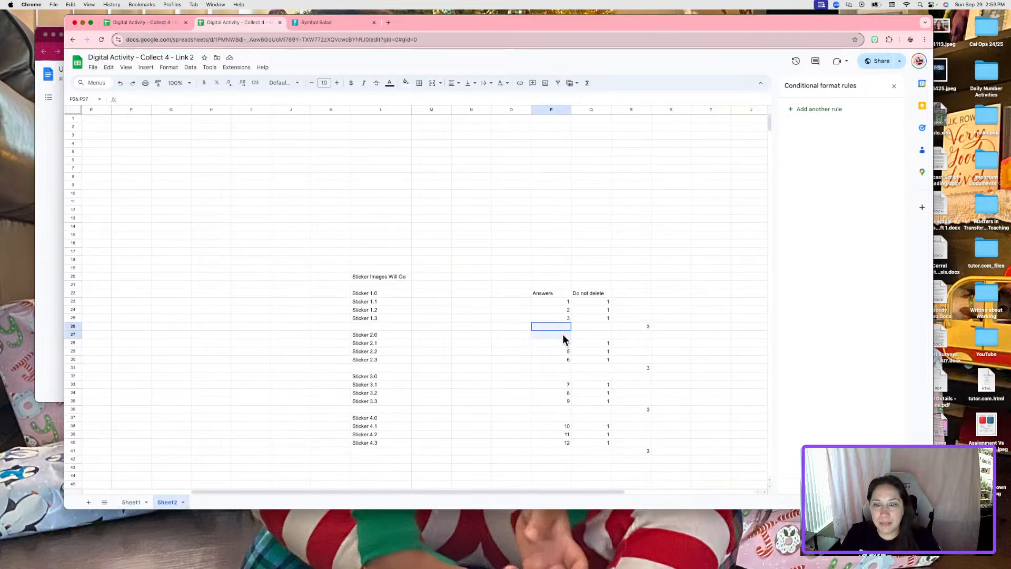
pyautogui.click(564, 342)
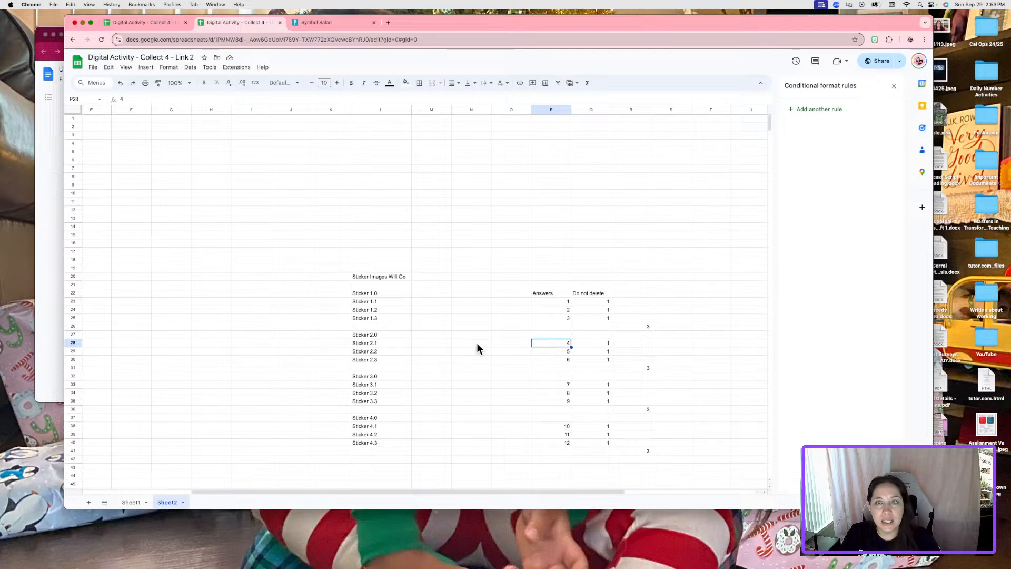
pyautogui.click(131, 502)
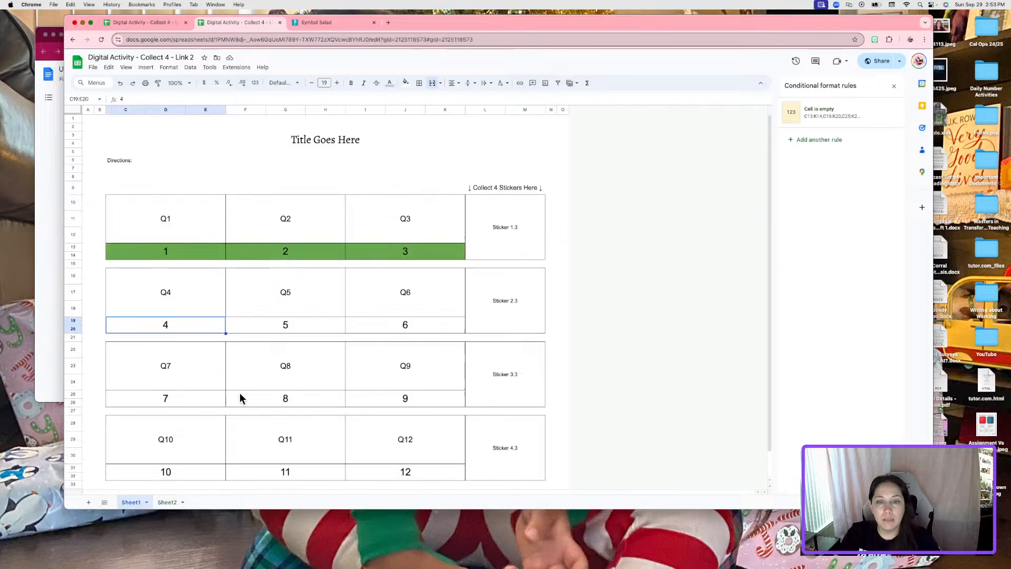
pyautogui.click(836, 141)
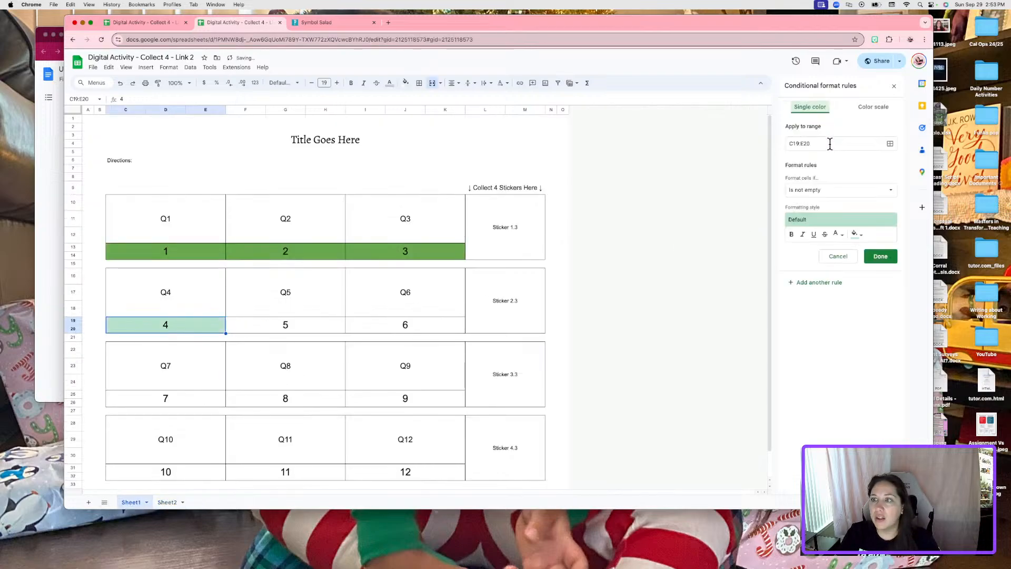
# - Make the C19:E20 rule a custom formula that compares $F$13 with indirect("Sheet2!P28")
pyautogui.click(839, 192)
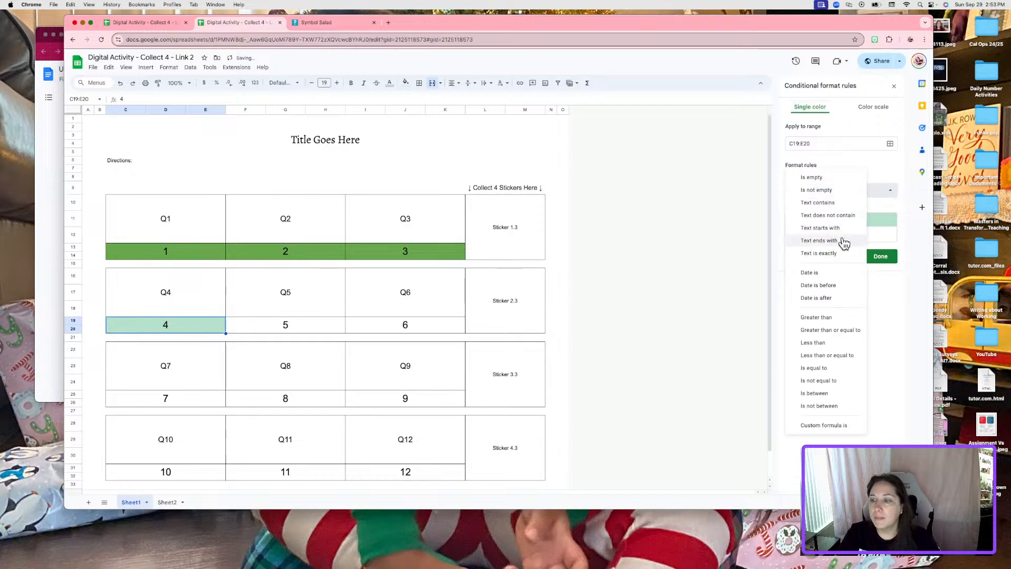
pyautogui.click(824, 425)
pyautogui.click(797, 209)
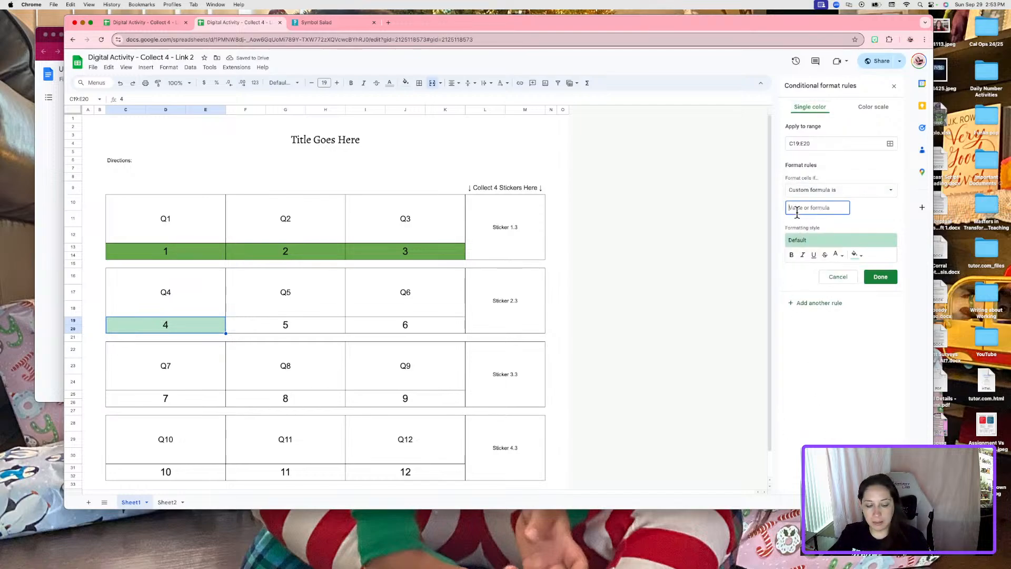
pyautogui.write('=indirect("Sheet2!P24')
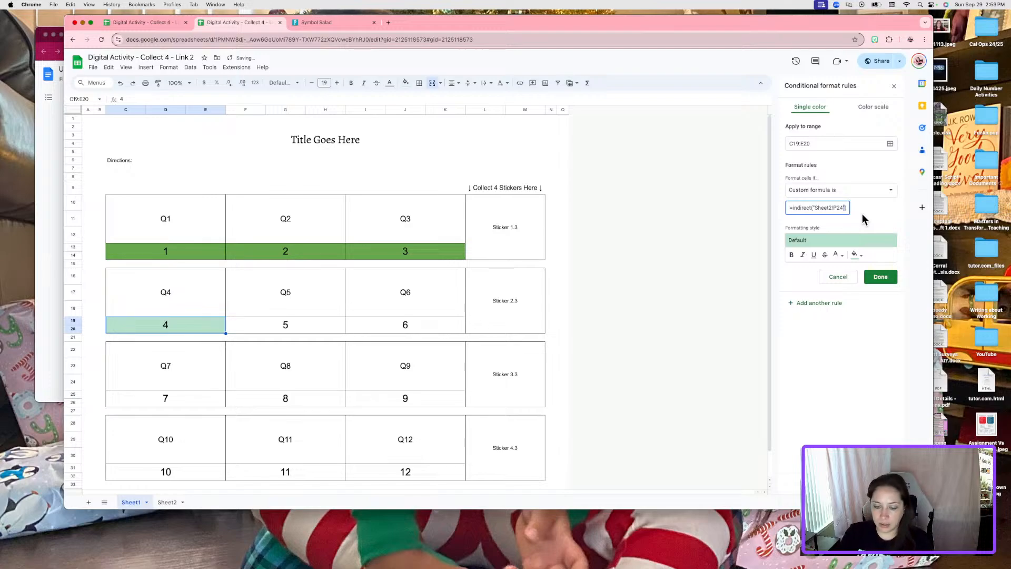
pyautogui.press('Left')
pyautogui.press('Left')
pyautogui.press('BackSpace')
pyautogui.write('8')
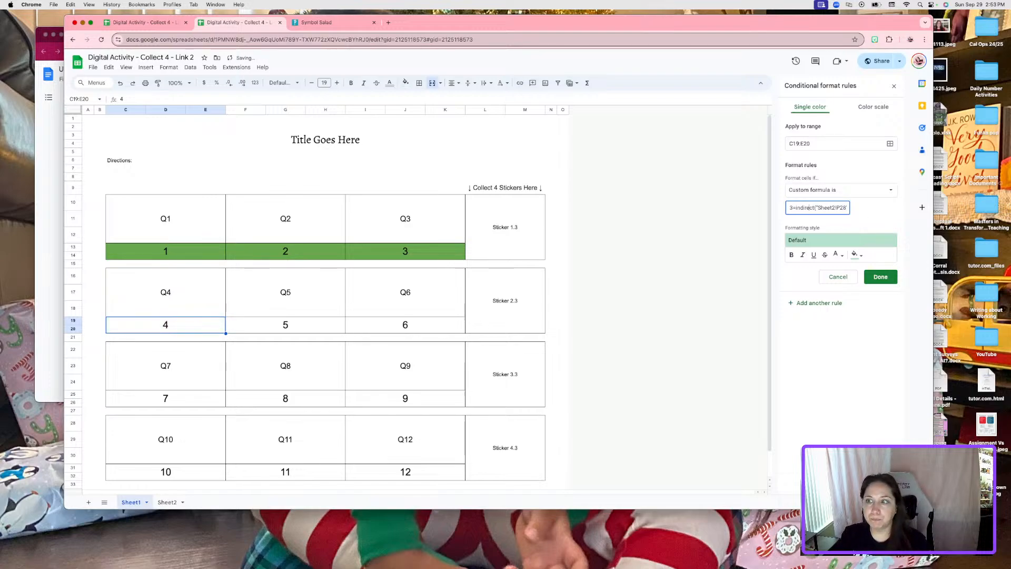
# - Change the formula's compared cell to $C$19, copy the formula, and give the rule a green fill
pyautogui.press('super+Left')
pyautogui.press('Right')
pyautogui.press('Right')
pyautogui.press('Right')
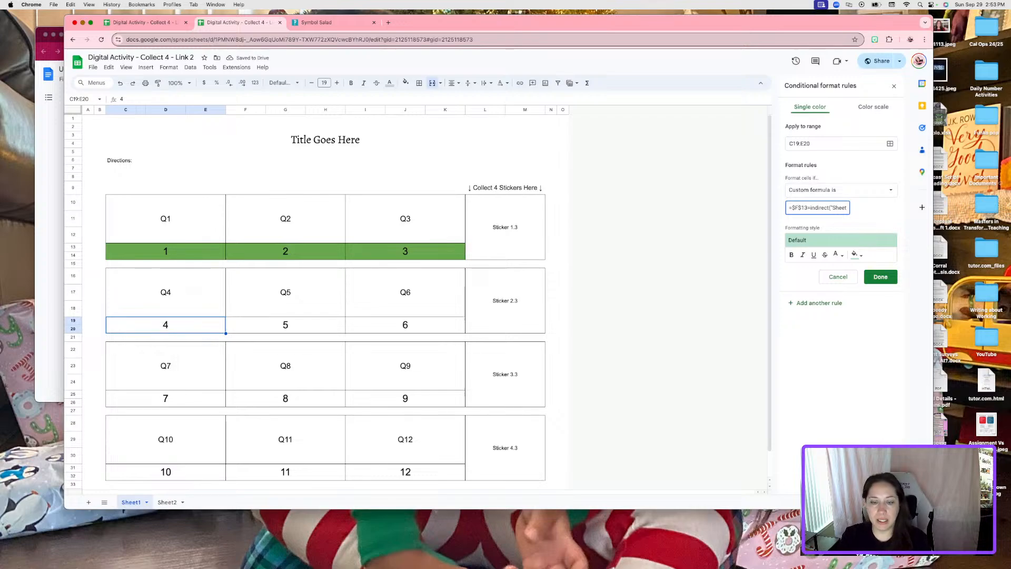
pyautogui.press('BackSpace')
pyautogui.write('C')
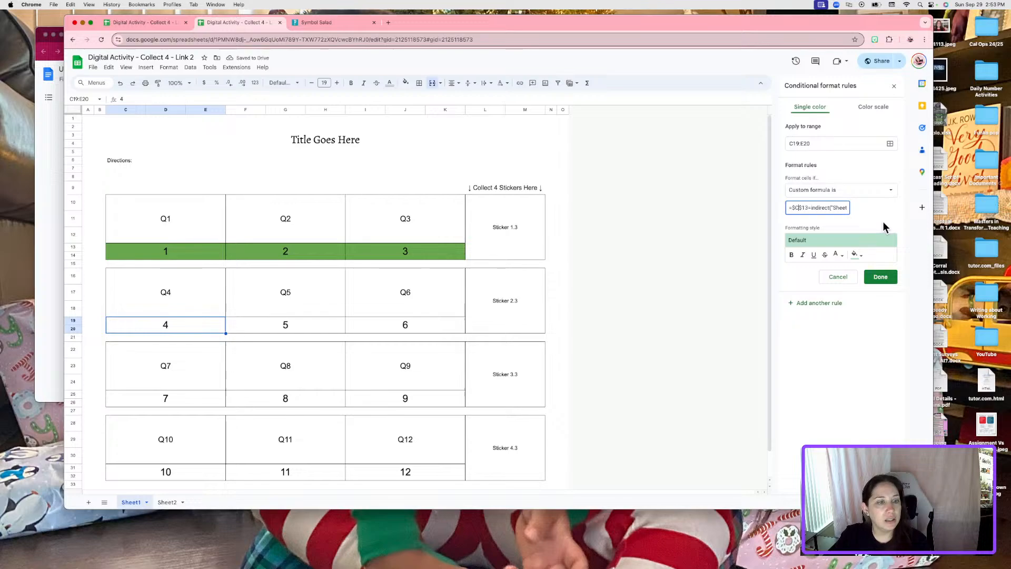
pyautogui.press('Right')
pyautogui.press('Right')
pyautogui.press('Right')
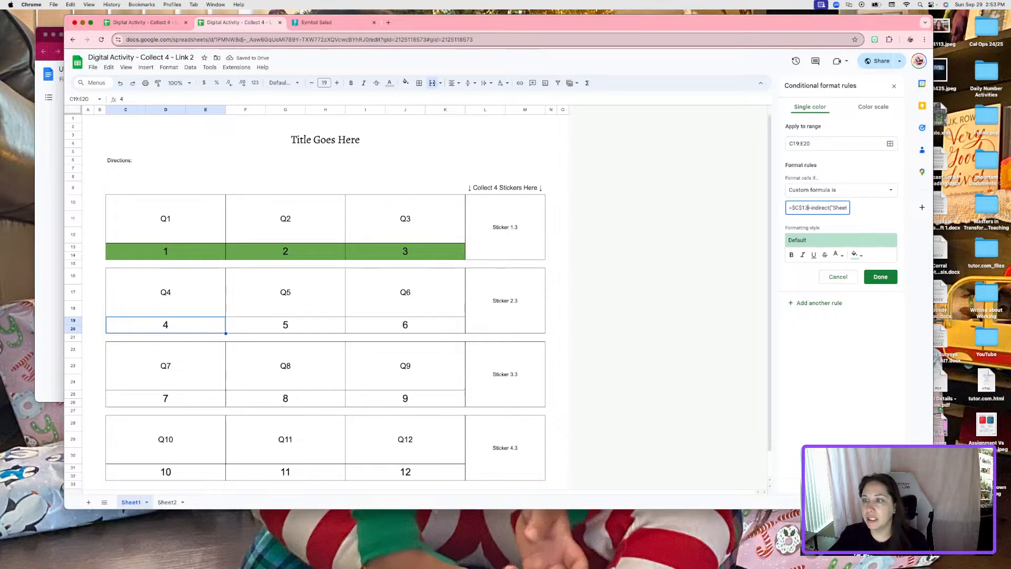
pyautogui.press('BackSpace')
pyautogui.write('9')
pyautogui.press('super+a')
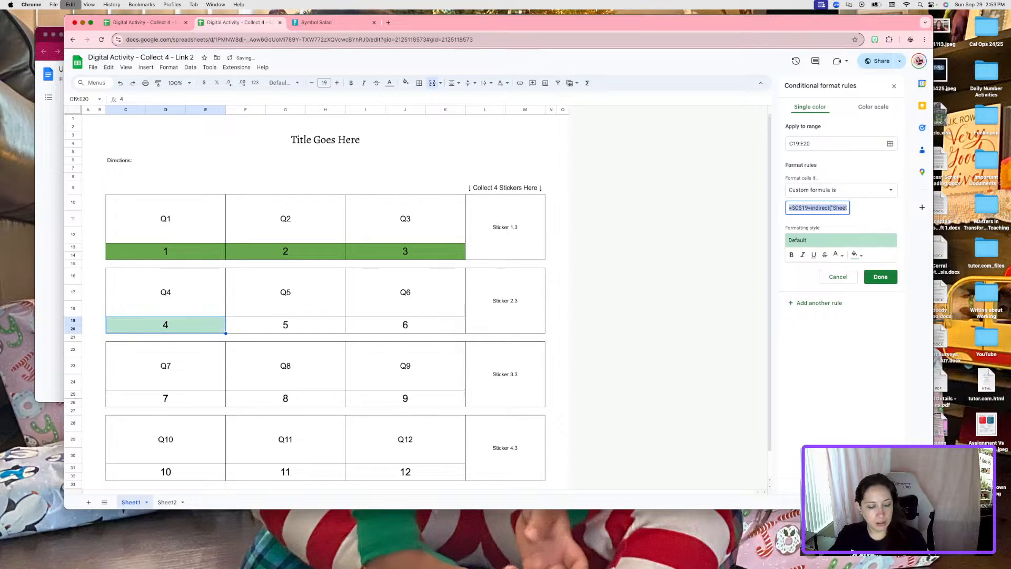
pyautogui.click(862, 256)
pyautogui.click(811, 326)
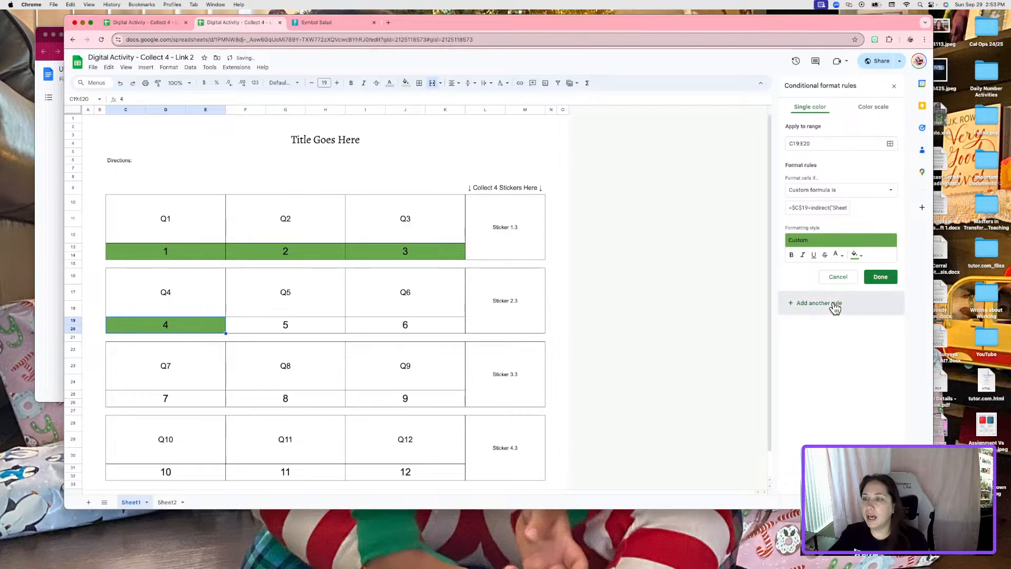
# - Add a second rule for C19:E20 using =$C$19<>indirect("Sheet2!P28") with a dark red fill, and save it
pyautogui.click(811, 208)
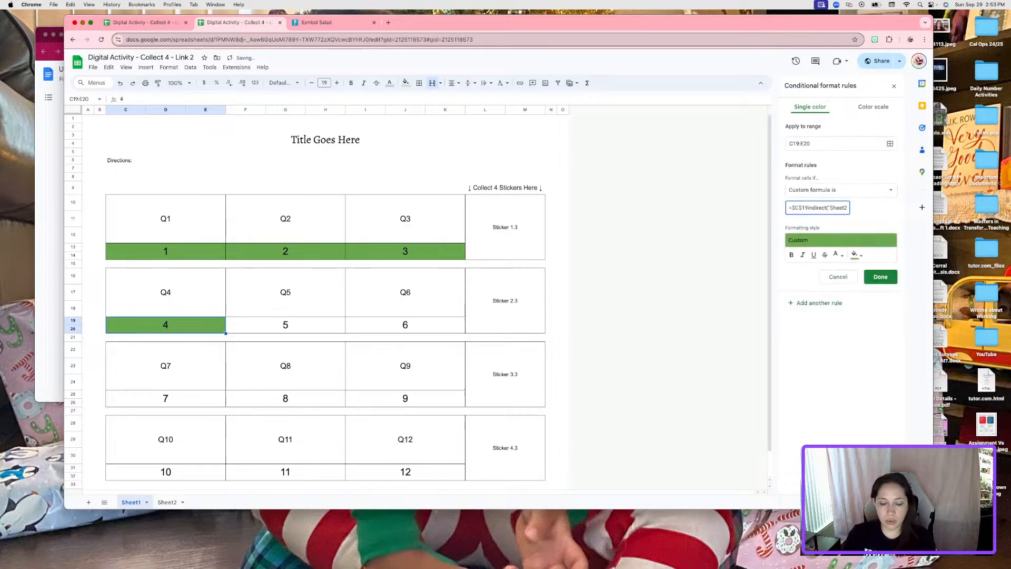
pyautogui.click(855, 255)
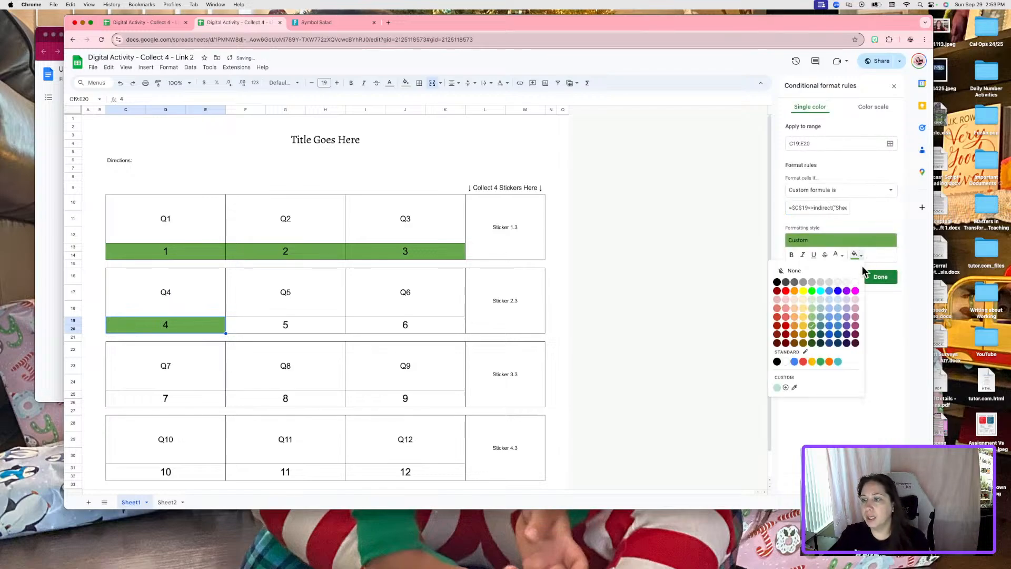
pyautogui.click(789, 309)
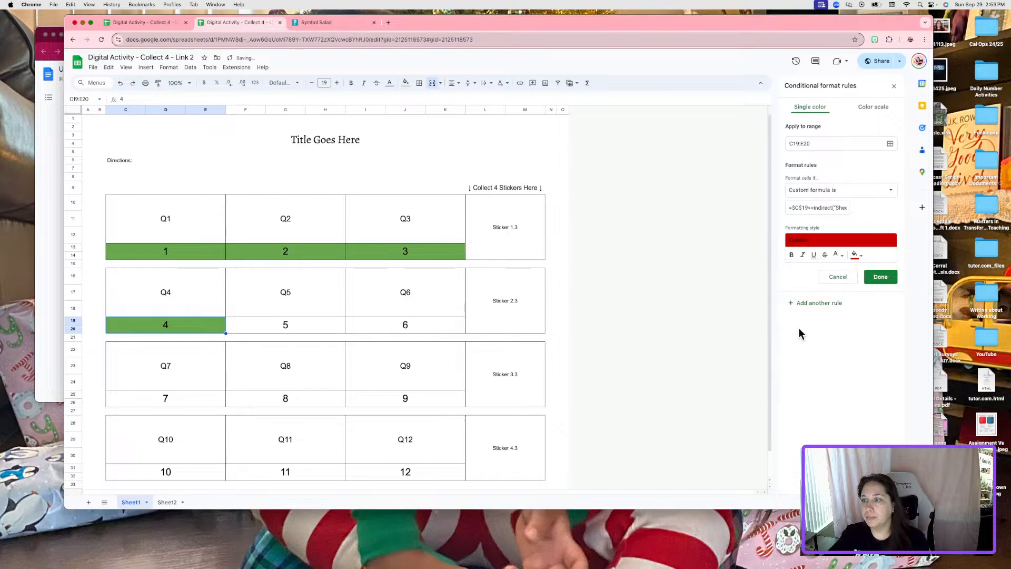
pyautogui.click(879, 277)
# - Start a custom-formula conditional format rule for the answer 5 cell, F19:H20, from the copied formula, with its reference set to Sheet2!P29
pyautogui.click(322, 322)
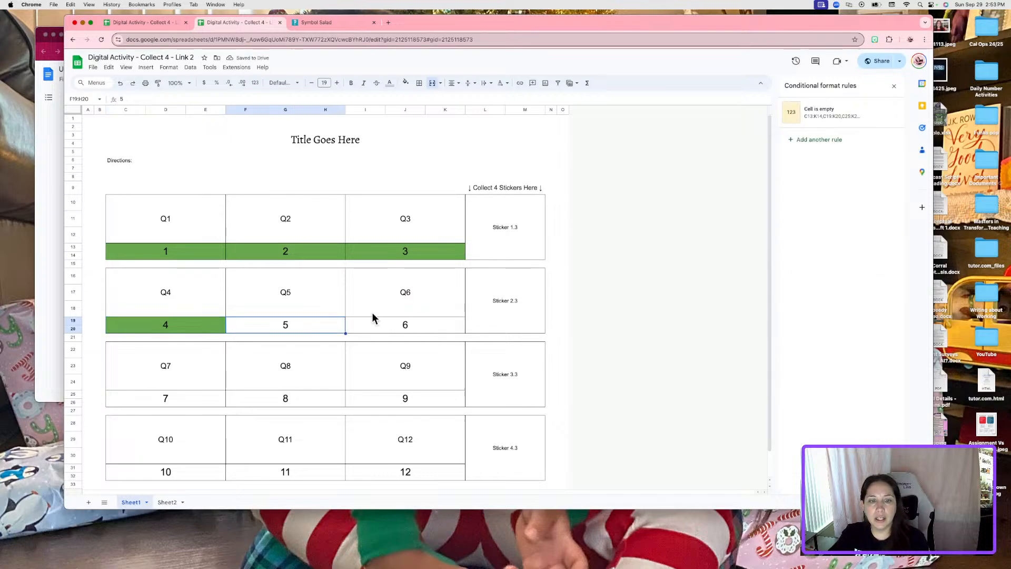
pyautogui.click(830, 143)
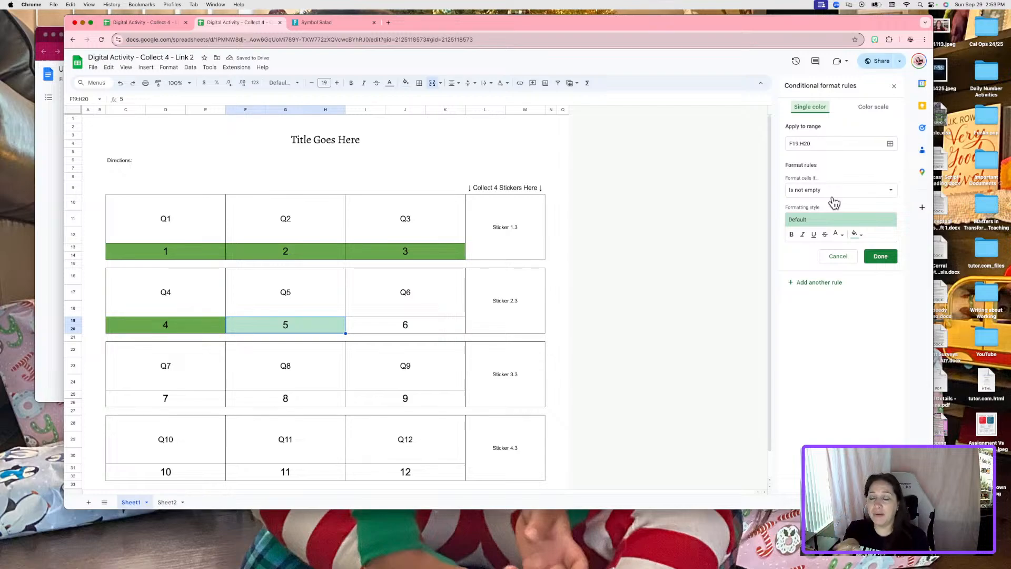
pyautogui.click(850, 193)
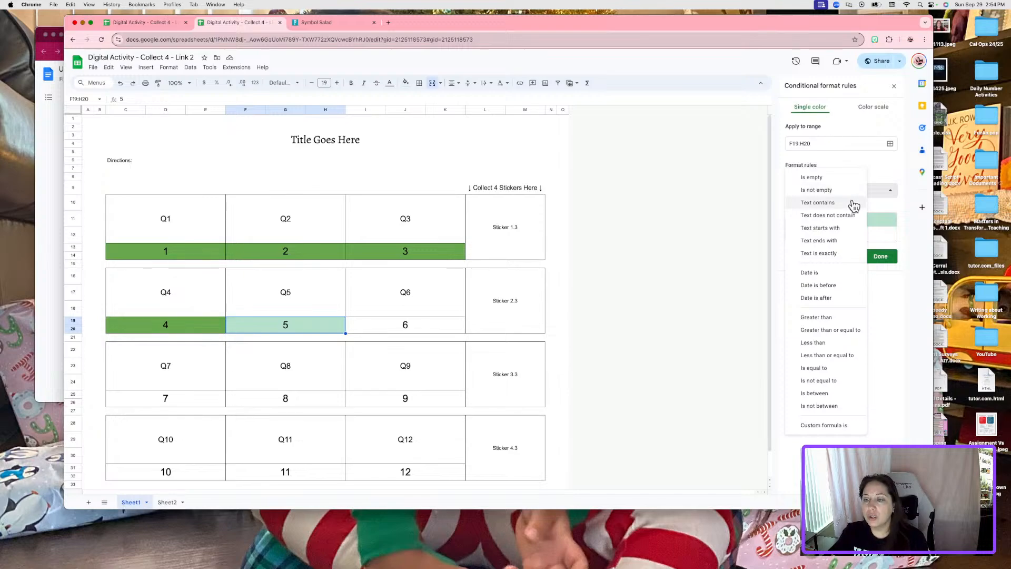
pyautogui.click(852, 425)
pyautogui.click(831, 207)
pyautogui.write('=indirect("Sheet2!P28")')
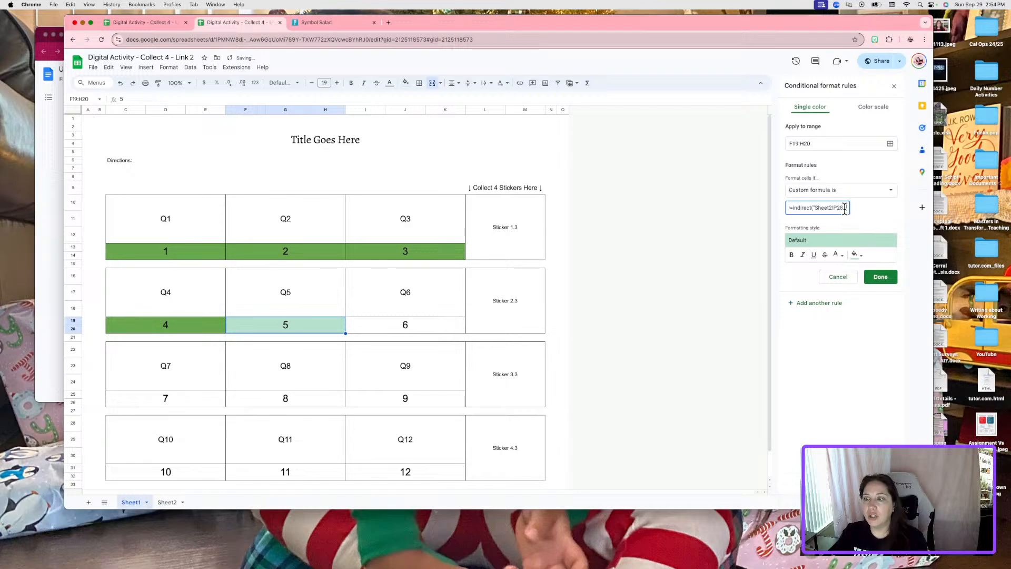
pyautogui.click(845, 208)
pyautogui.press('BackSpace')
pyautogui.write('9')
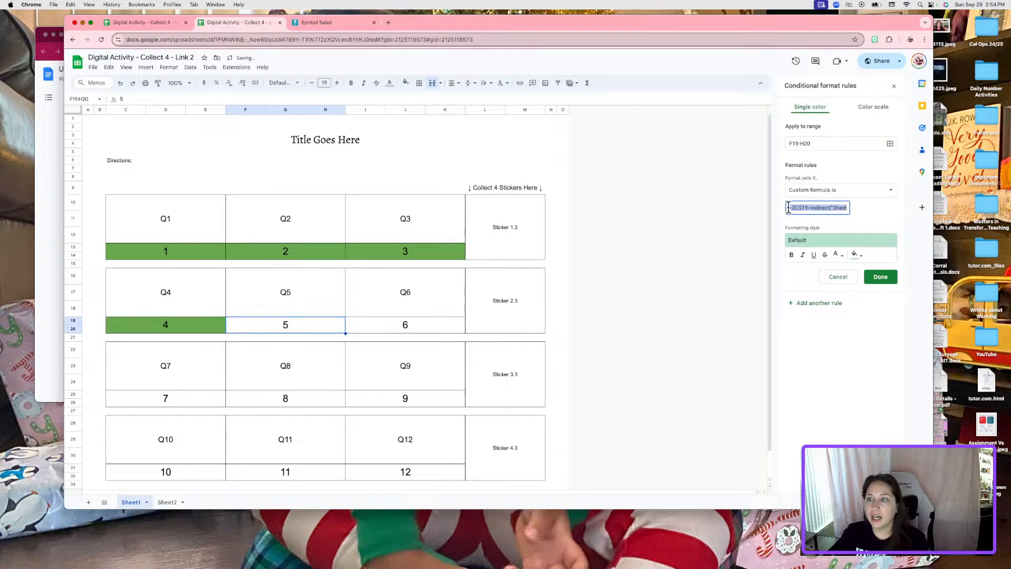
# - Change the compared cell in the F19:H20 formula to $F$19 and give the rule a green fill
pyautogui.press('Left')
pyautogui.press('Left')
pyautogui.press('Left')
pyautogui.press('Left')
pyautogui.press('Left')
pyautogui.press('Left')
pyautogui.press('Left')
pyautogui.press('Left')
pyautogui.press('Left')
pyautogui.press('Left')
pyautogui.press('Left')
pyautogui.press('Left')
pyautogui.press('Left')
pyautogui.press('Left')
pyautogui.press('Left')
pyautogui.press('Left')
pyautogui.press('Left')
pyautogui.press('Left')
pyautogui.press('Left')
pyautogui.press('Left')
pyautogui.write('F')
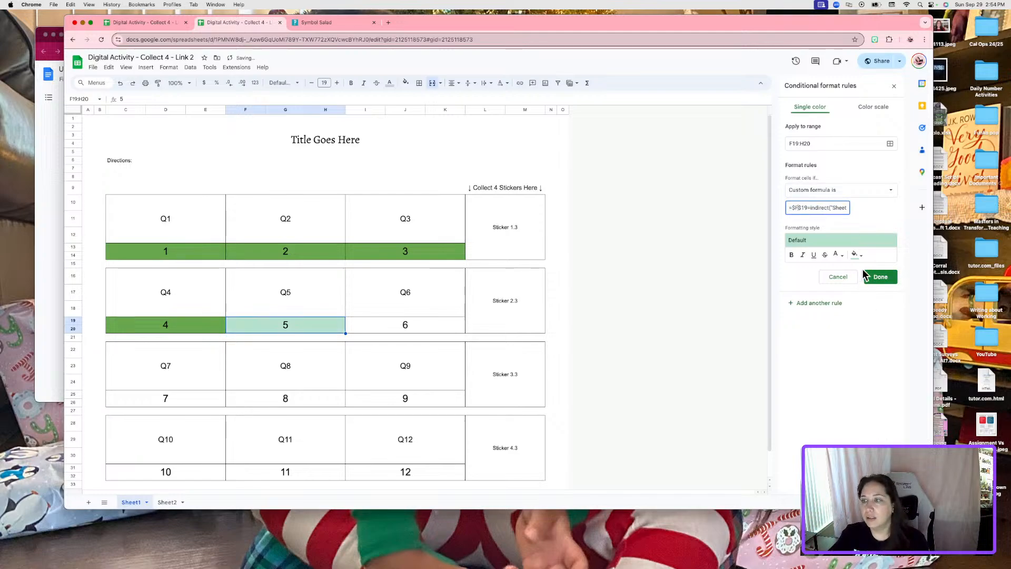
pyautogui.click(857, 254)
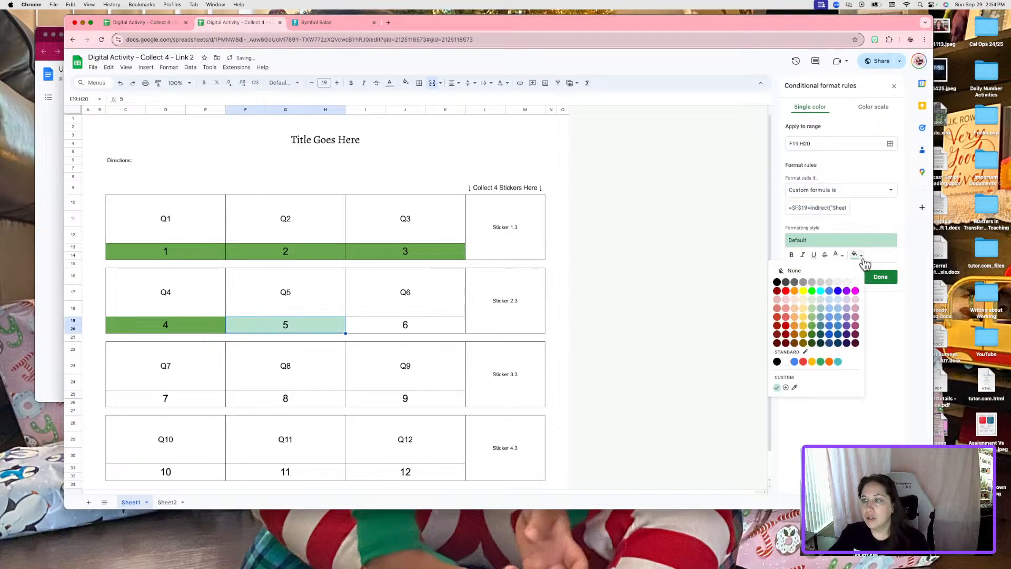
pyautogui.click(814, 330)
# - Add another rule for F19:H20 with the comparison changed to <> and a dark red fill, and save it
pyautogui.click(815, 304)
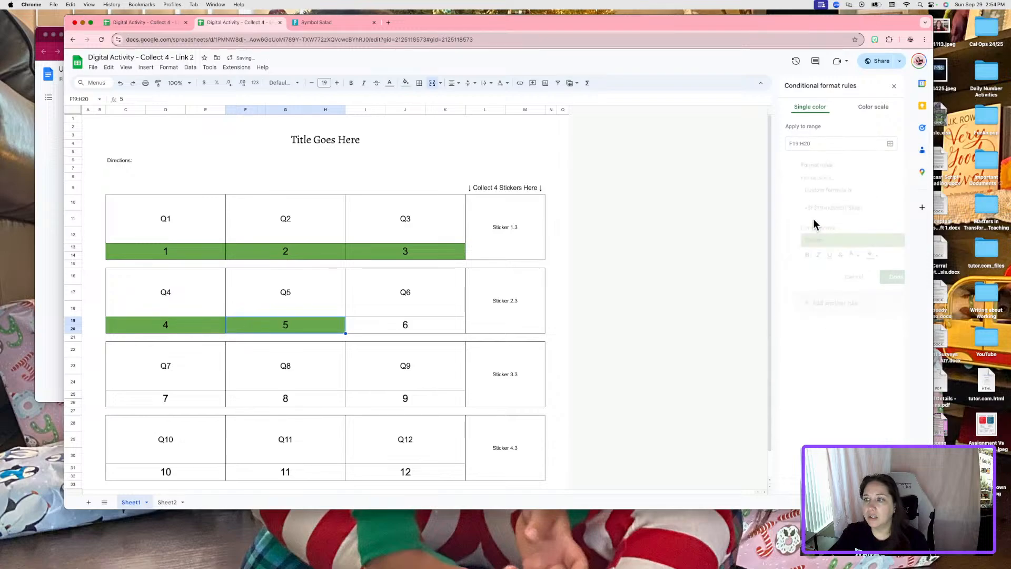
pyautogui.click(806, 208)
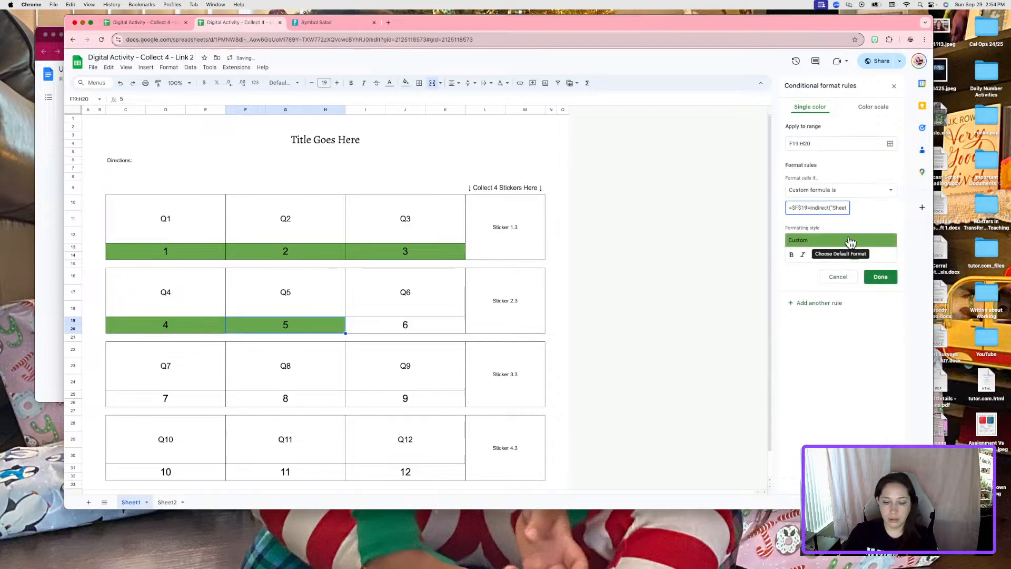
pyautogui.press('BackSpace')
pyautogui.write('<>')
pyautogui.click(855, 255)
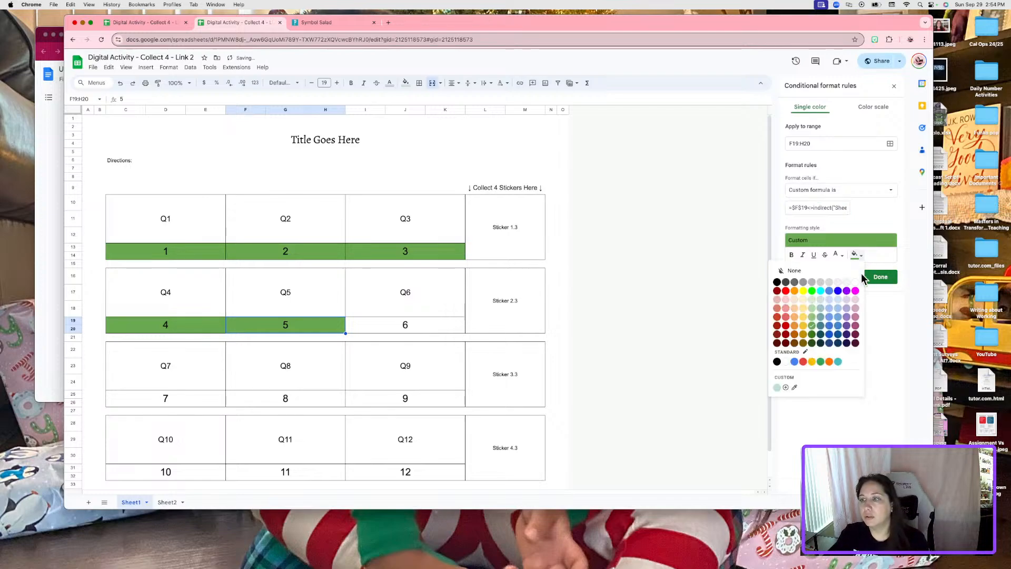
pyautogui.click(786, 325)
pyautogui.click(881, 278)
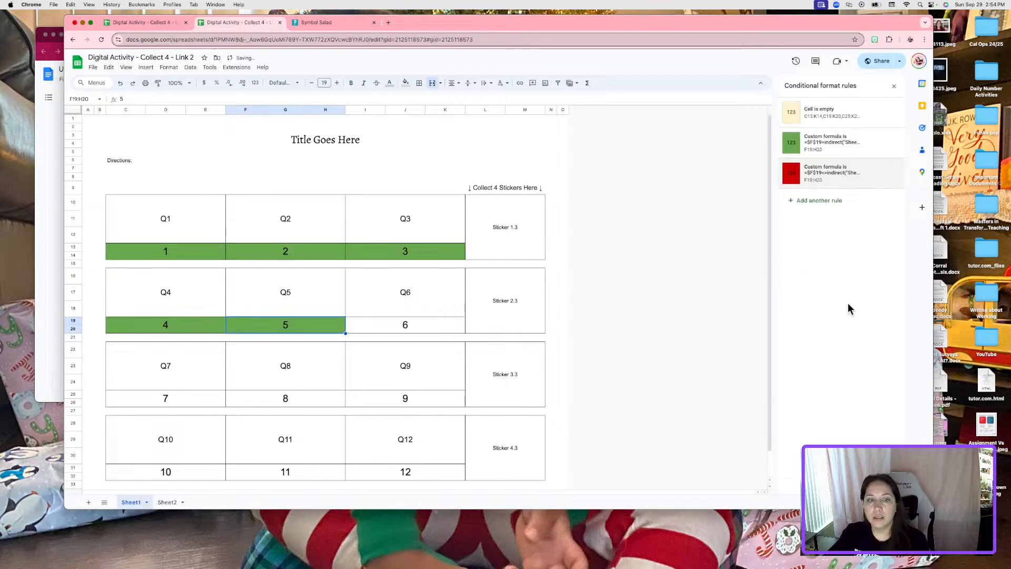
# - Copy the spreadsheet's sharing link and close the sharing dialog
pyautogui.click(562, 308)
pyautogui.click(875, 68)
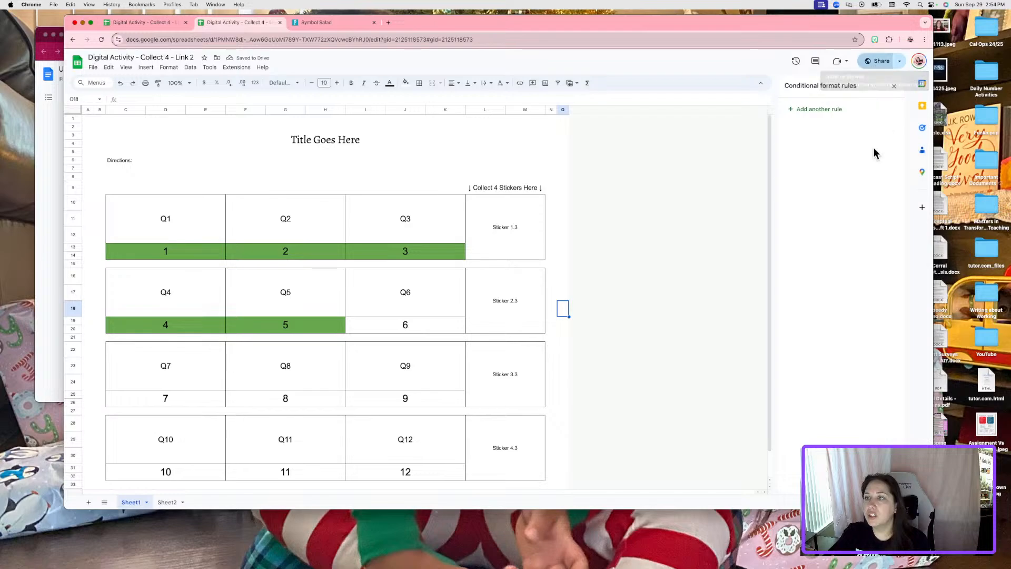
pyautogui.click(433, 350)
pyautogui.click(574, 350)
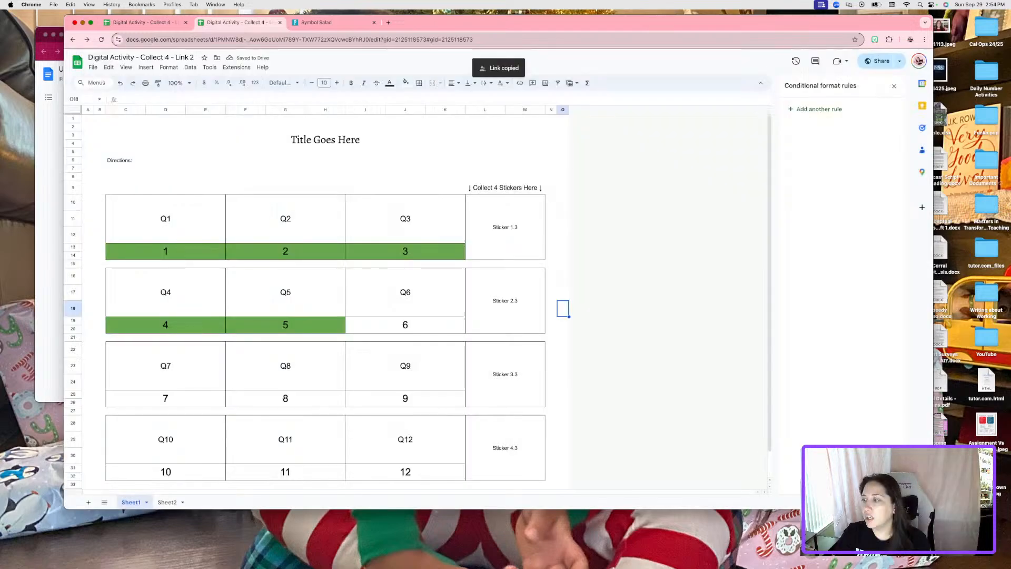
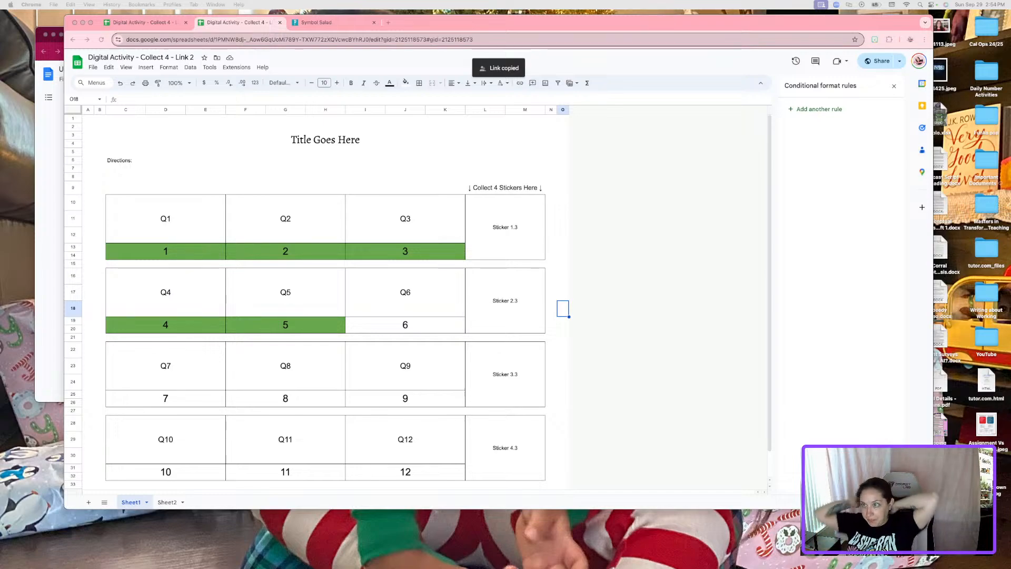
# - Copy the custom formula from the green rule on F19:H20 and close the rule
pyautogui.click(316, 325)
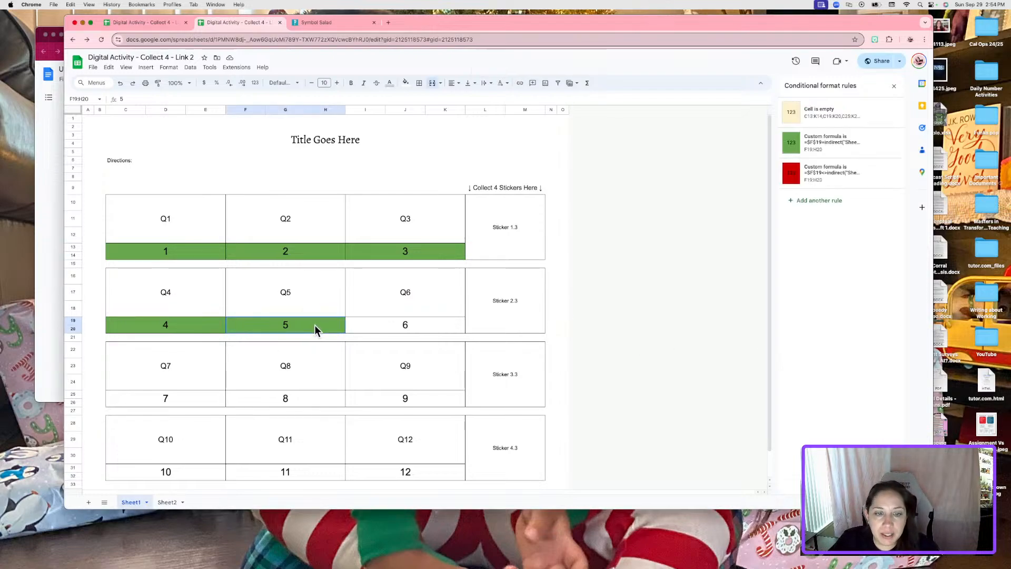
pyautogui.click(819, 149)
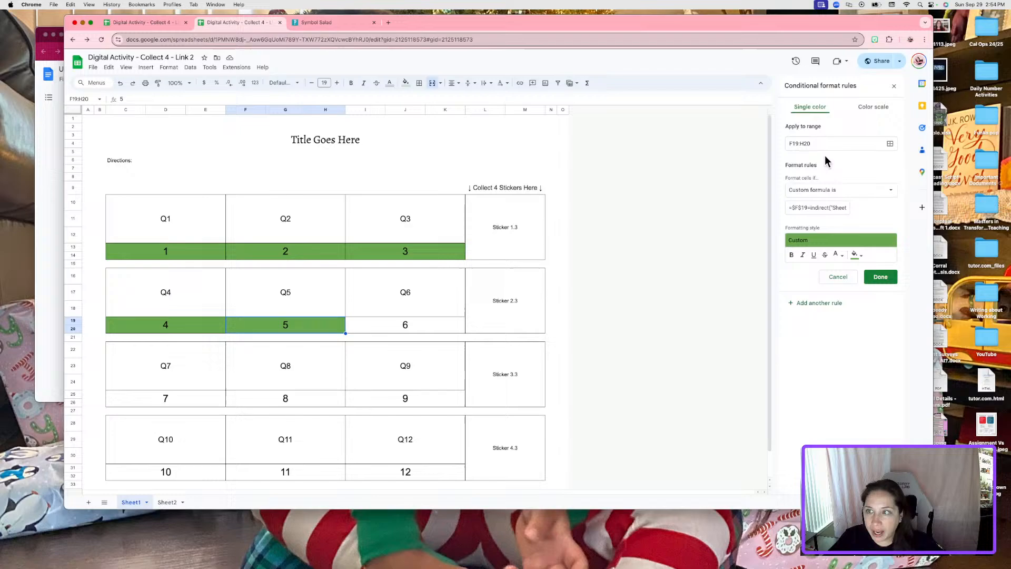
pyautogui.click(821, 208)
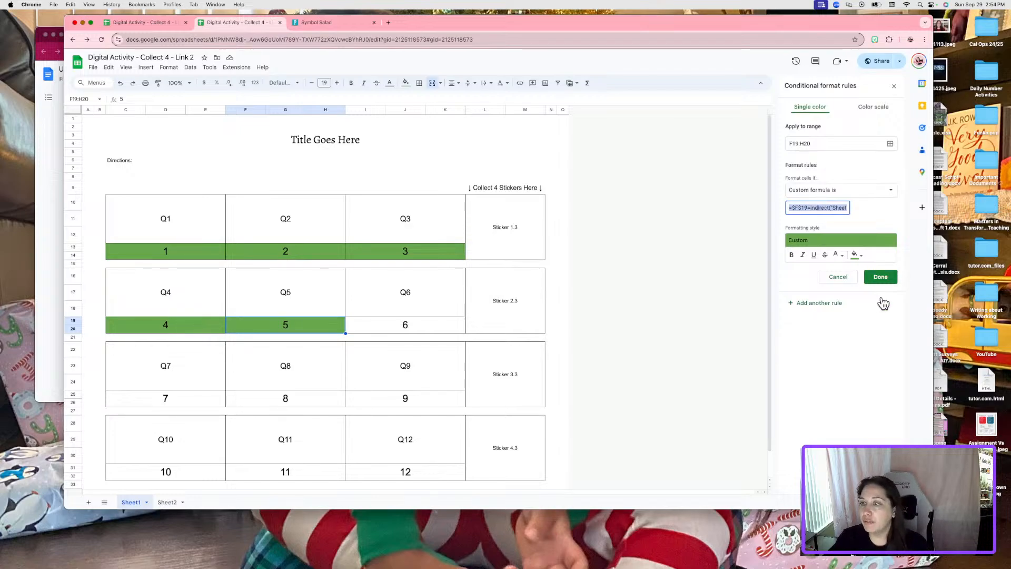
pyautogui.click(880, 276)
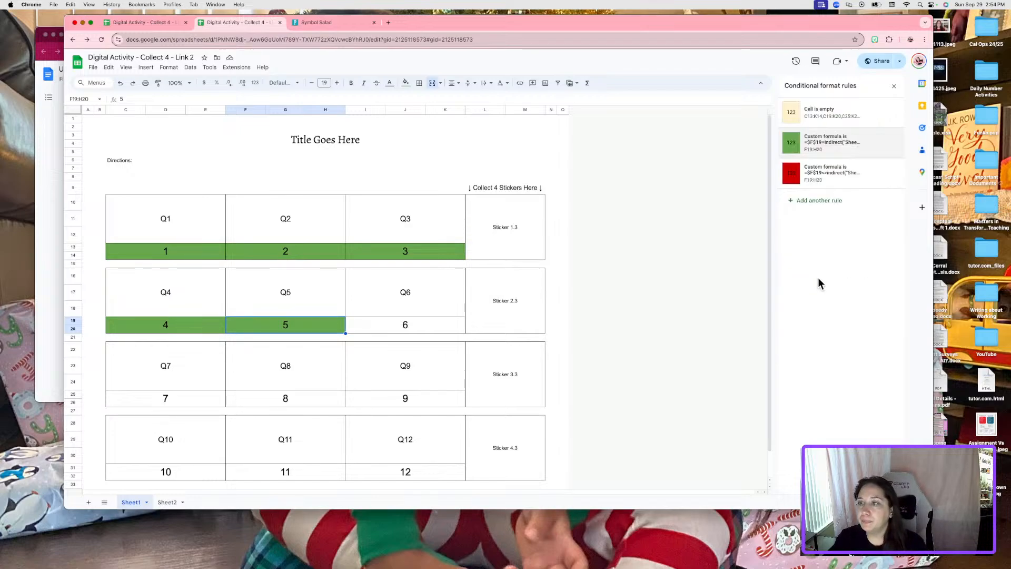
# - Add a custom formula conditional formatting rule for I19:K20 and paste in the copied Sheet2 comparison formula
pyautogui.click(449, 326)
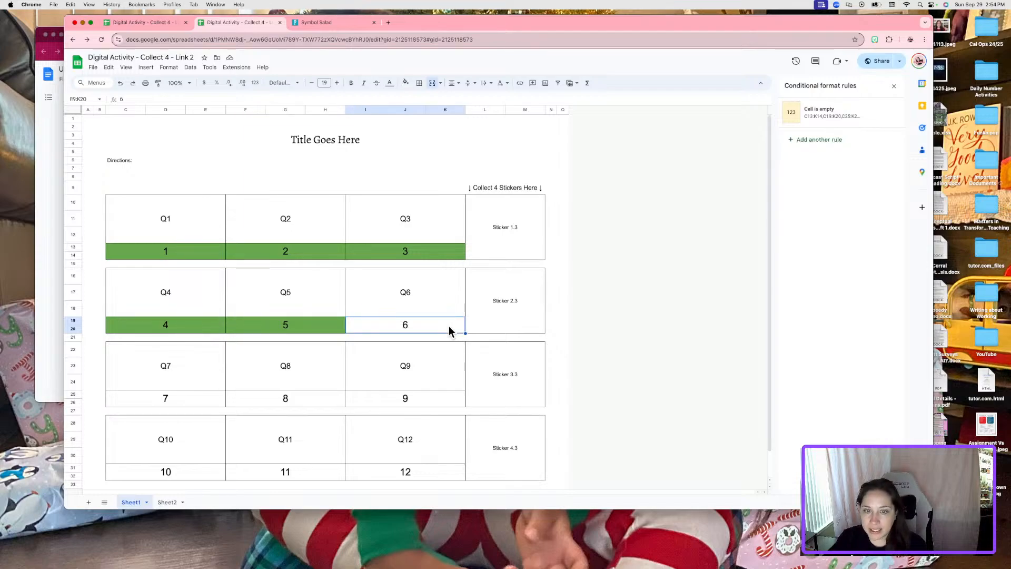
pyautogui.click(821, 141)
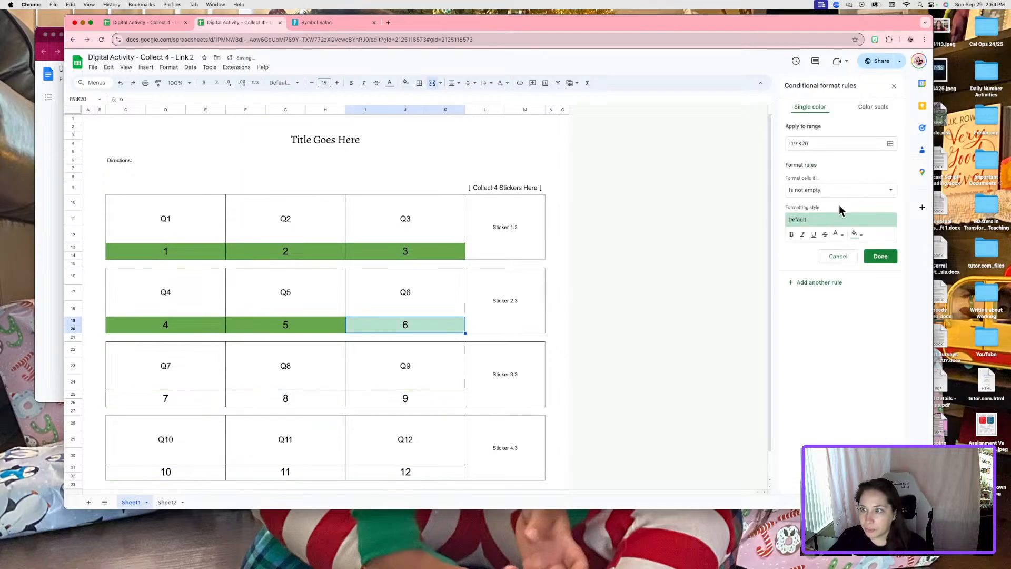
pyautogui.click(842, 191)
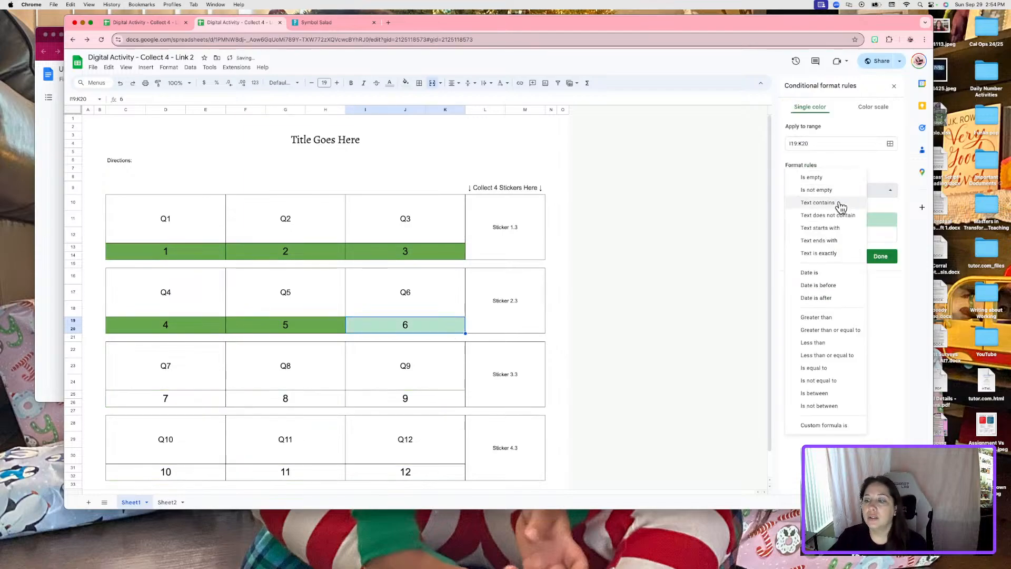
pyautogui.click(823, 428)
pyautogui.click(800, 208)
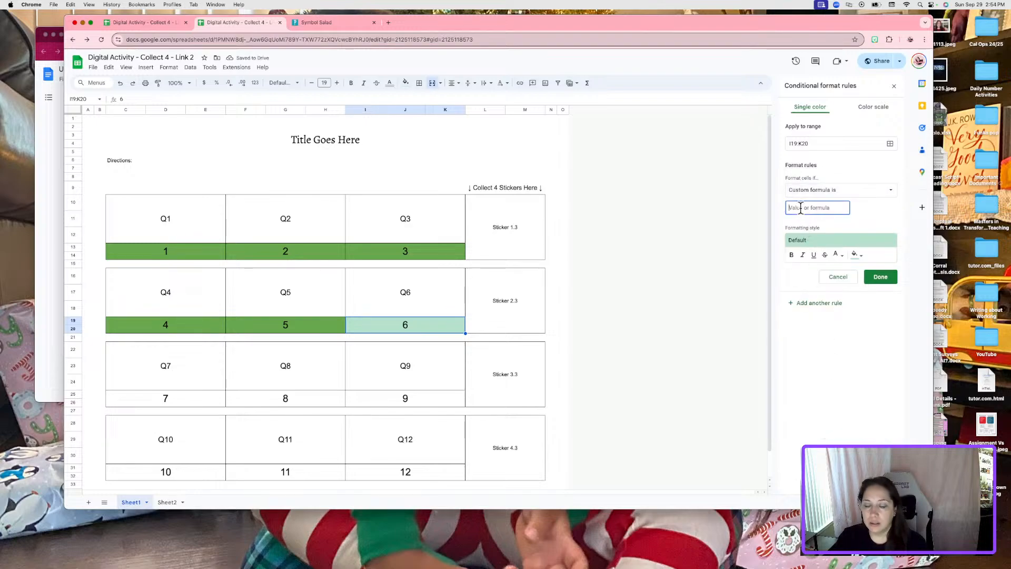
pyautogui.write('=indirect("Sheet2!P29")')
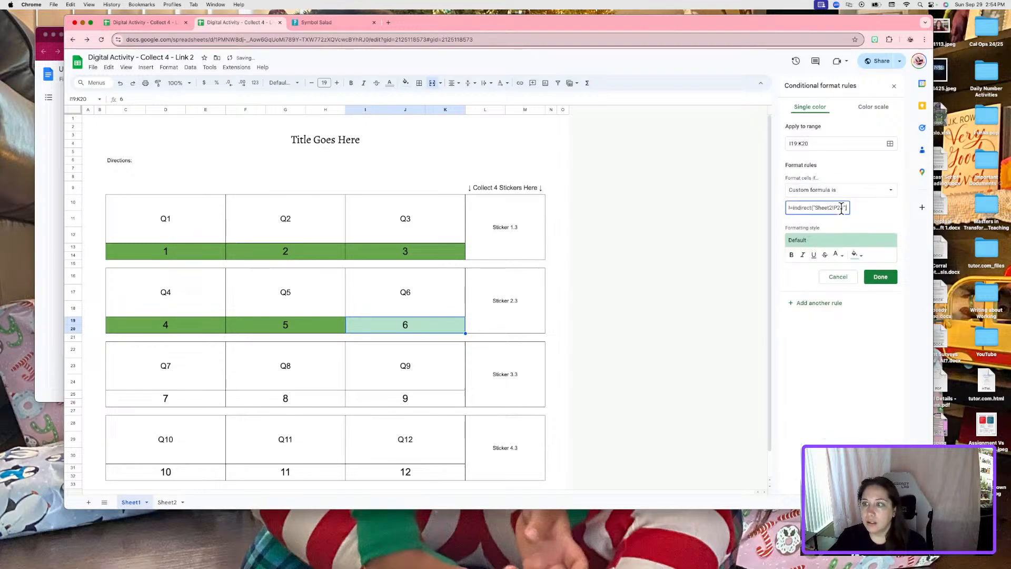
# - Change the I19:K20 formula to compare $I$19 with Sheet2!P30 and give the rule a green fill
pyautogui.press('Left')
pyautogui.press('Left')
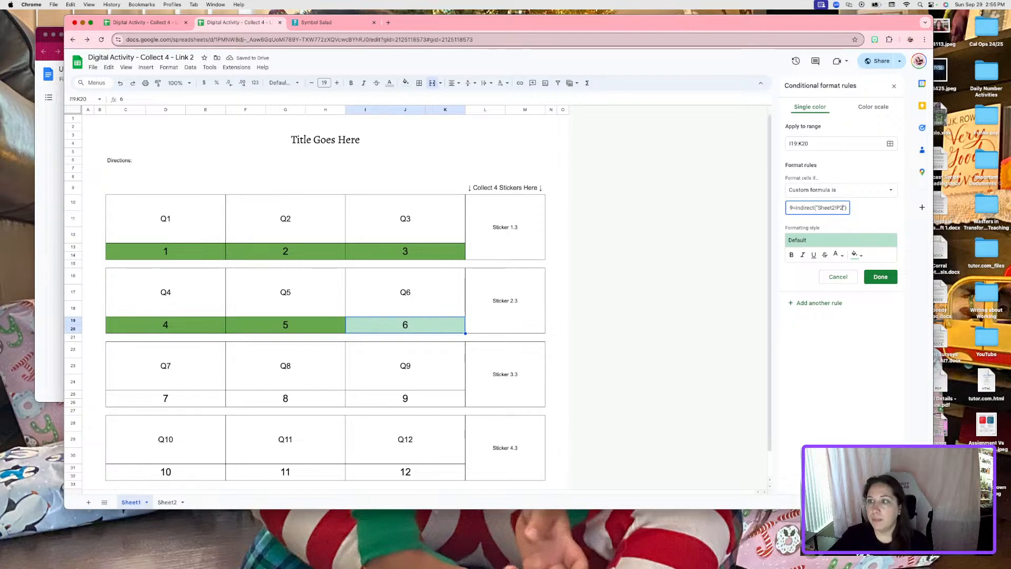
pyautogui.press('BackSpace')
pyautogui.press('BackSpace')
pyautogui.write('30')
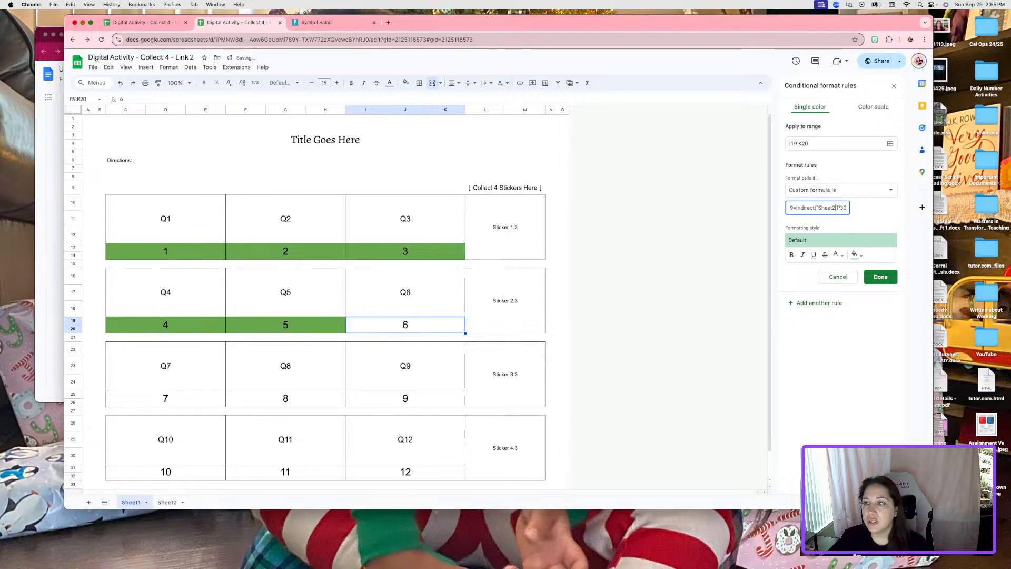
pyautogui.press('super+Left')
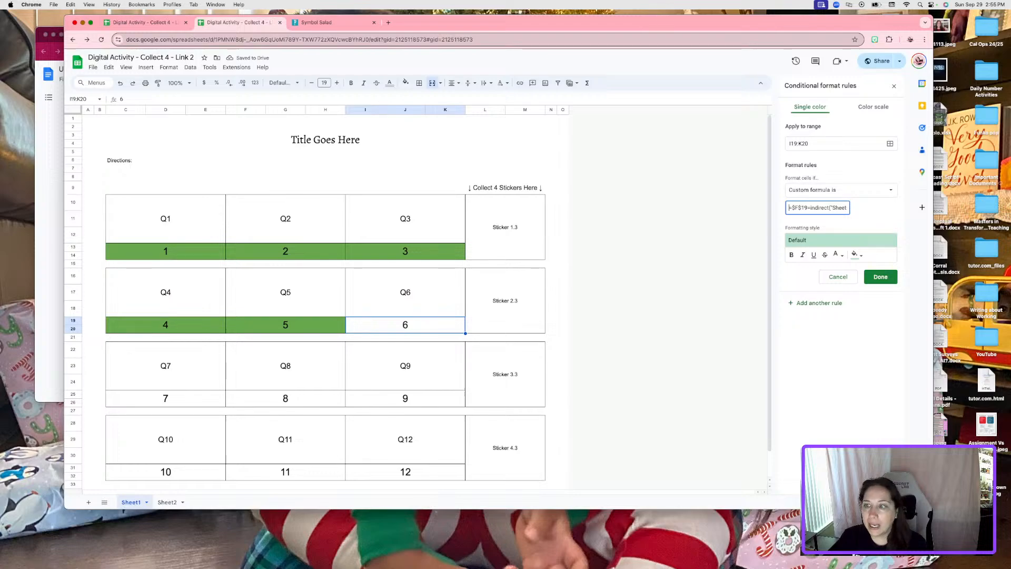
pyautogui.press('BackSpace')
pyautogui.write('I')
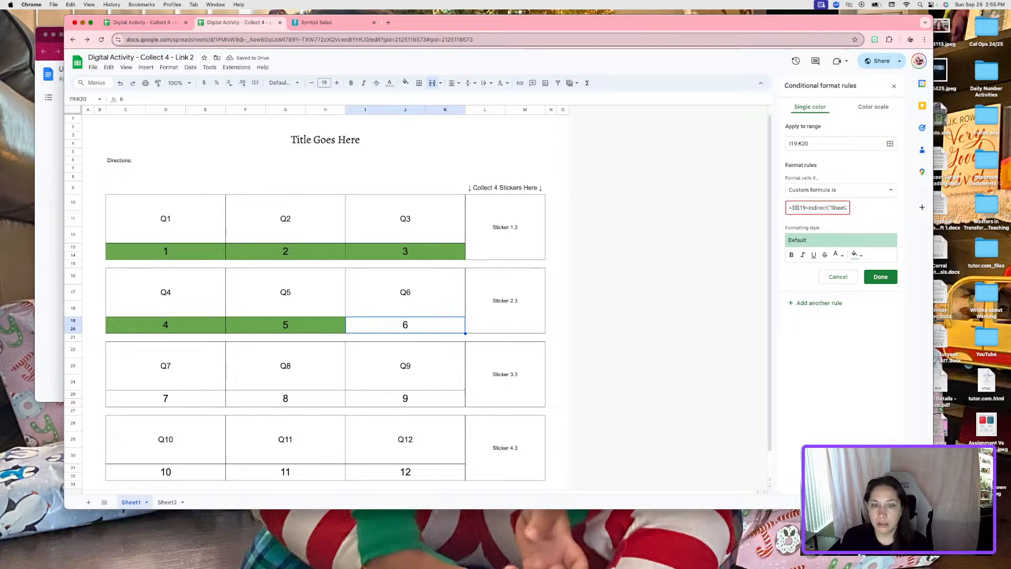
pyautogui.click(865, 255)
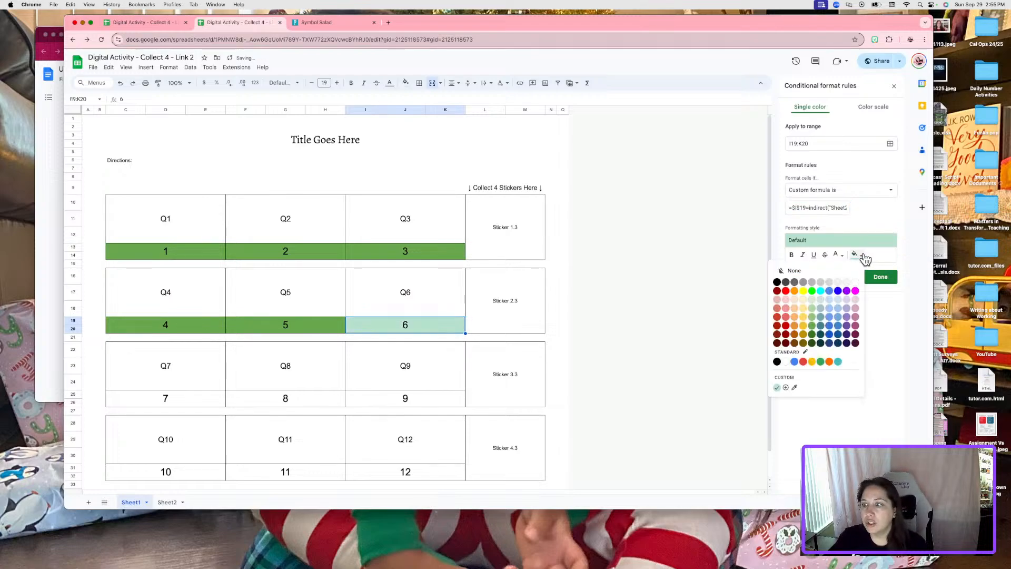
pyautogui.click(813, 326)
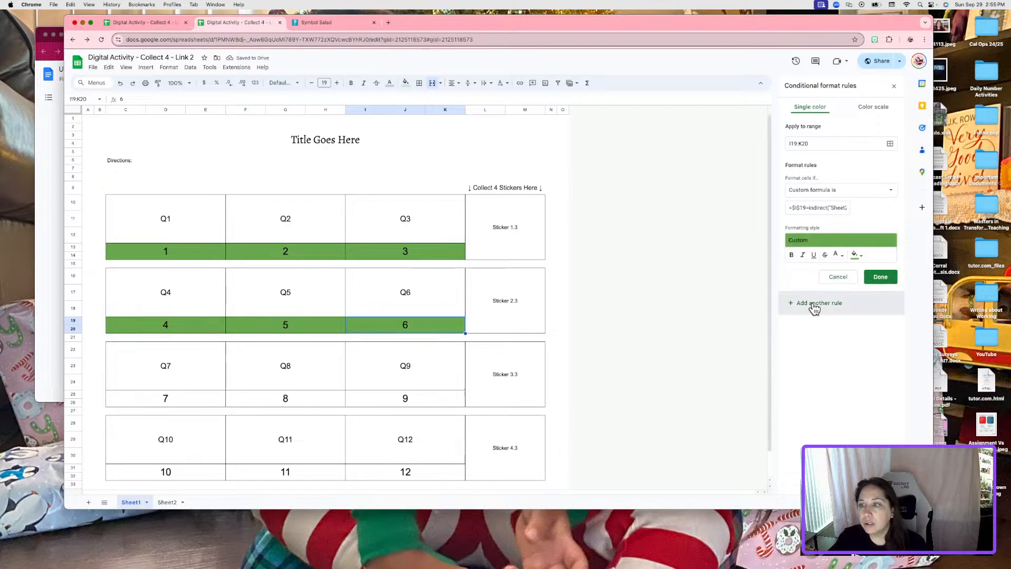
# - Add another rule for I19:K20 with the comparison changed to <> and a dark red fill, and save it
pyautogui.click(813, 208)
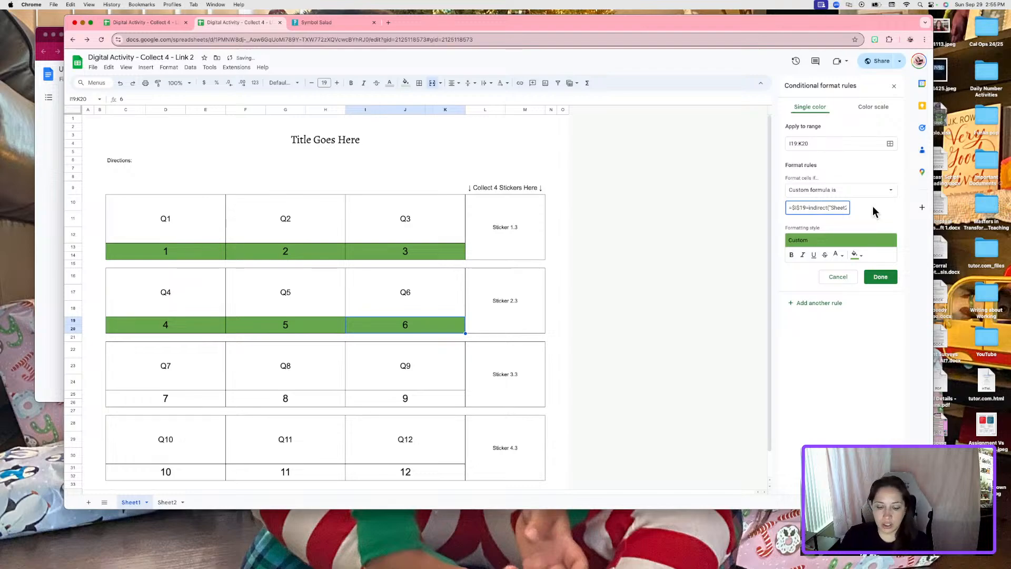
pyautogui.press('BackSpace')
pyautogui.write('<>')
pyautogui.click(857, 254)
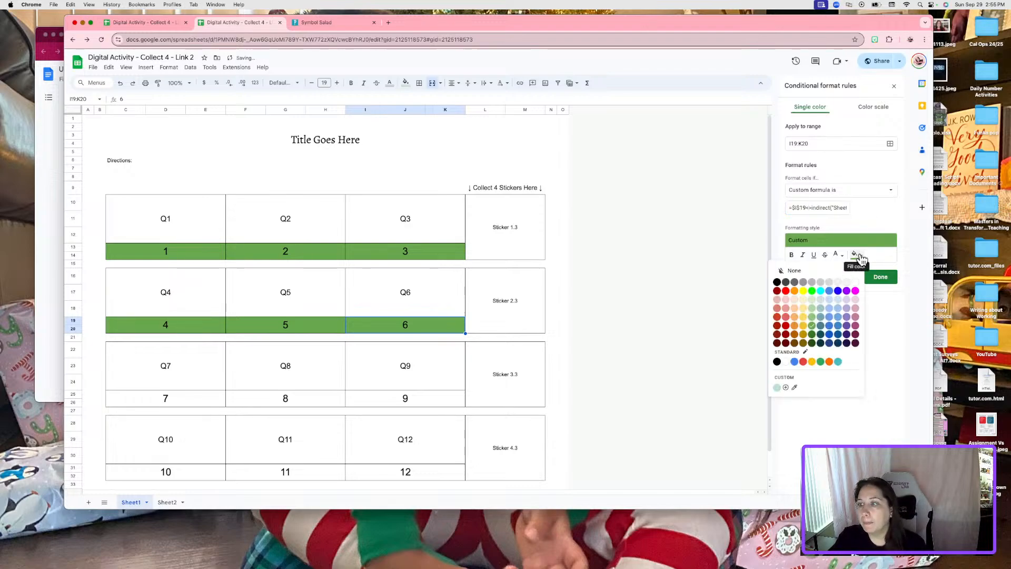
pyautogui.click(785, 326)
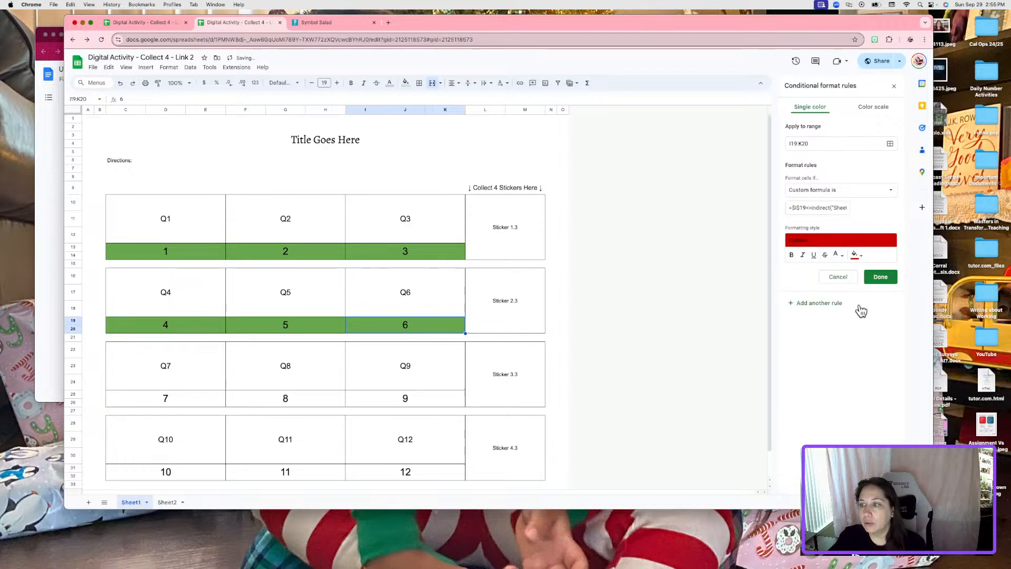
pyautogui.click(888, 282)
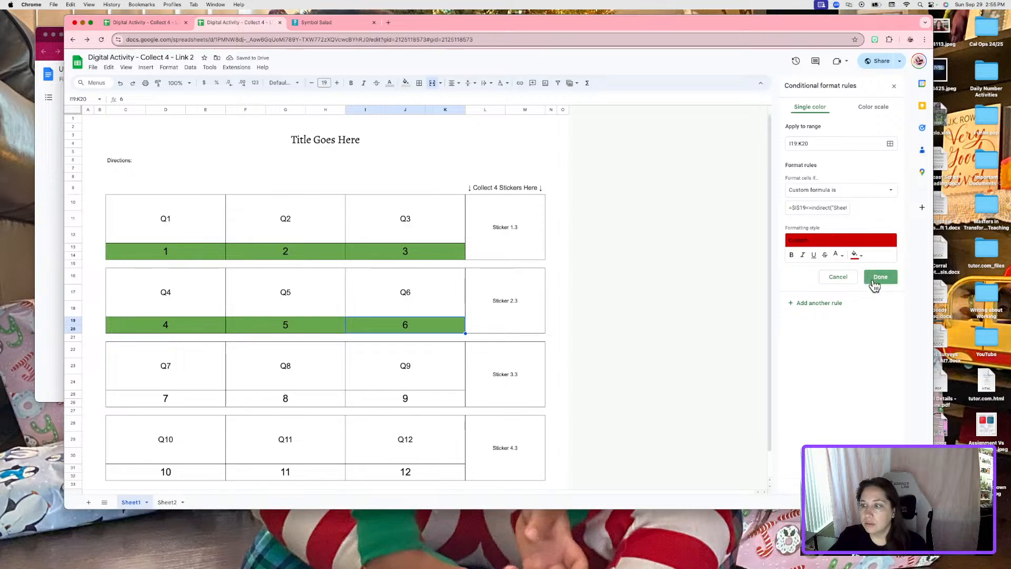
pyautogui.click(875, 283)
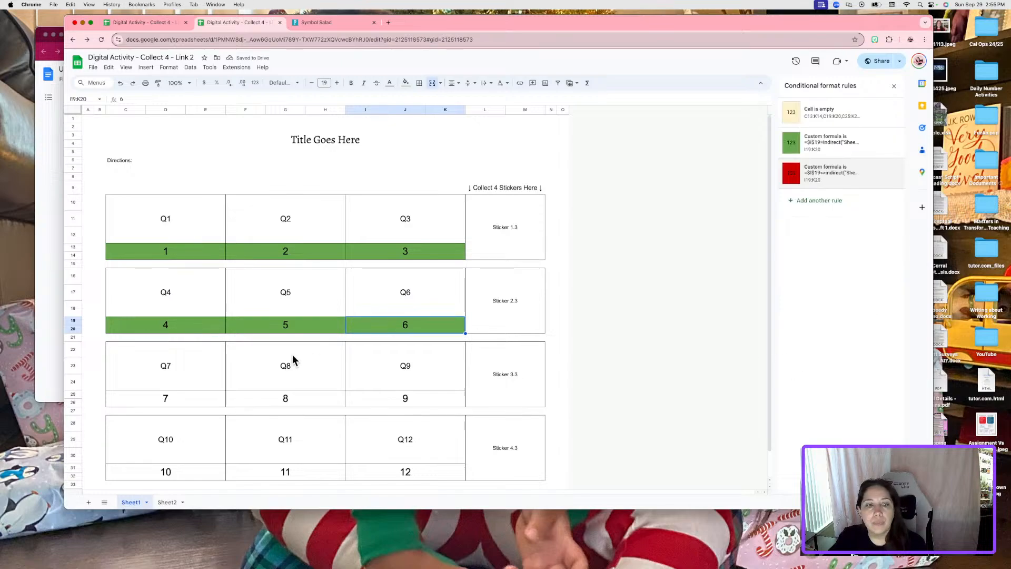
# - Check which Sheet2 cell holds the Q7 answer and start a custom formula rule for C25:E26 with the copied formula
pyautogui.click(195, 403)
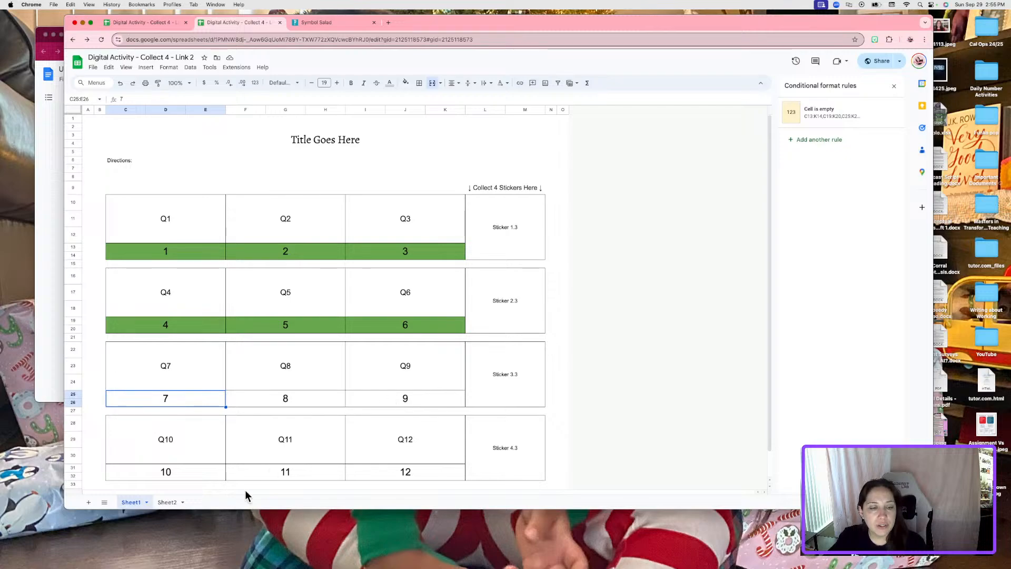
pyautogui.click(167, 502)
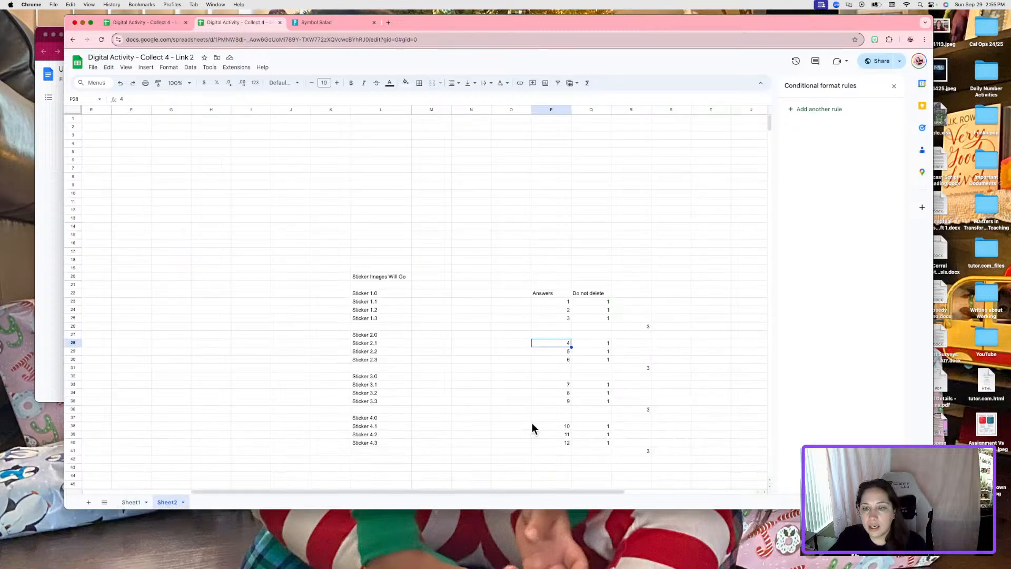
pyautogui.click(558, 383)
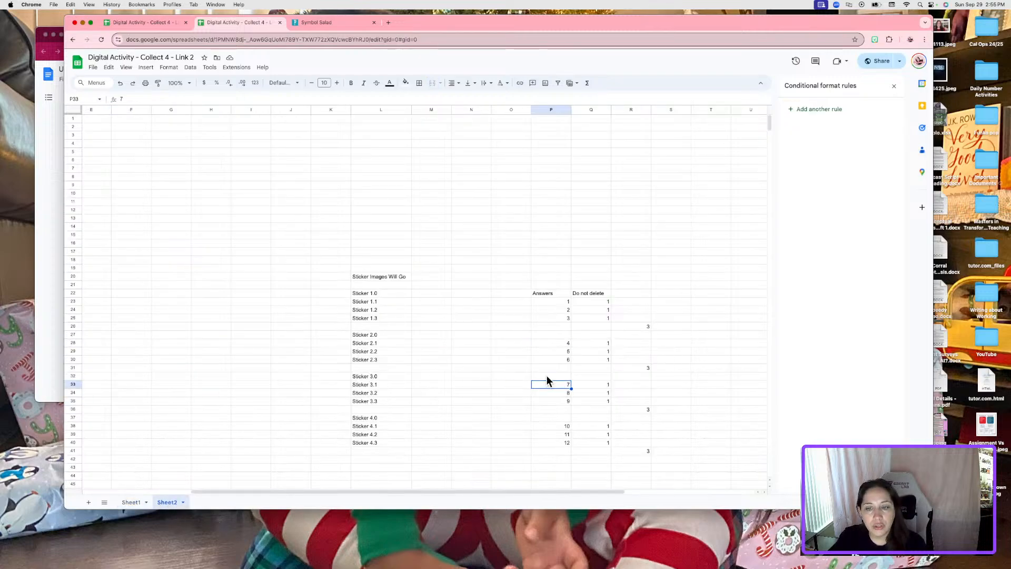
pyautogui.click(132, 502)
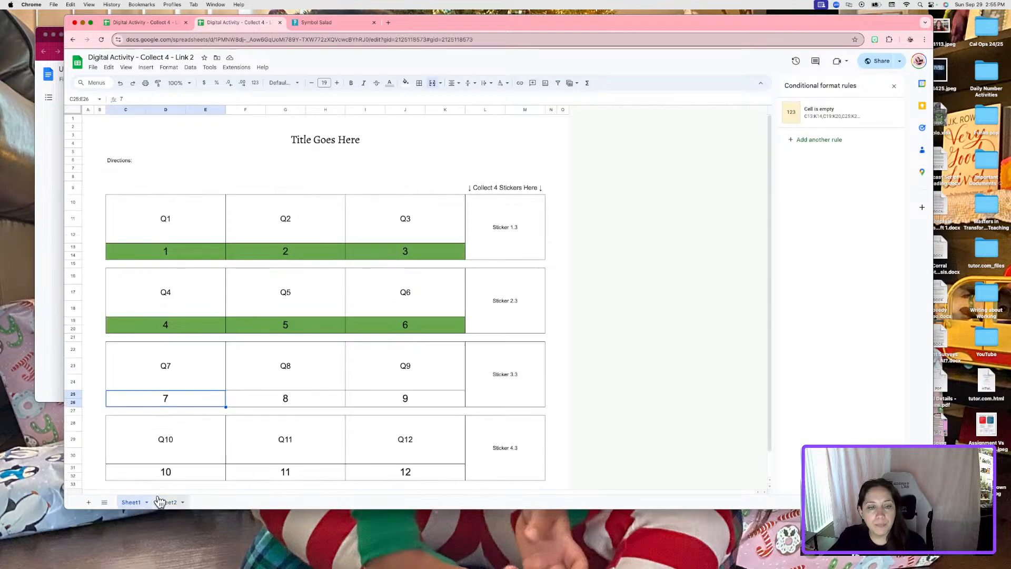
pyautogui.click(819, 139)
pyautogui.click(830, 193)
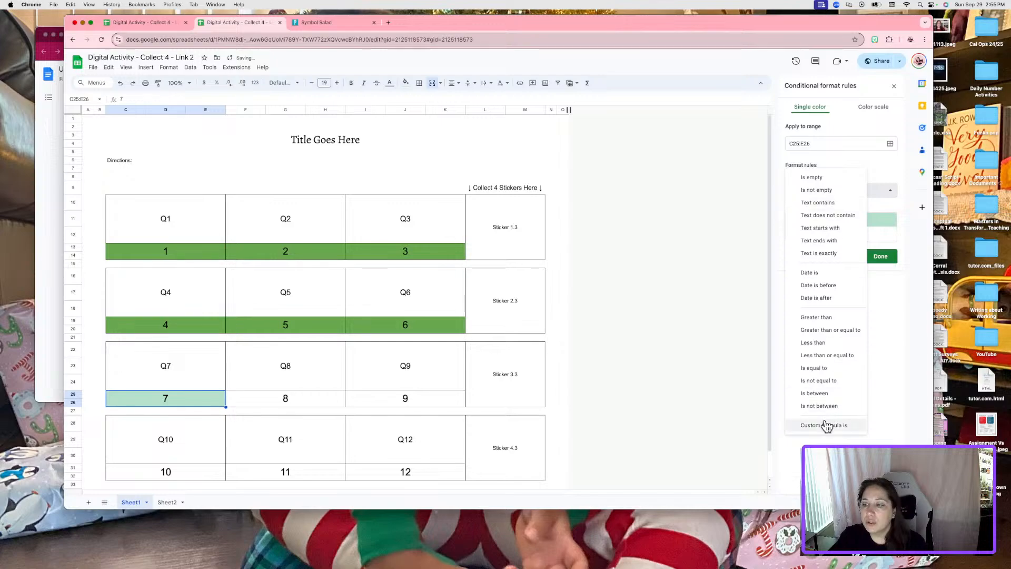
pyautogui.click(825, 421)
pyautogui.click(812, 212)
pyautogui.write('9=indirect("Sheet2!P2")')
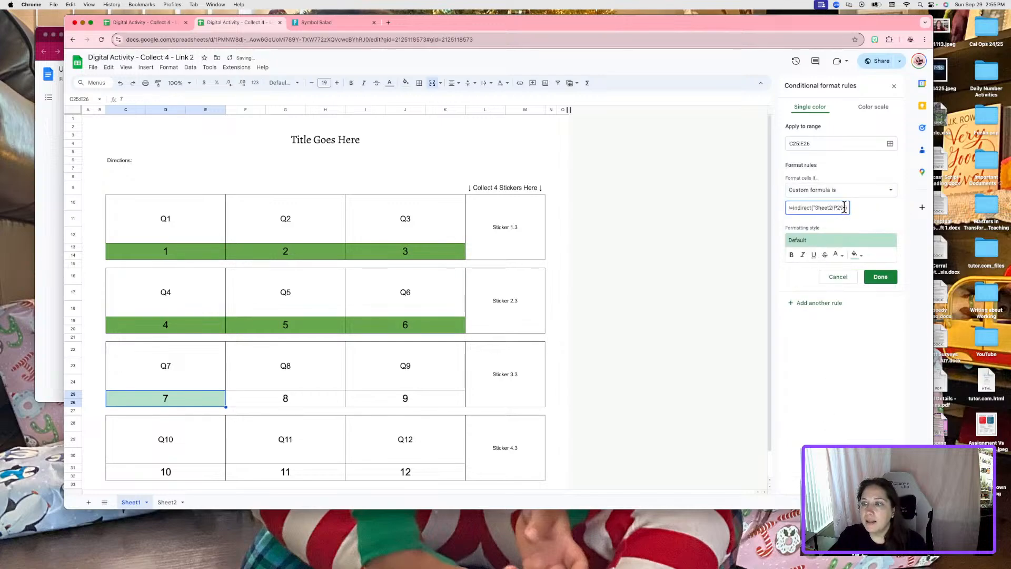
# - Change the C25:E26 formula to compare $C$25 with Sheet2!P33 and give the rule a green fill
pyautogui.press('Left')
pyautogui.press('Left')
pyautogui.press('BackSpace')
pyautogui.write('3')
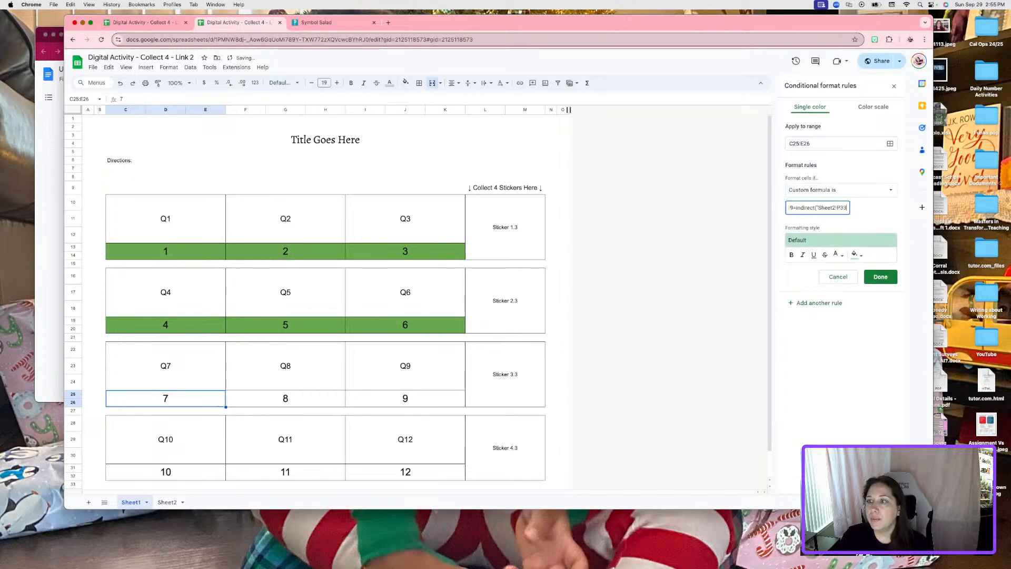
pyautogui.click(796, 208)
pyautogui.press('BackSpace')
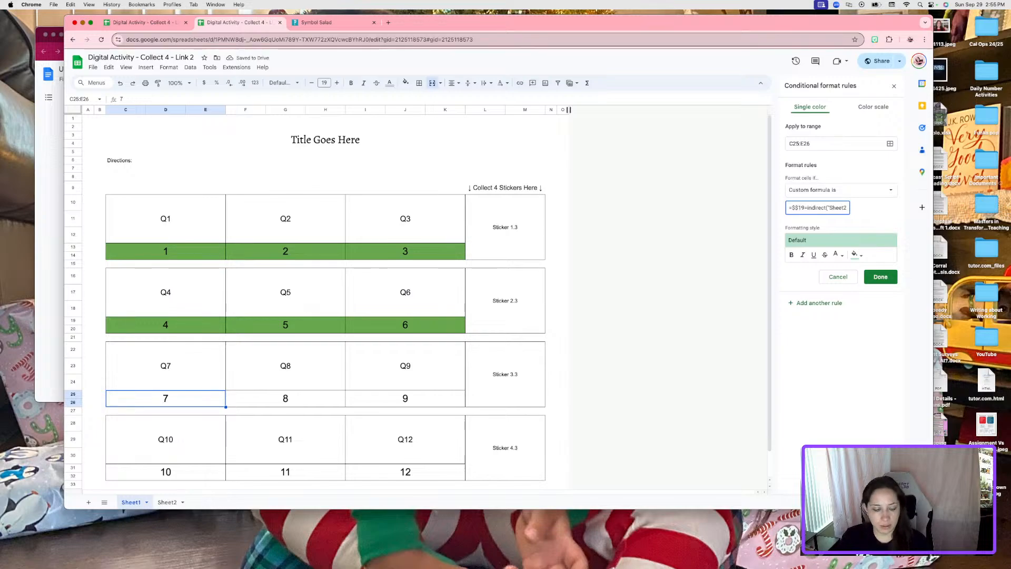
pyautogui.write('C')
pyautogui.press('BackSpace')
pyautogui.press('Delete')
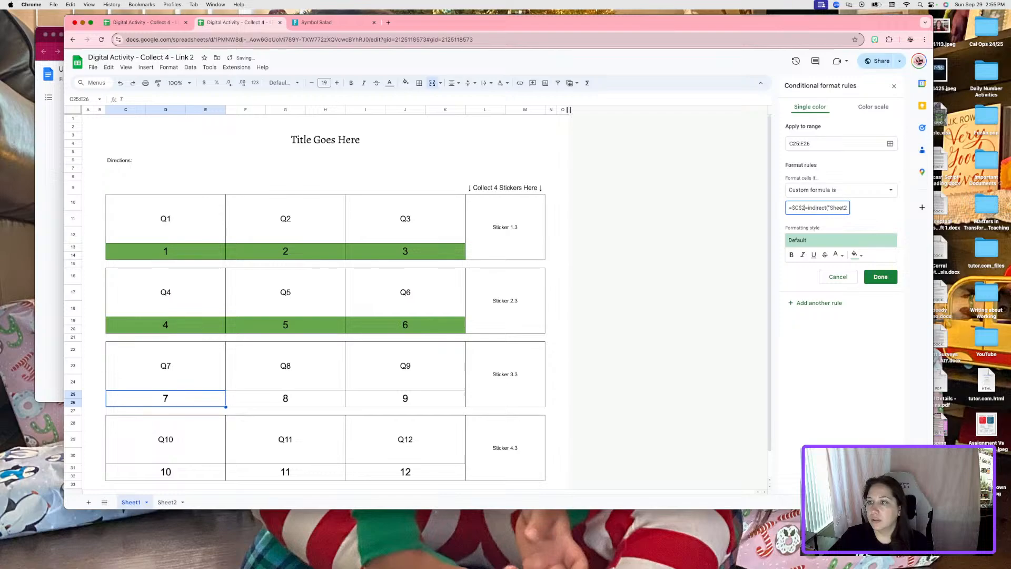
pyautogui.click(857, 254)
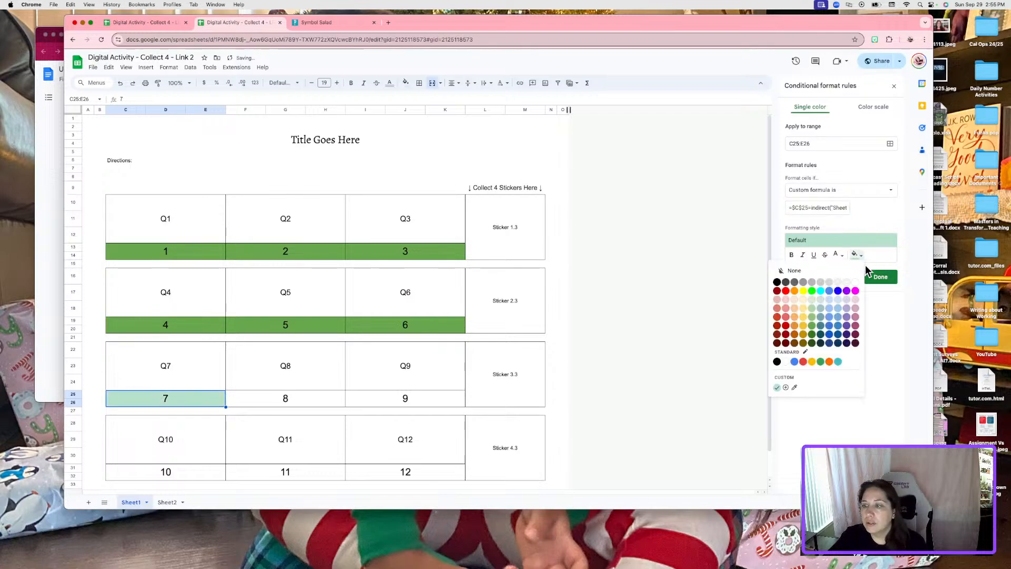
pyautogui.click(811, 325)
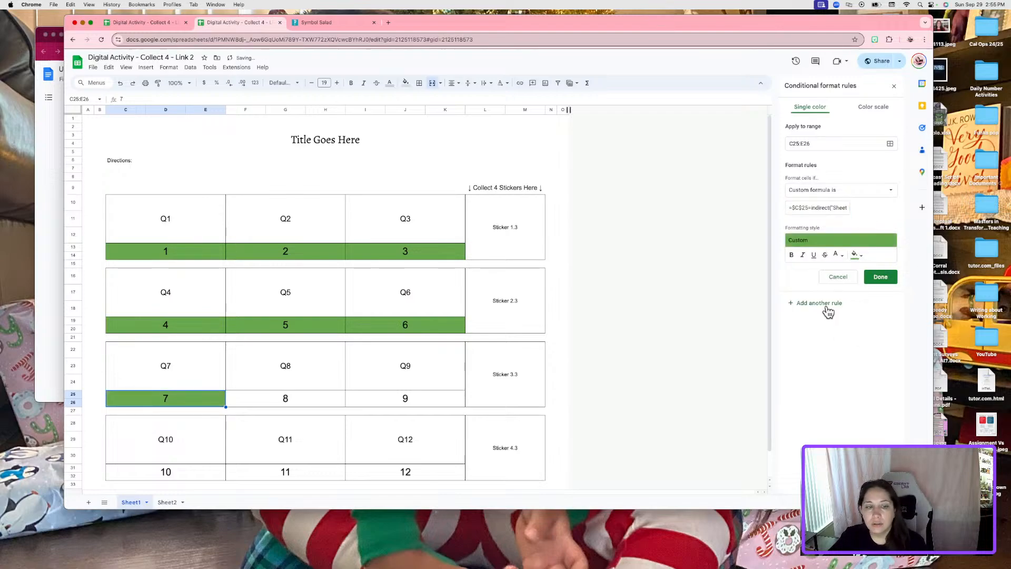
# - Add another rule for C25:E26 with the comparison changed to <> and a dark red fill, and save it
pyautogui.click(811, 208)
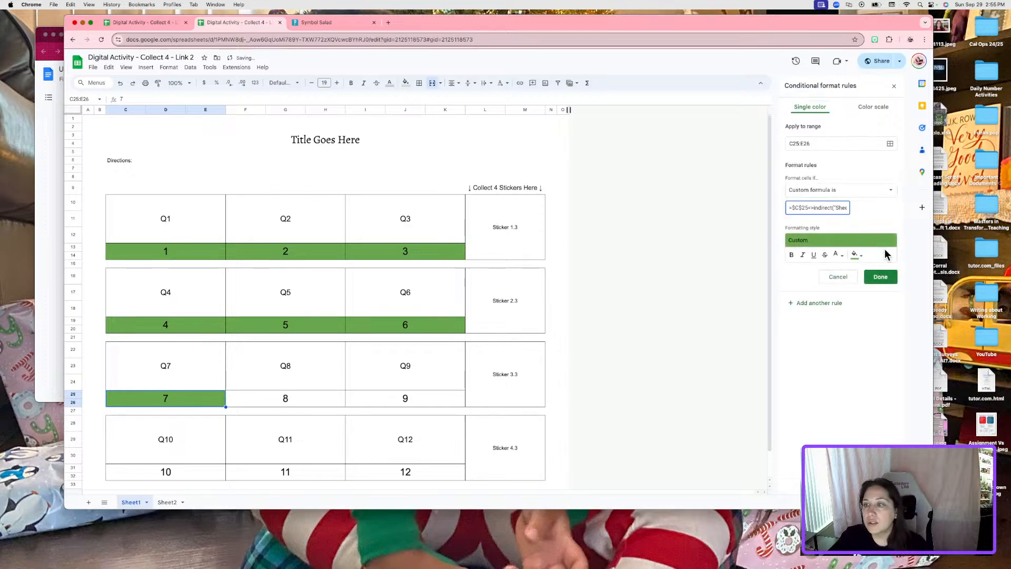
pyautogui.click(856, 255)
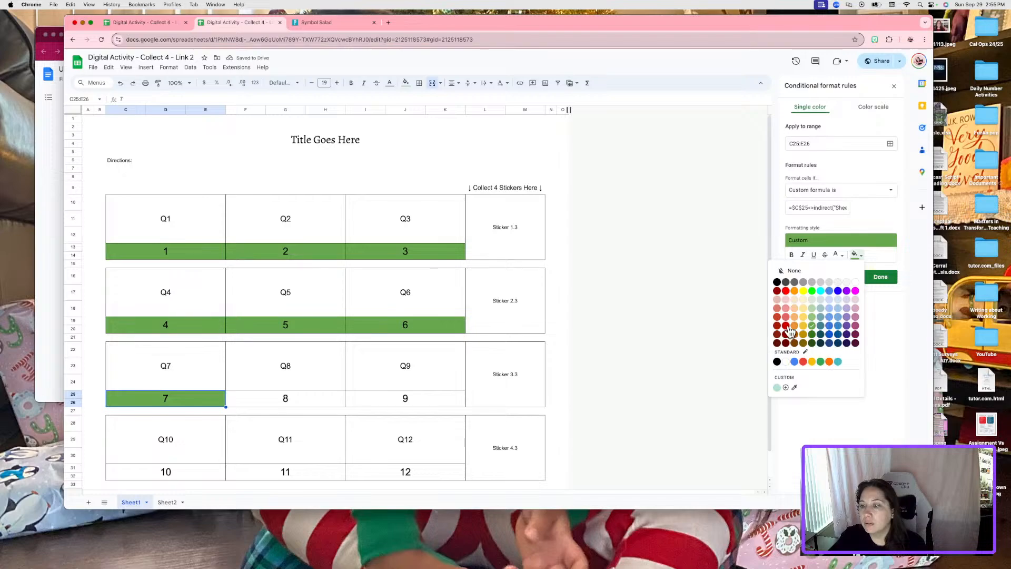
pyautogui.click(785, 326)
pyautogui.click(881, 277)
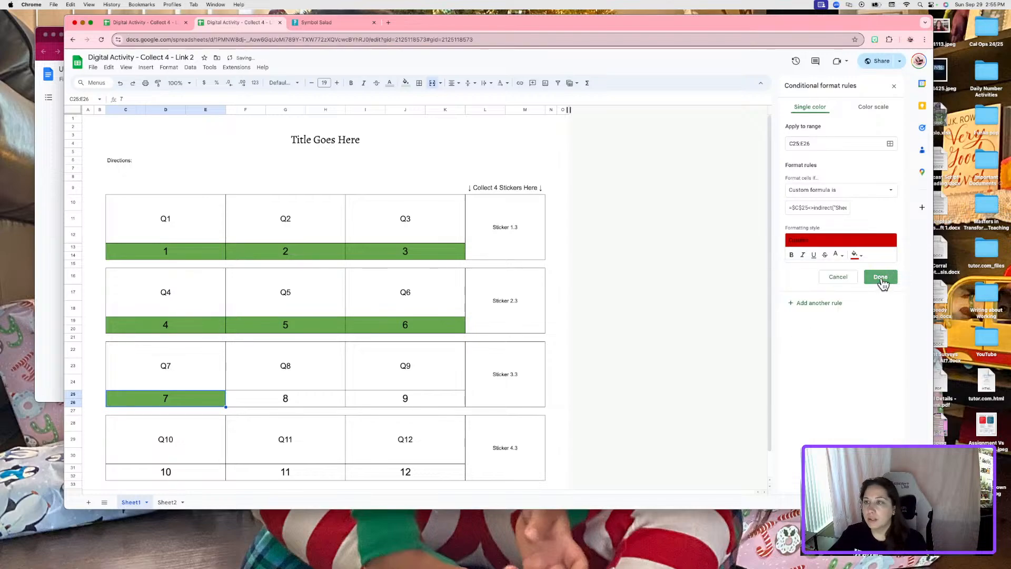
# - Copy the custom formula from the green rule on C25:E26 and close the rule
pyautogui.click(876, 141)
pyautogui.click(828, 210)
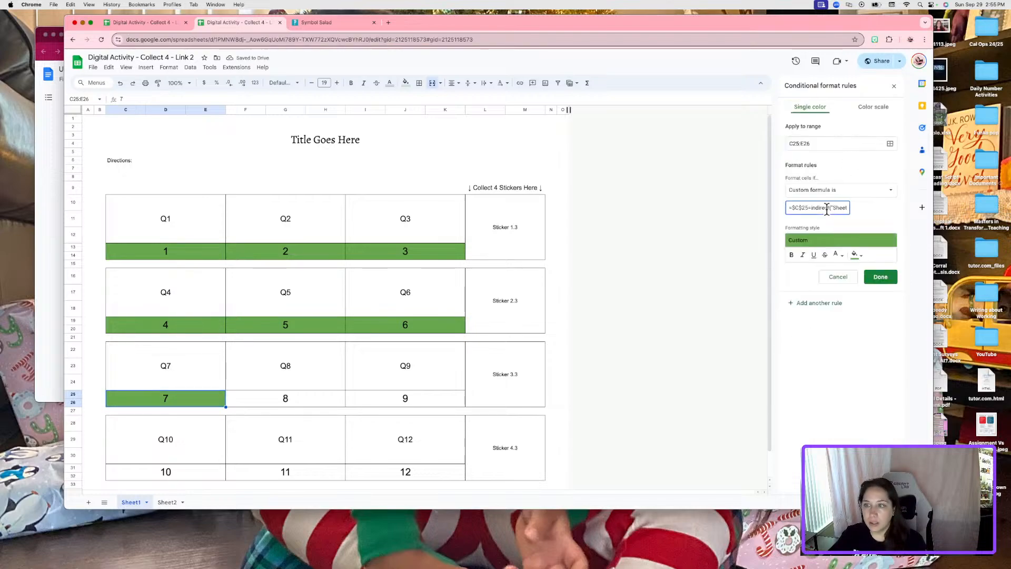
pyautogui.hotkey('ctrl', 'a')
pyautogui.click(881, 278)
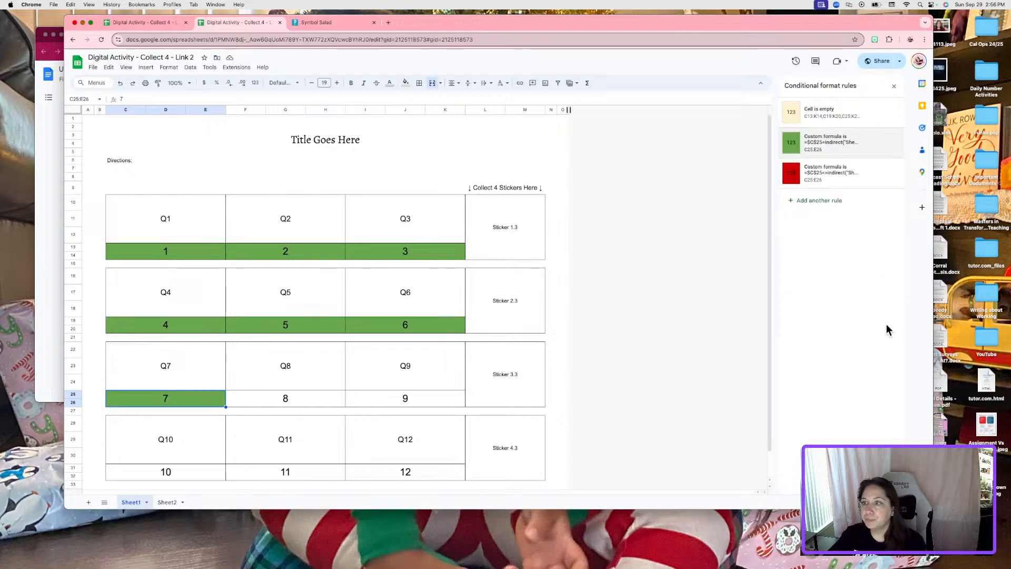
# - Add a custom formula rule for F25:H26 and paste in the formula copied from the C25:E26 rule
pyautogui.click(320, 399)
pyautogui.click(825, 138)
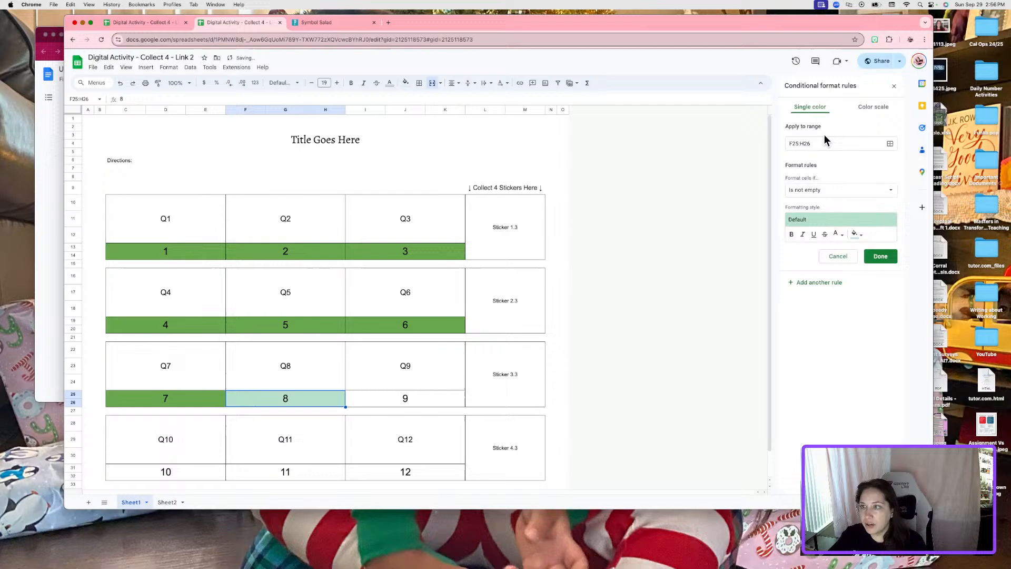
pyautogui.click(832, 190)
pyautogui.click(825, 423)
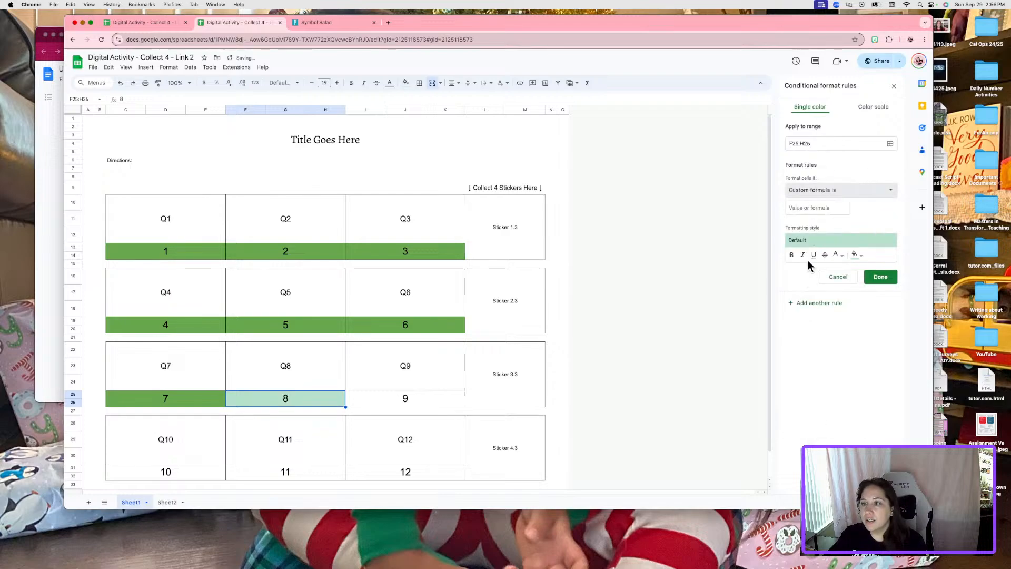
pyautogui.click(807, 208)
pyautogui.write('=indirect("Sheet2!P33")')
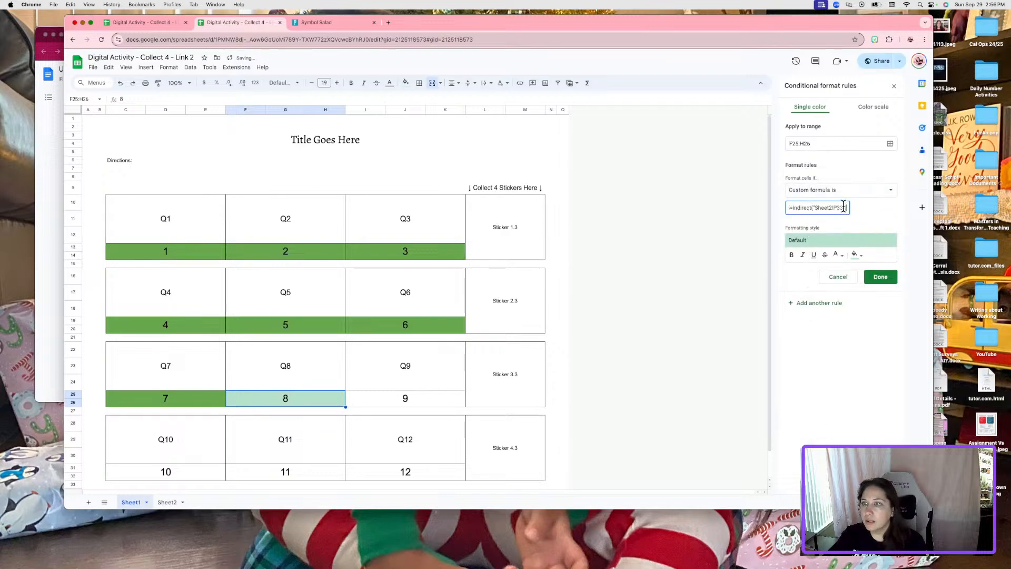
# - Change the F25:H26 formula to compare $F$25 with Sheet2!P34 and give the rule a green fill
pyautogui.press('BackSpace')
pyautogui.write('4')
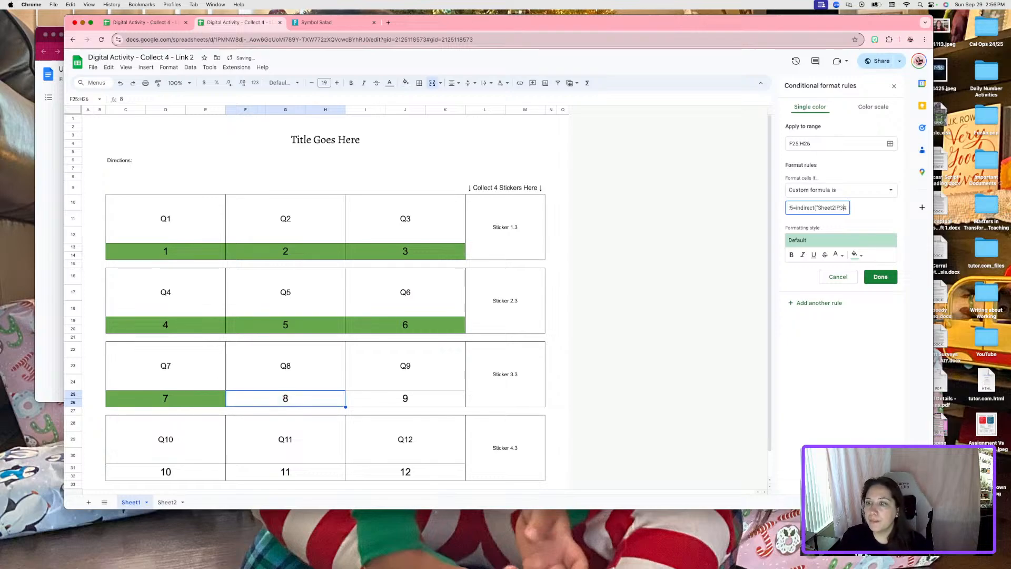
pyautogui.click(801, 207)
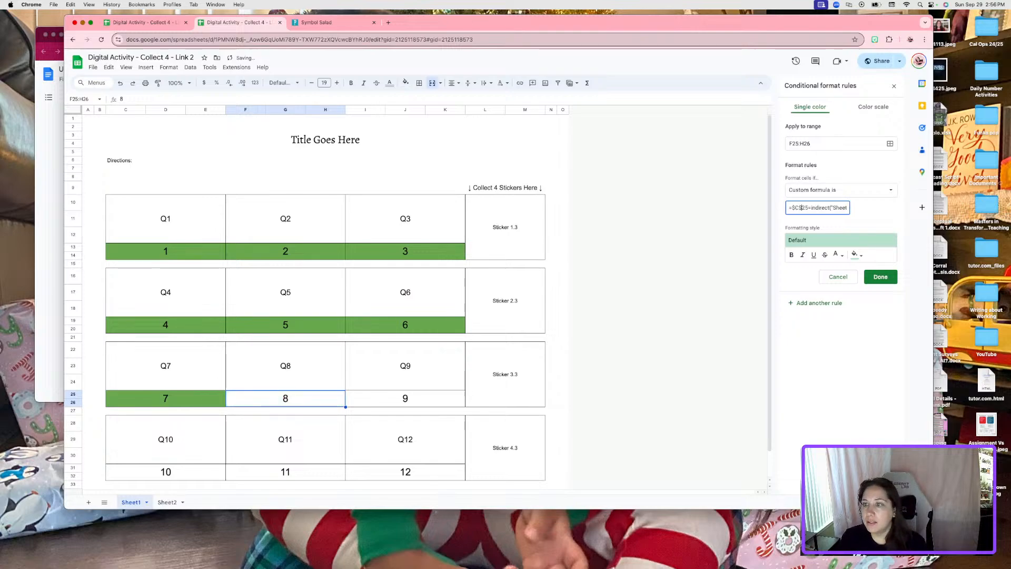
pyautogui.press('BackSpace')
pyautogui.write('F')
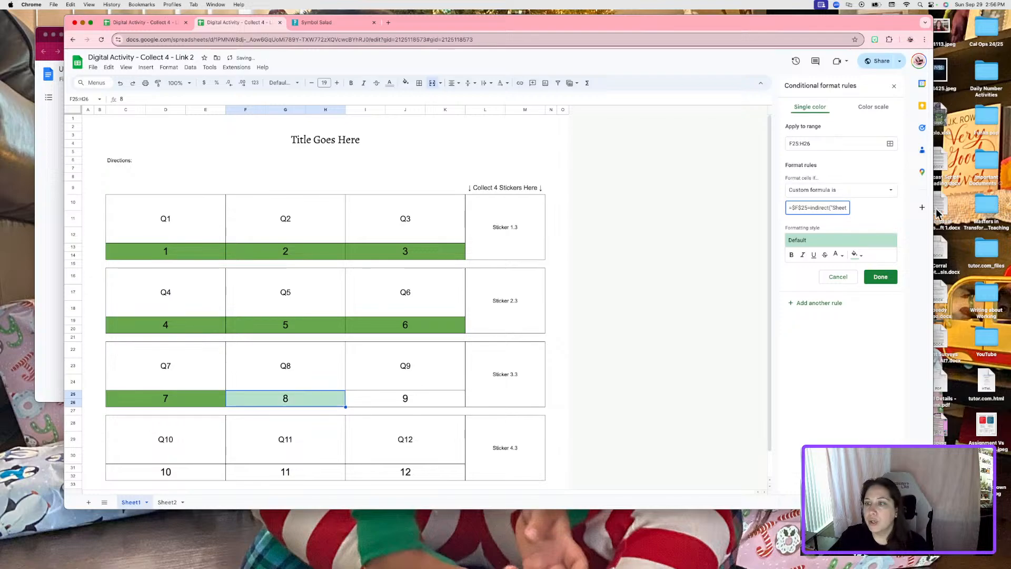
pyautogui.click(856, 255)
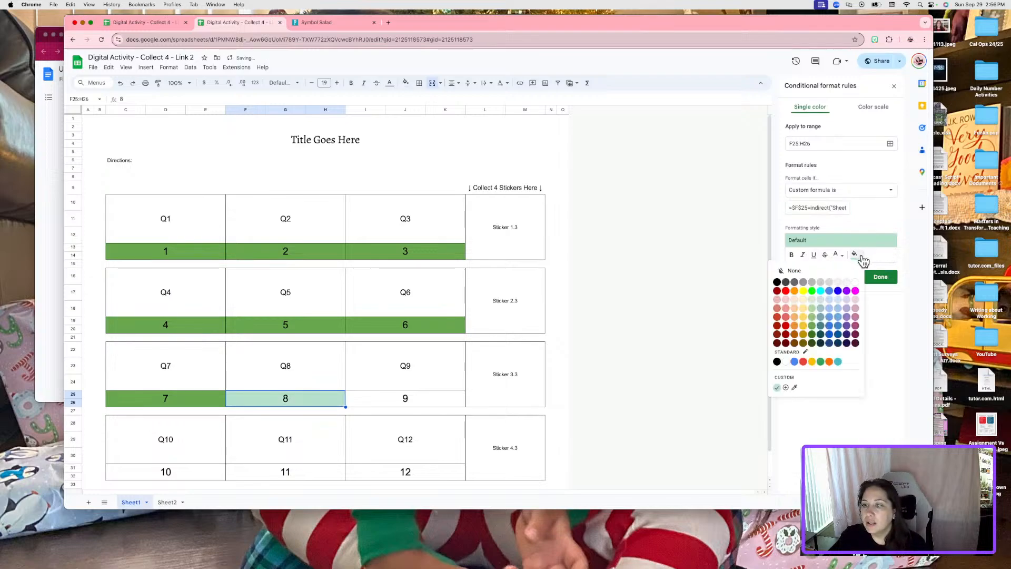
pyautogui.click(813, 326)
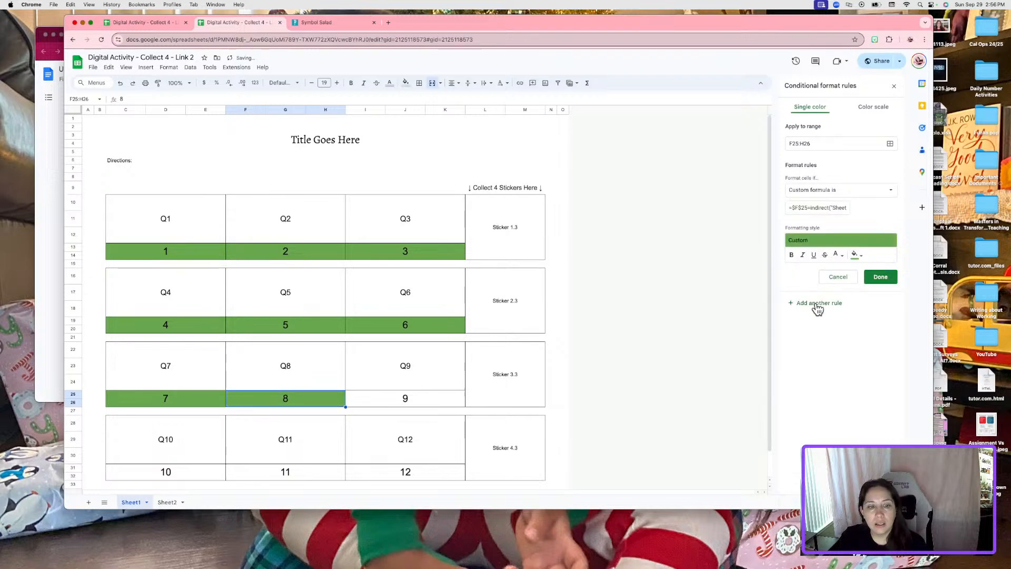
# - Add another rule for F25:H26 with the comparison changed to <> and a dark red fill, and save it
pyautogui.click(811, 207)
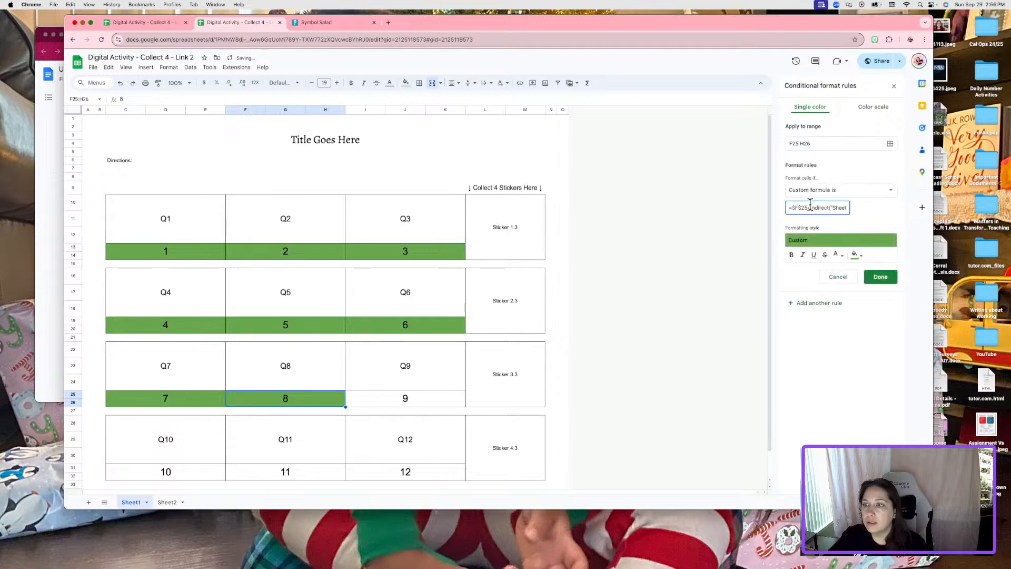
pyautogui.write('2')
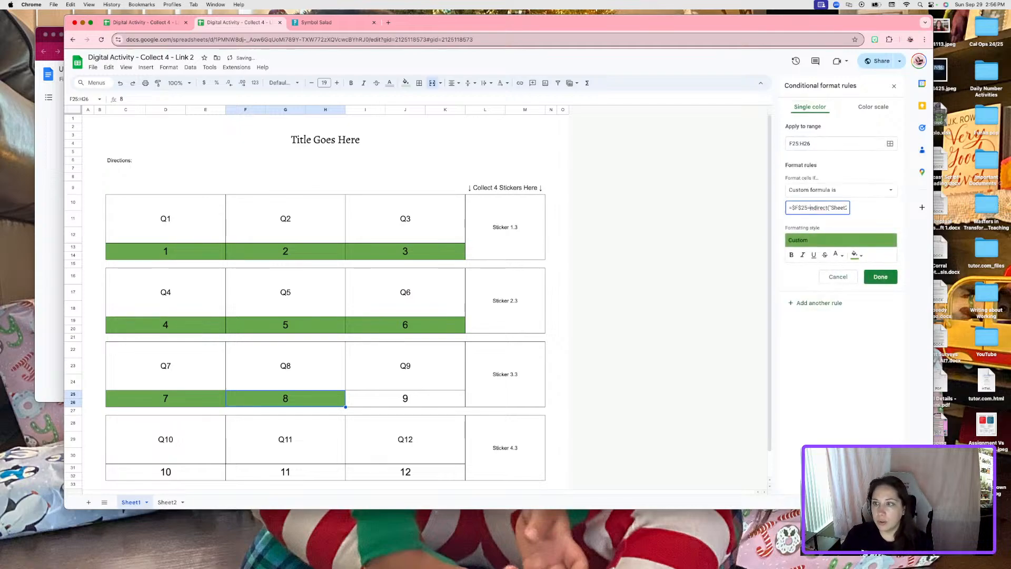
pyautogui.write('25')
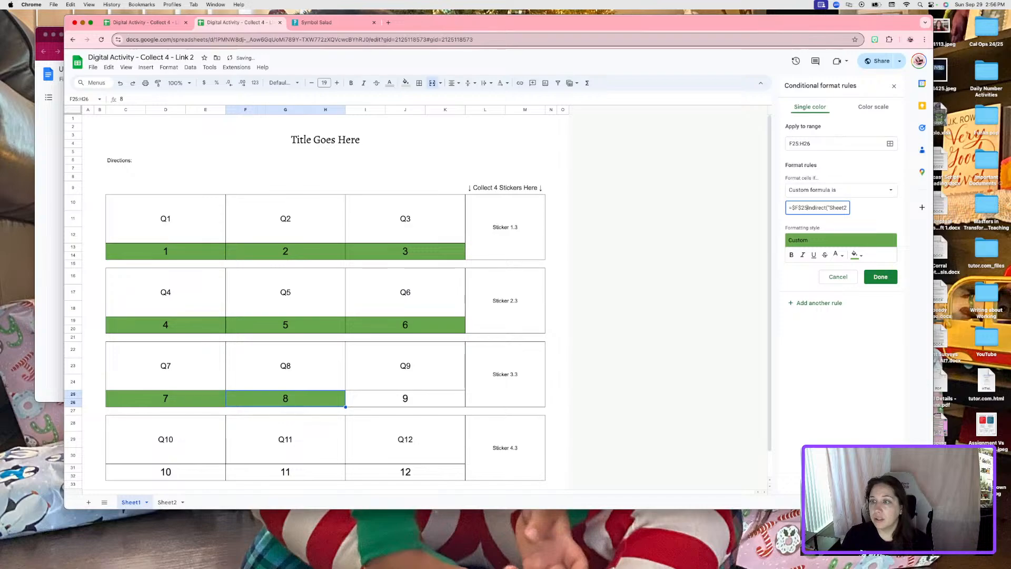
pyautogui.write('<>')
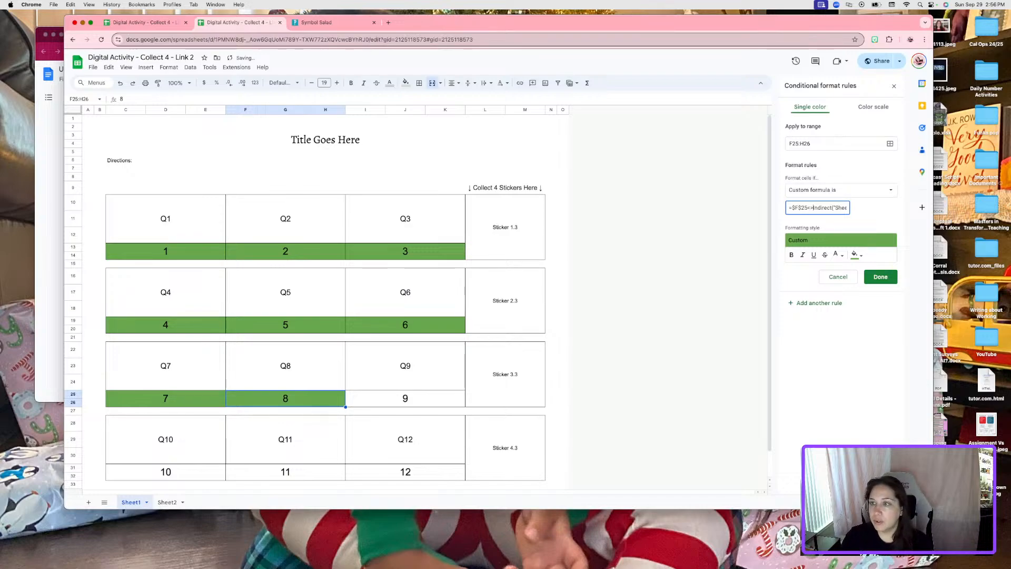
pyautogui.click(856, 255)
pyautogui.click(786, 325)
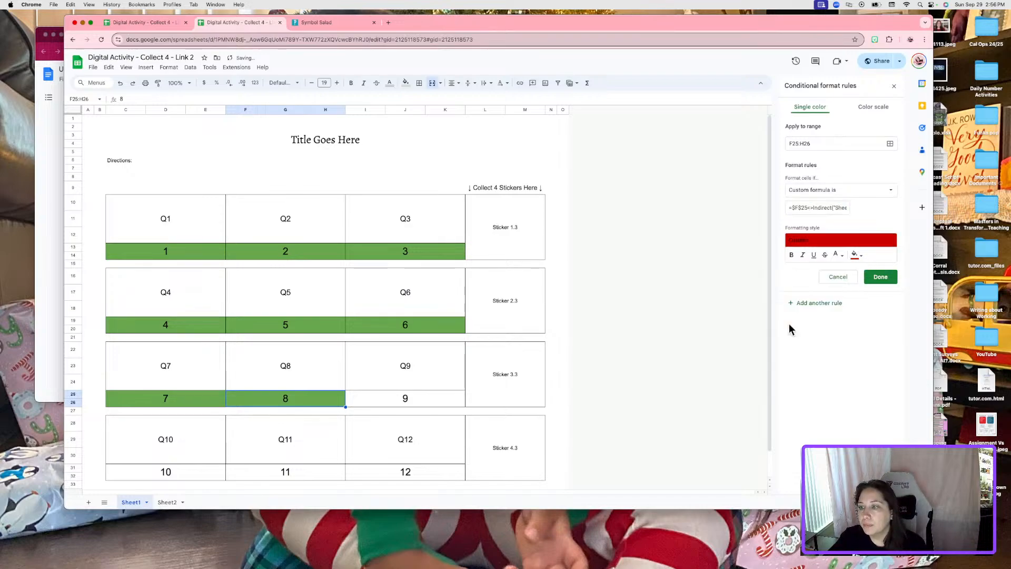
pyautogui.click(880, 278)
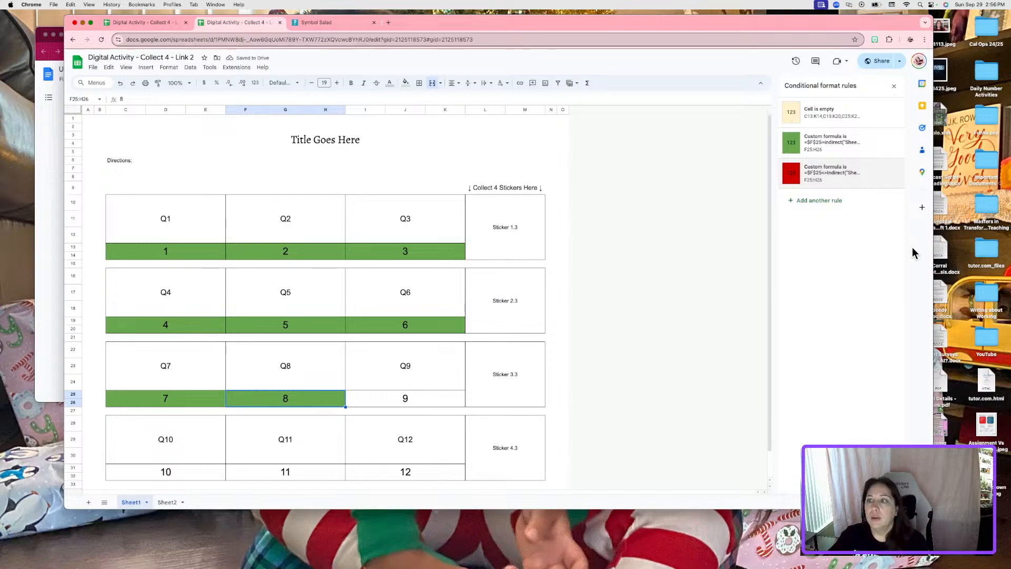
# - Add a custom formula rule for I25:K26 and paste in the formula copied from the C25:E26 rule
pyautogui.click(428, 403)
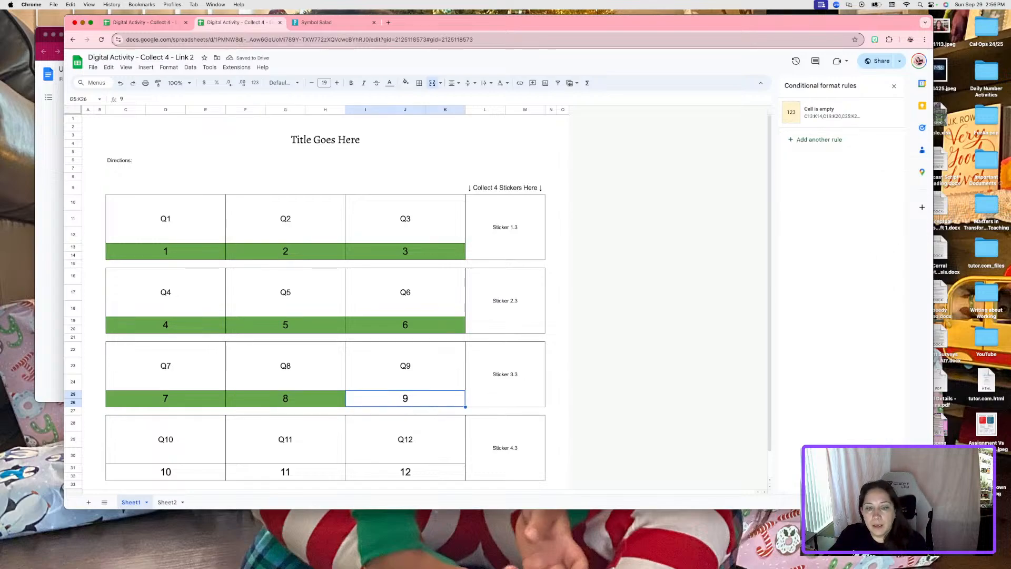
pyautogui.click(828, 138)
pyautogui.click(826, 195)
pyautogui.click(824, 425)
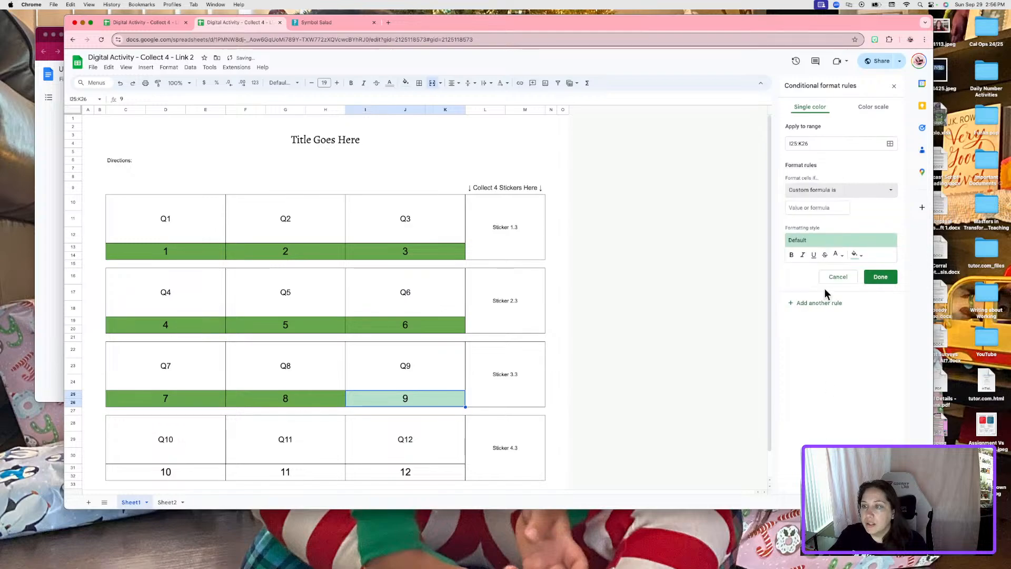
pyautogui.click(828, 207)
pyautogui.write('=indirect("Sheet2!P33')
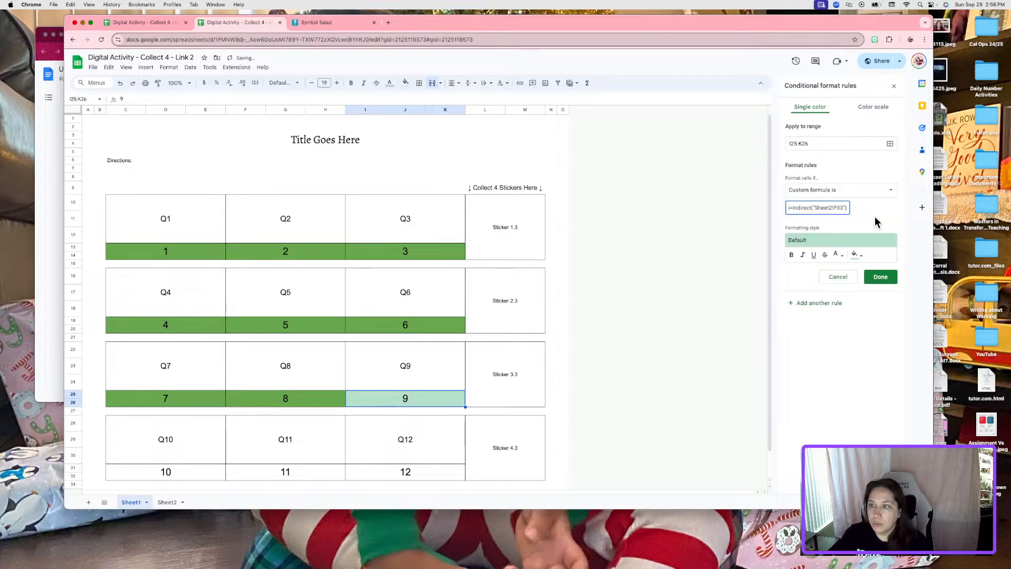
# - Change the I25:K26 formula to compare $I$25 with Sheet2!P35 and give the rule a green fill
pyautogui.press('BackSpace')
pyautogui.write('5')
pyautogui.press('Left')
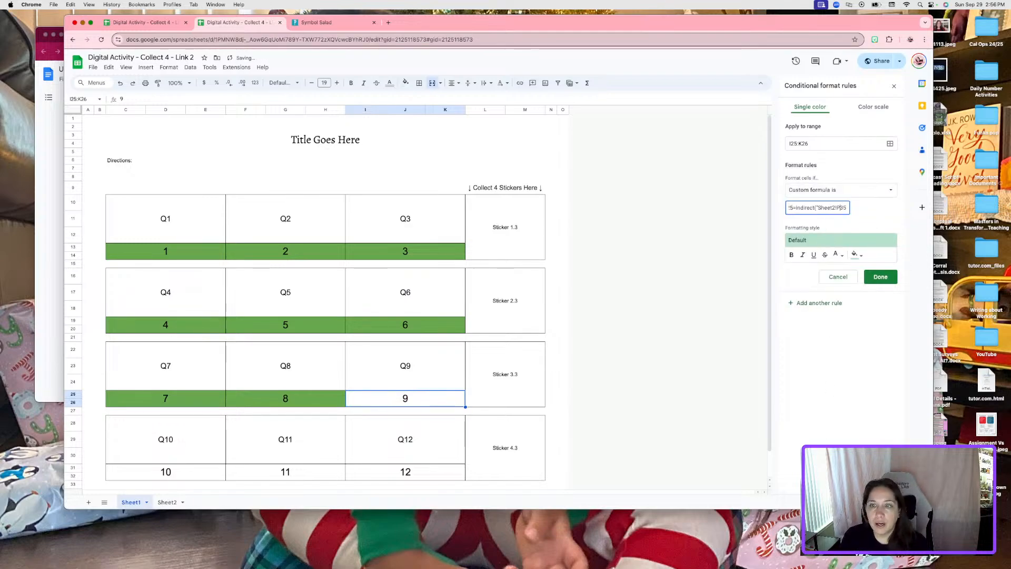
pyautogui.click(790, 208)
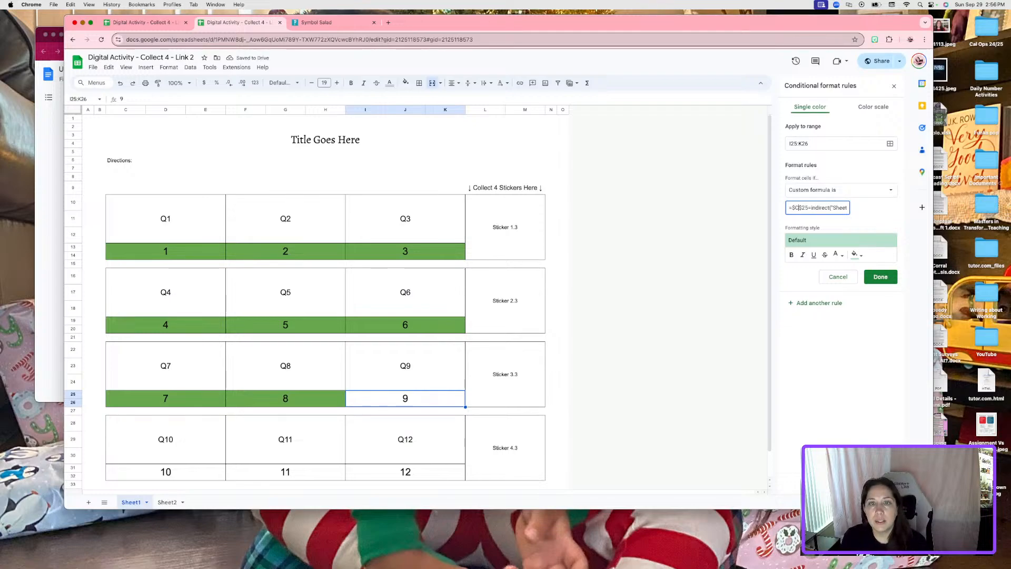
pyautogui.press('BackSpace')
pyautogui.write('I')
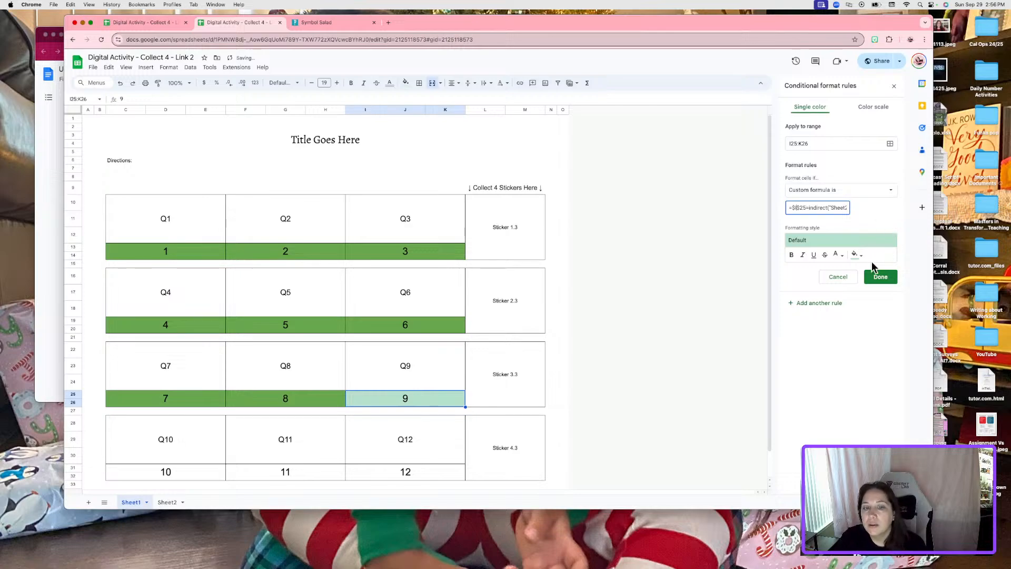
pyautogui.click(857, 254)
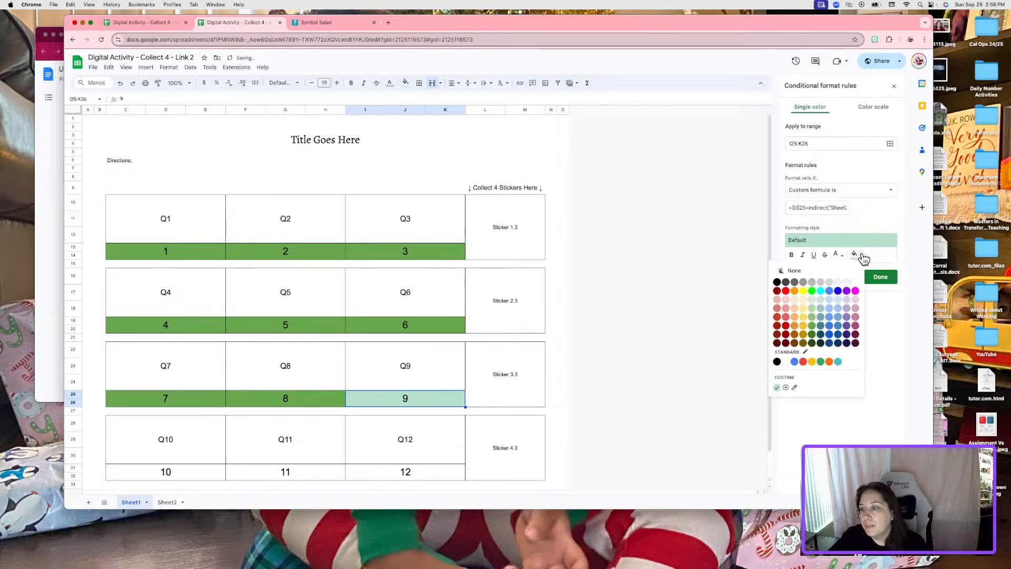
pyautogui.click(812, 326)
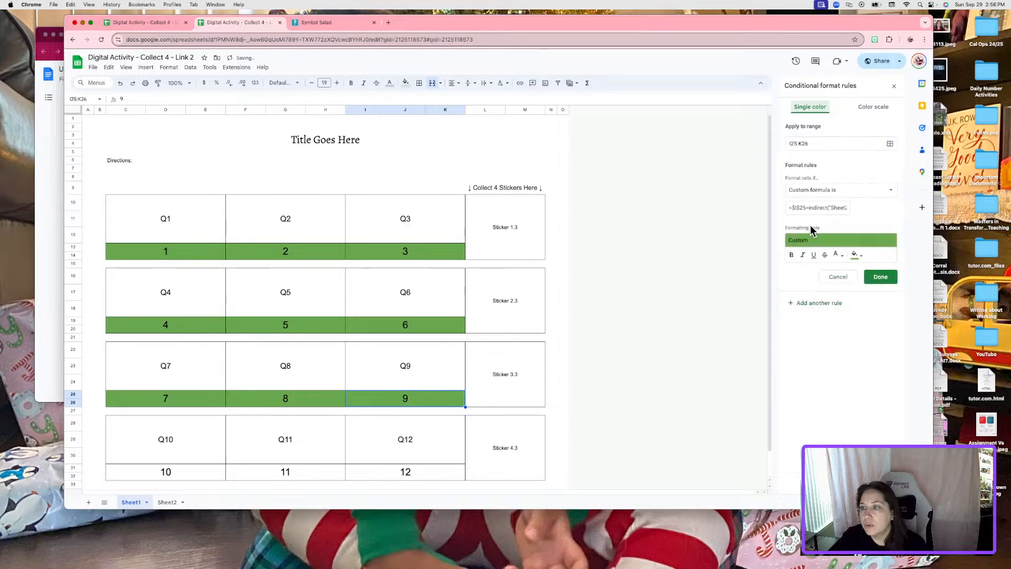
# - Add another rule for I25:K26 with the comparison changed to <> and a dark red fill, and save it
pyautogui.click(809, 208)
pyautogui.press('BackSpace')
pyautogui.write('<>')
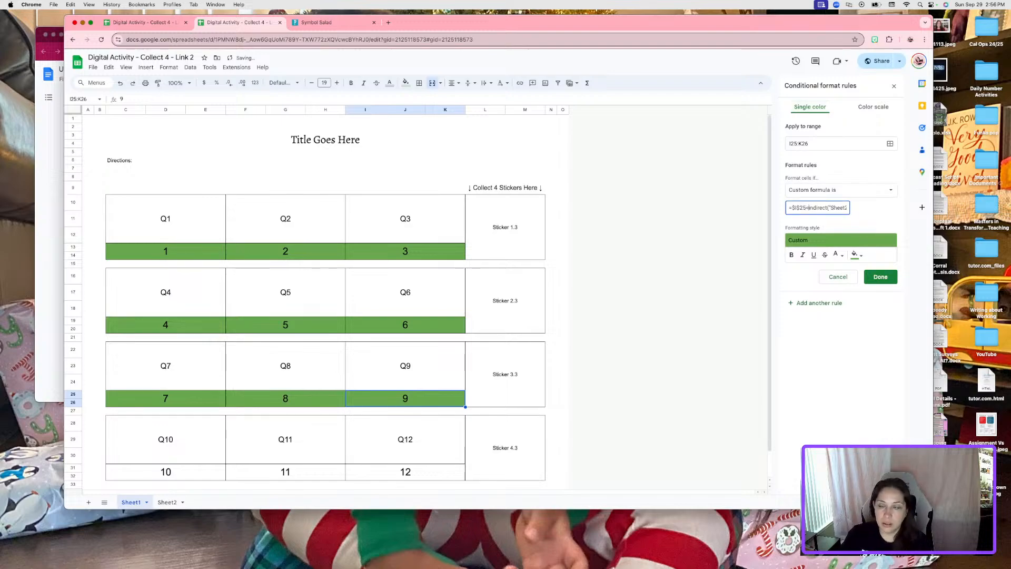
pyautogui.click(864, 257)
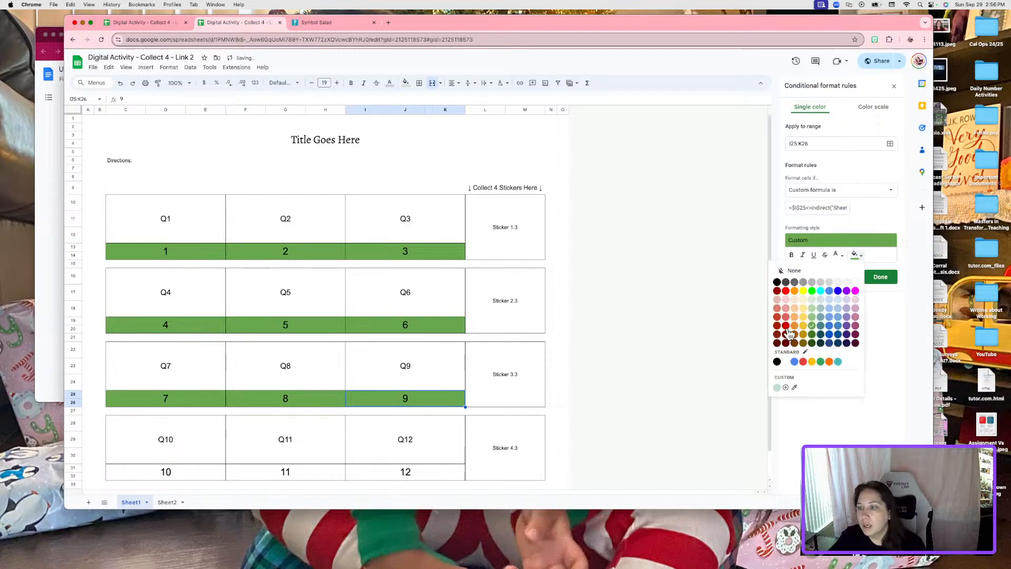
pyautogui.click(783, 327)
pyautogui.click(882, 277)
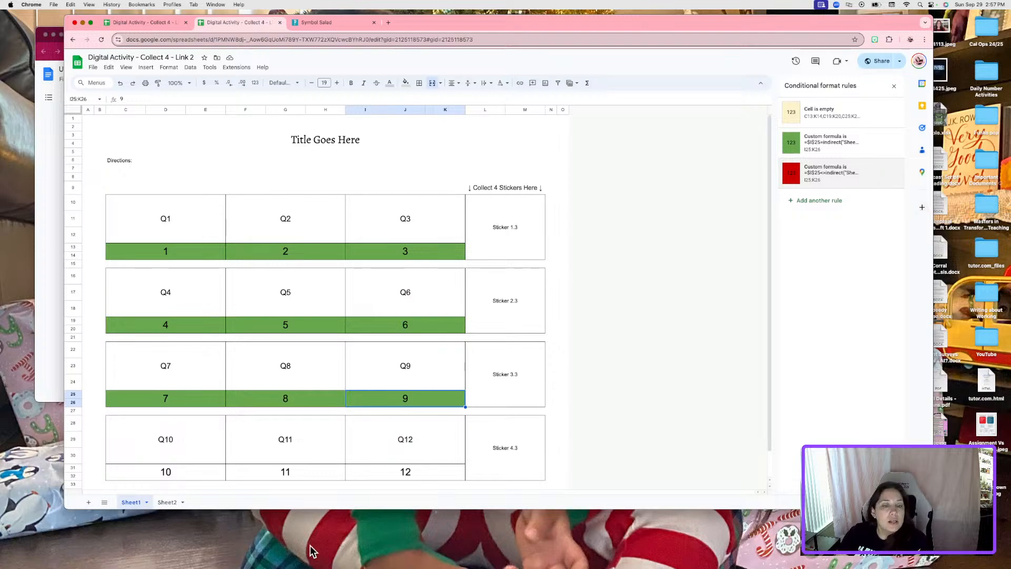
# - Locate the Q10 answer cell on Sheet2, and add a custom formula rule for C31:E32 with the copied formula pointing to Sheet2!P38
pyautogui.click(188, 474)
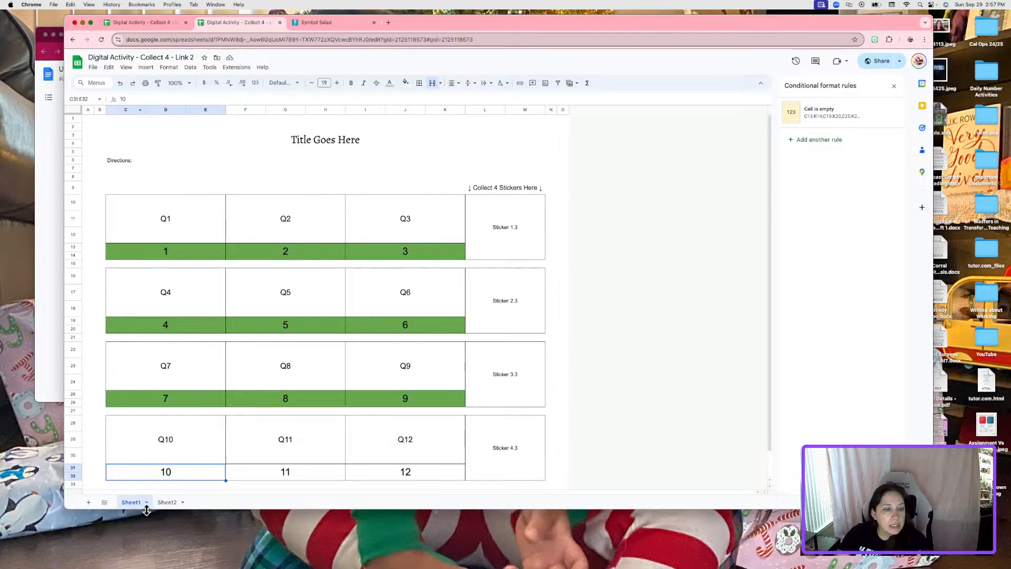
pyautogui.click(166, 502)
pyautogui.click(556, 425)
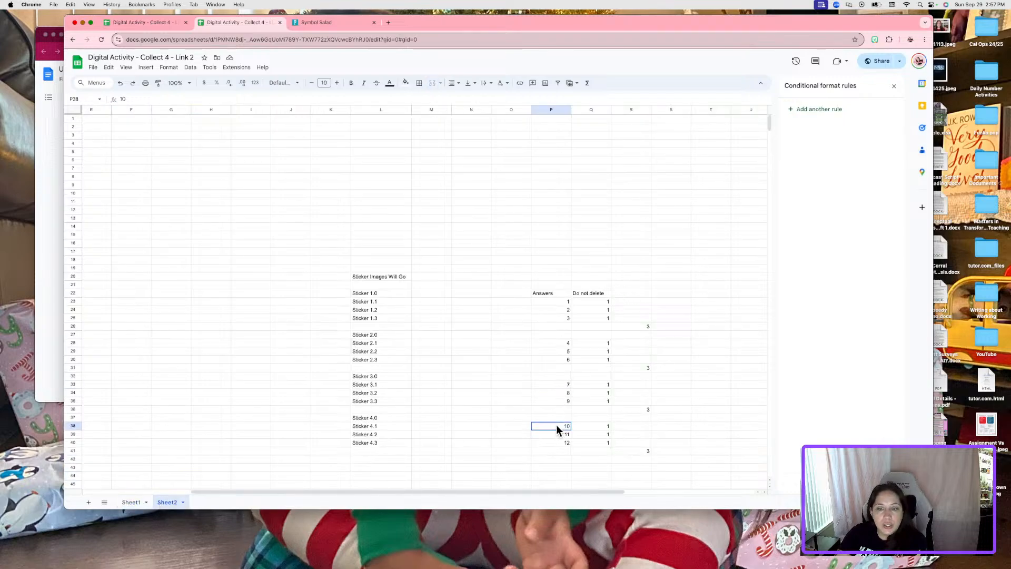
pyautogui.click(126, 503)
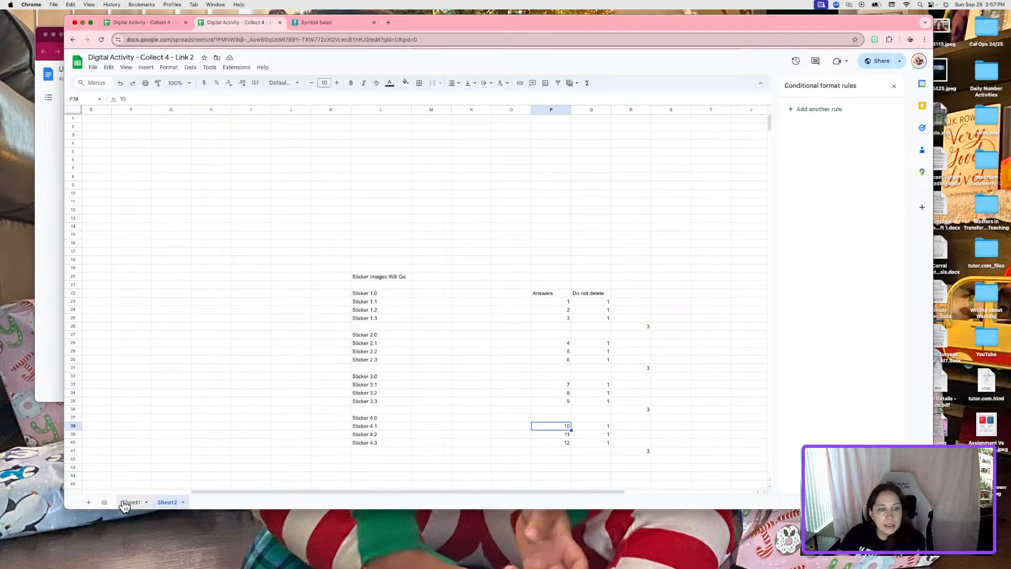
pyautogui.click(822, 141)
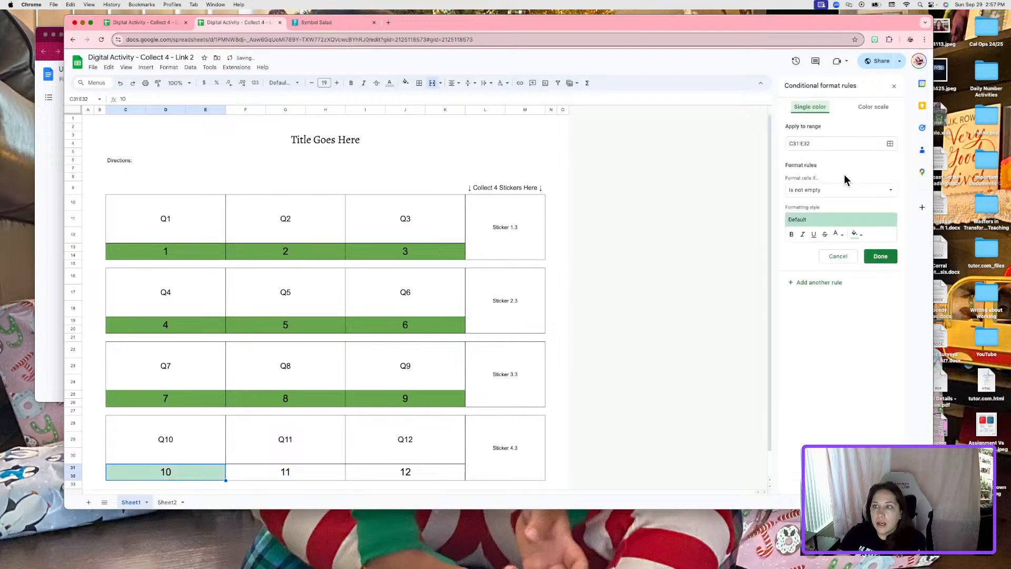
pyautogui.click(831, 192)
pyautogui.click(824, 426)
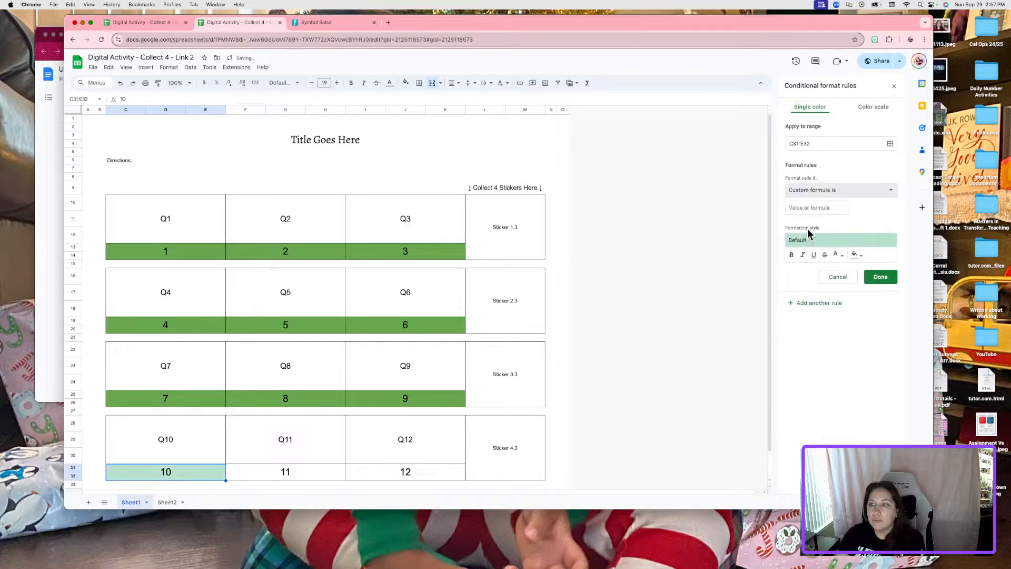
pyautogui.click(809, 207)
pyautogui.write('!5=indirect("Sheet2!P3")')
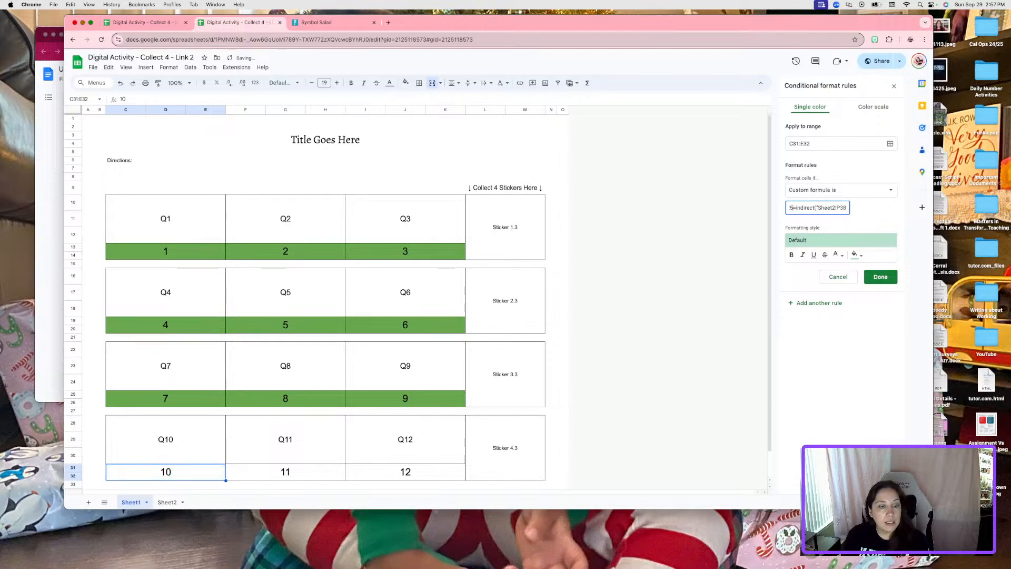
# - Change the cell reference in the C31:E32 formula to $C$31 and give the rule a green fill
pyautogui.press('super+Left')
pyautogui.press('Right')
pyautogui.press('Right')
pyautogui.press('Right')
pyautogui.press('Right')
pyautogui.press('Right')
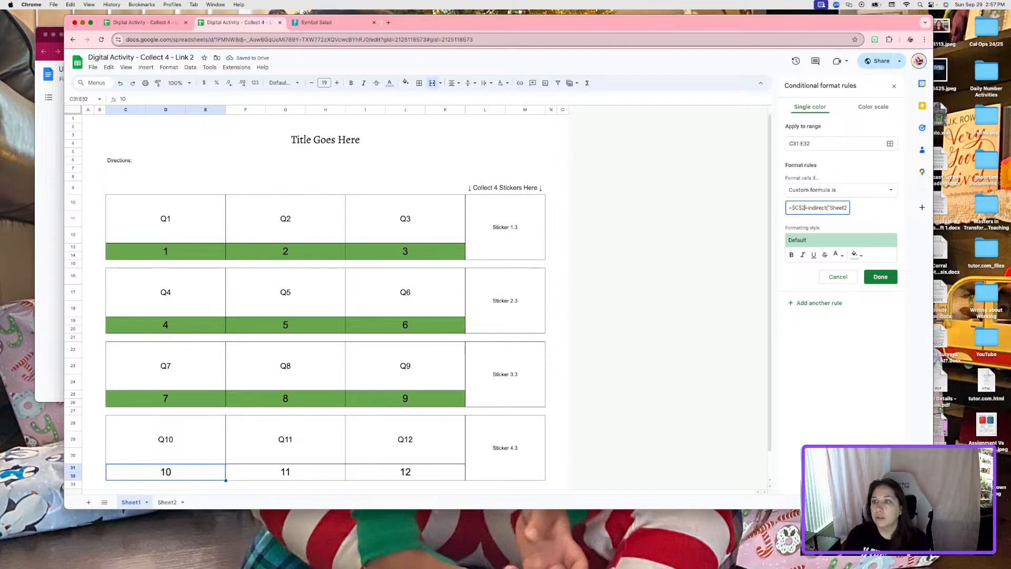
pyautogui.press('BackSpace')
pyautogui.press('BackSpace')
pyautogui.write('31')
pyautogui.press('super+a')
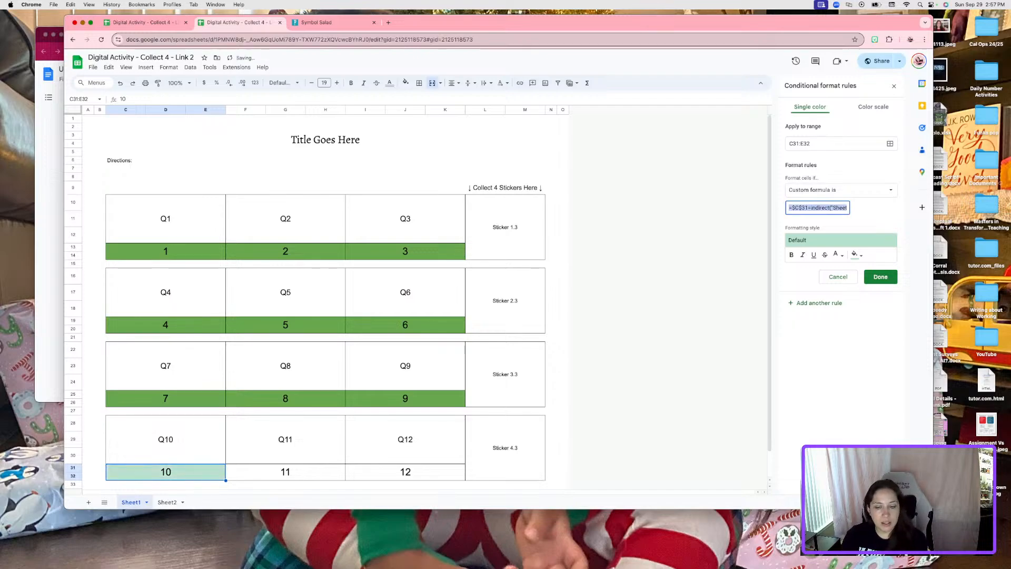
pyautogui.click(856, 255)
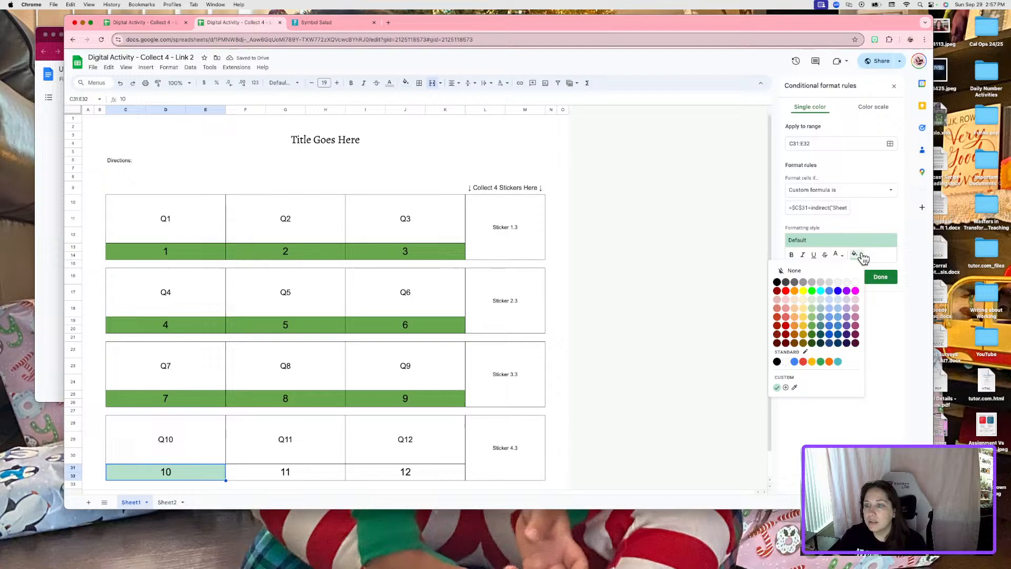
pyautogui.click(812, 334)
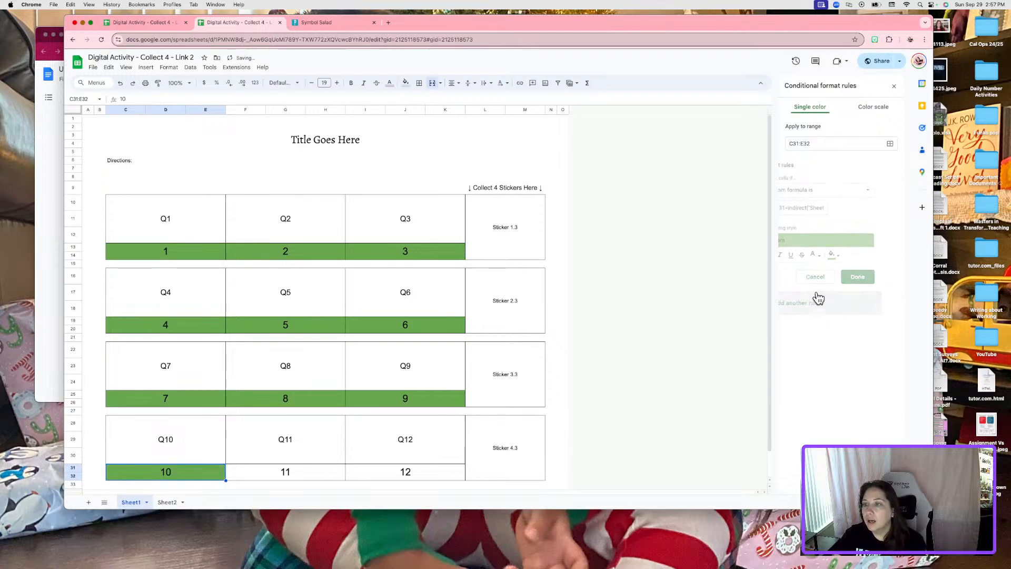
# - Add another rule for C31:E32 with the comparison changed to <> and a dark red fill, and save it
pyautogui.click(810, 210)
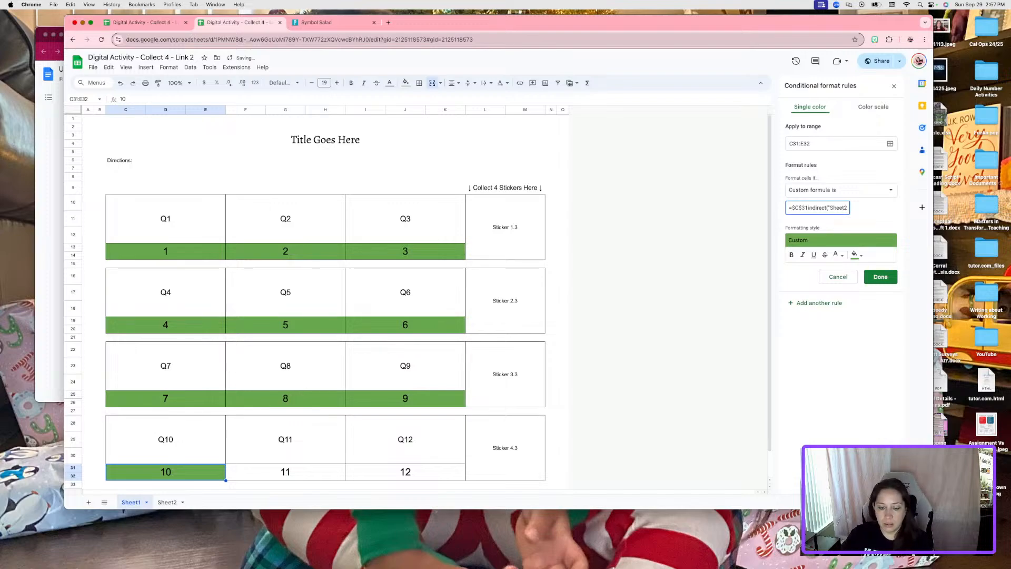
pyautogui.click(856, 254)
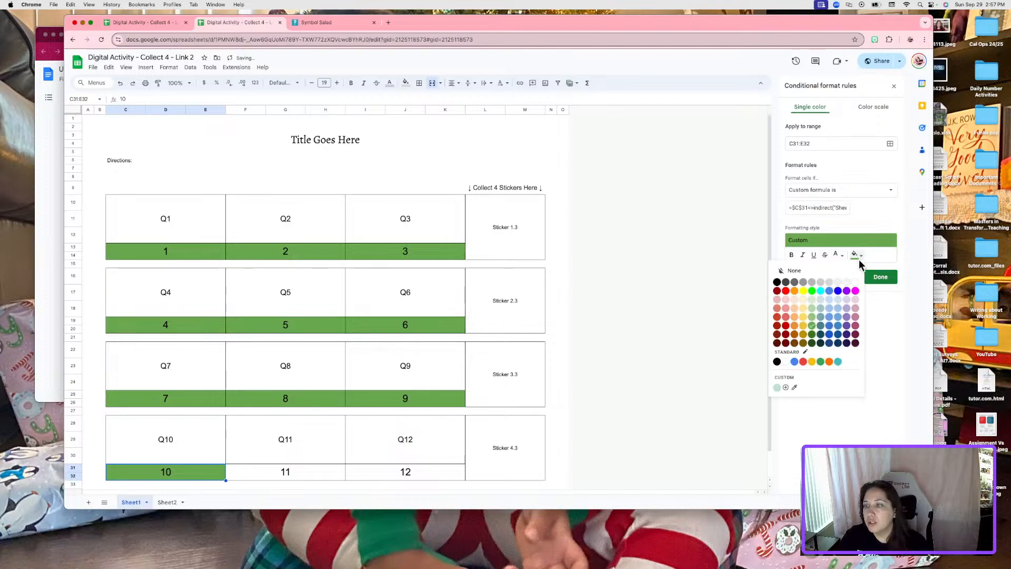
pyautogui.click(789, 331)
pyautogui.click(876, 276)
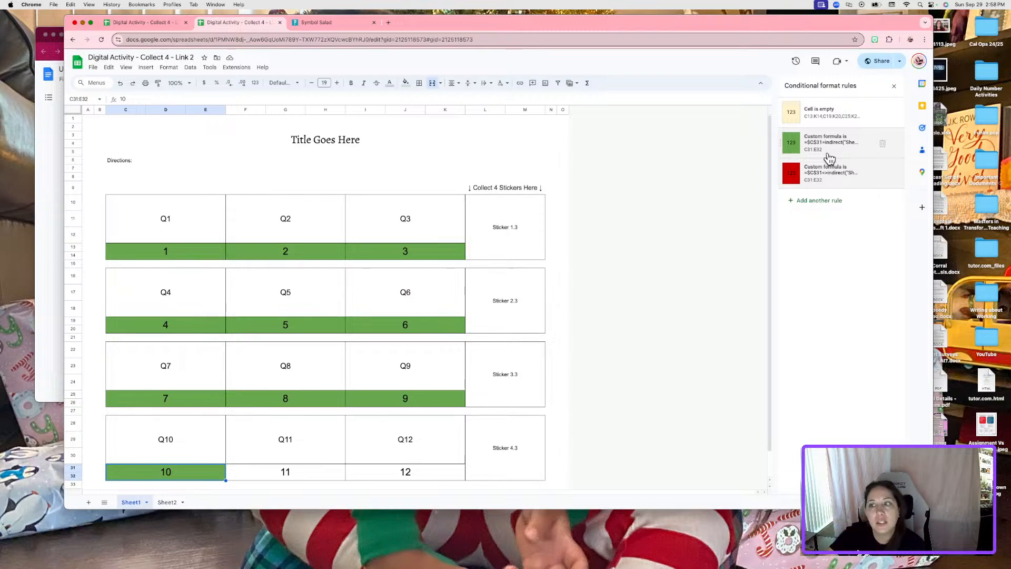
# - Add a custom formula rule for the Q11 answer cell F31:H32 with the copied formula pointing to Sheet2!P39
pyautogui.click(288, 474)
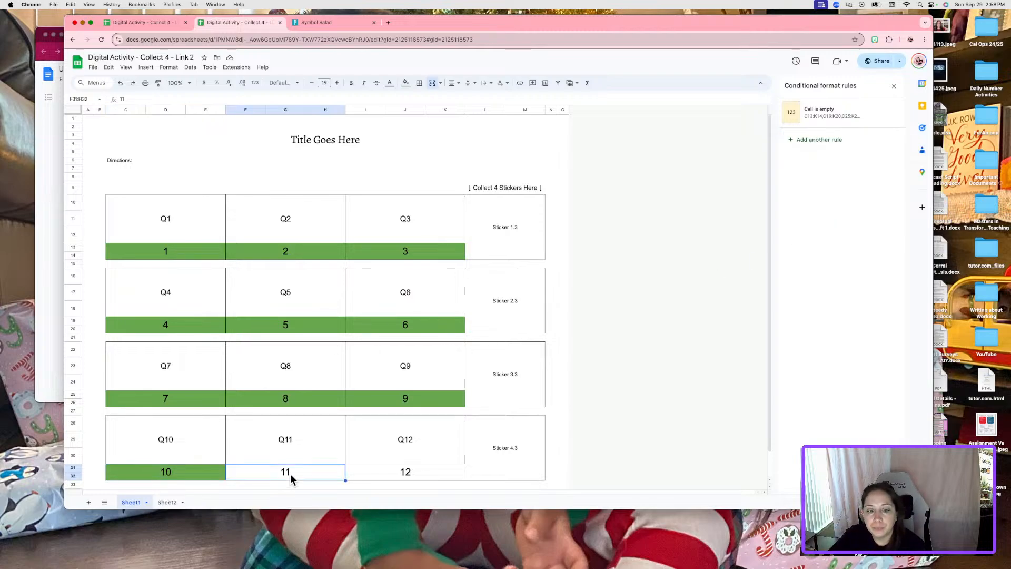
pyautogui.click(819, 143)
pyautogui.click(838, 191)
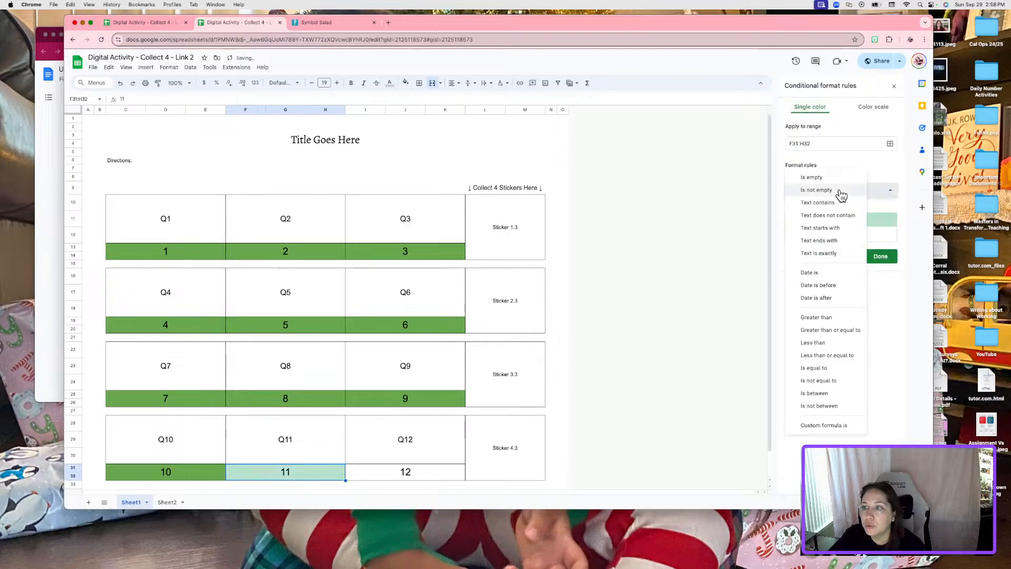
pyautogui.click(826, 428)
pyautogui.click(822, 208)
pyautogui.write('=indirect("Sheet2!P38")')
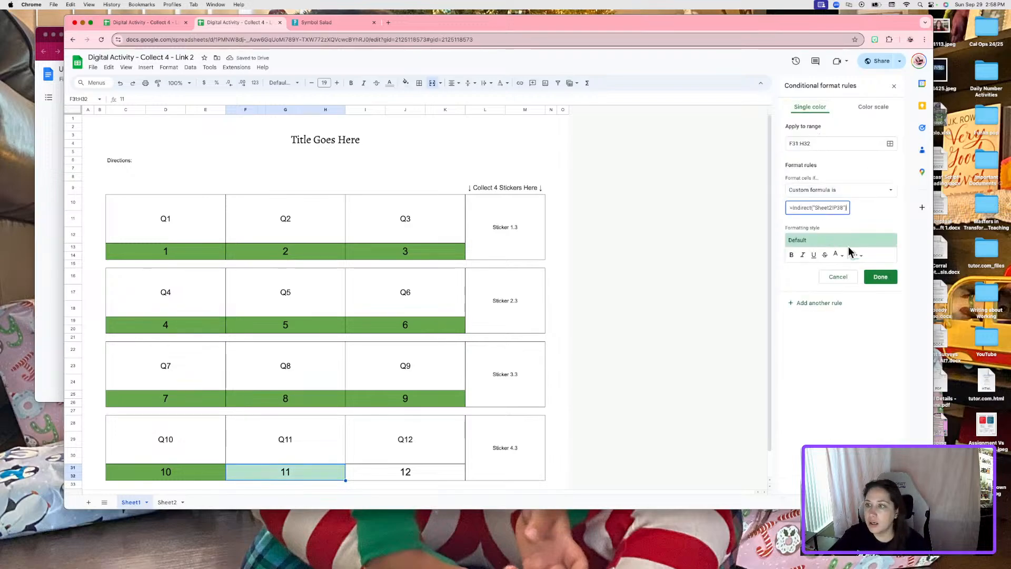
pyautogui.click(843, 208)
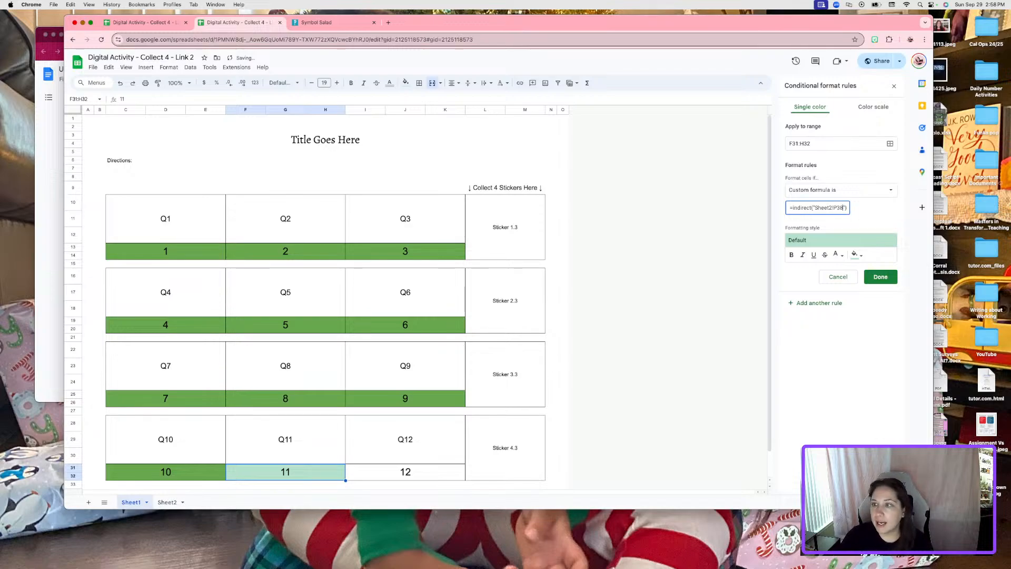
pyautogui.press('BackSpace')
pyautogui.write('9')
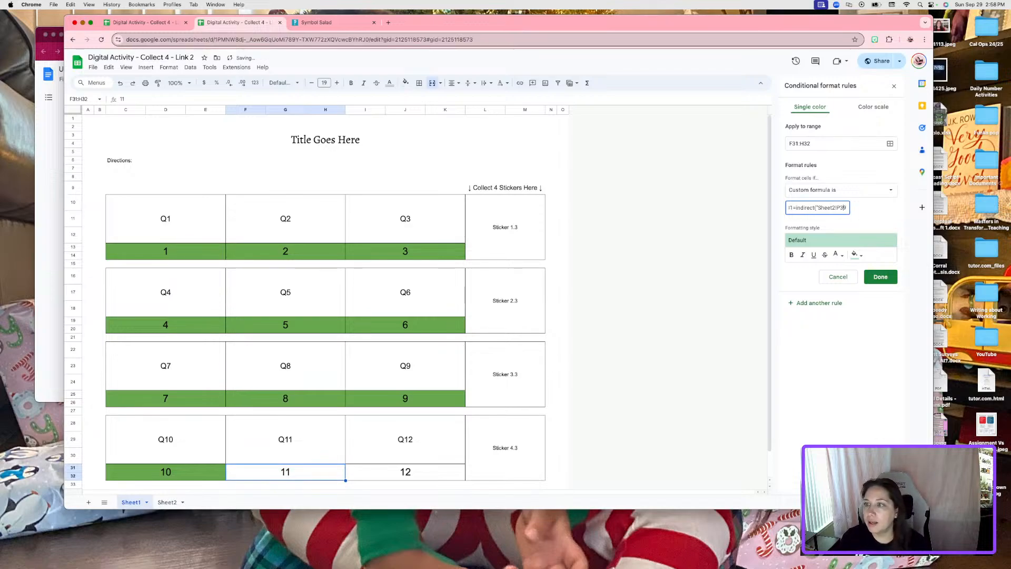
# - Change the cell reference in the F31:H32 formula to $F$31 and give the rule a green fill
pyautogui.press('Home')
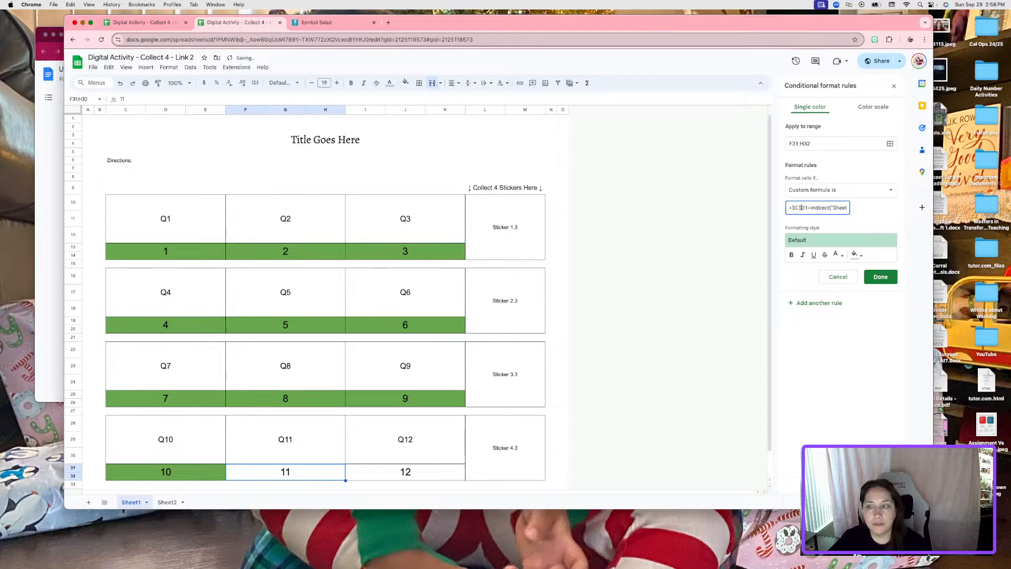
pyautogui.write('$')
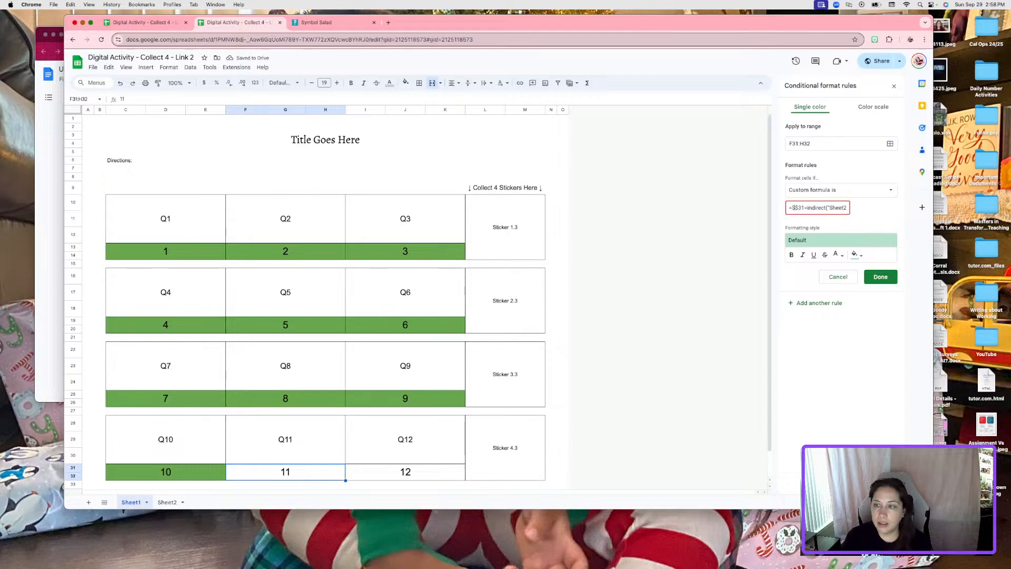
pyautogui.write('F')
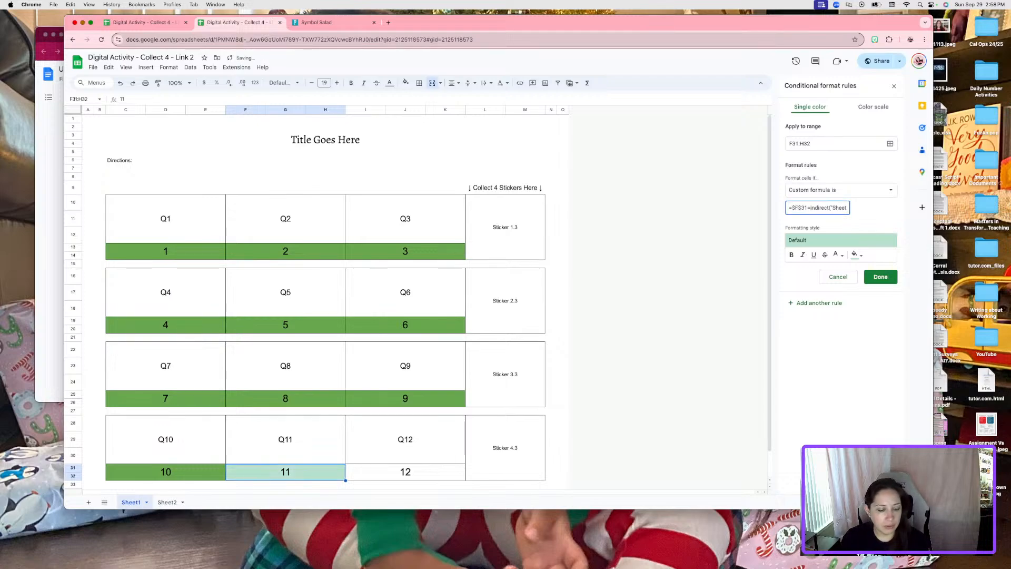
pyautogui.click(856, 254)
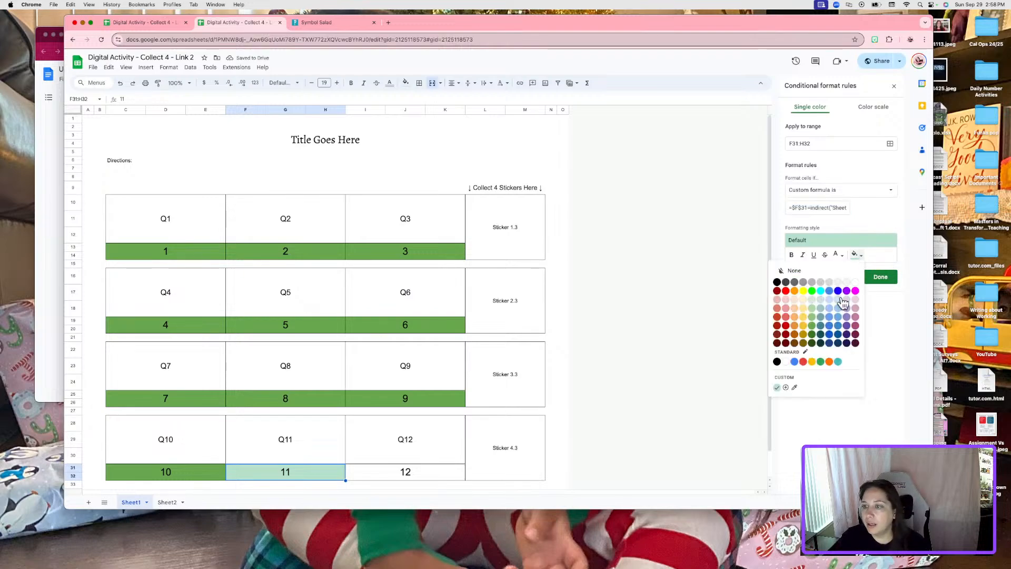
pyautogui.click(812, 326)
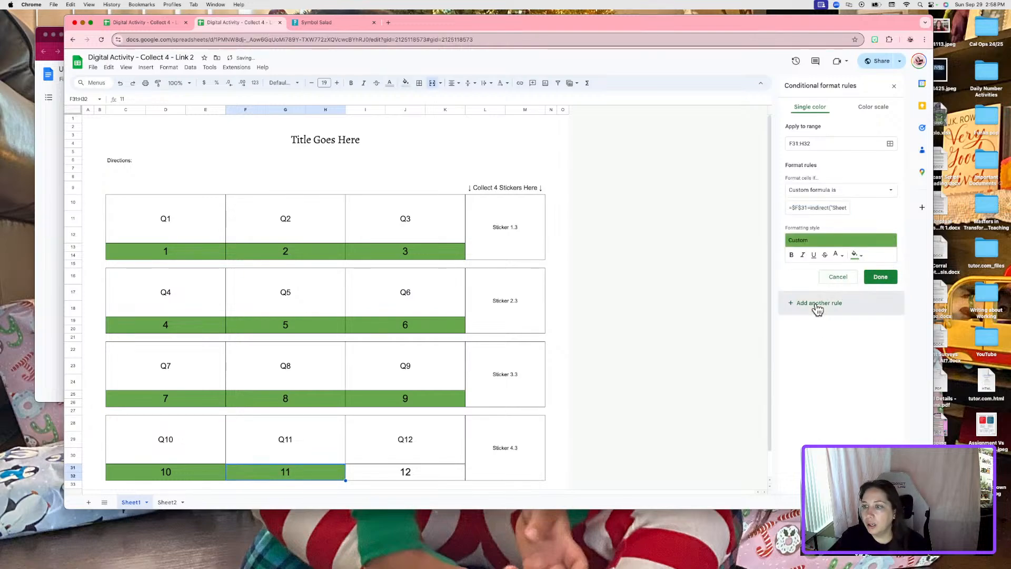
# - Add another rule for F31:H32 with the comparison changed to <> and a dark red fill, and save it
pyautogui.click(811, 208)
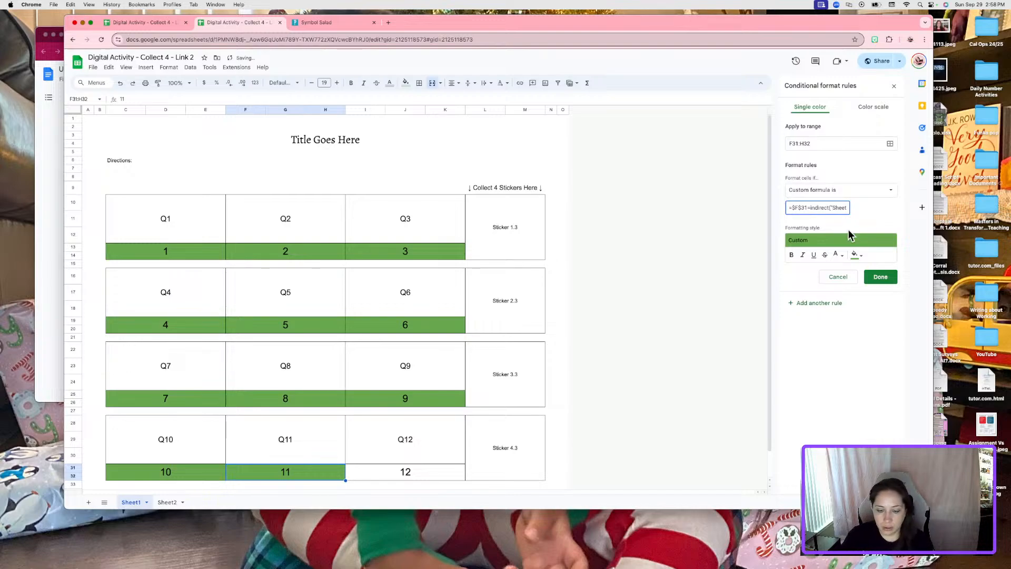
pyautogui.press('BackSpace')
pyautogui.write('<>')
pyautogui.click(859, 256)
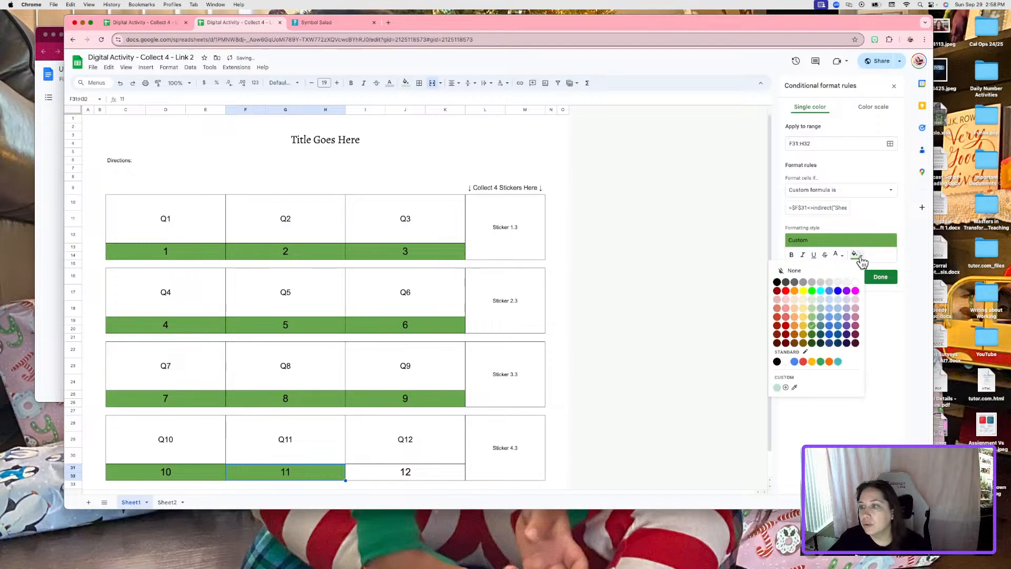
pyautogui.click(786, 326)
pyautogui.click(879, 278)
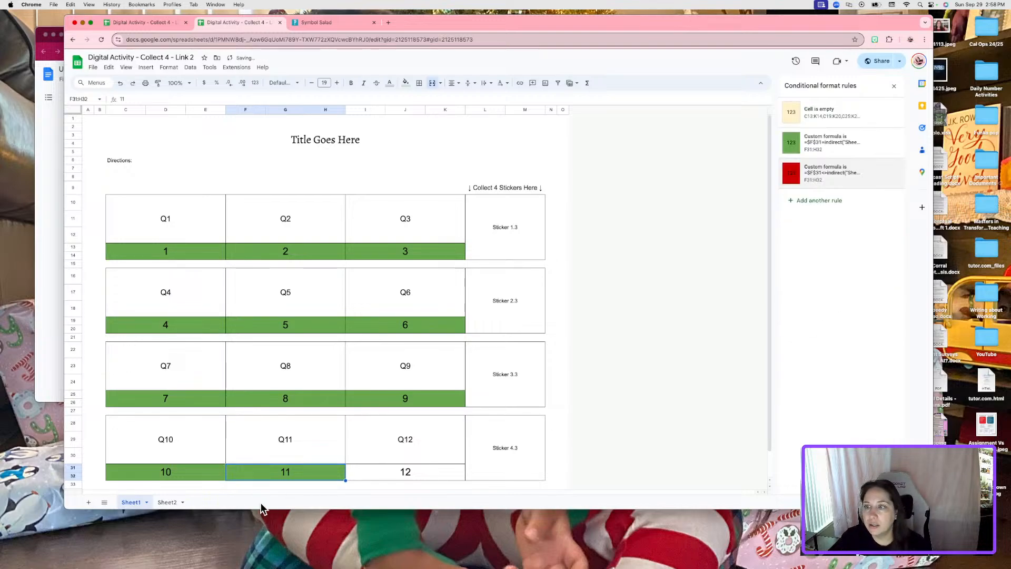
# - Add a custom formula rule for the Q12 answer cell I31:K32 with the copied formula pointing to Sheet2!P40
pyautogui.click(395, 469)
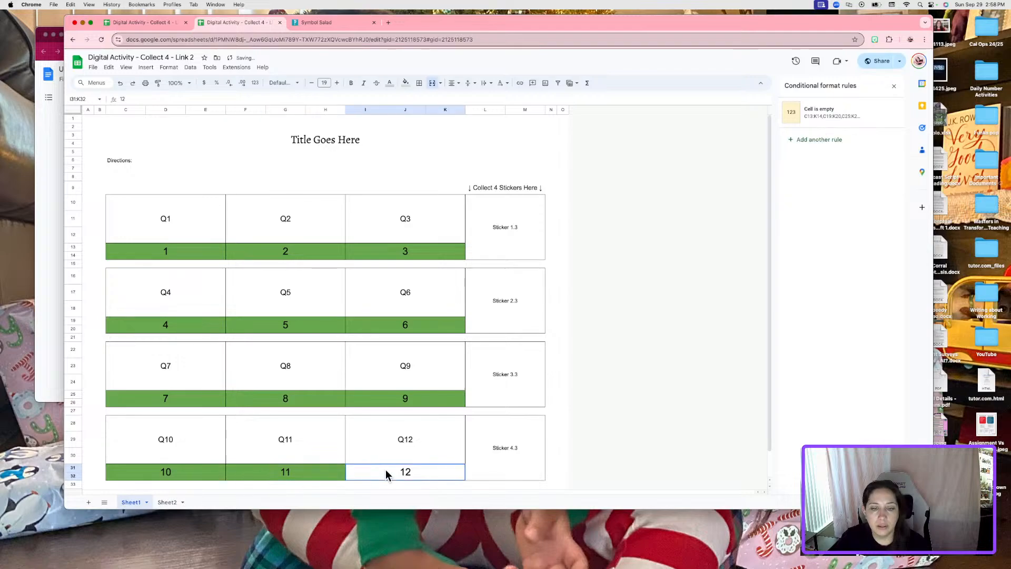
pyautogui.click(826, 143)
pyautogui.click(826, 190)
pyautogui.click(823, 421)
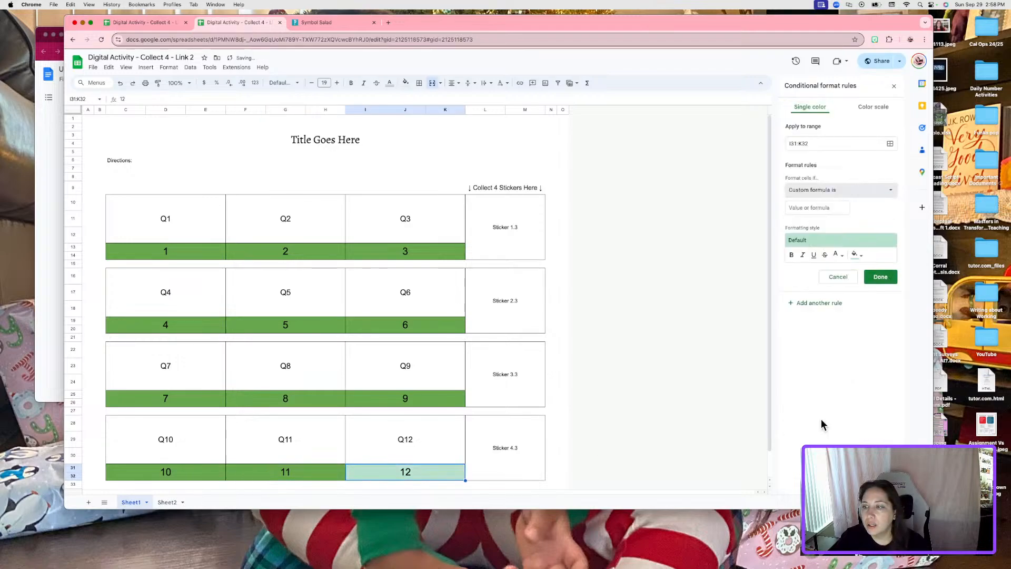
pyautogui.click(819, 207)
pyautogui.press('cmd+v')
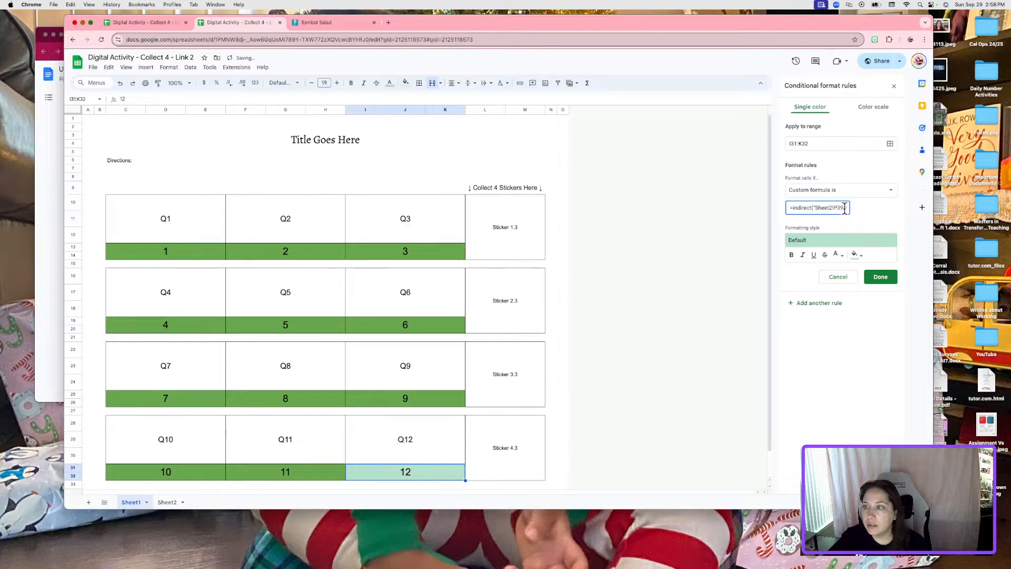
pyautogui.write('=I31')
pyautogui.press('BackSpace')
pyautogui.press('BackSpace')
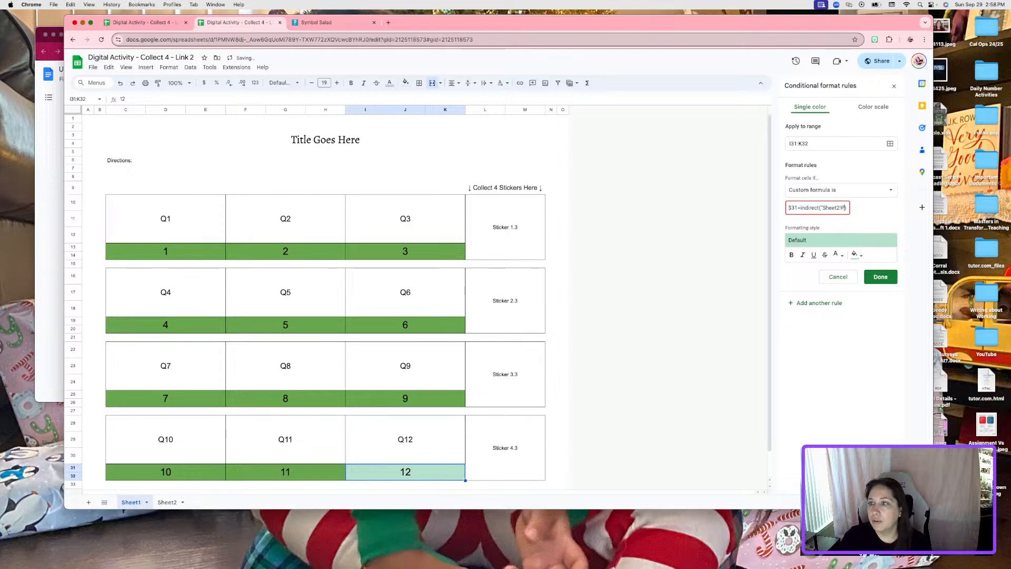
pyautogui.write('40')
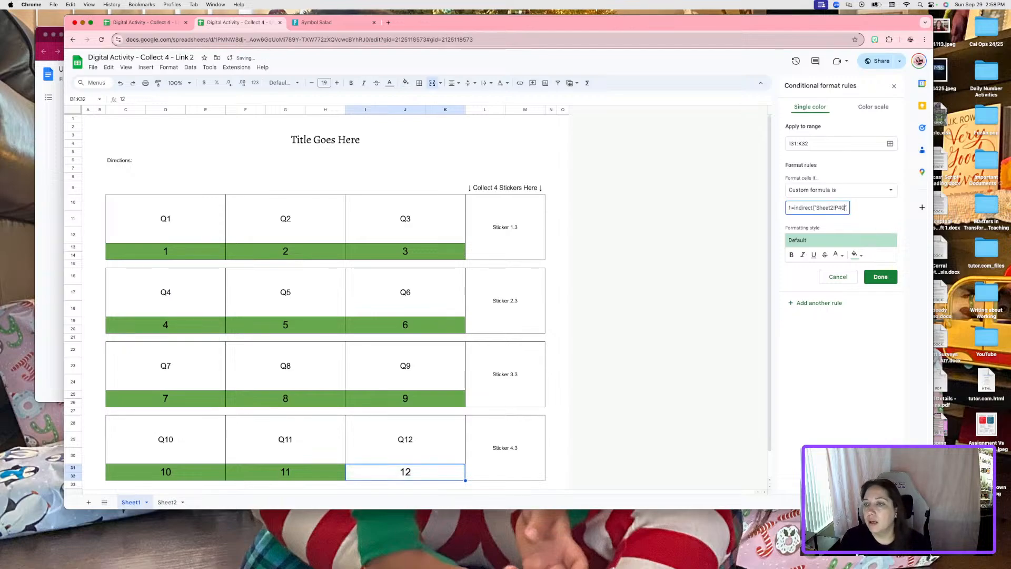
# - Change the cell reference in the I31:K32 formula to $I$31 and give the rule a green fill
pyautogui.press('F4')
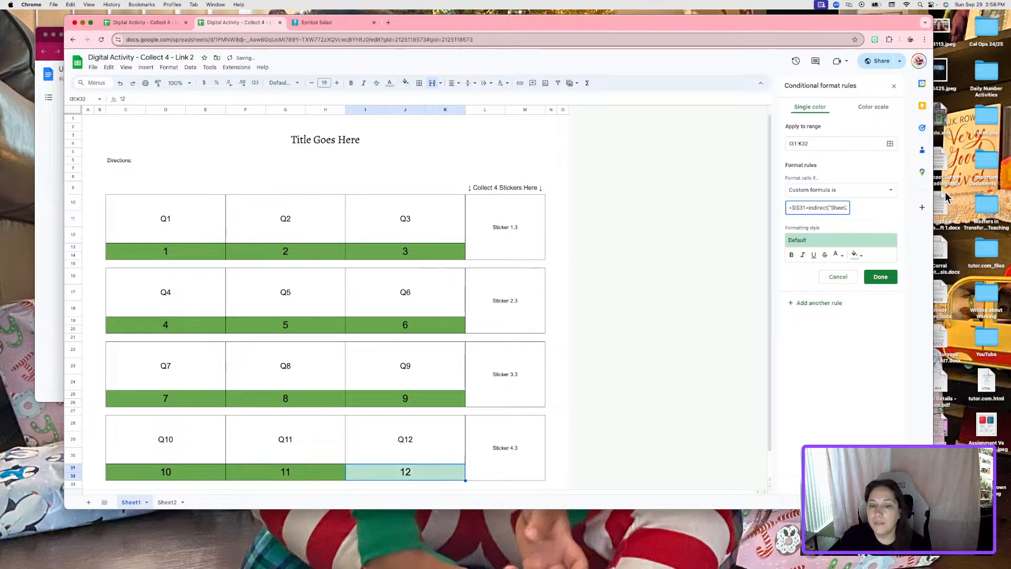
pyautogui.click(855, 254)
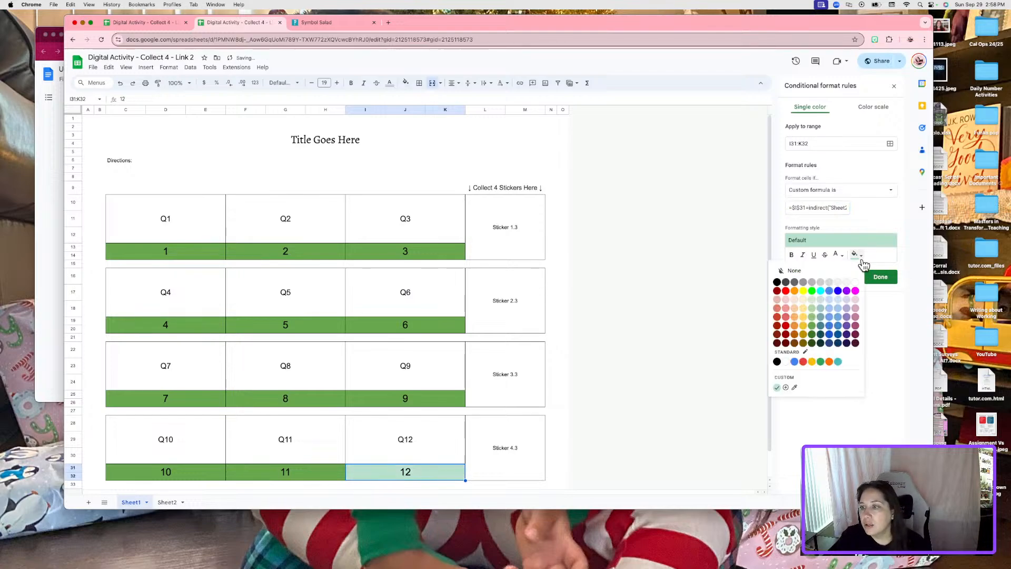
pyautogui.click(810, 330)
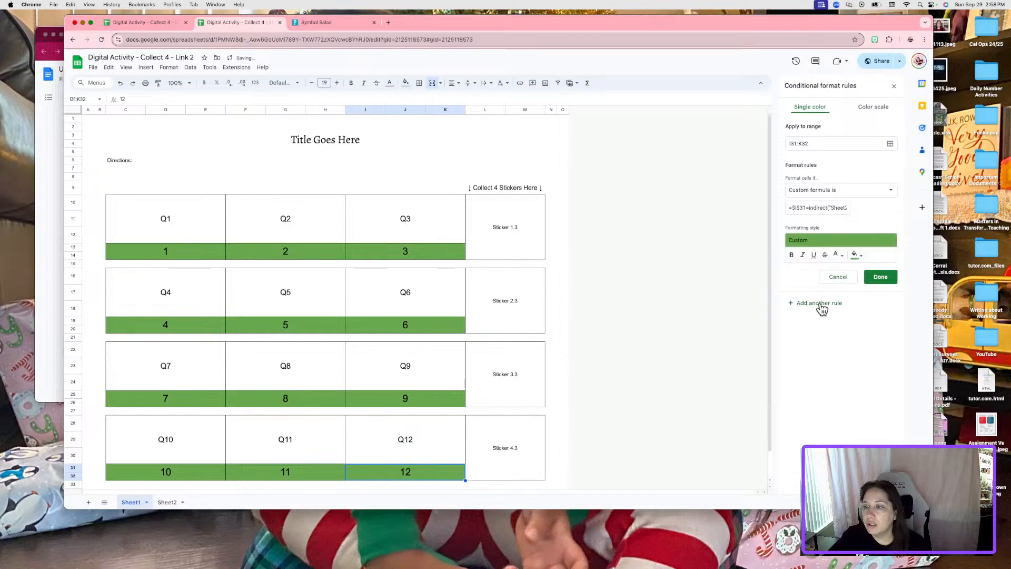
# - Add another rule for I31:K32 with the comparison changed to <> and a dark red fill, save it and close the conditional formatting rules
pyautogui.click(807, 207)
pyautogui.press('BackSpace')
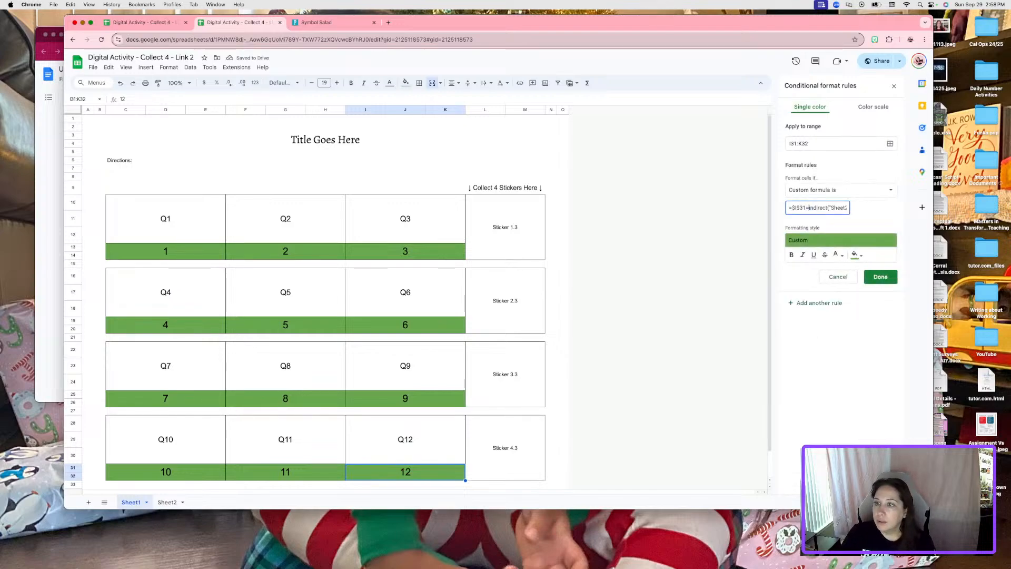
pyautogui.write('<>')
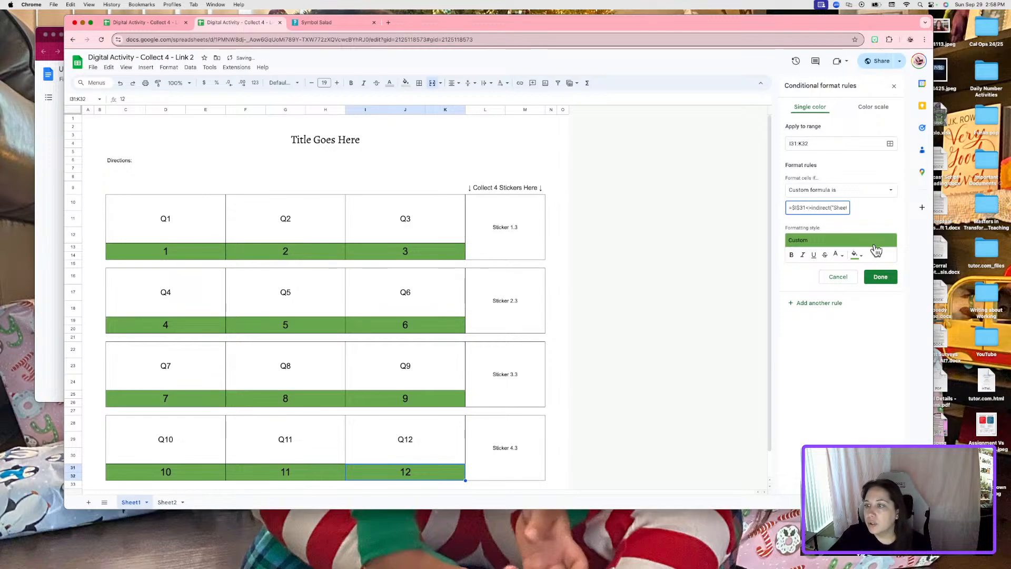
pyautogui.click(862, 256)
pyautogui.click(786, 325)
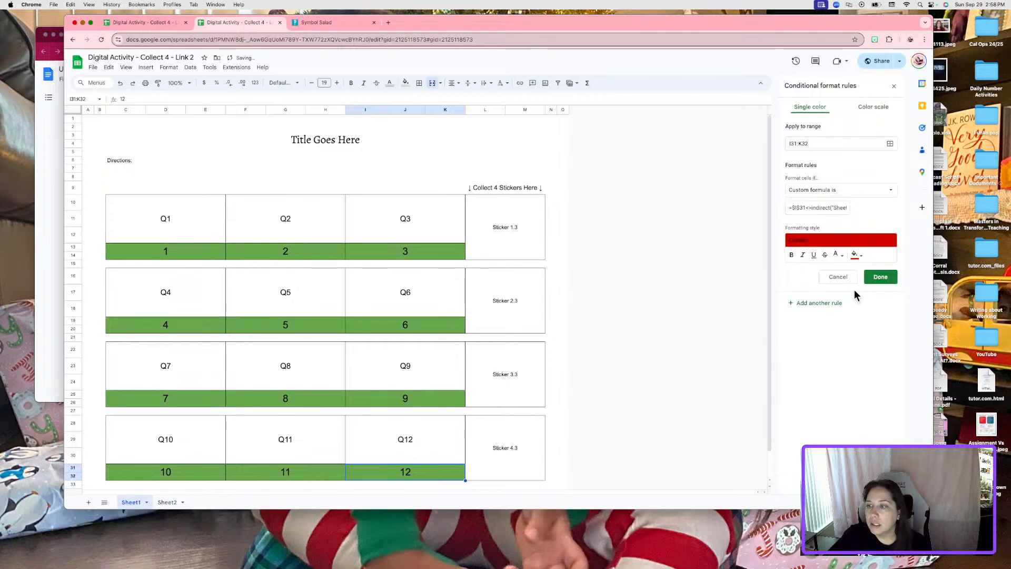
pyautogui.click(879, 277)
pyautogui.click(728, 315)
pyautogui.click(893, 87)
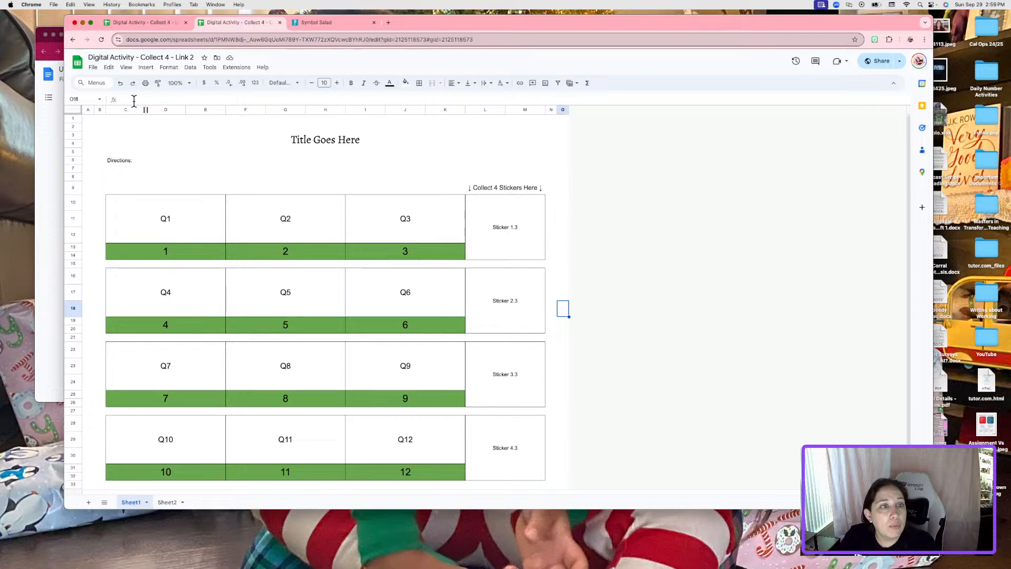
# - Make a copy of the spreadsheet named "Digital Activity - Collect 4 - Hocus Pocus Template"
pyautogui.click(93, 69)
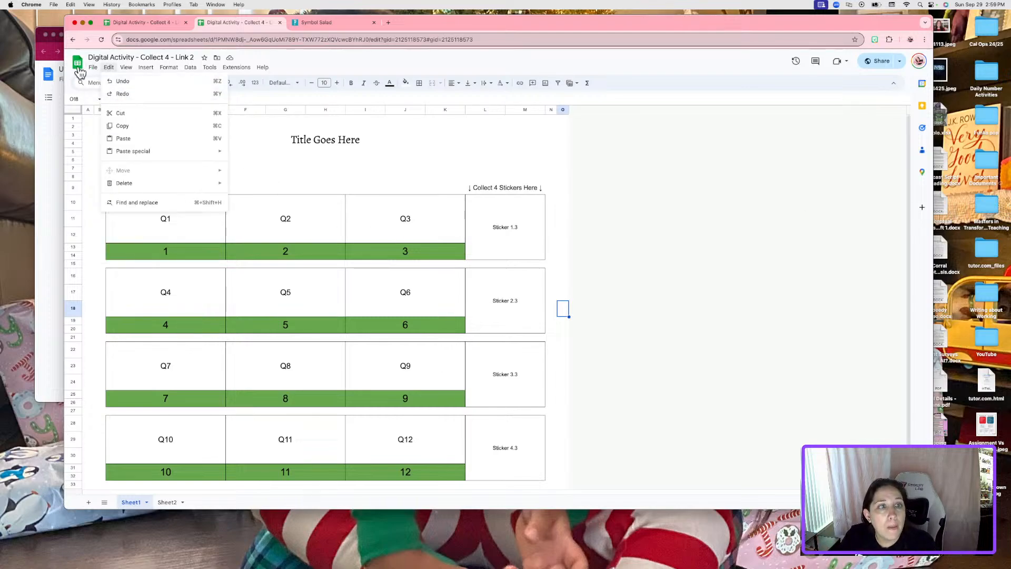
pyautogui.click(104, 120)
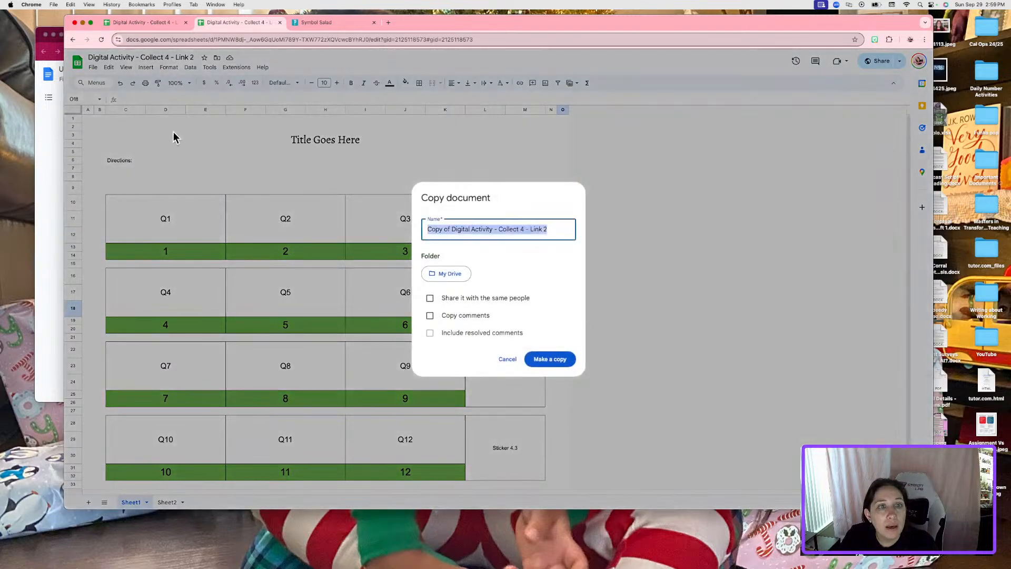
pyautogui.click(452, 230)
pyautogui.moveTo(452, 230); pyautogui.dragTo(427, 230)
pyautogui.press('BackSpace')
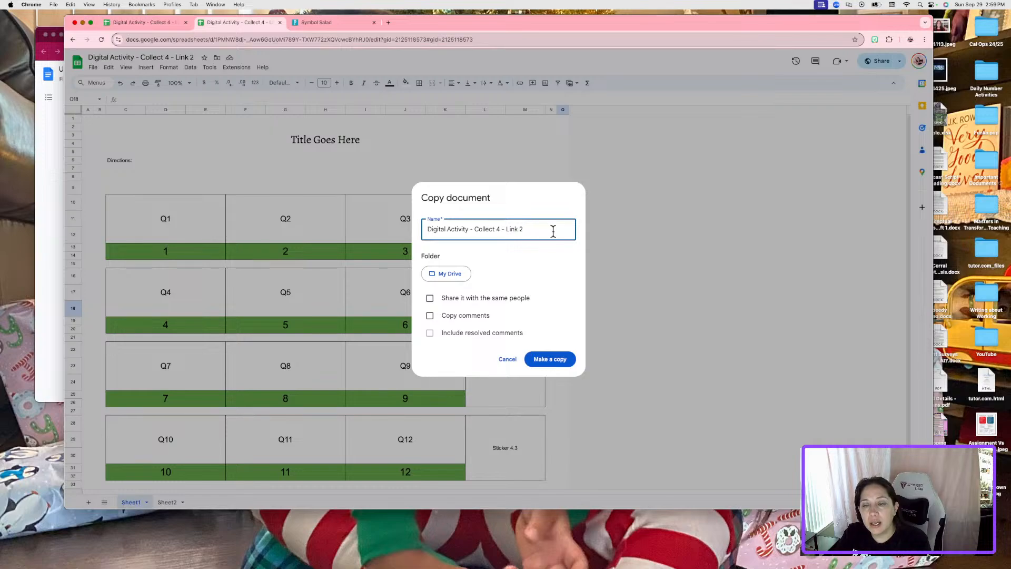
pyautogui.press('BackSpace')
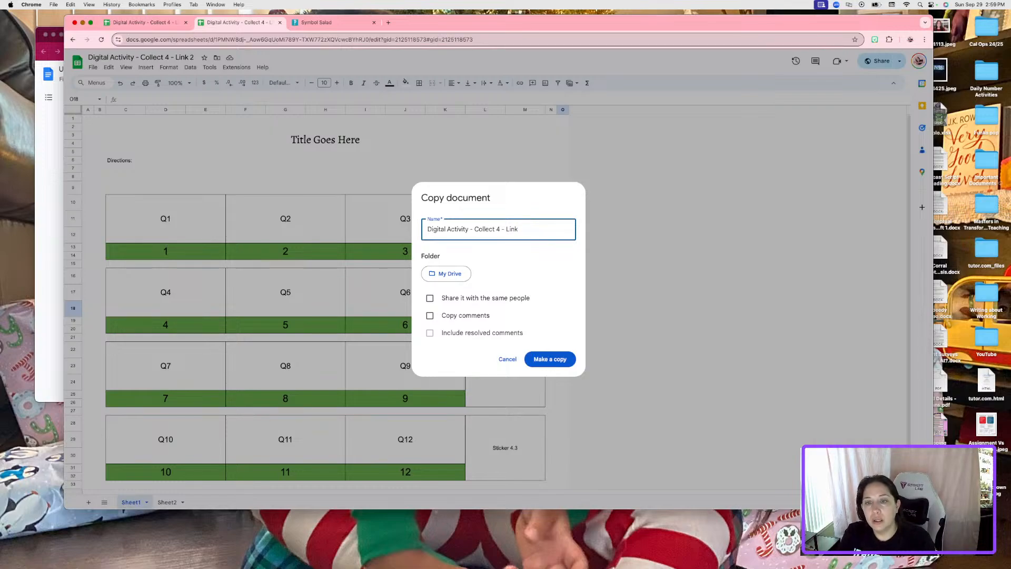
pyautogui.press('BackSpace')
pyautogui.press('BackSpace')
pyautogui.press('BackSpace')
pyautogui.press('BackSpace')
pyautogui.write('Hocus Pocus')
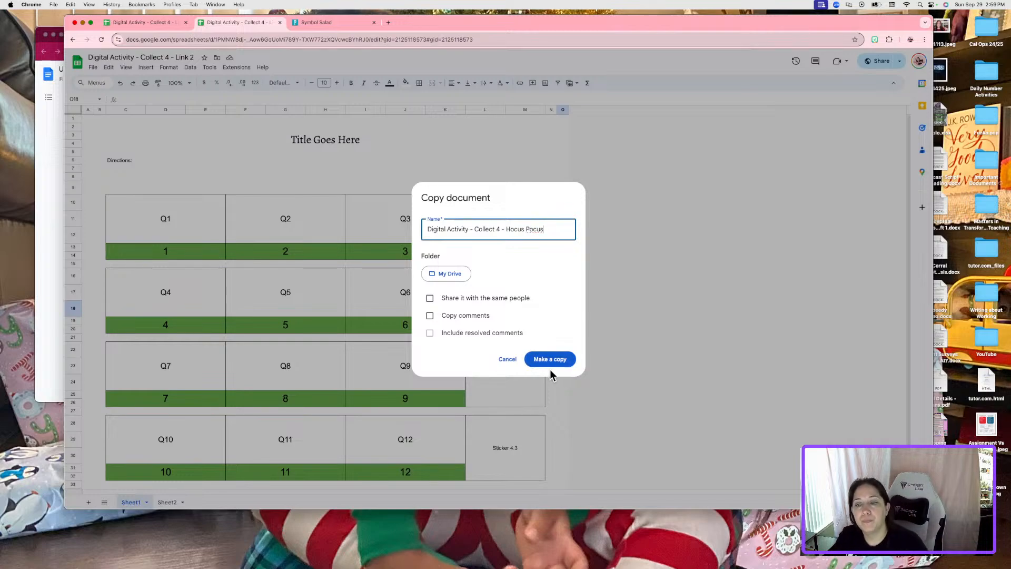
pyautogui.write(' Template')
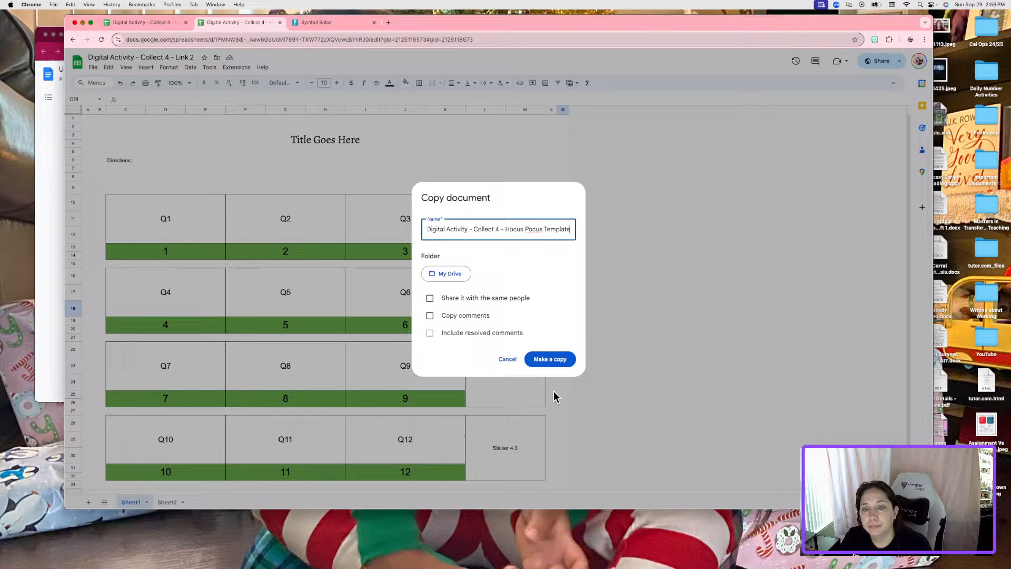
pyautogui.click(557, 362)
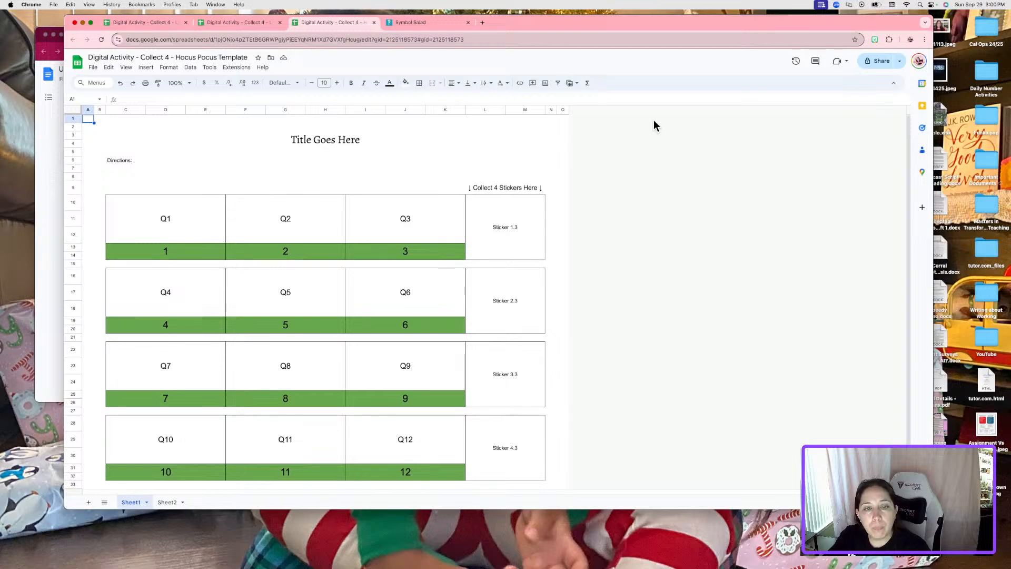
# - Show Sheet2 of the copy, then open the Funko pop folder in Finder and move its window over the empty cells
pyautogui.click(167, 502)
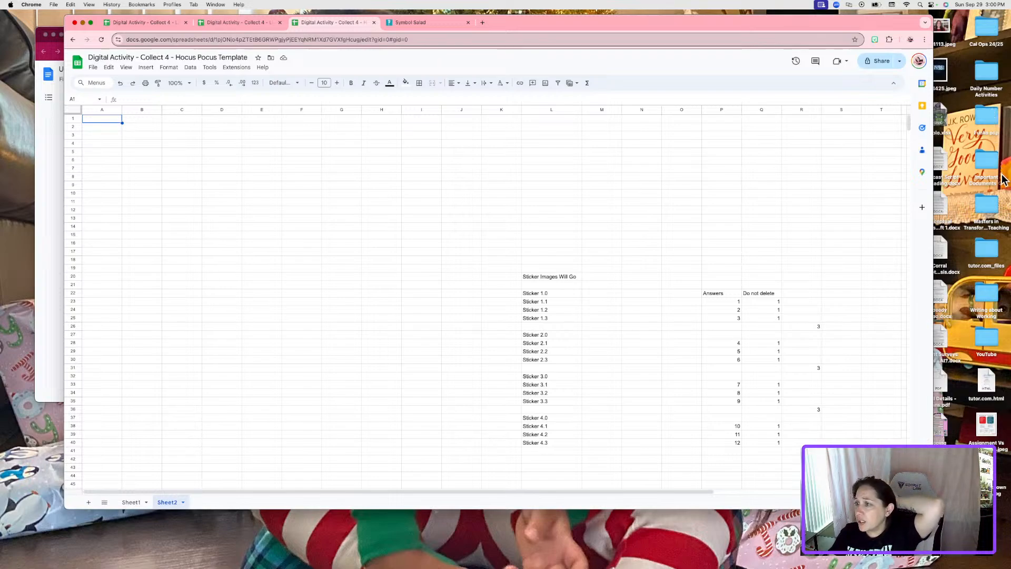
pyautogui.click(986, 119)
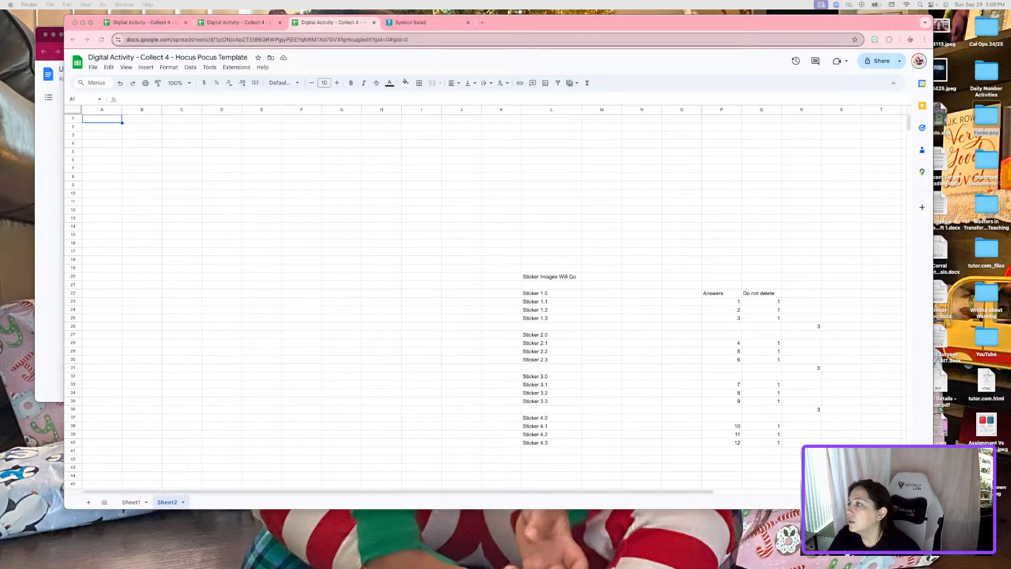
pyautogui.moveTo(151, 190); pyautogui.dragTo(264, 104)
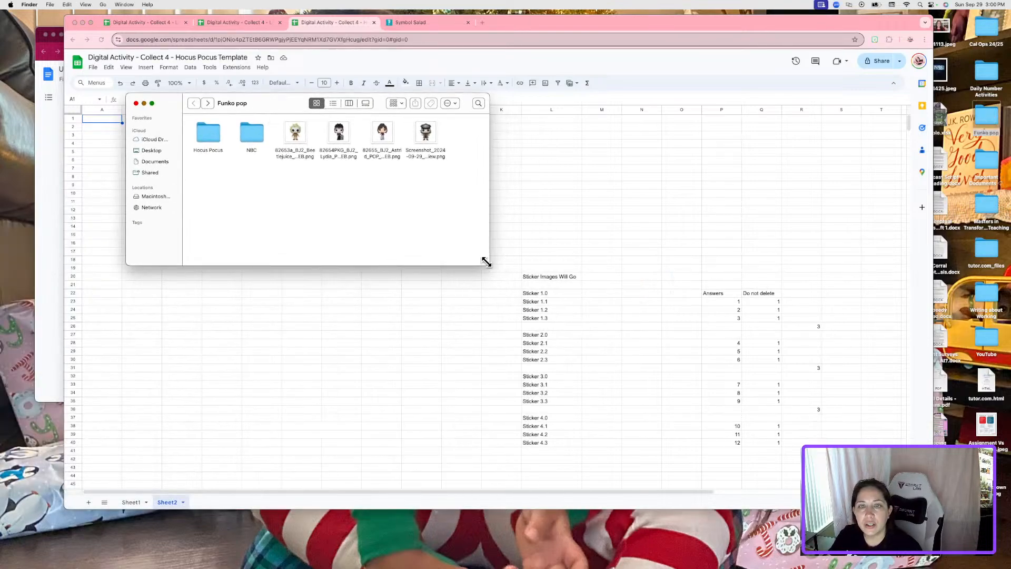
# - Open the Hocus Pocus folder inside Funko pop and move its enlarged window clear of the sticker labels
pyautogui.moveTo(486, 262); pyautogui.dragTo(518, 304)
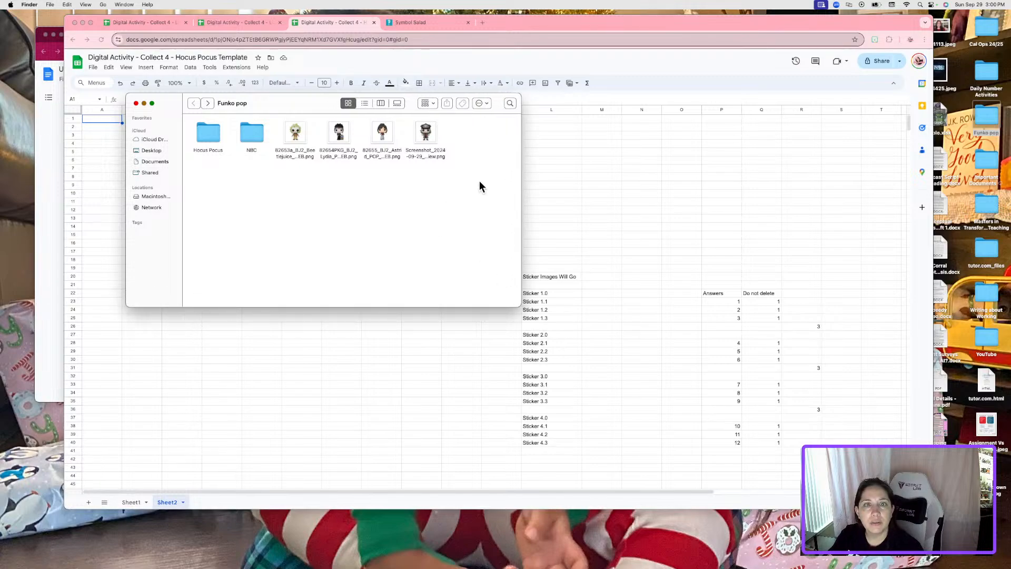
pyautogui.moveTo(266, 102); pyautogui.dragTo(404, 168)
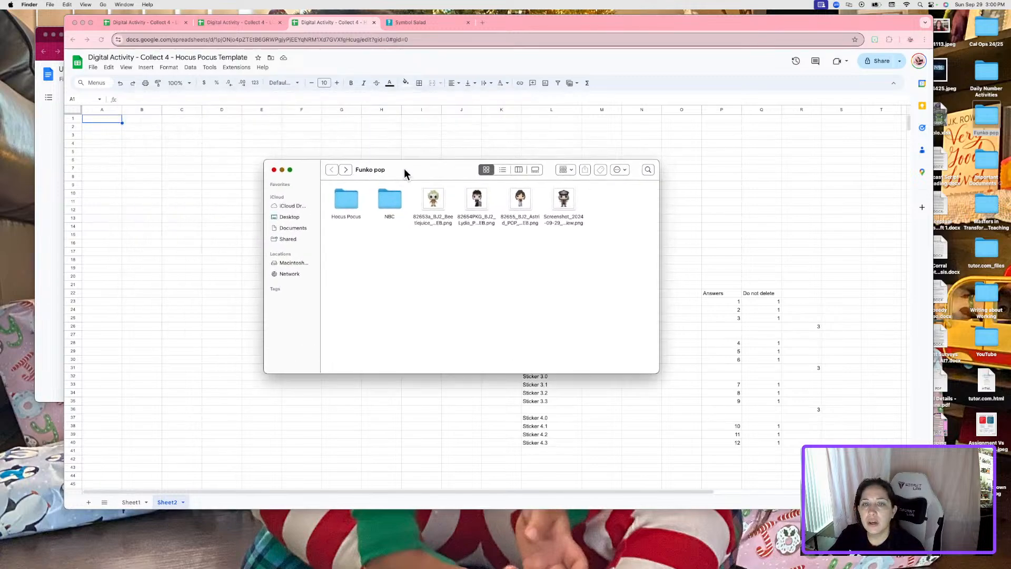
pyautogui.doubleClick(340, 205)
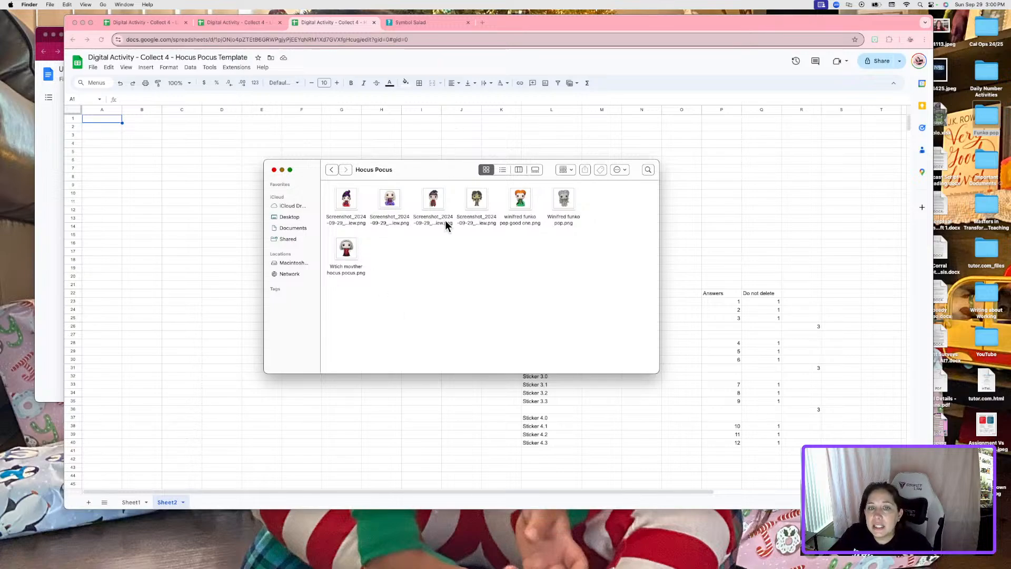
pyautogui.moveTo(438, 165); pyautogui.dragTo(679, 241)
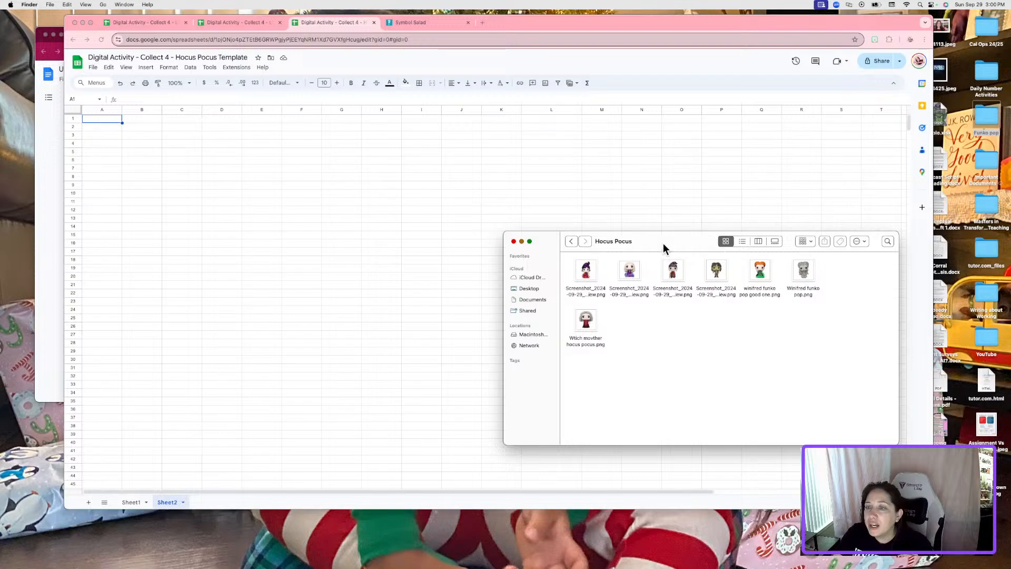
pyautogui.moveTo(663, 243); pyautogui.dragTo(779, 334)
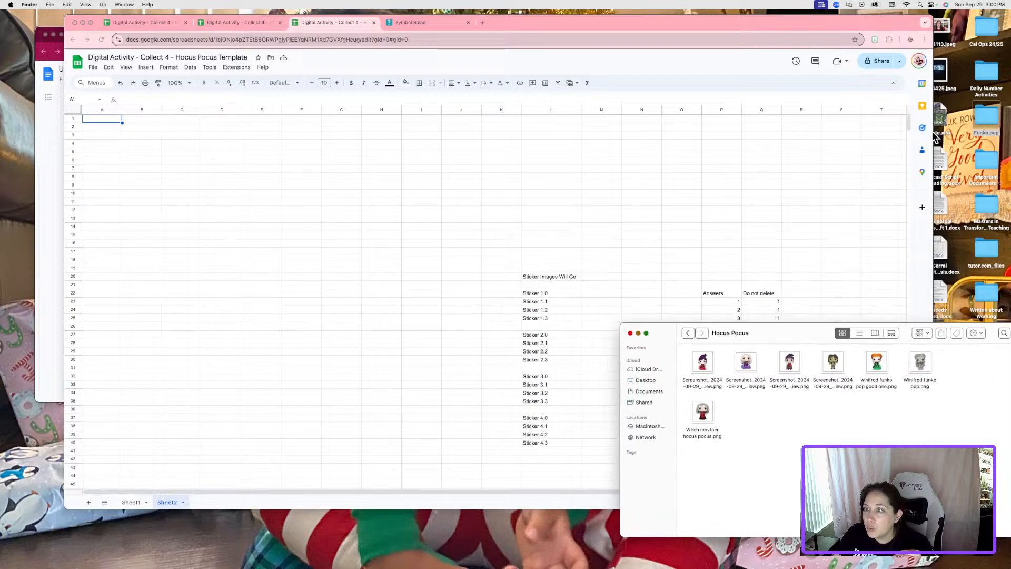
# - Narrow the spreadsheet window around the column L sticker labels and fit the Hocus Pocus folder window beside it
pyautogui.moveTo(933, 25); pyautogui.dragTo(514, 66)
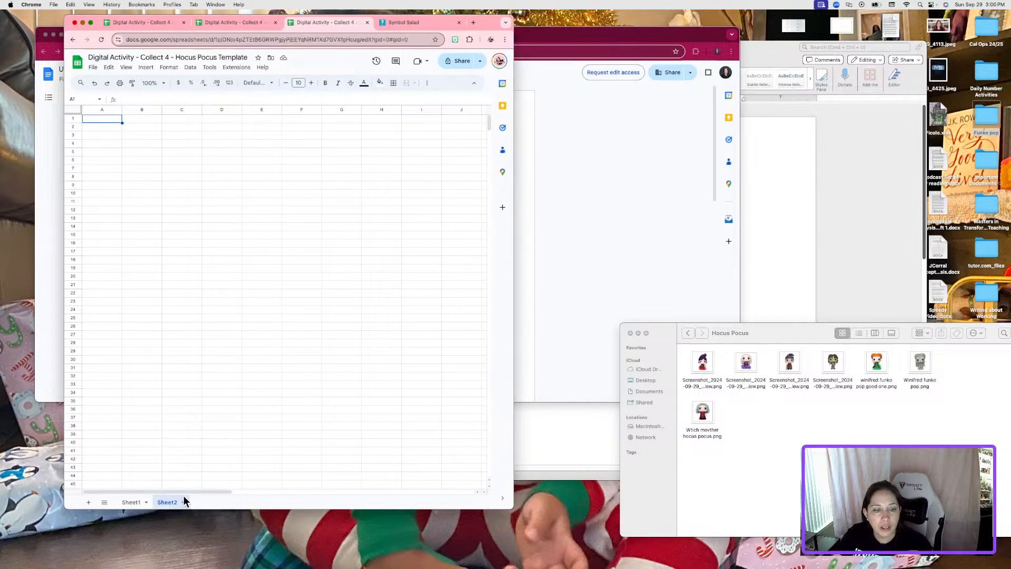
pyautogui.moveTo(184, 491); pyautogui.dragTo(300, 492)
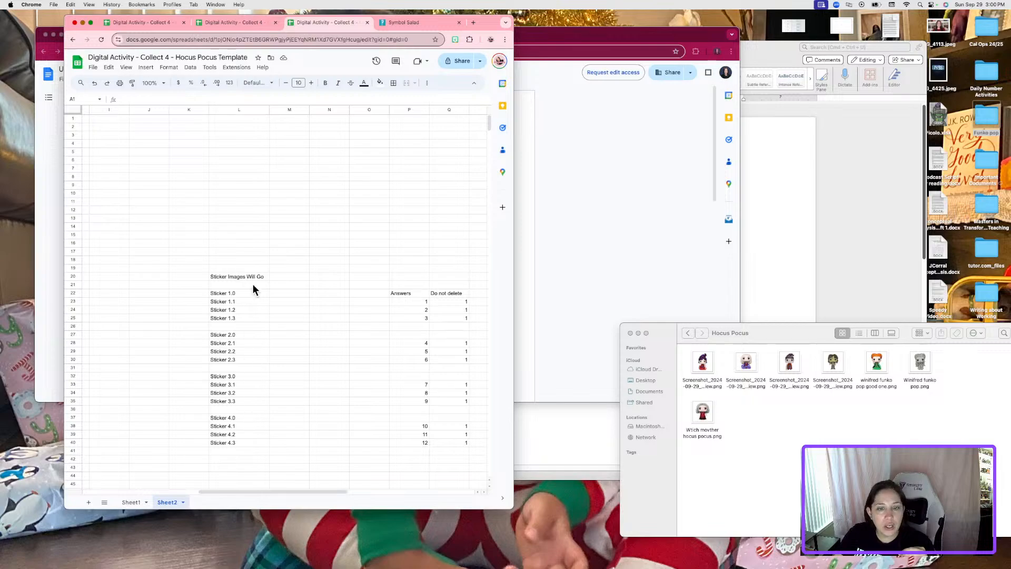
pyautogui.moveTo(775, 330); pyautogui.dragTo(676, 69)
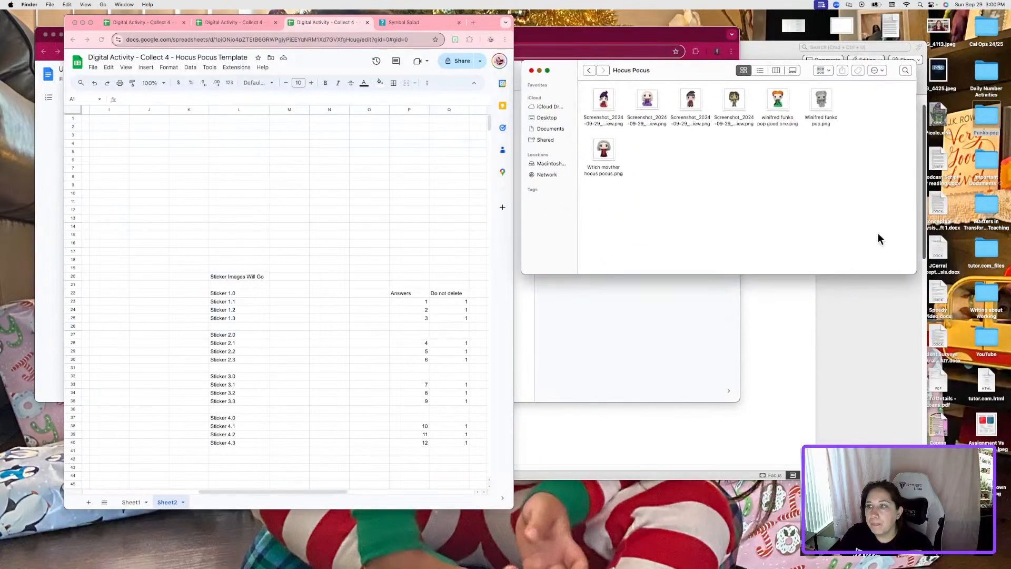
pyautogui.moveTo(916, 272); pyautogui.dragTo(874, 434)
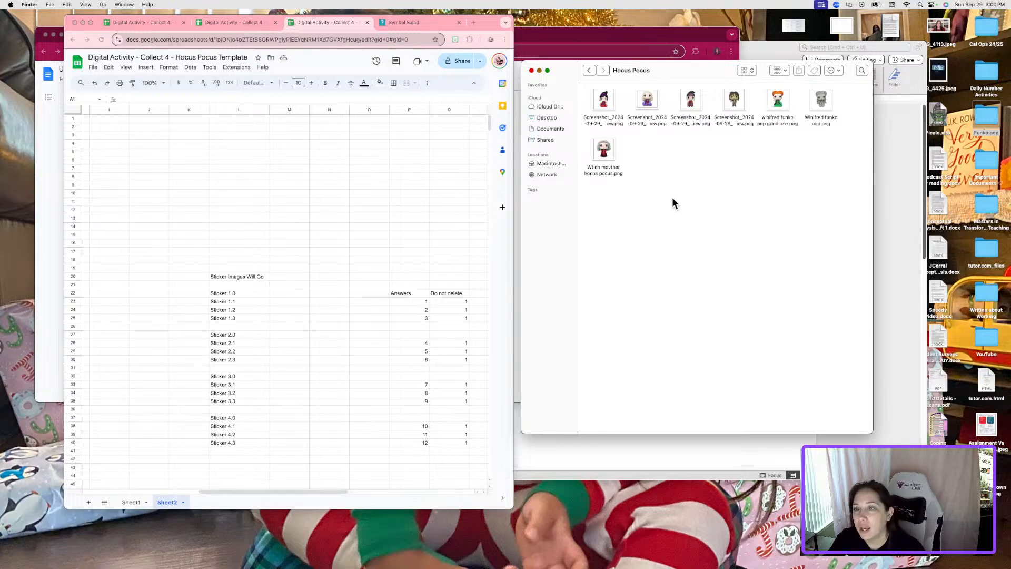
# - Preview the third screenshot image in the Hocus Pocus folder at a larger size and close the preview
pyautogui.doubleClick(690, 101)
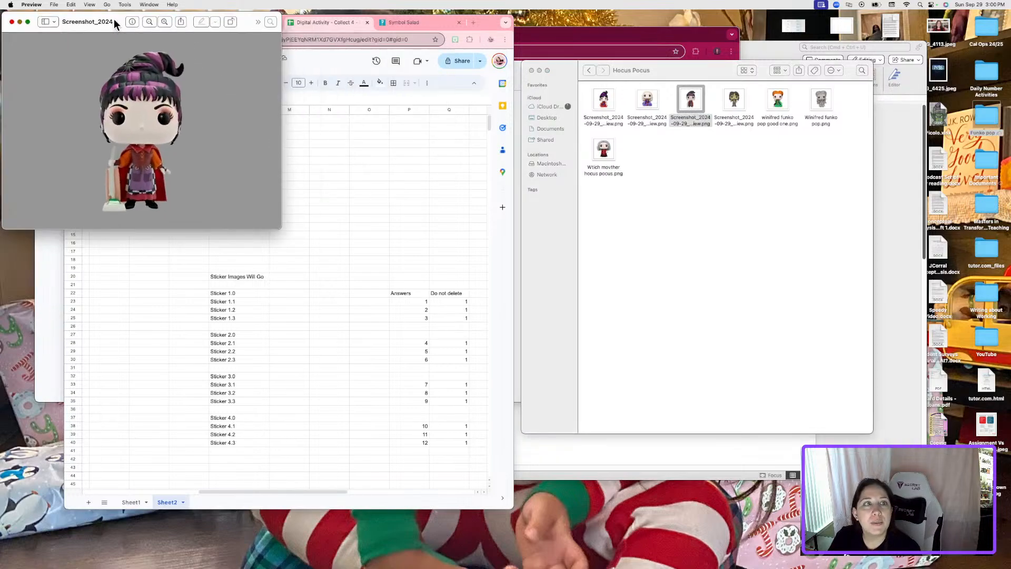
pyautogui.moveTo(114, 16); pyautogui.dragTo(303, 48)
pyautogui.moveTo(463, 253); pyautogui.dragTo(732, 474)
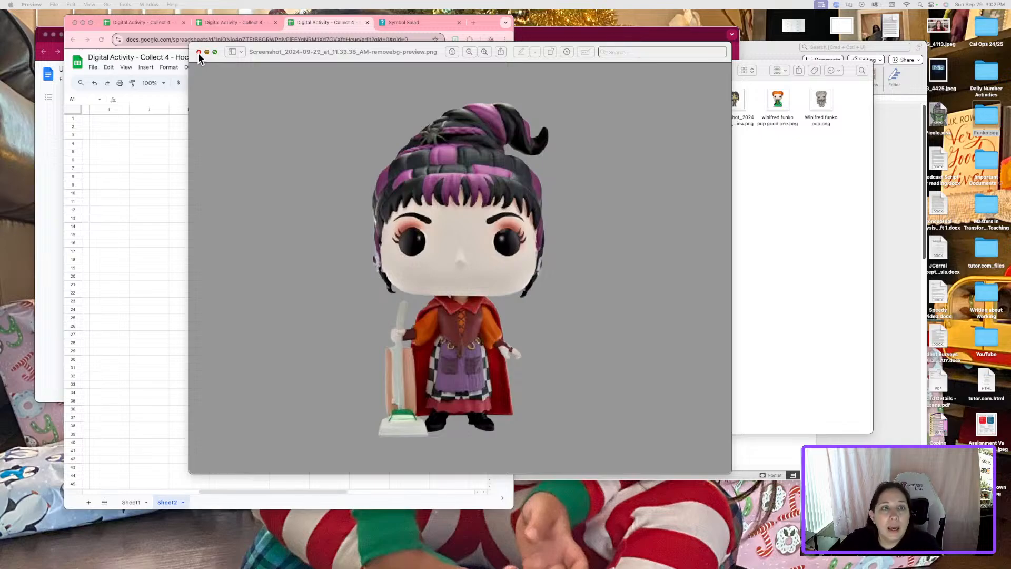
pyautogui.click(199, 52)
pyautogui.doubleClick(691, 100)
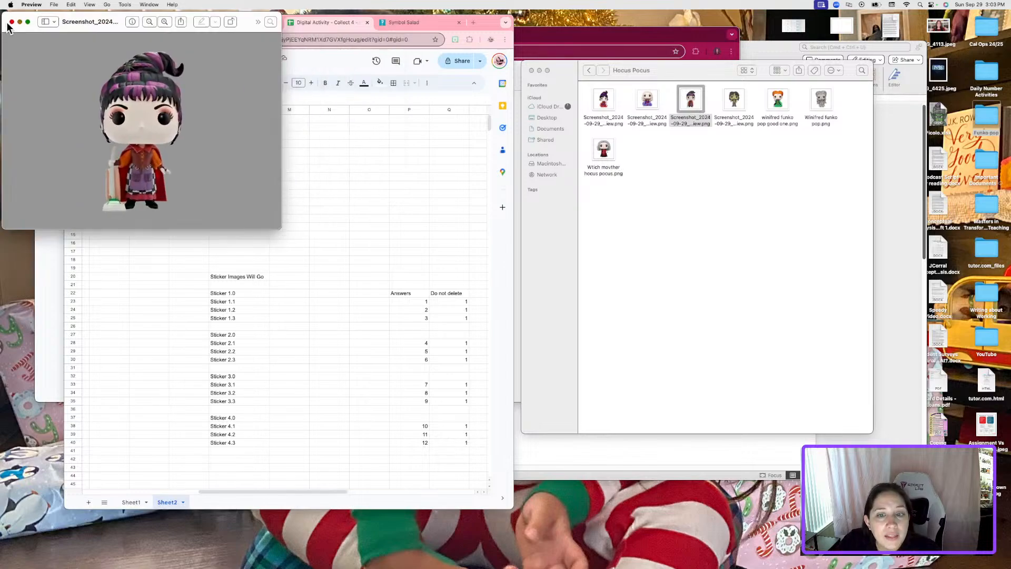
pyautogui.click(12, 22)
pyautogui.click(236, 316)
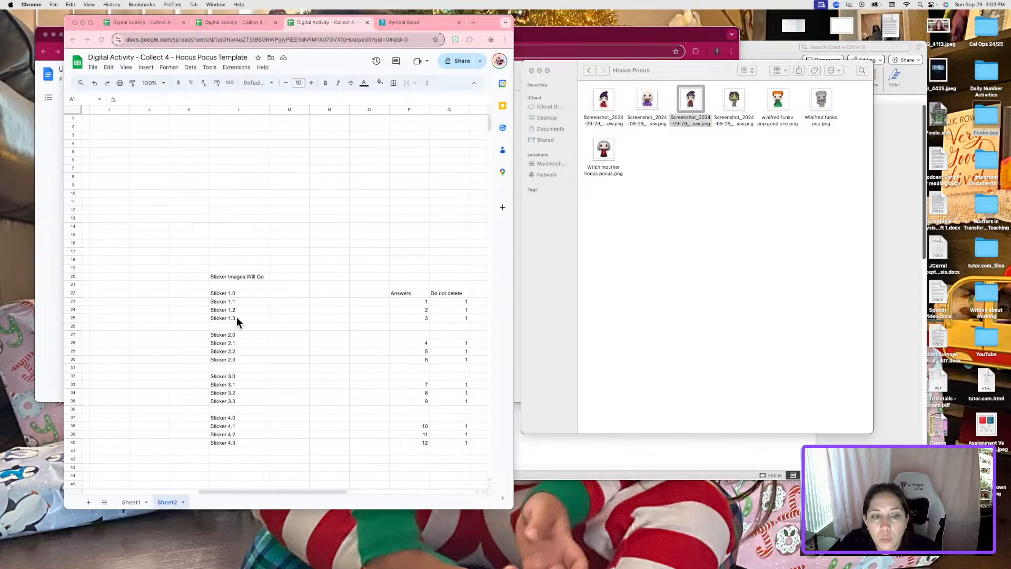
pyautogui.click(238, 359)
pyautogui.click(244, 402)
pyautogui.click(244, 443)
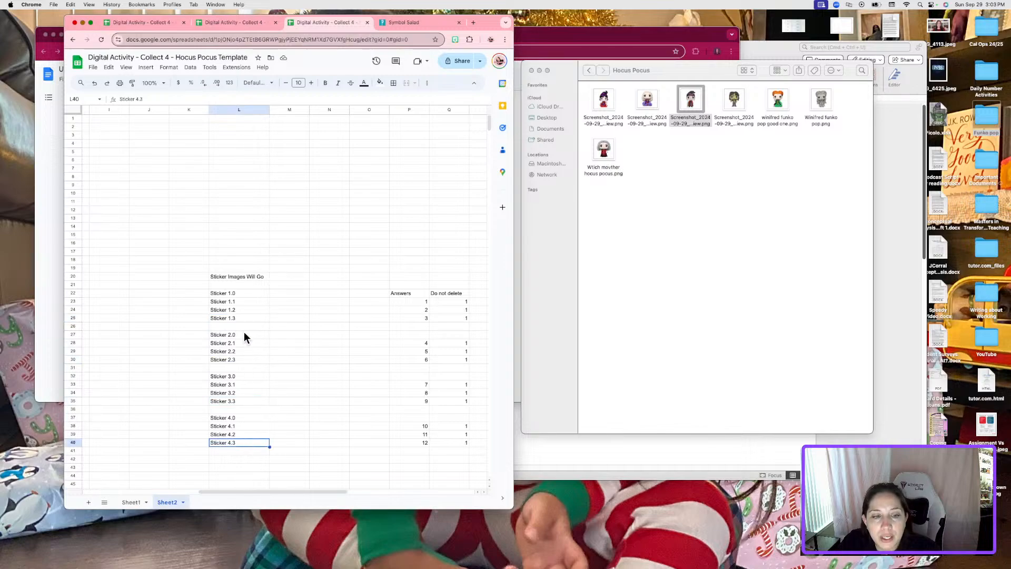
# - Clear the Sticker 1.3 label in L25 and insert the third Hocus Pocus screenshot image in that cell
pyautogui.click(245, 319)
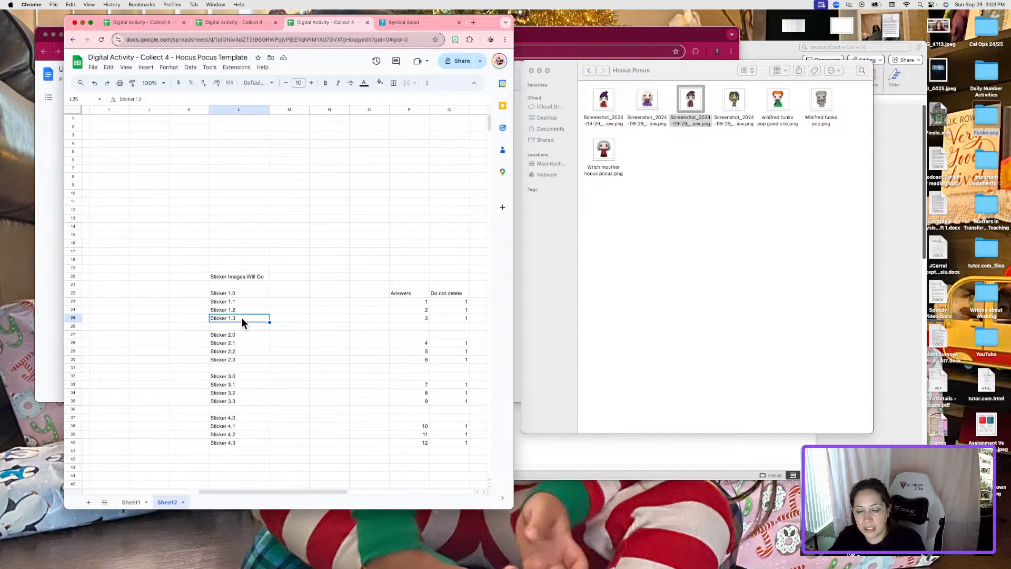
pyautogui.press('Delete')
pyautogui.click(146, 67)
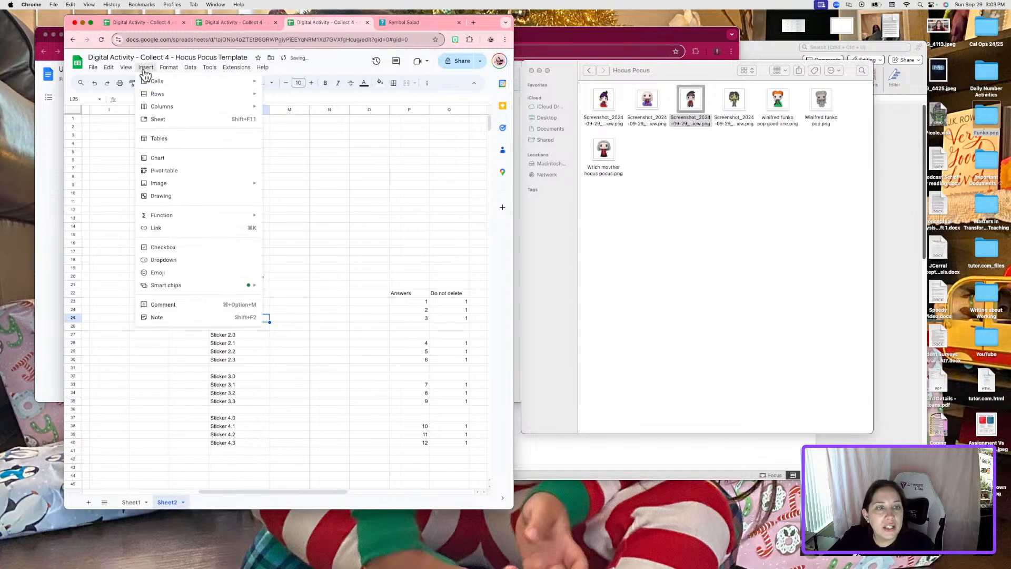
pyautogui.moveTo(190, 185)
pyautogui.click(309, 186)
pyautogui.moveTo(690, 100); pyautogui.dragTo(317, 255)
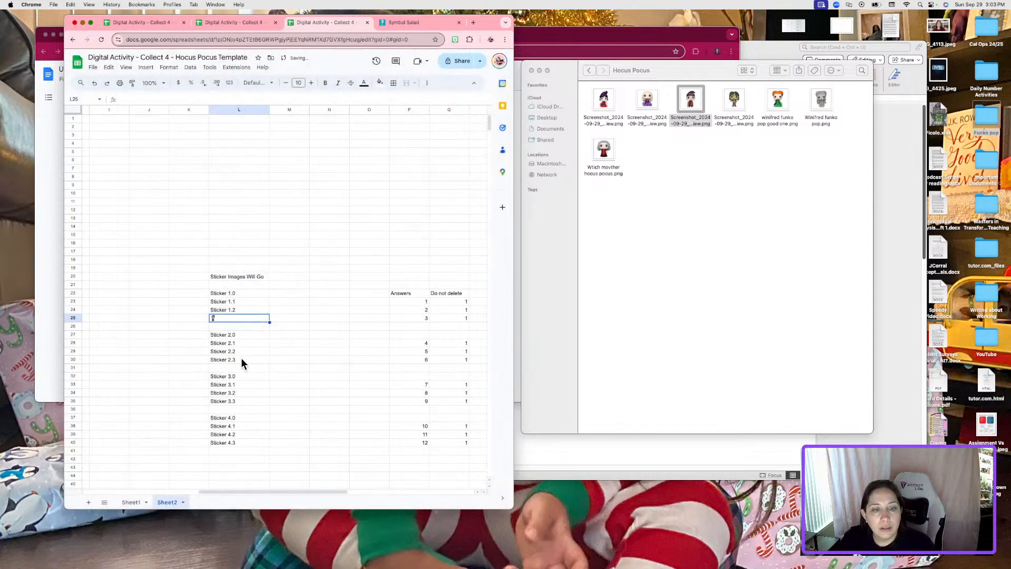
# - Replace the Sticker 2.3 label in L30 with the same purple-and-black-haired witch image, inserted in the cell
pyautogui.click(241, 359)
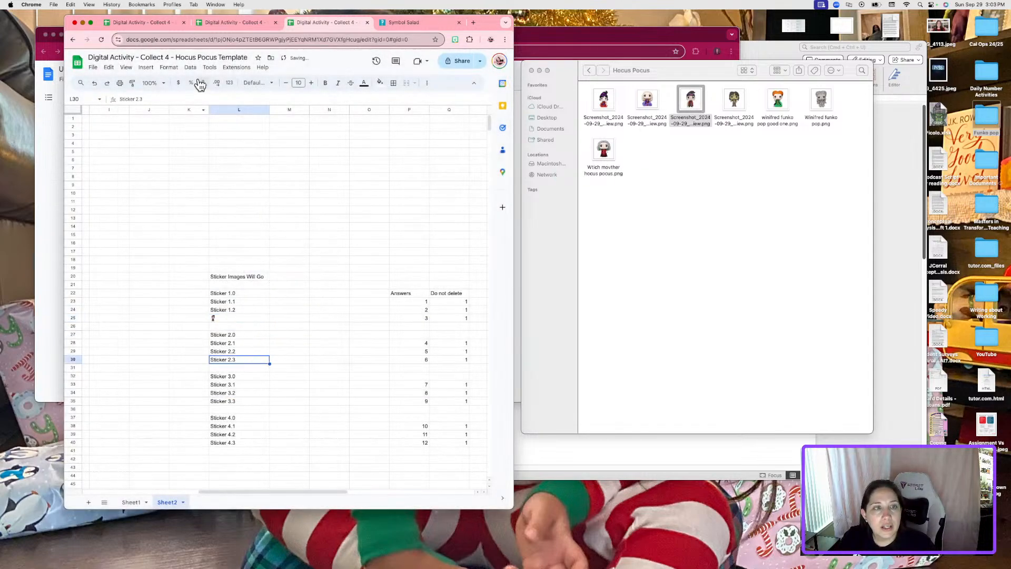
pyautogui.click(146, 67)
pyautogui.moveTo(248, 183)
pyautogui.click(284, 186)
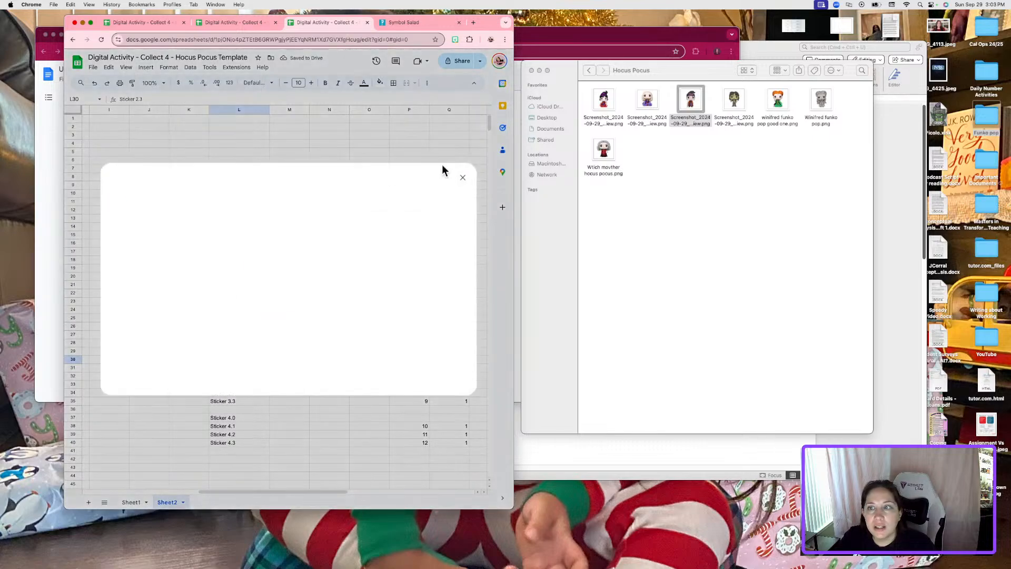
pyautogui.moveTo(690, 105); pyautogui.dragTo(245, 306)
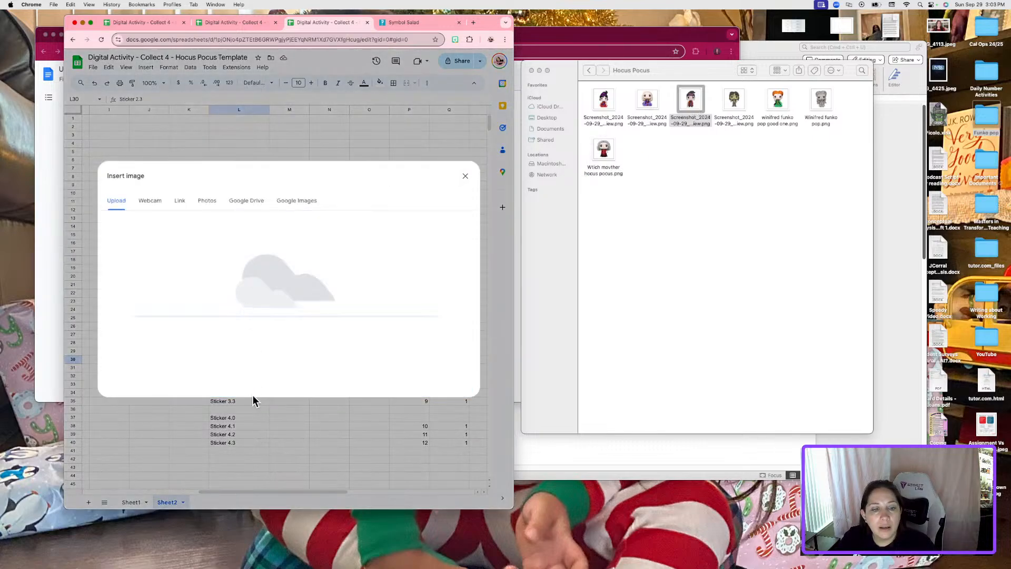
# - Insert the same witch image in cell L35 in place of the Sticker 3.3 label
pyautogui.click(238, 401)
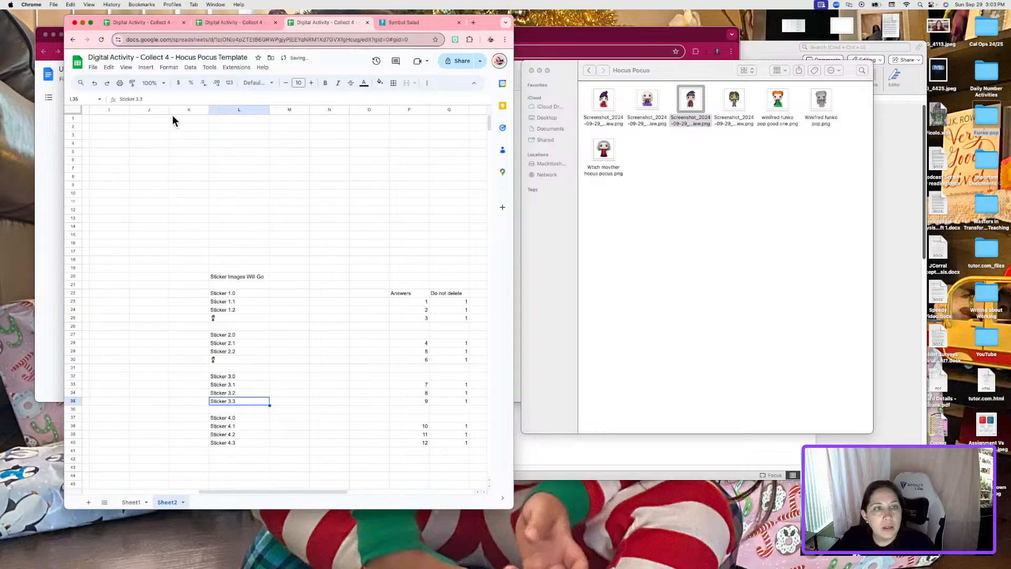
pyautogui.click(145, 68)
pyautogui.moveTo(179, 184)
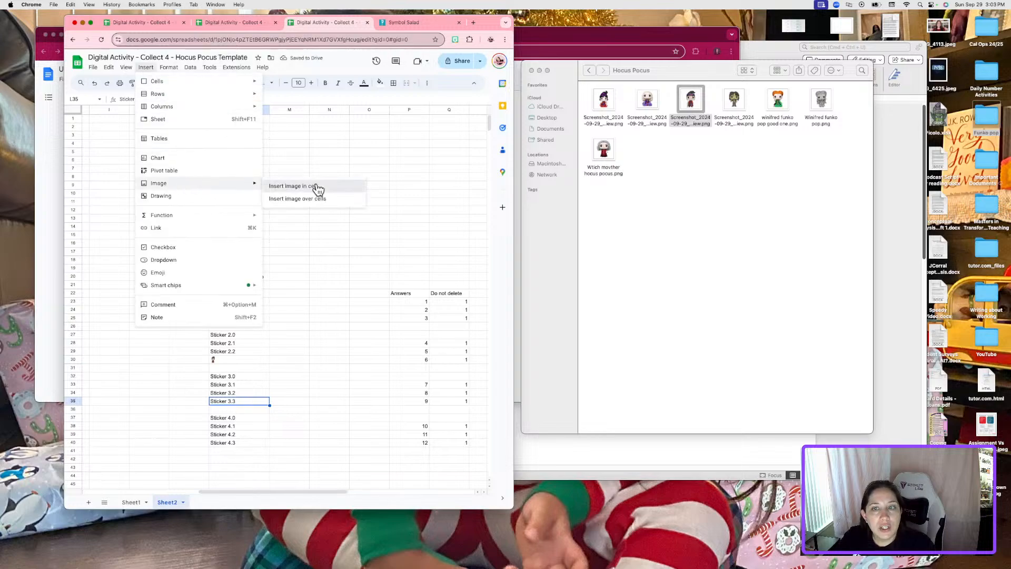
pyautogui.click(293, 186)
pyautogui.moveTo(690, 103); pyautogui.dragTo(266, 390)
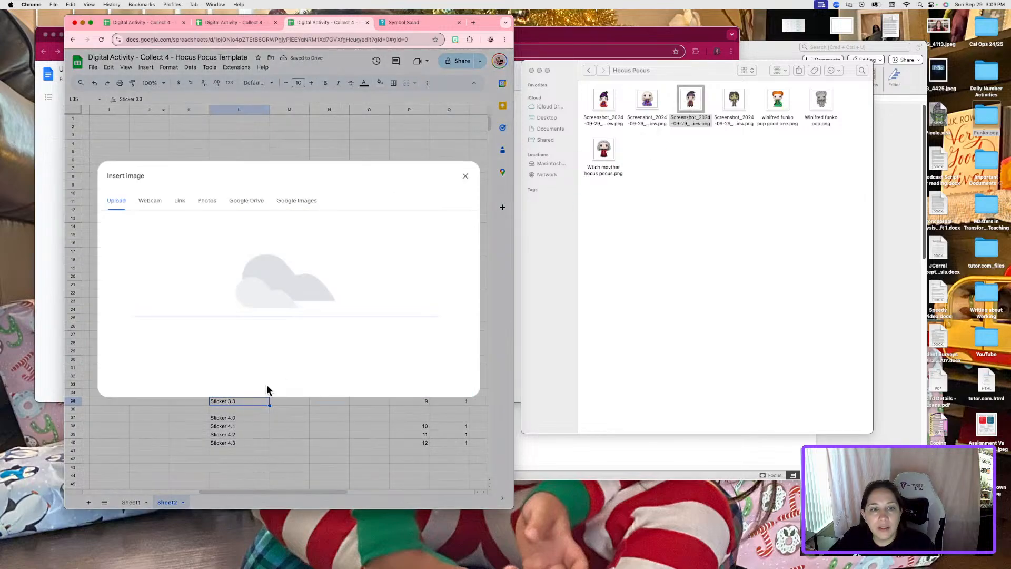
# - Insert the same witch image in cell L40 in place of the Sticker 4.3 label
pyautogui.click(234, 442)
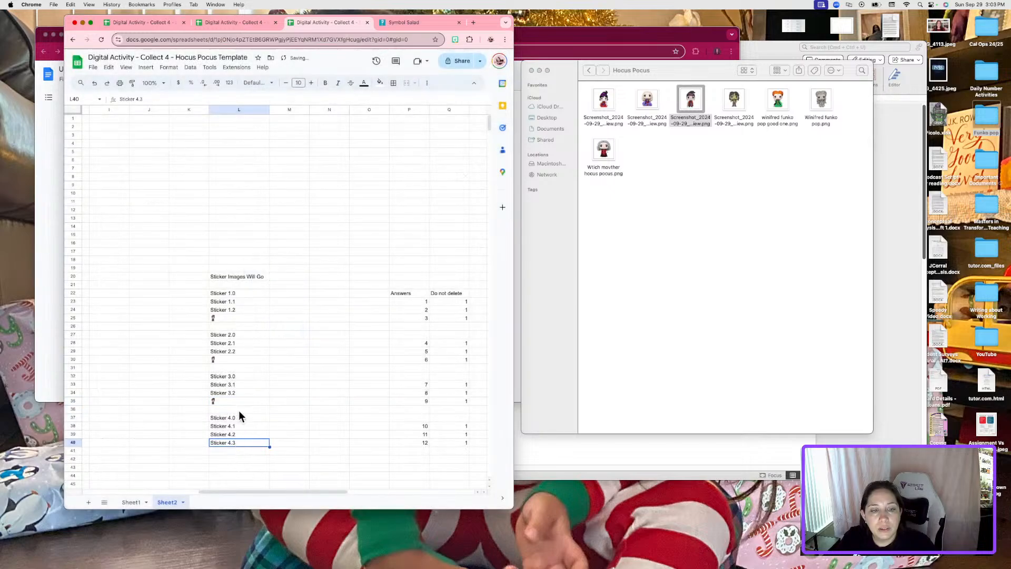
pyautogui.click(145, 67)
pyautogui.moveTo(174, 183)
pyautogui.click(285, 193)
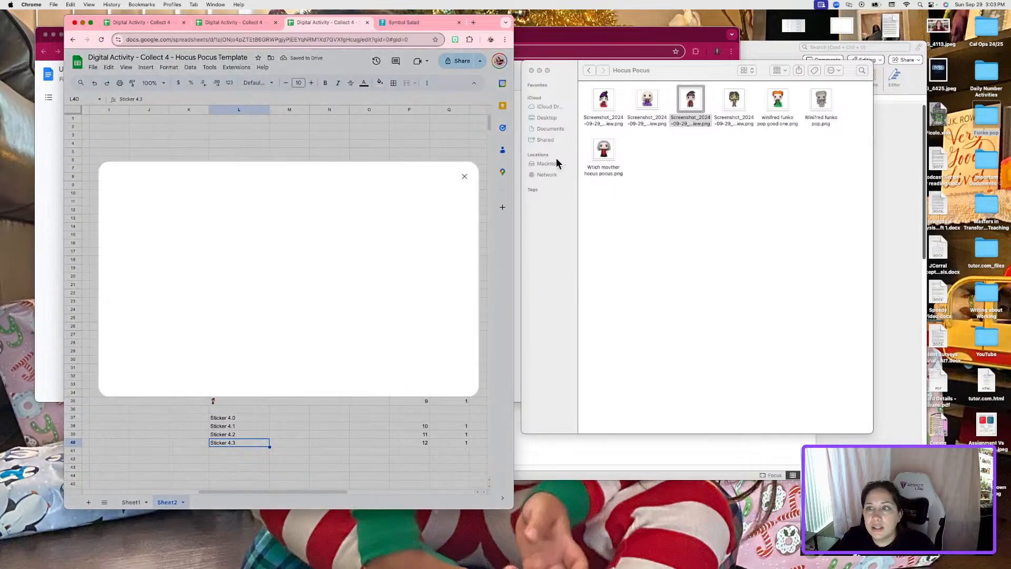
pyautogui.moveTo(691, 102); pyautogui.dragTo(370, 225)
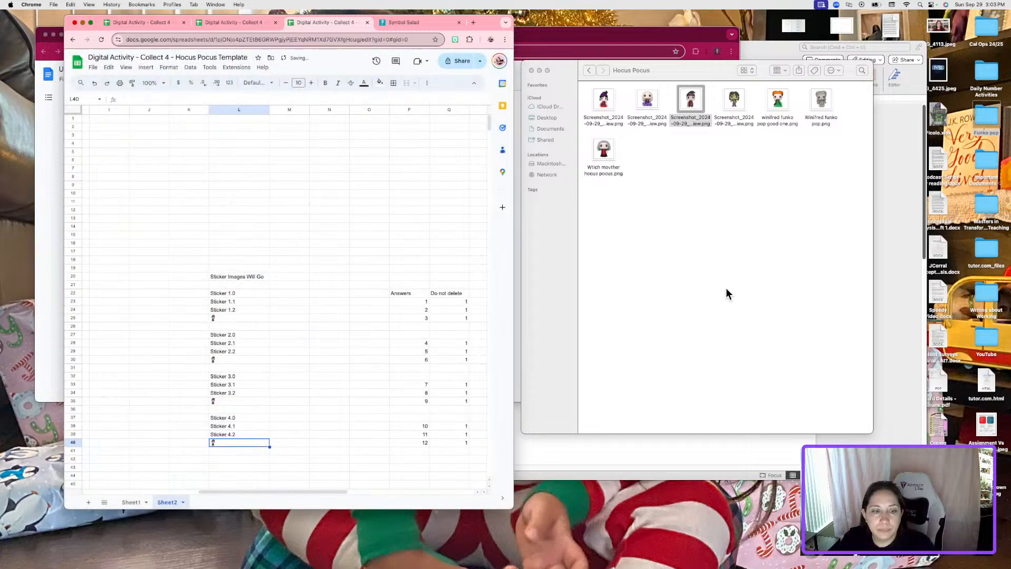
pyautogui.click(726, 289)
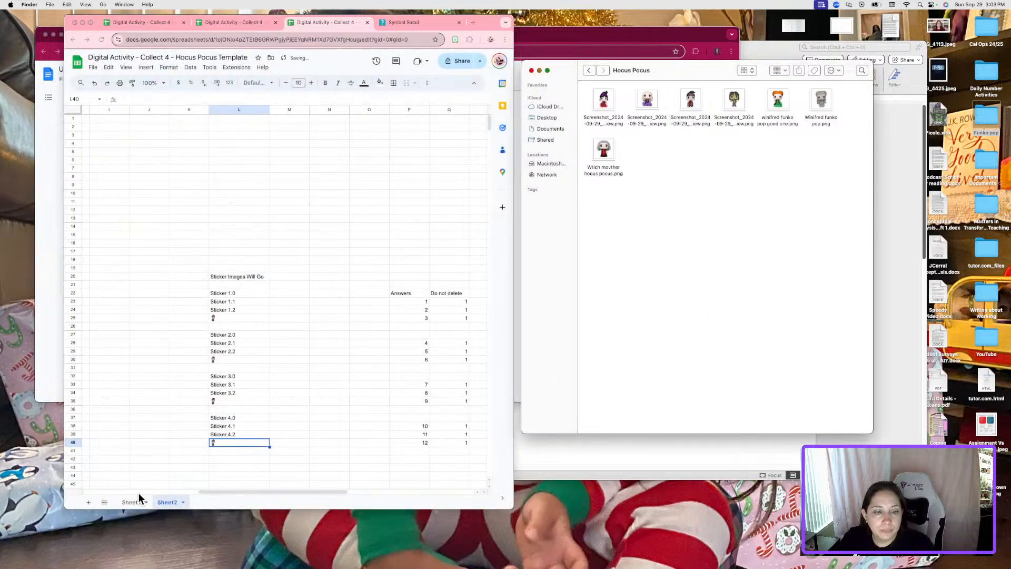
# - Show Sheet1 and widen the spreadsheet window to check the images in the Collect 4 Stickers column
pyautogui.click(133, 502)
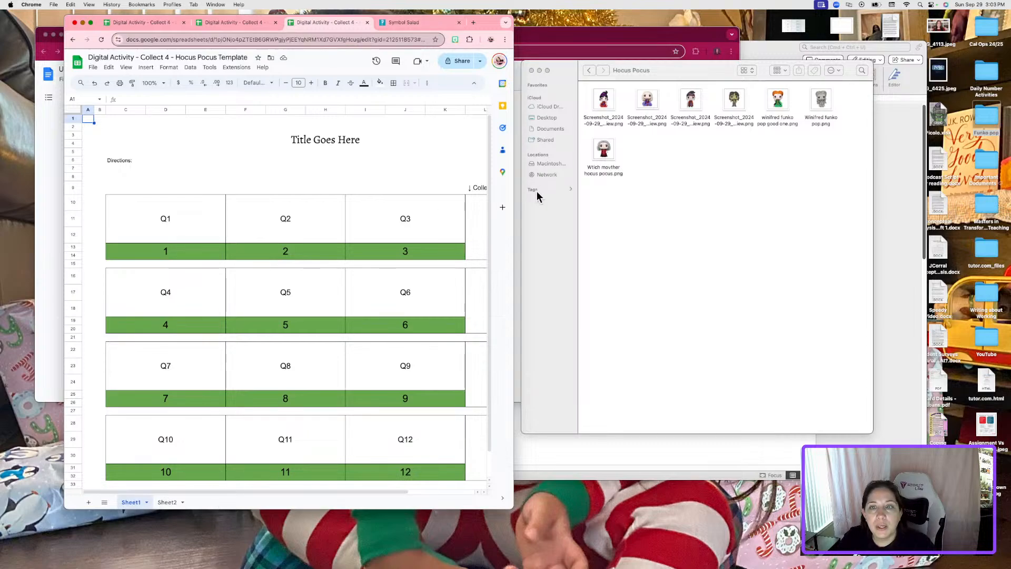
pyautogui.moveTo(514, 182); pyautogui.dragTo(870, 182)
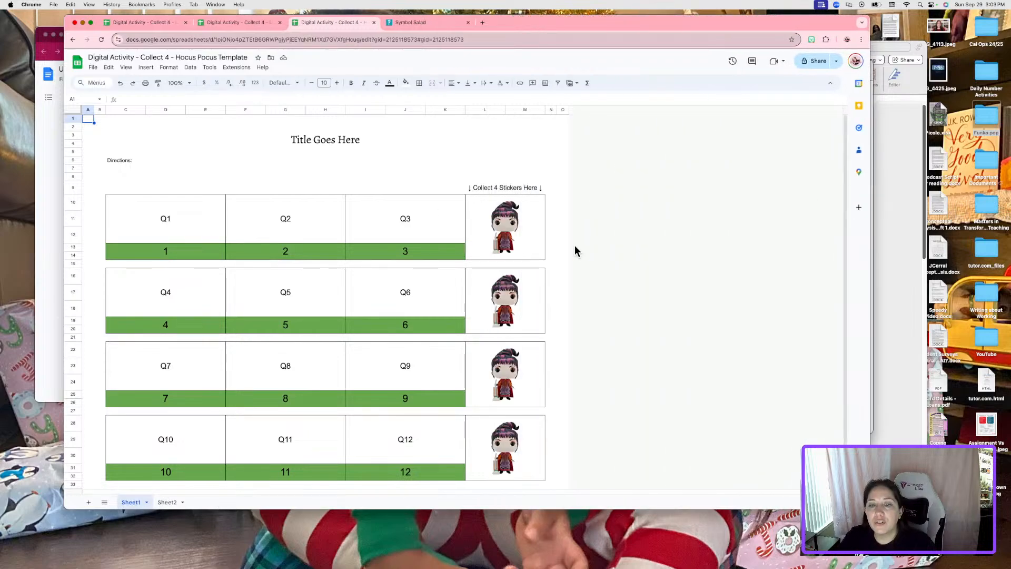
pyautogui.scroll(-1, 574, 245)
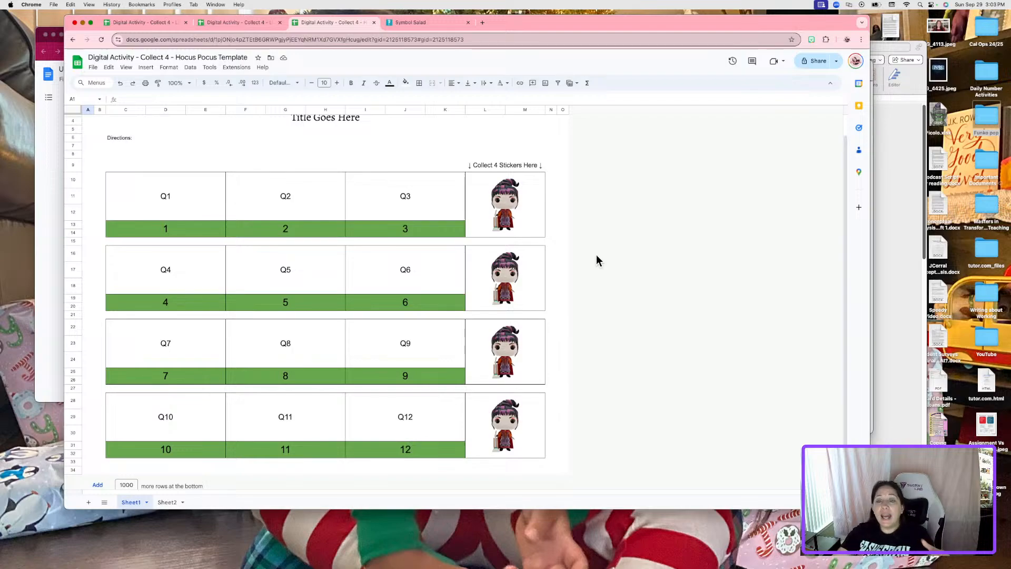
# - Show Sheet2 and clear the Sticker 1.0 label from cell L22
pyautogui.click(167, 502)
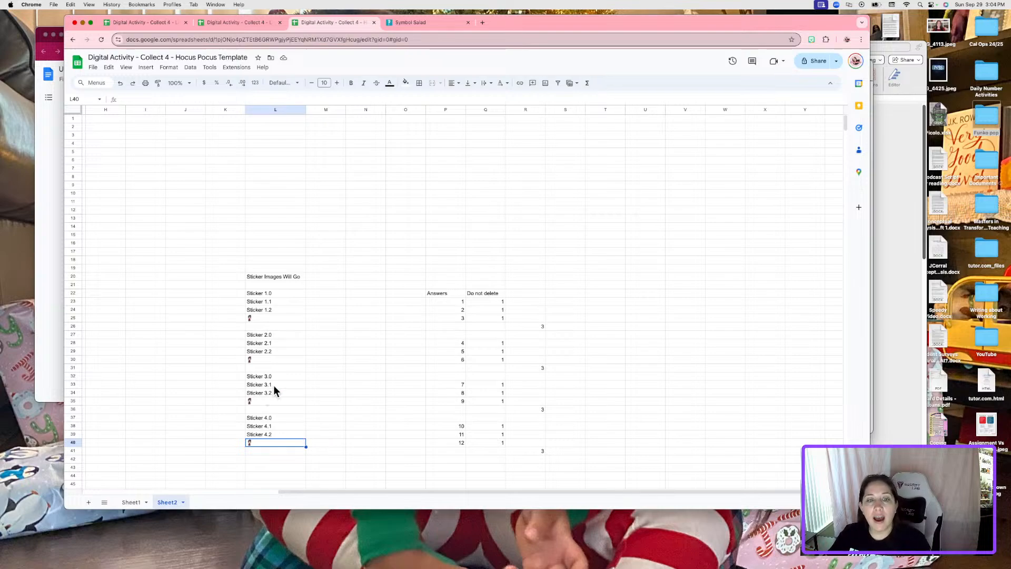
pyautogui.click(284, 295)
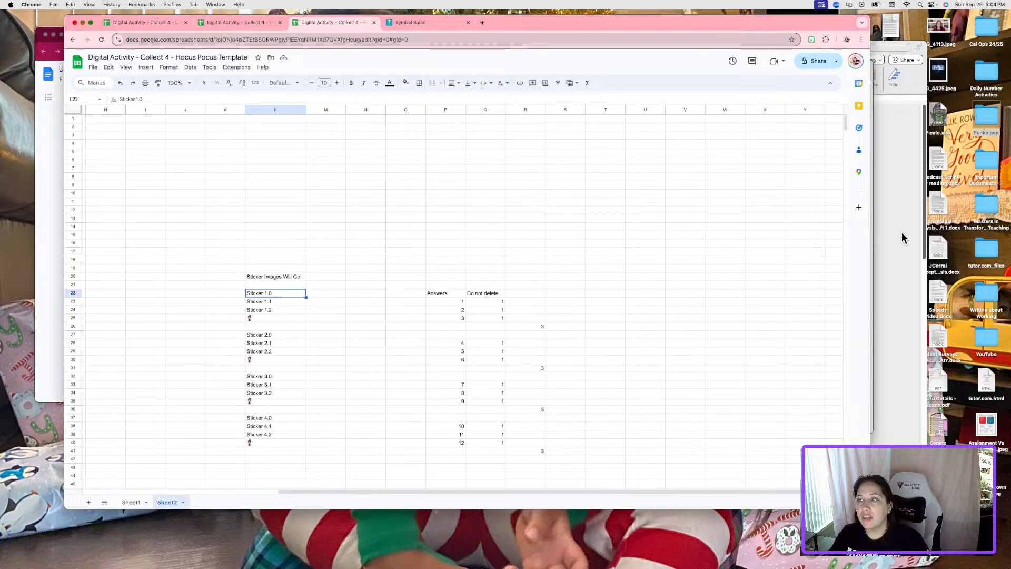
pyautogui.click(873, 193)
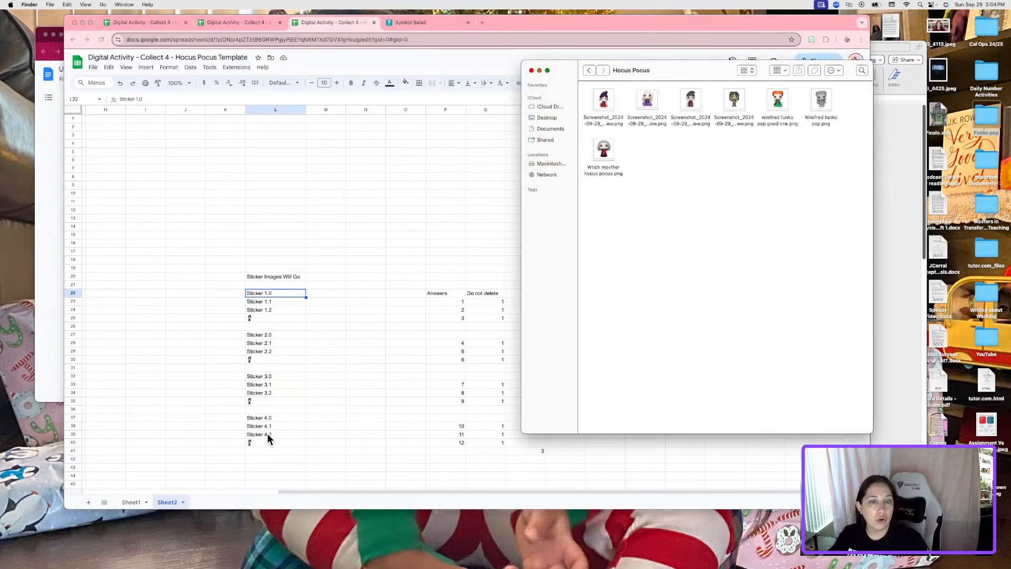
pyautogui.click(277, 289)
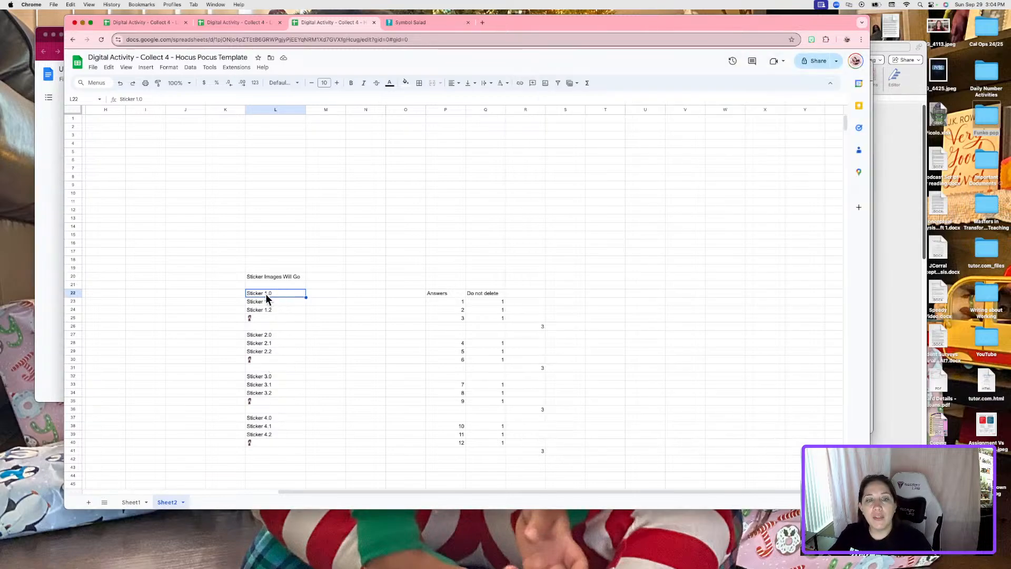
pyautogui.press('BackSpace')
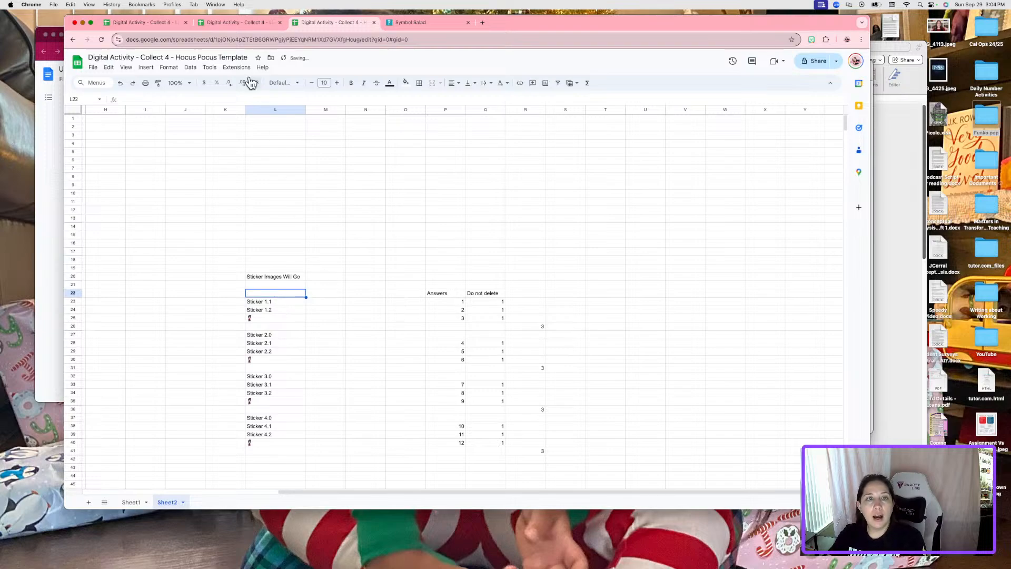
# - Minimize the Word document in the way and insert the white-haired witch in purple from the Hocus Pocus folder in cell L22
pyautogui.click(146, 66)
pyautogui.moveTo(176, 185)
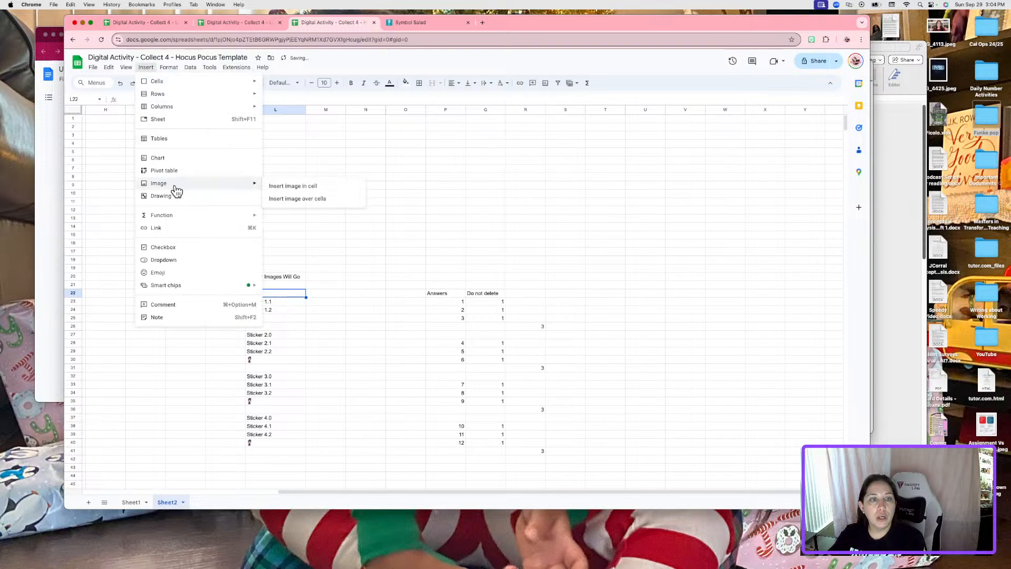
pyautogui.click(308, 187)
pyautogui.click(906, 159)
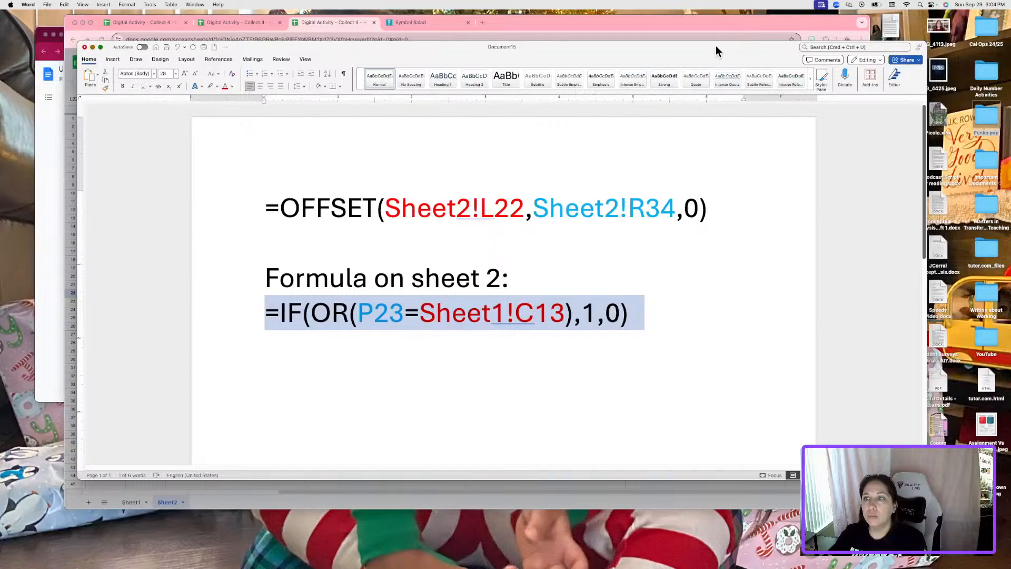
pyautogui.moveTo(716, 46); pyautogui.dragTo(672, 138)
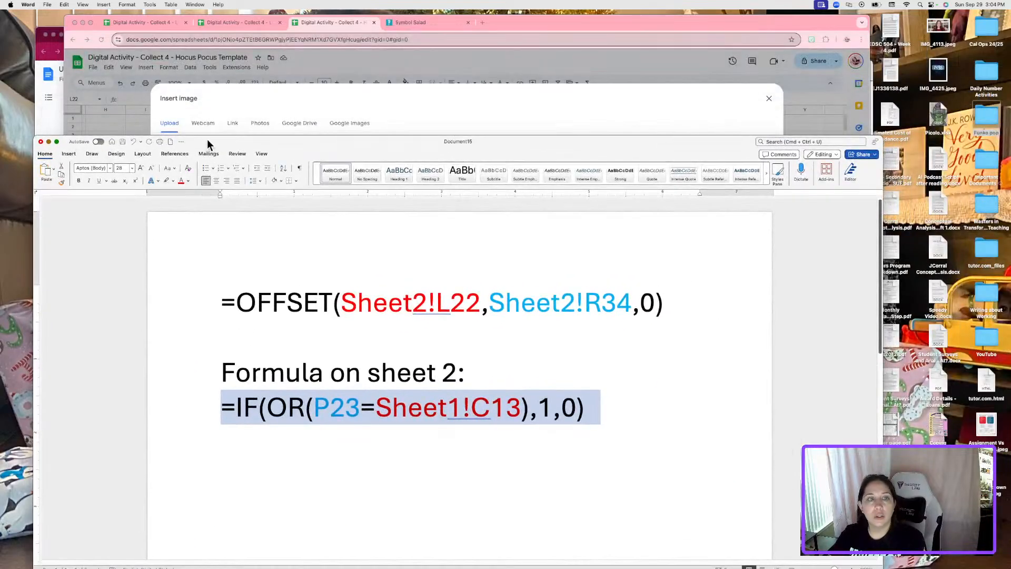
pyautogui.click(49, 141)
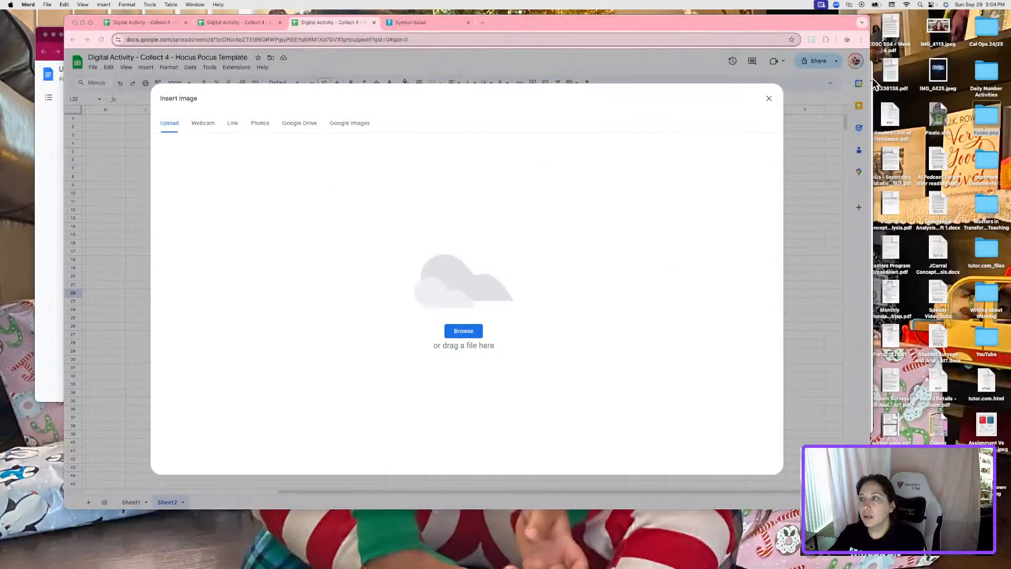
pyautogui.click(875, 83)
pyautogui.moveTo(715, 74); pyautogui.dragTo(854, 93)
pyautogui.moveTo(791, 120); pyautogui.dragTo(402, 361)
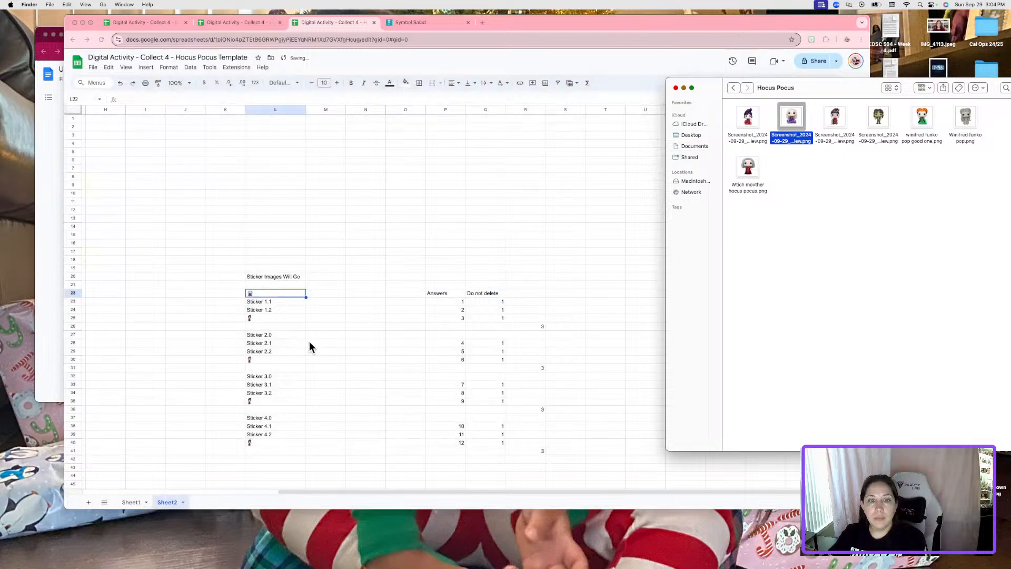
# - Replace the Sticker 2.1 label in L28 with the same white-haired witch image, inserted in the cell
pyautogui.click(270, 344)
pyautogui.click(270, 344)
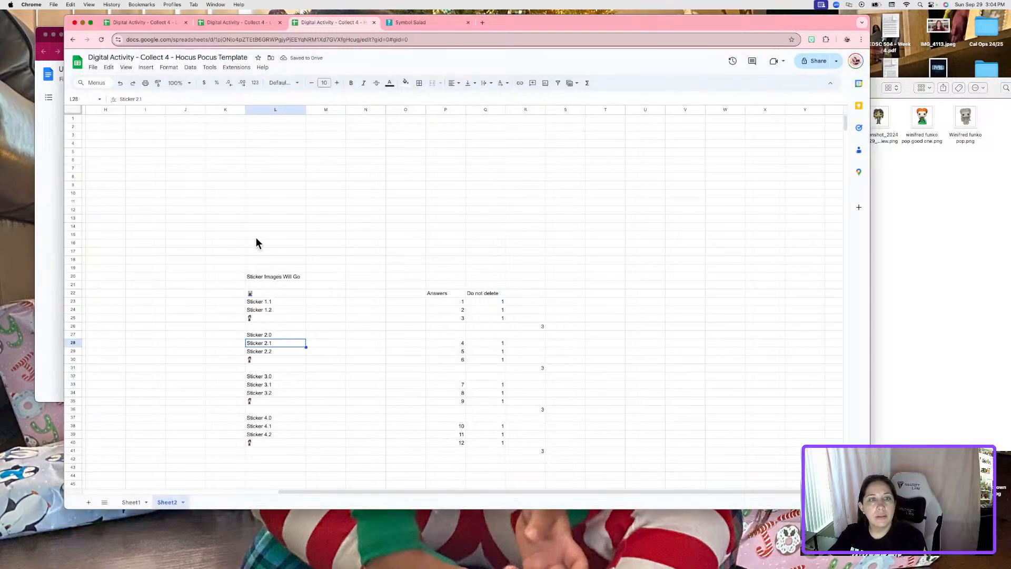
pyautogui.click(146, 67)
pyautogui.moveTo(169, 184)
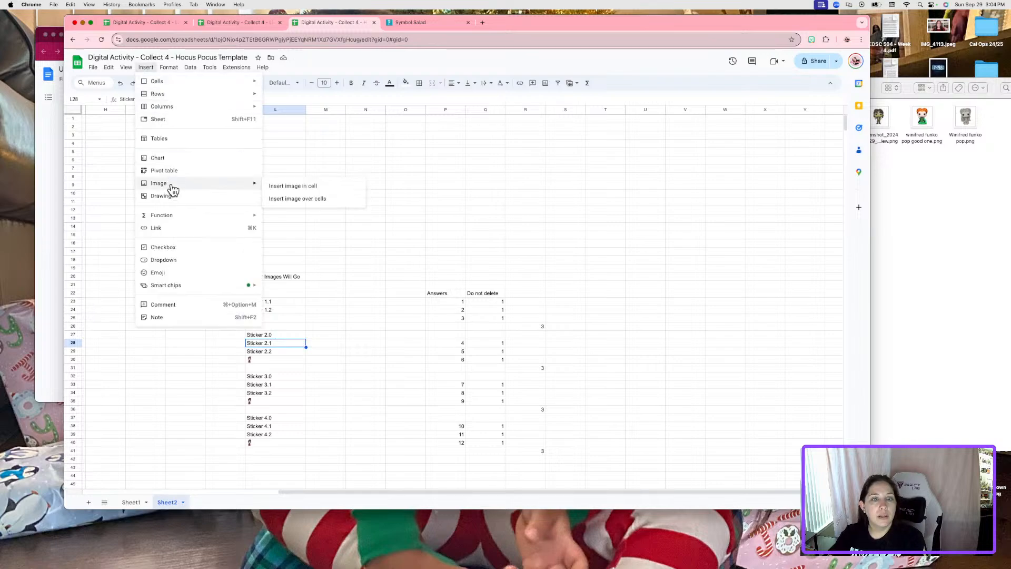
pyautogui.click(325, 186)
pyautogui.click(925, 216)
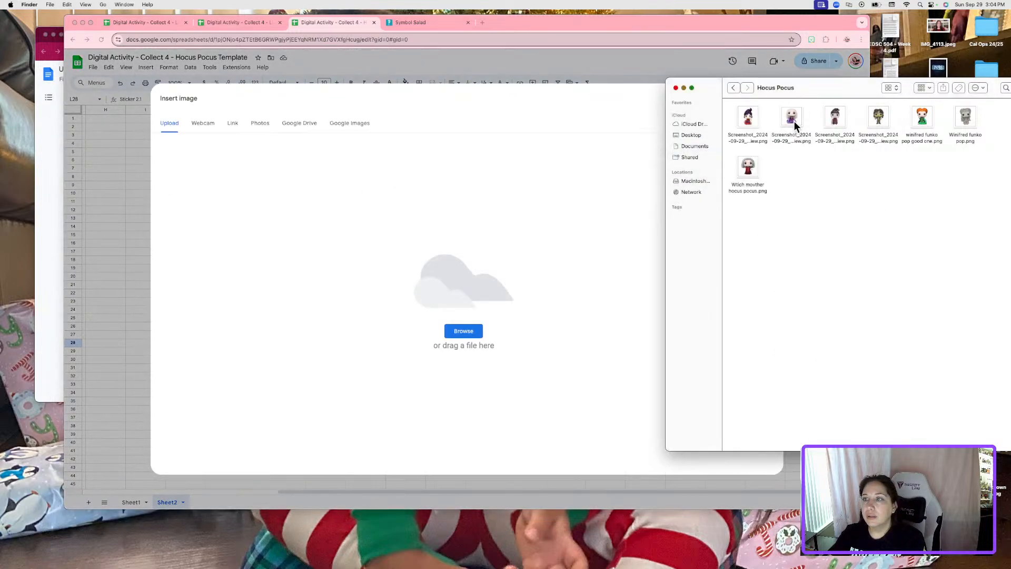
pyautogui.moveTo(794, 121); pyautogui.dragTo(518, 324)
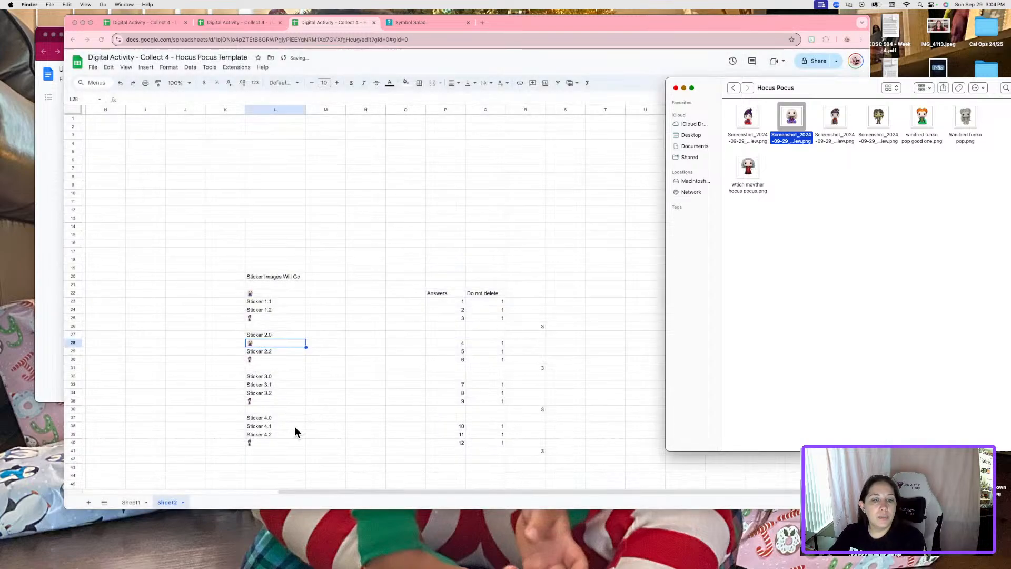
# - Insert the same white-haired witch image in cell L39 in place of the Sticker 4.2 label
pyautogui.click(279, 433)
pyautogui.click(277, 433)
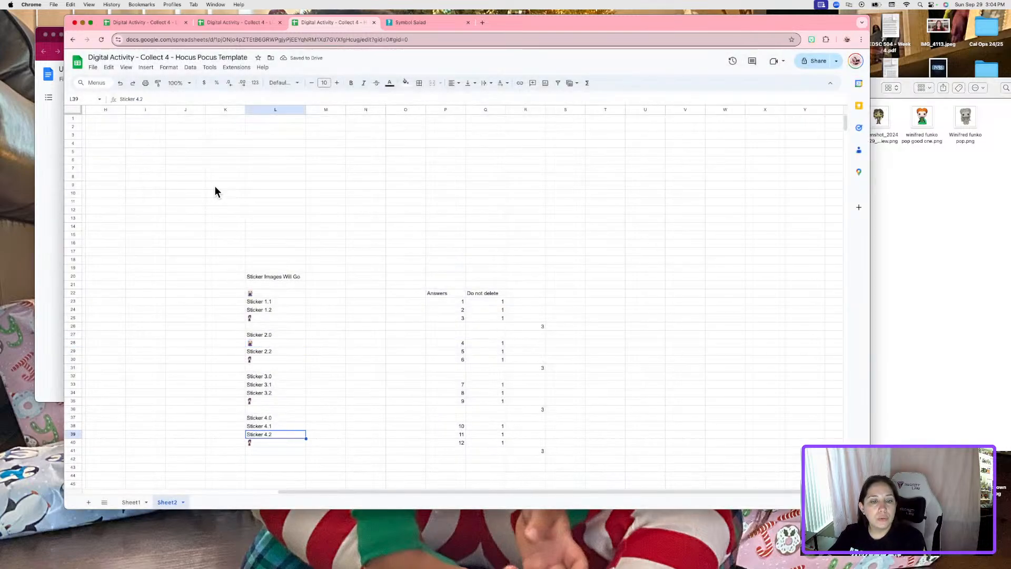
pyautogui.click(152, 69)
pyautogui.moveTo(187, 185)
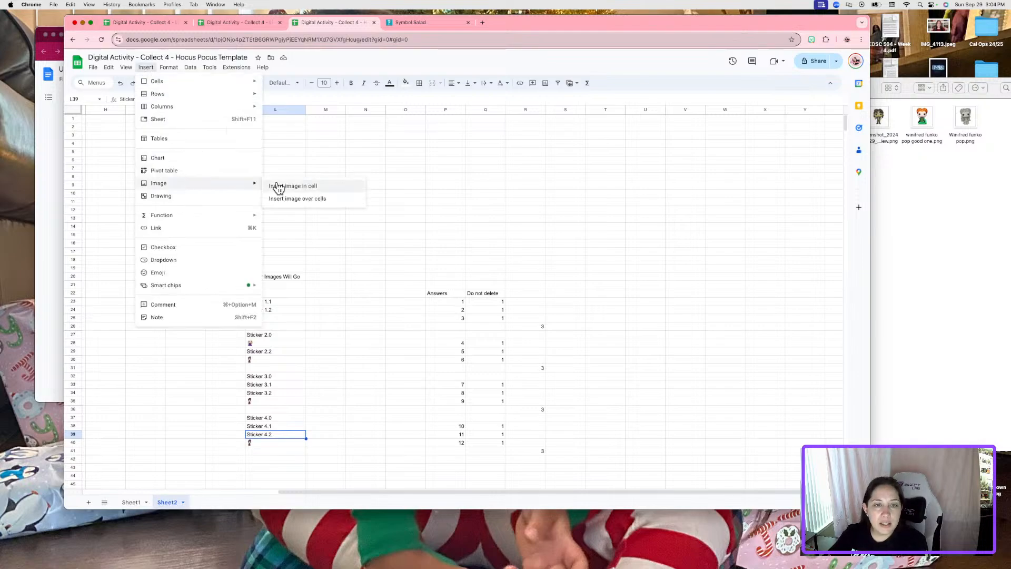
pyautogui.click(288, 187)
pyautogui.click(911, 203)
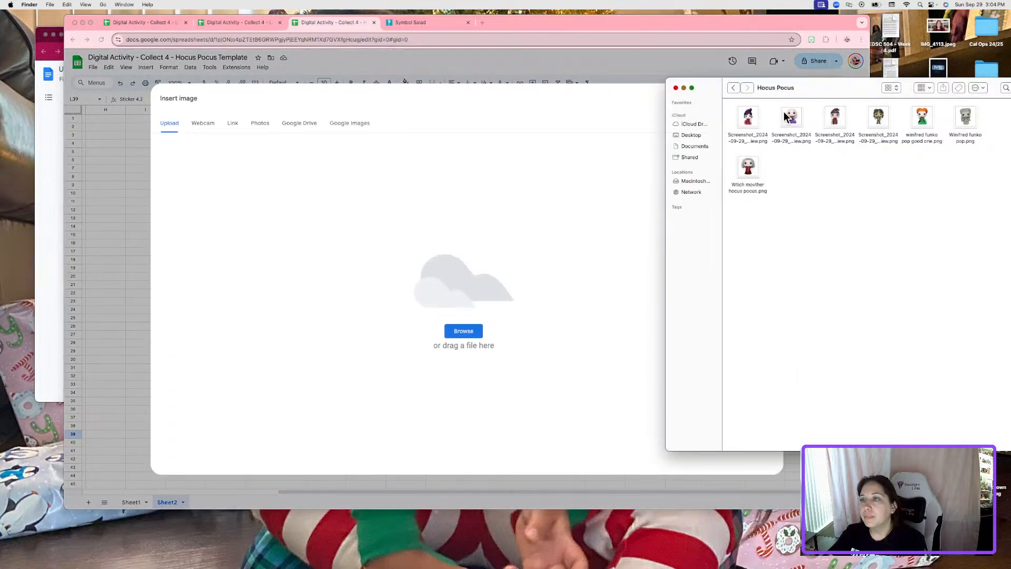
pyautogui.moveTo(790, 115); pyautogui.dragTo(495, 263)
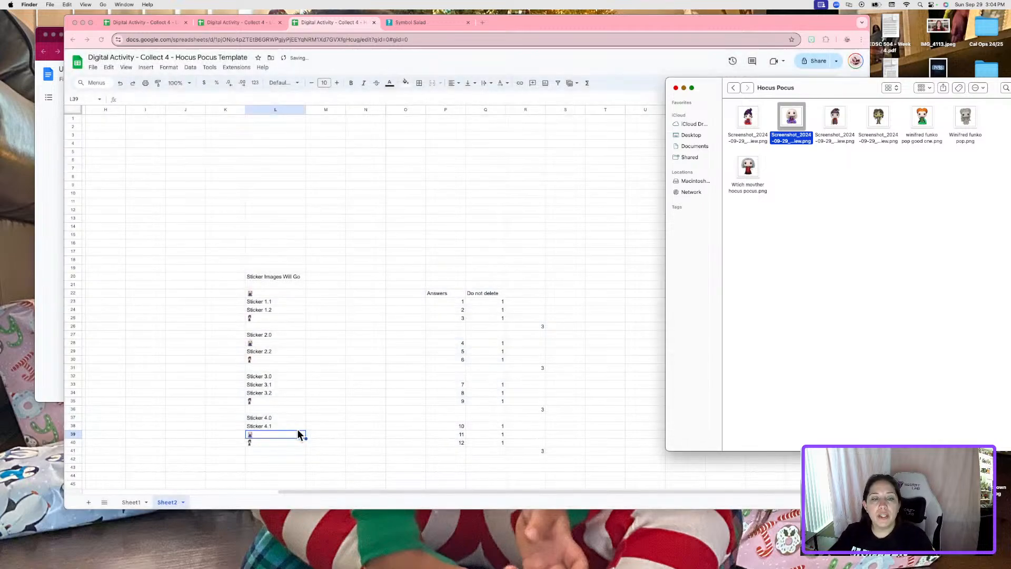
# - Review the sticker groups in column L and compare them with the character images in the Hocus Pocus folder
pyautogui.click(298, 372)
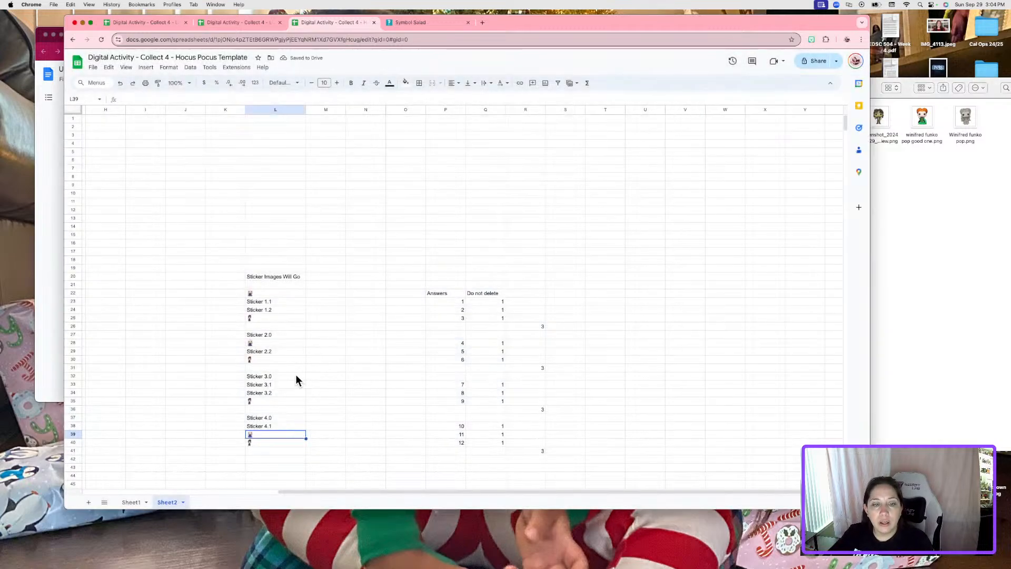
pyautogui.moveTo(296, 374); pyautogui.dragTo(293, 400)
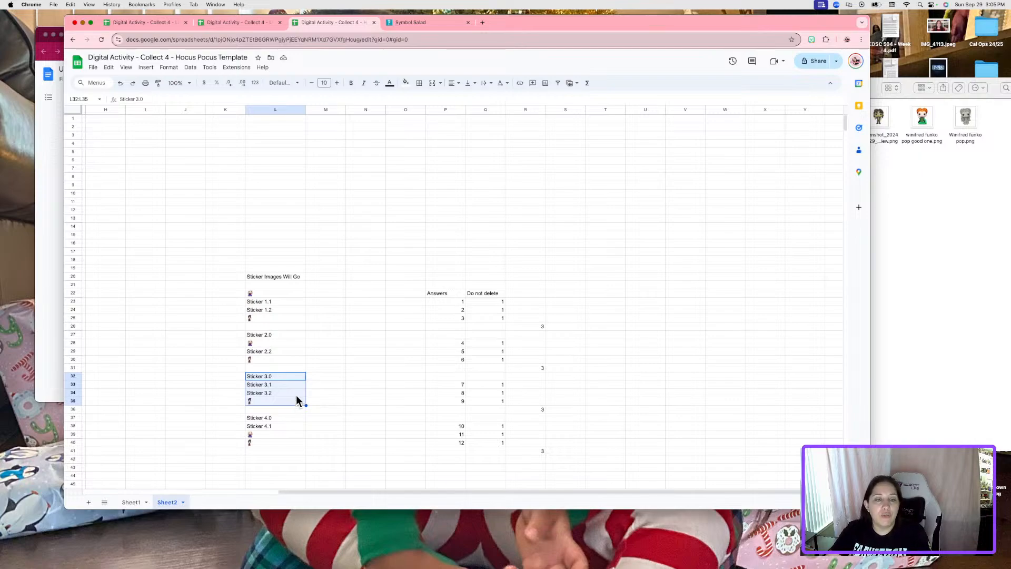
pyautogui.click(258, 441)
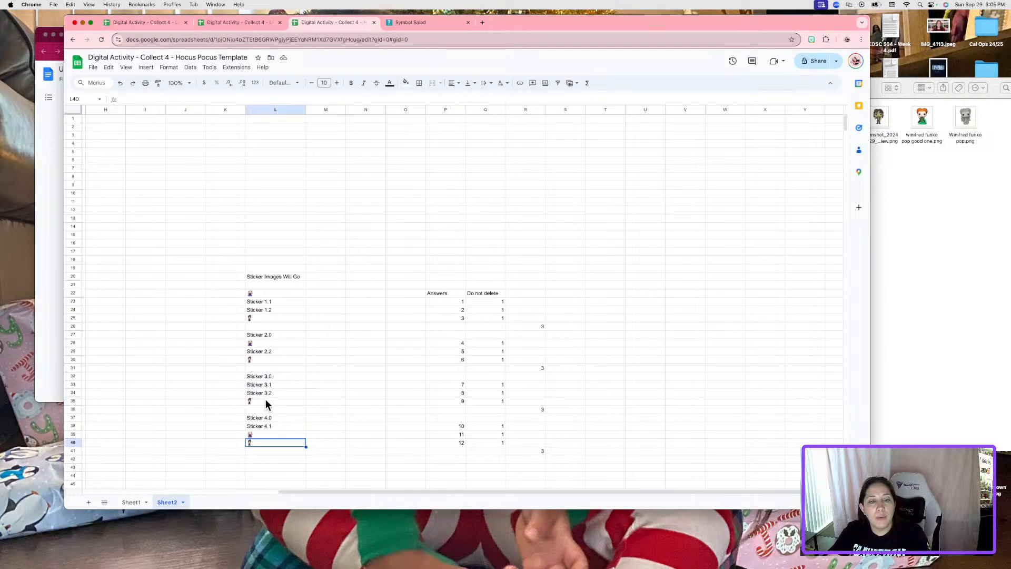
pyautogui.click(264, 400)
pyautogui.click(264, 359)
pyautogui.click(265, 319)
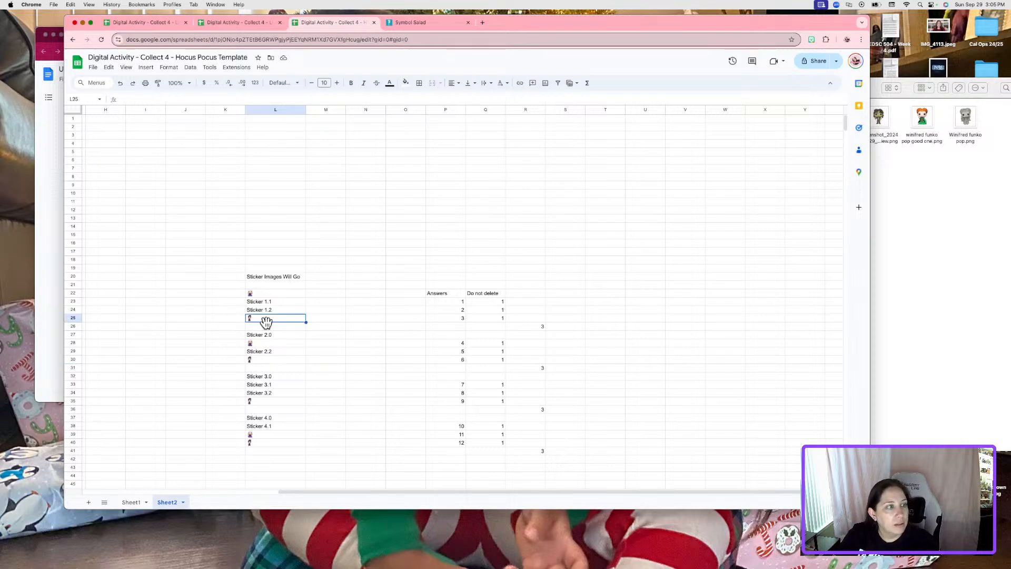
pyautogui.click(262, 303)
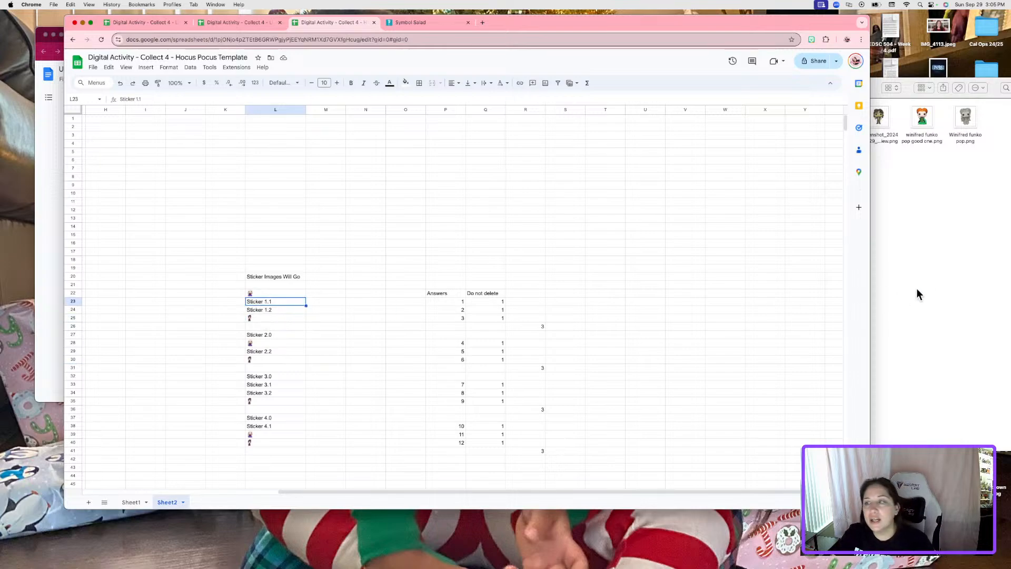
pyautogui.click(917, 294)
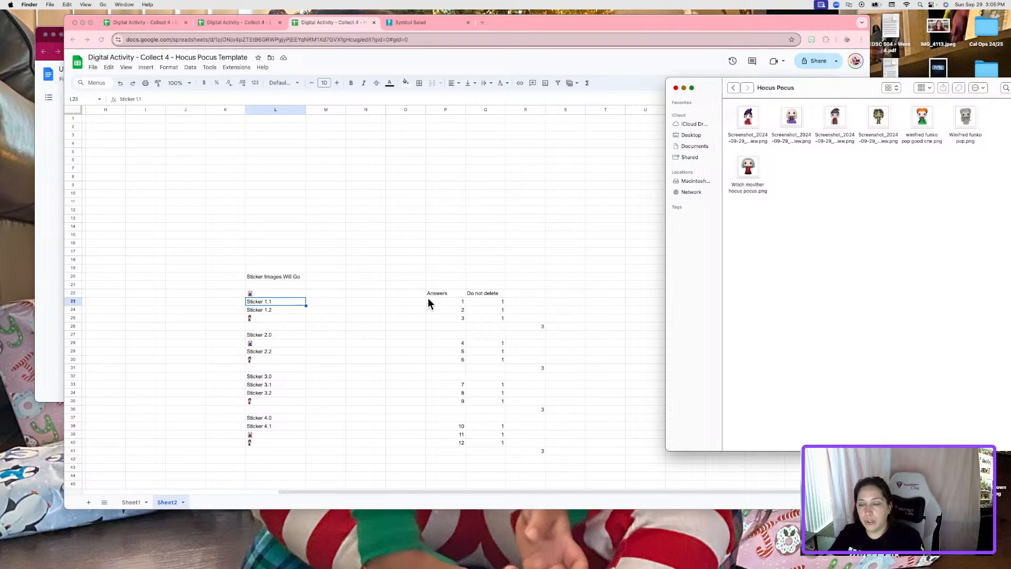
pyautogui.click(283, 302)
pyautogui.press('Delete')
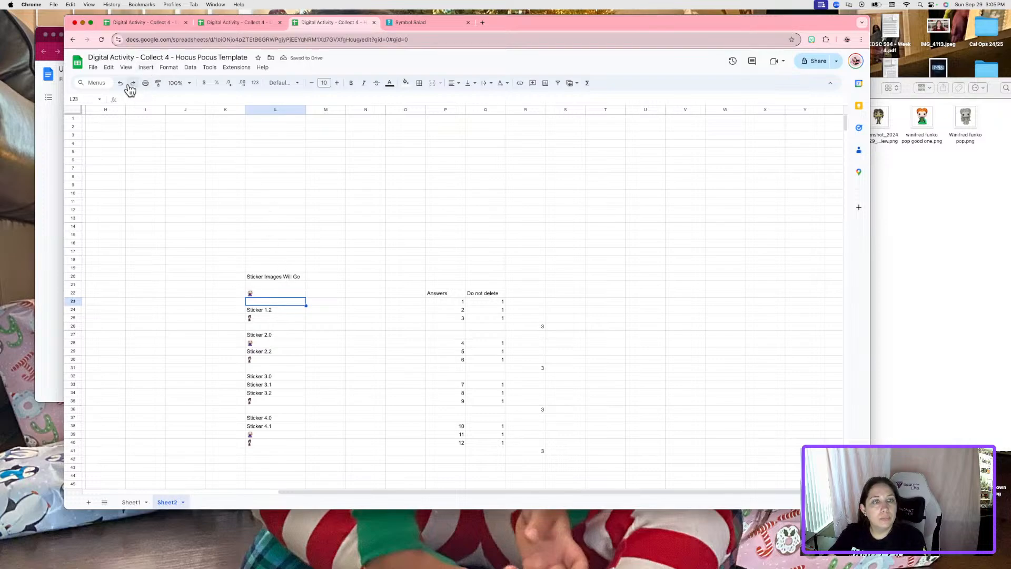
pyautogui.click(121, 82)
# - Replace the Sticker 2.0 label in L27 with "winifred funko pop good one.png", inserted in the cell
pyautogui.click(265, 334)
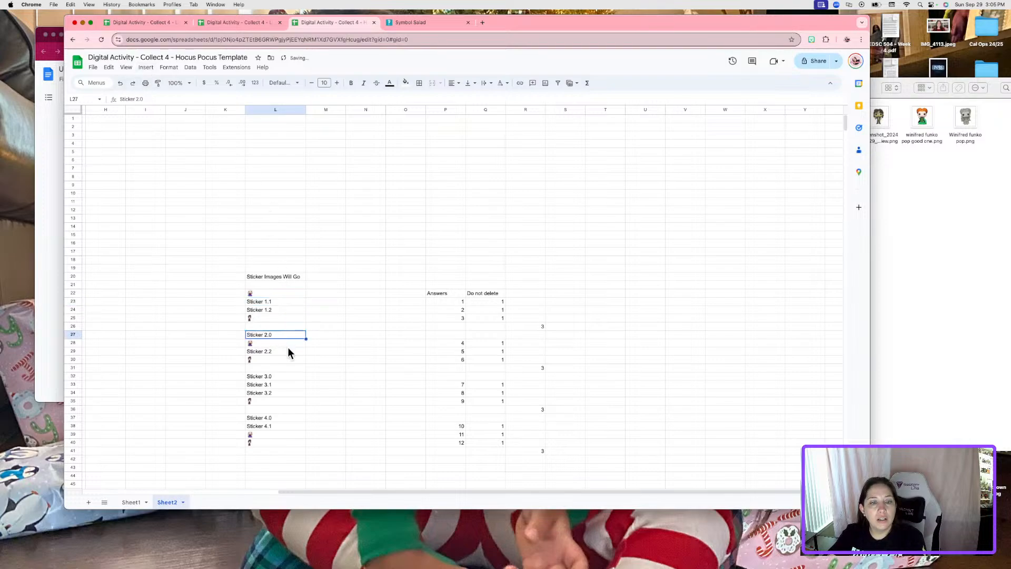
pyautogui.press('Delete')
pyautogui.click(146, 67)
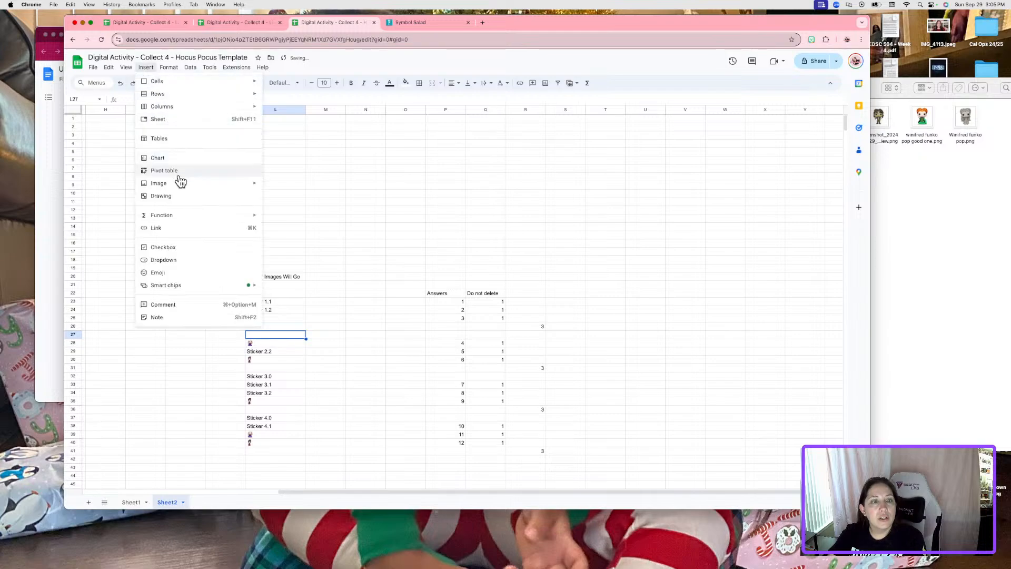
pyautogui.moveTo(181, 183)
pyautogui.click(279, 185)
pyautogui.click(953, 186)
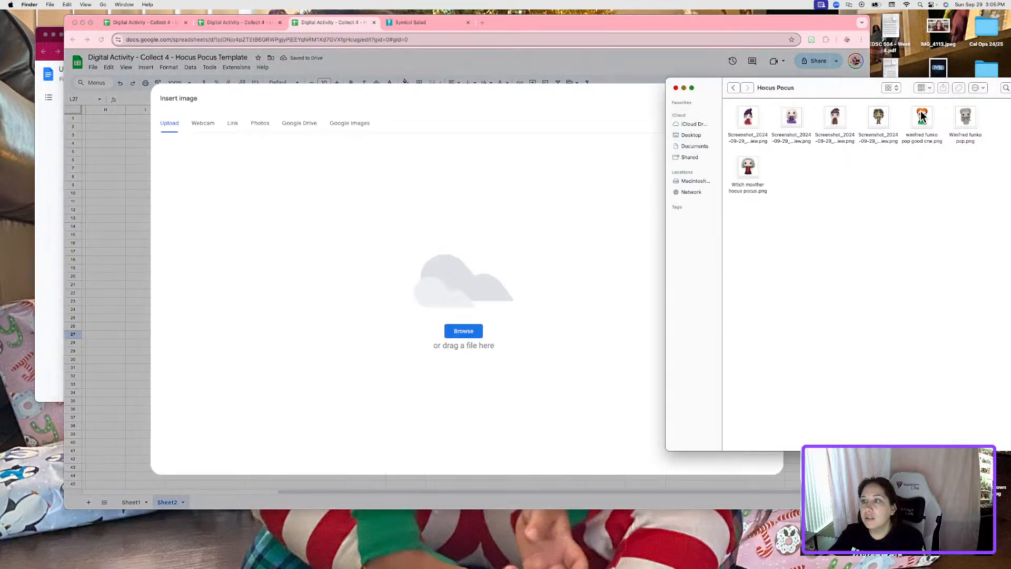
pyautogui.moveTo(920, 110); pyautogui.dragTo(497, 328)
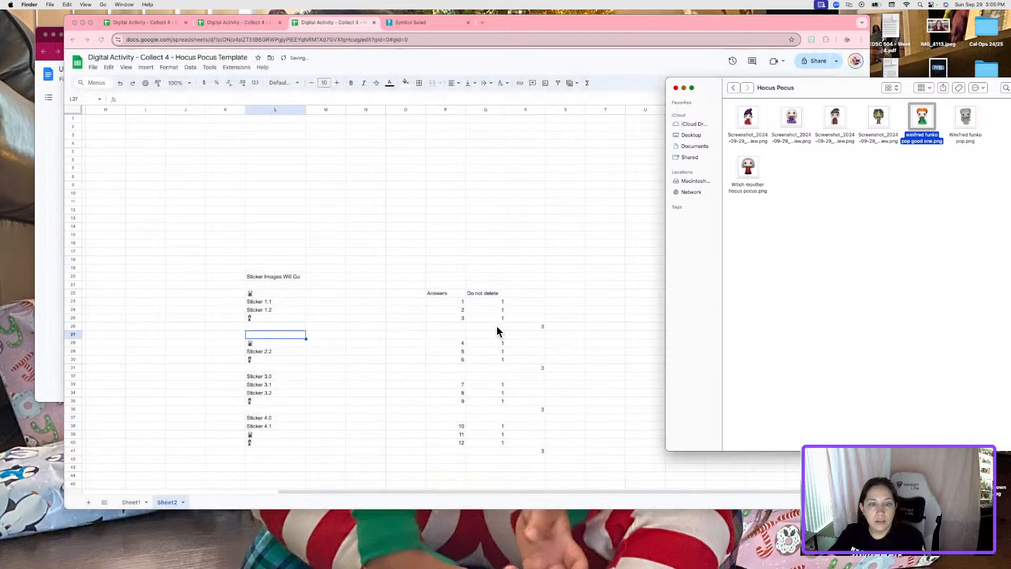
# - Insert the same red-haired Winifred image in cell L33 in place of the Sticker 3.1 label
pyautogui.click(270, 386)
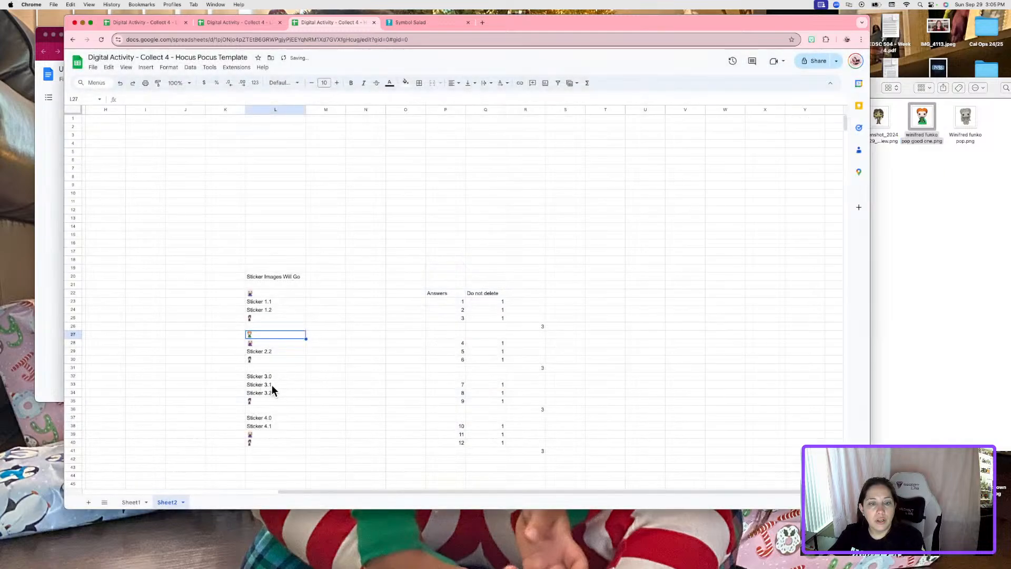
pyautogui.click(267, 384)
pyautogui.press('Delete')
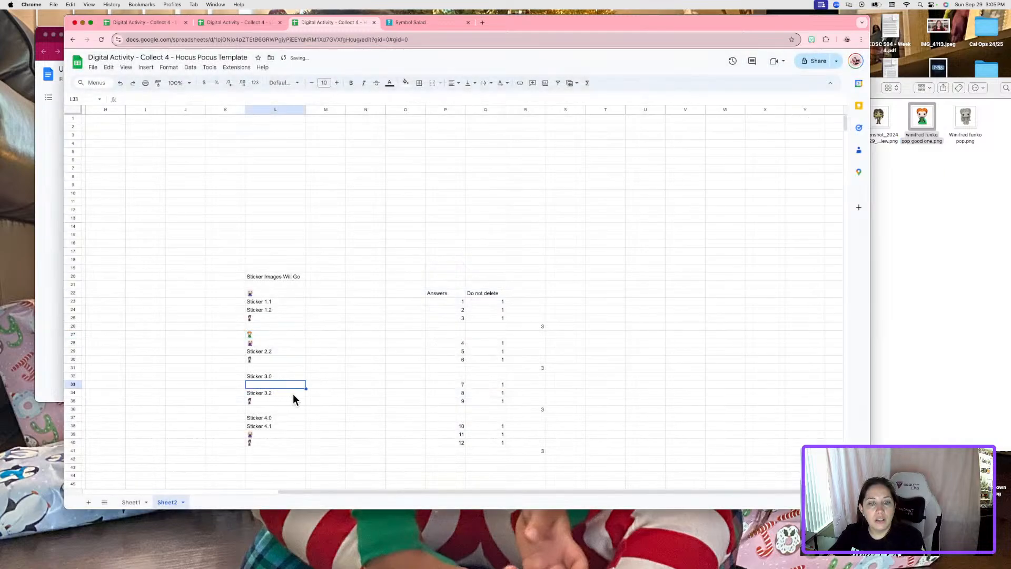
pyautogui.click(146, 72)
pyautogui.moveTo(180, 187)
pyautogui.click(301, 183)
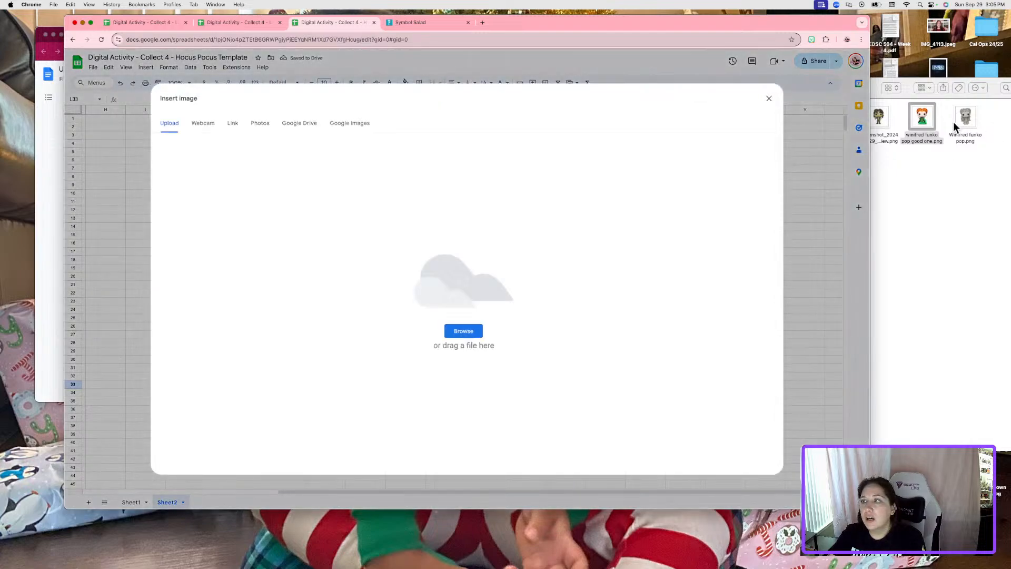
pyautogui.moveTo(921, 121); pyautogui.dragTo(585, 283)
pyautogui.click(966, 273)
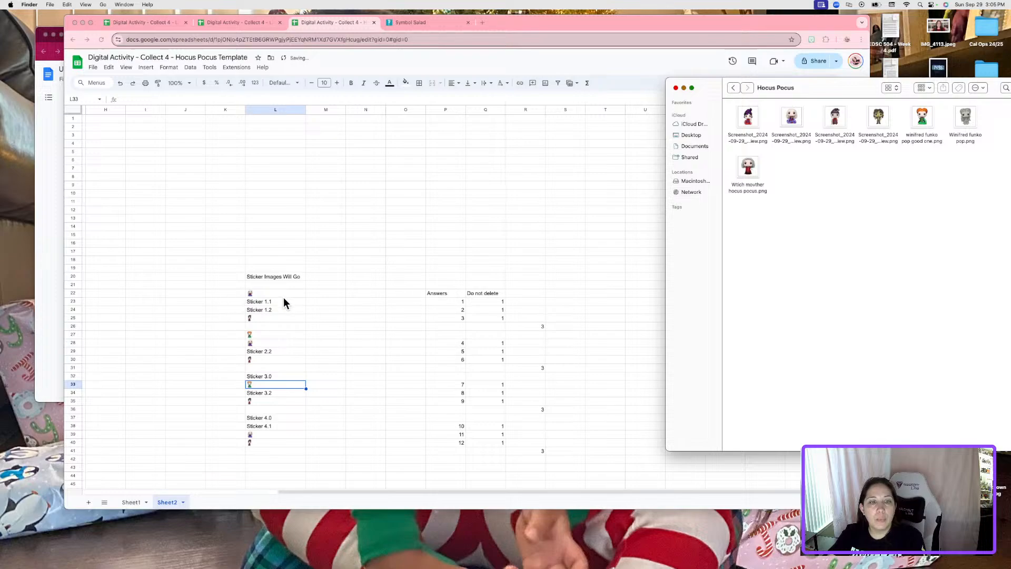
# - Replace the Sticker 4.1 label in L38 with "winifred funko pop good one.png", inserted in the cell
pyautogui.click(290, 425)
pyautogui.click(261, 426)
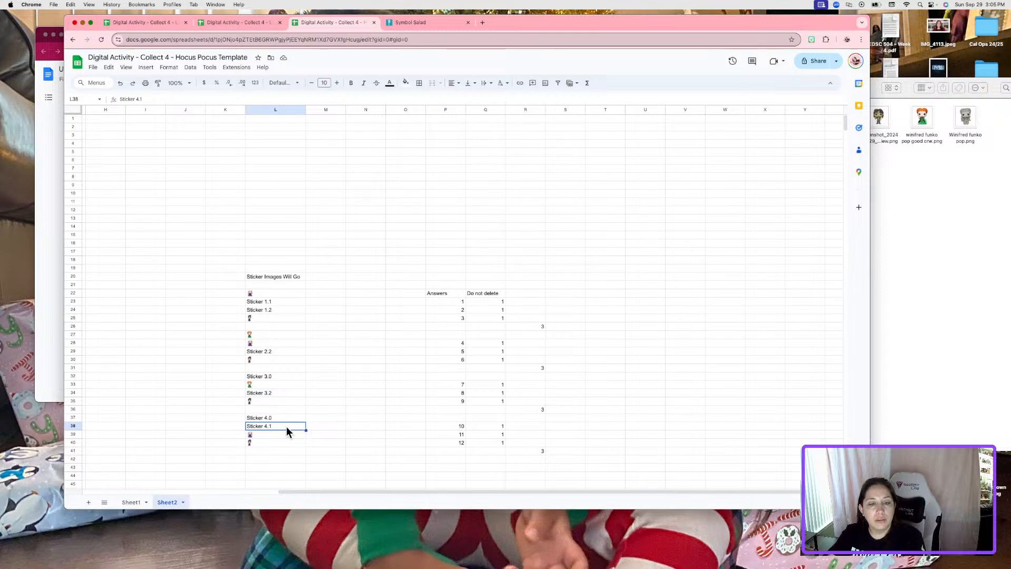
pyautogui.press('Delete')
pyautogui.click(146, 68)
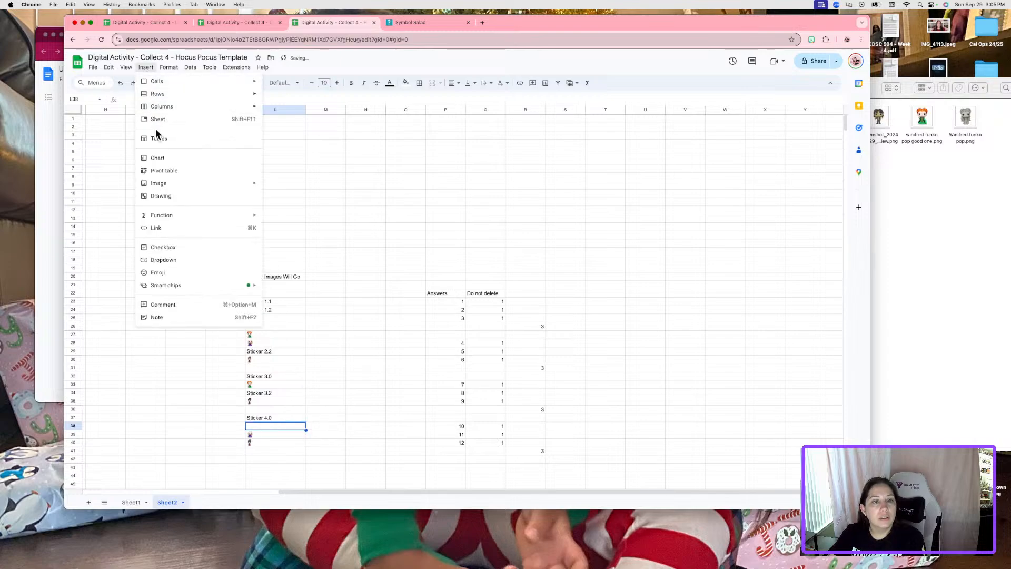
pyautogui.moveTo(168, 183)
pyautogui.click(295, 191)
pyautogui.moveTo(922, 117); pyautogui.dragTo(520, 283)
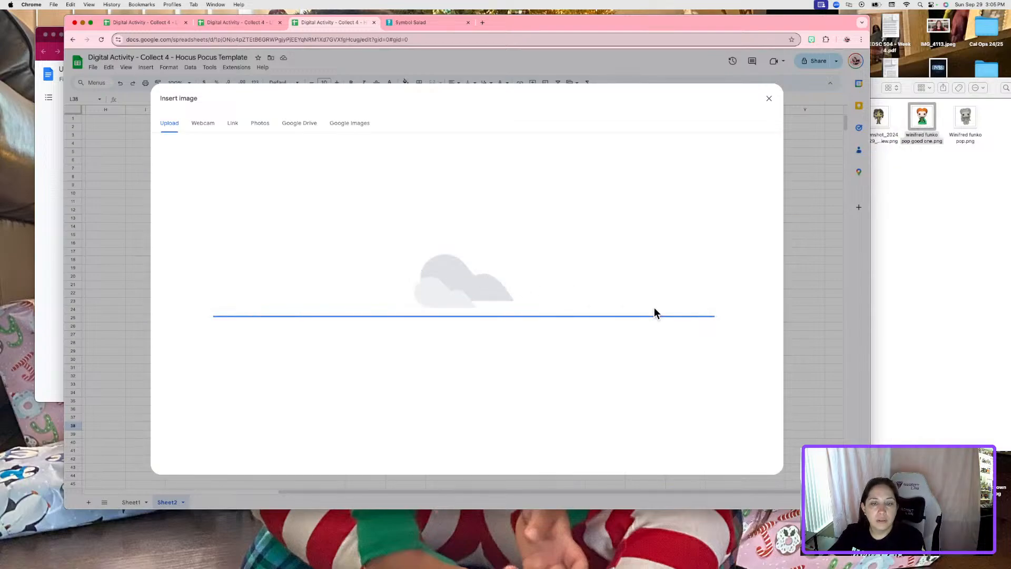
pyautogui.click(341, 359)
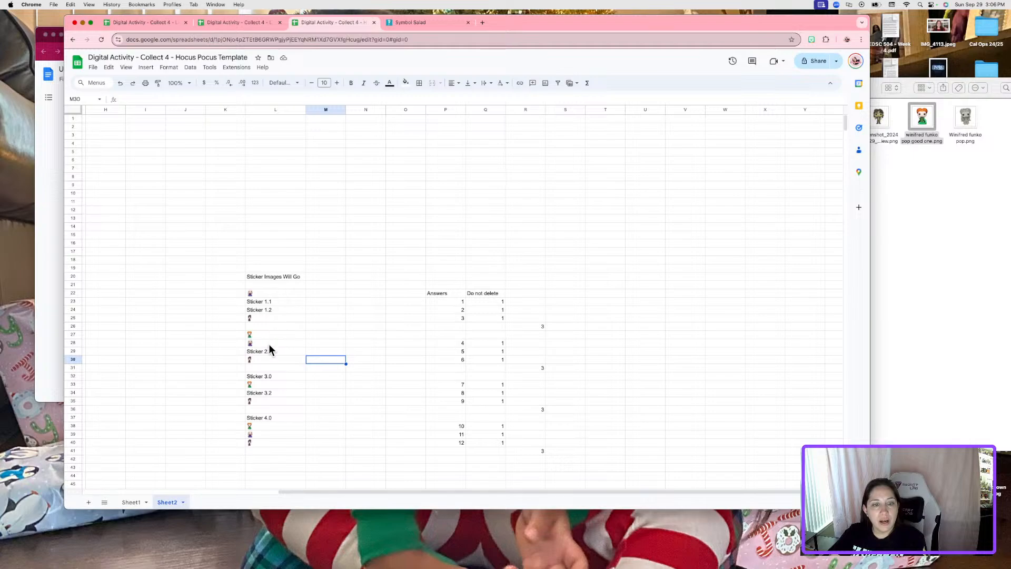
# - Replace the Sticker 3.0 label in L32 with the first screenshot image from the Hocus Pocus folder, inserted in the cell
pyautogui.click(998, 196)
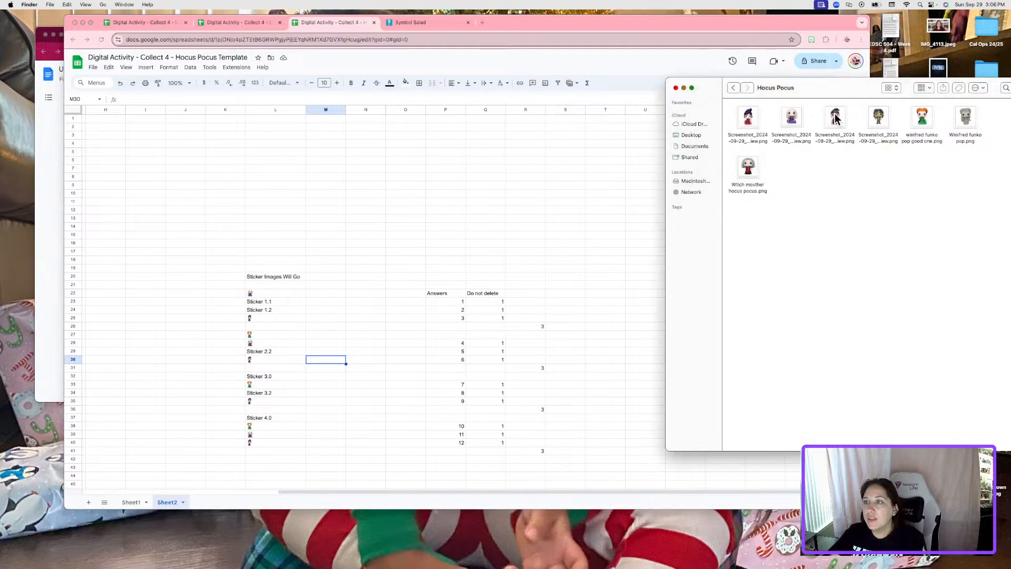
pyautogui.moveTo(750, 121); pyautogui.dragTo(280, 376)
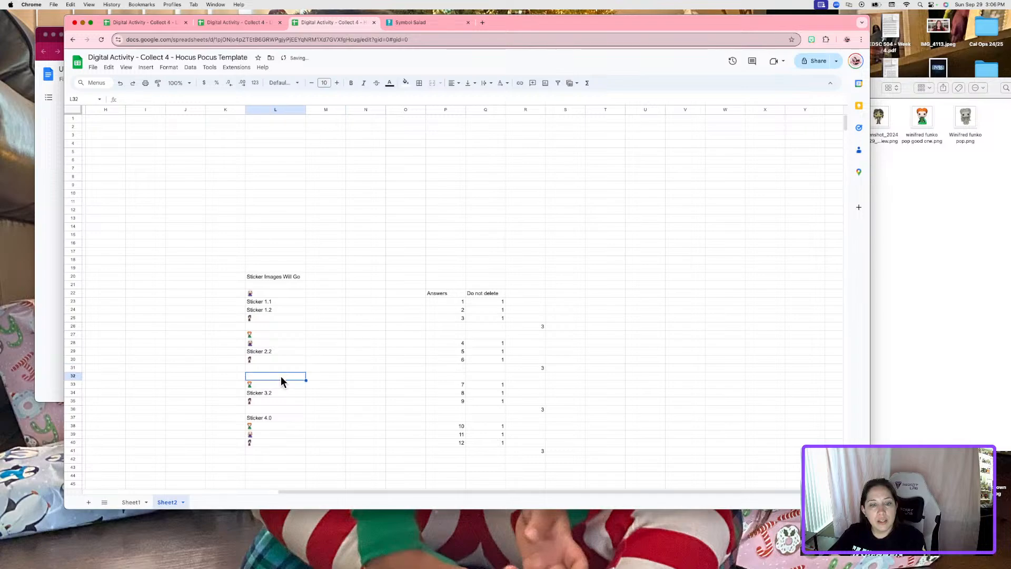
pyautogui.click(145, 64)
pyautogui.moveTo(180, 189)
pyautogui.click(295, 187)
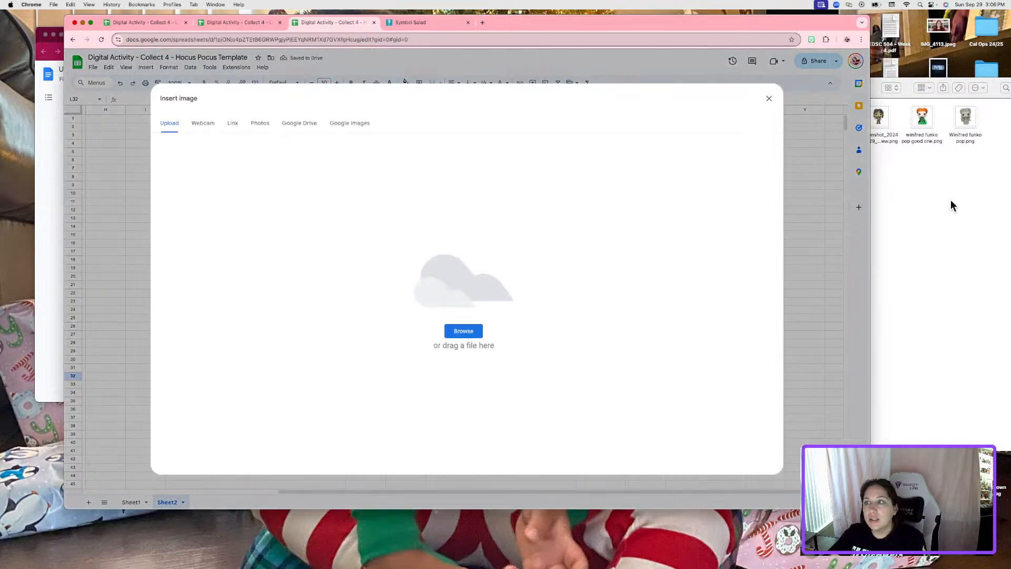
pyautogui.click(952, 204)
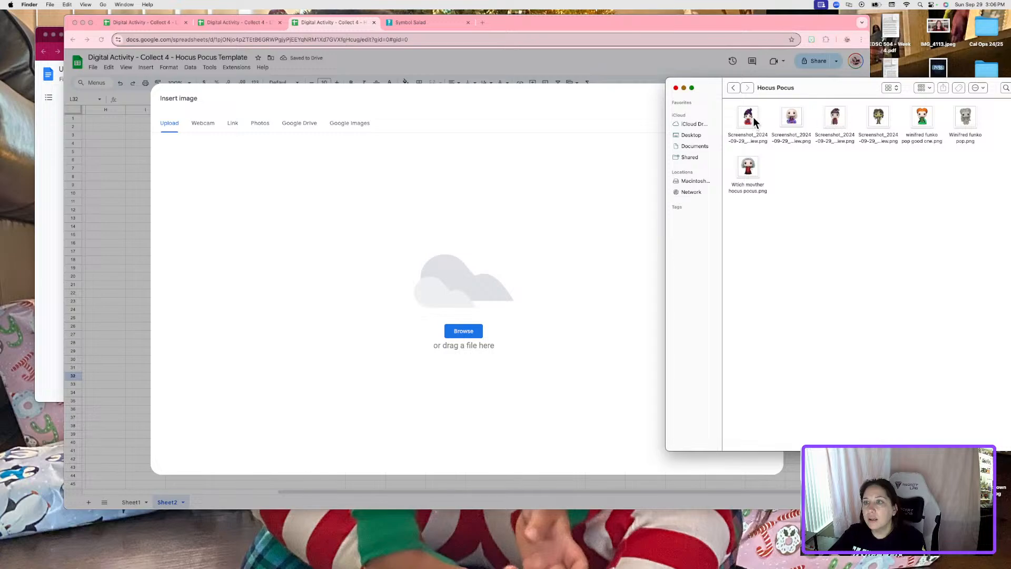
pyautogui.moveTo(753, 117); pyautogui.dragTo(576, 344)
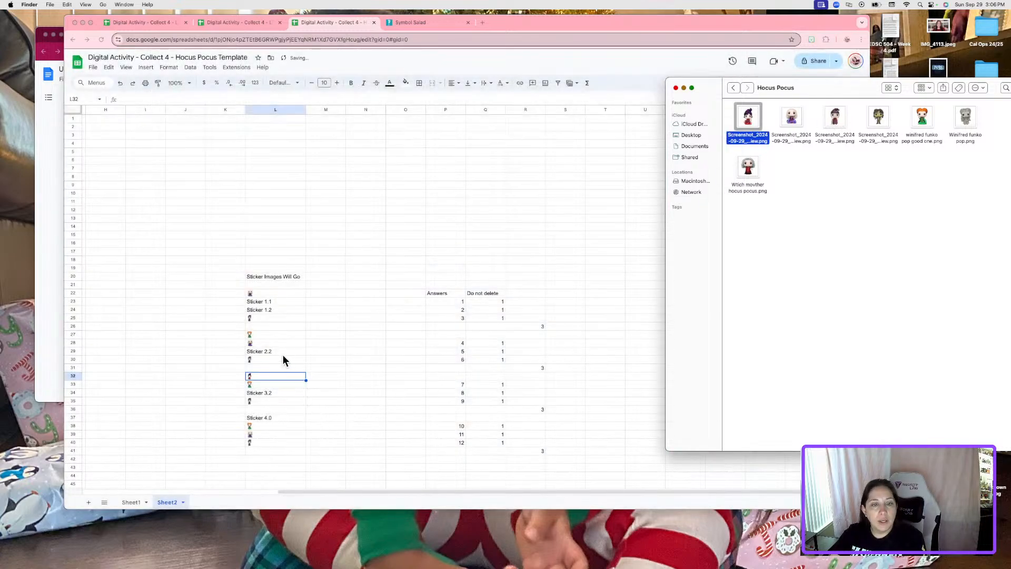
# - Insert the same first screenshot image in cell L23 in place of the Sticker 1.1 label
pyautogui.click(265, 305)
pyautogui.click(274, 301)
pyautogui.press('Delete')
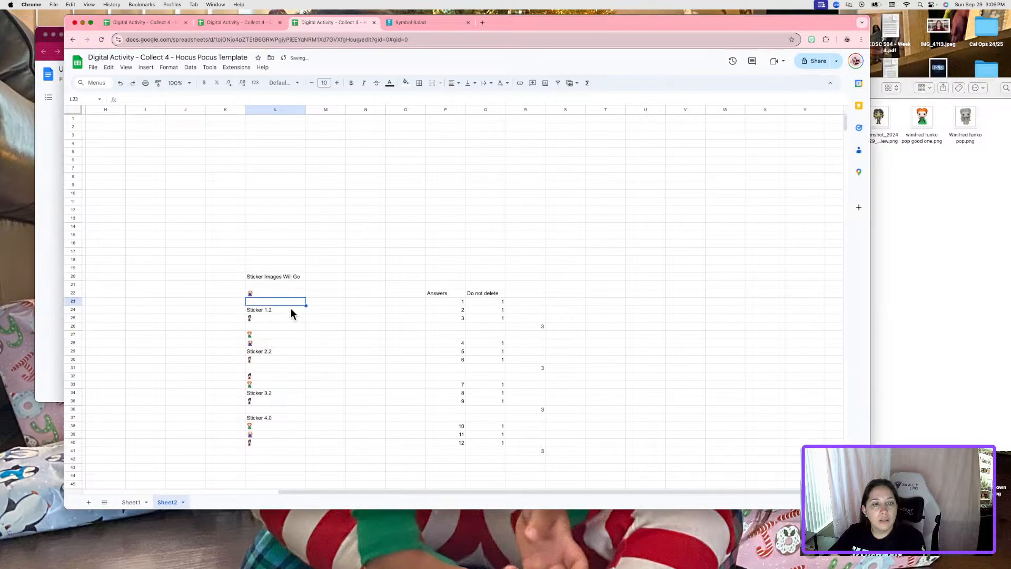
pyautogui.click(146, 68)
pyautogui.moveTo(210, 185)
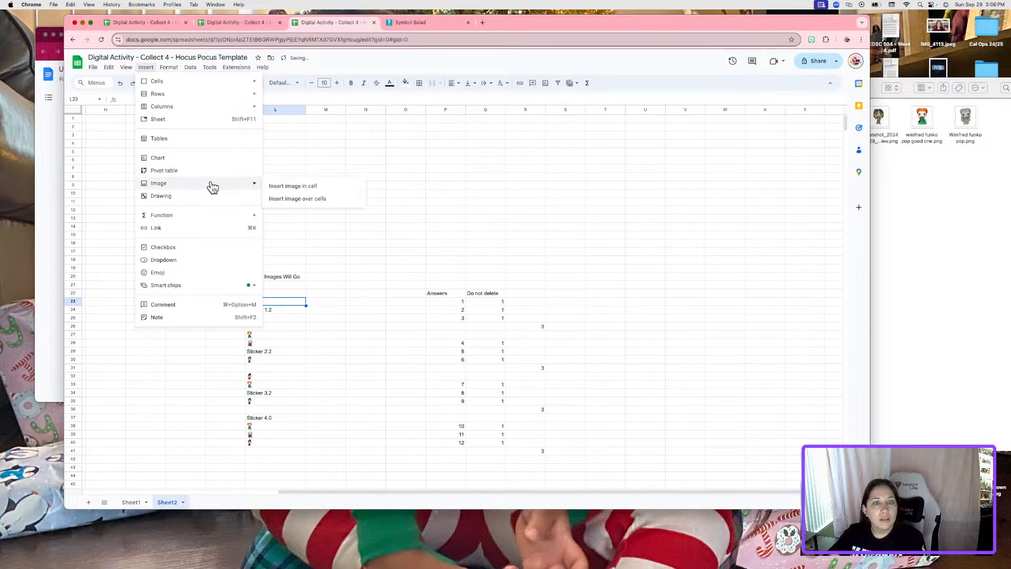
pyautogui.click(287, 182)
pyautogui.click(951, 201)
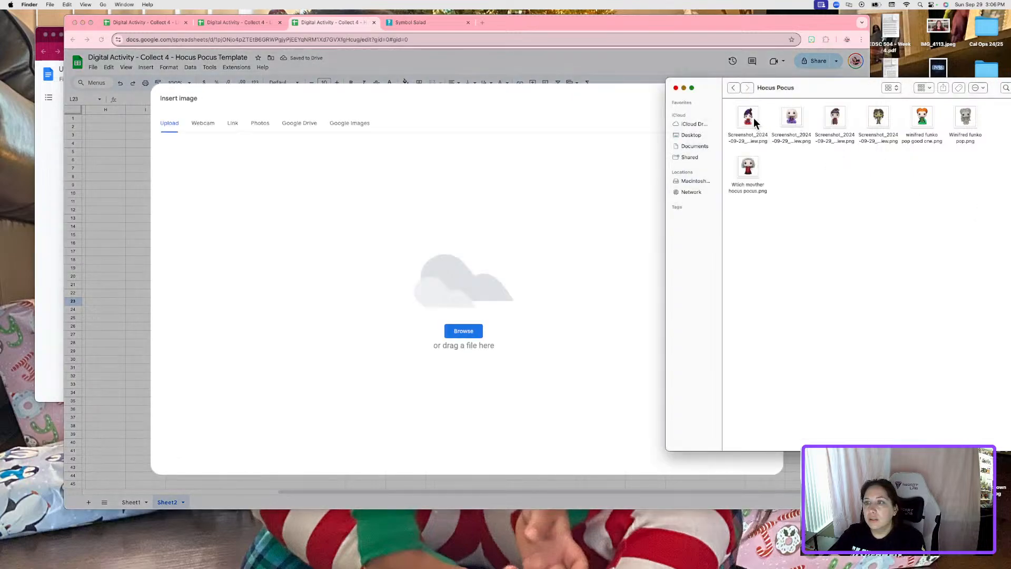
pyautogui.moveTo(754, 118); pyautogui.dragTo(509, 244)
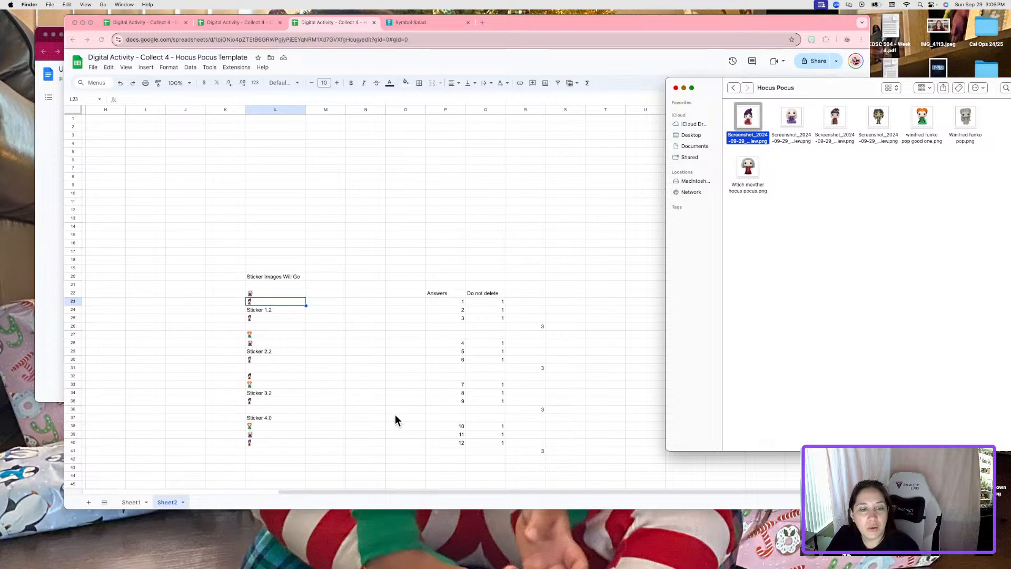
# - Replace the Sticker 4.0 label in L37 with the grey-haired witch mother image, inserted in the cell
pyautogui.click(291, 416)
pyautogui.click(290, 416)
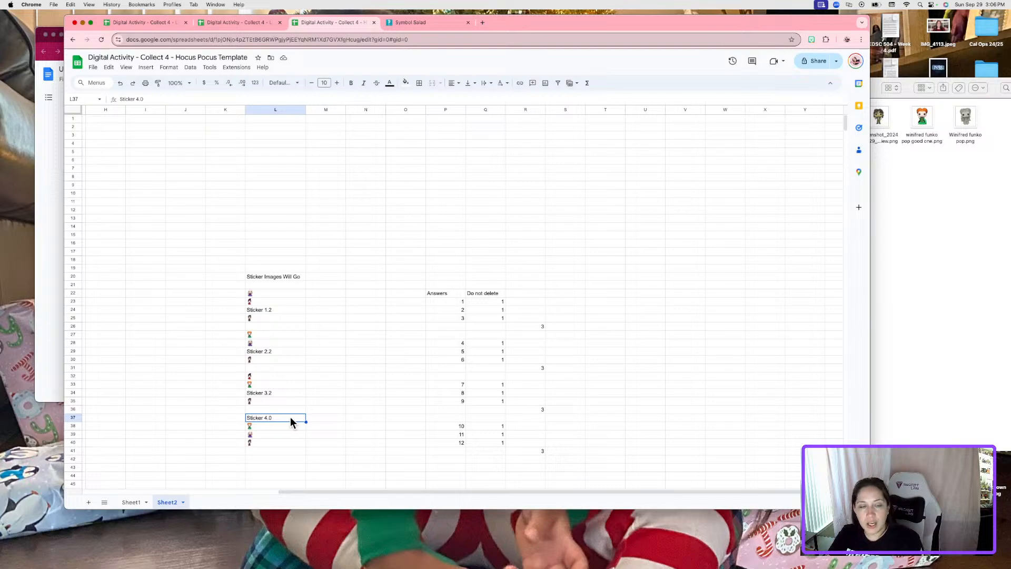
pyautogui.press('Delete')
pyautogui.click(147, 67)
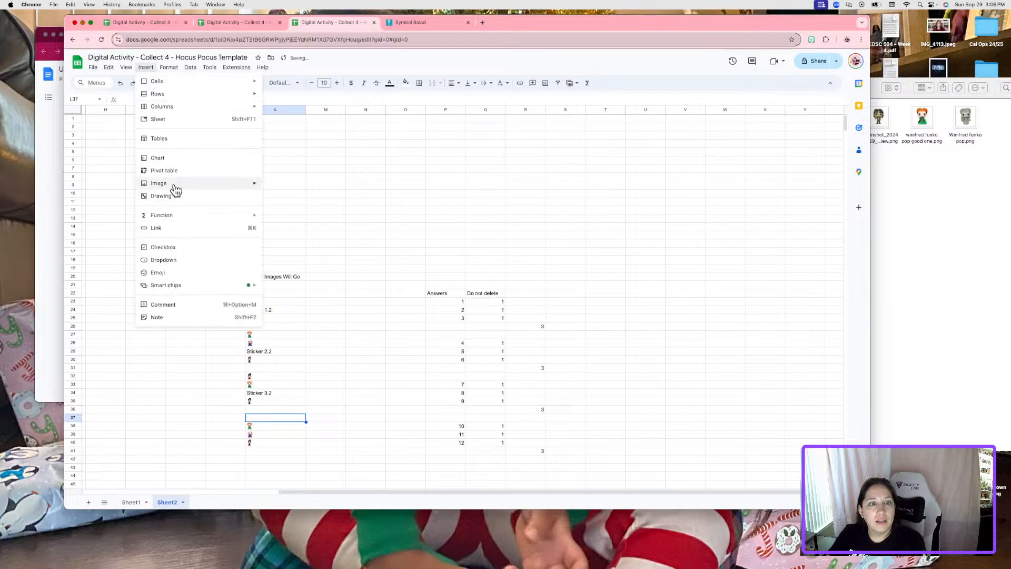
pyautogui.moveTo(174, 183)
pyautogui.click(305, 186)
pyautogui.click(950, 184)
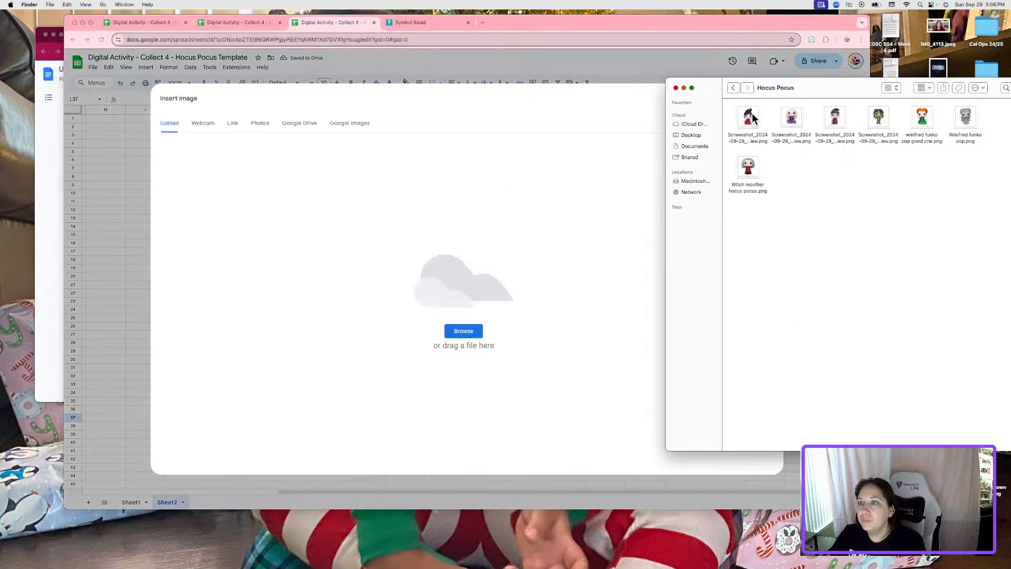
pyautogui.moveTo(644, 239); pyautogui.dragTo(525, 358)
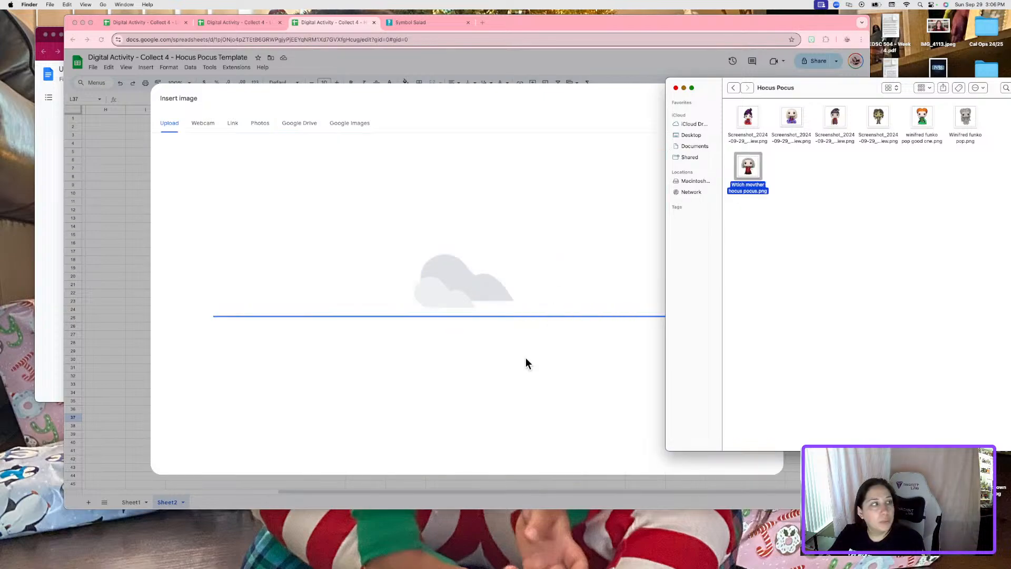
# - Insert the same grey-haired witch mother image in cell L24 in place of the Sticker 1.2 label
pyautogui.click(279, 308)
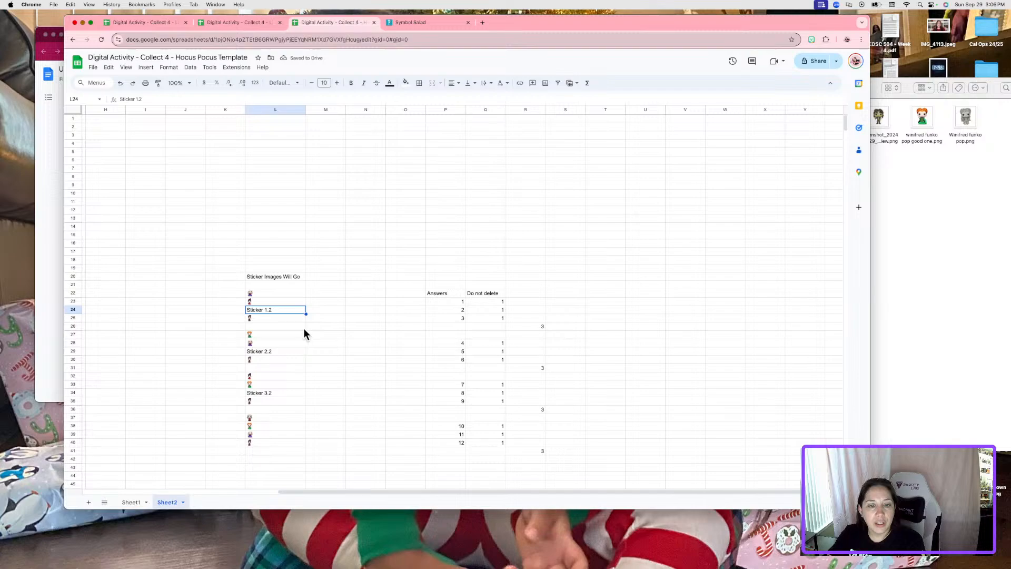
pyautogui.press('BackSpace')
pyautogui.click(146, 67)
pyautogui.moveTo(179, 184)
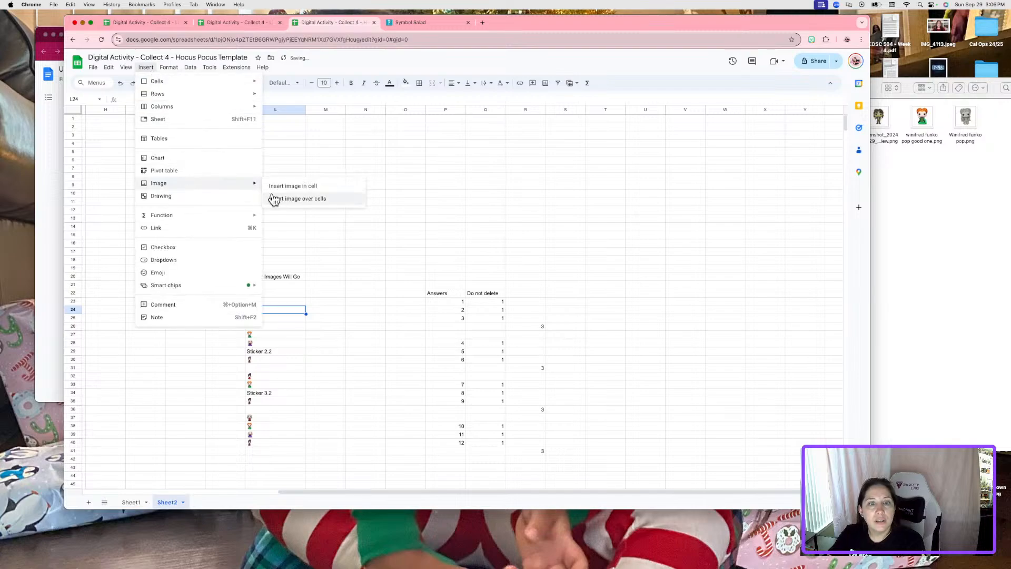
pyautogui.click(271, 198)
pyautogui.click(923, 185)
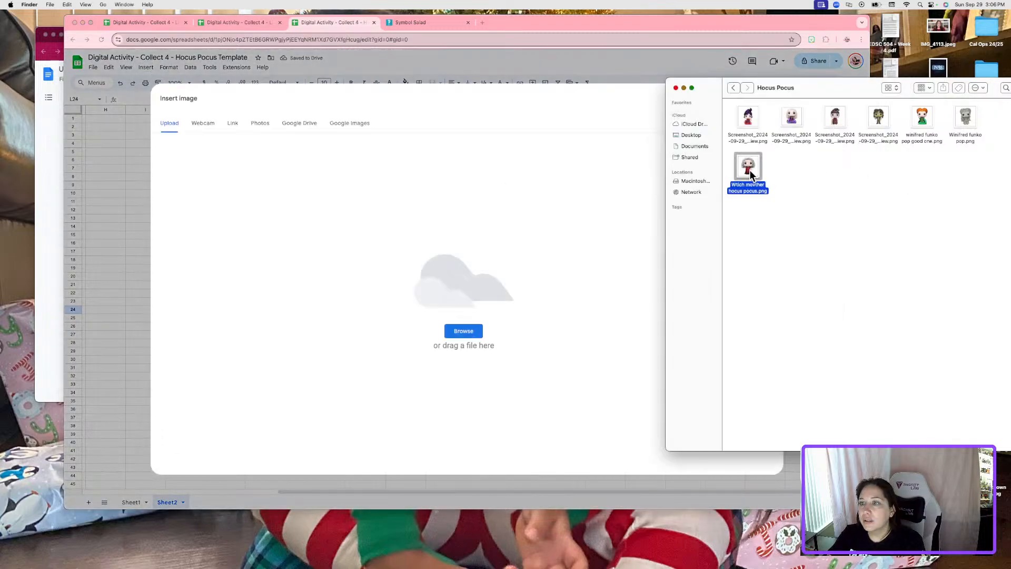
pyautogui.moveTo(750, 169); pyautogui.dragTo(551, 343)
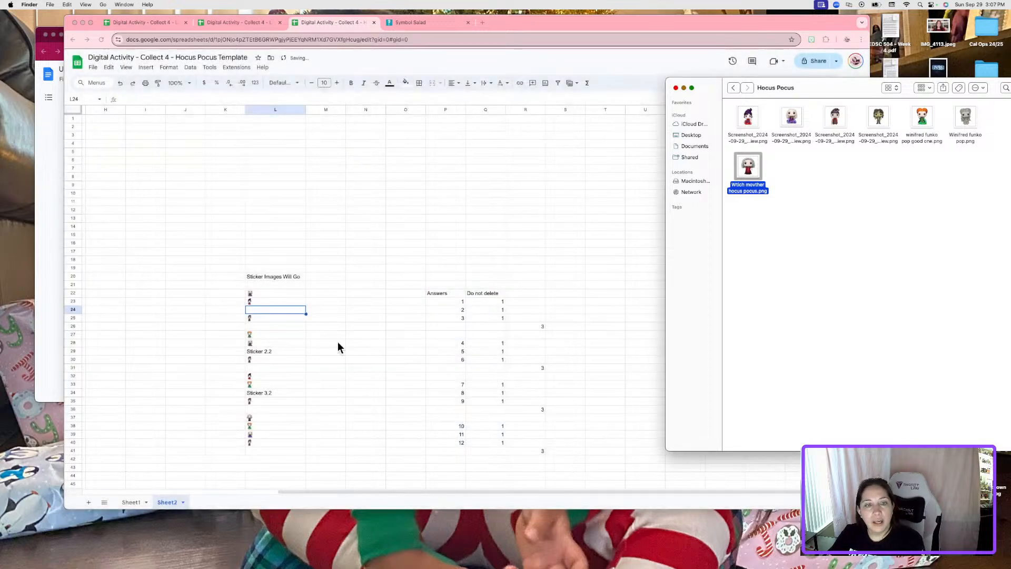
# - Replace the Sticker 2.2 label in L29 with the fourth screenshot image, the green-toned character, inserted in the cell
pyautogui.click(287, 349)
pyautogui.click(287, 351)
pyautogui.press('BackSpace')
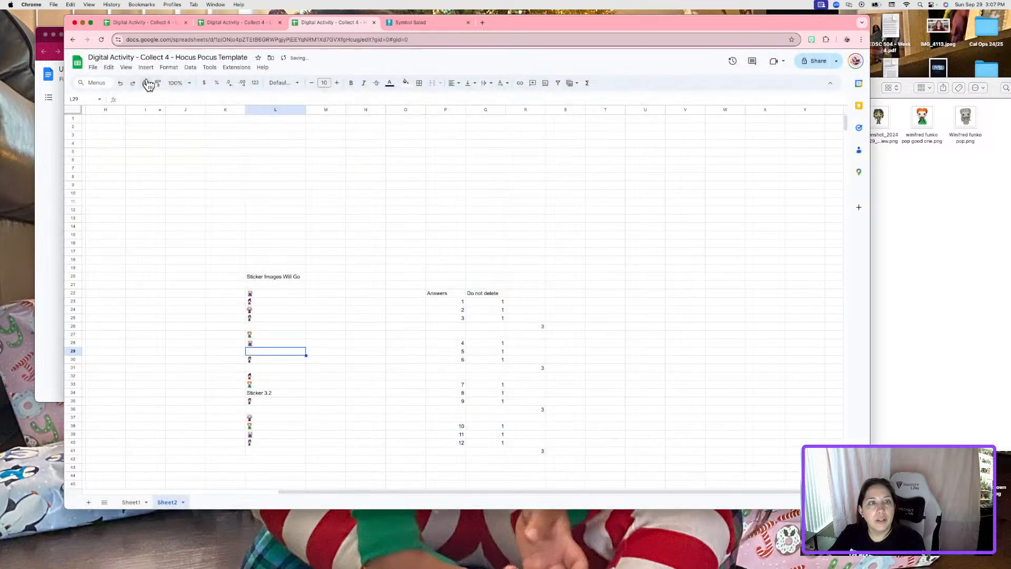
pyautogui.click(146, 67)
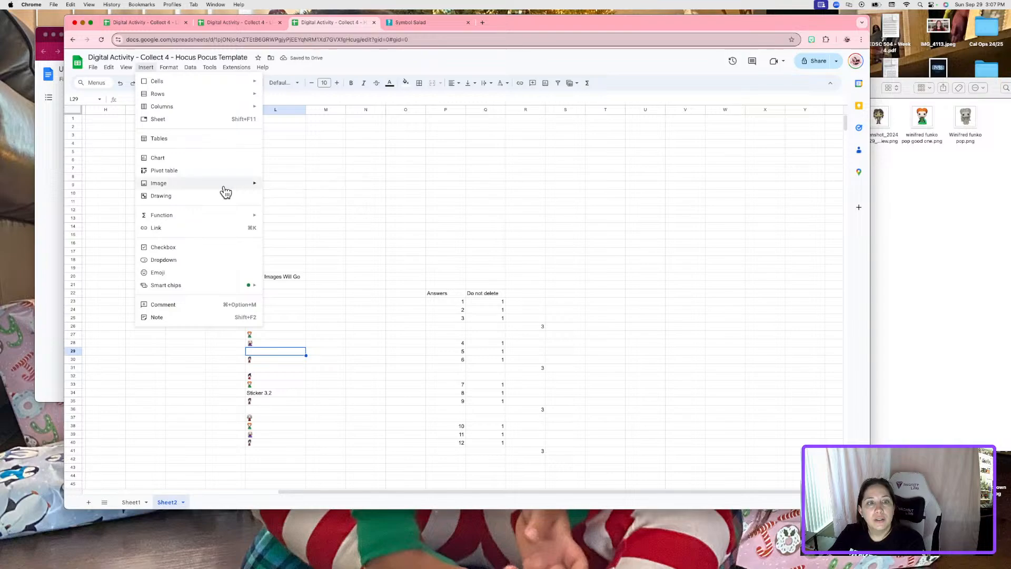
pyautogui.click(285, 184)
pyautogui.click(958, 198)
pyautogui.moveTo(886, 127); pyautogui.dragTo(477, 303)
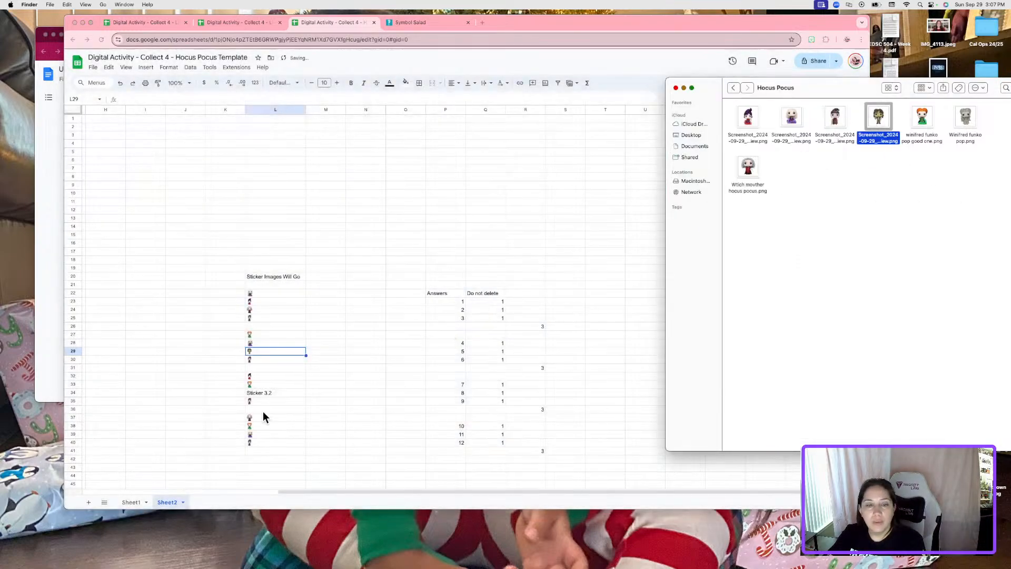
# - Replace the Sticker 3.2 label in L34 with the grey "Winifred funko pop.png" image, inserted in the cell
pyautogui.click(283, 394)
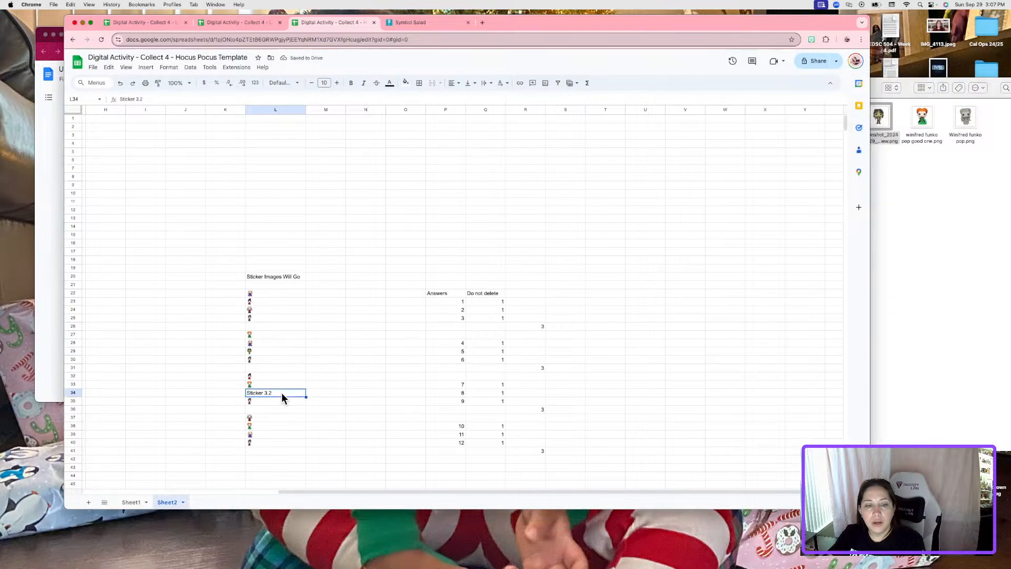
pyautogui.press('BackSpace')
pyautogui.click(145, 67)
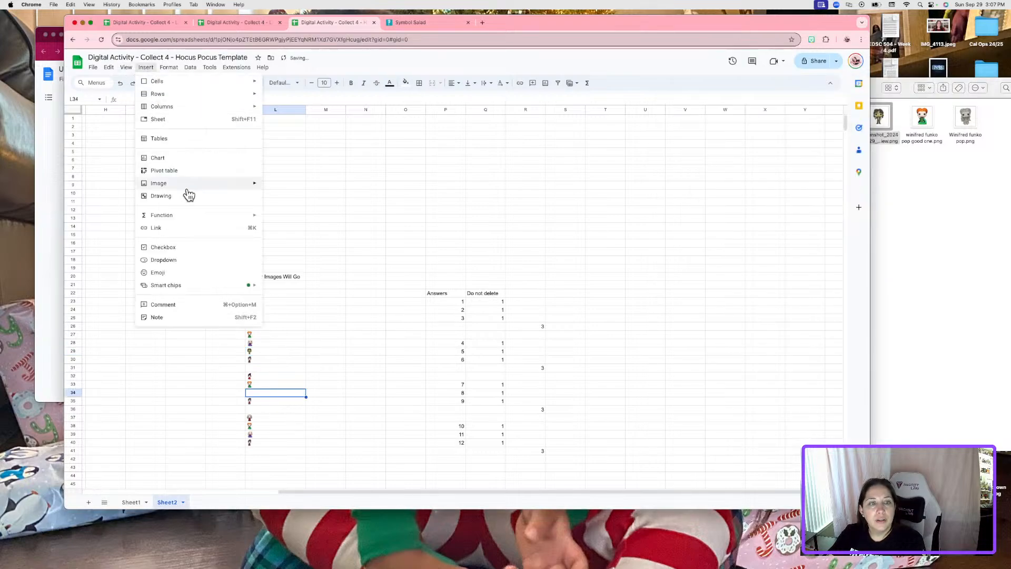
pyautogui.moveTo(187, 193)
pyautogui.click(295, 185)
pyautogui.click(963, 117)
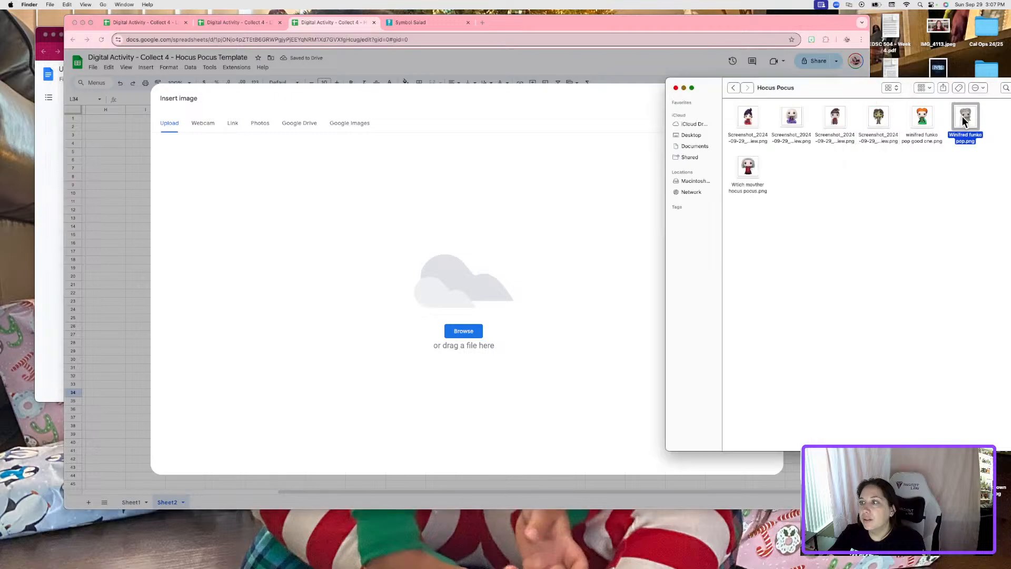
pyautogui.moveTo(964, 117); pyautogui.dragTo(438, 291)
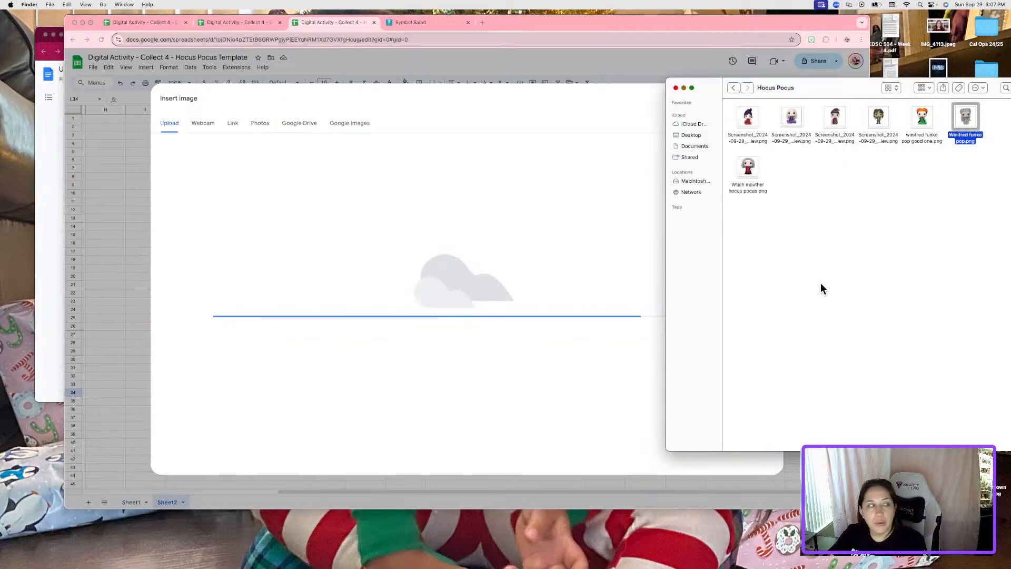
# - Close the Hocus Pocus image folder and show the activity on Sheet1 in full screen
pyautogui.click(676, 88)
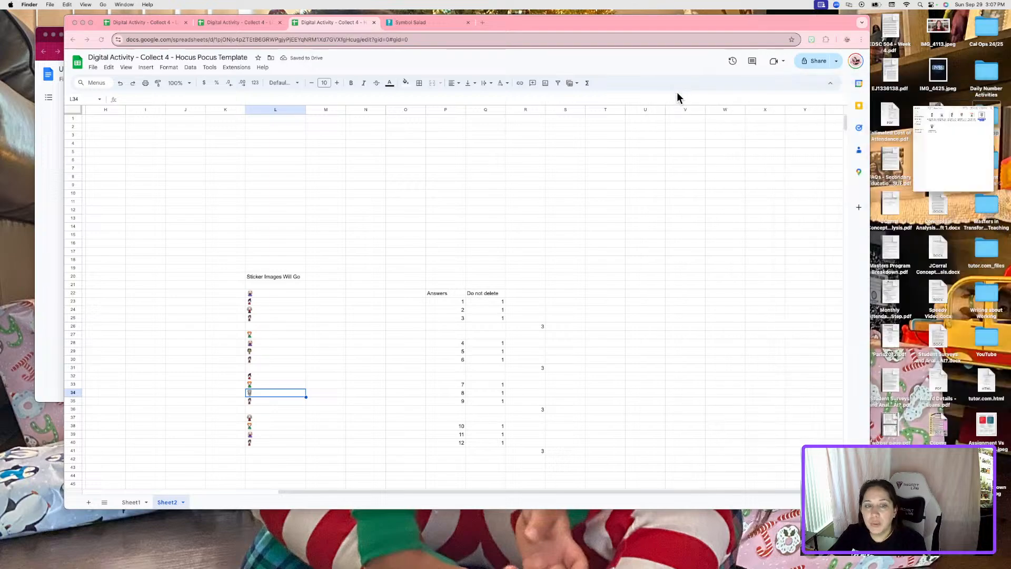
pyautogui.click(352, 402)
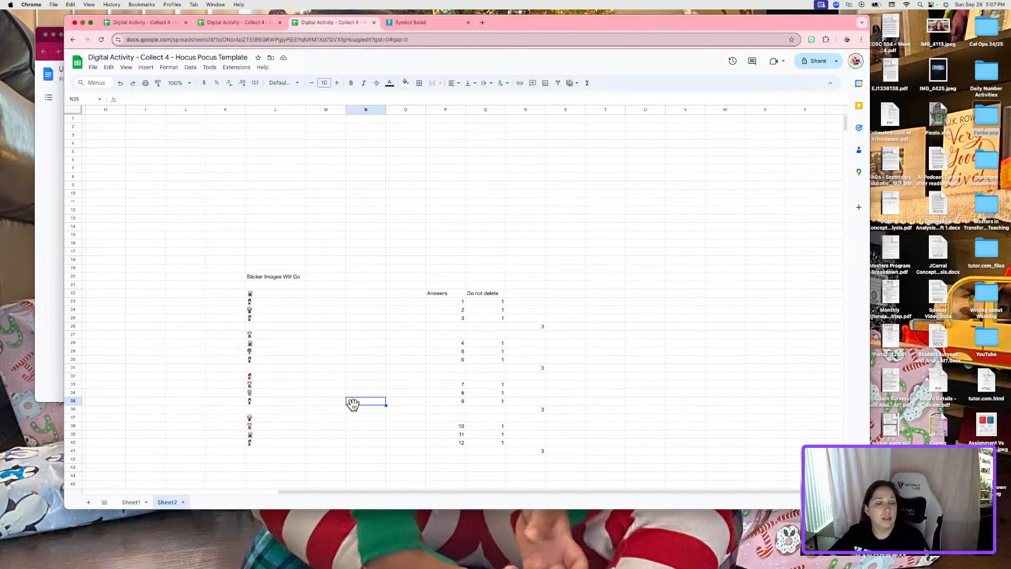
pyautogui.click(131, 502)
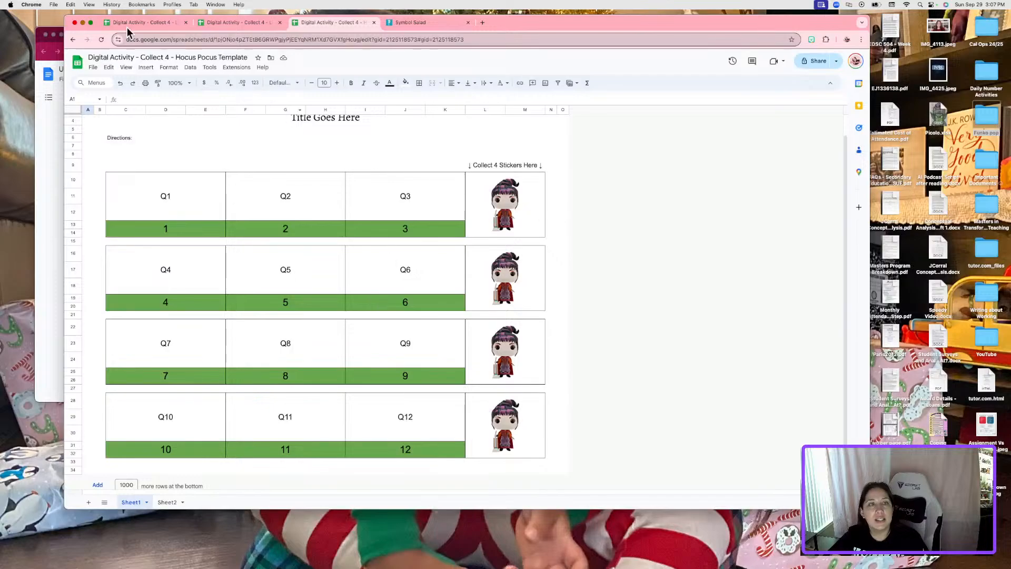
pyautogui.click(90, 22)
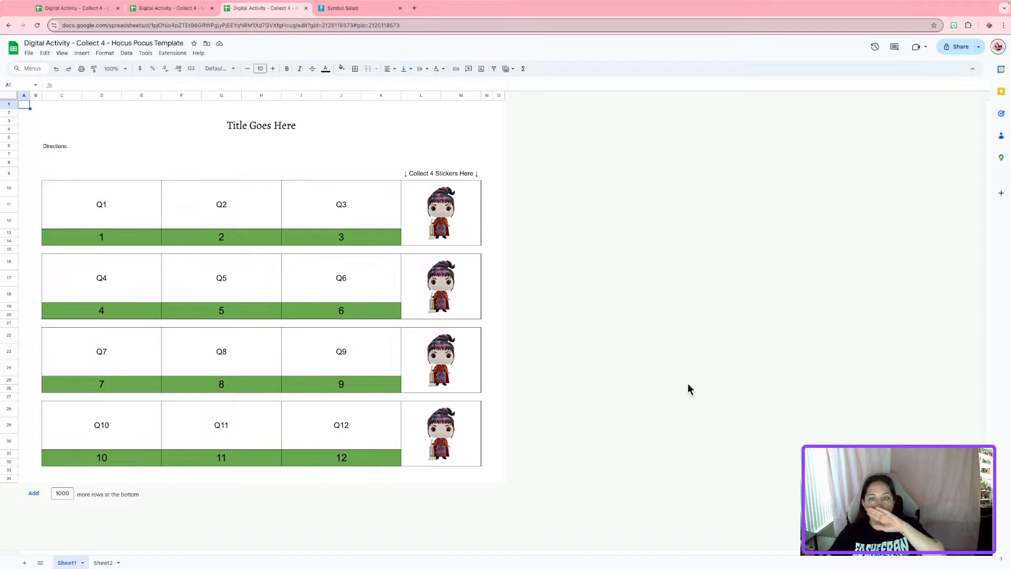
# - Test the first row's sticker by clearing the answer under Q3 and entering the incorrect answer 7
pyautogui.click(321, 240)
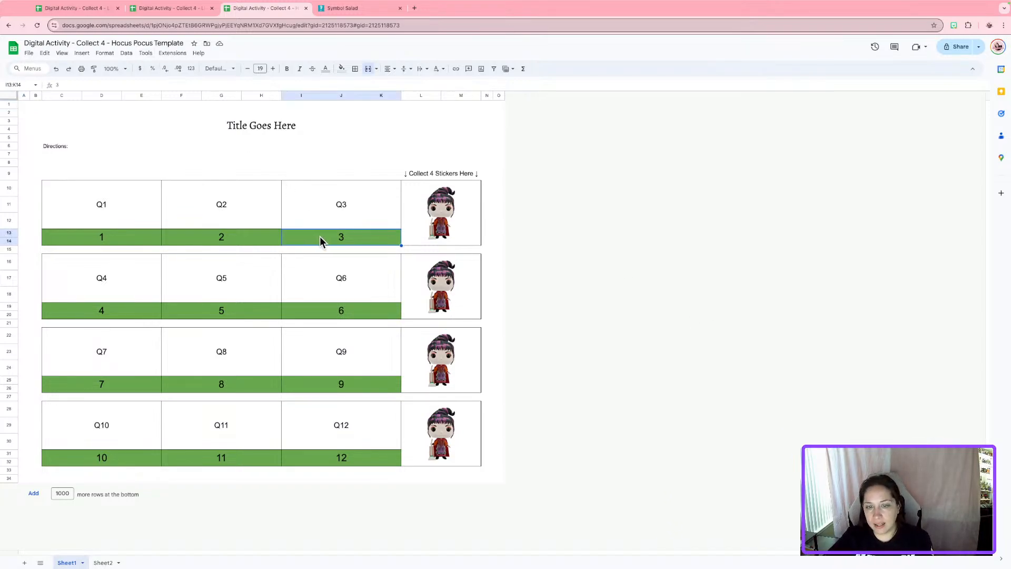
pyautogui.press('Delete')
pyautogui.click(626, 269)
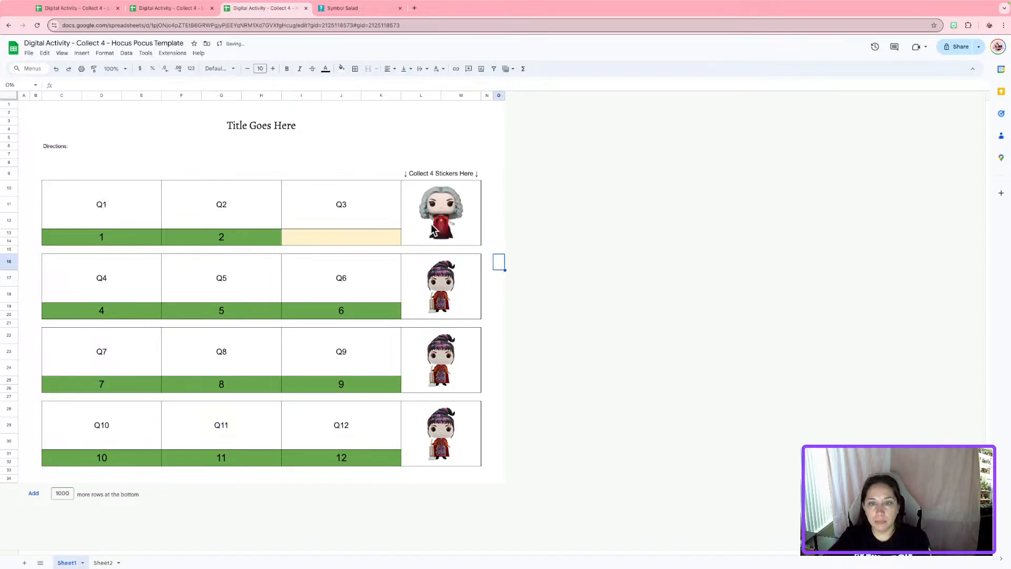
pyautogui.click(377, 235)
pyautogui.write('7')
pyautogui.click(783, 339)
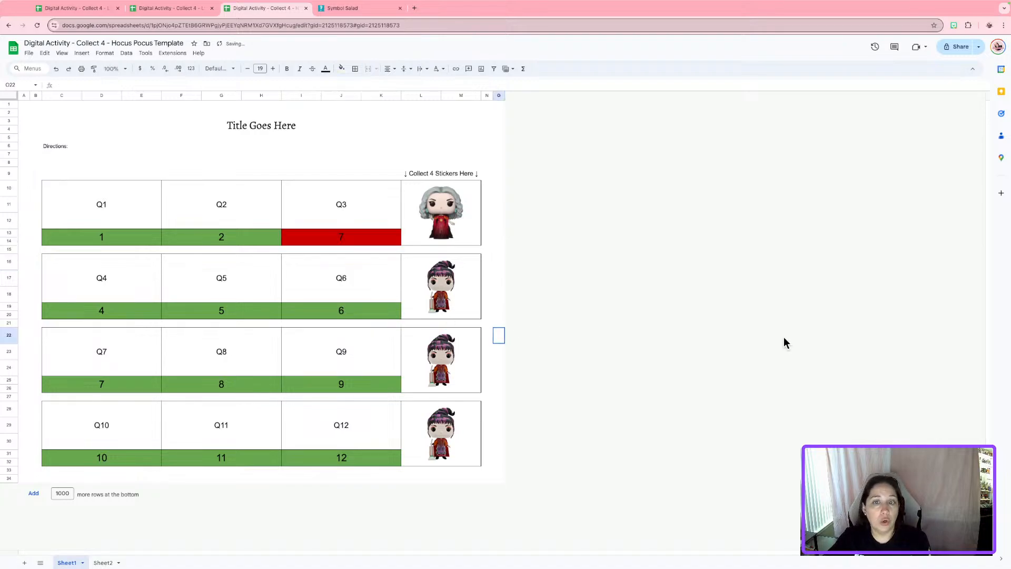
# - Test the second row's sticker by clearing the answer under Q5 and entering the incorrect answer 7
pyautogui.click(204, 319)
pyautogui.press('Delete')
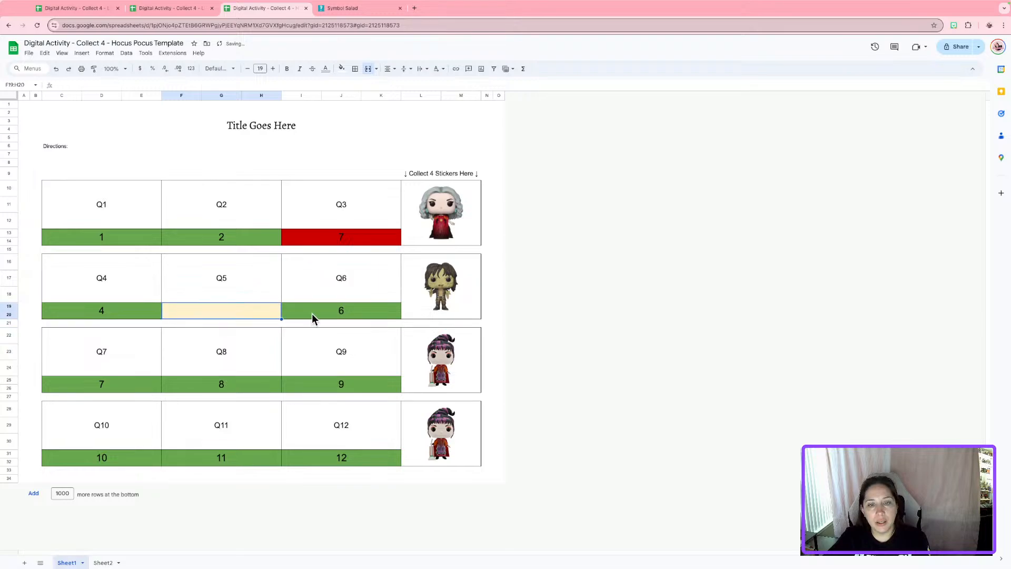
pyautogui.write('7')
pyautogui.click(655, 342)
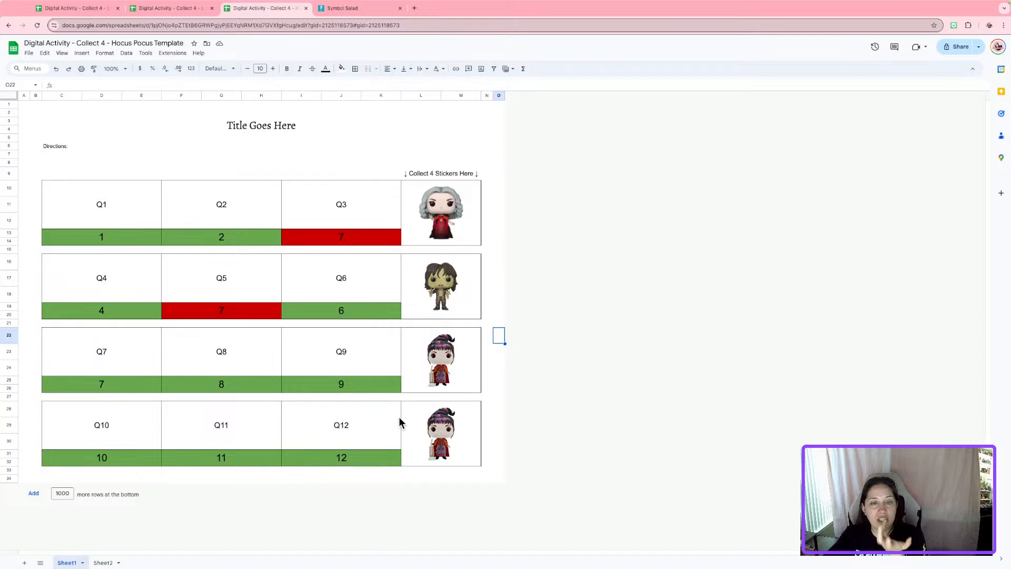
pyautogui.click(258, 315)
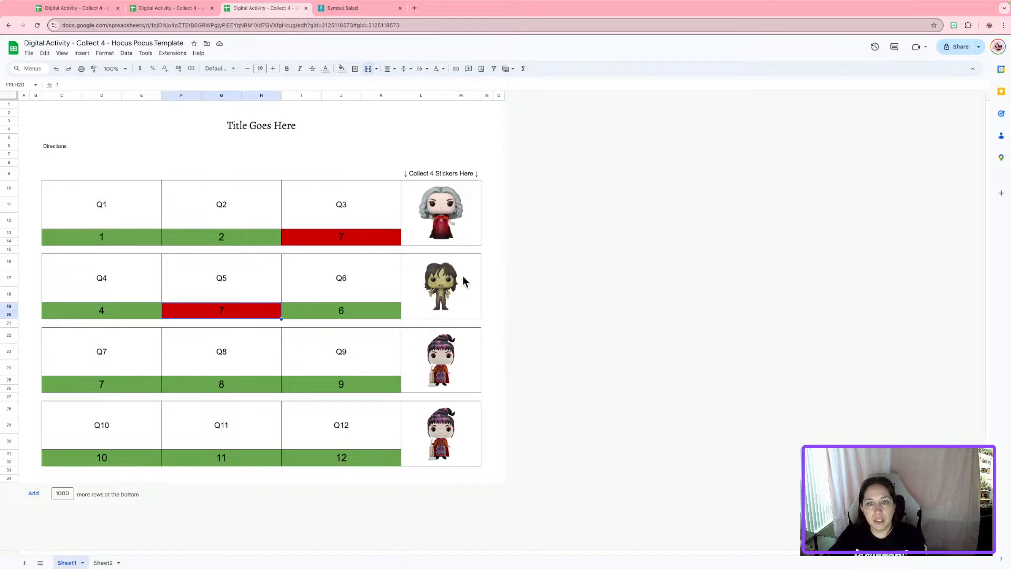
# - Test the fourth row's sticker by clearing the answers under Q11 and Q12
pyautogui.click(249, 461)
pyautogui.press('Delete')
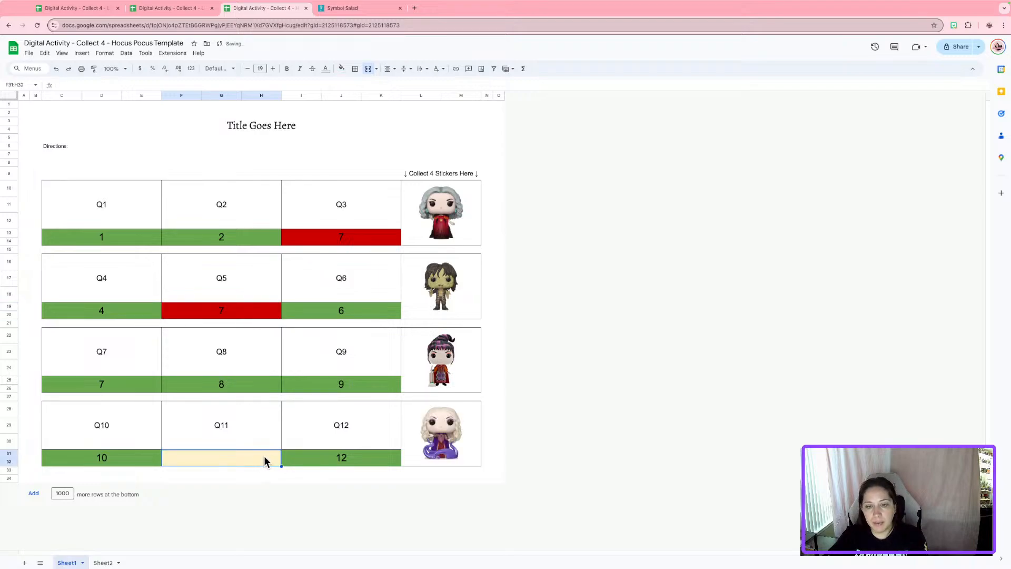
pyautogui.click(334, 458)
pyautogui.press('Delete')
pyautogui.click(627, 393)
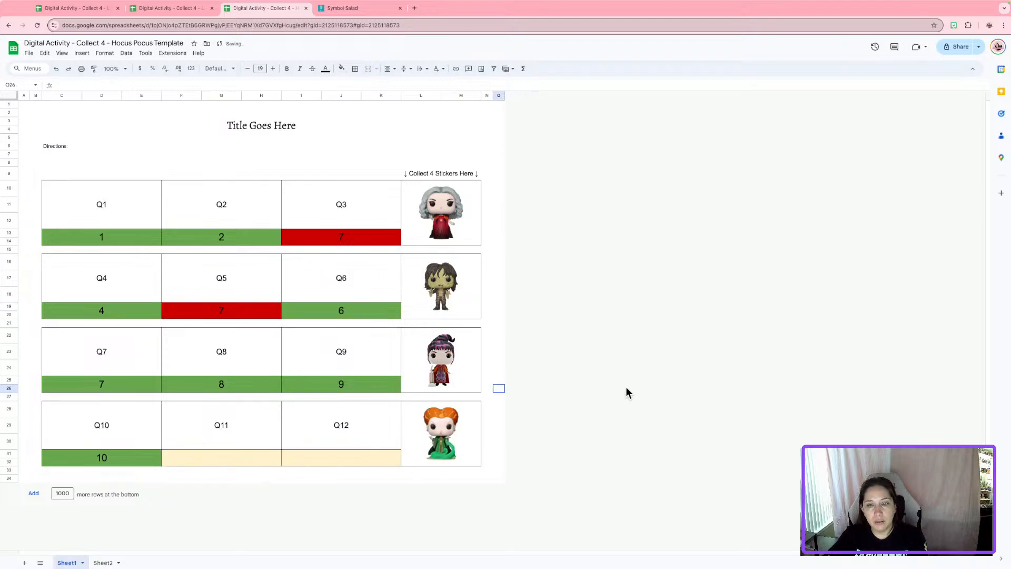
# - Test the third row's sticker by clearing the answers under Q9 and Q8
pyautogui.click(332, 386)
pyautogui.press('Delete')
pyautogui.click(252, 385)
pyautogui.press('Delete')
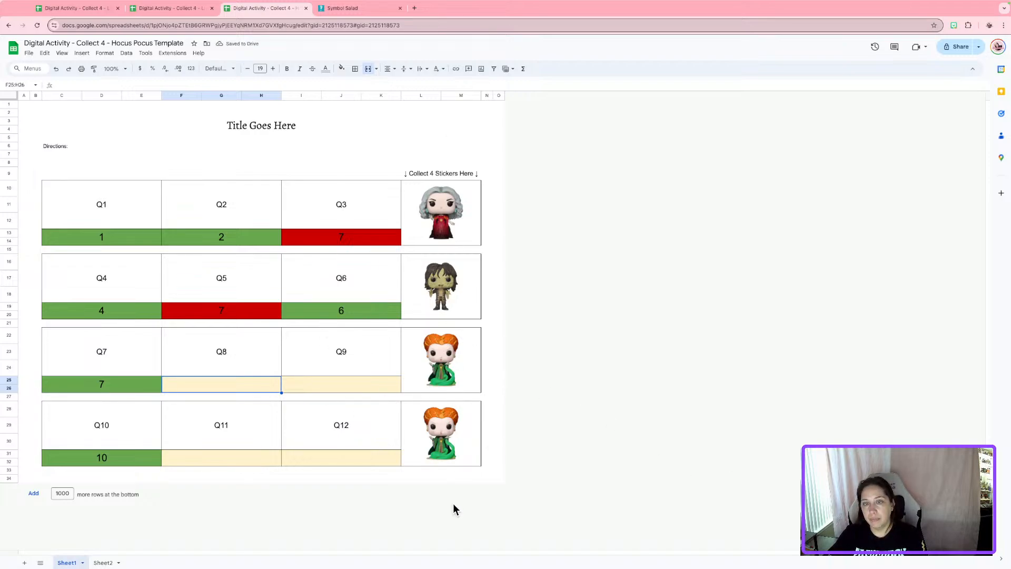
# - Undo all the test edits, back through the change to the Q3 answer, to restore the correct answers
pyautogui.click(56, 71)
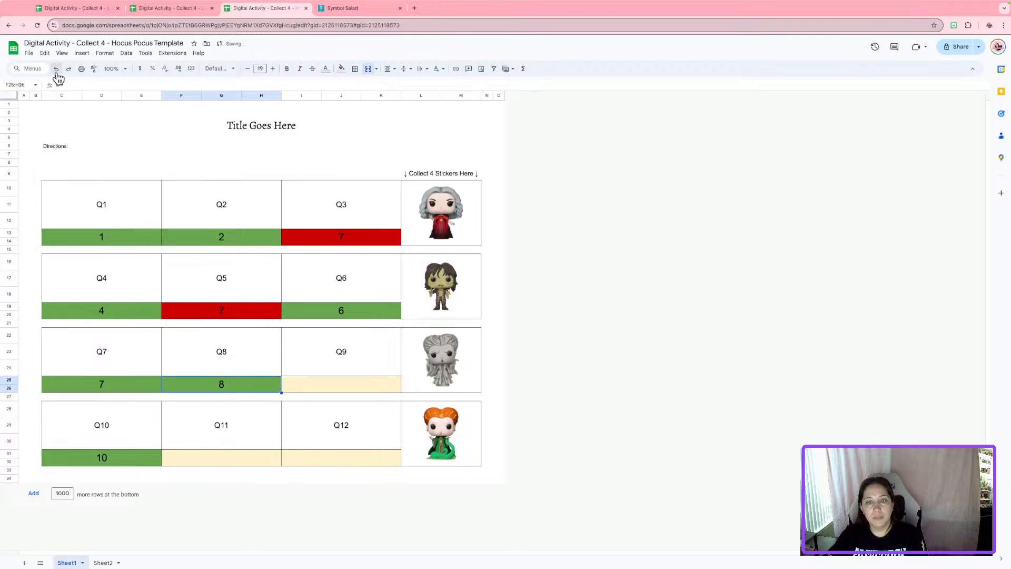
pyautogui.click(56, 69)
pyautogui.click(55, 69)
pyautogui.click(56, 69)
pyautogui.click(56, 69)
pyautogui.click(55, 69)
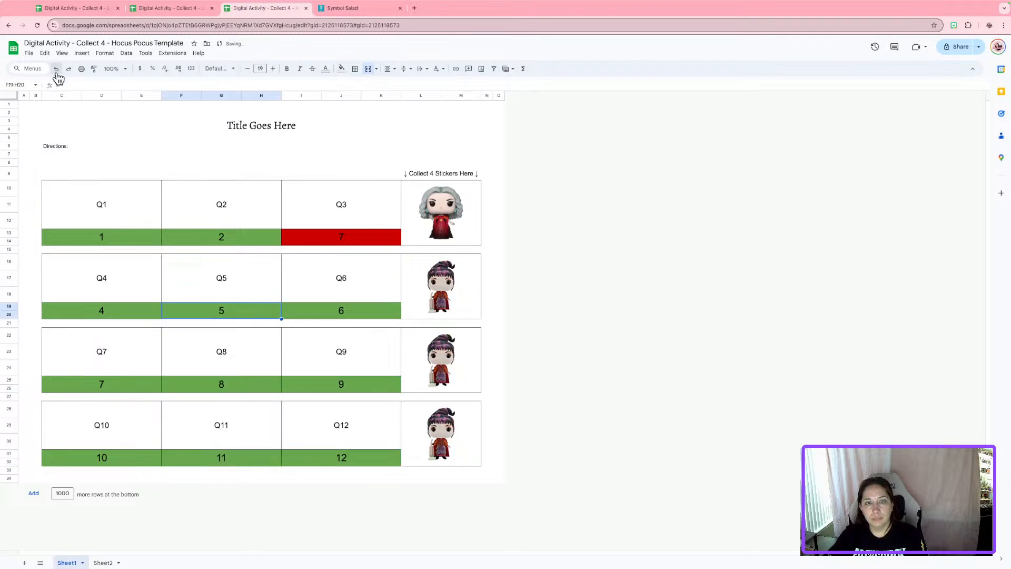
pyautogui.click(55, 69)
pyautogui.click(56, 69)
pyautogui.click(588, 298)
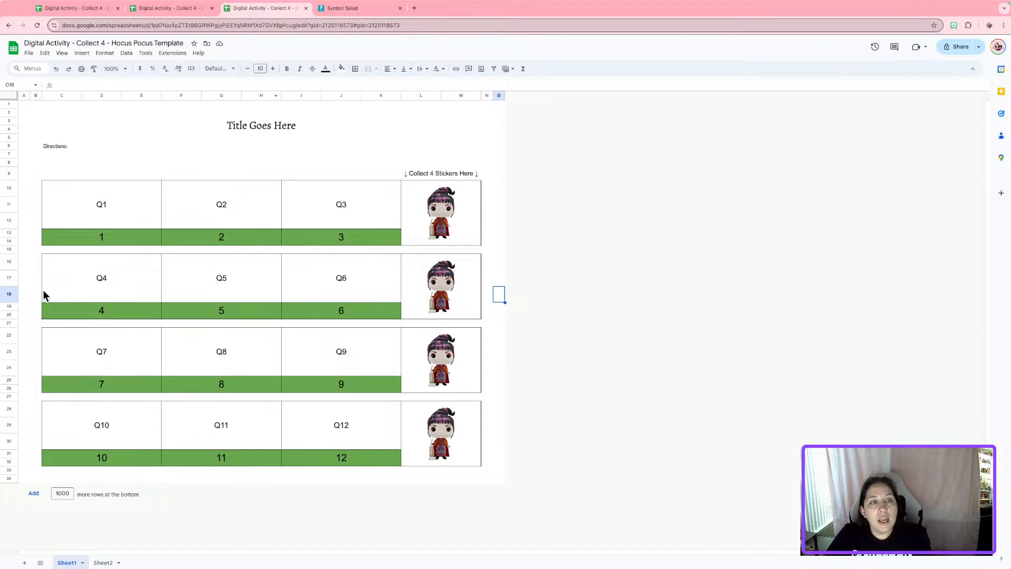
pyautogui.click(23, 96)
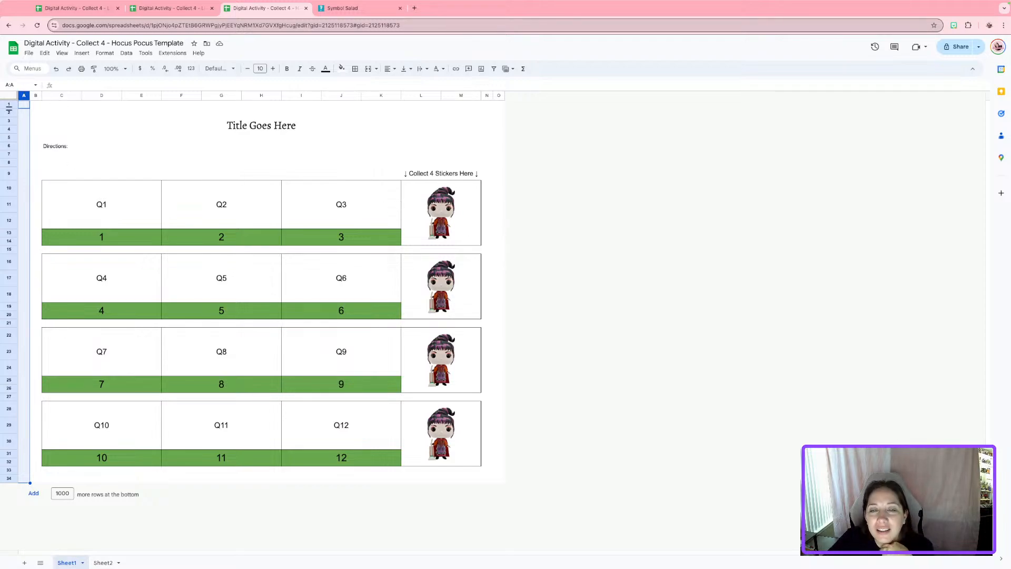
pyautogui.click(9, 95)
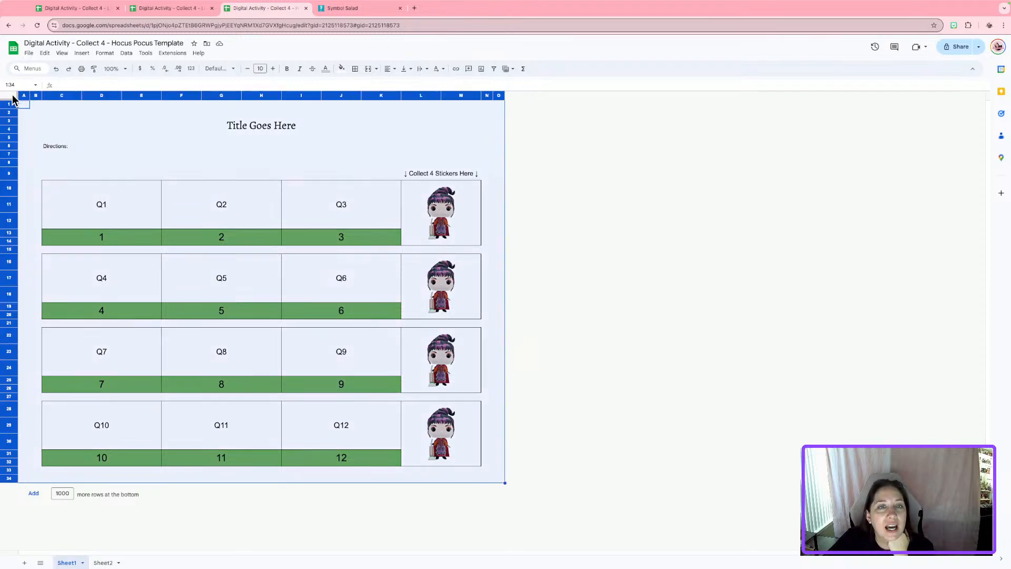
pyautogui.click(342, 68)
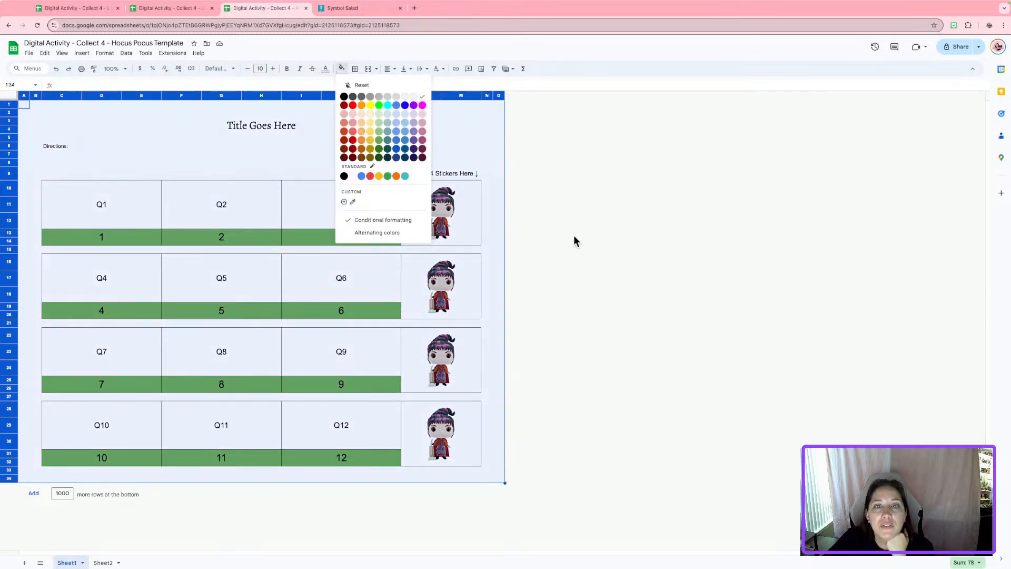
pyautogui.click(573, 236)
pyautogui.click(16, 95)
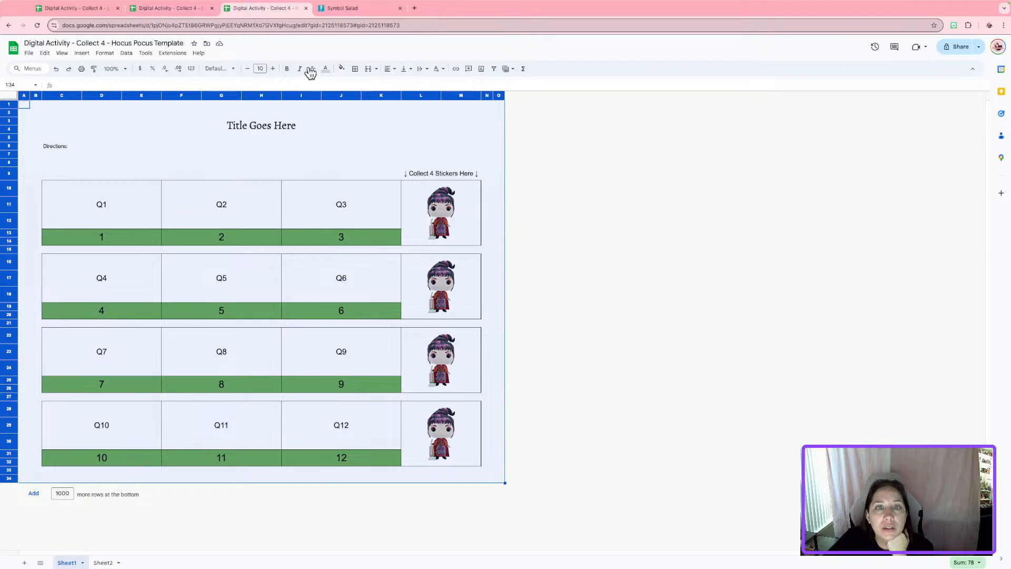
pyautogui.click(496, 153)
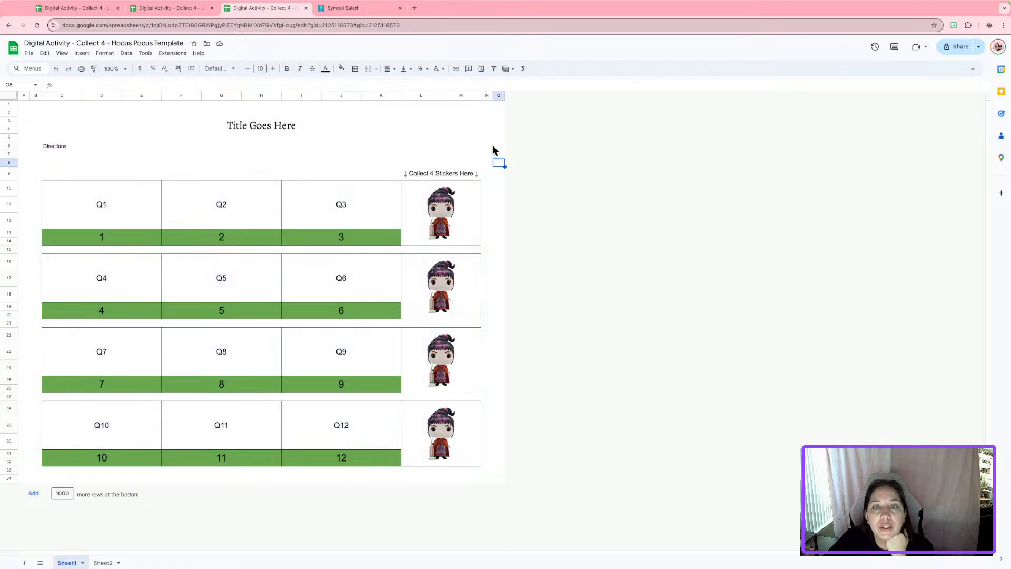
pyautogui.click(474, 127)
pyautogui.click(464, 106)
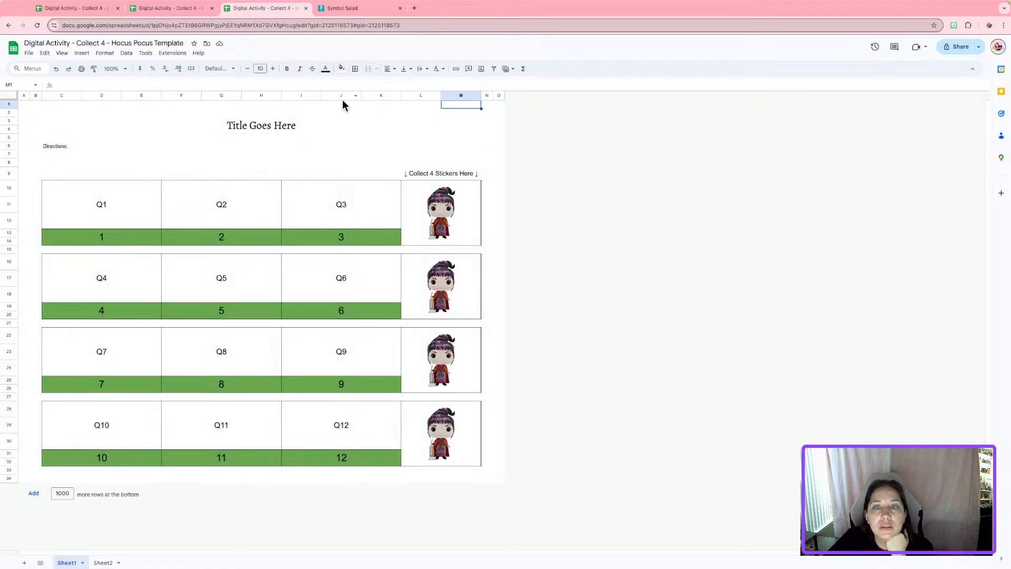
# - Sample the pale skin tone from the first row's sticker as a custom colour and fill the whole sheet with it
pyautogui.click(365, 114)
pyautogui.click(341, 68)
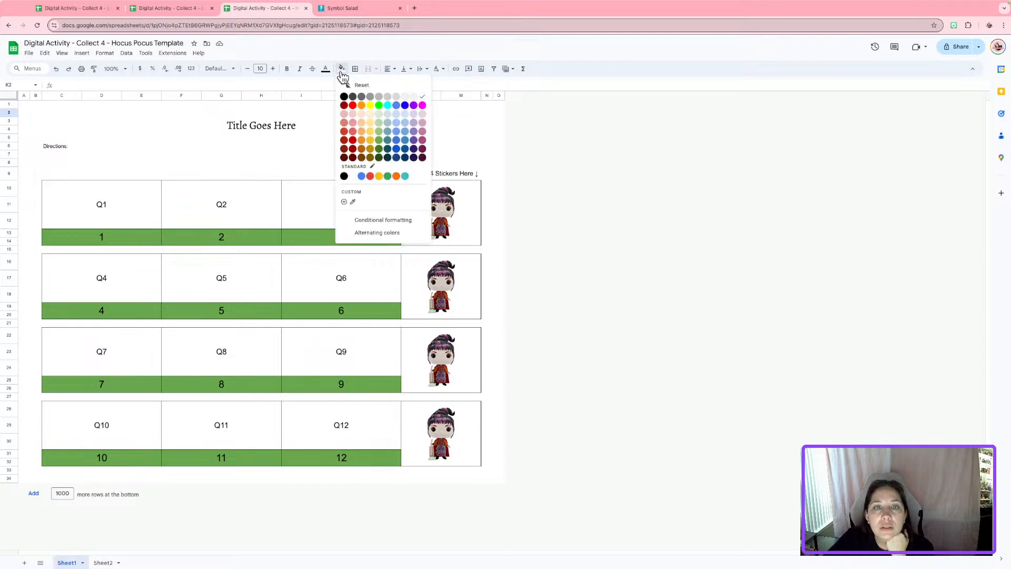
pyautogui.click(353, 202)
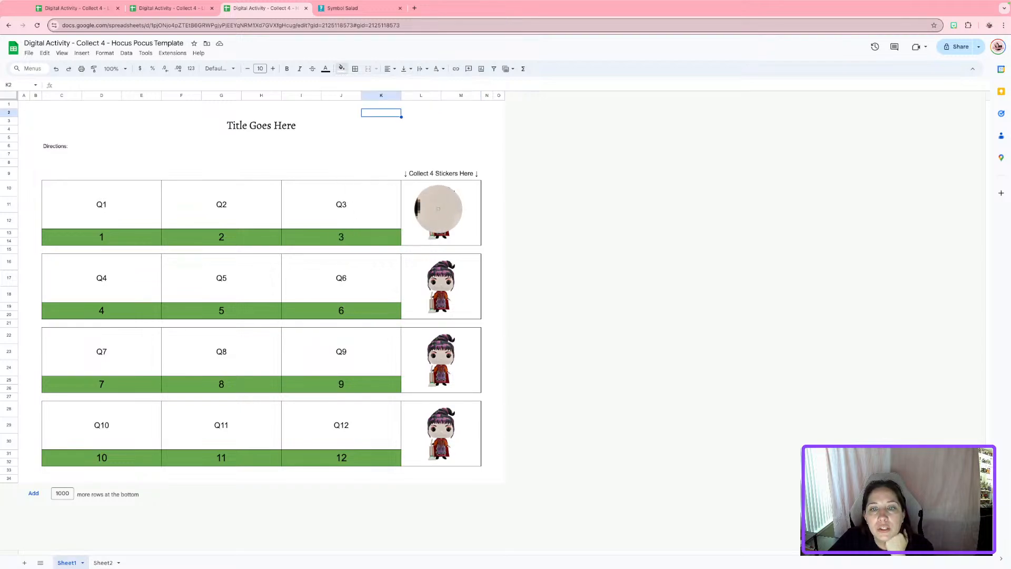
pyautogui.click(9, 96)
pyautogui.click(341, 68)
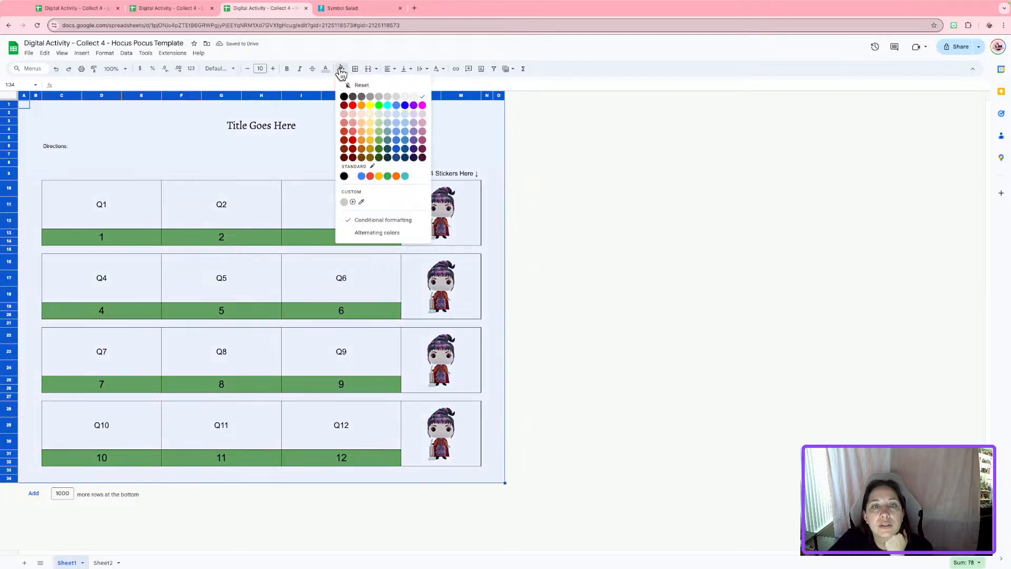
pyautogui.click(346, 204)
pyautogui.click(650, 192)
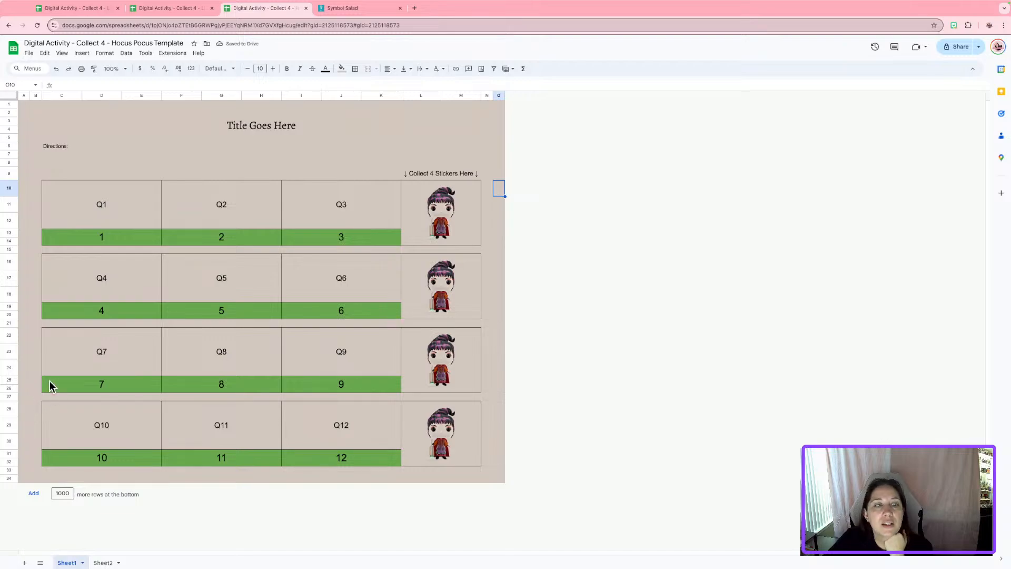
# - Fill all twelve question cells, Q1 to Q12, with white
pyautogui.click(122, 201)
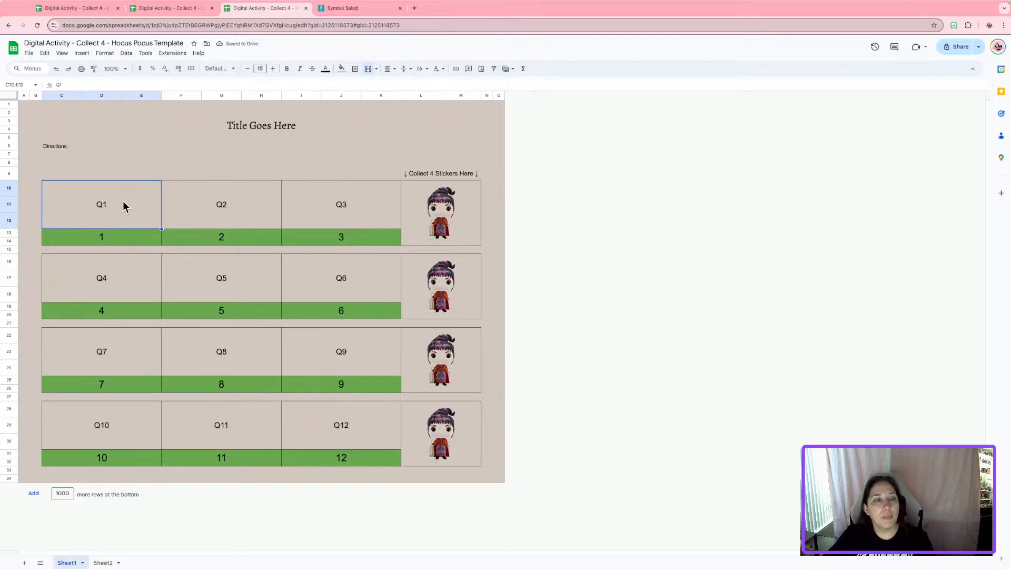
pyautogui.keyDown('ctrl'); pyautogui.click(216, 211); pyautogui.keyUp('ctrl')
pyautogui.keyDown('ctrl'); pyautogui.click(361, 219); pyautogui.keyUp('ctrl')
pyautogui.keyDown('ctrl'); pyautogui.click(133, 279); pyautogui.keyUp('ctrl')
pyautogui.keyDown('ctrl'); pyautogui.click(274, 280); pyautogui.keyUp('ctrl')
pyautogui.keyDown('ctrl'); pyautogui.click(294, 280); pyautogui.keyUp('ctrl')
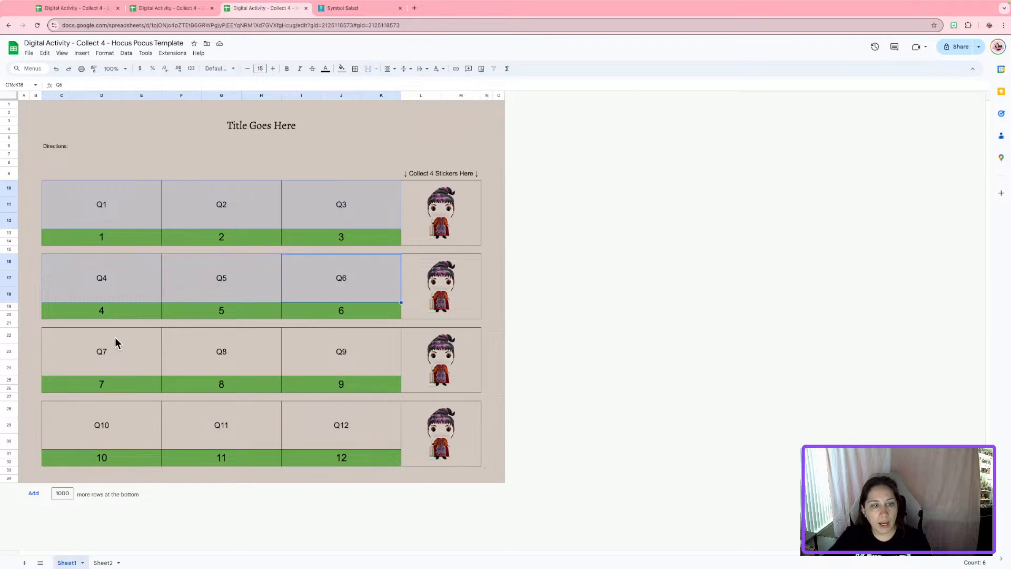
pyautogui.keyDown('ctrl'); pyautogui.click(116, 343); pyautogui.keyUp('ctrl')
pyautogui.keyDown('ctrl'); pyautogui.click(206, 353); pyautogui.keyUp('ctrl')
pyautogui.keyDown('ctrl'); pyautogui.click(299, 366); pyautogui.keyUp('ctrl')
pyautogui.keyDown('ctrl'); pyautogui.click(122, 433); pyautogui.keyUp('ctrl')
pyautogui.keyDown('ctrl'); pyautogui.click(211, 434); pyautogui.keyUp('ctrl')
pyautogui.keyDown('ctrl'); pyautogui.click(333, 421); pyautogui.keyUp('ctrl')
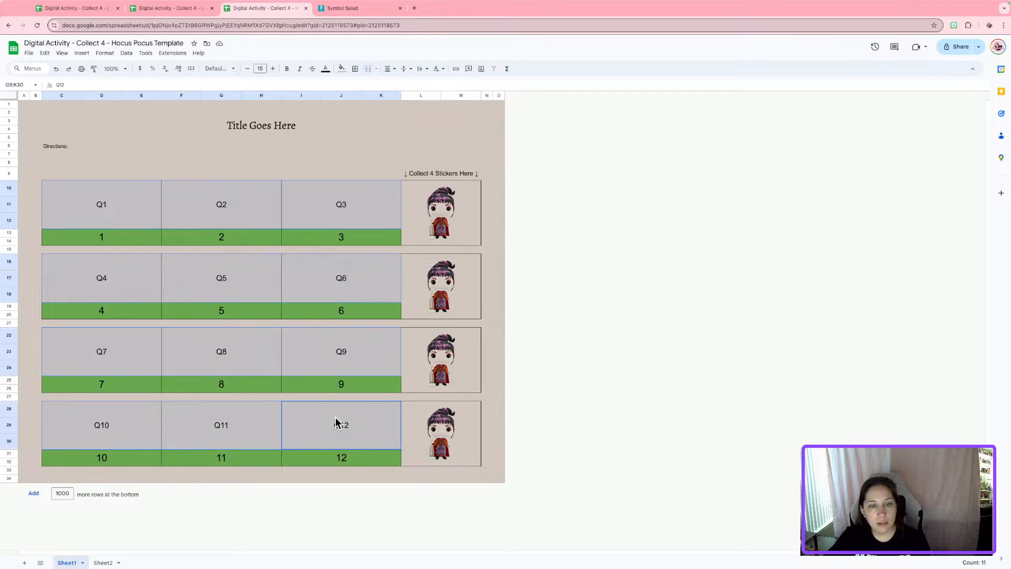
pyautogui.click(341, 69)
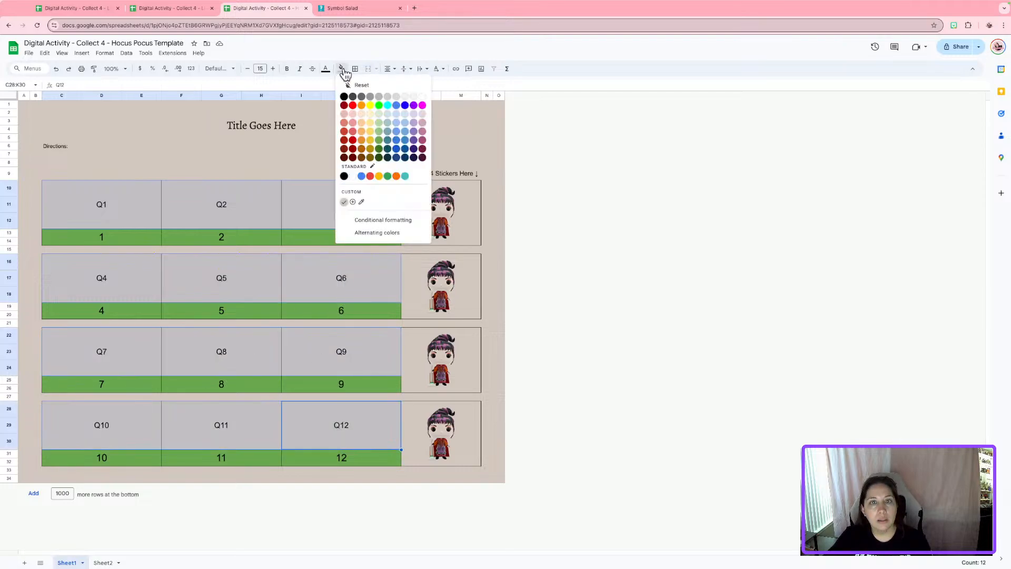
pyautogui.click(422, 97)
pyautogui.click(587, 174)
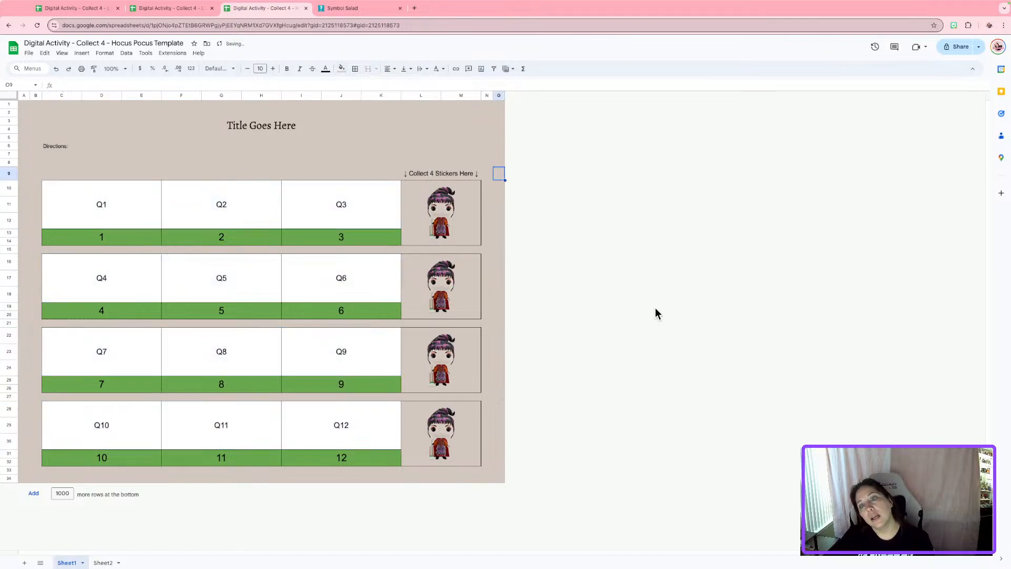
# - Fill the four sticker cells with a rust red sampled from the first row's sticker
pyautogui.click(472, 221)
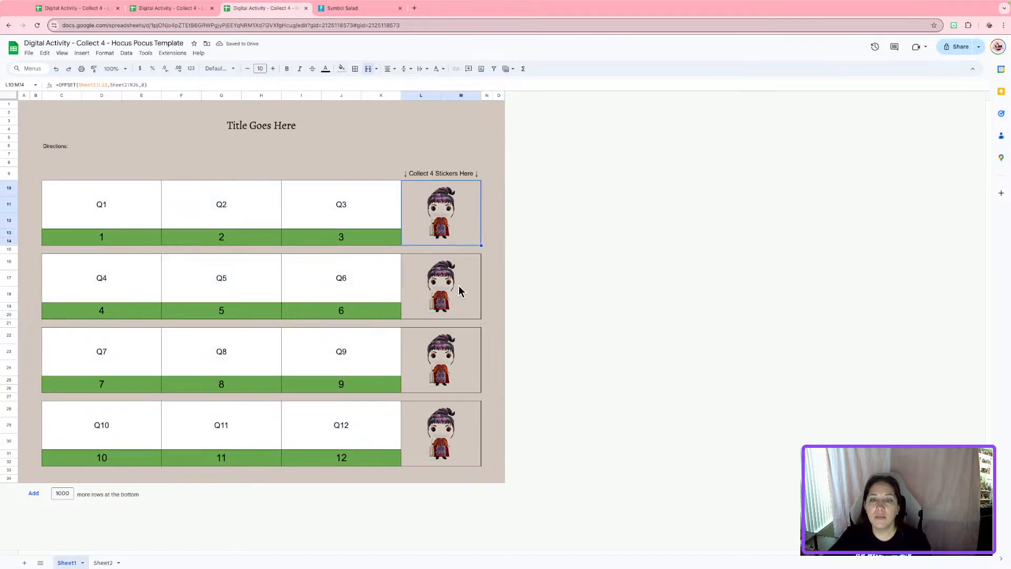
pyautogui.keyDown('ctrl'); pyautogui.click(460, 287); pyautogui.keyUp('ctrl')
pyautogui.keyDown('ctrl'); pyautogui.click(463, 358); pyautogui.keyUp('ctrl')
pyautogui.keyDown('ctrl'); pyautogui.click(471, 433); pyautogui.keyUp('ctrl')
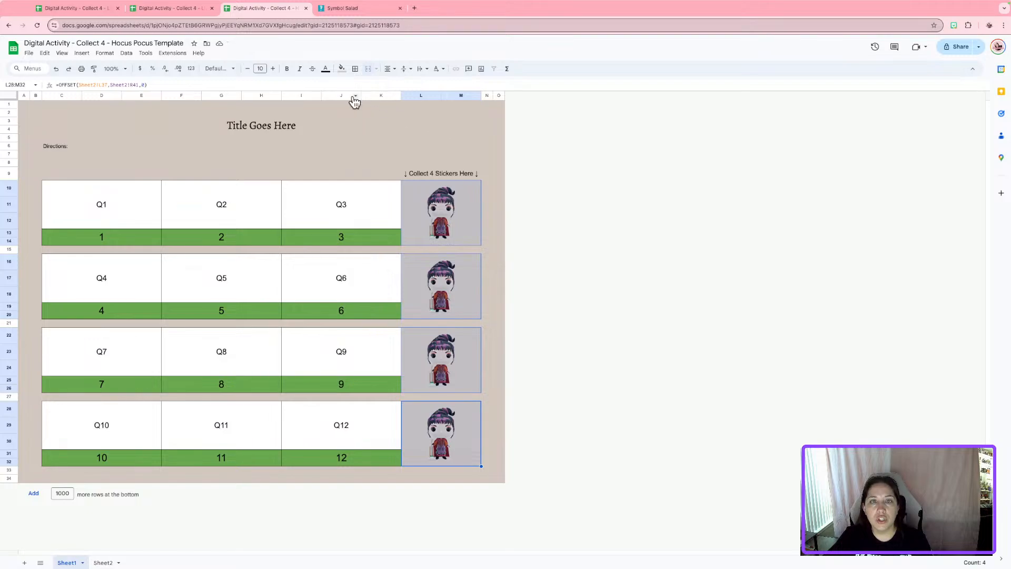
pyautogui.click(342, 69)
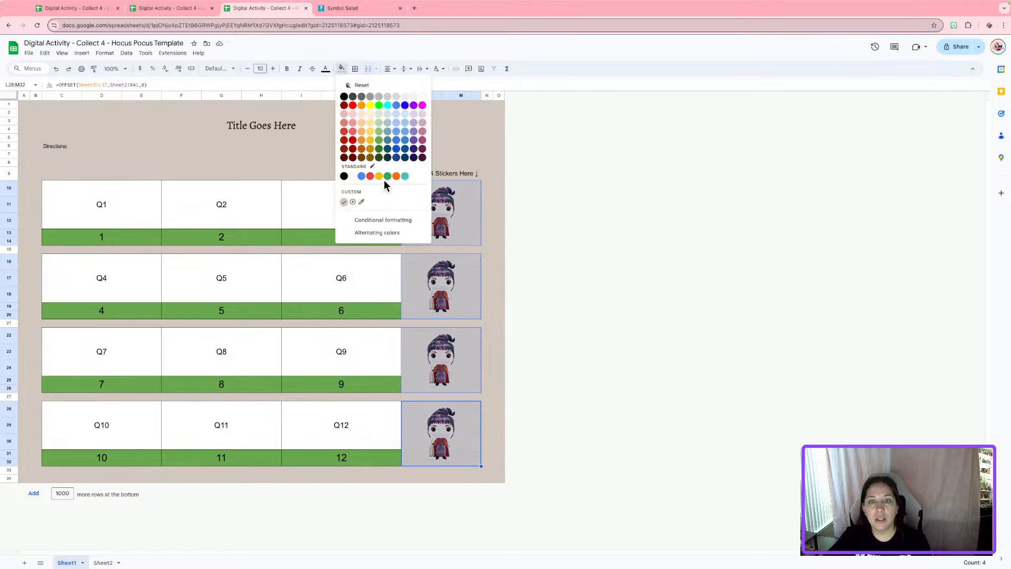
pyautogui.click(361, 202)
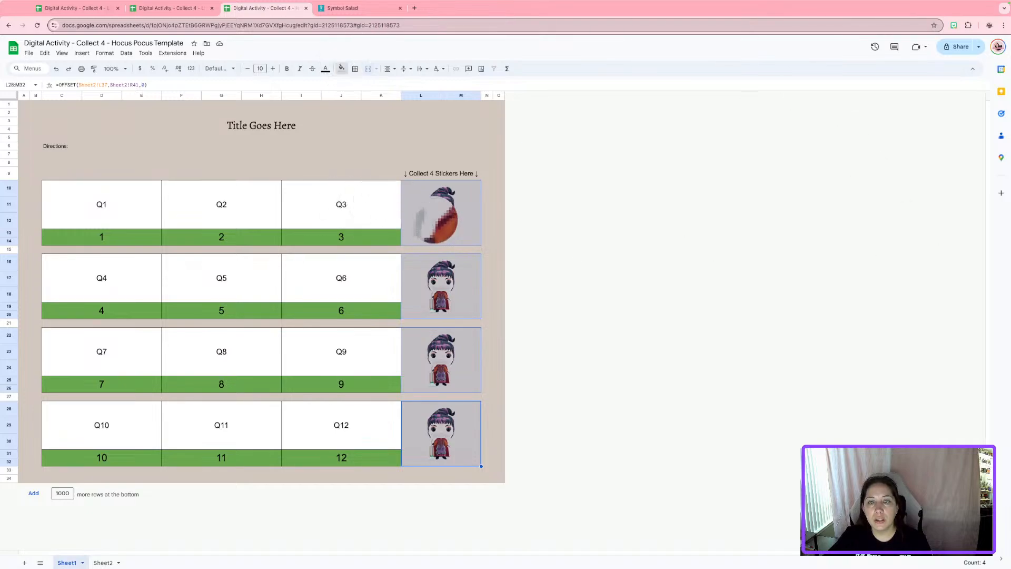
pyautogui.click(435, 227)
pyautogui.click(497, 206)
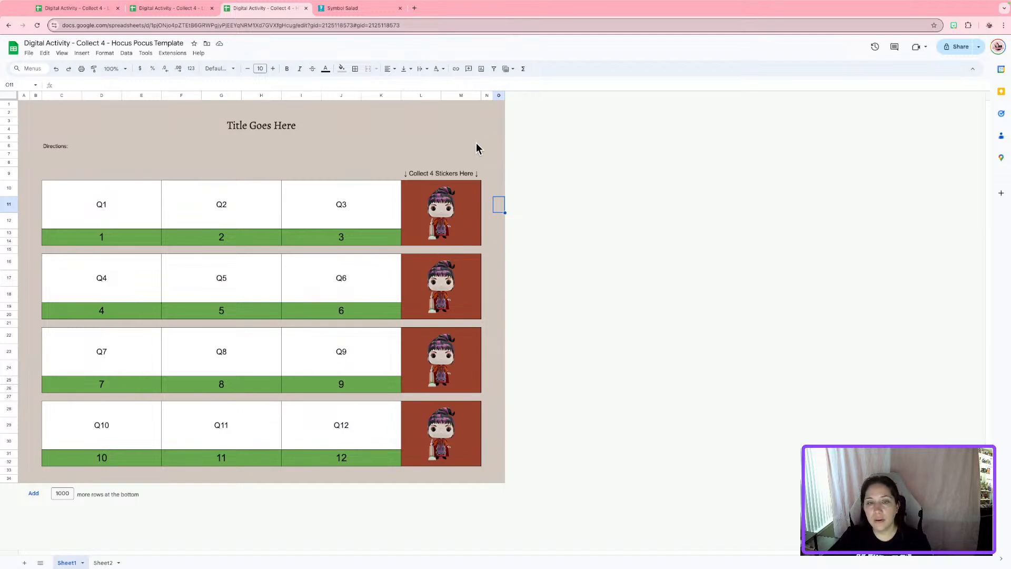
# - Fill rows 1 and 34 and columns A and O with a purple sampled from the first sticker's hair, forming a border
pyautogui.click(9, 104)
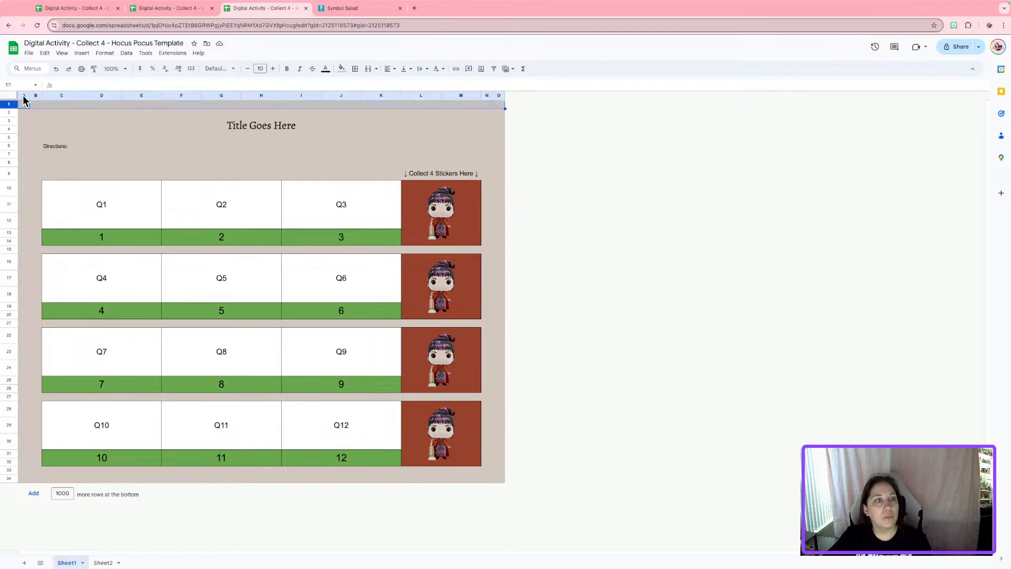
pyautogui.keyDown('ctrl'); pyautogui.click(24, 96); pyautogui.keyUp('ctrl')
pyautogui.keyDown('ctrl'); pyautogui.click(500, 95); pyautogui.keyUp('ctrl')
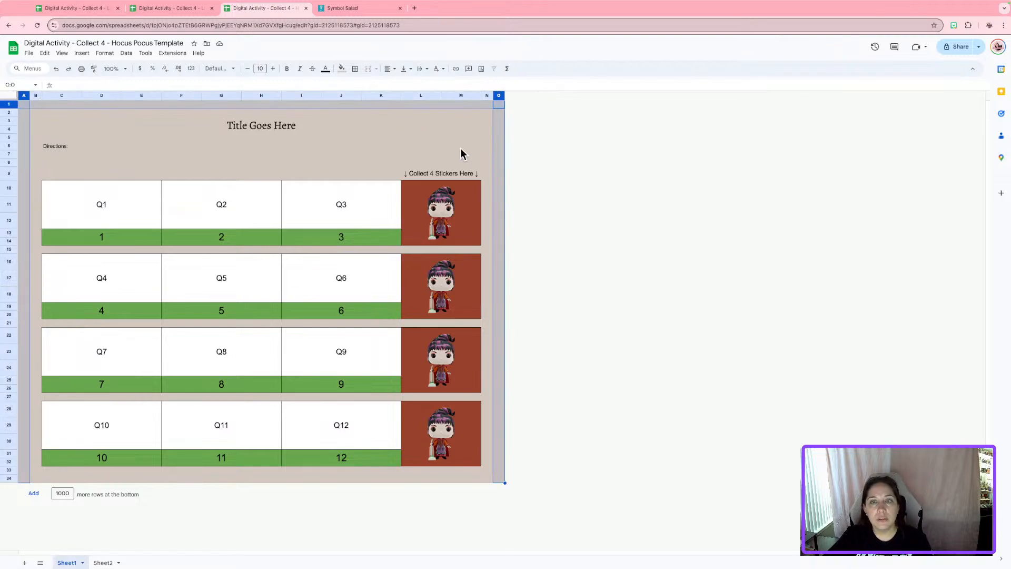
pyautogui.keyDown('ctrl'); pyautogui.click(9, 479); pyautogui.keyUp('ctrl')
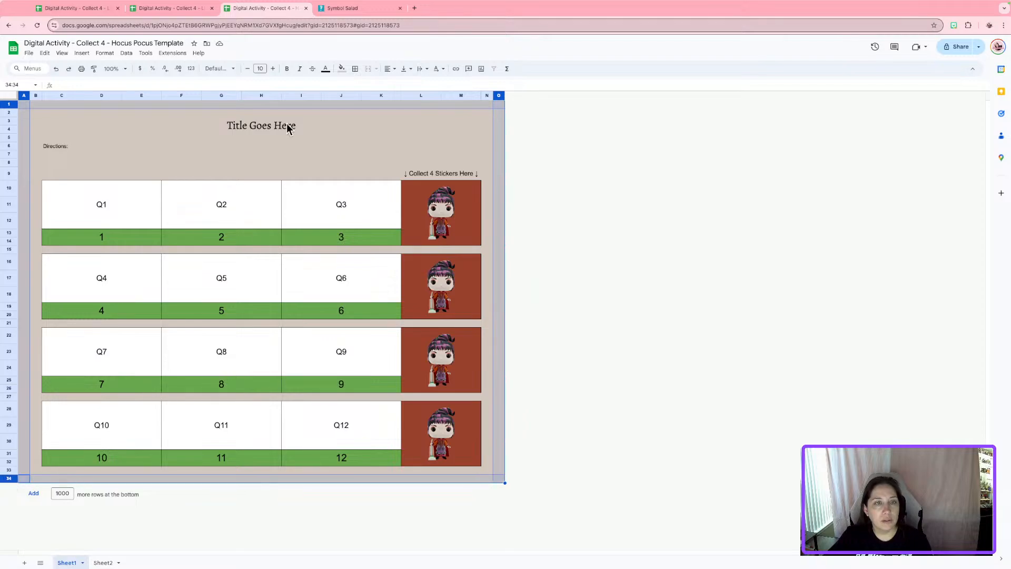
pyautogui.click(341, 68)
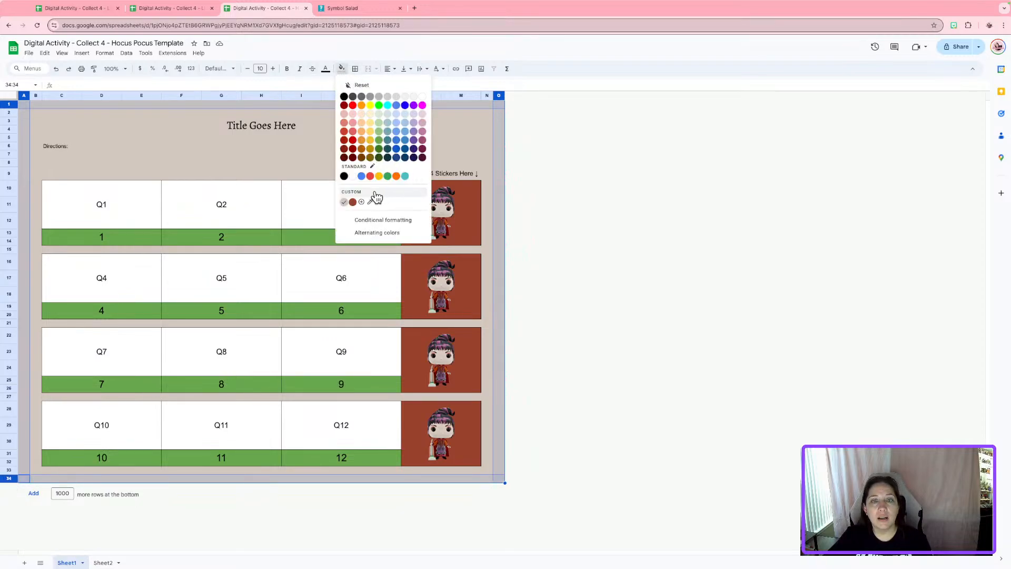
pyautogui.click(370, 201)
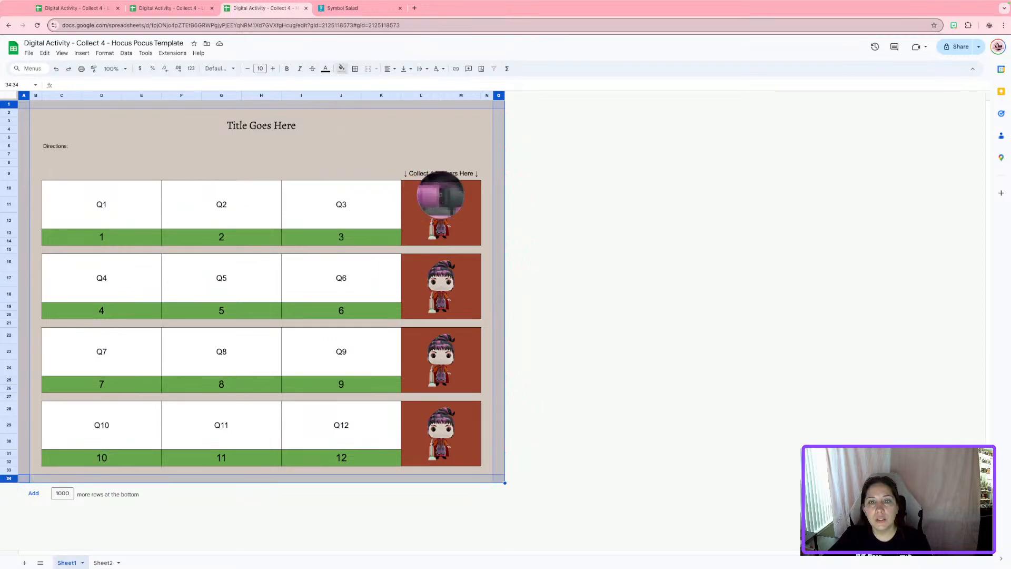
pyautogui.click(438, 195)
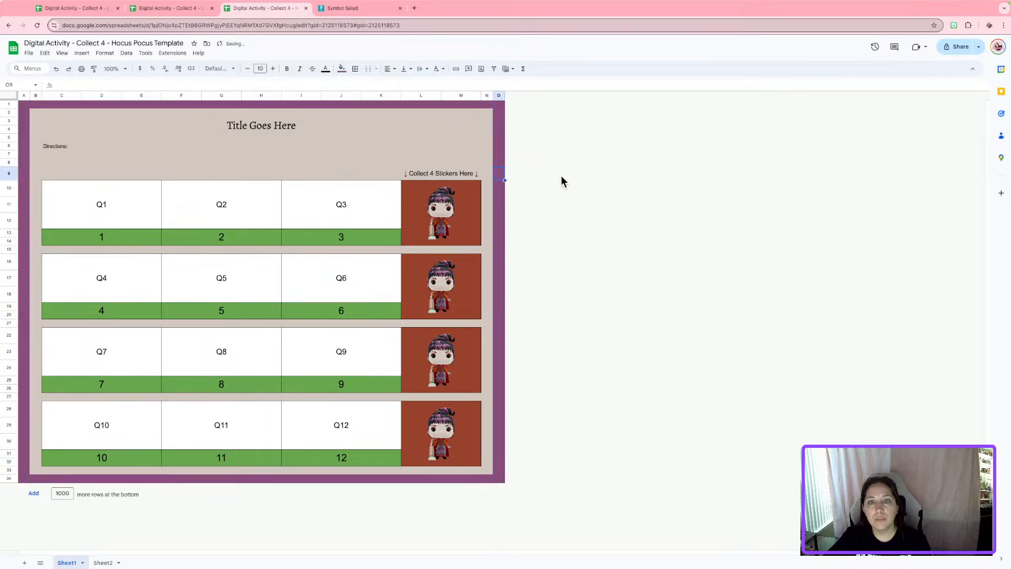
# - Fill the title and directions cells with a salmon red sampled from the first row's sticker
pyautogui.click(255, 129)
pyautogui.keyDown('ctrl'); pyautogui.click(222, 148); pyautogui.keyUp('ctrl')
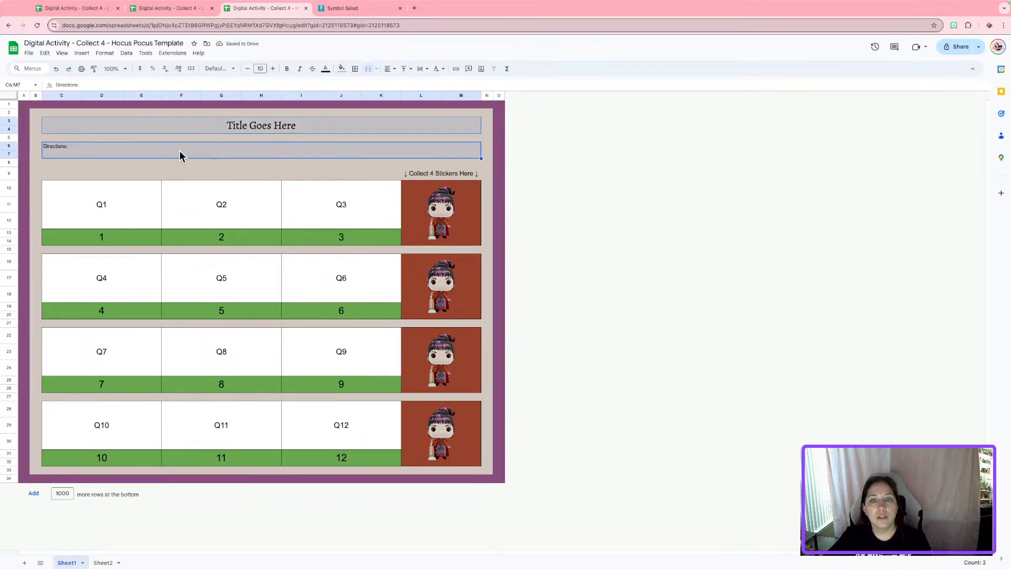
pyautogui.click(341, 68)
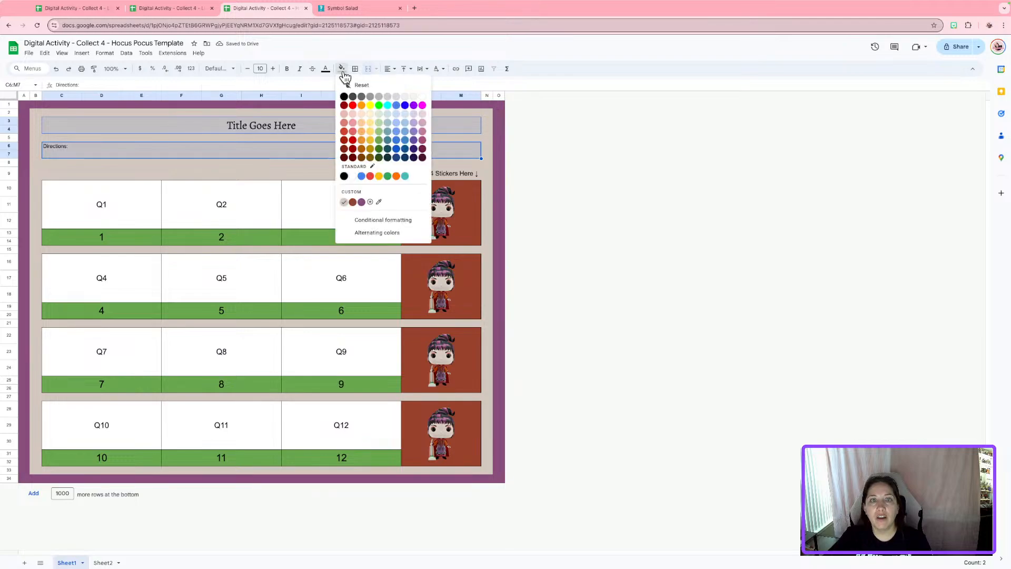
pyautogui.click(379, 203)
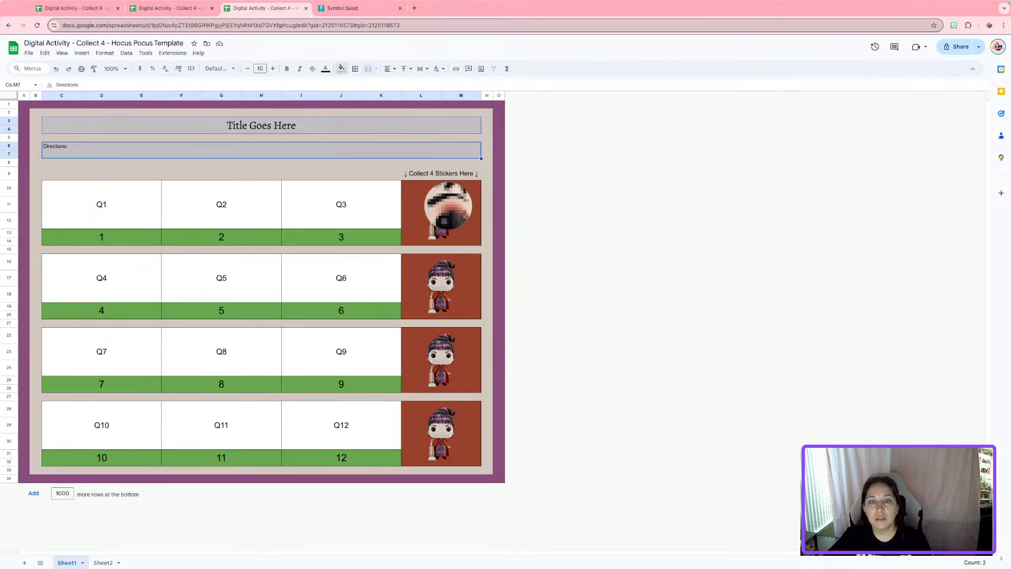
pyautogui.click(448, 205)
pyautogui.click(607, 197)
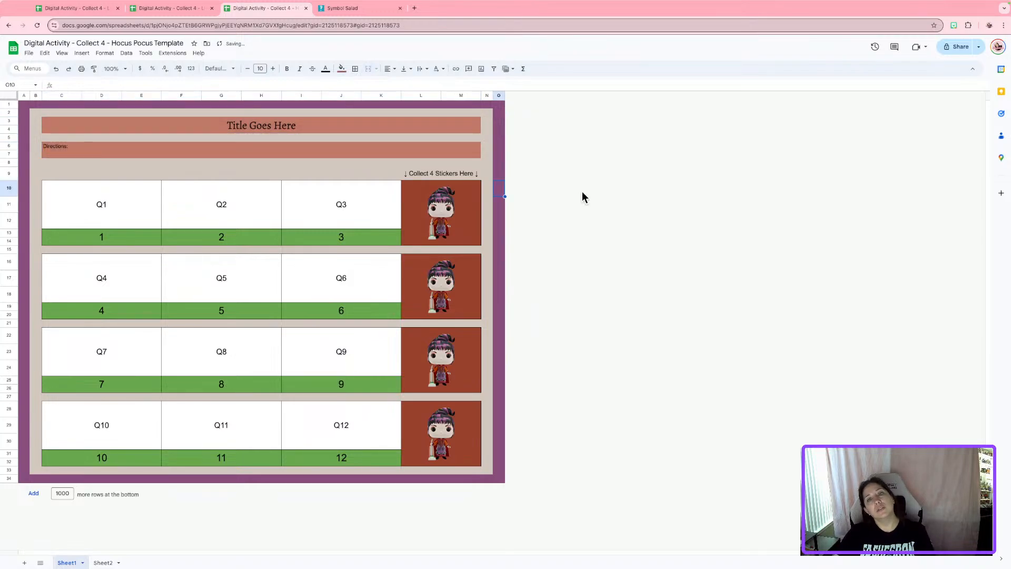
# - Refill the directions cell with the custom pale skin tone used for the sheet background
pyautogui.click(121, 147)
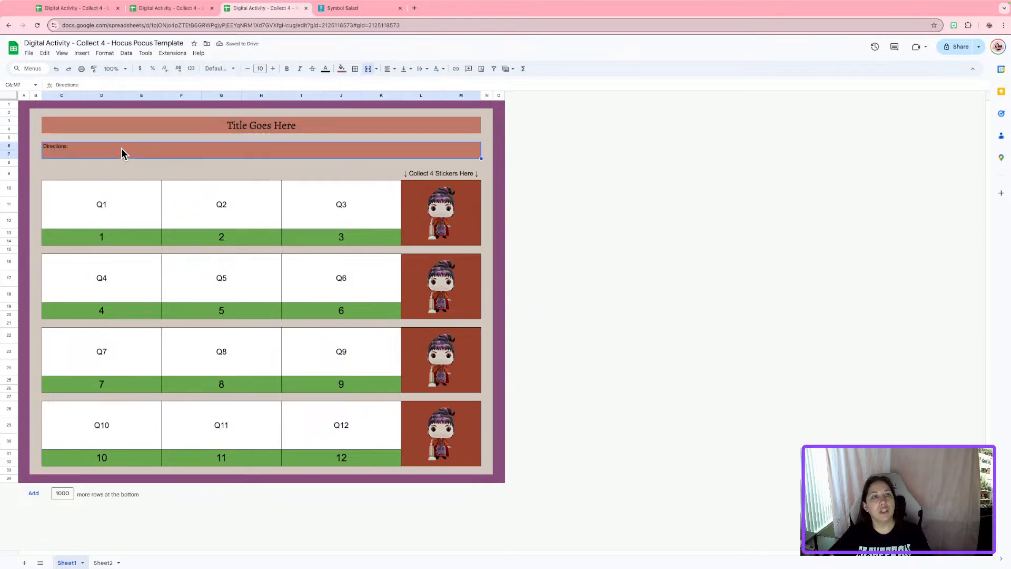
pyautogui.click(342, 68)
pyautogui.click(346, 203)
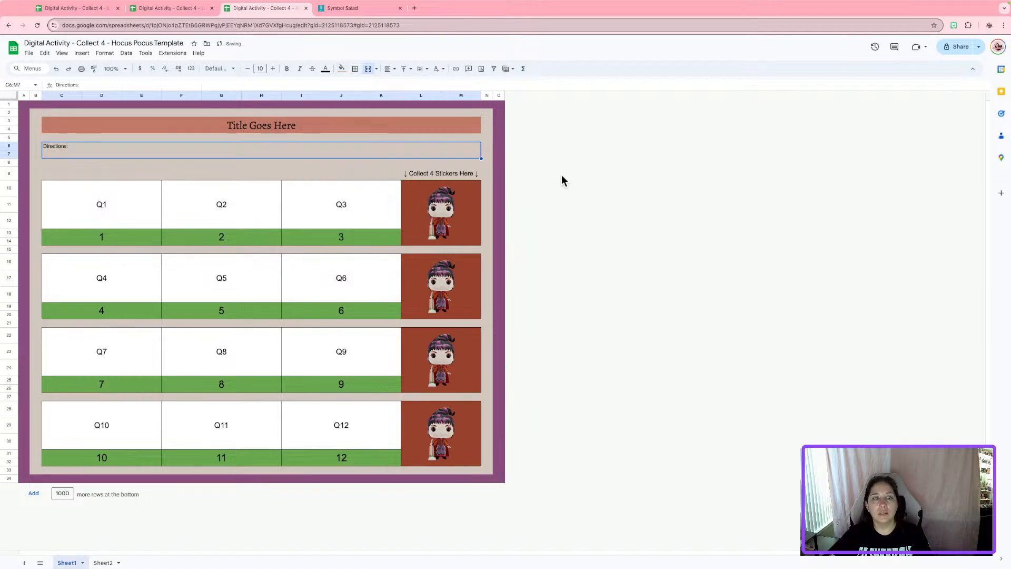
pyautogui.click(658, 158)
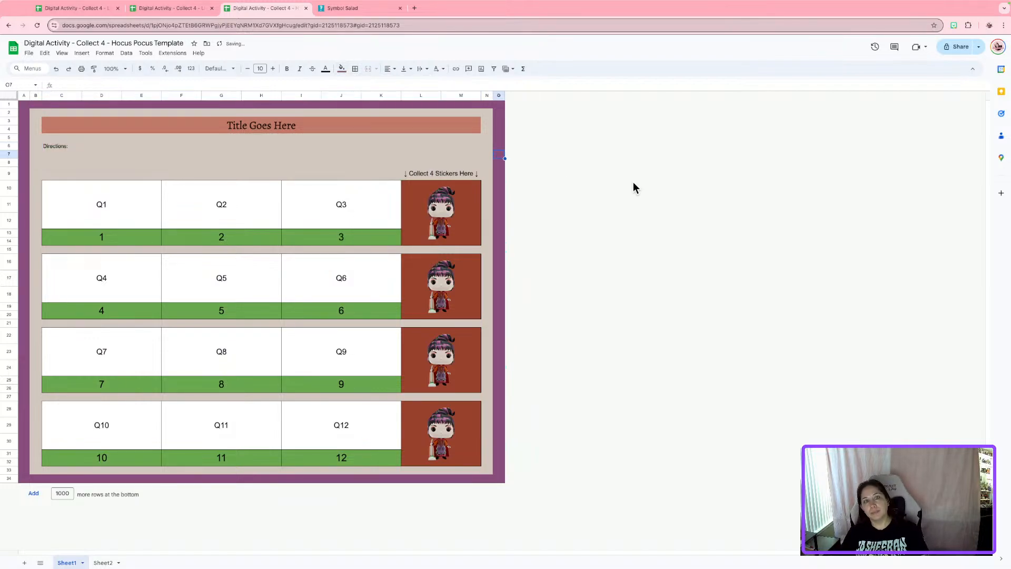
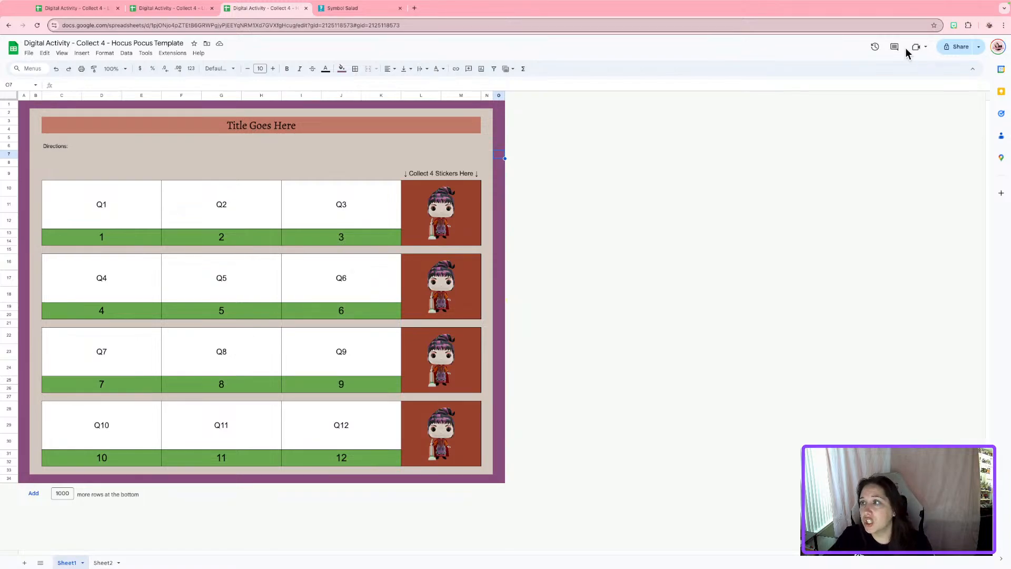
# - Share the template so that anyone with the link can view it
pyautogui.click(954, 46)
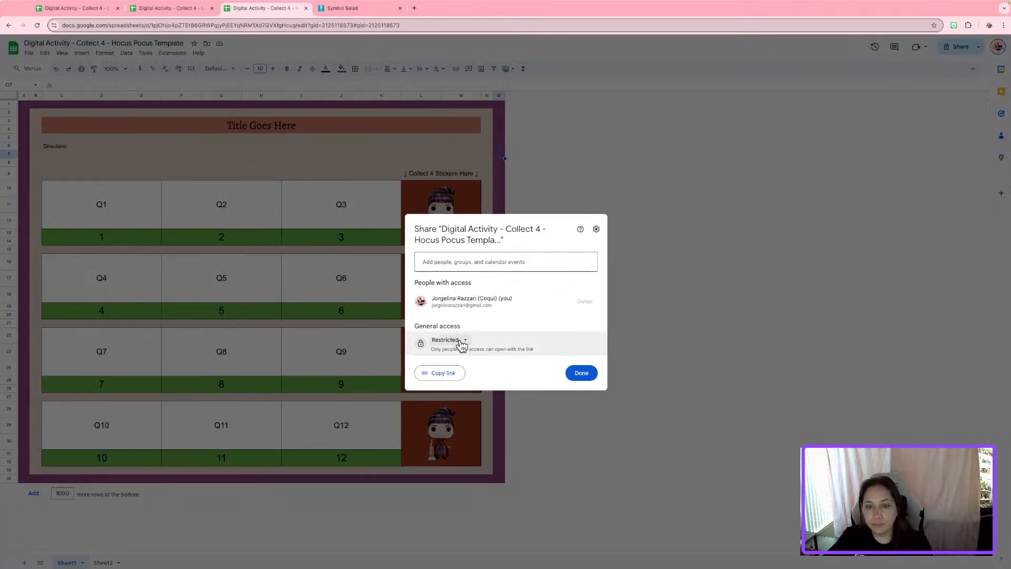
pyautogui.click(453, 341)
pyautogui.click(473, 380)
pyautogui.click(448, 374)
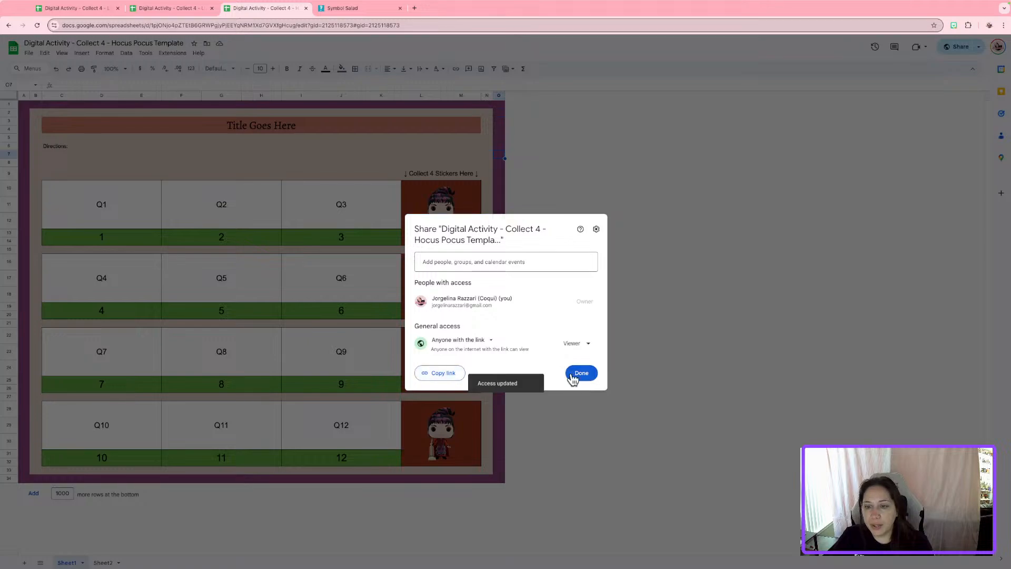
pyautogui.click(580, 374)
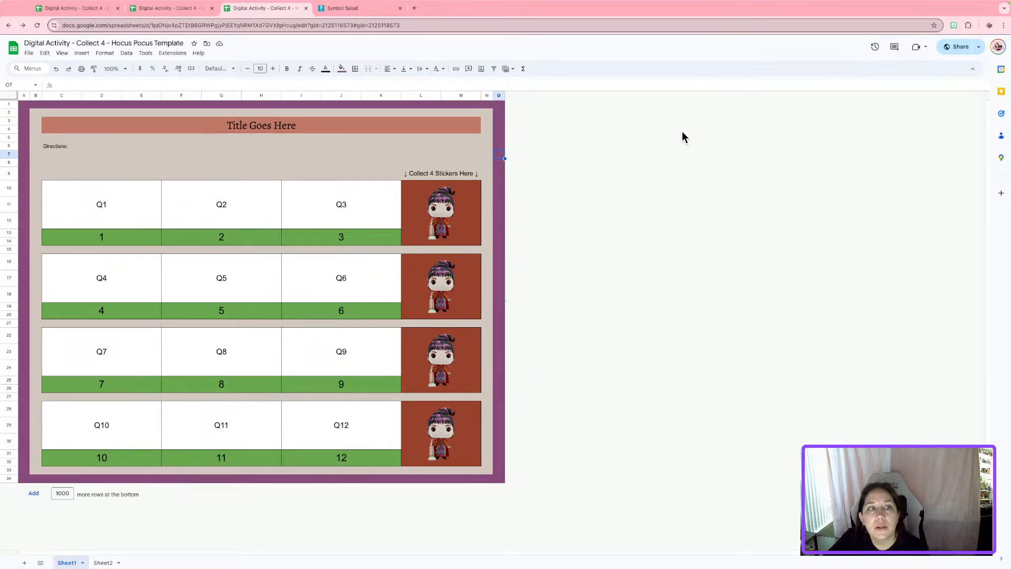
# - Make a copy of the template named "Digital Activity - Collect 4 - Rational Vs. Irrational Numbers"
pyautogui.click(29, 53)
pyautogui.click(63, 105)
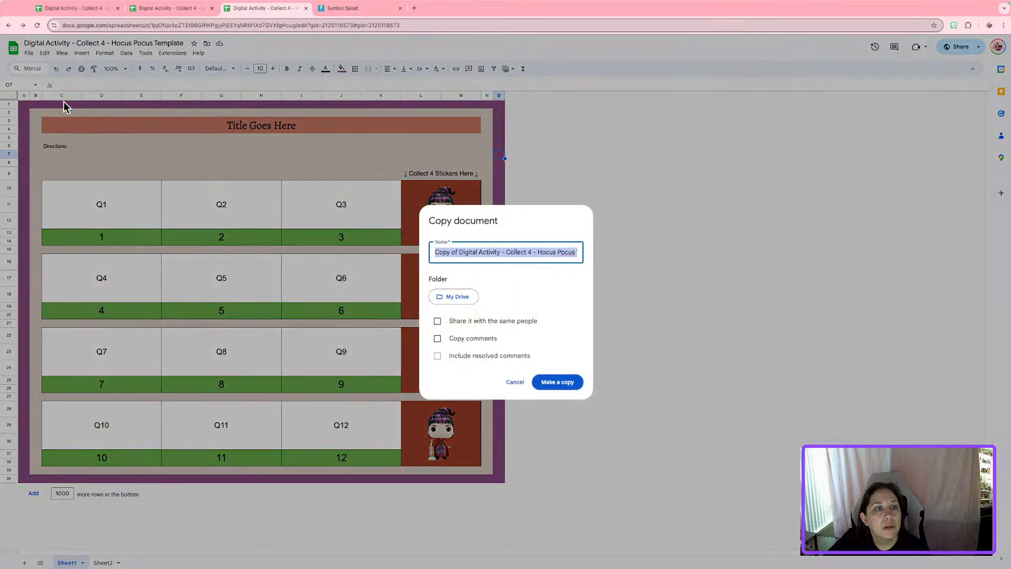
pyautogui.click(458, 252)
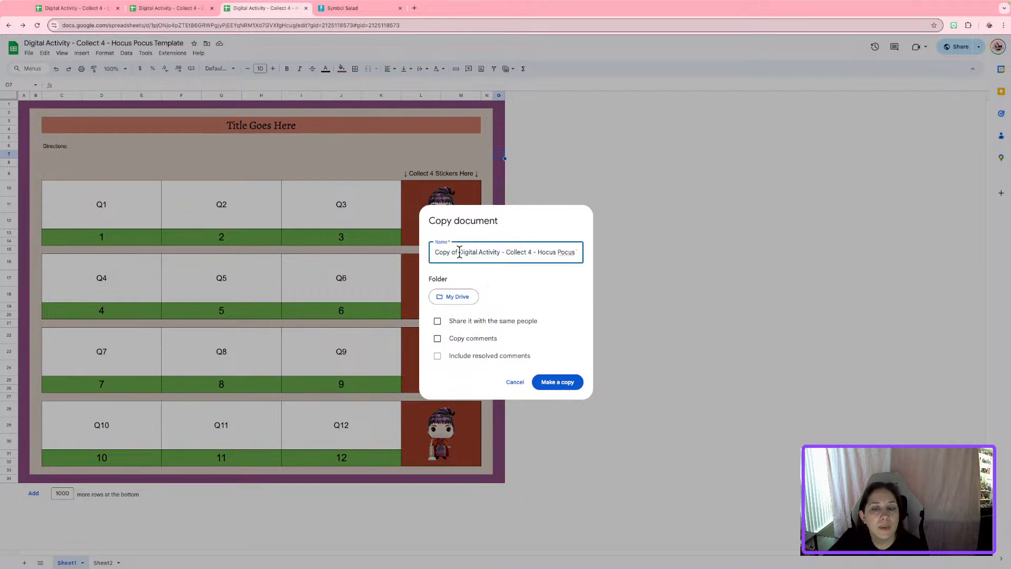
pyautogui.moveTo(459, 252); pyautogui.dragTo(387, 258)
pyautogui.press('BackSpace')
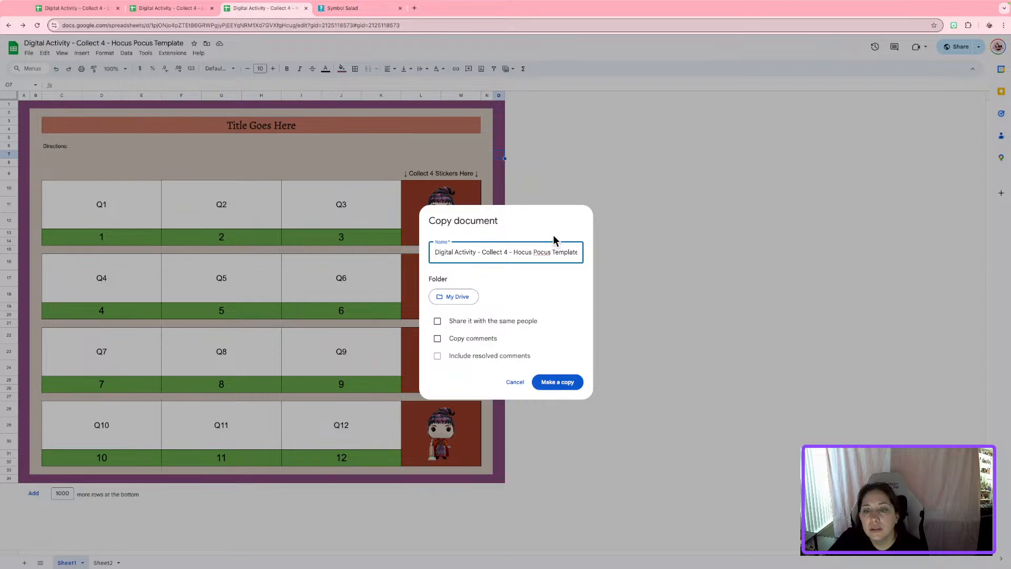
pyautogui.moveTo(513, 252); pyautogui.dragTo(712, 253)
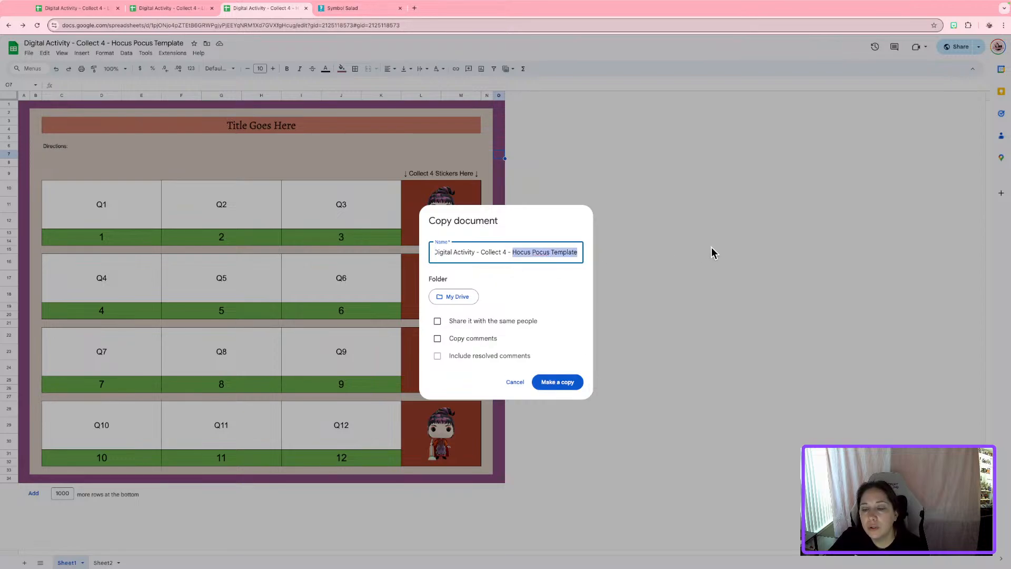
pyautogui.press('BackSpace')
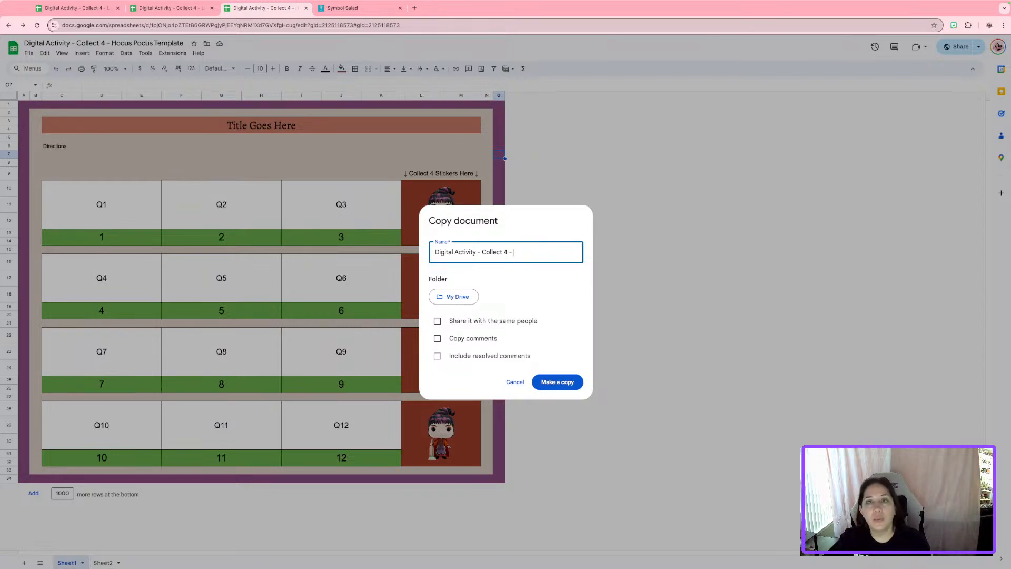
pyautogui.write('8th')
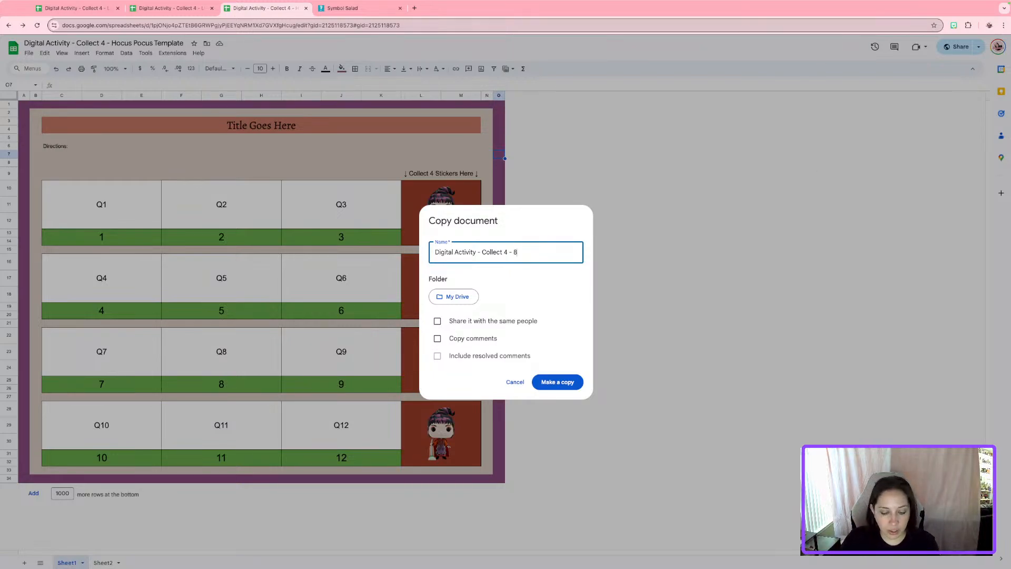
pyautogui.press('BackSpace')
pyautogui.press('BackSpace')
pyautogui.press('BackSpace')
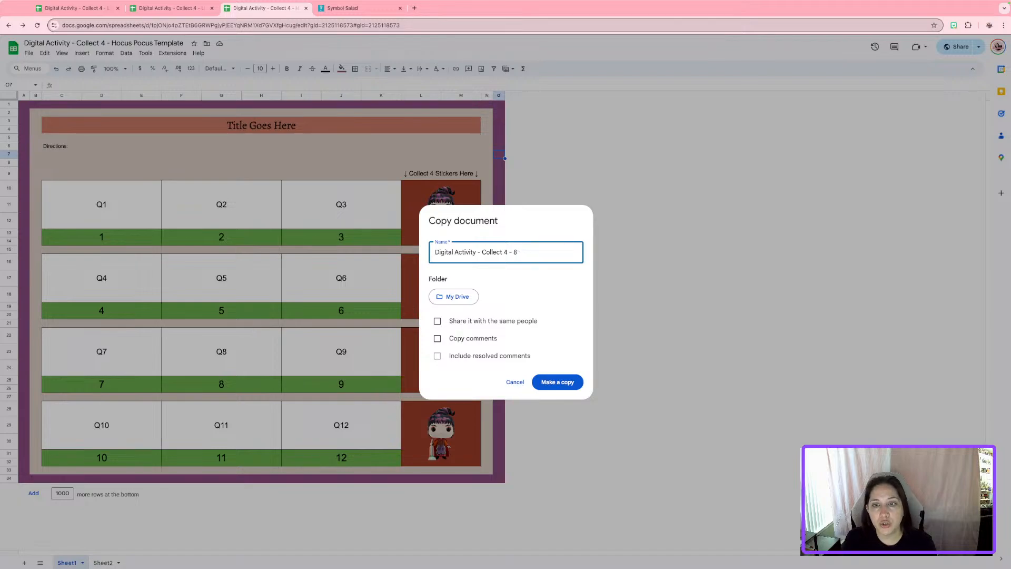
pyautogui.write('Rational')
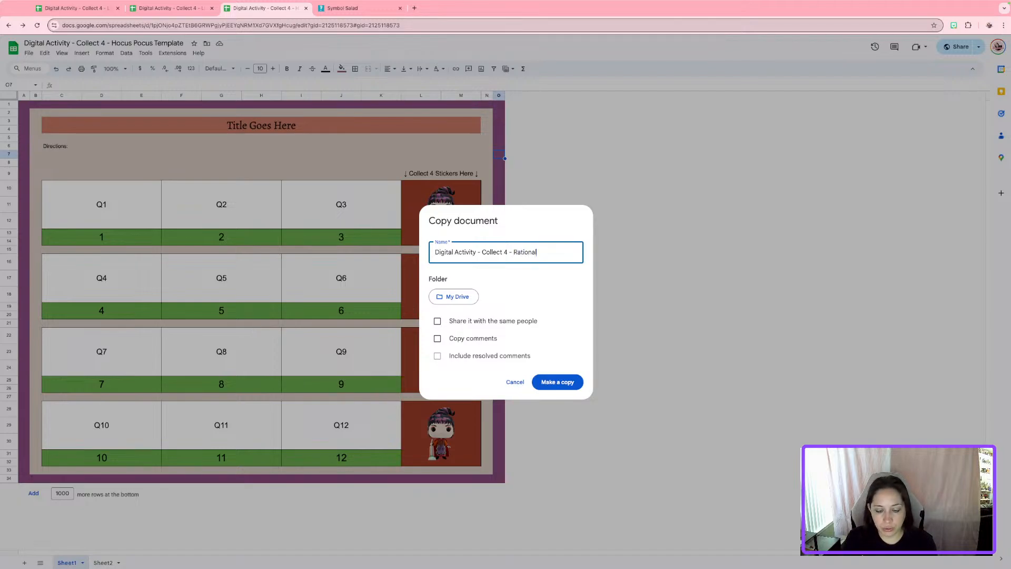
pyautogui.write(' Vs. Irrational ')
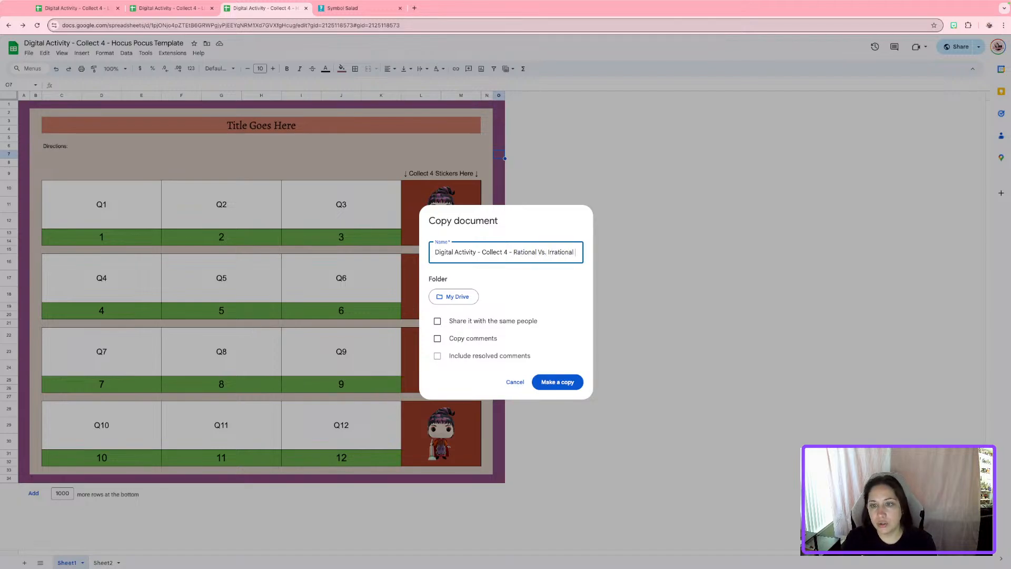
pyautogui.write('Numbers')
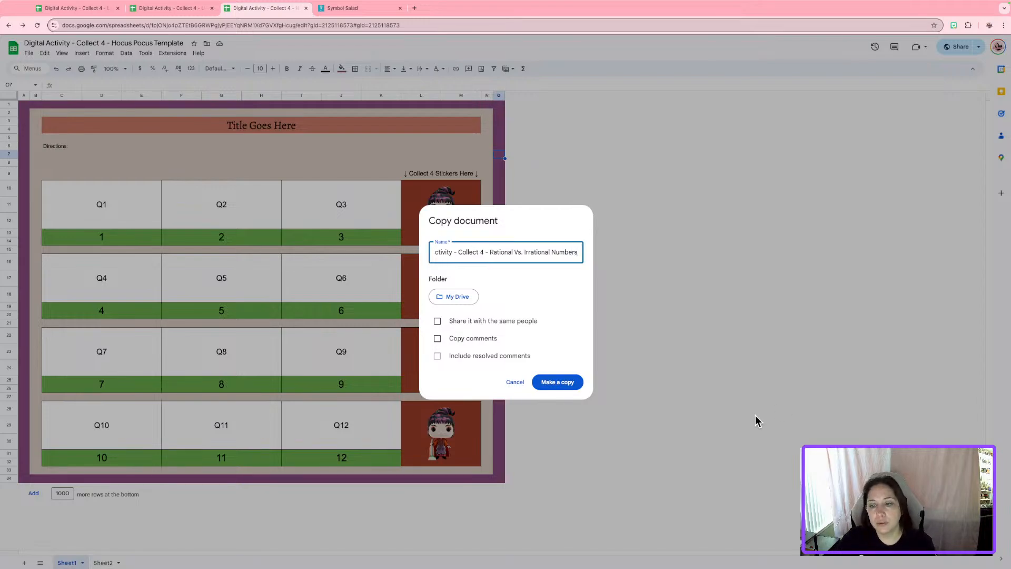
pyautogui.click(553, 388)
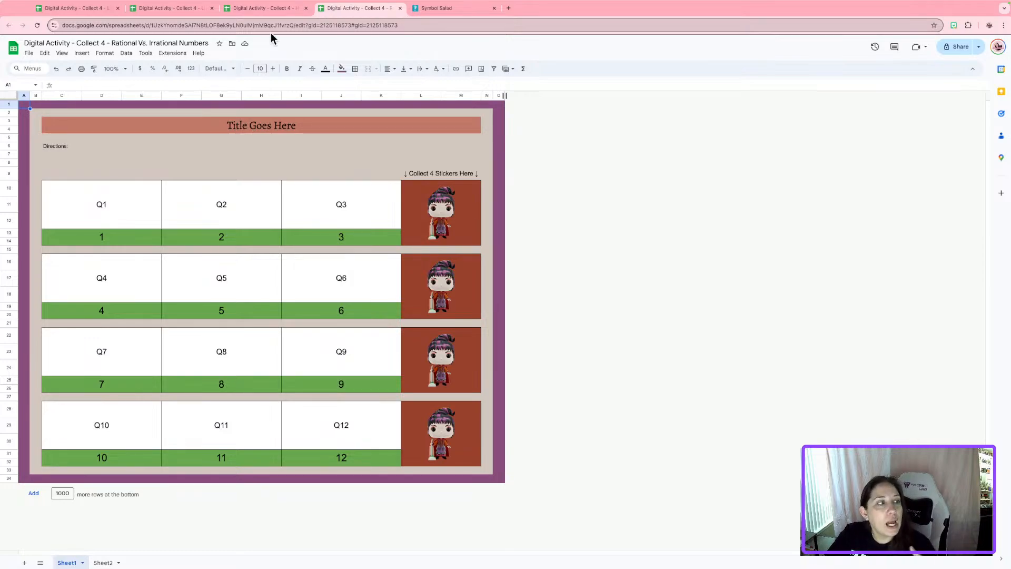
# - Take the browser out of full screen, move its window aside, and look through the questions in the "Unit 1 - The Number System" document
pyautogui.moveTo(240, 4)
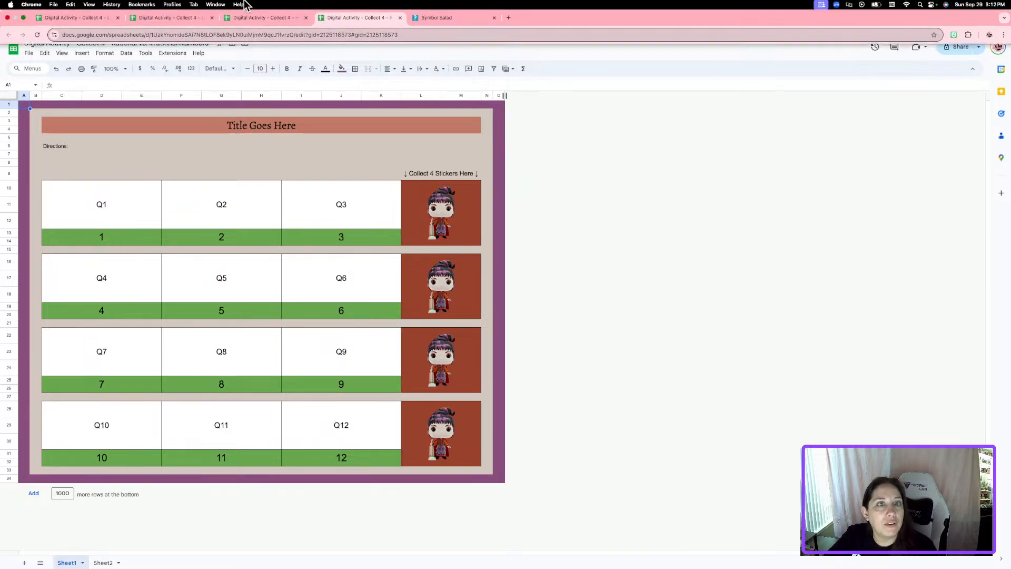
pyautogui.click(24, 17)
pyautogui.moveTo(644, 28); pyautogui.dragTo(772, 37)
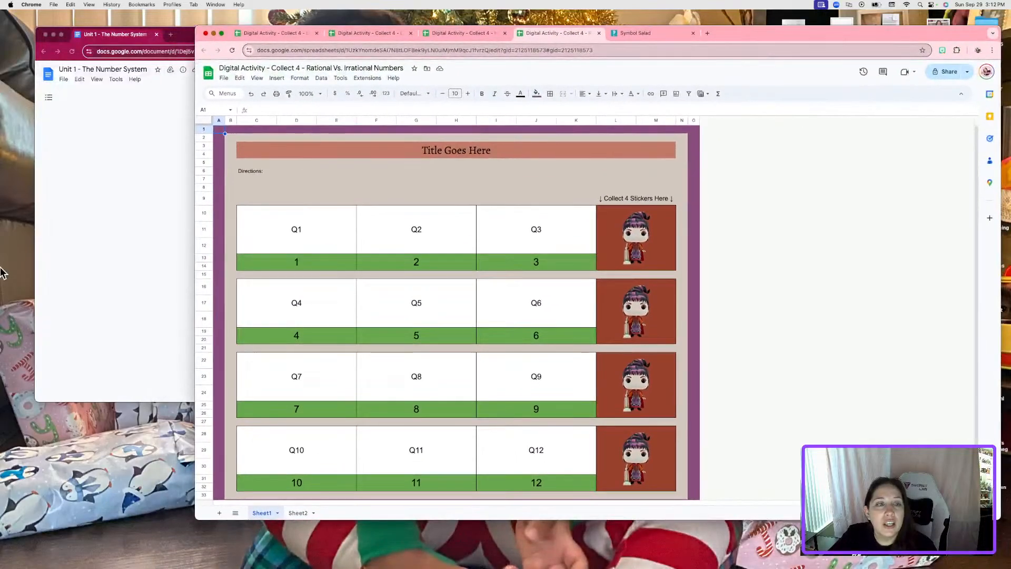
pyautogui.click(148, 290)
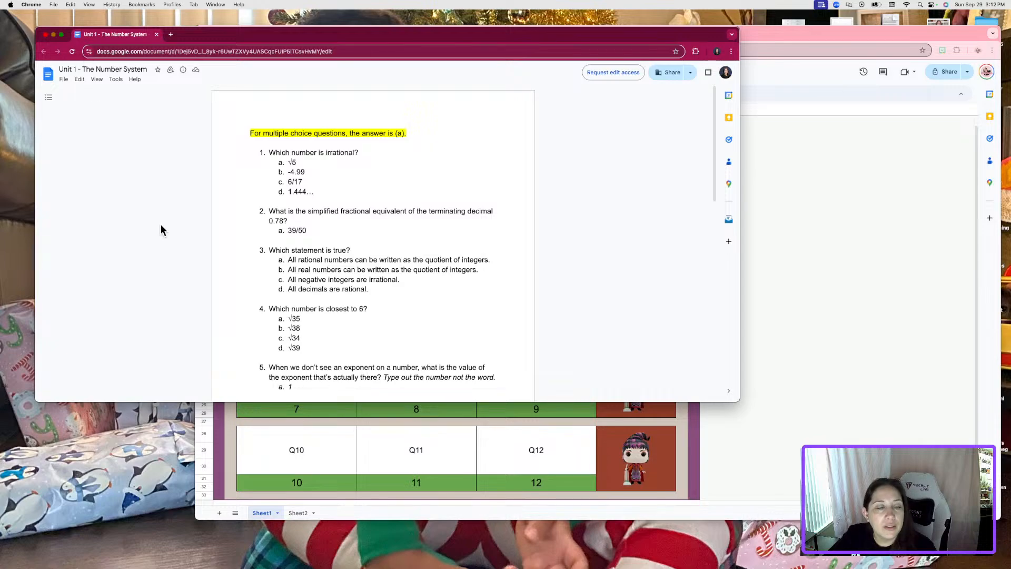
pyautogui.scroll(-15, 316, 321)
pyautogui.scroll(15, 316, 321)
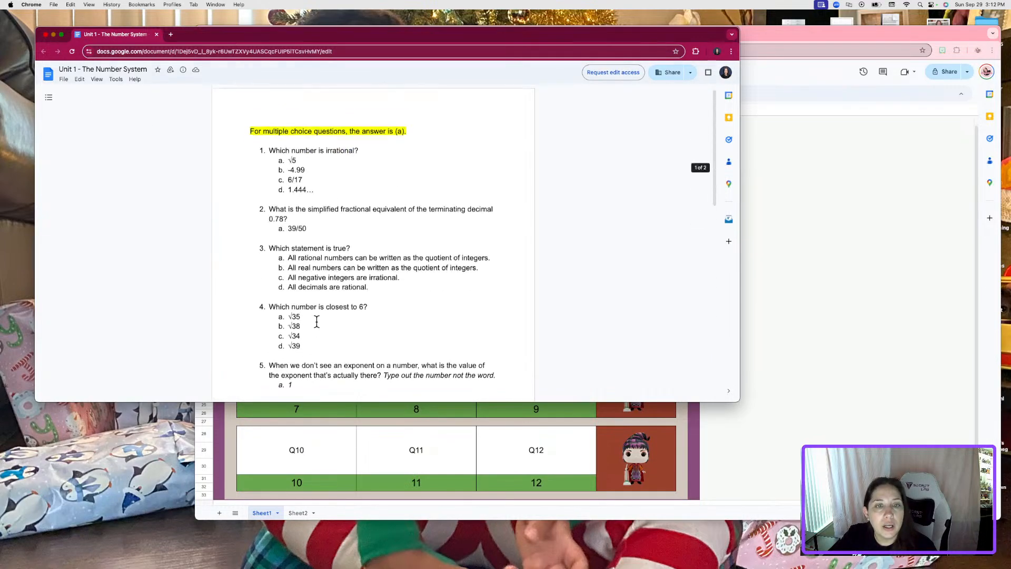
# - Return to the copied spreadsheet and replace the title placeholder with "Unit 1: The Number System Review"
pyautogui.click(317, 421)
pyautogui.click(479, 157)
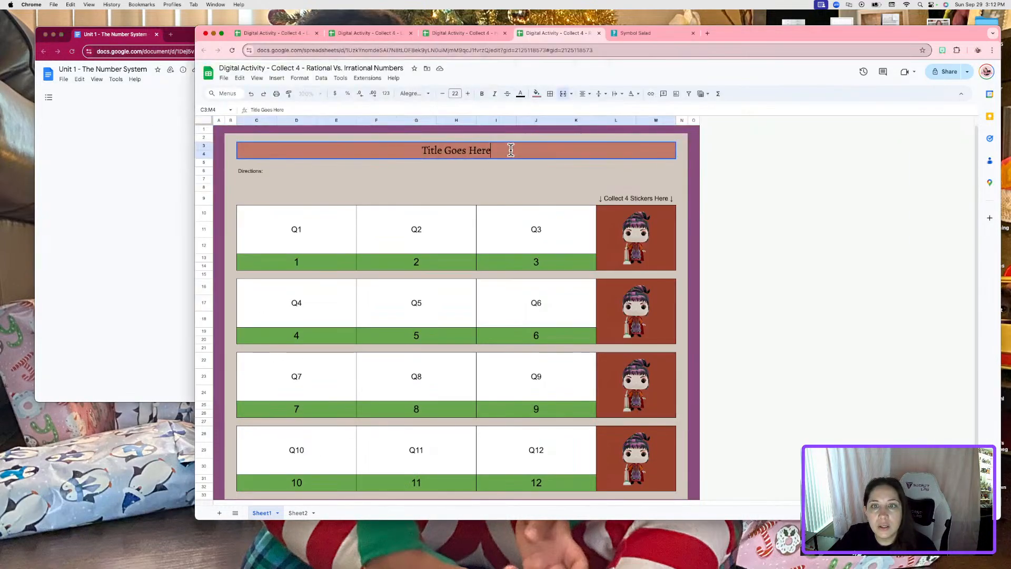
pyautogui.doubleClick(508, 153)
pyautogui.moveTo(508, 153); pyautogui.dragTo(296, 156)
pyautogui.write('Unit')
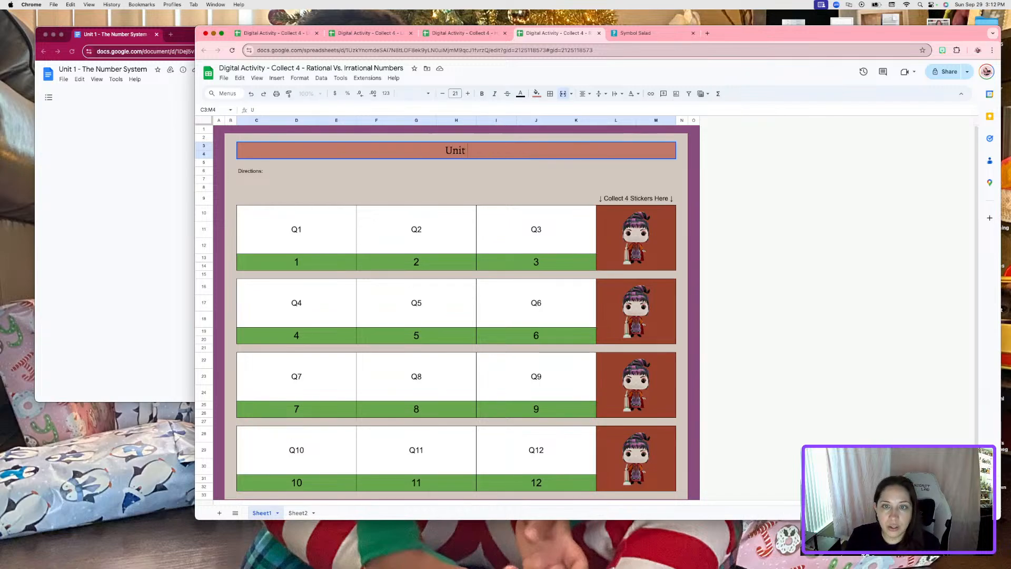
pyautogui.write(' 1: The number')
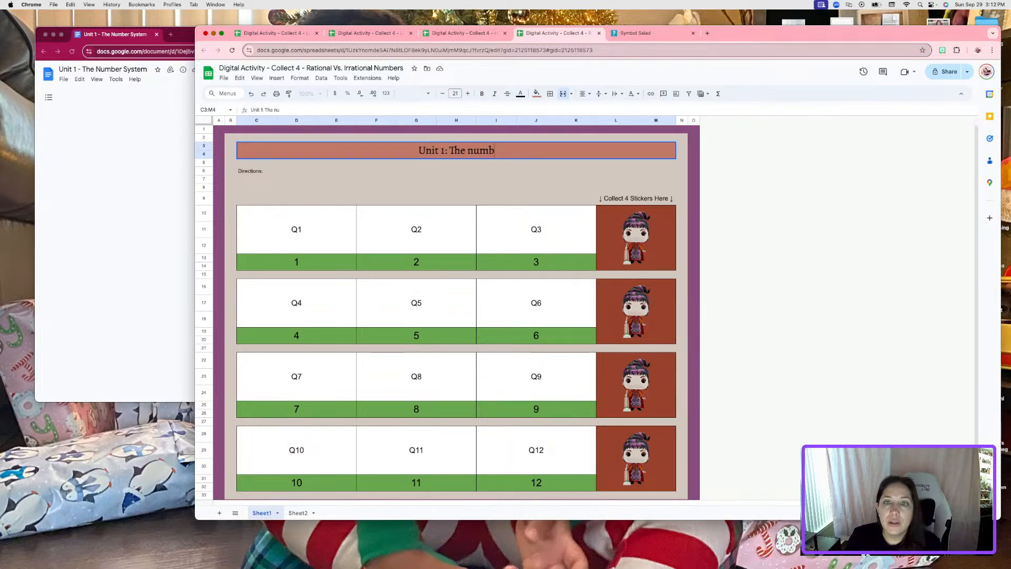
pyautogui.press('BackSpace')
pyautogui.press('BackSpace')
pyautogui.press('BackSpace')
pyautogui.press('BackSpace')
pyautogui.press('BackSpace')
pyautogui.press('BackSpace')
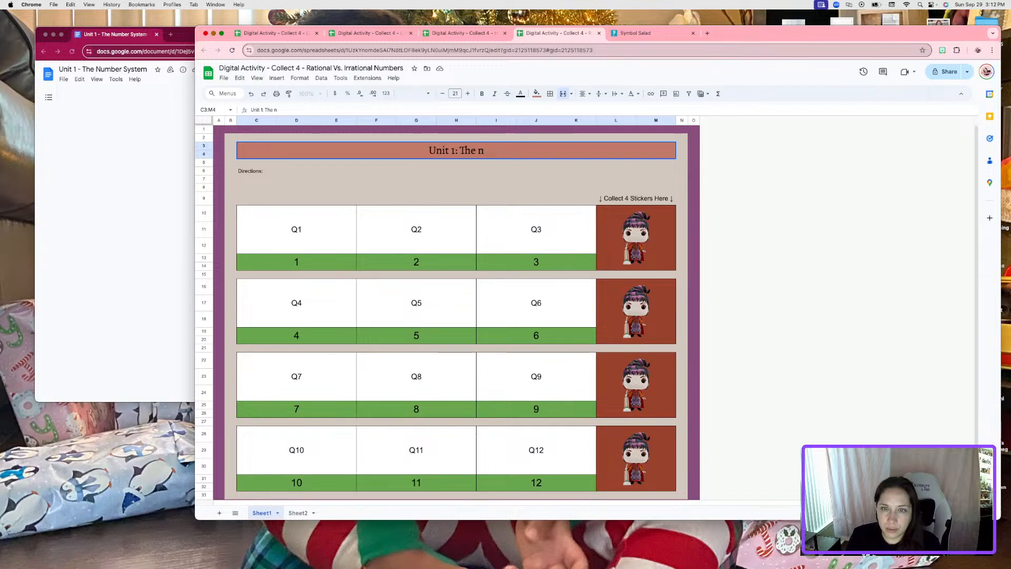
pyautogui.write('Number System Review')
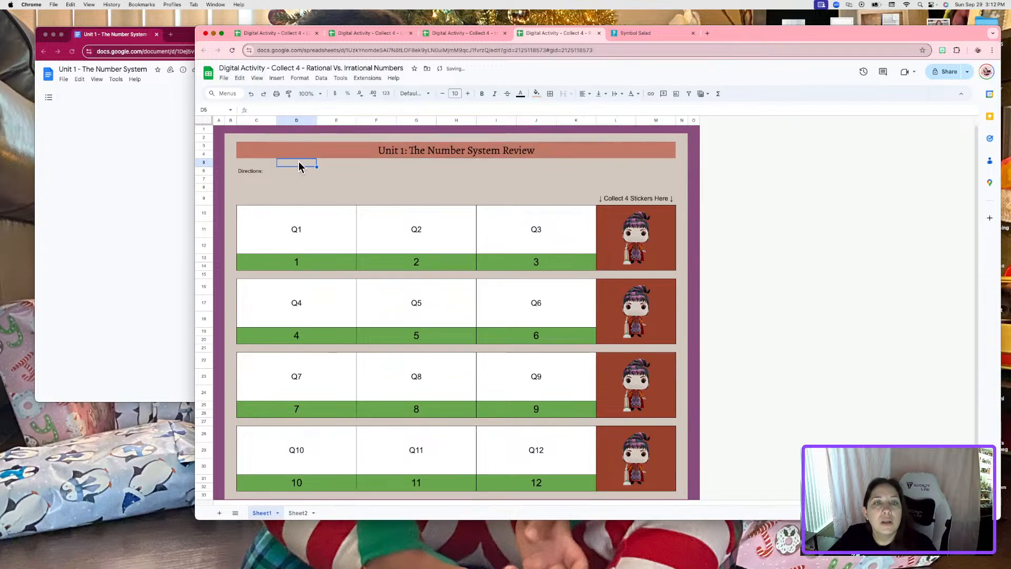
# - Make the "Collect 4 Stickers Here" label above the sticker column bold
pyautogui.click(271, 173)
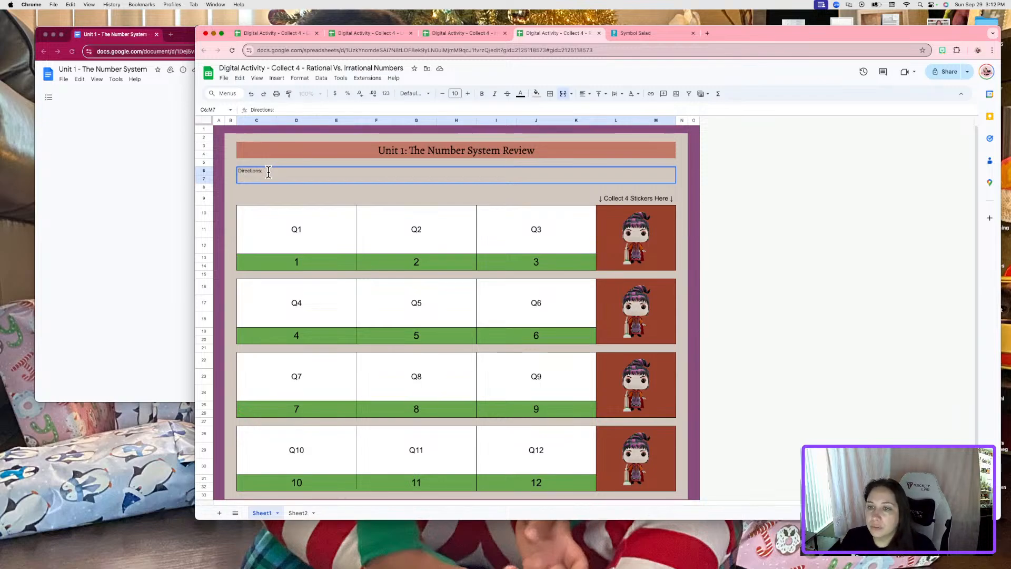
pyautogui.click(430, 375)
pyautogui.click(608, 199)
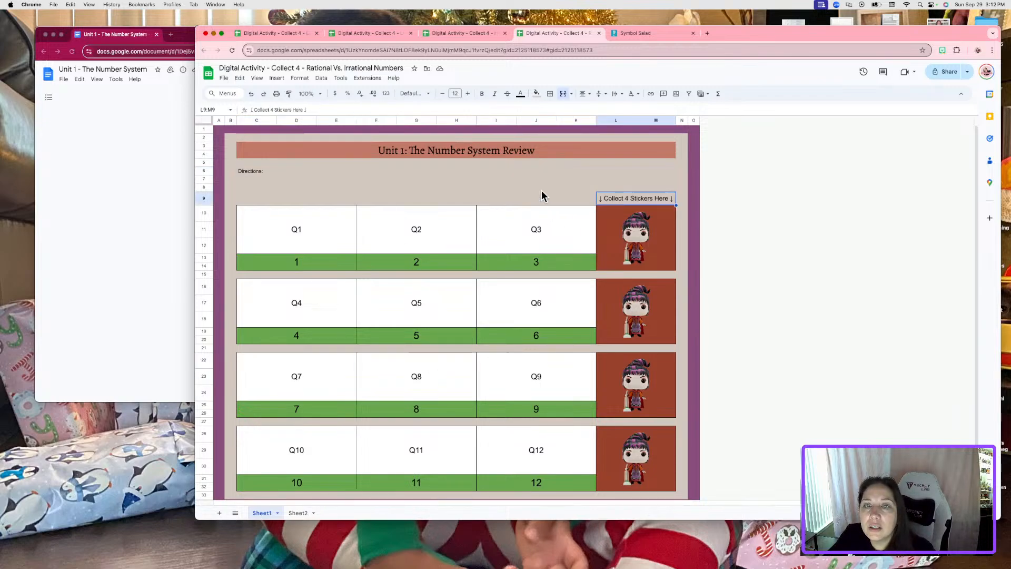
pyautogui.click(484, 94)
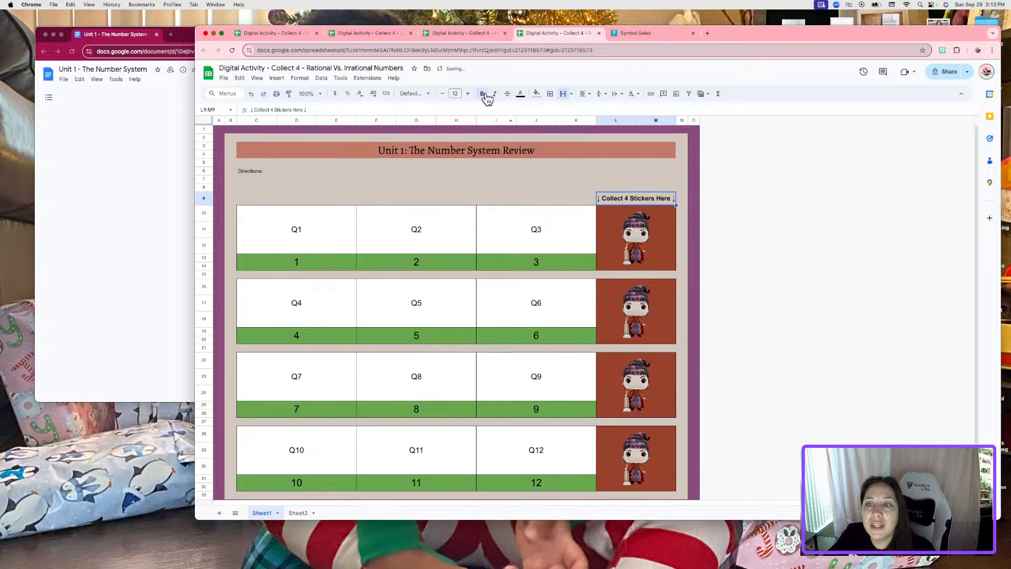
pyautogui.click(736, 254)
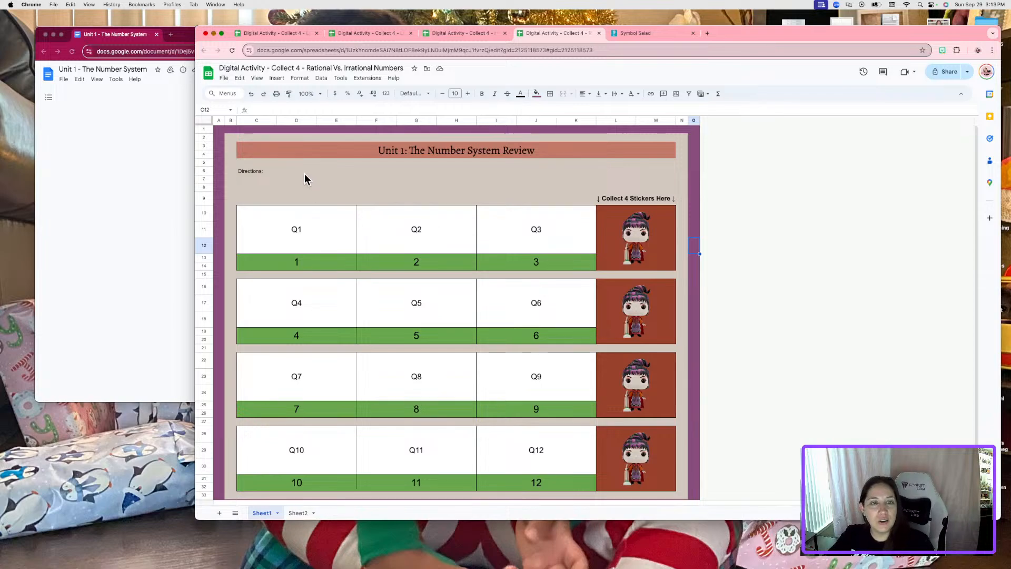
# - After the "Directions:" label under the title, enter "Answer each question using the answer space provided."
pyautogui.click(268, 178)
pyautogui.doubleClick(266, 173)
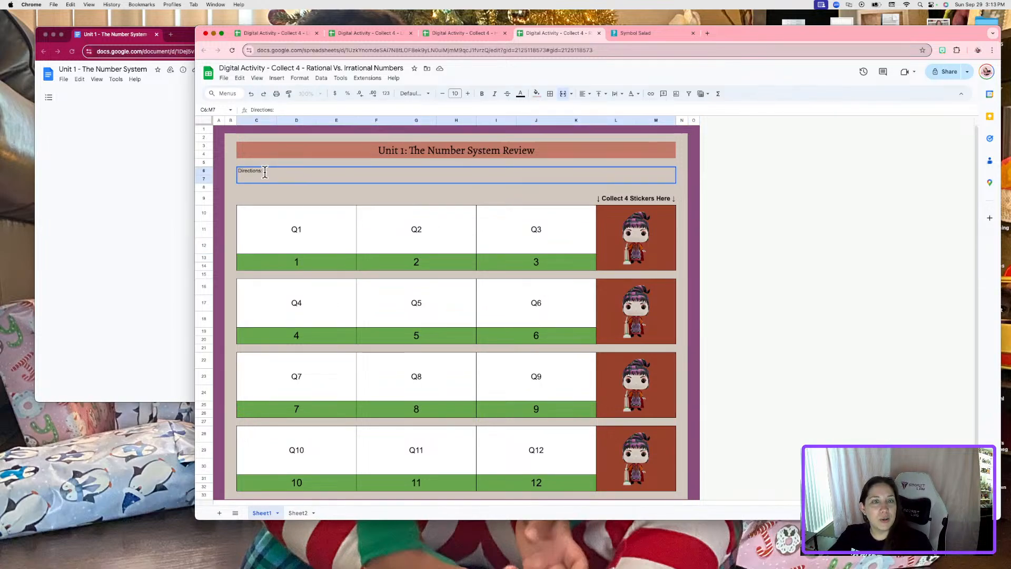
pyautogui.press('super+a')
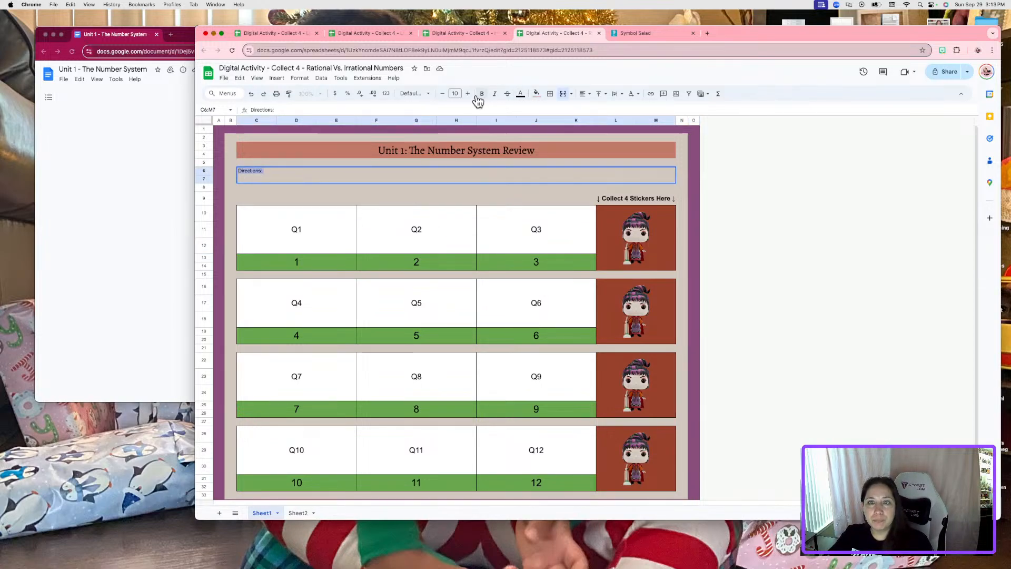
pyautogui.click(324, 172)
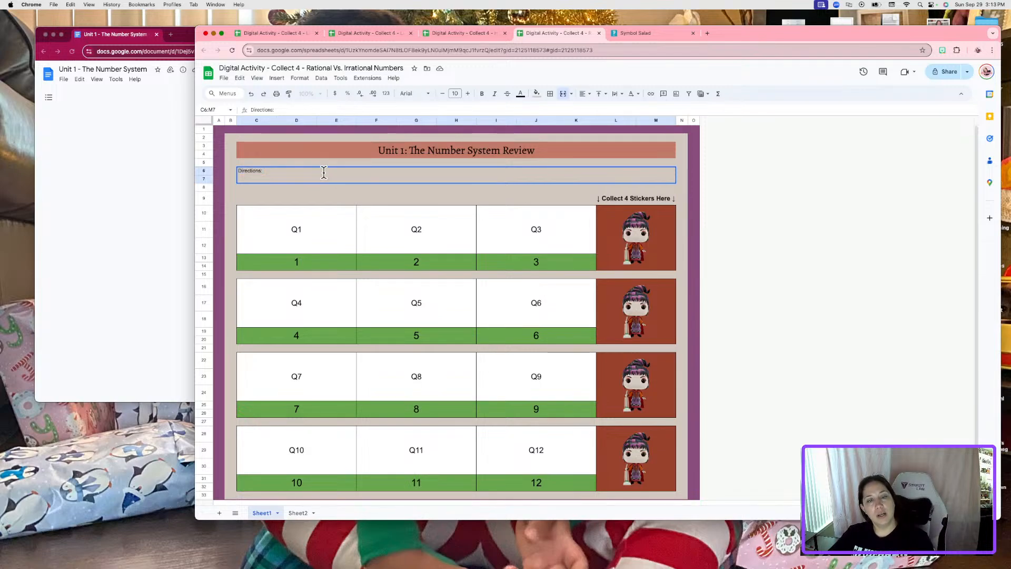
pyautogui.write('Answer ea')
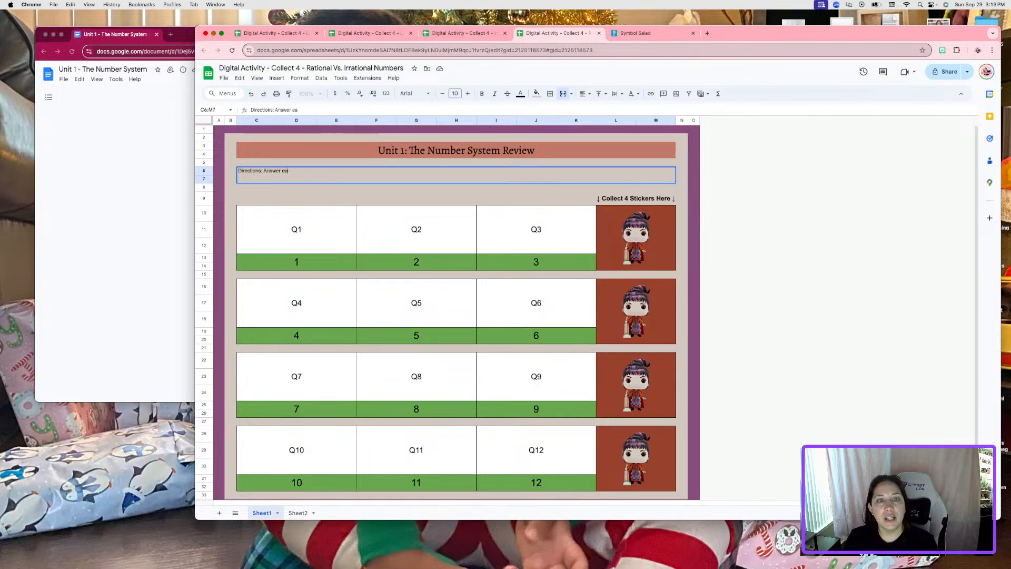
pyautogui.write('ch questions')
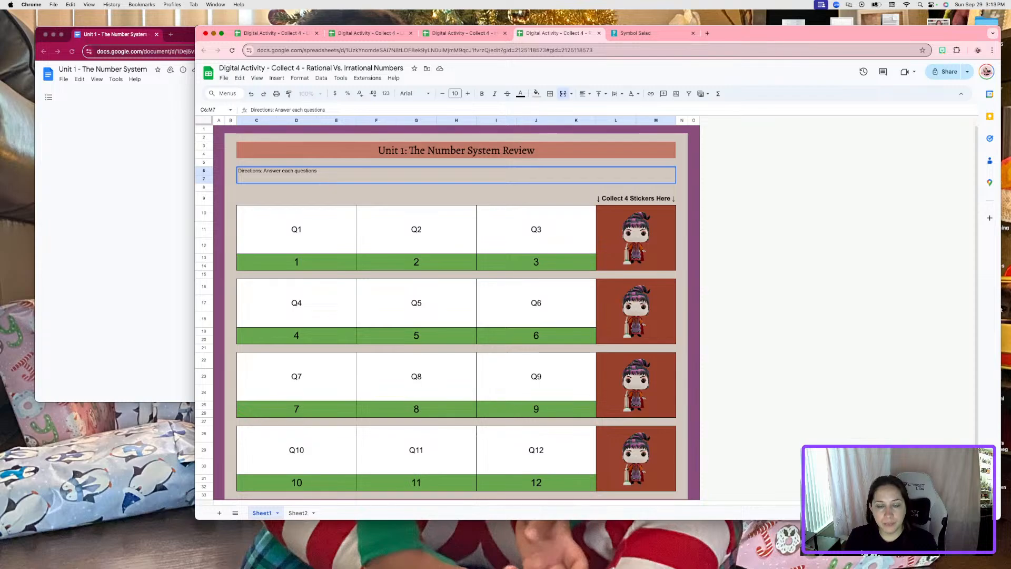
pyautogui.press('BackSpace')
pyautogui.write(' using ')
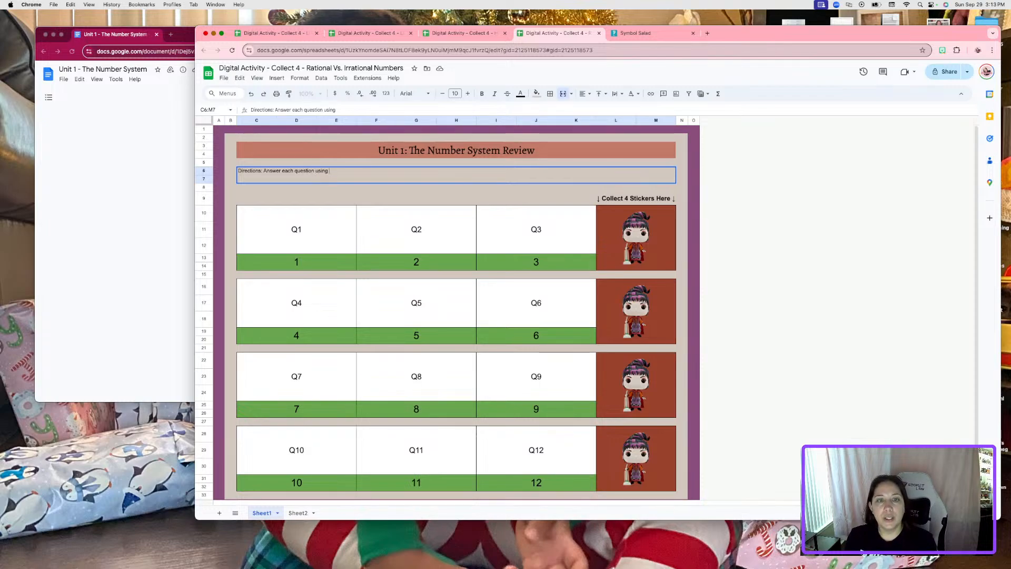
pyautogui.write('the answer')
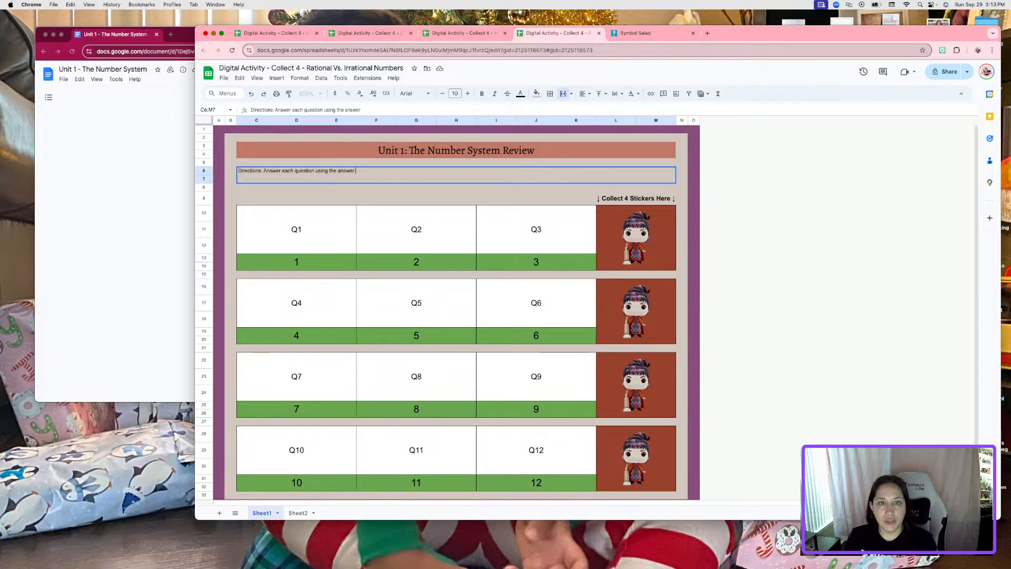
pyautogui.write(' space provi')
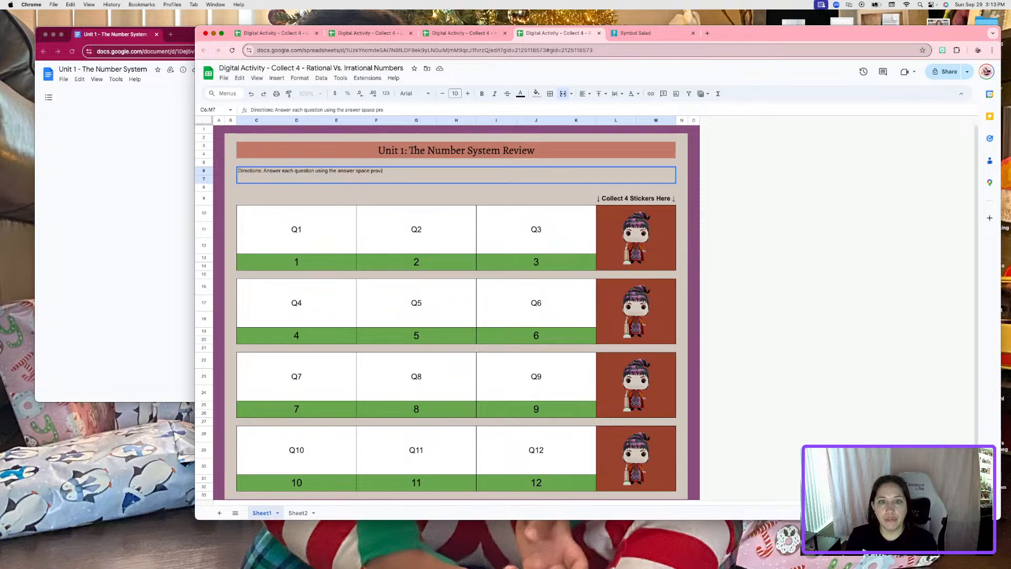
# - Add the sentence "If your answer is correct, it will turn green and the sticker will change." to the directions
pyautogui.write('ded. If your answ')
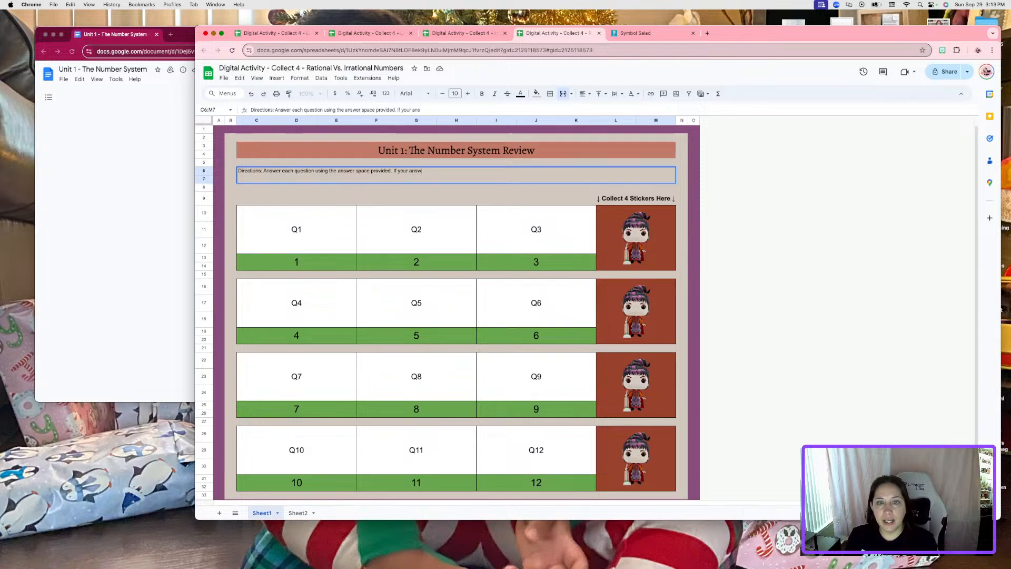
pyautogui.write('er is correct. ')
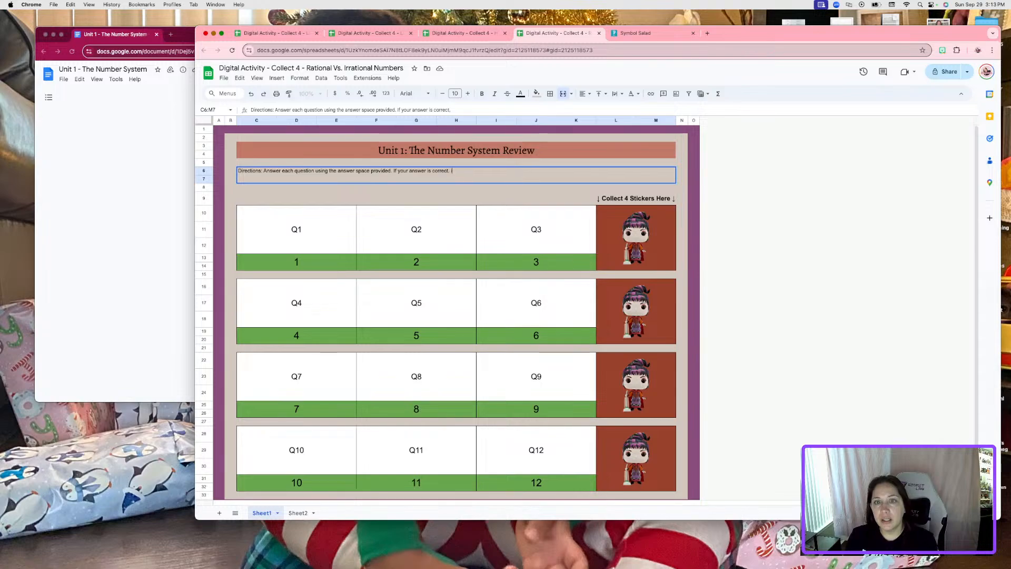
pyautogui.write('it will turn gre')
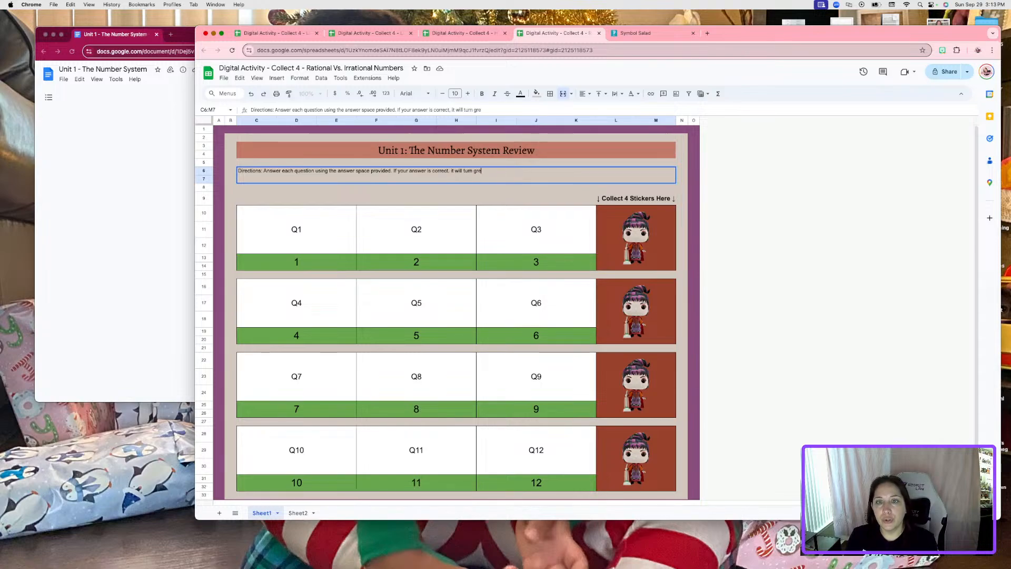
pyautogui.write('en and the sticke')
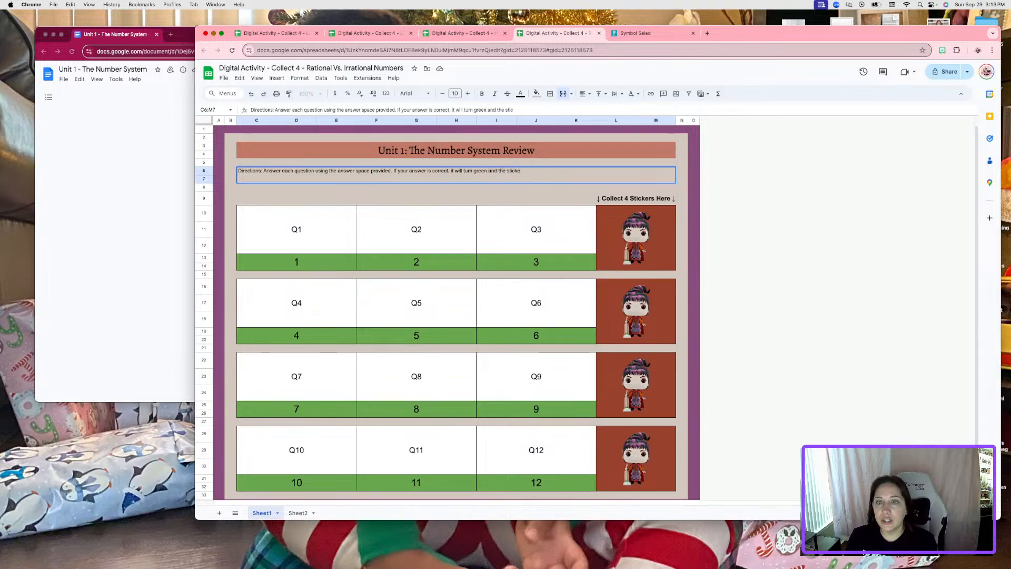
pyautogui.write('r will change')
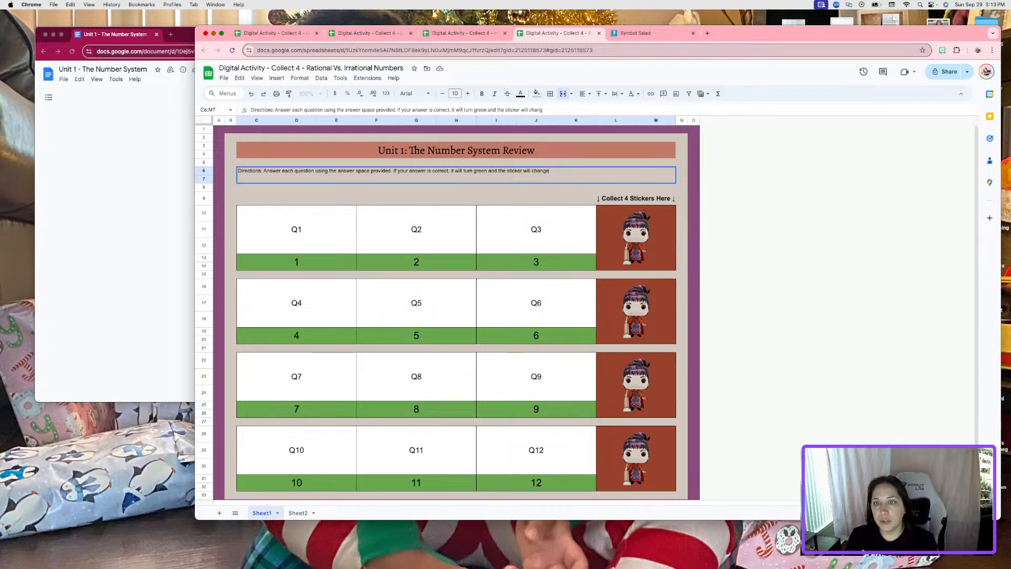
# - Continue the directions with "If your answer is incorrect, it will turn red and the sticker will remain the same."
pyautogui.write('. If your ans')
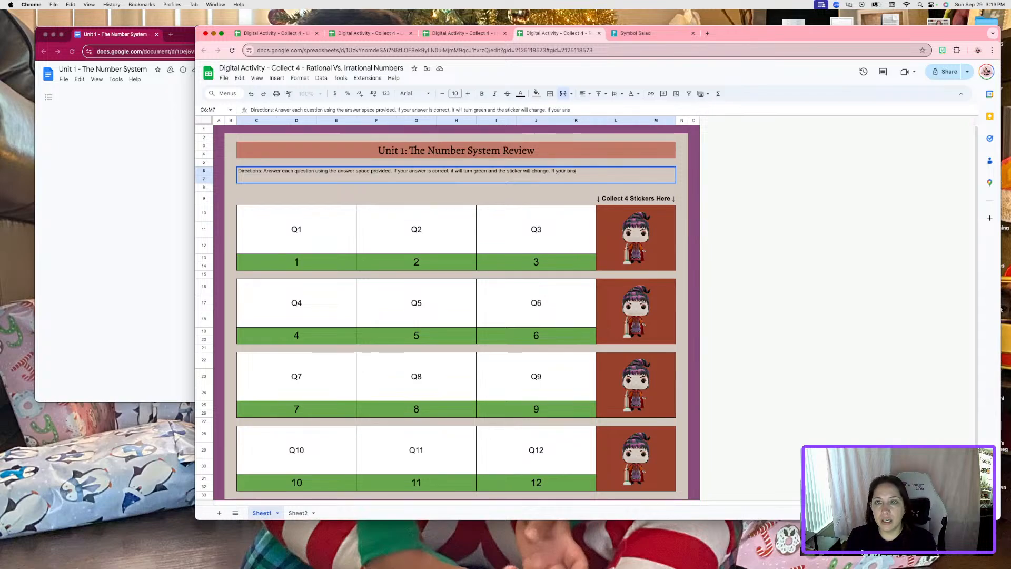
pyautogui.write('wer is incorre')
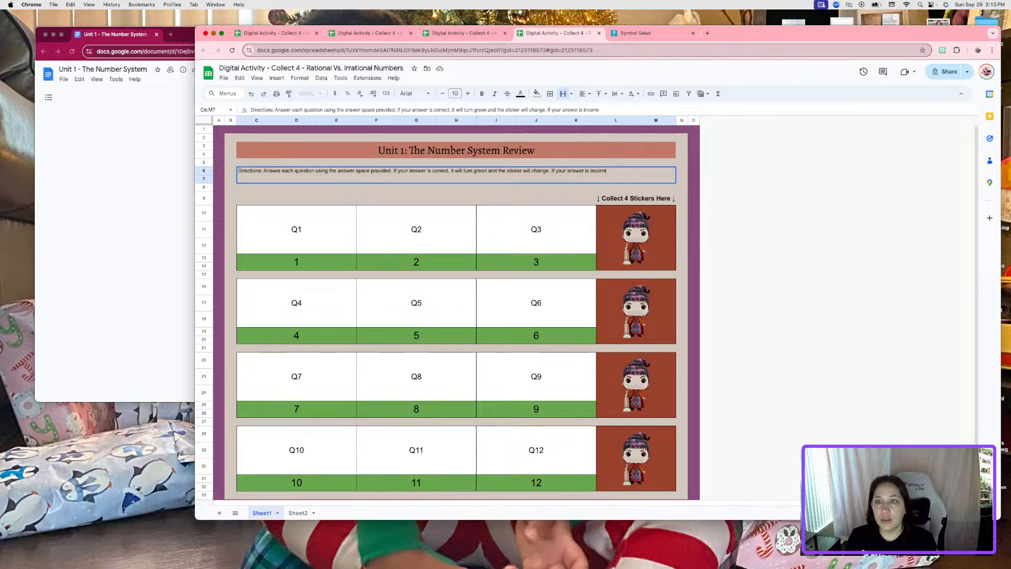
pyautogui.write('ct, it will tu')
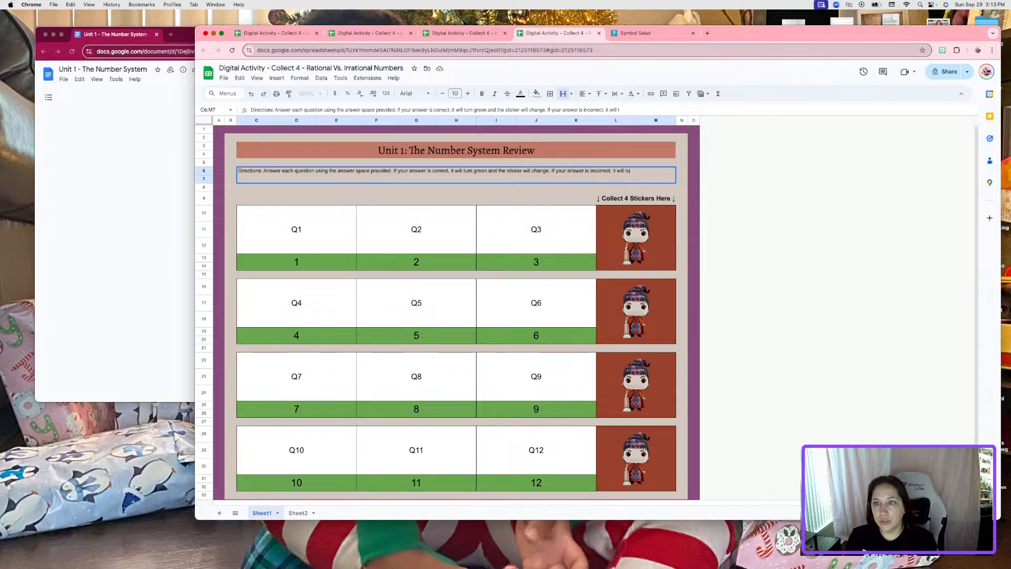
pyautogui.write('rn red and the st')
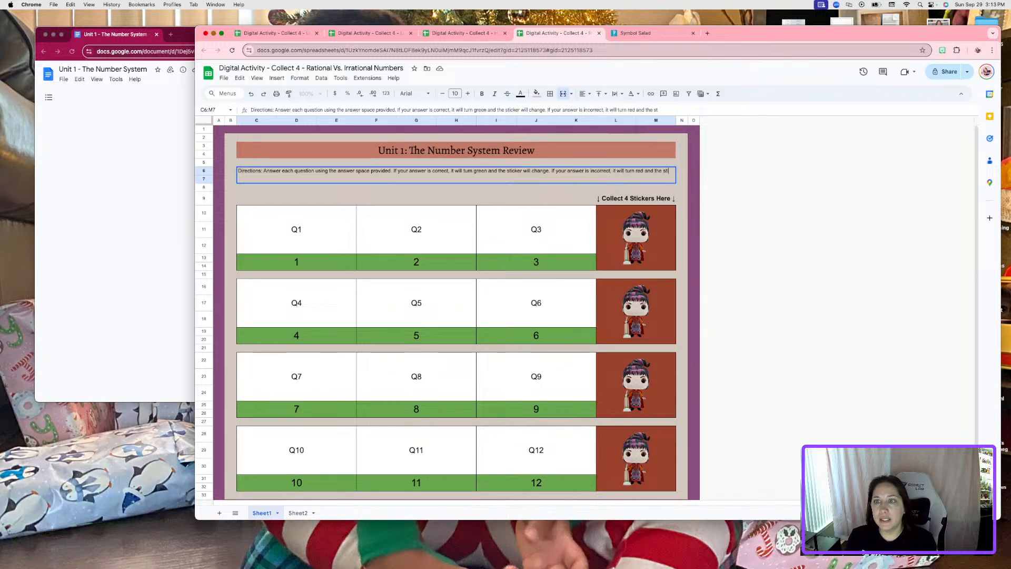
pyautogui.write('icker will remain')
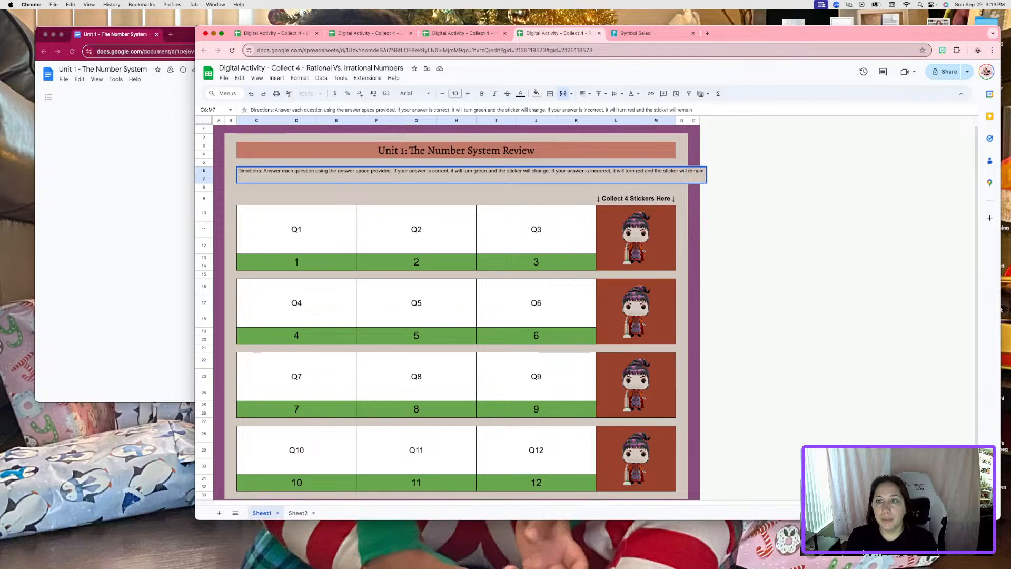
# - Finish the directions with "Your goal is to collect all 4 of the same stickers!" and commit the text
pyautogui.write(' the same. Your goal')
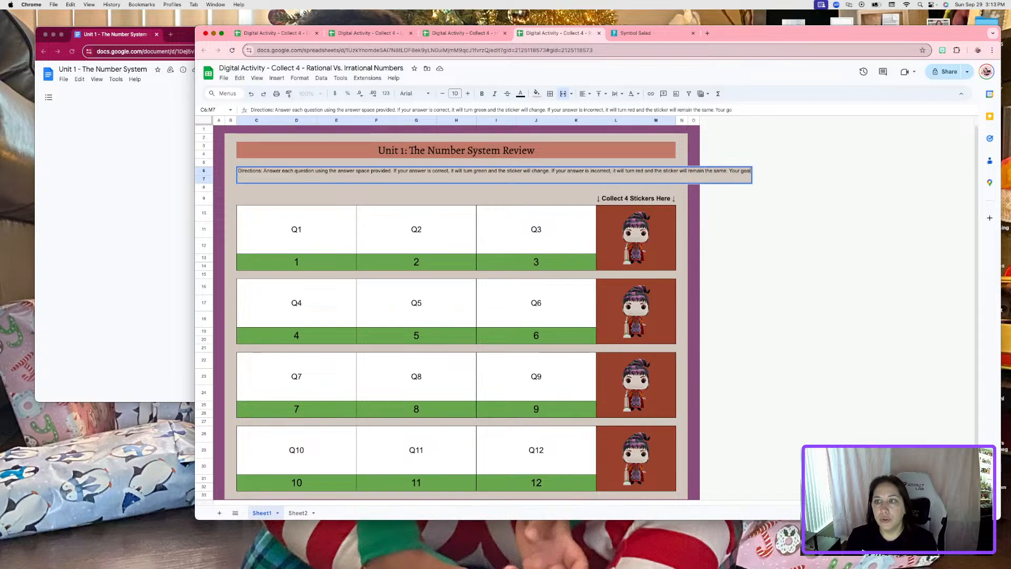
pyautogui.write(' is to collect a')
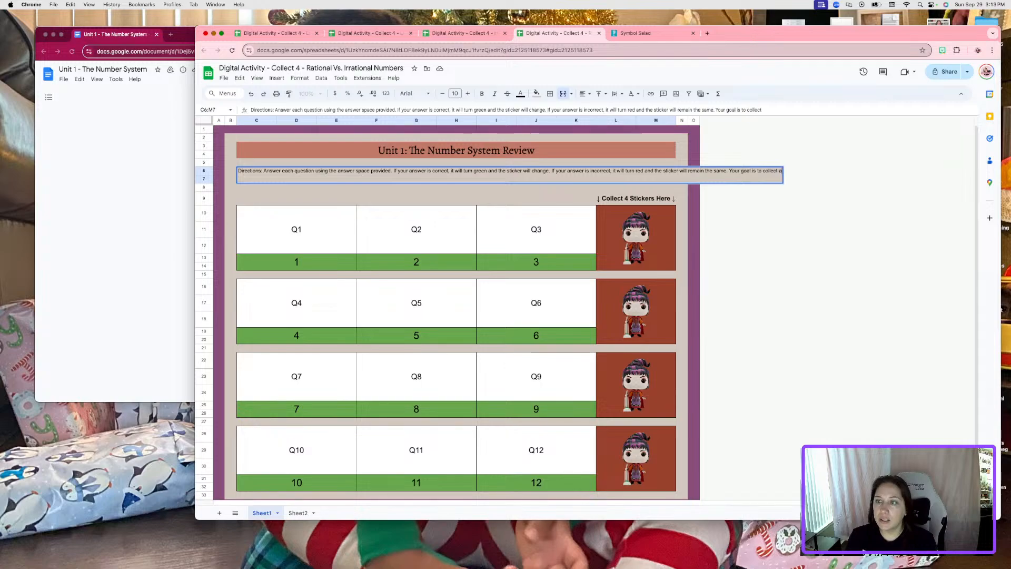
pyautogui.write('ll 4')
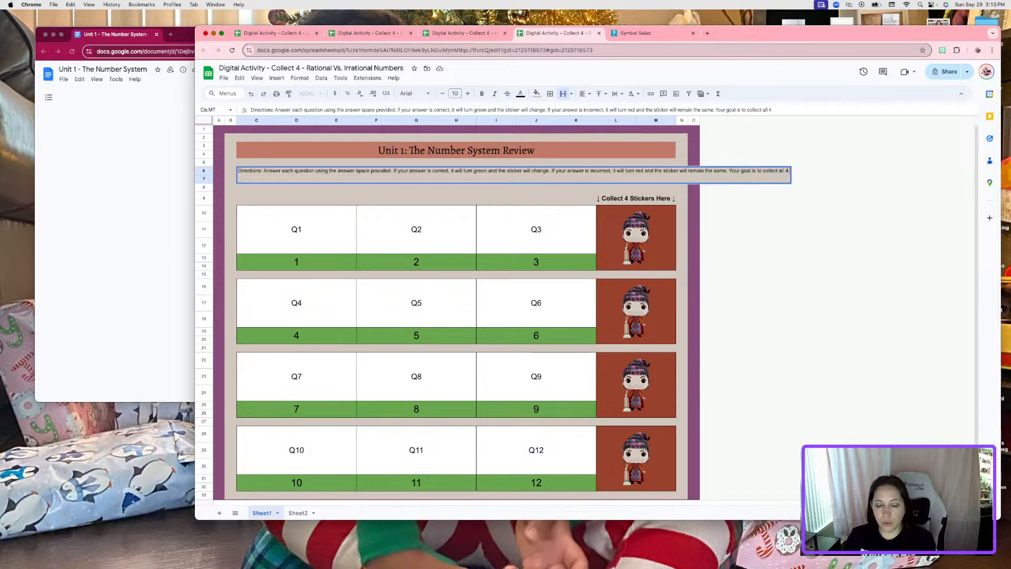
pyautogui.write(' of the same stice')
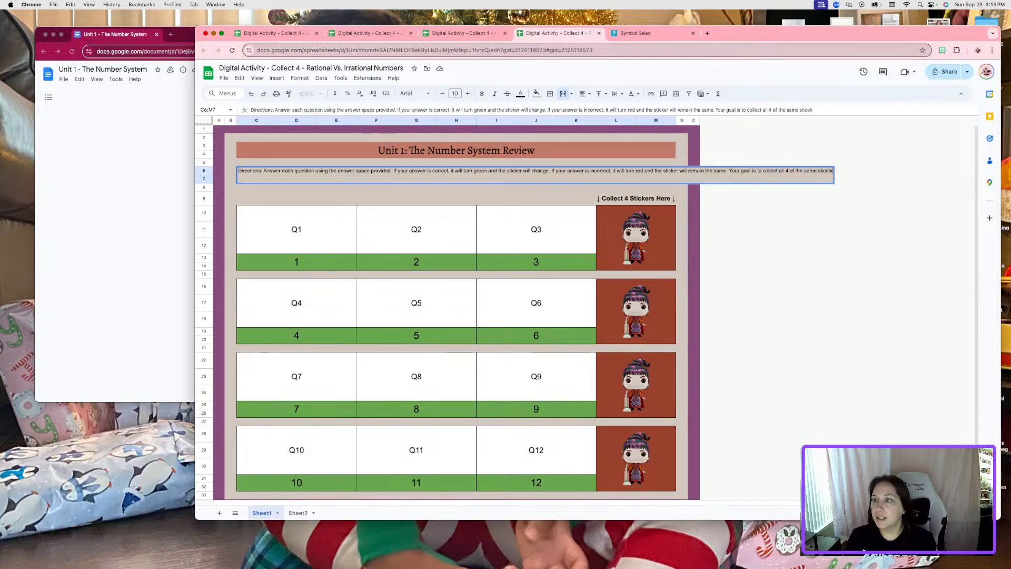
pyautogui.press('BackSpace')
pyautogui.write('ke')
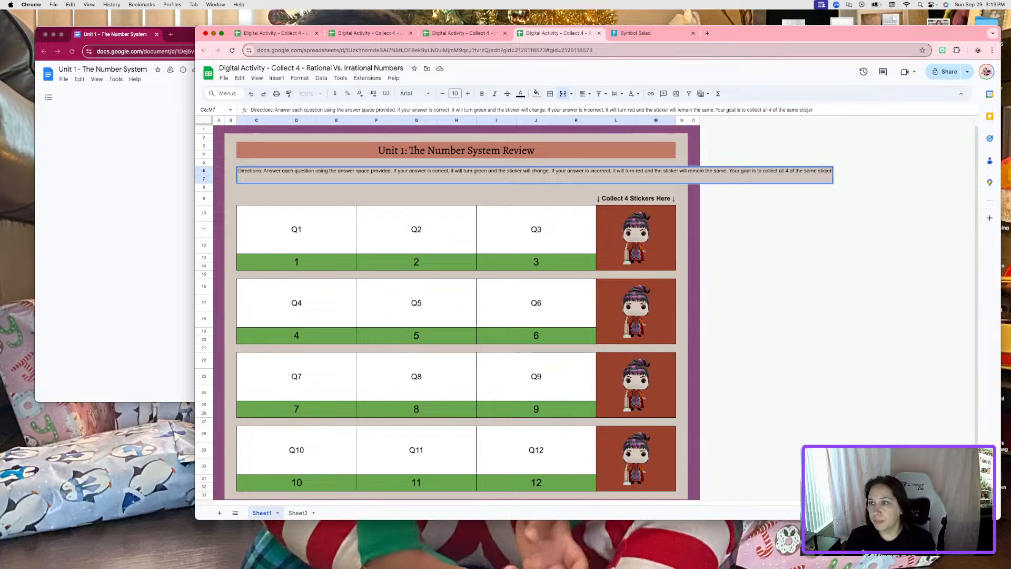
pyautogui.write('rs!')
pyautogui.press('Return')
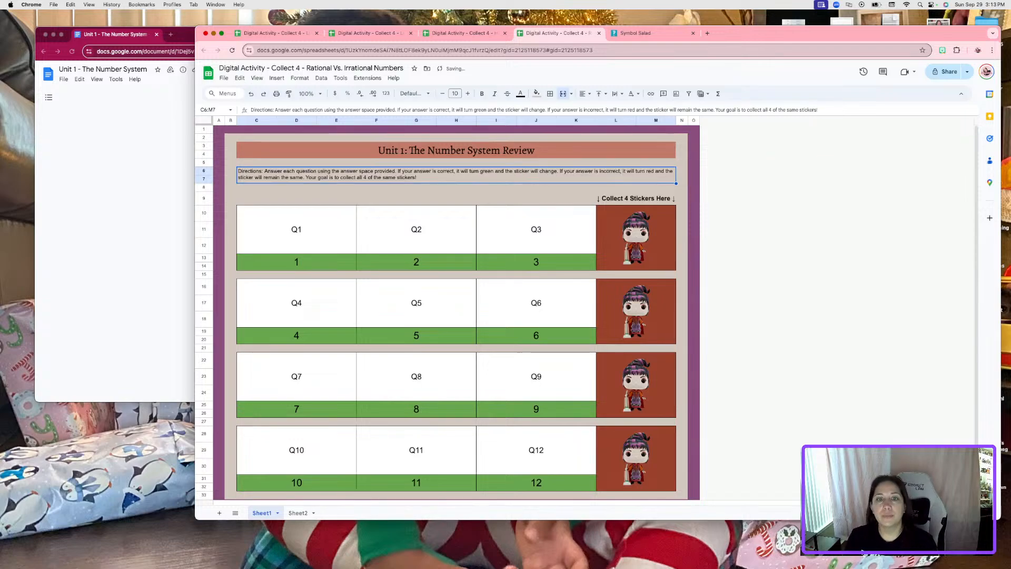
# - Make only the word "Directions:" bold at the start of the directions text
pyautogui.doubleClick(263, 172)
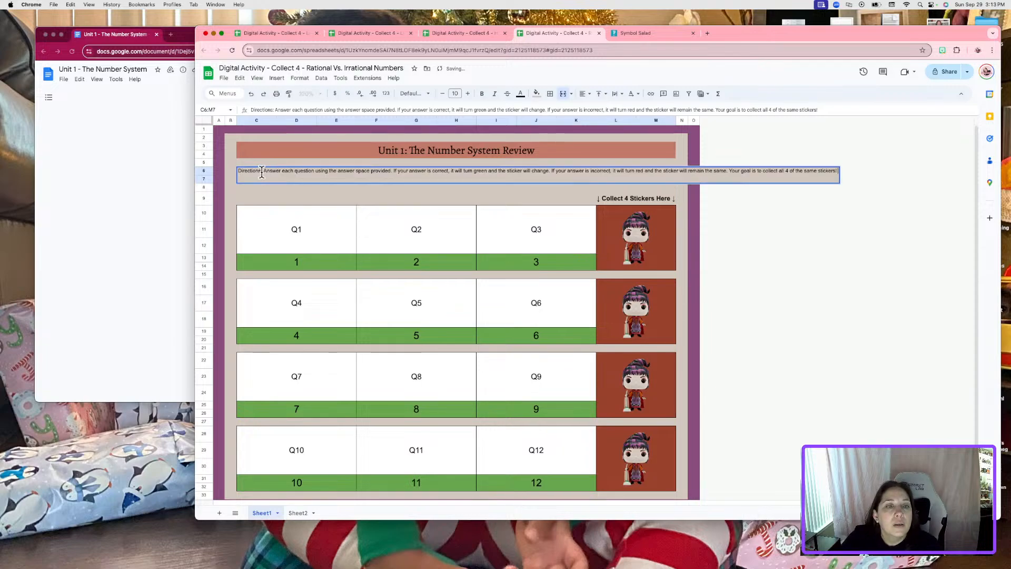
pyautogui.moveTo(263, 173); pyautogui.dragTo(238, 171)
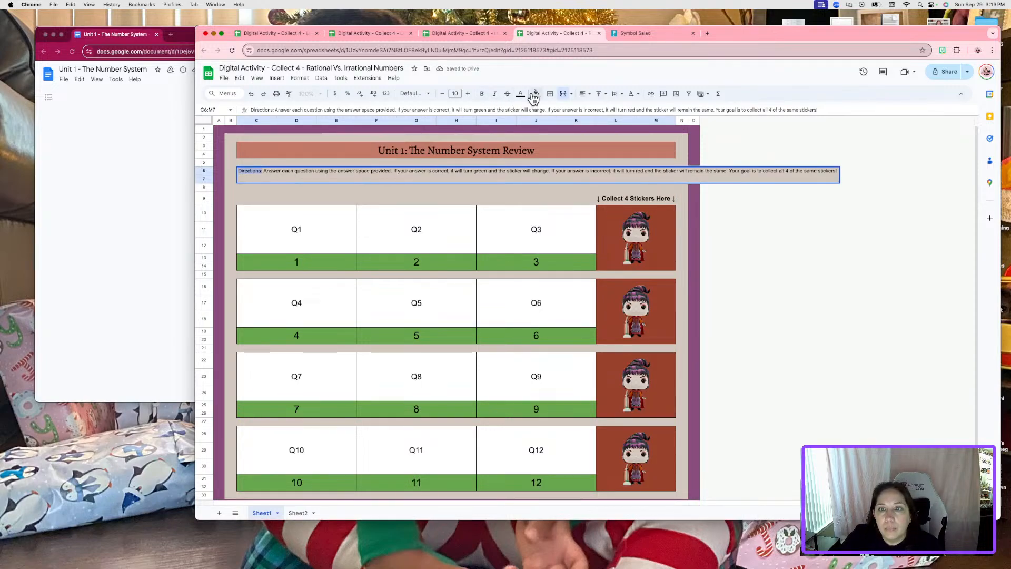
pyautogui.click(482, 94)
pyautogui.click(379, 188)
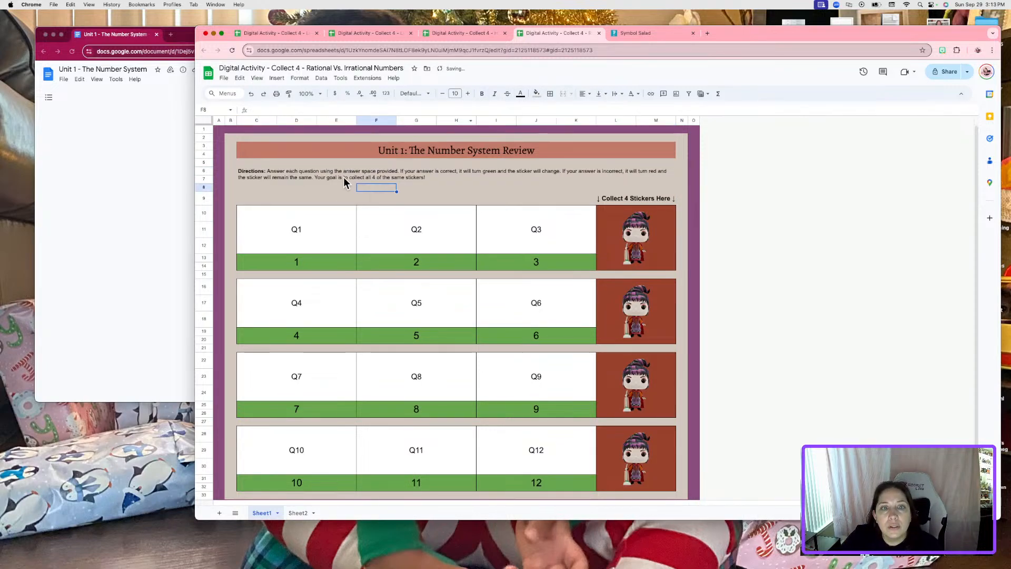
# - Set the directions text to font size 13 and make row 7 slightly taller so both lines fit
pyautogui.click(387, 178)
pyautogui.click(468, 94)
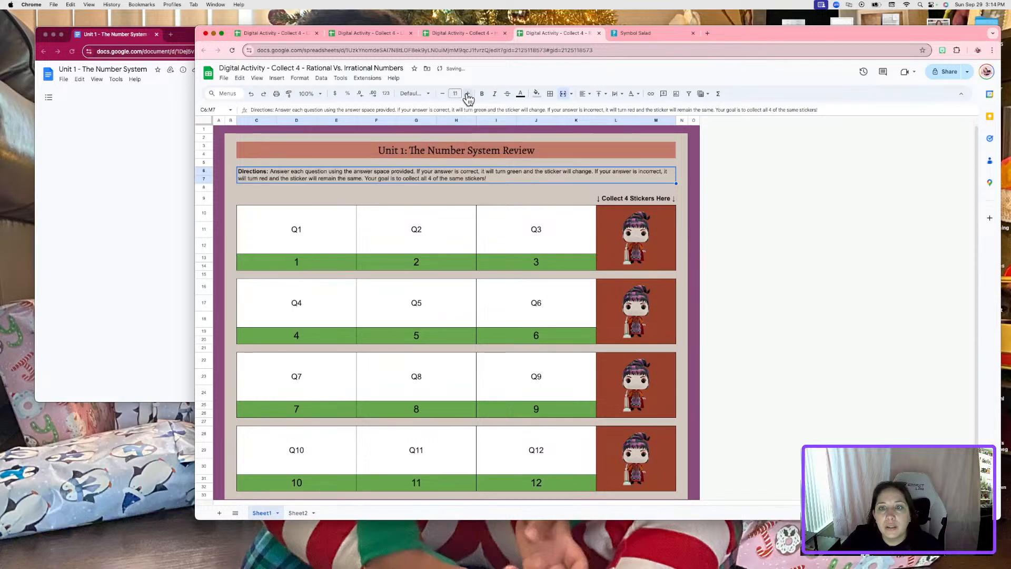
pyautogui.click(467, 94)
pyautogui.click(467, 95)
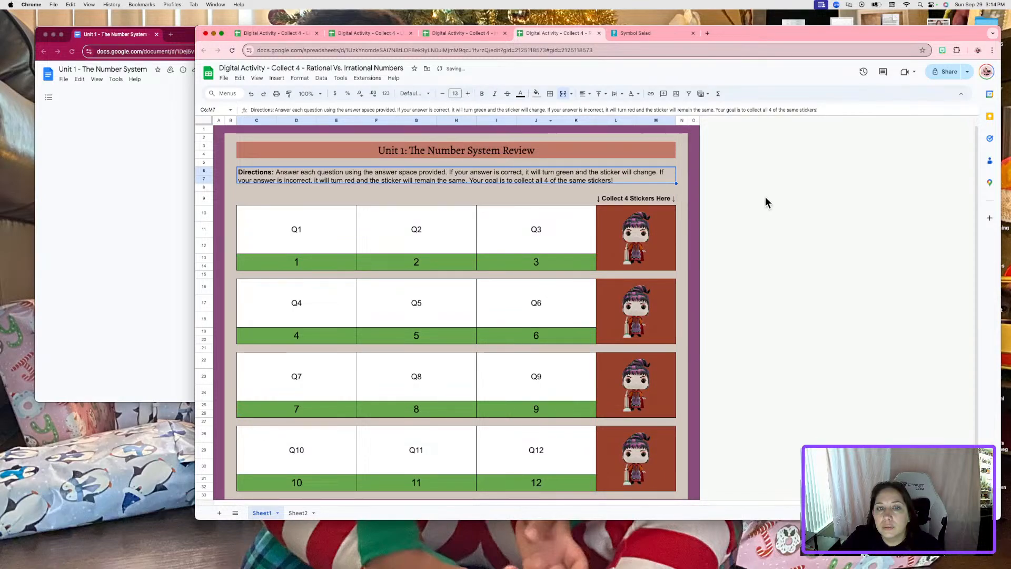
pyautogui.moveTo(203, 183); pyautogui.dragTo(203, 186)
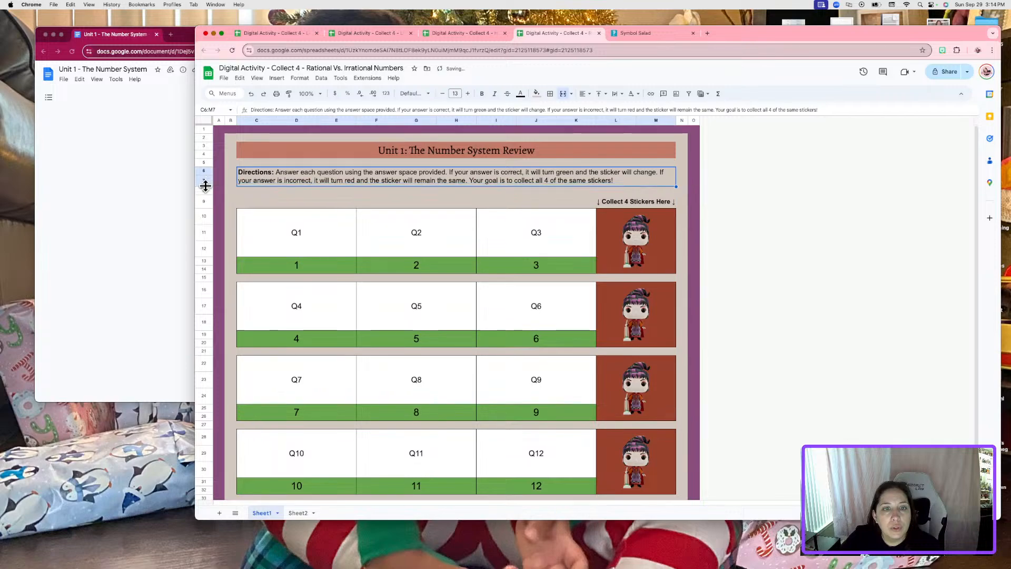
pyautogui.click(754, 174)
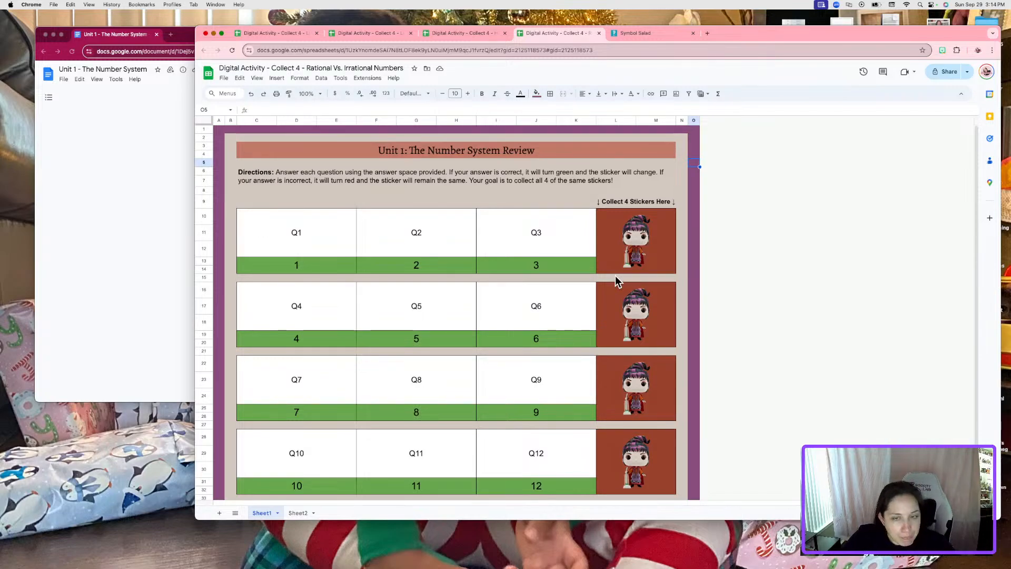
pyautogui.click(832, 306)
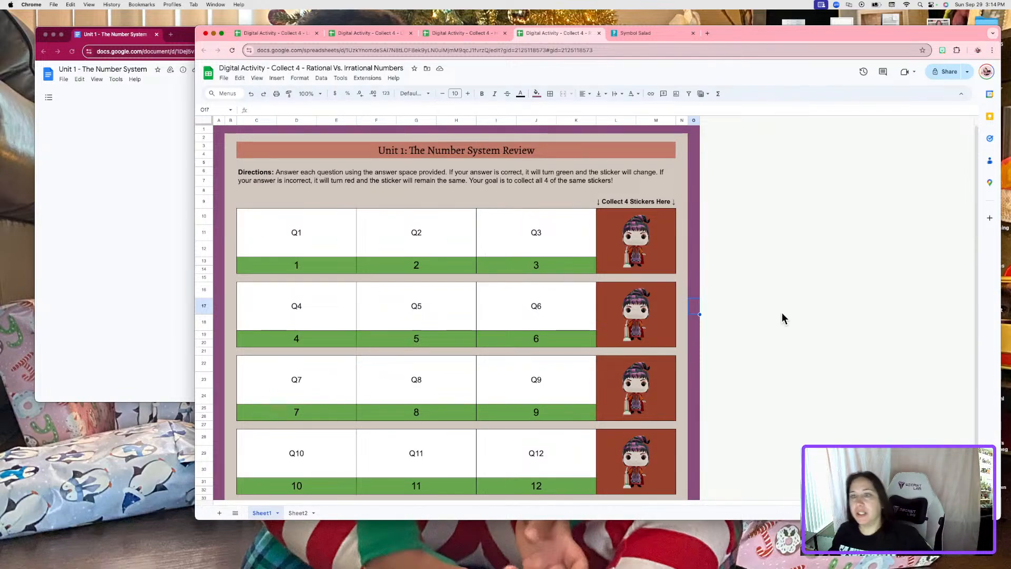
# - Copy the entire directions text from the merged directions cell and leave the cell unchanged
pyautogui.click(495, 163)
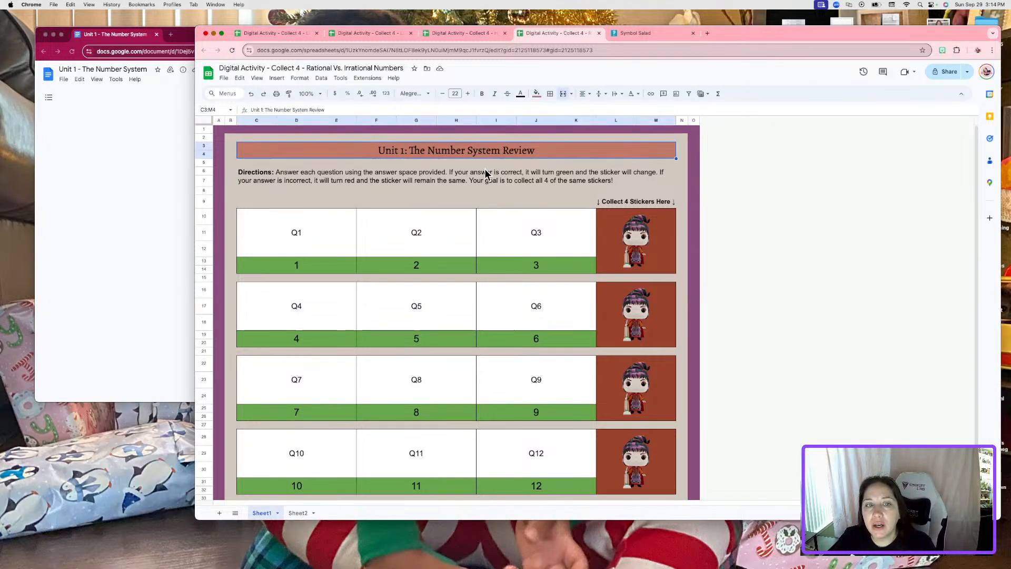
pyautogui.click(485, 176)
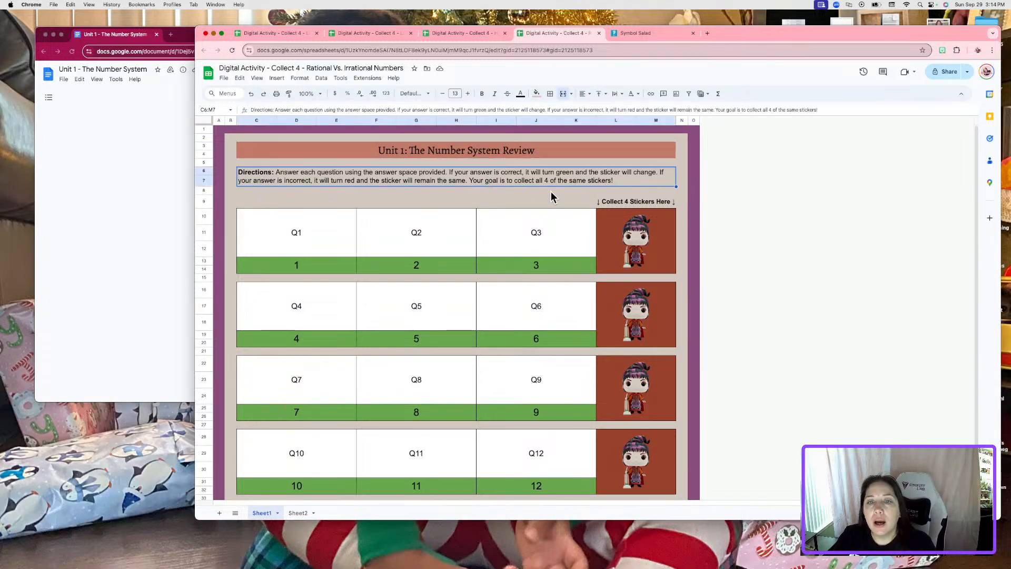
pyautogui.doubleClick(605, 183)
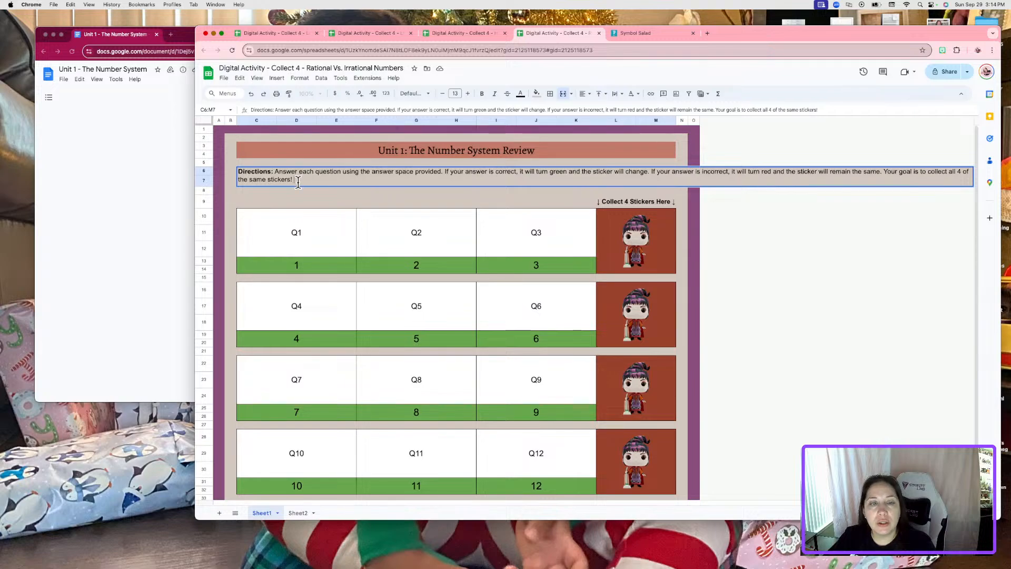
pyautogui.moveTo(296, 180); pyautogui.dragTo(232, 172)
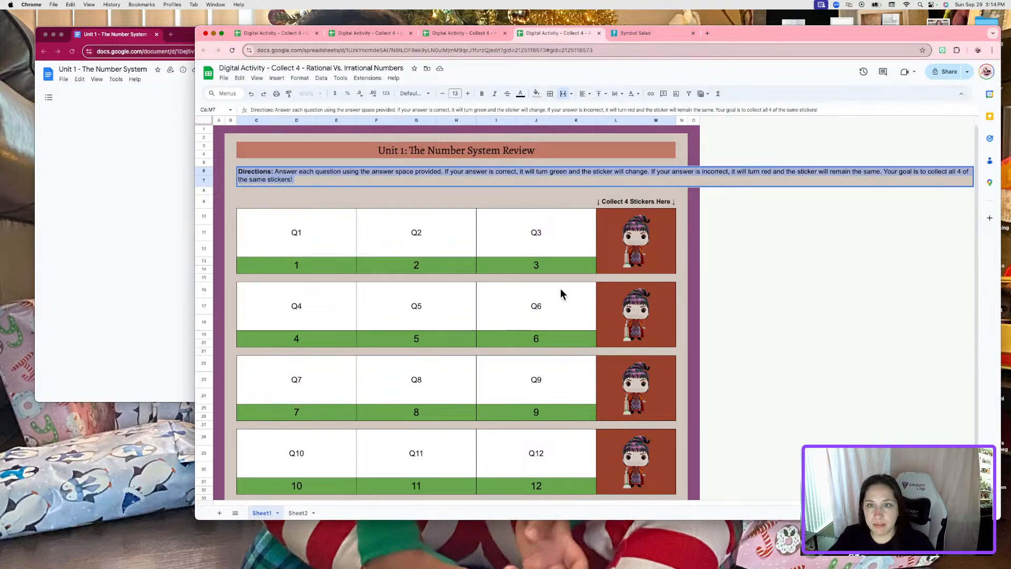
pyautogui.click(694, 262)
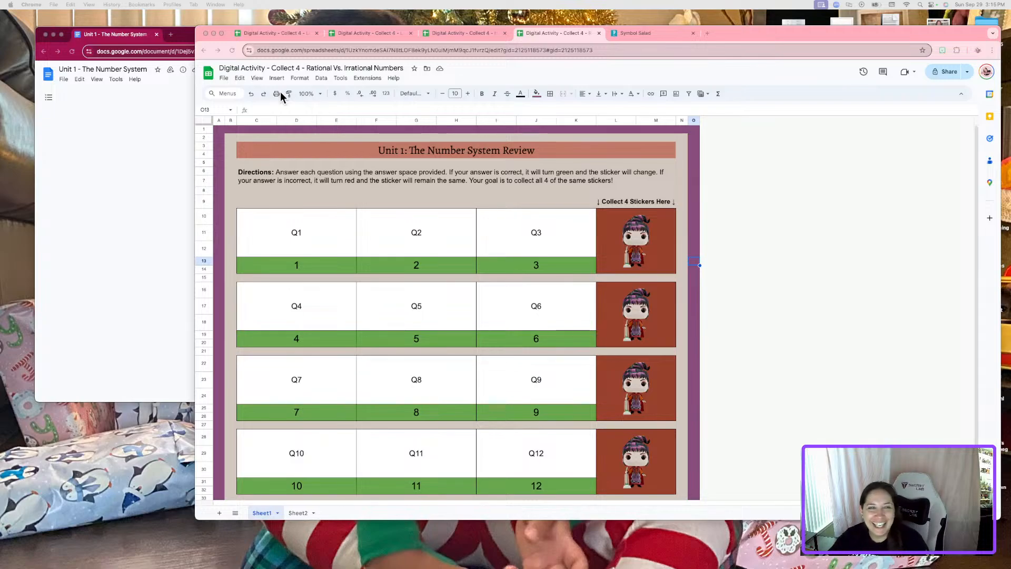
# - Tile the "Unit 1 - The Number System" question document and the review spreadsheet side by side in full screen
pyautogui.click(87, 182)
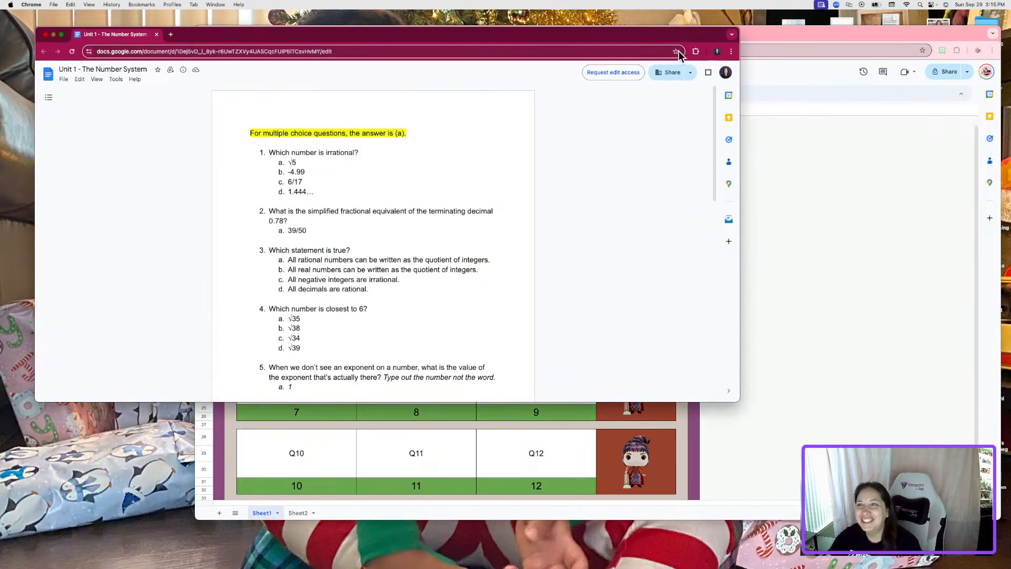
pyautogui.moveTo(686, 32); pyautogui.dragTo(682, 16)
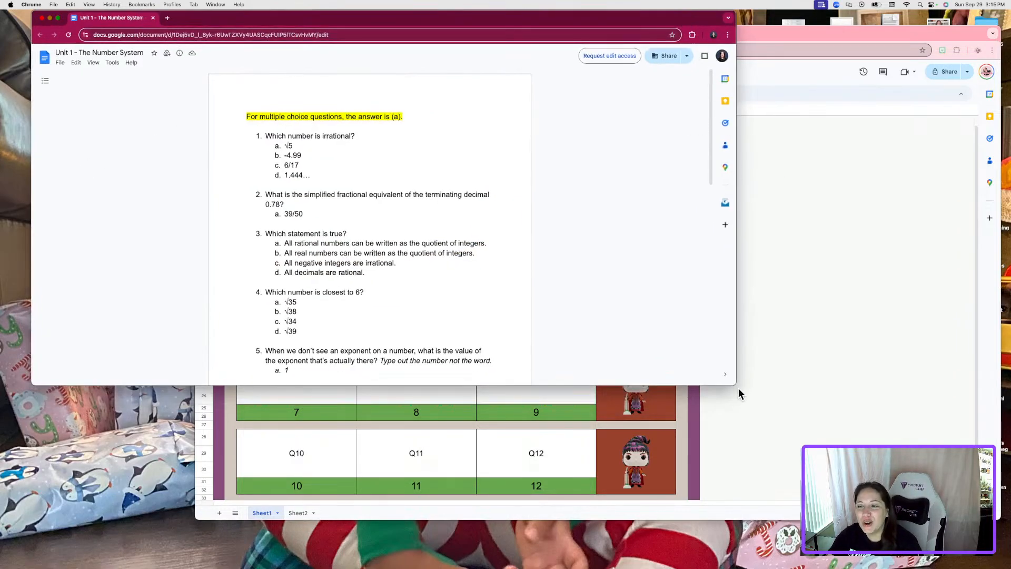
pyautogui.moveTo(734, 383); pyautogui.dragTo(363, 473)
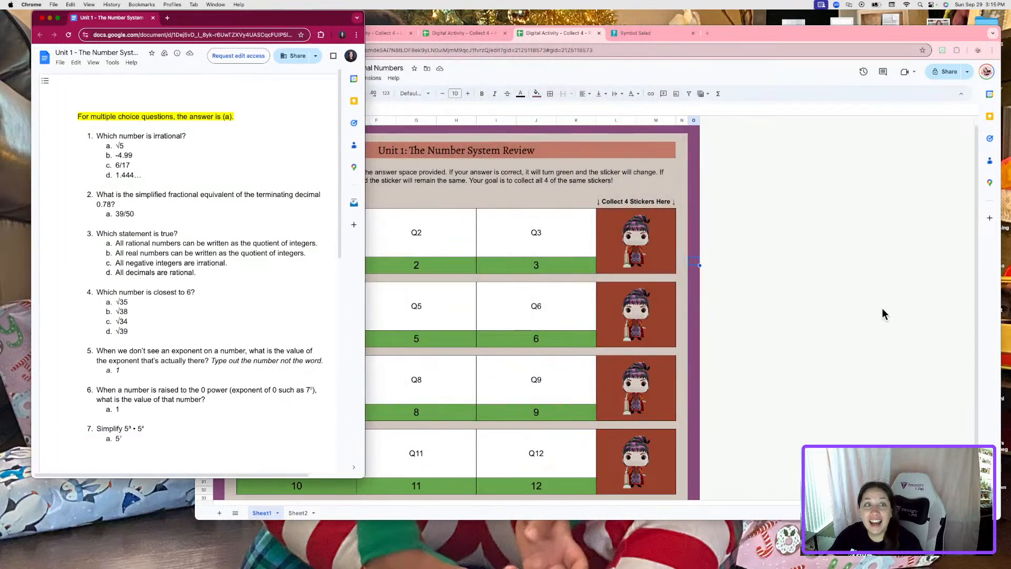
pyautogui.click(723, 302)
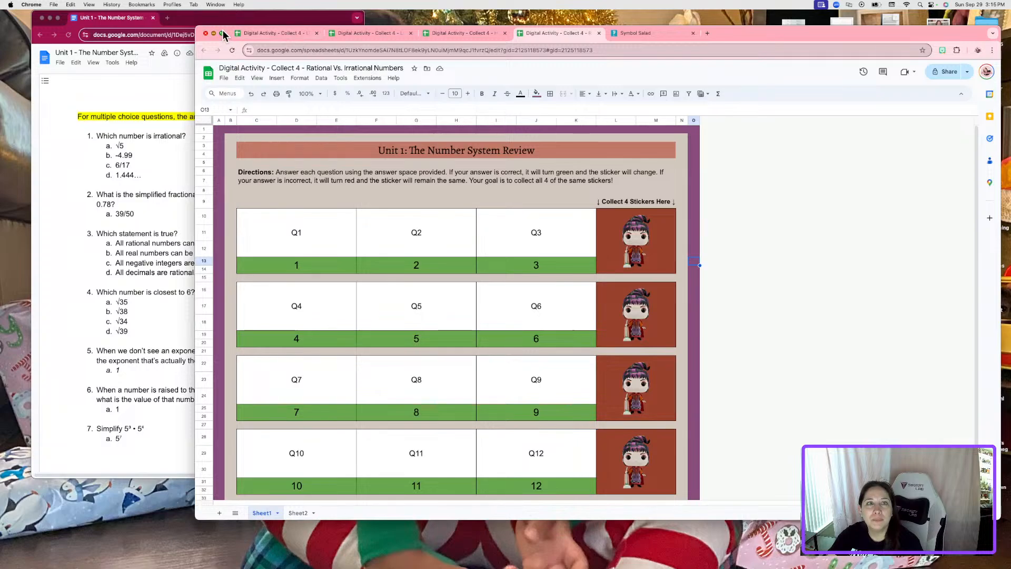
pyautogui.moveTo(221, 33)
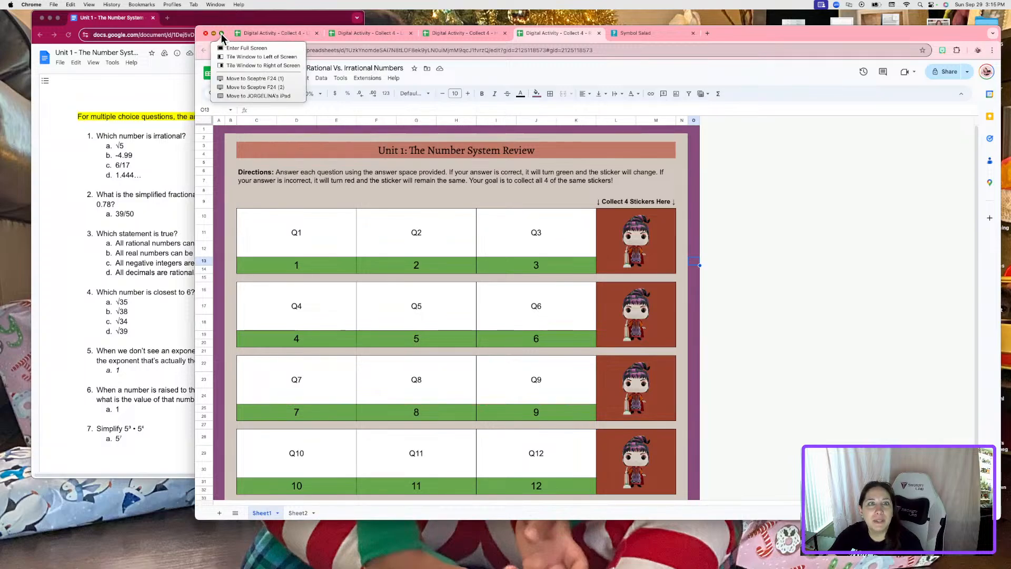
pyautogui.click(235, 66)
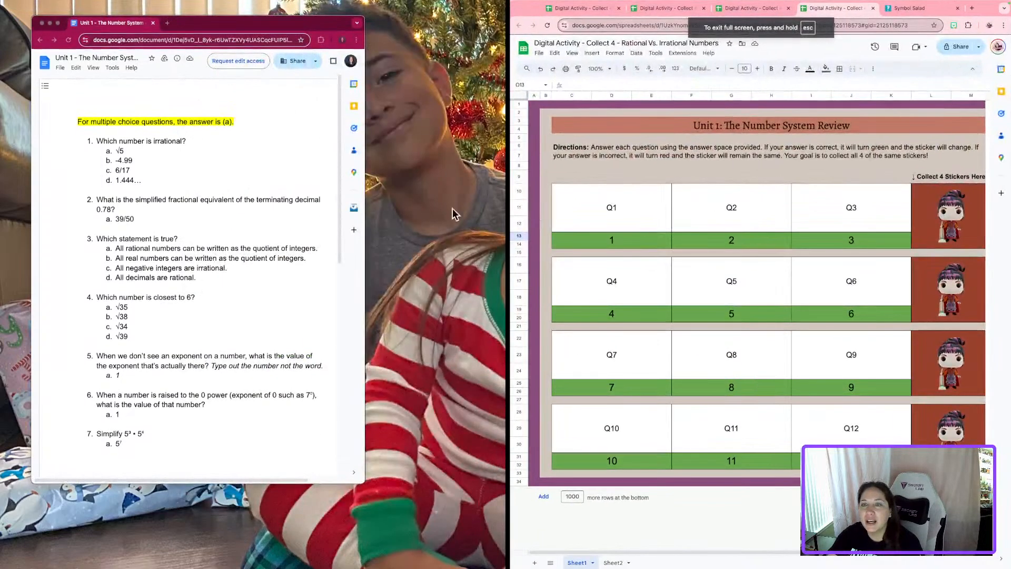
pyautogui.click(283, 30)
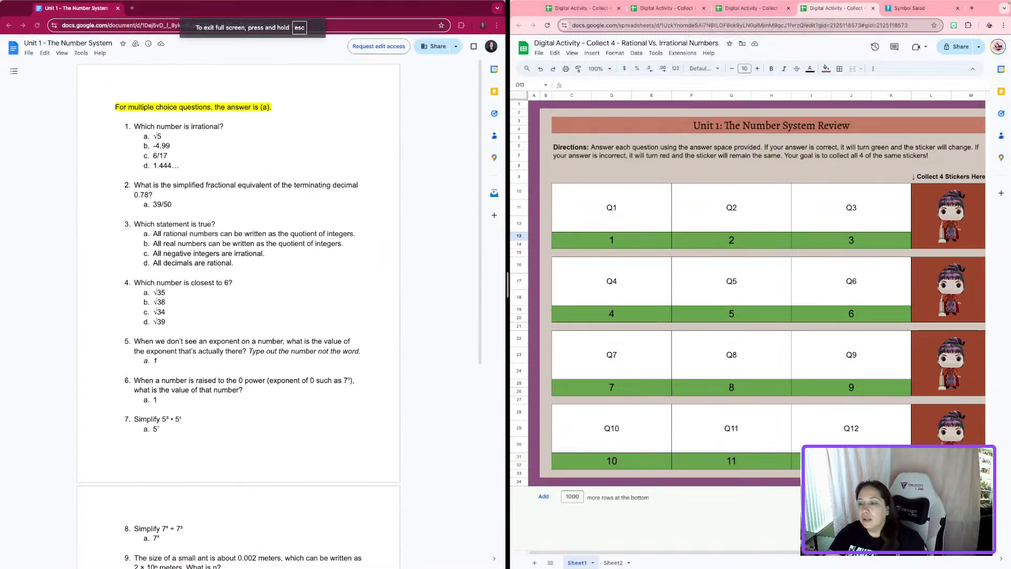
# - Insert the desktop screenshot of question 1 as an in-cell image in the Q1 question cell
pyautogui.click(806, 480)
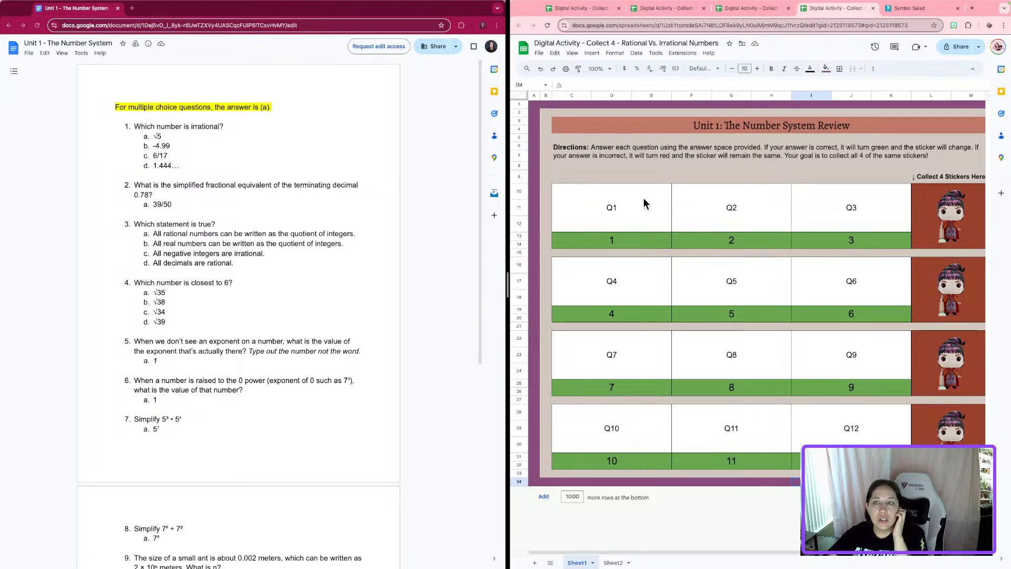
pyautogui.click(620, 211)
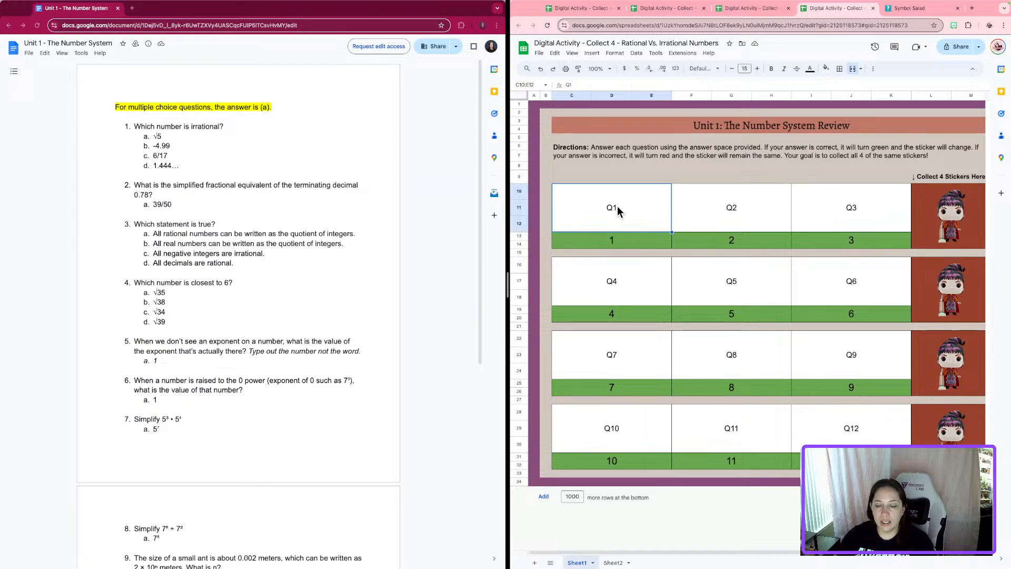
pyautogui.click(593, 54)
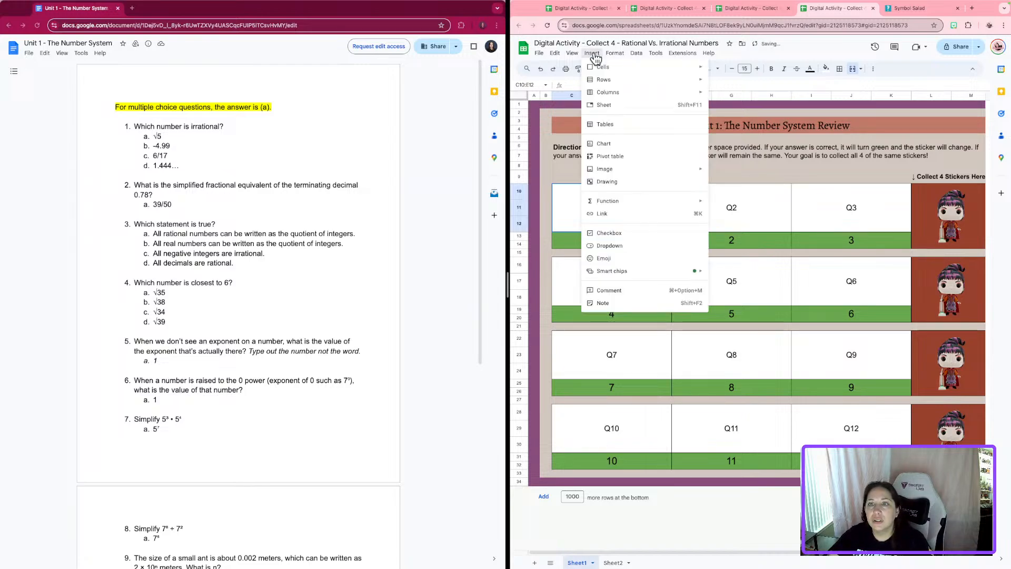
pyautogui.moveTo(620, 170)
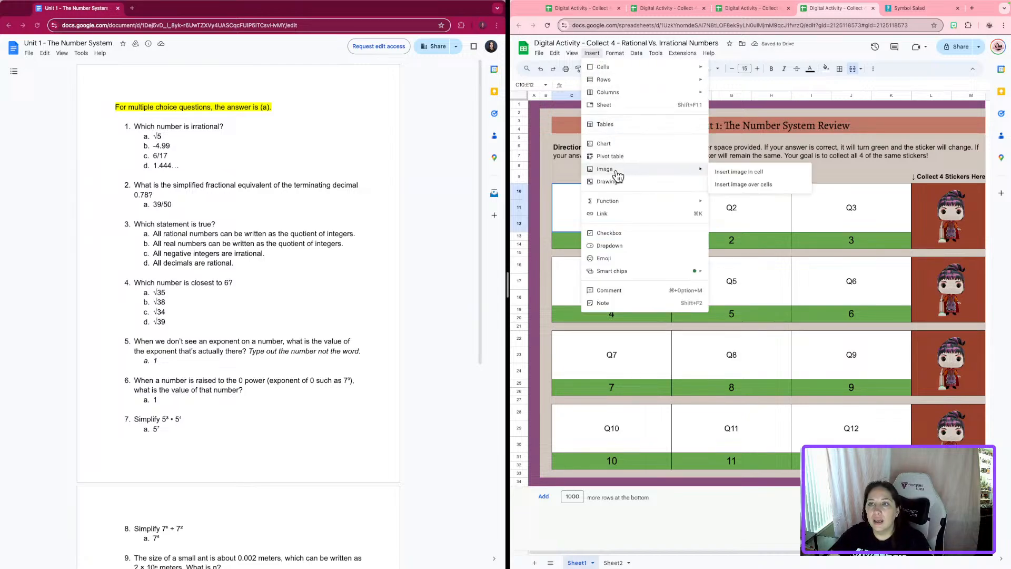
pyautogui.click(760, 173)
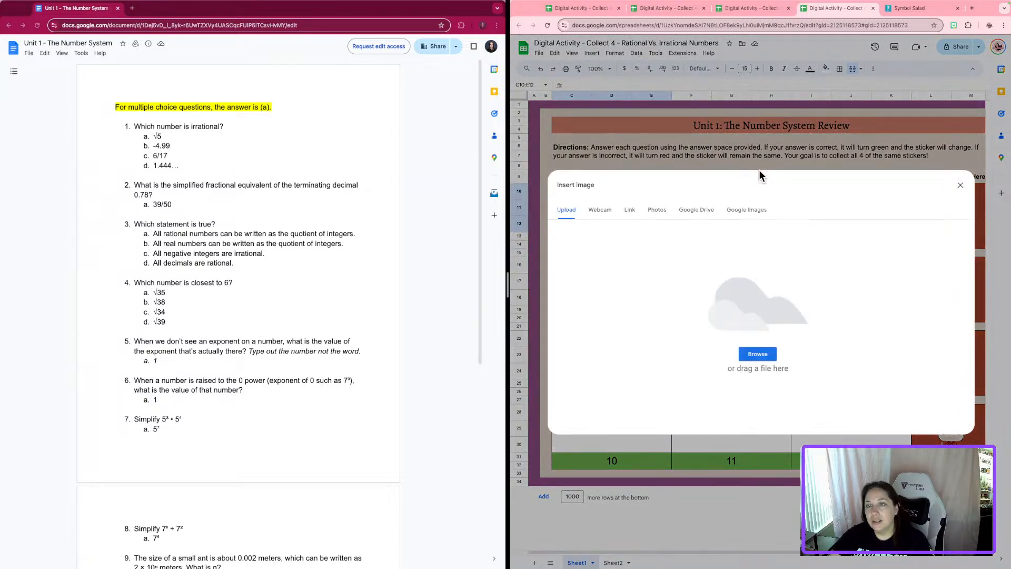
pyautogui.click(755, 354)
pyautogui.click(695, 263)
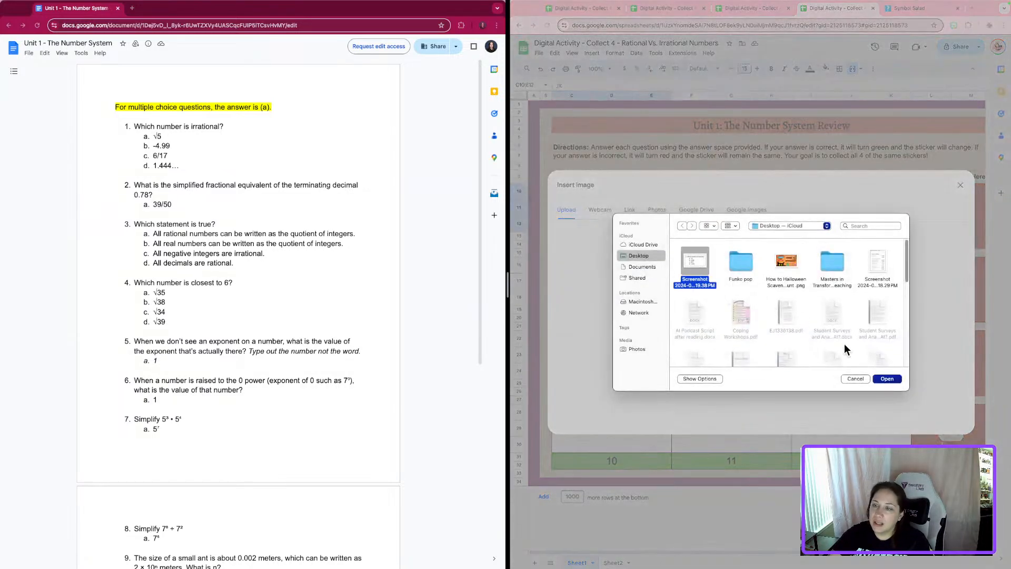
pyautogui.click(890, 380)
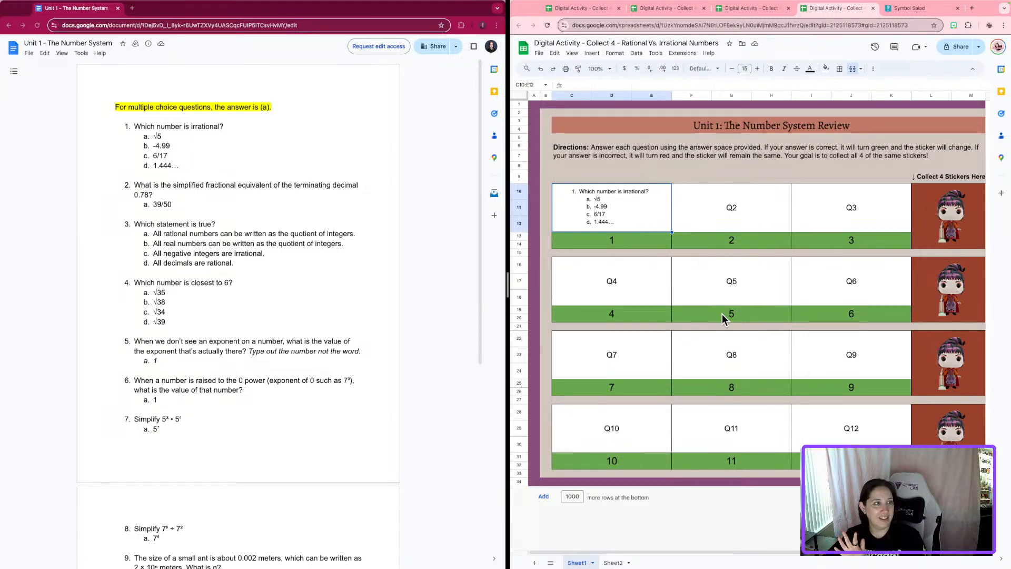
# - Add a dropdown rule to the merged answer cell C13:E14 below question 1 and select its first option's text
pyautogui.click(632, 248)
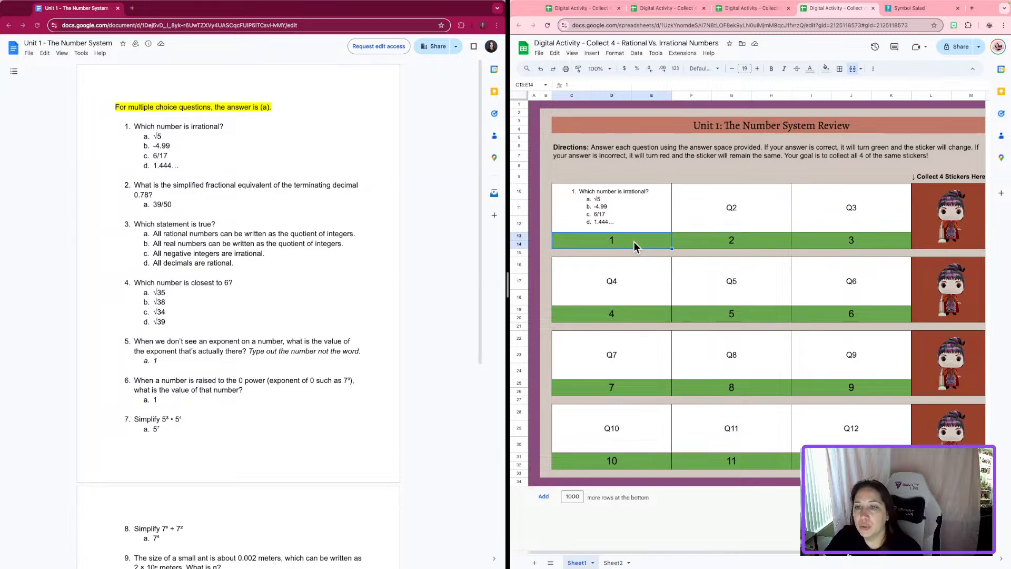
pyautogui.rightClick(633, 241)
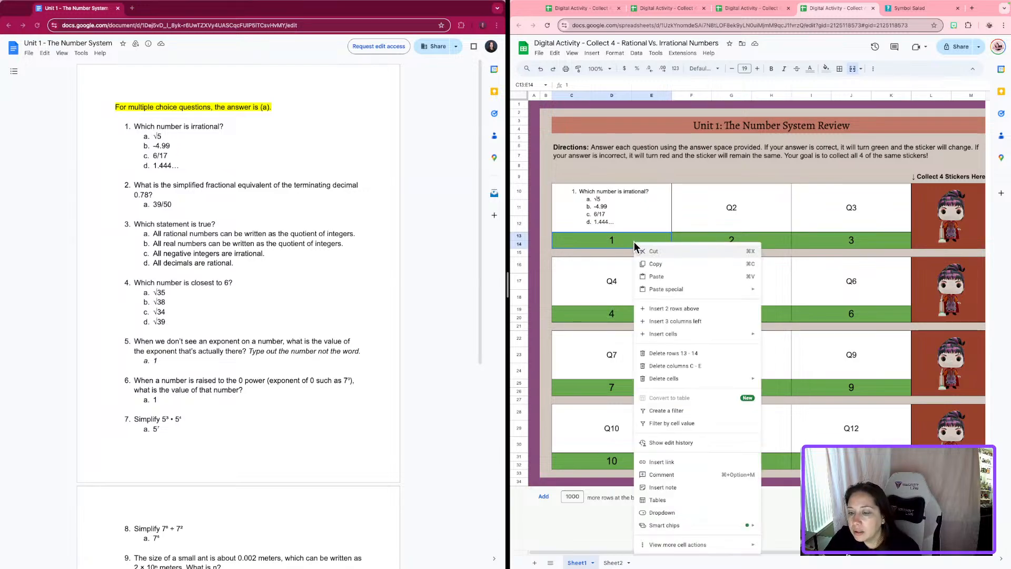
pyautogui.click(740, 514)
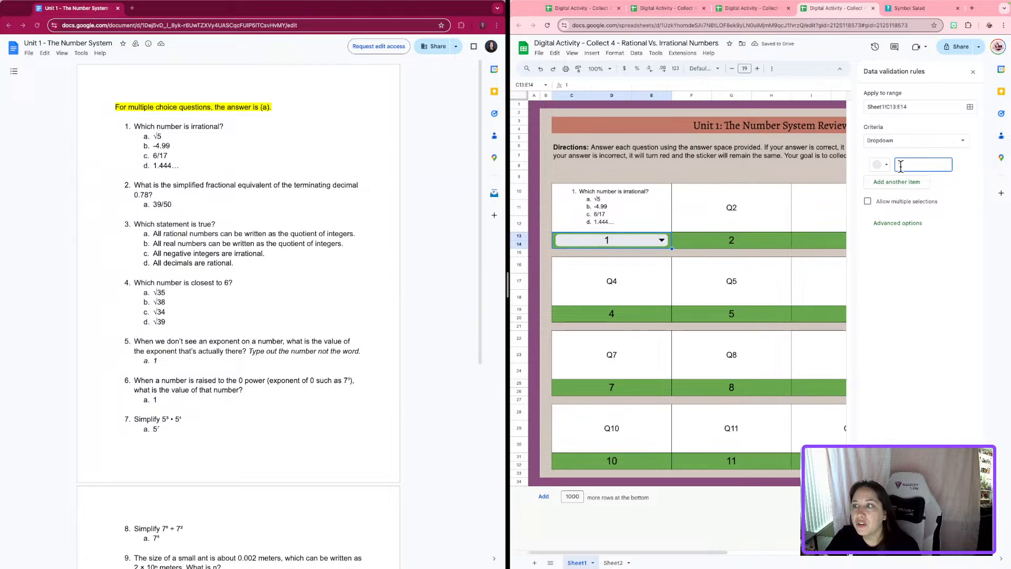
pyautogui.doubleClick(906, 167)
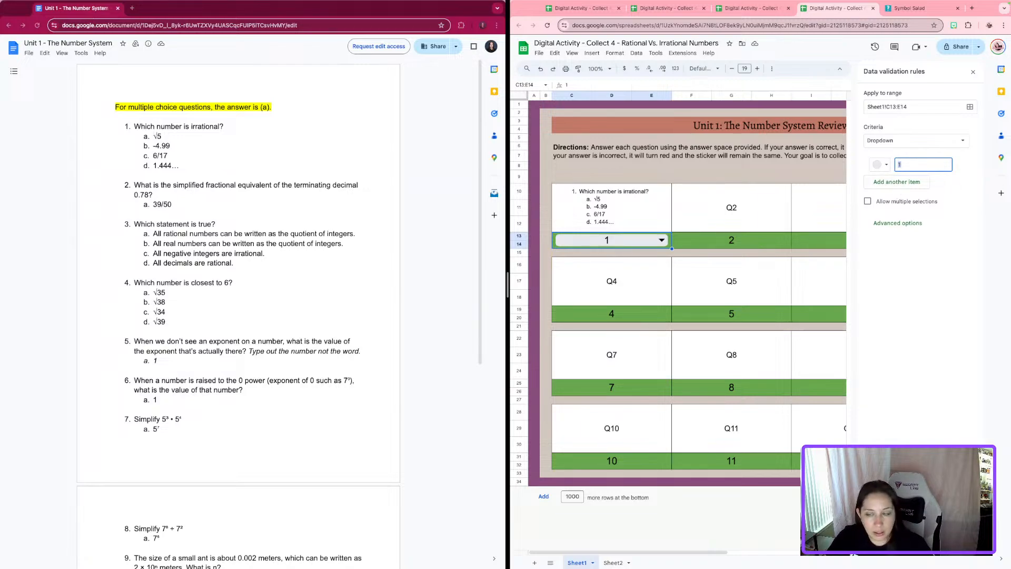
# - Try to paste the copied text as the first dropdown option for question 1, and clear that option's value
pyautogui.hotkey('ctrl', 'v')
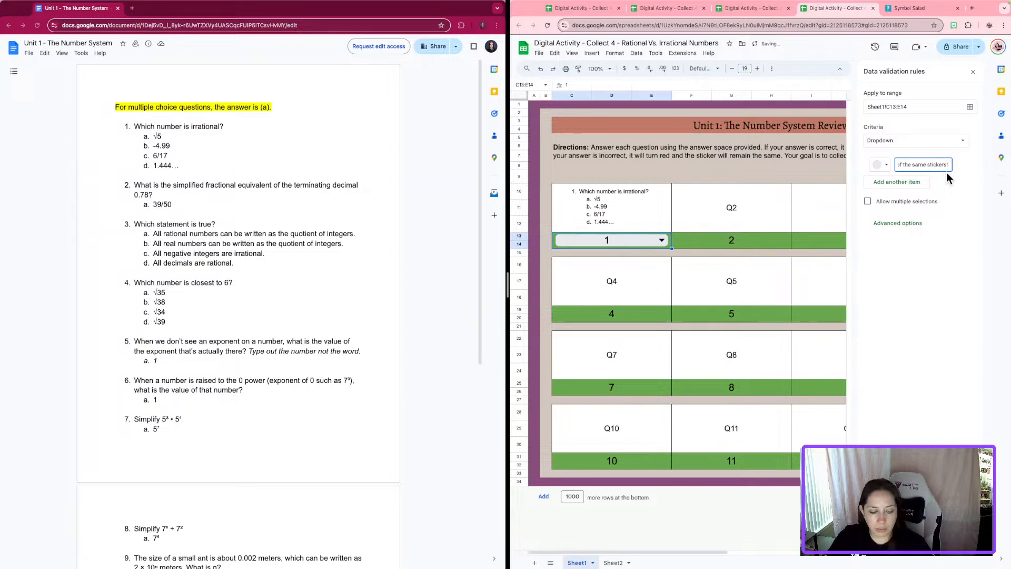
pyautogui.hotkey('ctrl', 'a')
pyautogui.press('BackSpace')
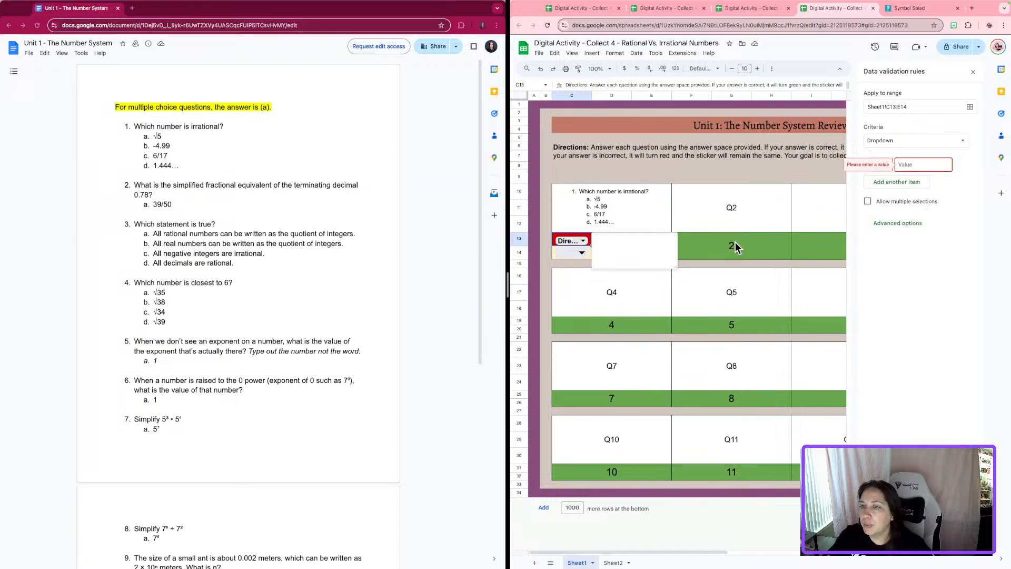
pyautogui.click(654, 200)
pyautogui.click(630, 252)
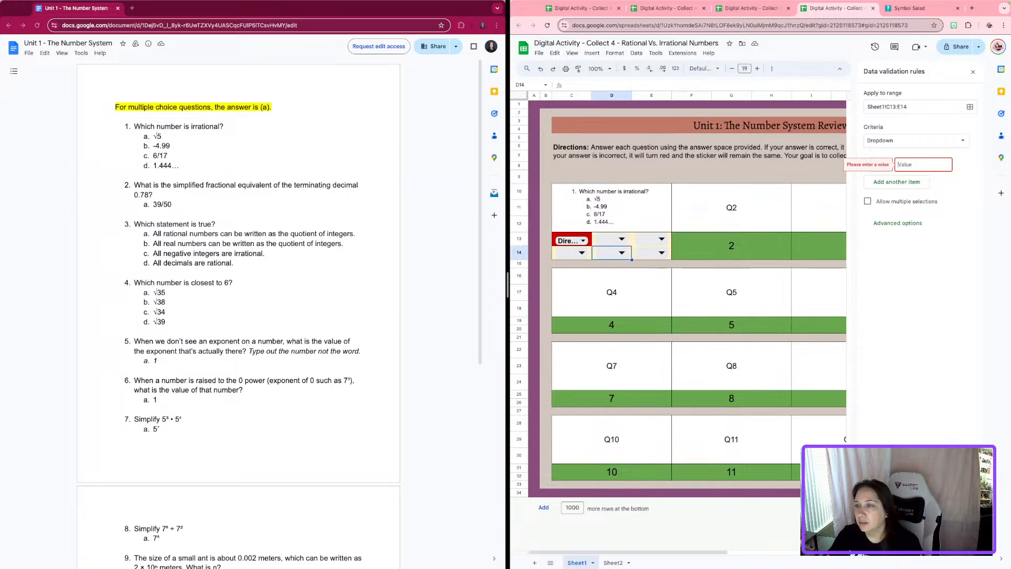
# - Undo the recent changes that put the directions text over question 1's merged answer cell
pyautogui.hotkey('ctrl', 'z')
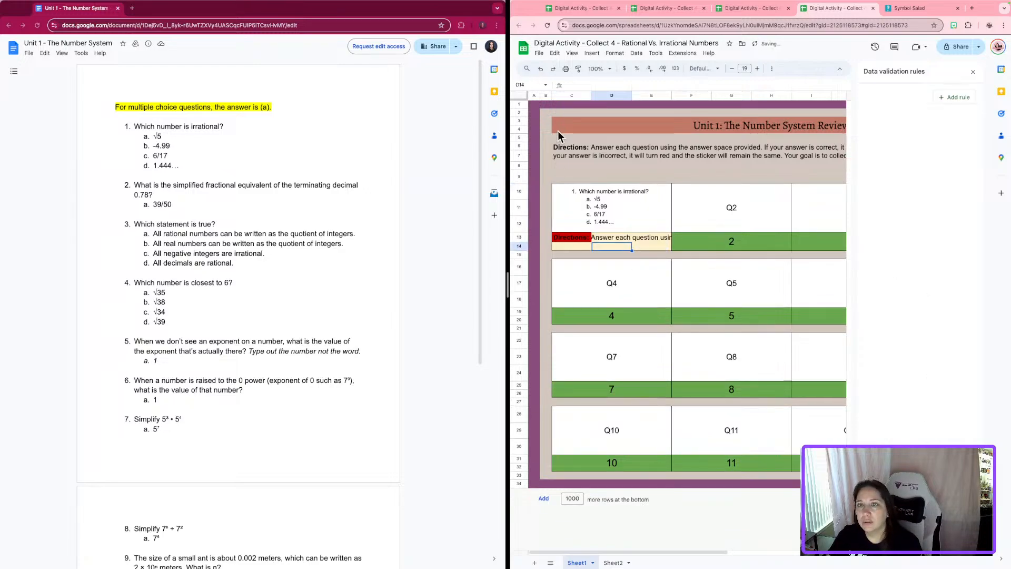
pyautogui.click(620, 238)
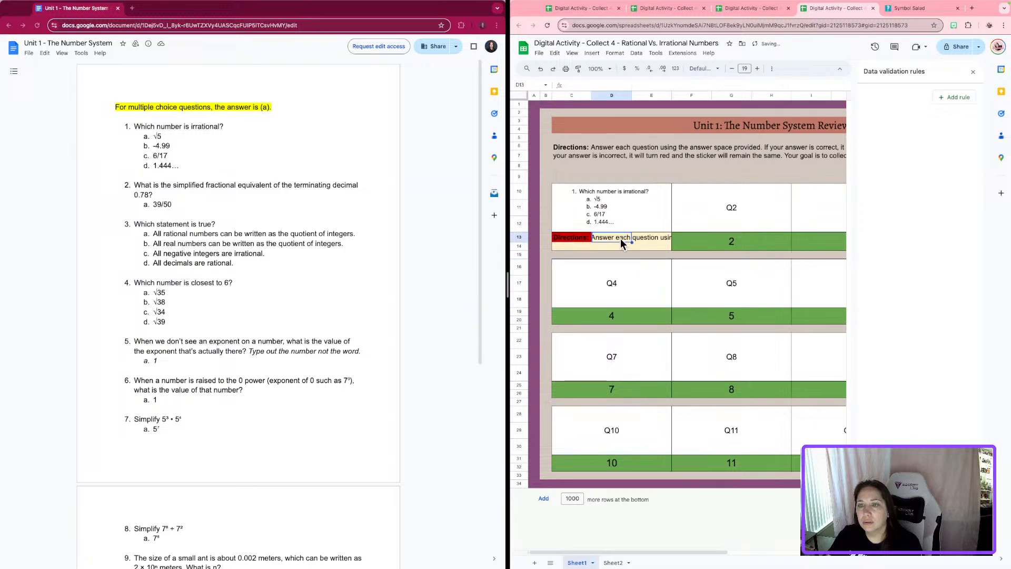
pyautogui.click(540, 69)
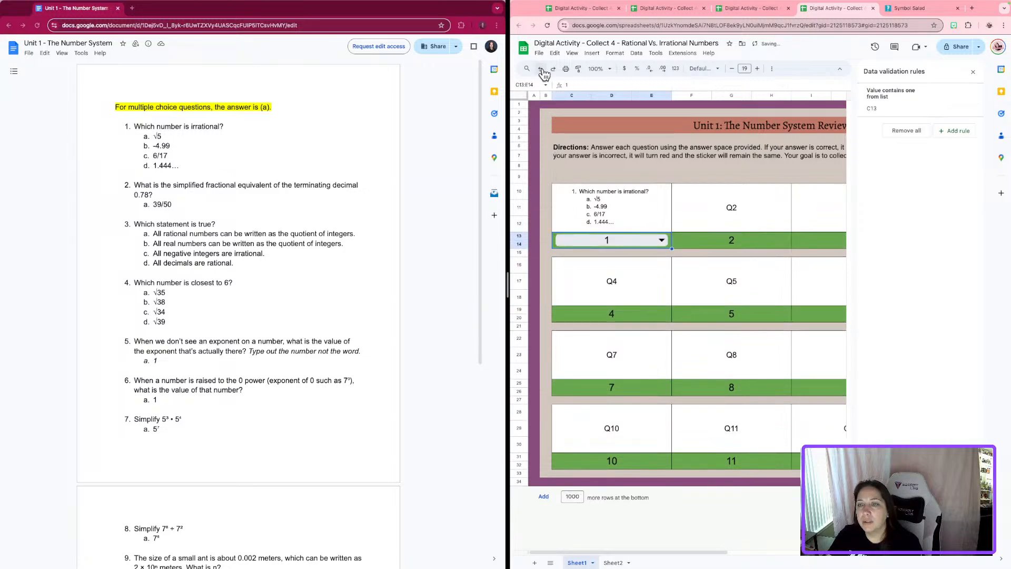
# - Open the dropdown rule for C13 and clear its option text, undoing the stray paste into the answer cell
pyautogui.click(902, 100)
pyautogui.click(925, 166)
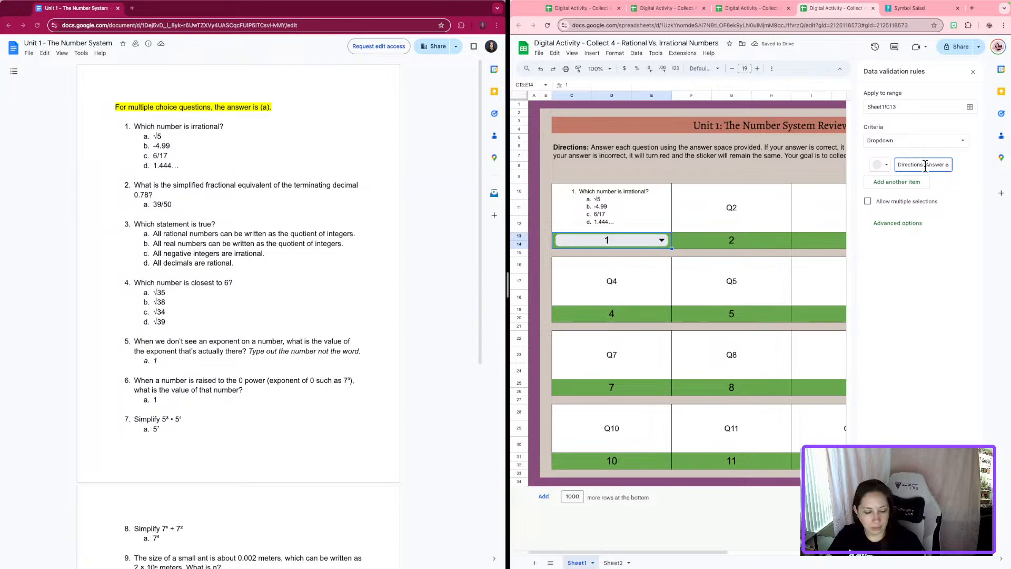
pyautogui.hotkey('ctrl', 'a')
pyautogui.press('BackSpace')
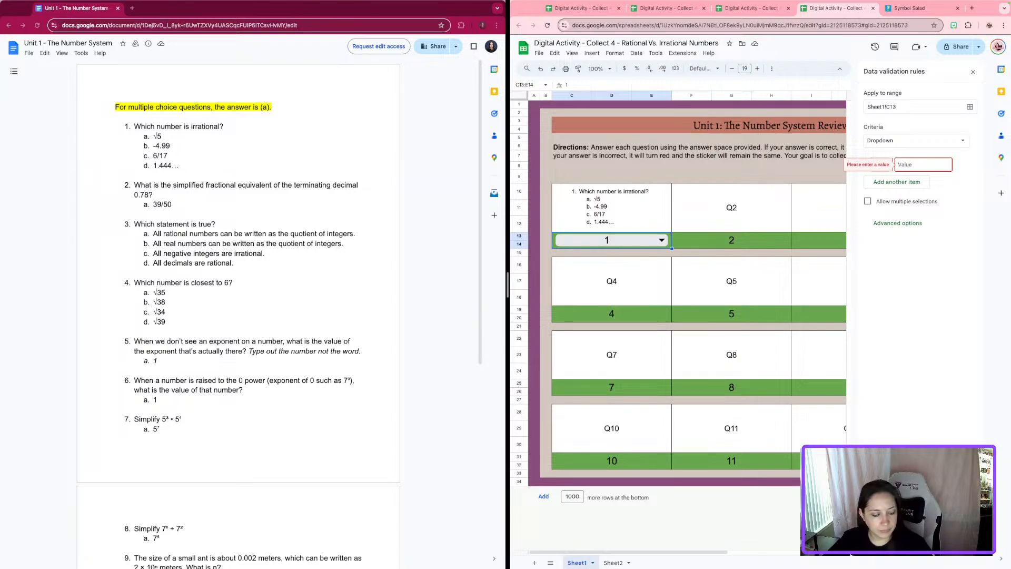
pyautogui.hotkey('ctrl', 'z')
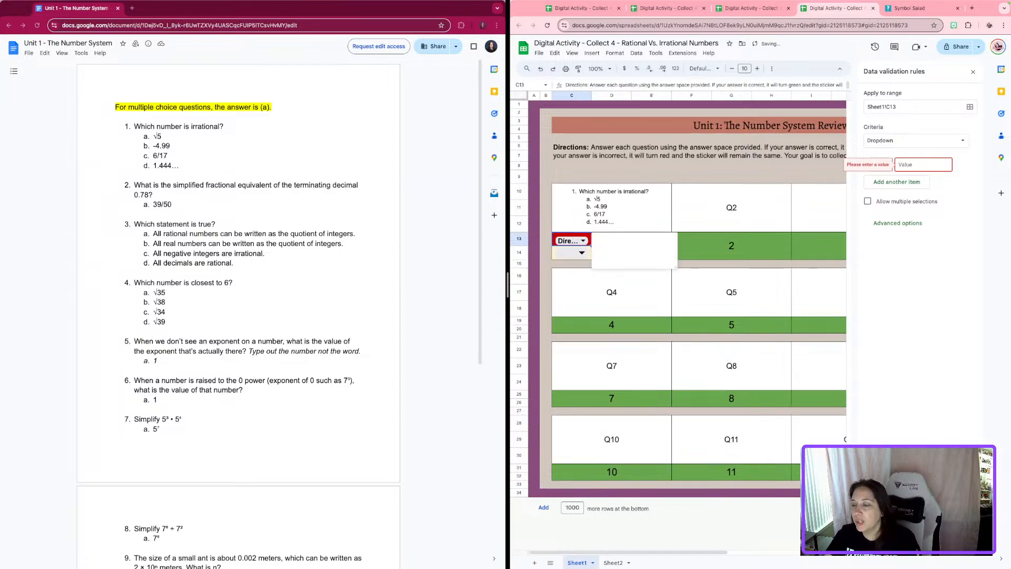
pyautogui.click(542, 69)
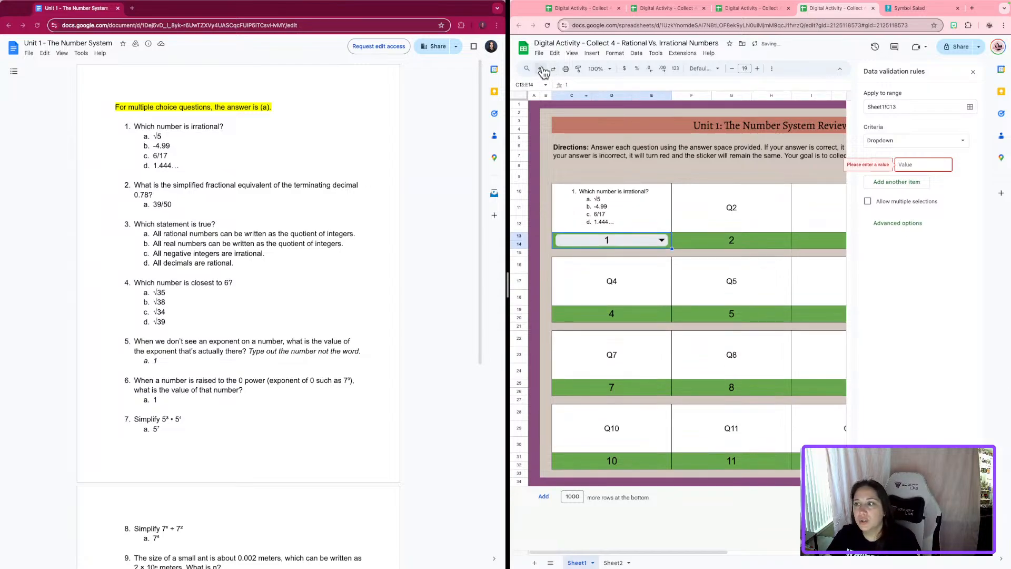
# - Copy the √ symbol from the Symbol Salad page and enter √5 as the first dropdown option for C13
pyautogui.click(924, 8)
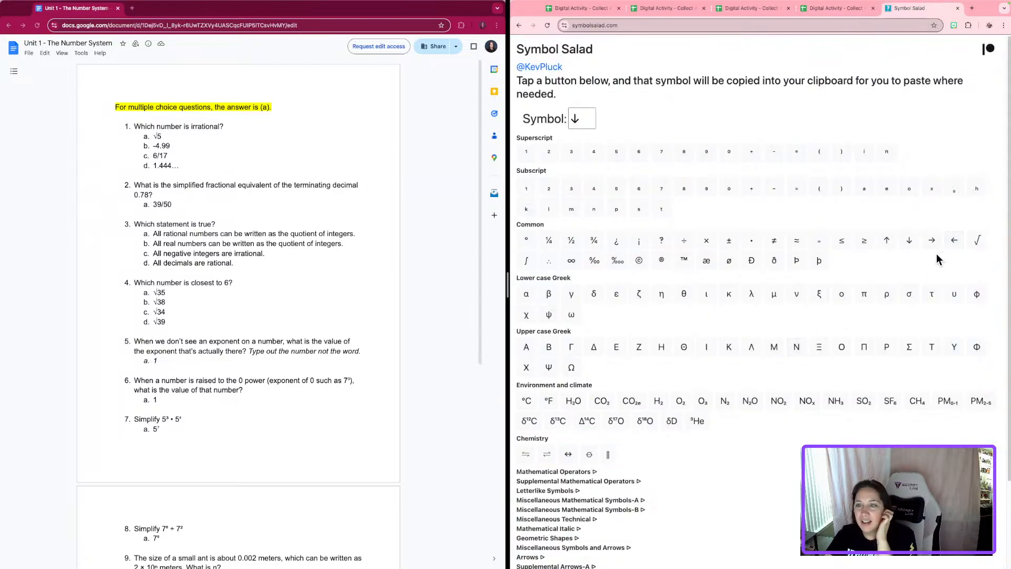
pyautogui.click(979, 241)
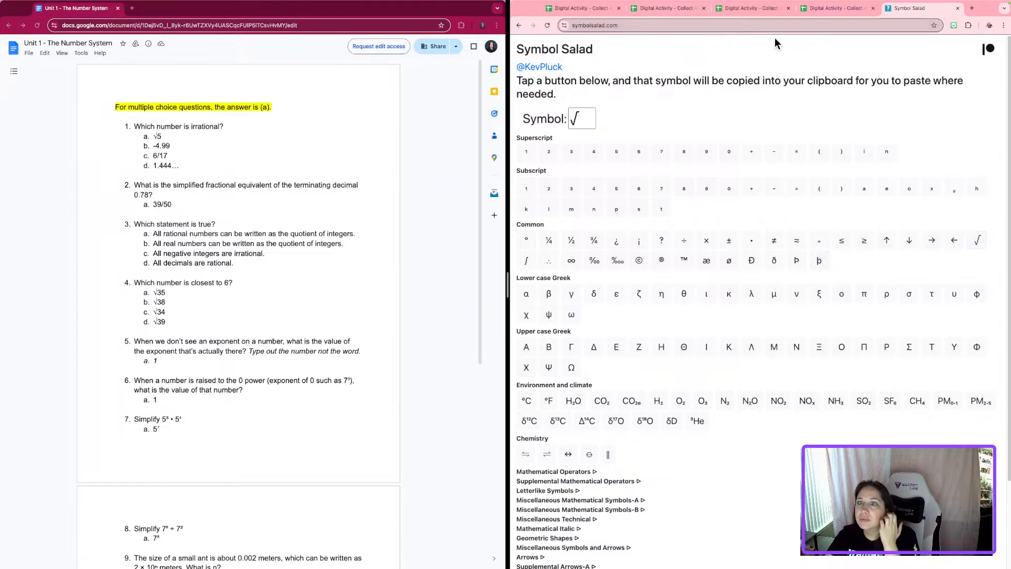
pyautogui.click(821, 10)
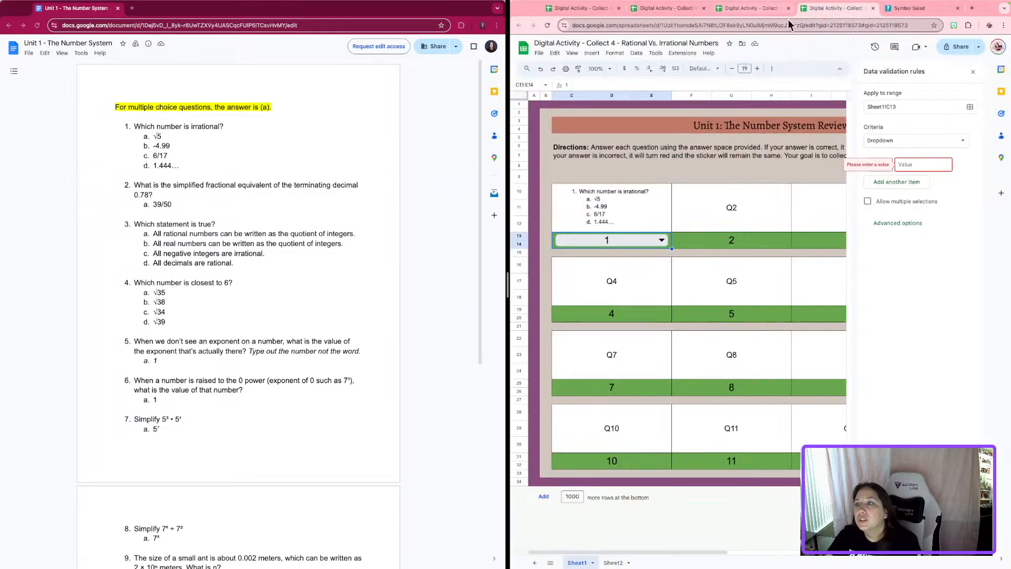
pyautogui.click(910, 165)
pyautogui.write('√')
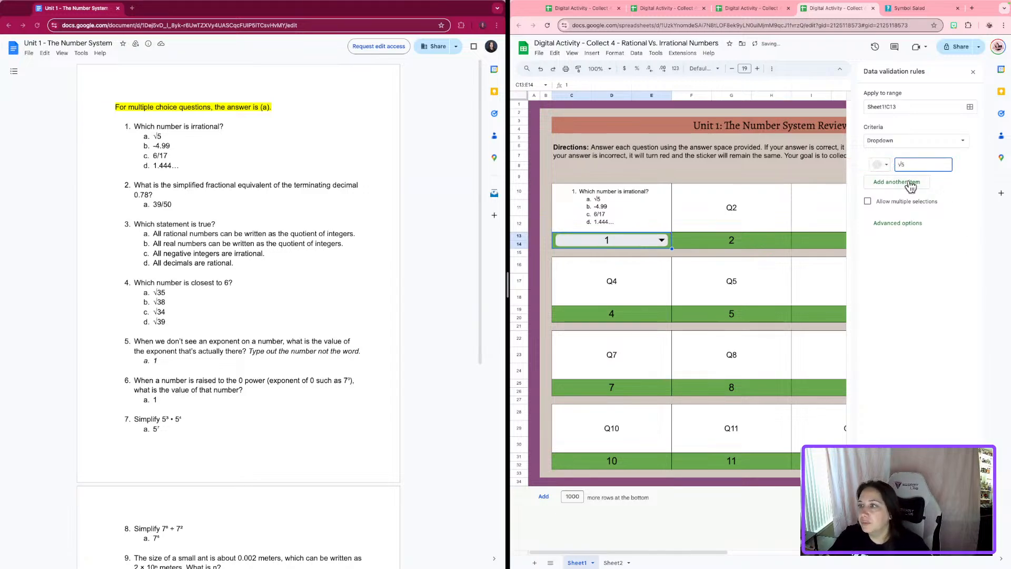
pyautogui.write('5')
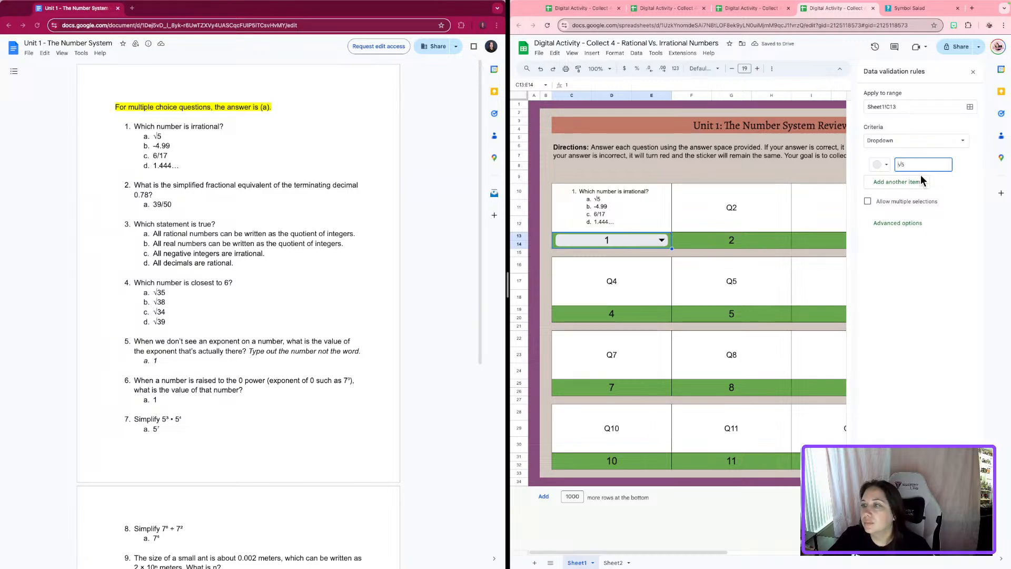
# - Add the dropdown options -4.99, 6/17 and 1.444... to the rule, and choose √5 as question 1's answer
pyautogui.click(894, 185)
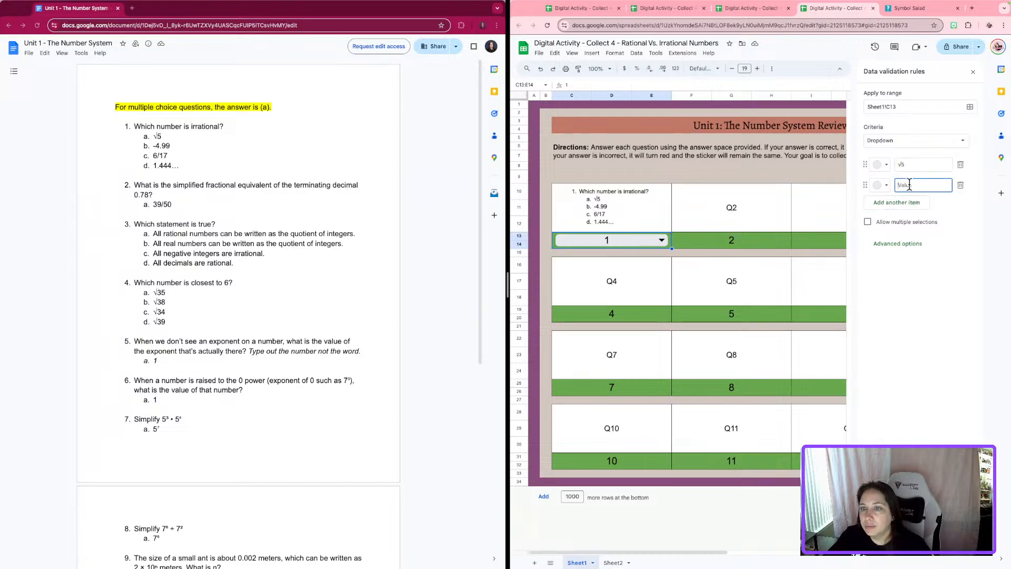
pyautogui.write('-4.99')
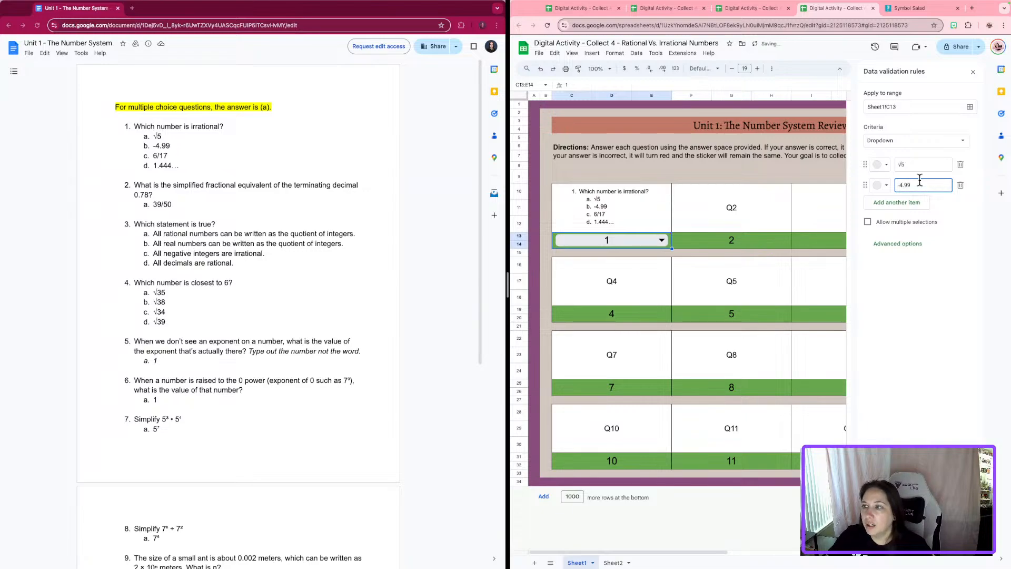
pyautogui.click(909, 203)
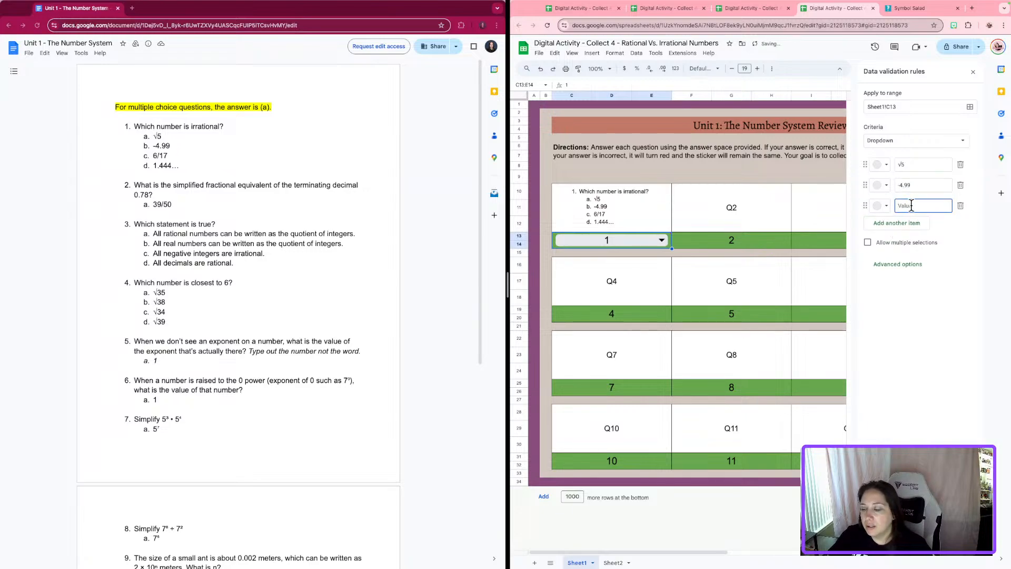
pyautogui.write('6/17')
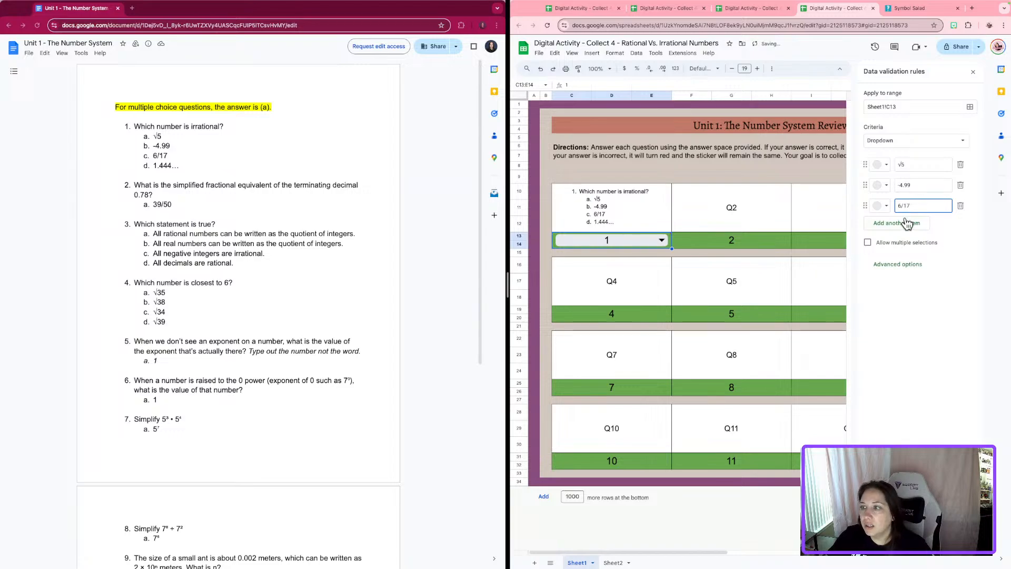
pyautogui.click(909, 223)
pyautogui.write('1.444...')
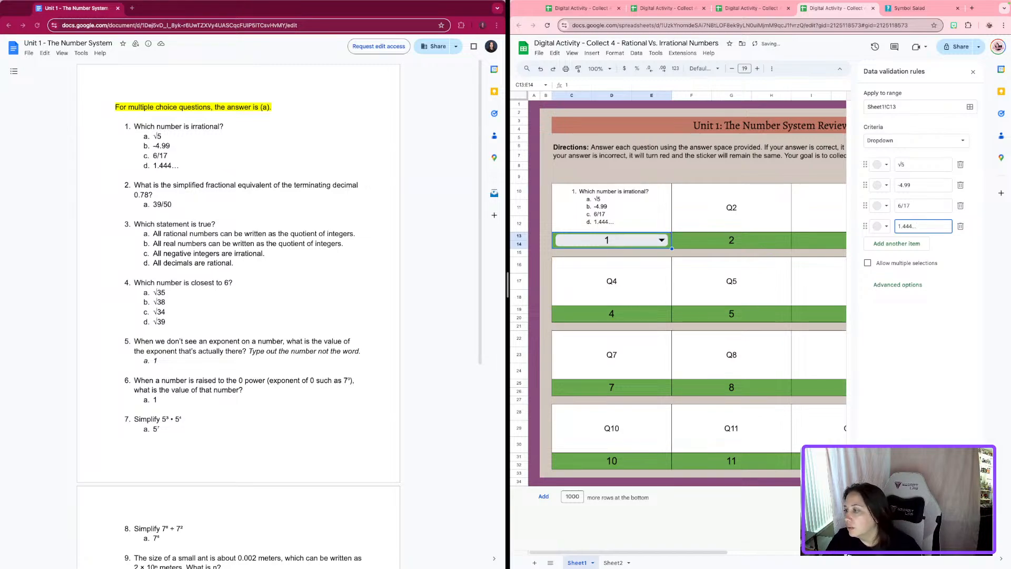
pyautogui.press('Return')
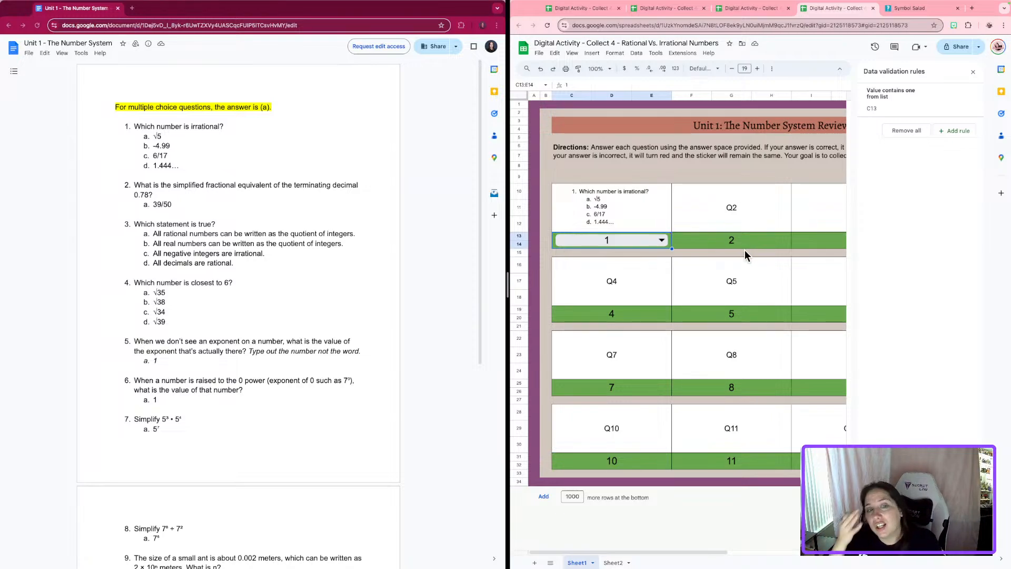
pyautogui.doubleClick(633, 245)
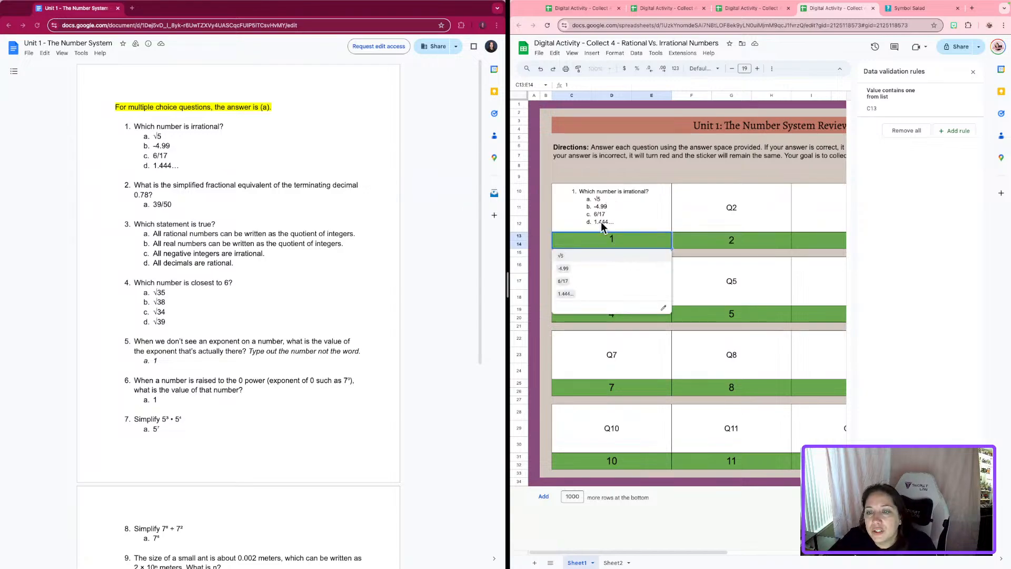
pyautogui.click(576, 256)
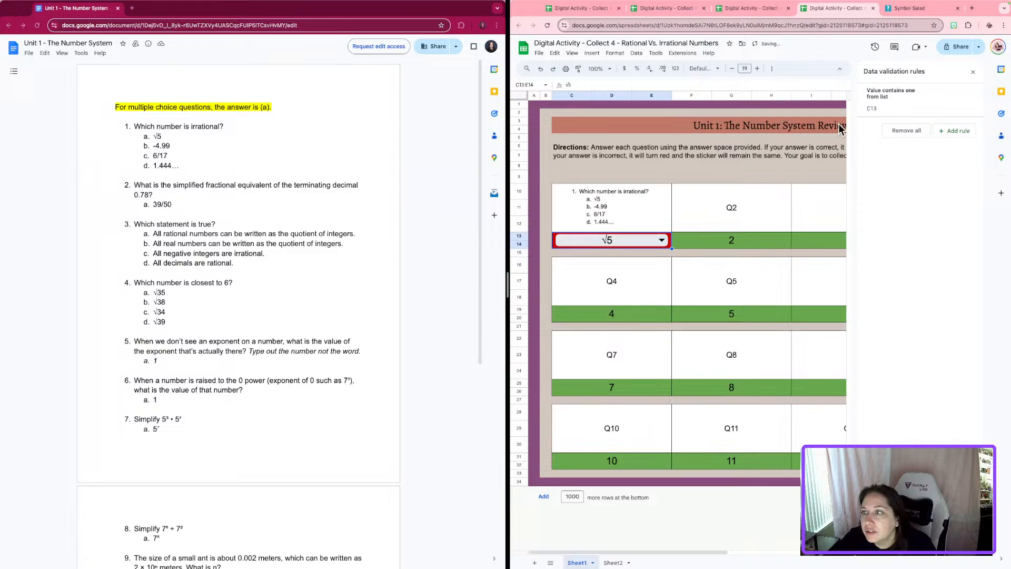
# - Go to Sheet2 and select question 1's answer cell P23 under Answers
pyautogui.click(612, 562)
pyautogui.moveTo(610, 552); pyautogui.dragTo(744, 548)
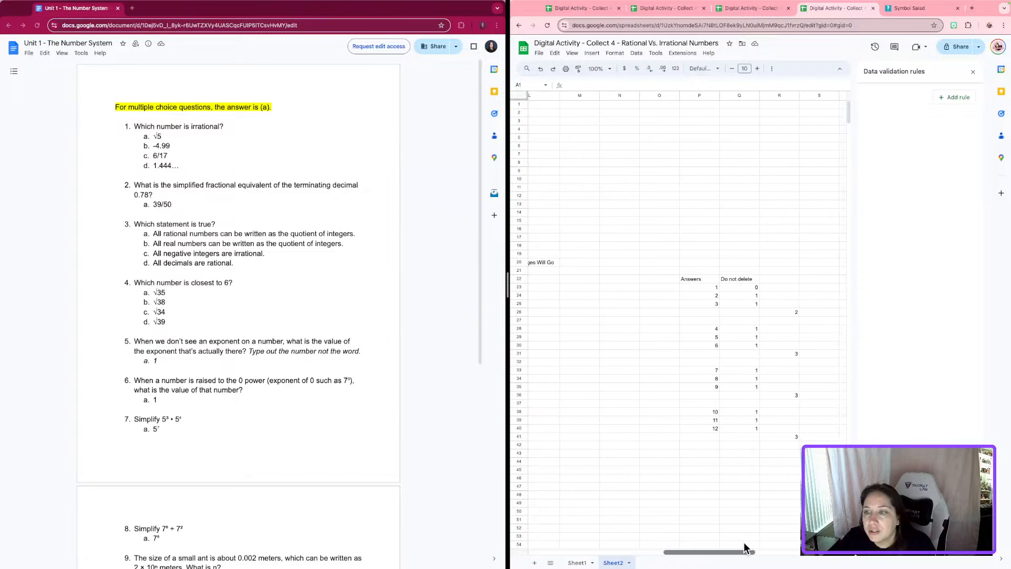
pyautogui.click(699, 288)
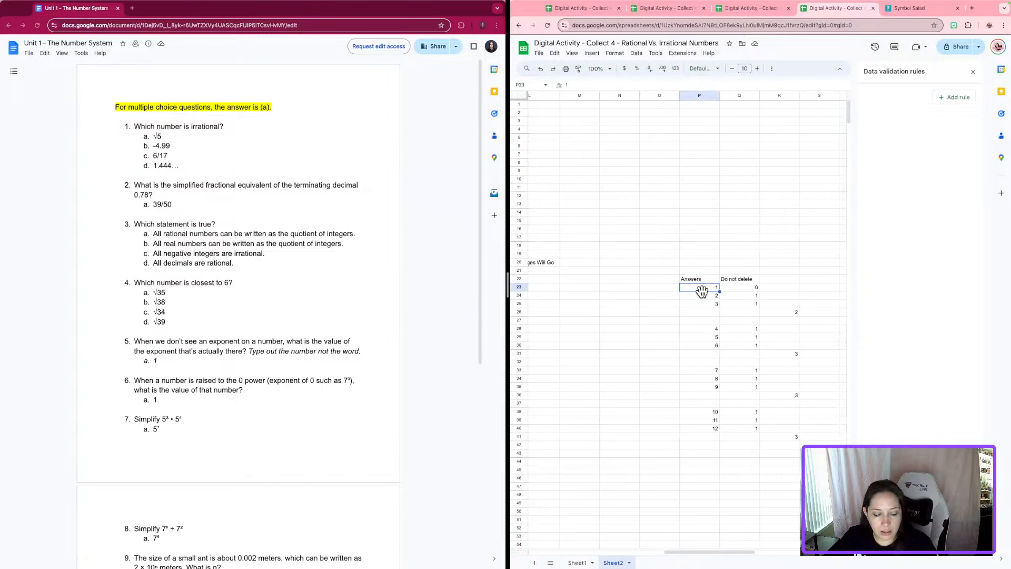
pyautogui.write('√')
pyautogui.write('5')
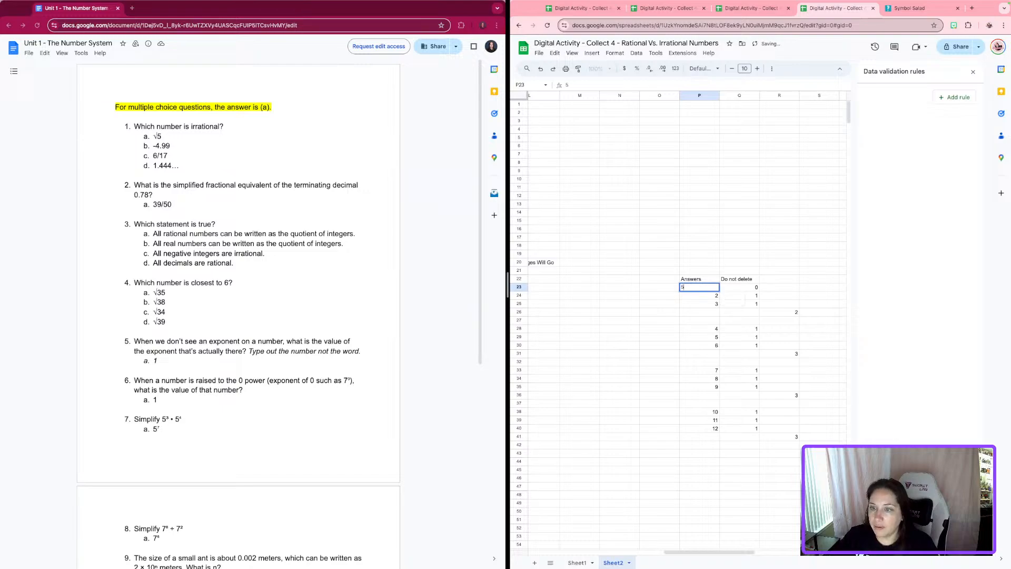
pyautogui.press('Return')
pyautogui.click(716, 288)
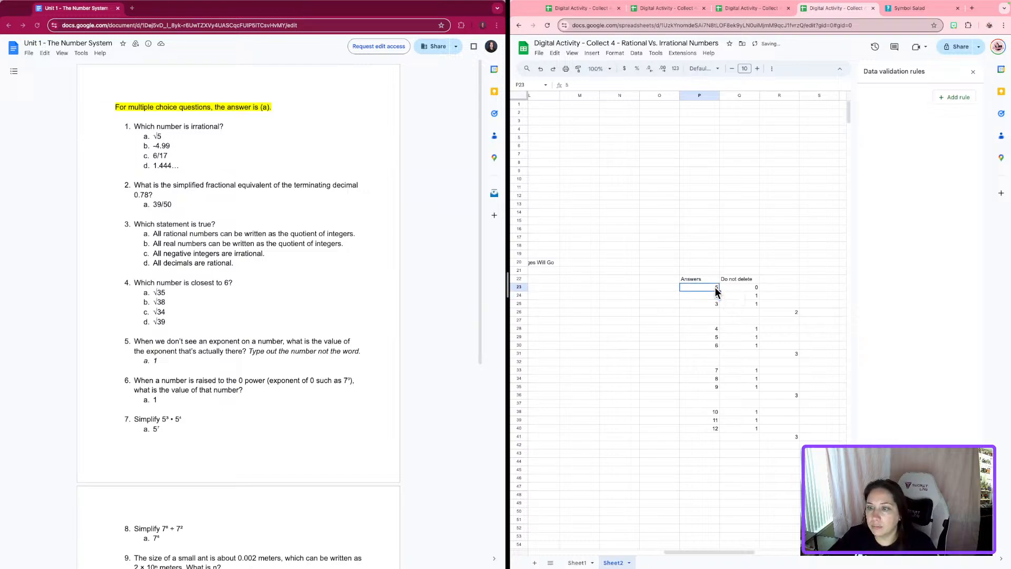
pyautogui.press('Delete')
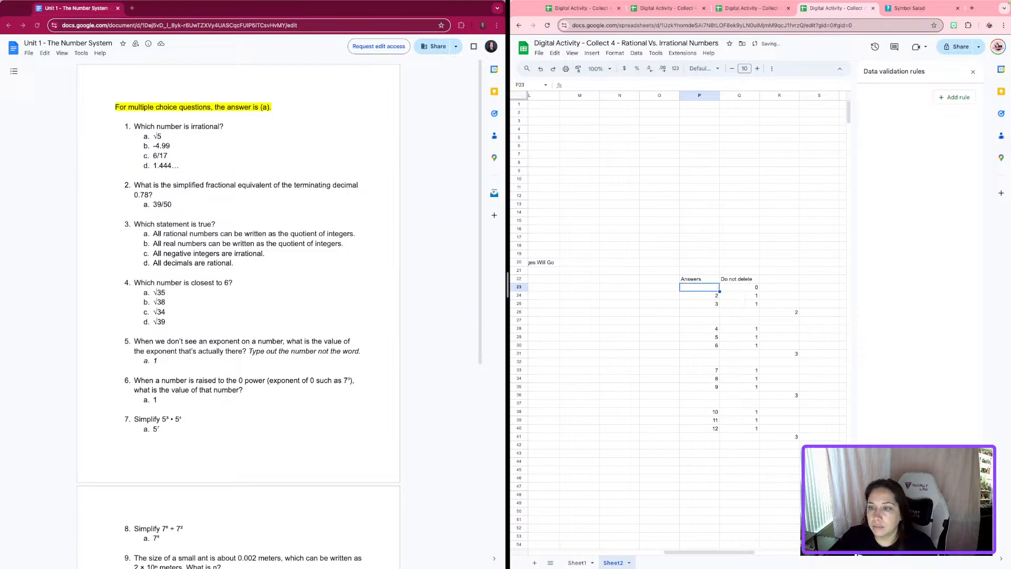
# - Enter √5 as question 1's correct answer in cell P23 of the Answers column
pyautogui.doubleClick(689, 288)
pyautogui.write('√')
pyautogui.write('5')
pyautogui.press('Return')
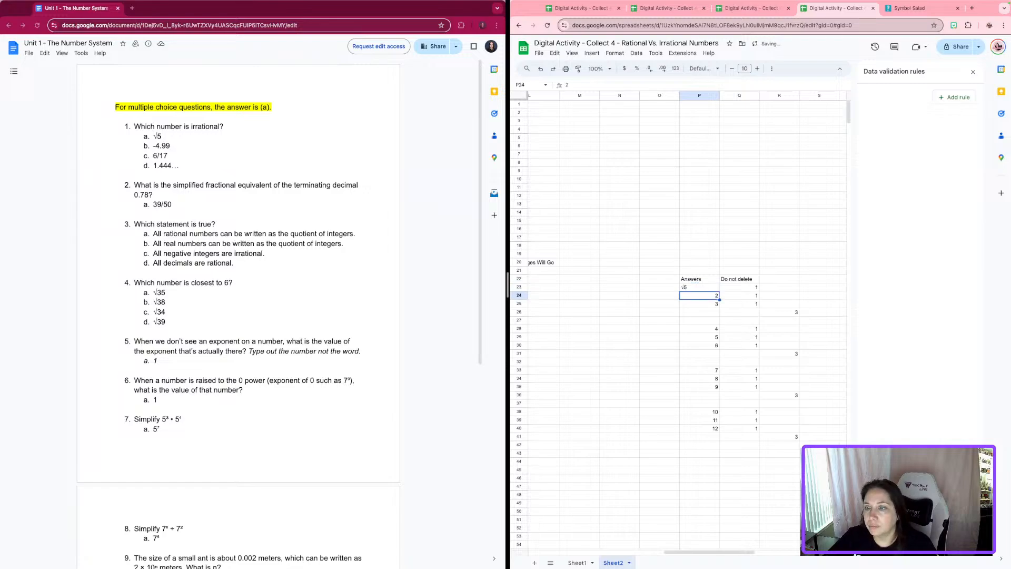
pyautogui.click(683, 397)
# - On Sheet1, replace the Q2 placeholder with "2. What is the simplified fractional equivalent of the terminating decimal 0.78?", copying the question text from the Unit 1 document
pyautogui.click(572, 562)
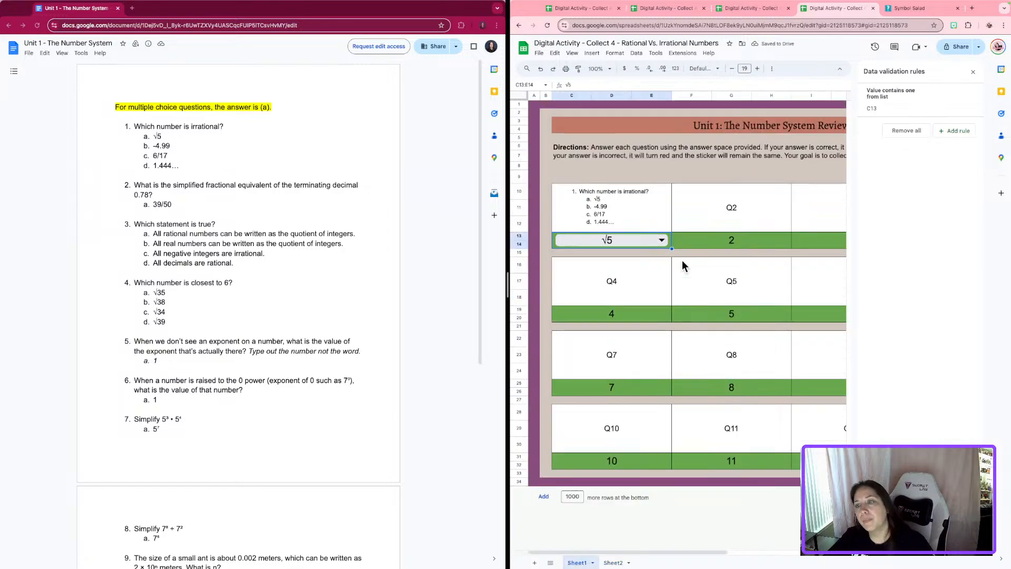
pyautogui.click(706, 216)
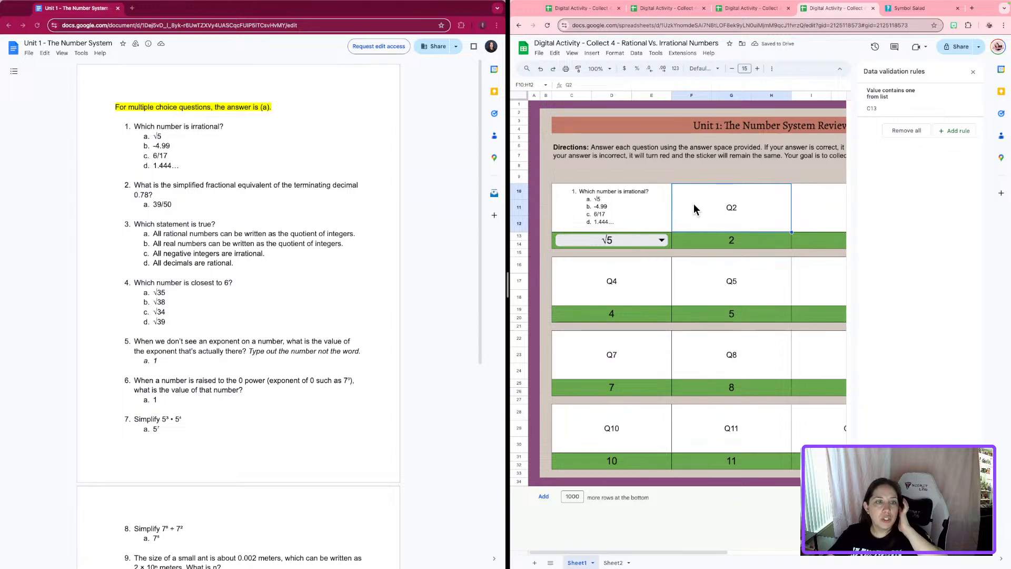
pyautogui.write('2.')
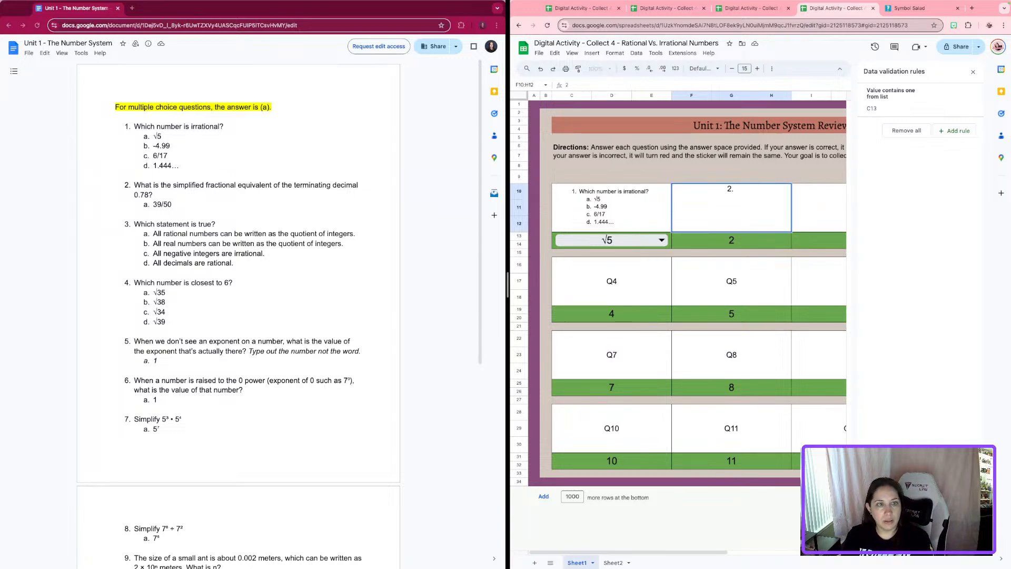
pyautogui.write(' What is the si')
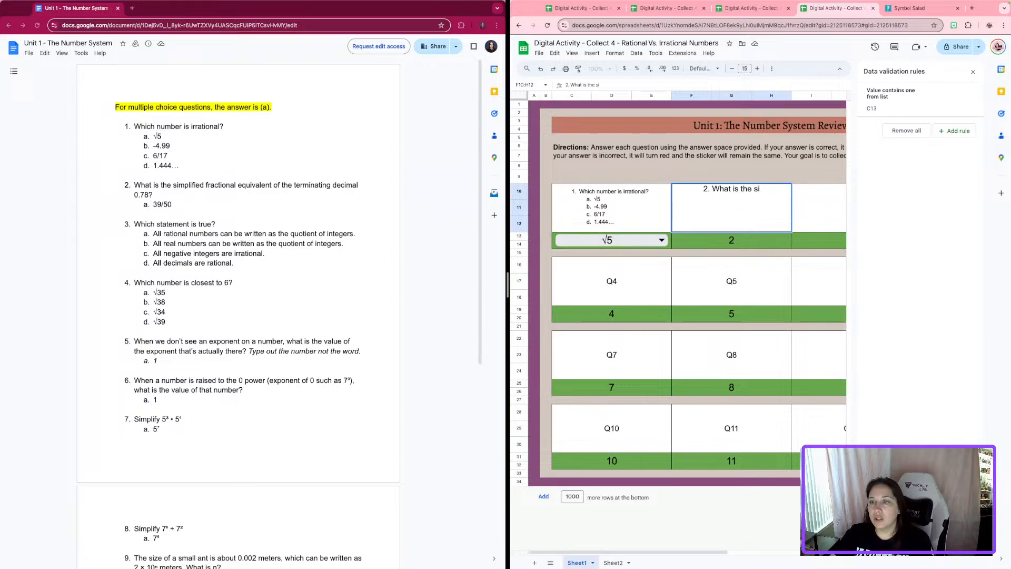
pyautogui.click(771, 291)
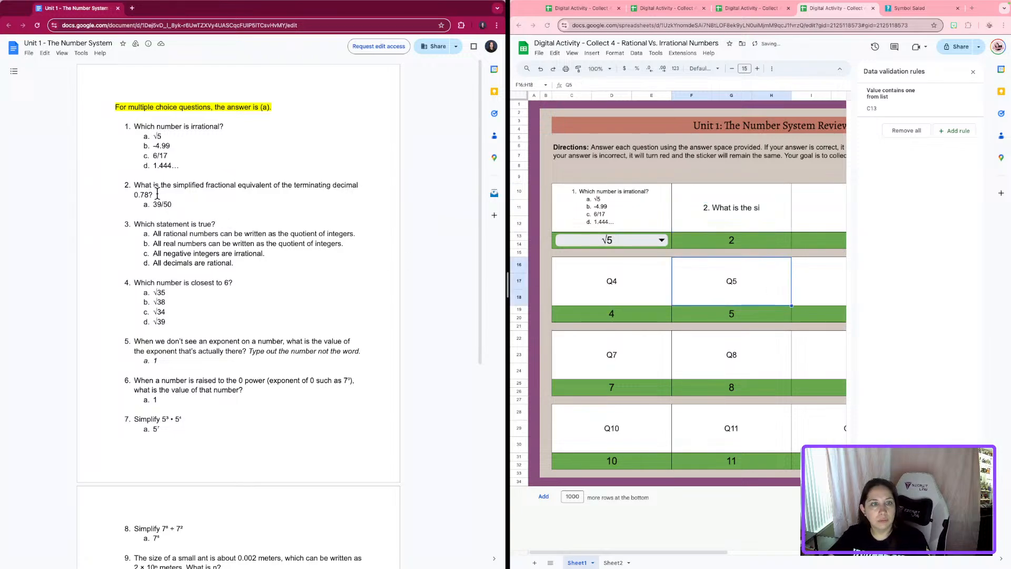
pyautogui.moveTo(157, 194); pyautogui.dragTo(114, 182)
pyautogui.hotkey('ctrl', 'c')
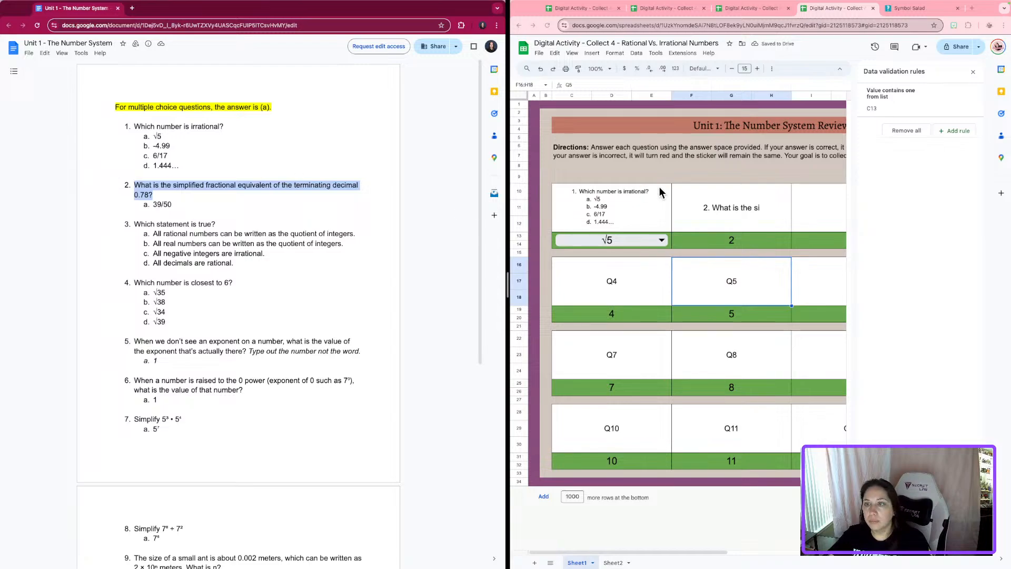
pyautogui.doubleClick(765, 198)
pyautogui.moveTo(765, 198); pyautogui.dragTo(702, 191)
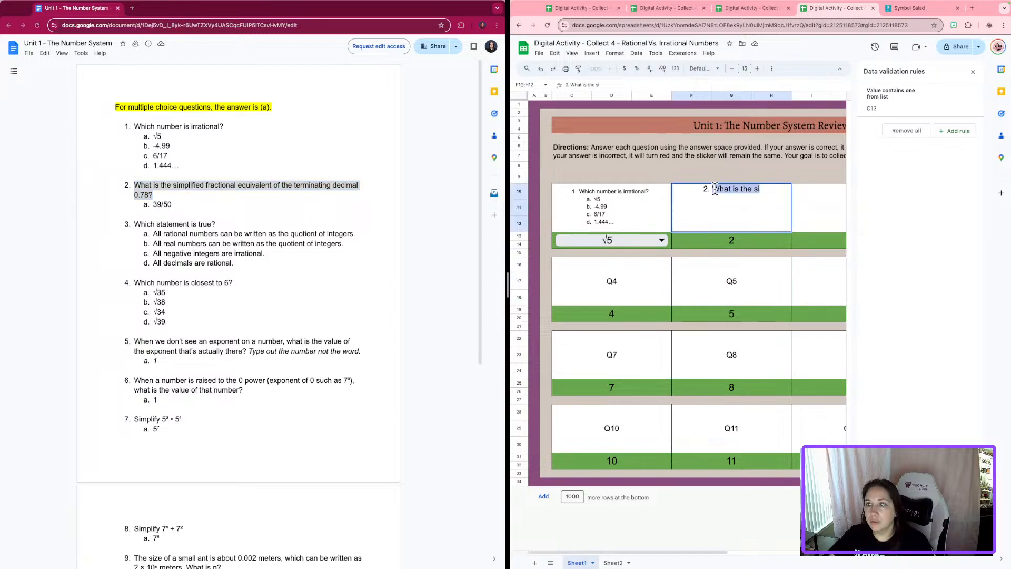
pyautogui.hotkey('ctrl', 'v')
pyautogui.press('Return')
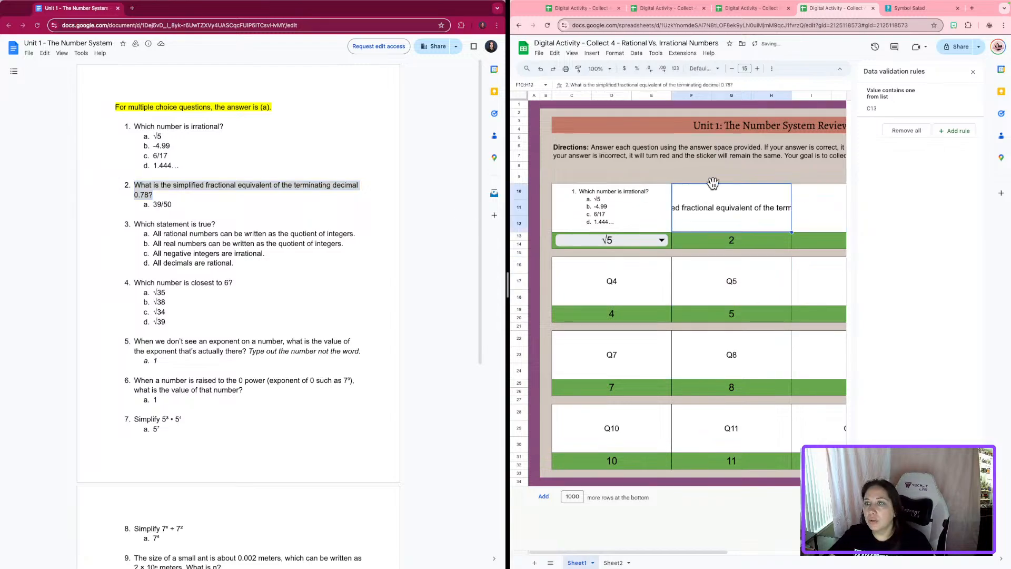
# - Wrap the question 2 text within its cell, aligned vertically to the middle and horizontally to the left
pyautogui.click(771, 69)
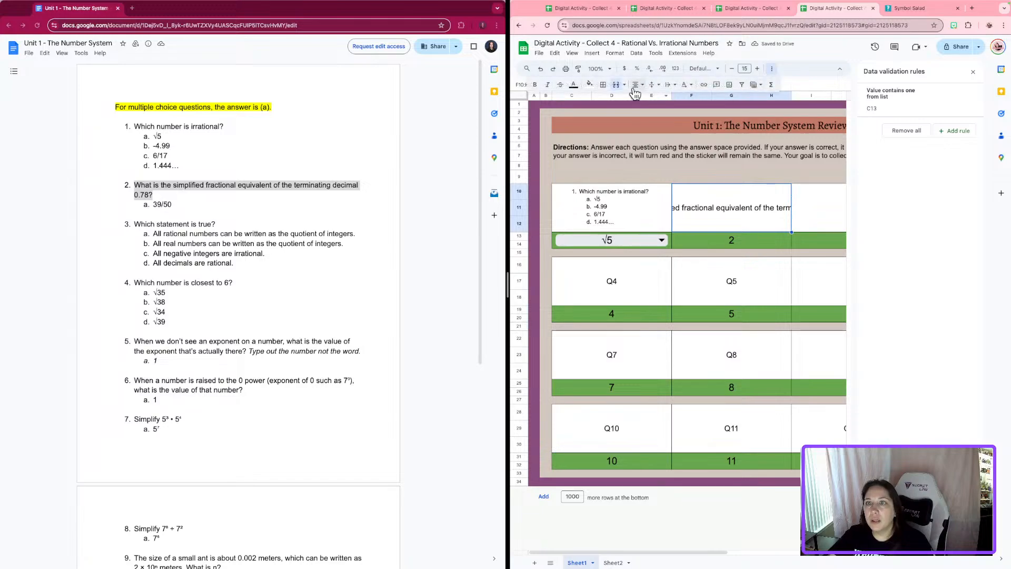
pyautogui.click(655, 85)
pyautogui.click(667, 99)
pyautogui.click(669, 84)
pyautogui.click(681, 99)
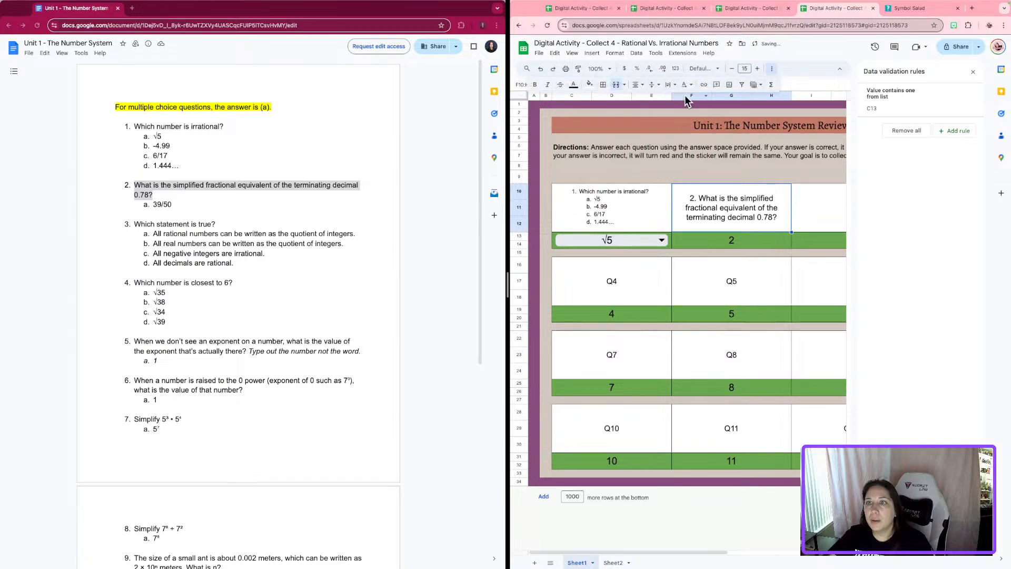
pyautogui.click(645, 87)
pyautogui.click(638, 100)
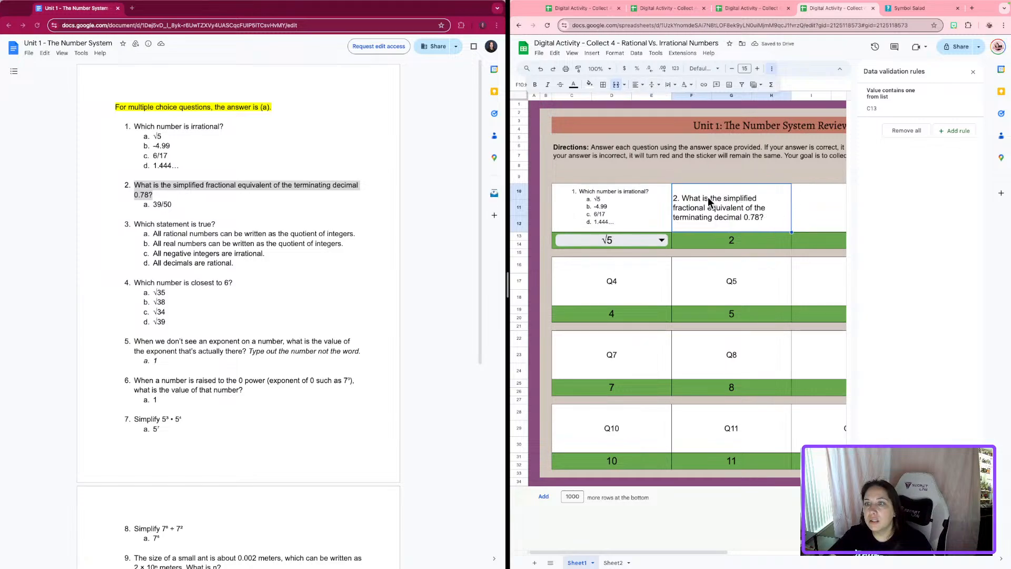
pyautogui.click(591, 203)
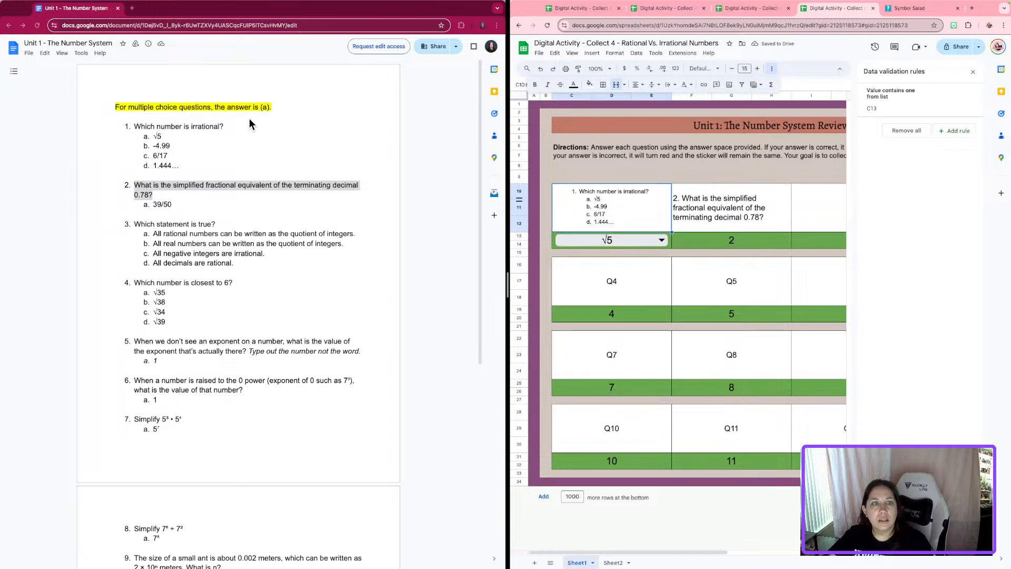
pyautogui.click(195, 129)
pyautogui.click(752, 198)
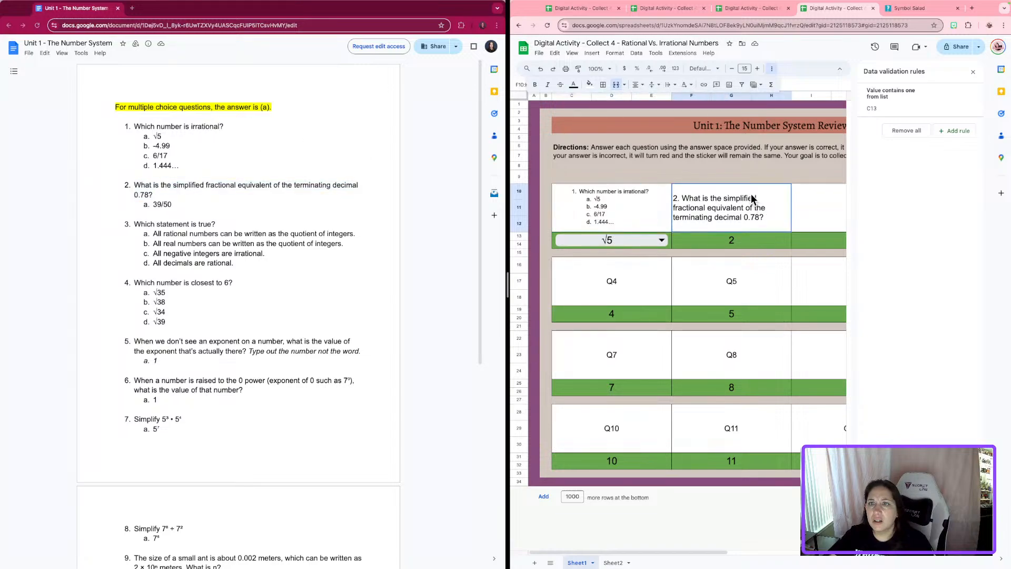
pyautogui.doubleClick(751, 196)
pyautogui.moveTo(790, 201); pyautogui.dragTo(648, 190)
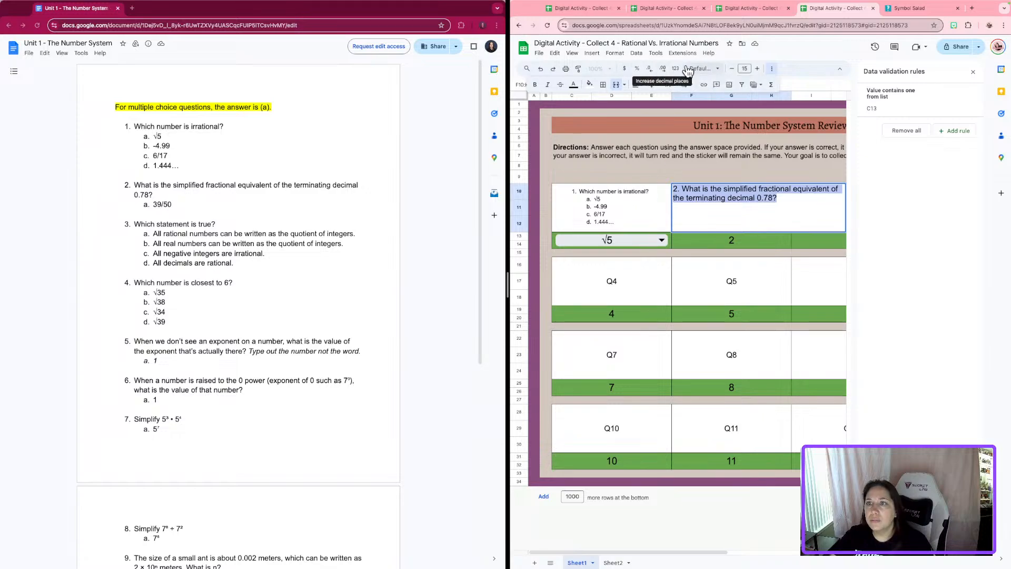
pyautogui.click(705, 69)
pyautogui.click(716, 160)
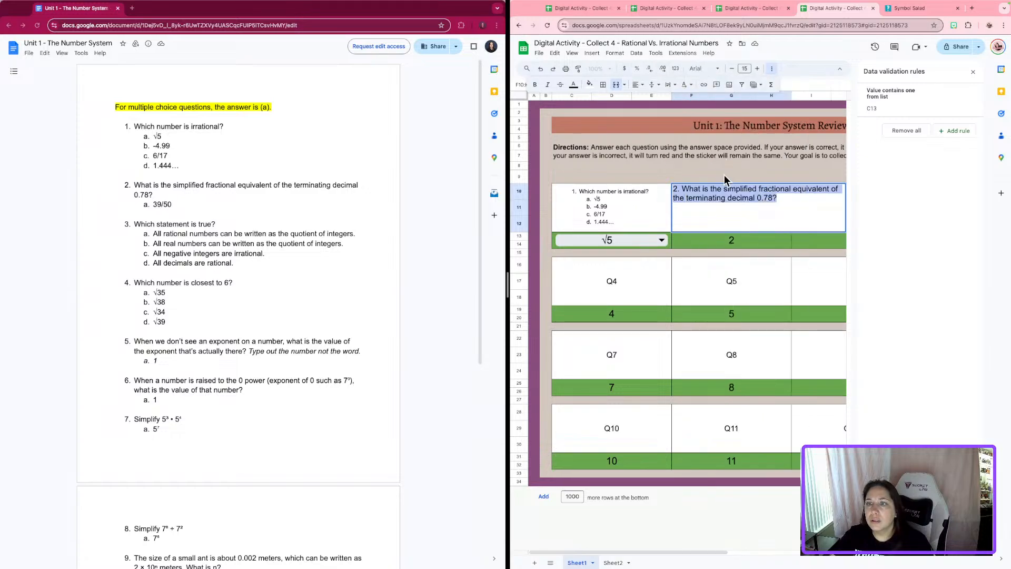
pyautogui.press('Escape')
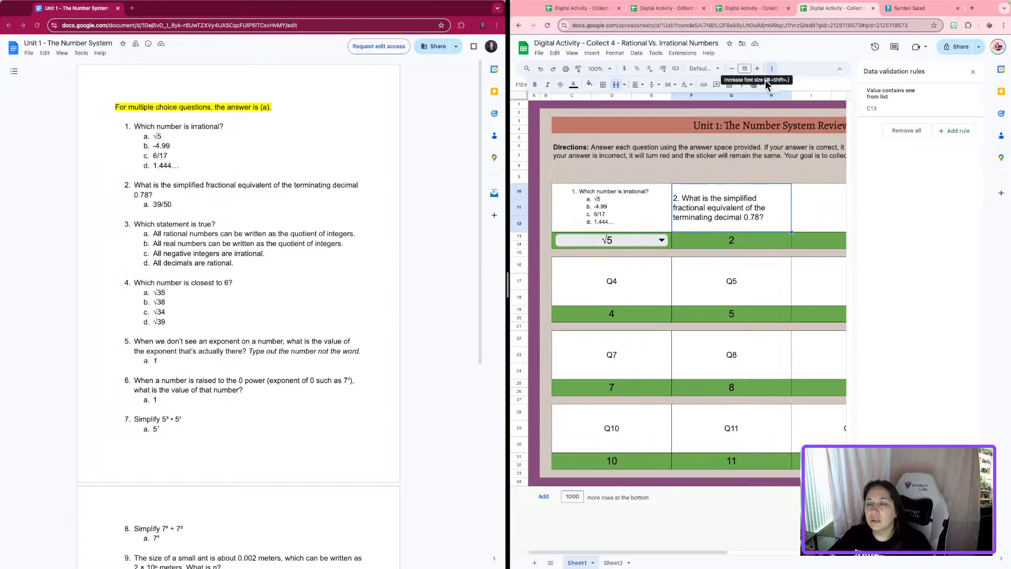
# - Reduce the question 2 text to font size 13 and center it horizontally in its cell
pyautogui.click(732, 69)
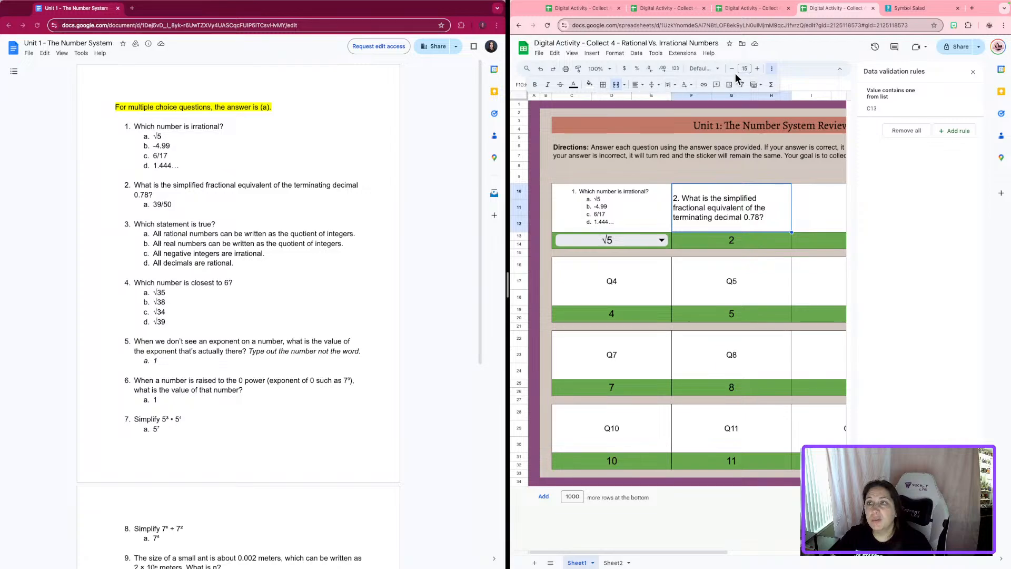
pyautogui.click(732, 69)
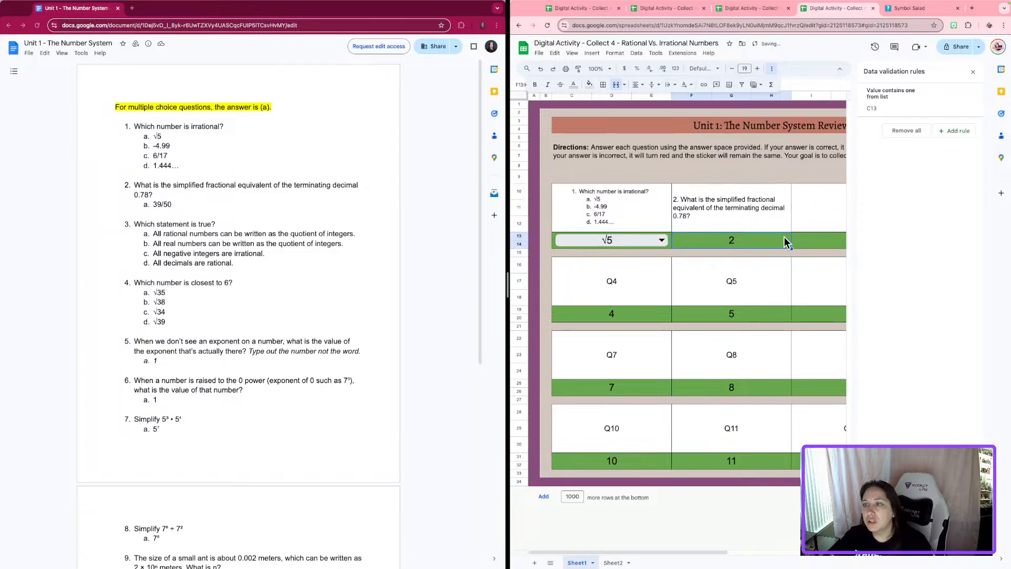
pyautogui.click(638, 84)
pyautogui.click(651, 99)
pyautogui.click(728, 267)
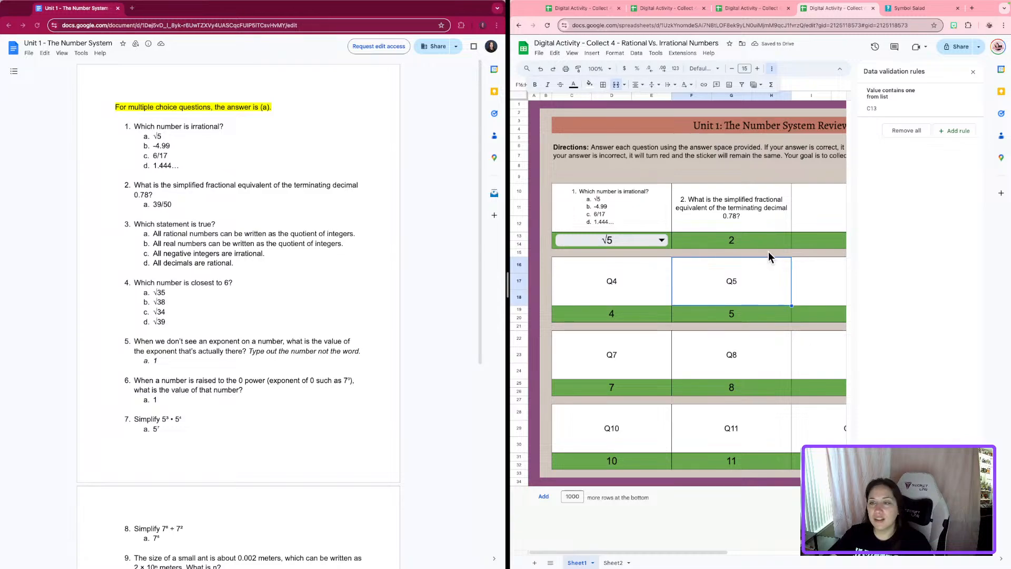
# - Align the question 2 text to the top and left of its cell
pyautogui.click(724, 208)
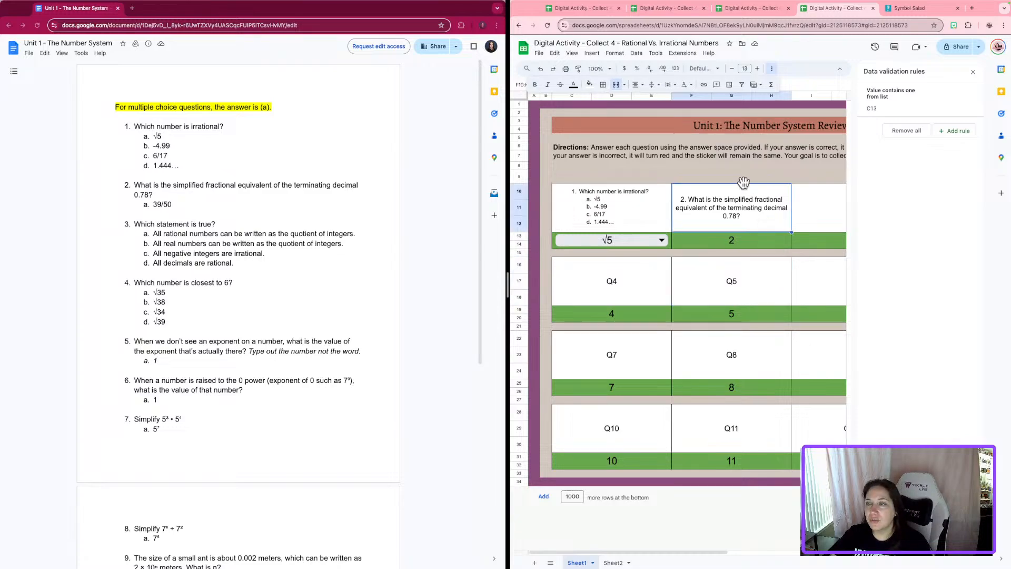
pyautogui.click(657, 85)
pyautogui.click(656, 101)
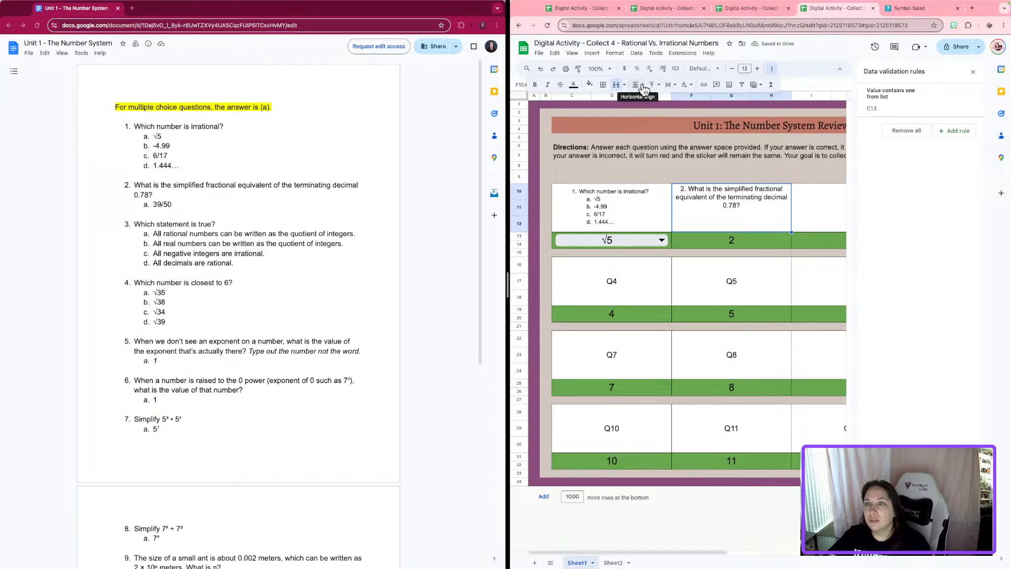
pyautogui.click(638, 85)
pyautogui.click(638, 100)
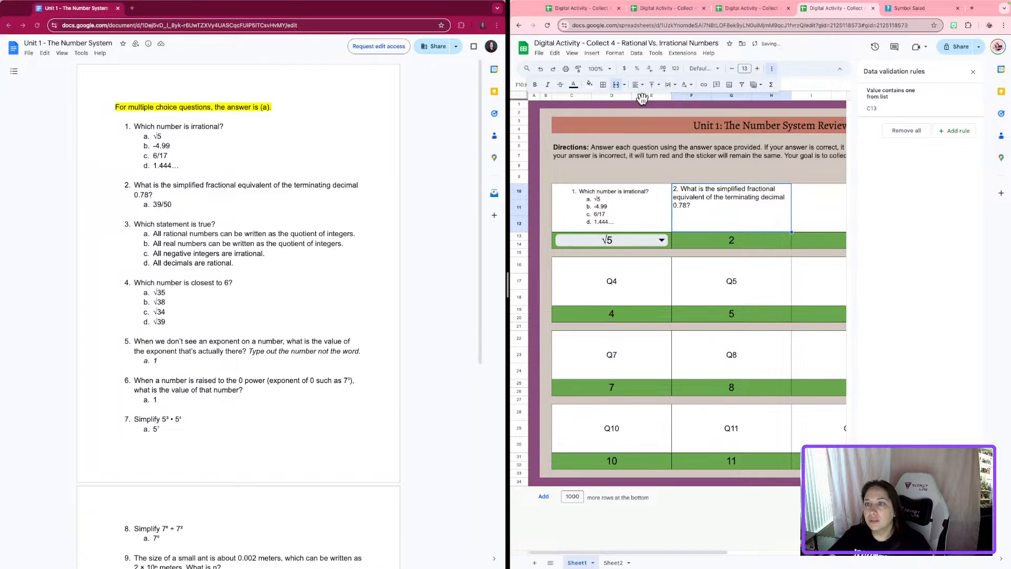
pyautogui.doubleClick(680, 195)
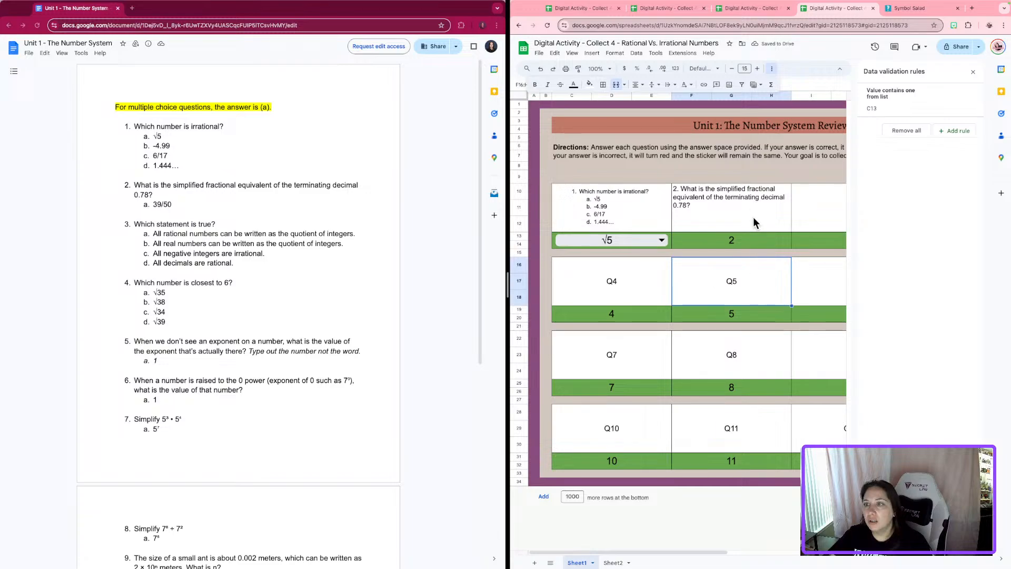
pyautogui.click(741, 198)
# - Replace the placeholder in the answer cell under question 2 with 39/50
pyautogui.click(728, 239)
pyautogui.press('Delete')
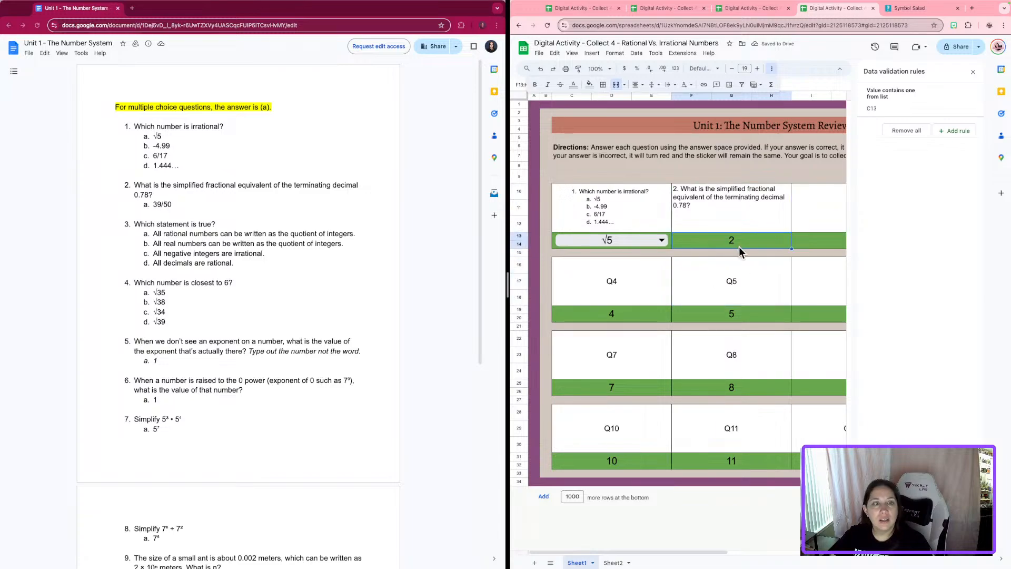
pyautogui.write('39/5')
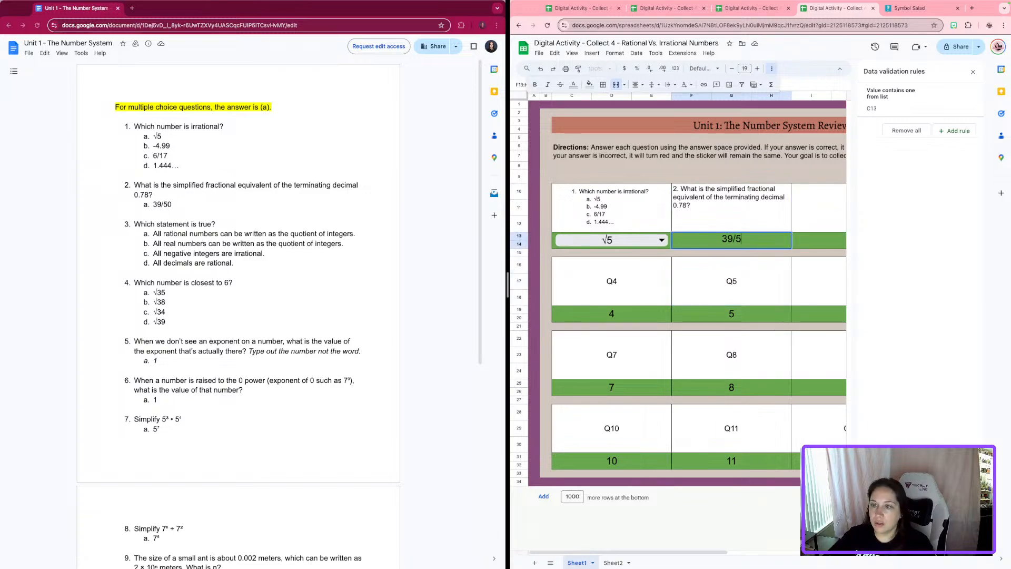
pyautogui.write('0')
pyautogui.click(764, 288)
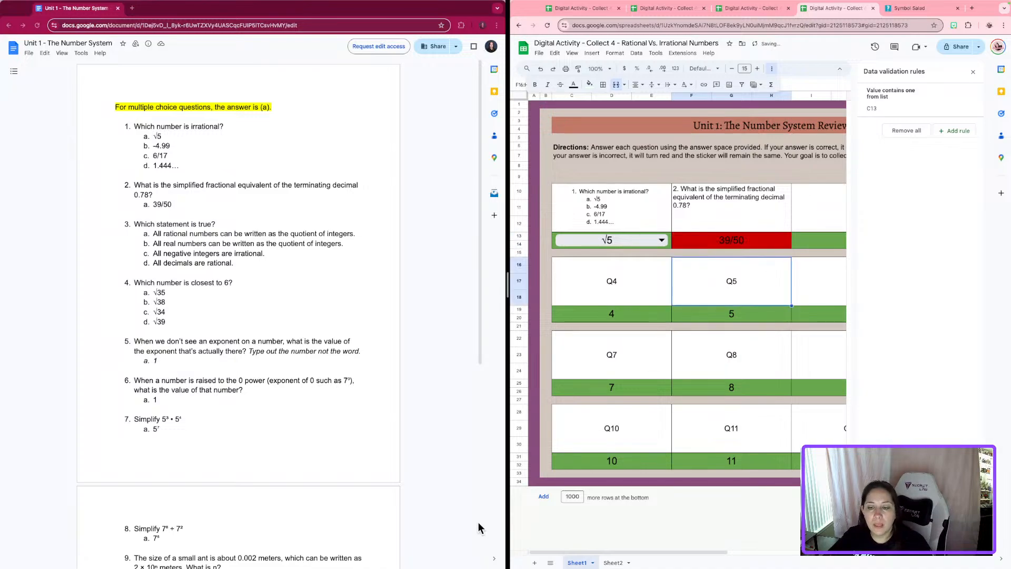
# - On Sheet2, enter 39/50 as question 2's correct answer in cell P24 of the Answers column
pyautogui.click(613, 562)
pyautogui.click(702, 296)
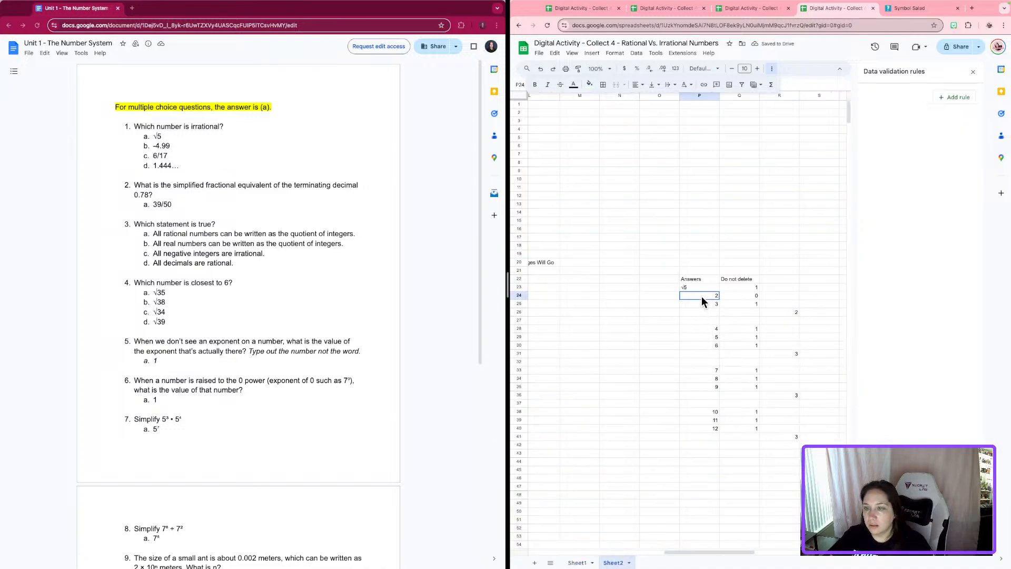
pyautogui.write('39/50')
pyautogui.press('Return')
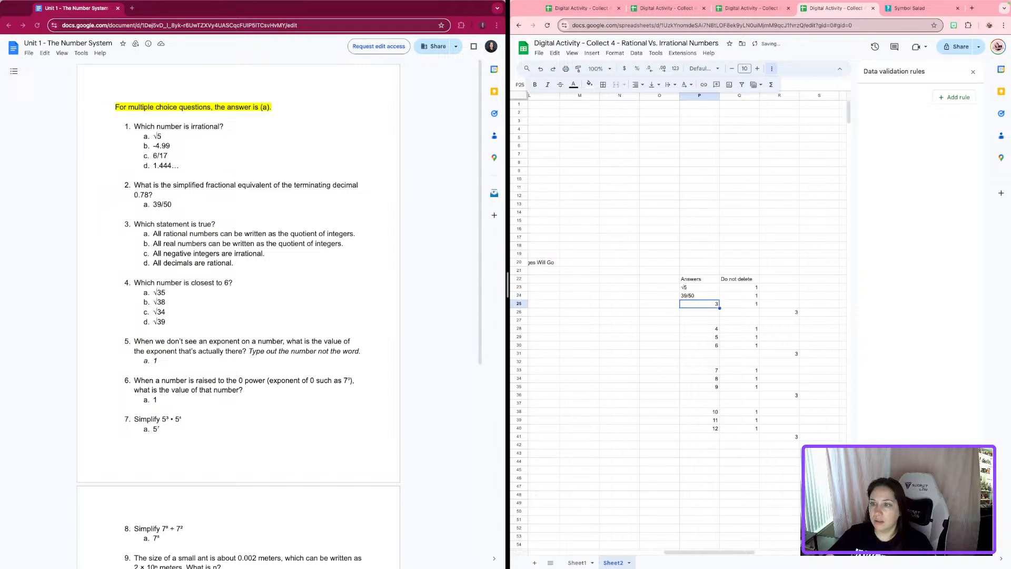
# - Back on Sheet1, align the question 2 text vertically to the middle and set its font size to 11
pyautogui.click(579, 562)
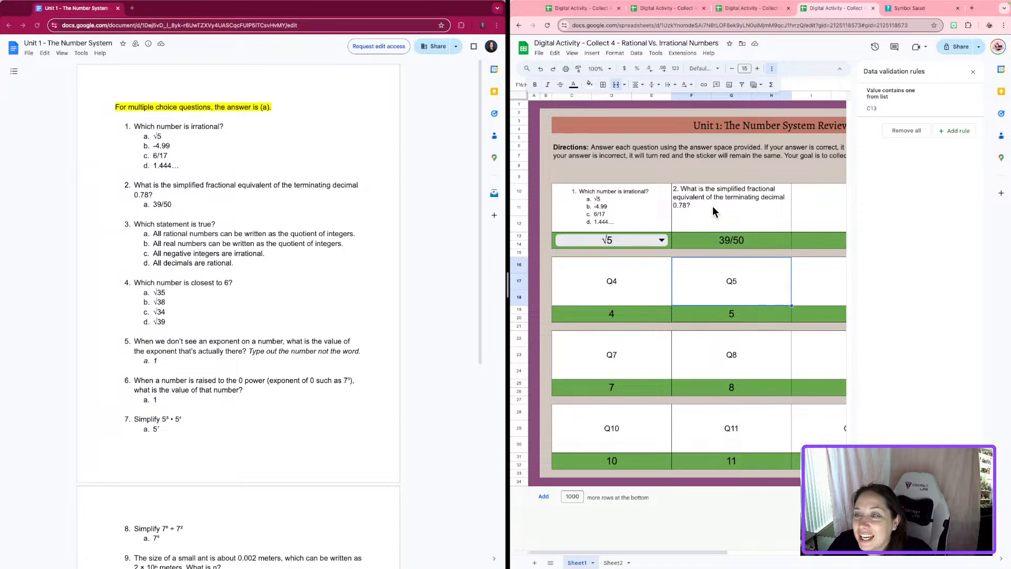
pyautogui.click(723, 191)
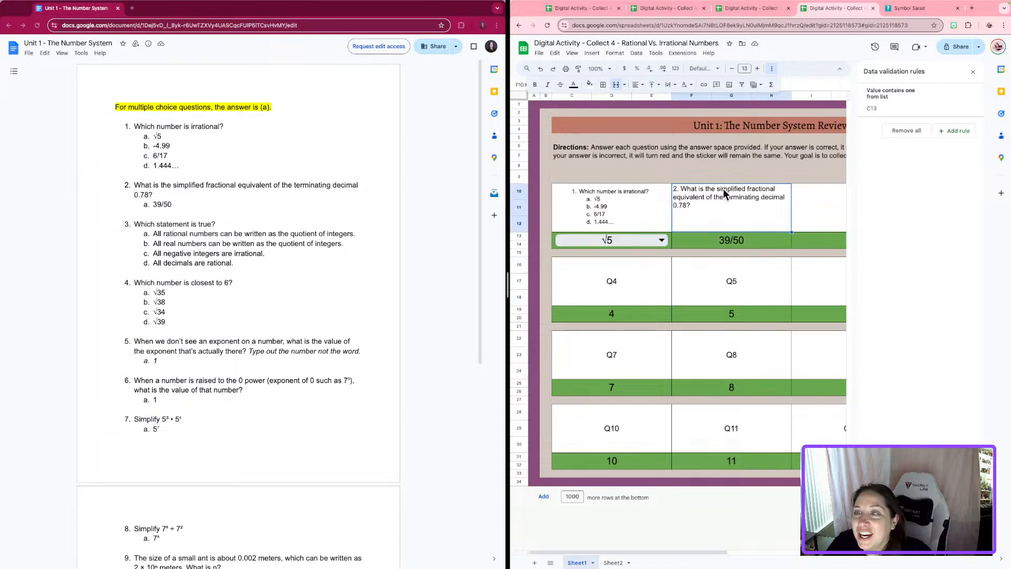
pyautogui.click(655, 84)
pyautogui.click(667, 100)
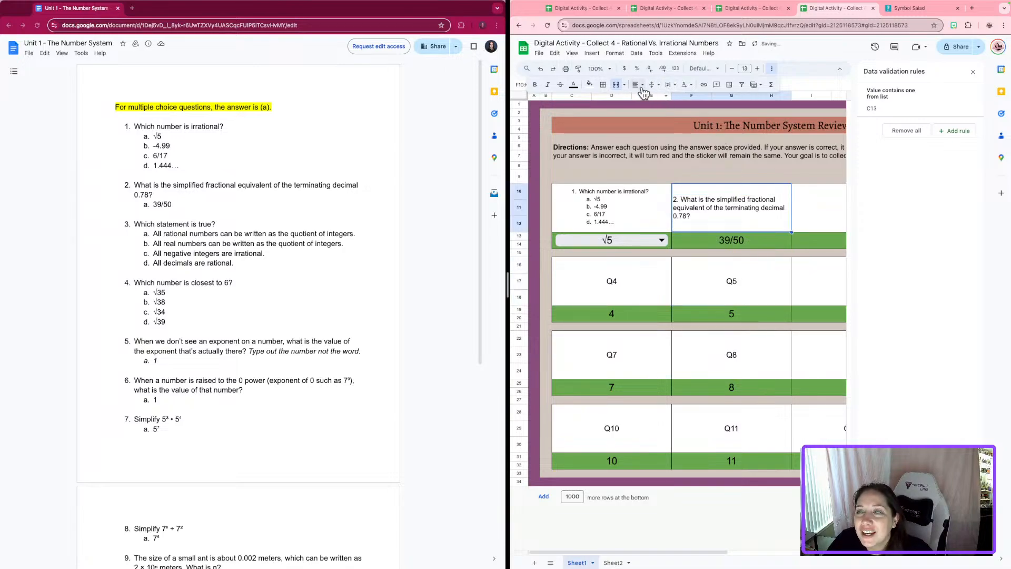
pyautogui.click(731, 69)
pyautogui.click(732, 69)
pyautogui.click(745, 68)
pyautogui.write('15')
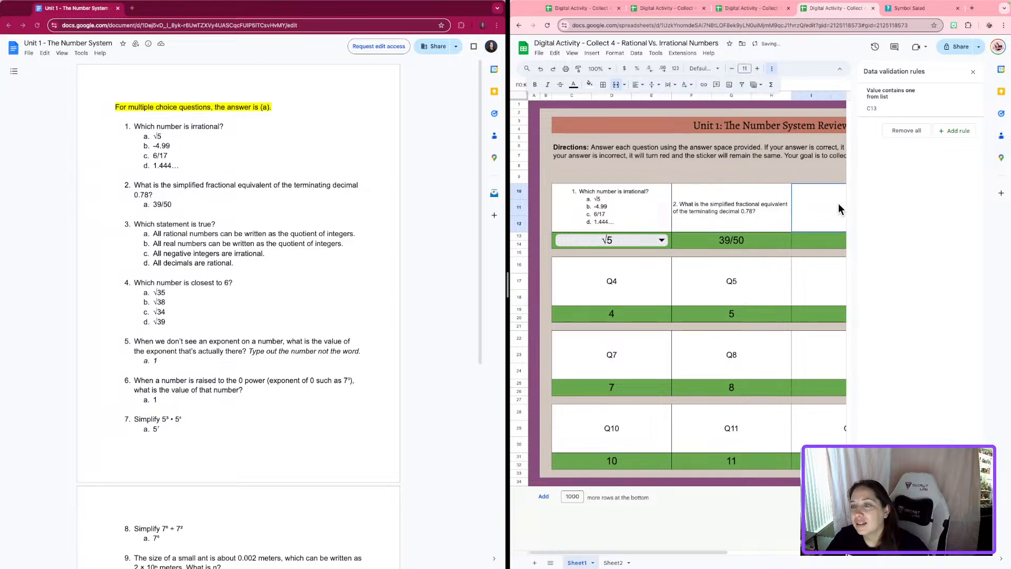
pyautogui.click(737, 212)
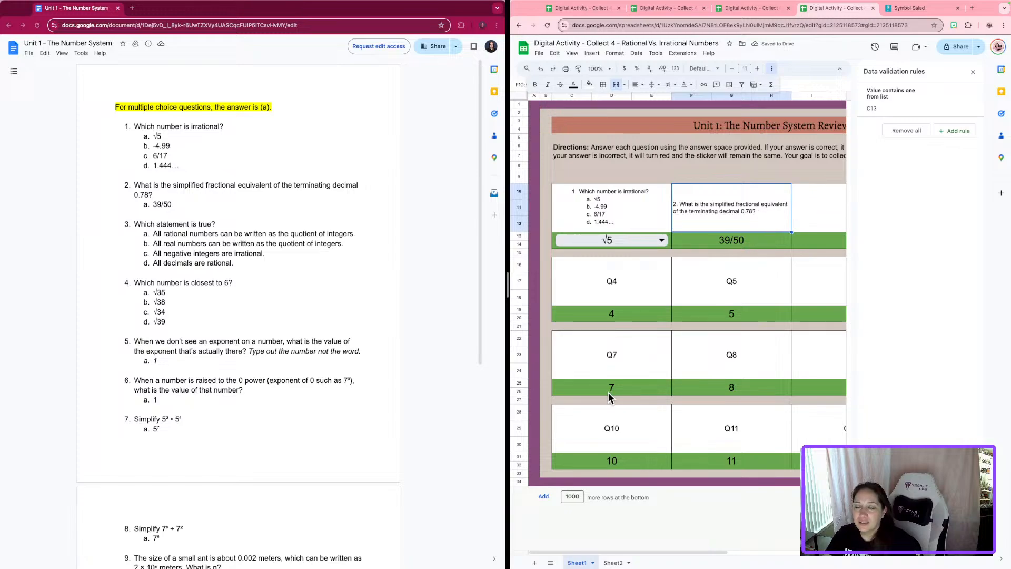
# - Replace the Q3 placeholder with a copy of question 2's text as a starting point for question 3
pyautogui.moveTo(615, 552); pyautogui.dragTo(670, 555)
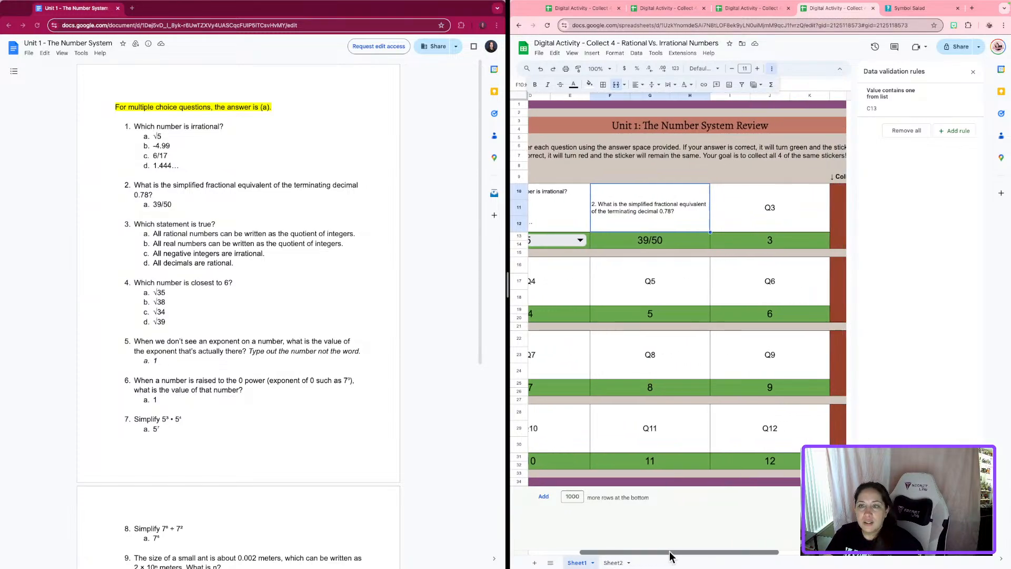
pyautogui.click(298, 277)
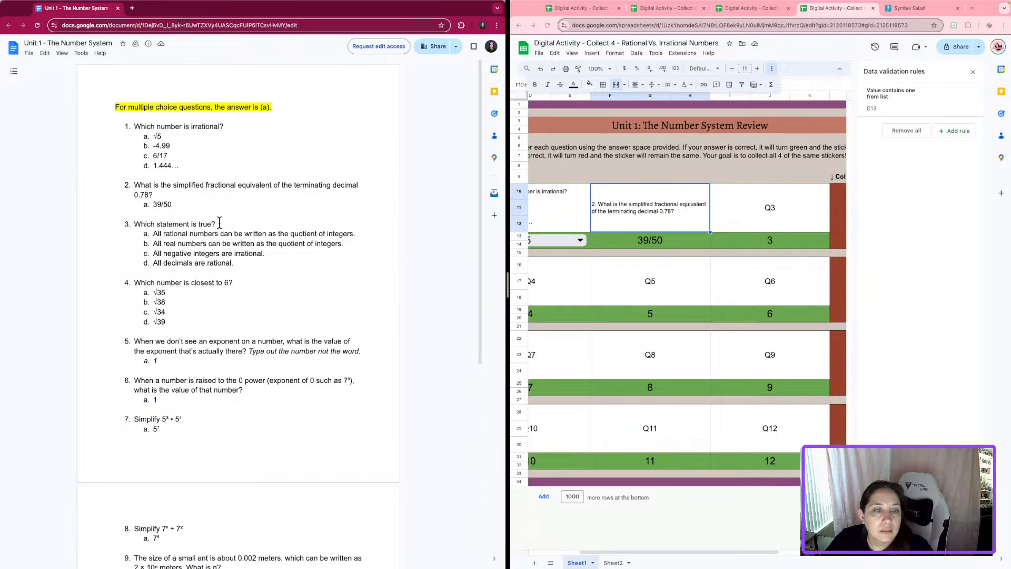
pyautogui.moveTo(217, 225); pyautogui.dragTo(130, 224)
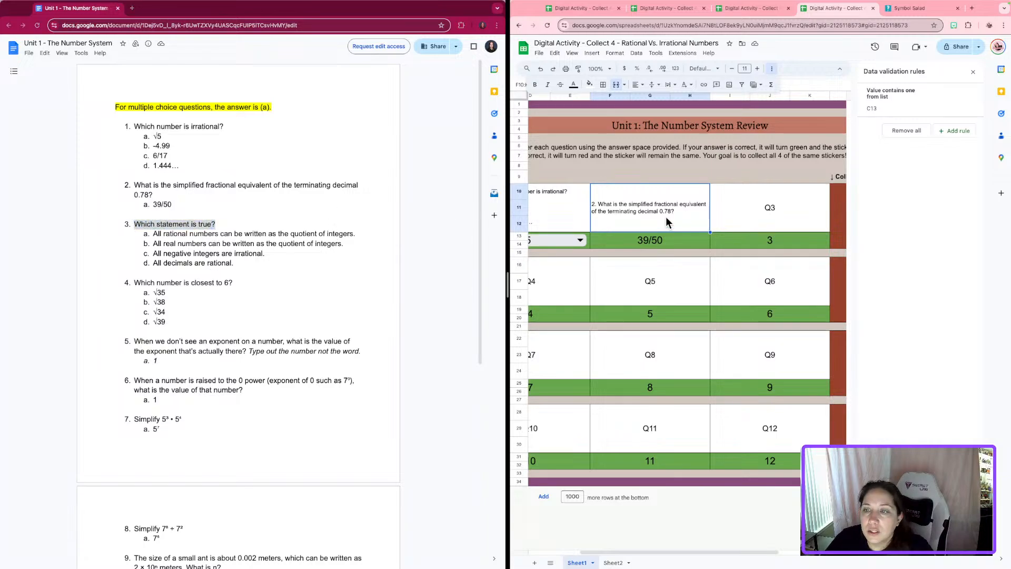
pyautogui.doubleClick(665, 216)
pyautogui.moveTo(796, 189); pyautogui.dragTo(567, 194)
pyautogui.hotkey('ctrl', 'c')
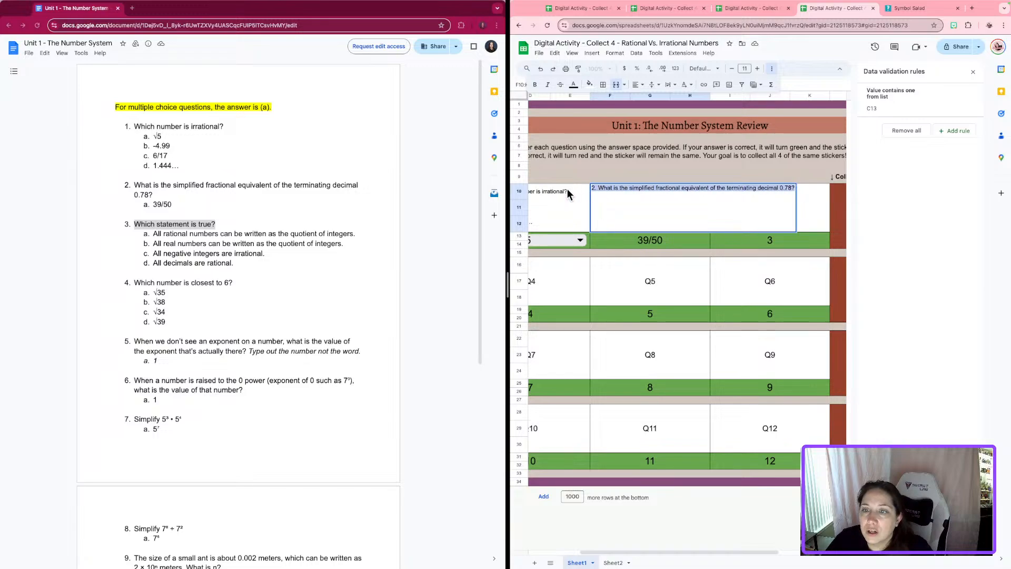
pyautogui.doubleClick(797, 212)
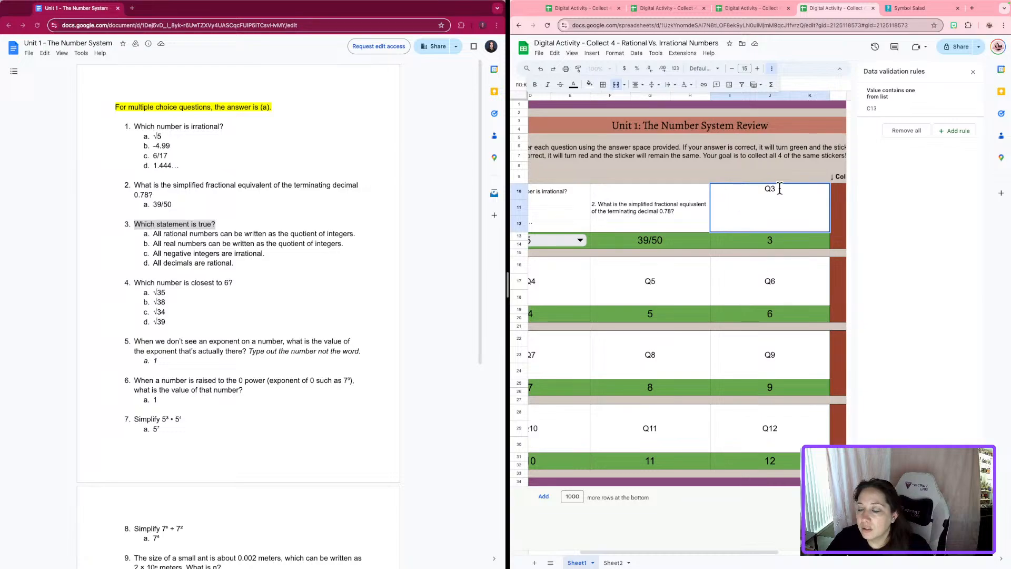
pyautogui.press('BackSpace')
pyautogui.press('BackSpace')
pyautogui.hotkey('ctrl', 'v')
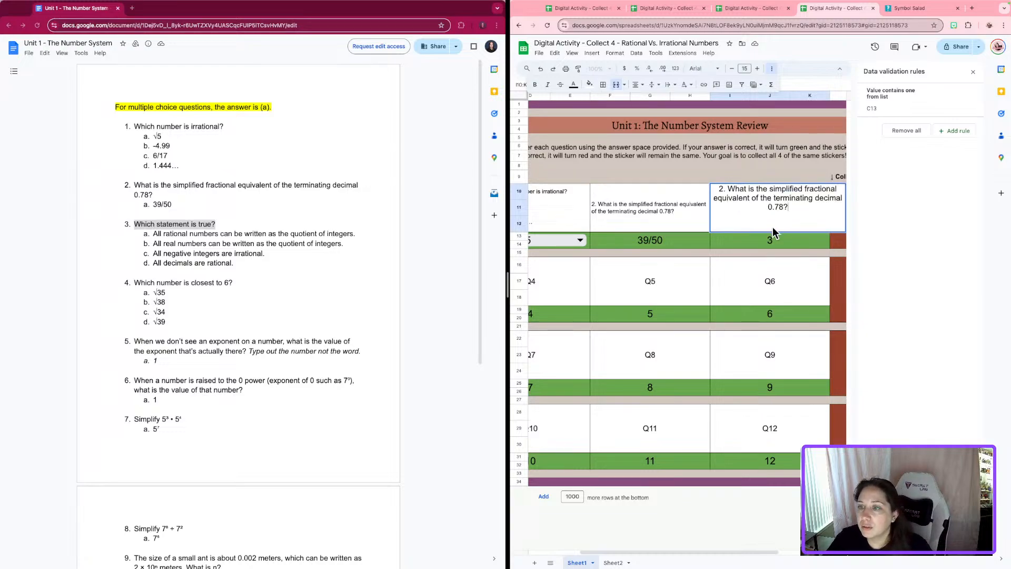
# - Apply the formatting of the question 2 cell to the question 3 cell
pyautogui.click(687, 214)
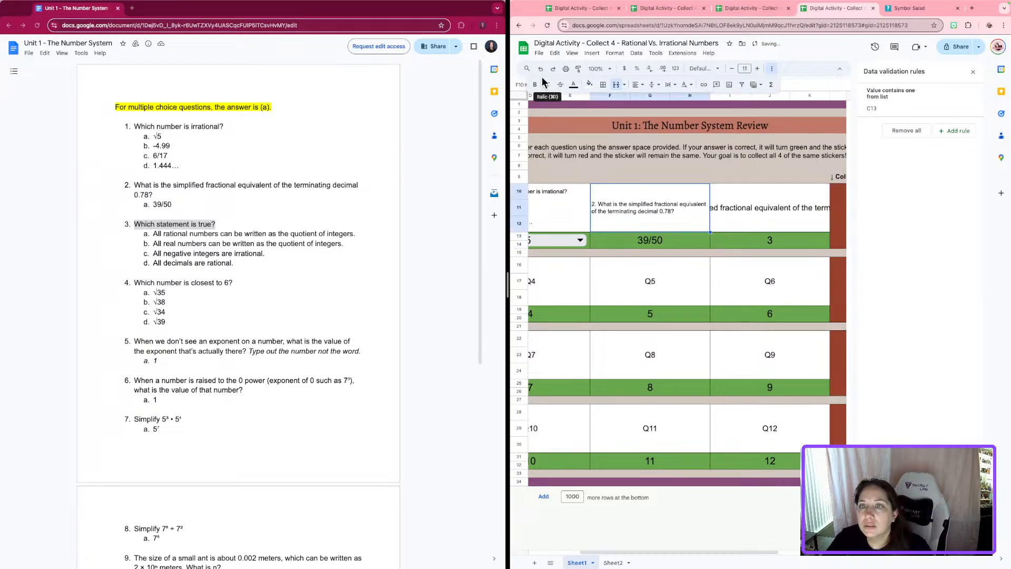
pyautogui.click(578, 68)
pyautogui.click(749, 204)
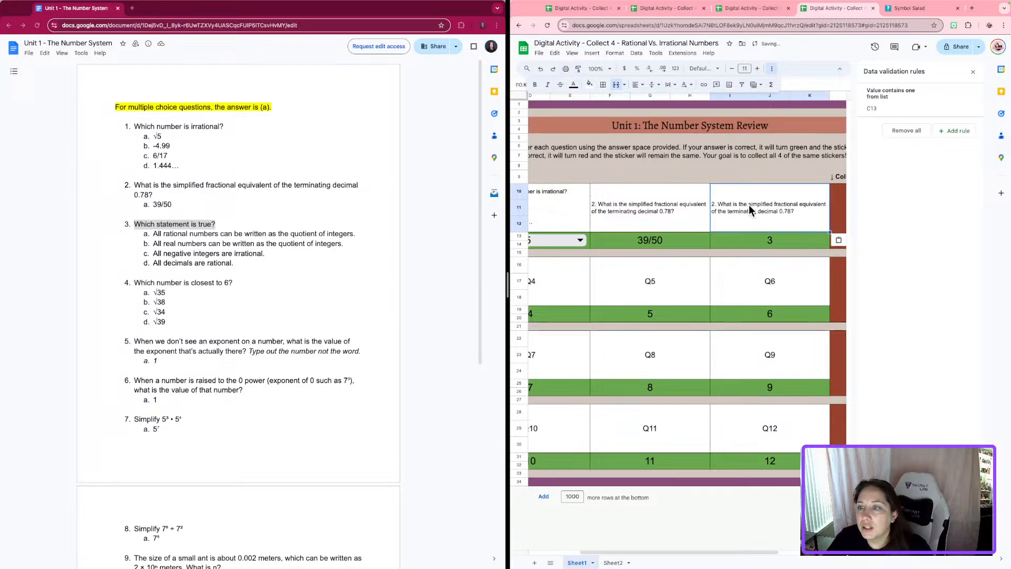
# - Replace the copied question 2 wording in the question 3 cell with "Which statement is true?"
pyautogui.doubleClick(806, 209)
pyautogui.moveTo(790, 195); pyautogui.dragTo(727, 188)
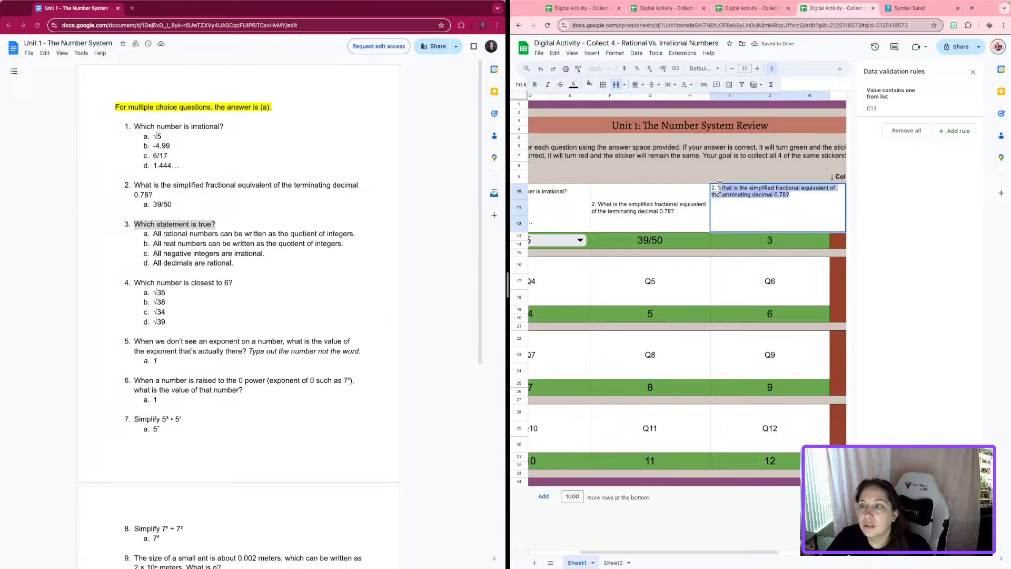
pyautogui.press('BackSpace')
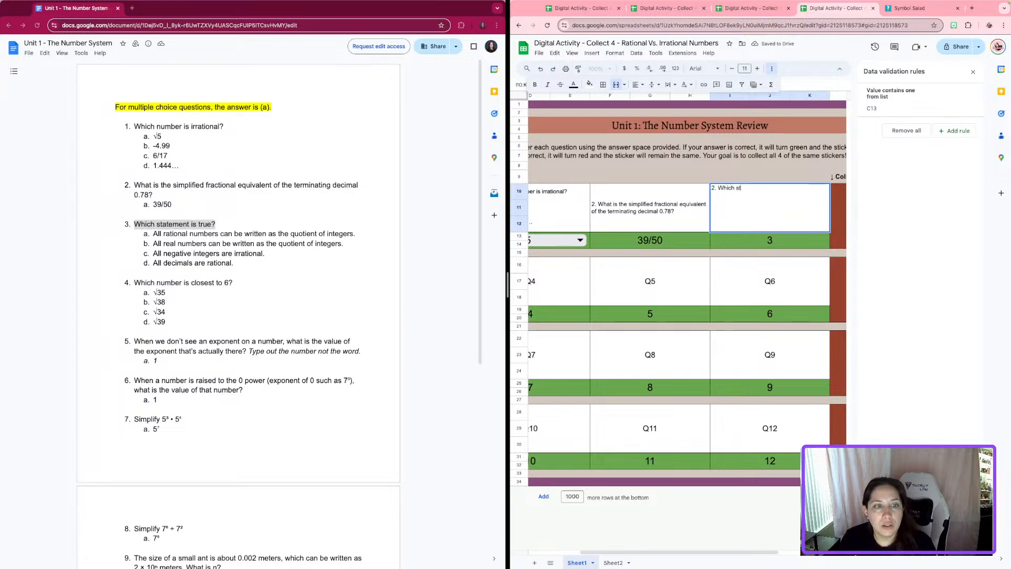
pyautogui.write('hich statement is true?')
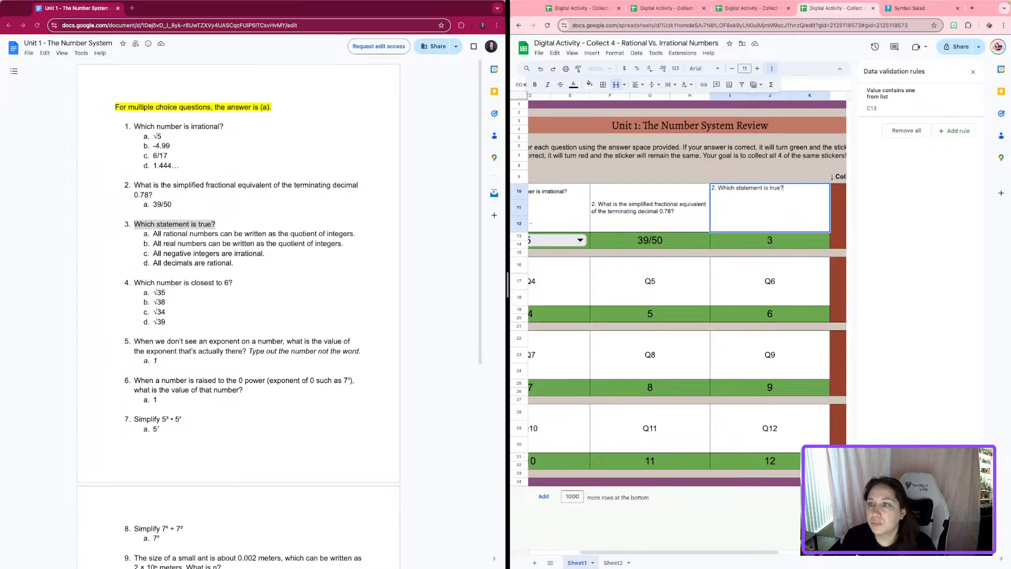
pyautogui.press('Return')
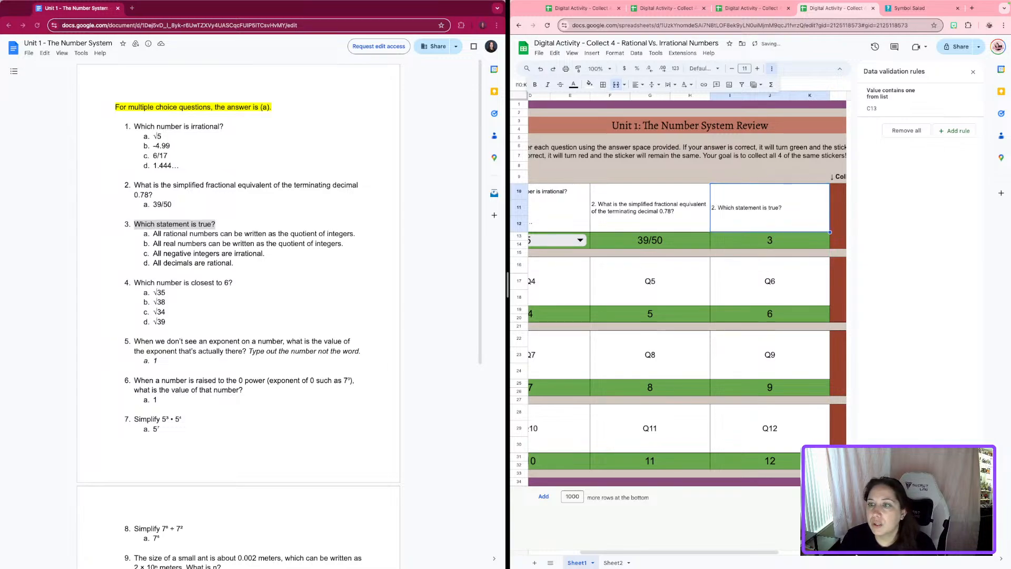
# - Retype the question 3 cell as "3. Which statement is true?" and center it horizontally
pyautogui.doubleClick(715, 206)
pyautogui.press('BackSpace')
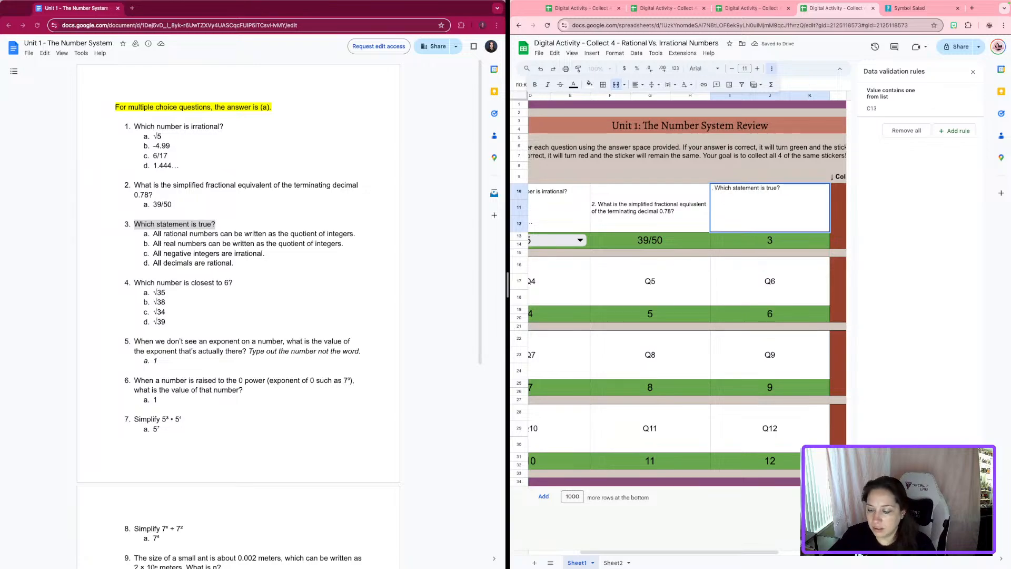
pyautogui.hotkey('ctrl', 'a')
pyautogui.press('BackSpace')
pyautogui.write('3')
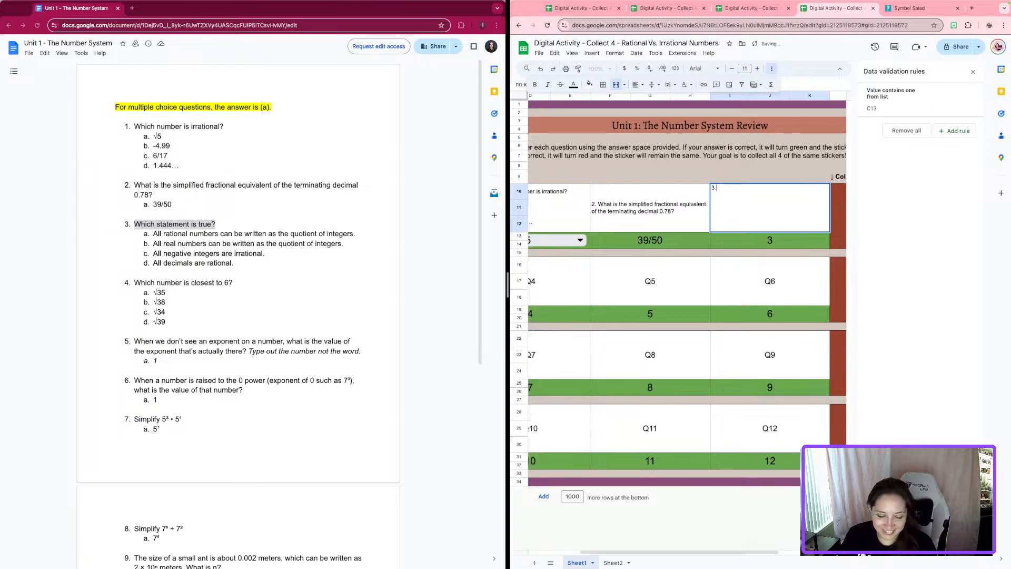
pyautogui.write('. Which sta')
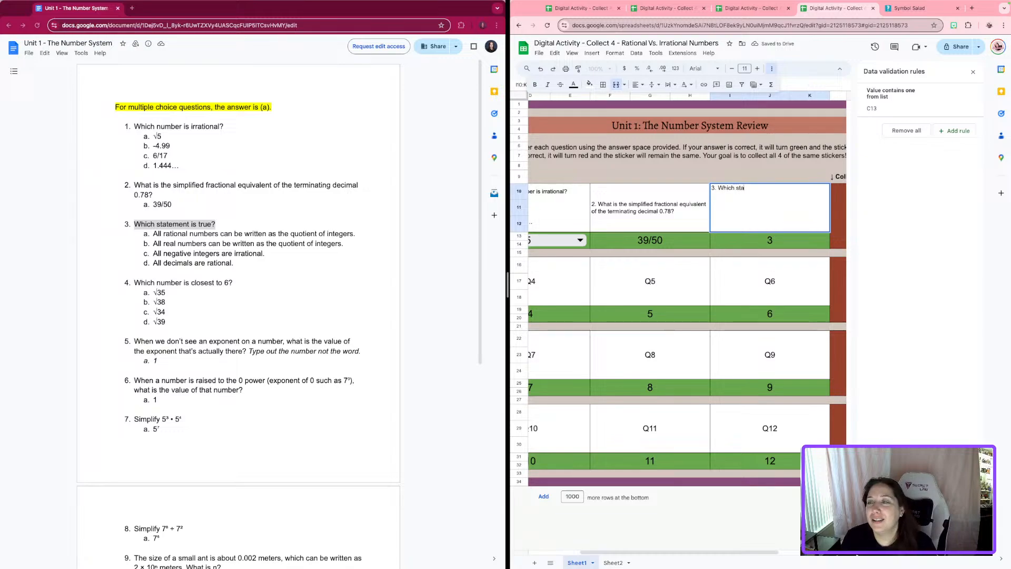
pyautogui.write('tement is true?')
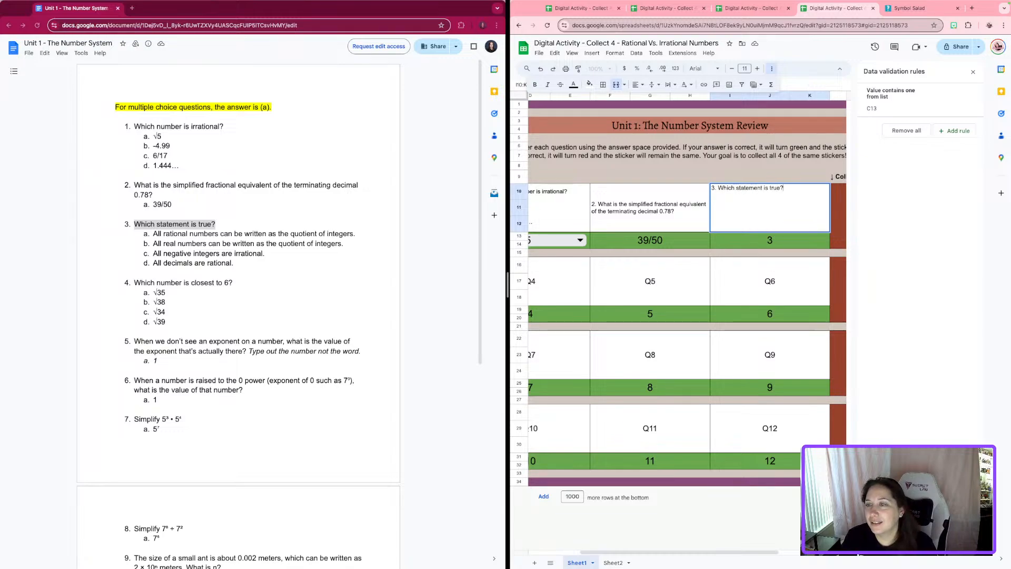
pyautogui.press('Return')
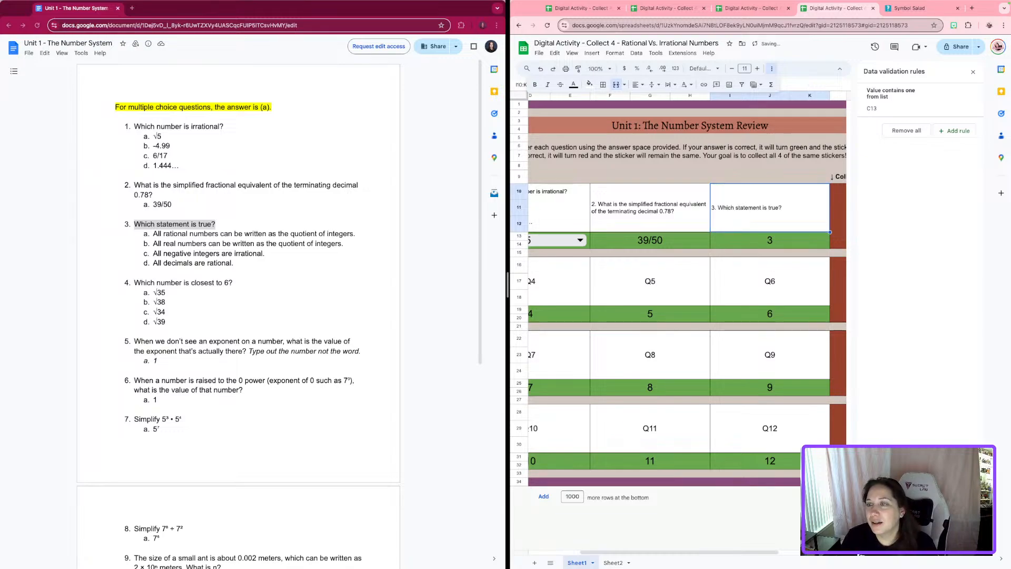
pyautogui.click(637, 84)
pyautogui.click(651, 103)
# - Add a dropdown rule to question 3's answer cell with "All rational numbers can be written as the quotient of integers." as its first option
pyautogui.click(752, 241)
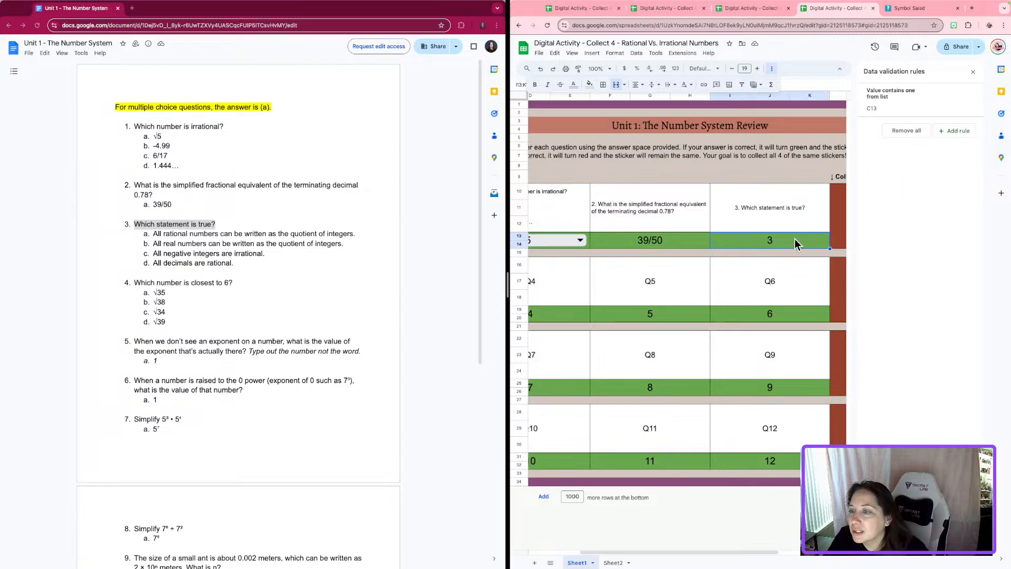
pyautogui.click(955, 131)
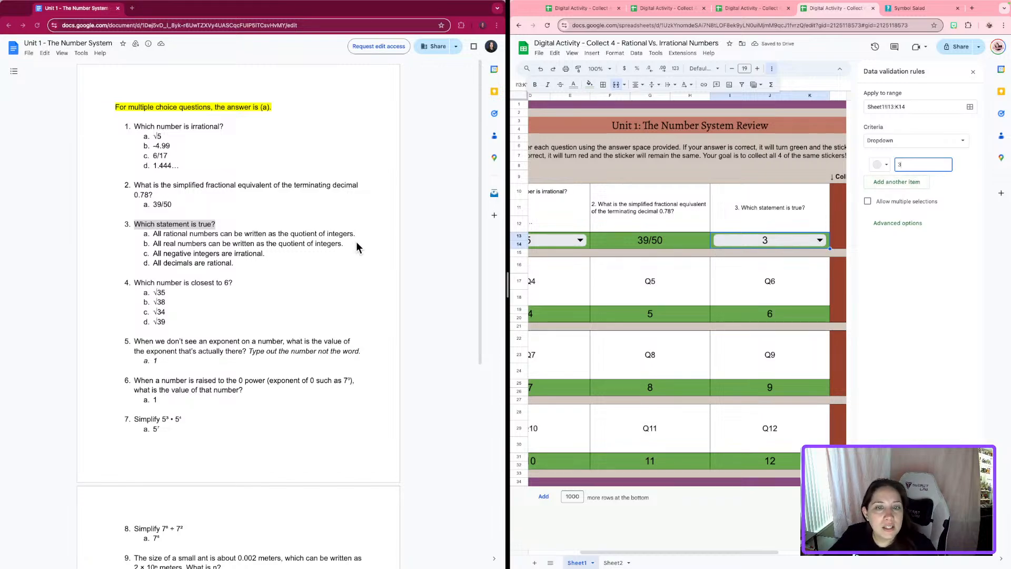
pyautogui.moveTo(356, 233); pyautogui.dragTo(153, 235)
pyautogui.hotkey('ctrl', 'c')
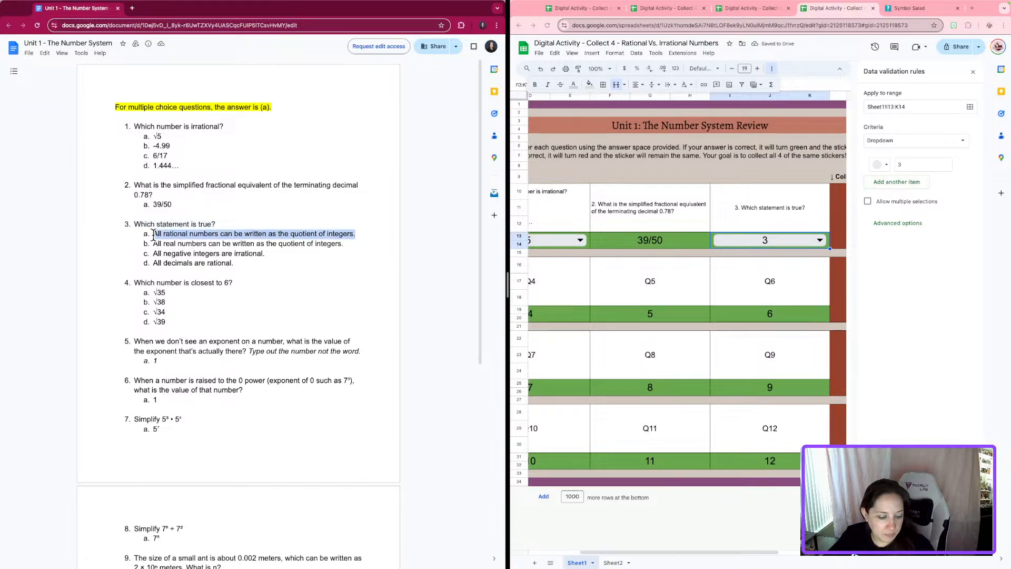
pyautogui.click(945, 164)
pyautogui.hotkey('ctrl', 'a')
pyautogui.hotkey('ctrl', 'v')
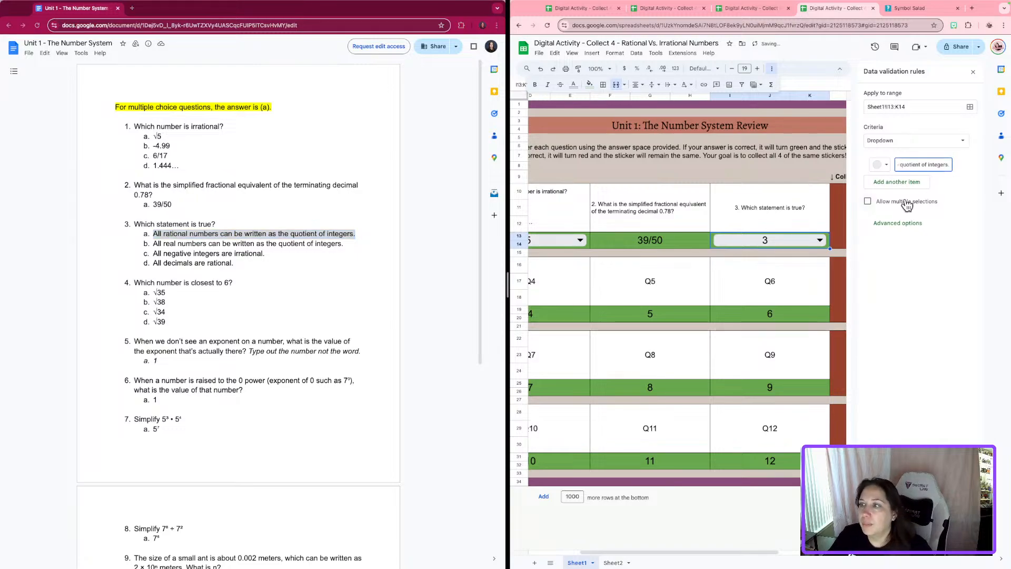
# - Add "All real numbers can be written as the quotient of integers." from the question document as the second dropdown option
pyautogui.click(906, 184)
pyautogui.moveTo(349, 243); pyautogui.dragTo(152, 243)
pyautogui.hotkey('ctrl', 'c')
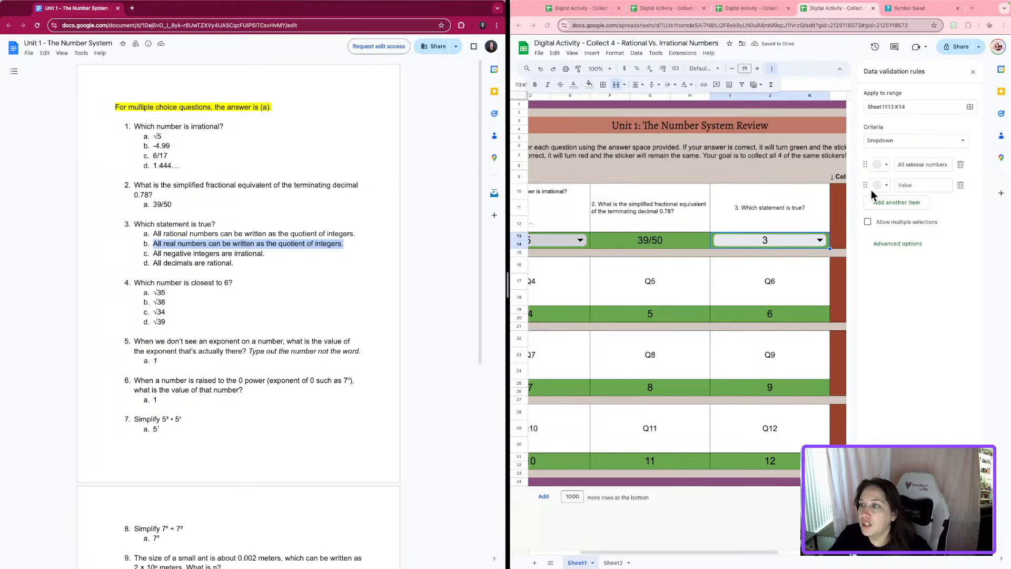
pyautogui.click(915, 187)
pyautogui.hotkey('ctrl', 'v')
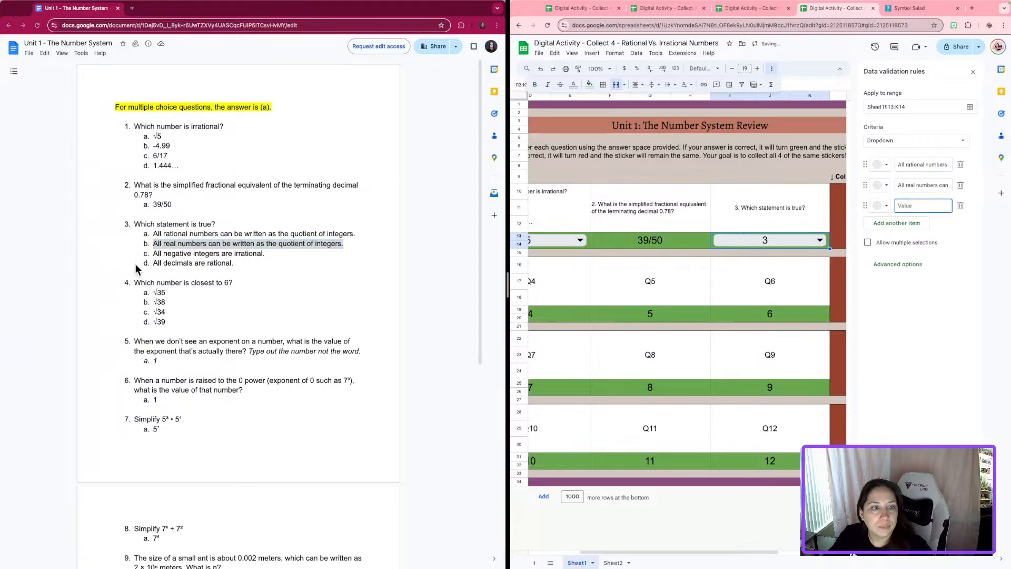
# - Add "All negative integers are irrational." and "All decimals are rational." as the third and fourth options of question 3's dropdown
pyautogui.click(289, 252)
pyautogui.moveTo(289, 252); pyautogui.dragTo(152, 253)
pyautogui.hotkey('ctrl', 'c')
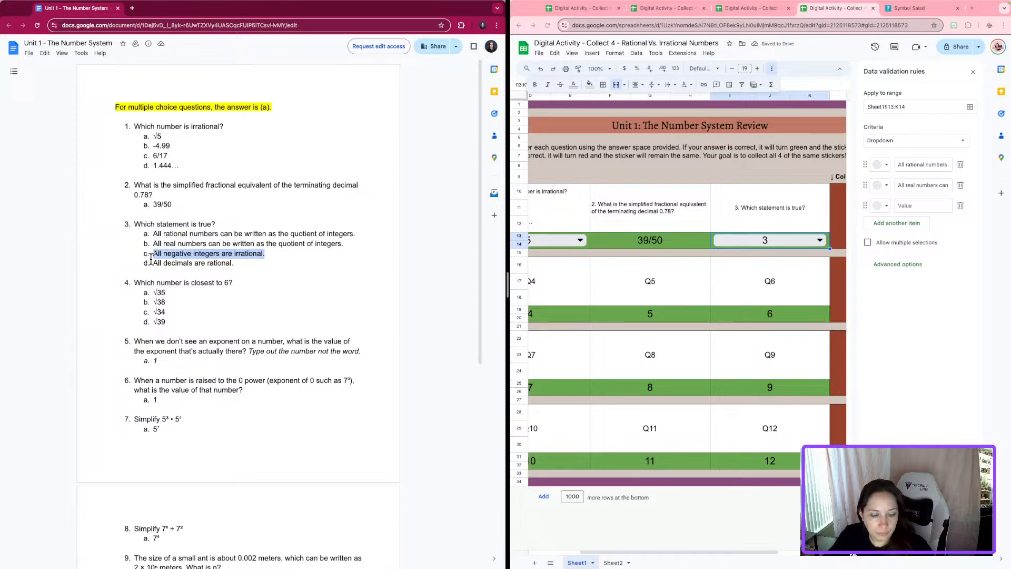
pyautogui.click(912, 205)
pyautogui.hotkey('ctrl', 'v')
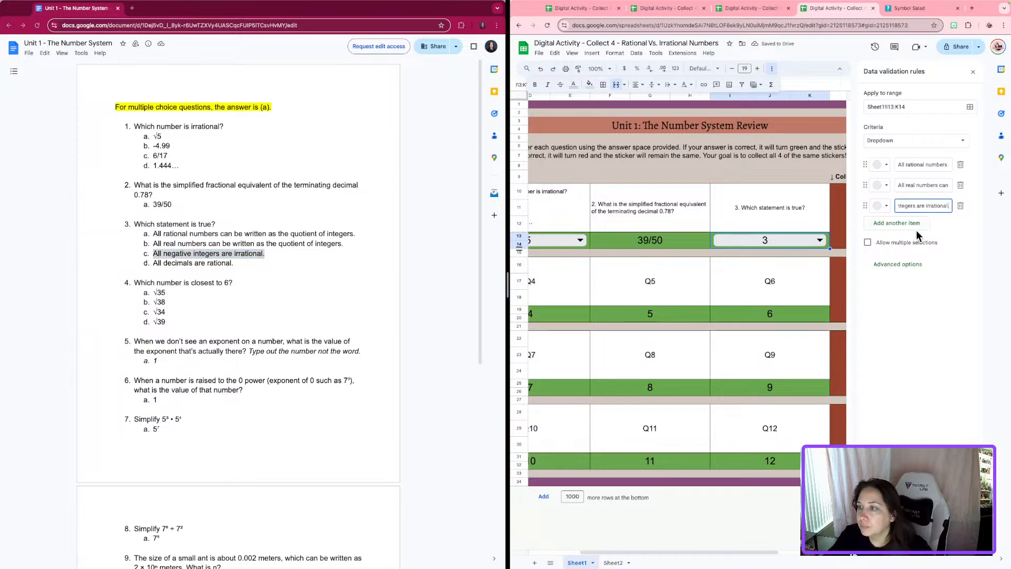
pyautogui.moveTo(243, 262); pyautogui.dragTo(153, 264)
pyautogui.hotkey('ctrl', 'c')
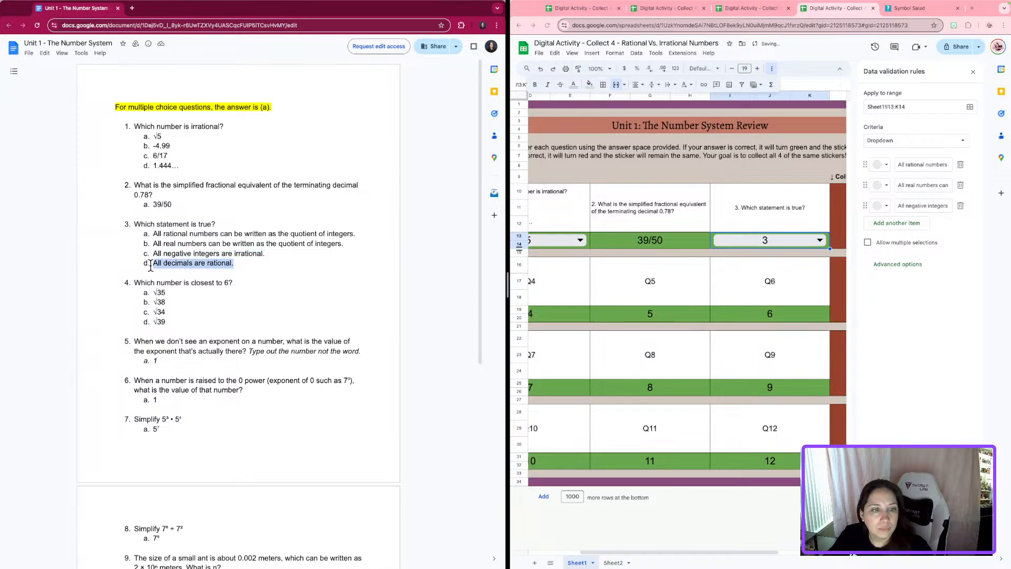
pyautogui.click(917, 224)
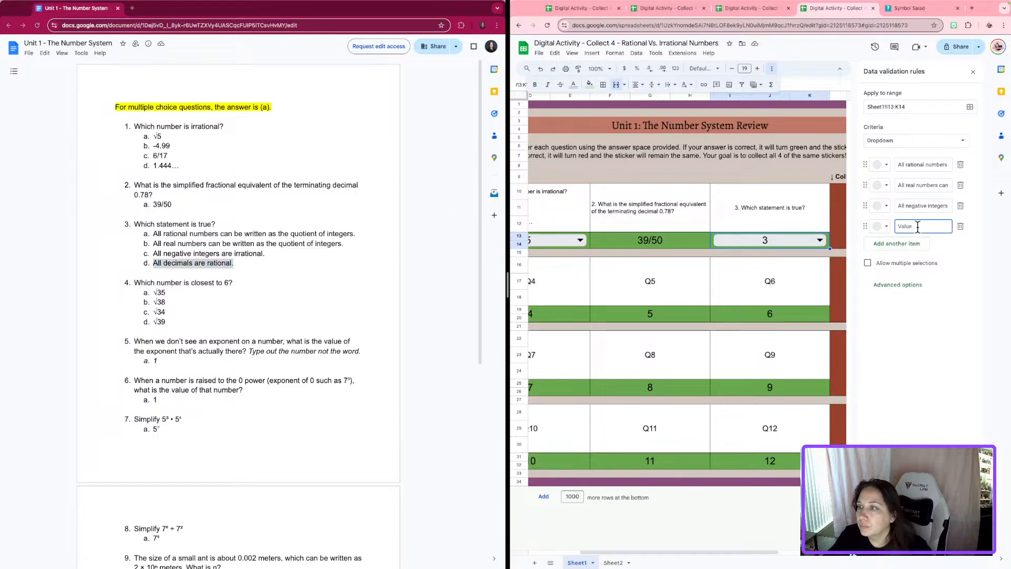
pyautogui.hotkey('ctrl', 'v')
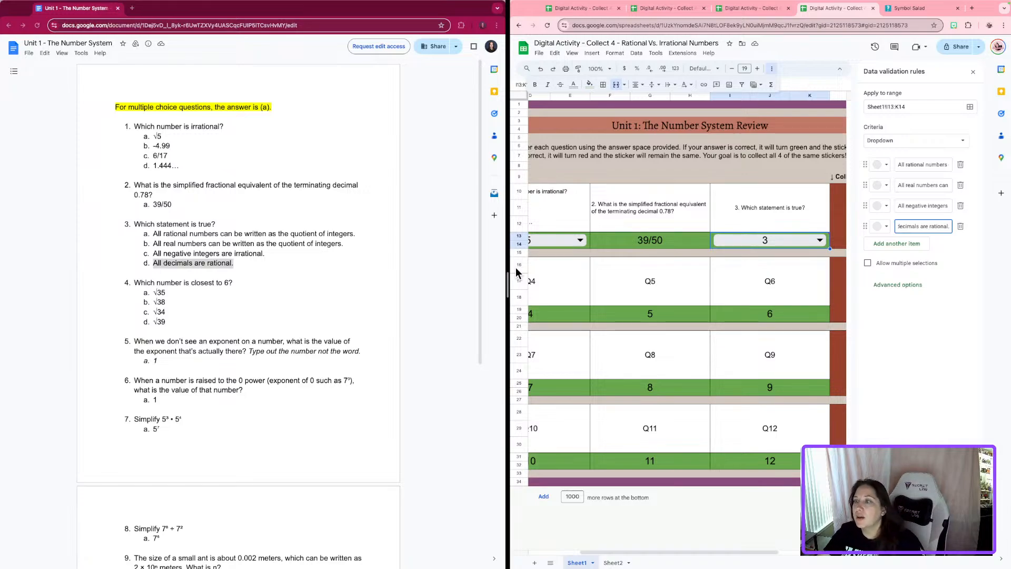
# - Set question 3's answer dropdown to "All rational numbers can be written as the quotient of integers."
pyautogui.click(220, 254)
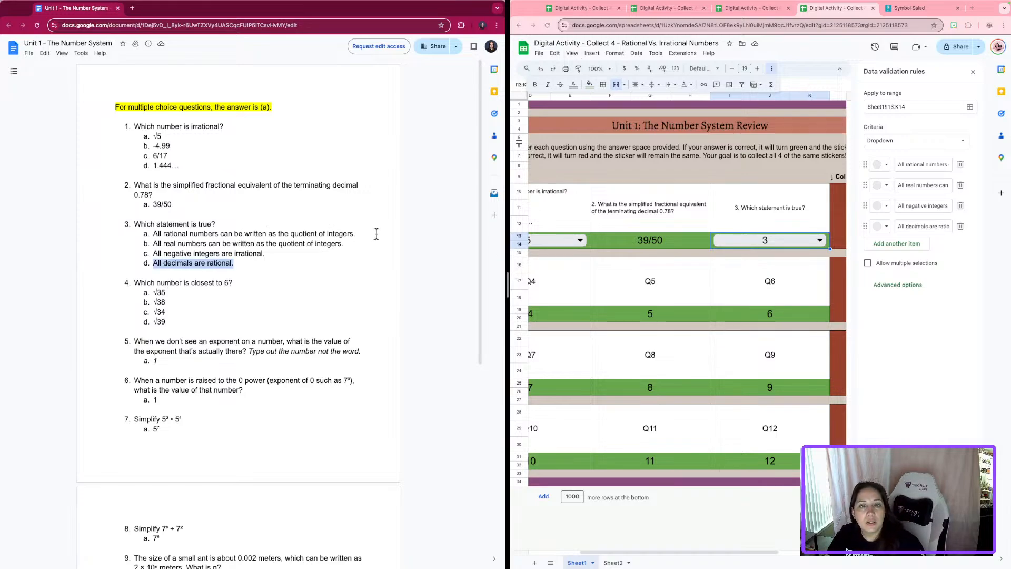
pyautogui.moveTo(357, 234); pyautogui.dragTo(153, 234)
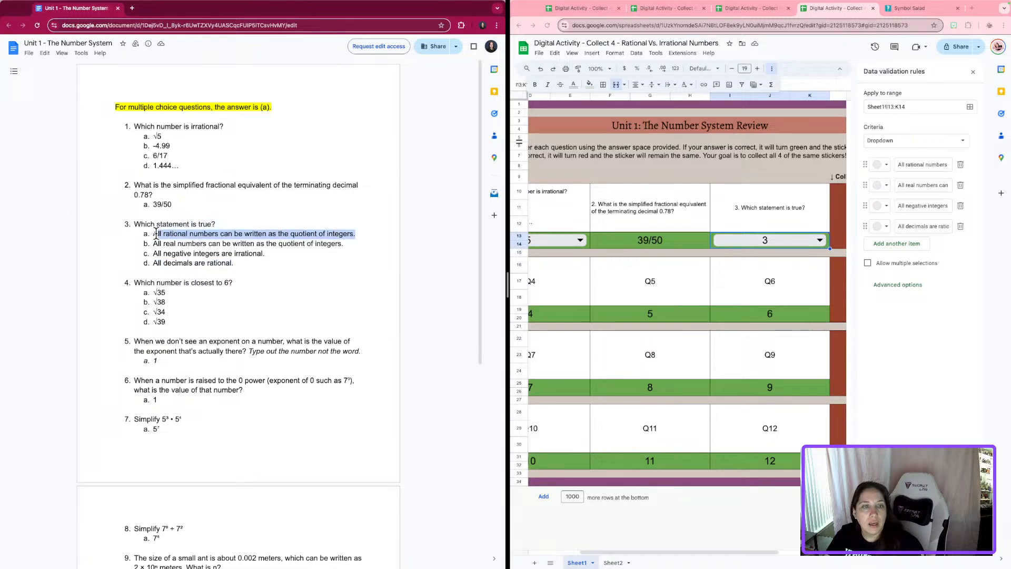
pyautogui.click(785, 242)
pyautogui.click(766, 257)
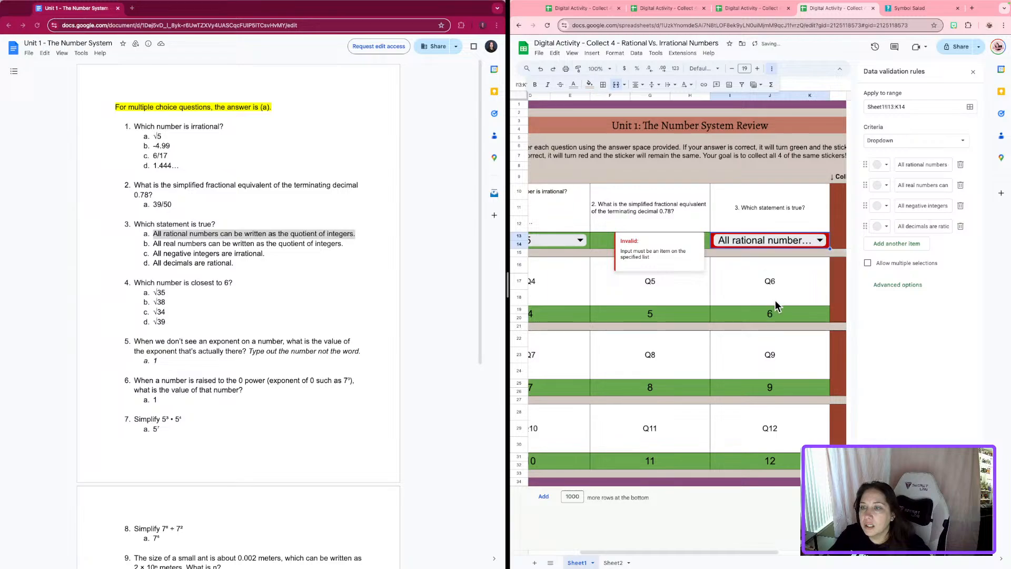
pyautogui.click(780, 279)
# - On Sheet2, enter "All rational numbers can be written as the quotient of integers." in P25 as question 3's correct answer, and return to Sheet1
pyautogui.click(613, 563)
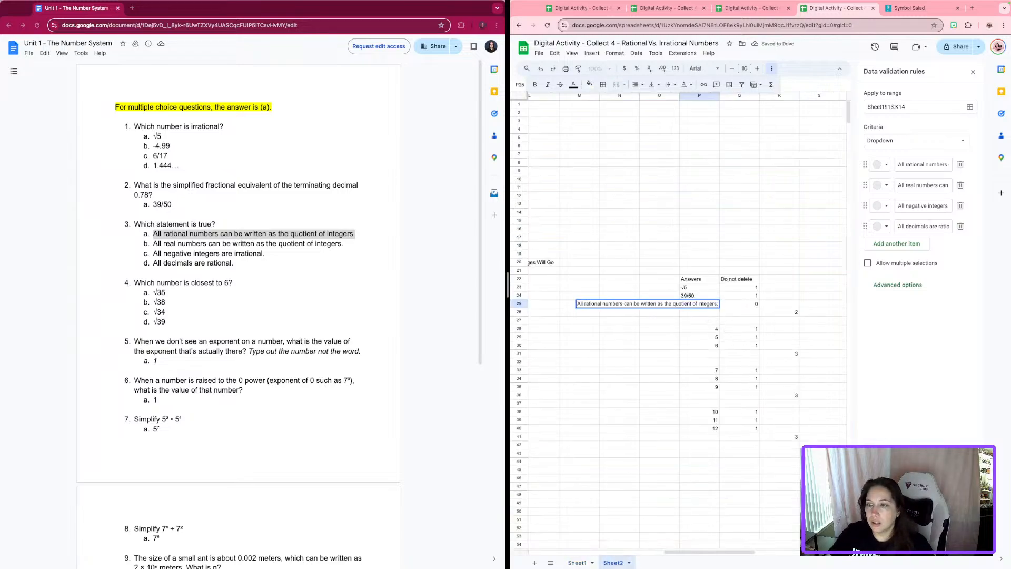
pyautogui.click(655, 377)
pyautogui.click(577, 562)
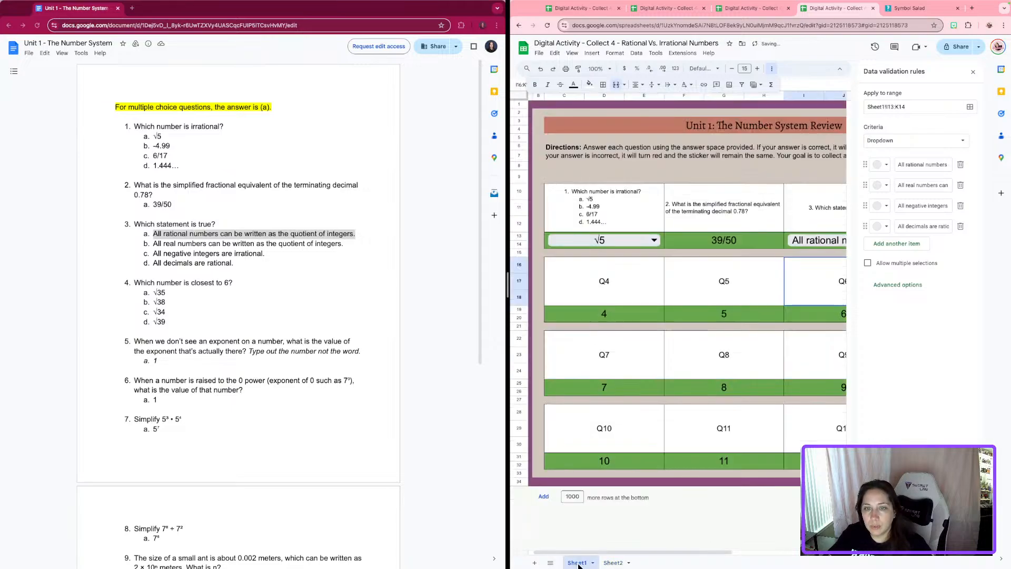
# - Close the data validation rules and set the font size of question 3's answer dropdown to 10
pyautogui.click(800, 238)
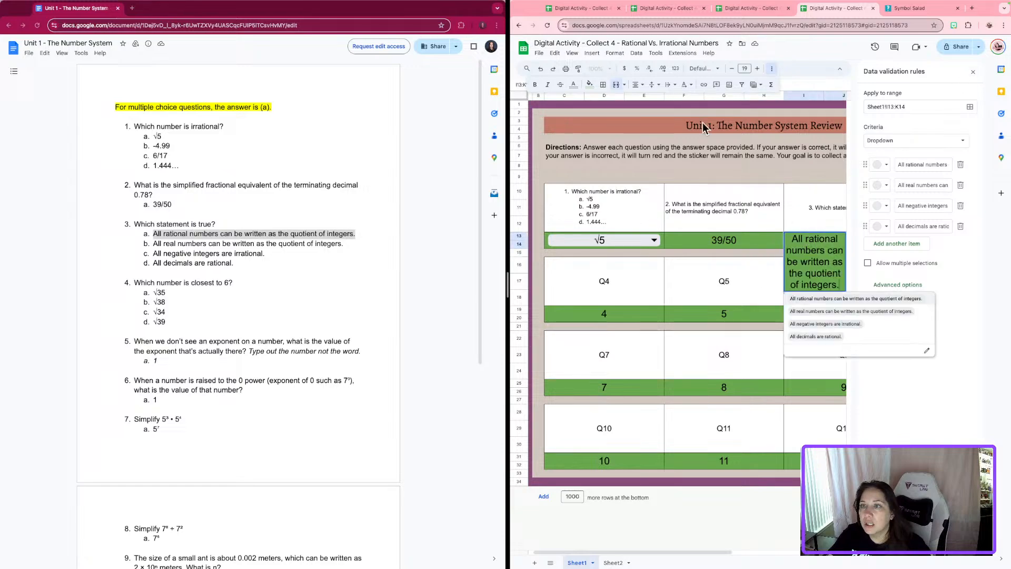
pyautogui.click(775, 259)
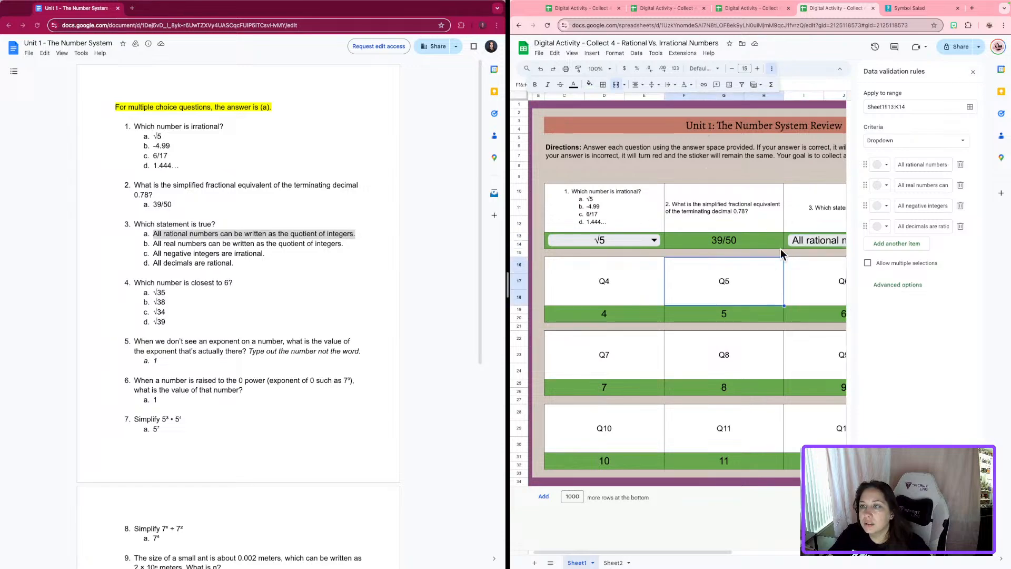
pyautogui.click(973, 72)
pyautogui.click(897, 241)
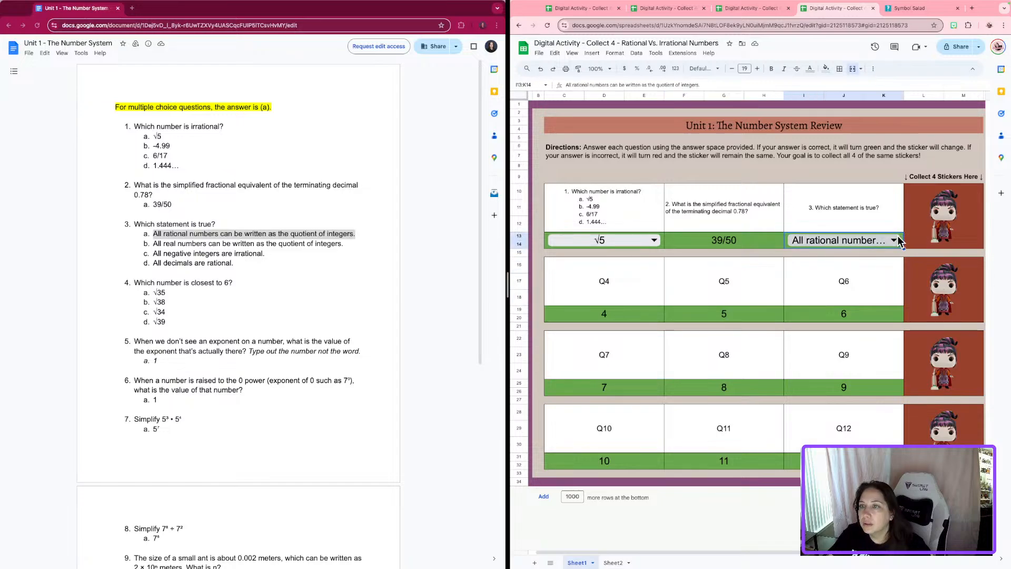
pyautogui.click(744, 69)
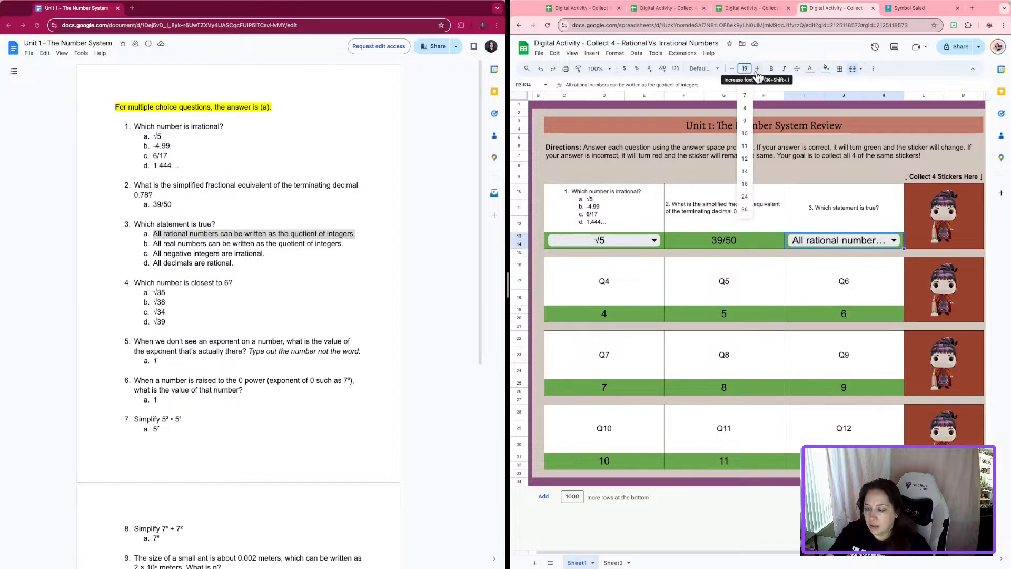
pyautogui.write('10')
pyautogui.press('Return')
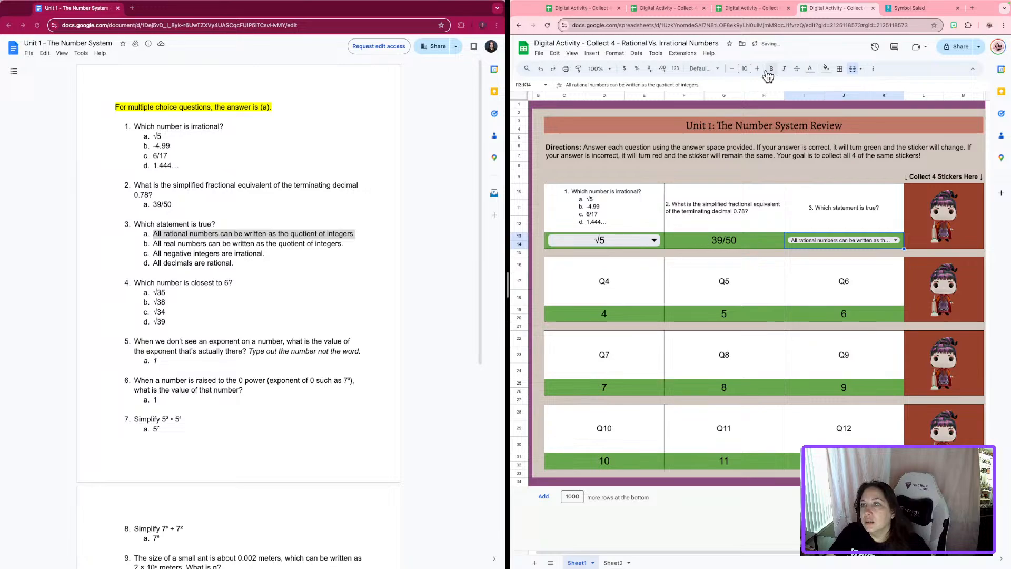
# - Turn on text wrapping for question 3's answer dropdown cell
pyautogui.click(872, 69)
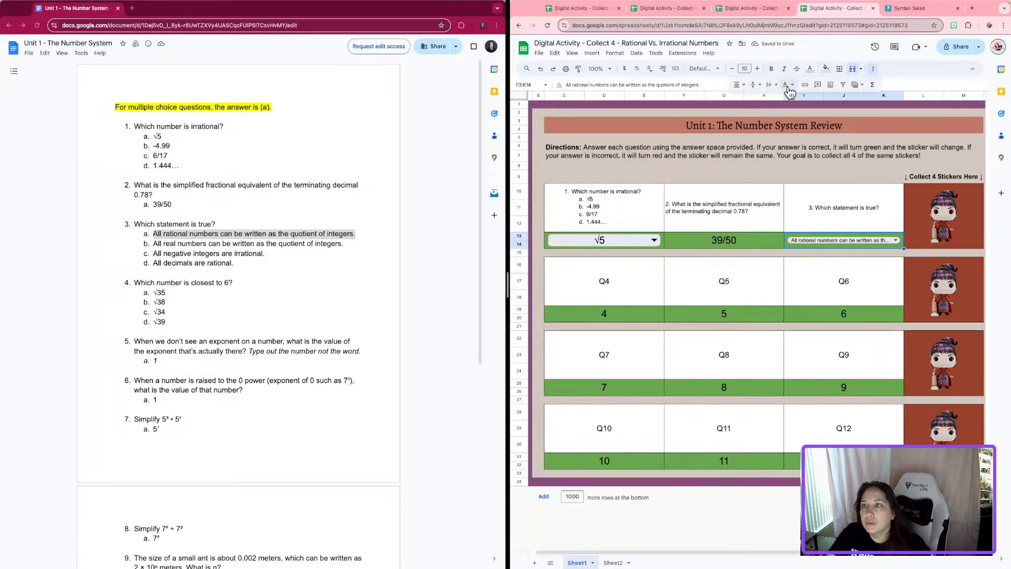
pyautogui.click(776, 86)
pyautogui.click(784, 103)
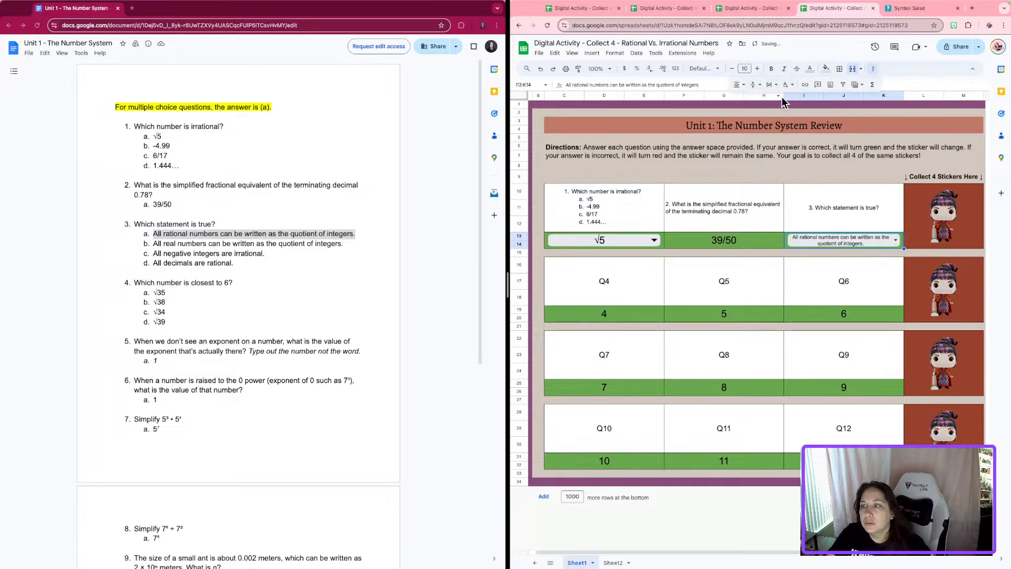
pyautogui.click(876, 289)
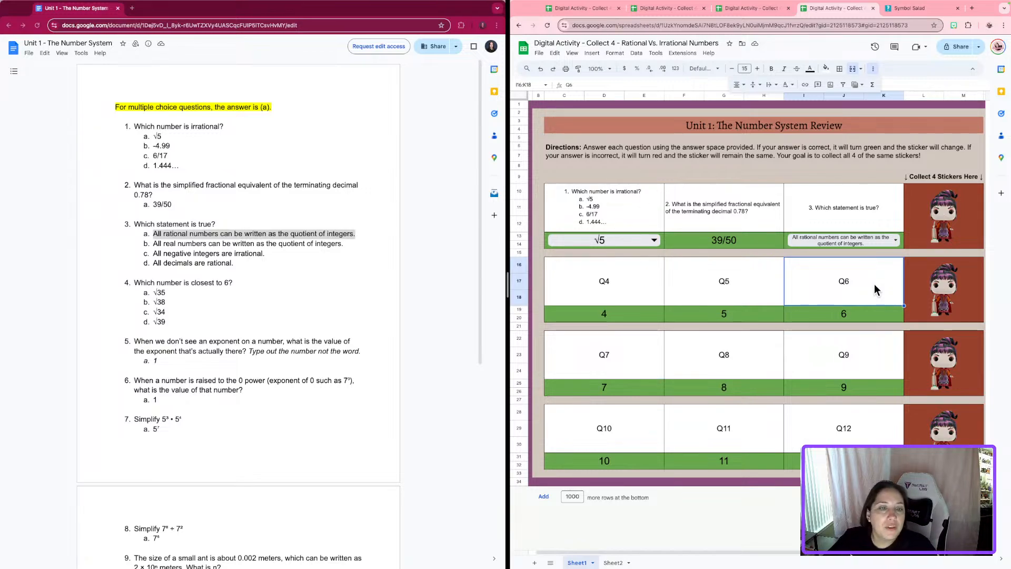
# - Capture a screenshot of question 4 and its four answer choices in the question document
pyautogui.click(375, 319)
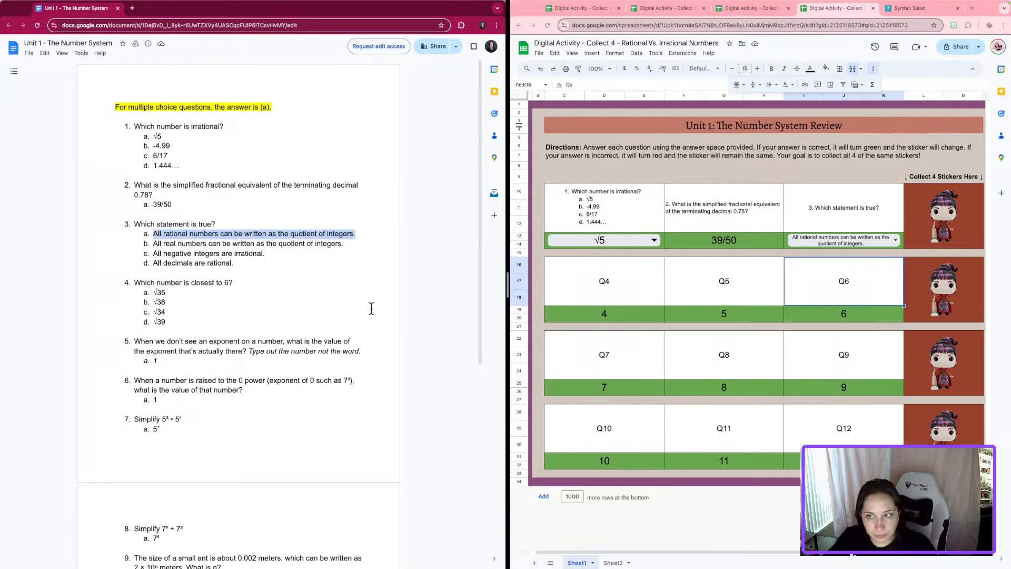
pyautogui.press('super+shift+4')
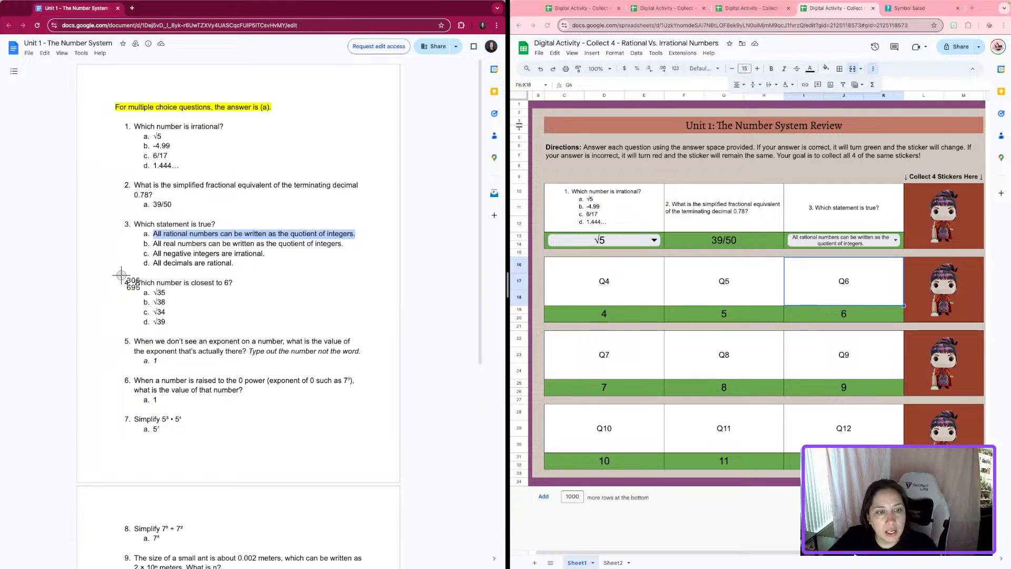
pyautogui.moveTo(122, 276); pyautogui.dragTo(236, 332)
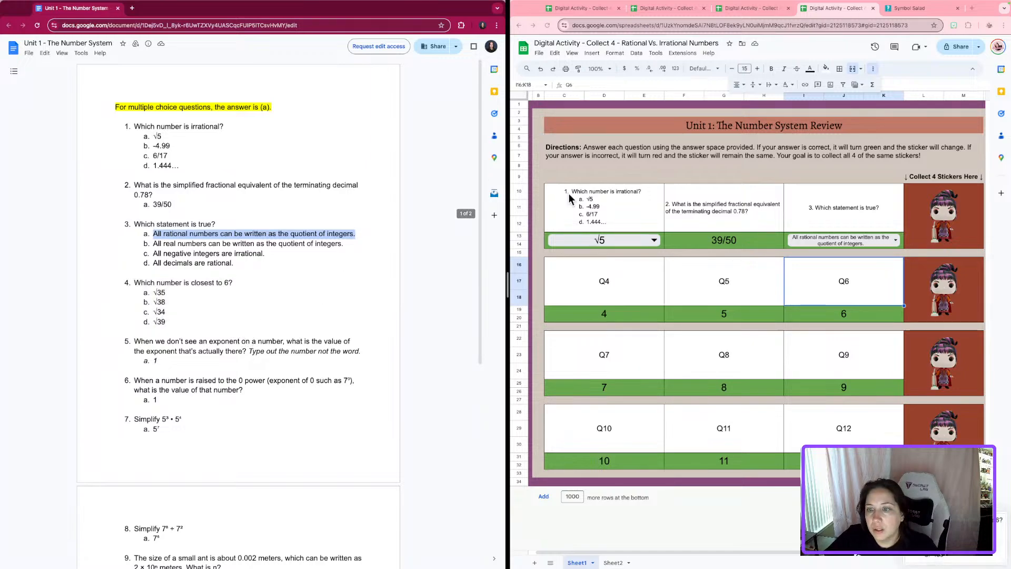
# - Replace the Q4 placeholder with the newest desktop screenshot, inserted as an image in the cell
pyautogui.click(611, 291)
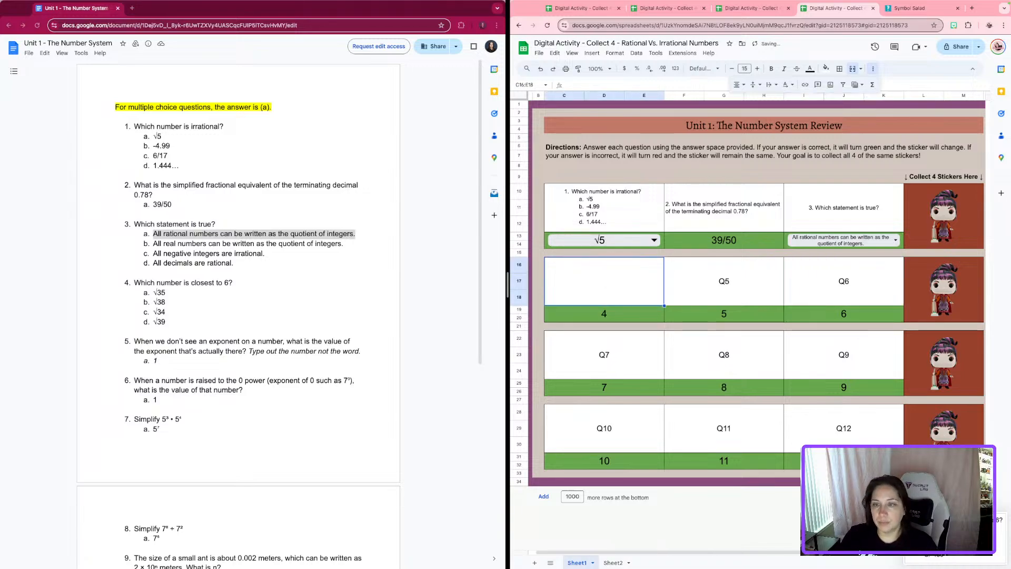
pyautogui.click(592, 53)
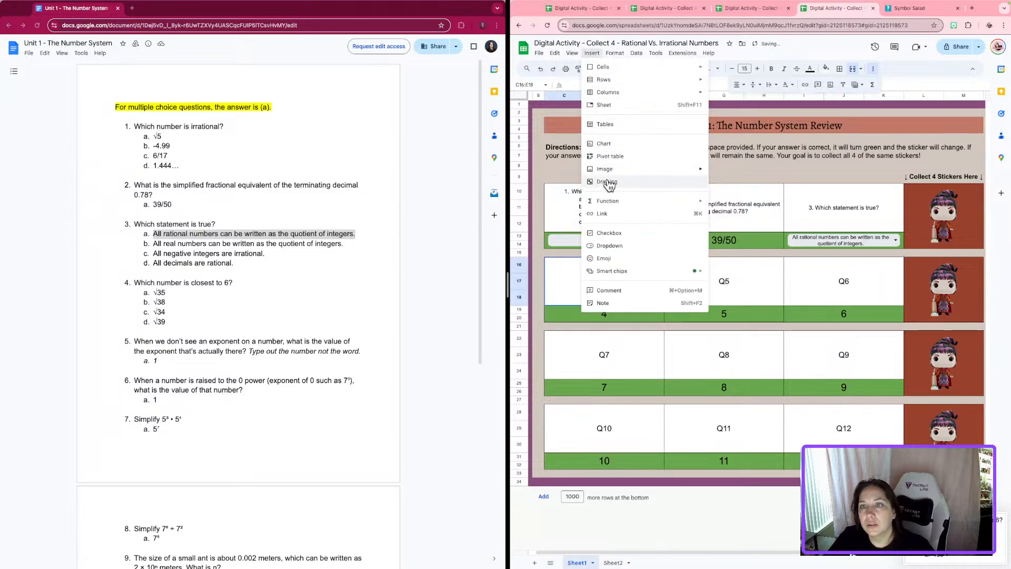
pyautogui.moveTo(605, 171)
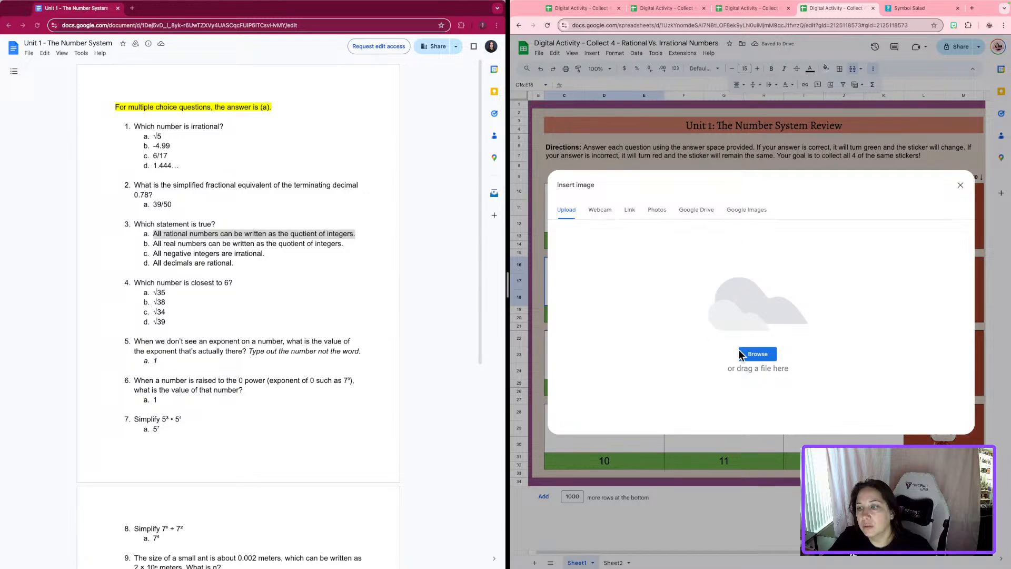
pyautogui.click(757, 354)
pyautogui.click(695, 261)
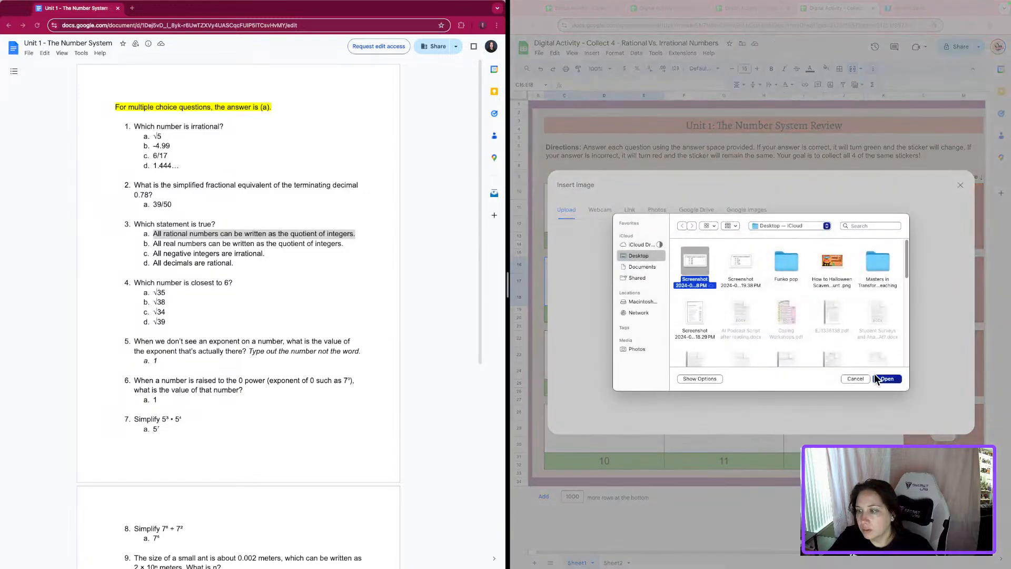
pyautogui.click(883, 379)
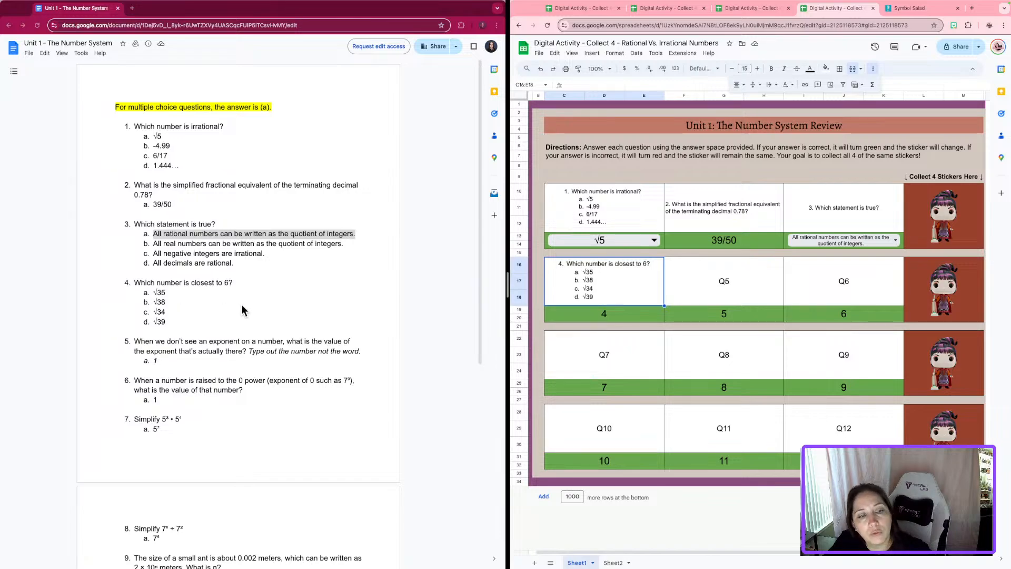
pyautogui.moveTo(662, 315); pyautogui.dragTo(649, 289)
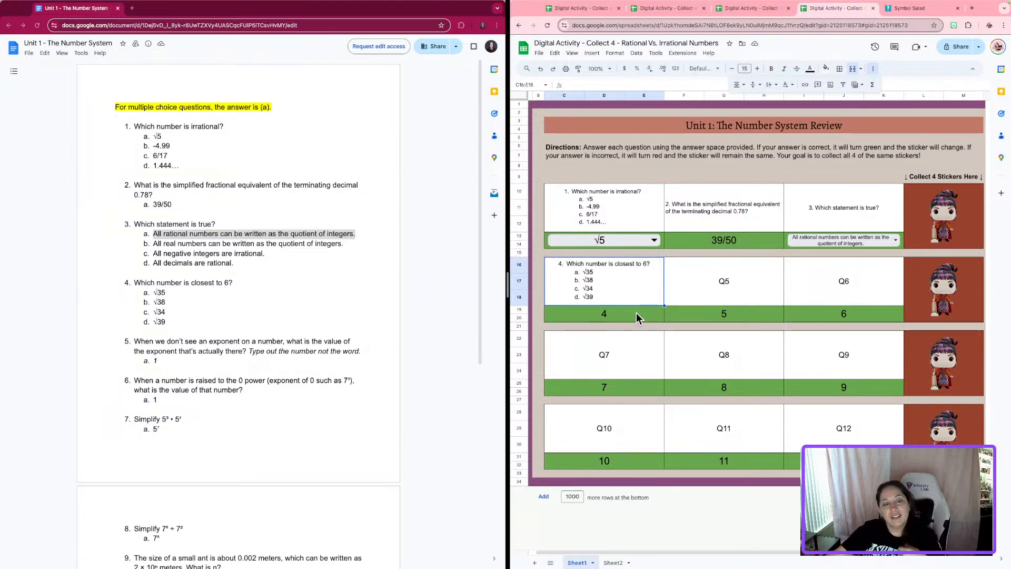
pyautogui.scroll(-2, 337, 362)
pyautogui.scroll(-3, 336, 365)
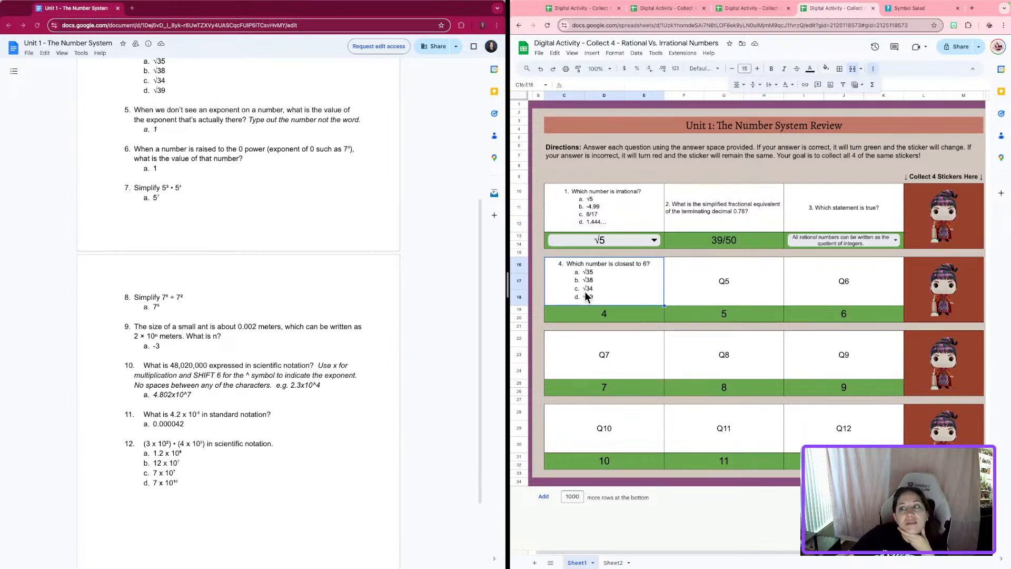
# - Reorder question 3's dropdown choices to start with "All decimals are rational.", followed by the real-number, rational-number and negative-integer statements, and save the rule
pyautogui.click(892, 241)
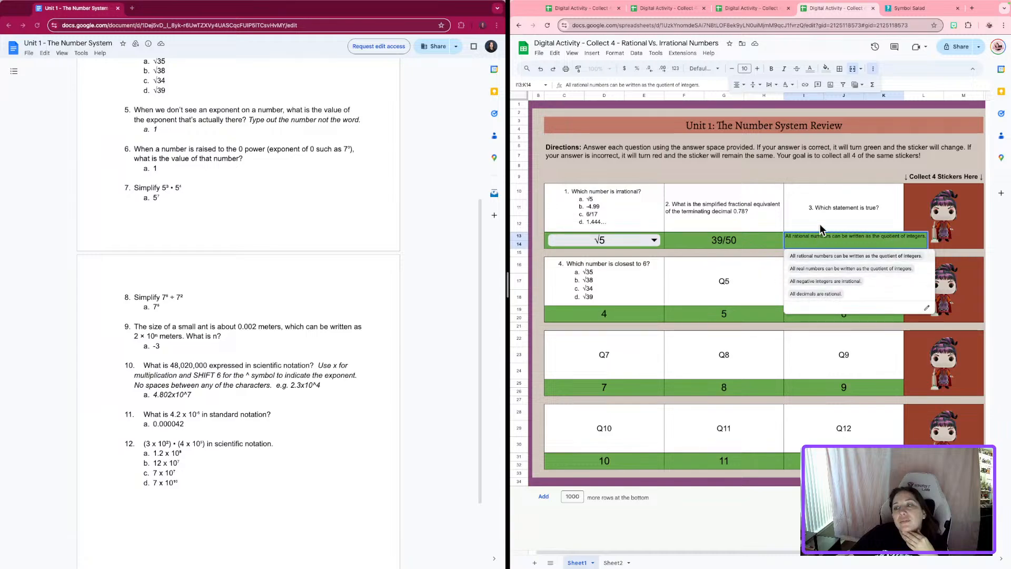
pyautogui.click(833, 214)
pyautogui.click(902, 238)
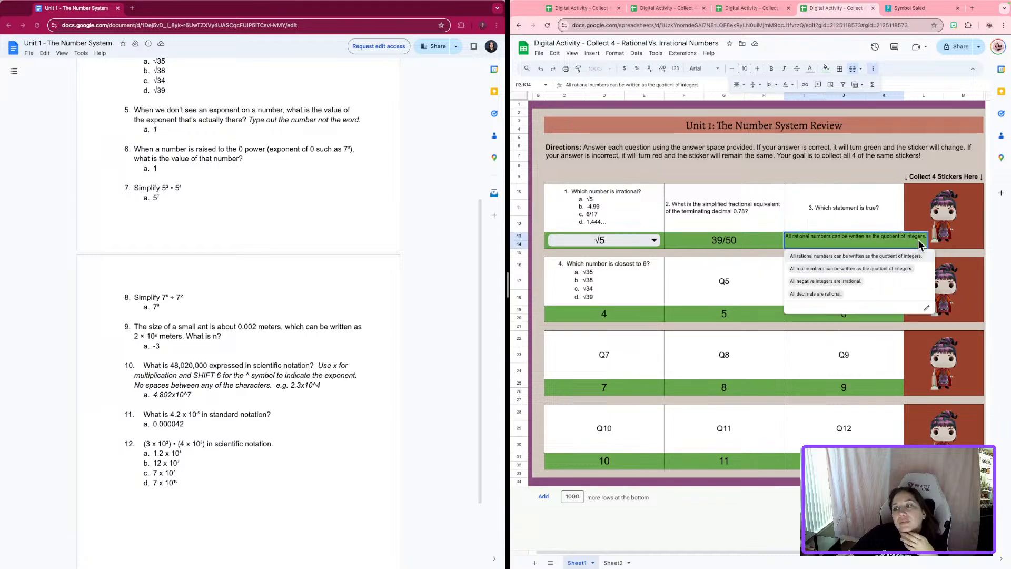
pyautogui.click(912, 256)
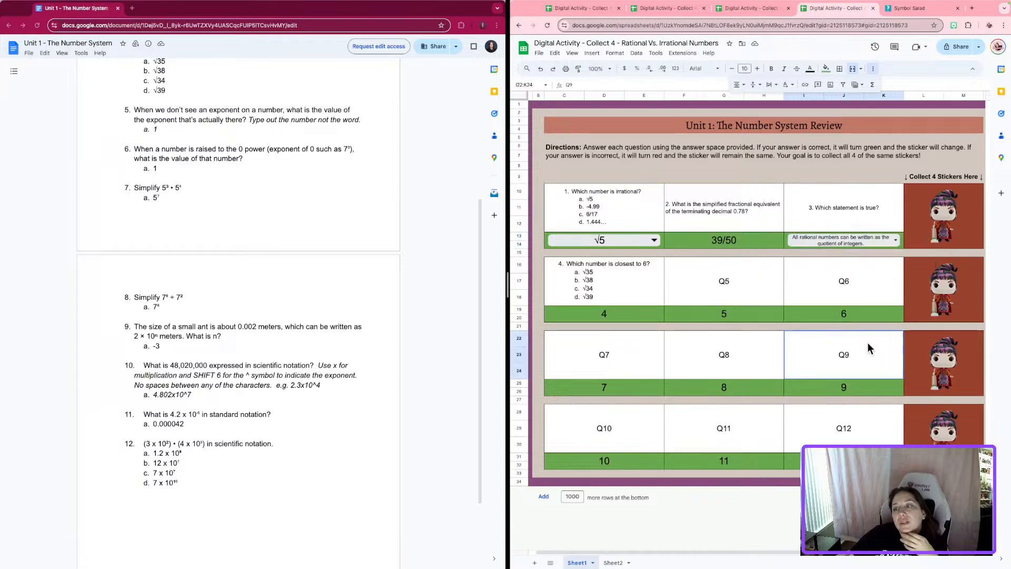
pyautogui.rightClick(787, 241)
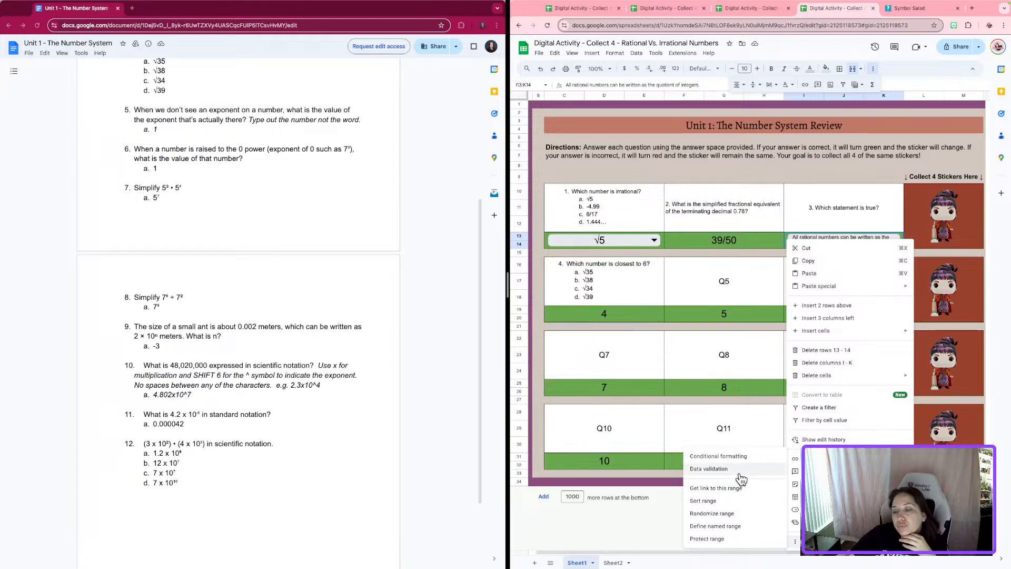
pyautogui.click(710, 469)
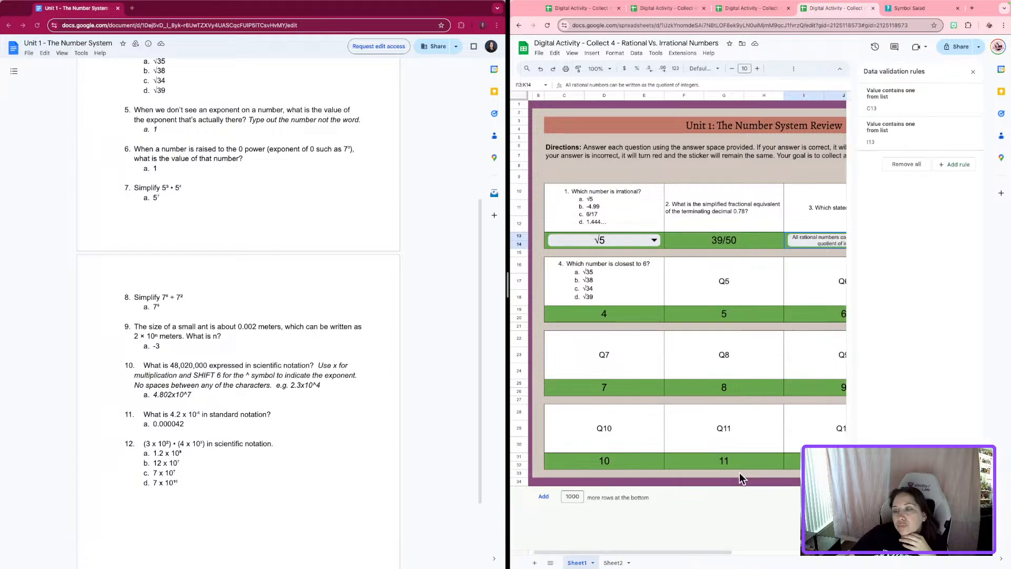
pyautogui.click(907, 132)
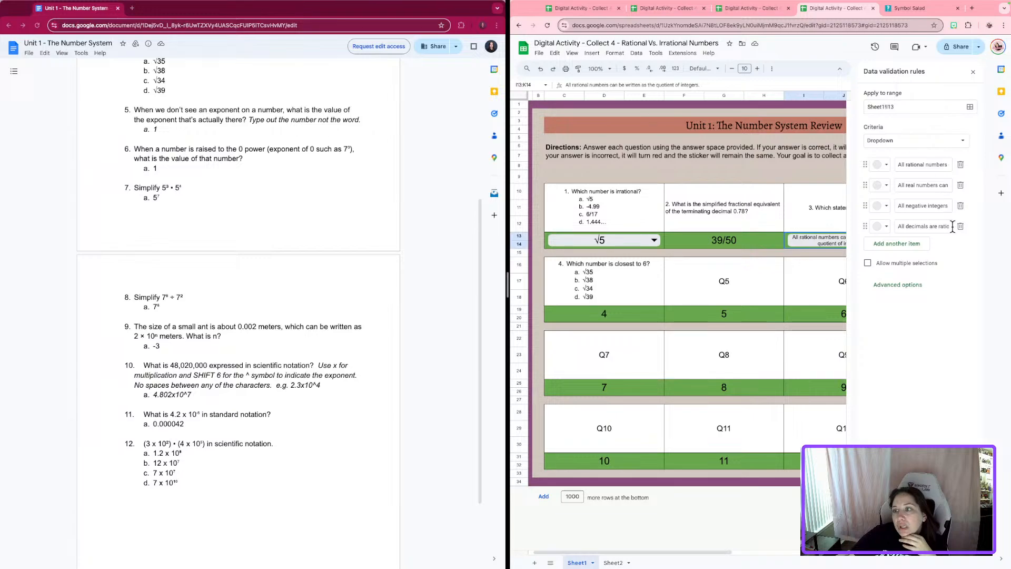
pyautogui.moveTo(864, 227)
pyautogui.mouseDown()
pyautogui.moveTo(865, 182)
pyautogui.moveTo(868, 211)
pyautogui.mouseUp()
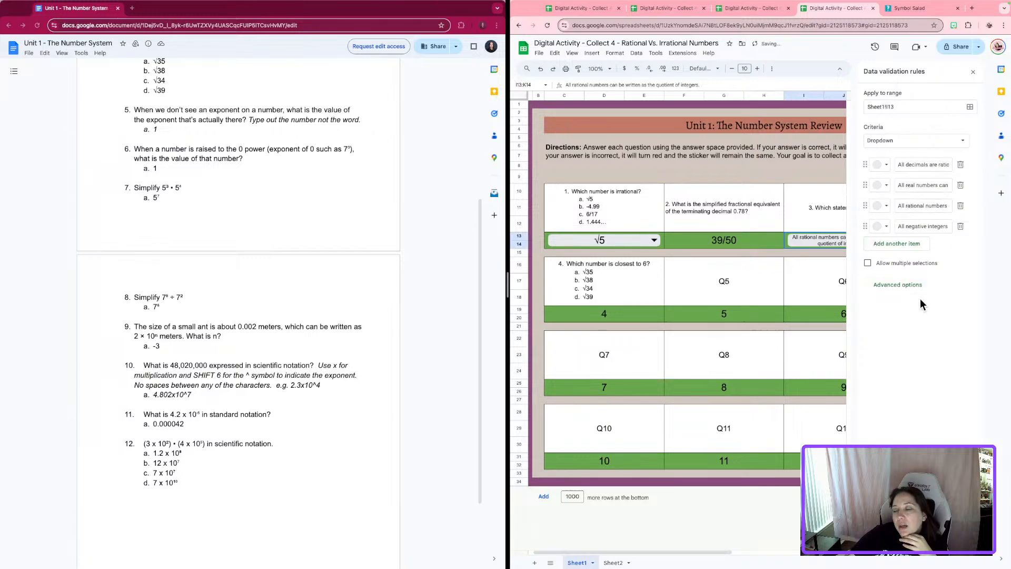
pyautogui.click(964, 529)
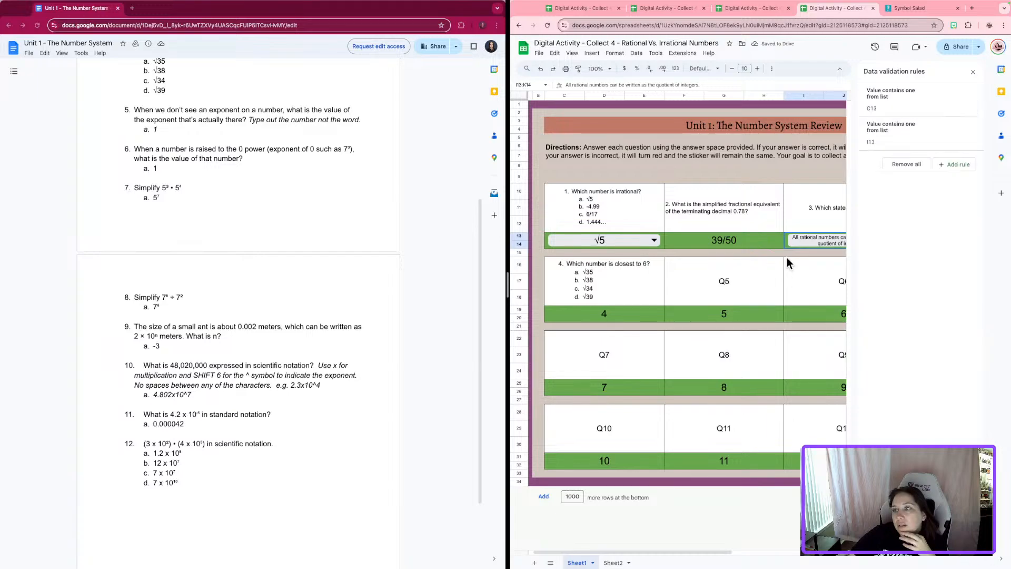
pyautogui.click(974, 73)
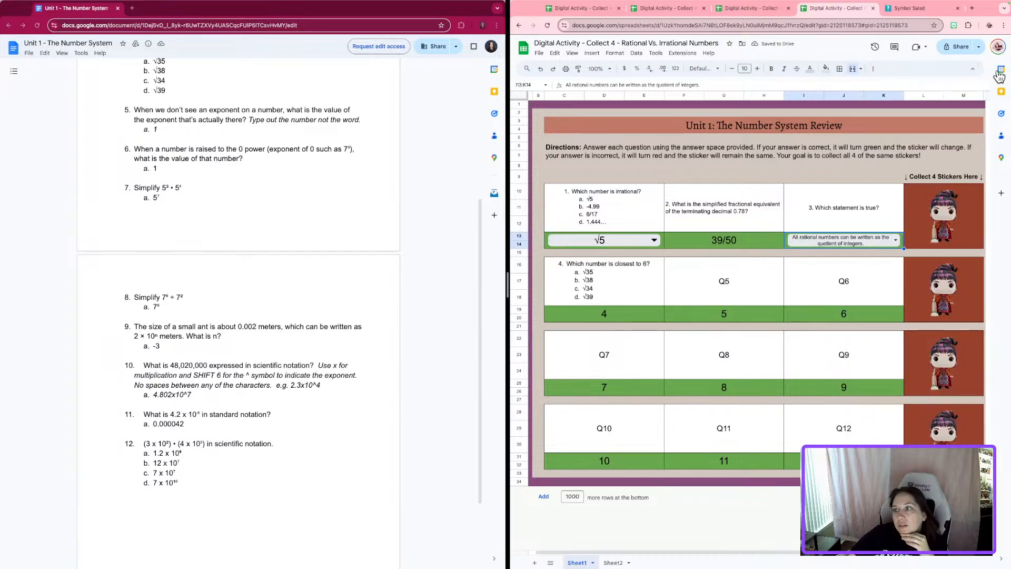
# - Copy the √ symbol from the Symbol Salad page and return to the Collect 4 spreadsheet
pyautogui.click(627, 315)
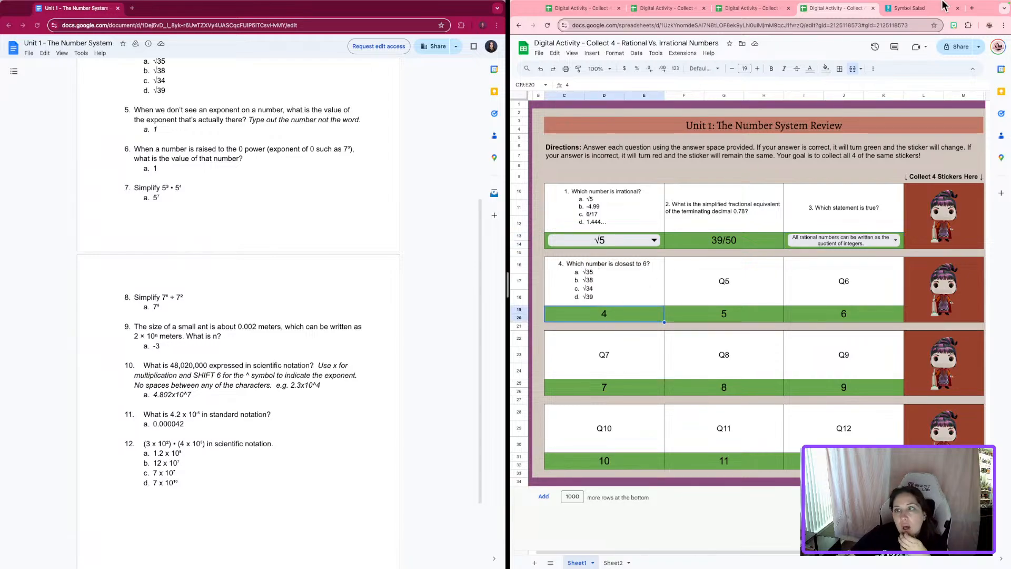
pyautogui.click(923, 8)
pyautogui.click(583, 116)
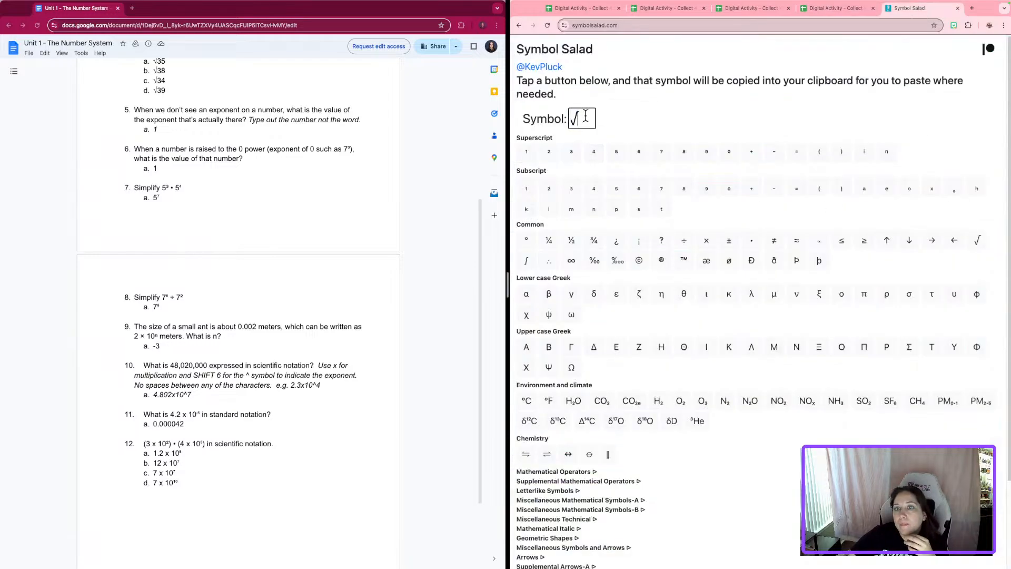
pyautogui.click(976, 240)
pyautogui.click(838, 11)
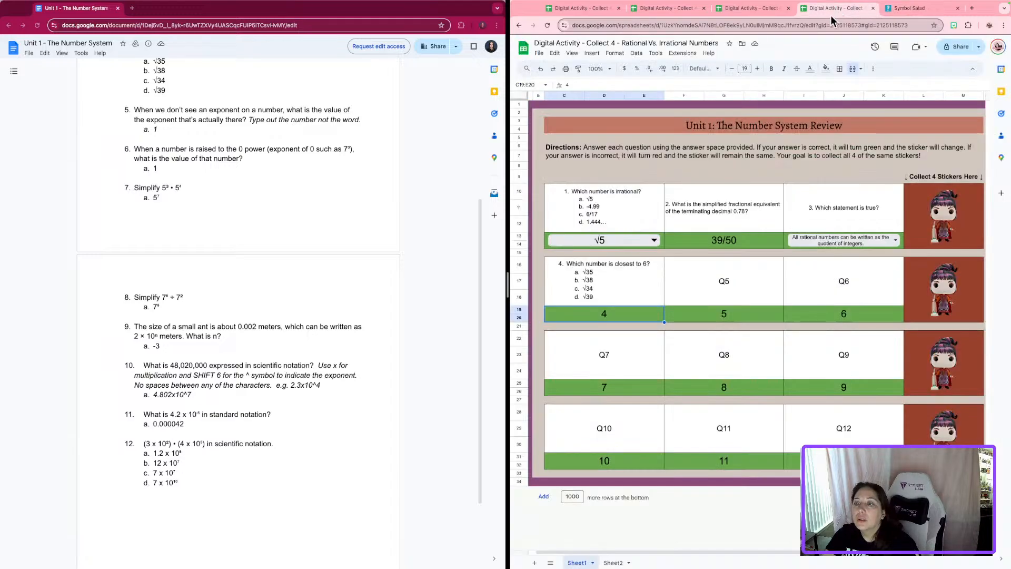
# - Clear question 4's answer cell and create a dropdown validation rule for C19:E20
pyautogui.rightClick(634, 316)
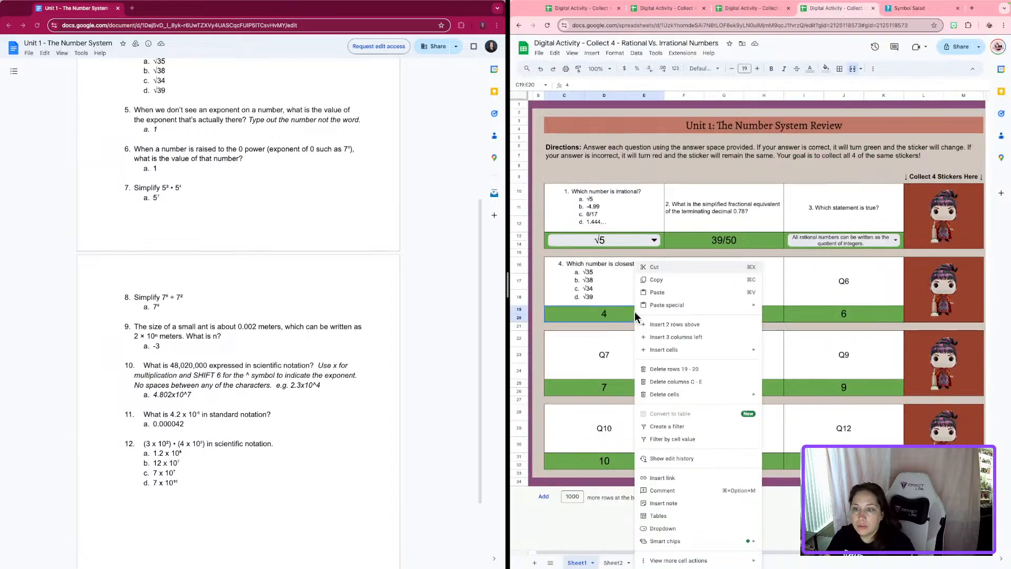
pyautogui.click(615, 317)
pyautogui.press('BackSpace')
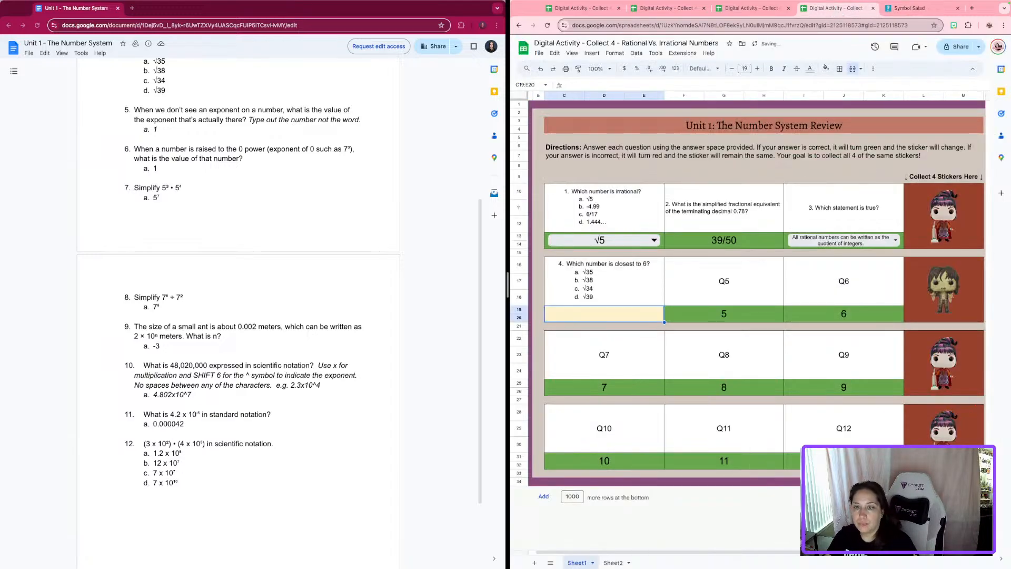
pyautogui.rightClick(621, 314)
pyautogui.moveTo(668, 561)
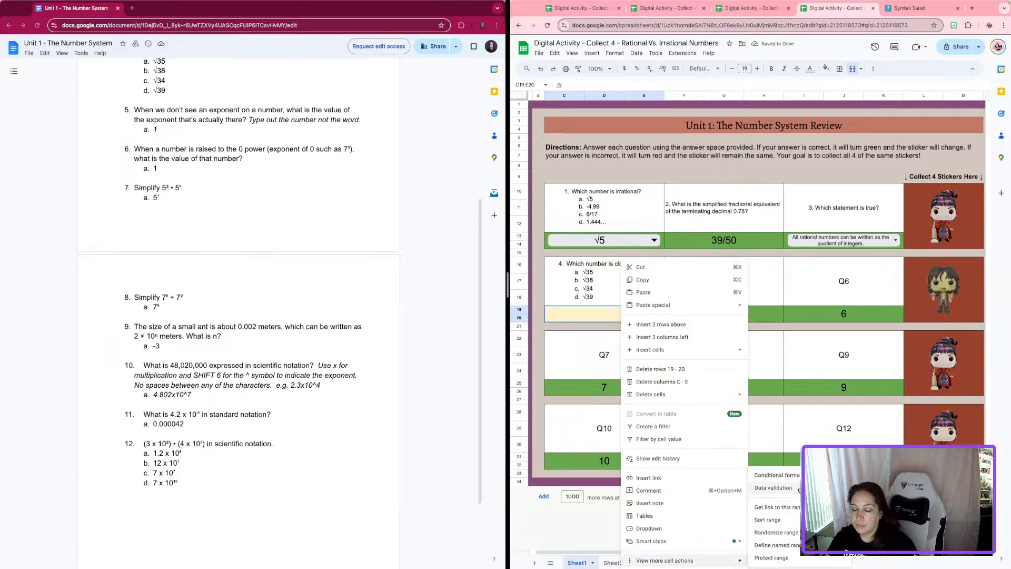
pyautogui.click(666, 529)
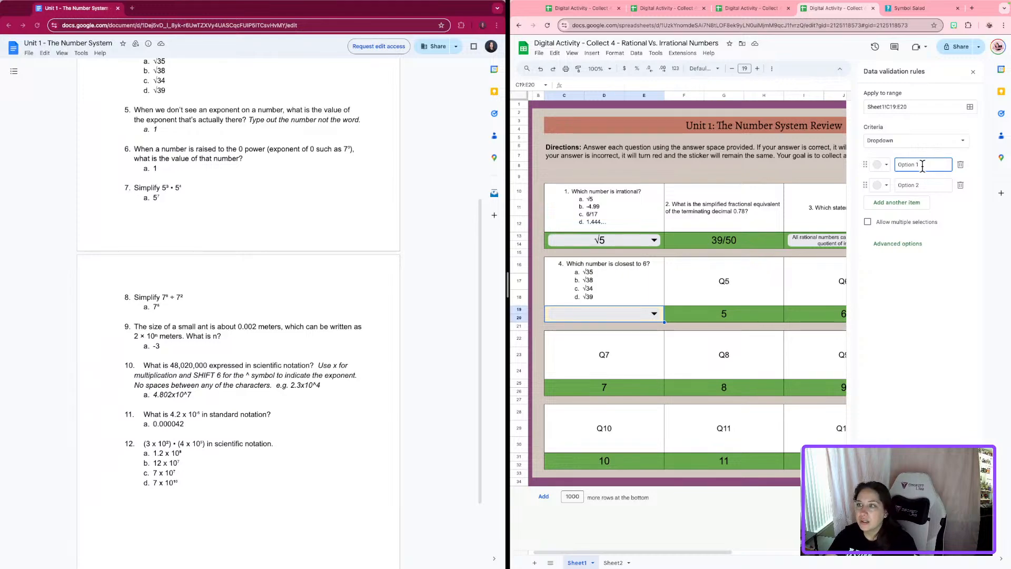
# - Enter √35, √38, √34 and √39 as the choices of question 4's dropdown
pyautogui.moveTo(919, 166); pyautogui.dragTo(895, 164)
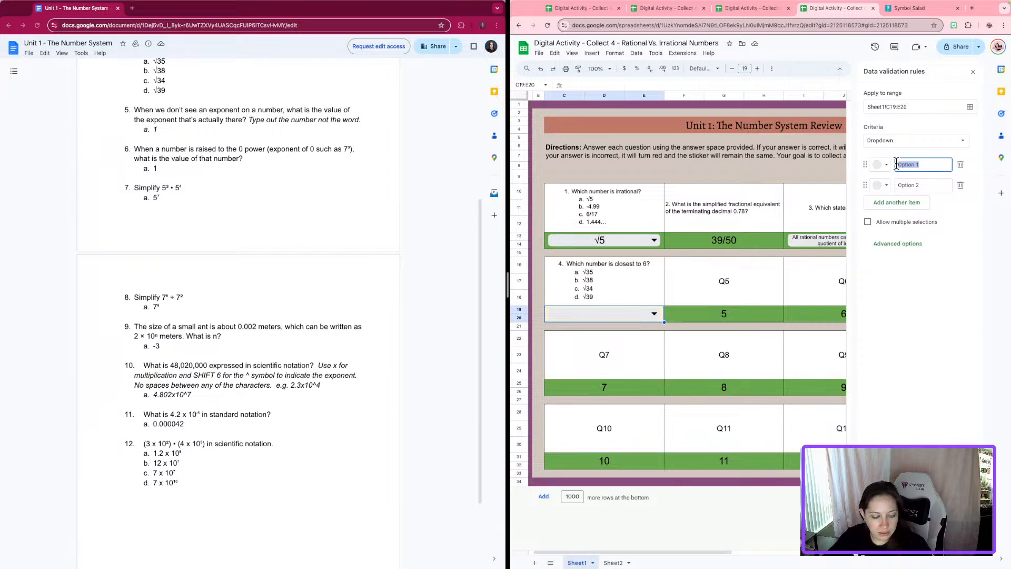
pyautogui.write('√')
pyautogui.write('35')
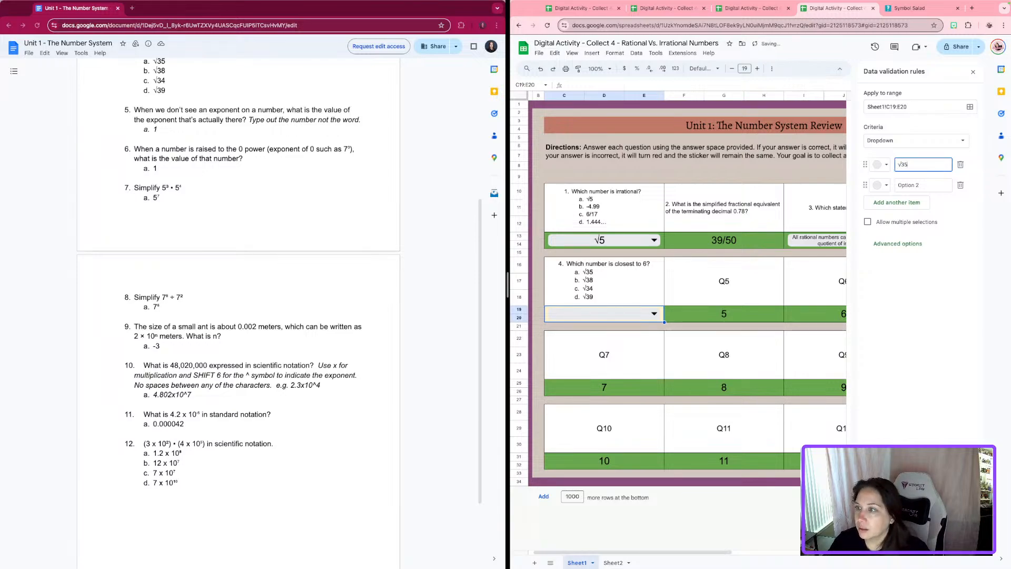
pyautogui.click(927, 185)
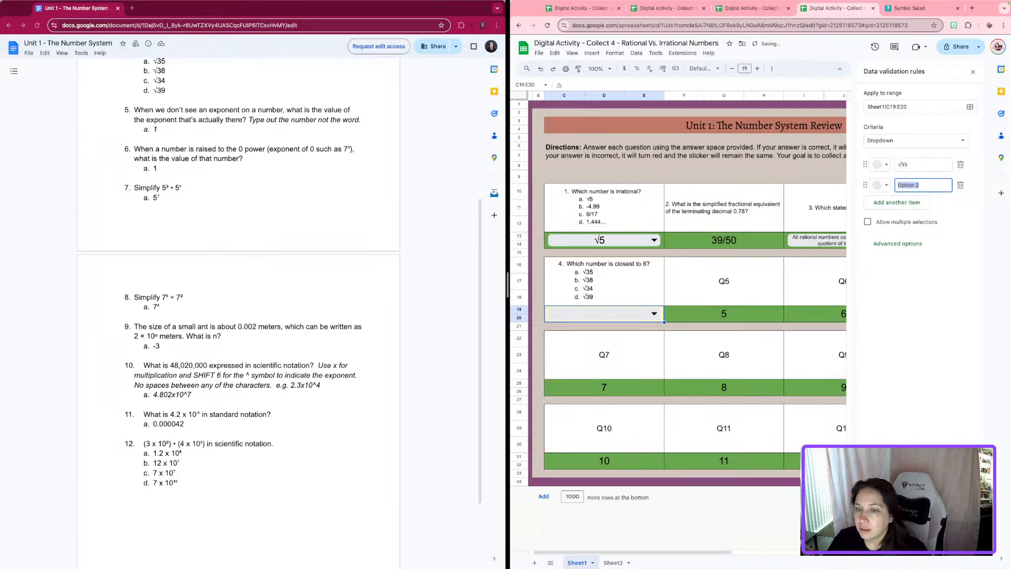
pyautogui.write('√')
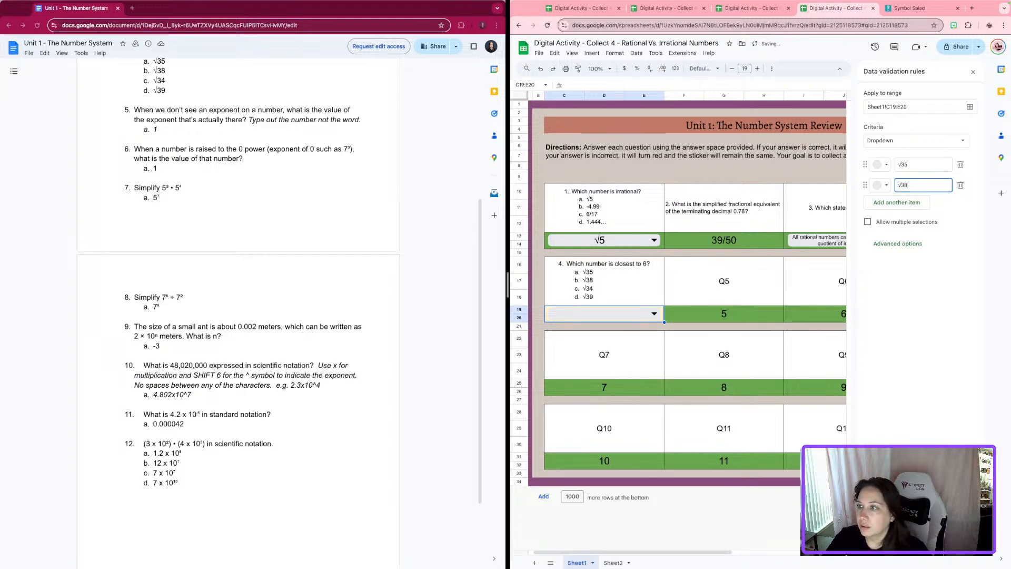
pyautogui.click(897, 202)
pyautogui.write('√')
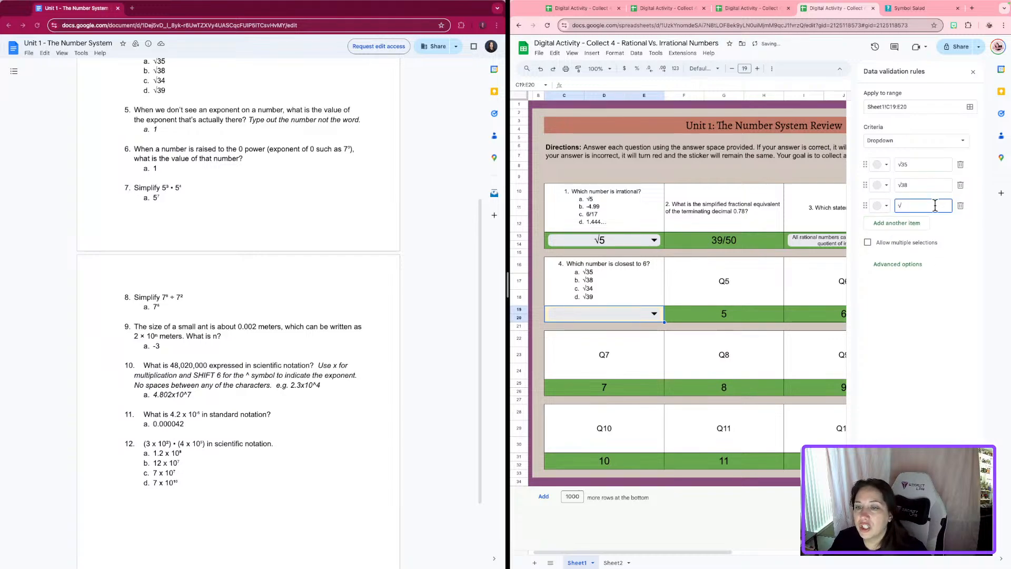
pyautogui.click(910, 224)
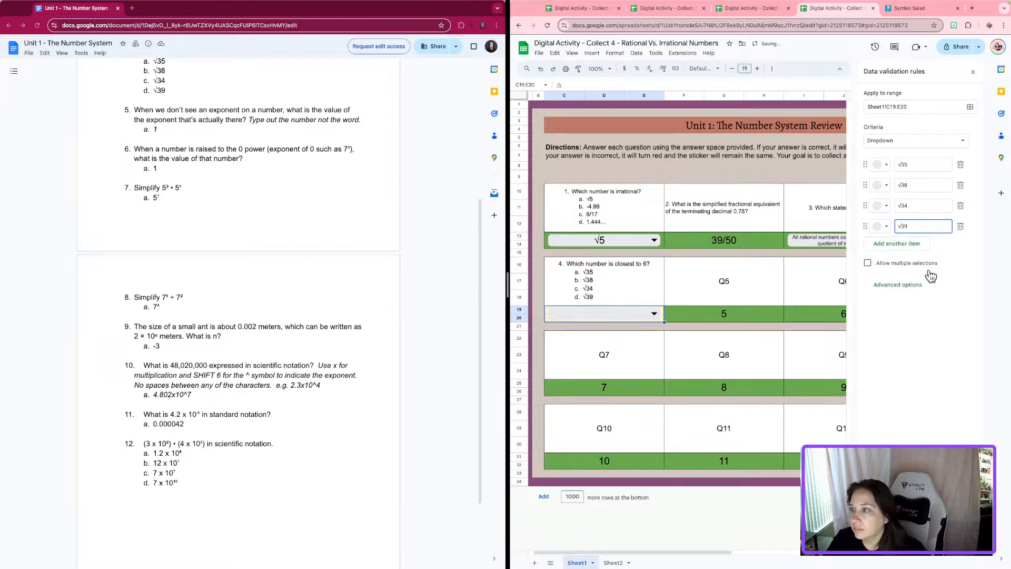
# - Move √39 to the front of question 4's choices, save the rule, and choose √35 as the answer
pyautogui.moveTo(866, 226); pyautogui.dragTo(869, 166)
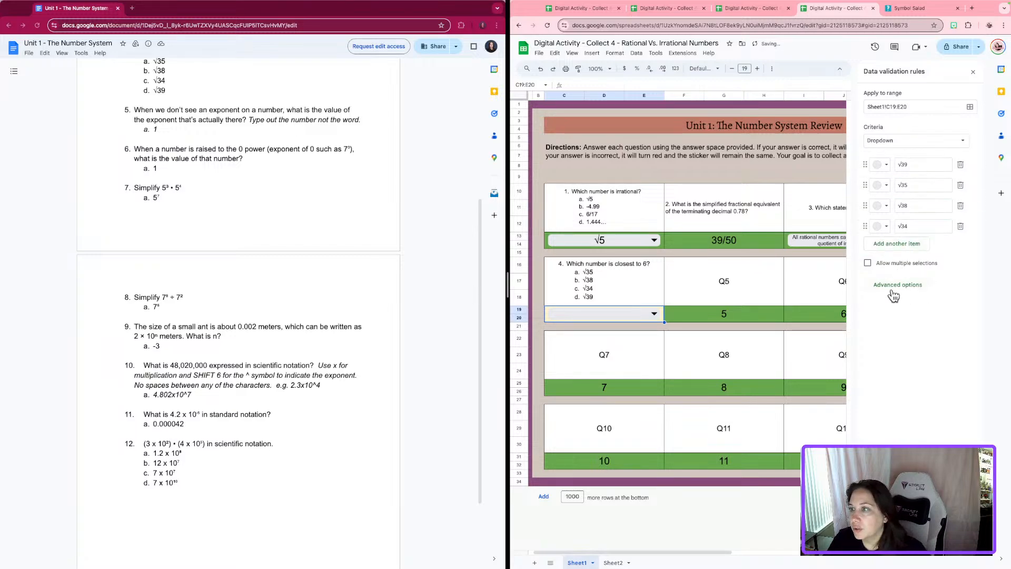
pyautogui.doubleClick(912, 185)
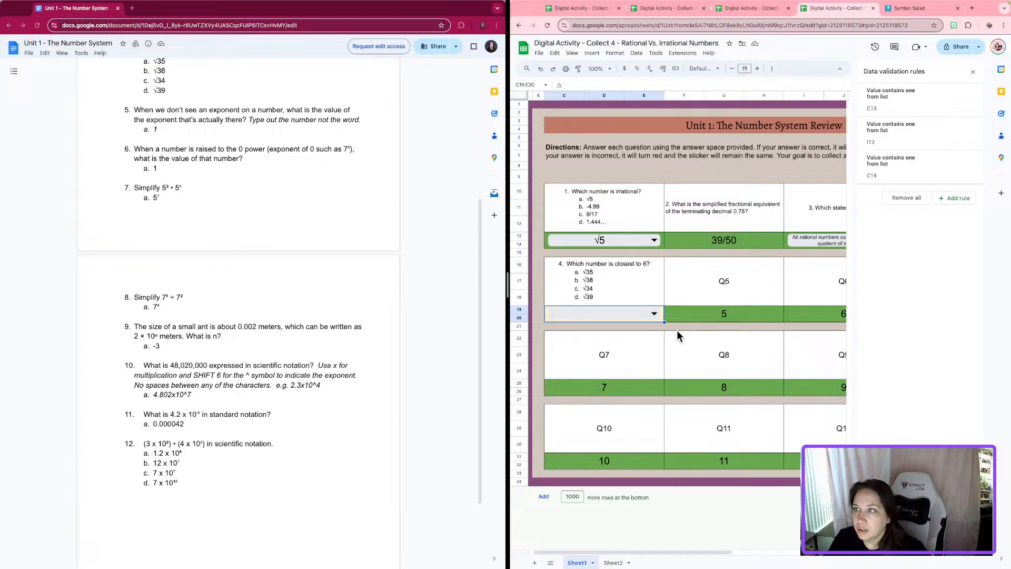
pyautogui.click(651, 313)
pyautogui.click(600, 354)
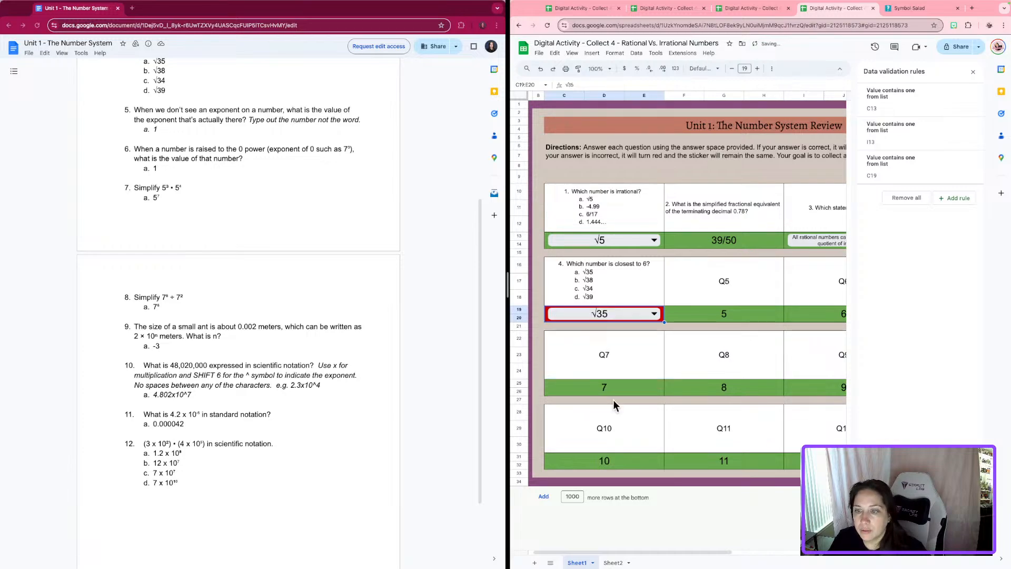
# - Set question 4's correct answer to √35 in the Sheet2 answer key and return to Sheet1
pyautogui.click(613, 563)
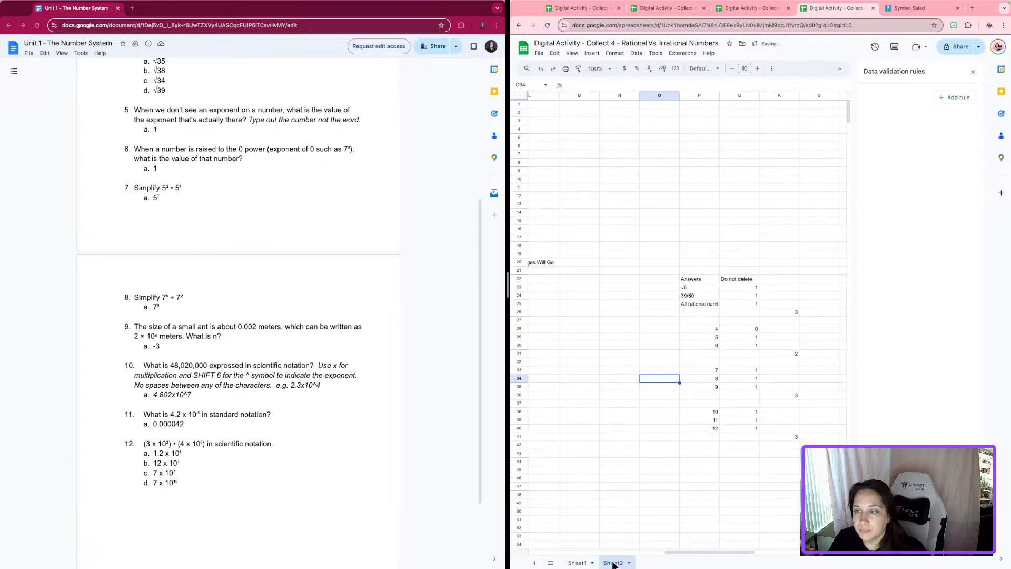
pyautogui.click(706, 328)
pyautogui.click(817, 330)
pyautogui.click(582, 562)
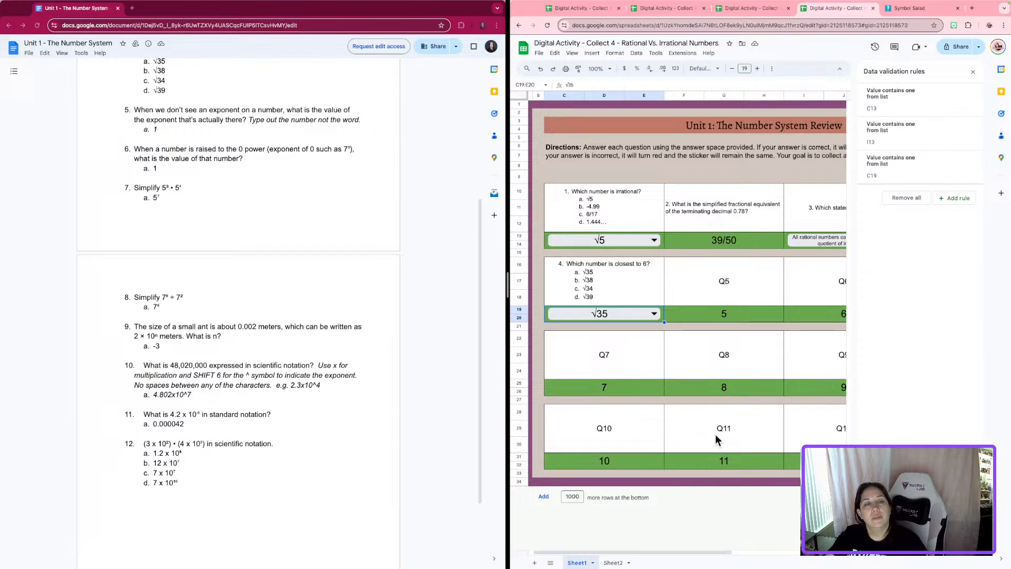
# - Copy question 5's text from the document into the Q5 cell, numbered "5.", and apply question 2's cell formatting to it
pyautogui.scroll(3, 247, 207)
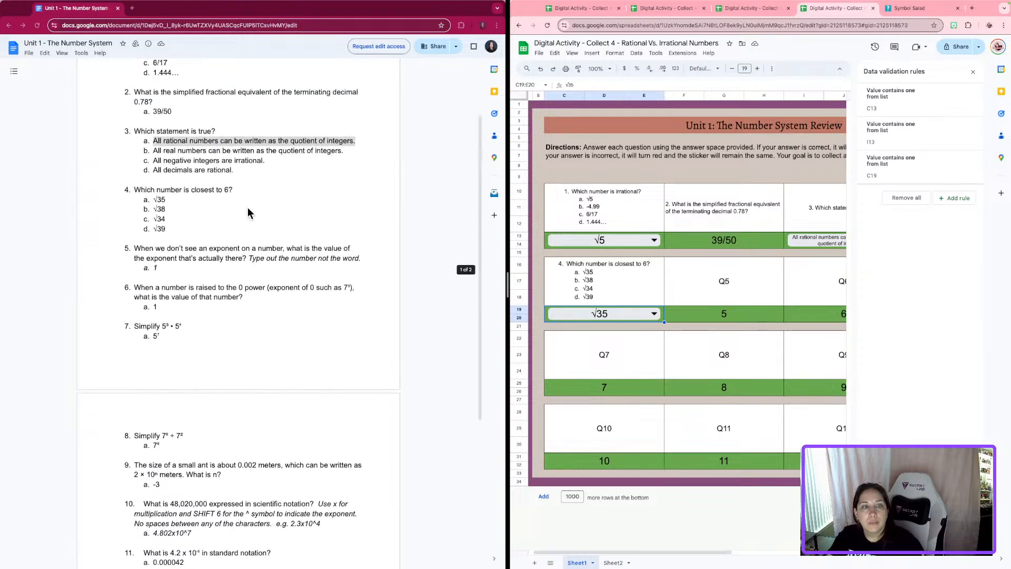
pyautogui.click(341, 278)
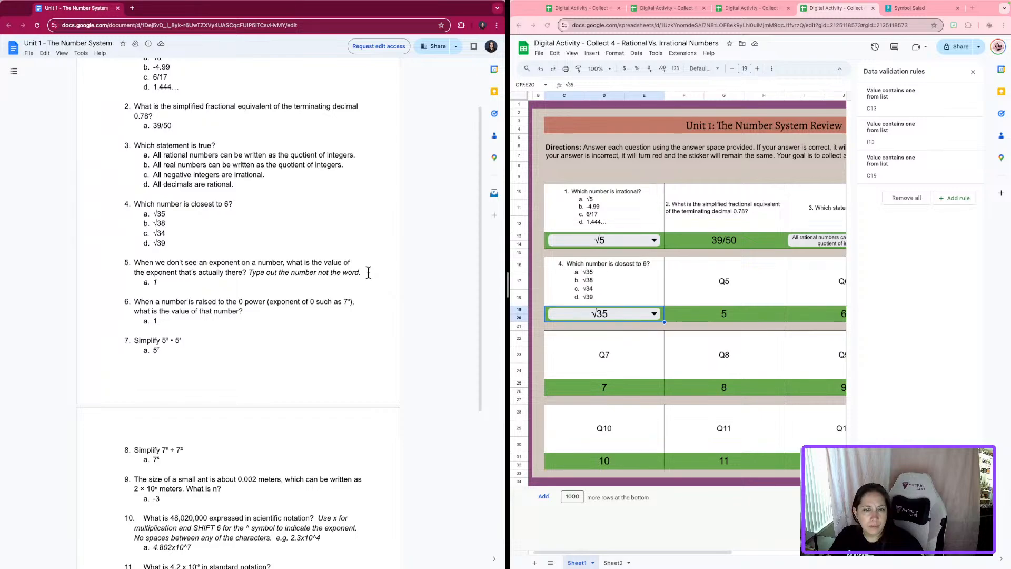
pyautogui.moveTo(369, 272); pyautogui.dragTo(136, 262)
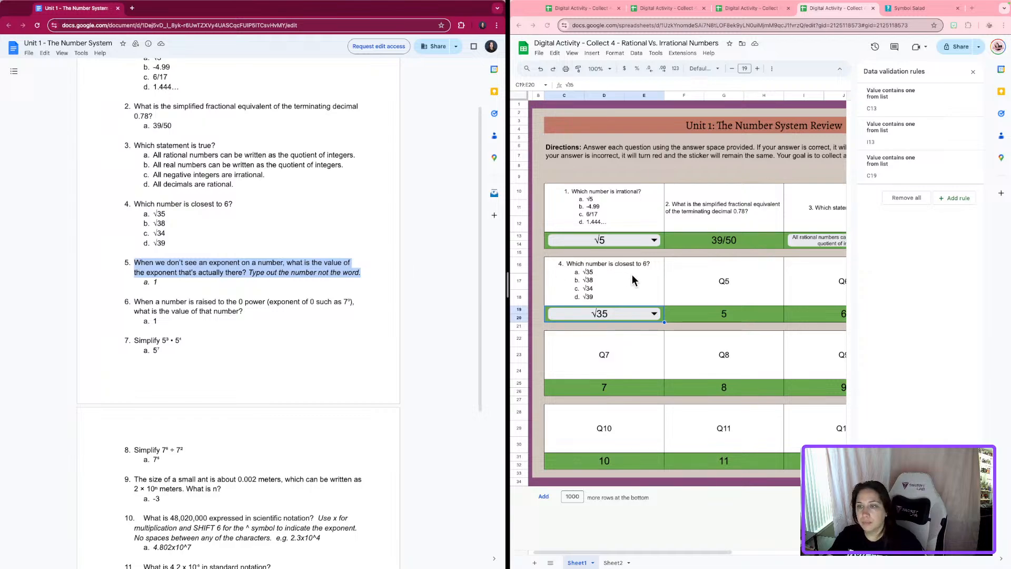
pyautogui.click(718, 279)
pyautogui.doubleClick(693, 266)
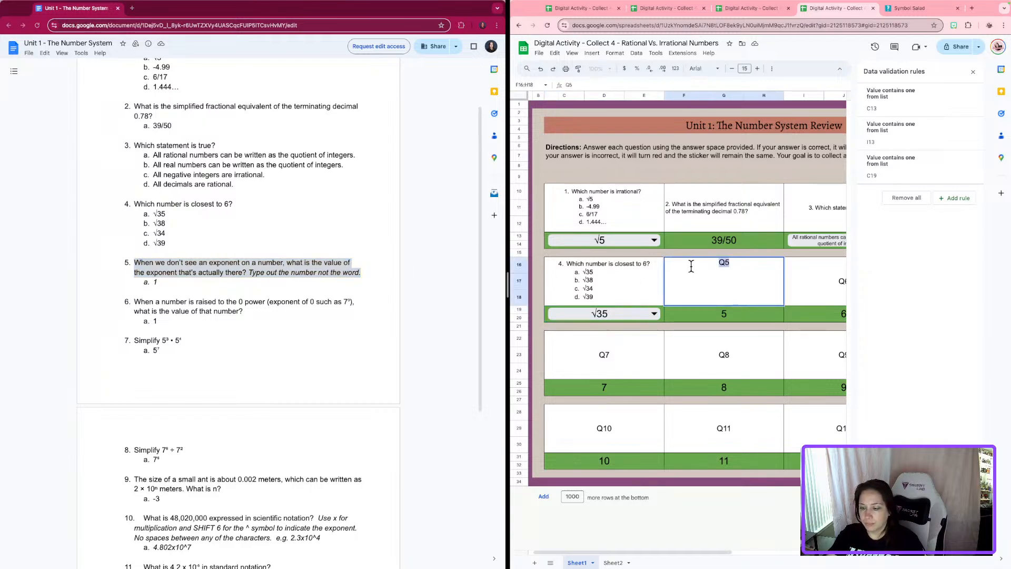
pyautogui.write("5. When we don't see an exponent on a number, what is the value of the exponent that's actually there? Type out the number not the word.")
pyautogui.click(715, 344)
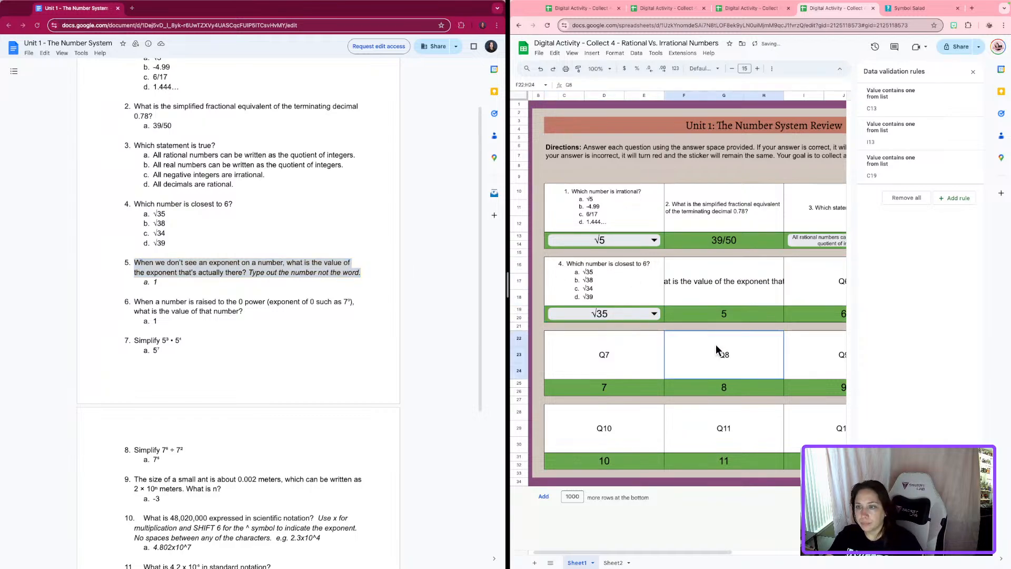
pyautogui.click(717, 208)
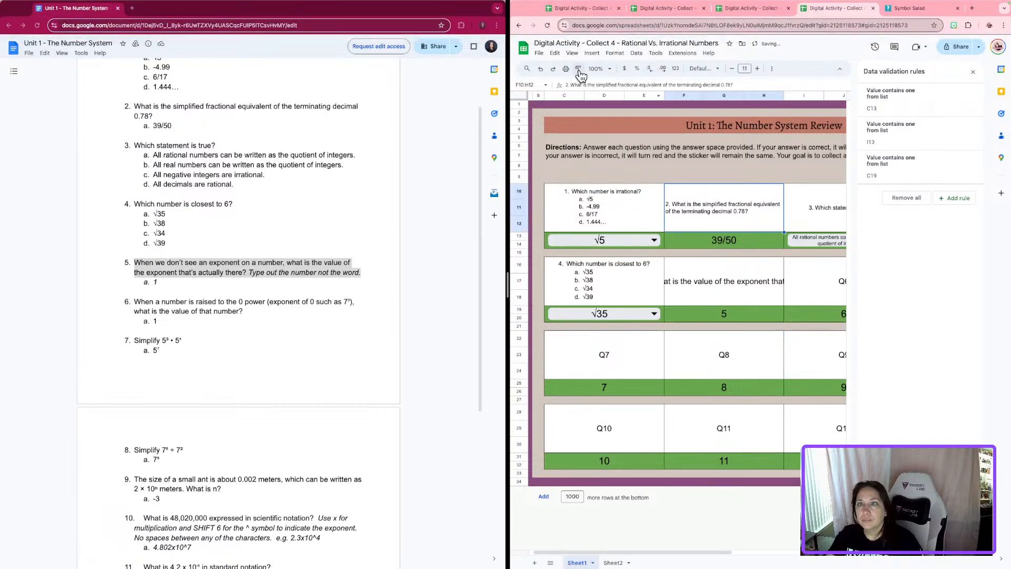
pyautogui.click(729, 300)
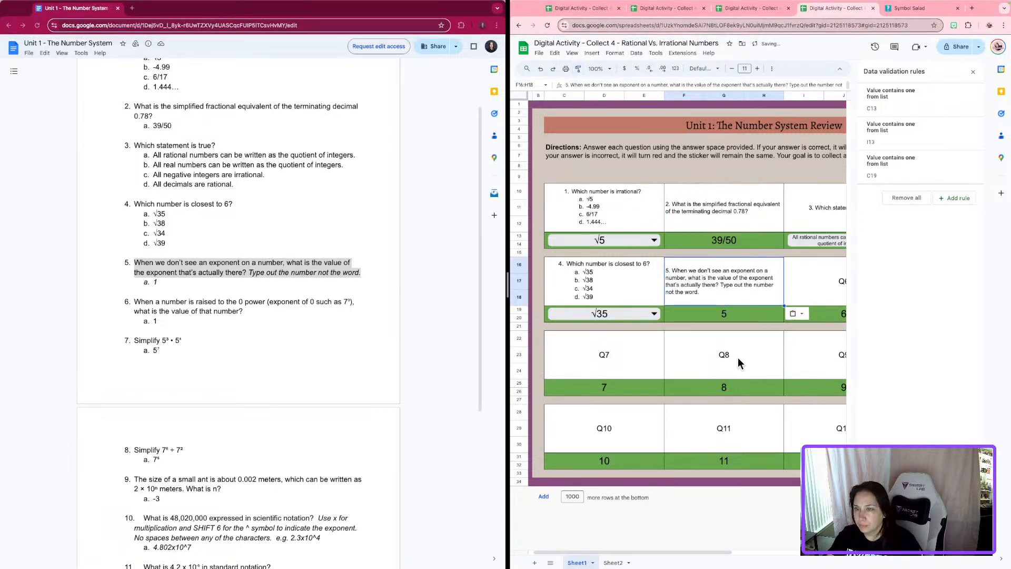
# - Enter 1 as question 5's answer on Sheet1 and as its correct answer in the Sheet2 key
pyautogui.click(697, 315)
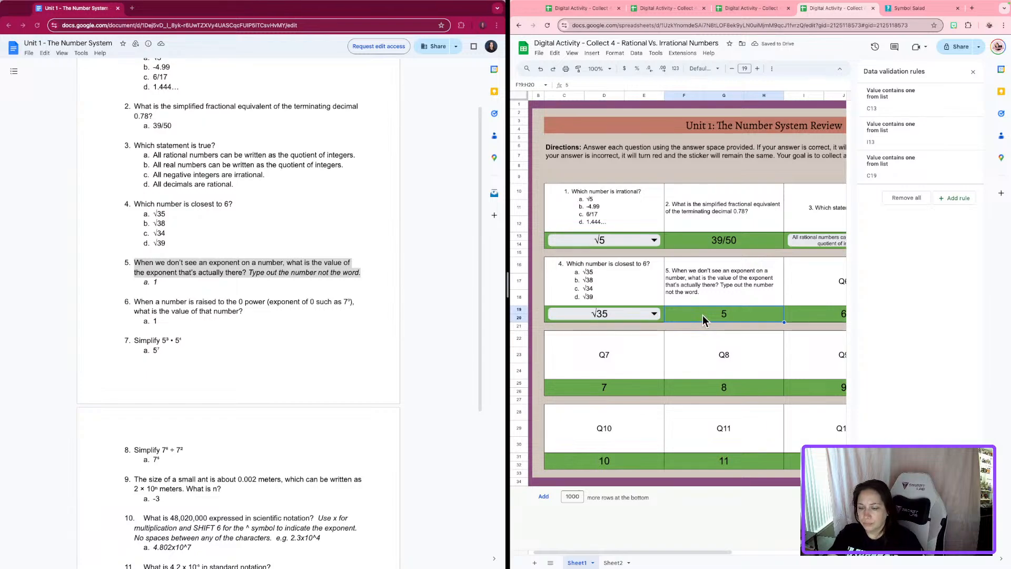
pyautogui.write('1')
pyautogui.click(722, 342)
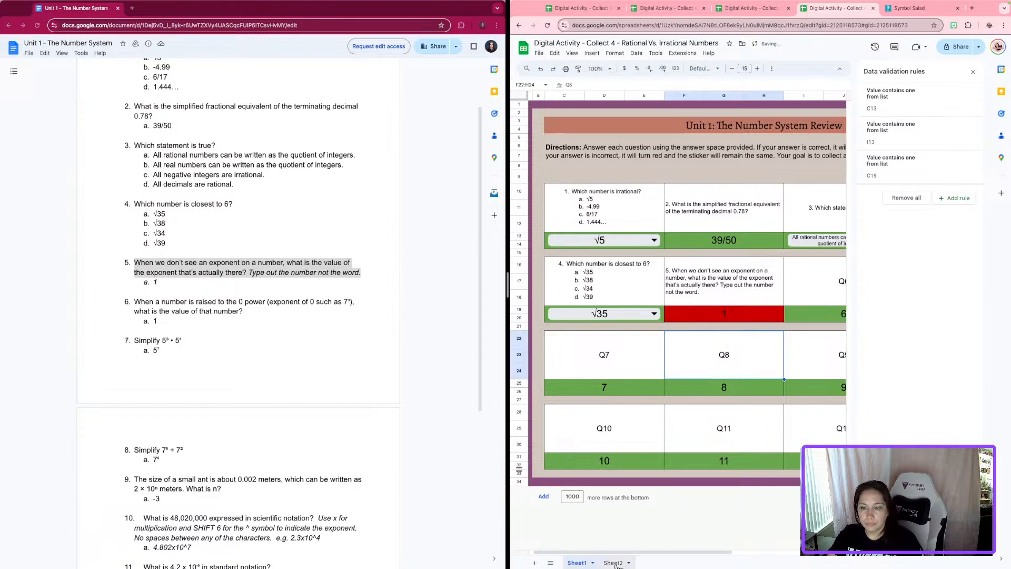
pyautogui.click(613, 563)
pyautogui.click(703, 338)
pyautogui.write('1')
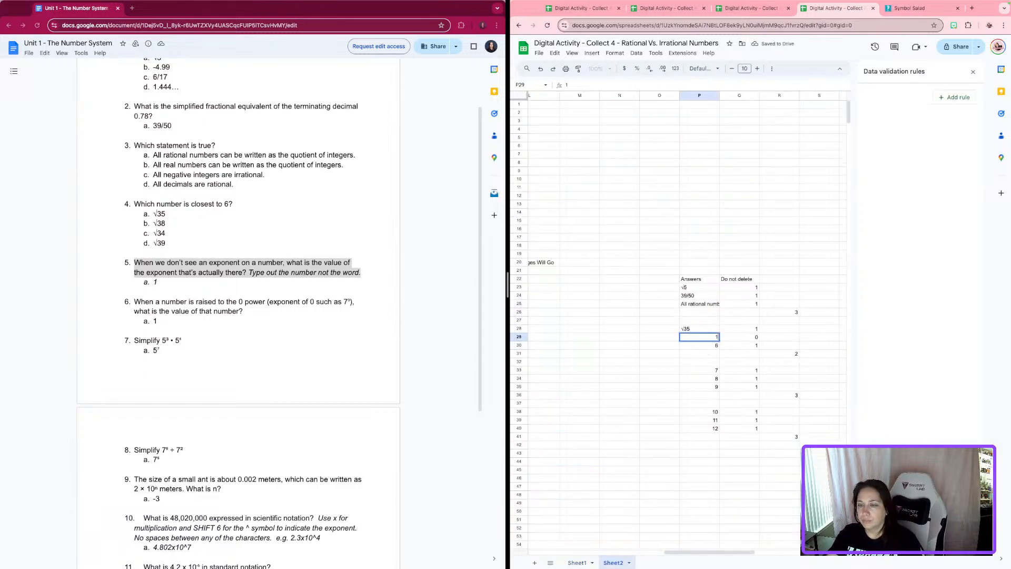
pyautogui.click(663, 421)
# - Copy question 6's text from the document, set its correct answer to 1 in the Sheet2 key, and return to Sheet1
pyautogui.click(245, 310)
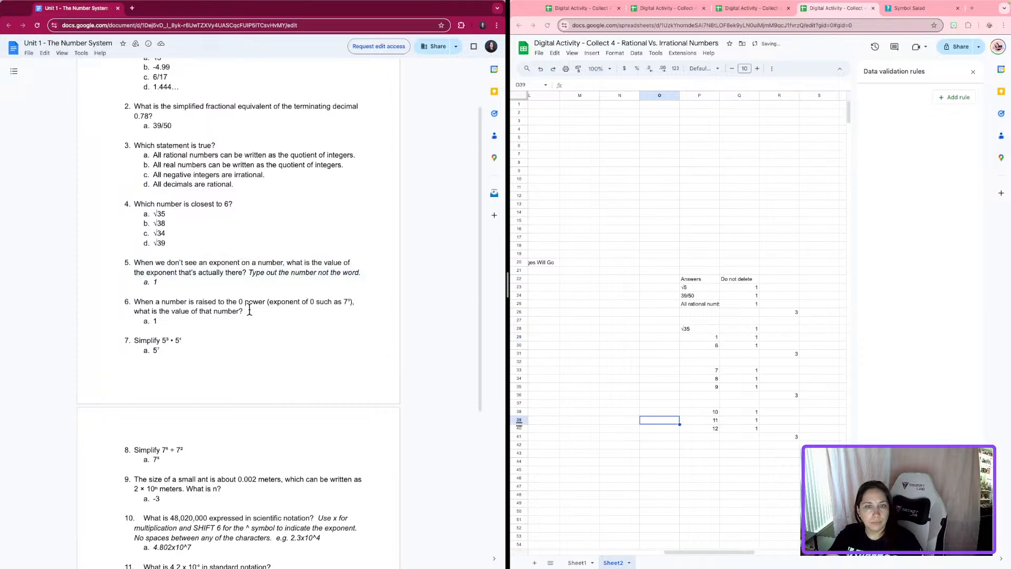
pyautogui.moveTo(244, 312); pyautogui.dragTo(142, 306)
pyautogui.hotkey('ctrl', 'c')
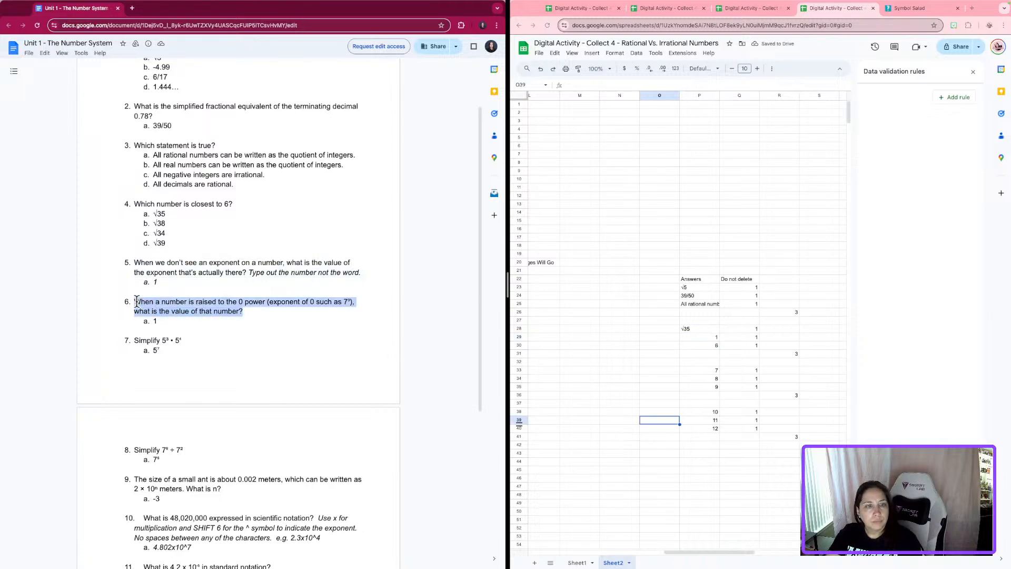
pyautogui.click(559, 551)
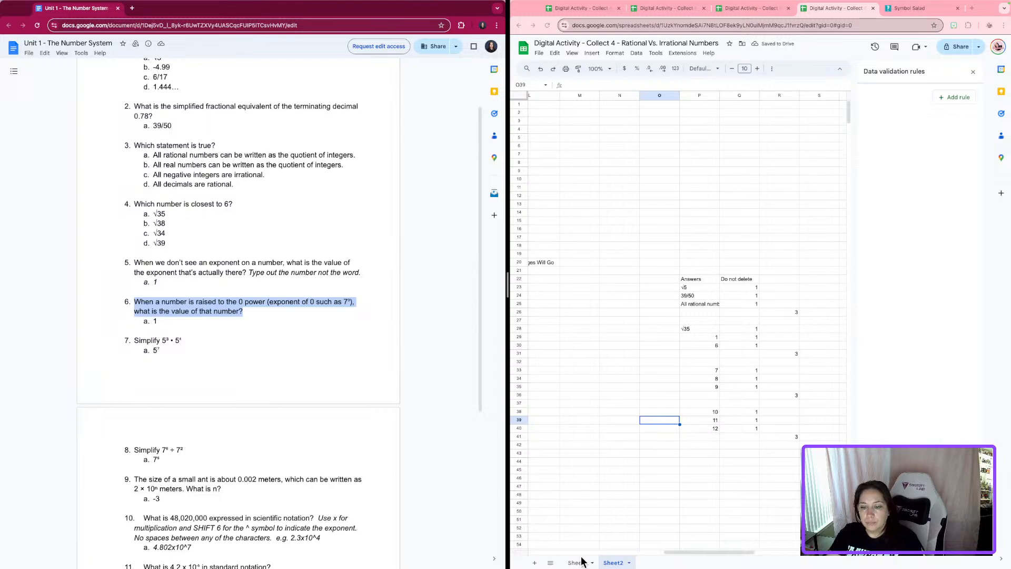
pyautogui.click(706, 345)
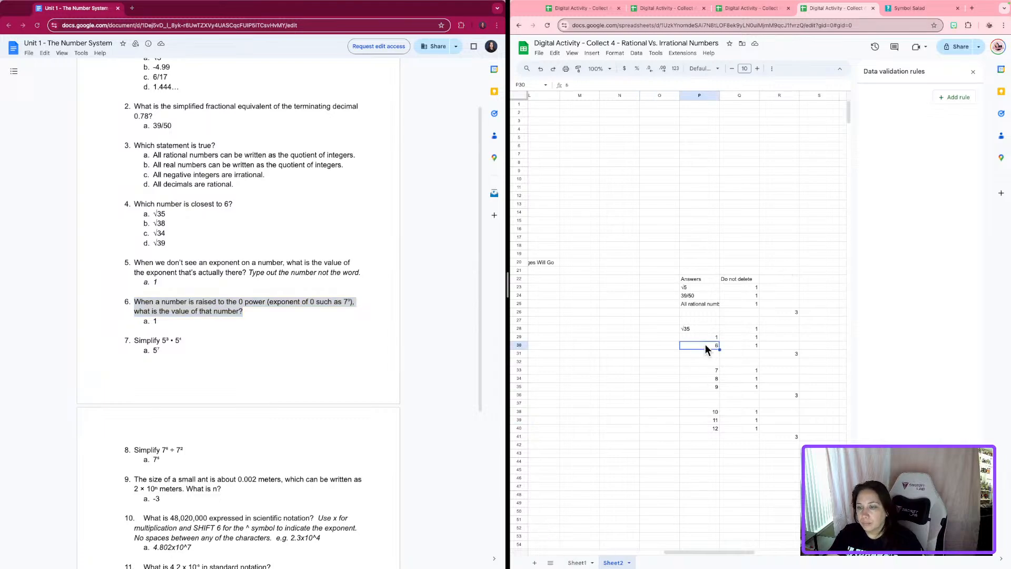
pyautogui.click(577, 562)
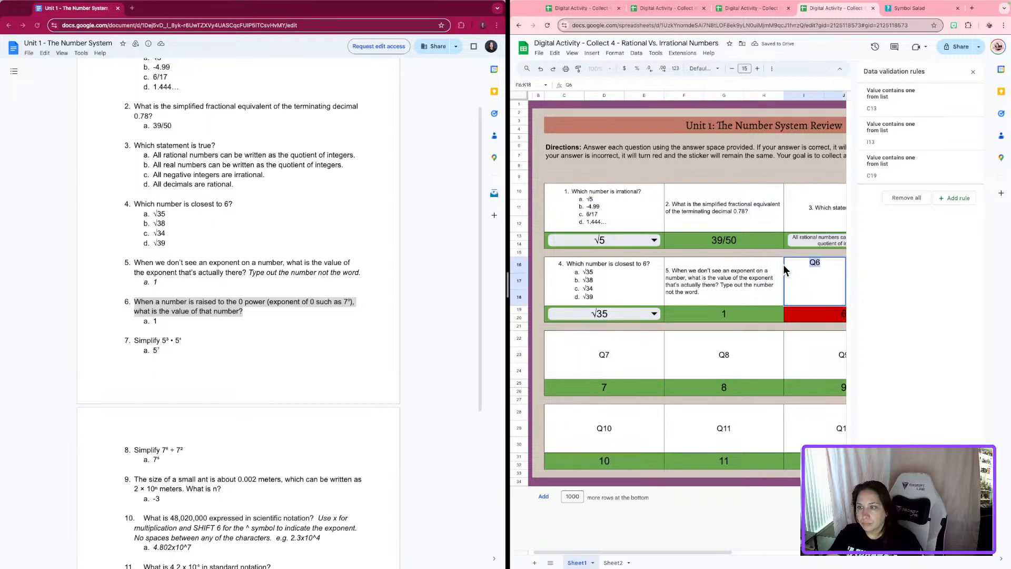
# - Paste question 6's text into the Q6 cell and apply question 5's cell formatting to it
pyautogui.hotkey('ctrl', 'v')
pyautogui.click(760, 283)
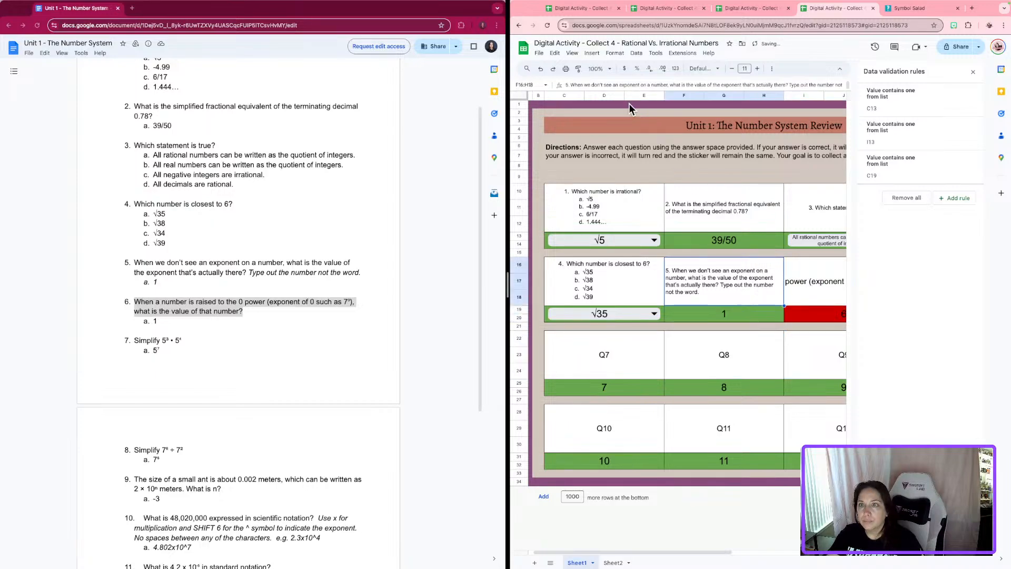
pyautogui.click(579, 69)
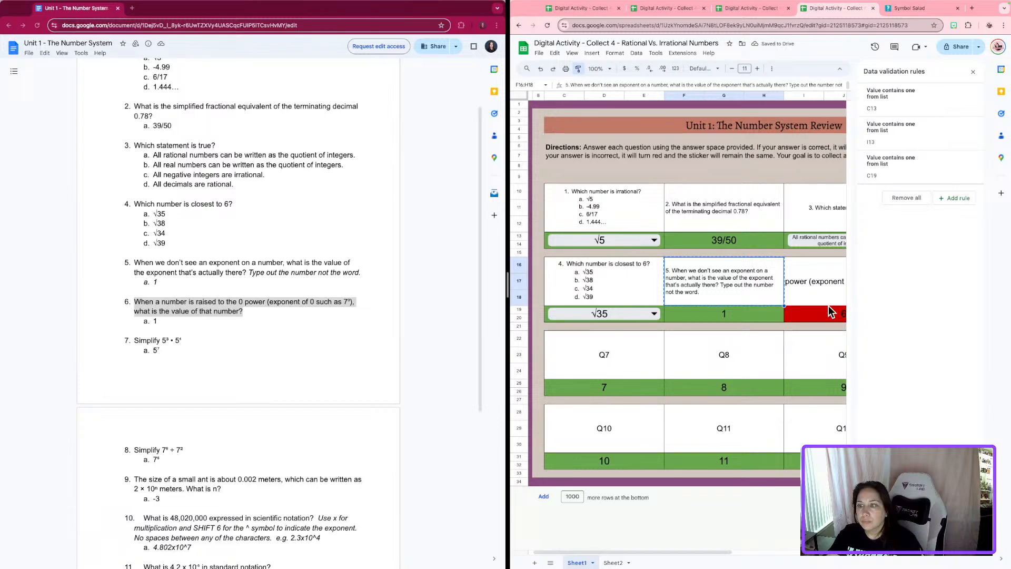
pyautogui.click(823, 296)
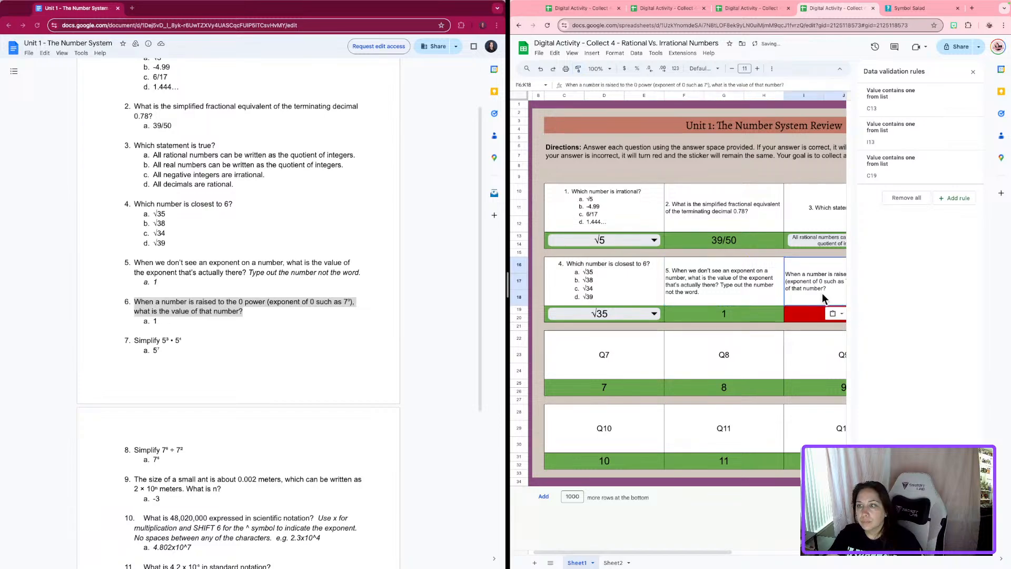
# - Enter 1 as question 6's answer on Sheet1
pyautogui.click(803, 315)
pyautogui.write('1')
pyautogui.click(780, 341)
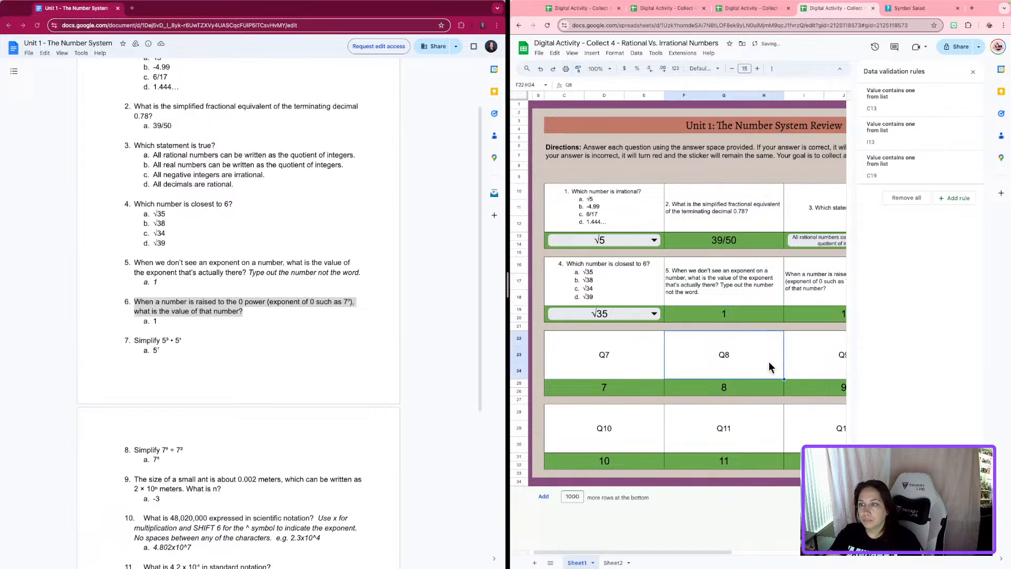
pyautogui.moveTo(641, 552); pyautogui.dragTo(692, 553)
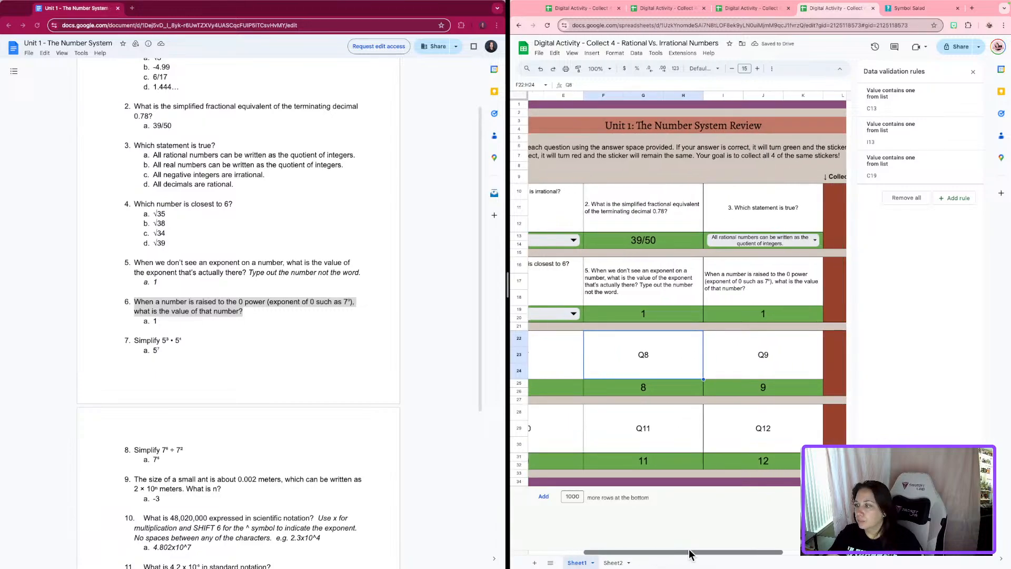
pyautogui.moveTo(688, 549); pyautogui.dragTo(636, 548)
# - Copy question 7 from the document and replace the Q7 placeholder with "7. Simplify 5³ • 5⁴"
pyautogui.click(453, 458)
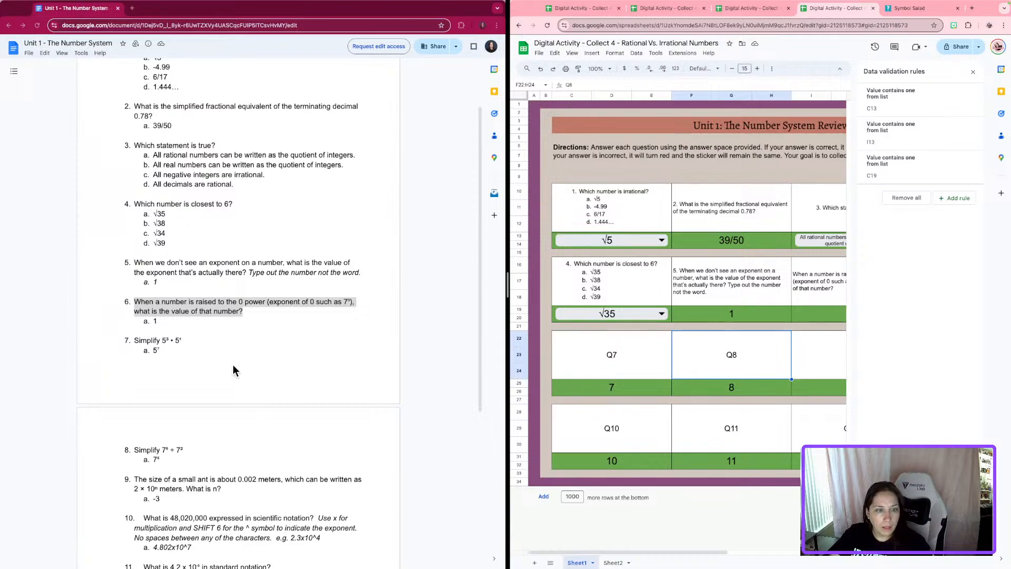
pyautogui.scroll(-3, 196, 360)
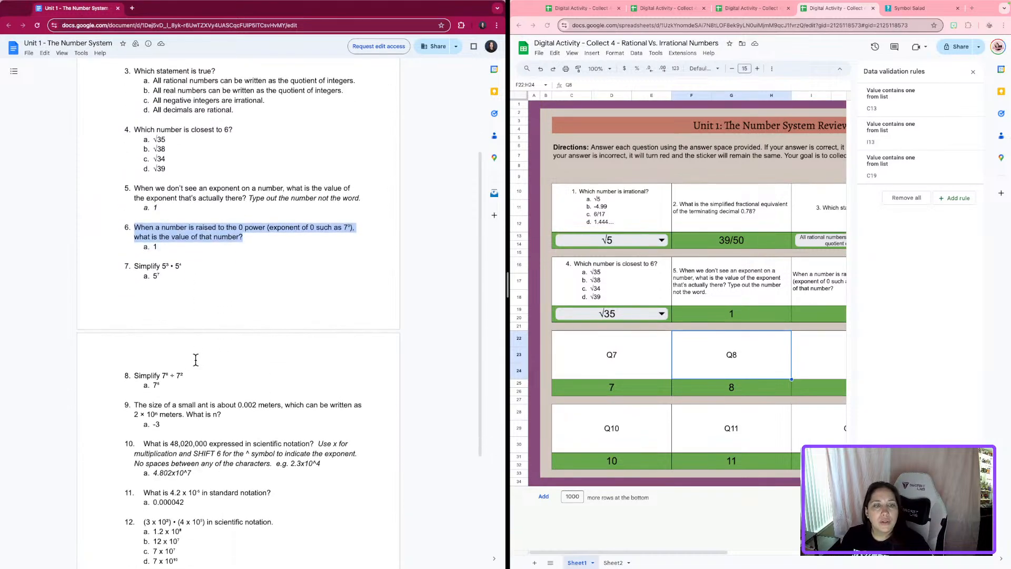
pyautogui.moveTo(190, 266); pyautogui.dragTo(127, 267)
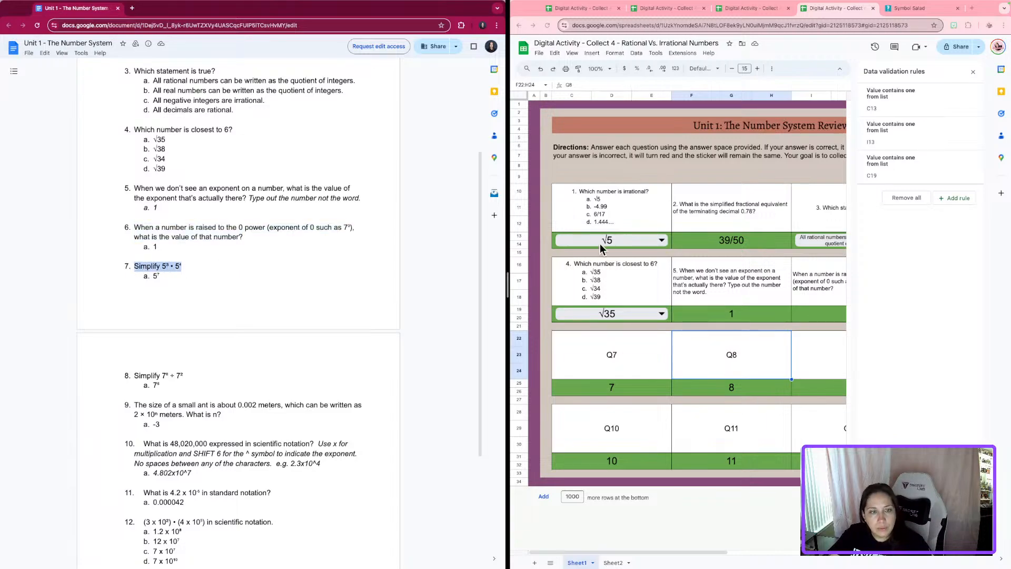
pyautogui.doubleClick(611, 363)
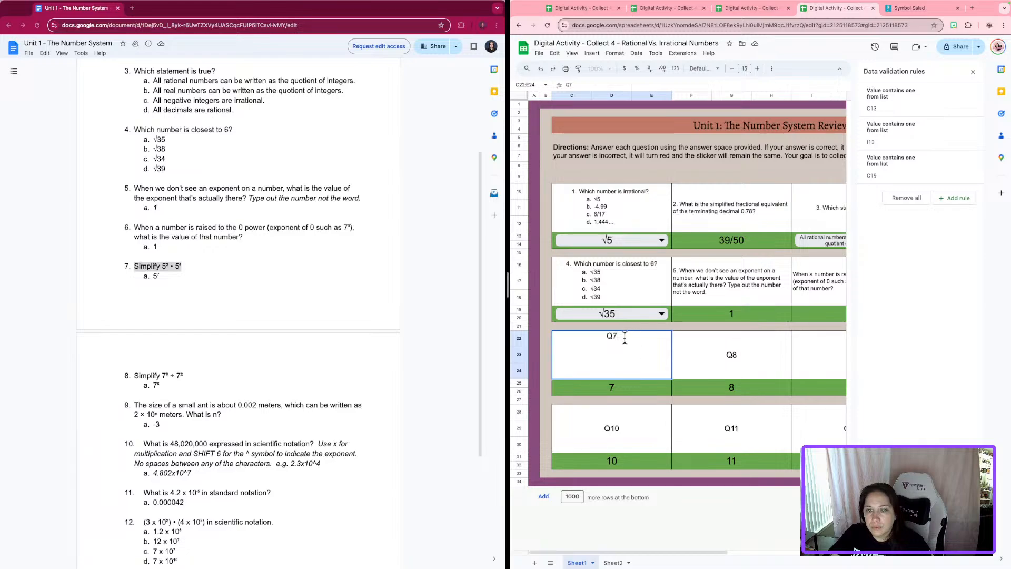
pyautogui.hotkey('ctrl', 'a')
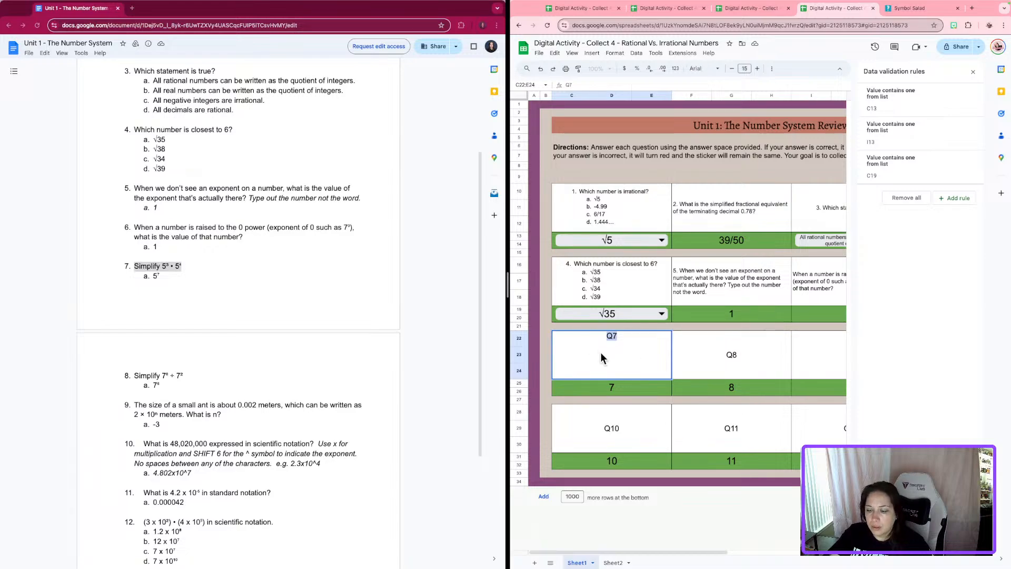
pyautogui.write('7. Simplify 5³ • 5⁴')
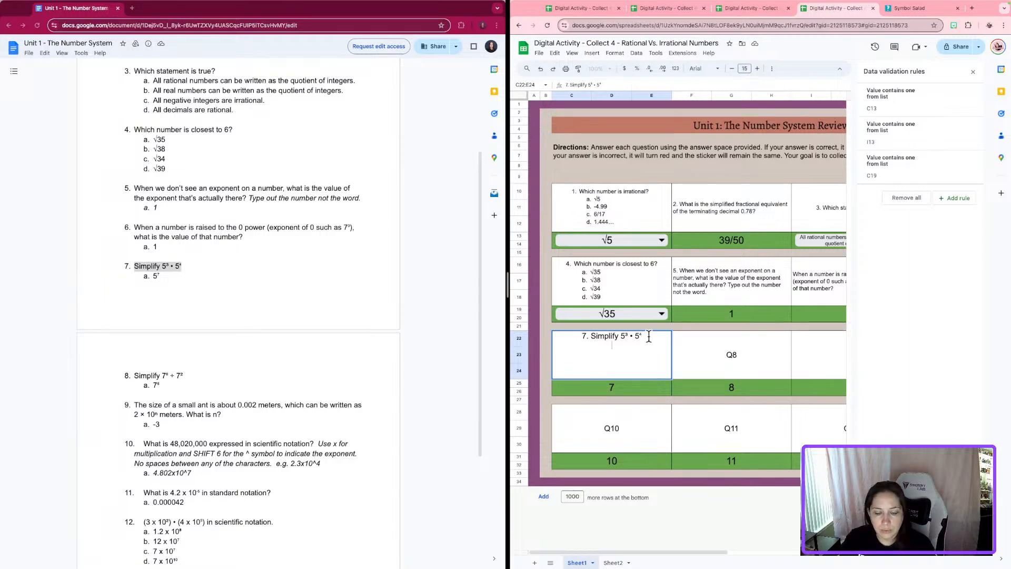
# - Add the line "use the ^ for your exponent. Example: 5^3" below the question 7 text
pyautogui.write('use the')
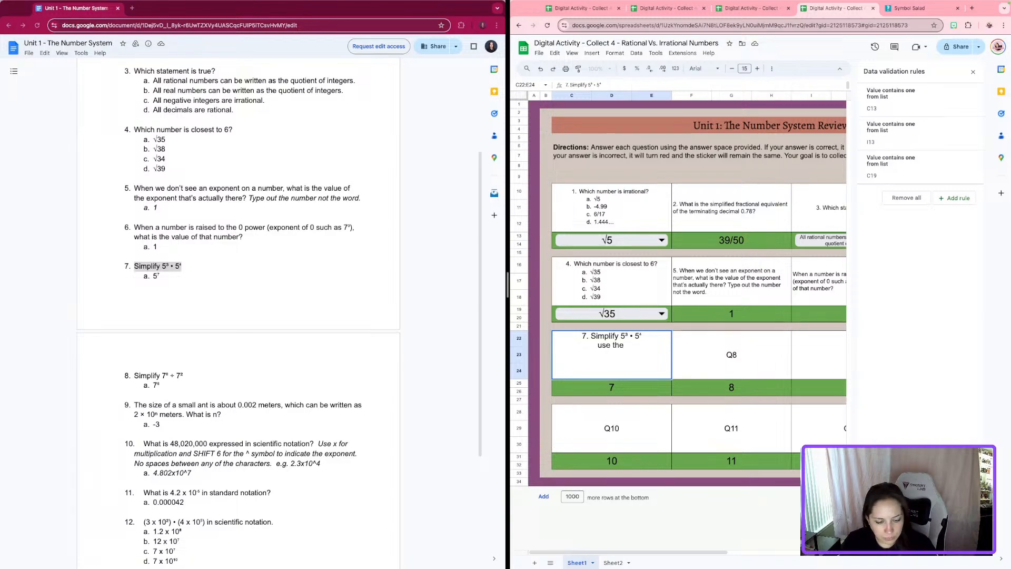
pyautogui.write('^ for your')
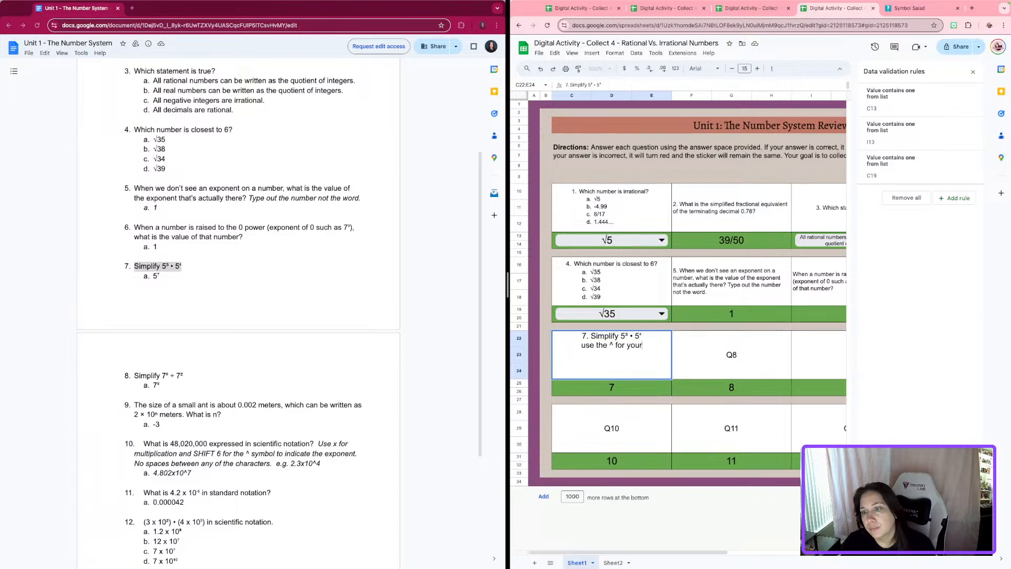
pyautogui.write(' expomnent')
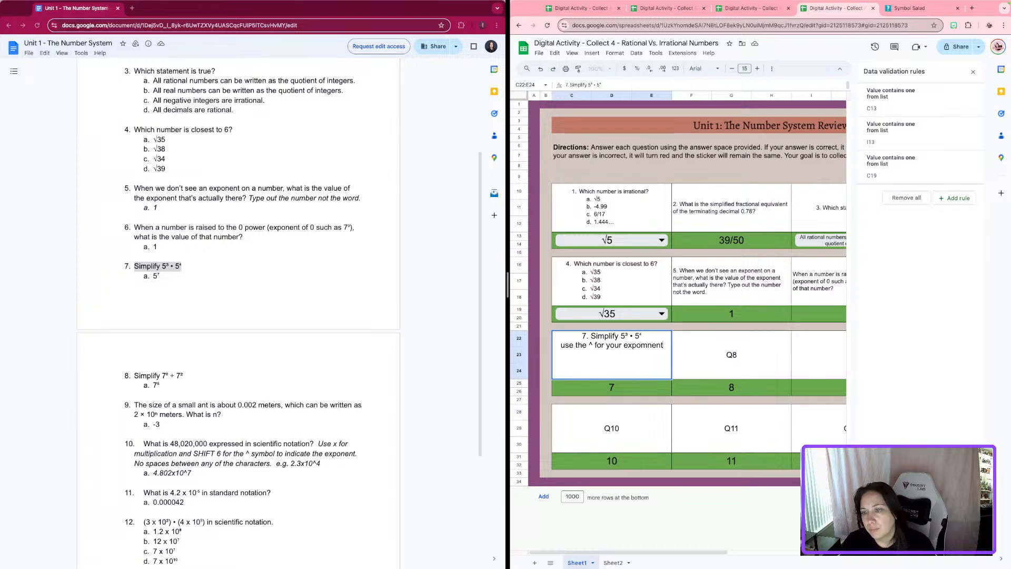
pyautogui.press('BackSpace')
pyautogui.press('BackSpace')
pyautogui.press('BackSpace')
pyautogui.press('BackSpace')
pyautogui.press('BackSpace')
pyautogui.write('nent. E')
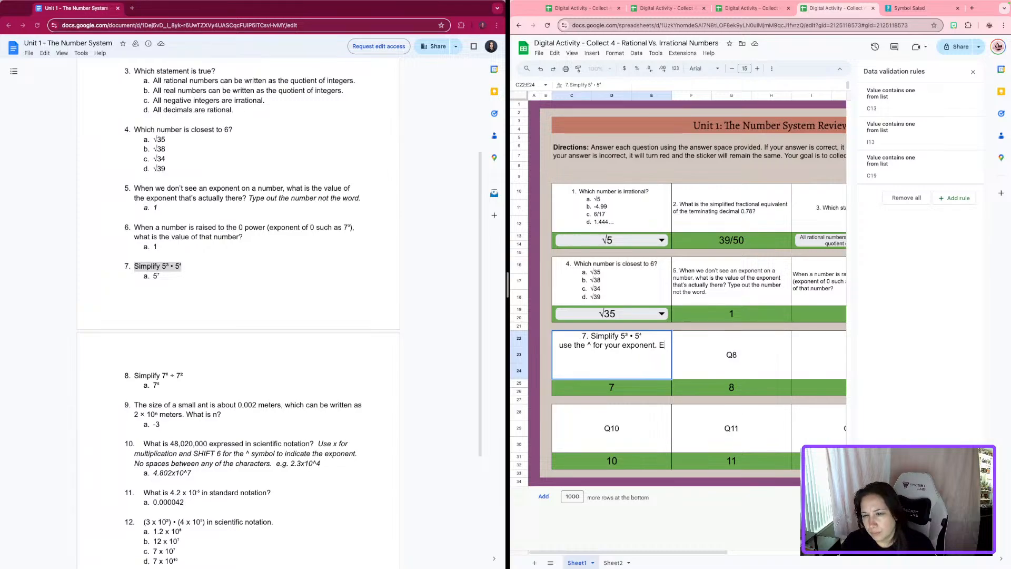
pyautogui.write('xample')
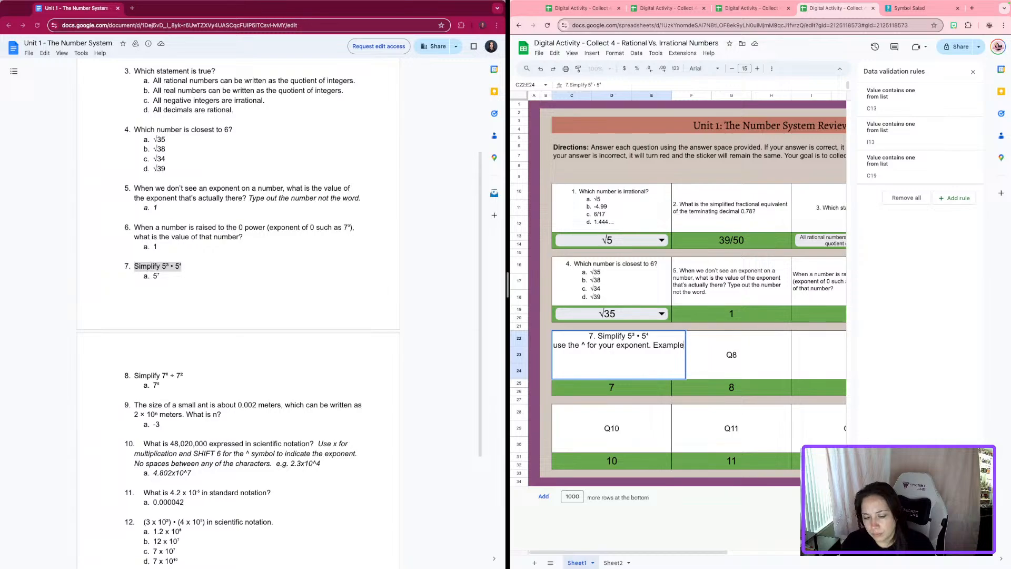
pyautogui.write(': ')
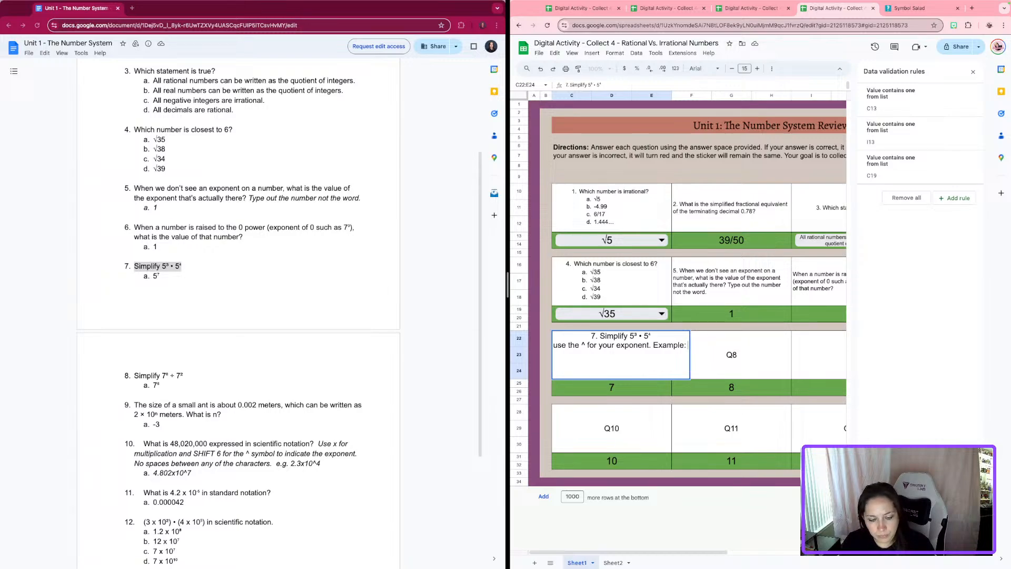
pyautogui.write('2^3')
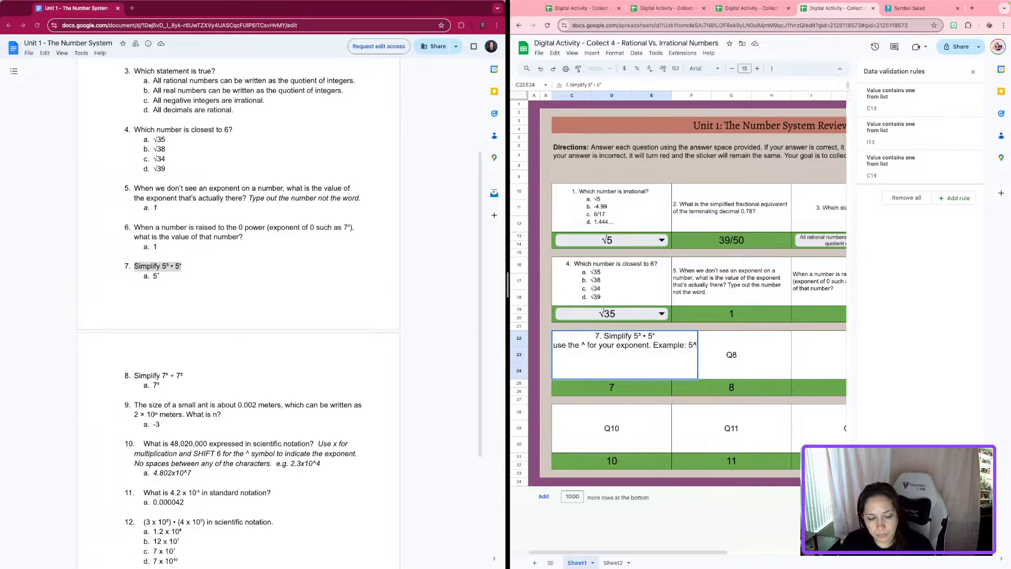
pyautogui.press('Return')
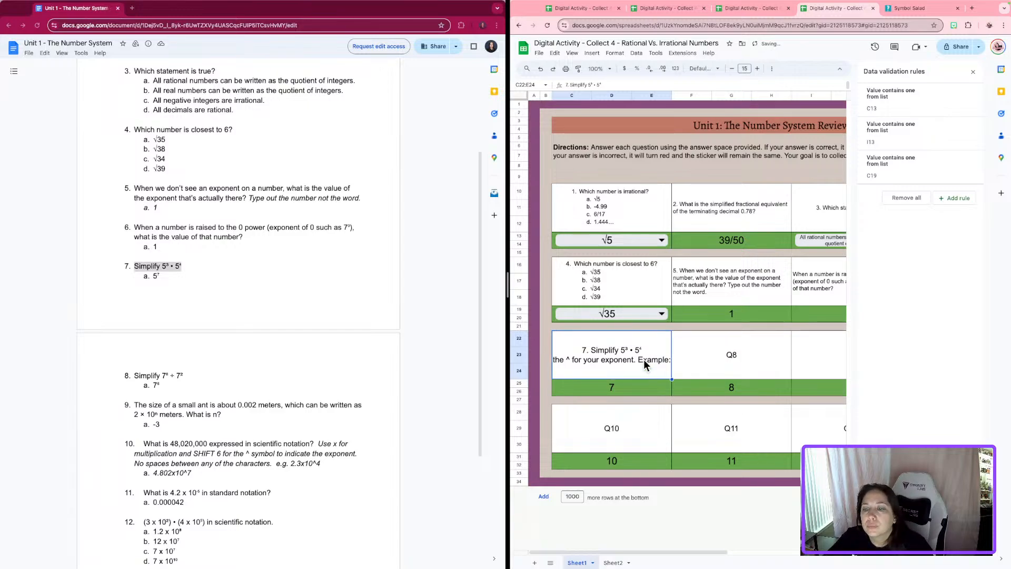
# - Apply question 5's cell formatting to the question 7 cell and centre its text horizontally
pyautogui.click(716, 277)
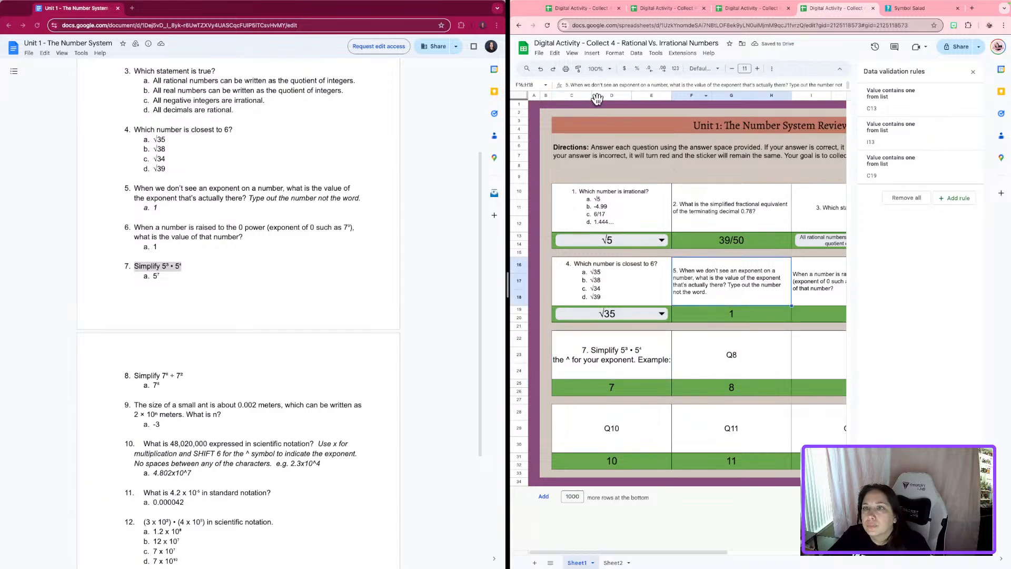
pyautogui.click(578, 68)
pyautogui.click(621, 356)
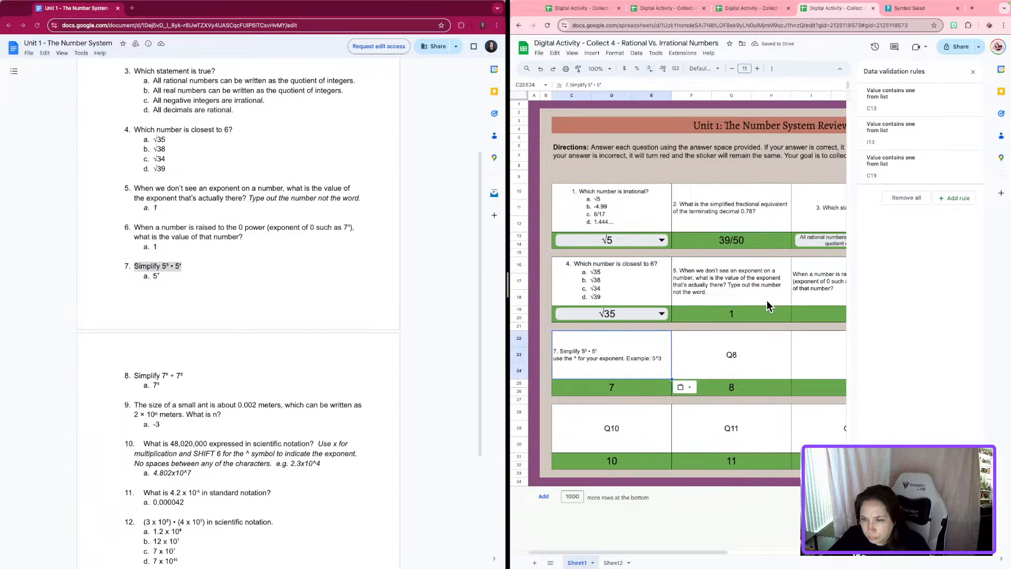
pyautogui.click(627, 387)
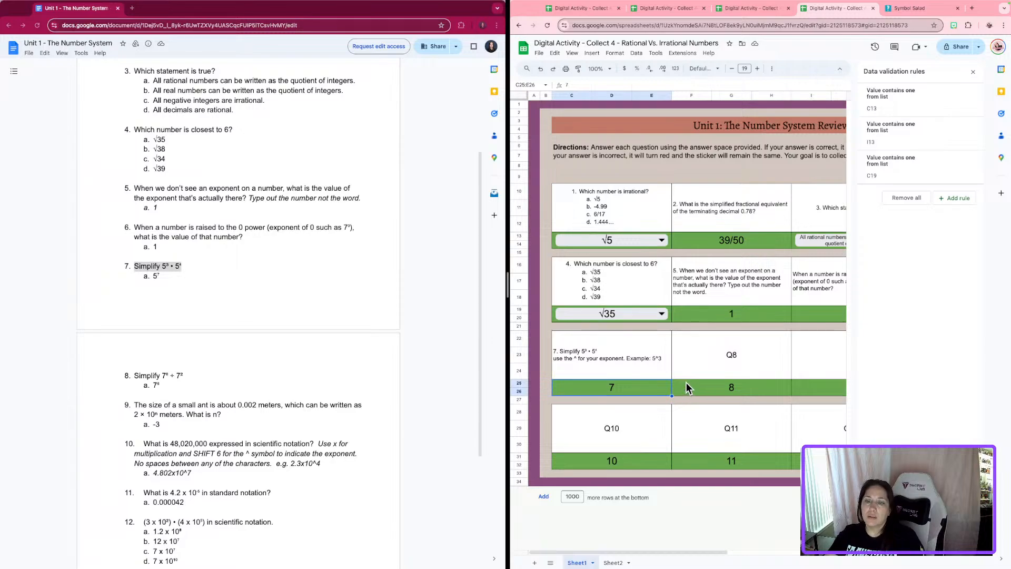
pyautogui.click(603, 344)
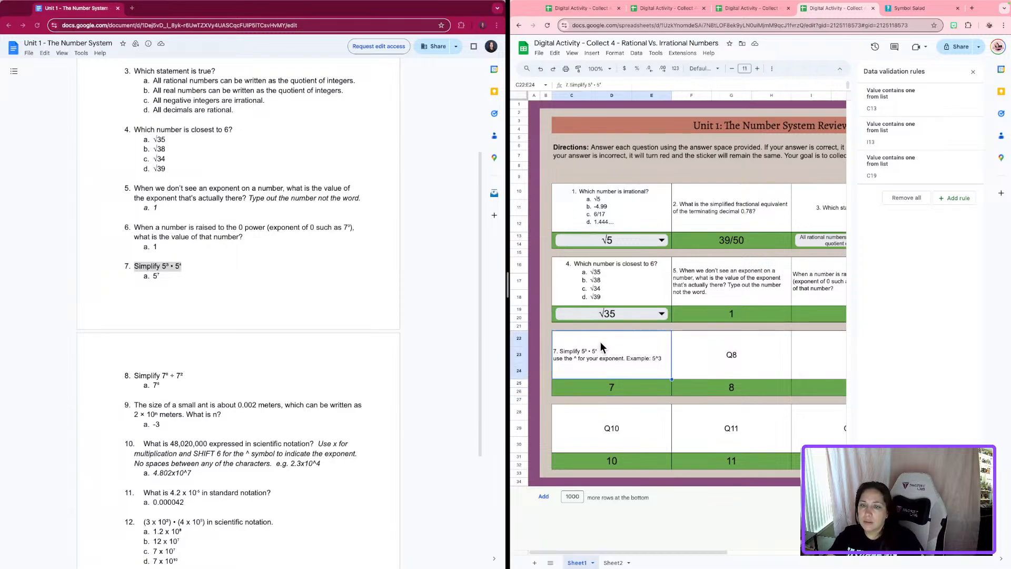
pyautogui.click(771, 69)
pyautogui.click(636, 84)
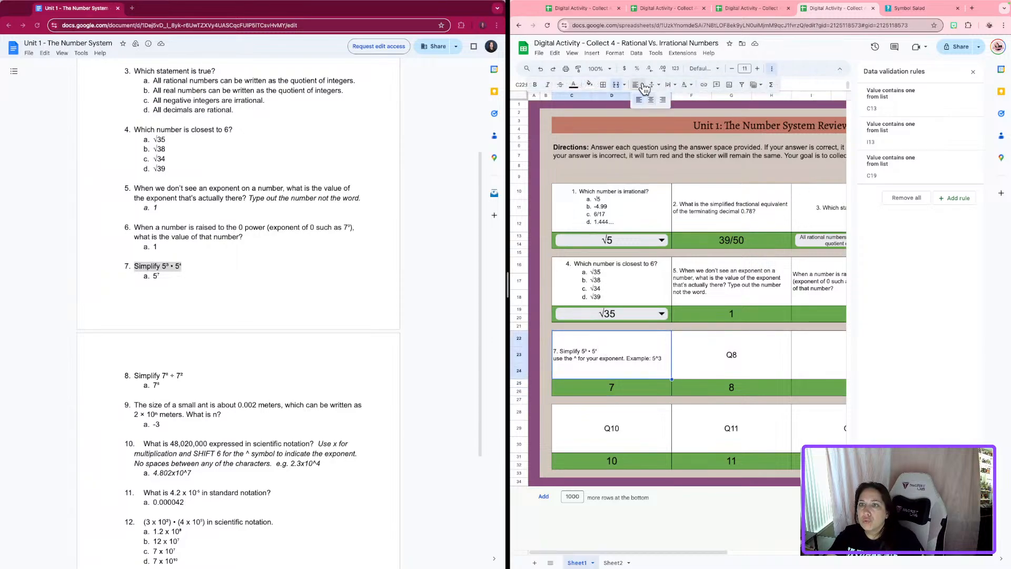
pyautogui.click(650, 106)
pyautogui.click(623, 388)
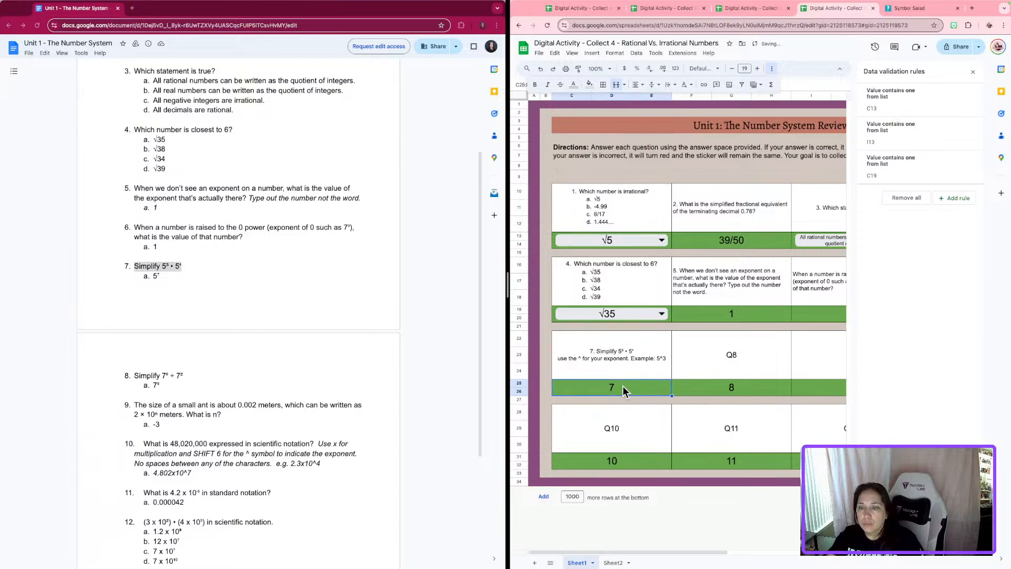
# - Enlarge only the "7. Simplify 5³ • 5⁴" line in the question 7 cell to font size 17
pyautogui.doubleClick(650, 349)
pyautogui.moveTo(635, 335); pyautogui.dragTo(578, 334)
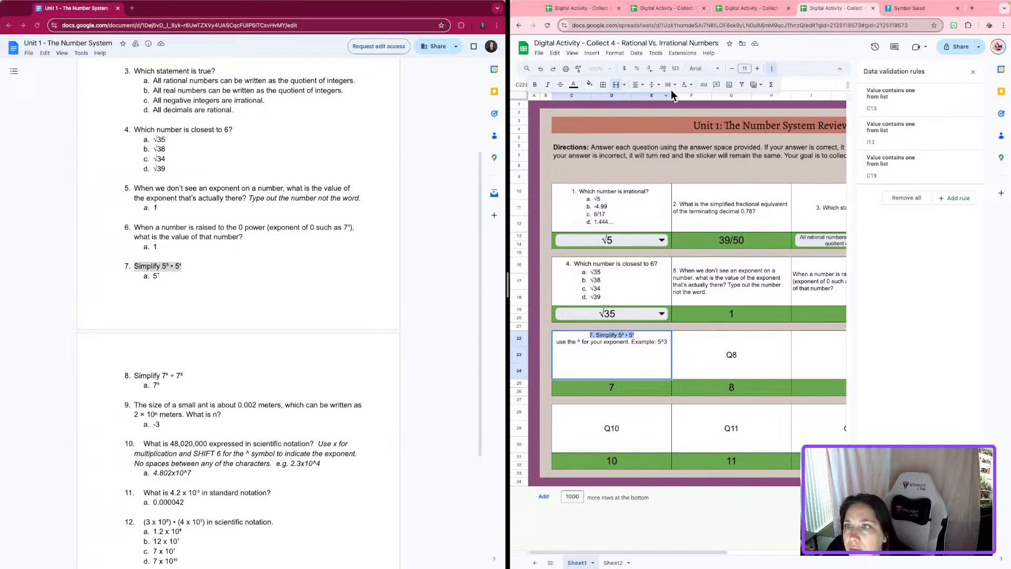
pyautogui.click(757, 69)
pyautogui.click(757, 69)
pyautogui.click(756, 68)
pyautogui.click(756, 68)
pyautogui.click(756, 69)
pyautogui.click(757, 69)
pyautogui.click(757, 69)
pyautogui.click(756, 68)
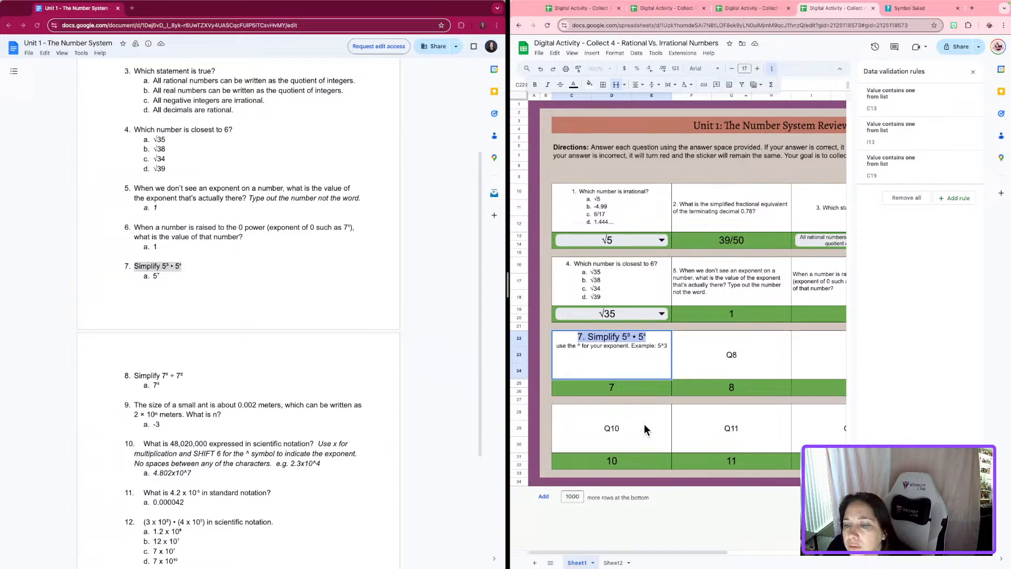
# - Enter 5^7 as question 7's answer on Sheet1
pyautogui.click(643, 389)
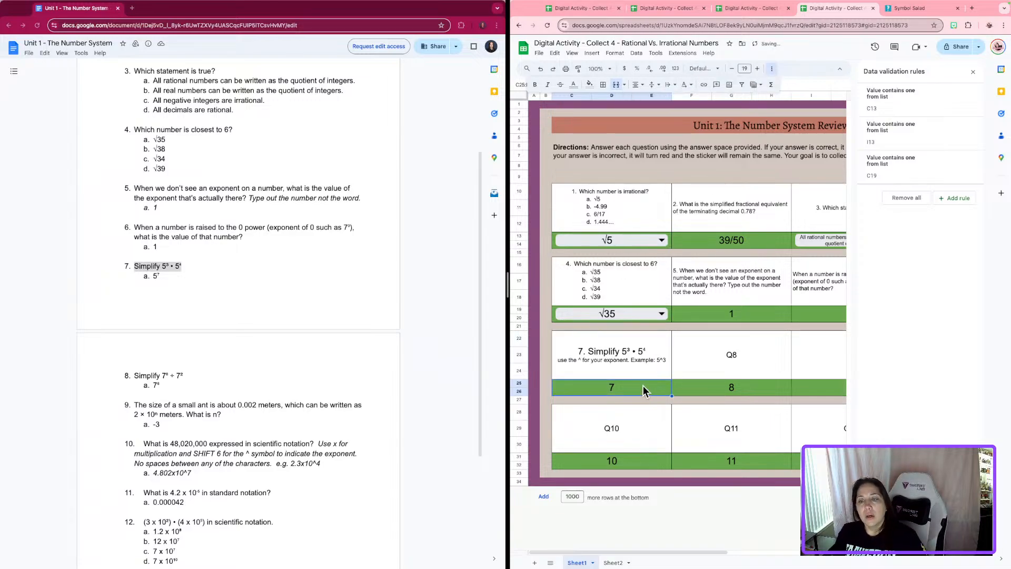
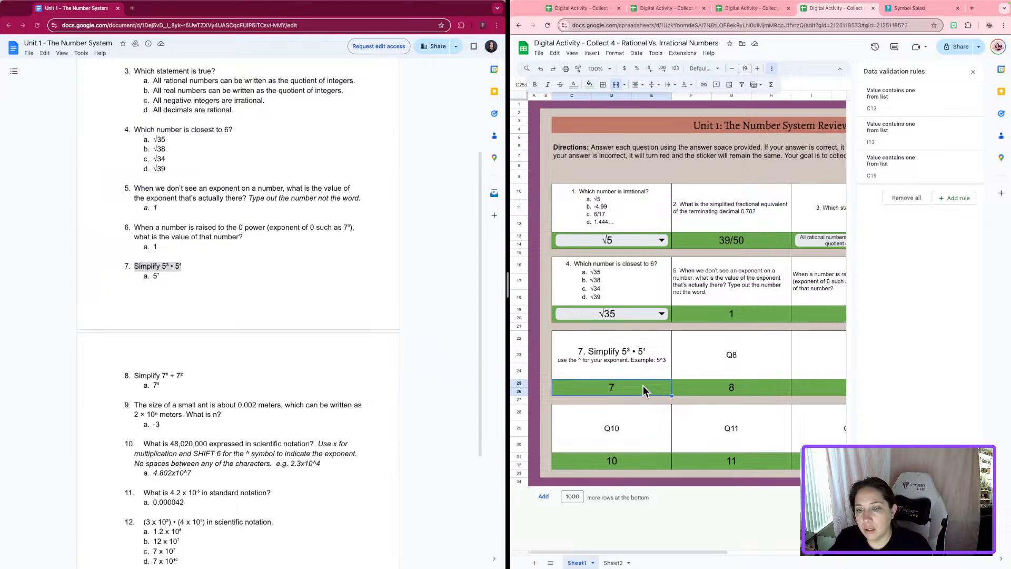
pyautogui.write('5')
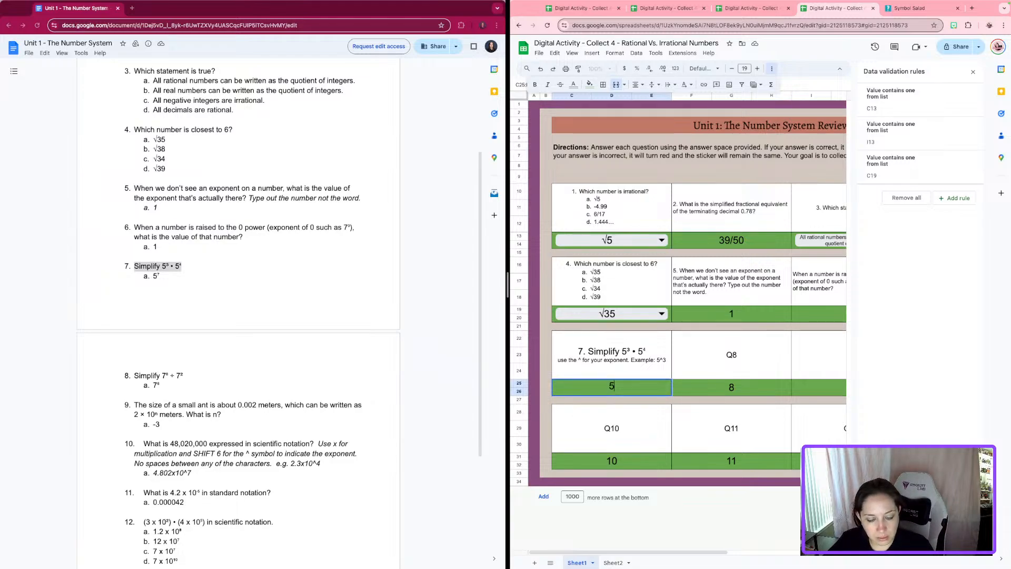
pyautogui.write('^')
pyautogui.press('Return')
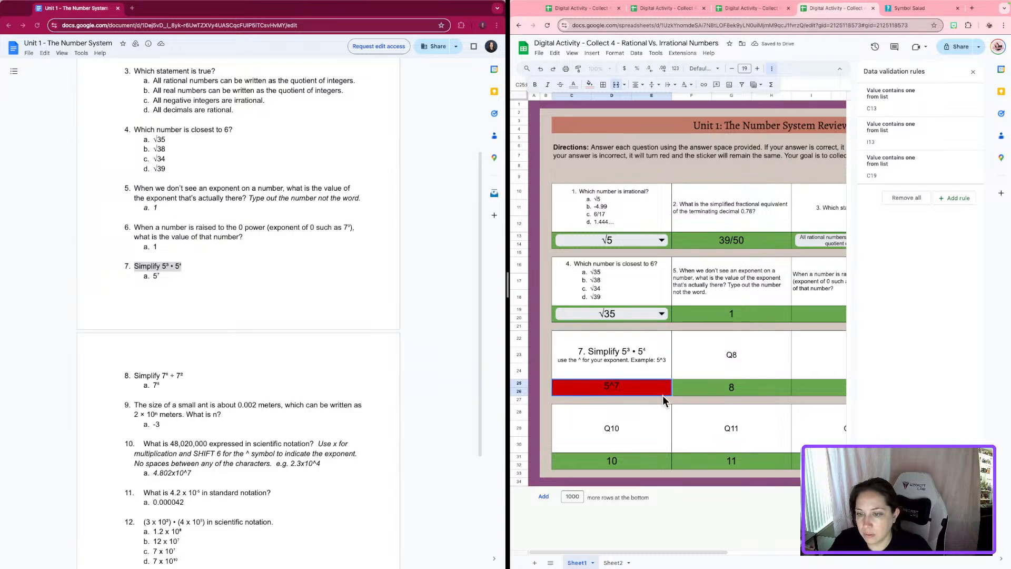
# - Copy question 7's answer 5^7, paste it into cell P29 of the Sheet2 answer key, and undo the paste
pyautogui.doubleClick(628, 387)
pyautogui.moveTo(627, 385); pyautogui.dragTo(590, 383)
pyautogui.hotkey('ctrl', 'c')
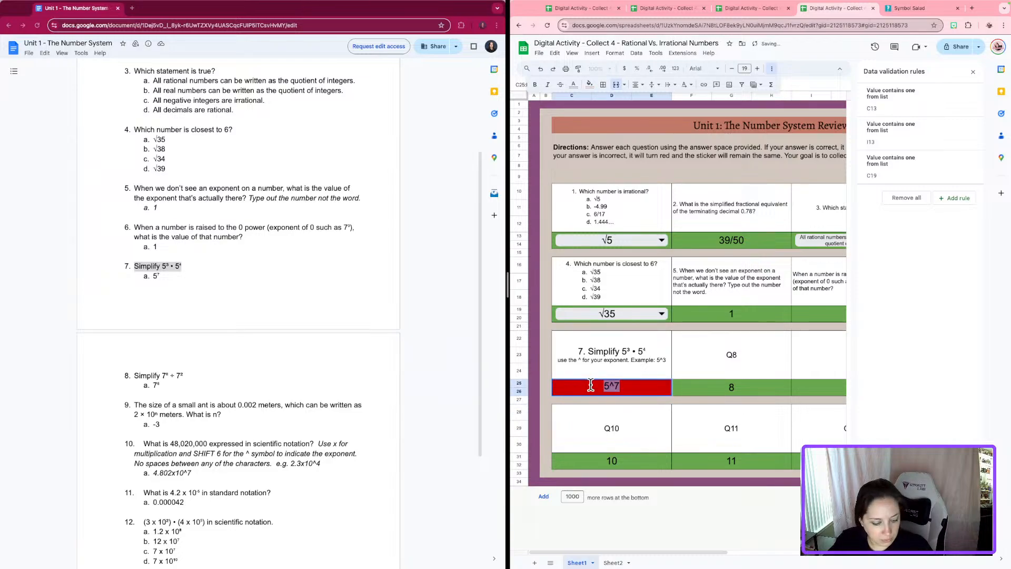
pyautogui.click(611, 563)
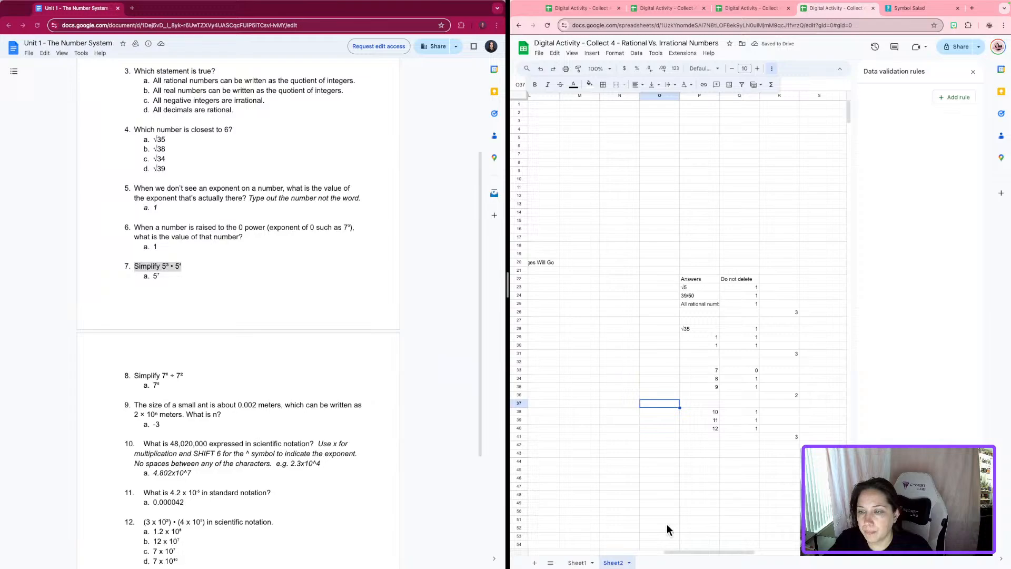
pyautogui.click(698, 337)
pyautogui.hotkey('ctrl', 'v')
pyautogui.click(661, 375)
pyautogui.click(621, 425)
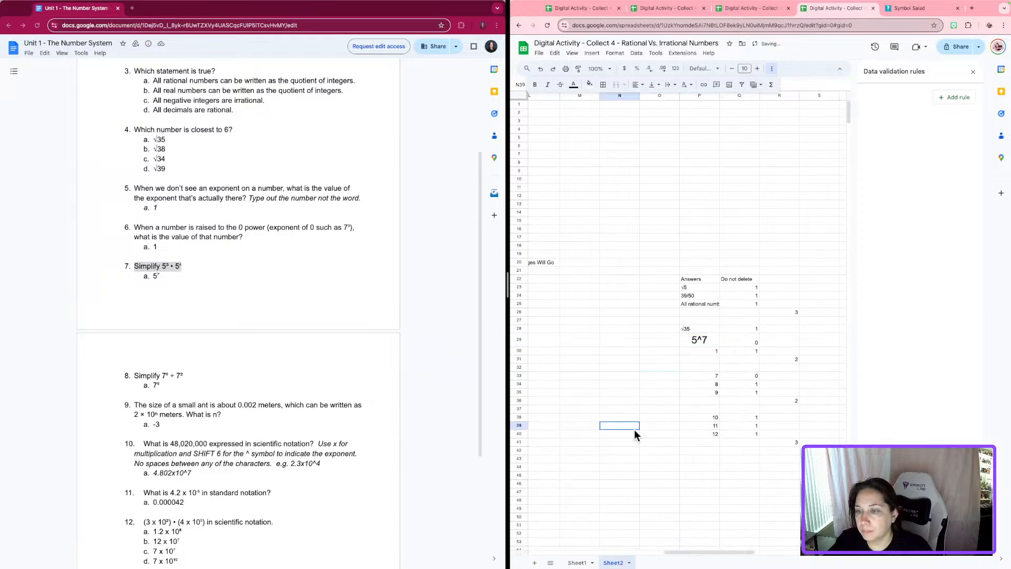
pyautogui.click(541, 69)
# - Undo once more, enter 5^7 in cell P30 of the Sheet2 answer key, and return to Sheet1
pyautogui.click(708, 345)
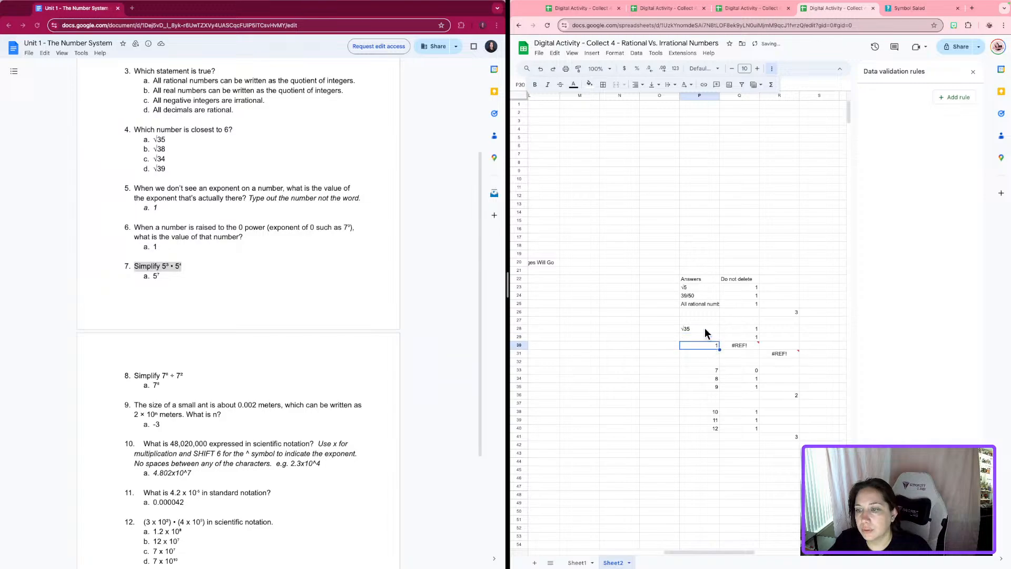
pyautogui.click(541, 69)
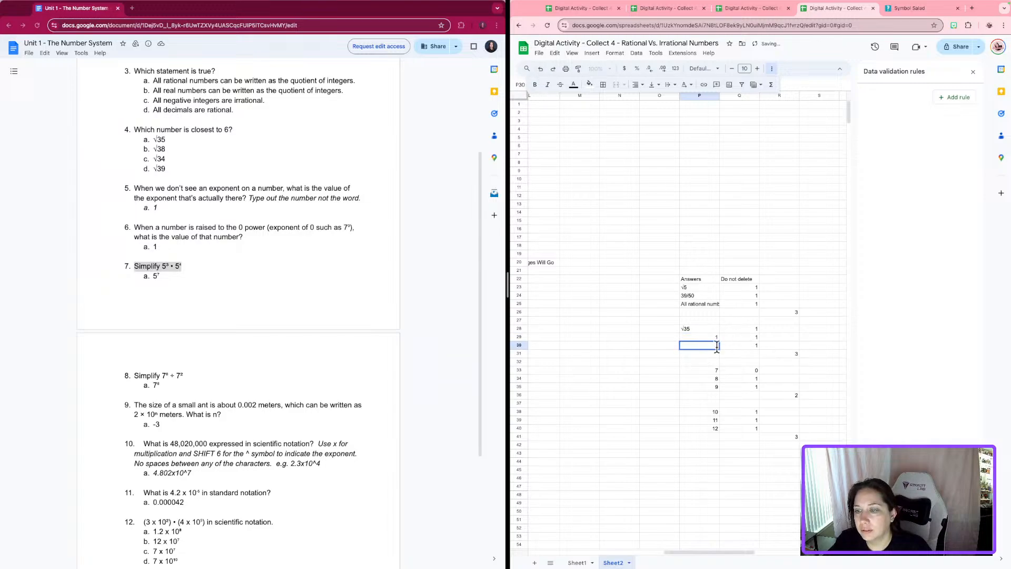
pyautogui.click(666, 378)
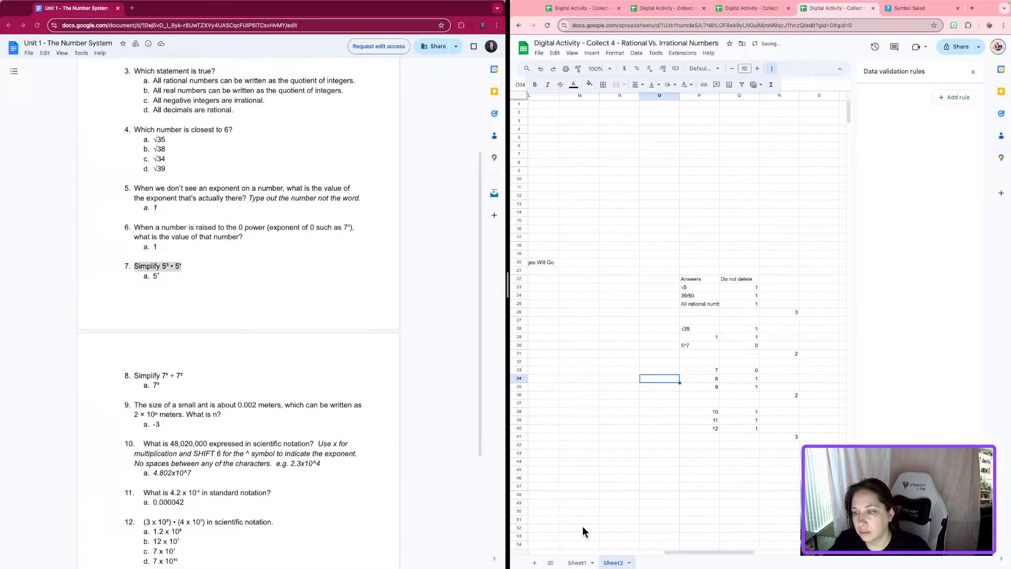
pyautogui.click(577, 562)
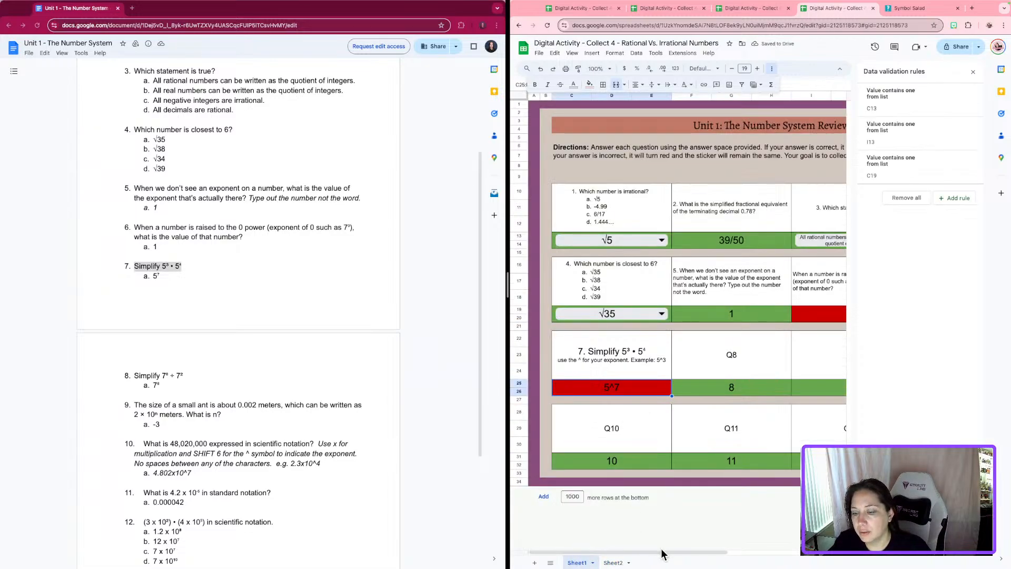
# - In the Sheet2 answer key, set question 6's answer to 1 and question 7's to 5^7, and return to Sheet1
pyautogui.click(611, 562)
pyautogui.click(698, 343)
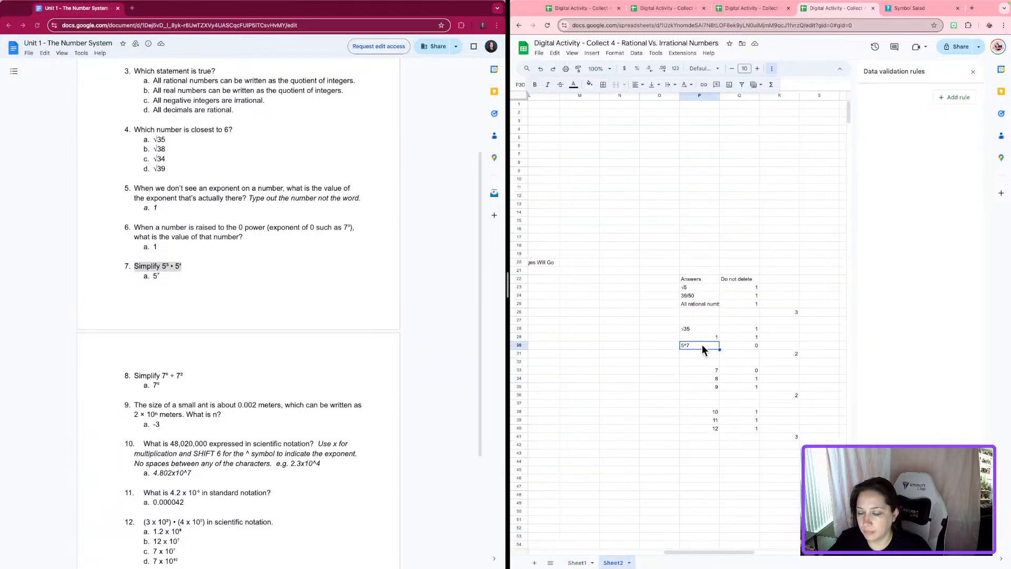
pyautogui.write('1')
pyautogui.click(706, 370)
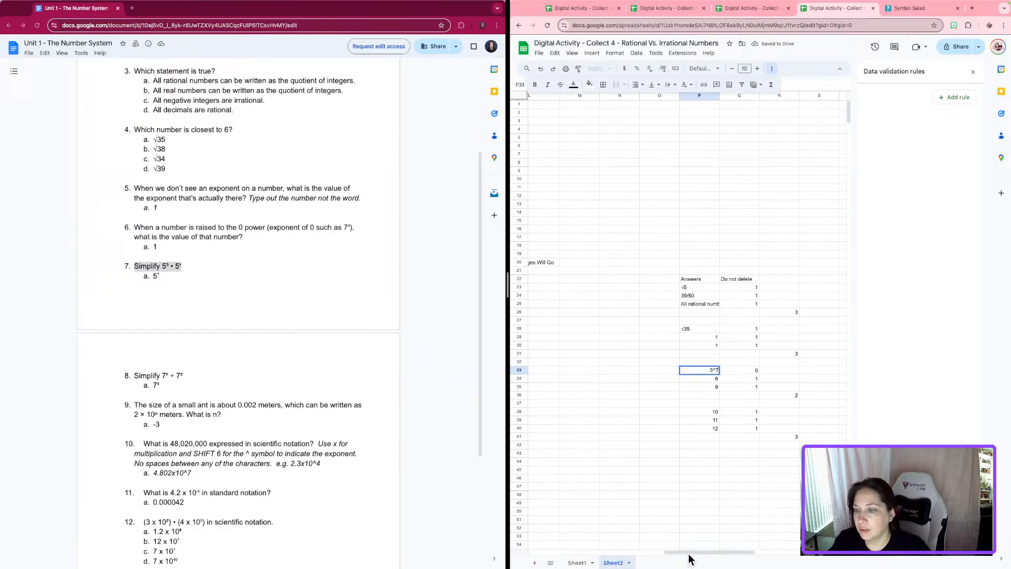
pyautogui.write('5^7')
pyautogui.click(687, 504)
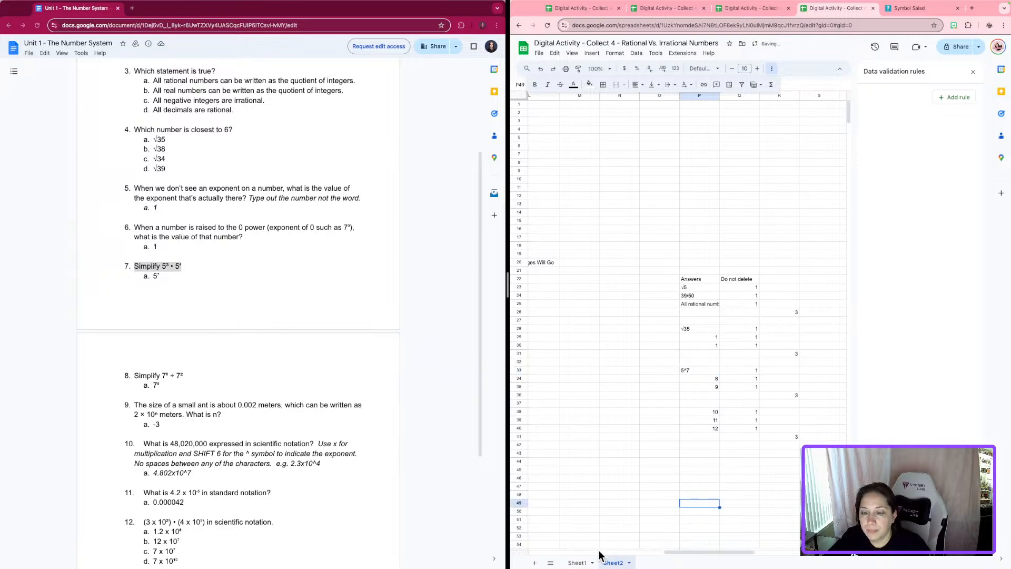
pyautogui.click(578, 563)
# - Copy question 8 from the document and replace the Q8 placeholder with "8. Simplify 7⁸ ÷ 7²"
pyautogui.scroll(-2, 251, 358)
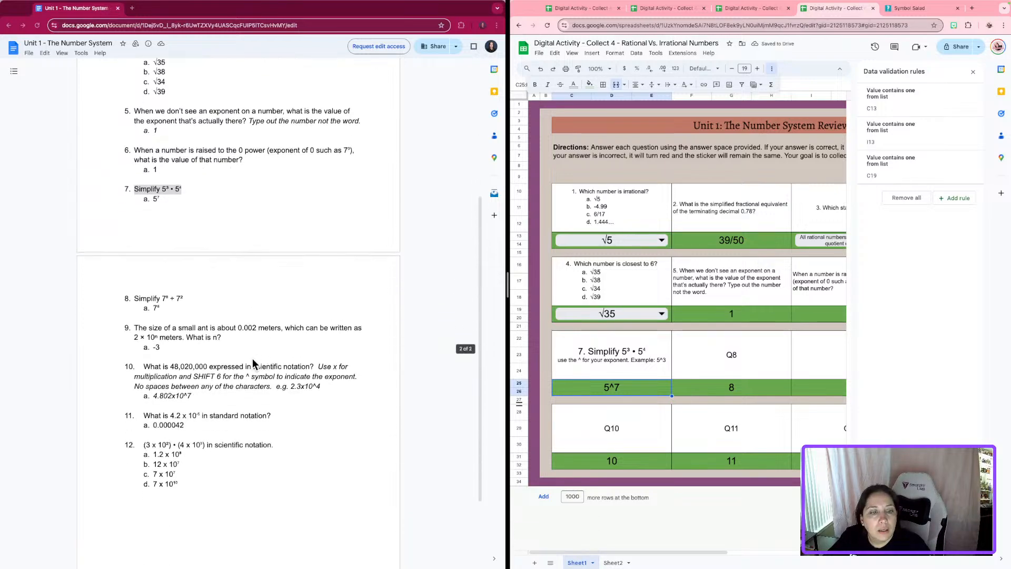
pyautogui.scroll(-1, 252, 358)
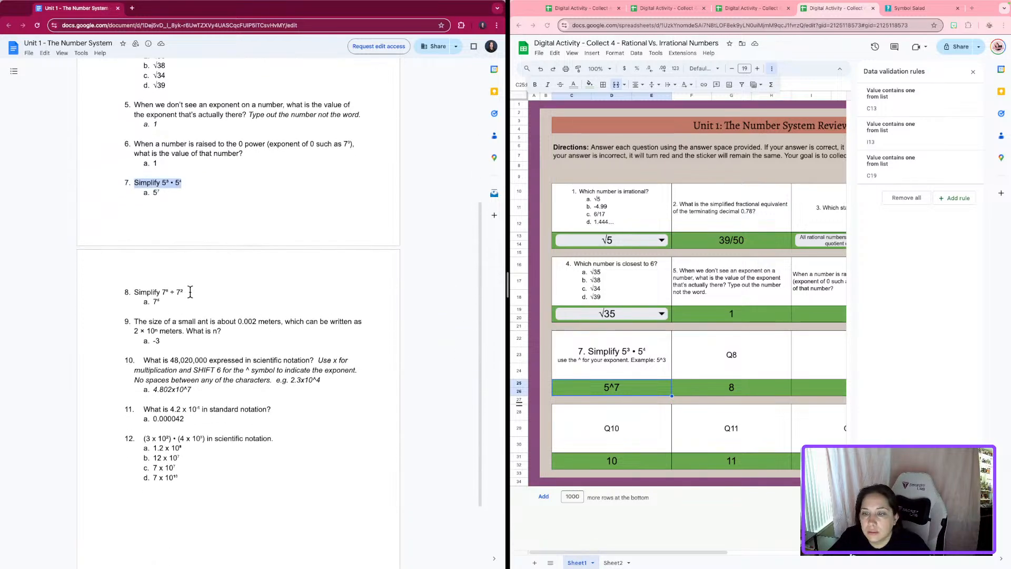
pyautogui.moveTo(190, 292); pyautogui.dragTo(137, 291)
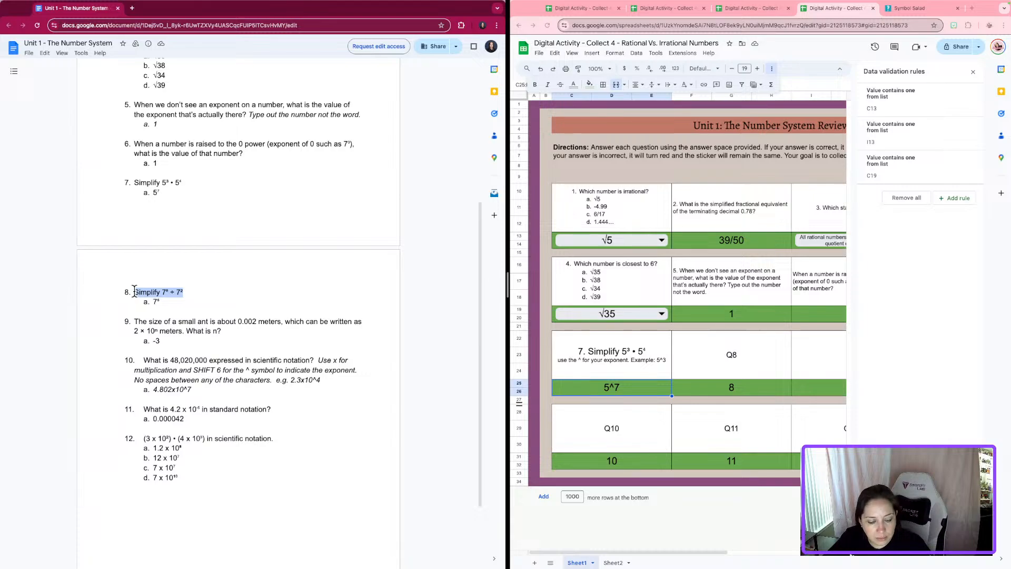
pyautogui.doubleClick(742, 367)
pyautogui.moveTo(753, 337); pyautogui.dragTo(690, 335)
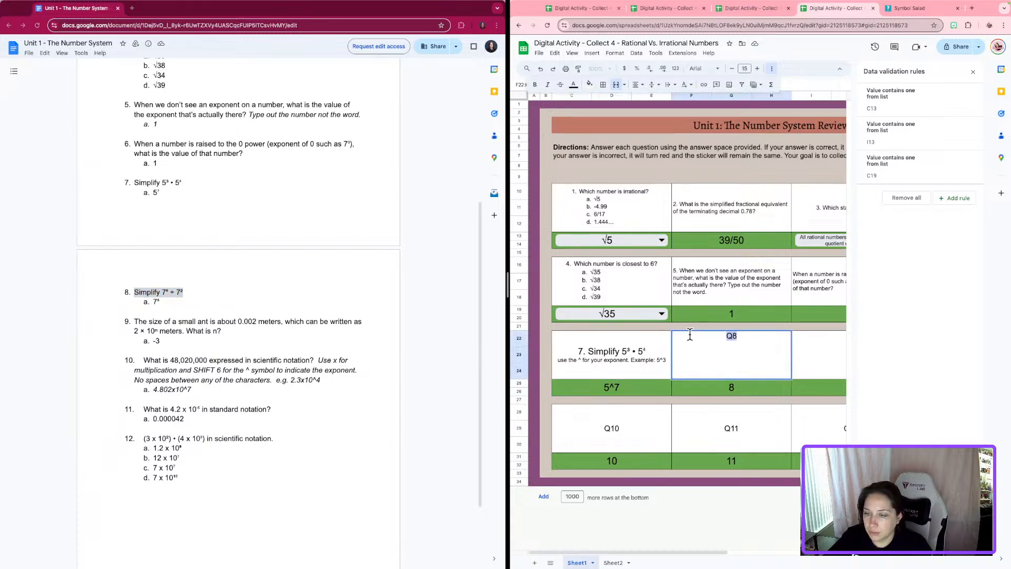
pyautogui.write('8.')
pyautogui.write('Simplify 7⁸ ÷ 7²')
pyautogui.click(613, 372)
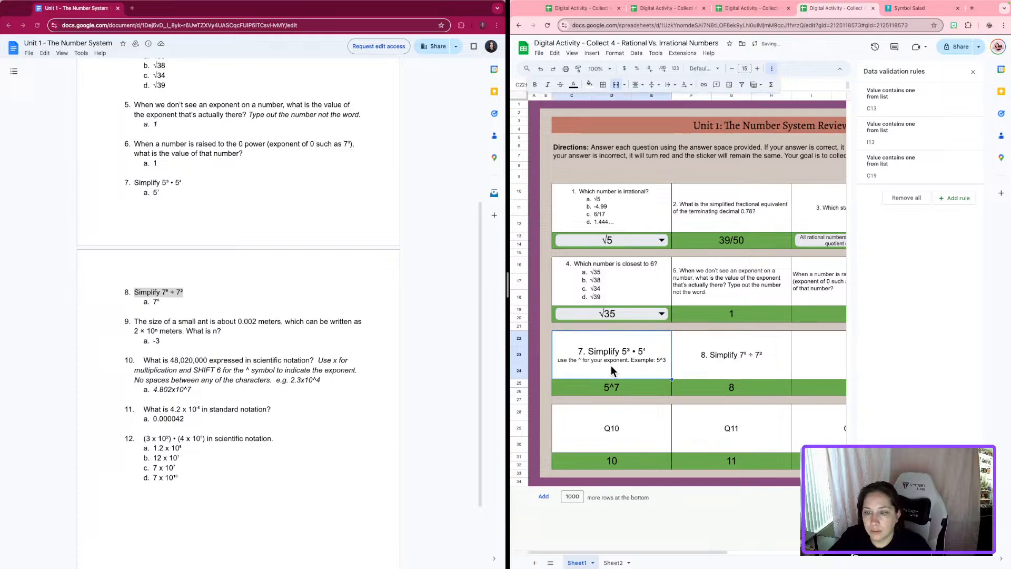
# - Copy question 7's hint "use the ^ for your exponent. Example: 5^3" and add it below question 8's text
pyautogui.doubleClick(667, 360)
pyautogui.moveTo(668, 346); pyautogui.dragTo(553, 347)
pyautogui.hotkey('ctrl', 'c')
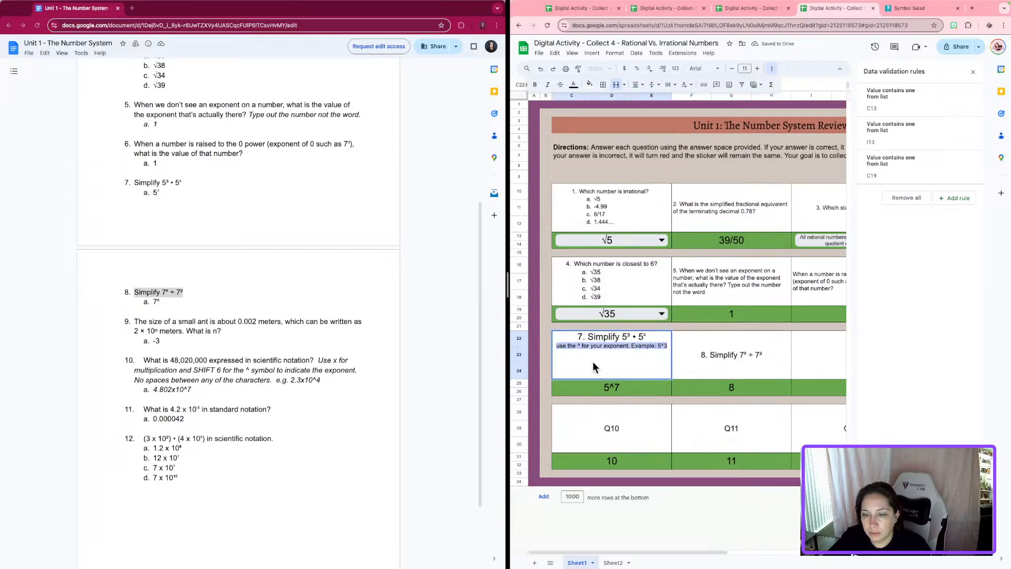
pyautogui.doubleClick(772, 351)
pyautogui.hotkey('ctrl', 'v')
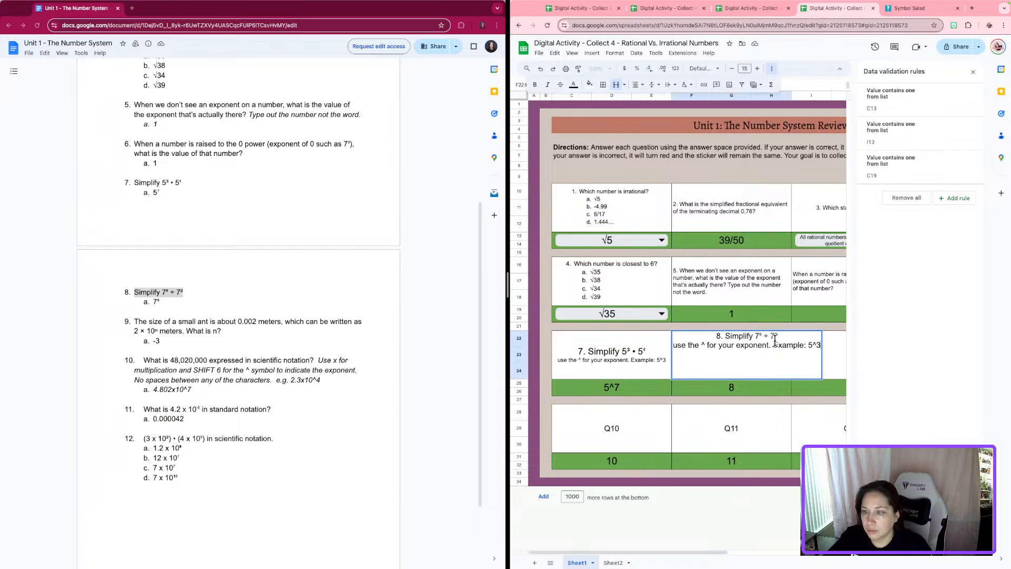
# - Apply the formatting of question 7's cell to question 8's cell
pyautogui.click(638, 376)
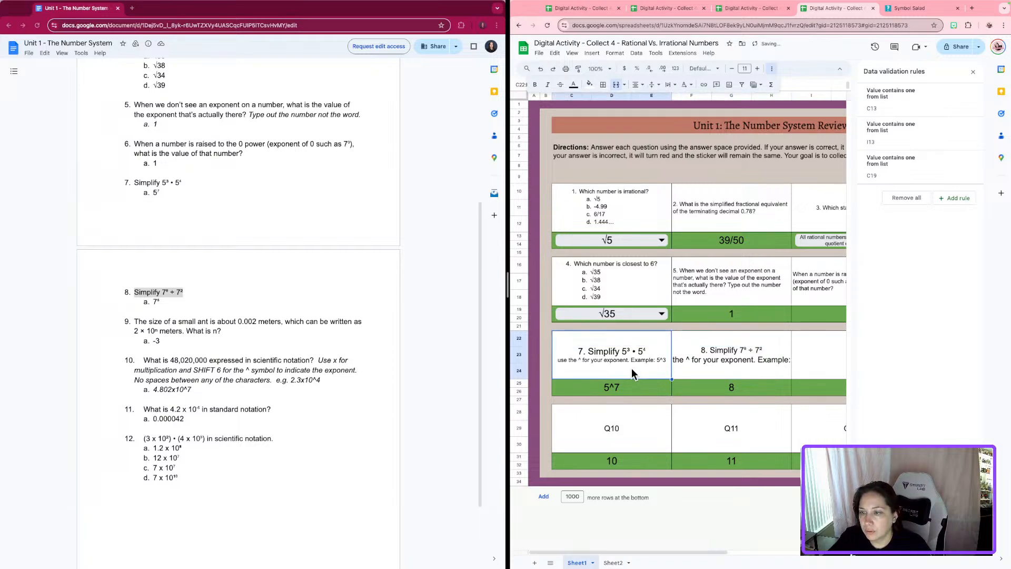
pyautogui.click(582, 70)
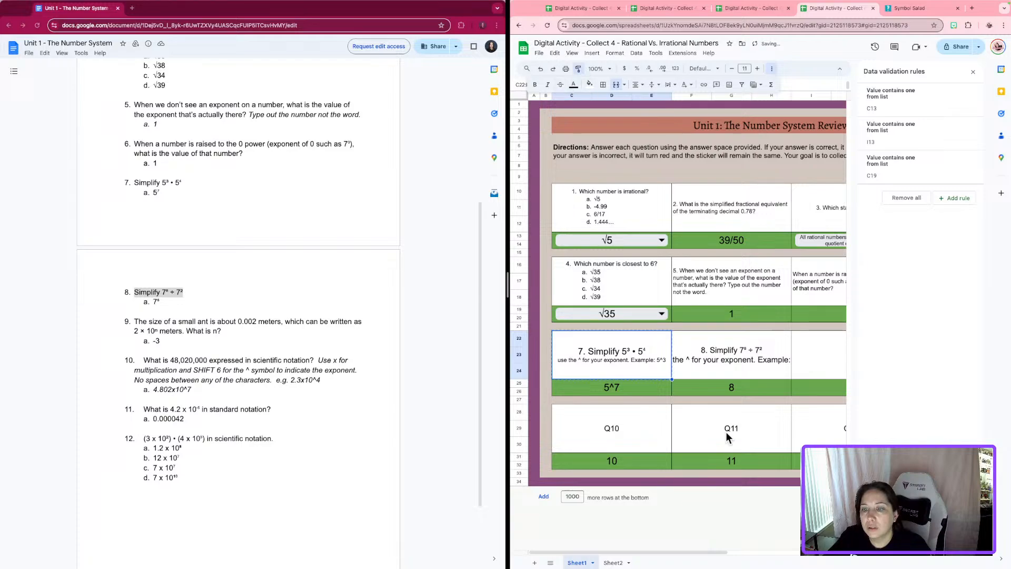
pyautogui.click(737, 373)
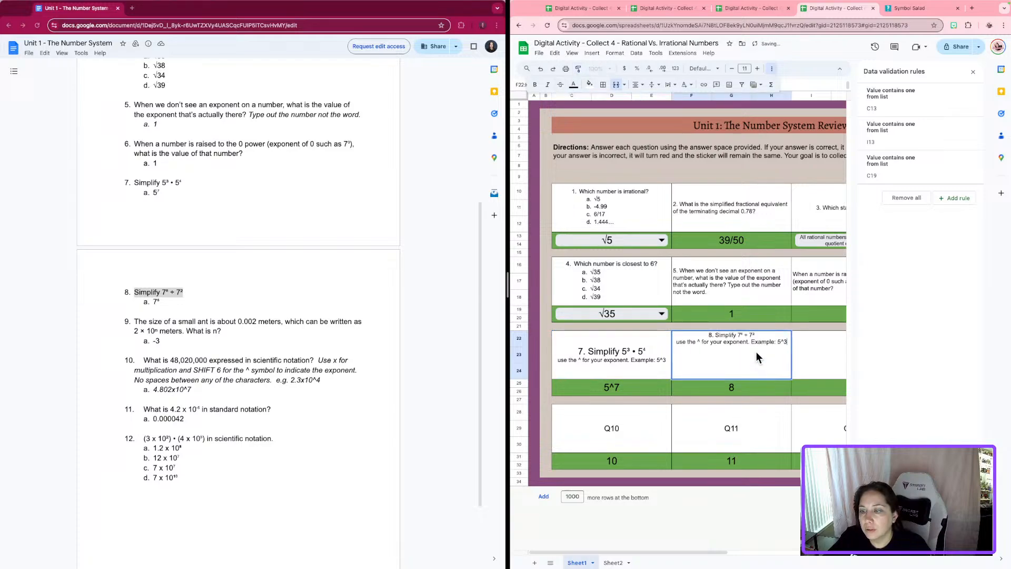
# - Check question 7's title size and set only the line "8. Simplify 7⁸ ÷ 7²" to font size 17, leaving the hint smaller
pyautogui.doubleClick(593, 355)
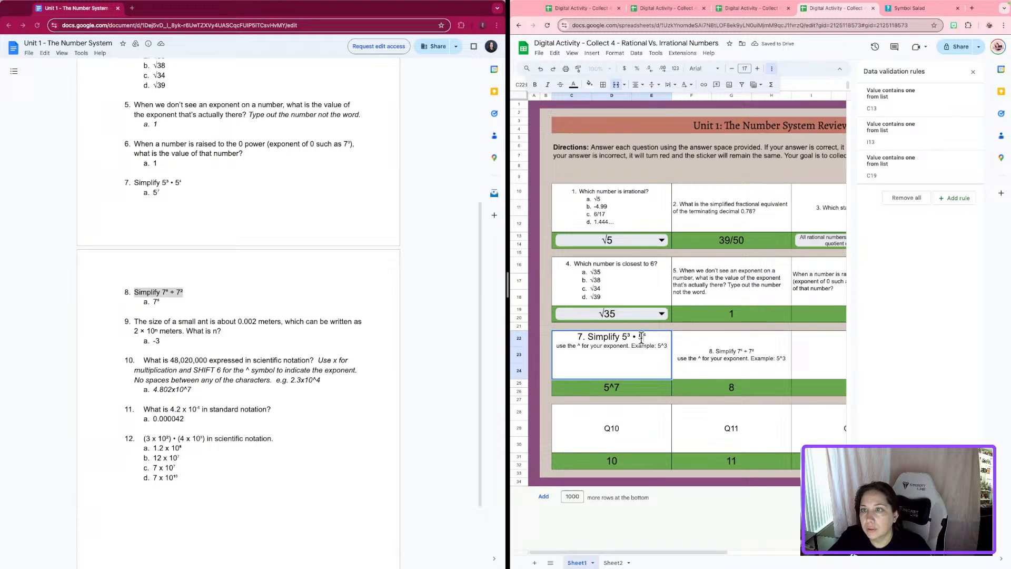
pyautogui.click(751, 350)
pyautogui.doubleClick(760, 340)
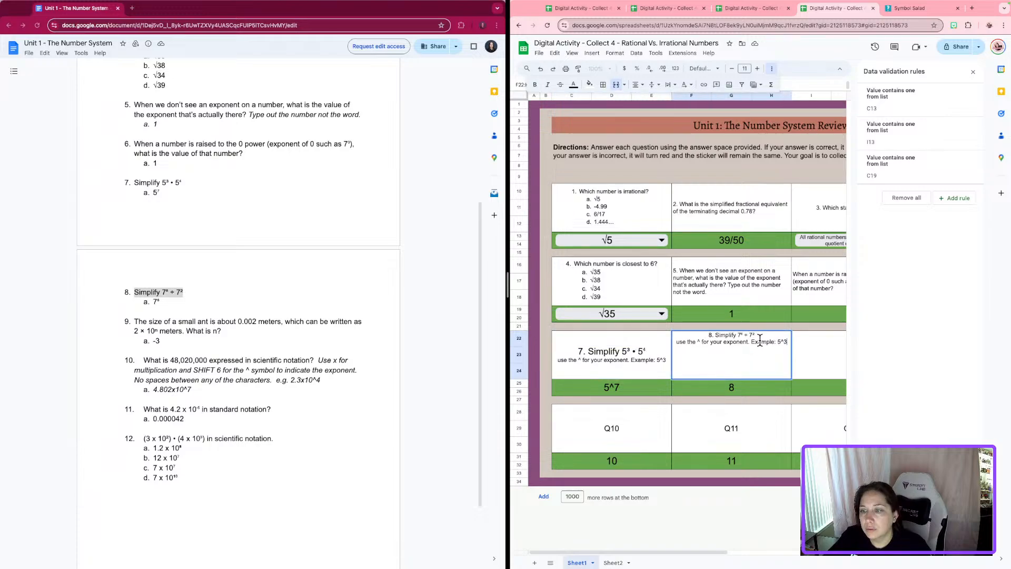
pyautogui.click(680, 341)
pyautogui.moveTo(772, 333); pyautogui.dragTo(682, 334)
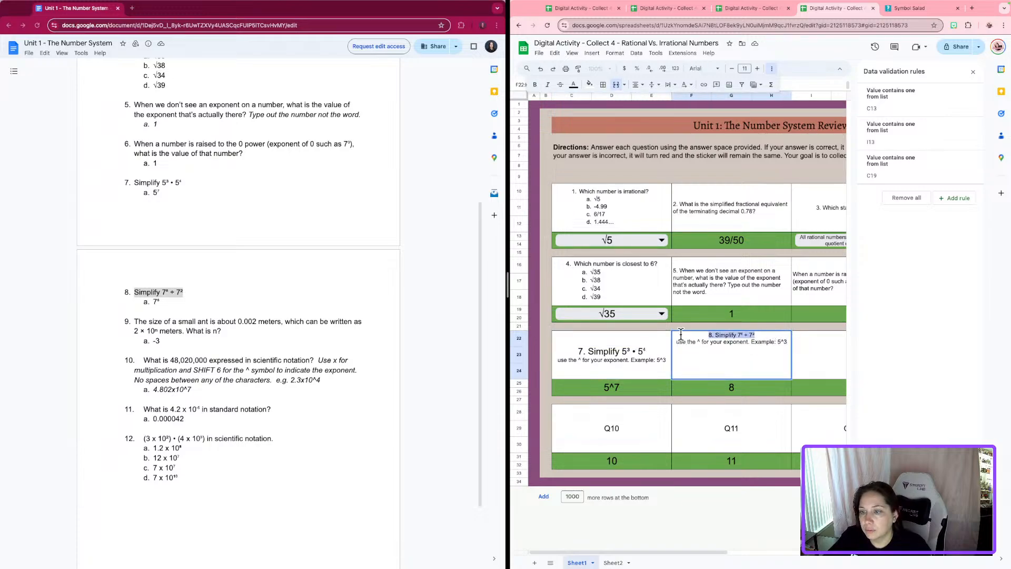
pyautogui.click(758, 69)
pyautogui.click(758, 69)
pyautogui.click(758, 69)
pyautogui.click(759, 69)
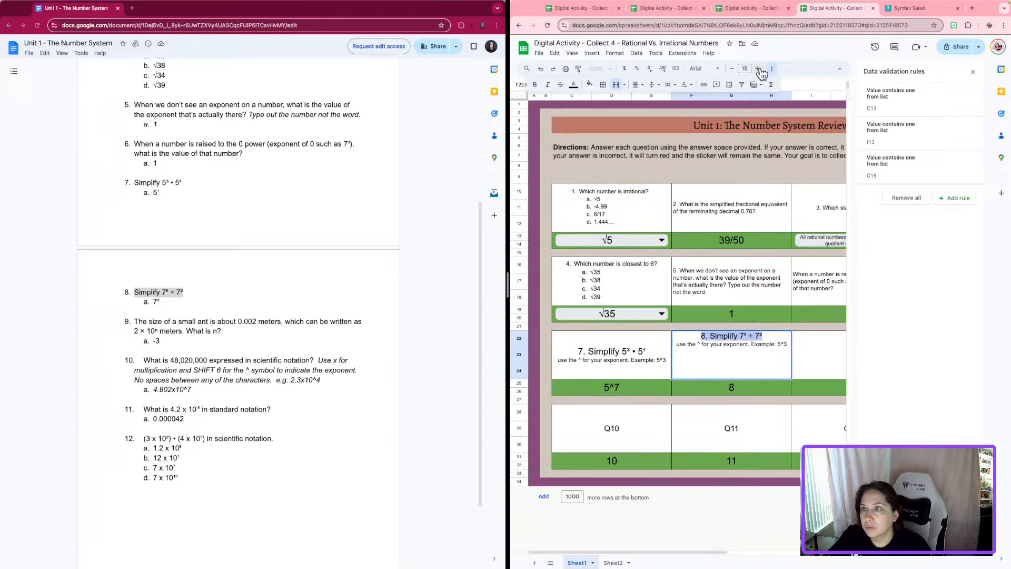
pyautogui.click(758, 69)
pyautogui.click(758, 69)
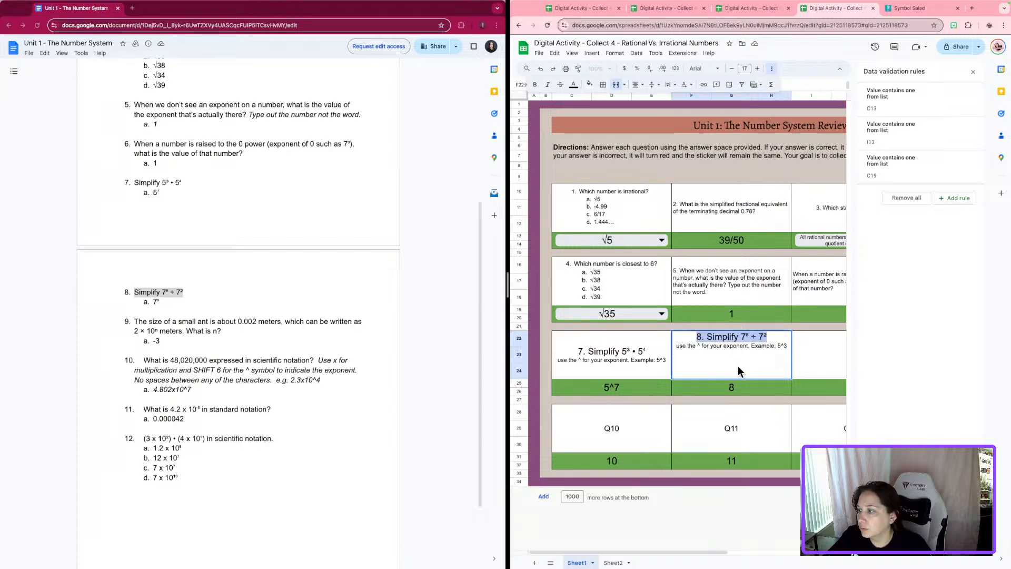
pyautogui.click(738, 377)
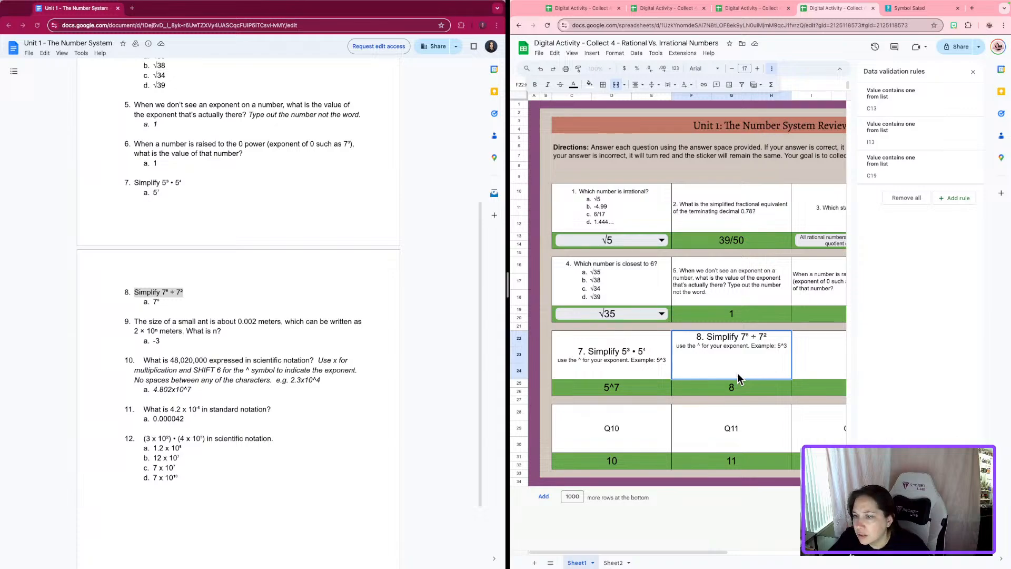
pyautogui.click(717, 429)
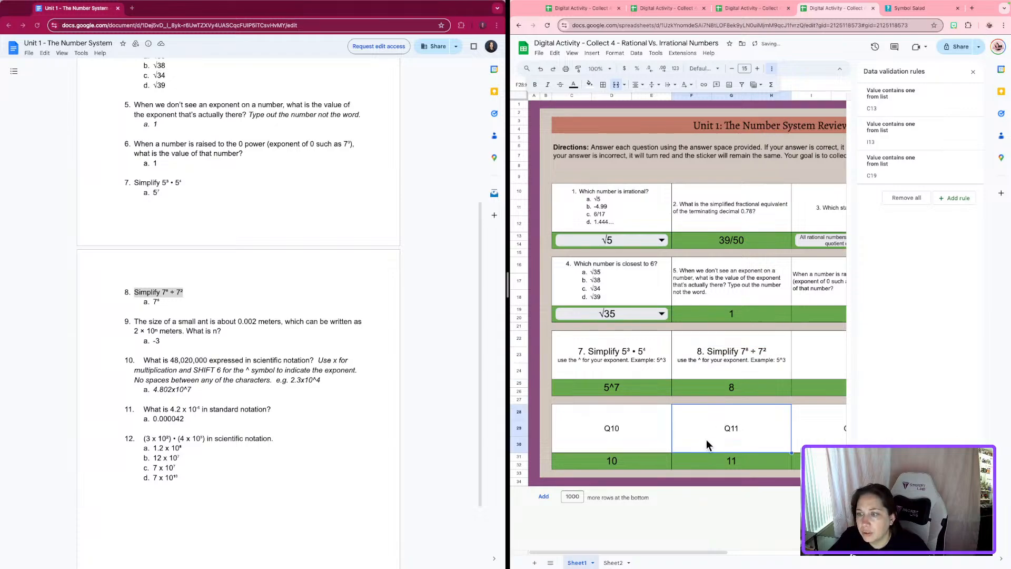
# - Add the number "6." in front of the question about a number raised to the 0 power
pyautogui.doubleClick(818, 272)
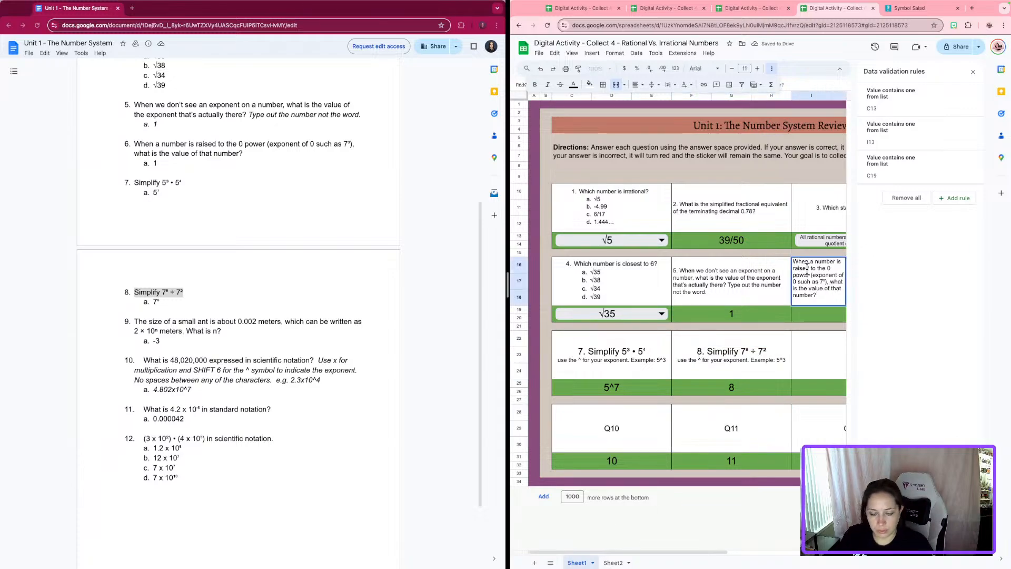
pyautogui.write('6.')
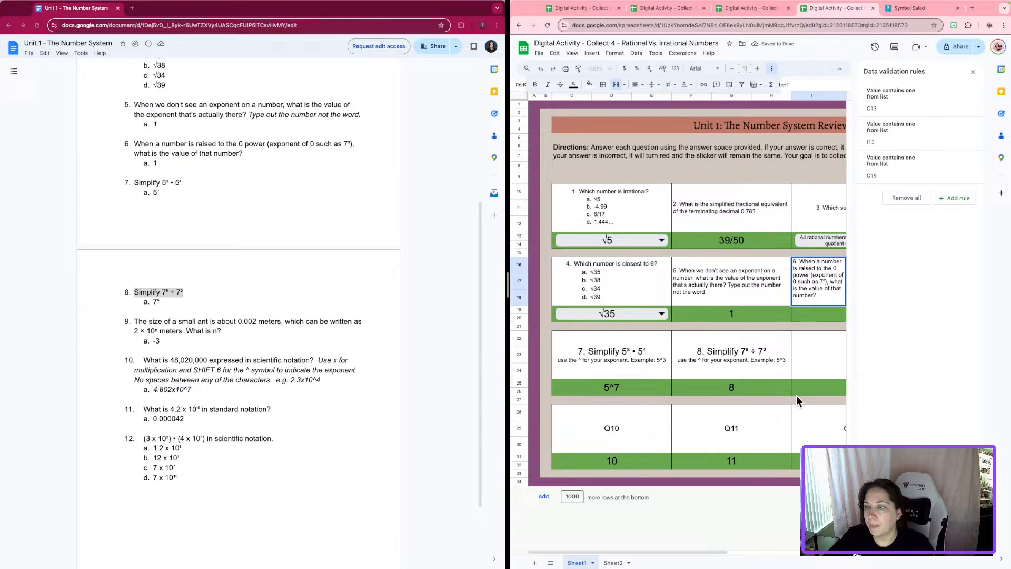
pyautogui.click(800, 374)
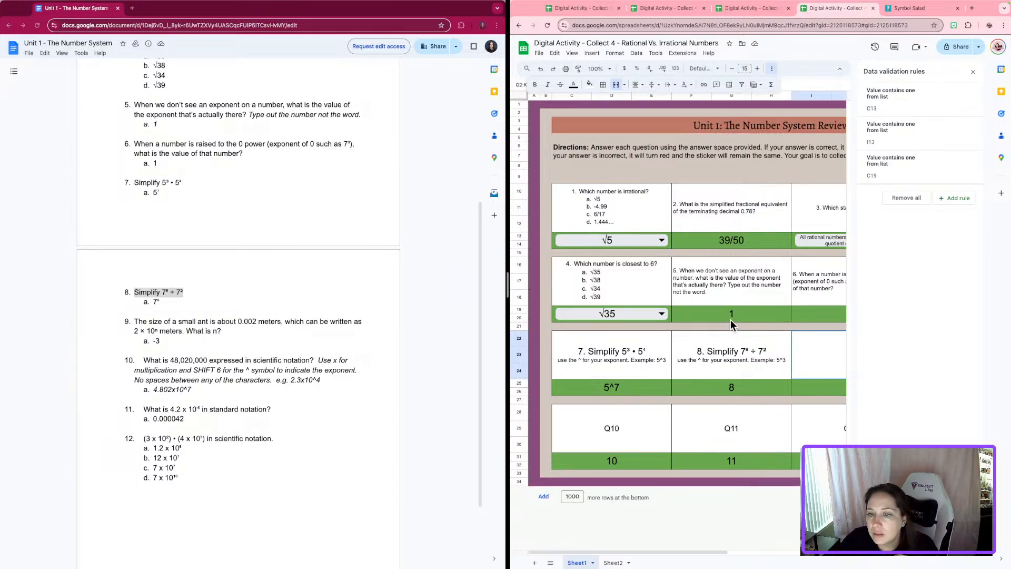
# - Enter 7^6 in the answer cell below question 8 on Sheet1
pyautogui.click(726, 387)
pyautogui.write('7^6')
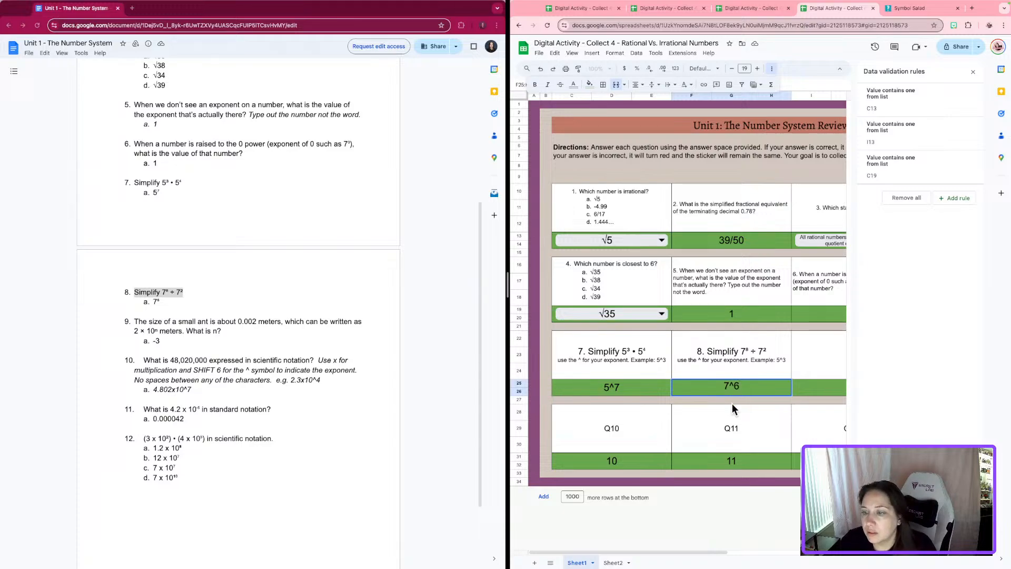
pyautogui.press('Return')
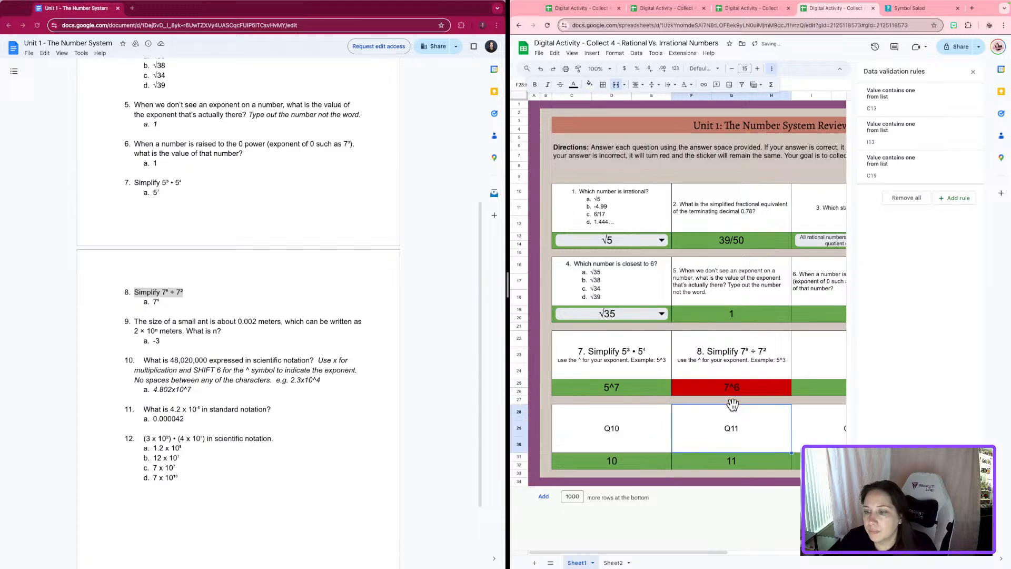
# - Set question 8's answer in cell P34 of the Sheet2 answer key to 7^6 and return to Sheet1
pyautogui.doubleClick(716, 390)
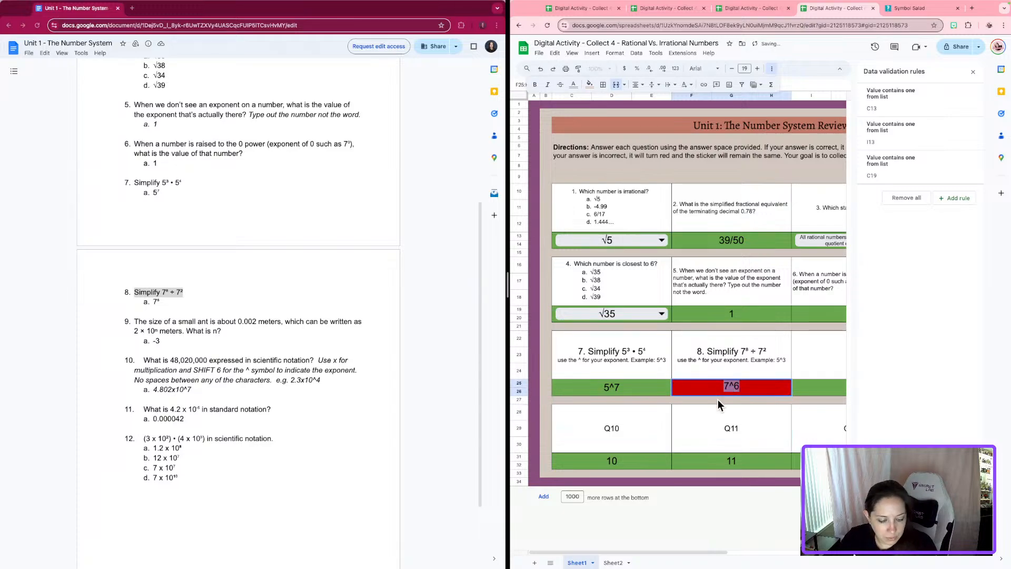
pyautogui.click(608, 562)
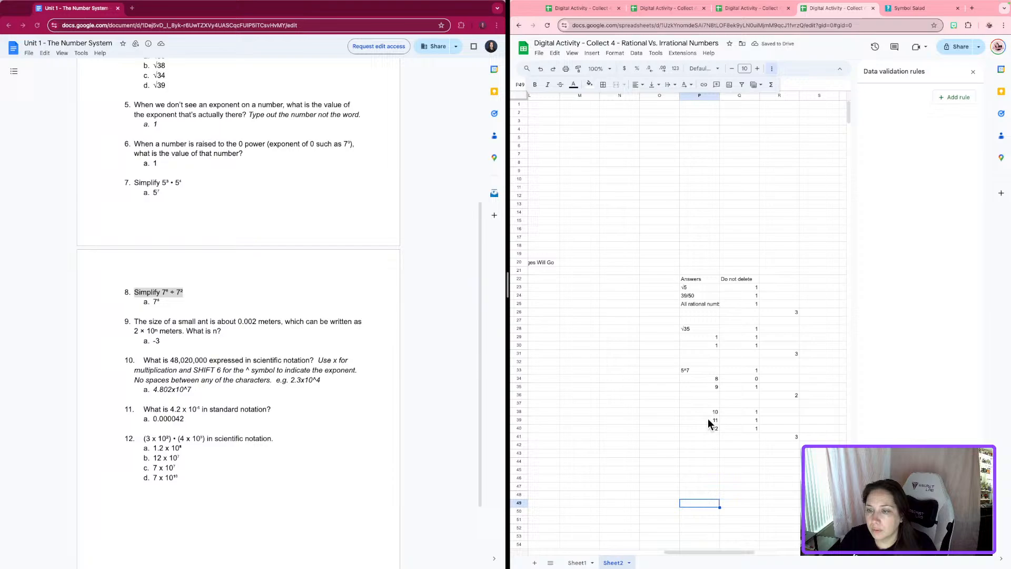
pyautogui.click(712, 382)
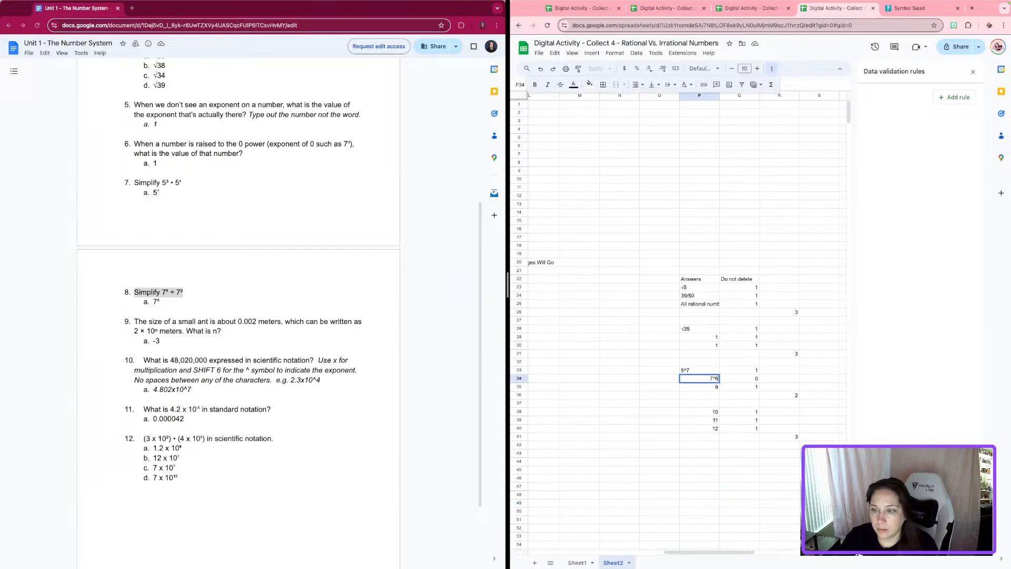
pyautogui.click(658, 445)
pyautogui.click(577, 563)
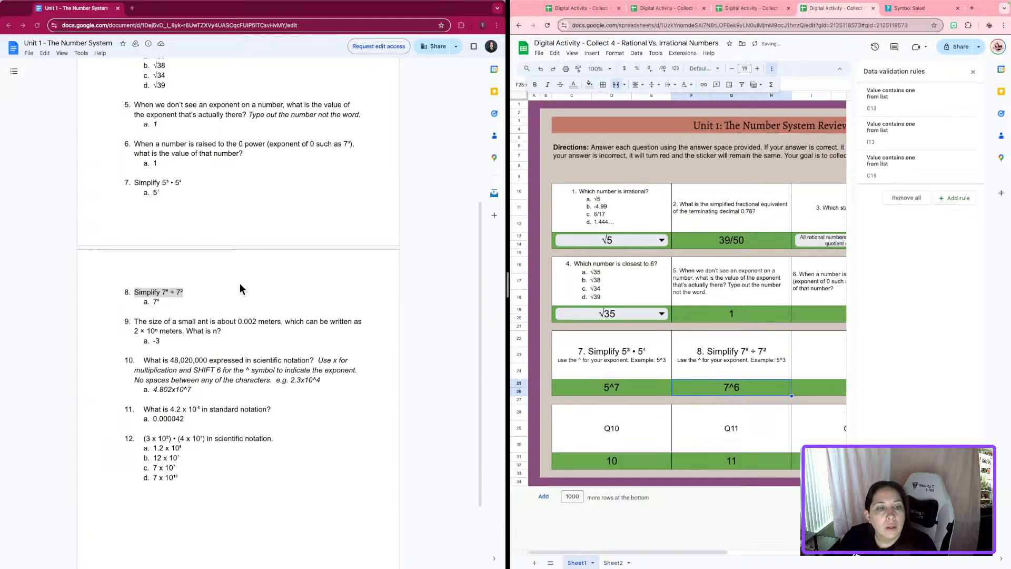
# - Replace the Q9 placeholder with "9." followed by the document's question about the size of a small ant, 0.002 meters as 2 × 10ⁿ
pyautogui.moveTo(674, 552); pyautogui.dragTo(728, 548)
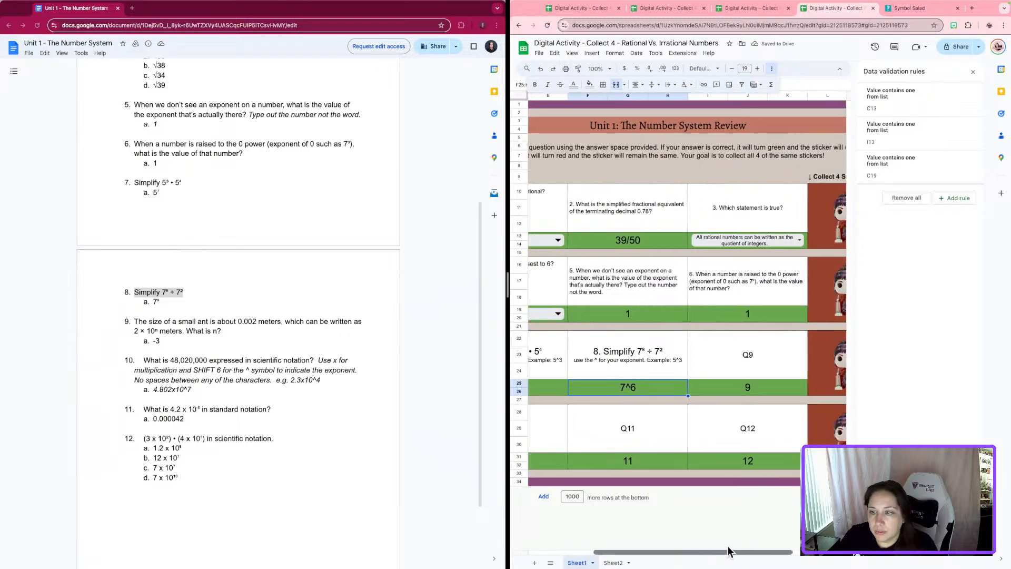
pyautogui.click(754, 352)
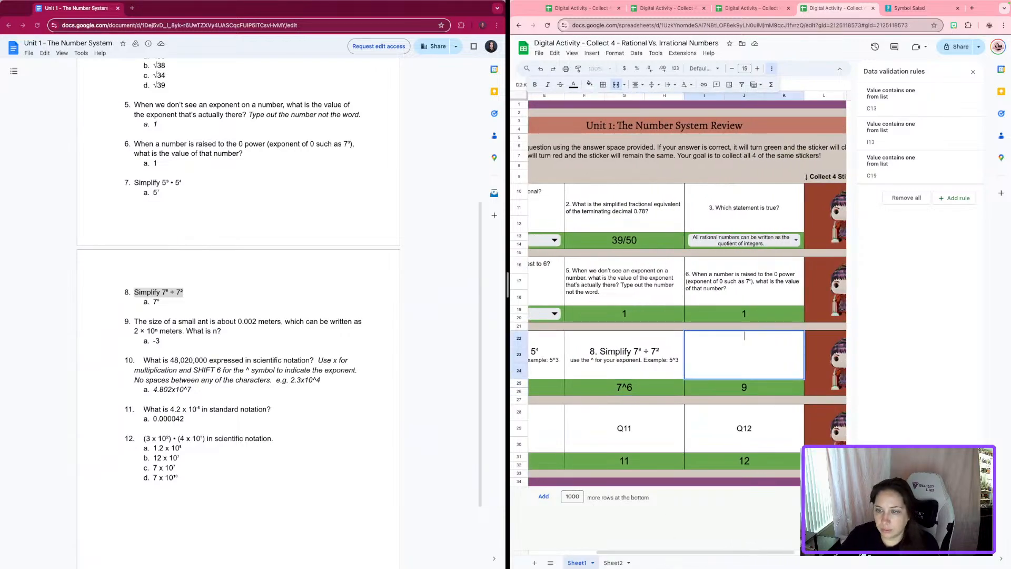
pyautogui.press('BackSpace')
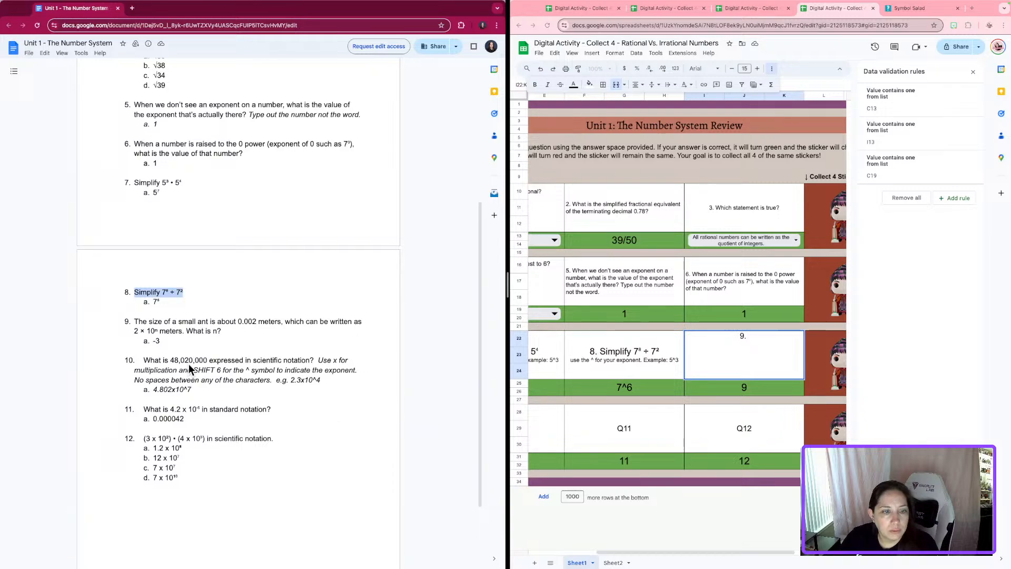
pyautogui.click(191, 370)
pyautogui.moveTo(248, 329); pyautogui.dragTo(140, 317)
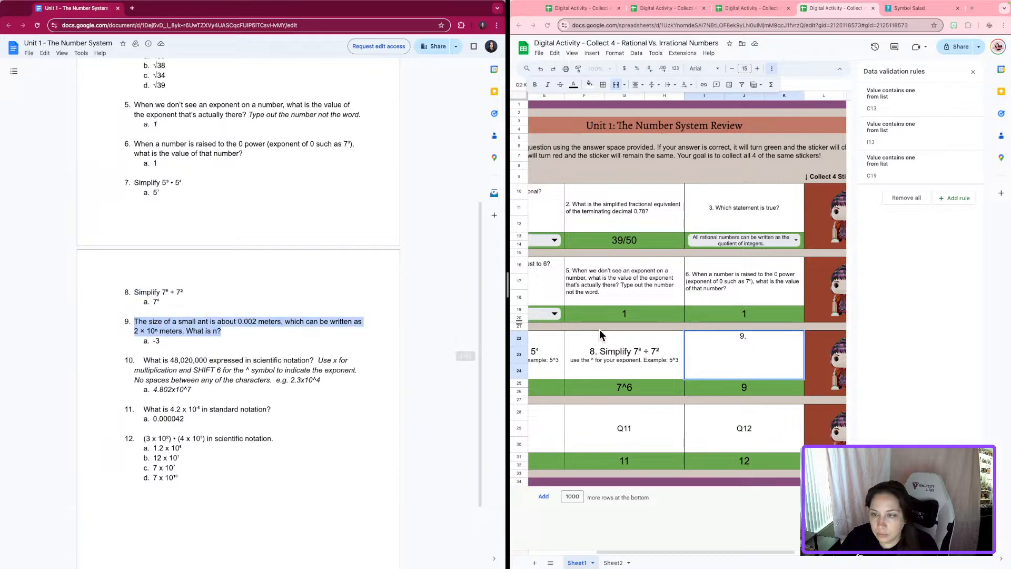
pyautogui.click(765, 334)
pyautogui.write('The size of a small ant is about 0.002 meters, which can be written as 2 × 10ⁿ meters. What is n?')
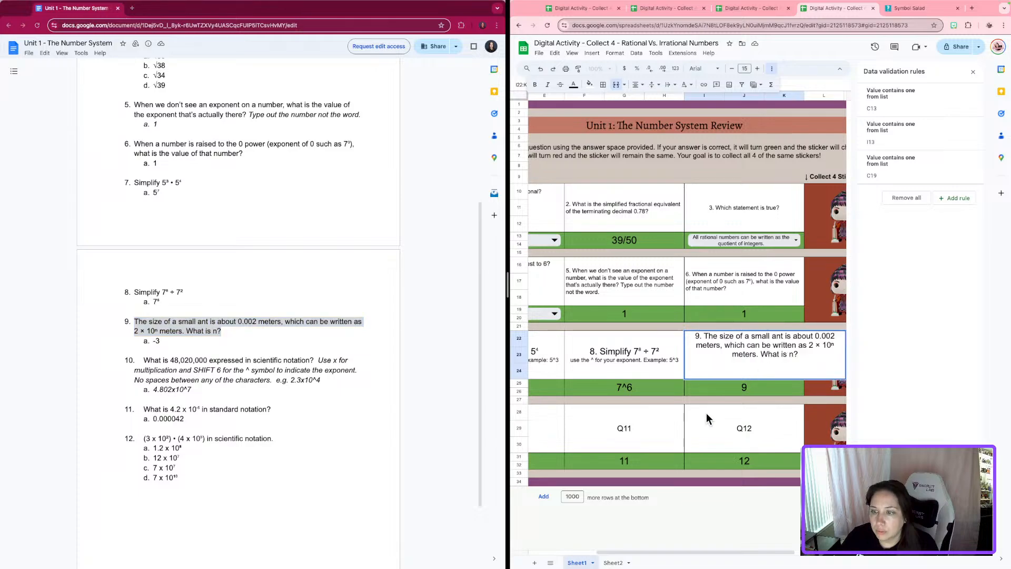
# - Apply question 6's cell formatting to question 9 and set question 9's font size to 15
pyautogui.click(706, 413)
pyautogui.click(731, 300)
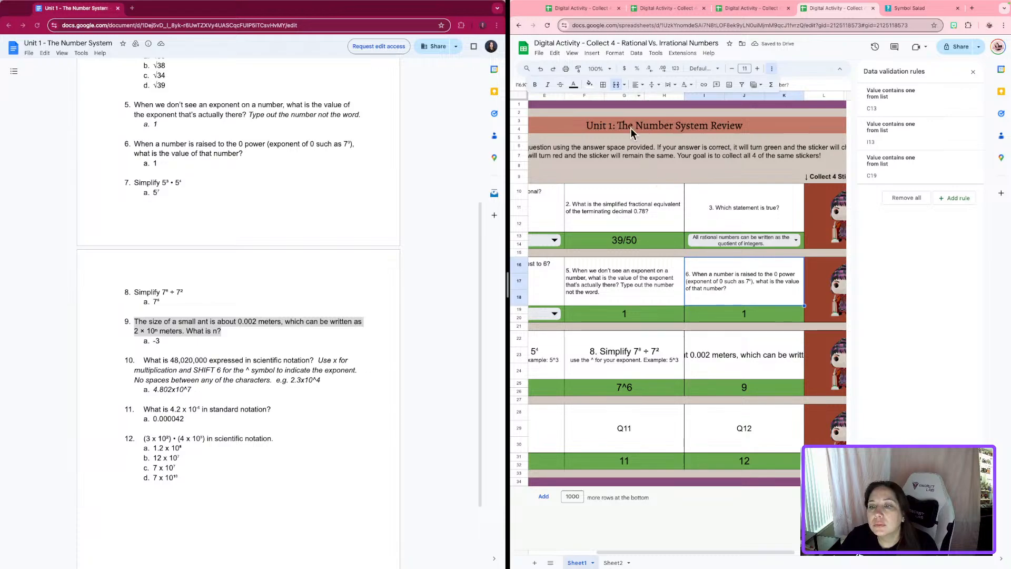
pyautogui.click(580, 70)
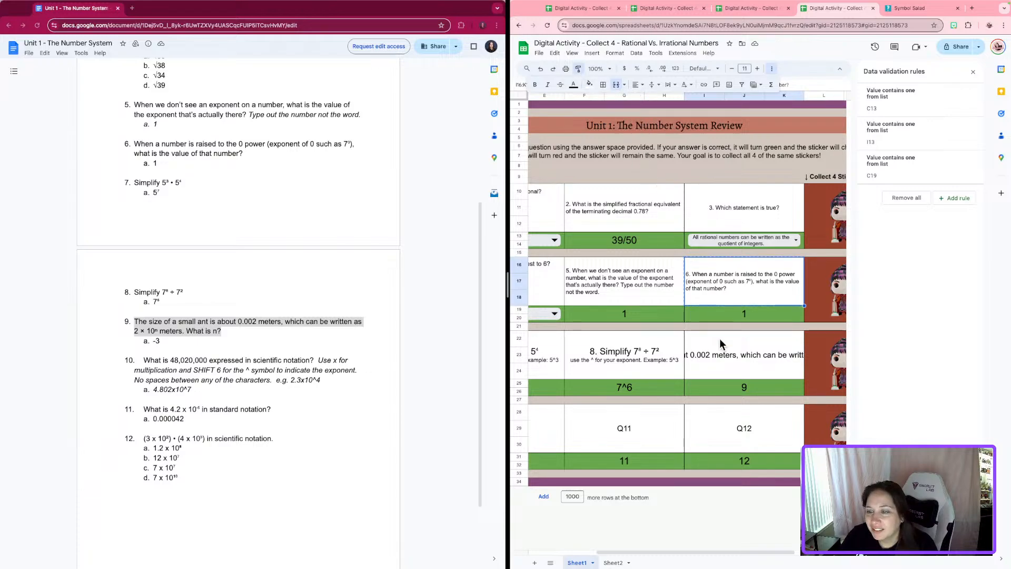
pyautogui.click(720, 338)
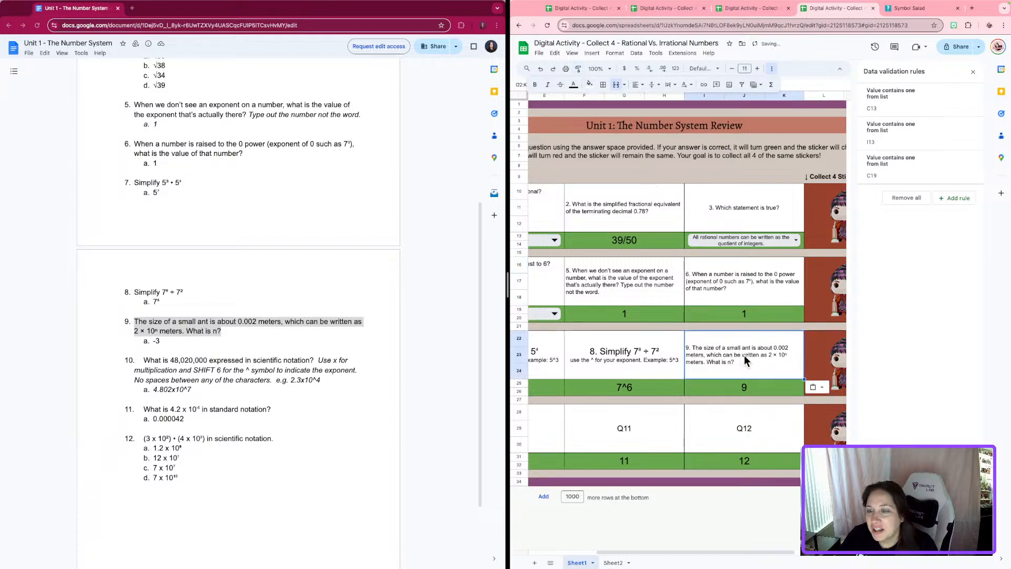
pyautogui.click(757, 68)
pyautogui.click(757, 69)
pyautogui.click(757, 69)
pyautogui.click(757, 69)
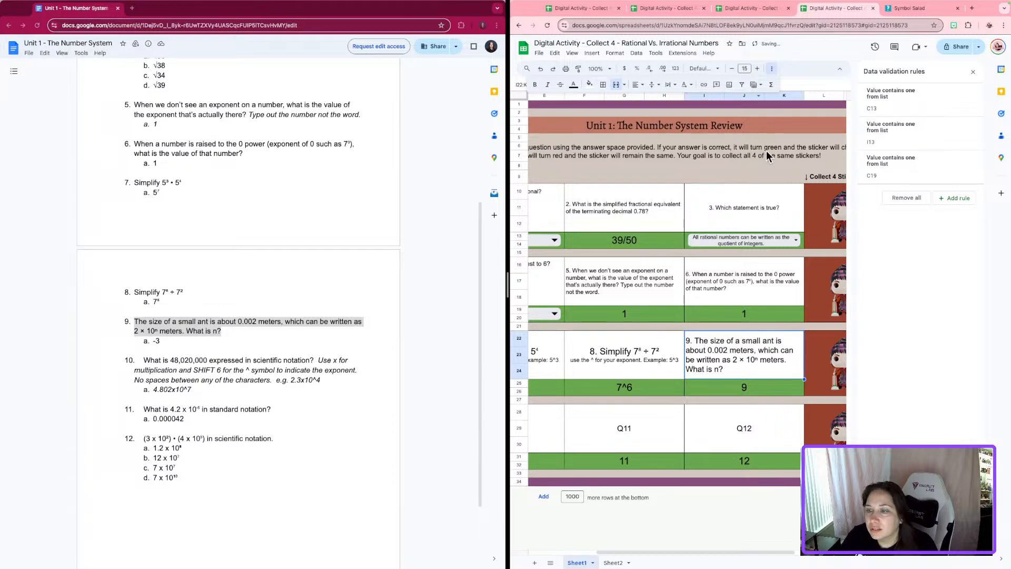
# - Enter -3 in the answer cell below question 9 on Sheet1
pyautogui.click(729, 392)
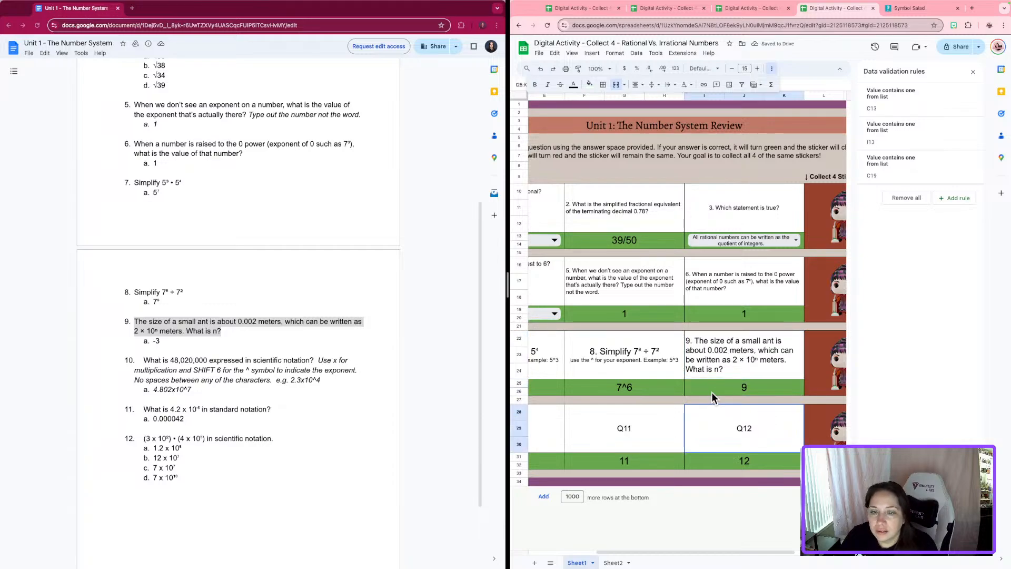
pyautogui.write('-3')
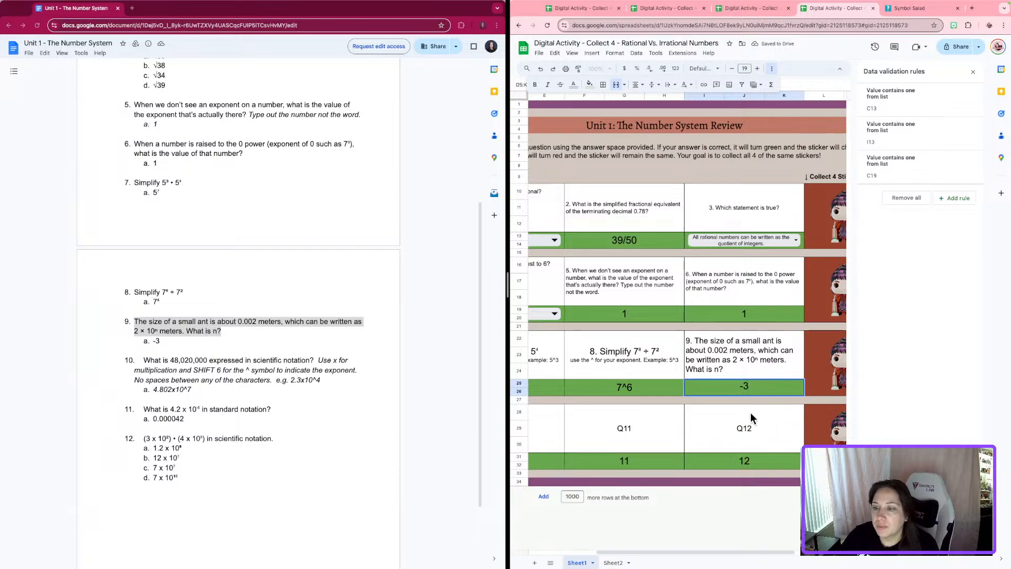
pyautogui.press('Return')
# - Set question 9's answer in cell P35 of the Sheet2 answer key to -3
pyautogui.click(611, 562)
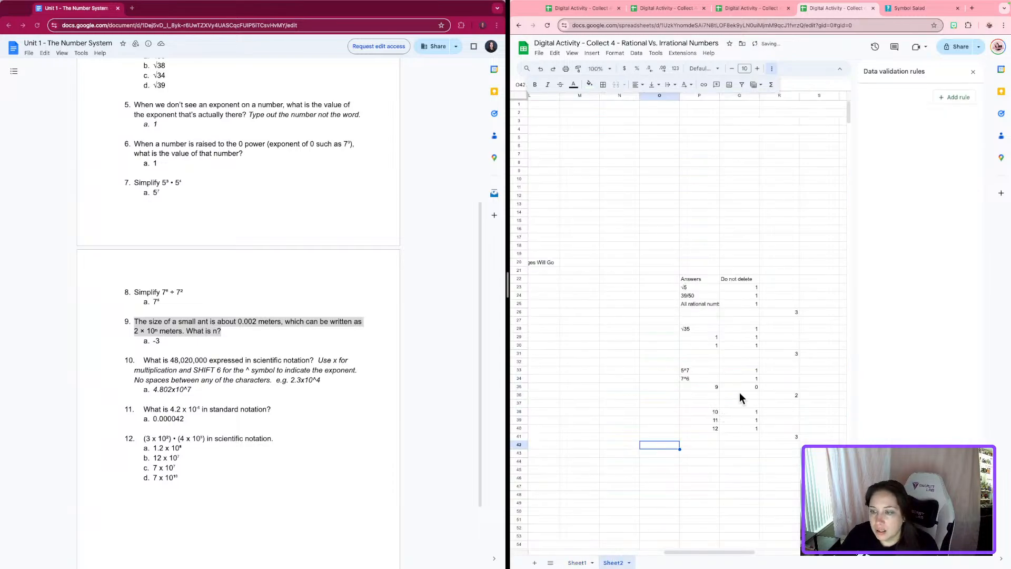
pyautogui.click(710, 388)
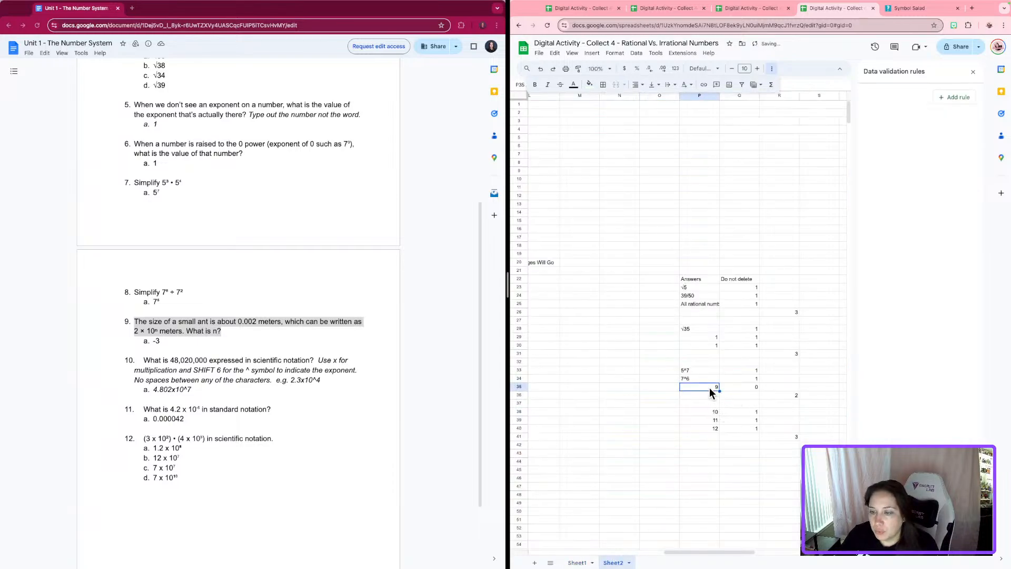
pyautogui.click(717, 488)
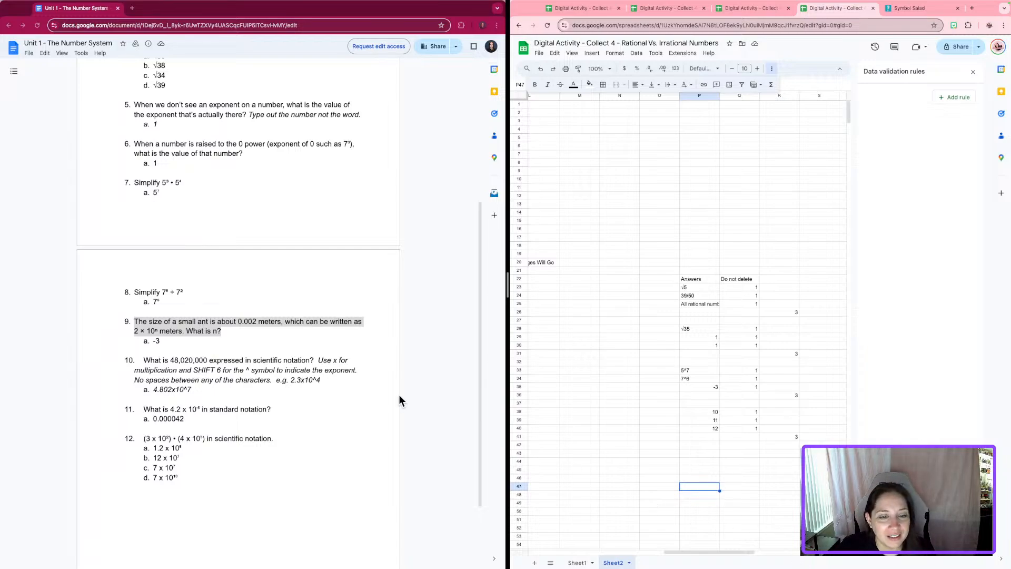
# - Replace the Q10 placeholder on Sheet1 with "10." followed by the document's question about 48,020,000 in scientific notation, including its typing instructions
pyautogui.click(325, 382)
pyautogui.moveTo(335, 382); pyautogui.dragTo(135, 362)
pyautogui.hotkey('ctrl', 'c')
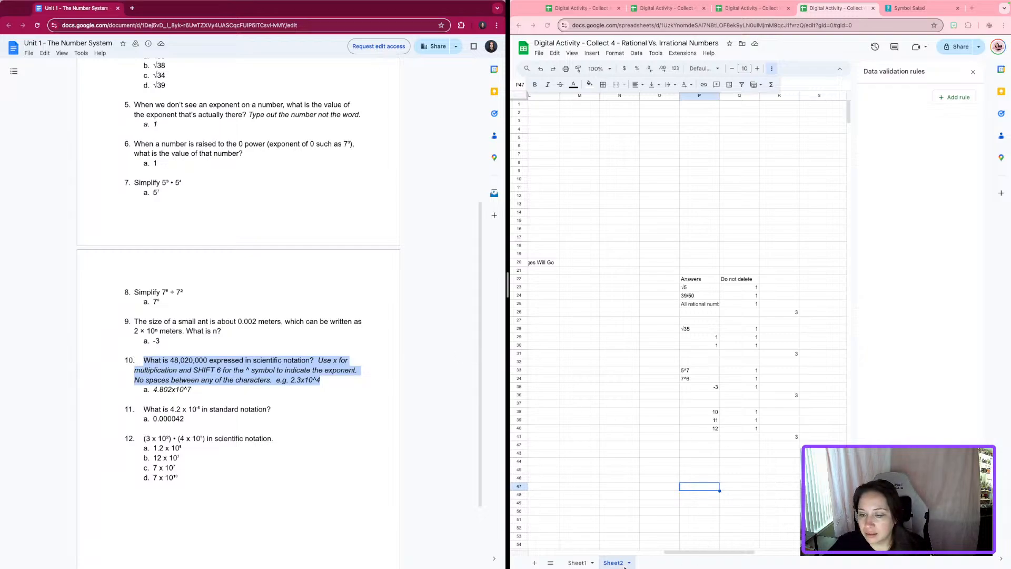
pyautogui.click(577, 562)
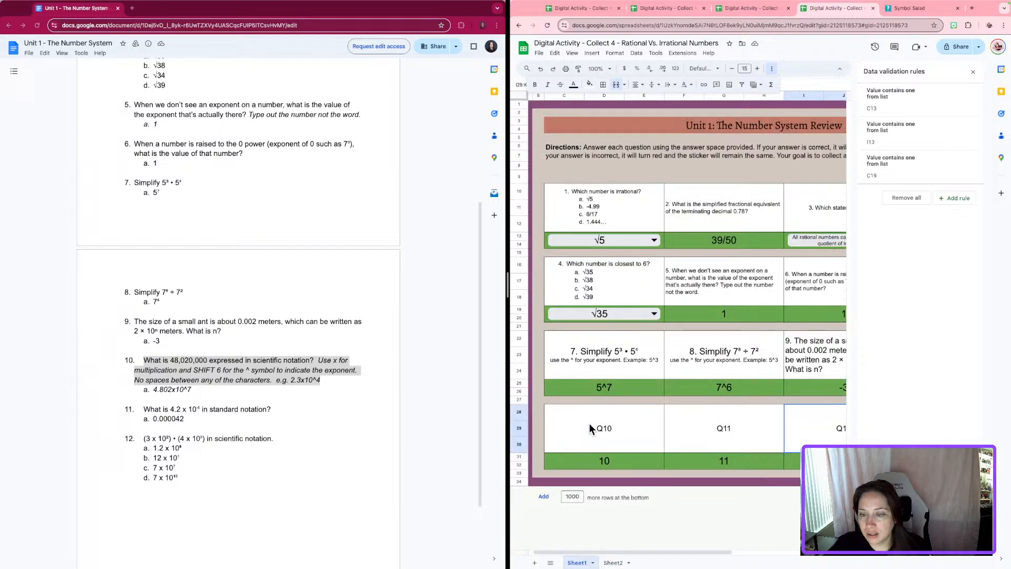
pyautogui.press('Return')
pyautogui.press('BackSpace')
pyautogui.press('BackSpace')
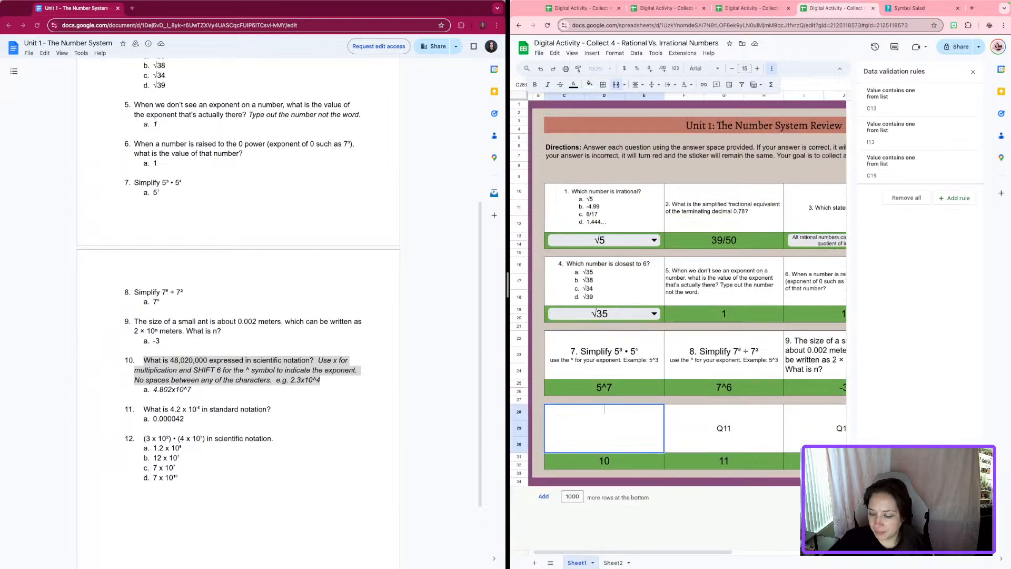
pyautogui.write('.')
pyautogui.hotkey('ctrl', 'v')
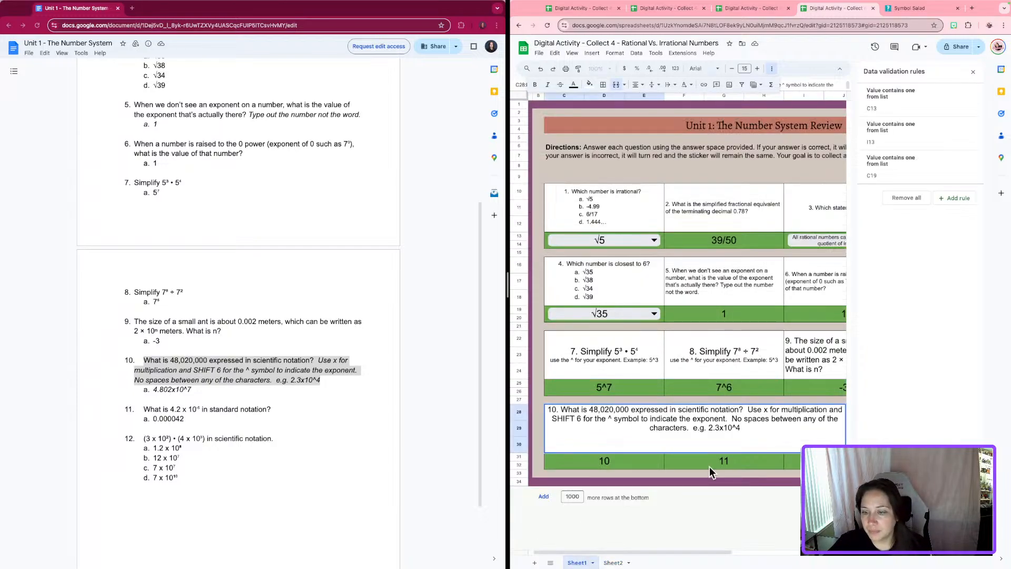
pyautogui.press('Return')
# - Apply question 5's cell formatting to question 10 and set question 10's font size to 12
pyautogui.click(757, 290)
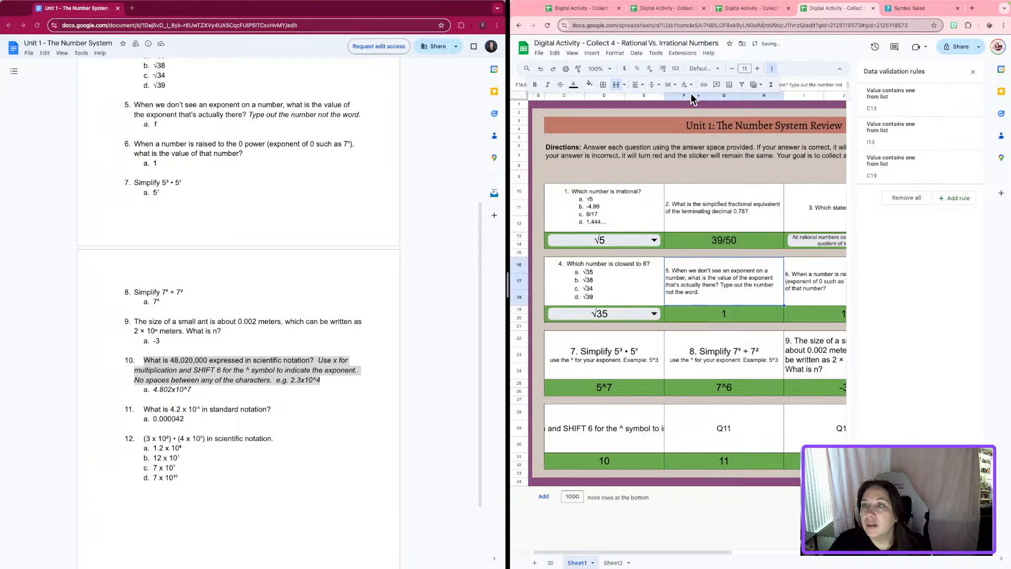
pyautogui.click(578, 69)
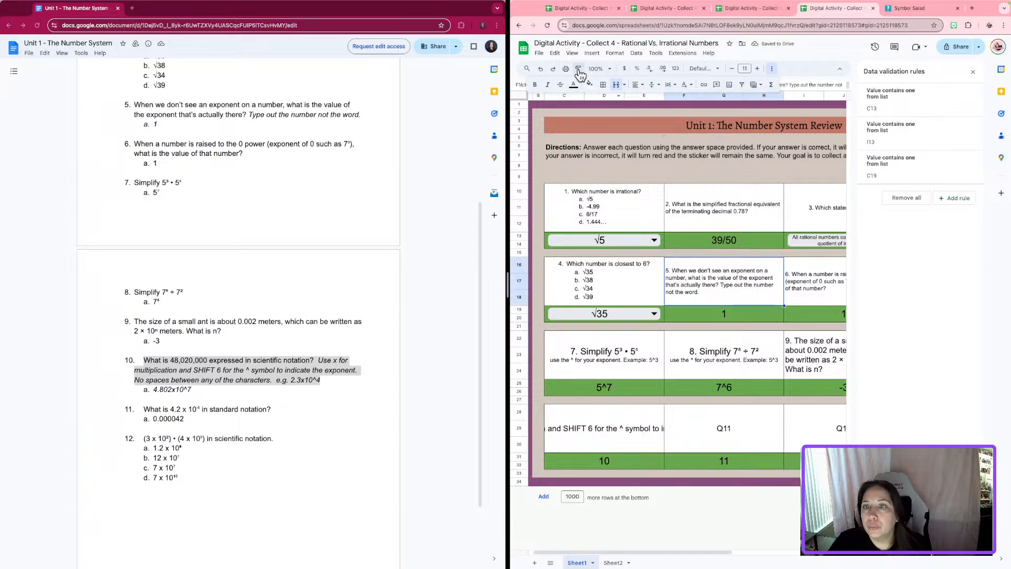
pyautogui.click(629, 437)
pyautogui.click(757, 68)
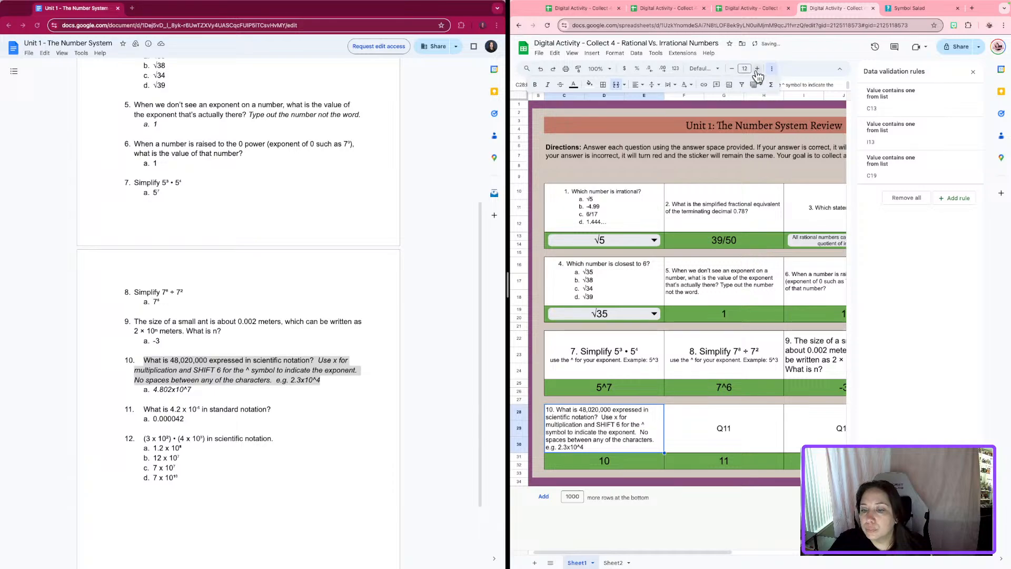
# - Enter 4.802x10^7 in the answer cell below question 10
pyautogui.doubleClick(622, 461)
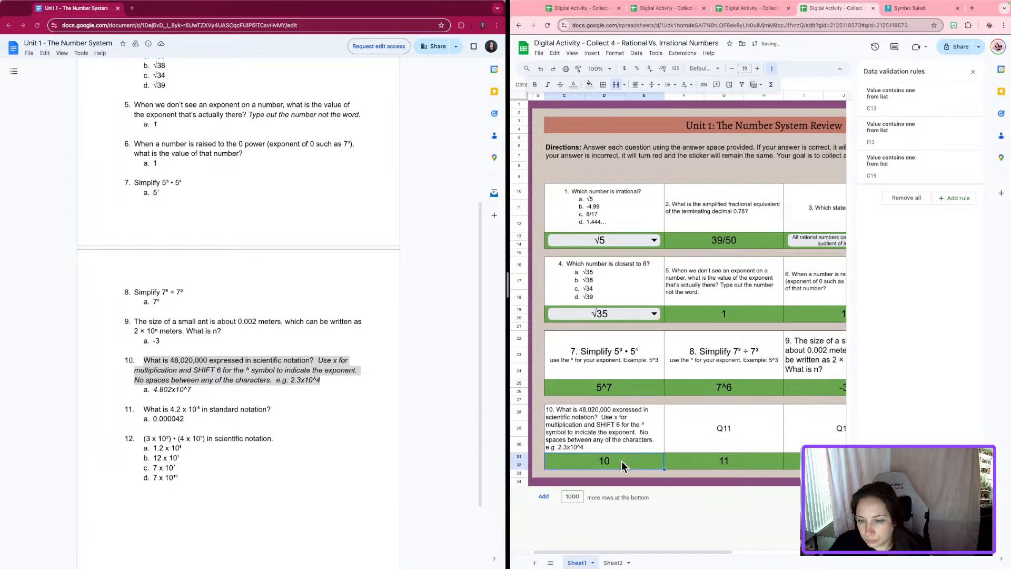
pyautogui.moveTo(622, 460); pyautogui.dragTo(564, 458)
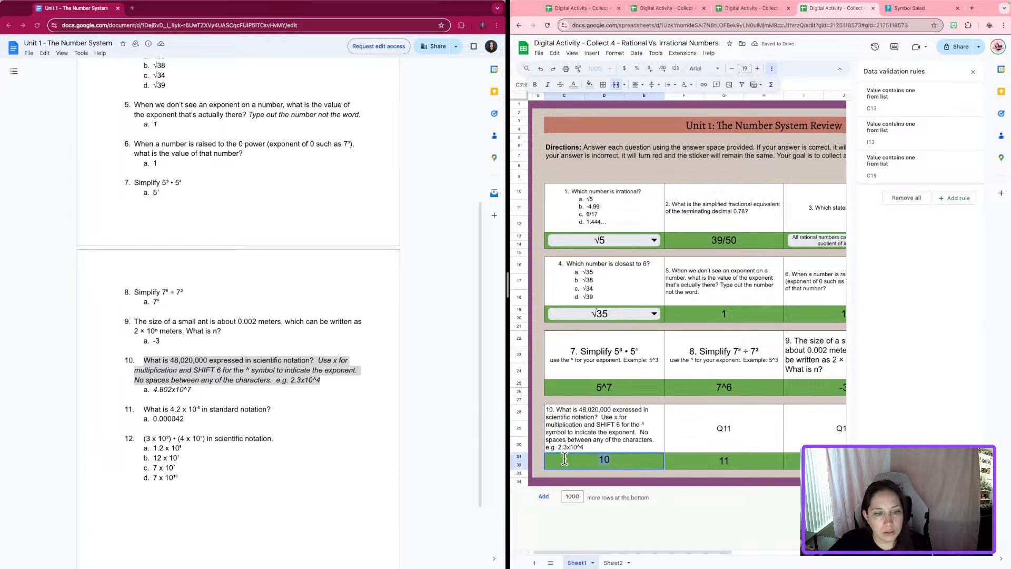
pyautogui.write('4.802')
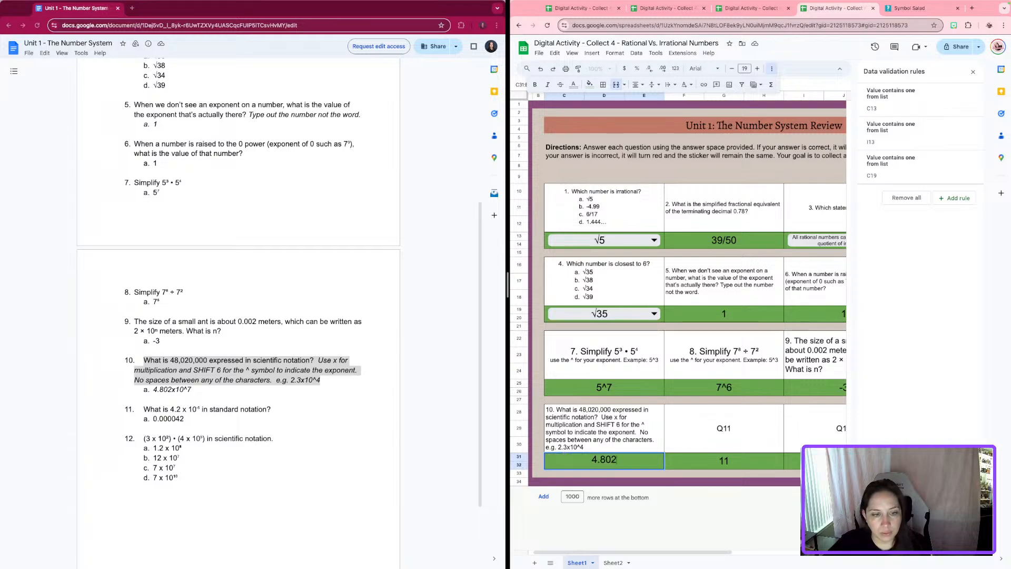
pyautogui.write('x10')
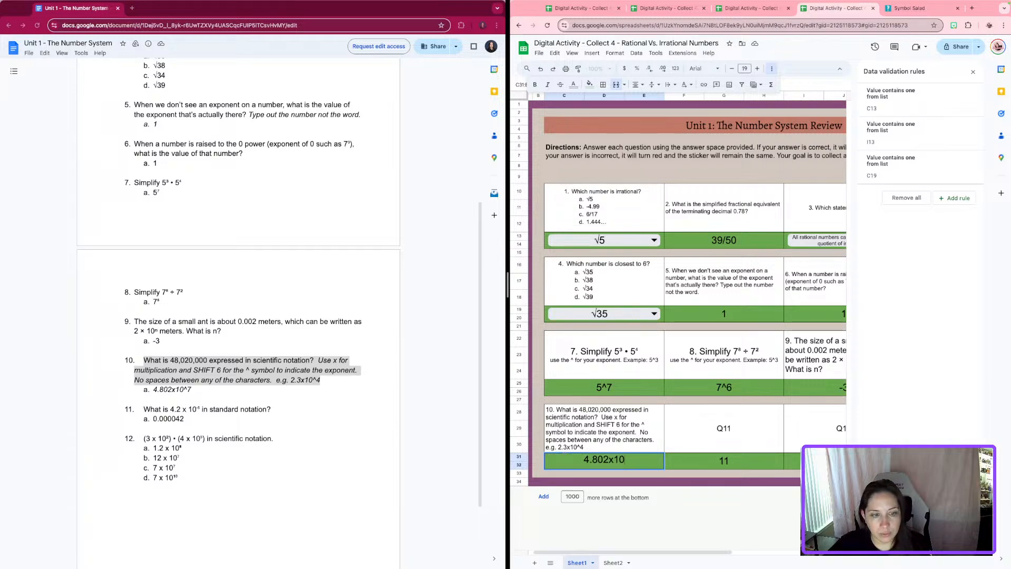
pyautogui.write('^7')
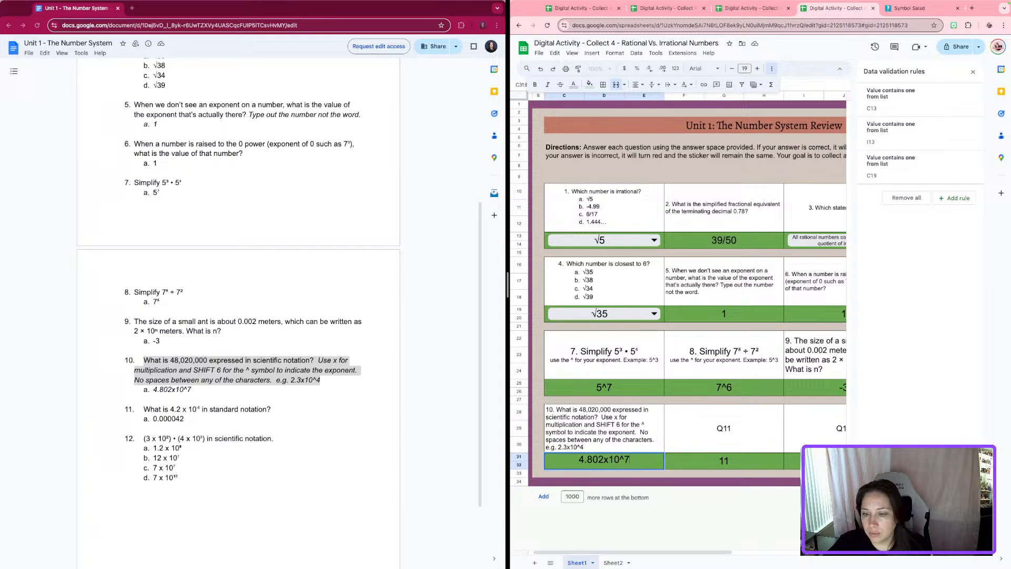
# - Copy question 10's answer, 4.802x10^7, into cell P38 of the Sheet2 answer key
pyautogui.moveTo(632, 459); pyautogui.dragTo(562, 458)
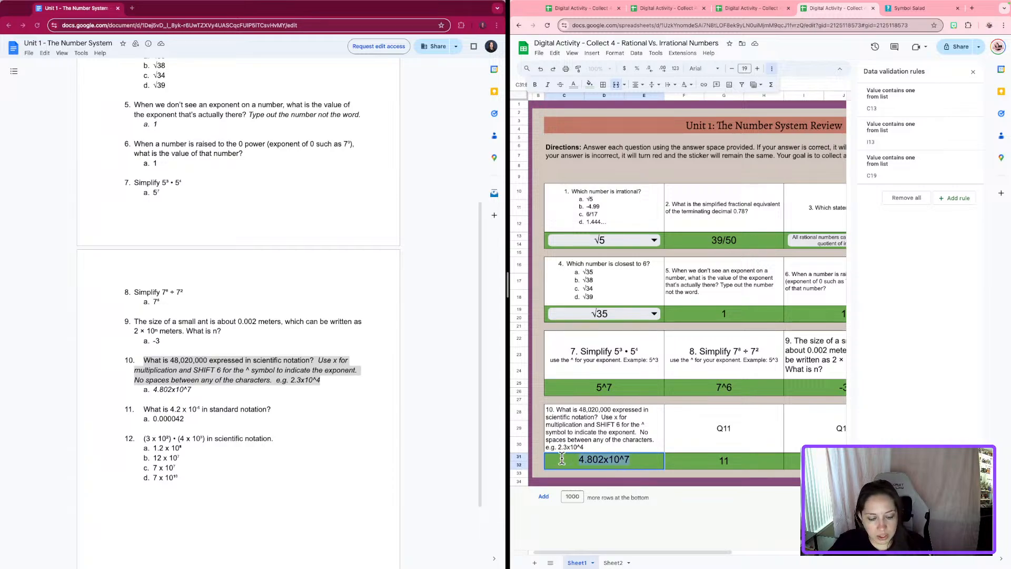
pyautogui.click(691, 425)
pyautogui.click(613, 562)
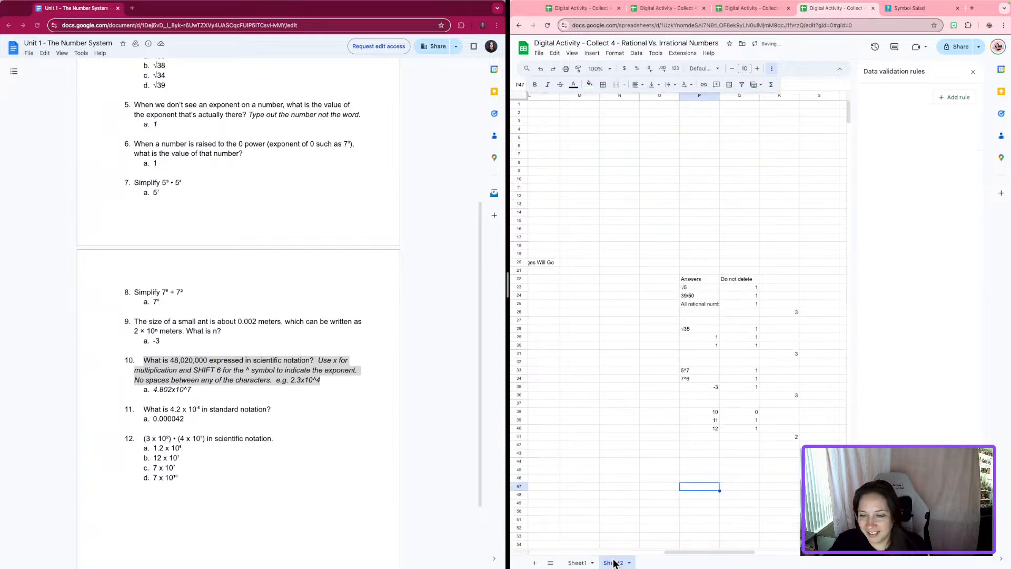
pyautogui.click(708, 411)
pyautogui.press('Delete')
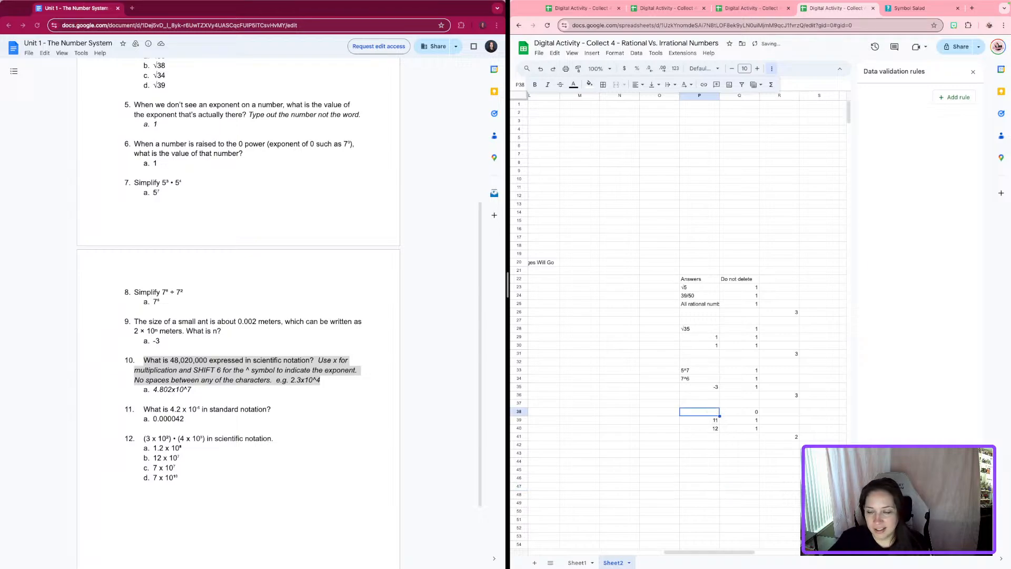
pyautogui.click(703, 454)
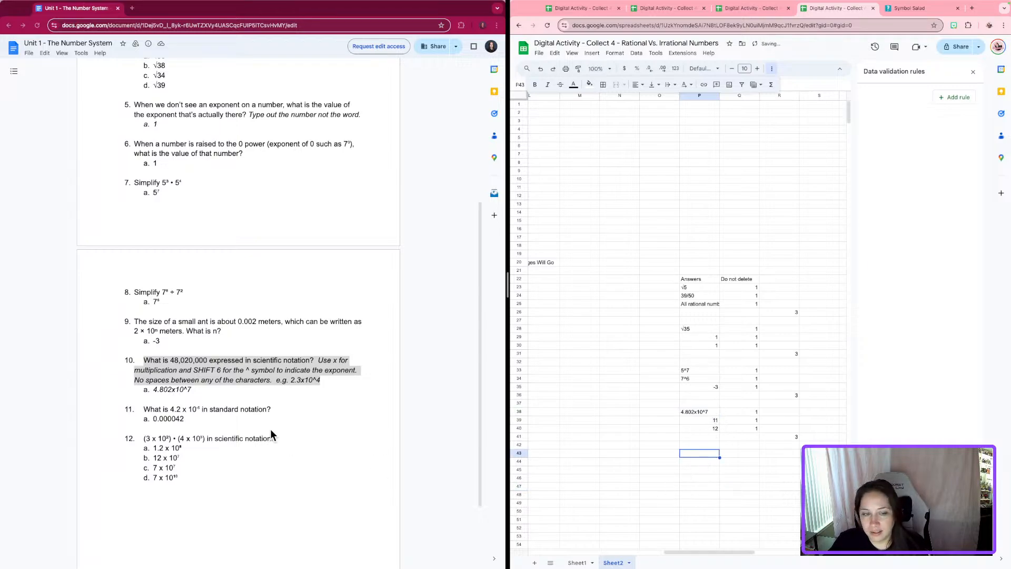
# - Replace the Q11 placeholder on Sheet1 with "11." followed by the document's question "What is 4.2 x 10⁻⁵ in standard notation?"
pyautogui.click(275, 429)
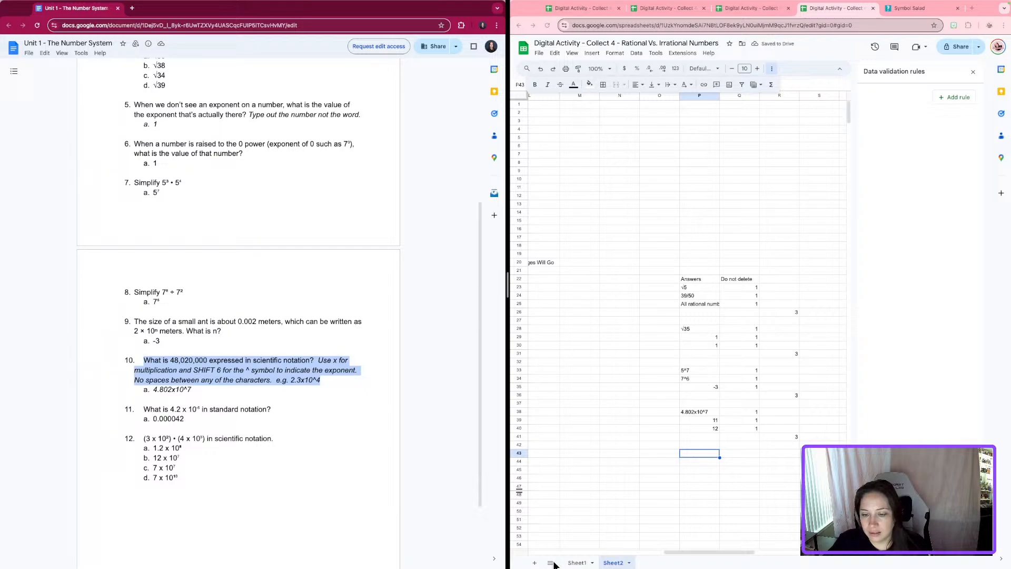
pyautogui.click(577, 563)
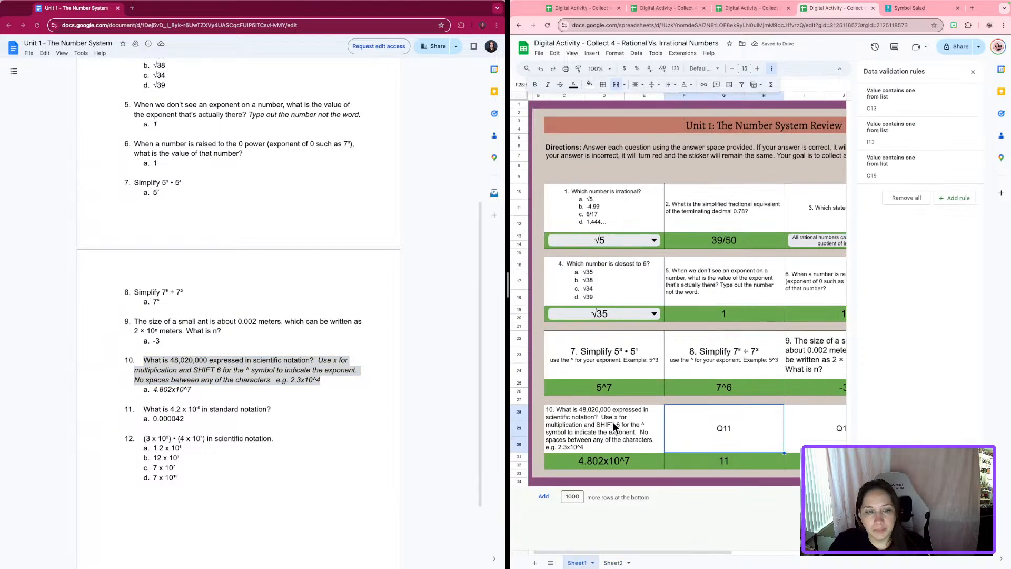
pyautogui.click(282, 409)
pyautogui.moveTo(282, 409); pyautogui.dragTo(151, 412)
pyautogui.hotkey('ctrl', 'c')
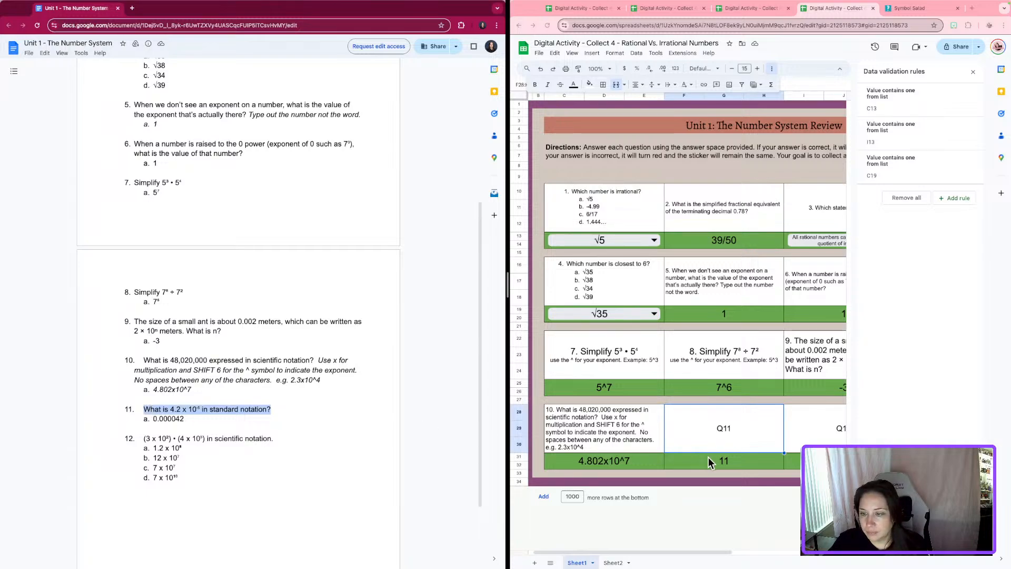
pyautogui.doubleClick(725, 431)
pyautogui.press('BackSpace')
pyautogui.press('BackSpace')
pyautogui.press('BackSpace')
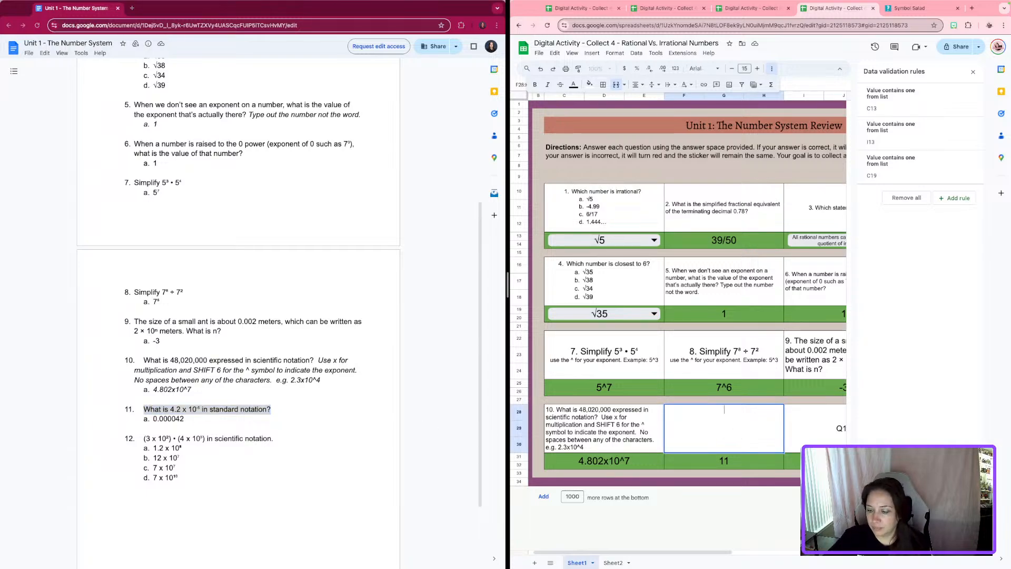
pyautogui.write('11.')
pyautogui.hotkey('ctrl', 'v')
pyautogui.click(756, 475)
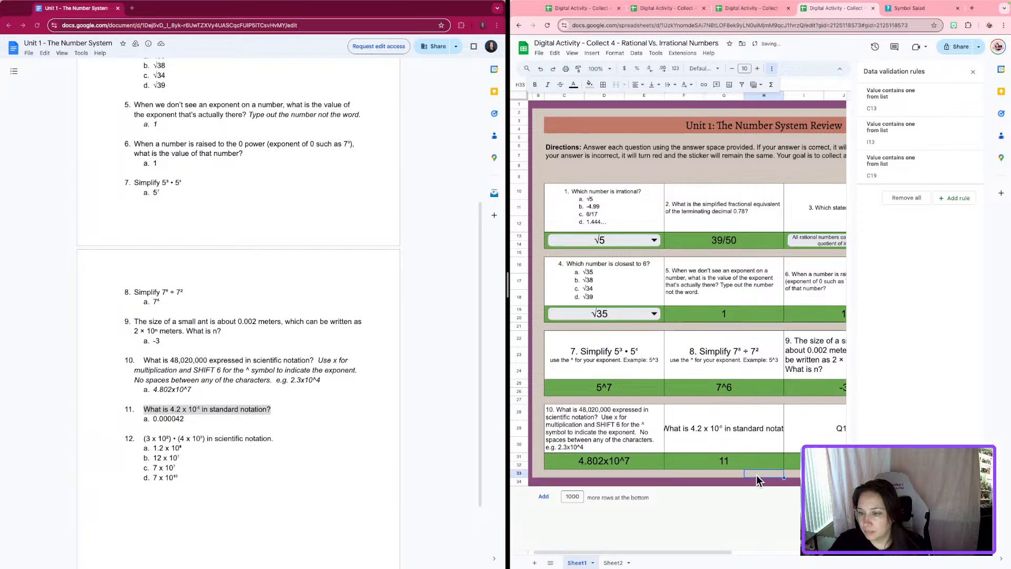
# - Apply question 9's cell formatting to question 11 and set question 11's font size to 20
pyautogui.click(754, 427)
pyautogui.click(806, 369)
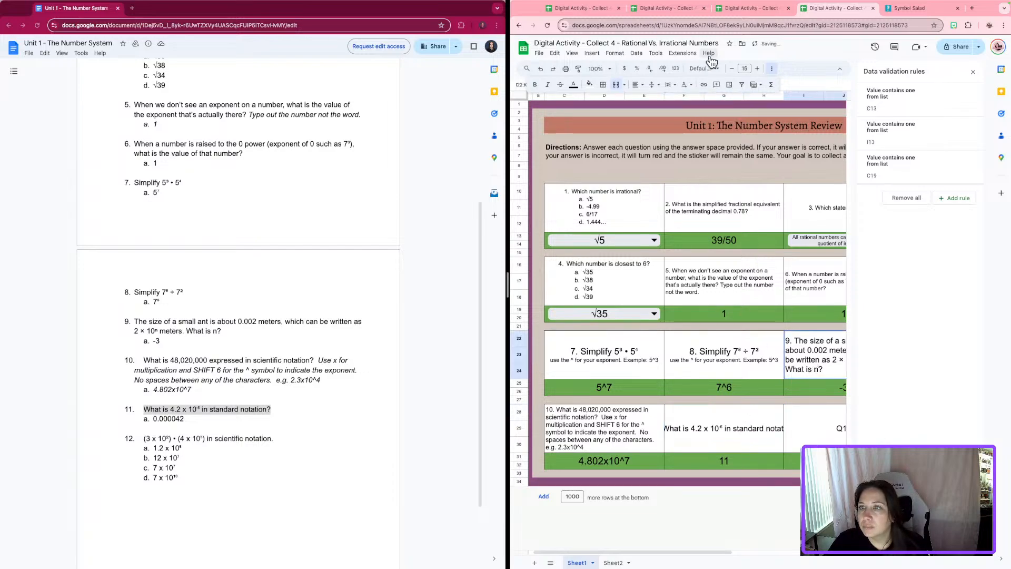
pyautogui.click(578, 69)
pyautogui.click(738, 428)
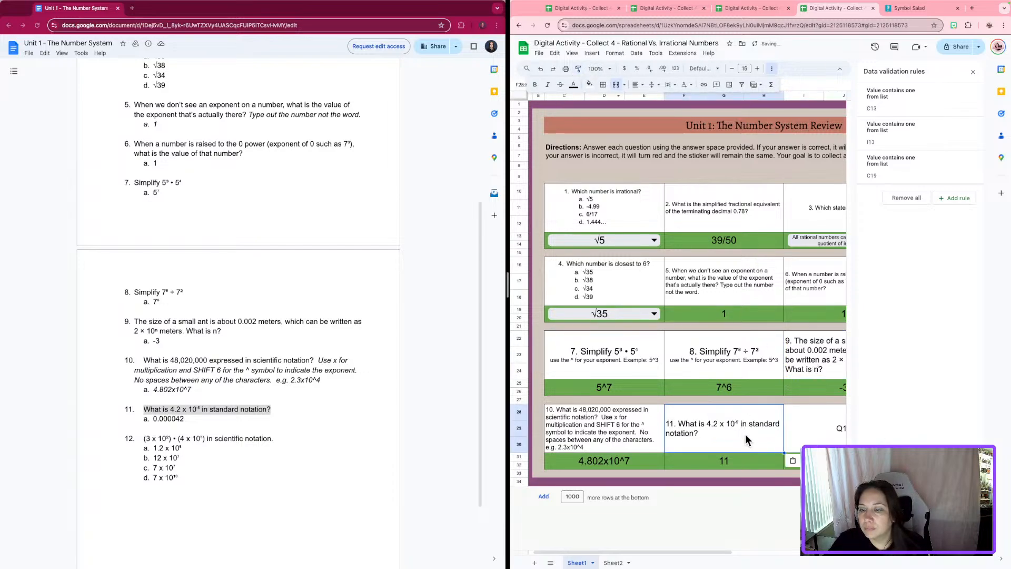
pyautogui.click(757, 69)
pyautogui.click(758, 69)
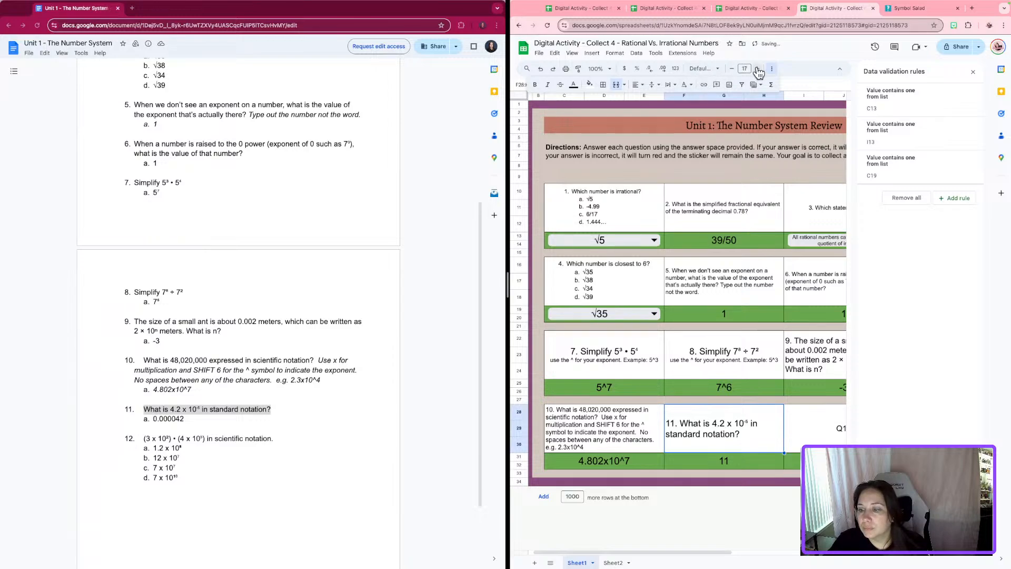
pyautogui.click(757, 69)
pyautogui.click(758, 69)
pyautogui.click(757, 69)
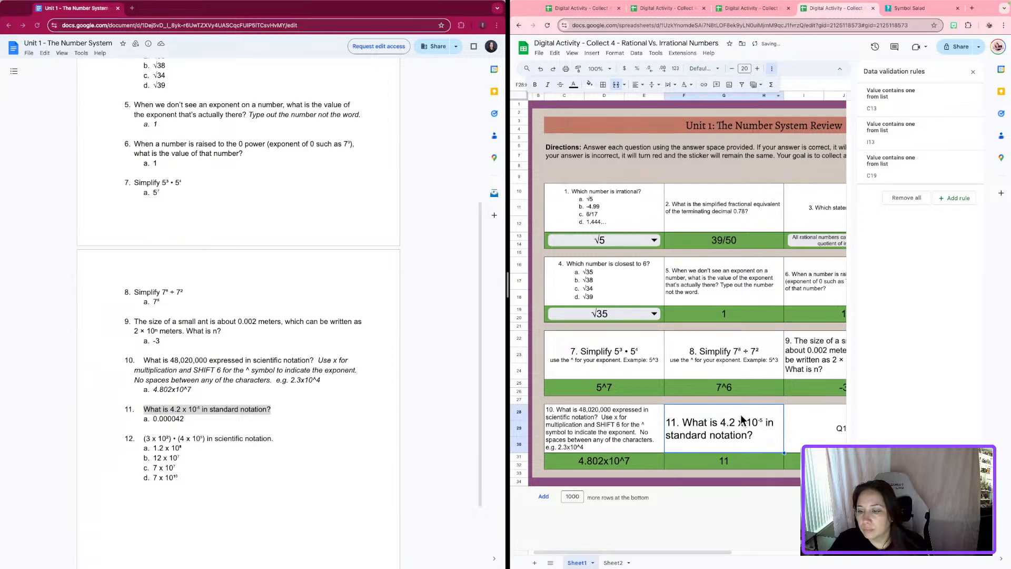
# - Enter 0.000042 in the answer cell below question 11
pyautogui.click(728, 461)
pyautogui.write('0.000')
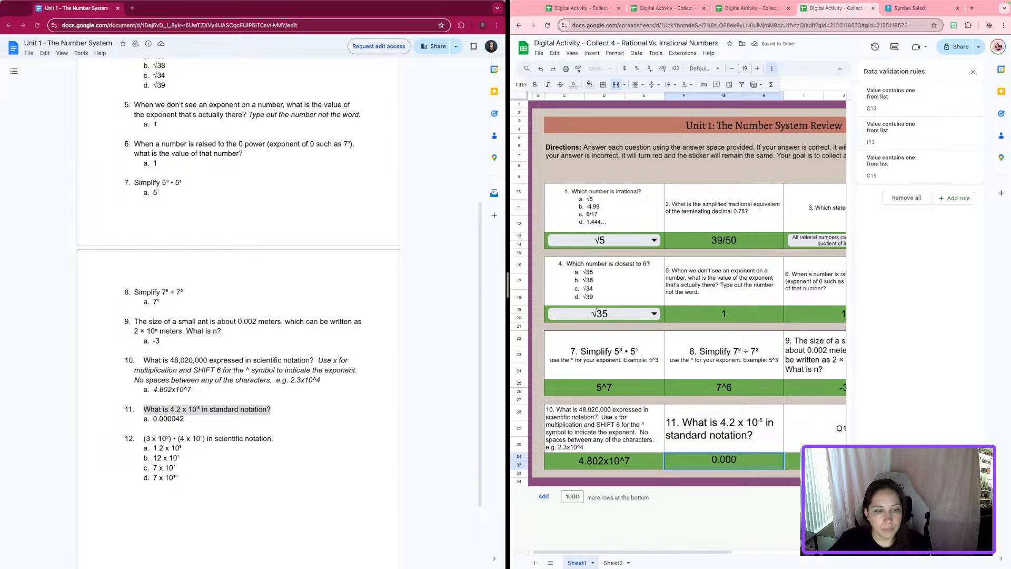
pyautogui.write('042')
pyautogui.press('Return')
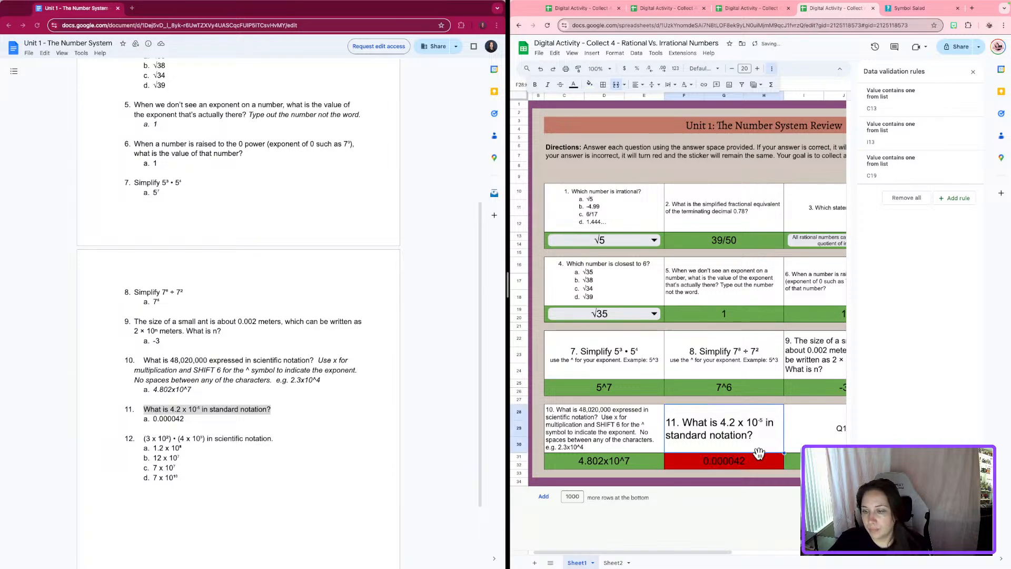
# - Copy question 11's answer, 0.000042, into cell P39 of the Sheet2 answer key
pyautogui.doubleClick(751, 459)
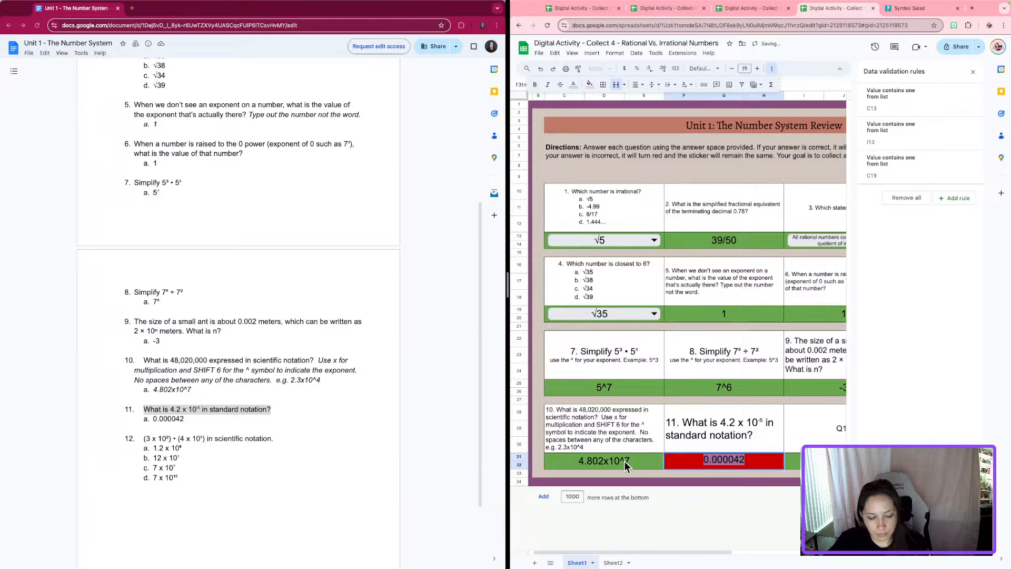
pyautogui.click(613, 563)
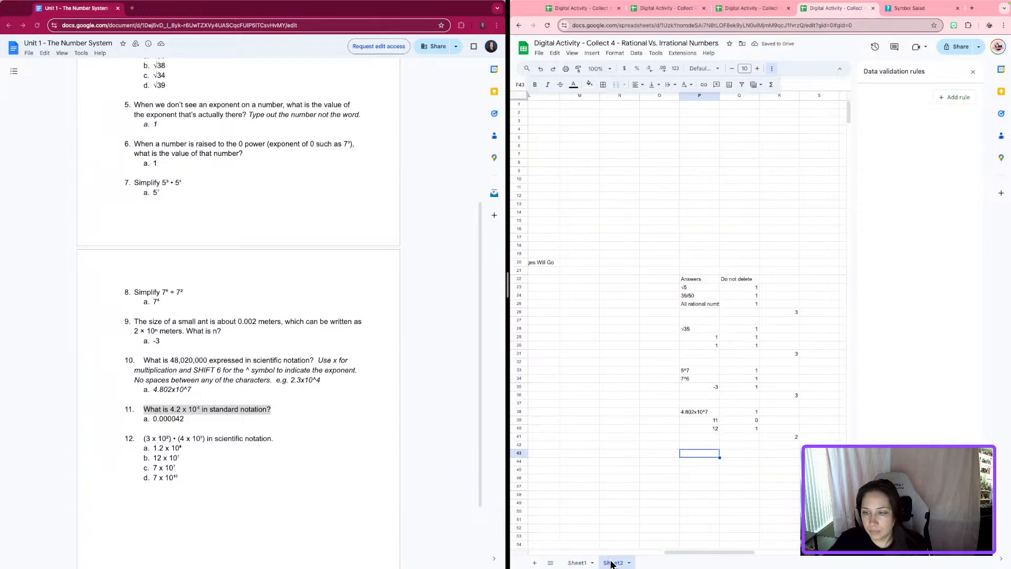
pyautogui.click(708, 419)
pyautogui.hotkey('ctrl', 'v')
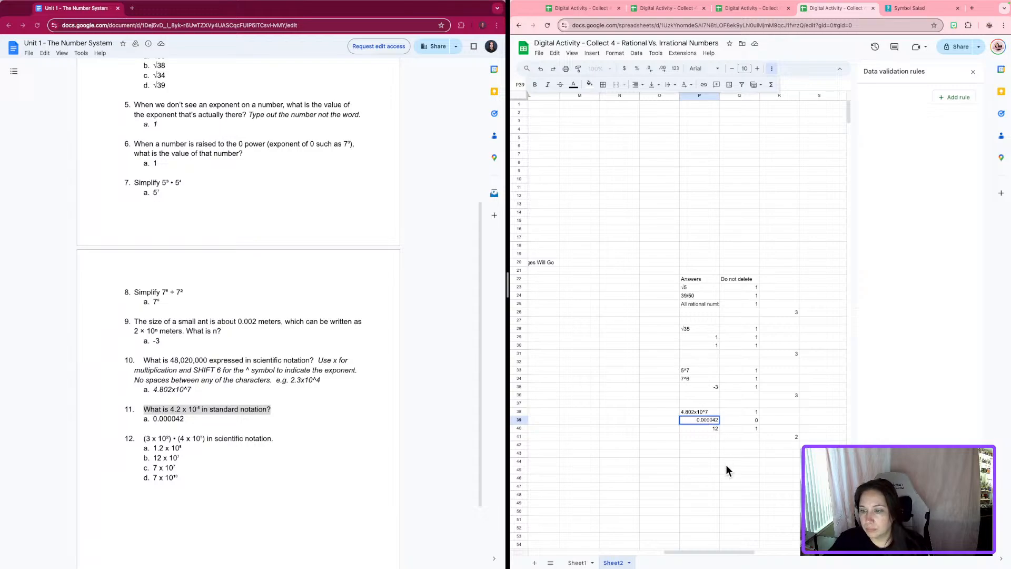
# - Capture a screenshot of the document's question 12 with its four answer choices and clear the Q12 placeholder on Sheet1
pyautogui.click(577, 563)
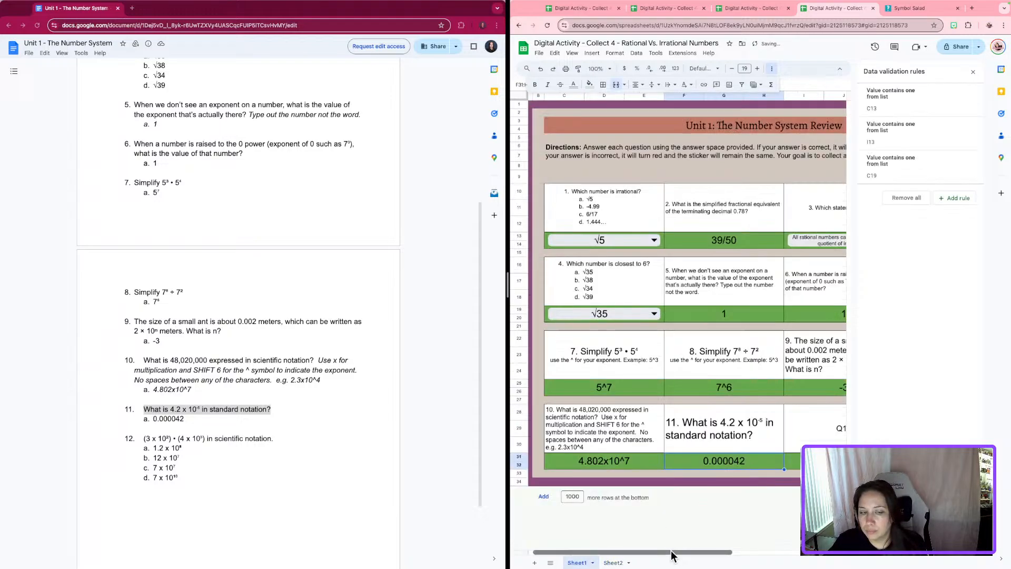
pyautogui.hscroll(5, 672, 555)
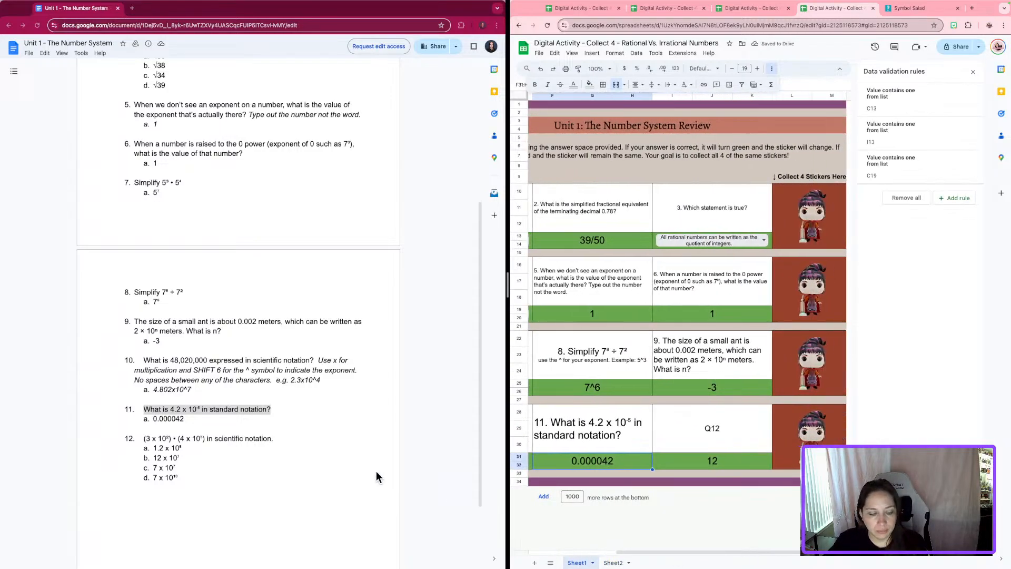
pyautogui.press('super+shift+4')
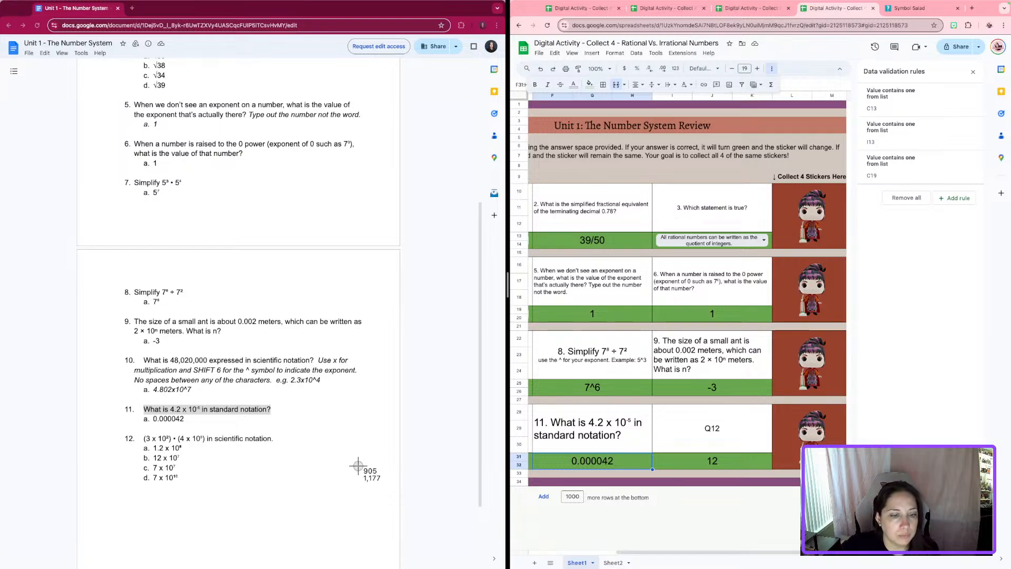
pyautogui.moveTo(124, 432); pyautogui.dragTo(278, 487)
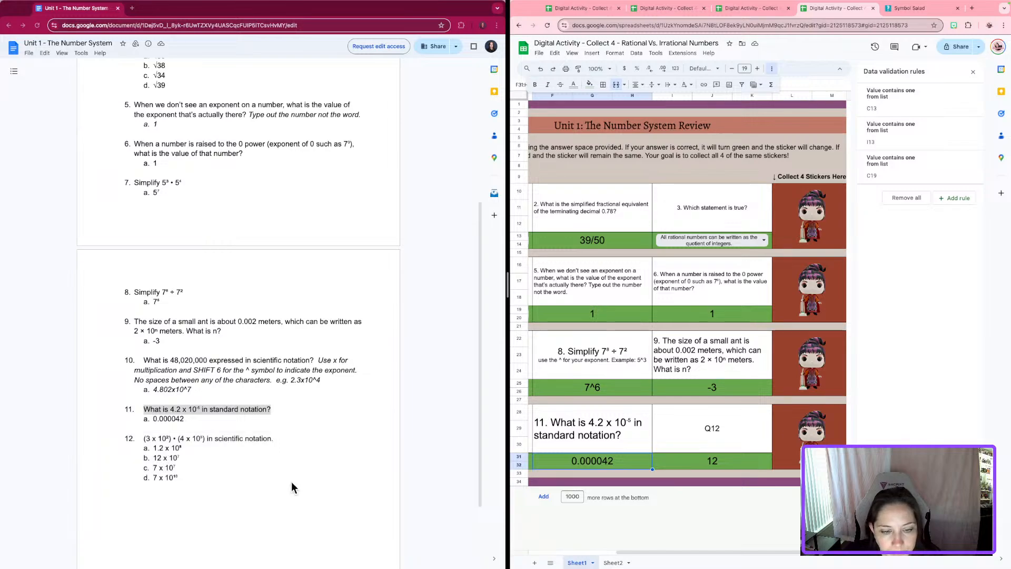
pyautogui.click(699, 425)
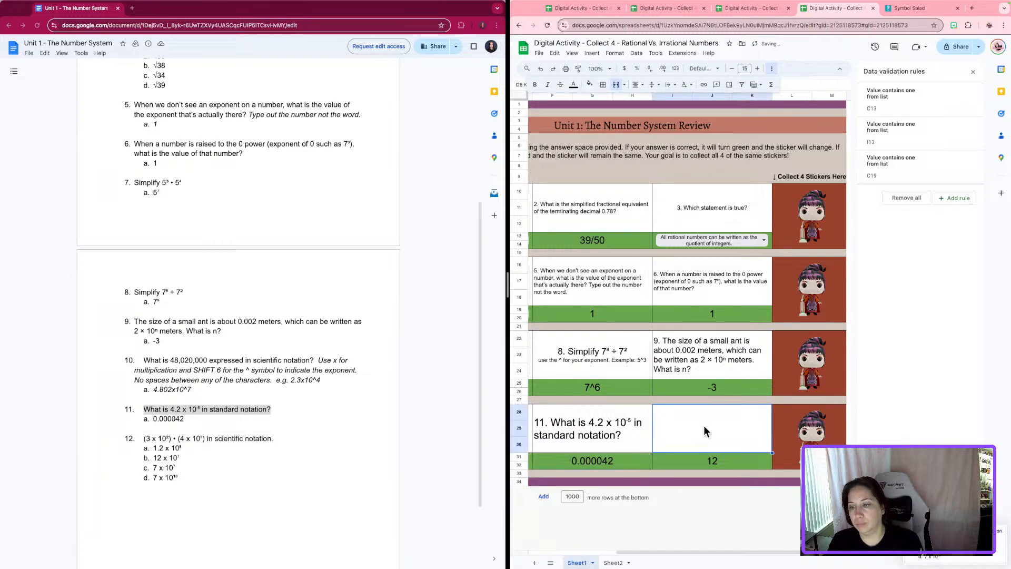
# - Insert the screenshot of question 12 as an image inside the empty question 12 cell on Sheet1
pyautogui.click(592, 53)
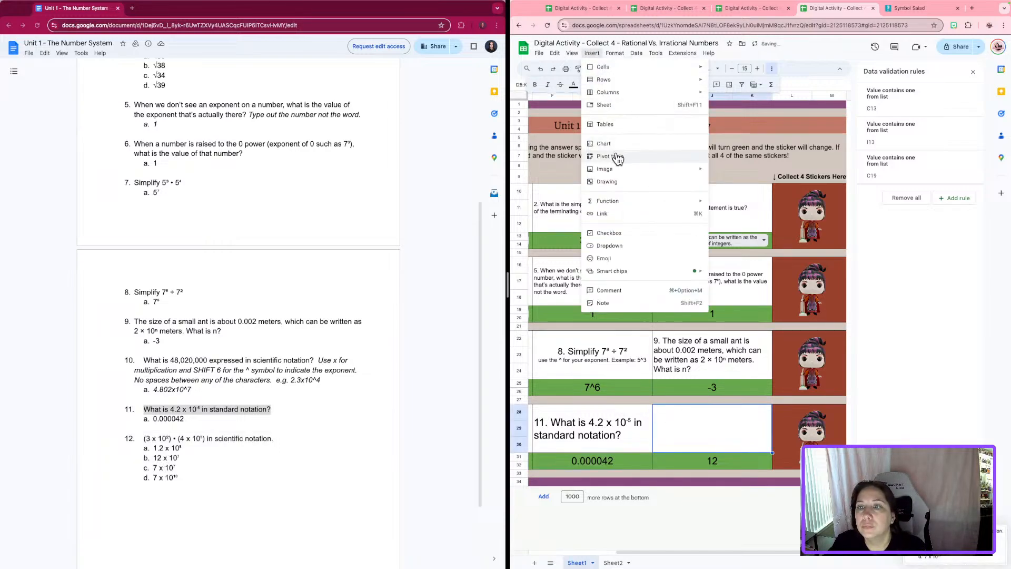
pyautogui.moveTo(634, 172)
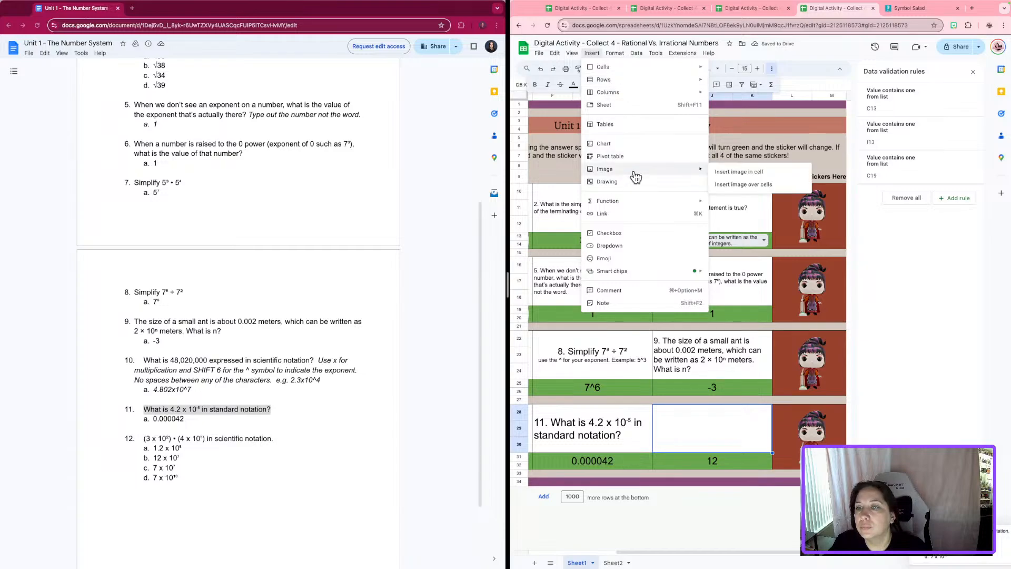
pyautogui.click(737, 172)
pyautogui.click(758, 353)
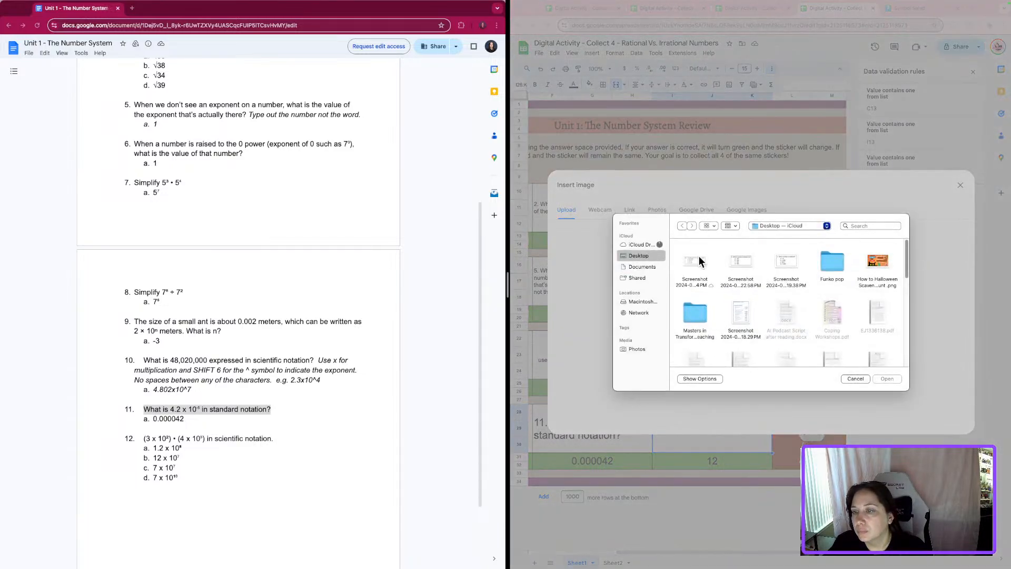
pyautogui.click(697, 258)
pyautogui.click(887, 379)
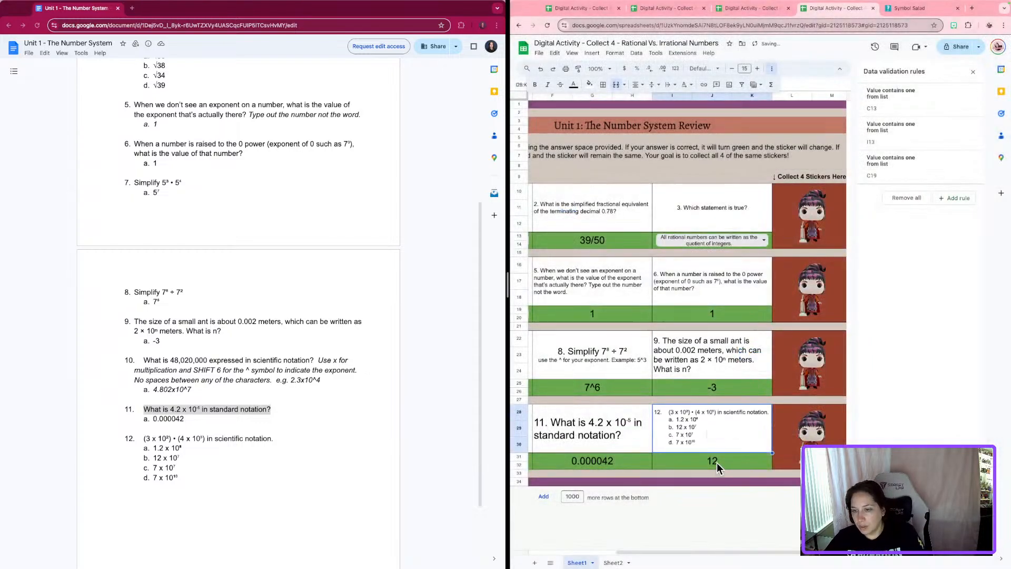
# - Add a dropdown validation rule to question 12's answer cell with 1.2 x 10⁸ as its first option, taking the superscript 8 from Symbol Salad
pyautogui.click(717, 462)
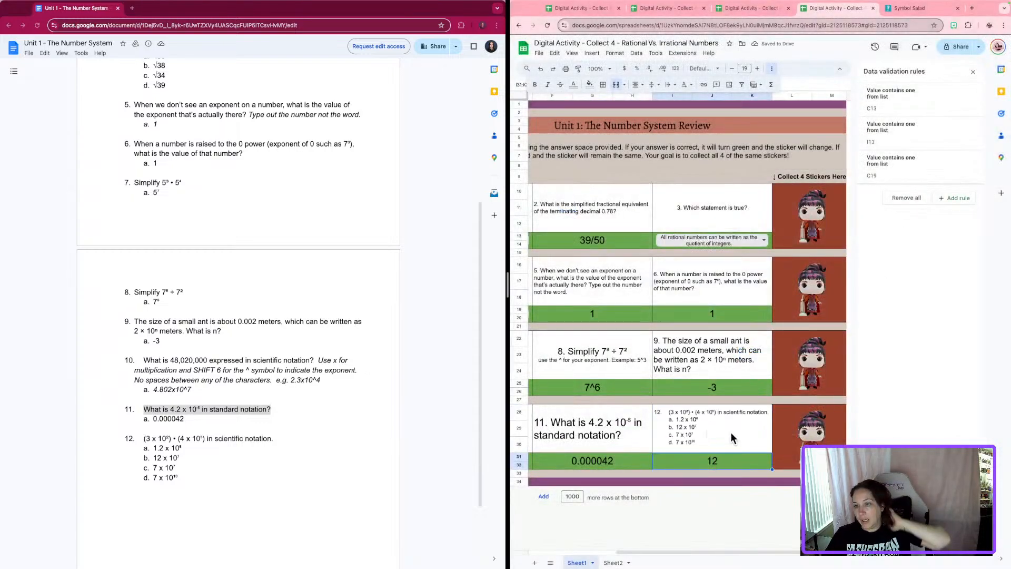
pyautogui.click(954, 198)
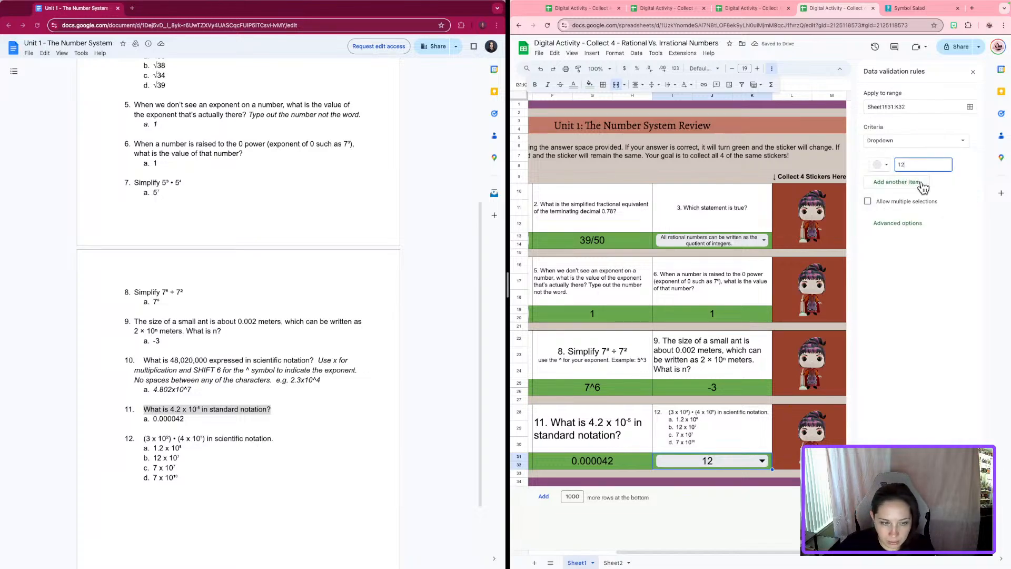
pyautogui.press('BackSpace')
pyautogui.write('1')
pyautogui.press('BackSpace')
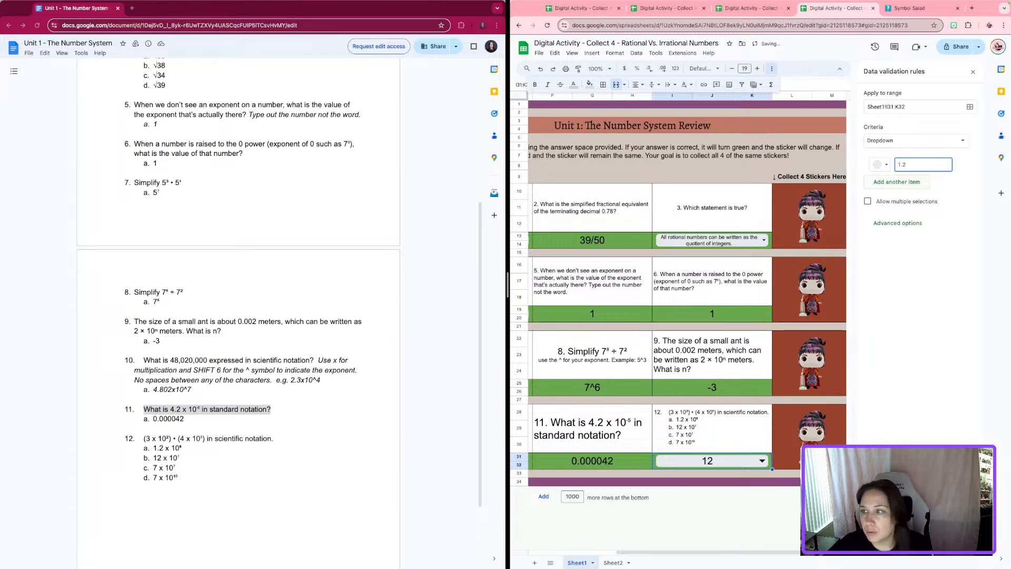
pyautogui.write('.2 x 1')
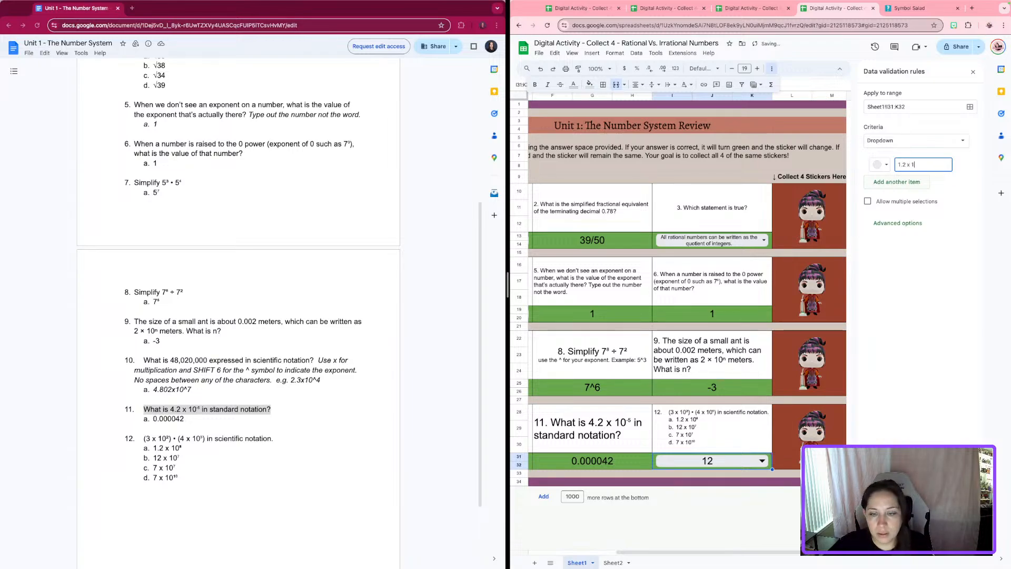
pyautogui.write('0')
pyautogui.click(923, 13)
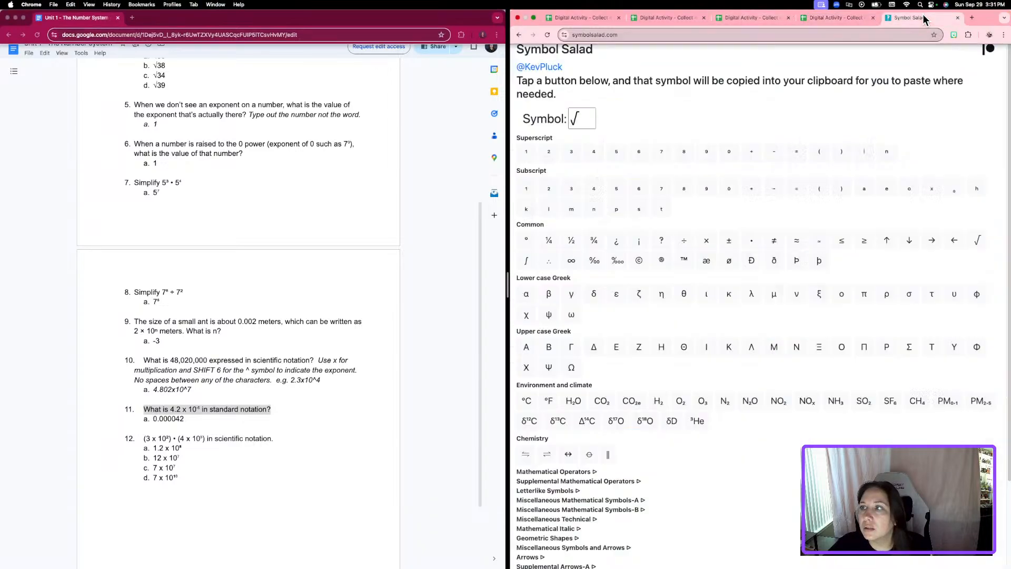
pyautogui.click(684, 151)
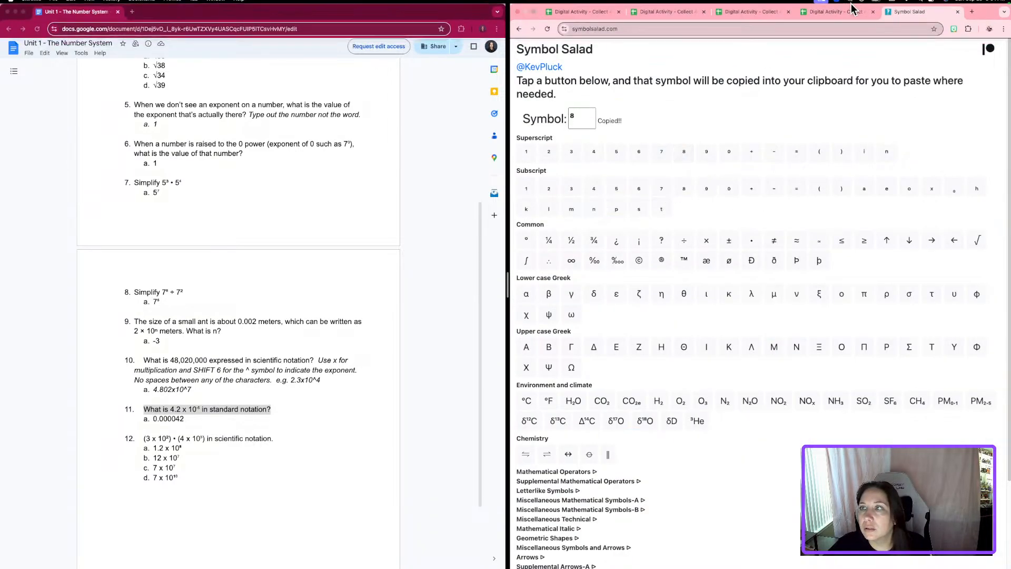
pyautogui.click(851, 10)
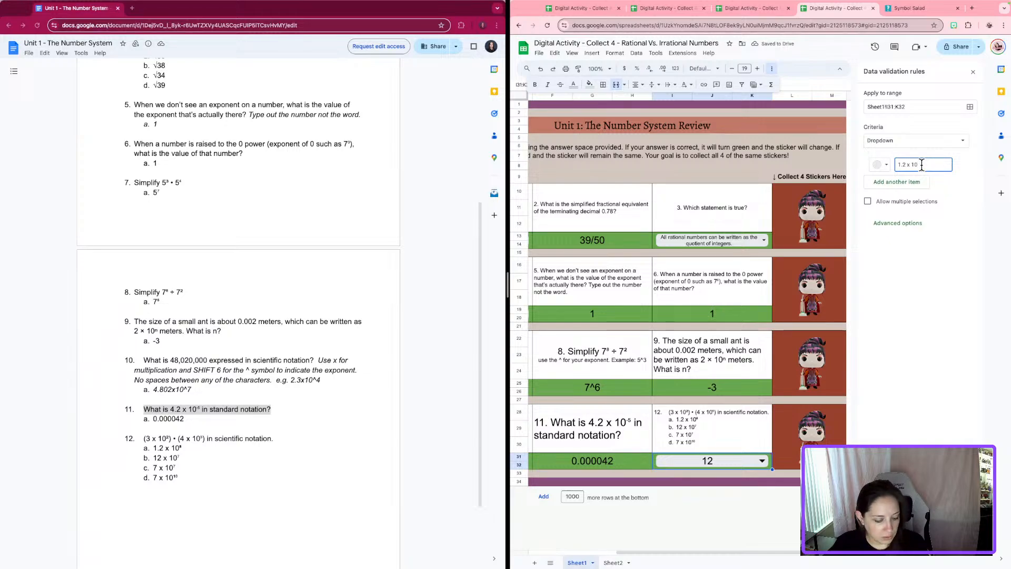
pyautogui.write('⁸')
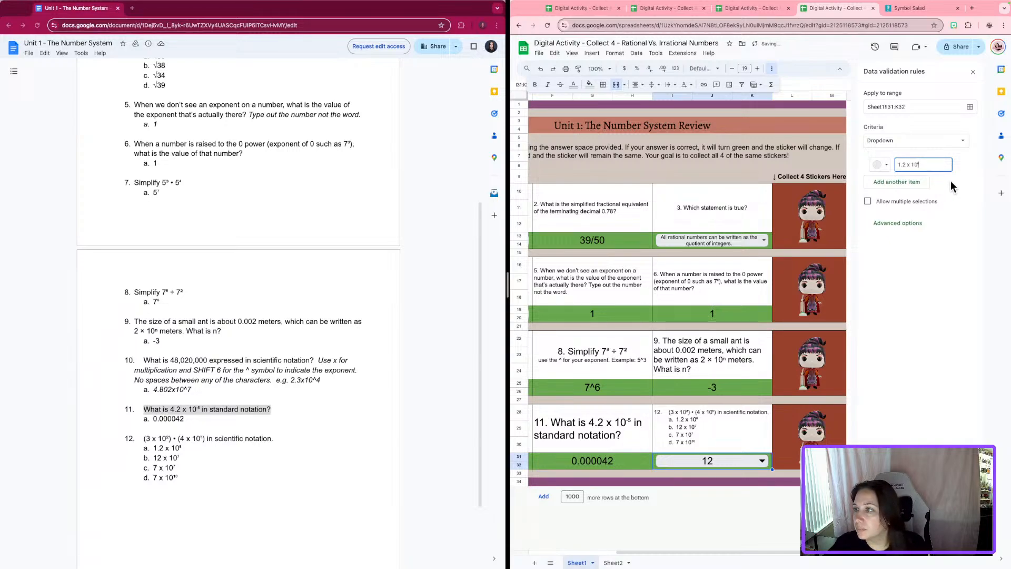
# - Add 12 x 10⁷ and 7 x 10⁷ as the dropdown's second and third options, copying the superscript 7 from Symbol Salad
pyautogui.click(915, 184)
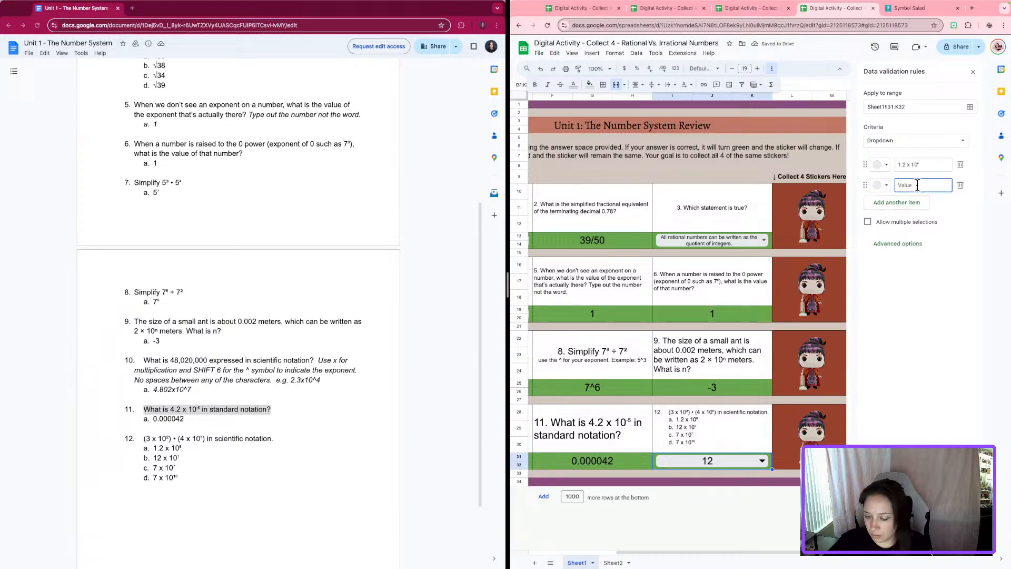
pyautogui.write('12 x 10')
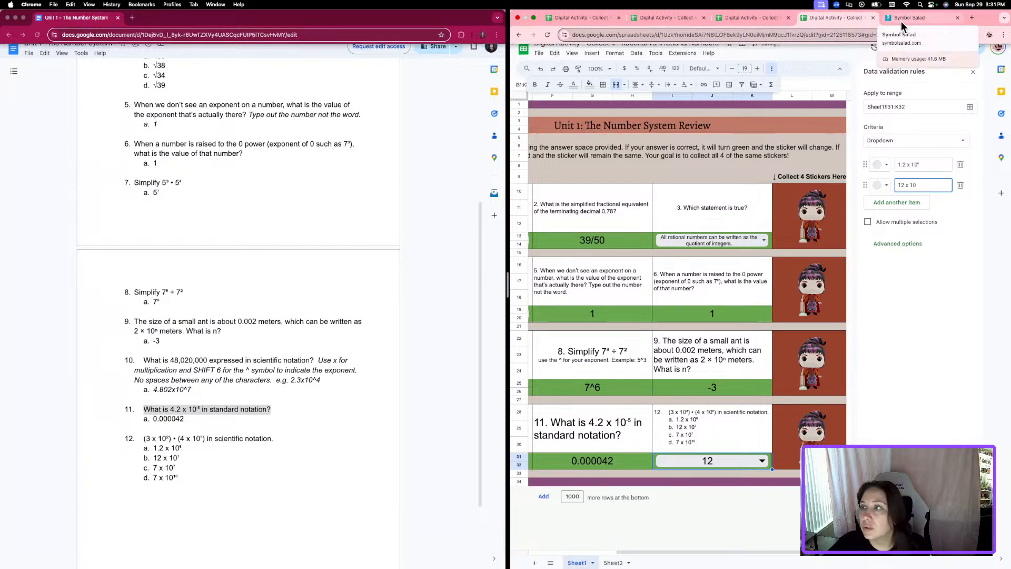
pyautogui.click(901, 19)
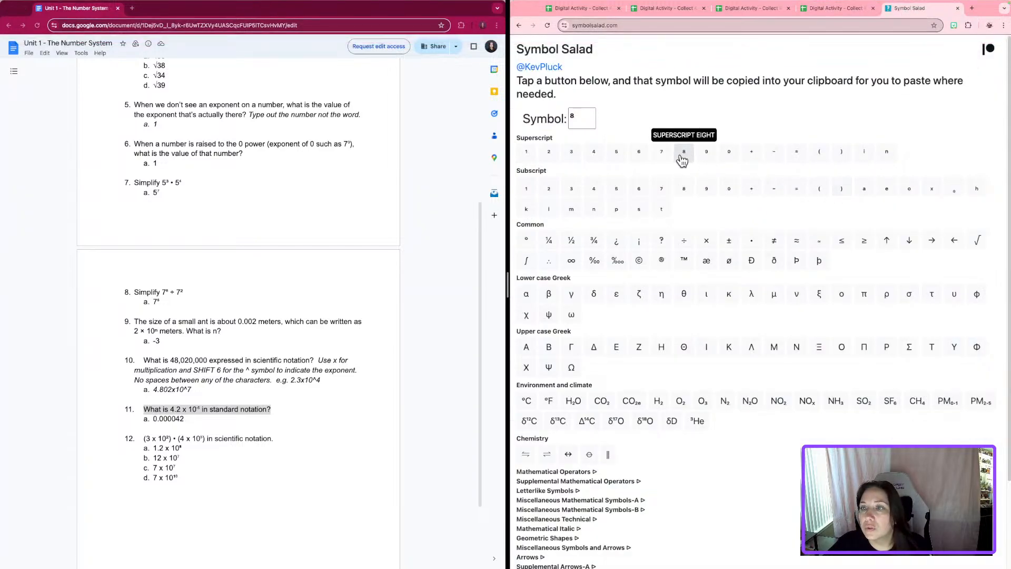
pyautogui.click(661, 152)
pyautogui.click(843, 8)
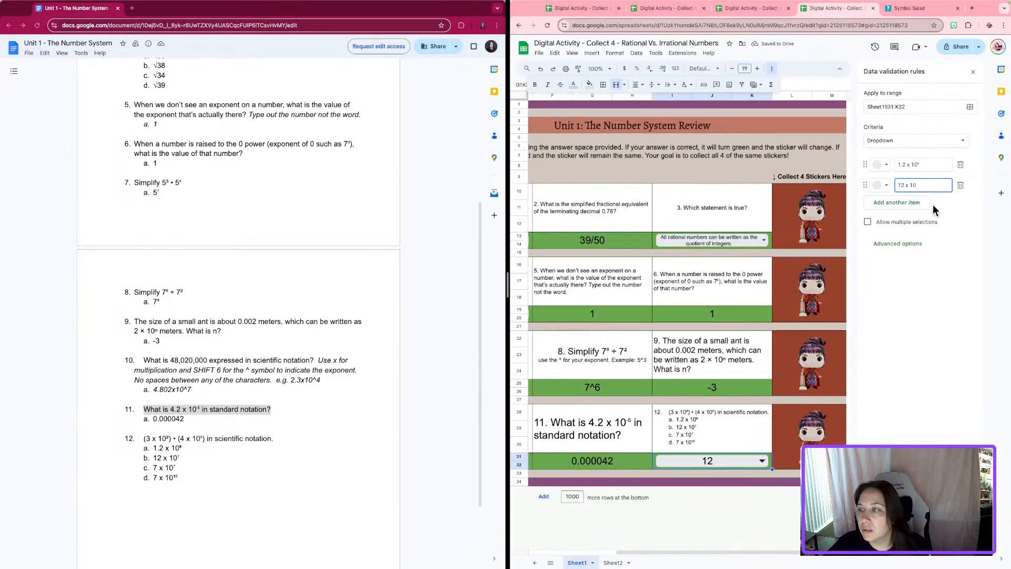
pyautogui.write('⁷')
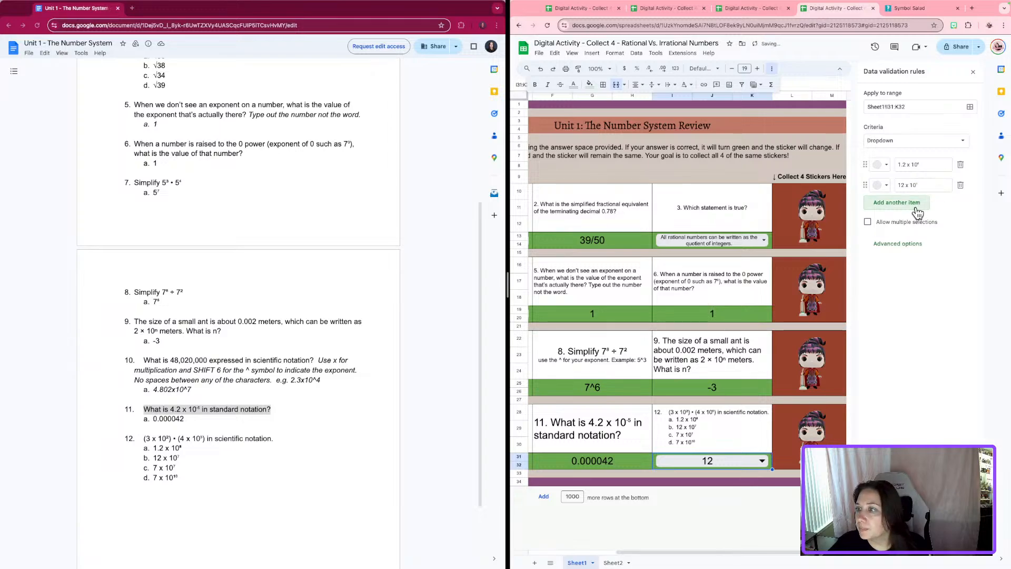
pyautogui.click(917, 208)
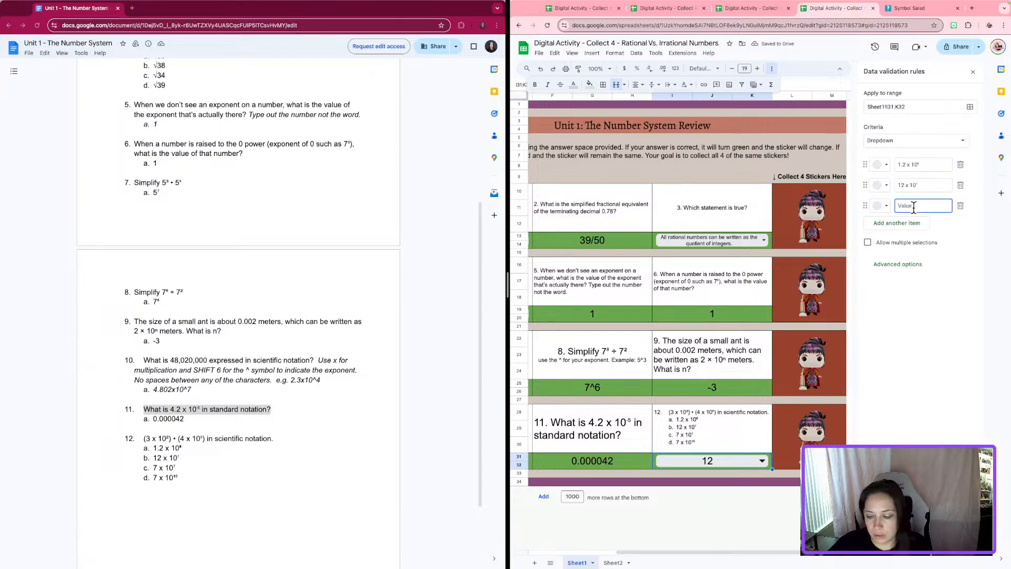
pyautogui.write('7 x 10⁷')
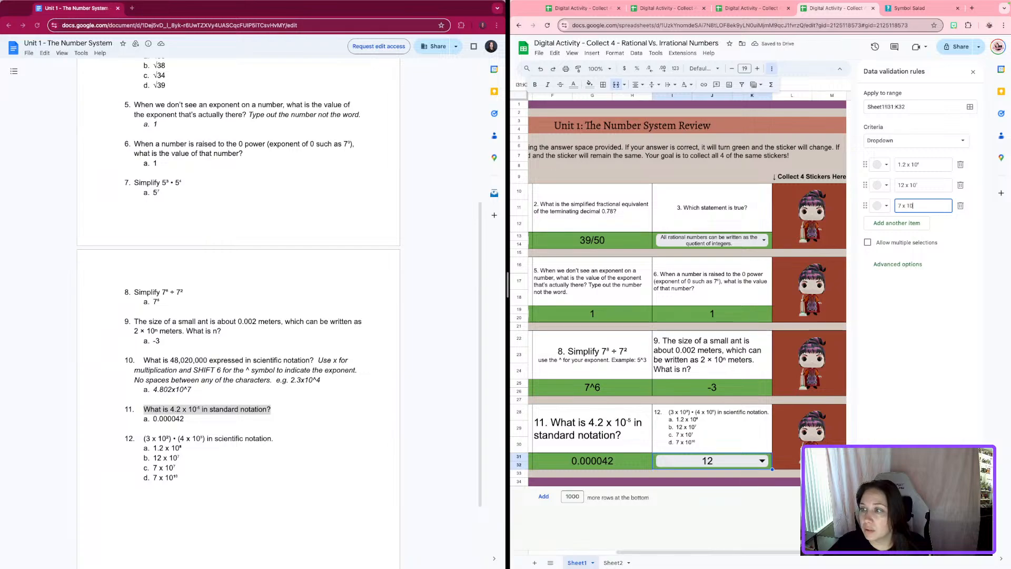
# - Add 7 x 10¹⁰ as the dropdown's fourth option with superscript digits copied from Symbol Salad, and save the rule
pyautogui.click(913, 224)
pyautogui.write('7 x 10')
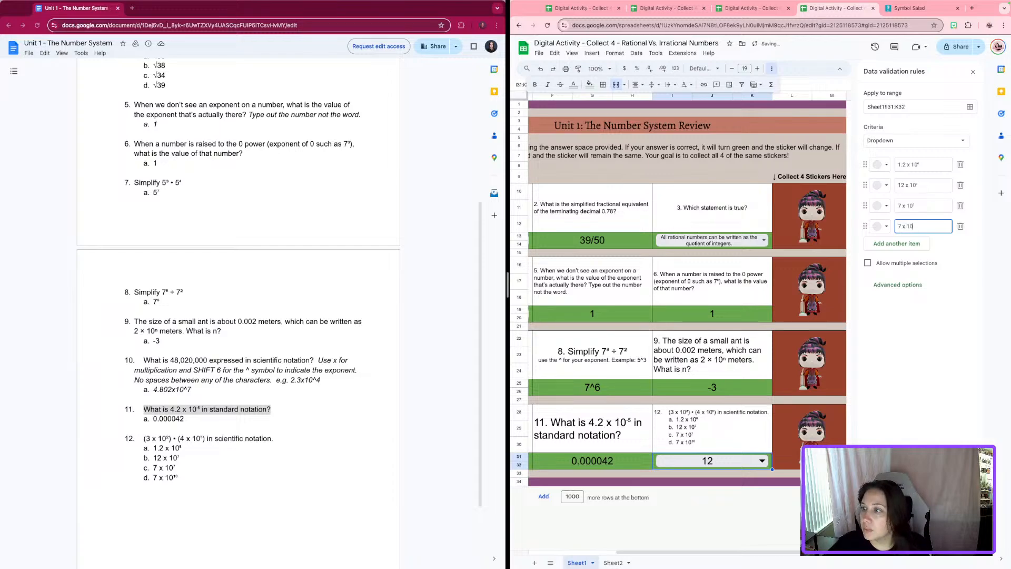
pyautogui.click(903, 10)
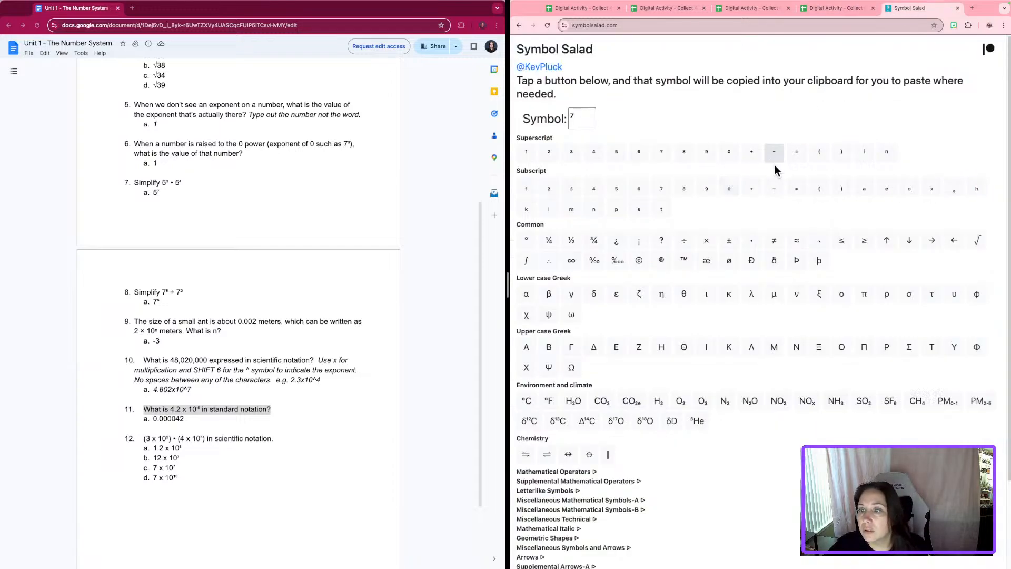
pyautogui.click(526, 153)
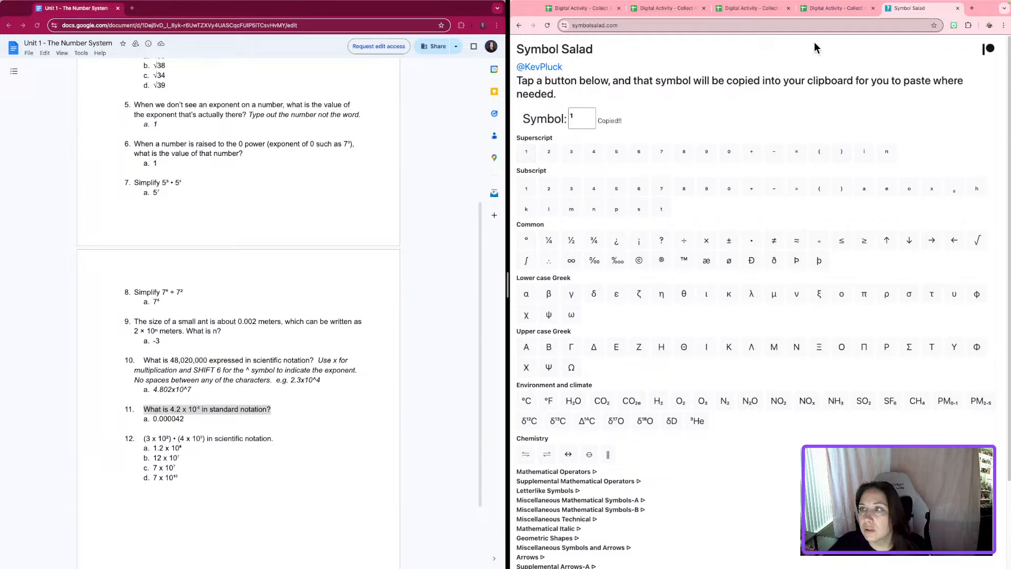
pyautogui.click(820, 13)
pyautogui.click(911, 225)
pyautogui.write('¹')
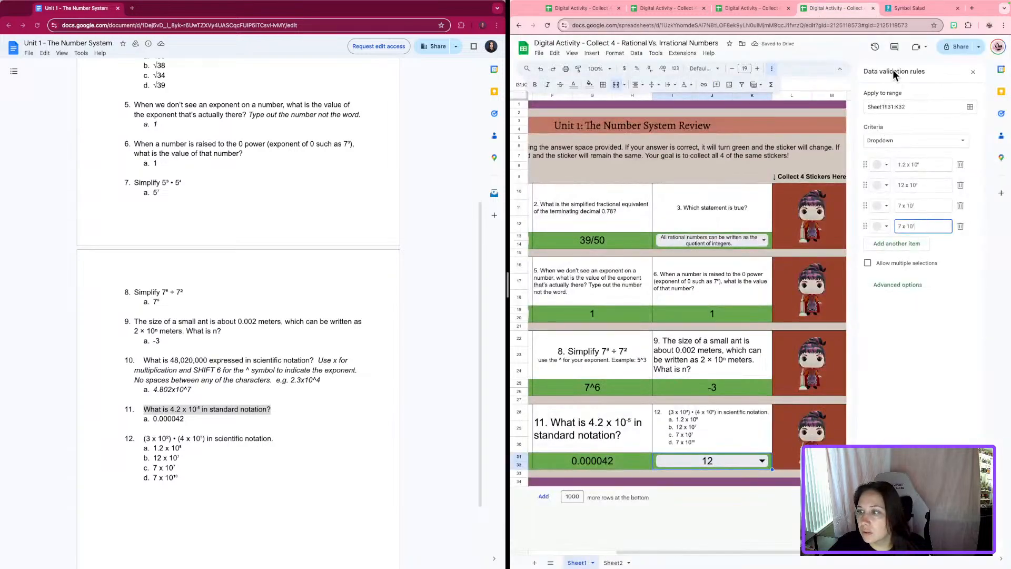
pyautogui.click(898, 11)
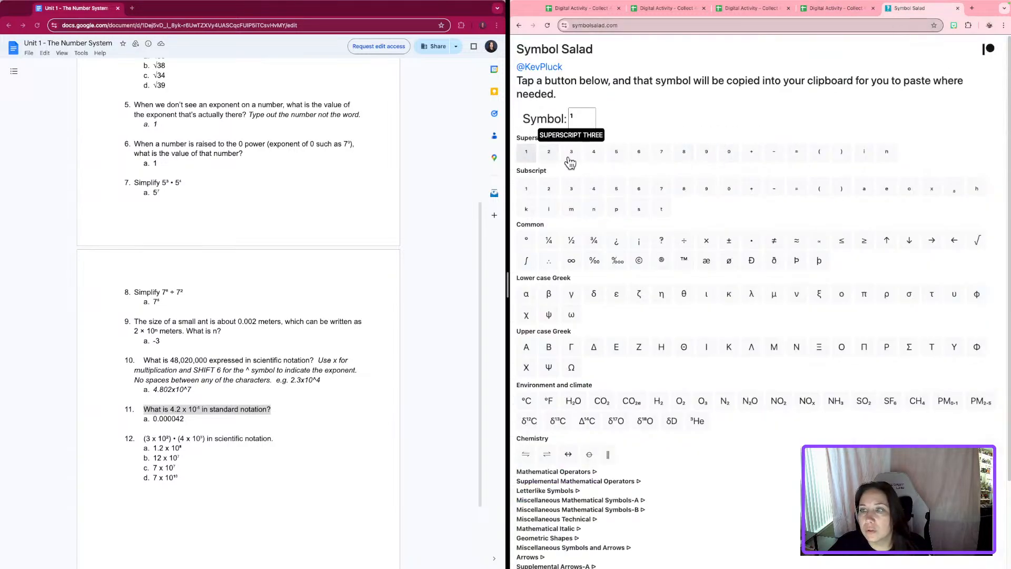
pyautogui.click(731, 154)
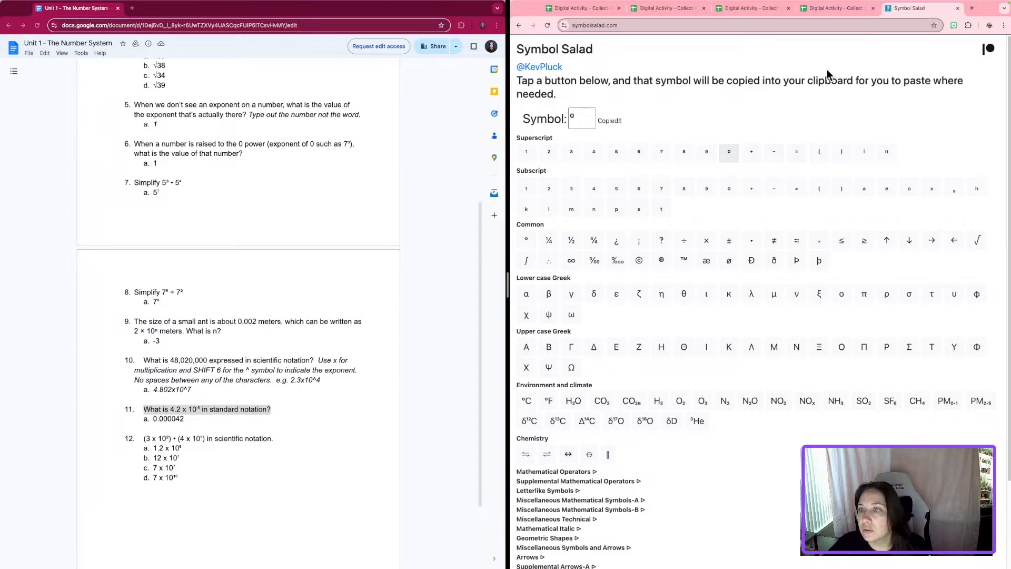
pyautogui.click(843, 10)
pyautogui.write('⁰')
pyautogui.click(955, 243)
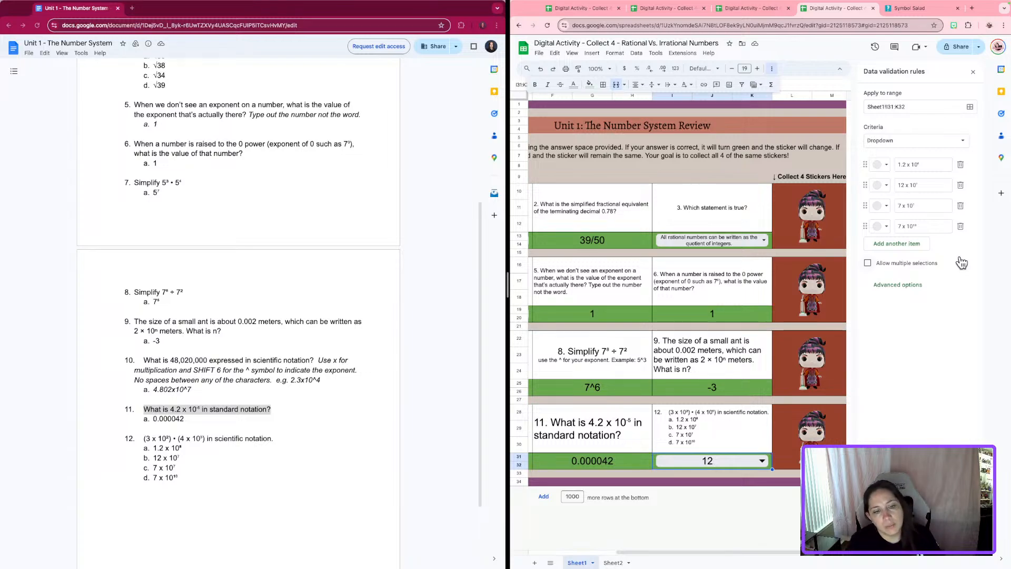
# - Choose 12 x 10⁷ in question 12's dropdown and copy that option's text from its validation rule
pyautogui.click(762, 461)
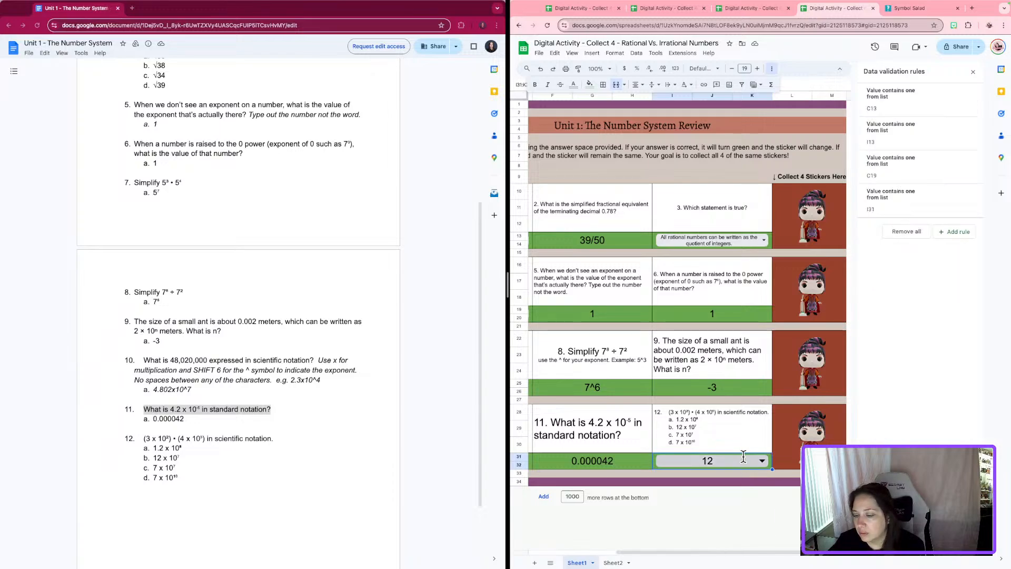
pyautogui.click(718, 489)
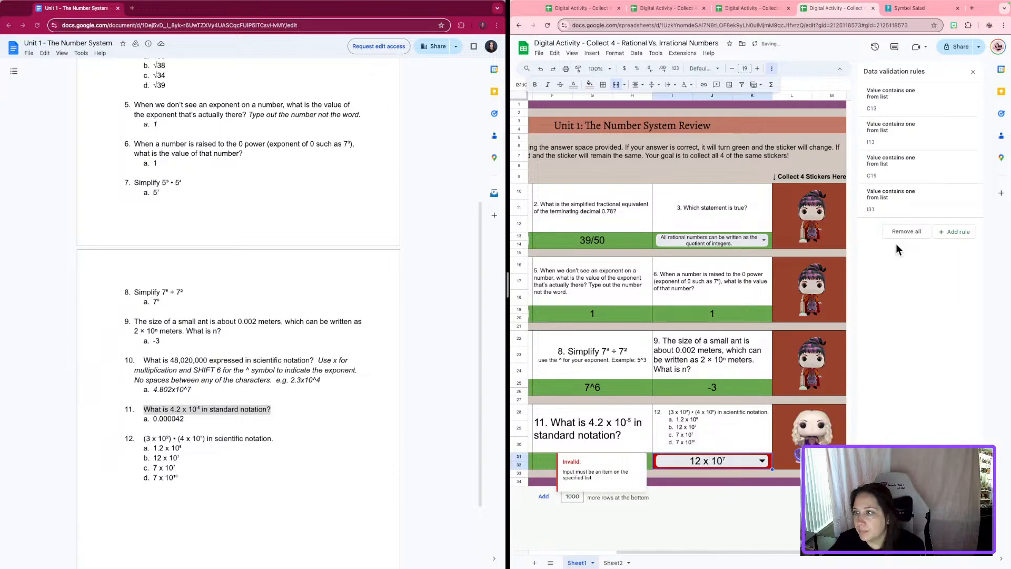
pyautogui.click(891, 193)
pyautogui.moveTo(929, 184); pyautogui.dragTo(895, 185)
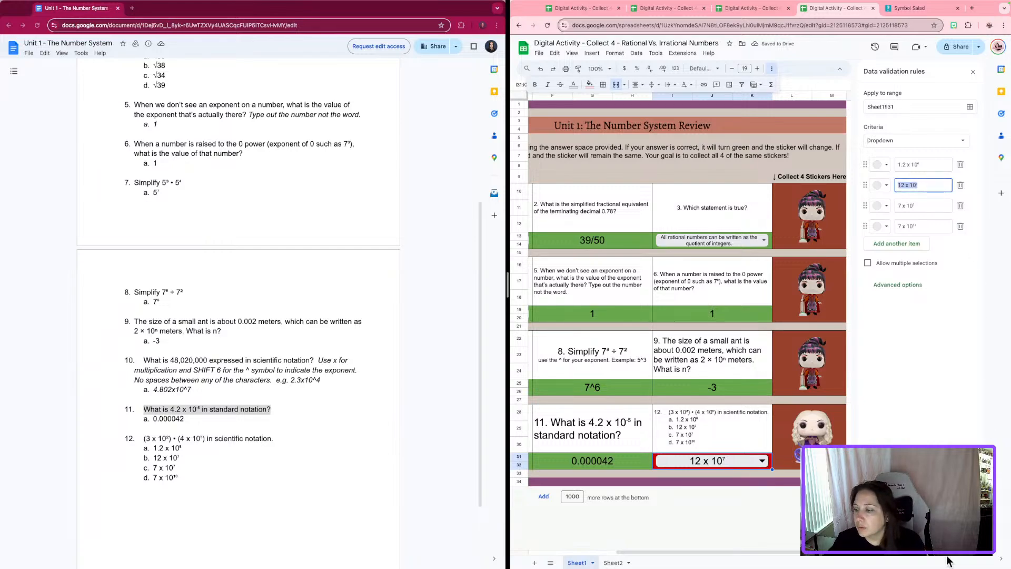
pyautogui.press('Escape')
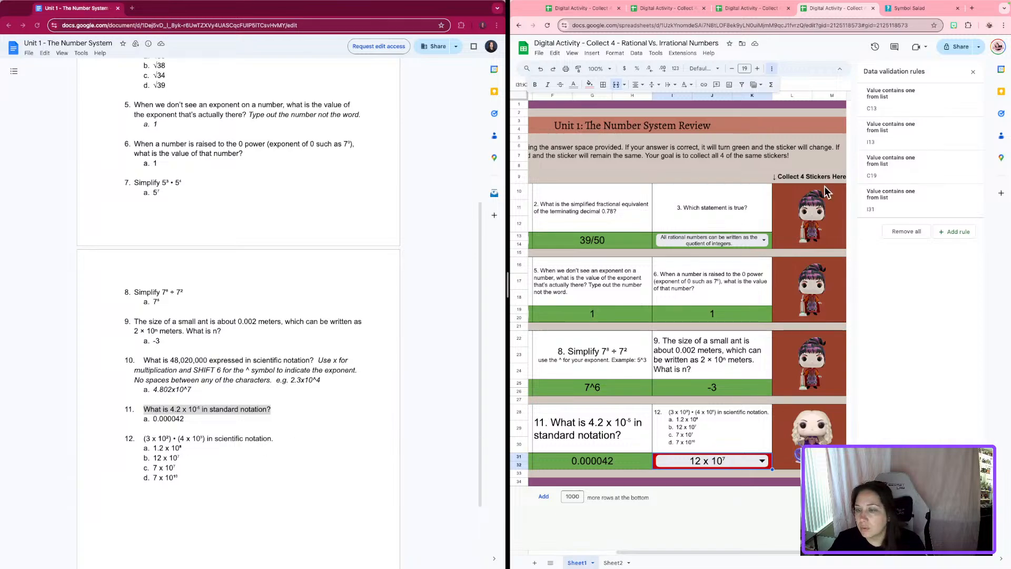
# - Set question 12's answer in cell P40 of the Sheet2 answer key to 12 x 10⁷
pyautogui.click(613, 562)
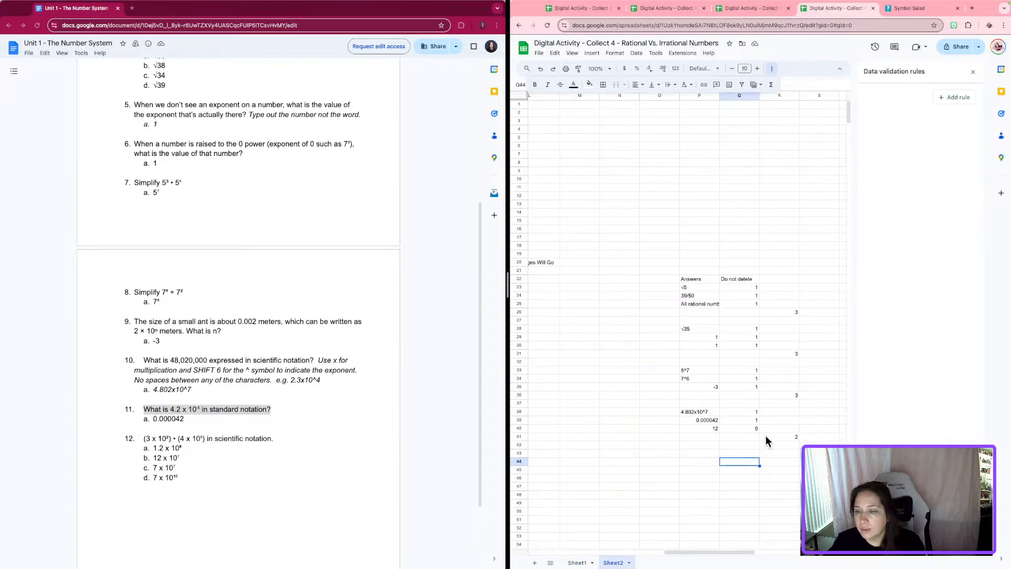
pyautogui.doubleClick(703, 428)
pyautogui.write('x 10⁷')
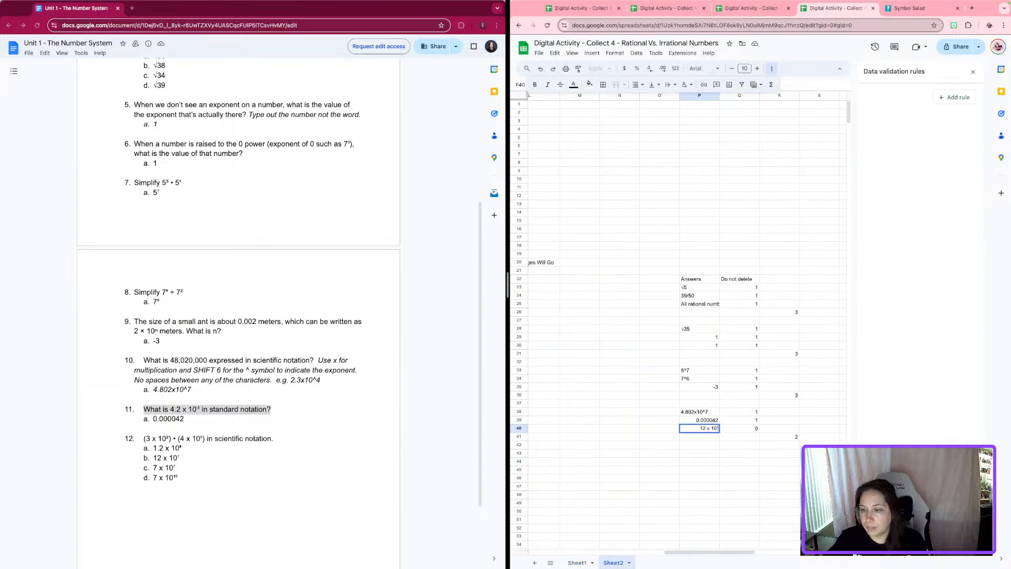
pyautogui.click(694, 460)
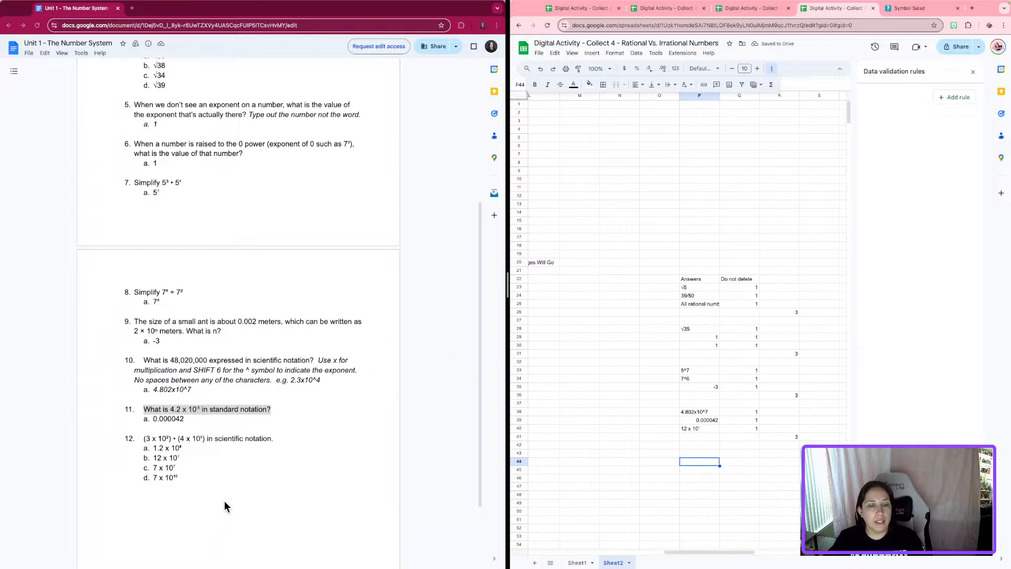
# - Close the question document's window so the spreadsheet takes up the whole screen
pyautogui.click(108, 7)
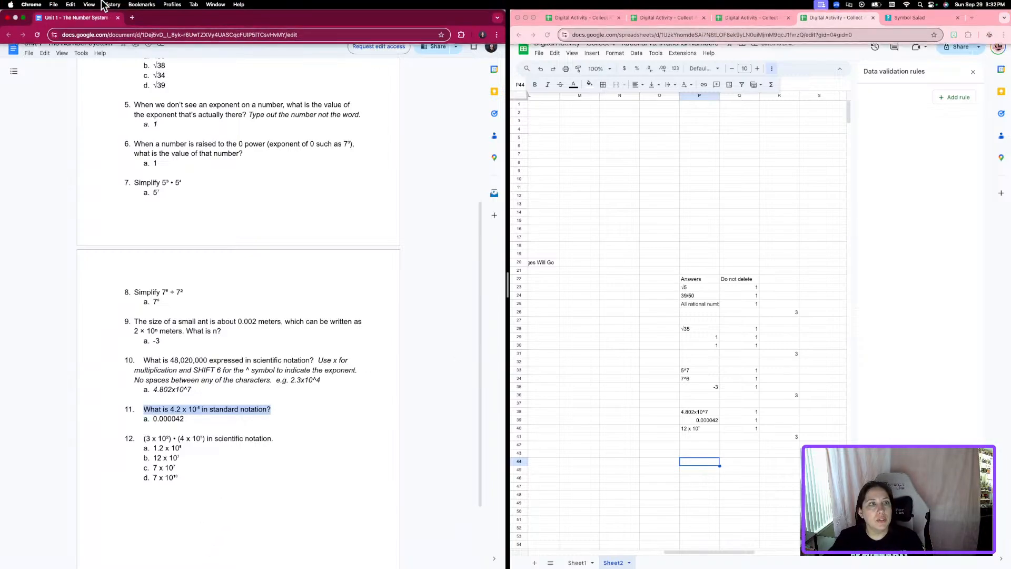
pyautogui.click(8, 18)
pyautogui.click(814, 306)
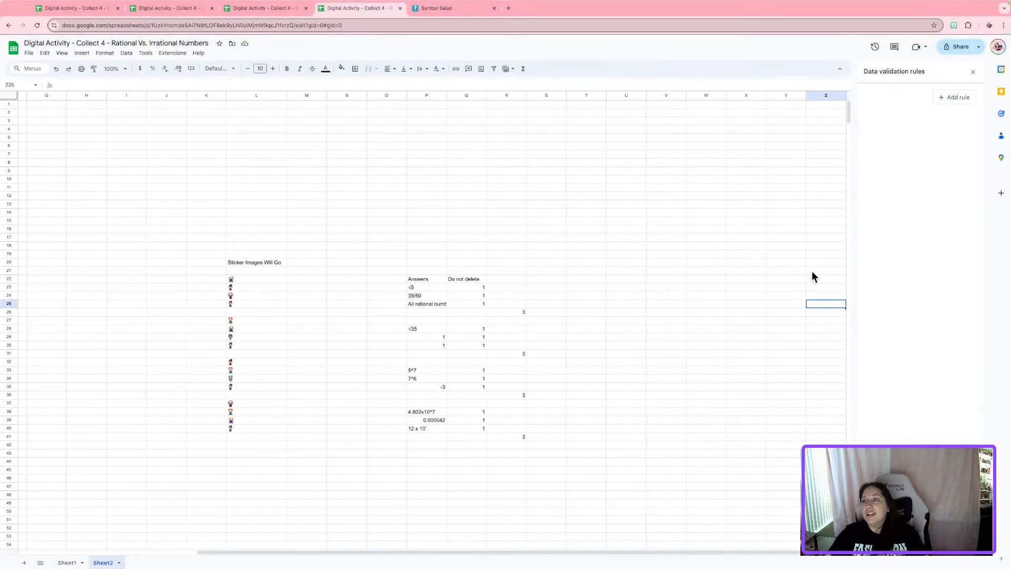
# - Return to Sheet1, close the data validation rules and append "- ANSWER KEY" to the spreadsheet's title
pyautogui.click(70, 562)
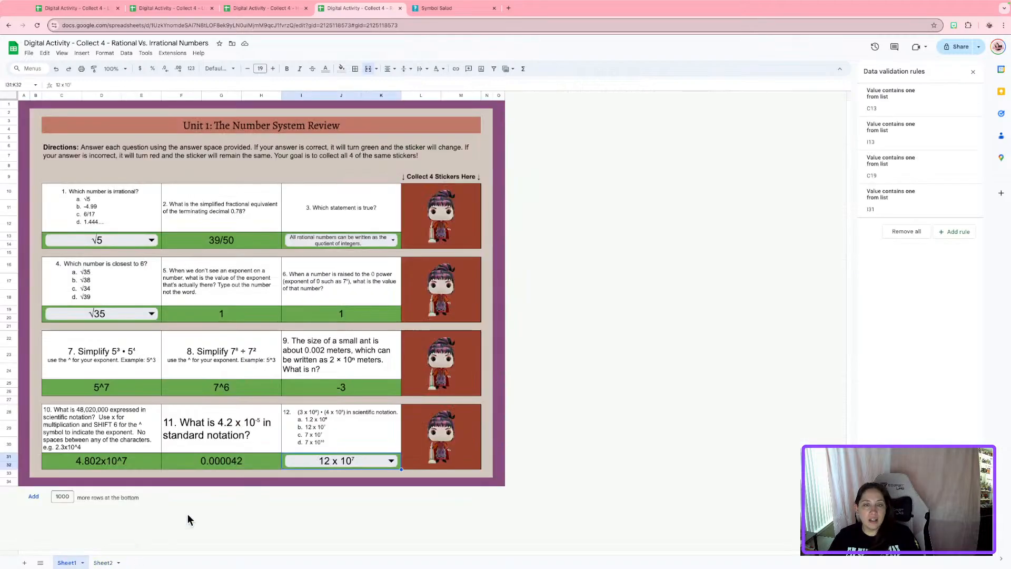
pyautogui.click(974, 74)
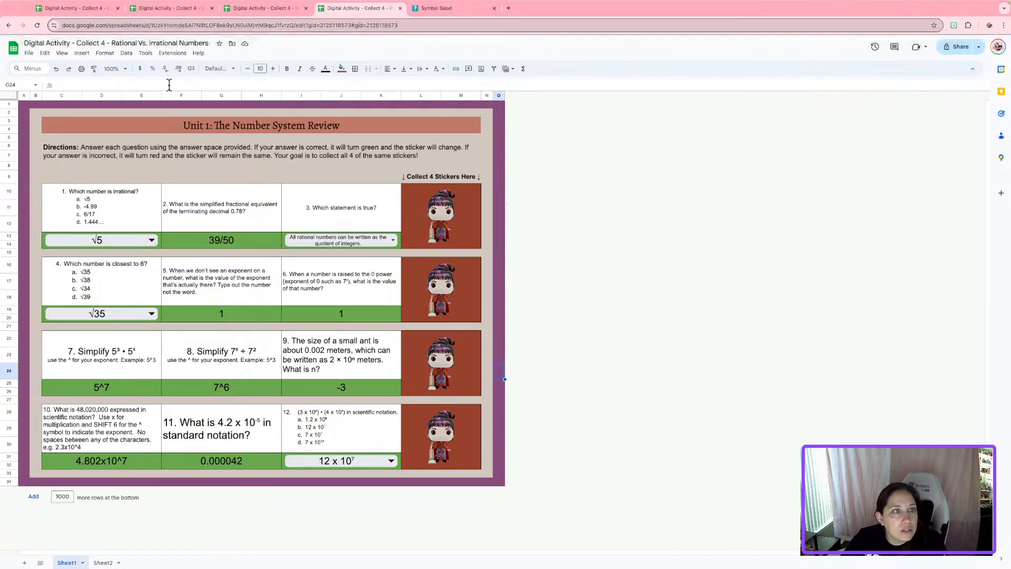
pyautogui.click(31, 54)
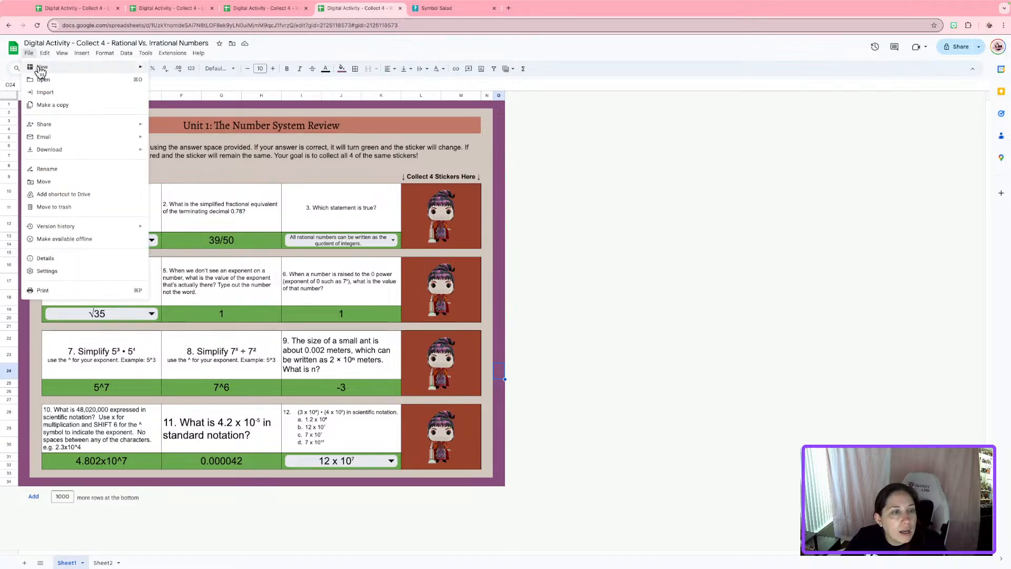
pyautogui.click(217, 48)
pyautogui.click(216, 46)
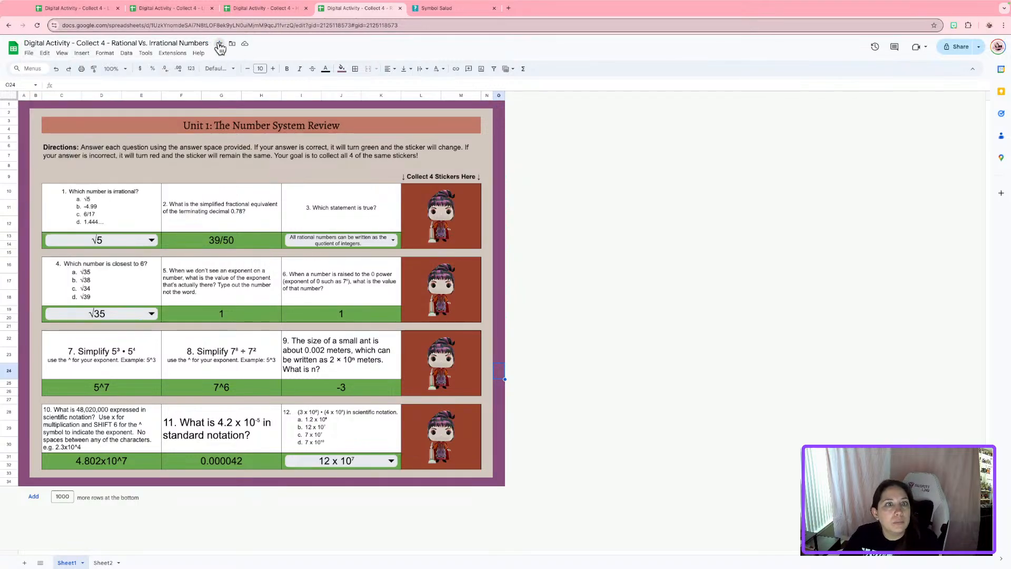
pyautogui.write('- ANSWER KEY')
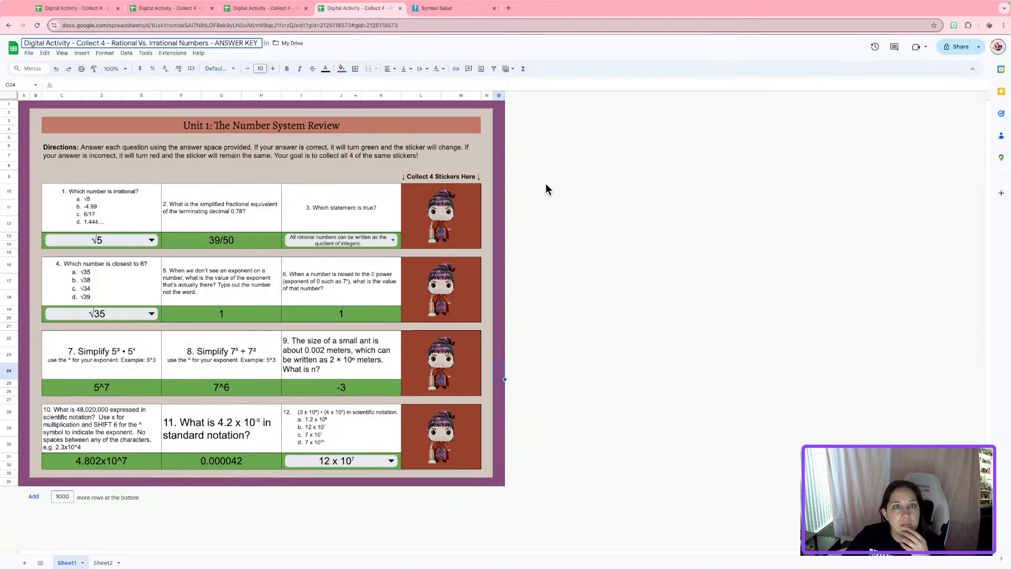
pyautogui.click(617, 227)
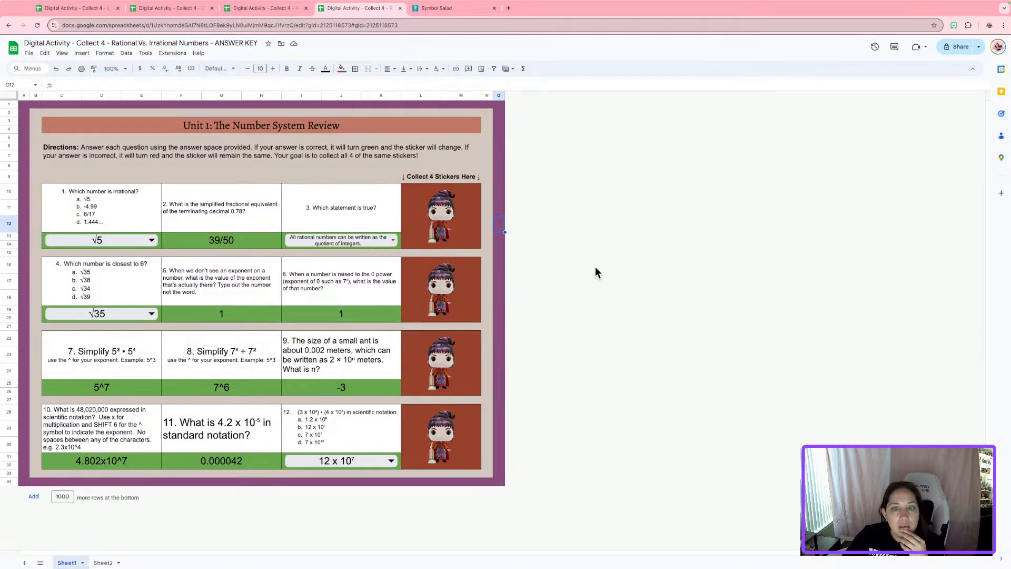
# - Delete Sheet2's headings "Sticker Images Will Go" in L20 and "Answers" and "Do not delete" in P22:Q22
pyautogui.click(103, 562)
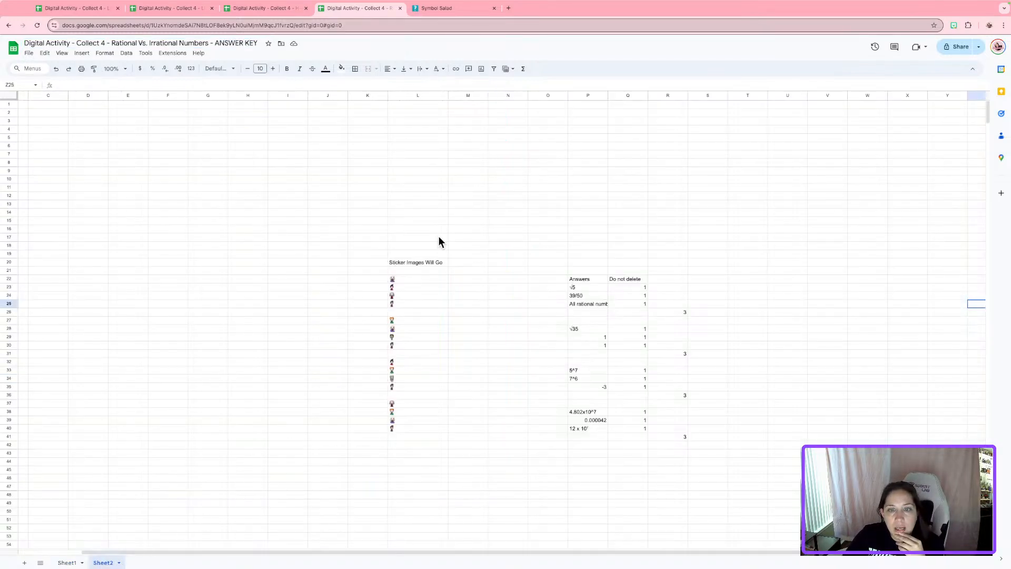
pyautogui.click(433, 265)
pyautogui.press('Delete')
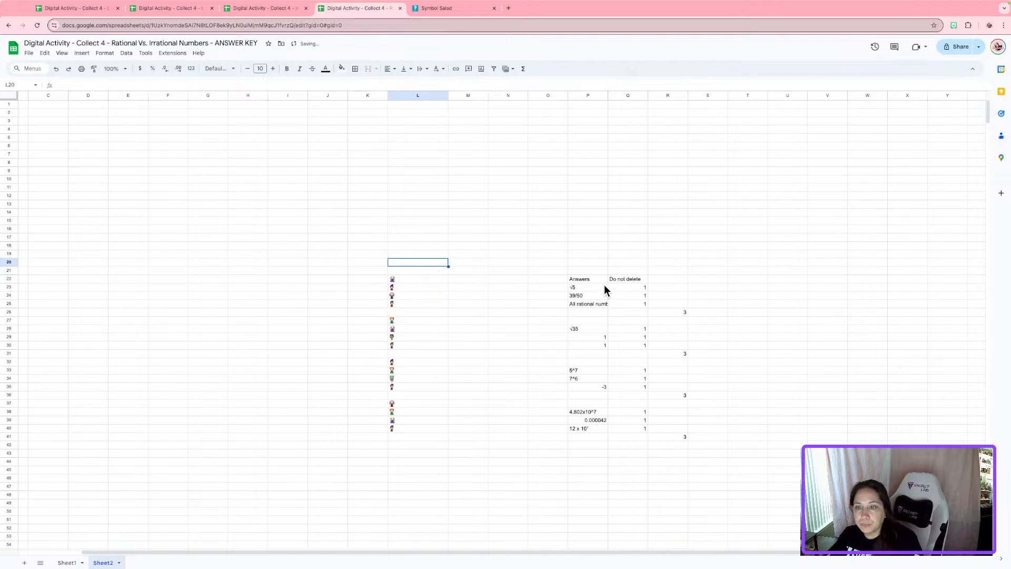
pyautogui.moveTo(601, 282); pyautogui.dragTo(637, 283)
pyautogui.press('Delete')
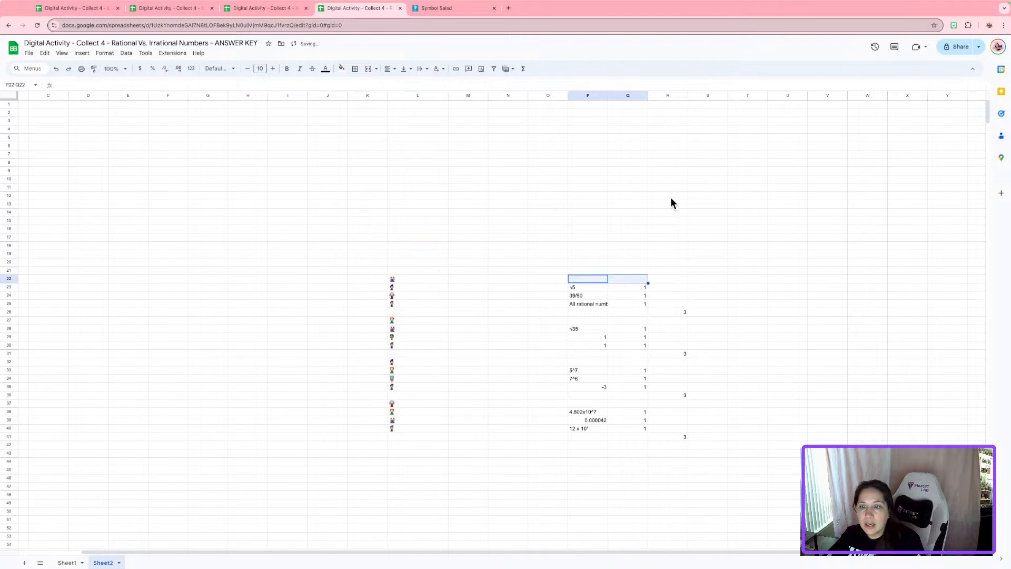
# - Set the font size of the answers and check values in Sheet2's range P23:R41 to 1
pyautogui.moveTo(580, 287); pyautogui.dragTo(676, 433)
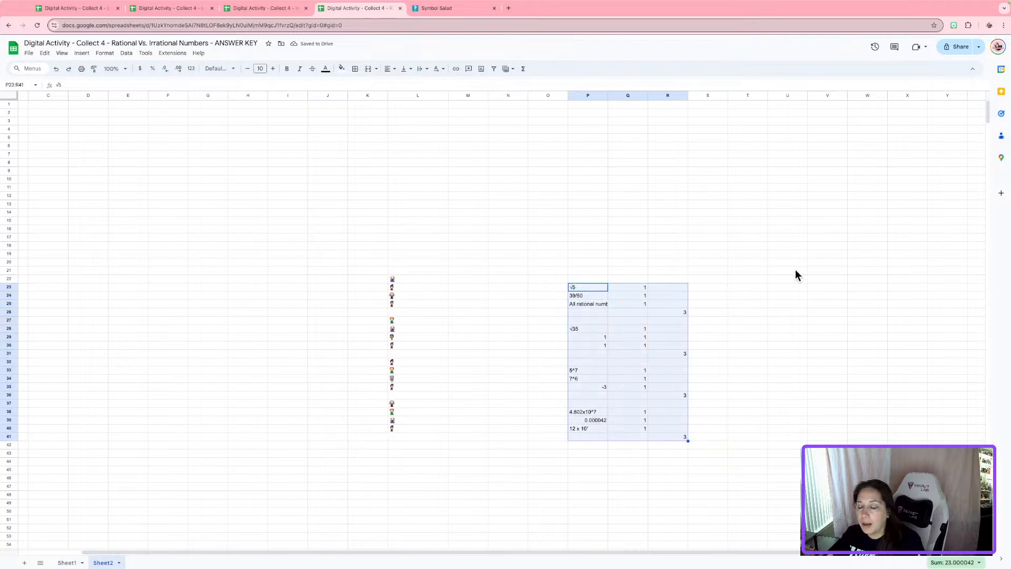
pyautogui.click(792, 254)
pyautogui.moveTo(588, 287); pyautogui.dragTo(682, 436)
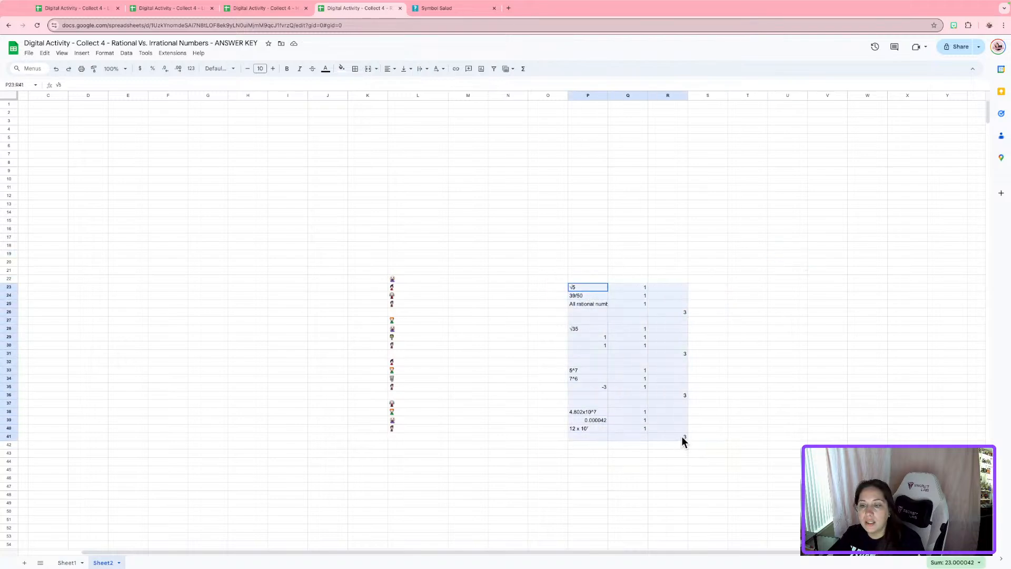
pyautogui.click(260, 68)
pyautogui.write('1')
pyautogui.press('Return')
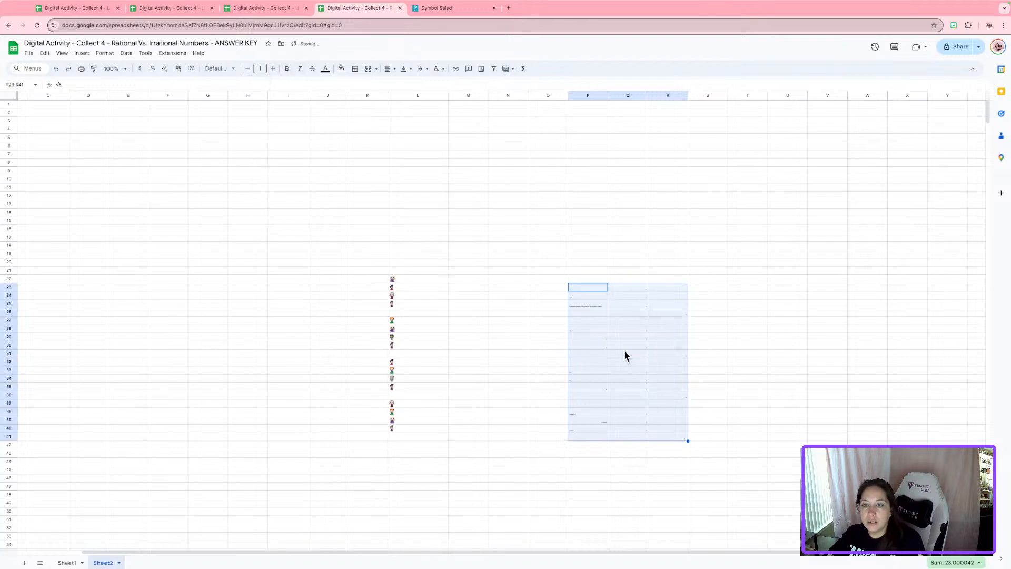
# - Add a conditional formatting rule to P23:R41 that gives non-empty cells white text and no fill
pyautogui.rightClick(621, 337)
pyautogui.moveTo(645, 329)
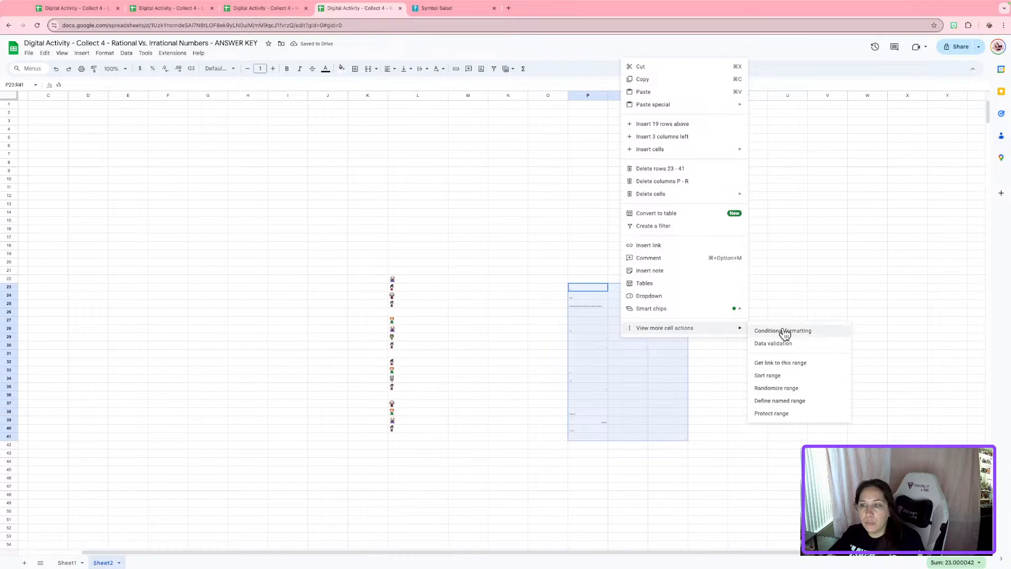
pyautogui.click(837, 332)
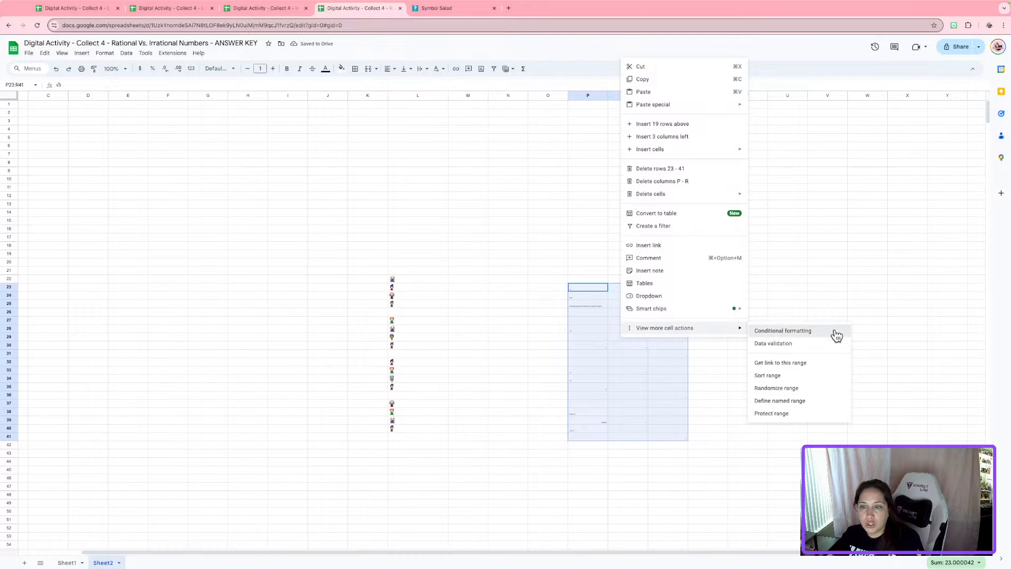
pyautogui.click(935, 220)
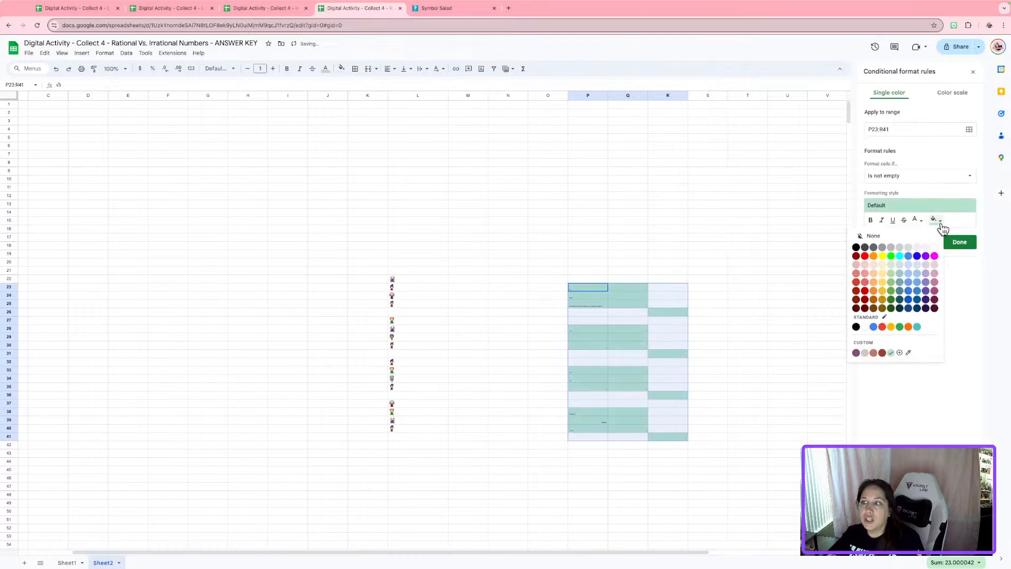
pyautogui.click(934, 237)
pyautogui.click(916, 220)
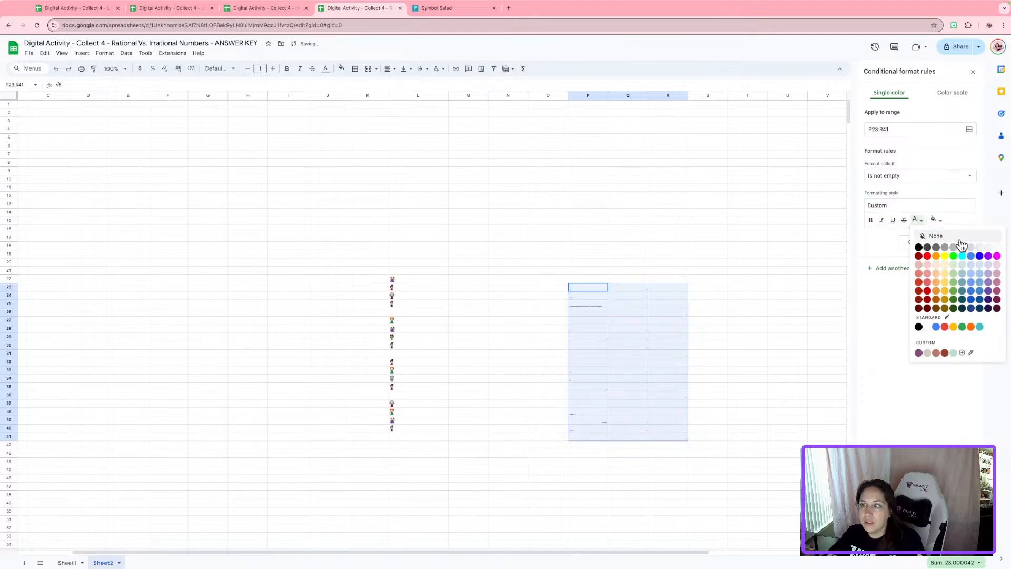
pyautogui.click(996, 248)
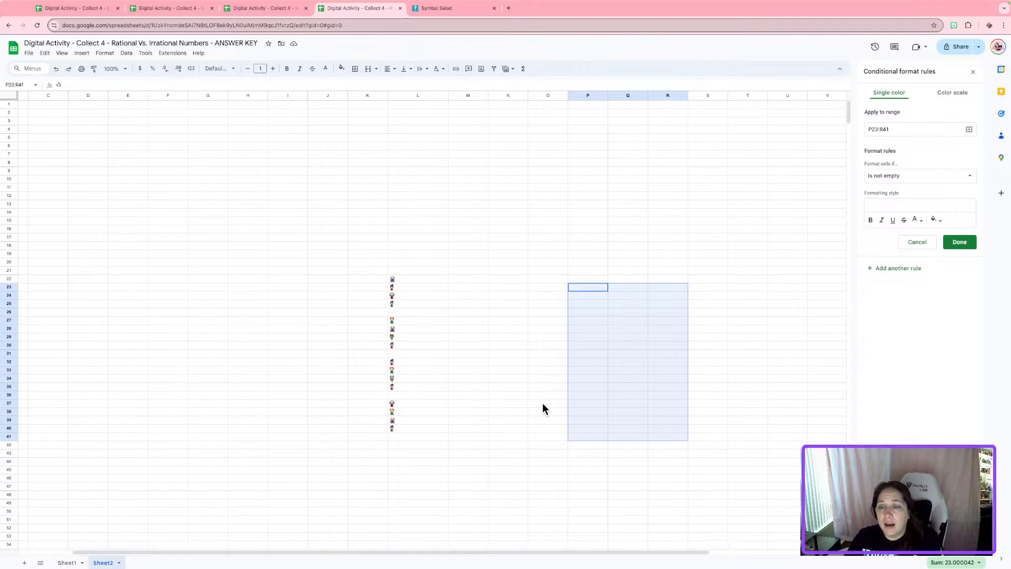
pyautogui.click(962, 243)
pyautogui.click(514, 229)
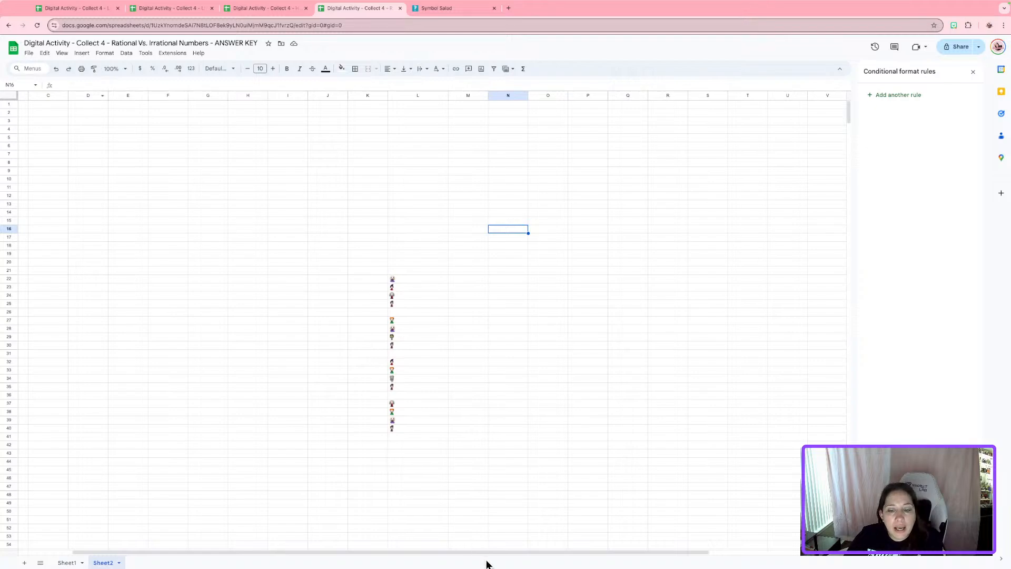
# - Narrow columns B through Z of Sheet2 to slivers and hide them
pyautogui.hscroll(-2, 485, 556)
pyautogui.click(79, 95)
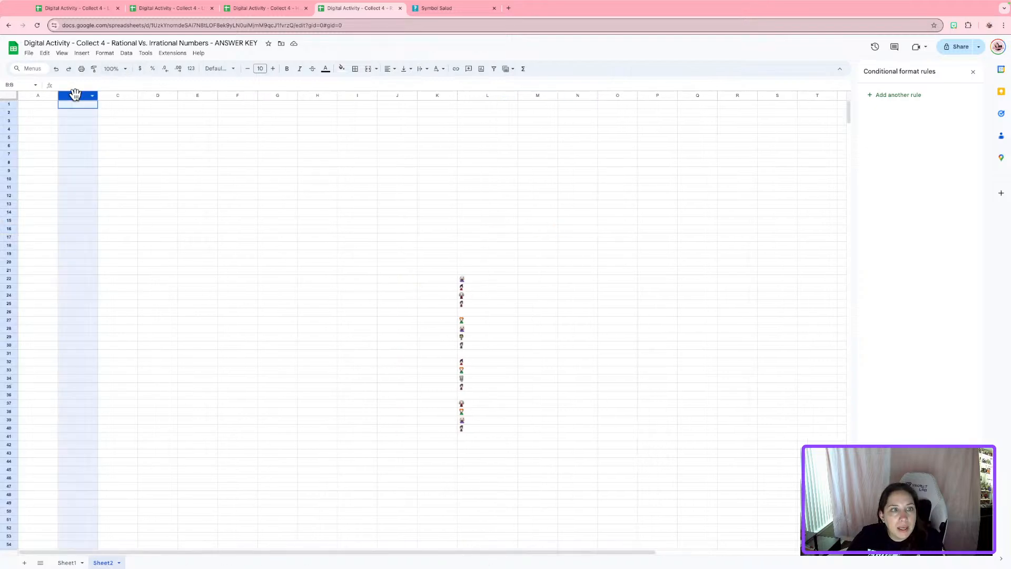
pyautogui.hotkey('ctrl', 'shift', 'Right')
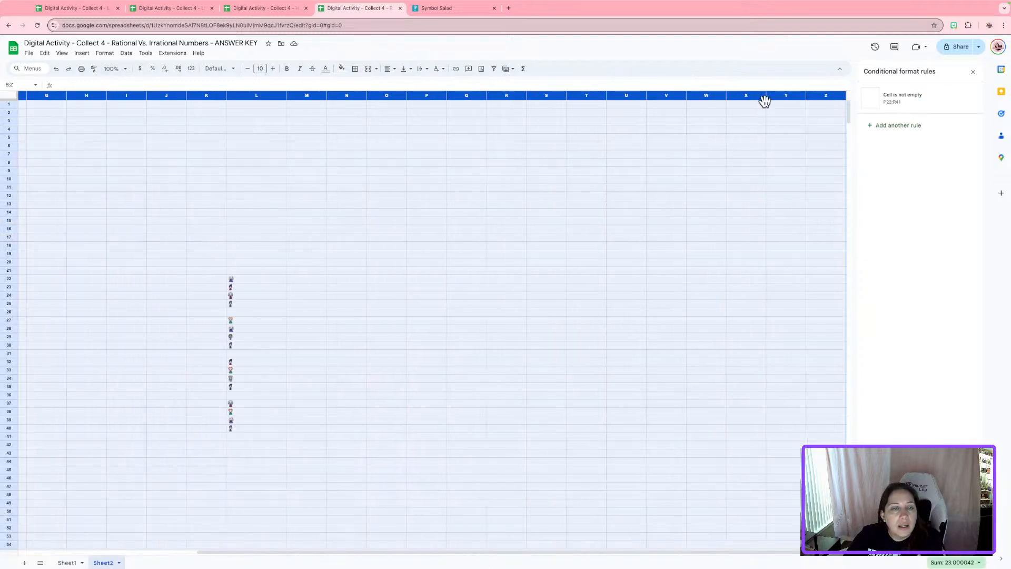
pyautogui.rightClick(163, 95)
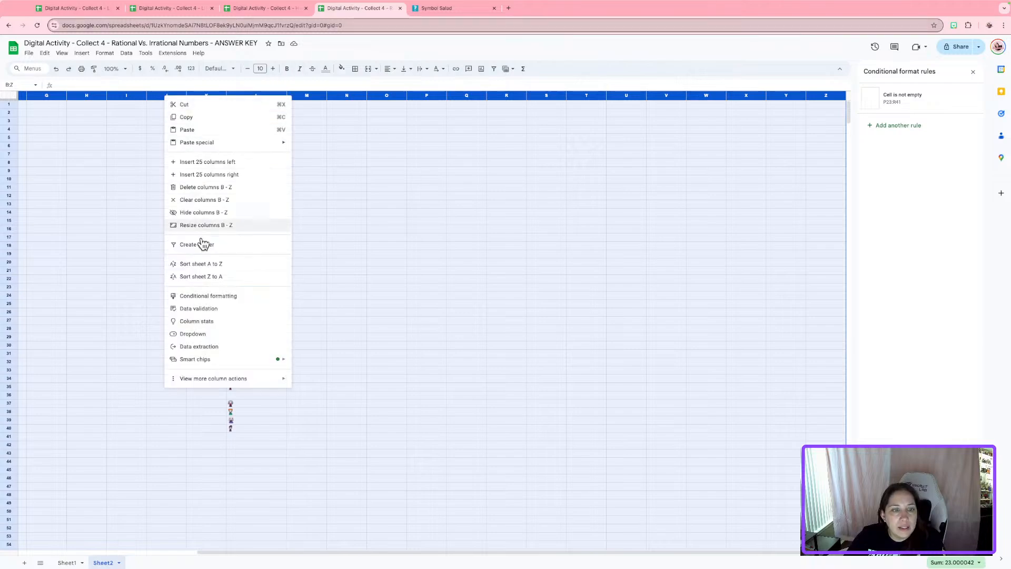
pyautogui.click(104, 93)
pyautogui.moveTo(104, 94); pyautogui.dragTo(40, 92)
pyautogui.rightClick(69, 95)
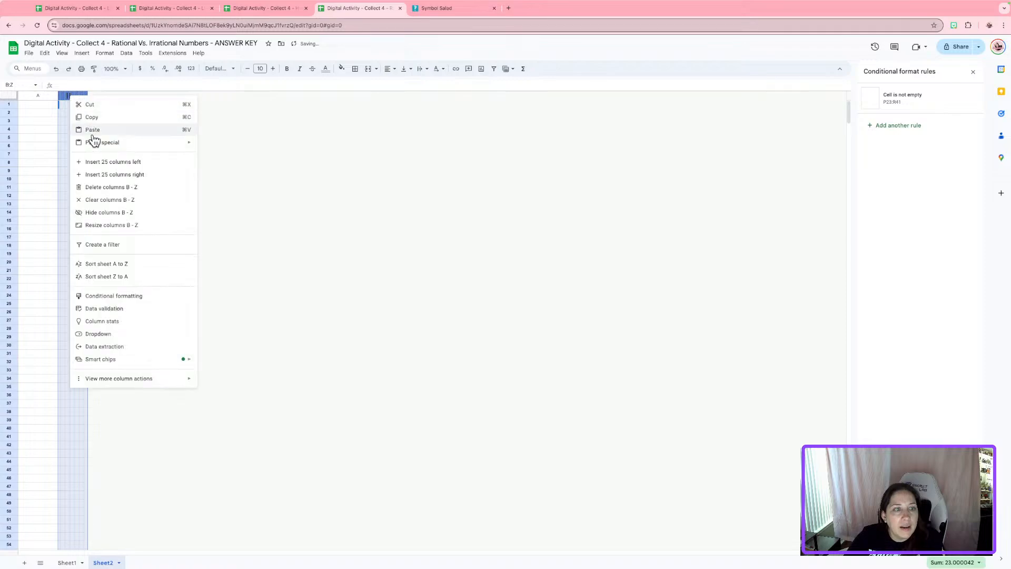
pyautogui.click(104, 211)
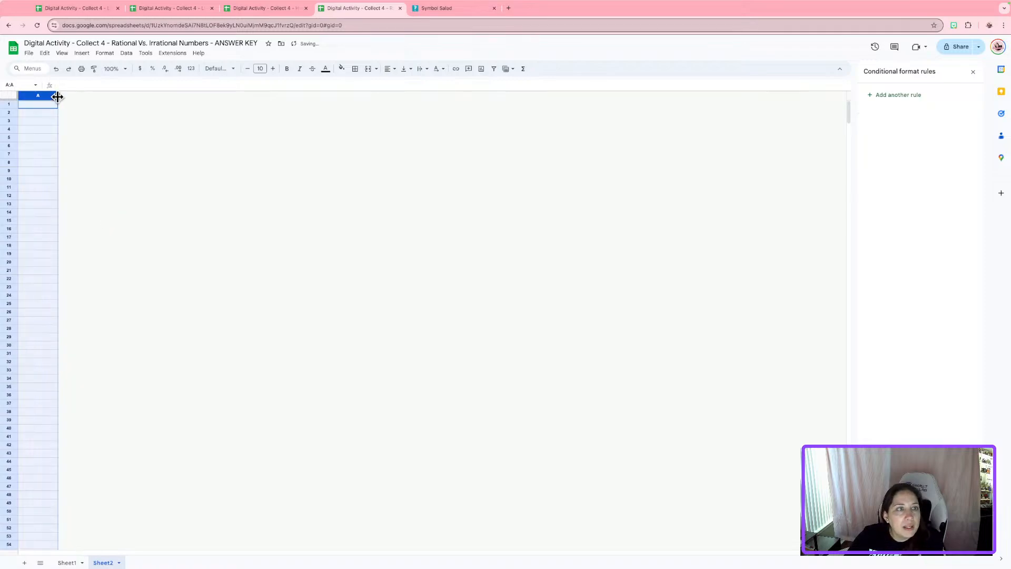
# - Shrink Sheet2's column A to its minimum width and hide the whole sheet
pyautogui.moveTo(57, 97); pyautogui.dragTo(19, 95)
pyautogui.click(87, 212)
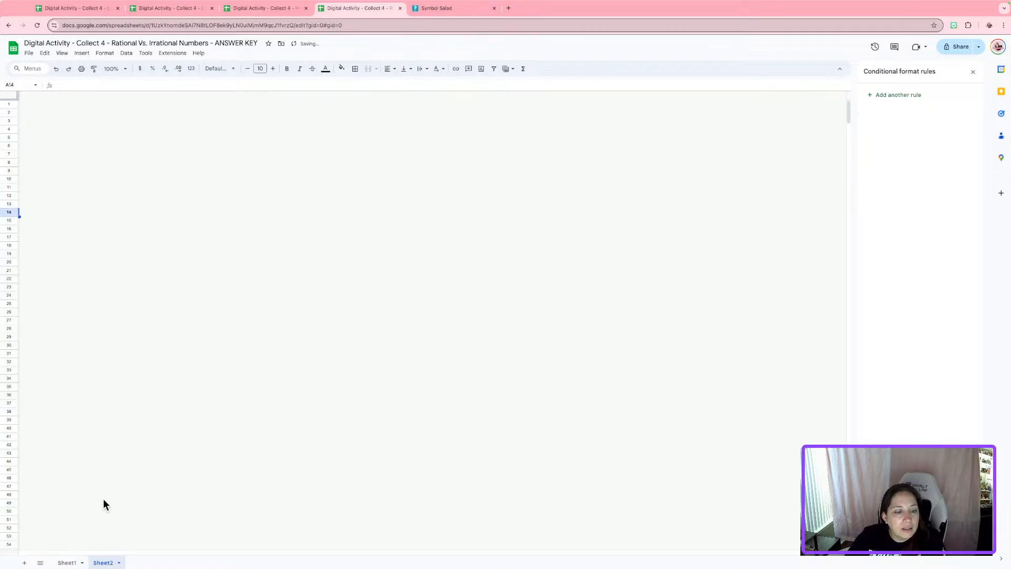
pyautogui.rightClick(97, 563)
pyautogui.click(113, 502)
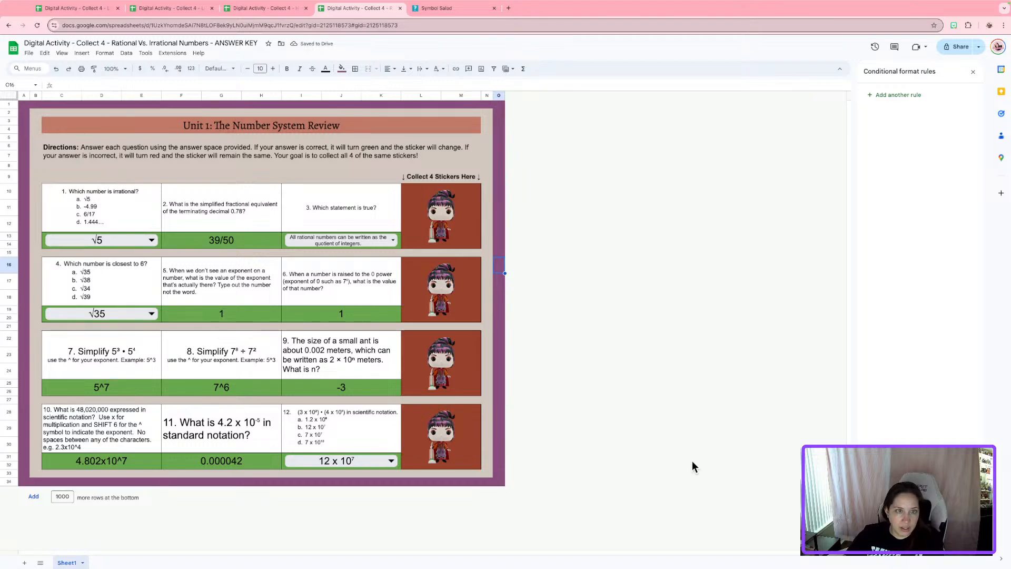
# - Widen columns C through K on Sheet1 together by about half to enlarge the question and answer boxes
pyautogui.moveTo(66, 100); pyautogui.dragTo(386, 99)
pyautogui.click(575, 180)
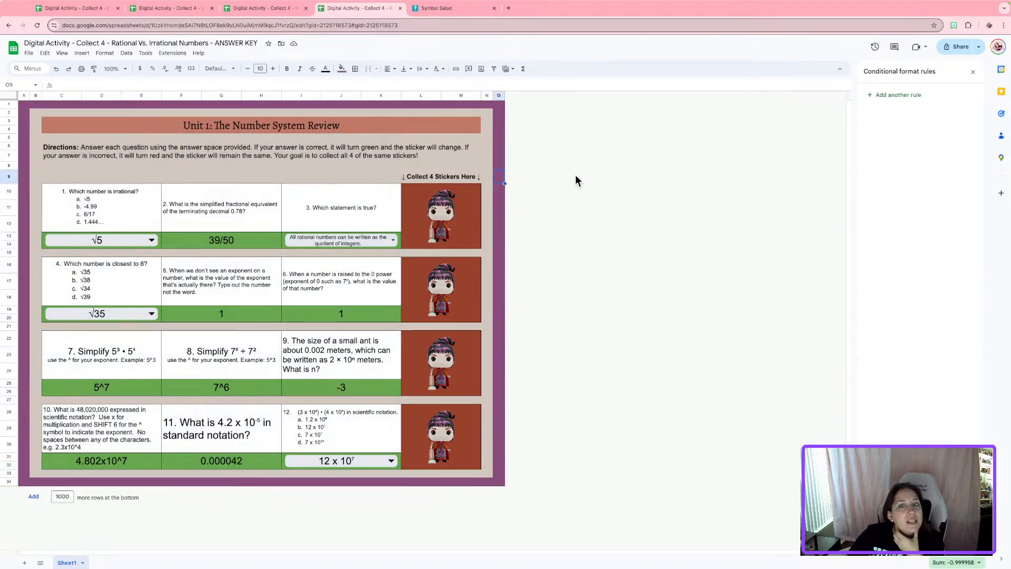
pyautogui.moveTo(61, 96); pyautogui.dragTo(381, 98)
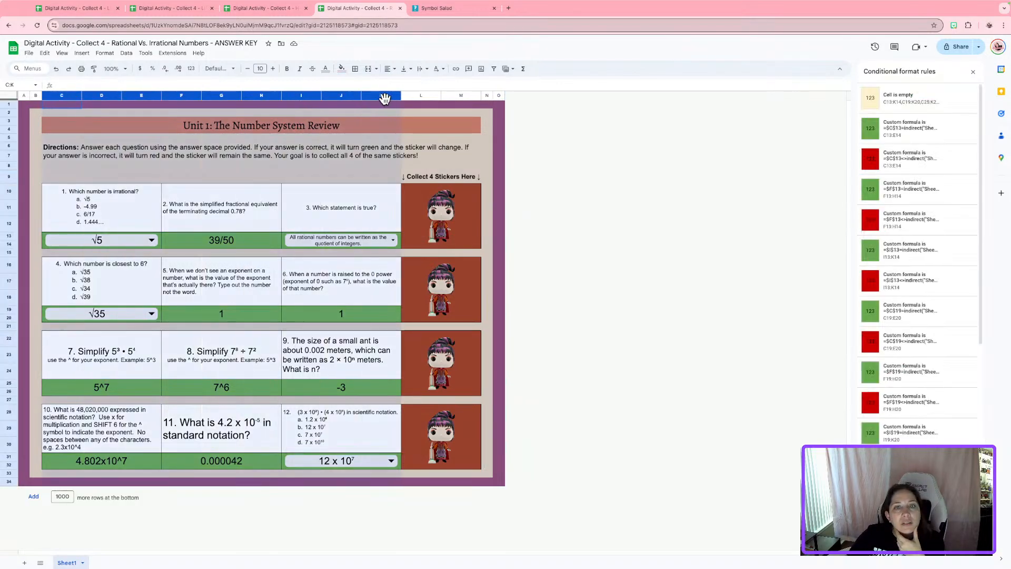
pyautogui.moveTo(81, 94); pyautogui.dragTo(102, 95)
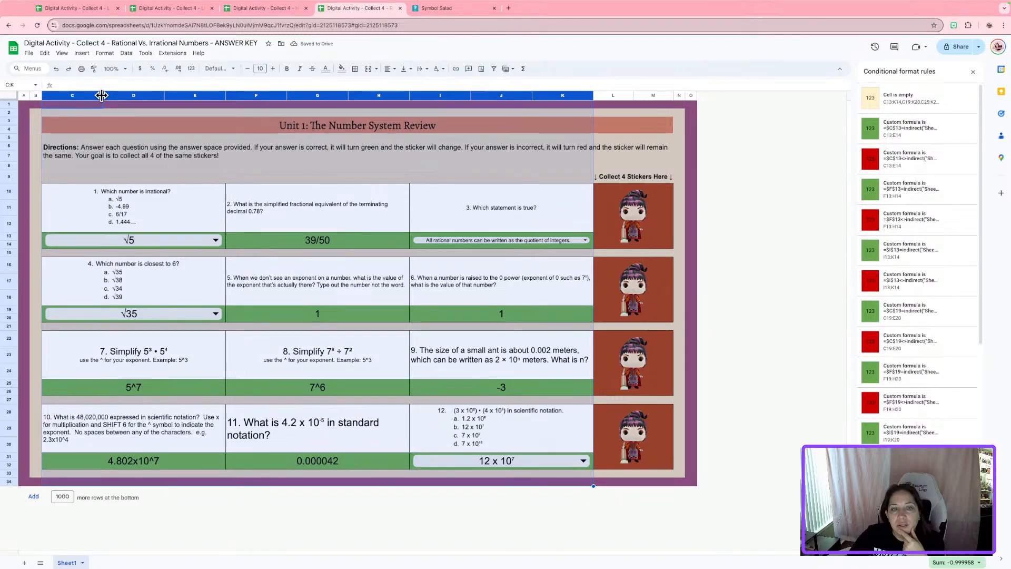
# - Copy question 9's text format to questions 2 and 3, and center question 3's text horizontally
pyautogui.click(472, 357)
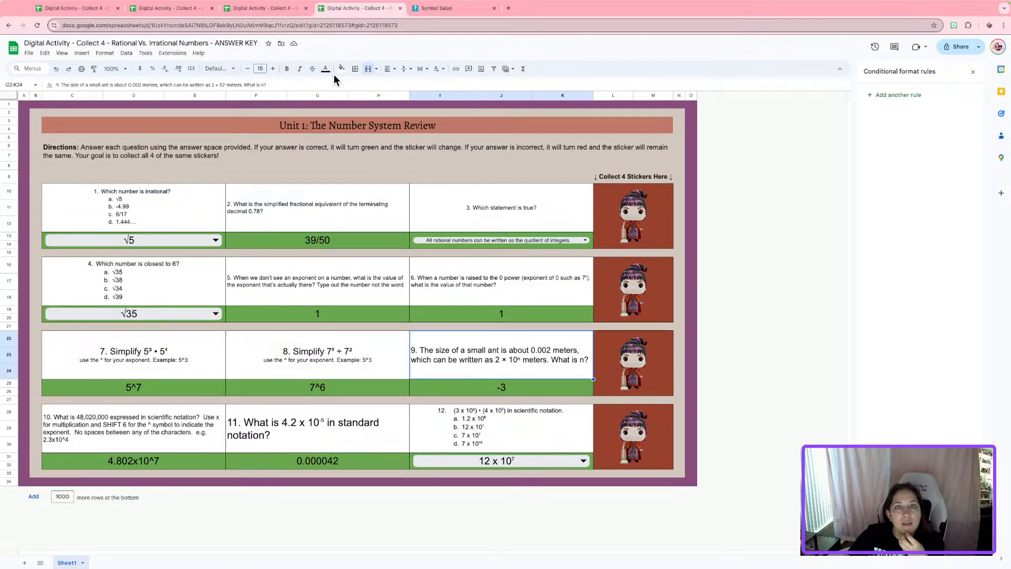
pyautogui.click(94, 68)
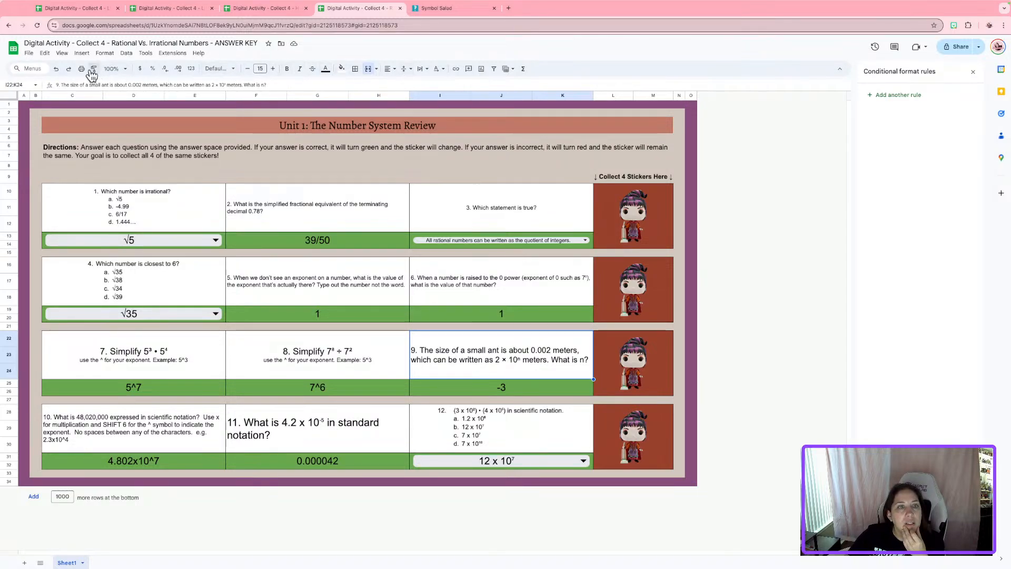
pyautogui.click(288, 221)
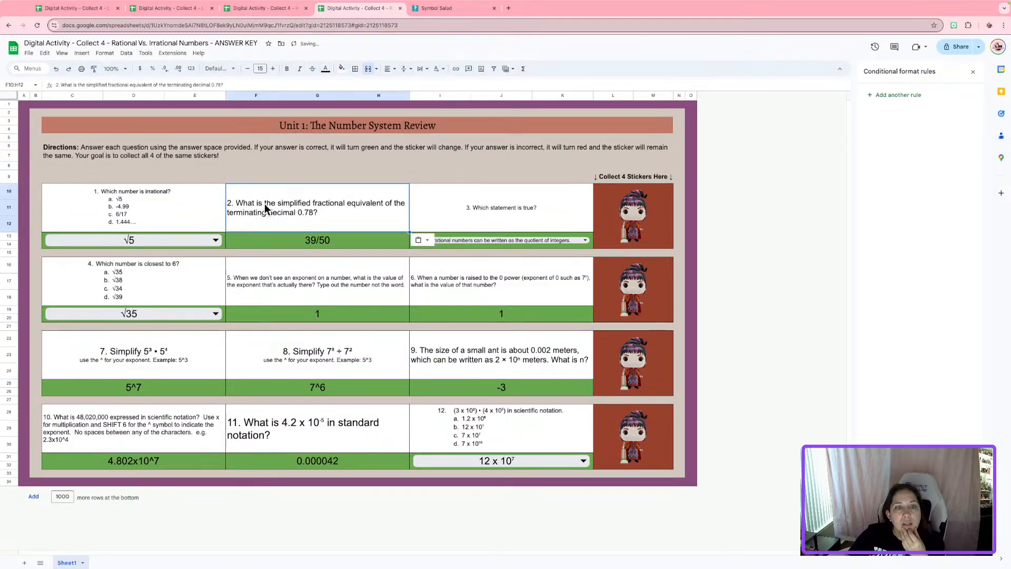
pyautogui.click(94, 68)
pyautogui.click(464, 209)
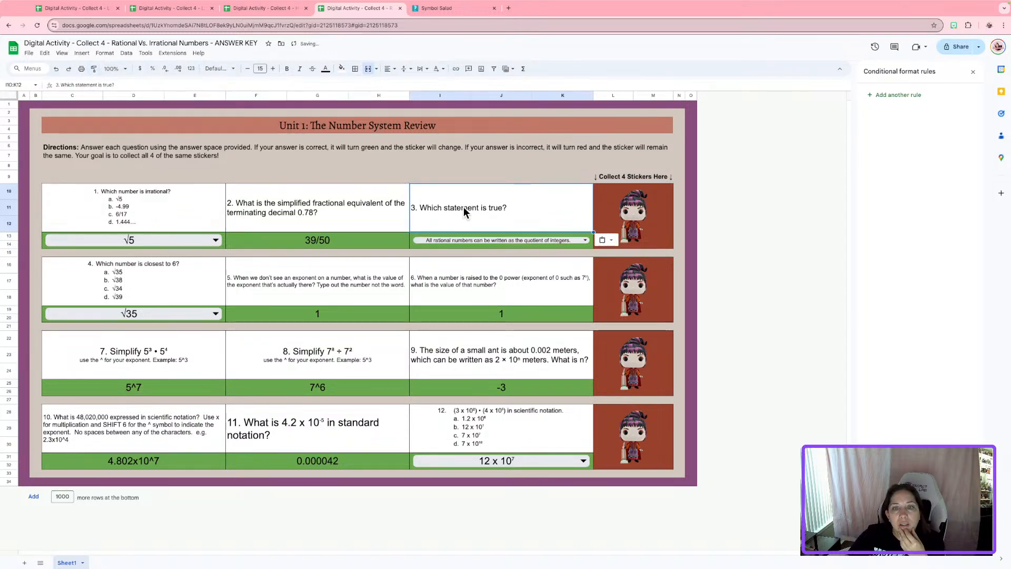
pyautogui.click(396, 77)
pyautogui.click(404, 85)
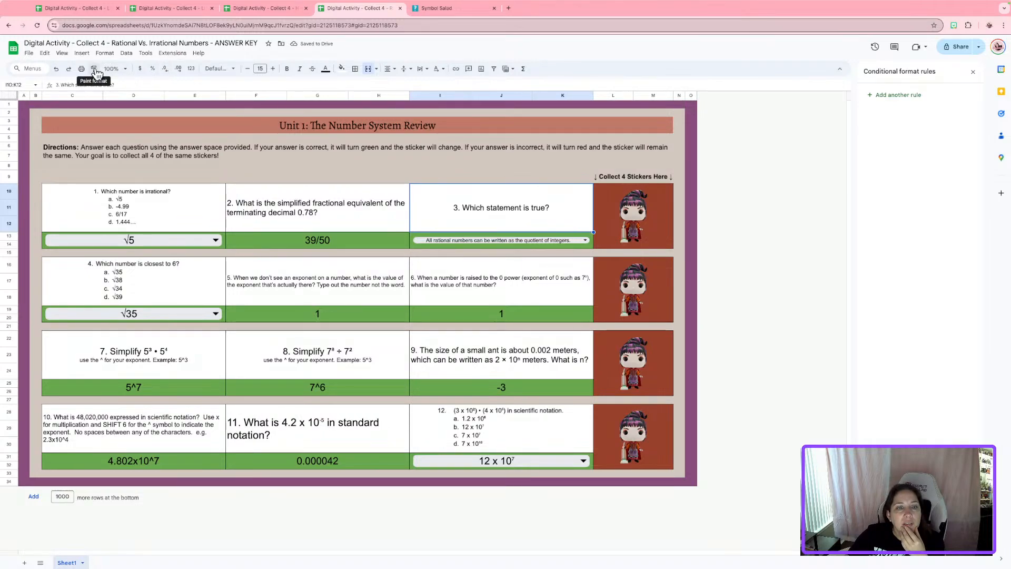
# - Copy question 2's text format to question 5
pyautogui.click(268, 220)
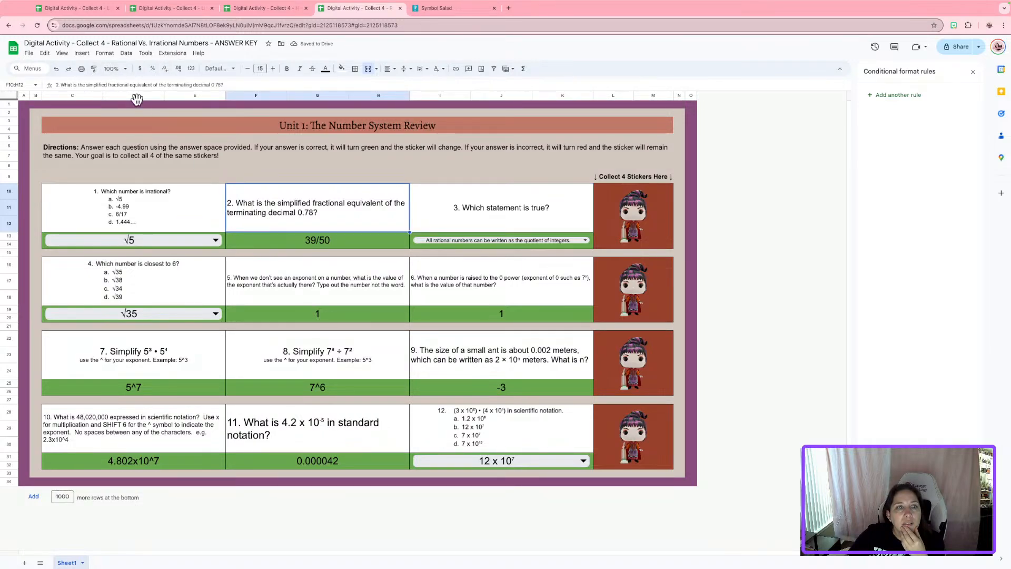
pyautogui.click(95, 69)
pyautogui.click(266, 277)
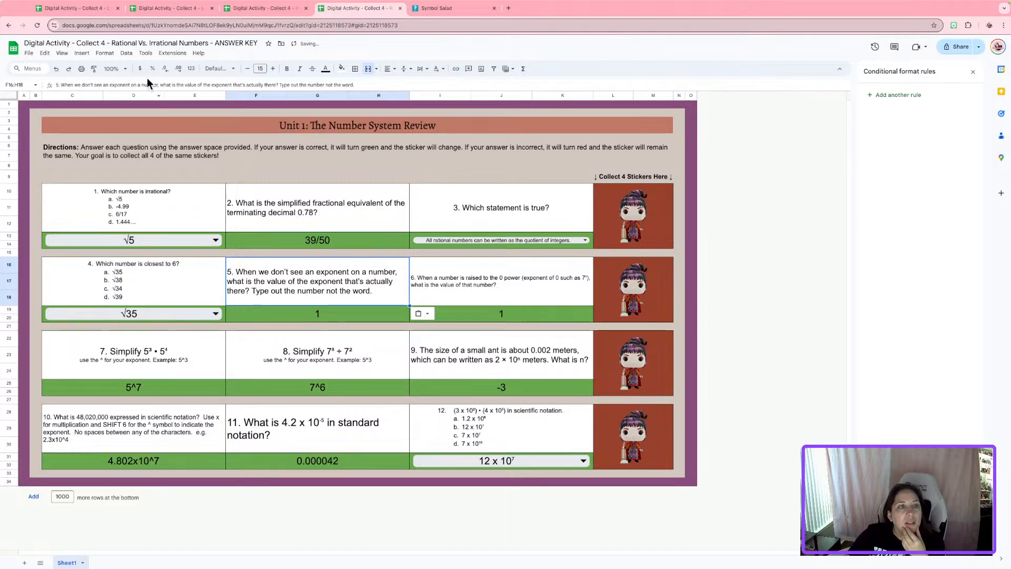
# - Copy question 5's text format to questions 6 and 11, and center question 11's text horizontally
pyautogui.click(94, 69)
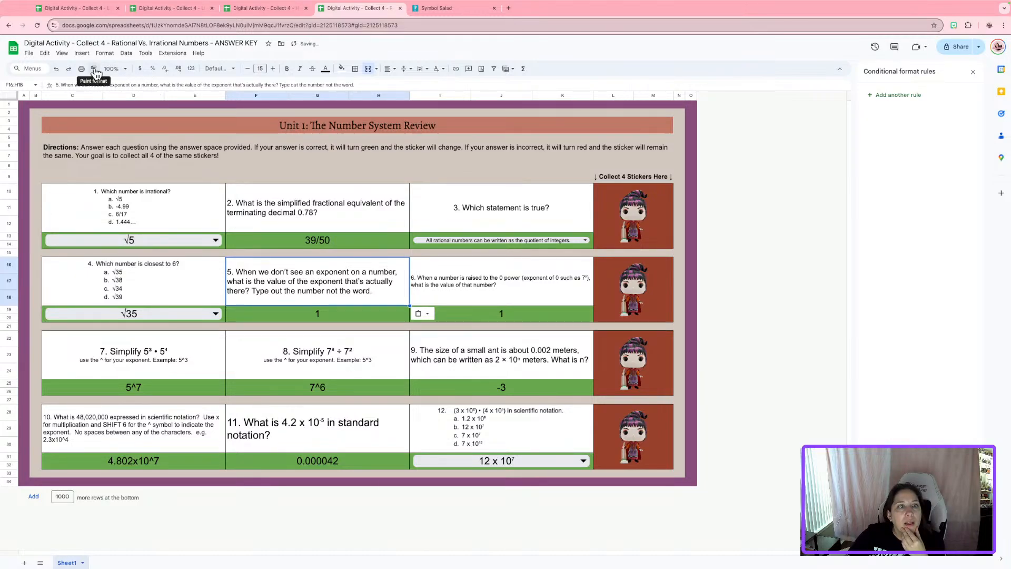
pyautogui.click(460, 296)
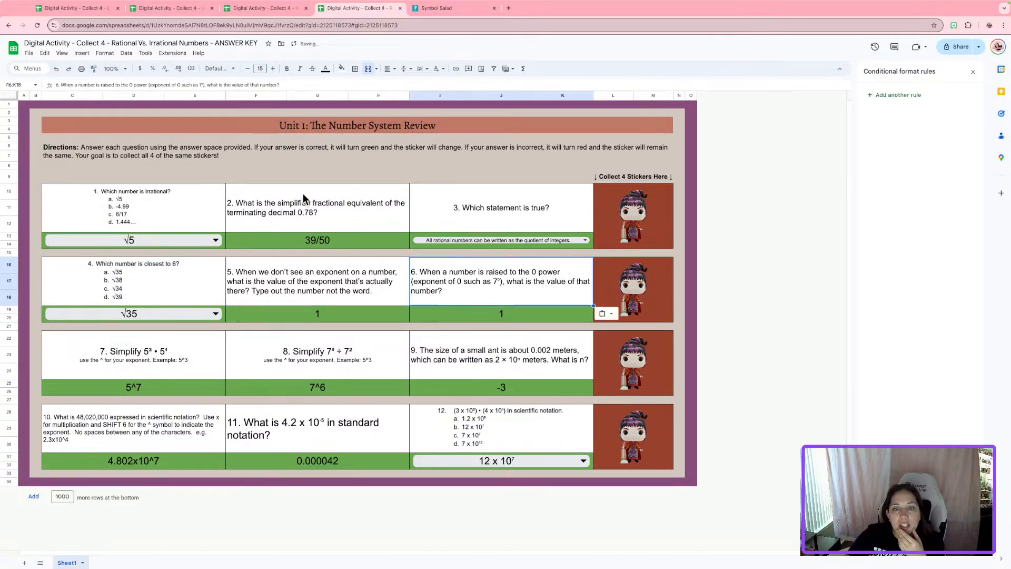
pyautogui.click(95, 69)
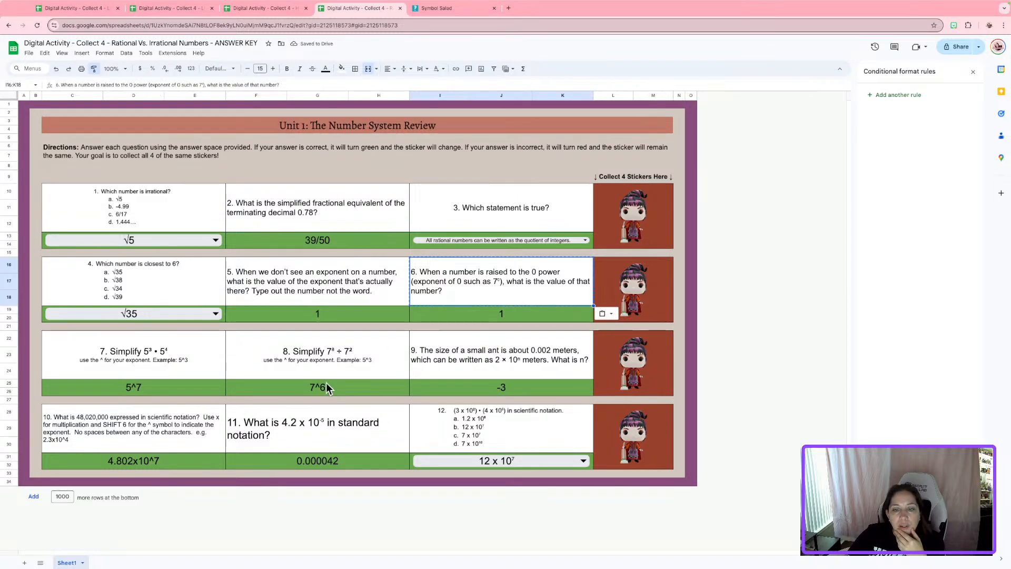
pyautogui.click(319, 429)
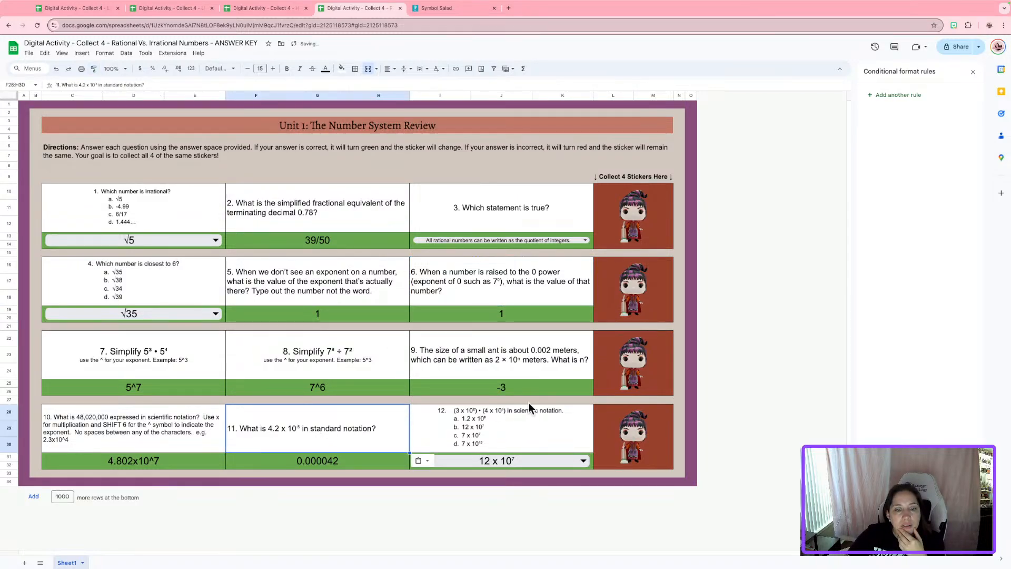
pyautogui.click(388, 69)
pyautogui.click(405, 88)
pyautogui.click(732, 207)
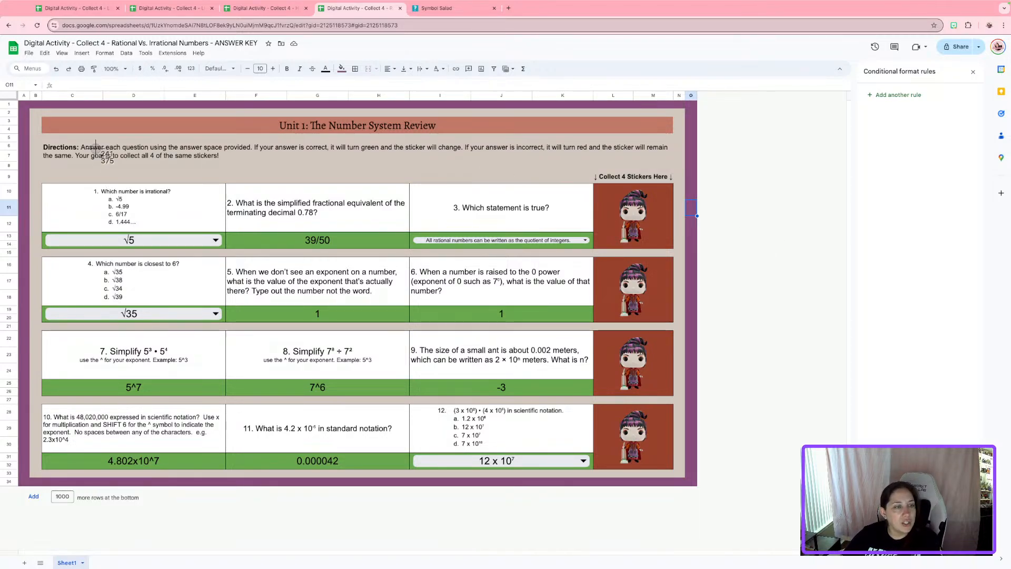
# - Capture a screenshot of the whole activity area and close the conditional formatting rules
pyautogui.moveTo(20, 101); pyautogui.dragTo(693, 482)
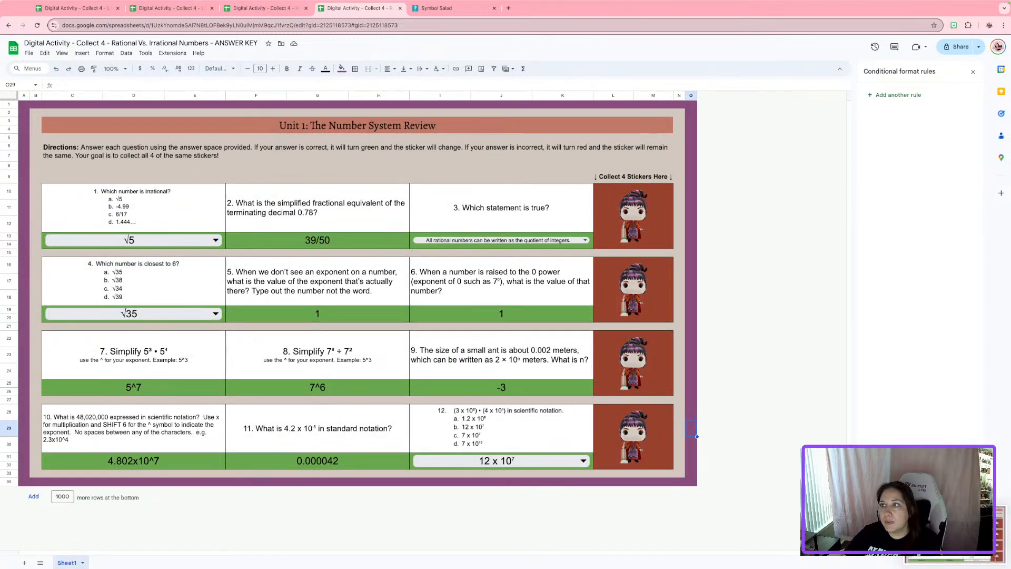
pyautogui.click(973, 72)
# - Share the answer key with anyone who has the link and copy its link
pyautogui.click(967, 52)
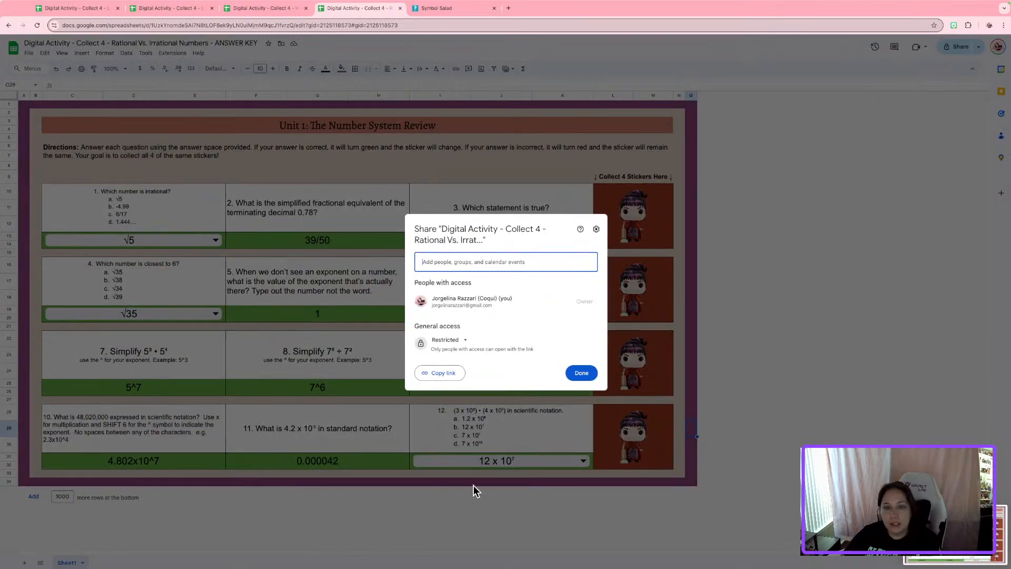
pyautogui.click(449, 341)
pyautogui.click(475, 376)
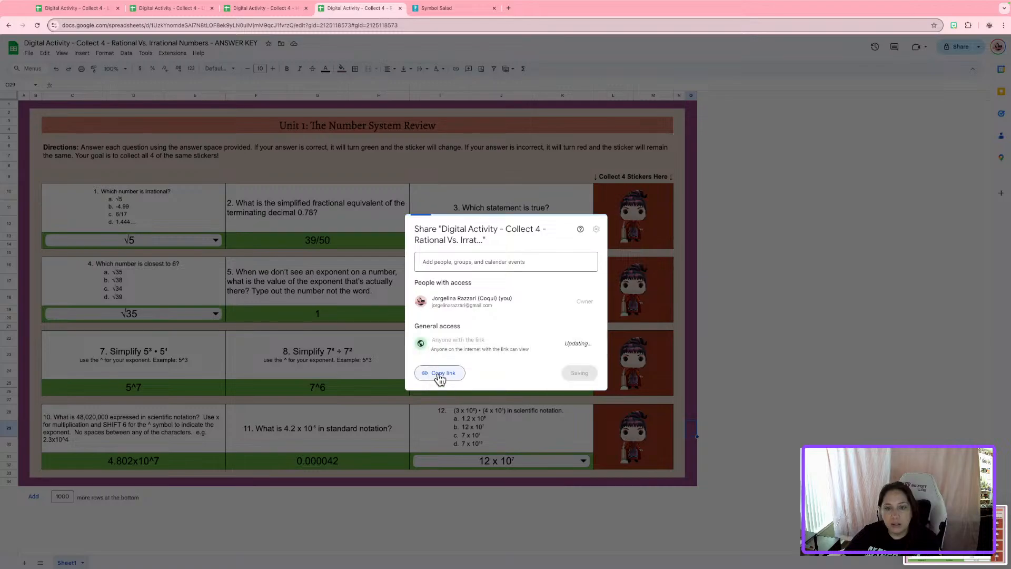
pyautogui.click(437, 372)
pyautogui.click(581, 372)
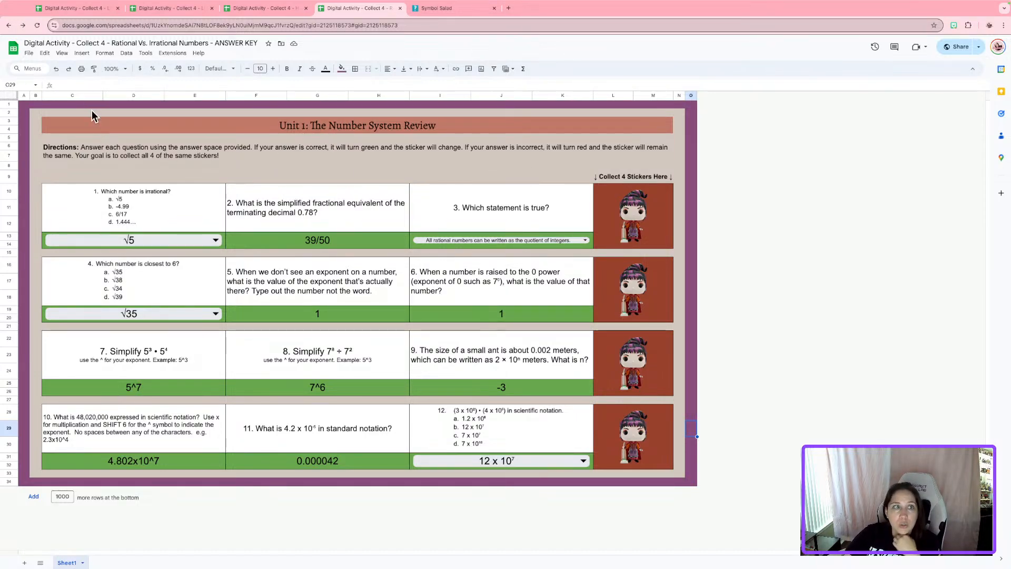
# - Hide the formula bar
pyautogui.click(62, 53)
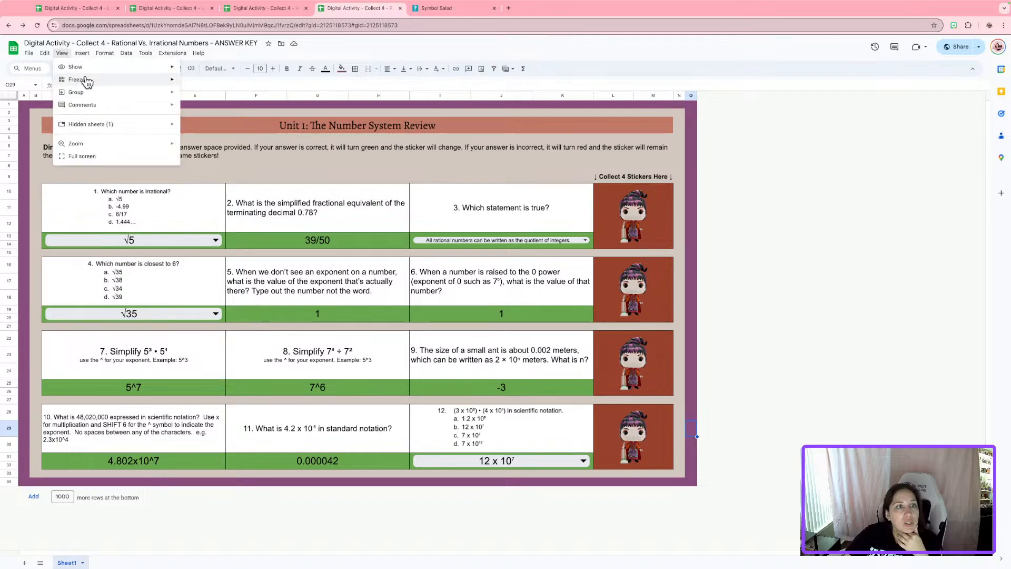
pyautogui.moveTo(90, 74)
pyautogui.click(211, 74)
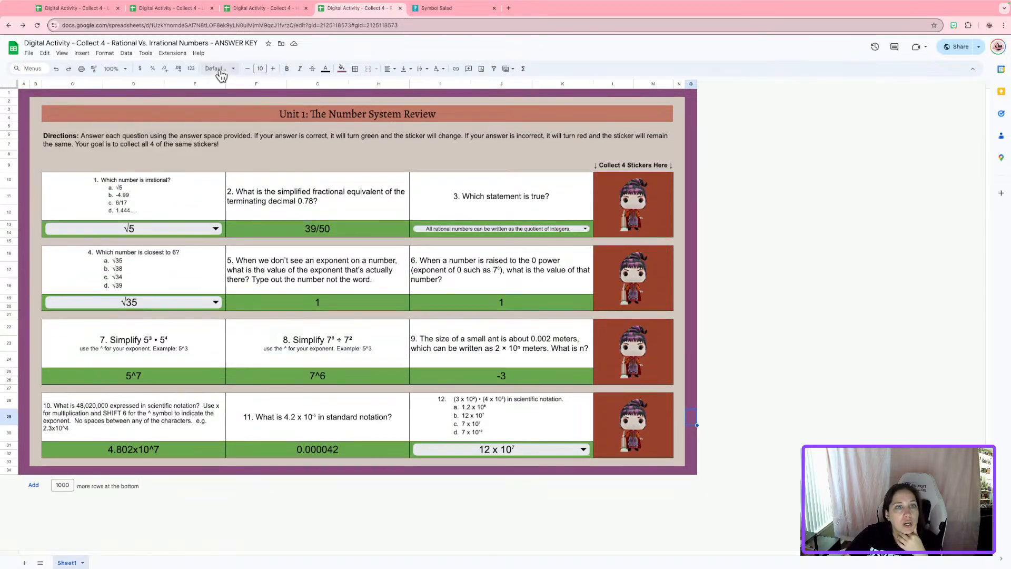
pyautogui.click(797, 186)
# - Make a copy of the spreadsheet named "Digital Activity - Collect 4 - Rational Vs. Irrational Numbers - Student Sheet"
pyautogui.click(29, 53)
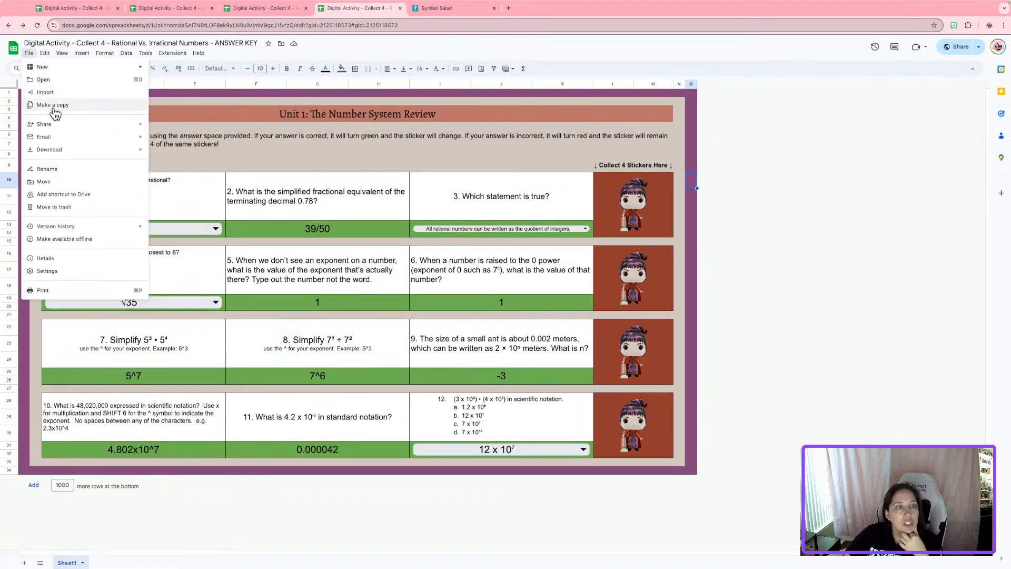
pyautogui.click(55, 109)
pyautogui.click(461, 251)
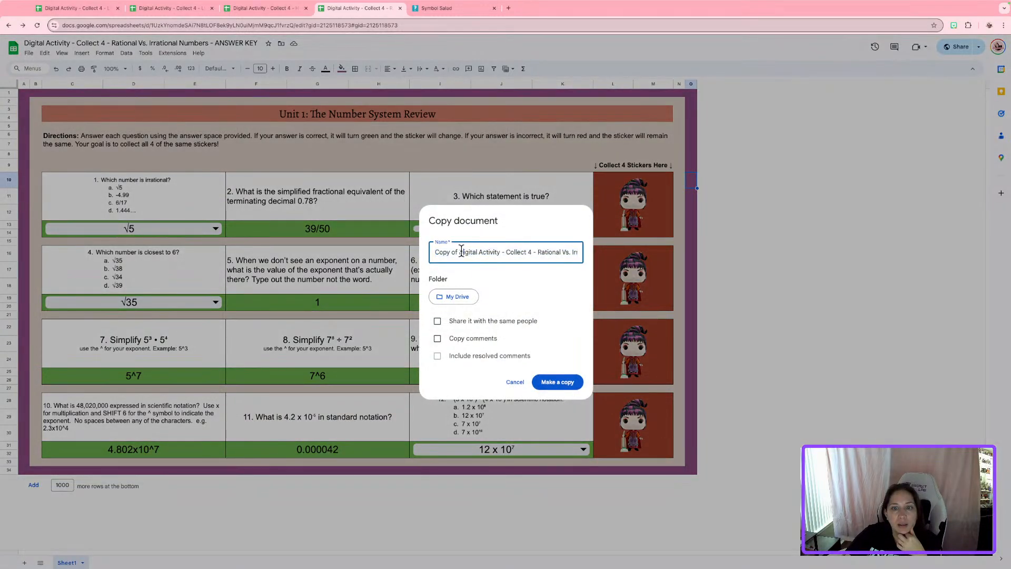
pyautogui.moveTo(460, 251); pyautogui.dragTo(434, 252)
pyautogui.press('BackSpace')
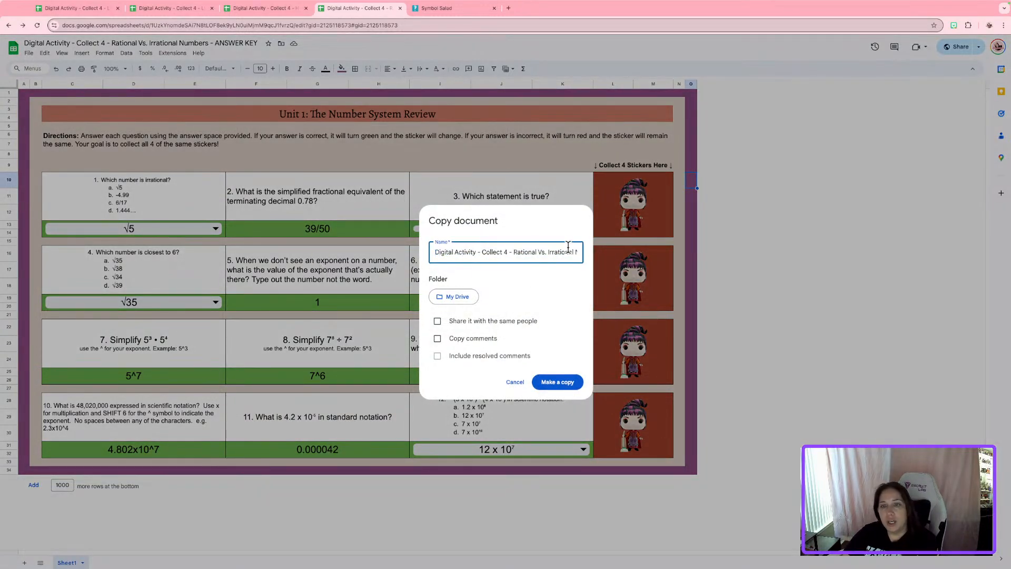
pyautogui.moveTo(559, 251); pyautogui.dragTo(625, 256)
pyautogui.moveTo(539, 252); pyautogui.dragTo(436, 252)
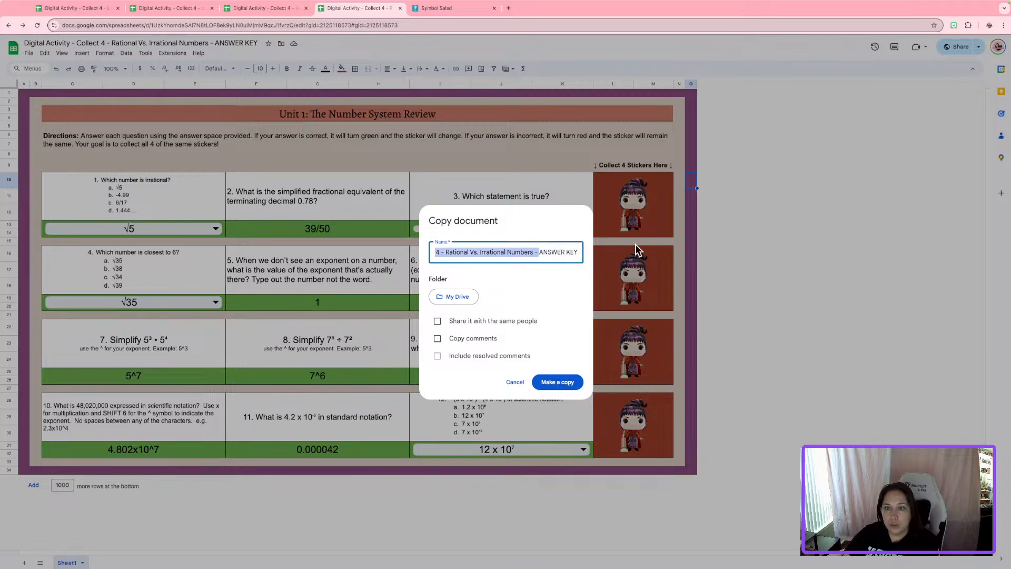
pyautogui.click(563, 252)
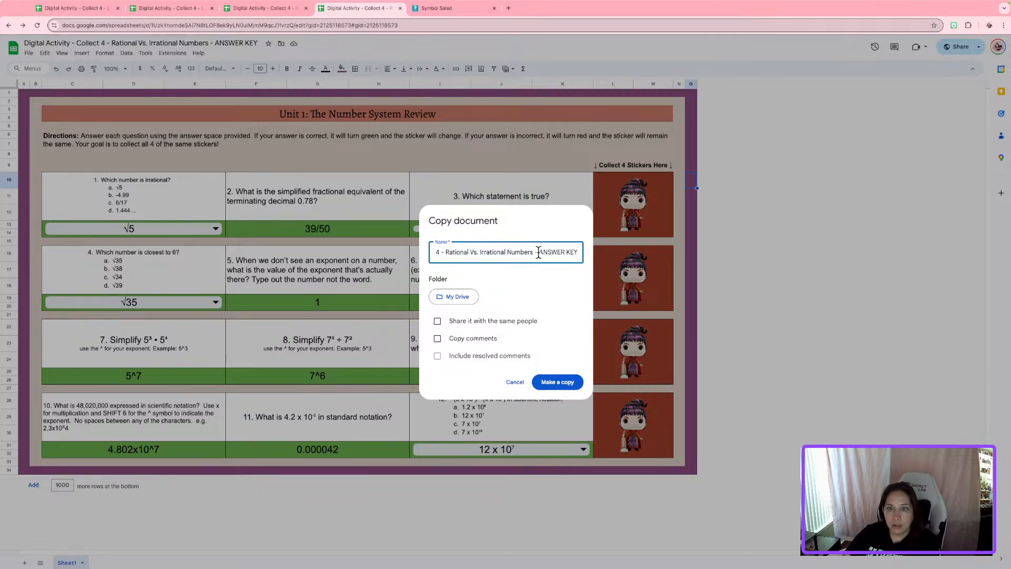
pyautogui.press('Home')
pyautogui.press('End')
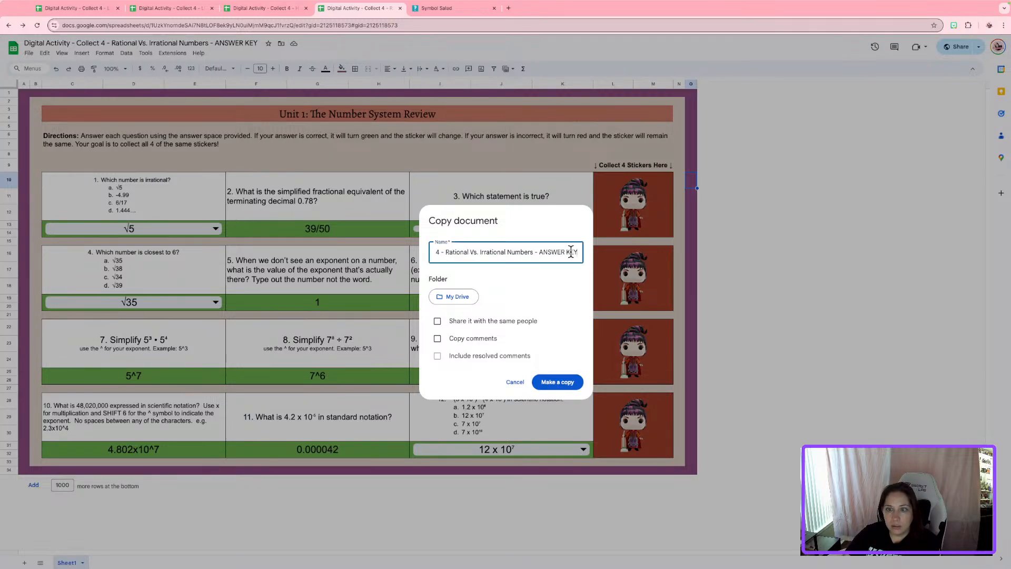
pyautogui.moveTo(539, 252); pyautogui.dragTo(597, 254)
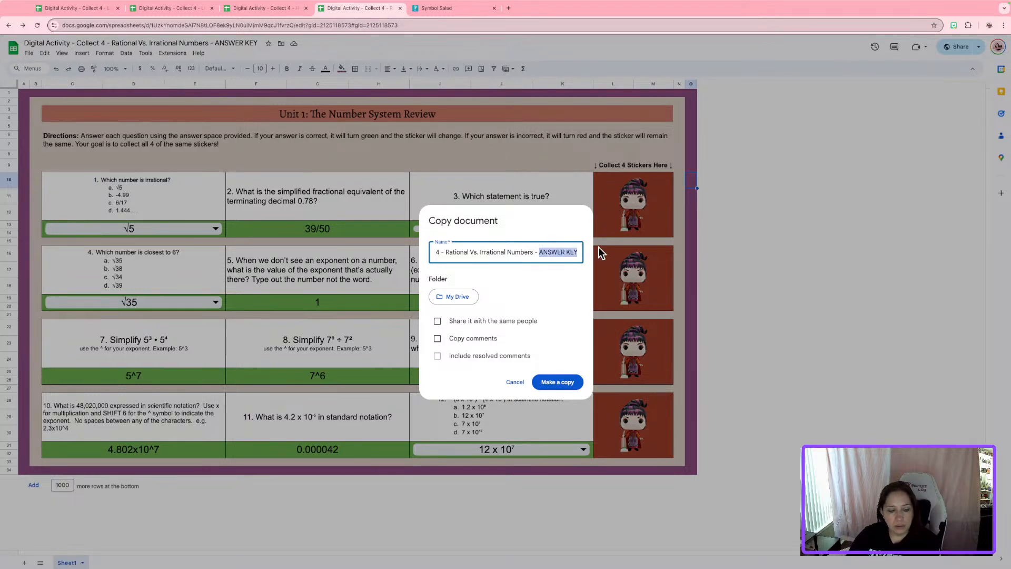
pyautogui.write('Student Sheet')
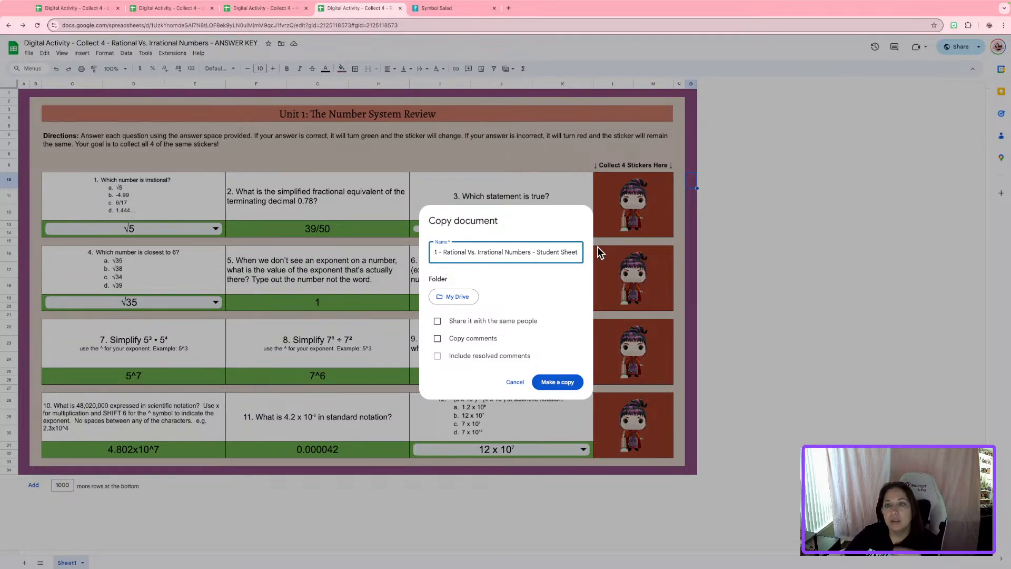
pyautogui.click(566, 382)
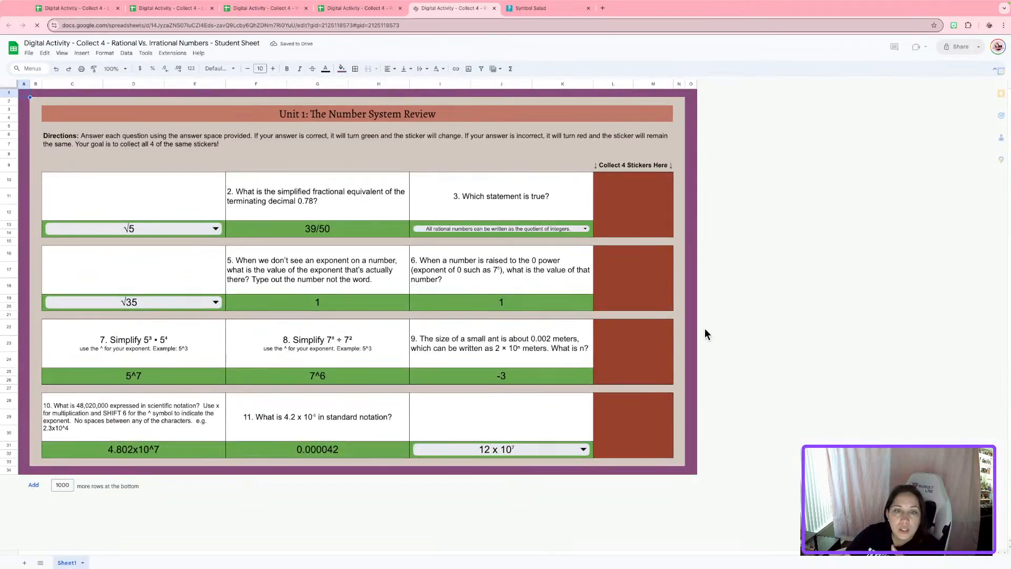
# - Clear the answer cells of all 12 questions in the student sheet
pyautogui.moveTo(223, 229); pyautogui.dragTo(427, 228)
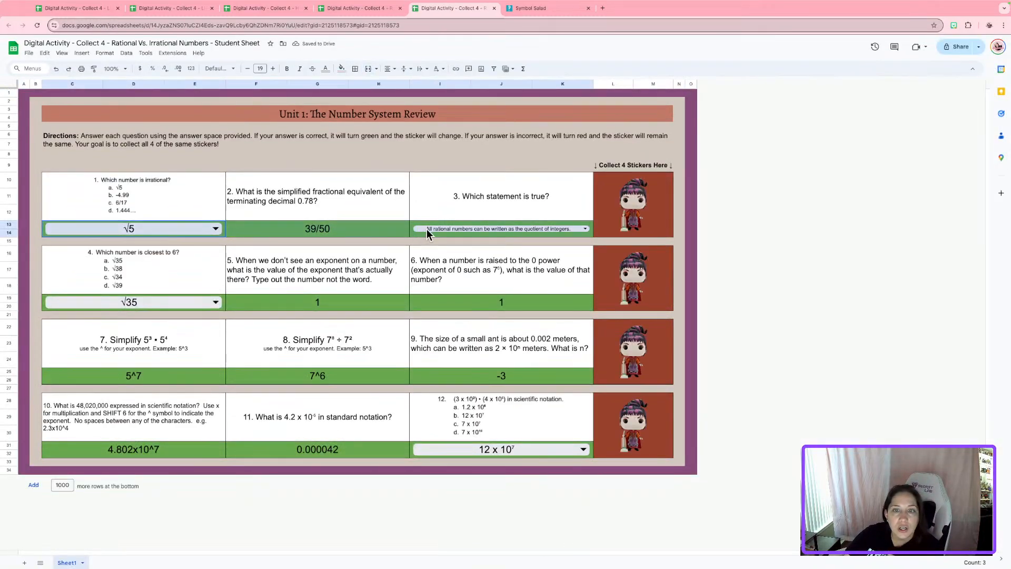
pyautogui.press('Delete')
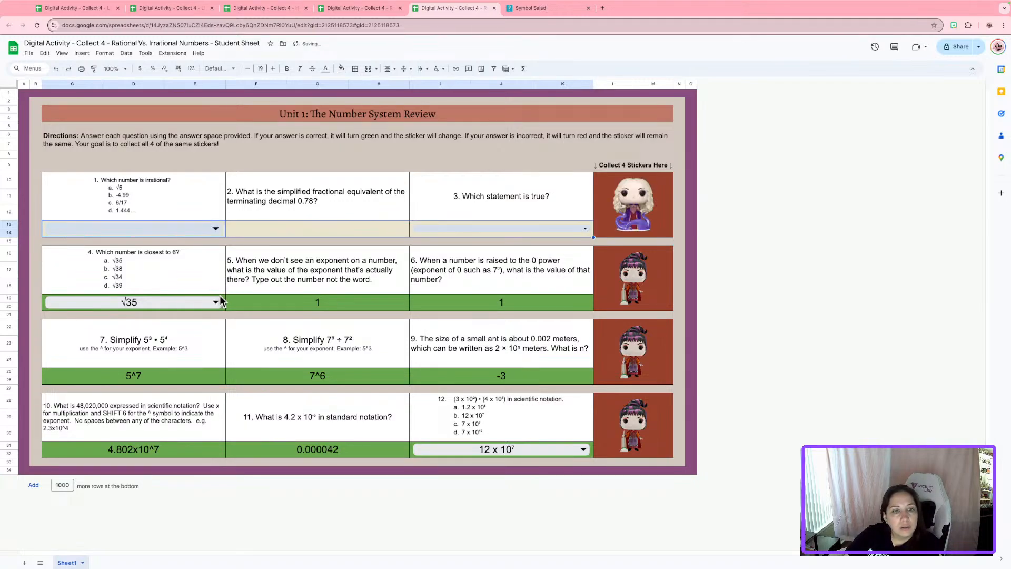
pyautogui.moveTo(220, 301); pyautogui.dragTo(445, 300)
pyautogui.press('Delete')
pyautogui.moveTo(211, 375); pyautogui.dragTo(465, 376)
pyautogui.press('Delete')
pyautogui.moveTo(200, 446); pyautogui.dragTo(449, 451)
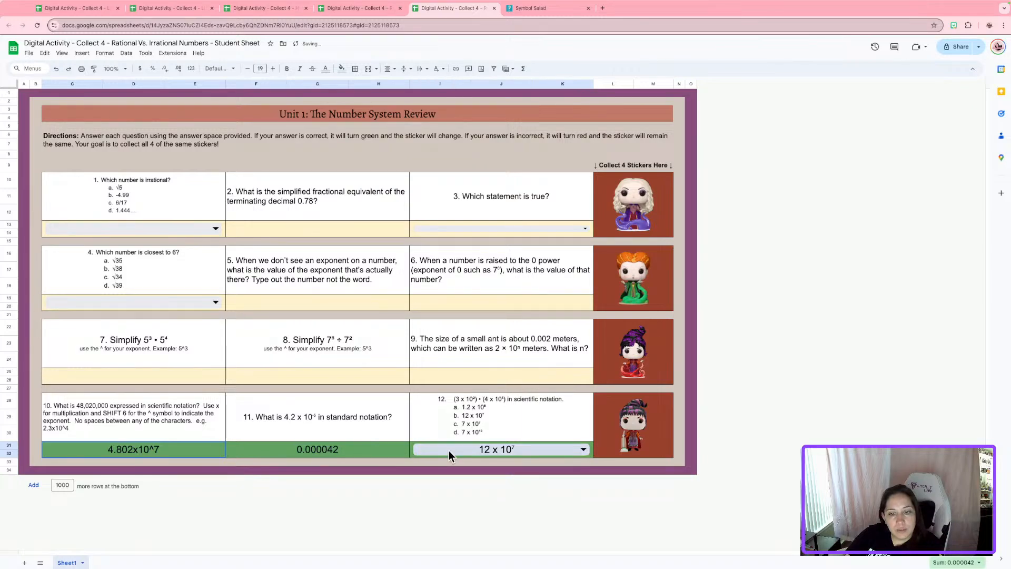
pyautogui.press('Delete')
pyautogui.click(890, 332)
pyautogui.press('Down')
pyautogui.press('Down')
pyautogui.press('Down')
pyautogui.press('Down')
pyautogui.press('Down')
pyautogui.press('Down')
pyautogui.press('Down')
pyautogui.press('Down')
pyautogui.press('Down')
pyautogui.press('Down')
pyautogui.press('Down')
pyautogui.press('Down')
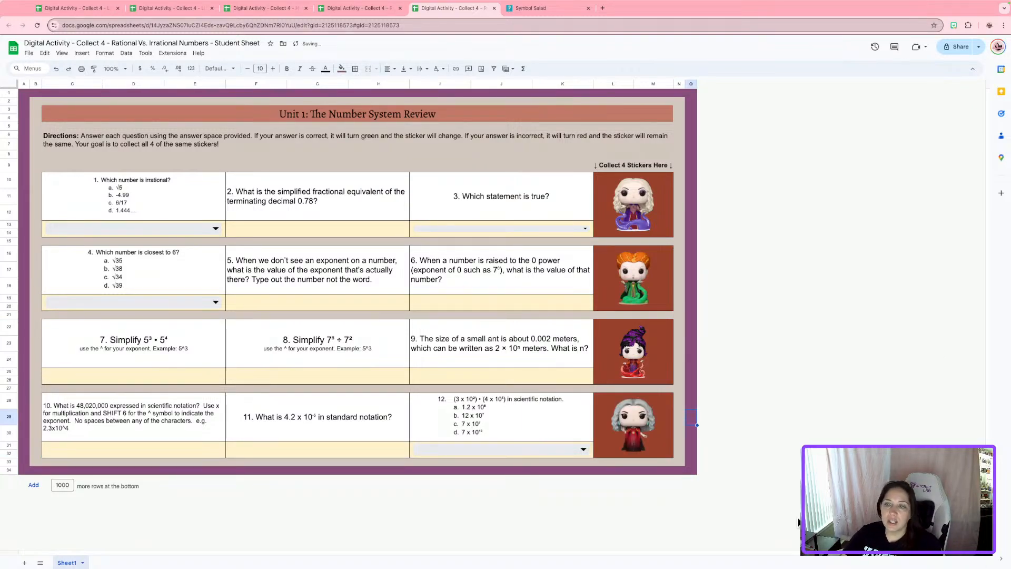